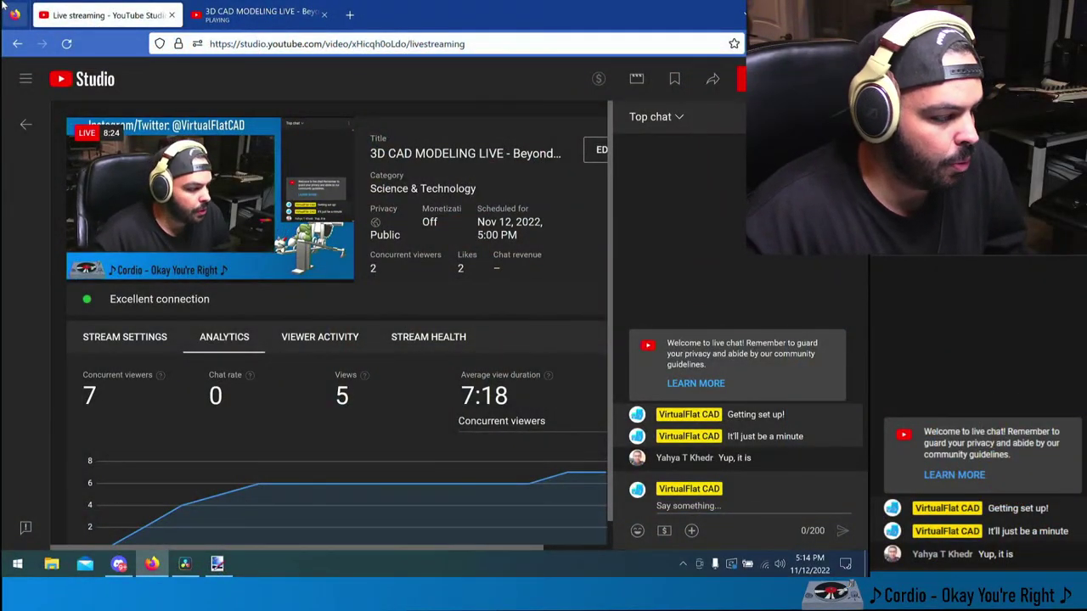
- Switch to the 3D CAD MODELING LIVE watch page, mute its player, and open a blank tab
left_click(293, 11)
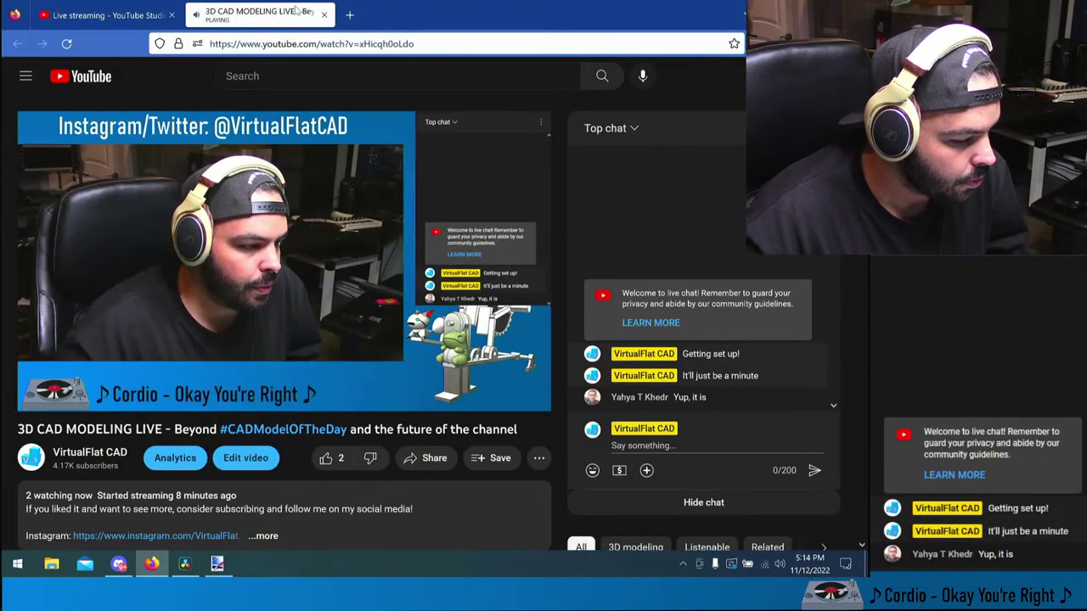
left_click(105, 396)
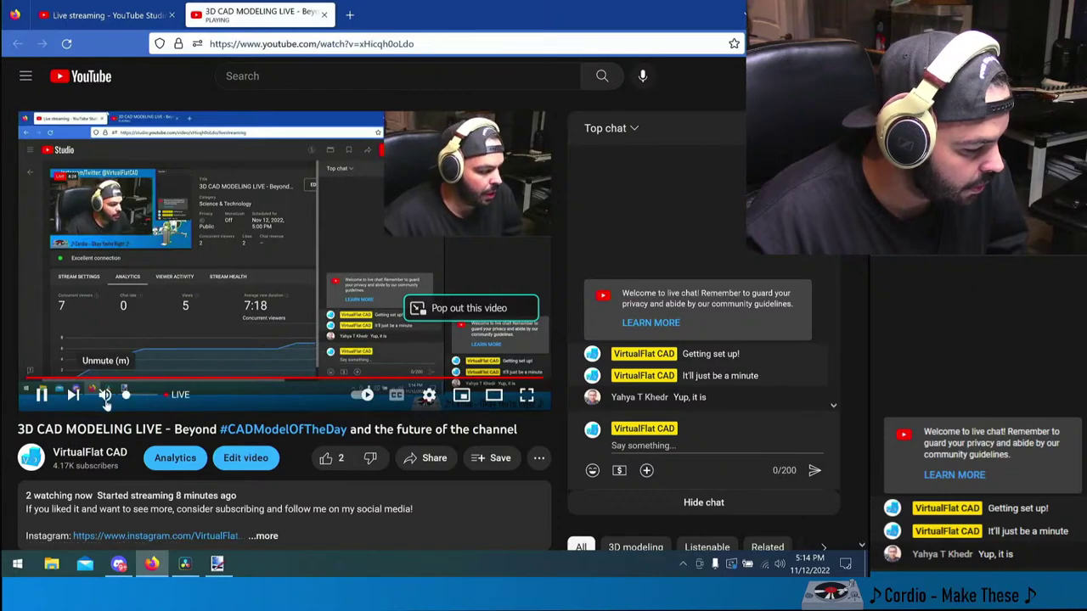
left_click(349, 15)
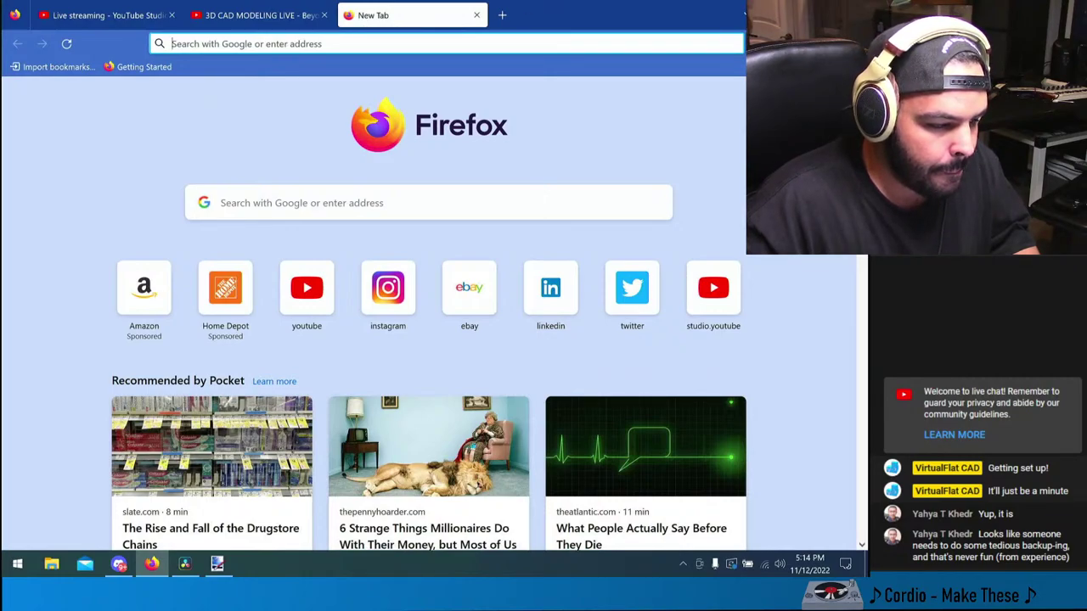
- Show the desktop and launch SOLIDWORKS 2020 by searching 'solid' in Start, then switch windows from the taskbar
key("super+d")
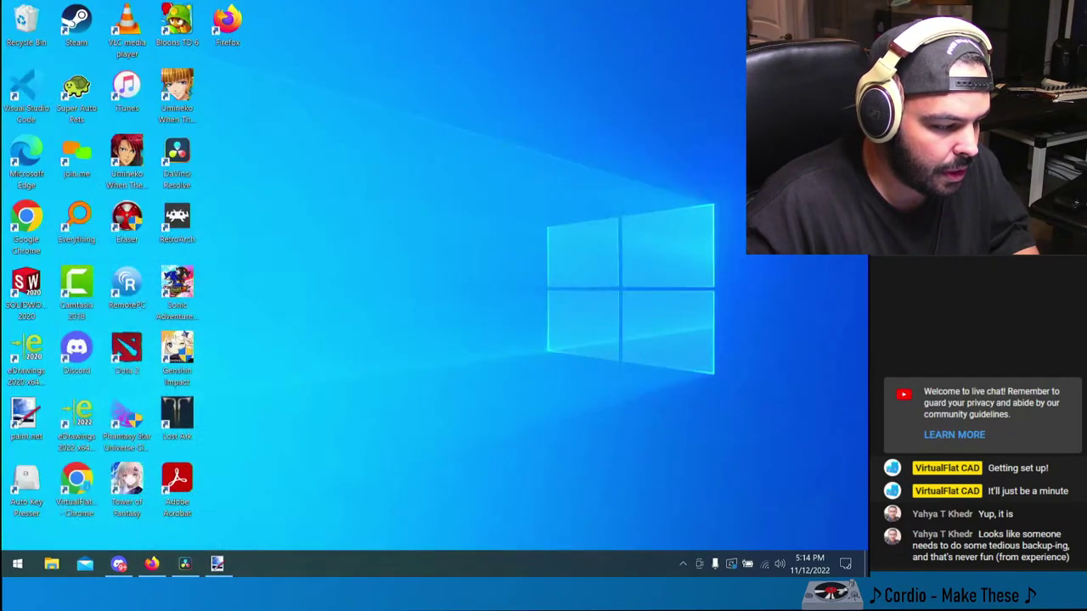
key("super")
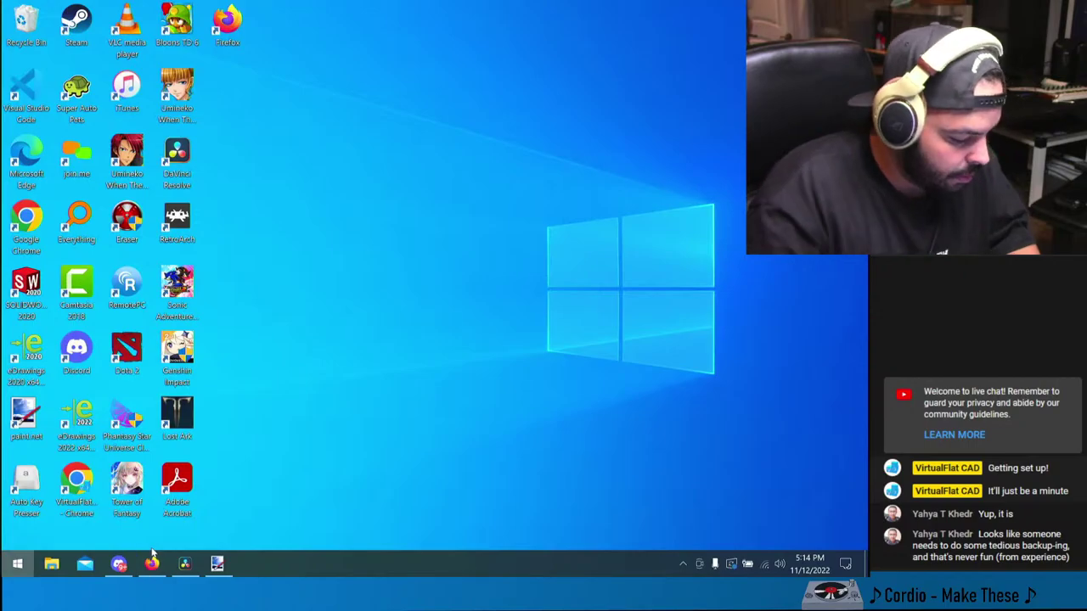
type("solid")
key("Return")
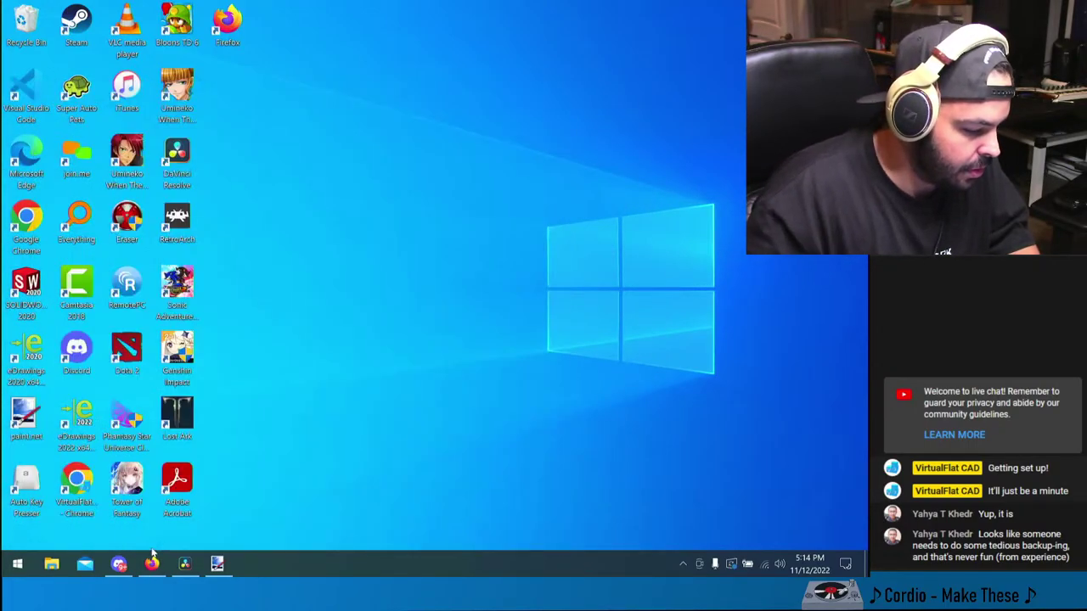
left_click(119, 564)
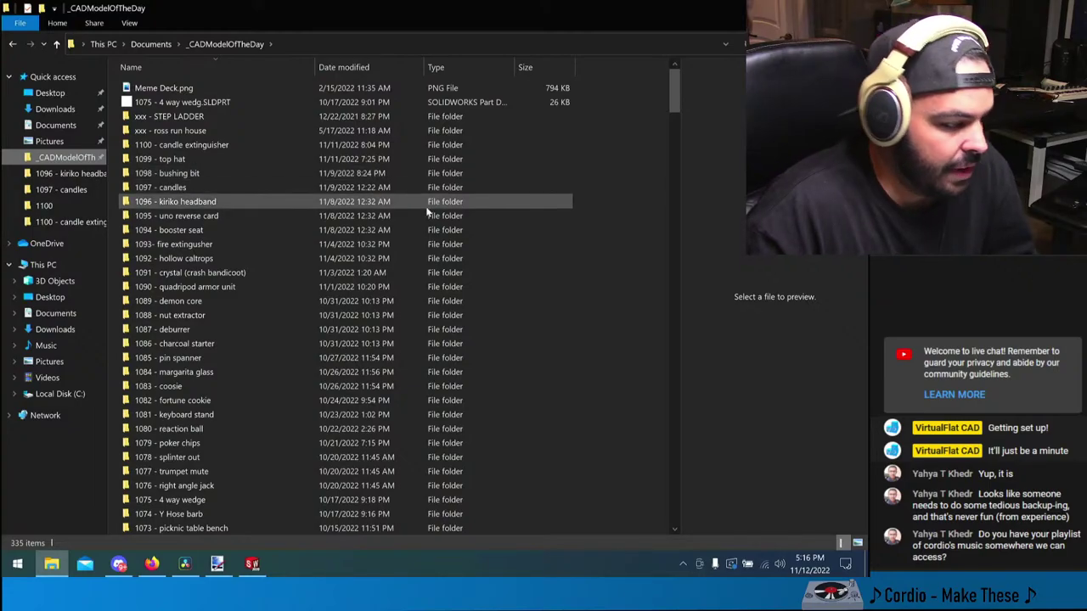
- Scroll the _CADModelOfTheDay list to the bottom, down to 022 - MOOG GRANDMOTHER
scroll(276, 214, "down", 20)
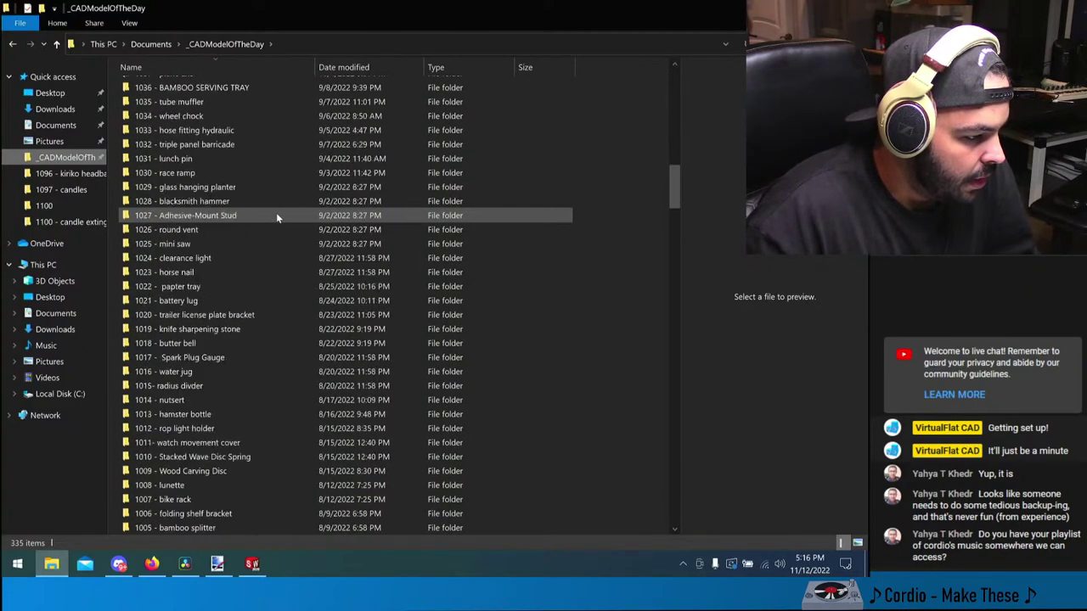
scroll(276, 214, "down", 20)
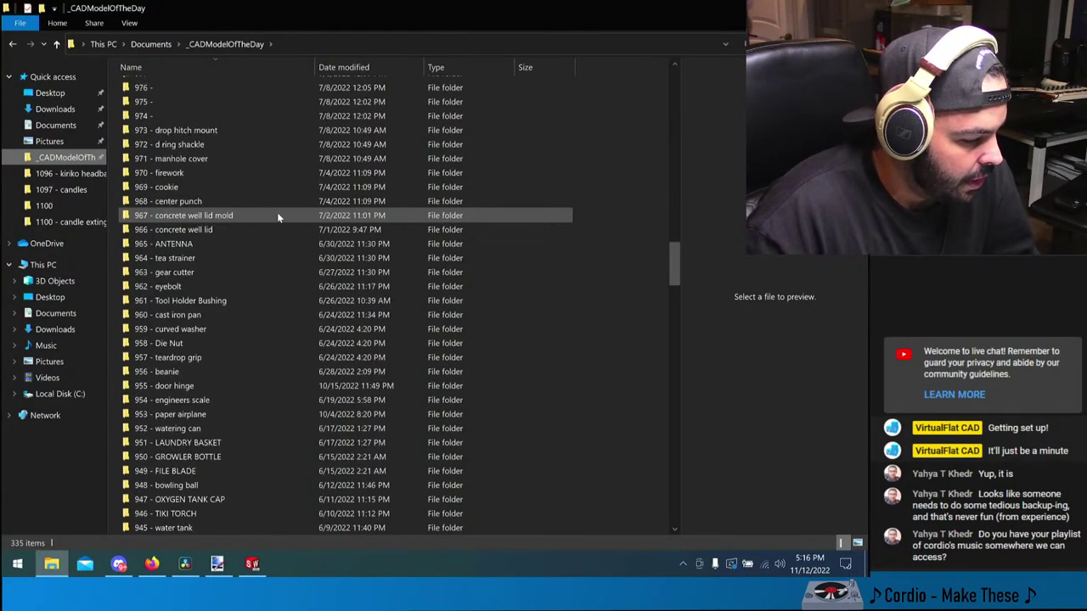
scroll(280, 213, "down", 20)
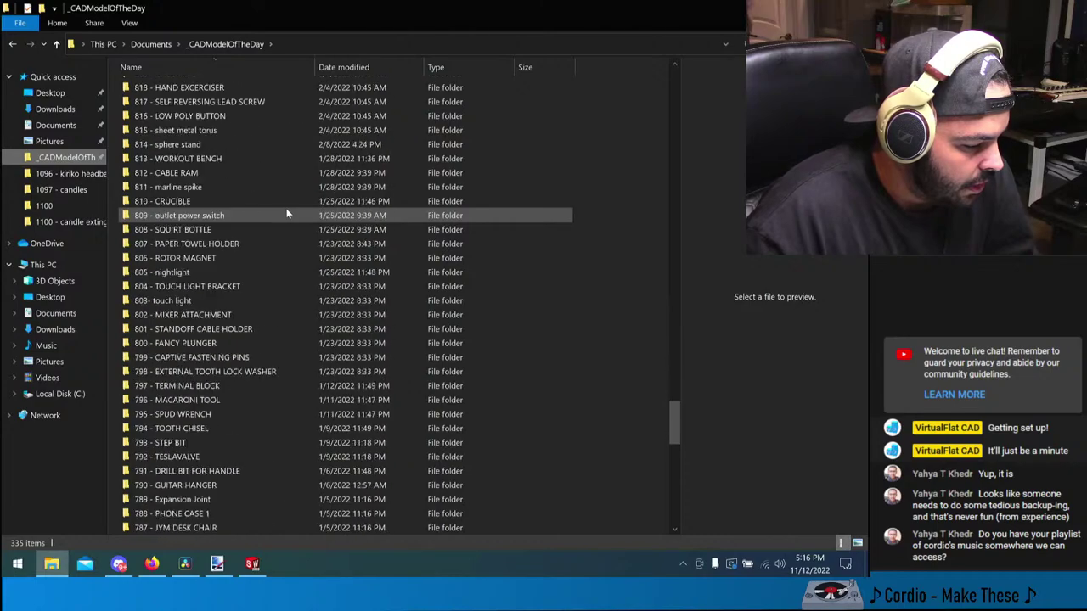
scroll(286, 215, "down", 19)
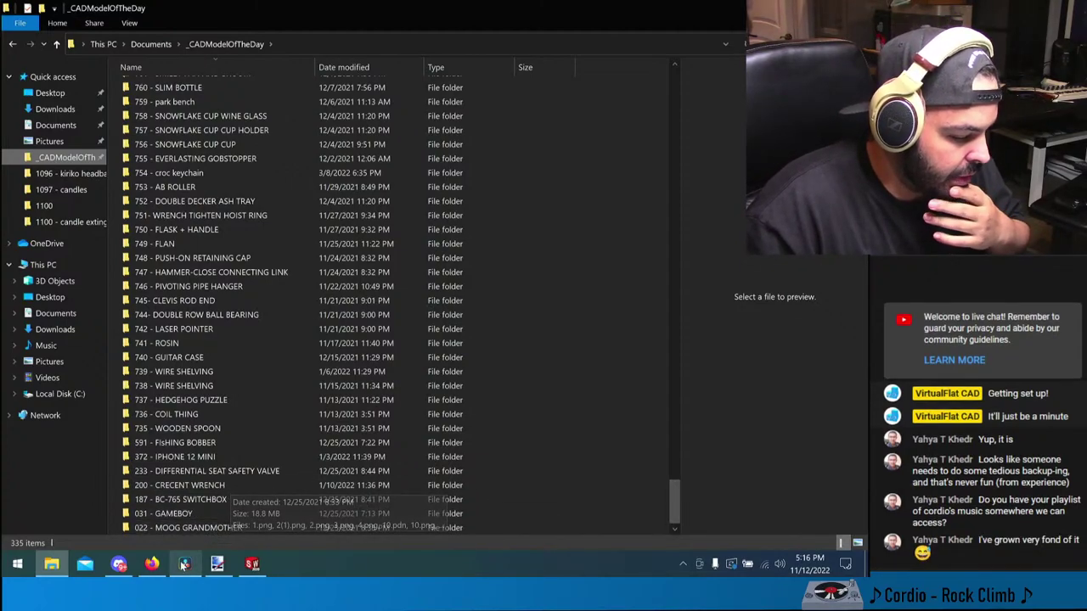
- Back in Firefox, open youtube.com in a new tab and search for 'cordio'
key("alt+Tab")
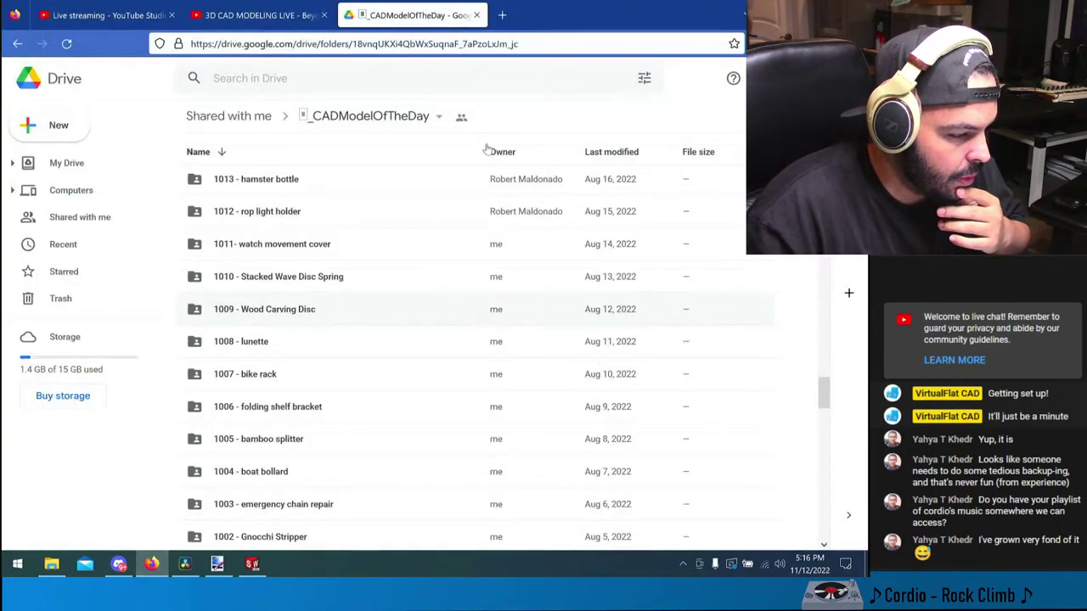
left_click(502, 15)
type("youtube.com")
key("Return")
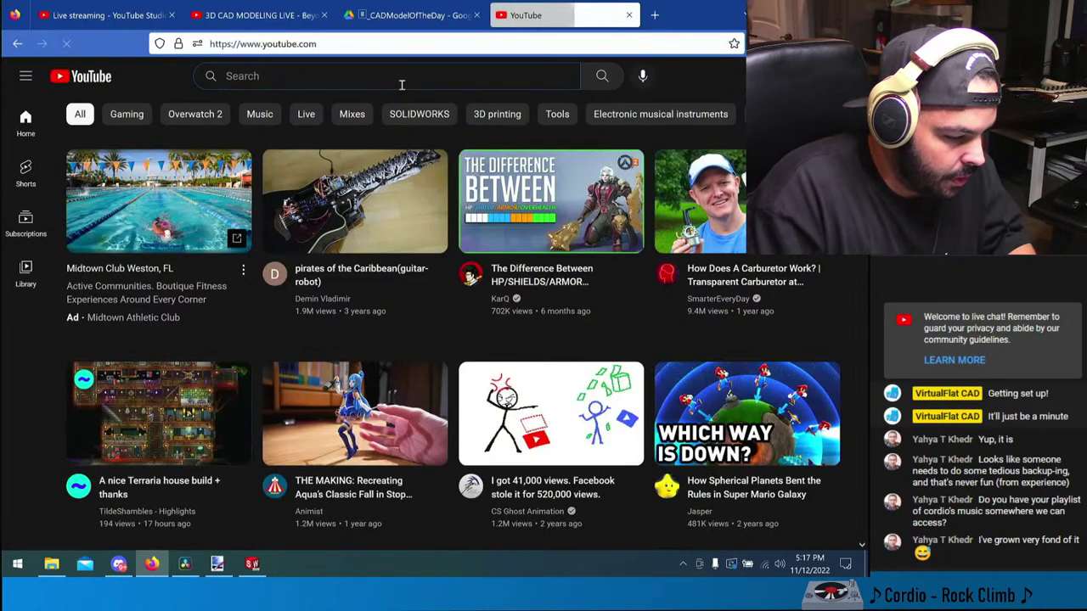
left_click(402, 78)
type("cordio")
key("Return")
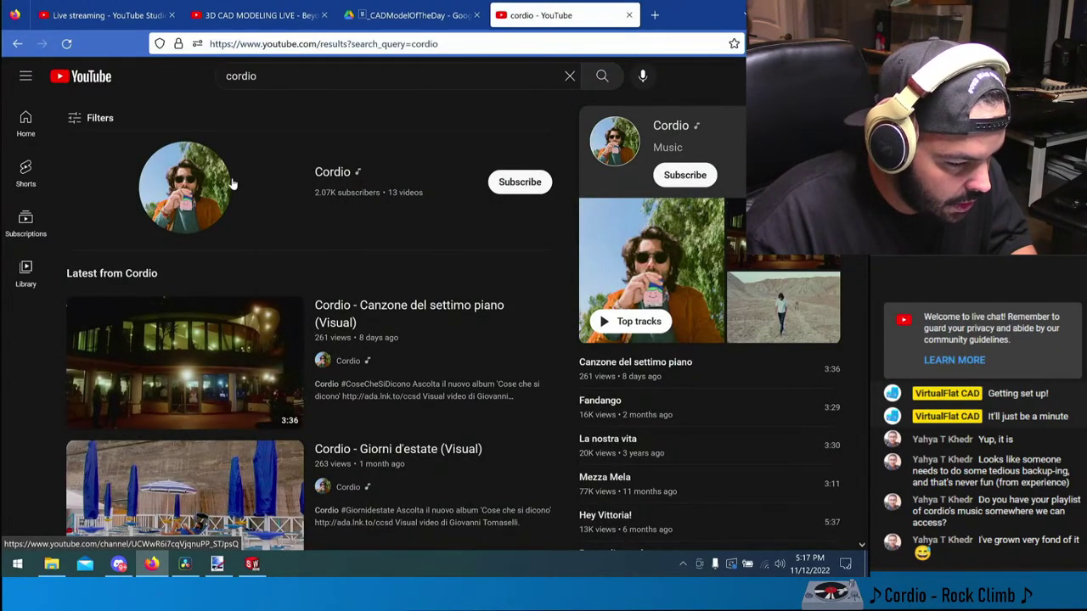
- Open the 3D CAD MODELING LIVE result, expand its description, and select the cordio.bandcamp.com link
scroll(253, 199, "down", 6)
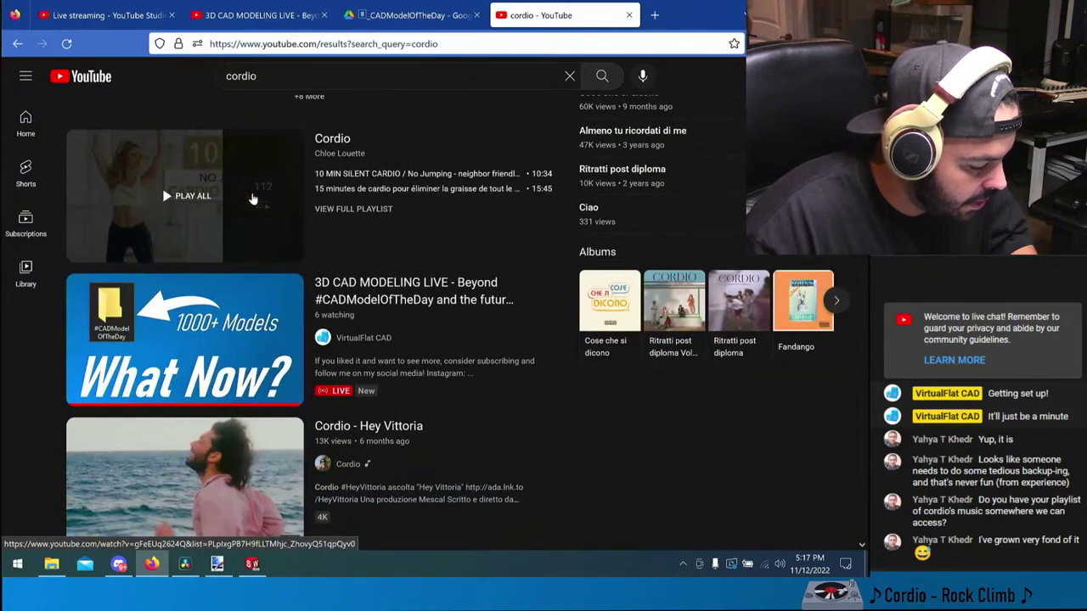
scroll(263, 199, "down", 2)
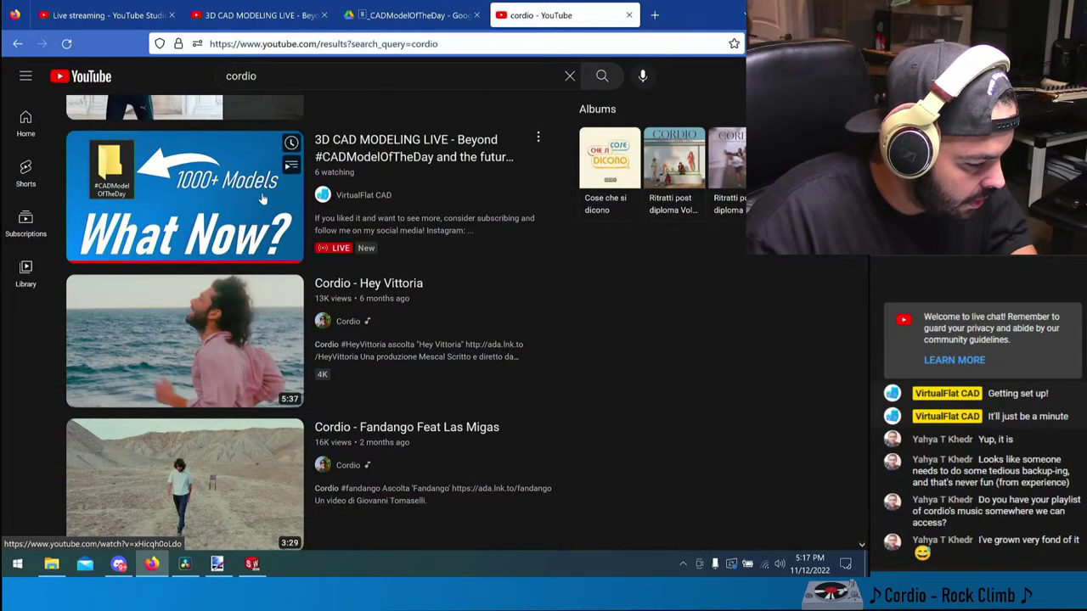
scroll(263, 199, "up", 2)
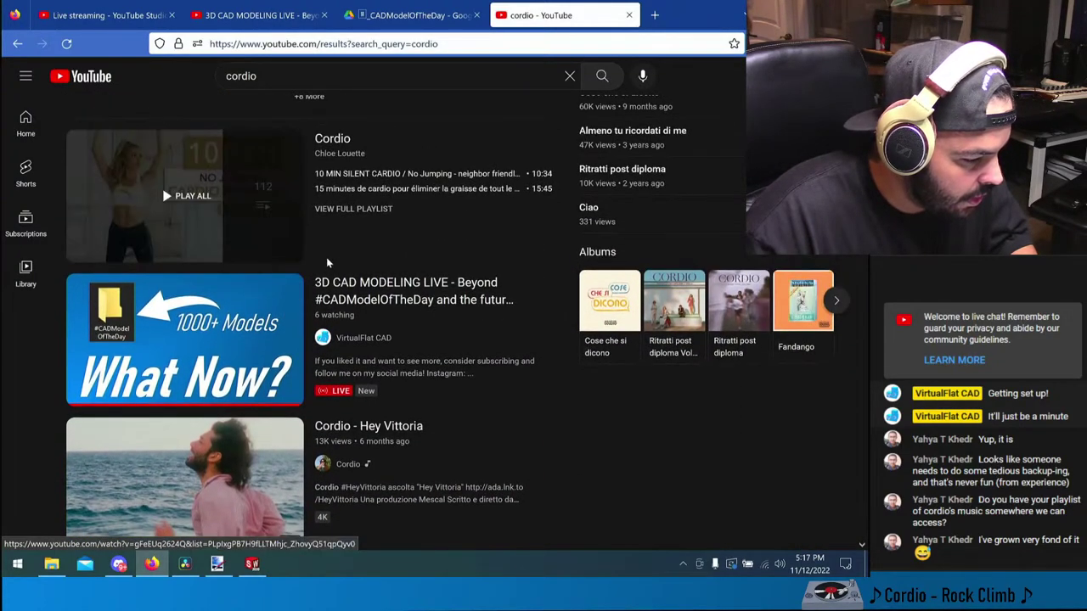
left_click(343, 282)
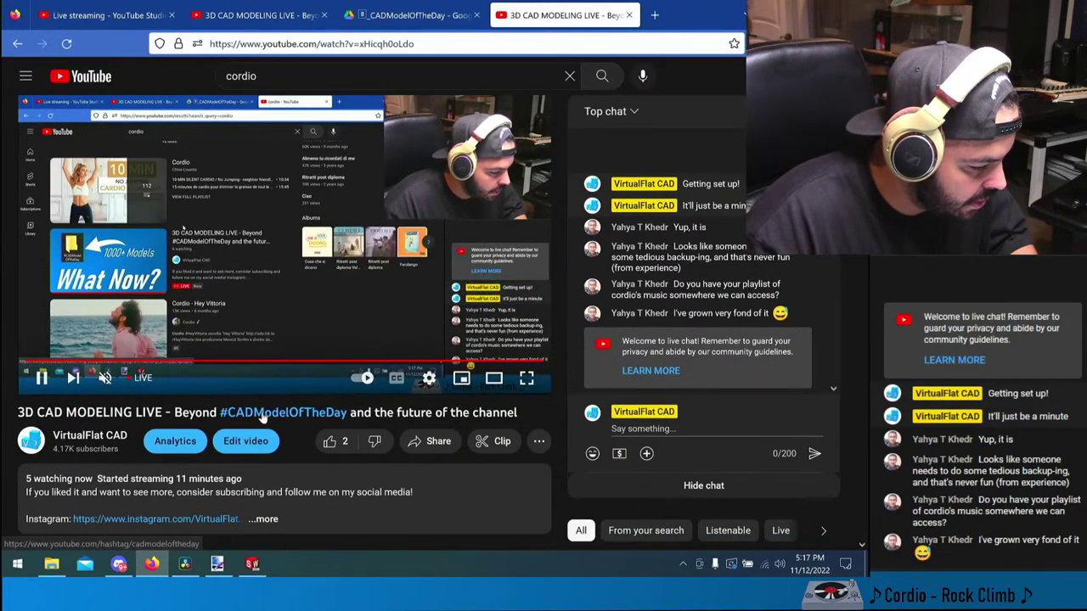
scroll(262, 411, "down", 4)
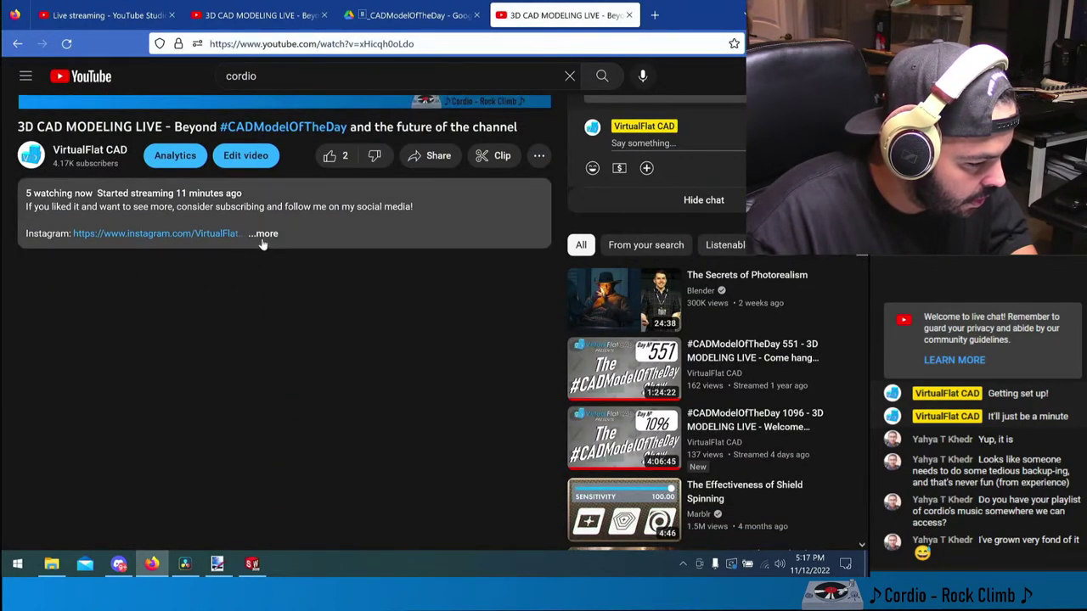
left_click(263, 235)
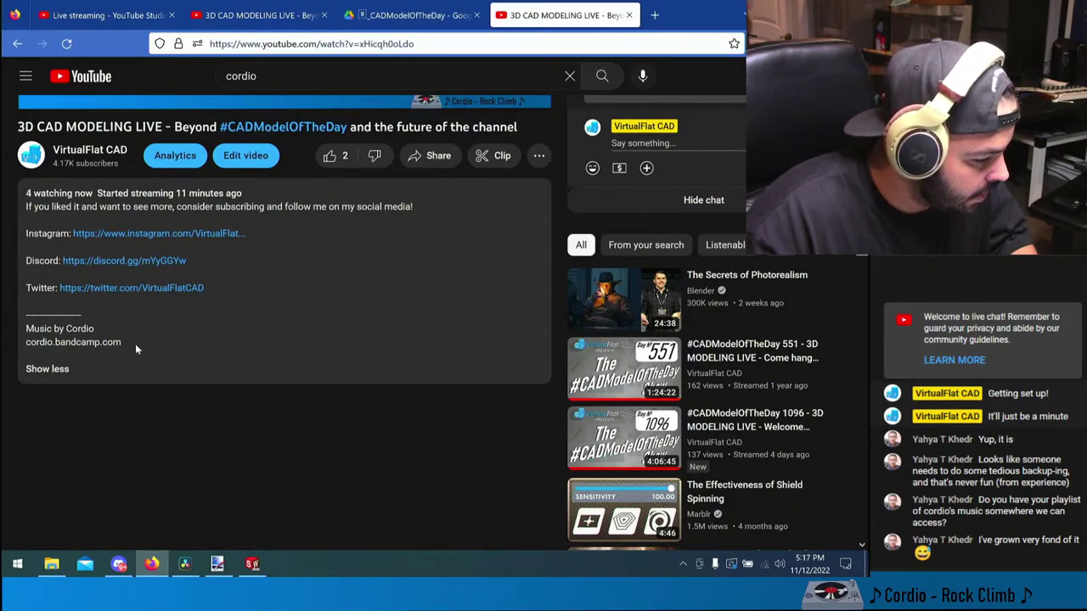
left_click(47, 369)
scroll(56, 373, "up", 4)
scroll(260, 449, "down", 2)
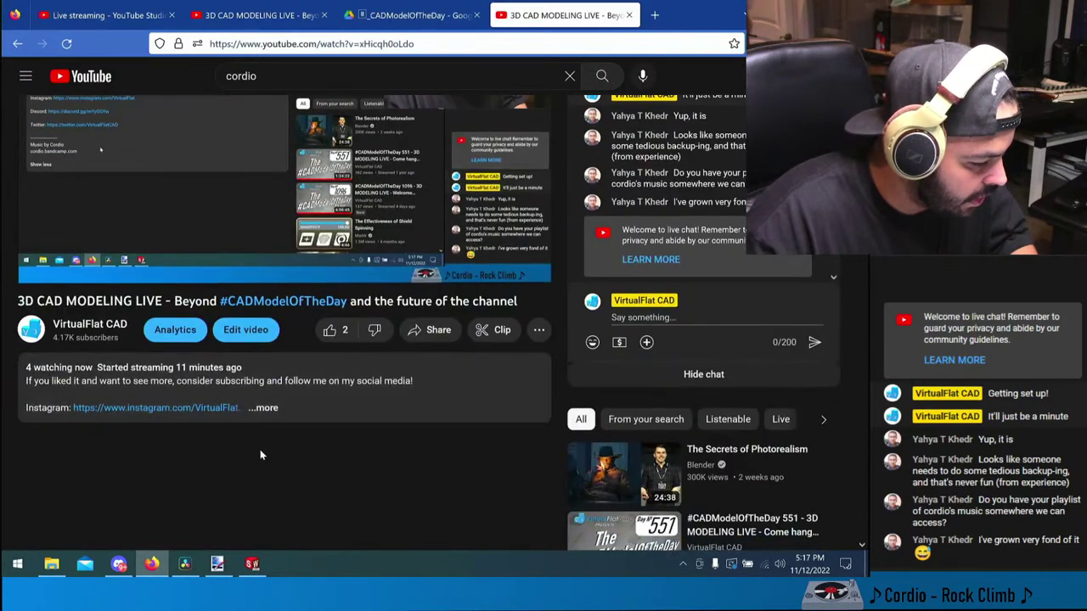
left_click(263, 393)
left_click_drag(143, 502, 688, 16)
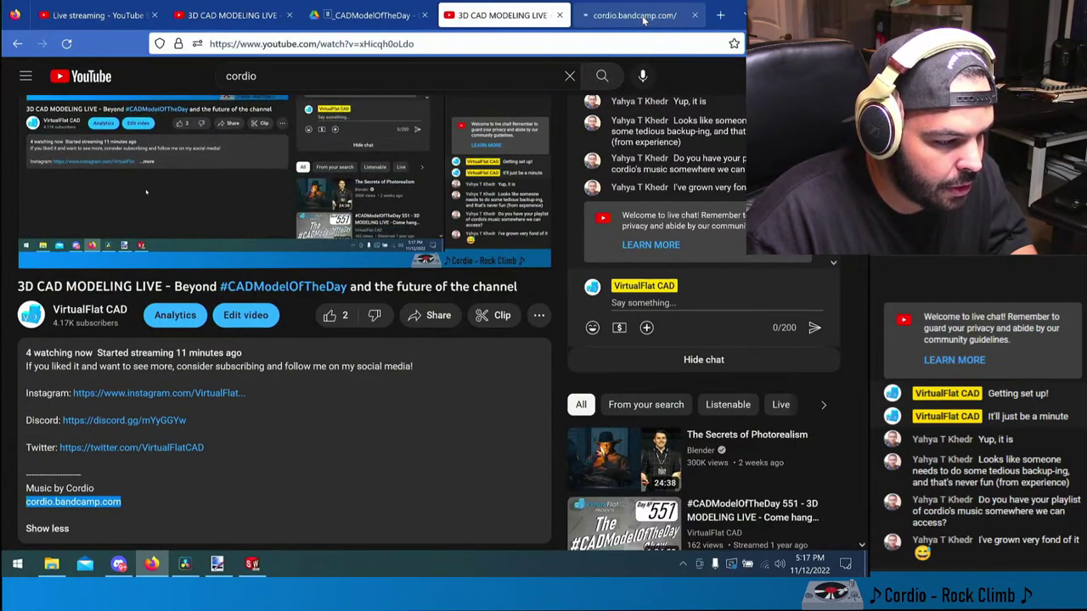
- Close the extra YouTube tab, browse Cordio's Bandcamp page and merch, then return to the music albums
left_click(559, 15)
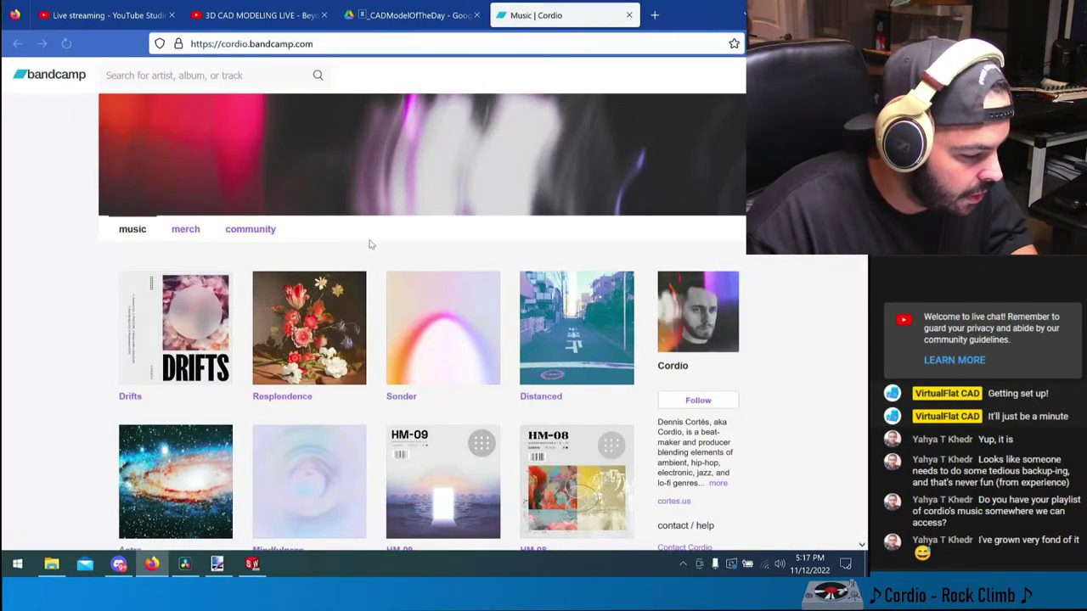
scroll(370, 249, "down", 1)
scroll(369, 248, "down", 1)
scroll(369, 249, "up", 3)
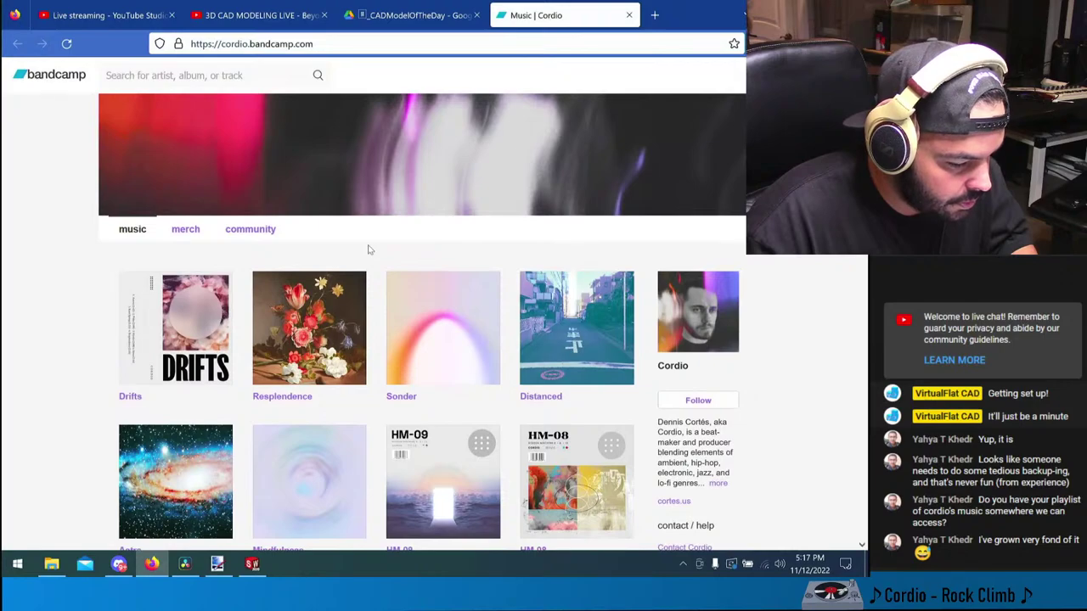
scroll(369, 248, "down", 10)
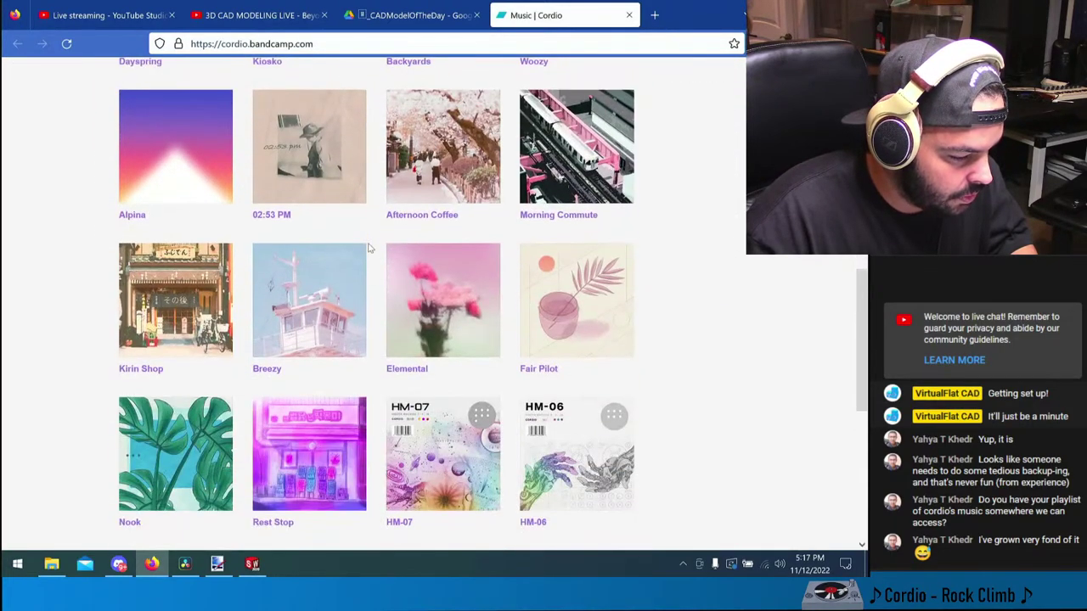
scroll(369, 248, "down", 1)
scroll(369, 248, "up", 4)
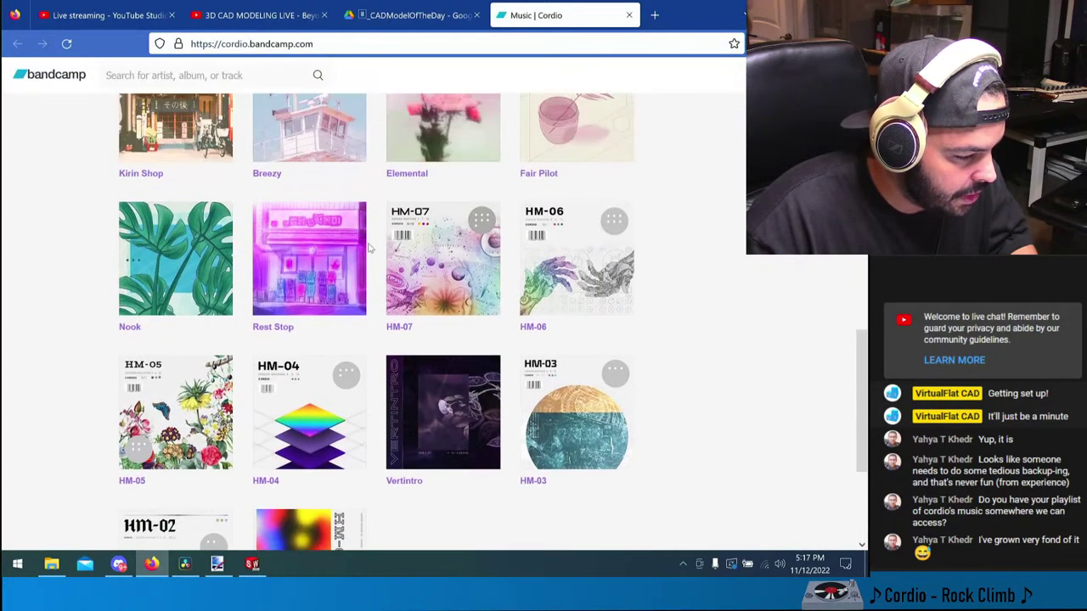
scroll(370, 247, "up", 7)
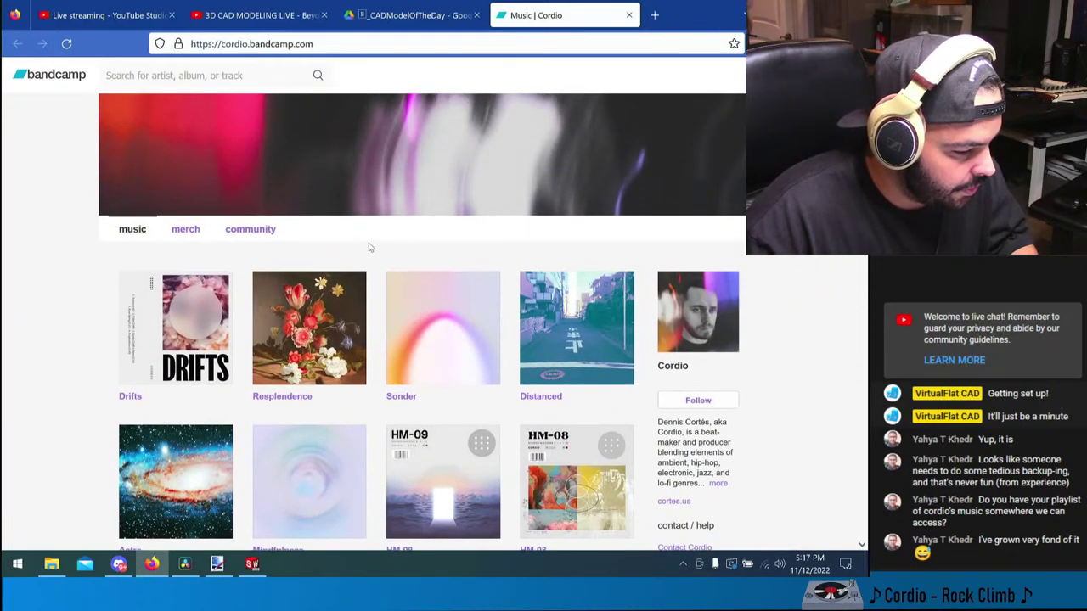
left_click(185, 230)
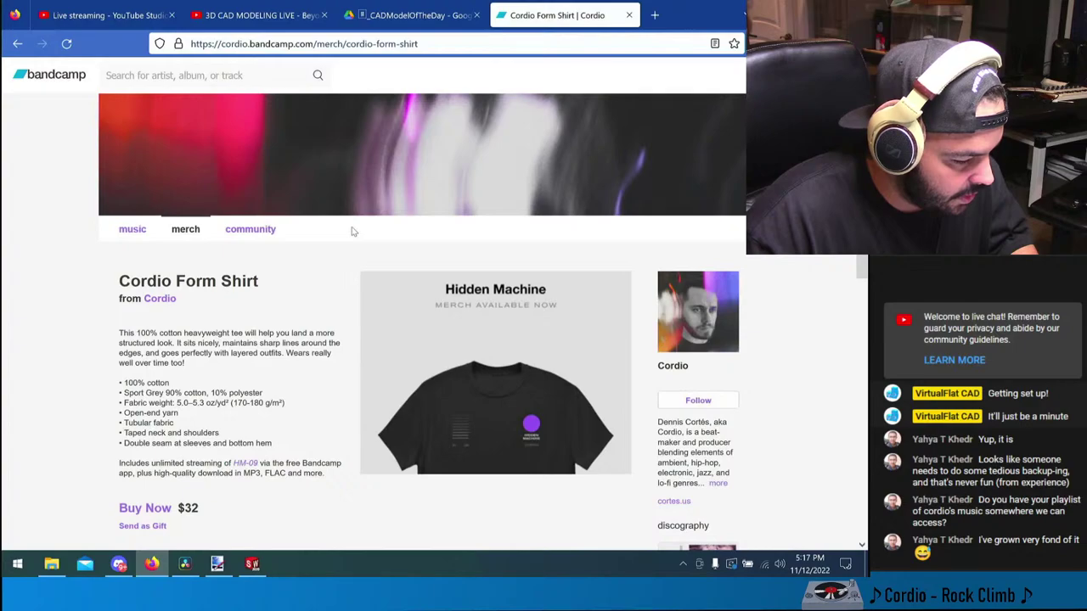
left_click(131, 231)
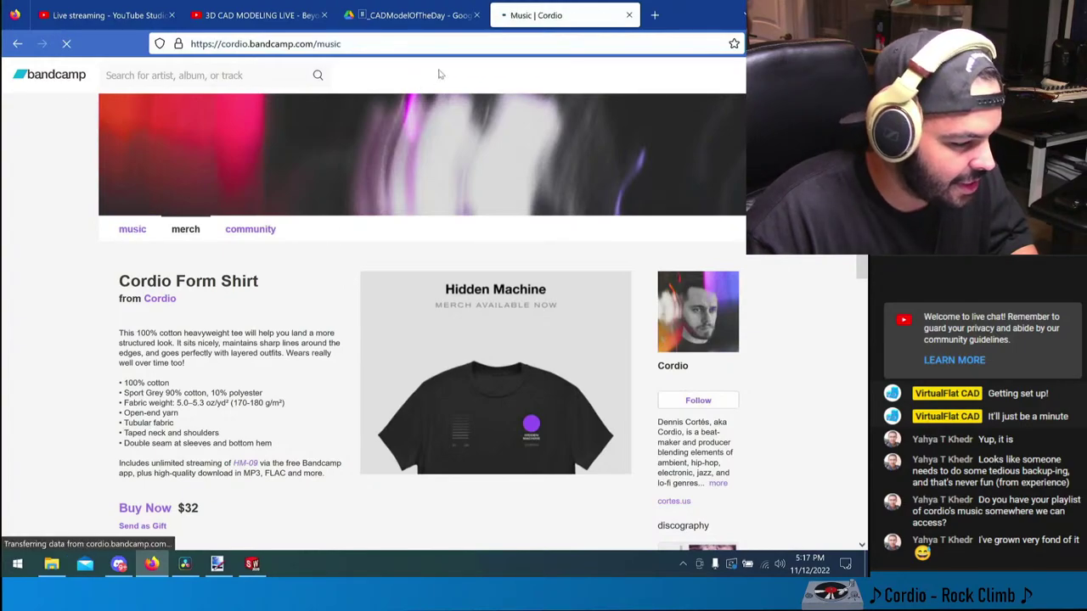
- Open YouTube in a new tab and search for 'cordio rock clim'
left_click(655, 14)
type("yo")
key("Return")
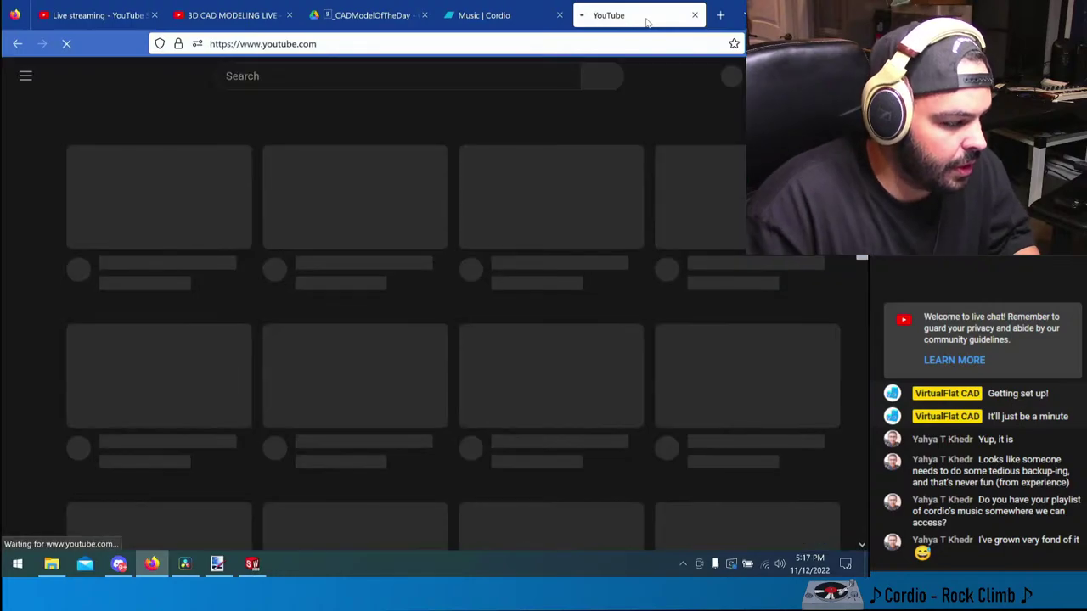
left_click(507, 77)
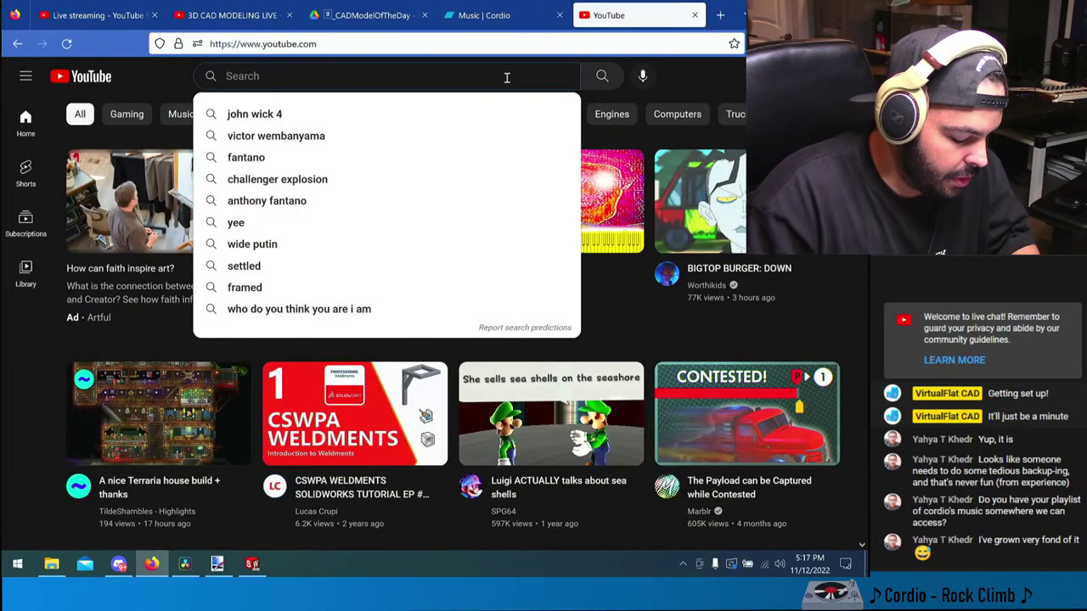
type("co")
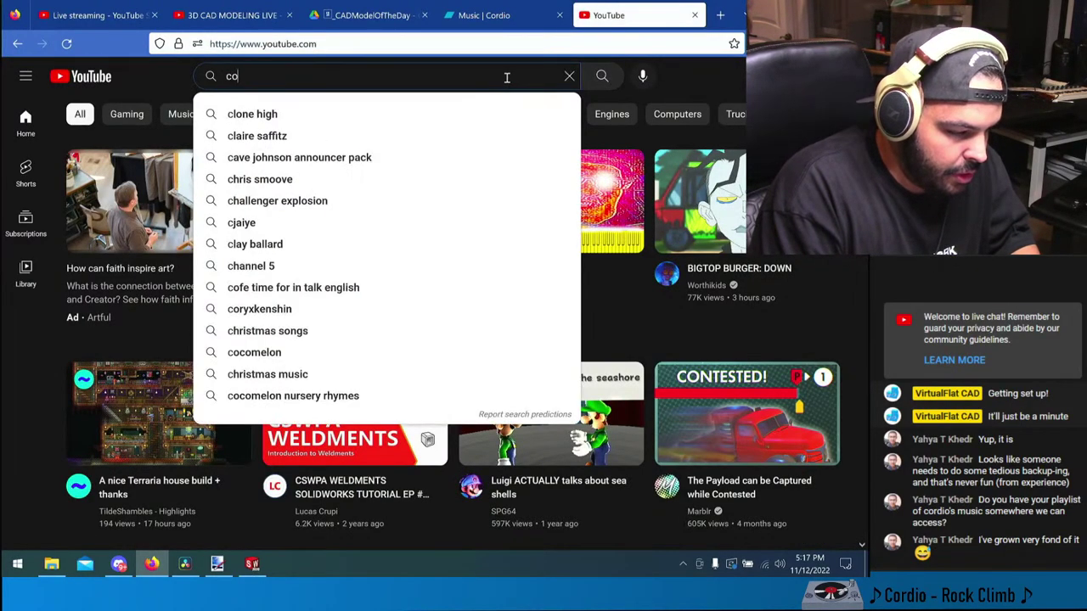
type("rdio")
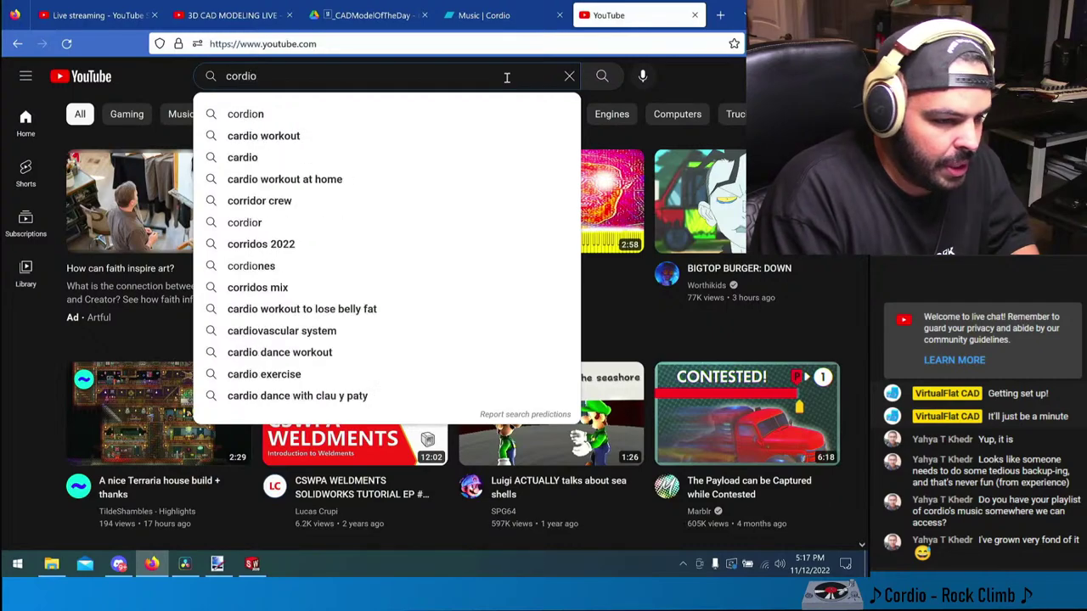
type(" r")
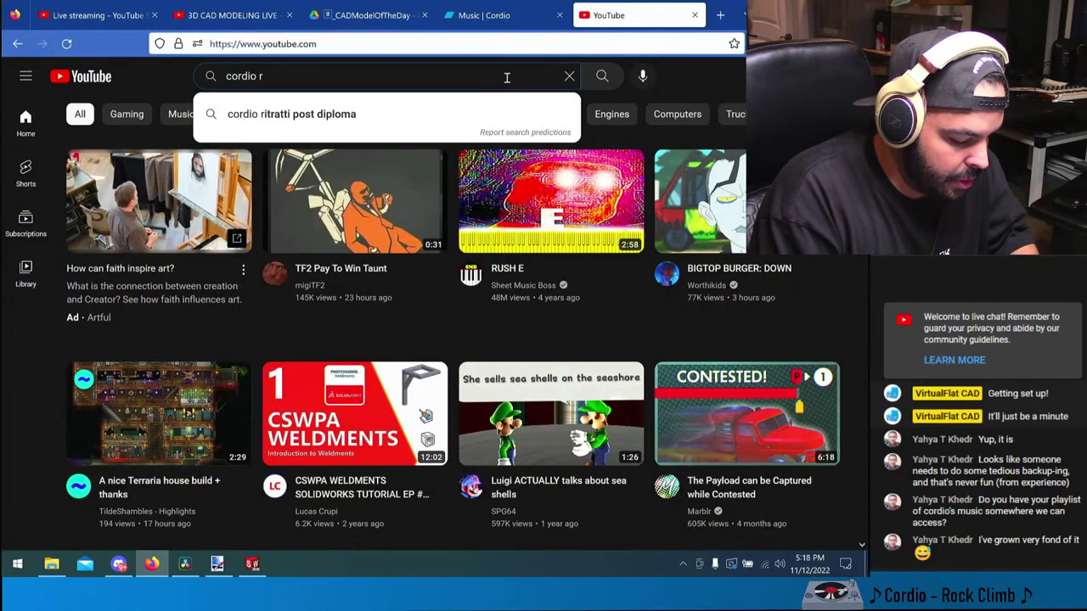
type("ock climb")
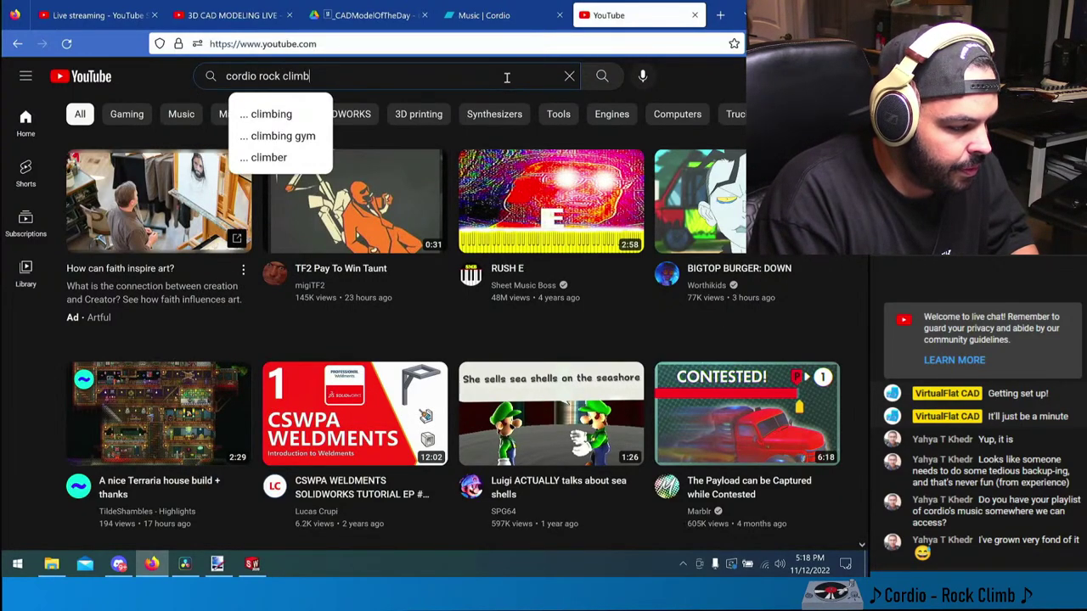
key("Return")
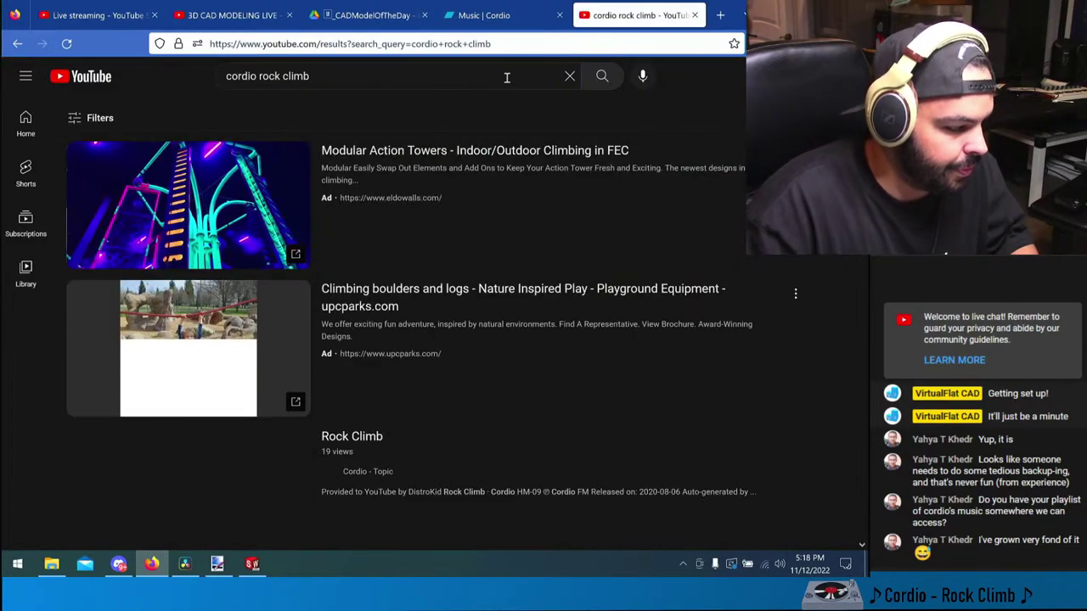
- Open the lofi Rock Climb uploader's channel and browse its playlists, including Ambient Music
scroll(391, 297, "down", 1)
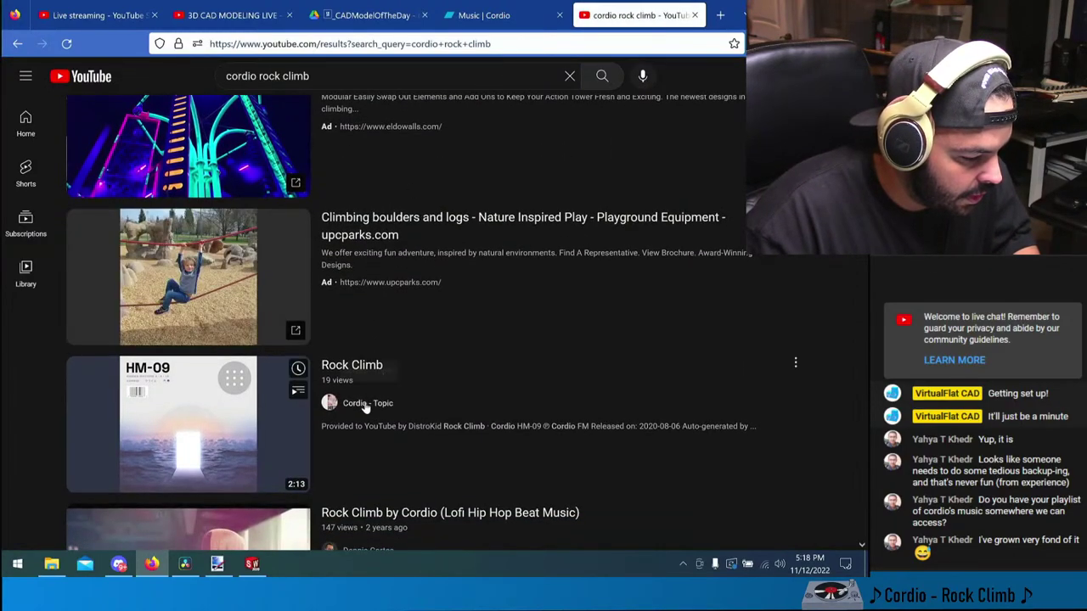
scroll(347, 382, "down", 1)
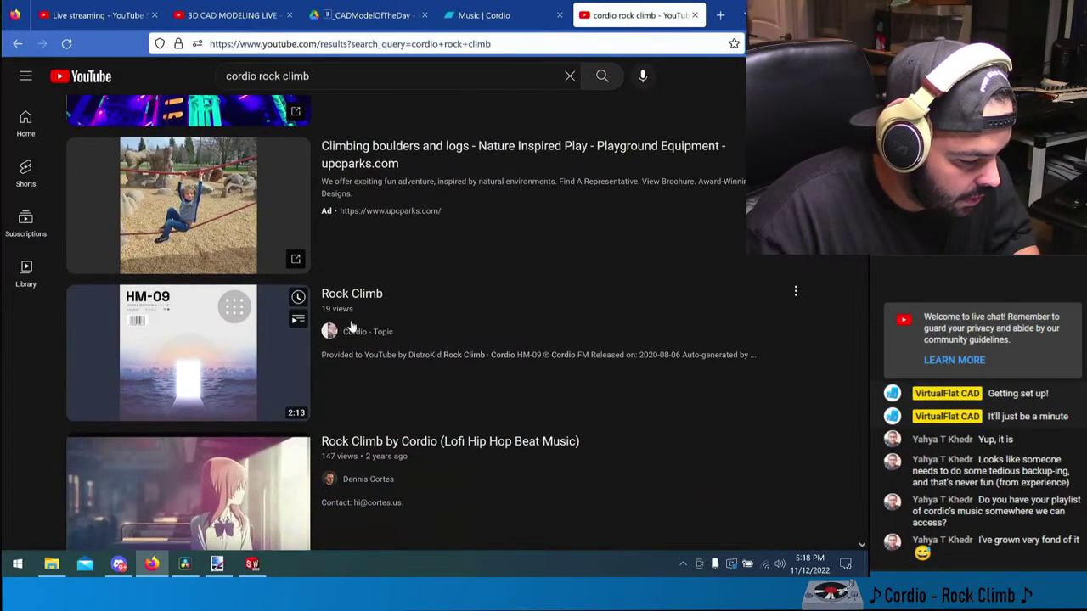
scroll(357, 374, "down", 1)
left_click(374, 407)
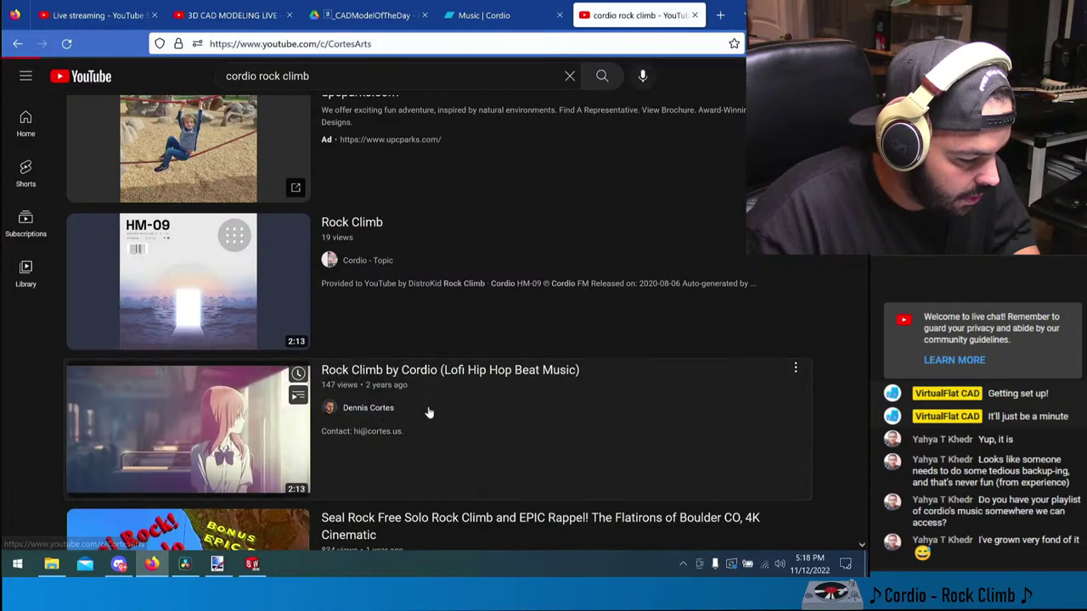
left_click(221, 329)
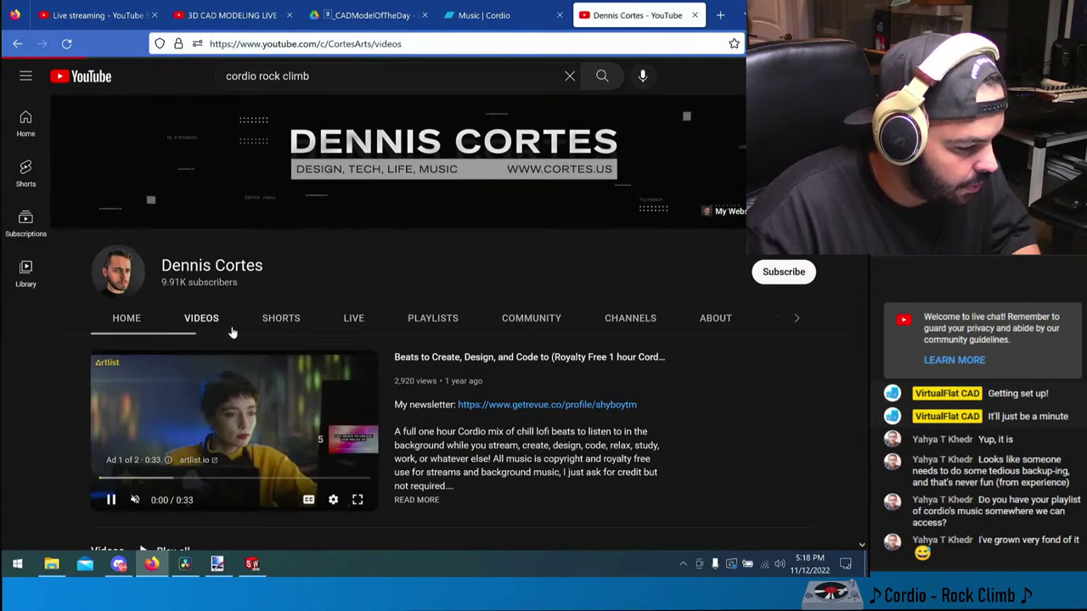
scroll(299, 183, "down", 2)
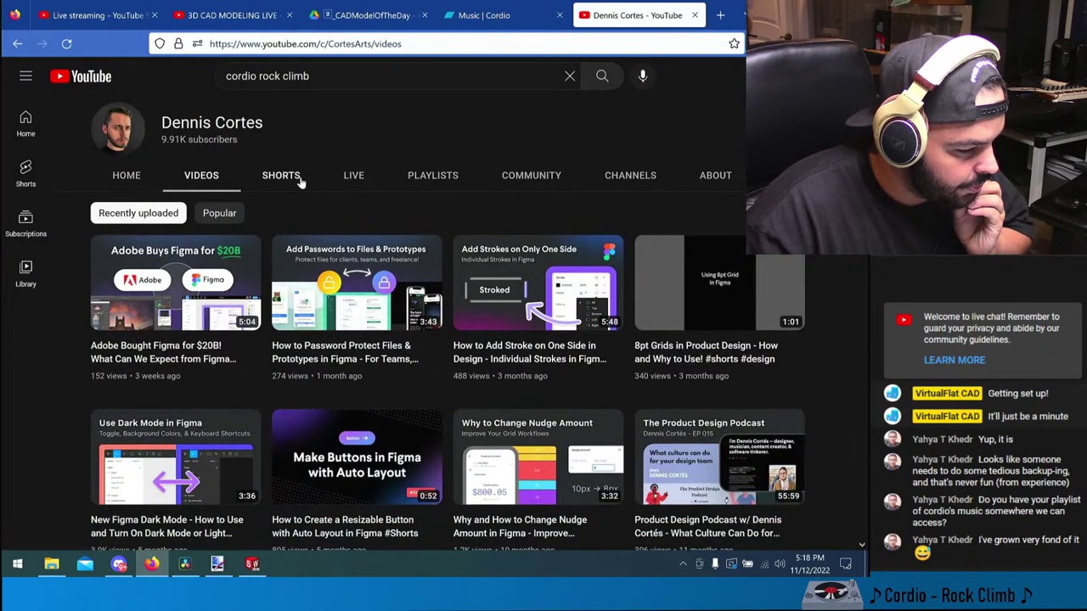
left_click(433, 175)
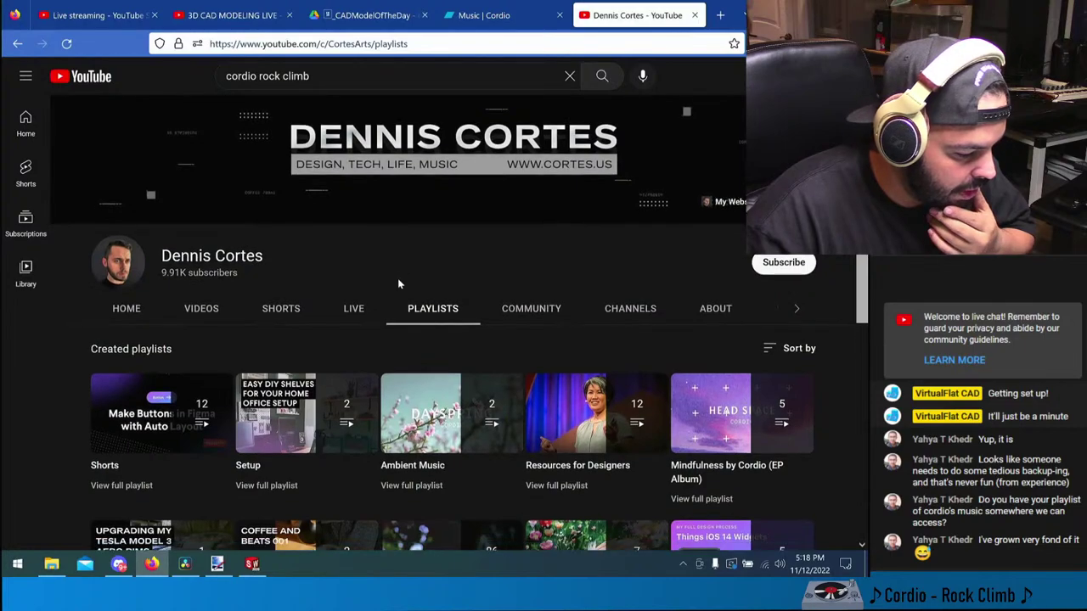
scroll(397, 277, "down", 3)
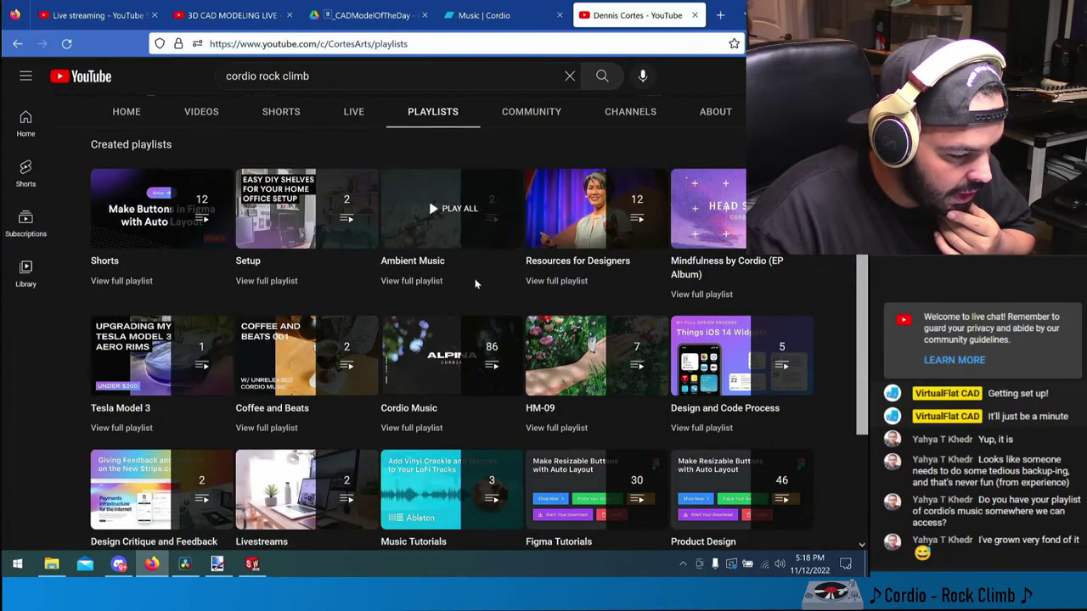
left_click(439, 265)
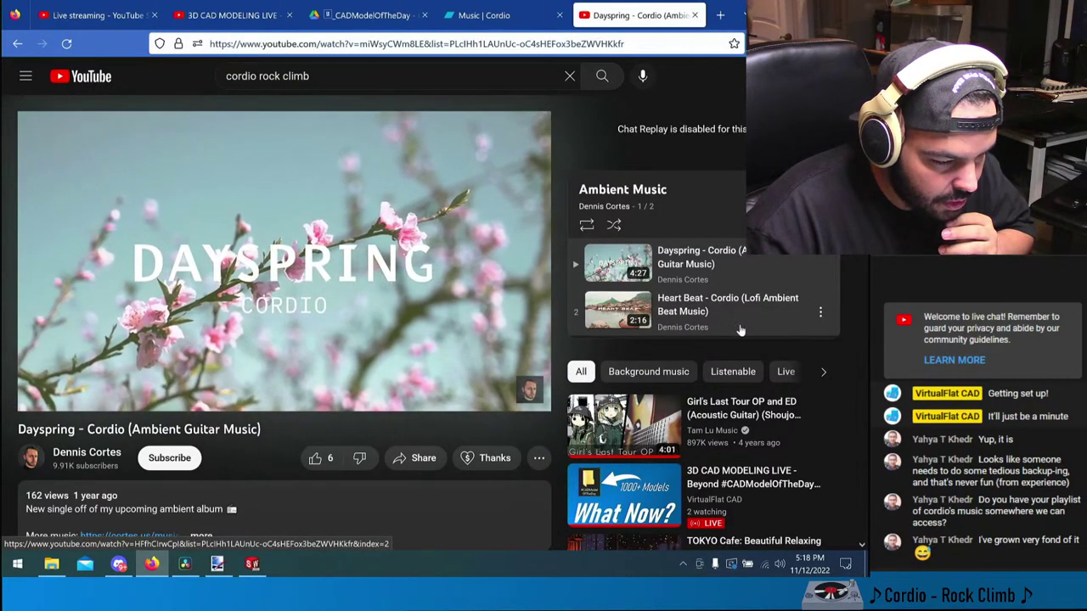
left_click(18, 44)
scroll(461, 313, "down", 1)
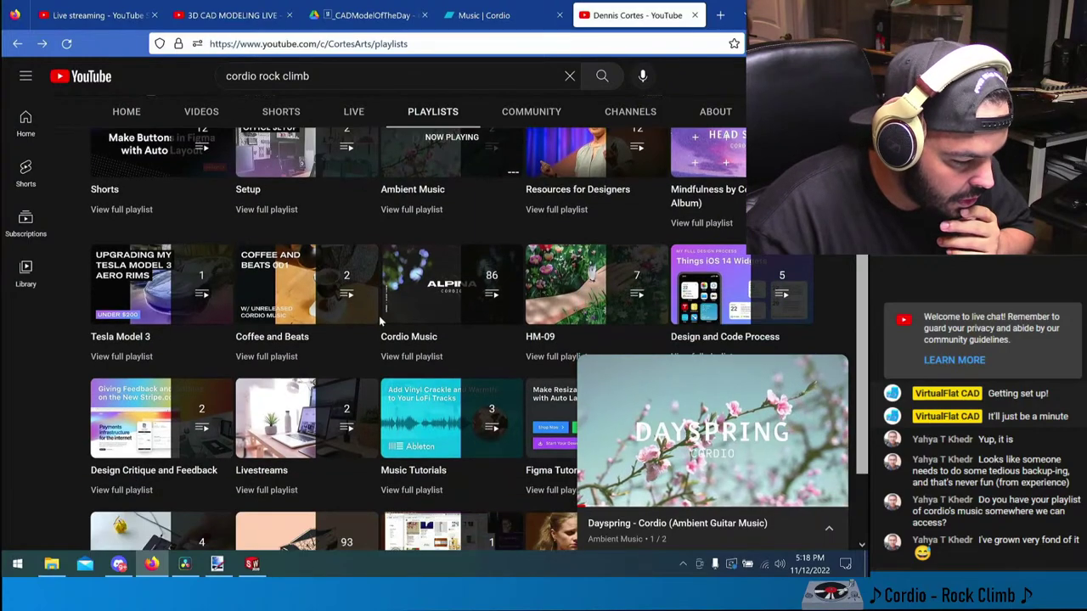
- Open the Cordio Music playlist page and copy its share link
left_click(476, 306)
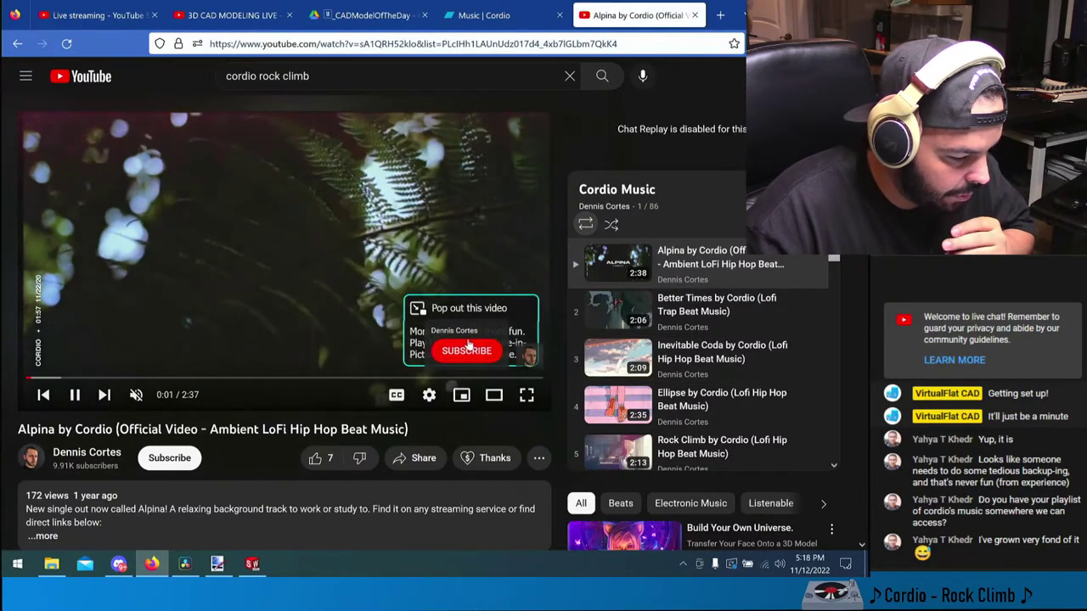
left_click(312, 253)
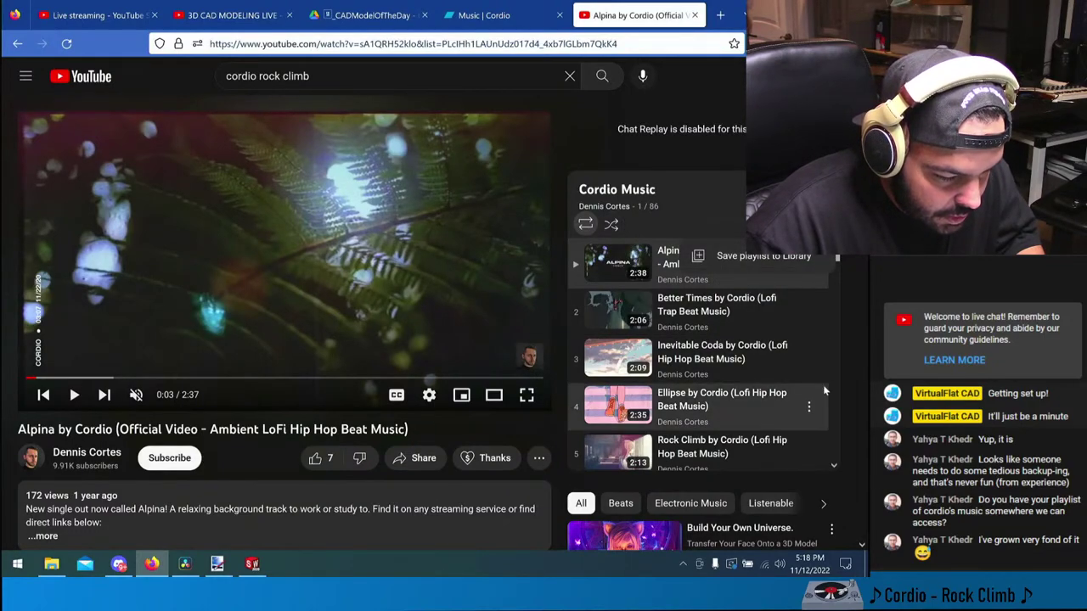
scroll(437, 457, "down", 1)
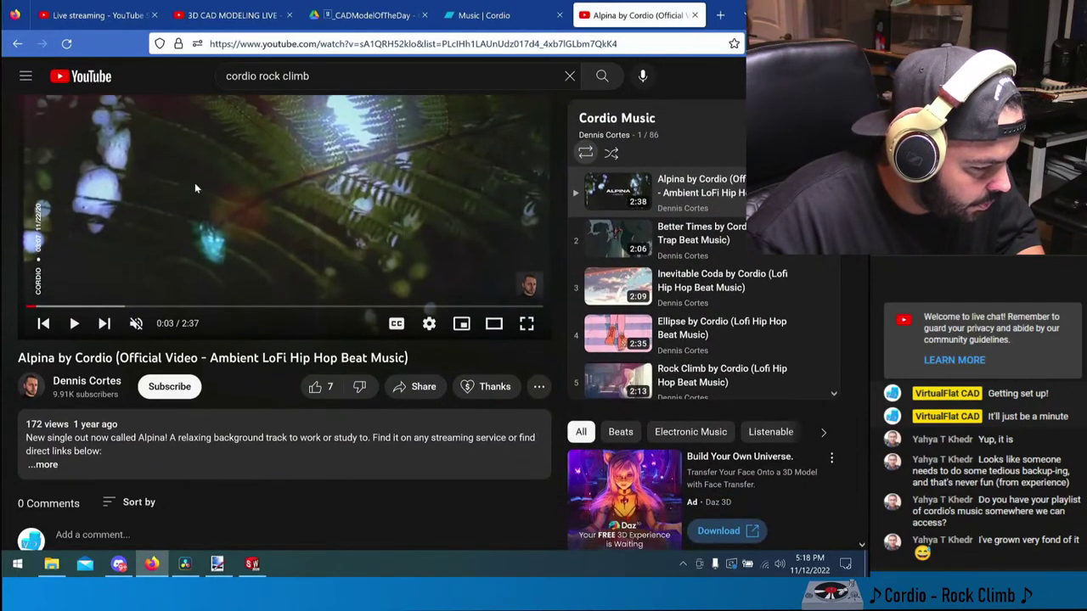
scroll(560, 198, "up", 1)
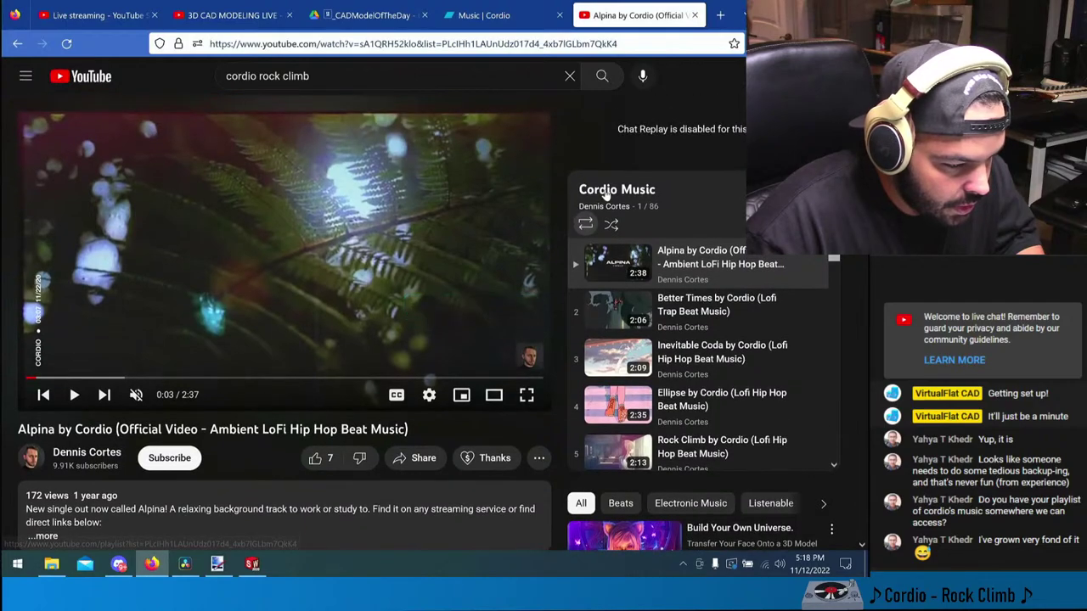
left_click(606, 192)
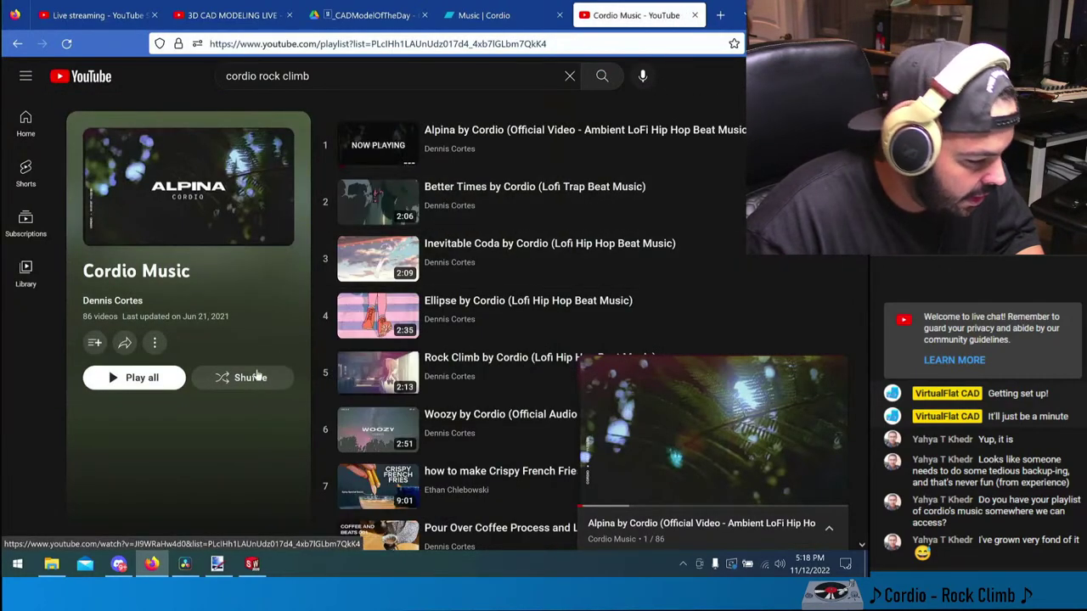
left_click(125, 343)
left_click(562, 365)
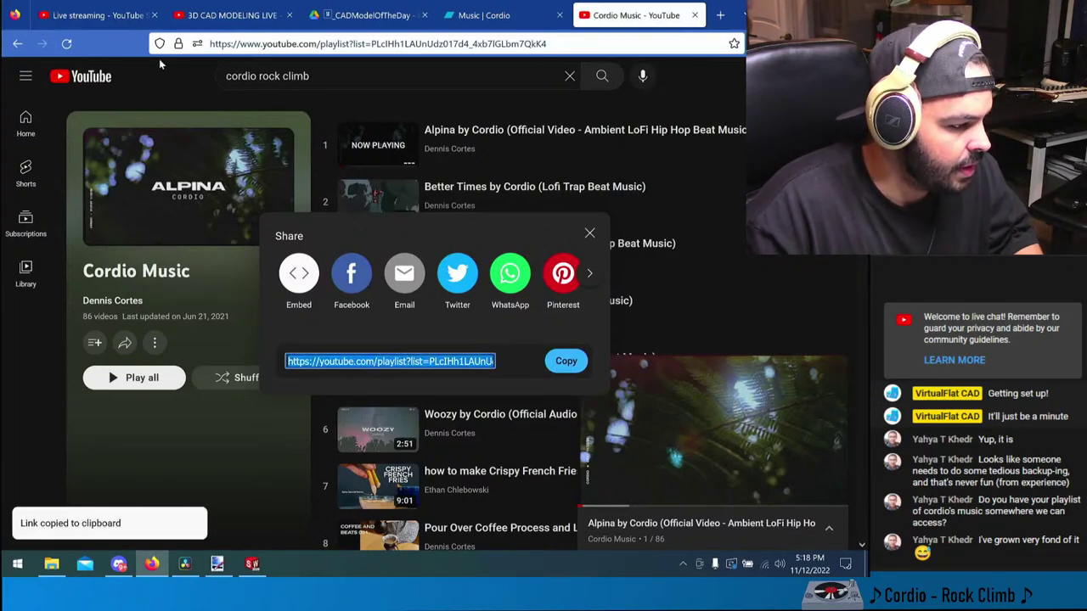
- Paste the Cordio Music playlist link into the YouTube Studio live chat and send it
left_click(129, 19)
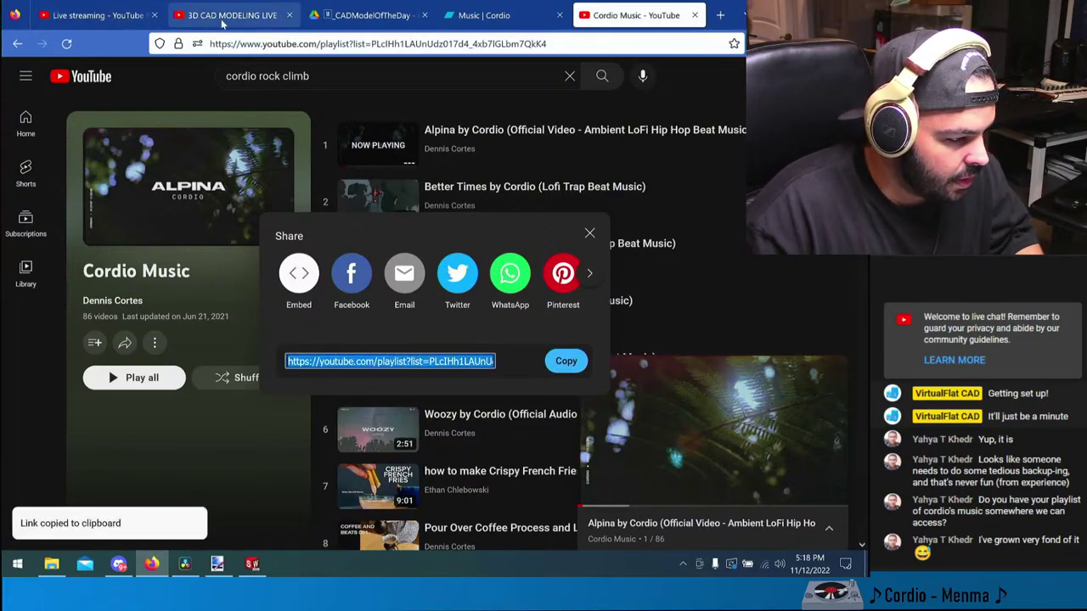
left_click(736, 508)
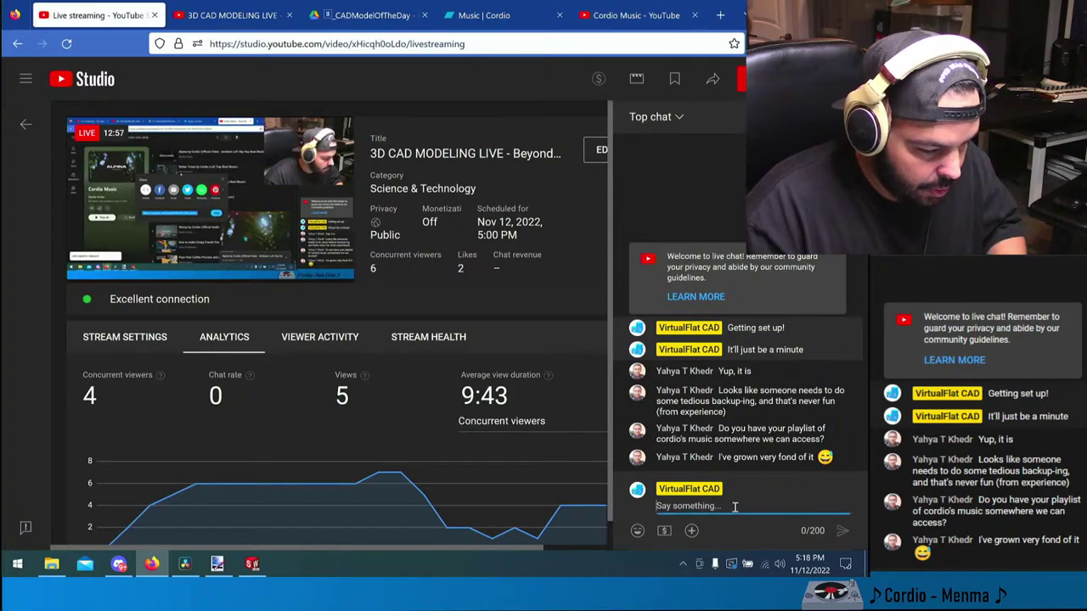
key("ctrl+v")
key("Return")
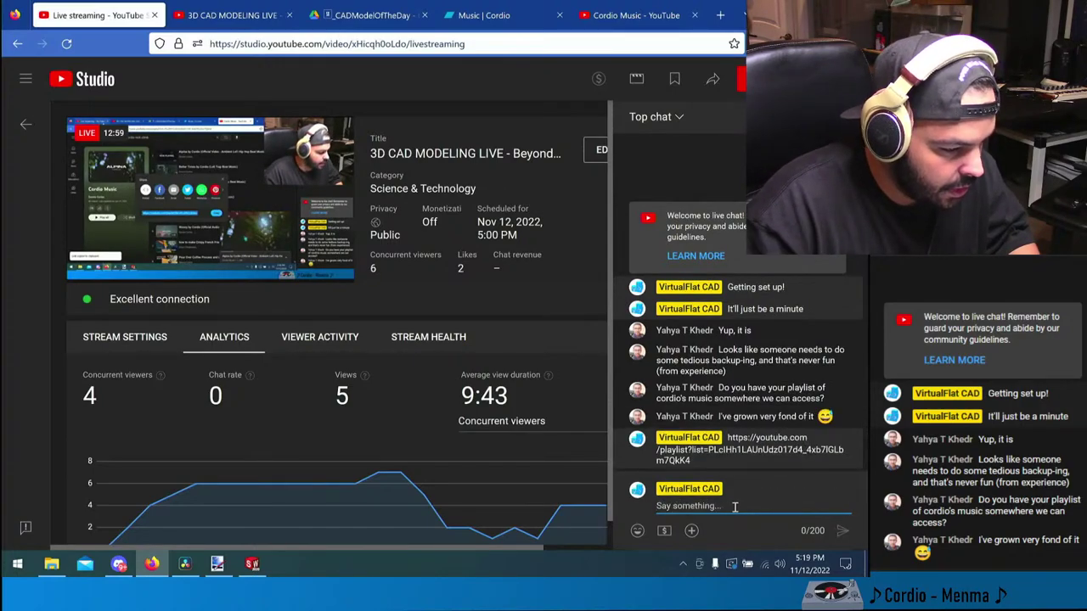
left_click(338, 21)
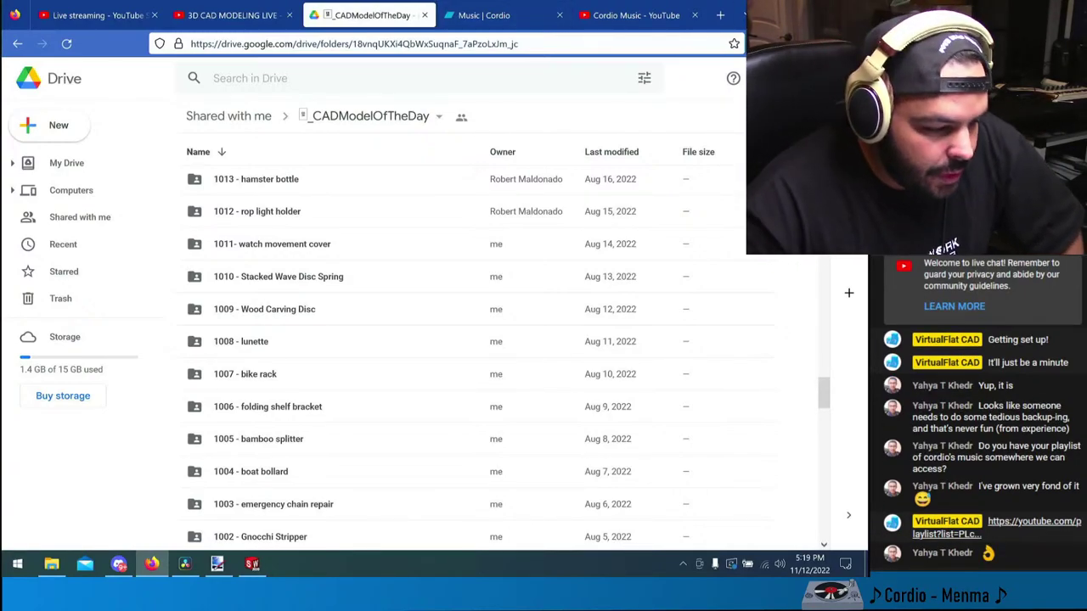
- Save the Cordio Music playlist to the YouTube library and go to the Library page
left_click(637, 15)
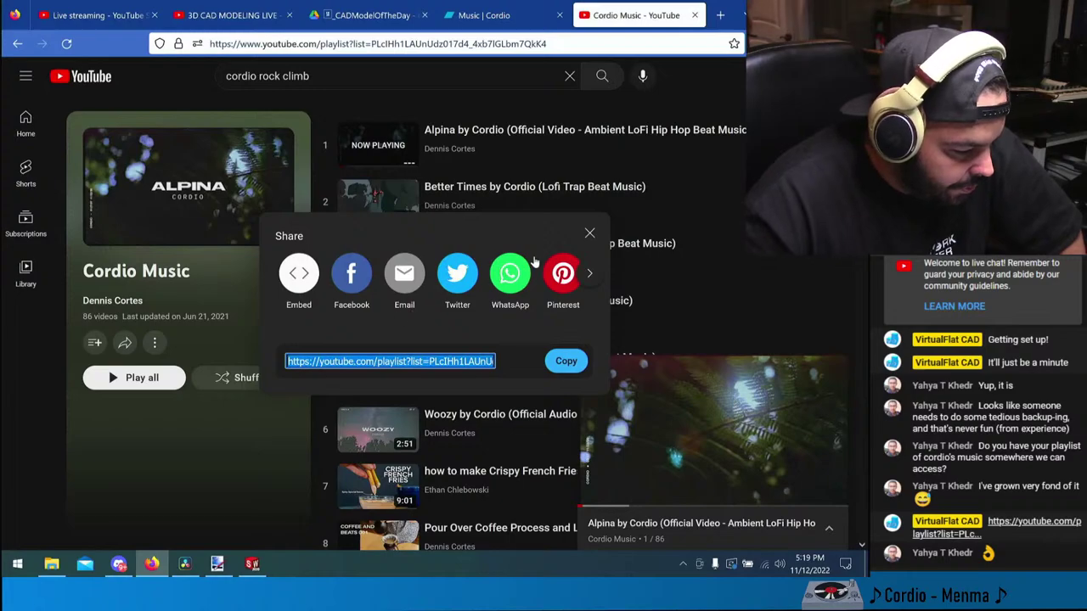
left_click(592, 231)
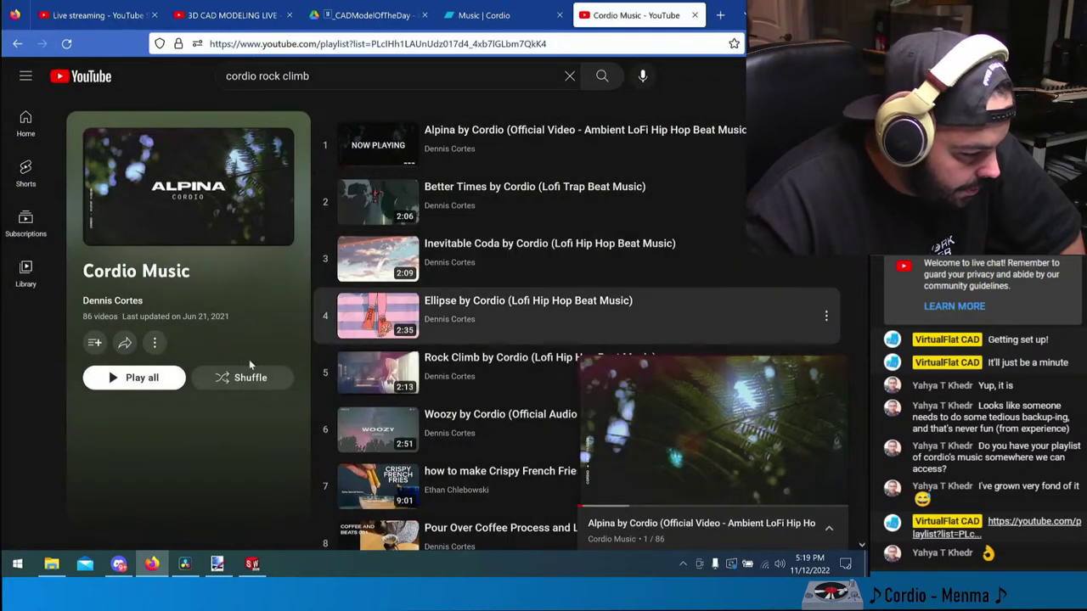
left_click(154, 343)
left_click(96, 345)
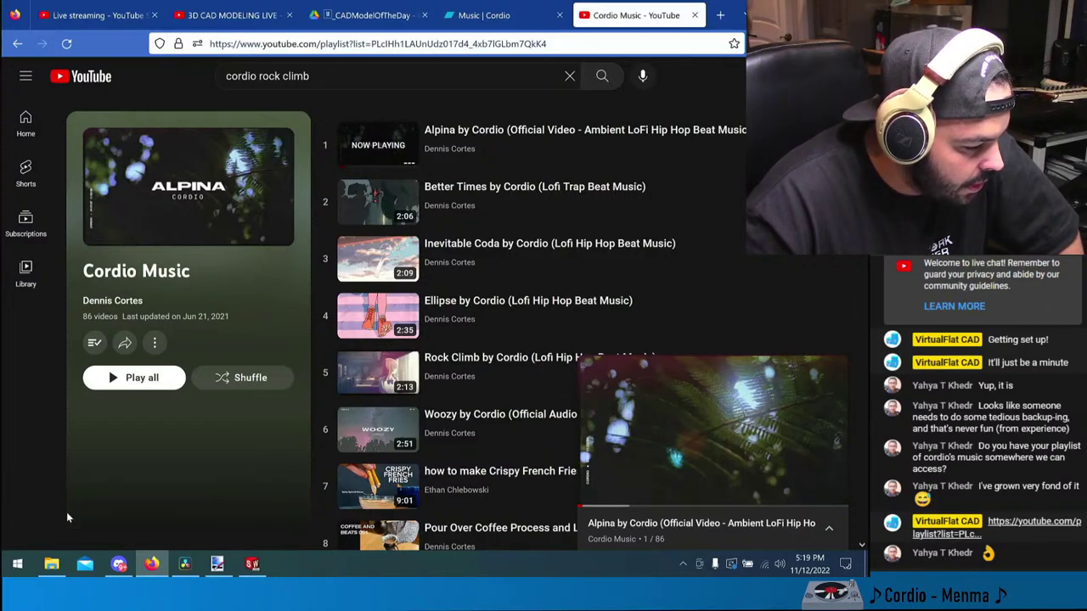
left_click(26, 271)
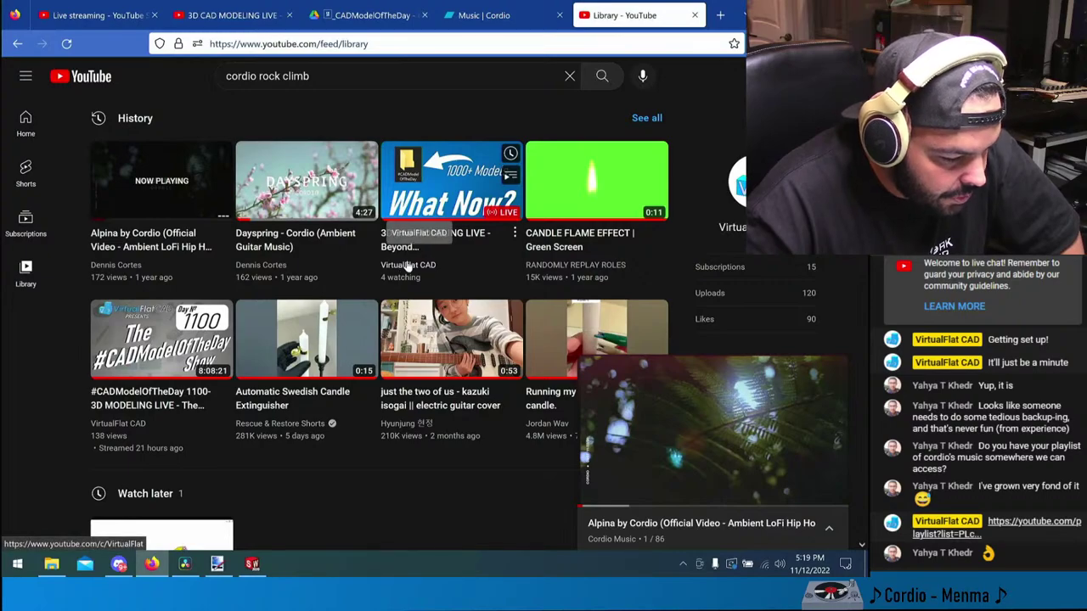
- Show all library playlists, close the mini-player, and keep the playlists sorted A-Z
scroll(486, 247, "down", 3)
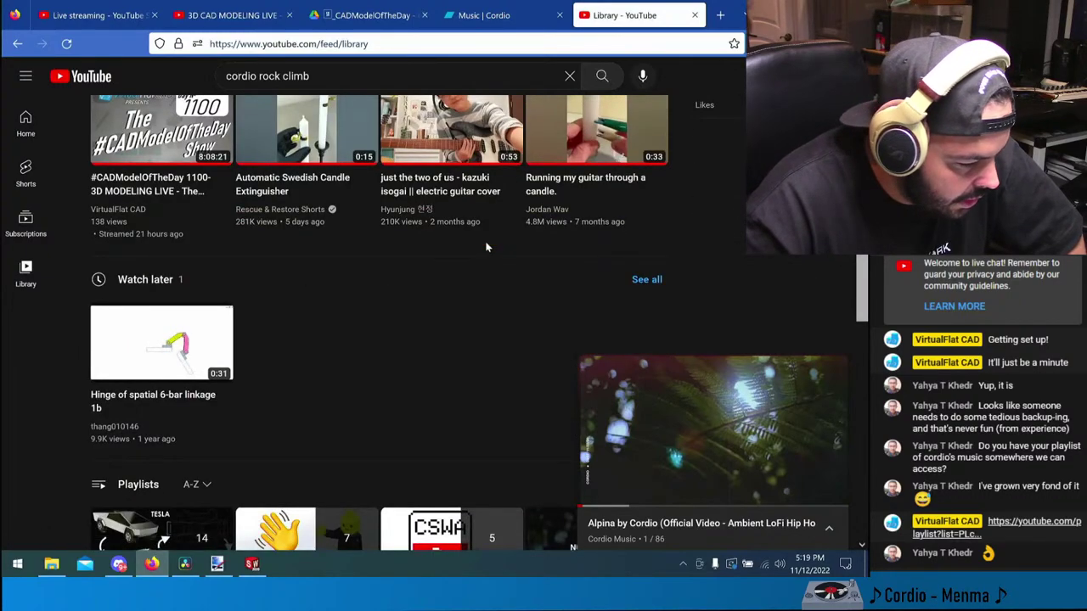
scroll(309, 221, "up", 3)
scroll(222, 214, "down", 8)
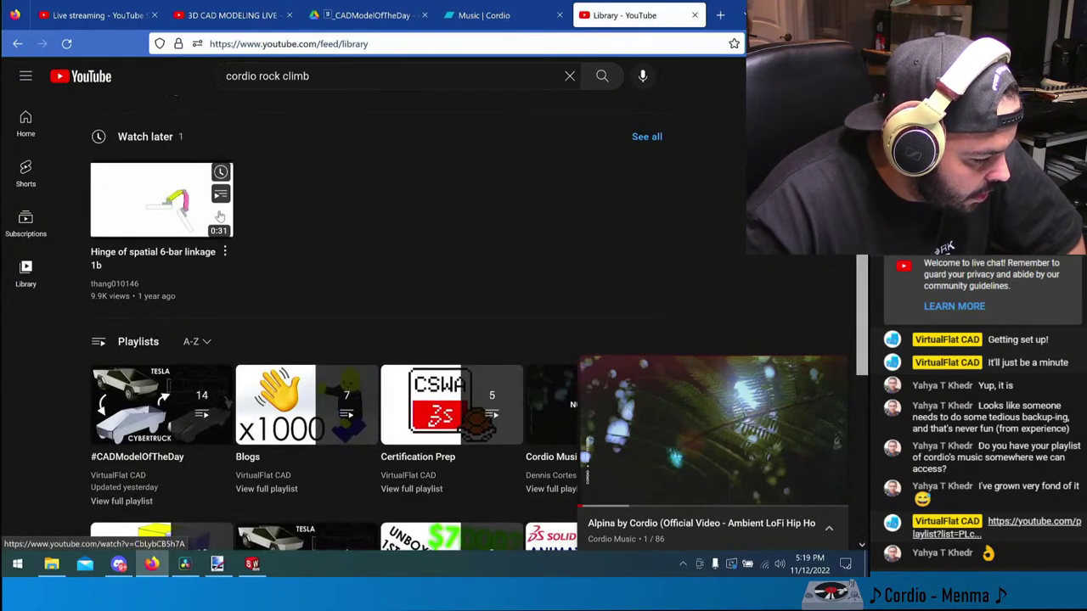
scroll(219, 216, "down", 1)
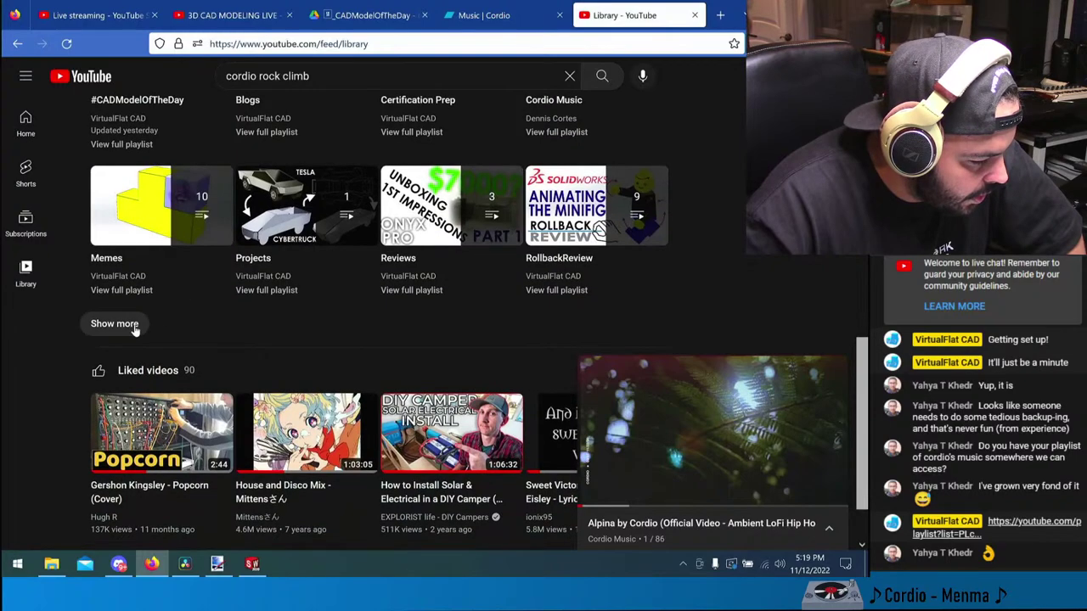
left_click(114, 324)
scroll(439, 344, "up", 2)
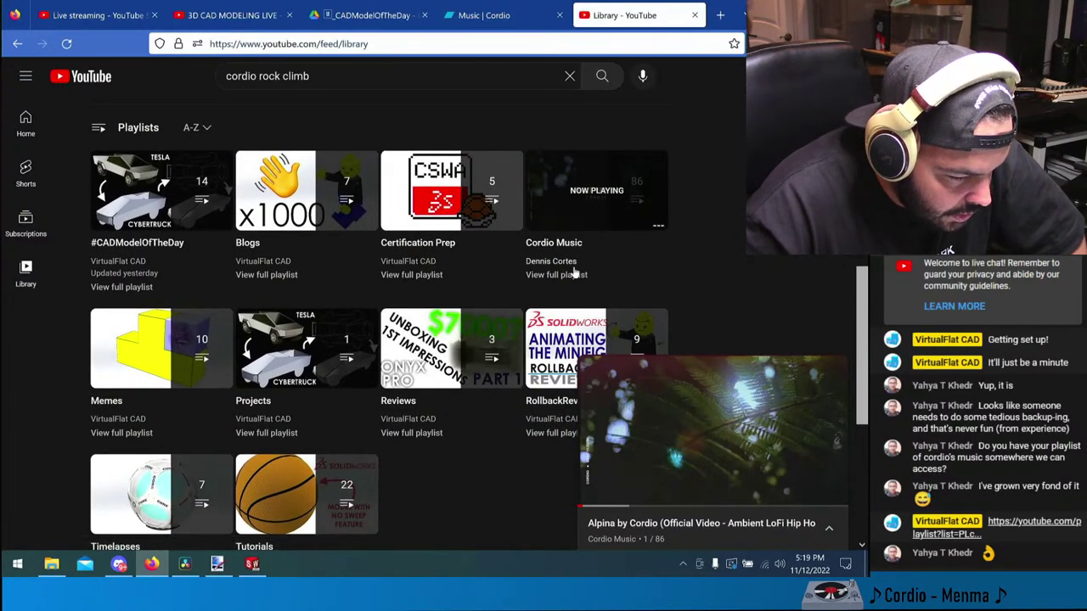
mouse_move(828, 394)
left_click(834, 370)
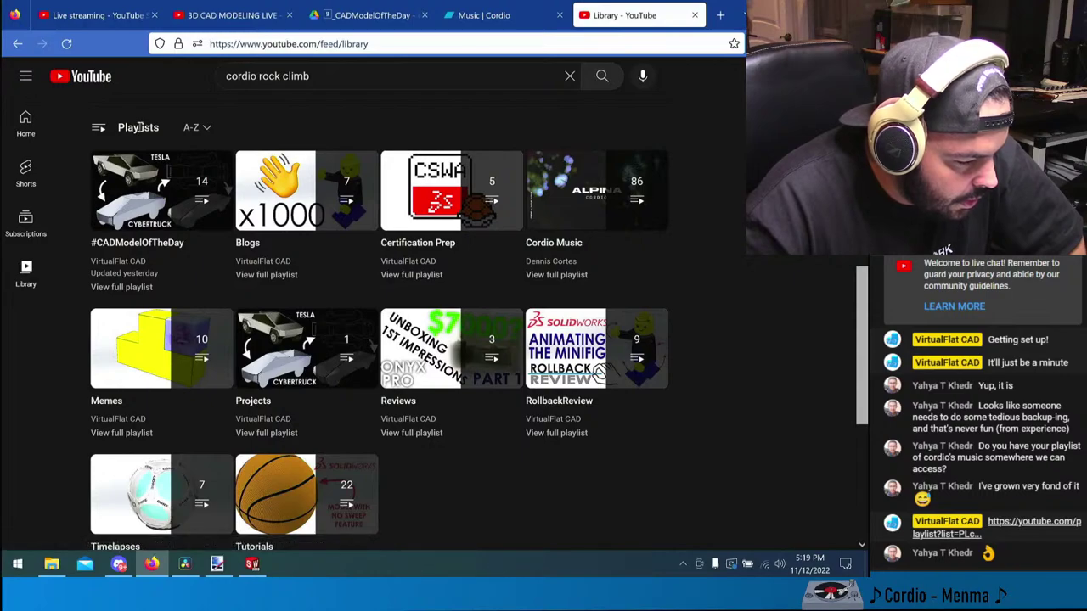
left_click(206, 127)
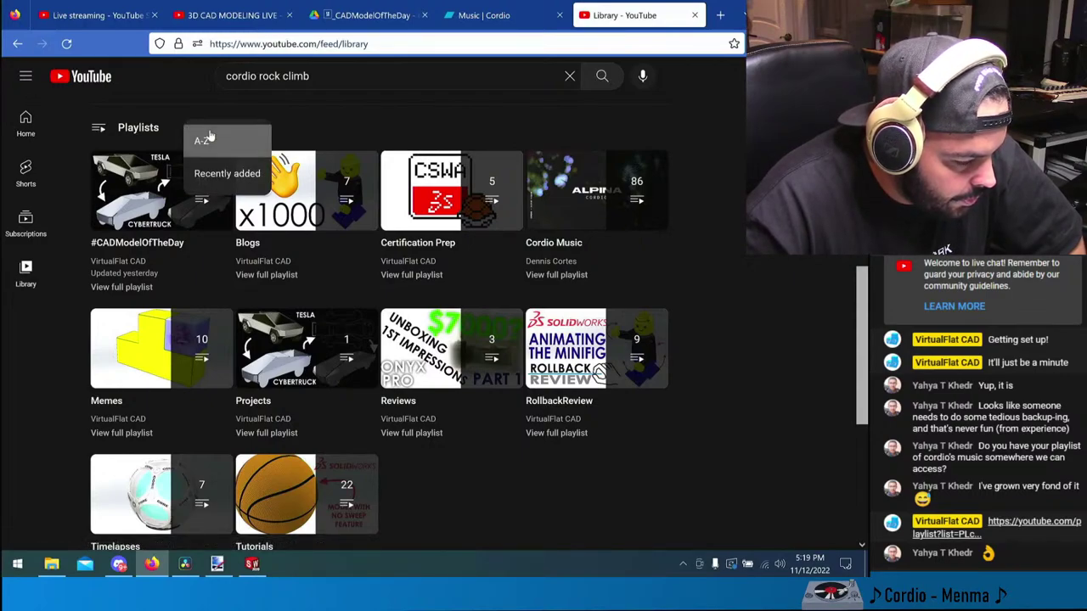
left_click(206, 148)
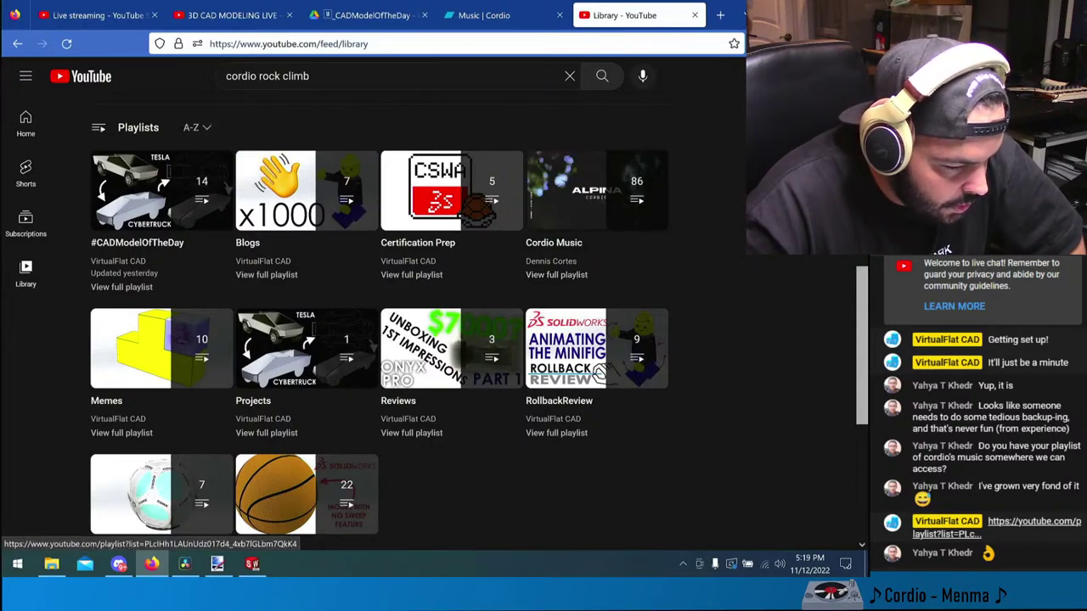
left_click(786, 75)
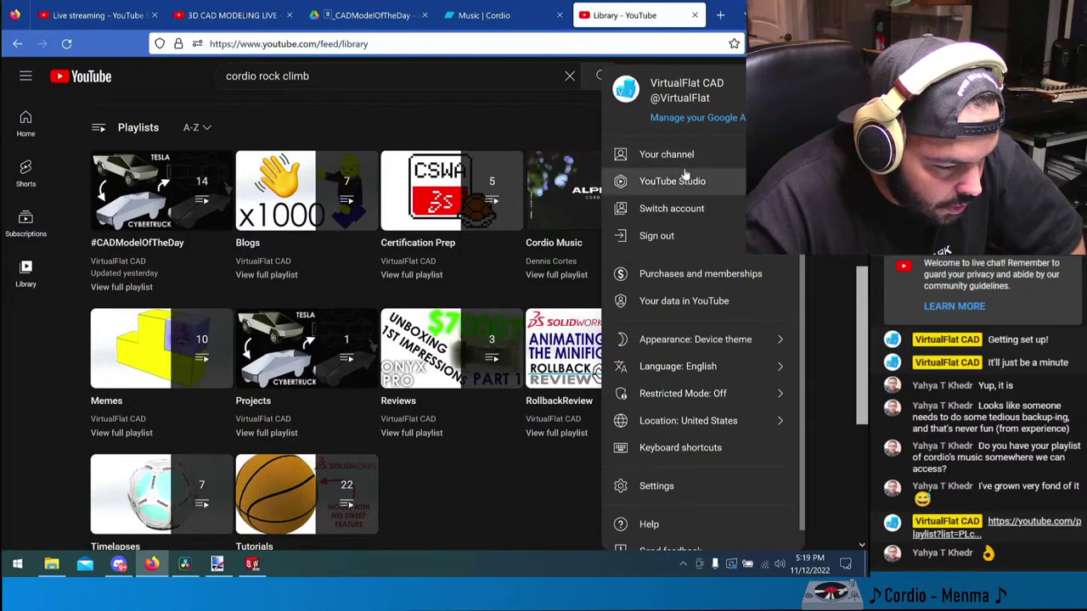
key("Escape")
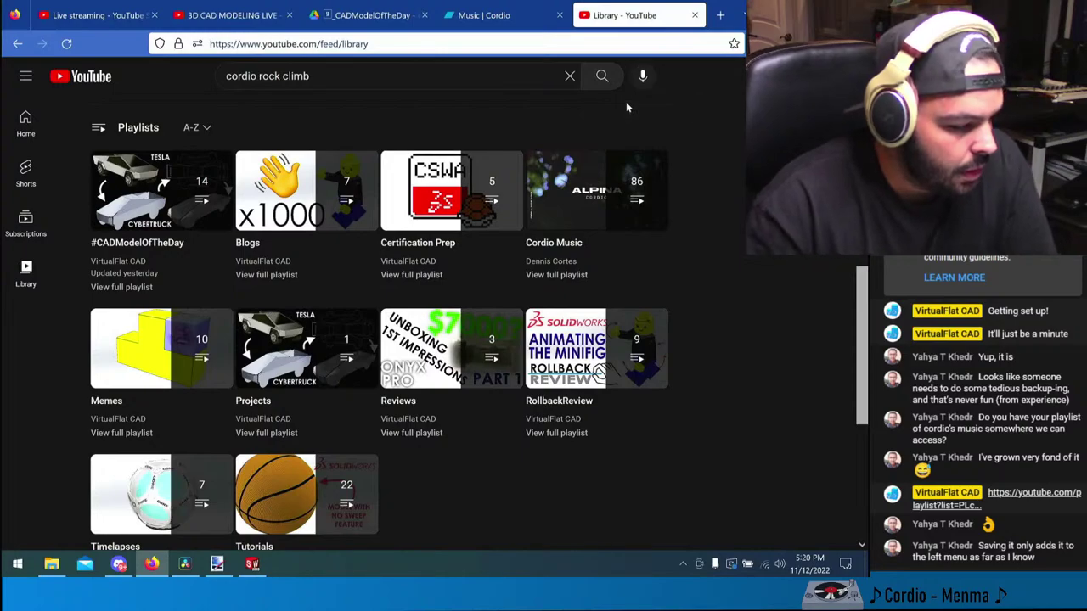
- Close the YouTube Library and Bandcamp tabs and scroll through the _CADModelOfTheDay Drive folder
left_click(696, 15)
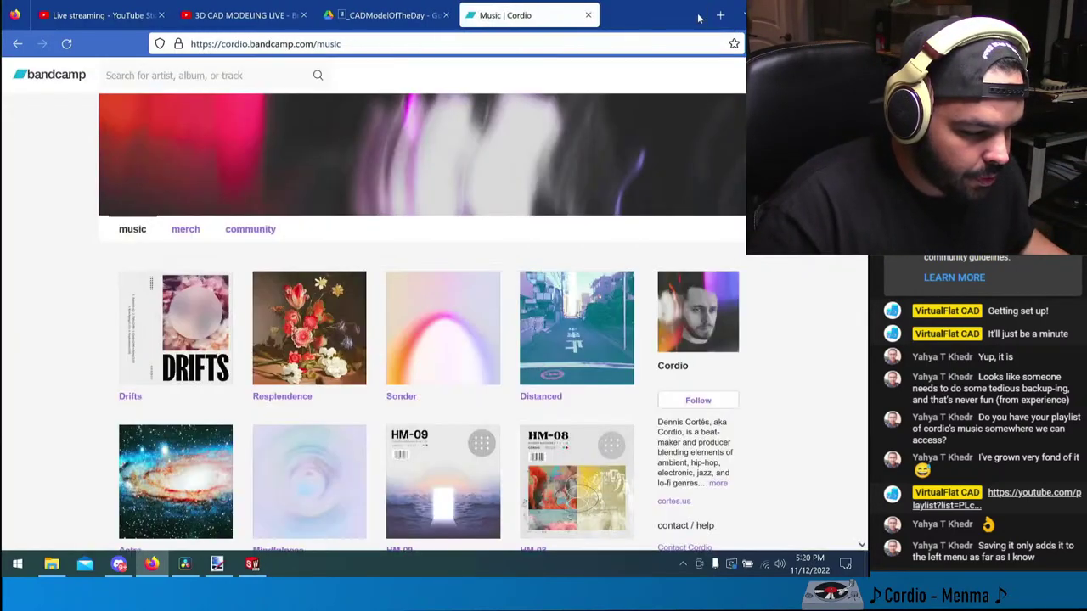
left_click(630, 16)
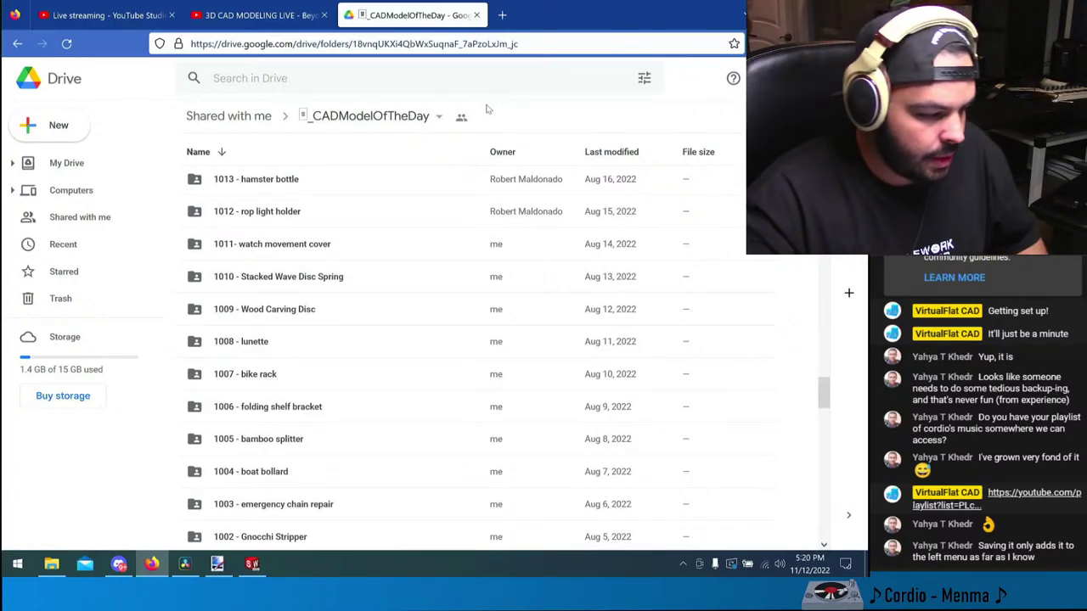
scroll(493, 250, "down", 15)
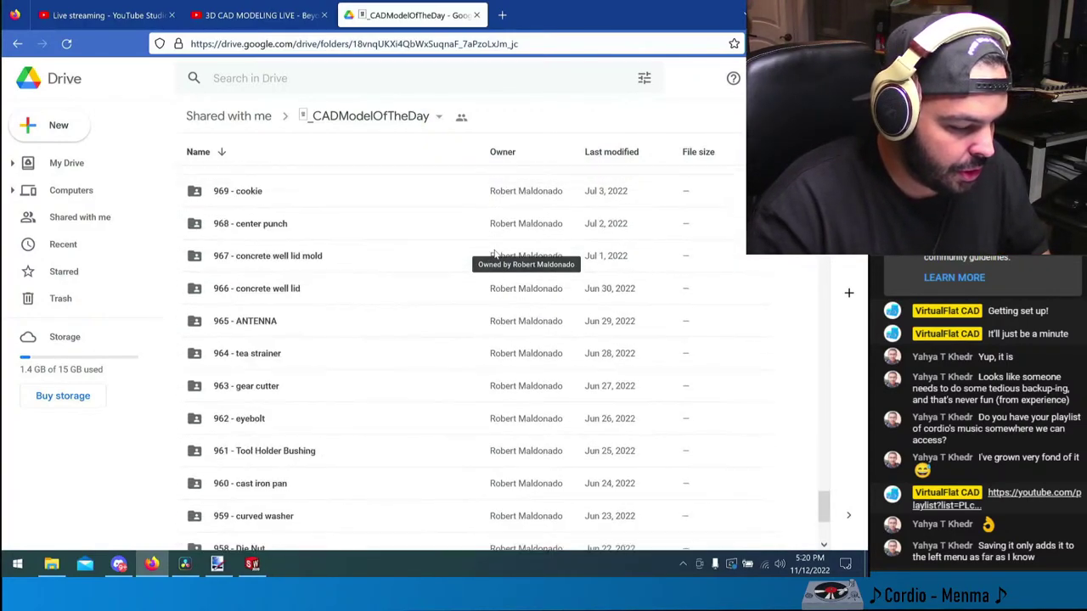
scroll(495, 252, "down", 18)
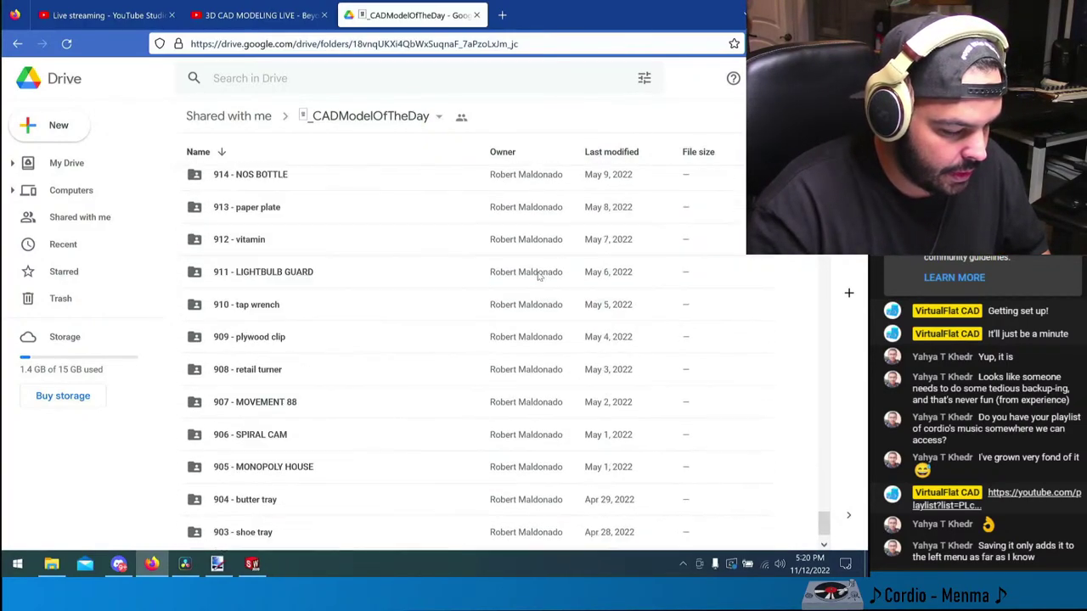
left_click_drag(823, 459, 826, 531)
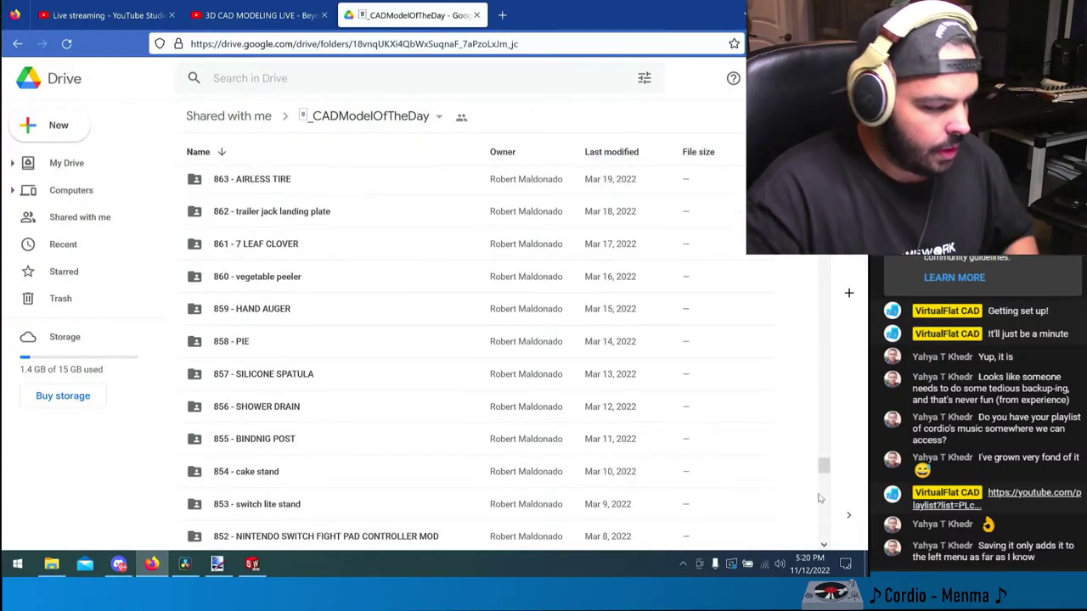
left_click_drag(822, 510, 823, 544)
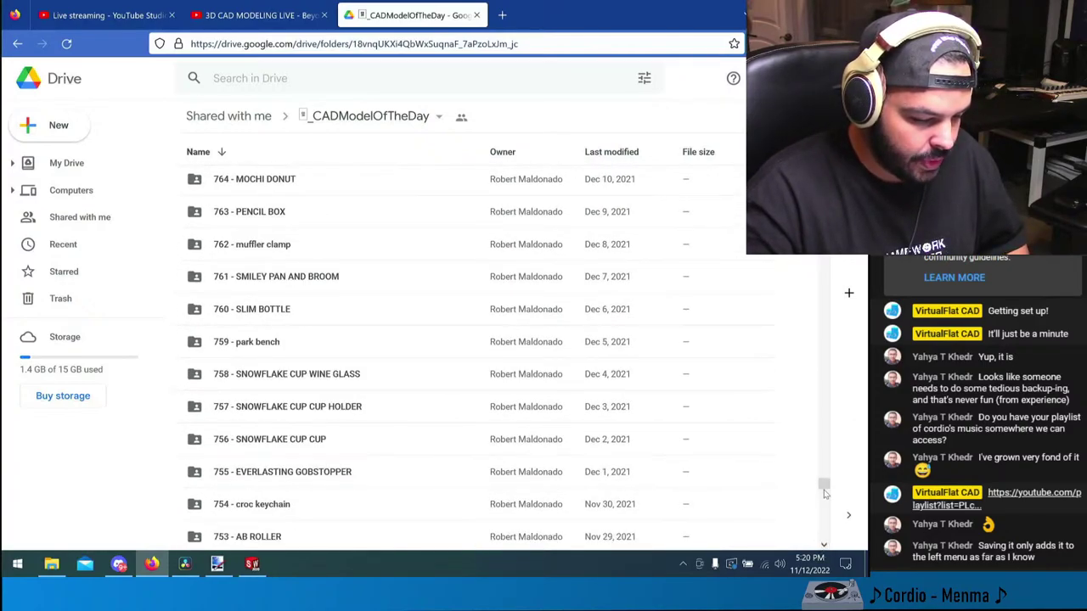
left_click_drag(824, 492, 824, 546)
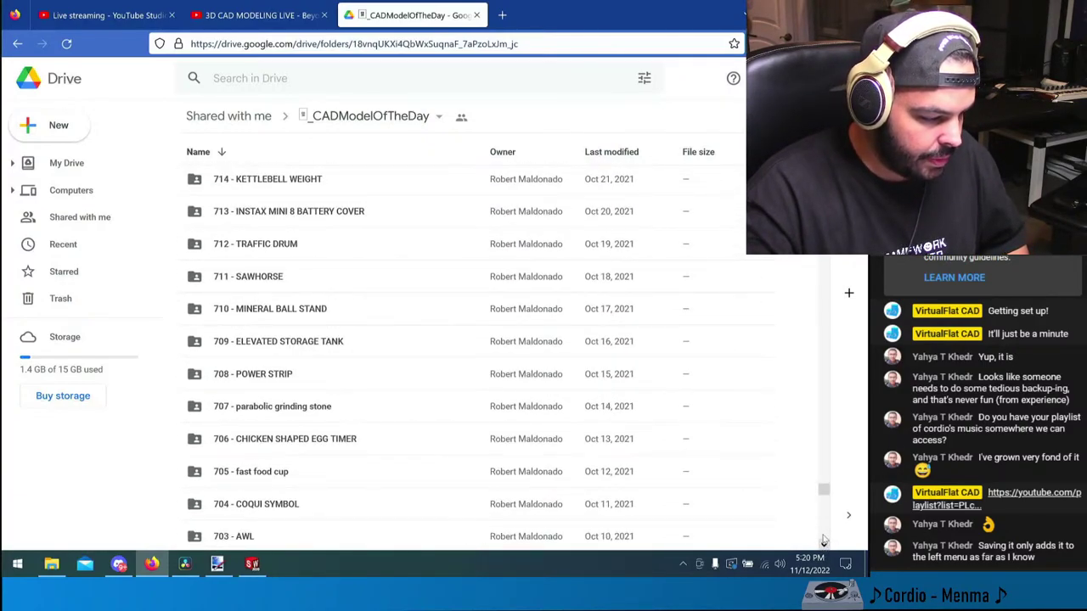
left_click_drag(823, 498, 822, 531)
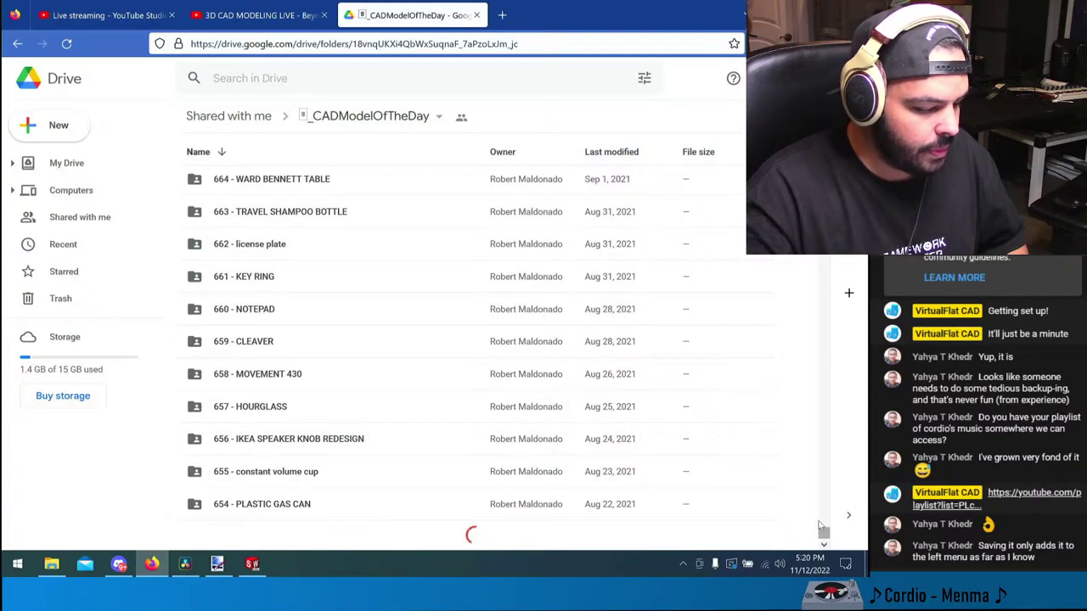
left_click_drag(821, 491, 824, 544)
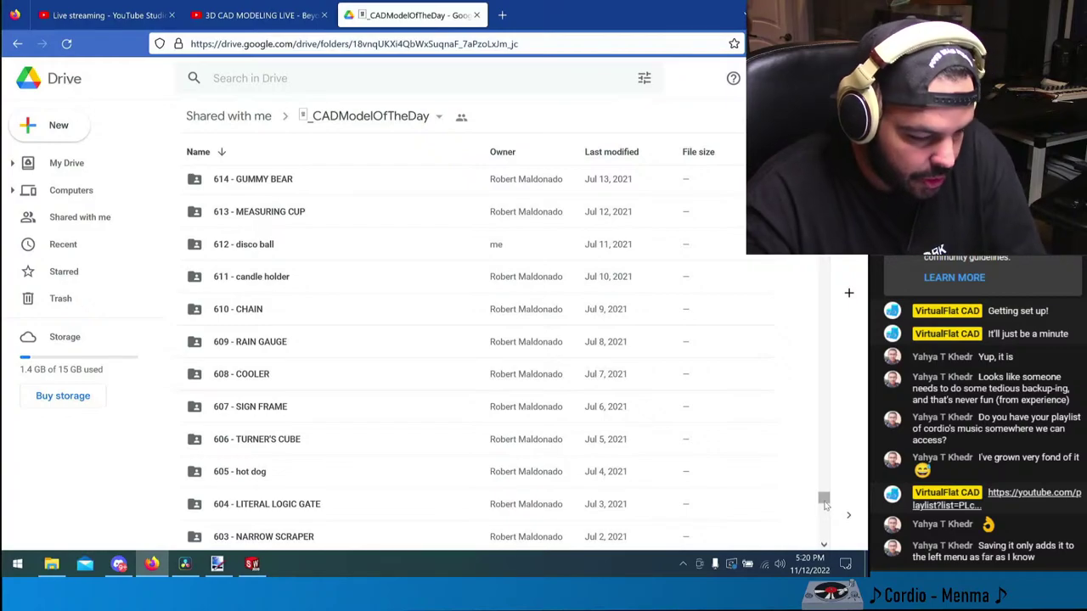
left_click_drag(824, 504, 823, 546)
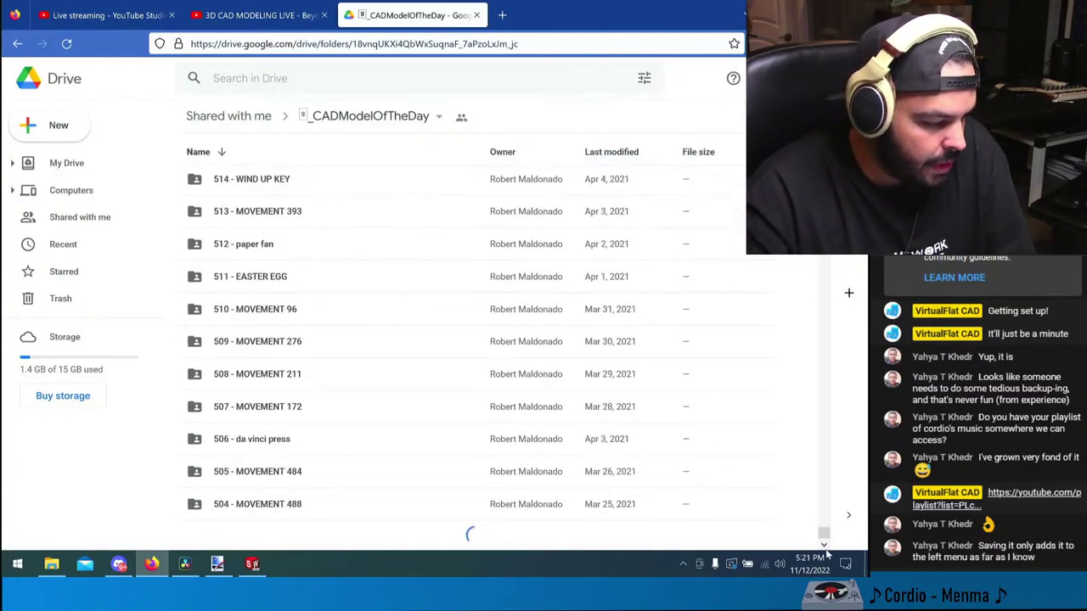
left_click_drag(823, 504, 824, 546)
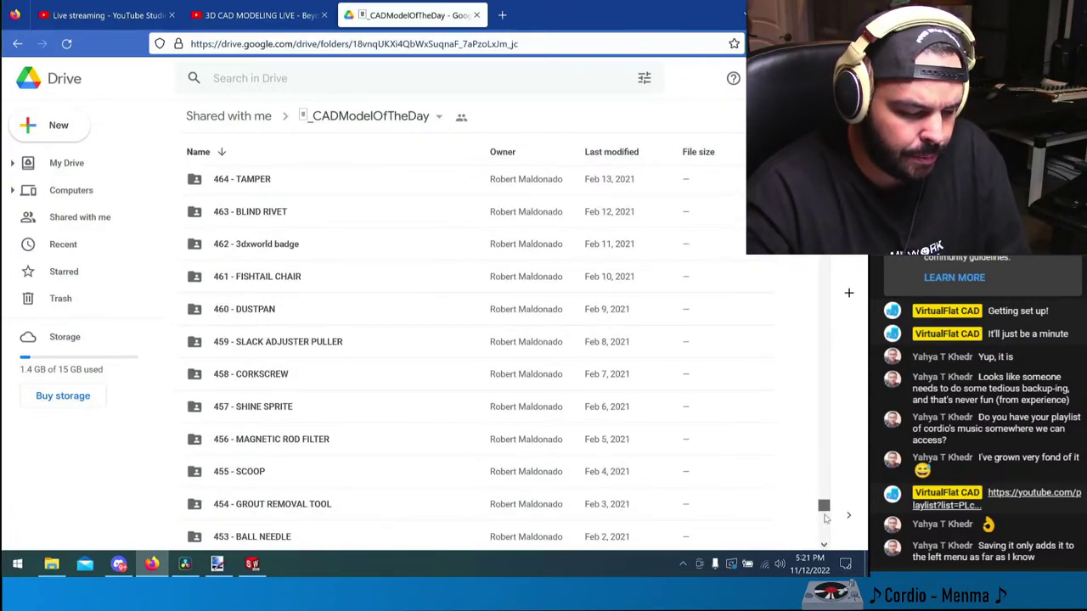
left_click_drag(824, 517, 824, 542)
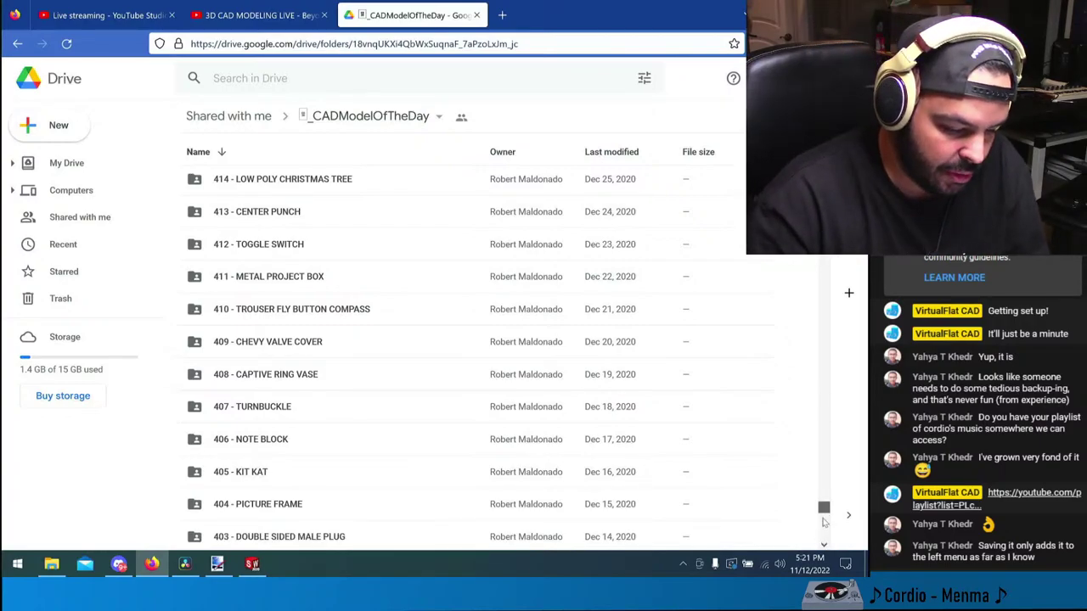
left_click(823, 522)
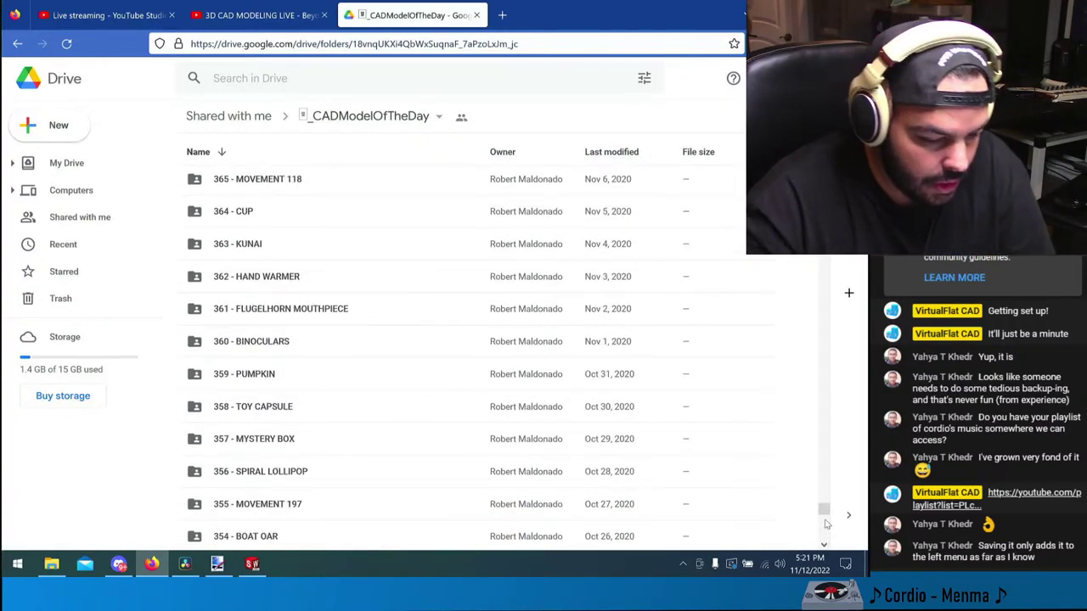
left_click_drag(824, 512, 823, 546)
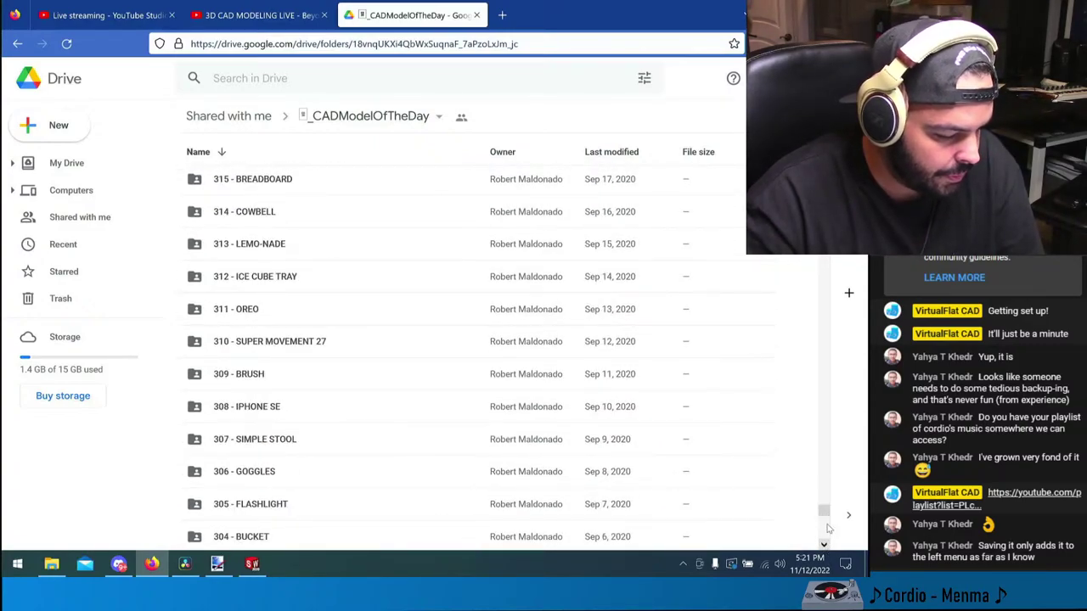
left_click_drag(825, 512, 829, 550)
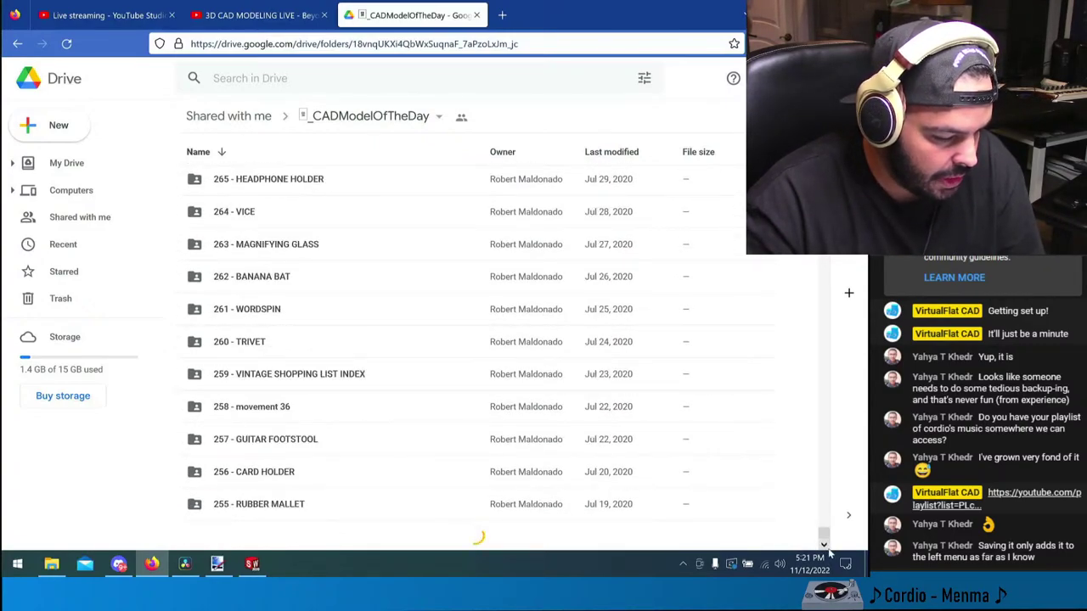
left_click_drag(822, 526, 825, 556)
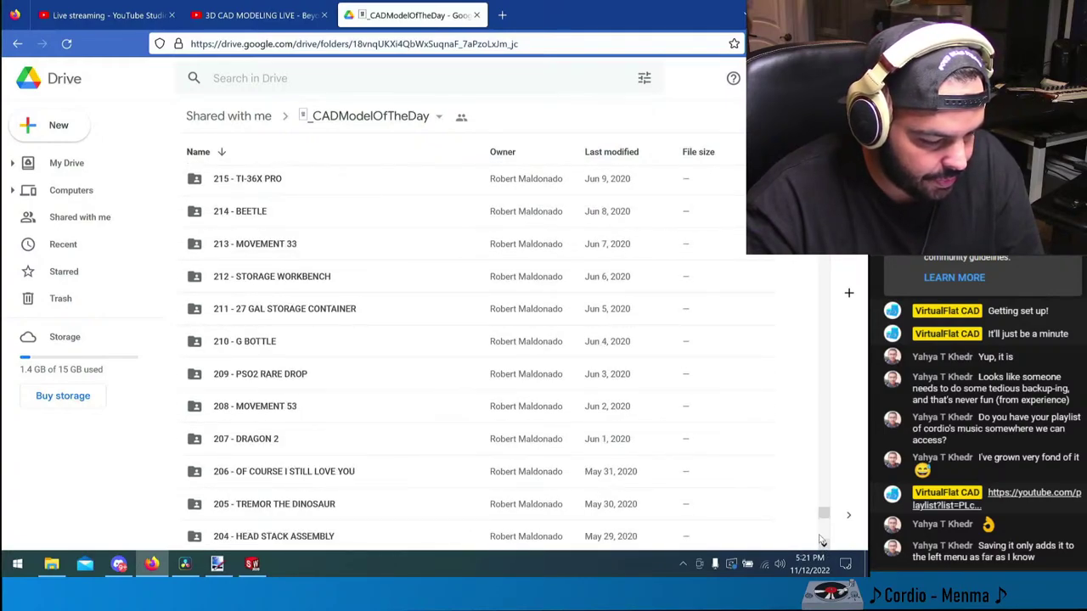
left_click_drag(822, 526, 823, 548)
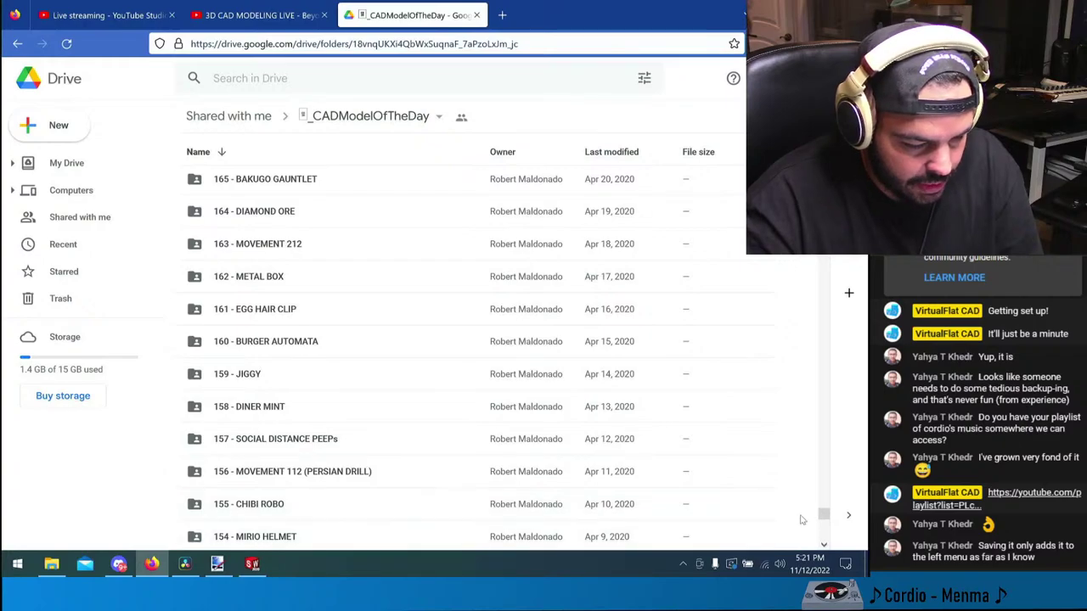
left_click_drag(822, 517, 820, 548)
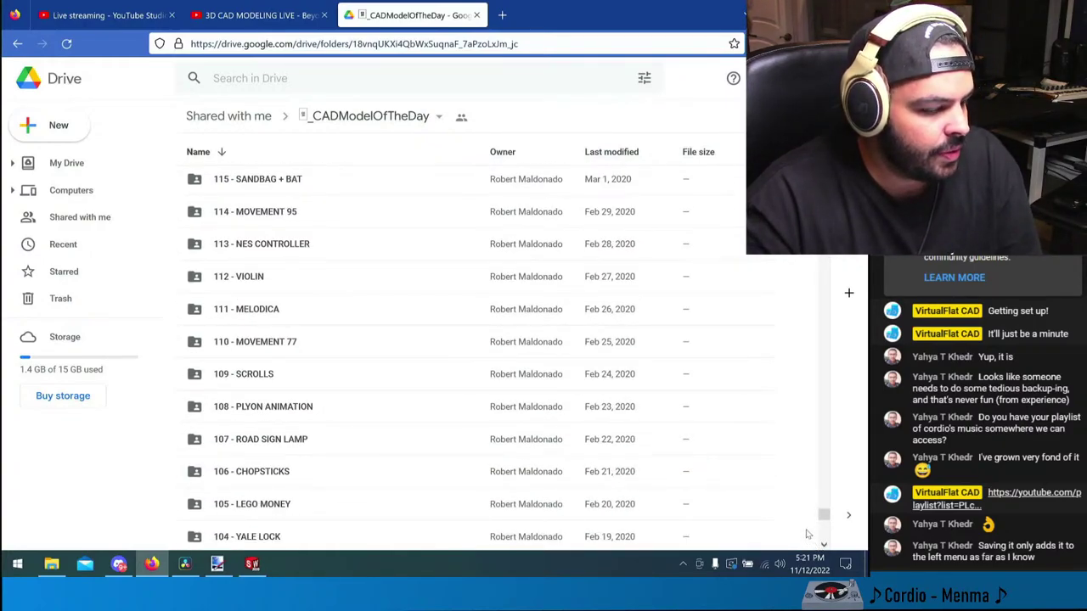
left_click_drag(822, 515, 824, 543)
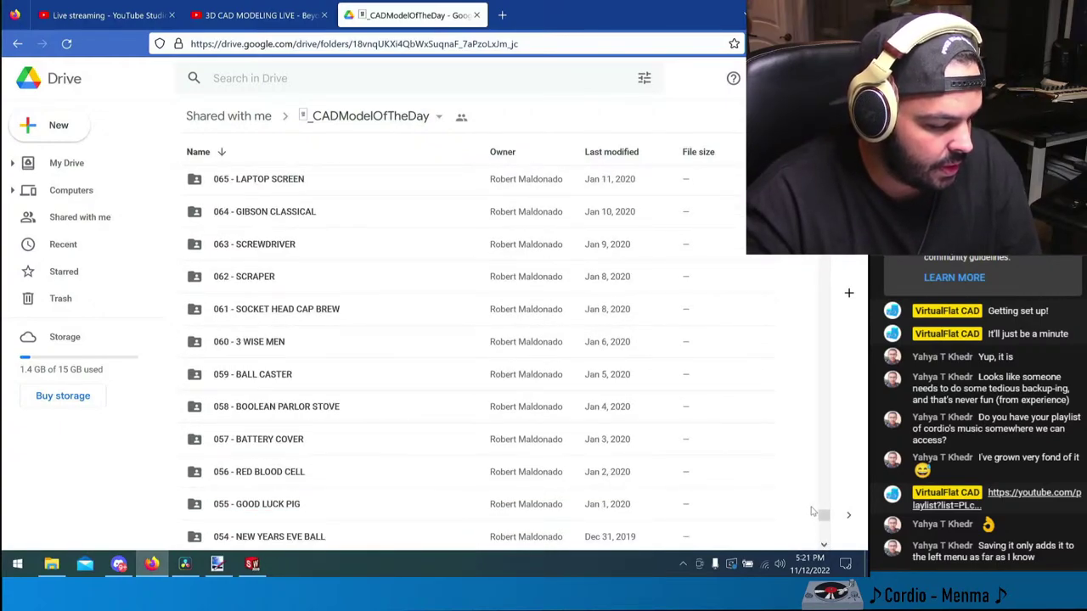
left_click_drag(823, 513, 822, 541)
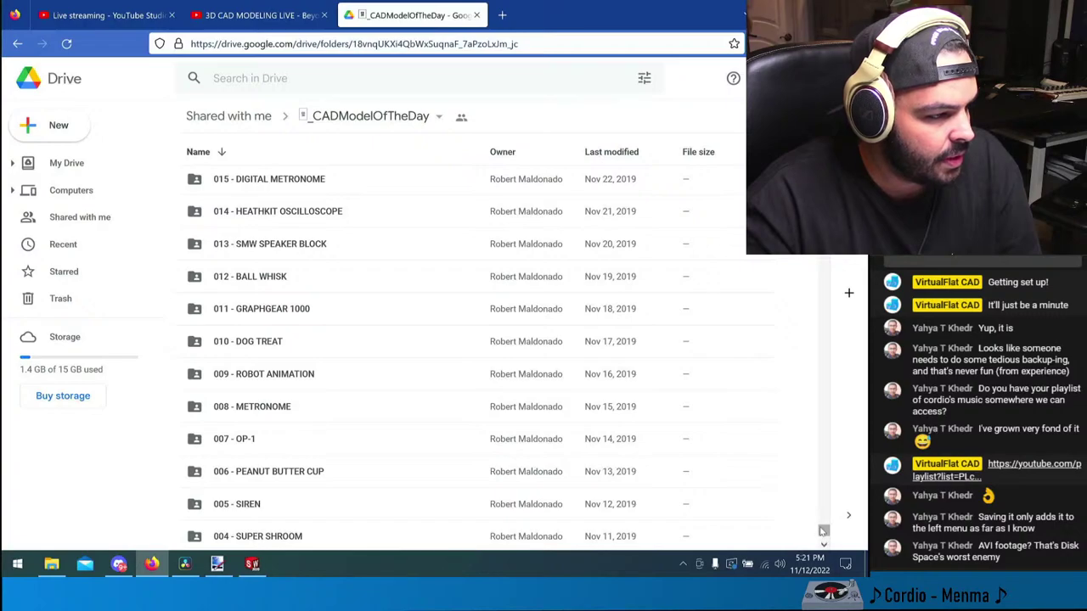
left_click_drag(824, 534, 823, 544)
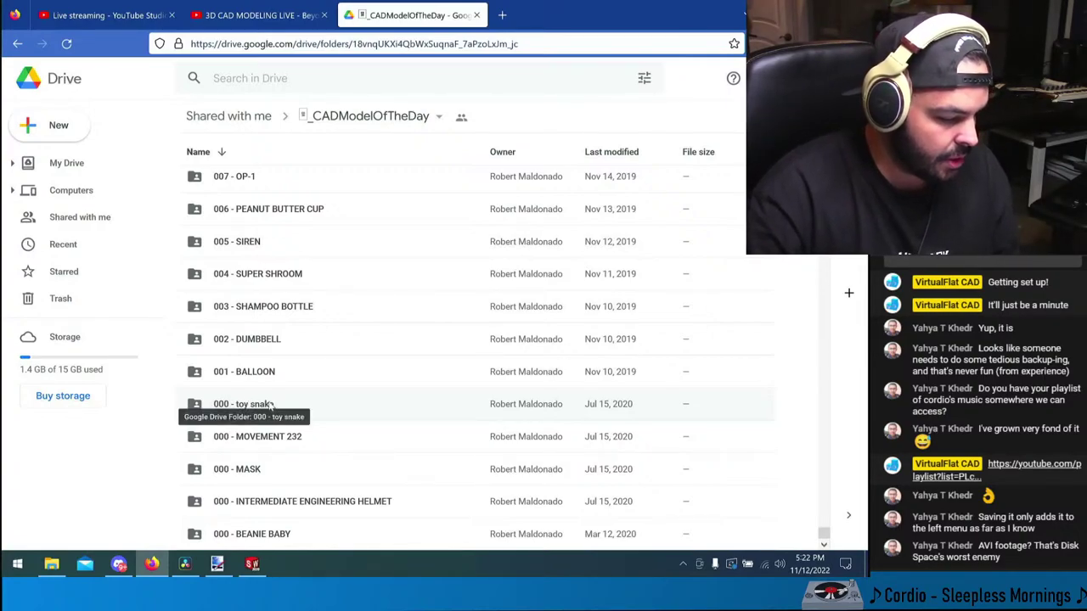
- Look inside the 000 - MASK folder at its MAIN2014_main test1.STL file, then go back
left_click(254, 469)
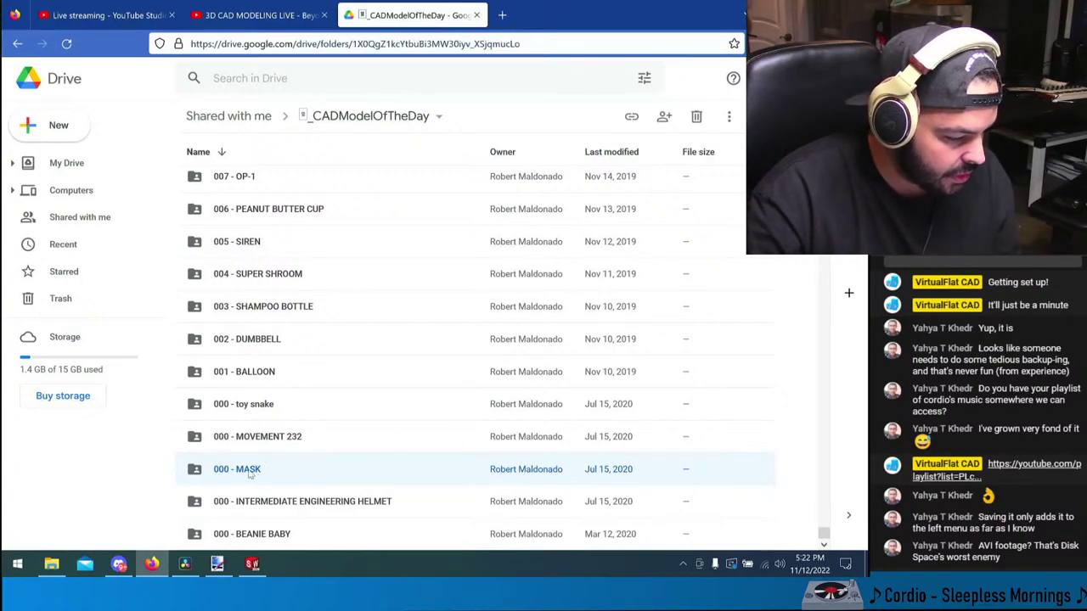
double_click(231, 470)
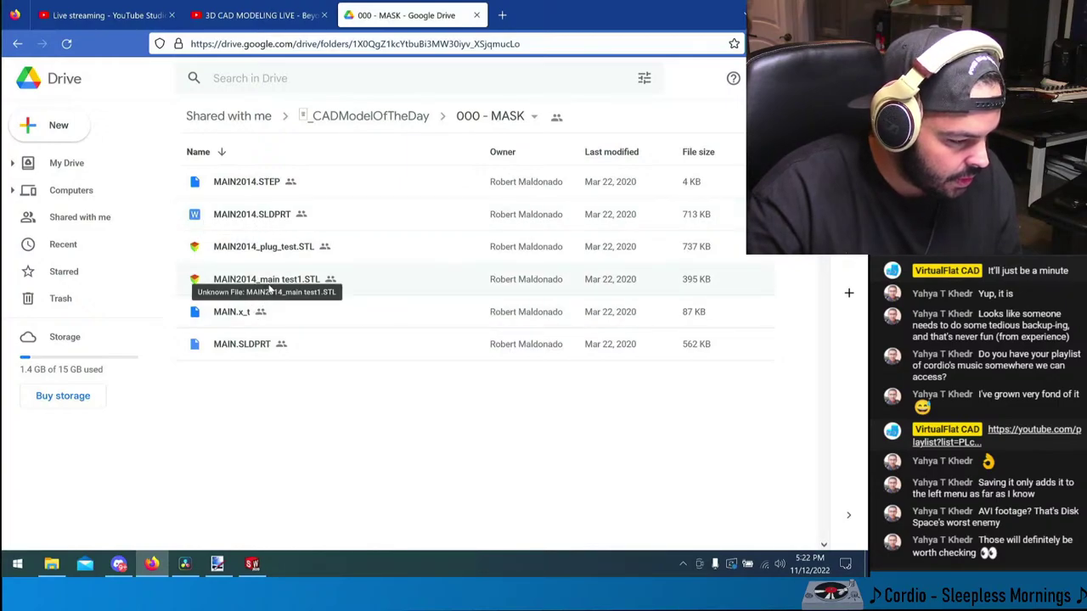
left_click(269, 289)
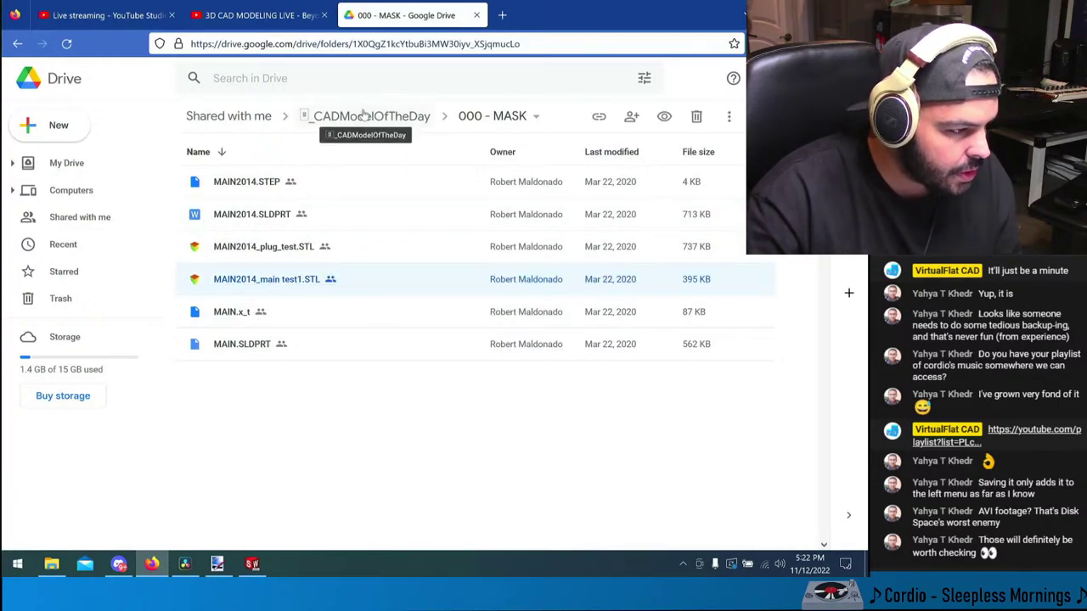
left_click(362, 116)
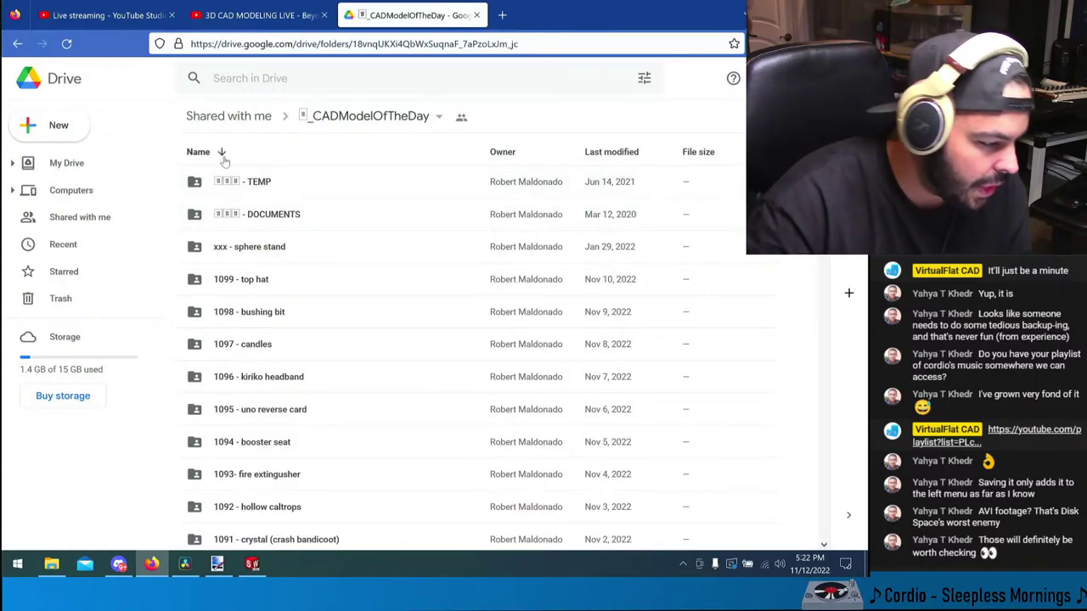
- Sort folders by name ascending and inspect the 000 - MOVEMENT 232 folder's mm_232.png
left_click(292, 154)
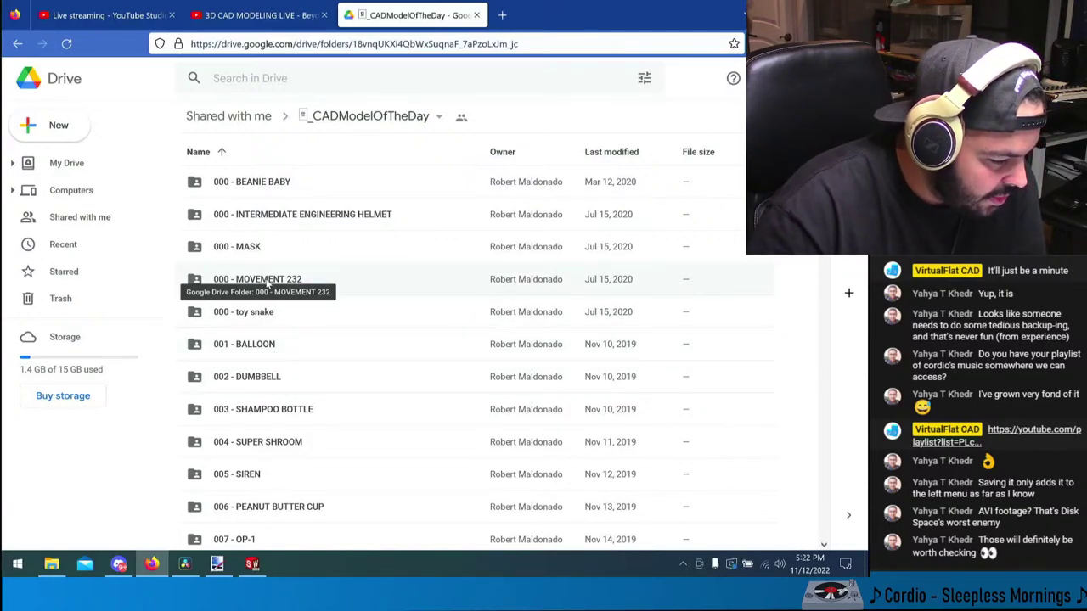
left_click(357, 286)
double_click(358, 285)
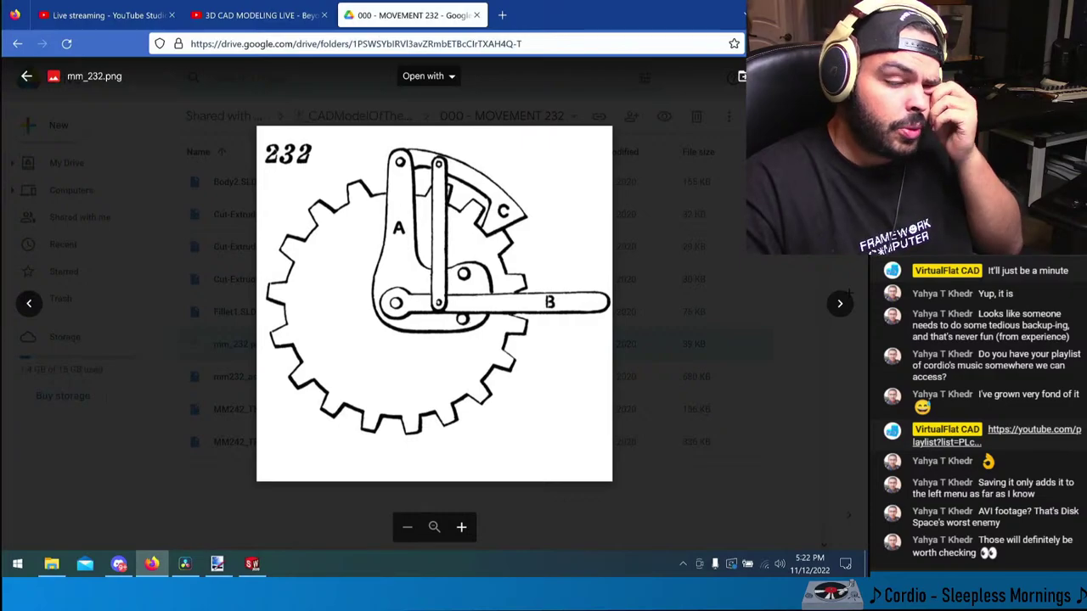
left_click(738, 154)
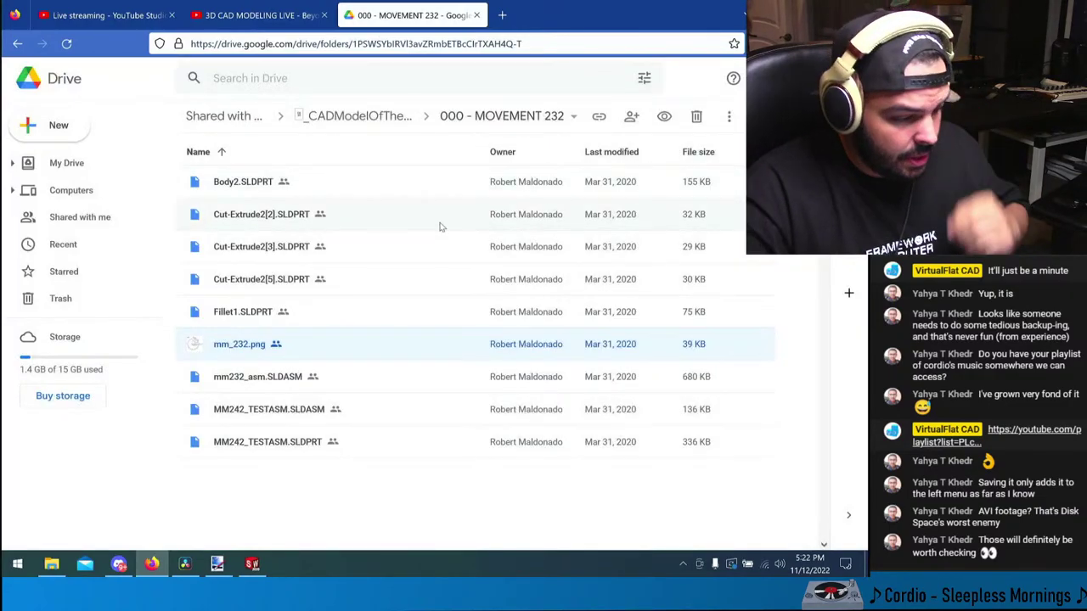
left_click(360, 115)
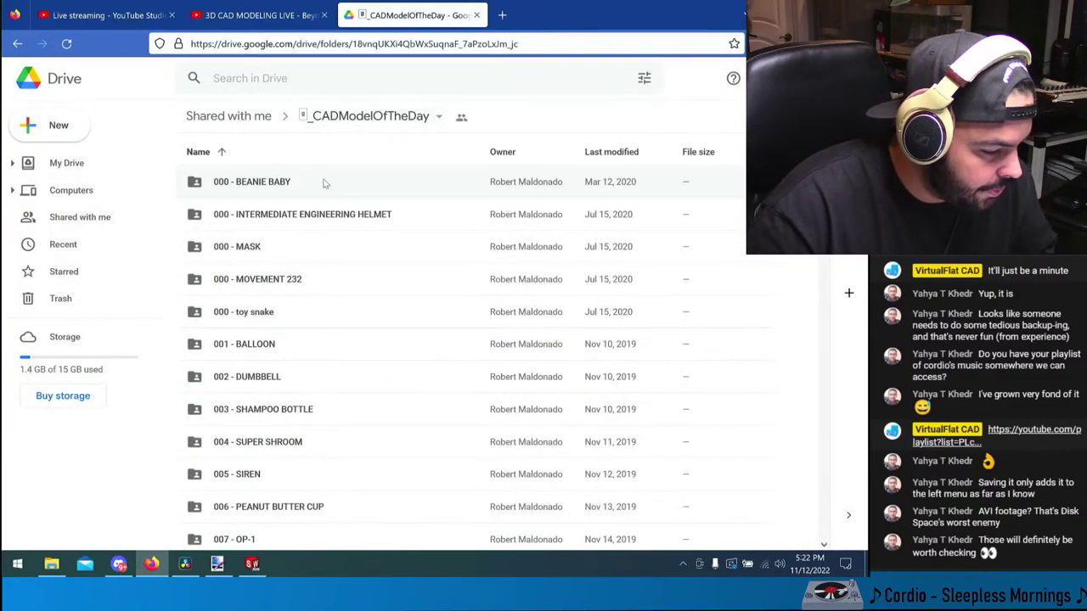
- Peek into 000 - BEANIE BABY, then open 000 - INTERMEDIATE ENGINEERING HELMET
double_click(279, 195)
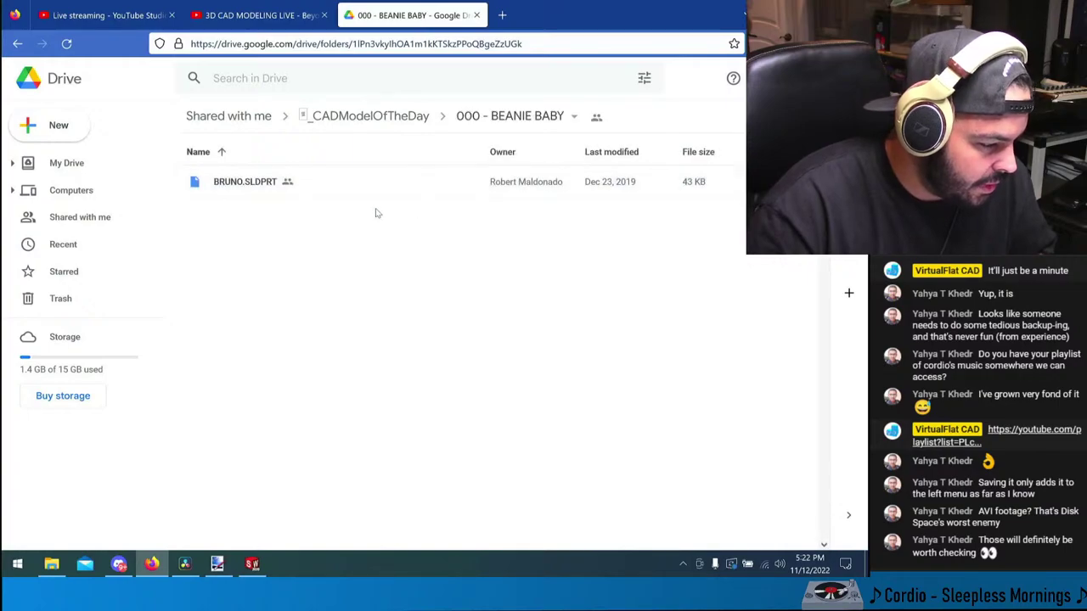
left_click(371, 116)
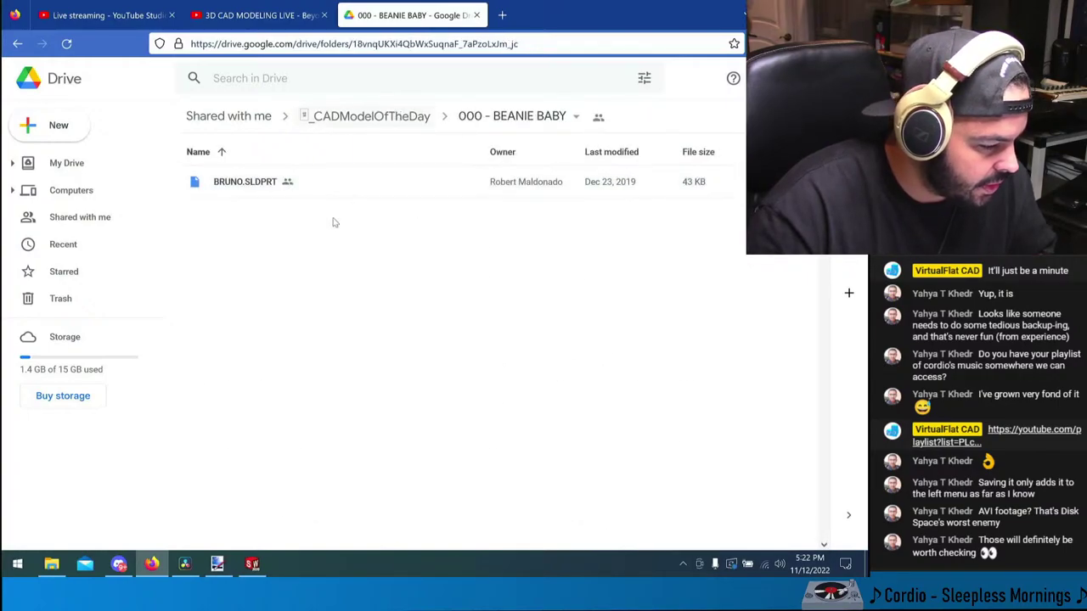
left_click(302, 216)
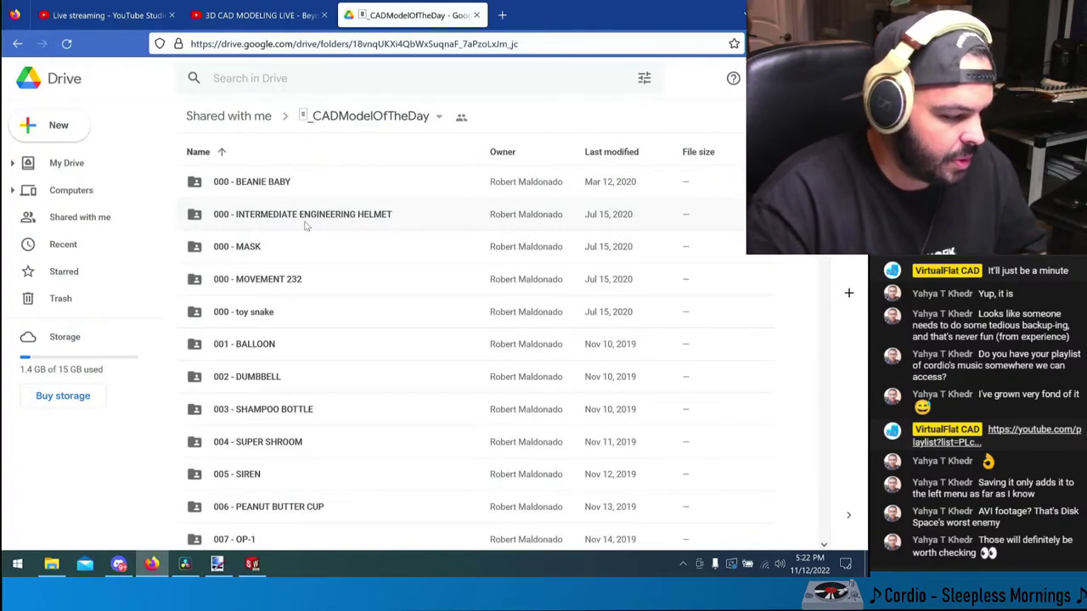
double_click(305, 223)
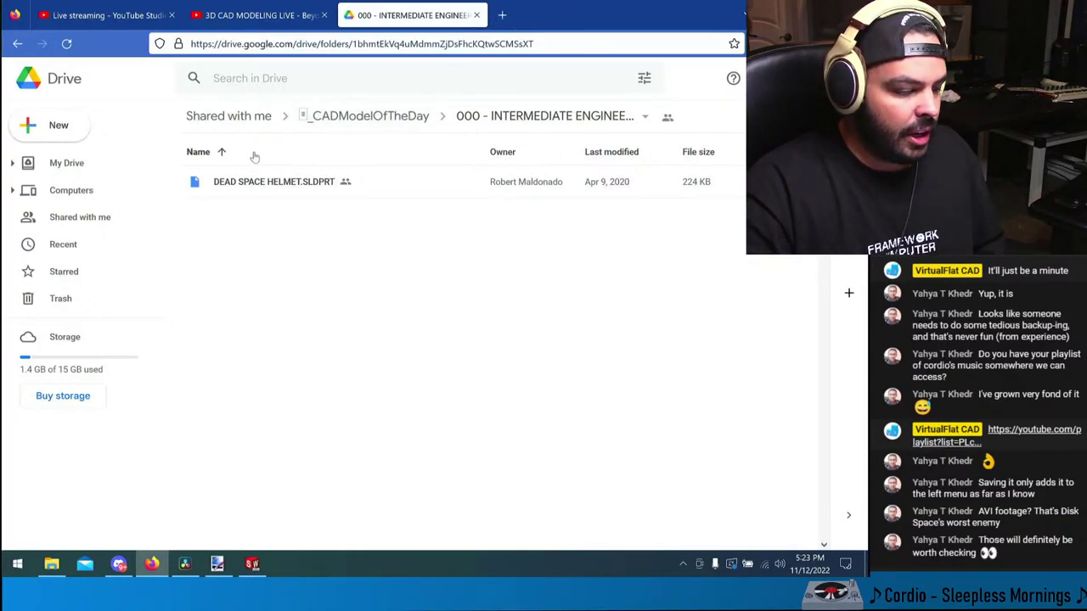
- Google 'dead space' and open the full-size Dead Space image from Images in its own tab
left_click(505, 23)
type("dead s")
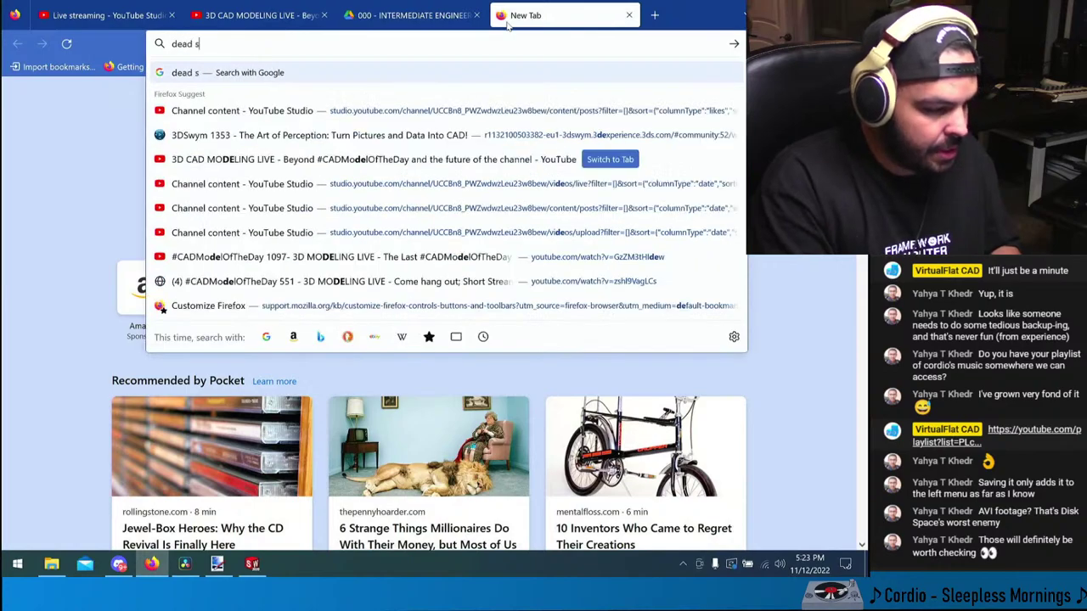
type("pace")
key("Return")
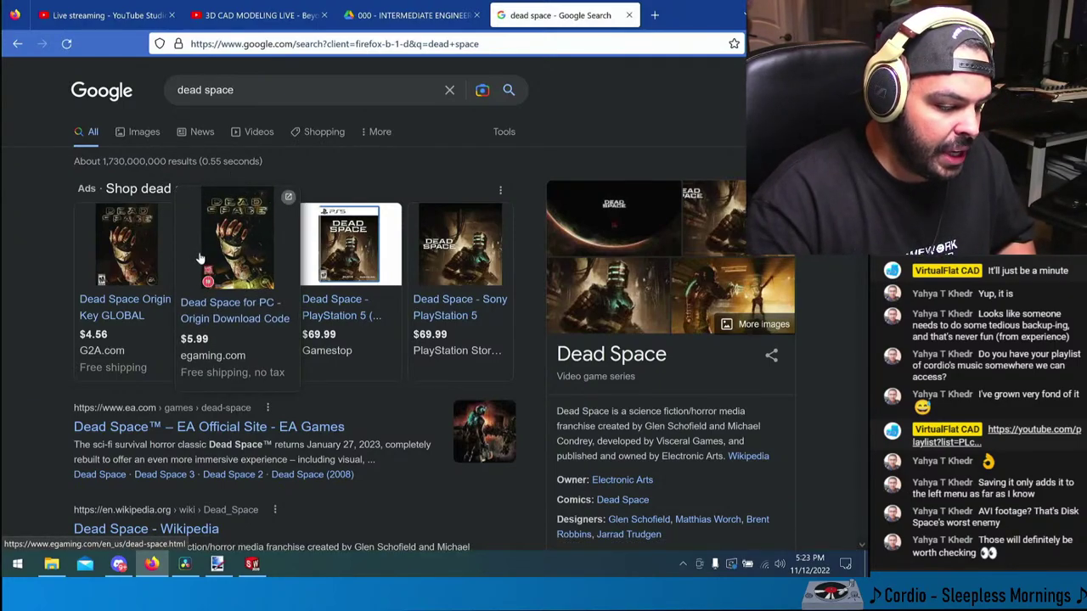
left_click(622, 299)
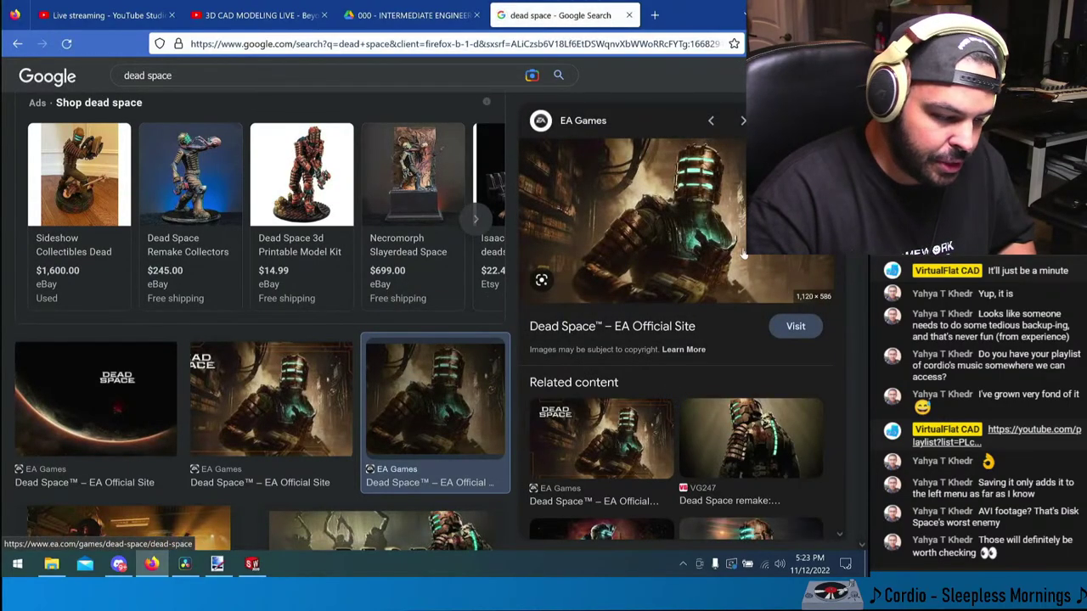
right_click(742, 253)
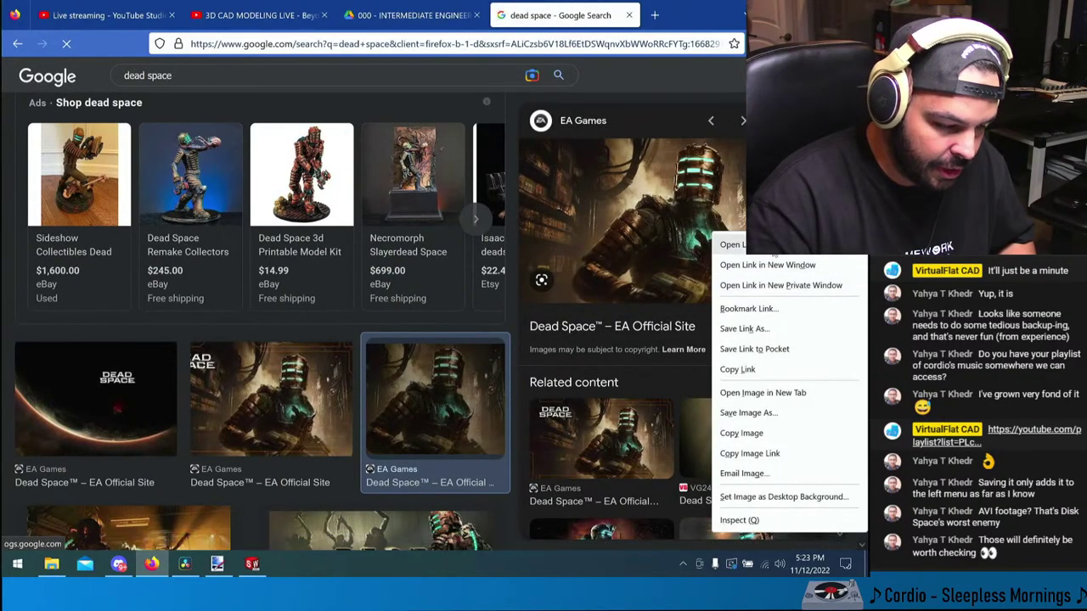
left_click(762, 392)
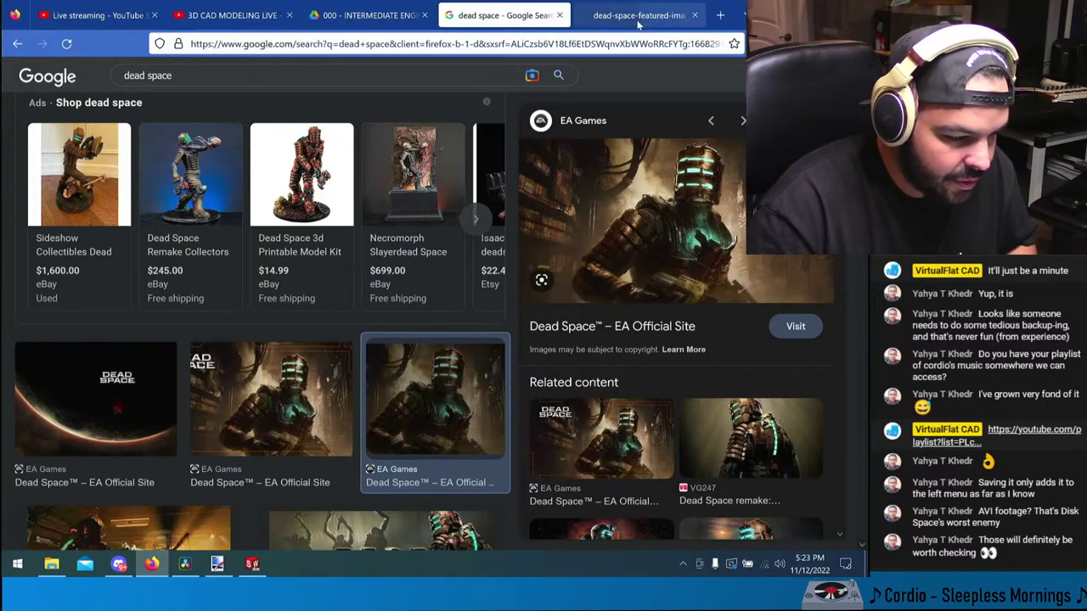
left_click(639, 16)
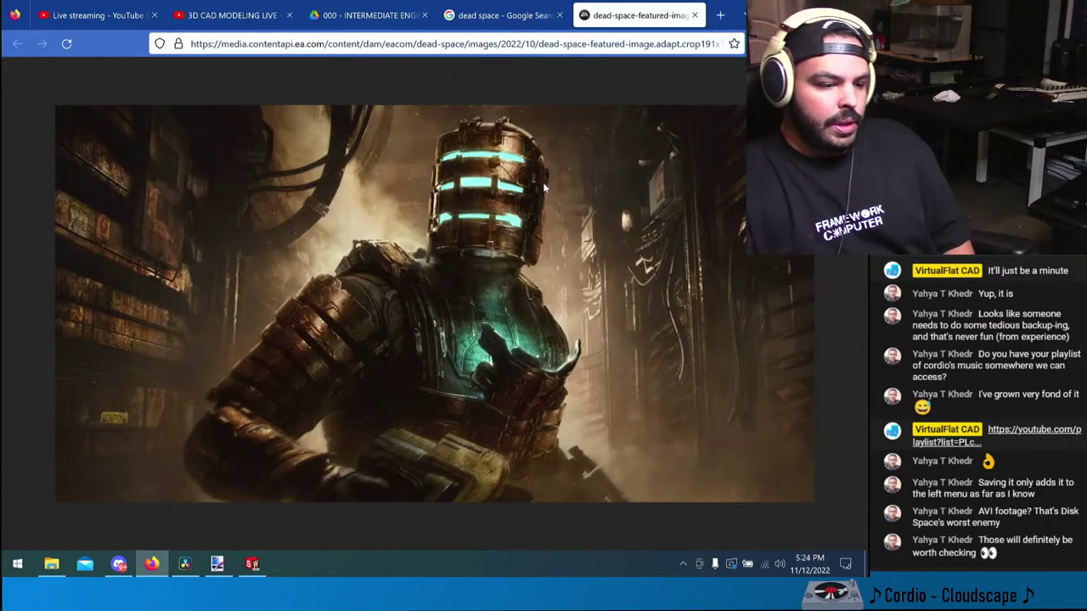
- Search 'dead speace remake' in a new tab and open the Dead Space Steam store page
left_click(722, 17)
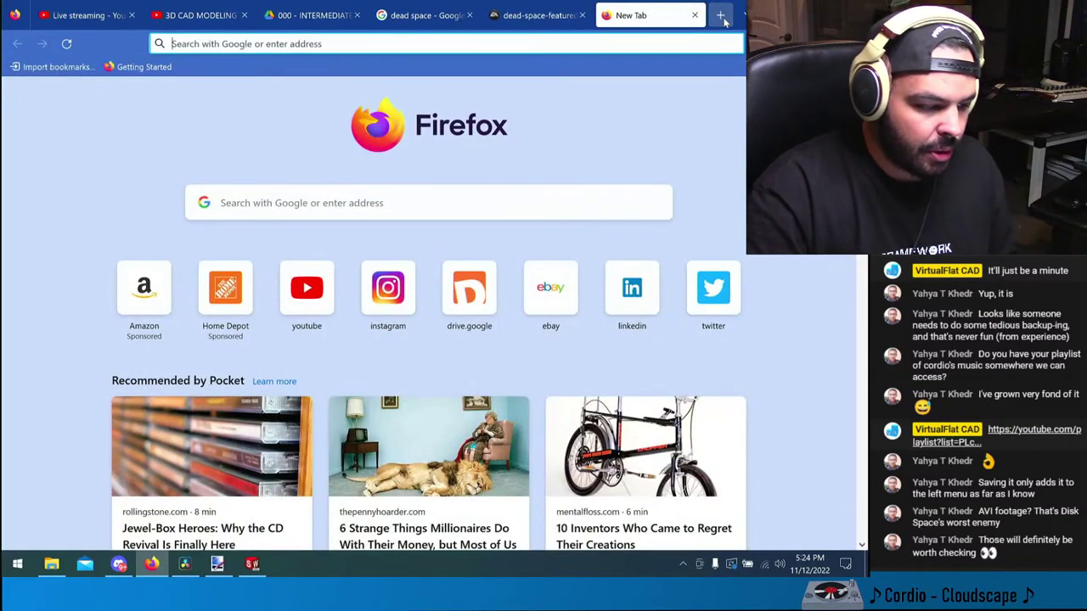
type("d")
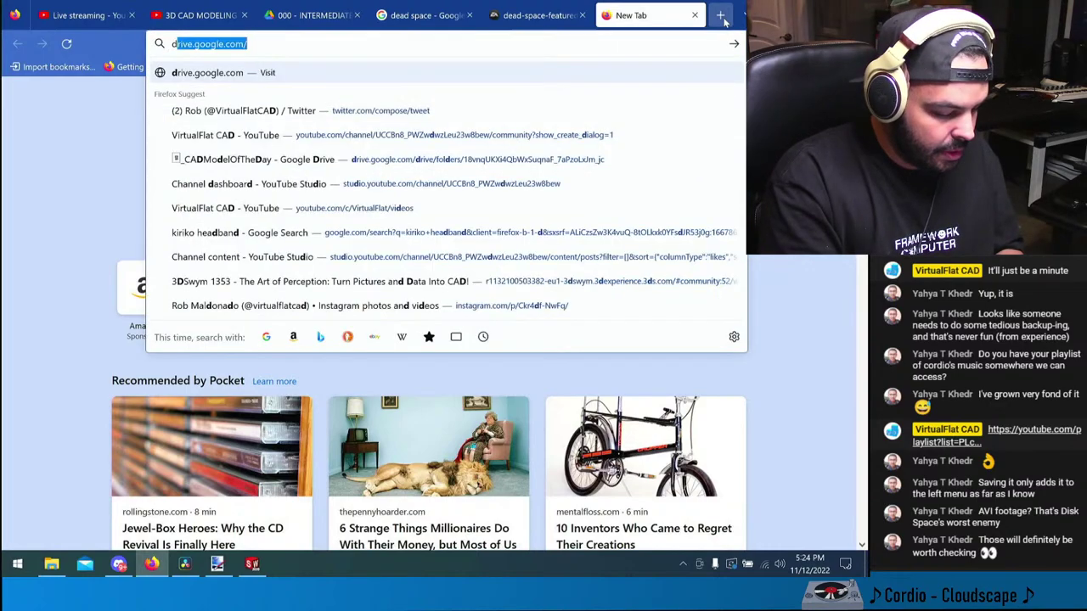
type("ead speace remake")
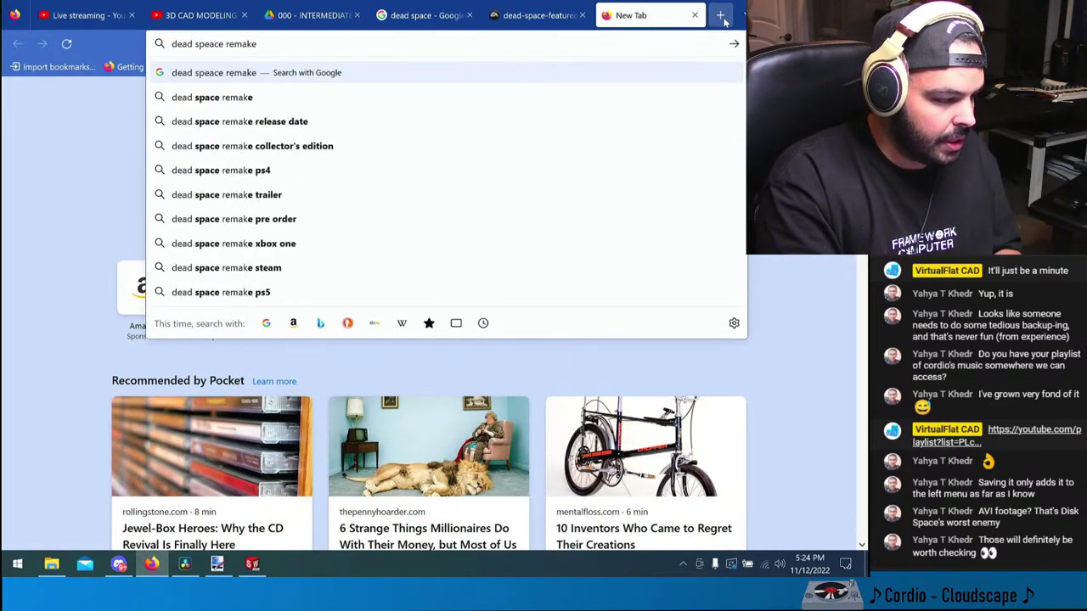
key("Return")
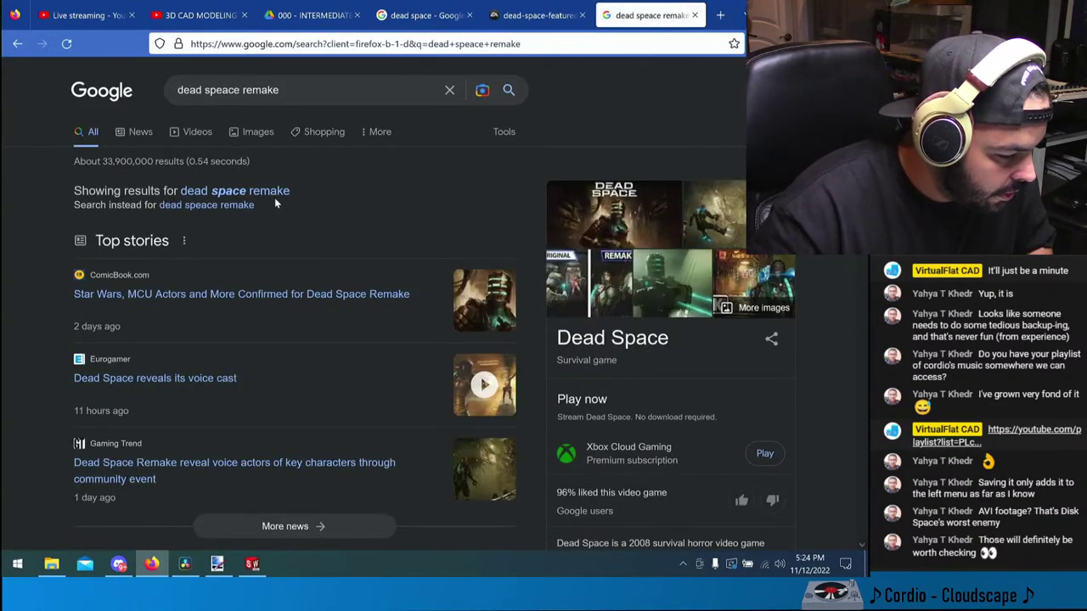
scroll(272, 197, "down", 5)
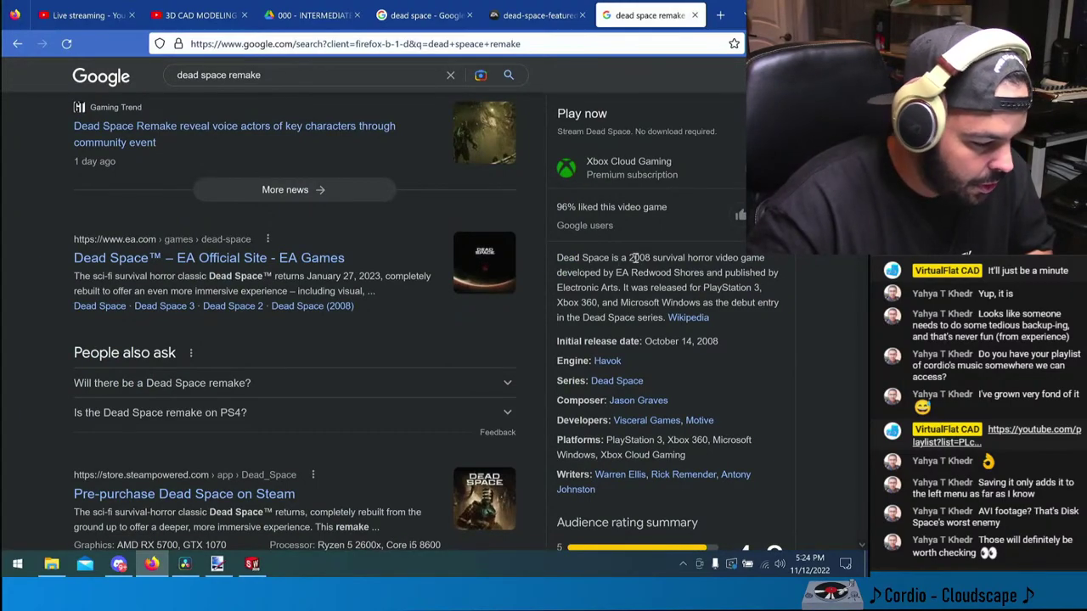
scroll(209, 333, "down", 3)
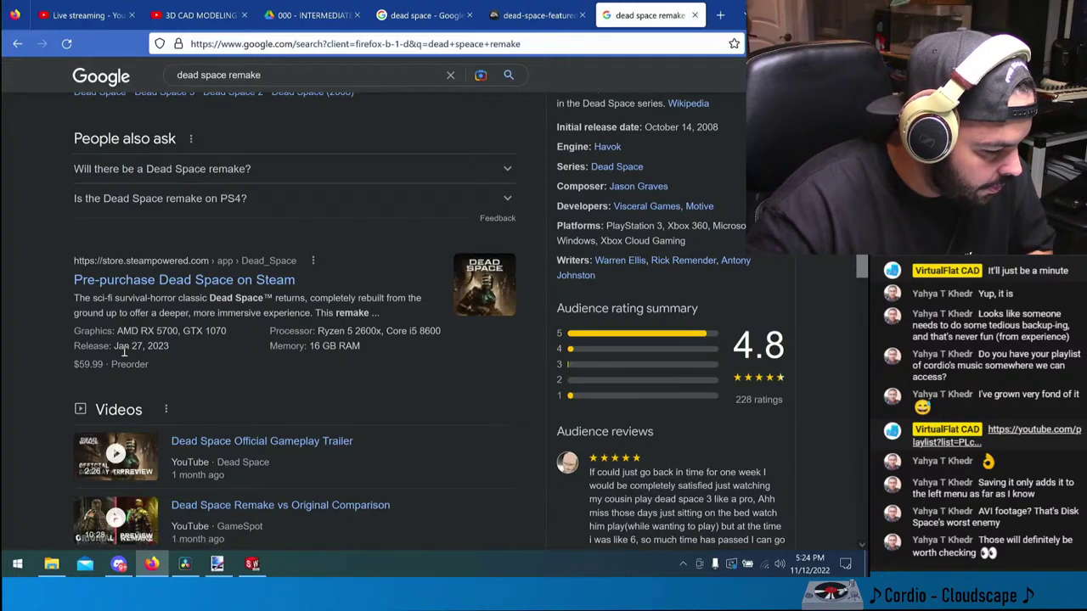
left_click(171, 286)
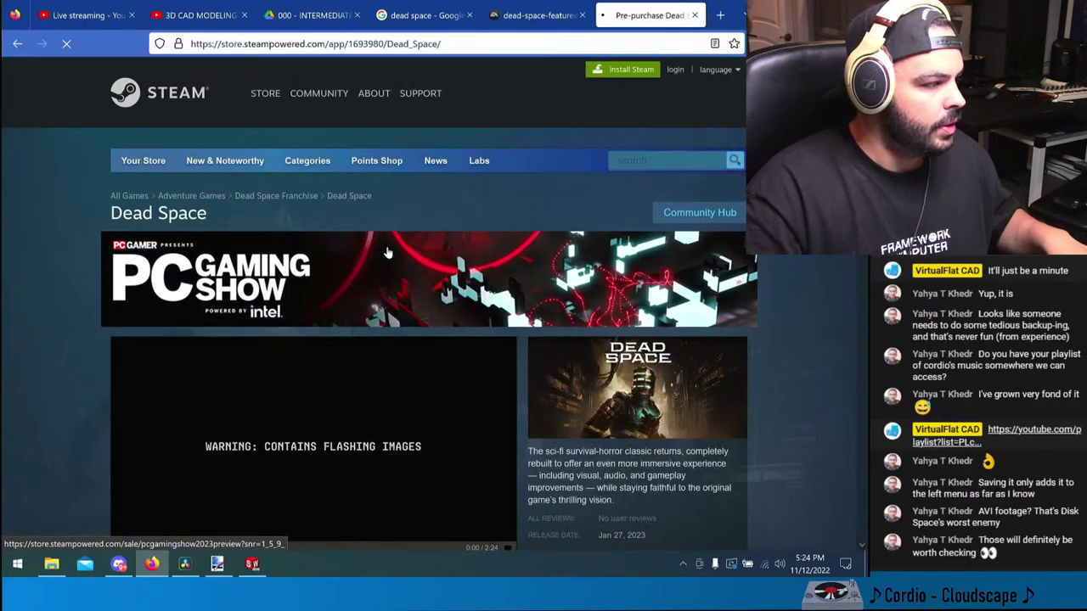
- Select the Jan 27, 2023 release date on the Dead Space store page
scroll(382, 323, "down", 1)
scroll(382, 321, "down", 5)
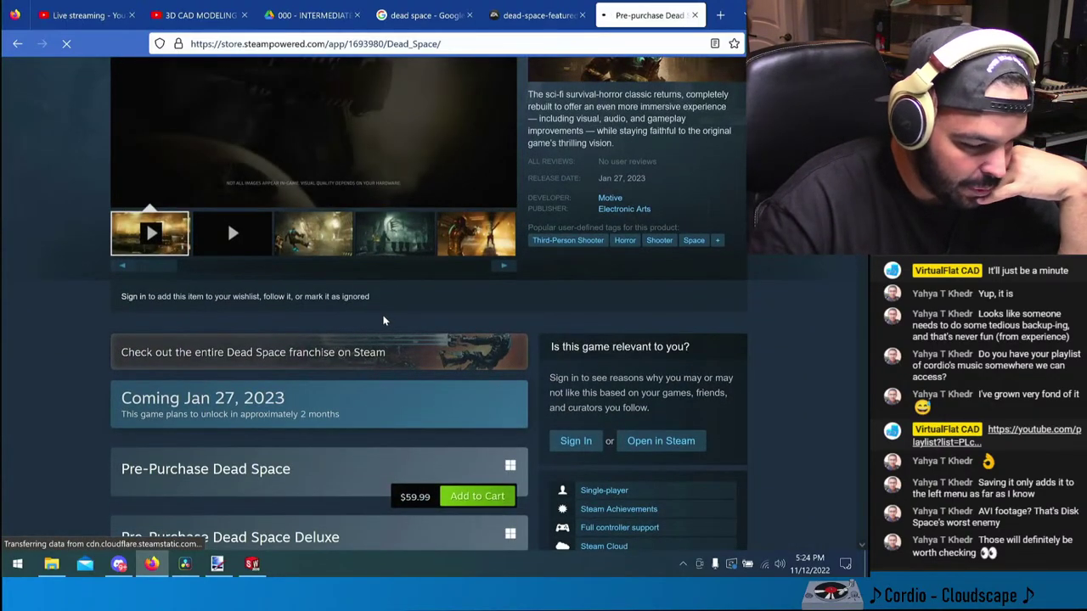
triple_click(624, 176)
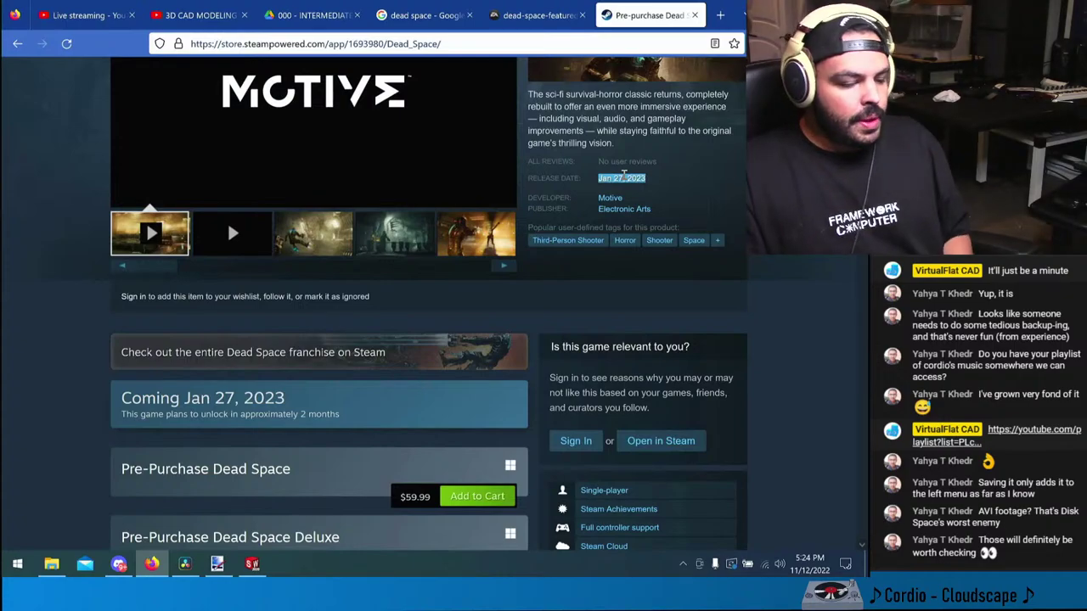
scroll(540, 270, "up", 1)
scroll(538, 272, "down", 7)
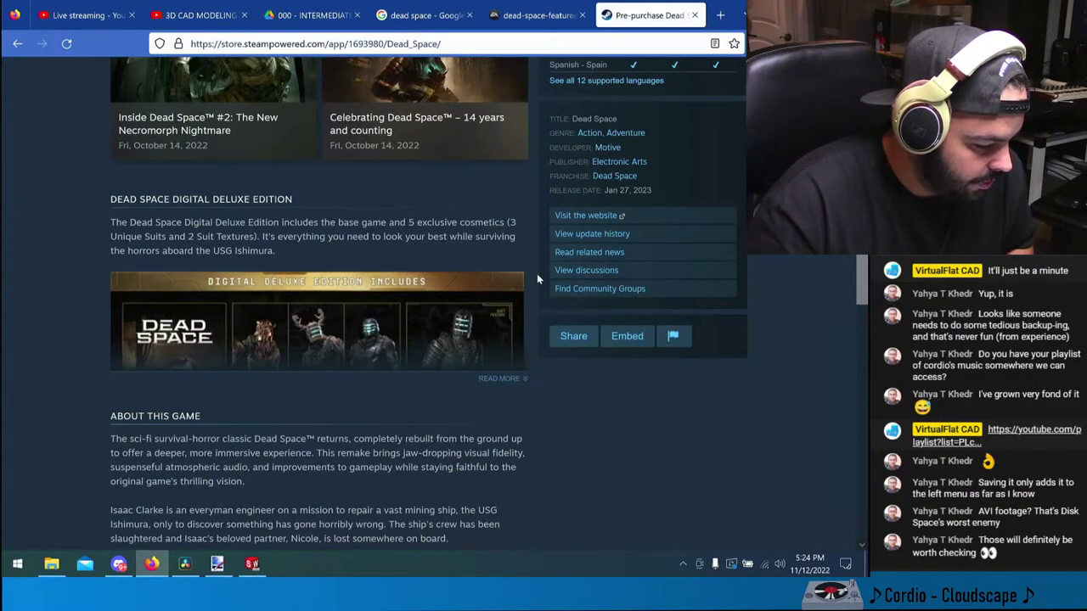
scroll(537, 279, "down", 1)
scroll(535, 278, "up", 10)
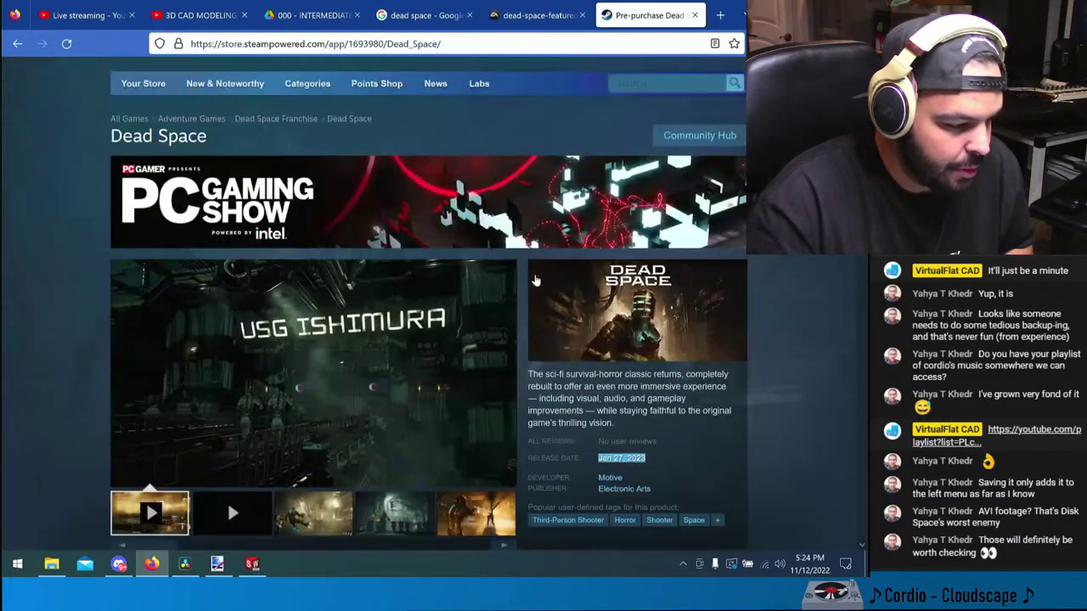
- Return to the Drive tab and go back to the _CADModelOfTheDay folder listing
key("ctrl+3")
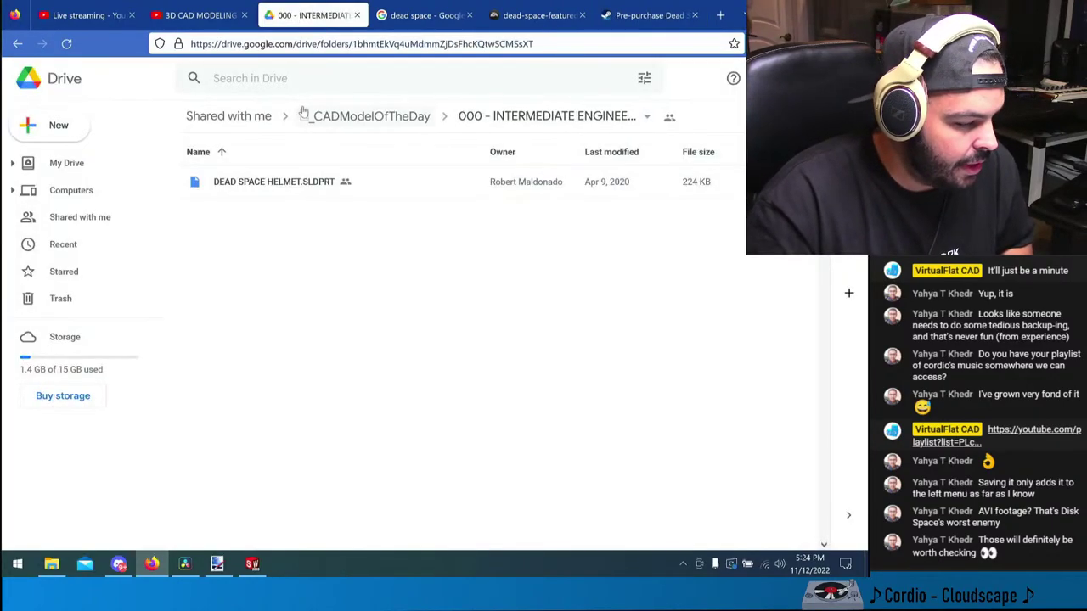
key("alt+Left")
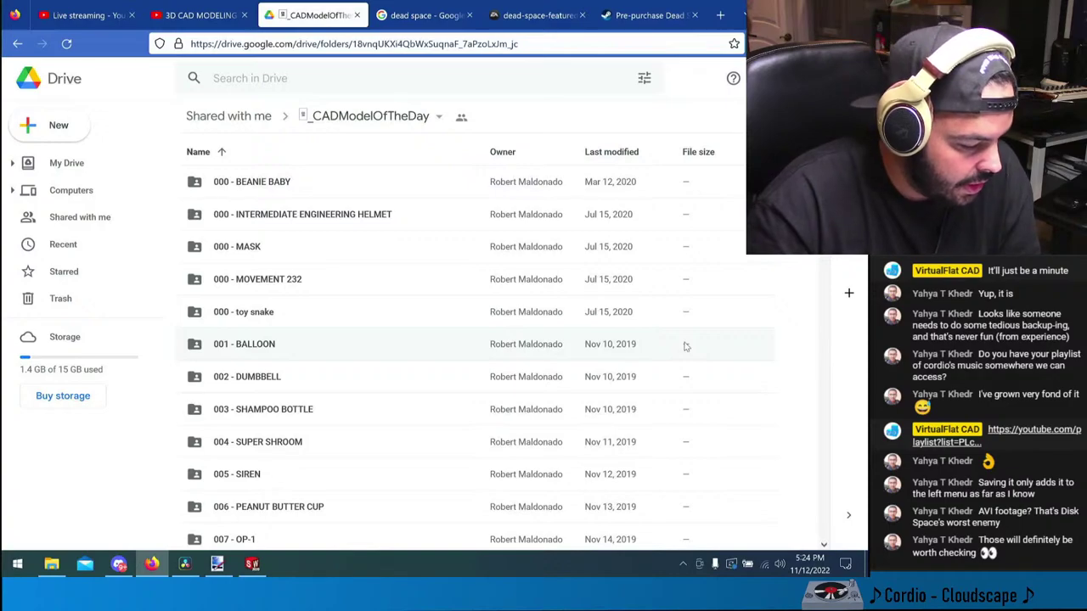
scroll(686, 345, "down", 3)
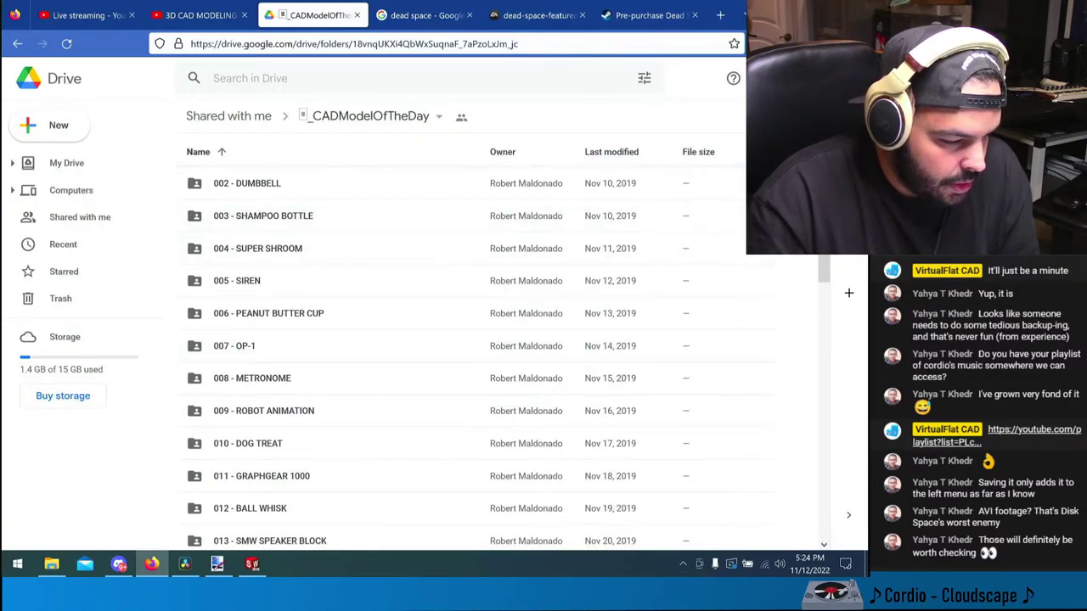
scroll(480, 360, "up", 2)
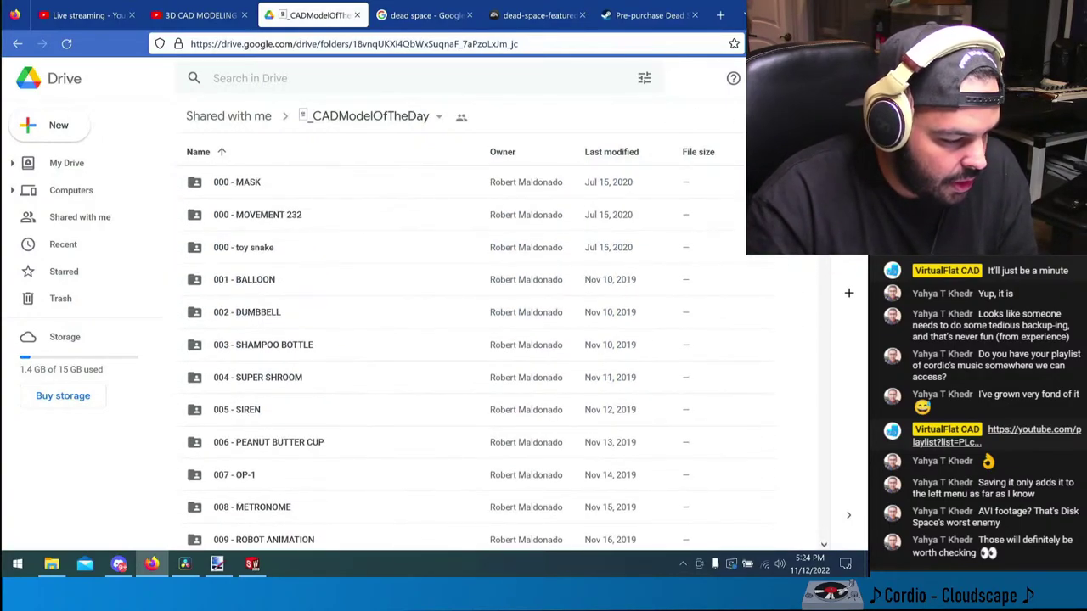
- Select the model folders through 050 - DRAGON SLAYER and download them as a zip
left_click_drag(801, 256, 232, 287)
scroll(255, 280, "down", 6)
right_click(234, 286)
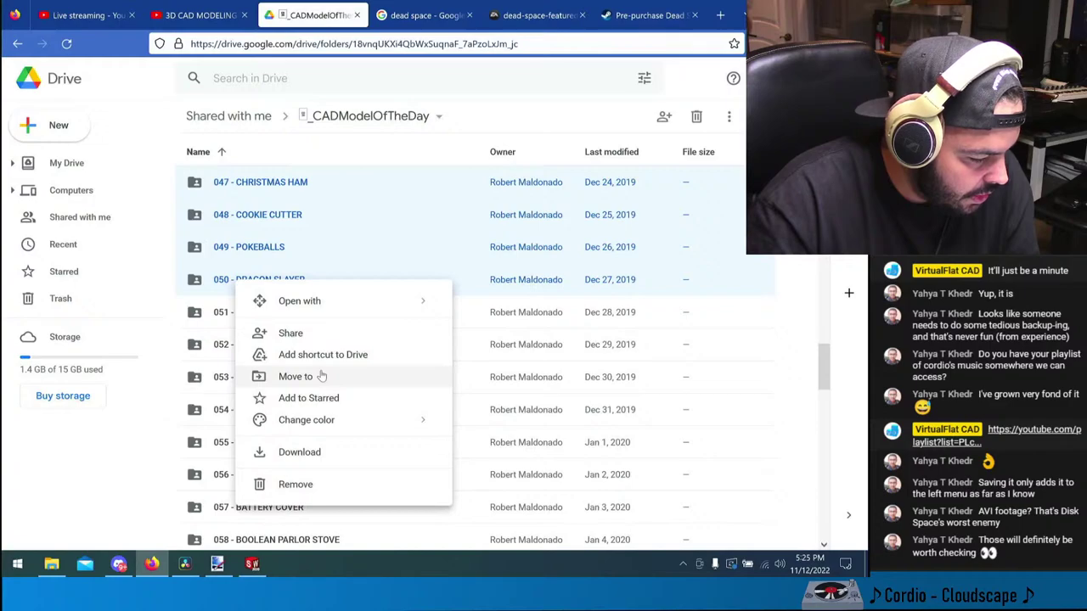
left_click(311, 452)
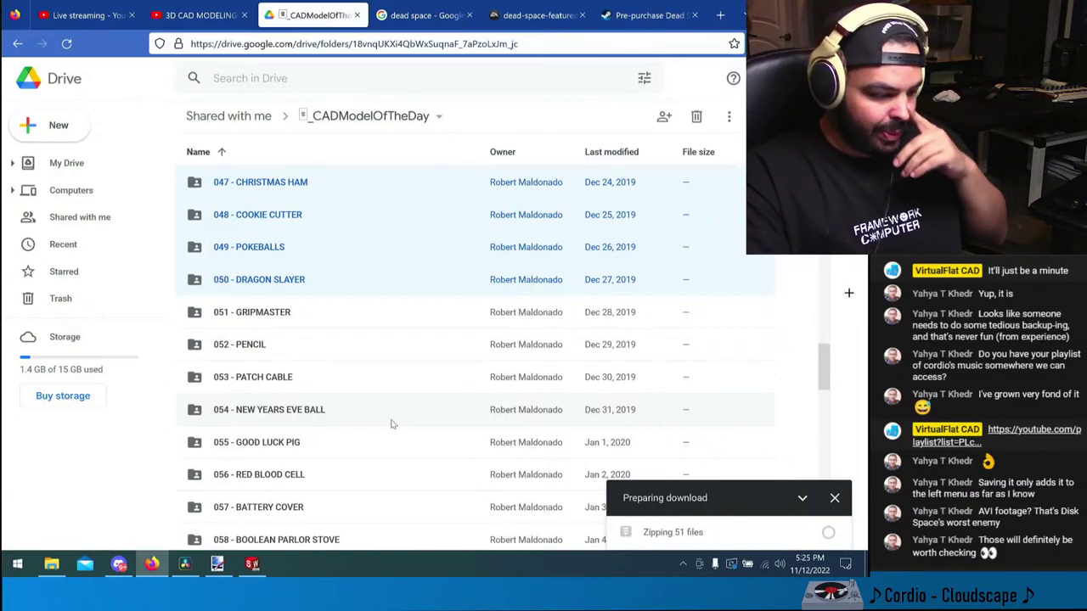
scroll(369, 369, "down", 10)
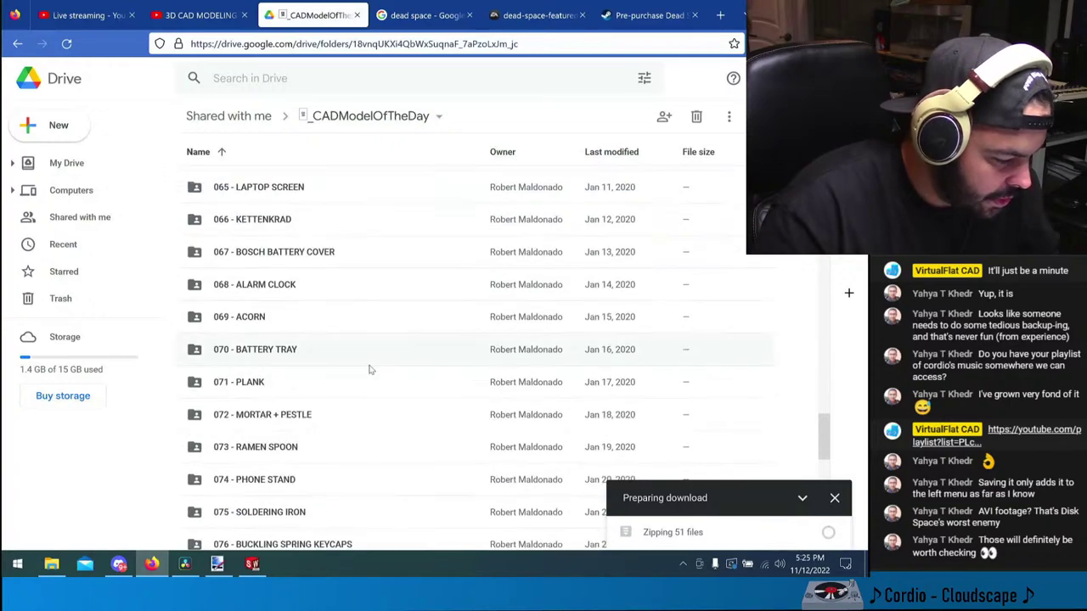
scroll(369, 369, "down", 1)
scroll(338, 365, "down", 8)
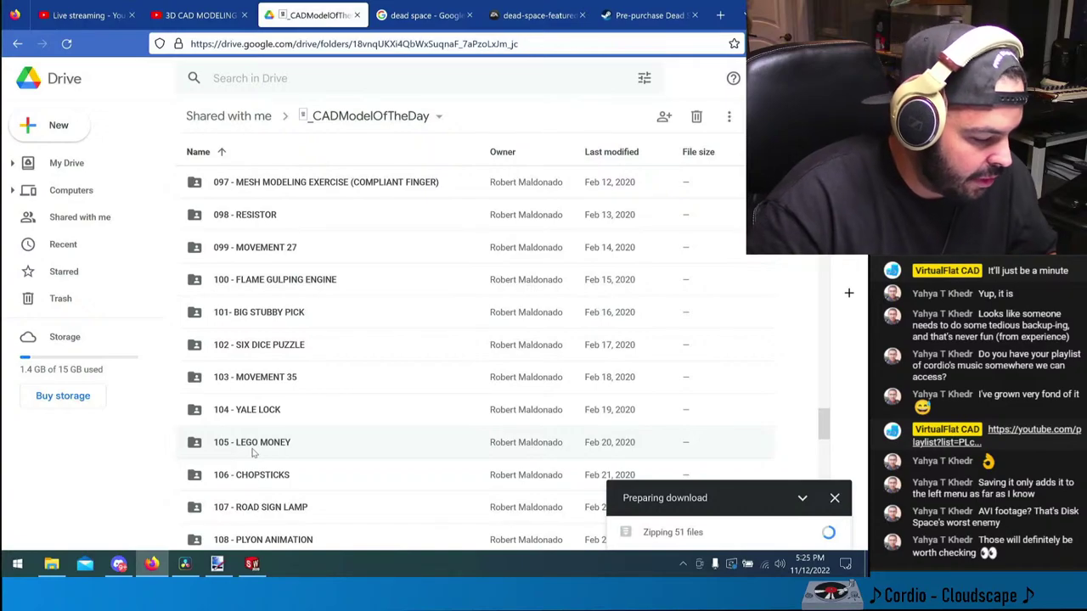
double_click(252, 445)
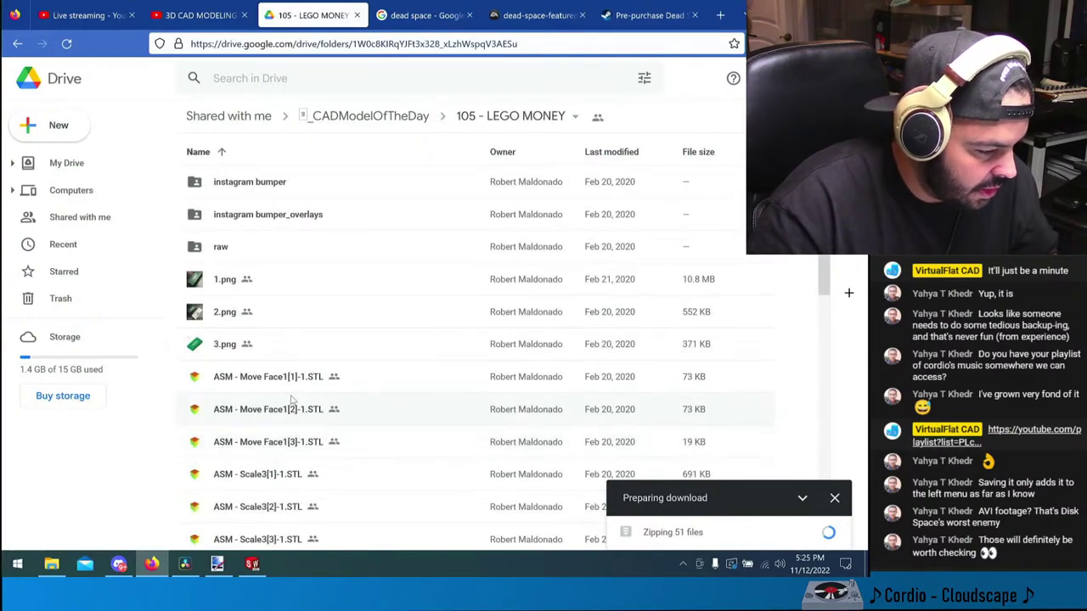
double_click(242, 261)
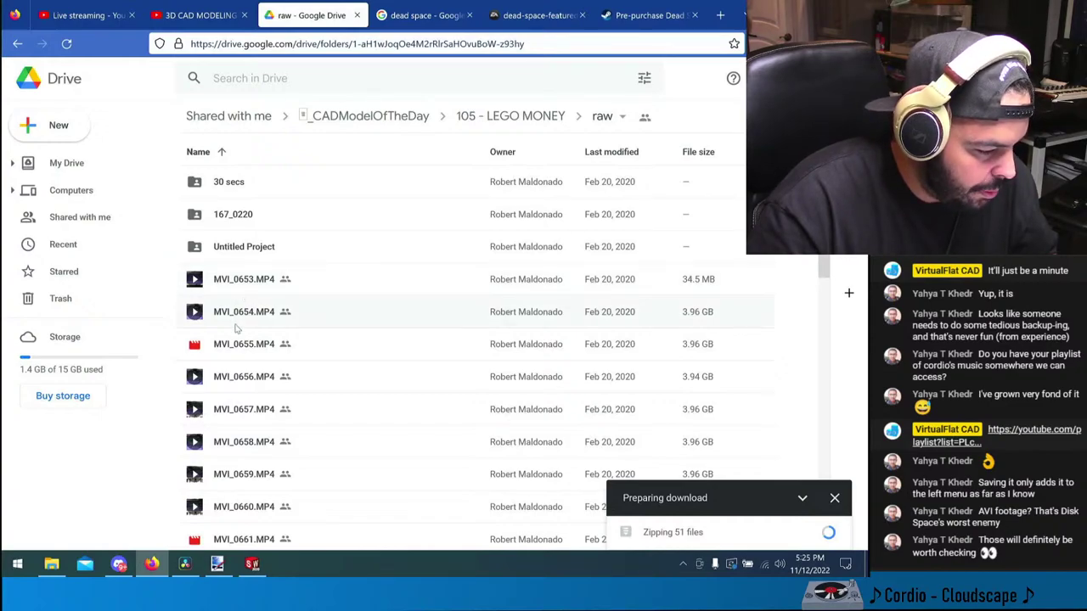
scroll(234, 268, "down", 8)
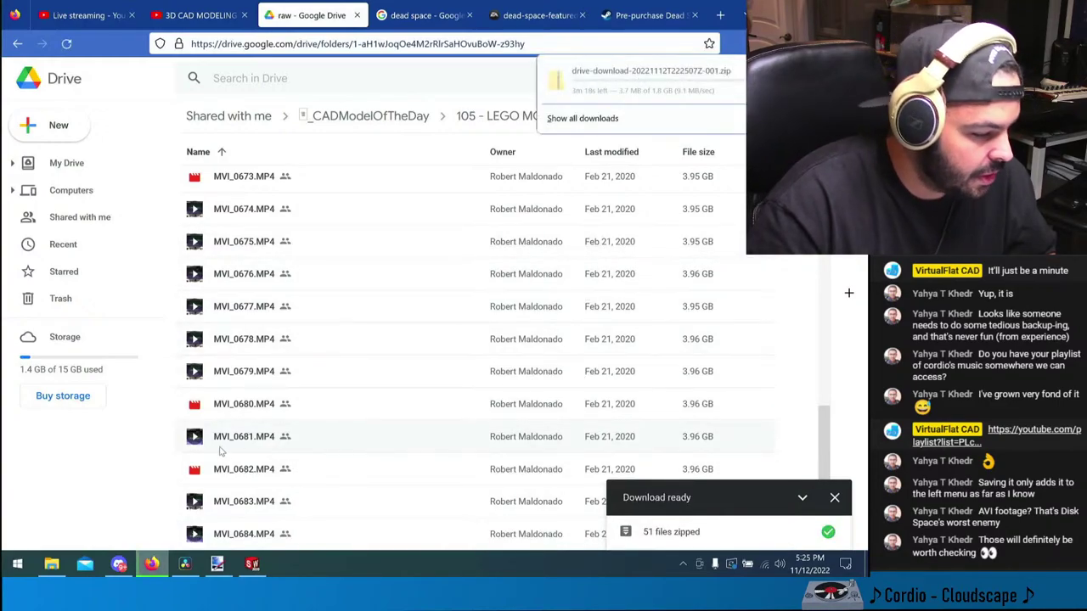
scroll(219, 451, "up", 8)
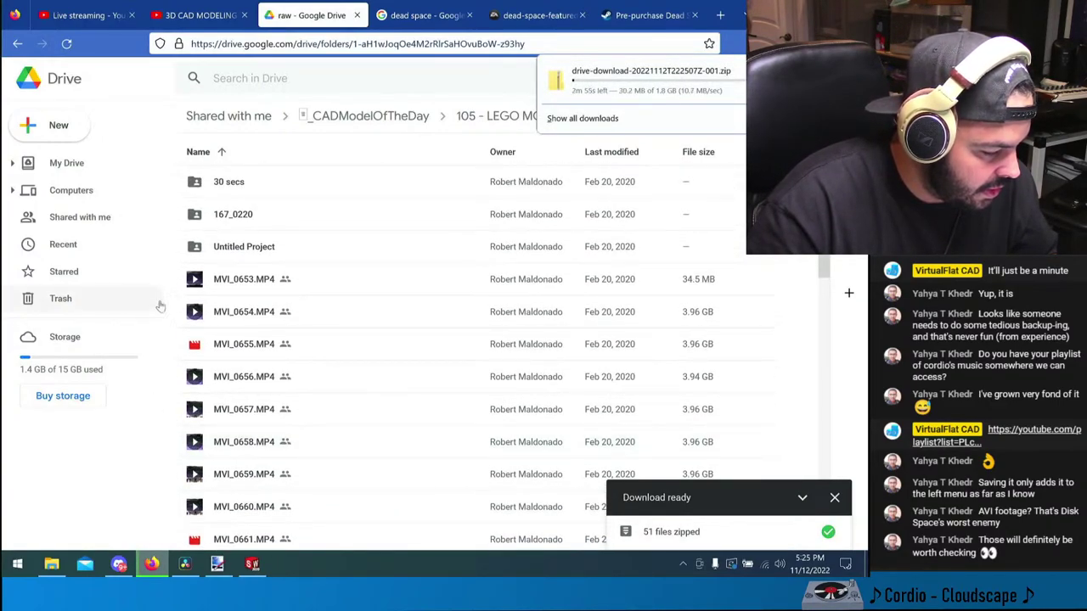
left_click(380, 119)
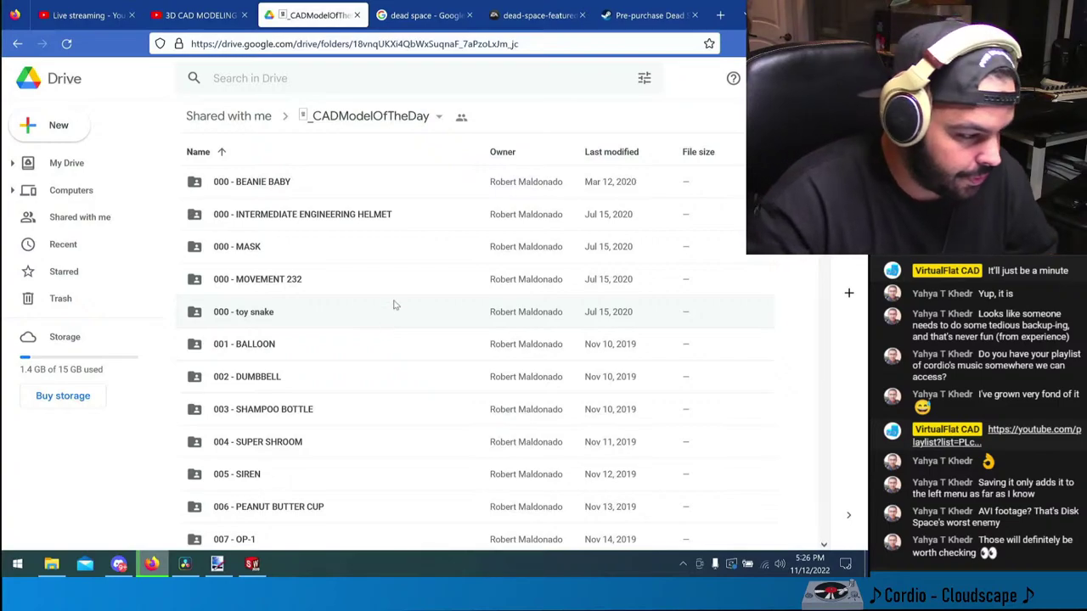
- Download folders 051 through 100 - FLAME GULPING ENGINE as a zip, then check the network status
scroll(393, 303, "down", 10)
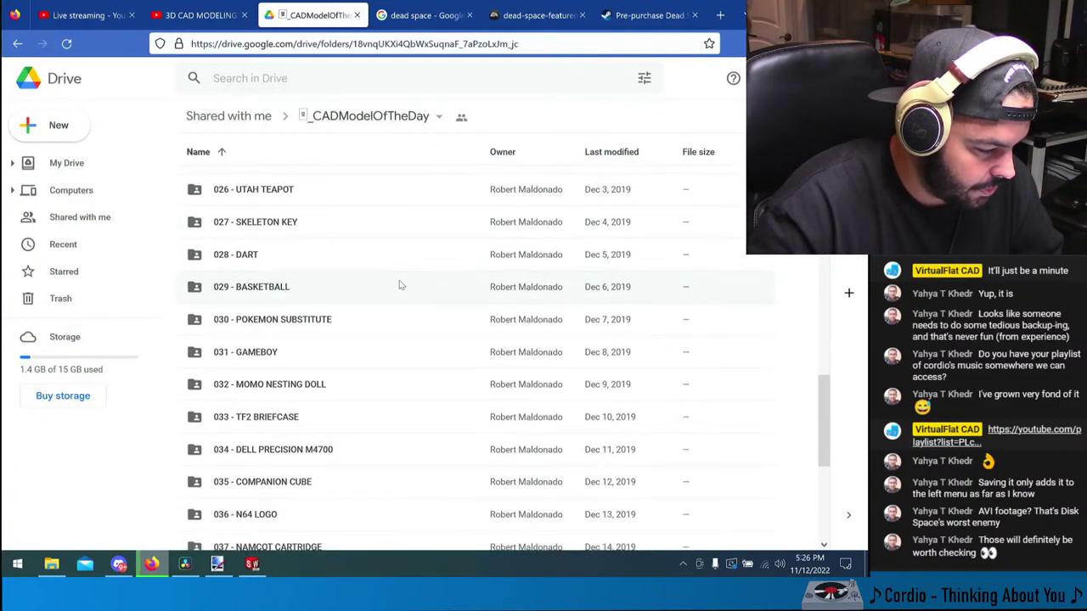
scroll(407, 289, "down", 8)
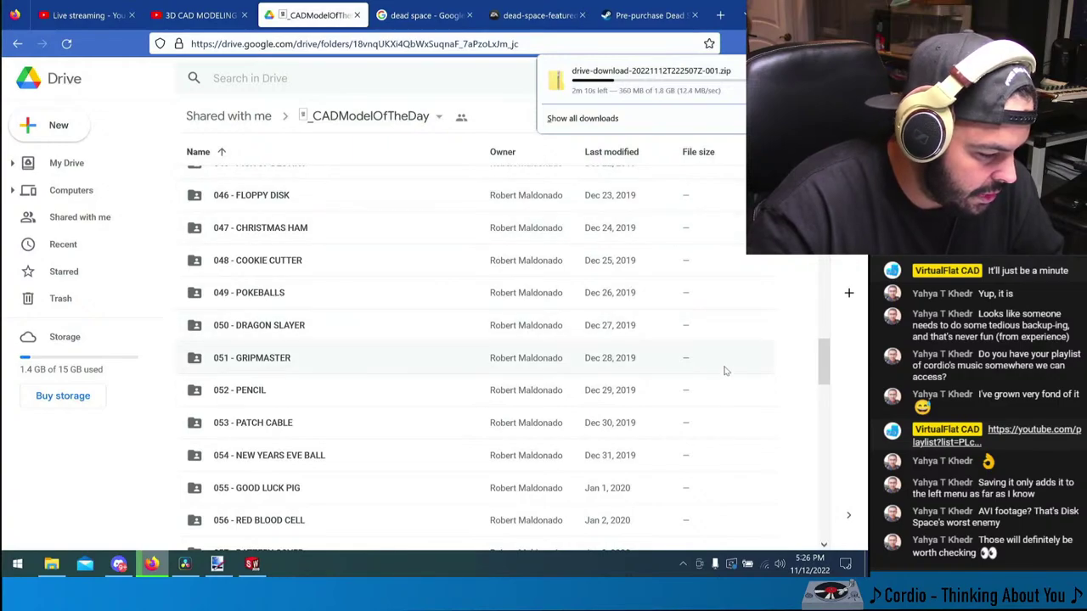
left_click_drag(726, 372, 229, 473)
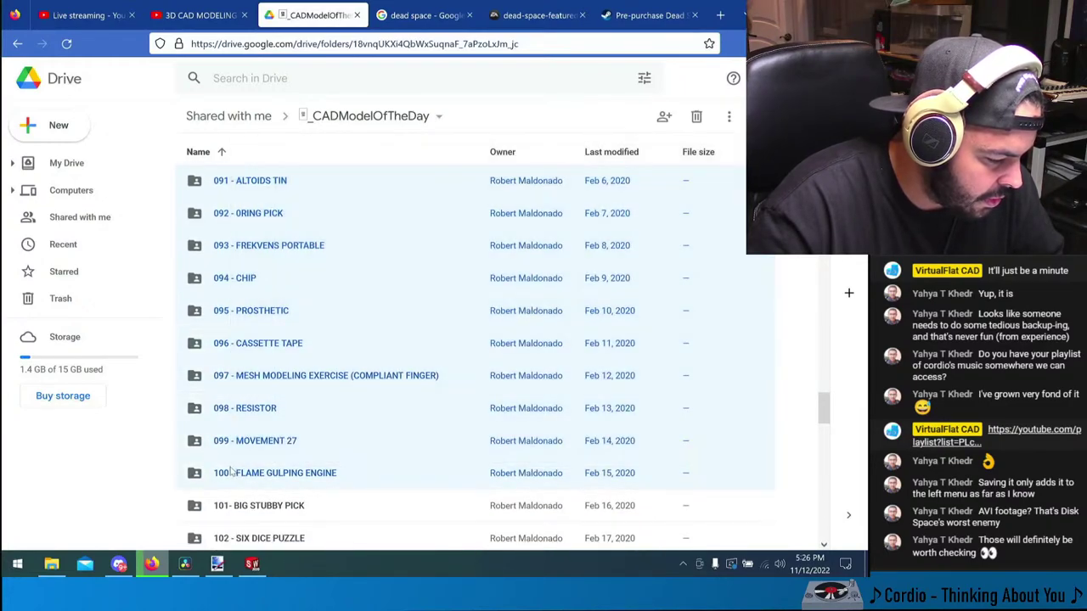
right_click(231, 472)
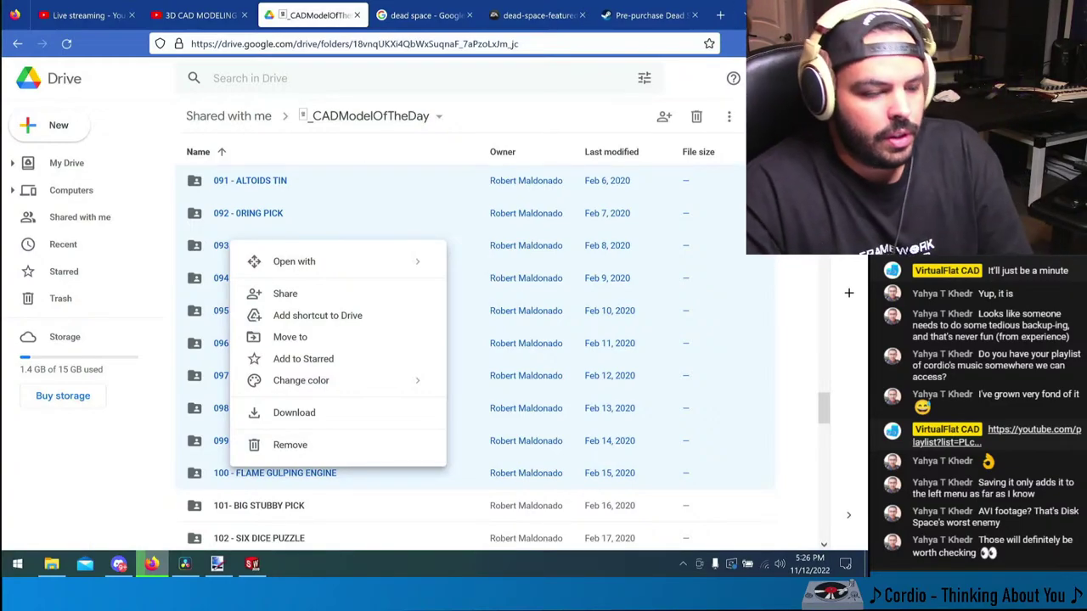
left_click(765, 44)
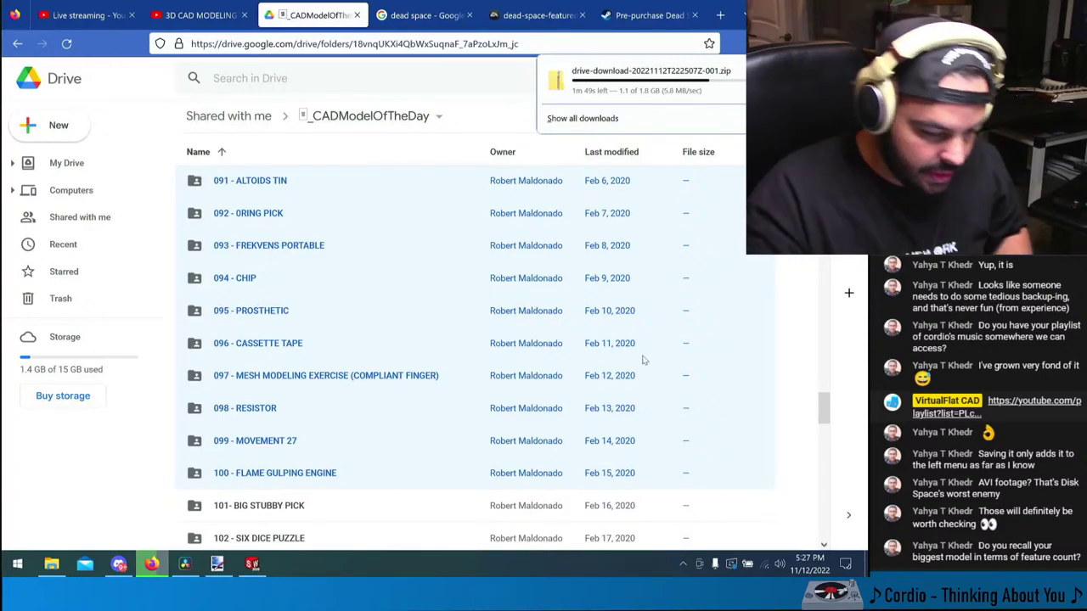
left_click(767, 566)
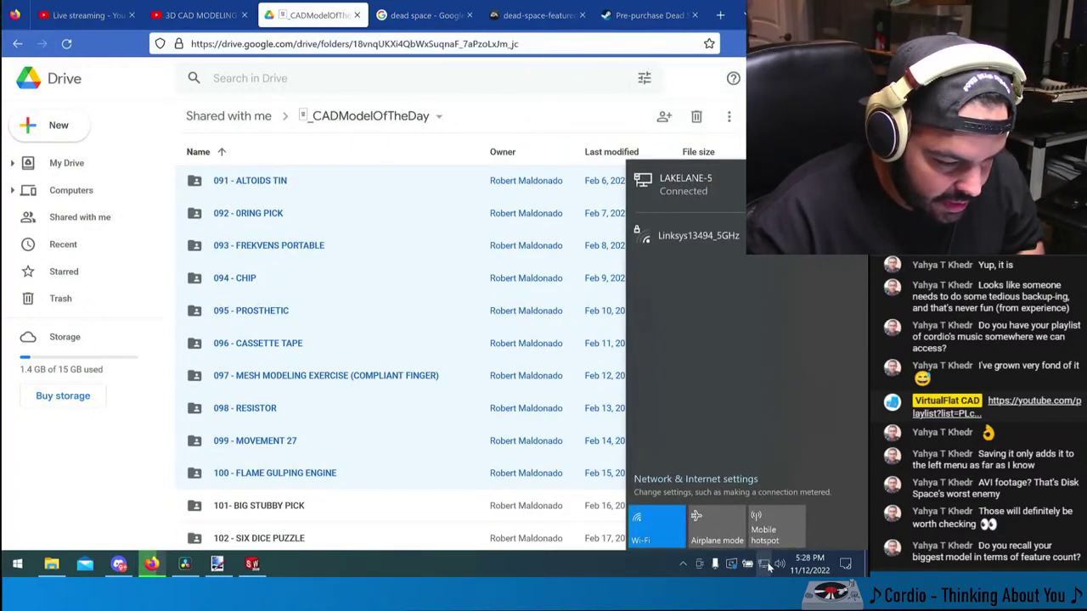
left_click(768, 566)
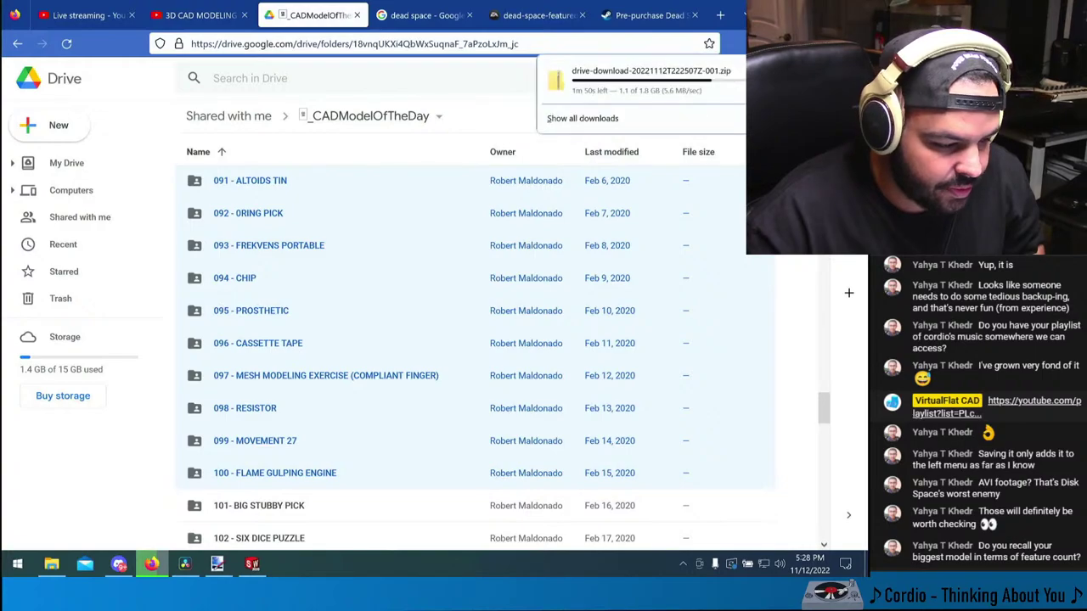
left_click(726, 19)
type("ionter")
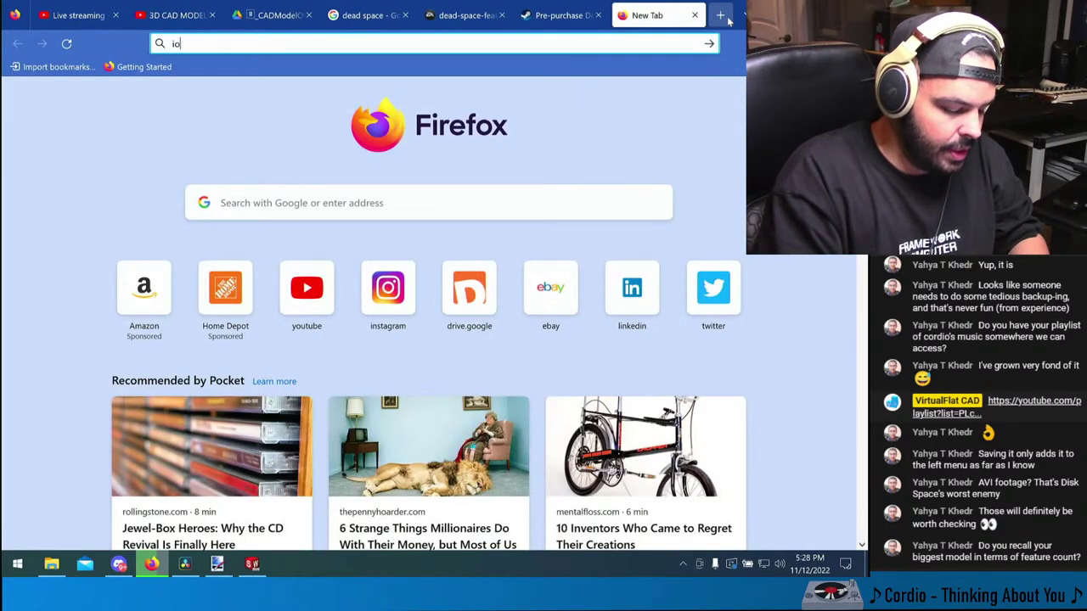
key("BackSpace")
key("BackSpace")
key("BackSpace")
key("BackSpace")
key("BackSpace")
type("nst")
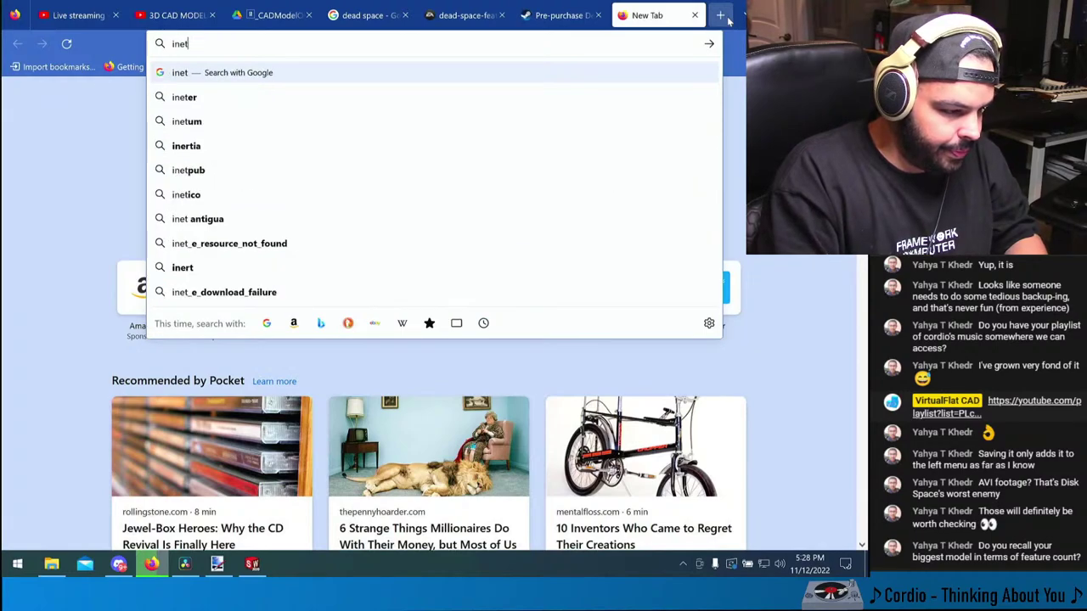
key("BackSpace")
key("BackSpace")
type("terne")
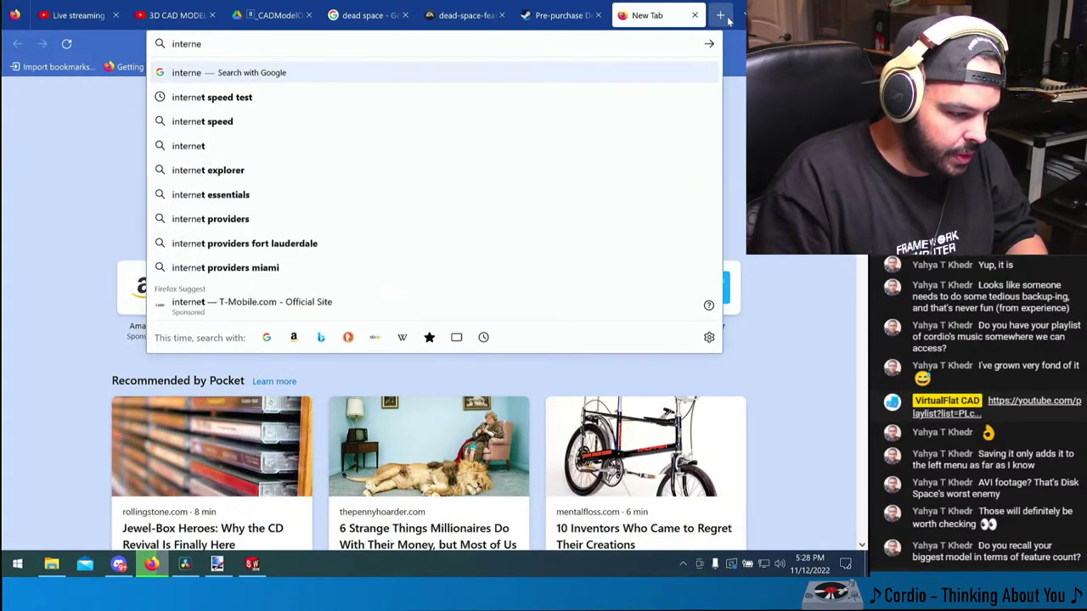
key("Down")
key("Return")
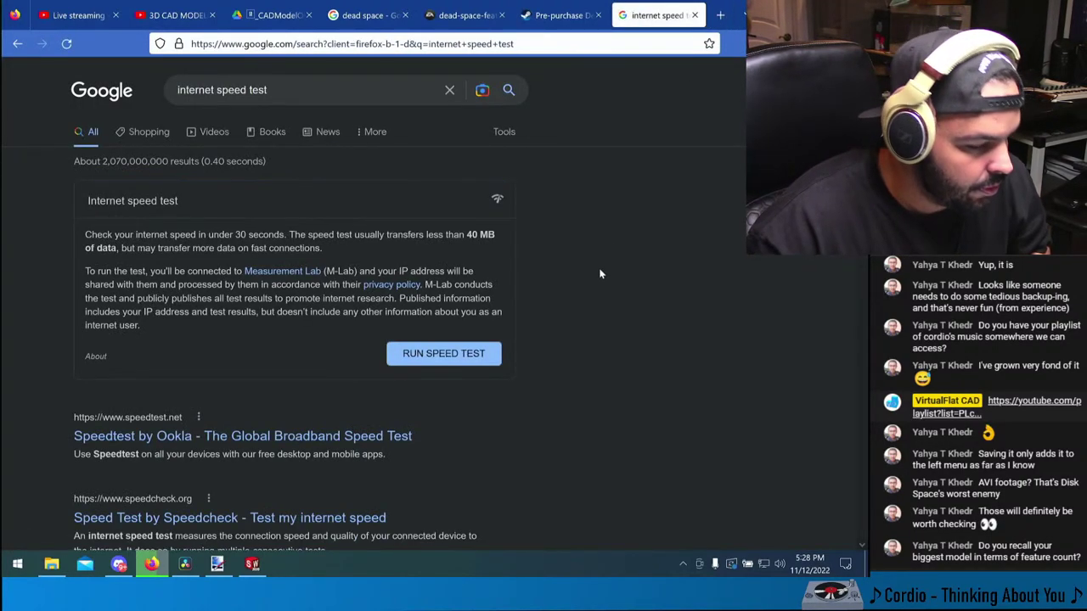
left_click(452, 351)
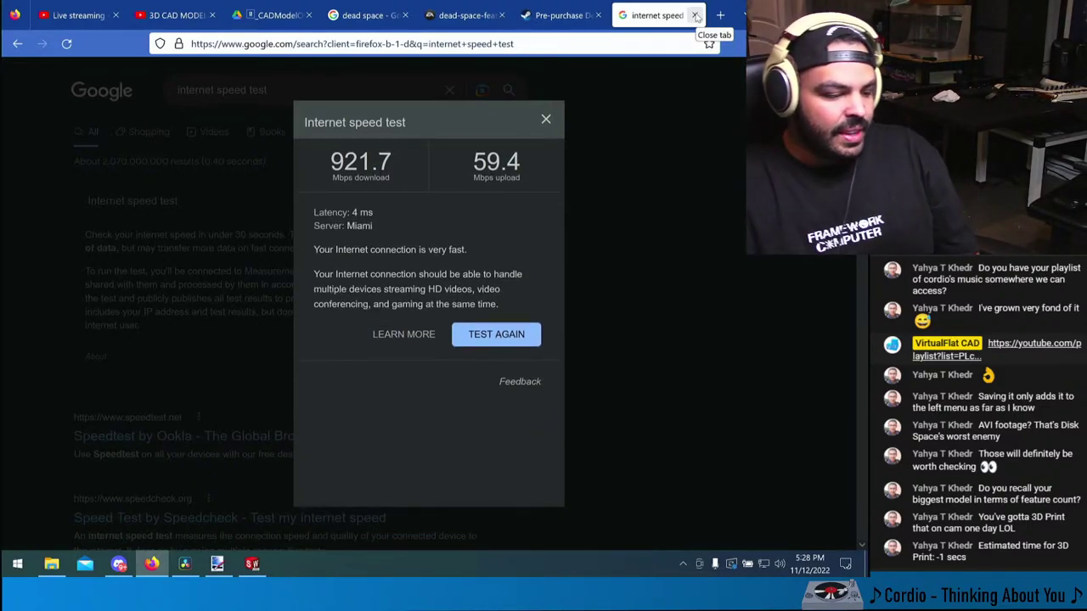
left_click(695, 15)
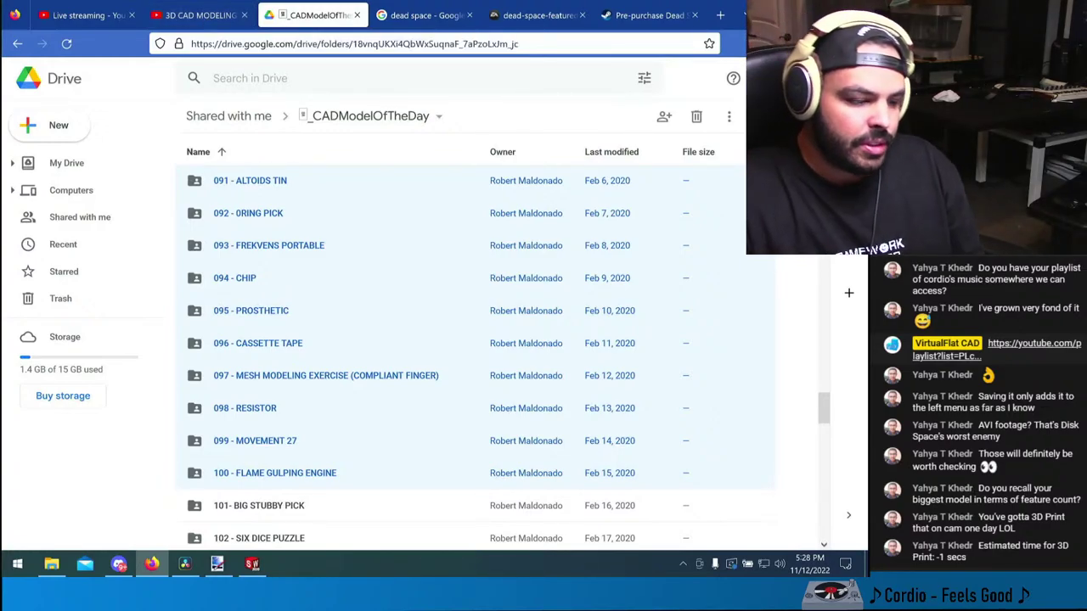
- Search 'human red blood cell wiki' and open the Red blood cell Wikipedia article
left_click(721, 16)
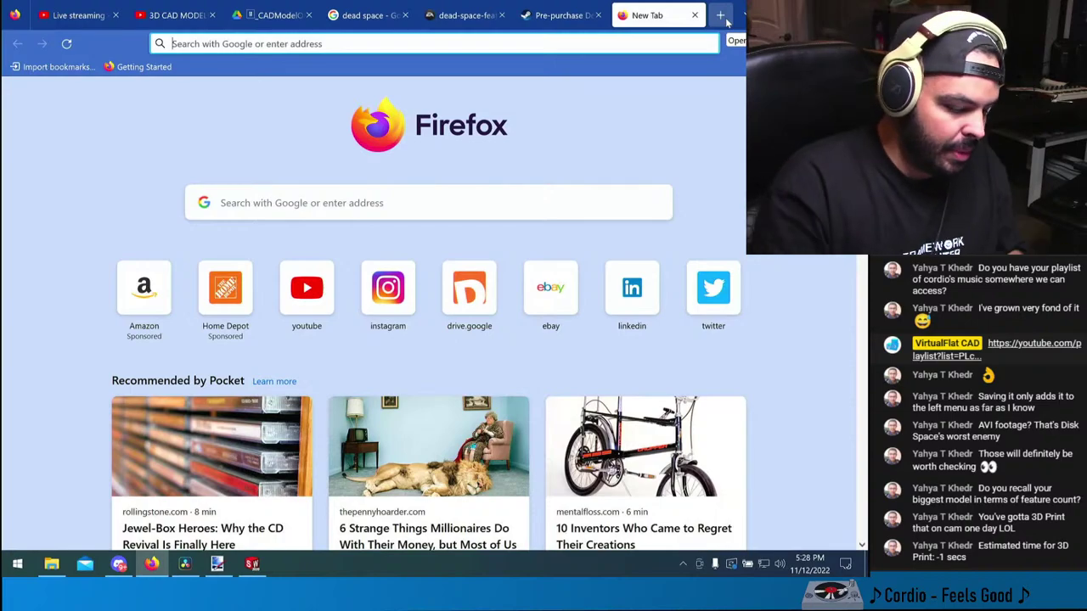
type("hum")
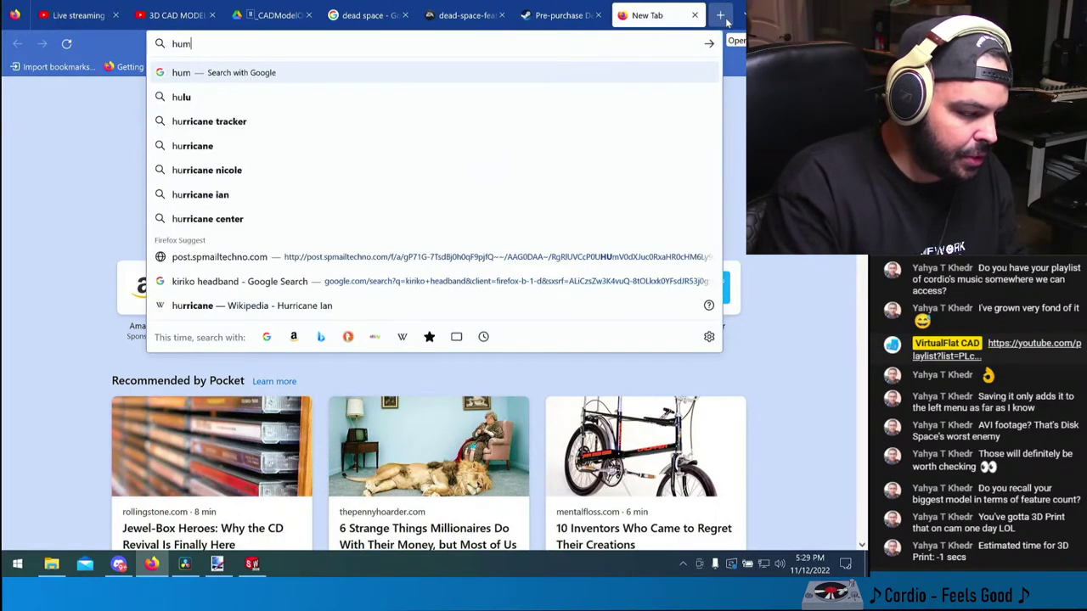
type("an red")
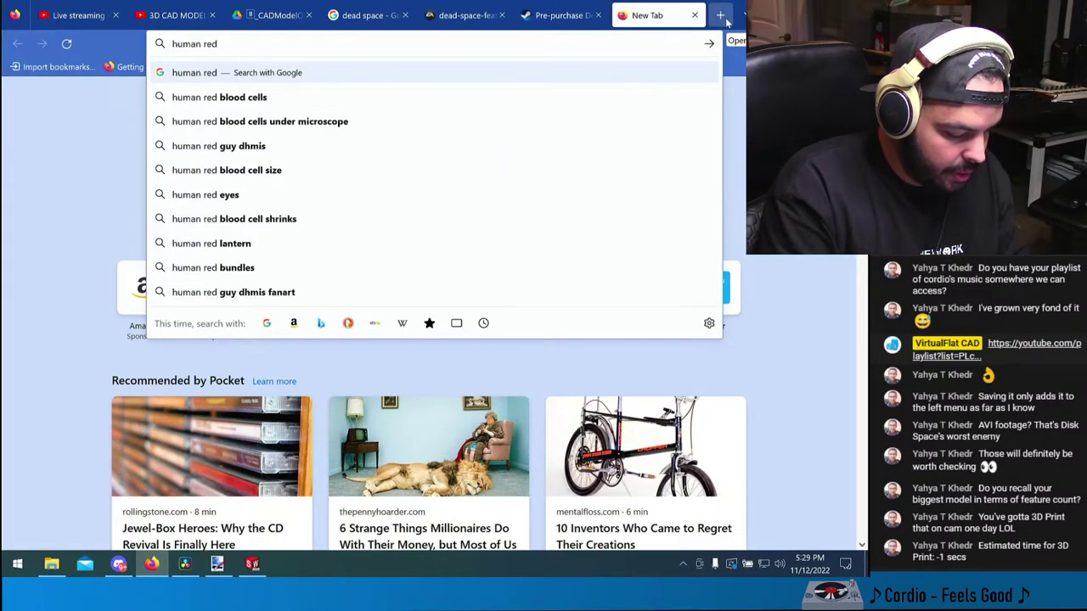
type(" blood cell w")
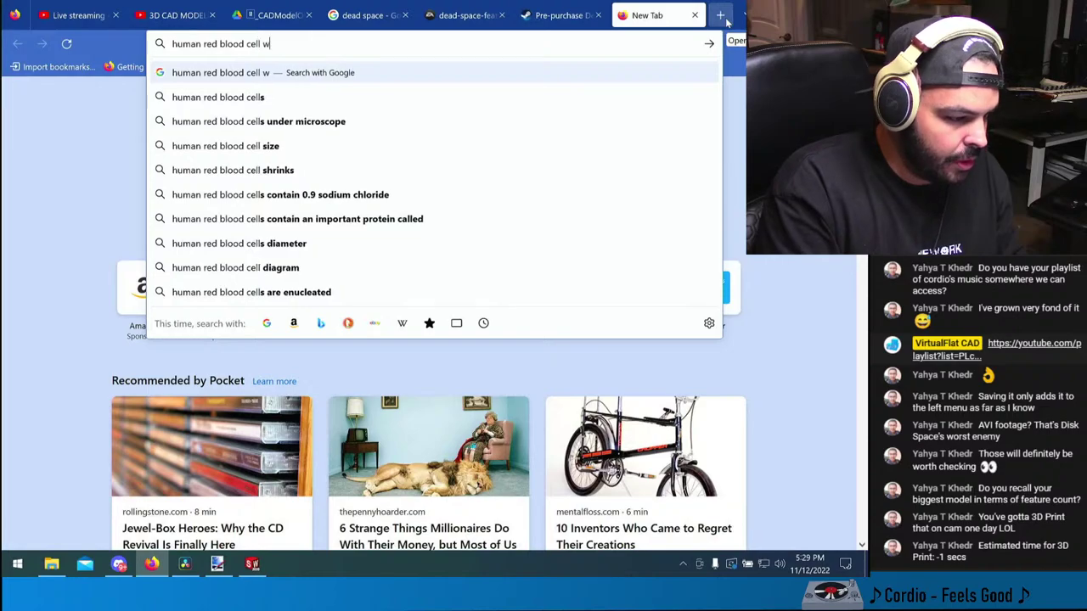
type("iki")
key("Down")
key("Return")
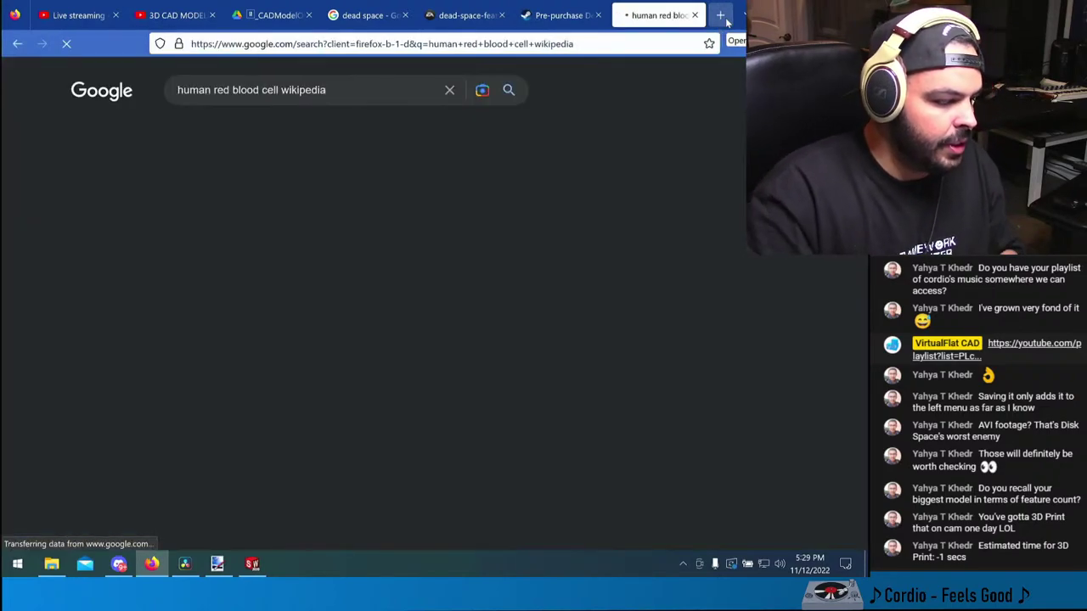
left_click(128, 204)
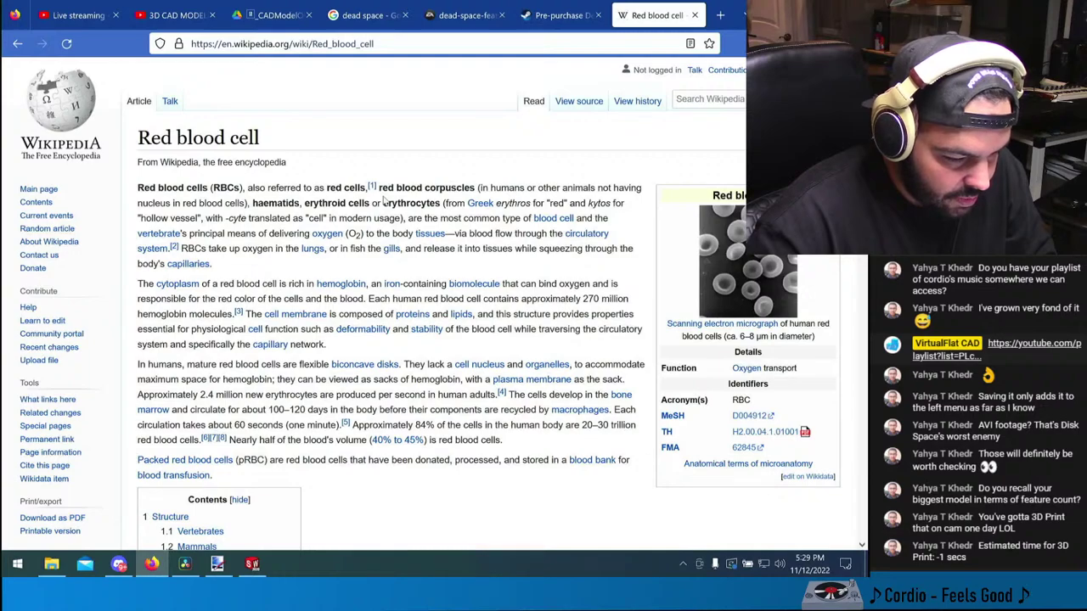
- Highlight the 6–8 μm cell diameter in the infobox caption, then close the article
scroll(384, 202, "down", 2)
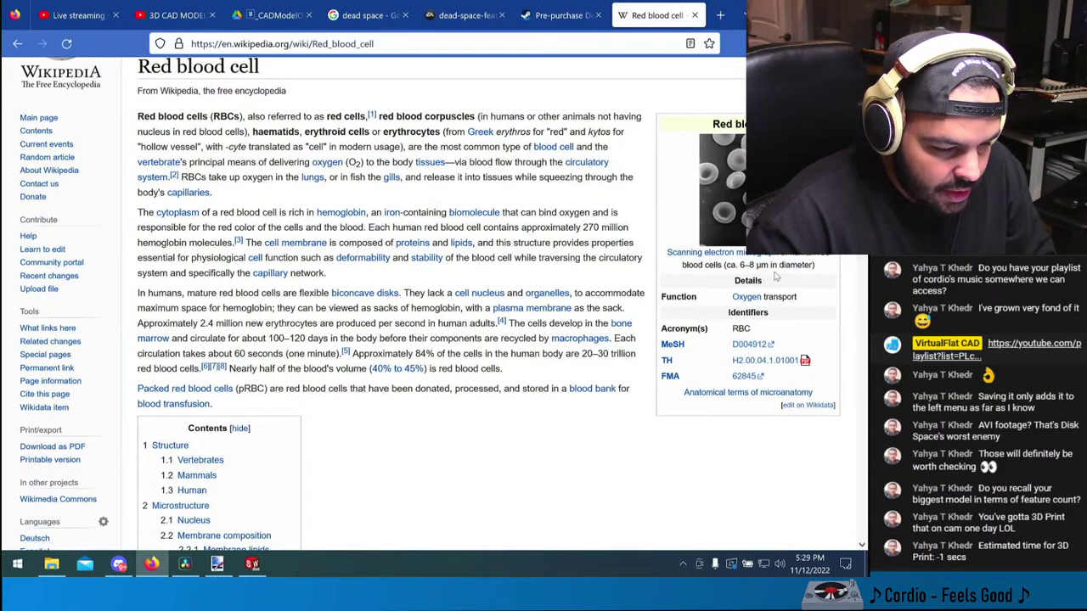
left_click_drag(769, 265, 744, 274)
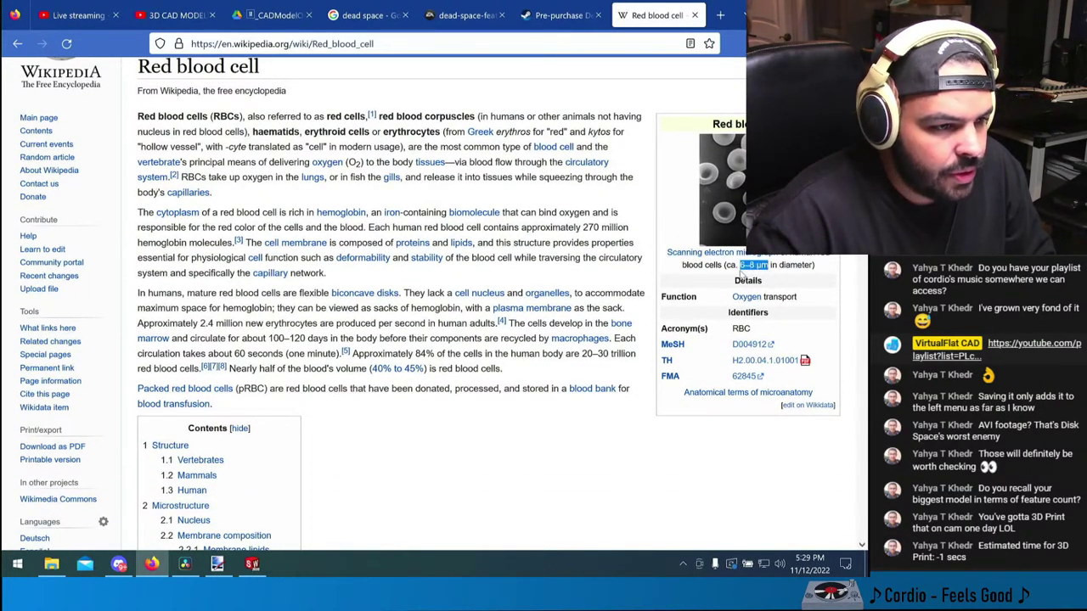
scroll(745, 276, "up", 2)
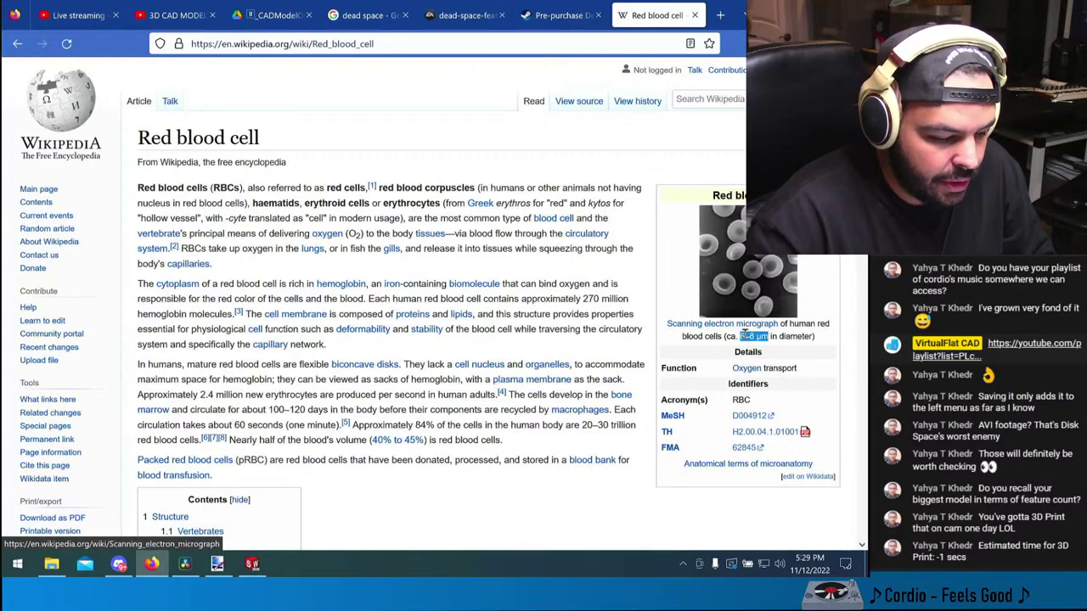
left_click_drag(745, 337, 740, 338)
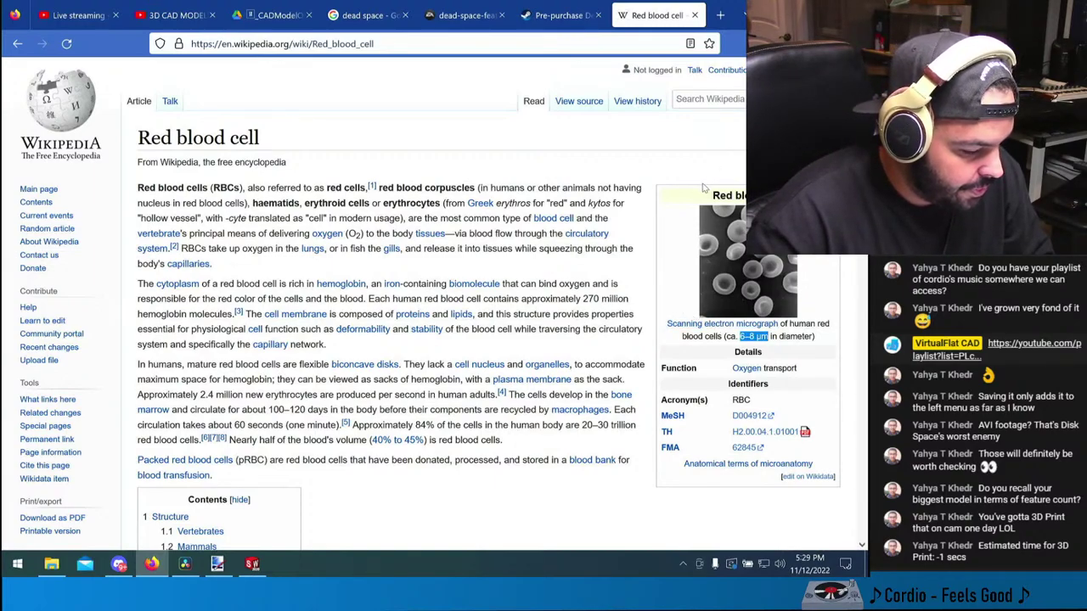
double_click(760, 337)
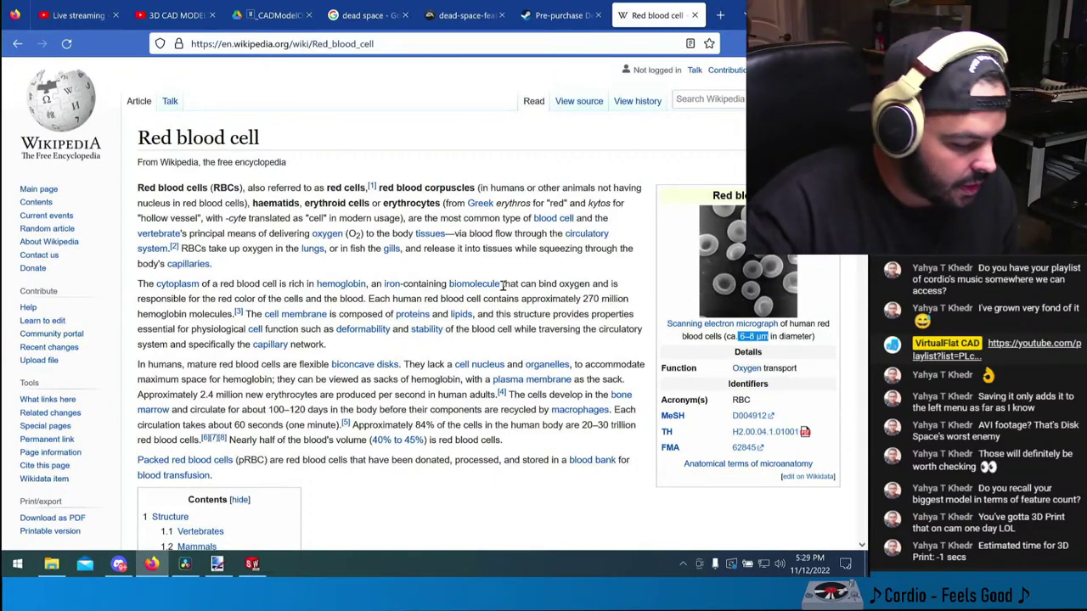
scroll(502, 287, "down", 3)
scroll(504, 287, "down", 5)
scroll(510, 279, "up", 8)
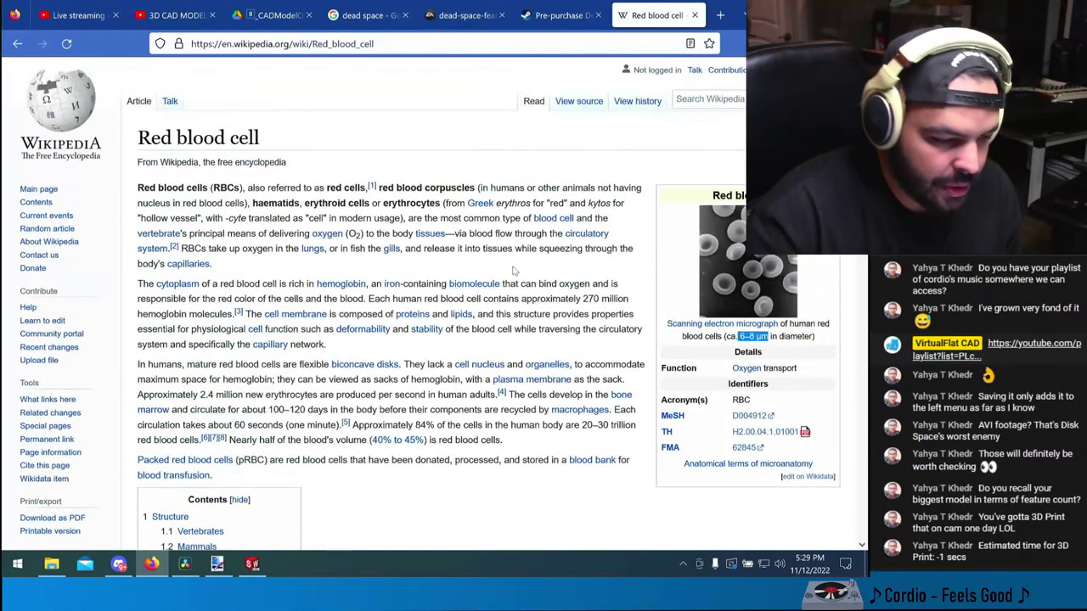
left_click(696, 16)
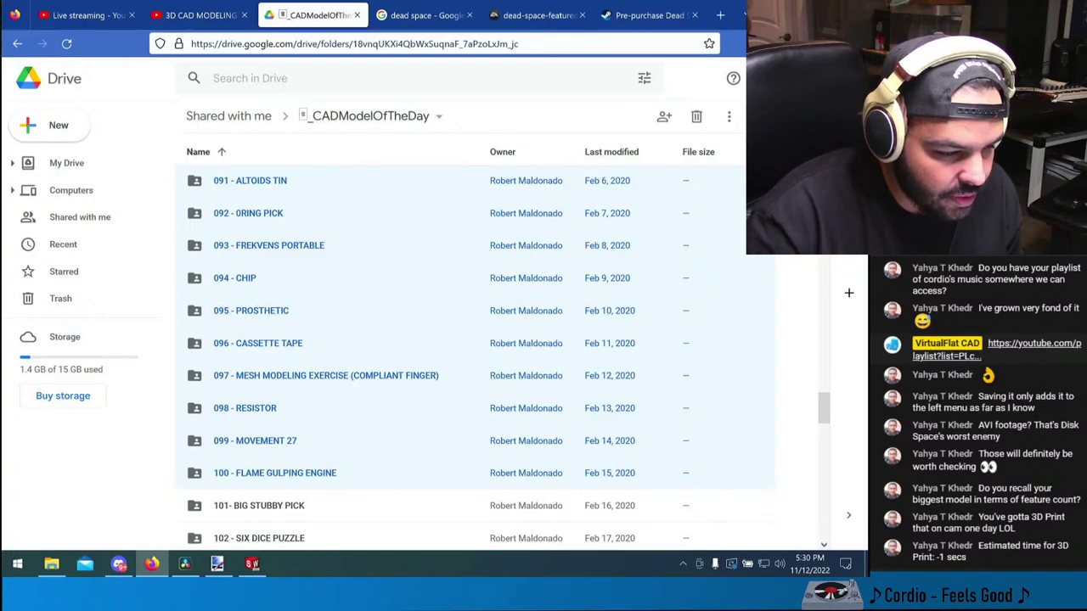
- Check the earlier zip download in the Firefox downloads panel and dismiss it
left_click(739, 44)
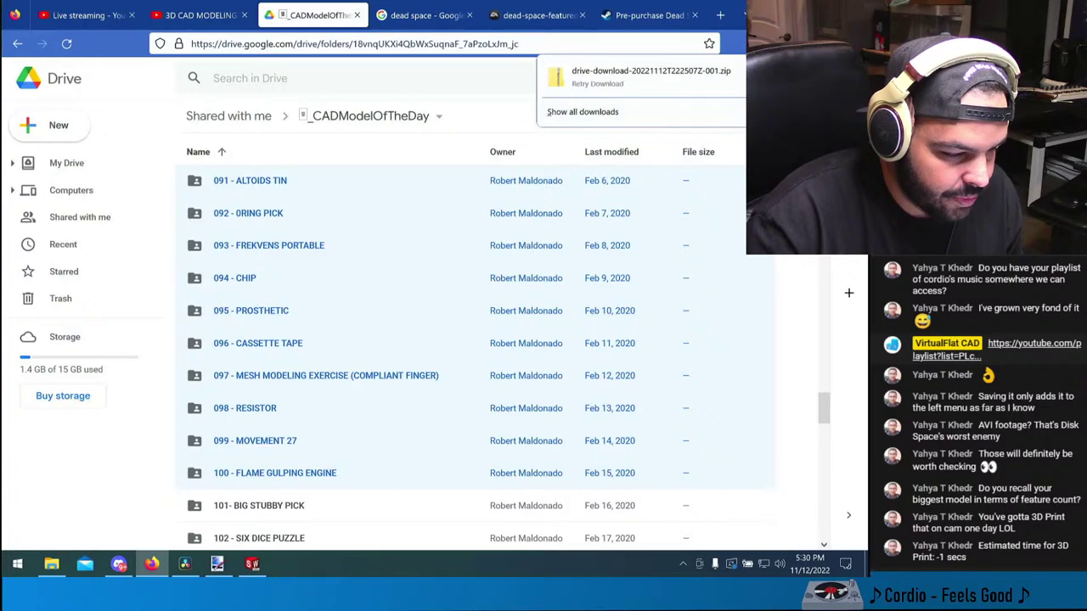
scroll(830, 367, "up", 5)
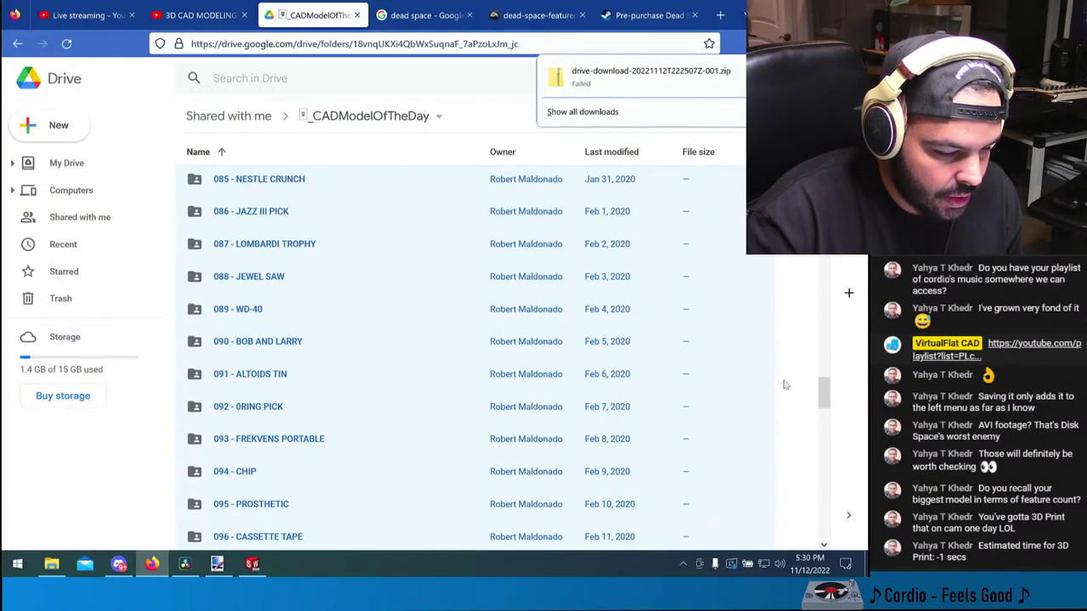
left_click(830, 367)
- Select the folder rows ending at 020 - LOGO ANIMATION and download them as a 20-file zip
scroll(830, 367, "down", 4)
left_click_drag(827, 394, 825, 165)
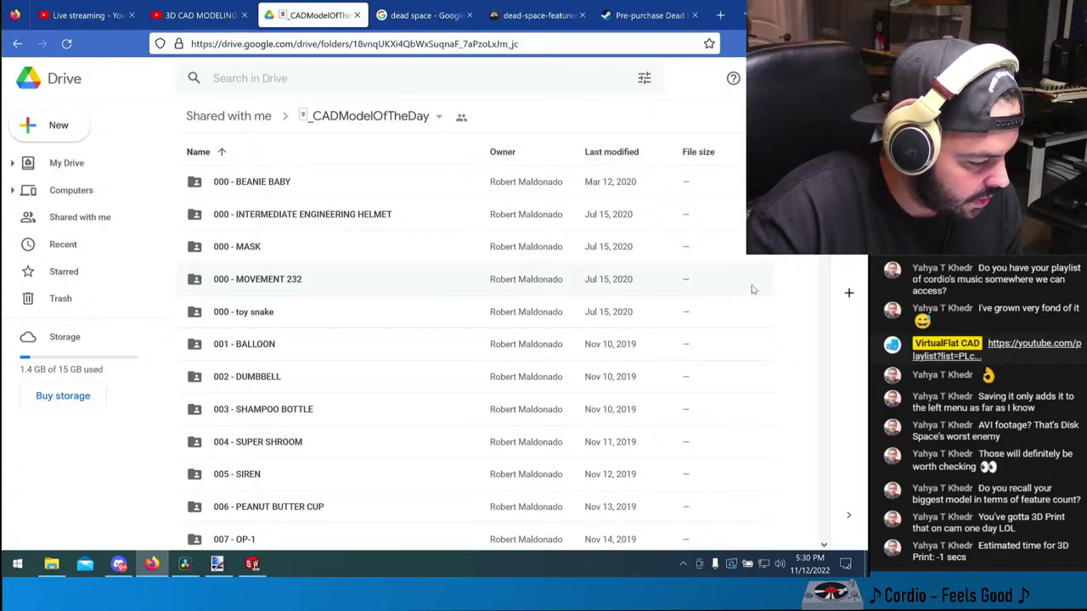
scroll(671, 398, "down", 15)
scroll(680, 371, "up", 4)
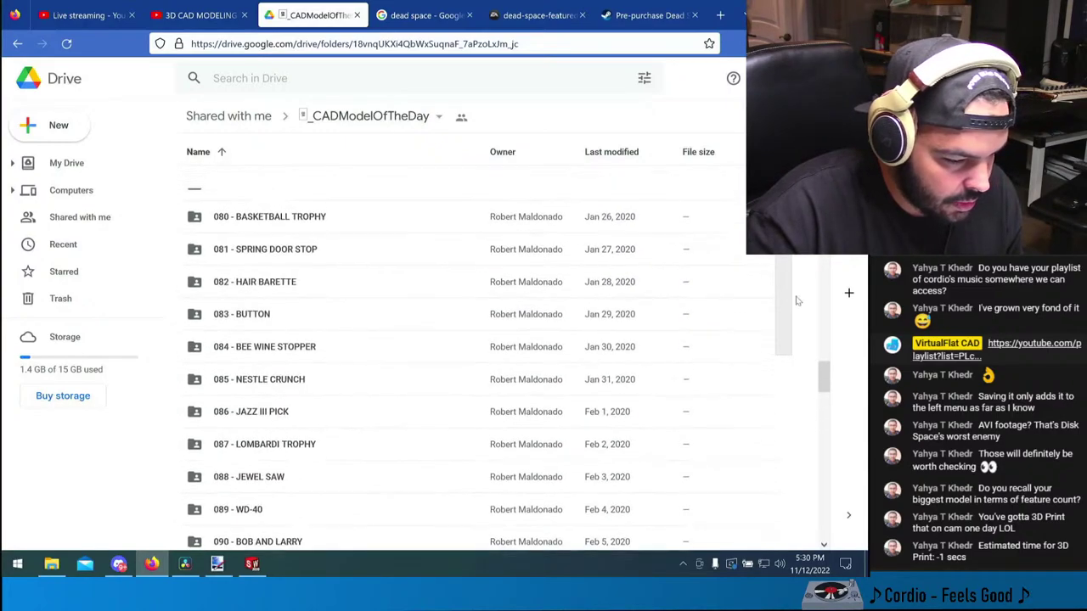
left_click_drag(826, 361, 822, 204)
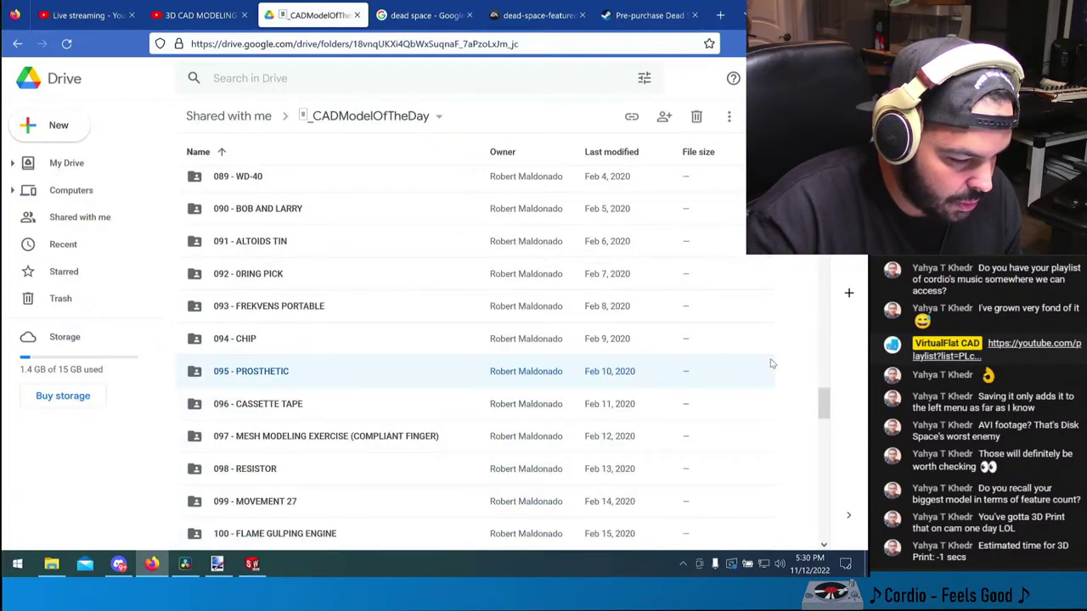
scroll(769, 357, "up", 15)
scroll(299, 304, "up", 15)
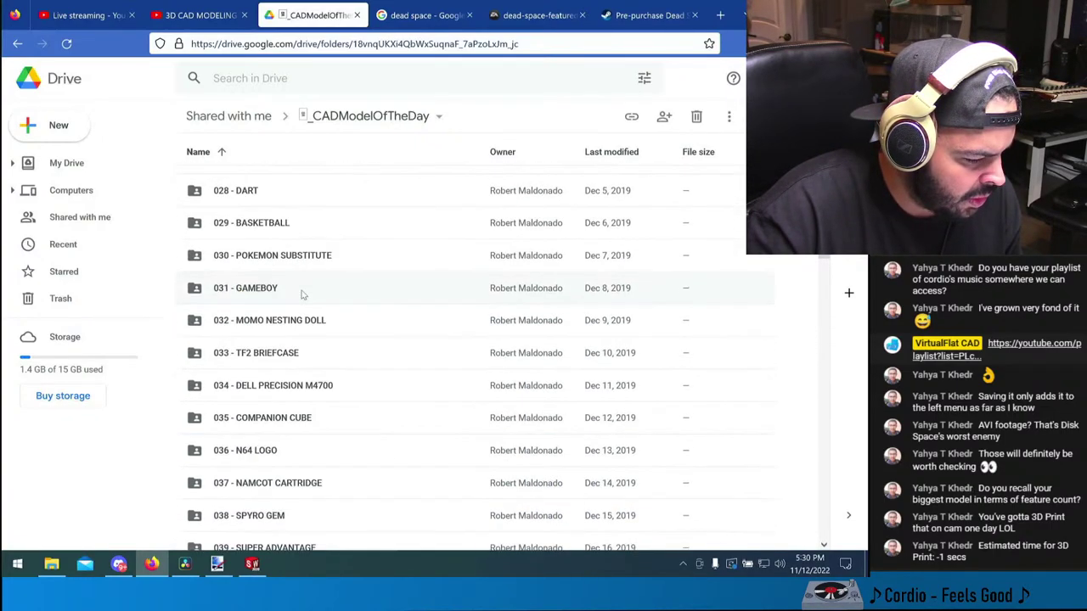
scroll(287, 320, "up", 5)
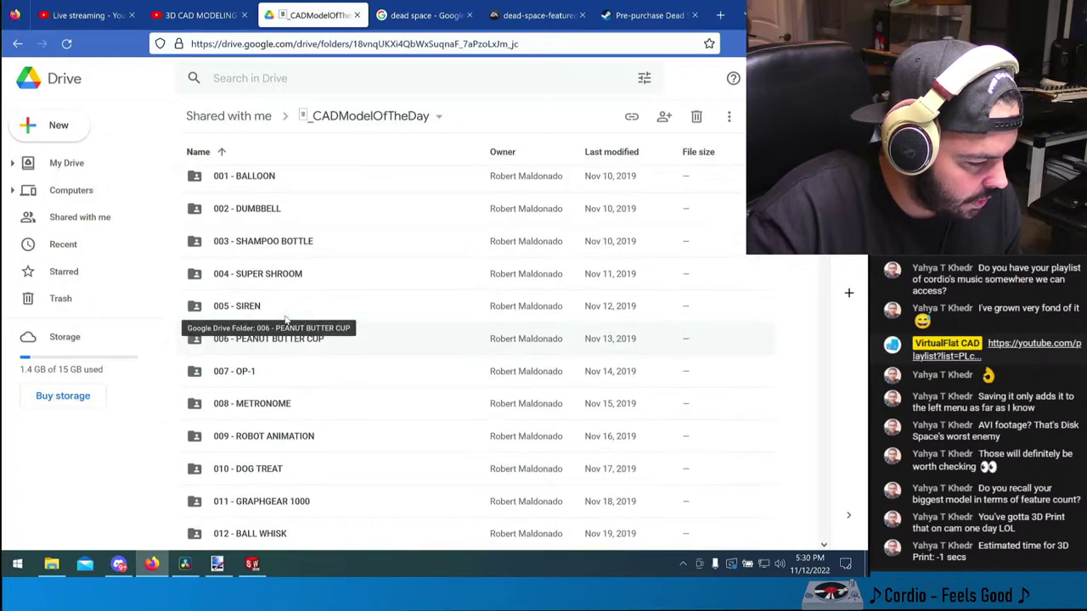
scroll(289, 321, "down", 3)
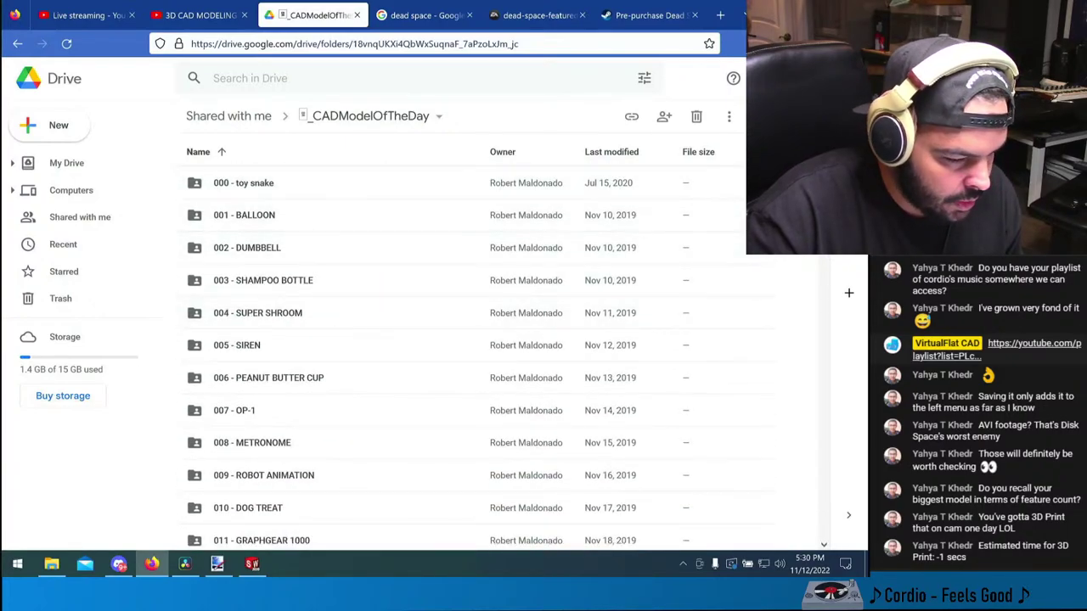
left_click_drag(798, 222, 250, 387)
right_click(251, 388)
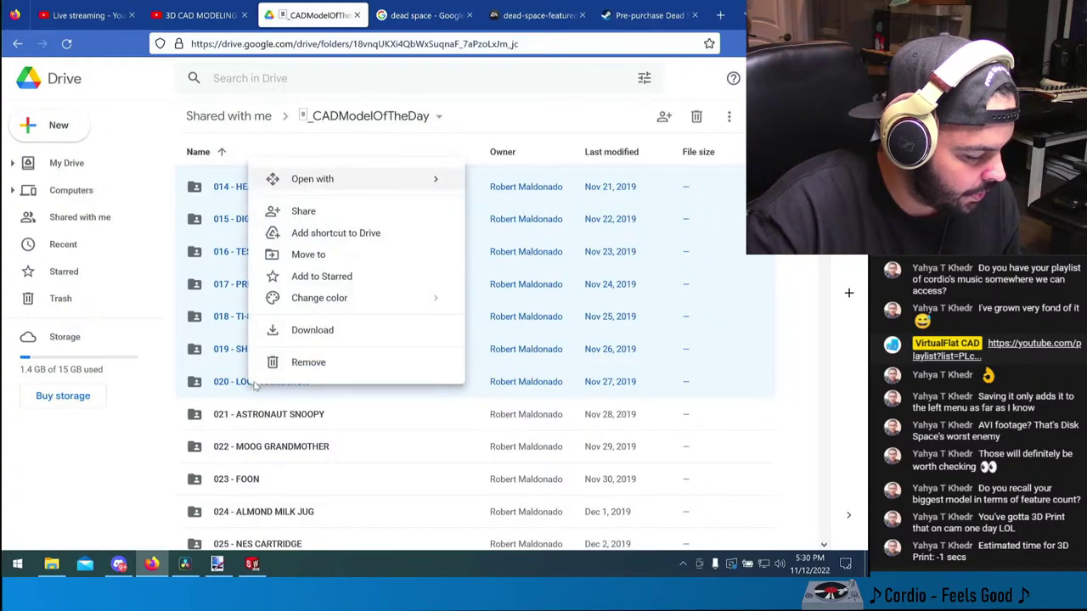
left_click(313, 333)
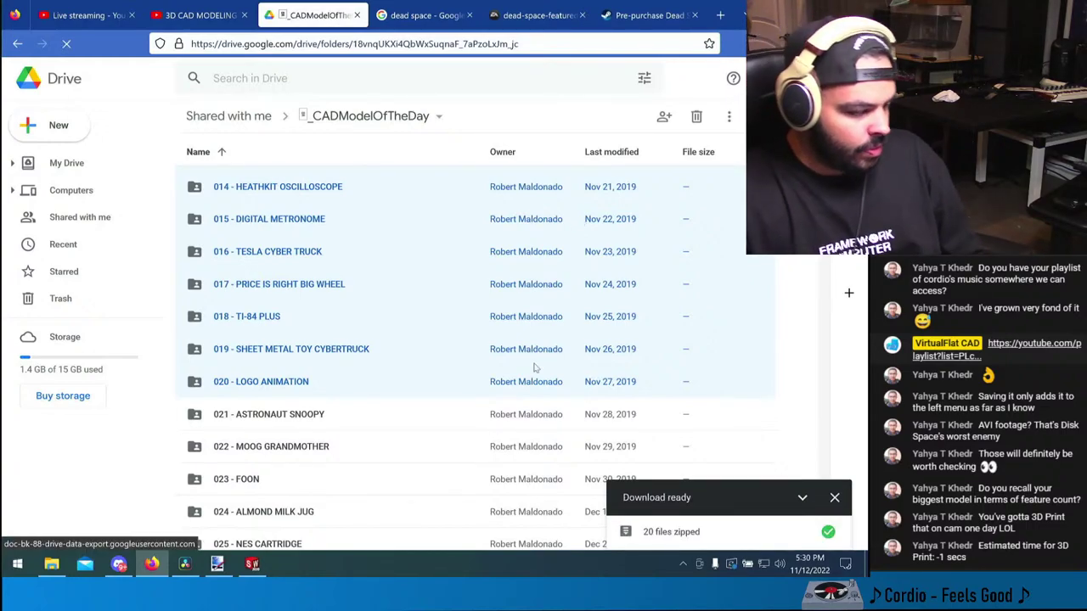
- Browse to _CADModelOfTheDay in the Open dialog, using Details view sorted by name
left_click(253, 564)
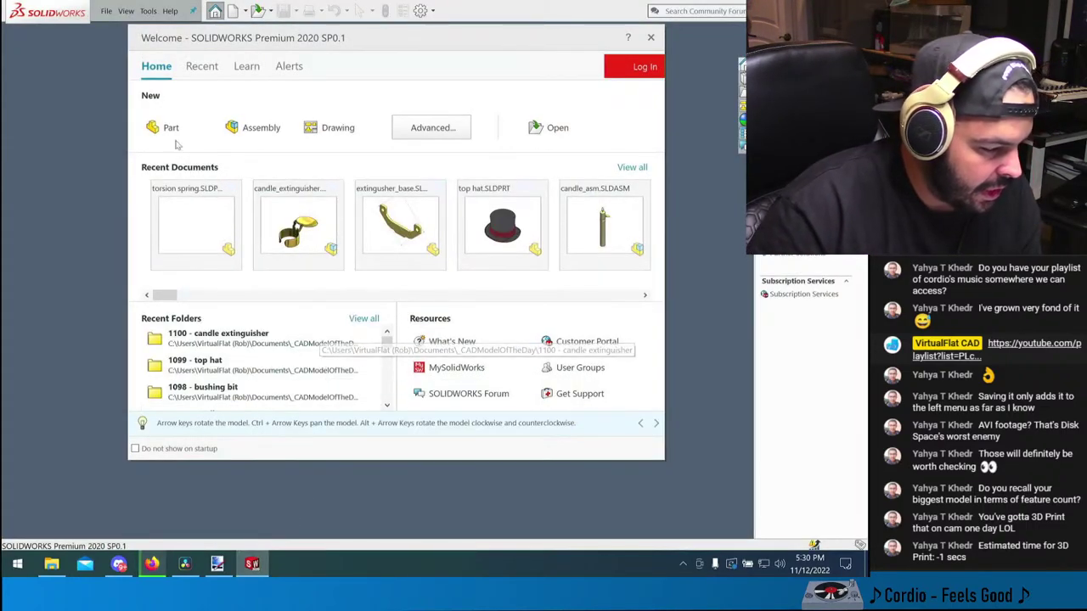
left_click(551, 127)
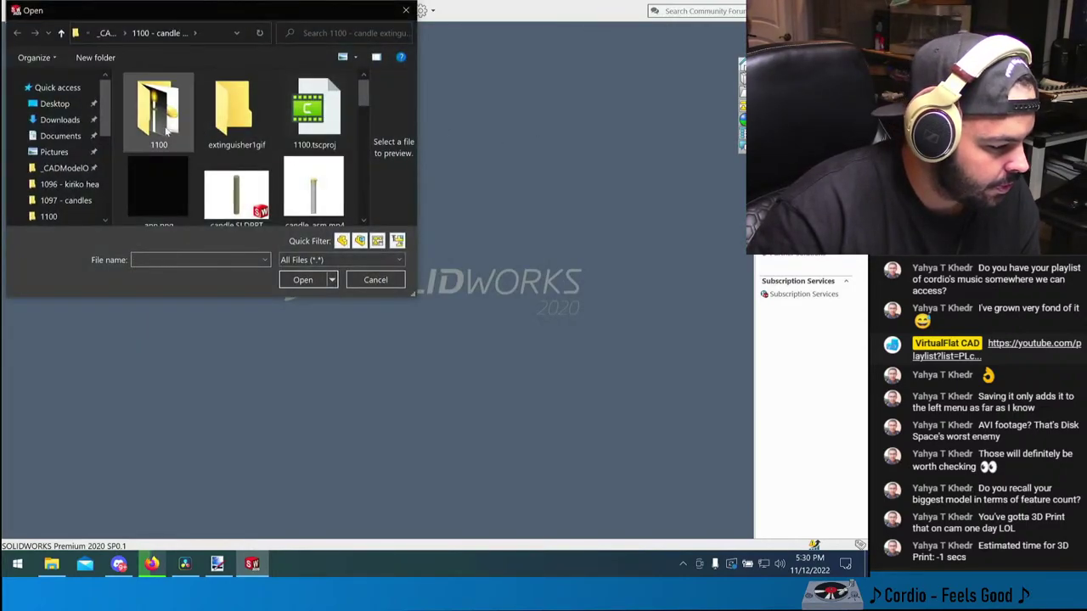
left_click(64, 167)
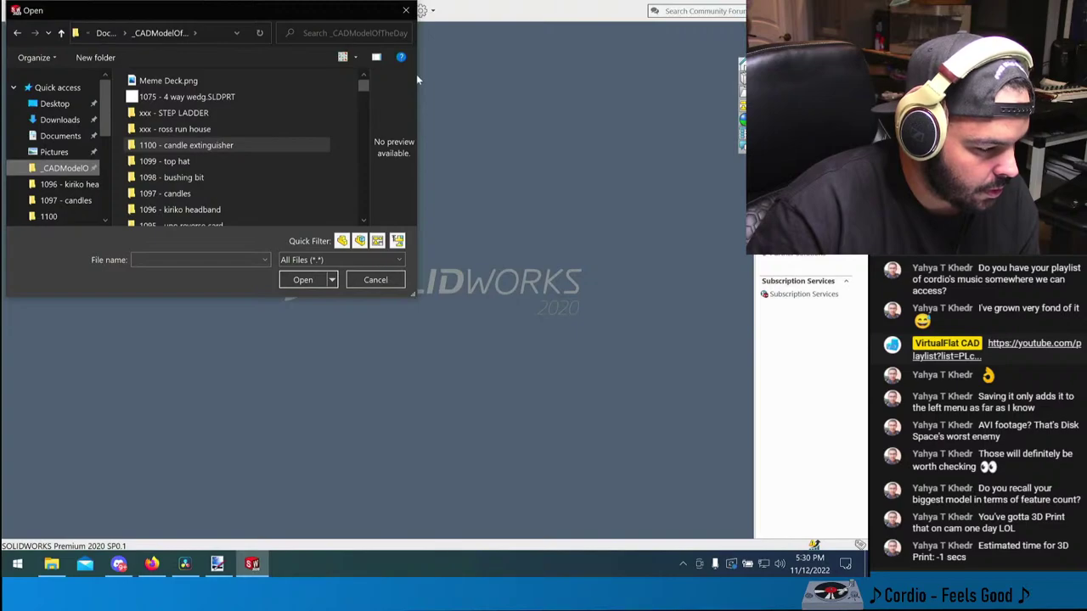
scroll(357, 118, "down", 3)
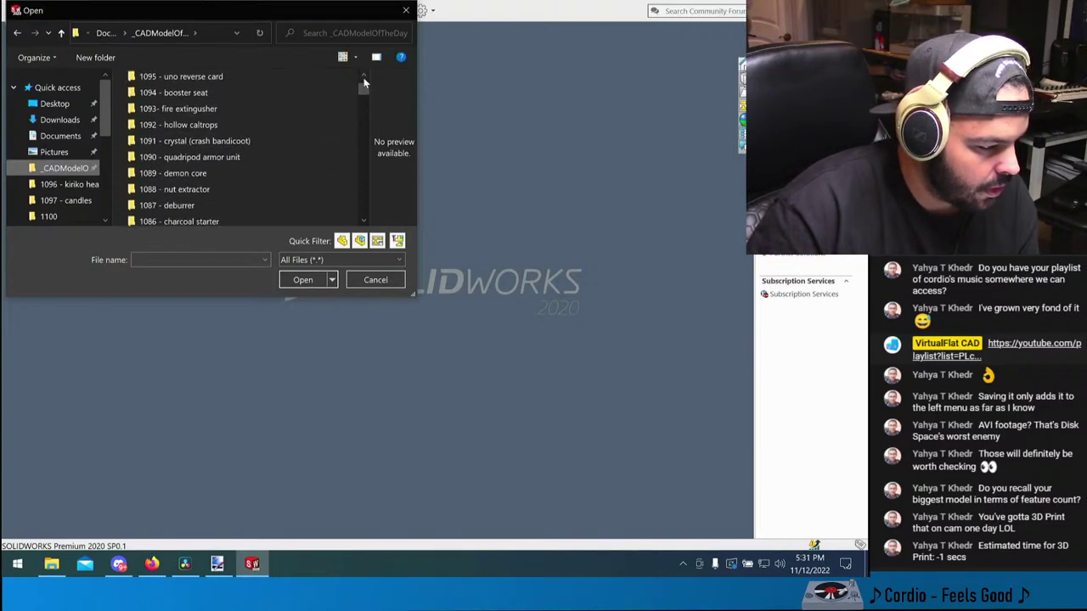
scroll(364, 81, "up", 3)
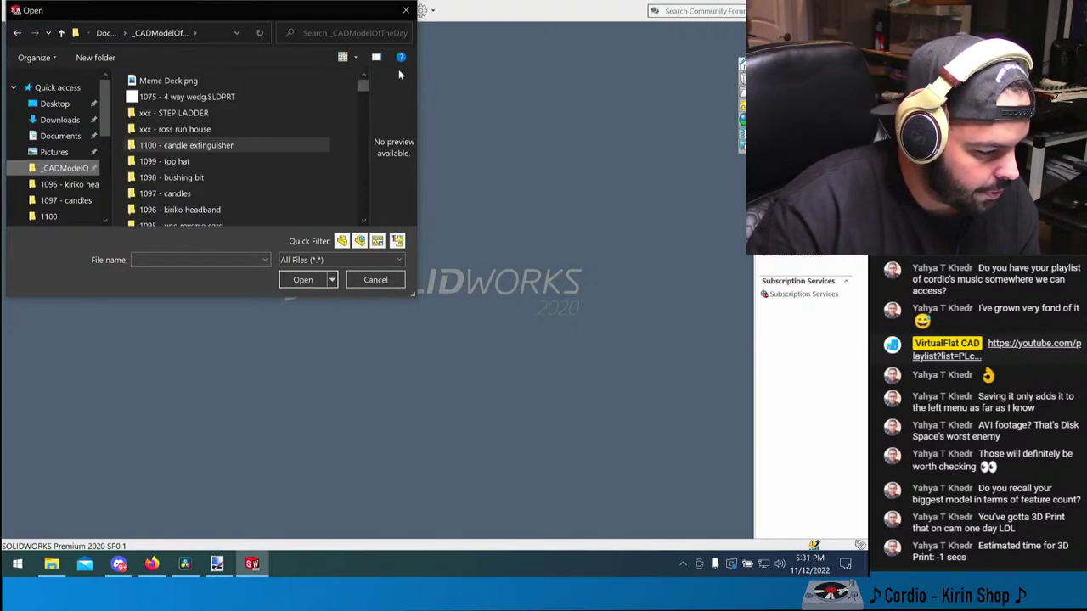
left_click(355, 58)
left_click(380, 127)
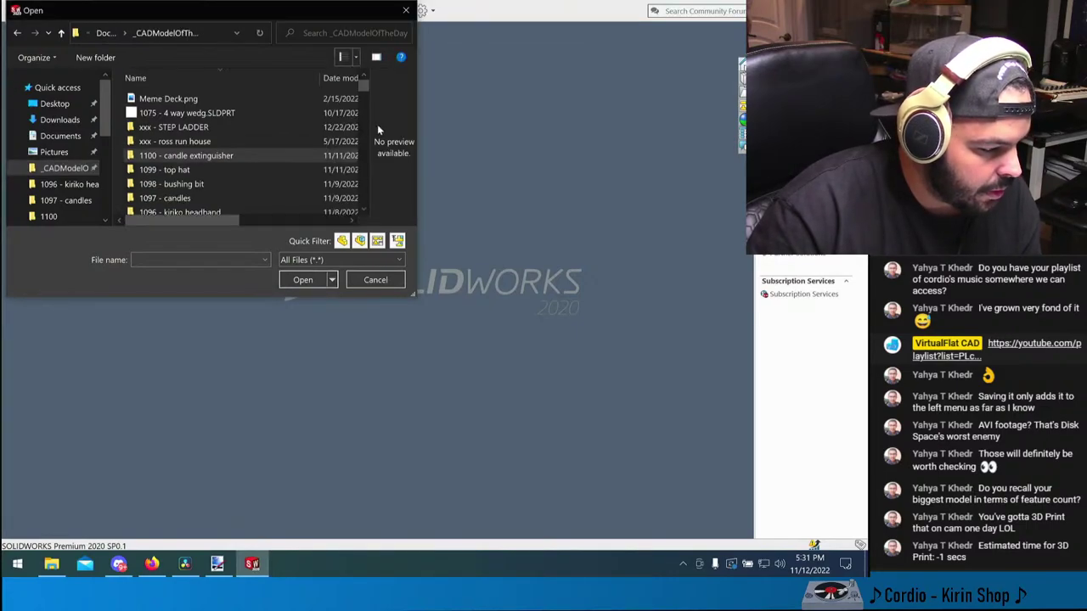
left_click(254, 78)
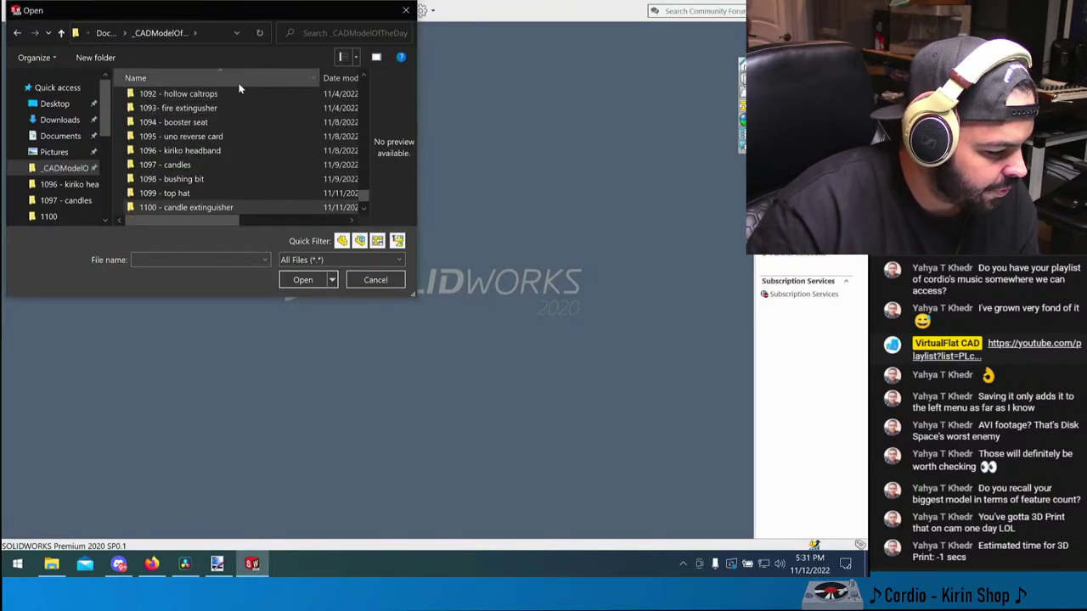
left_click_drag(365, 197, 377, 77)
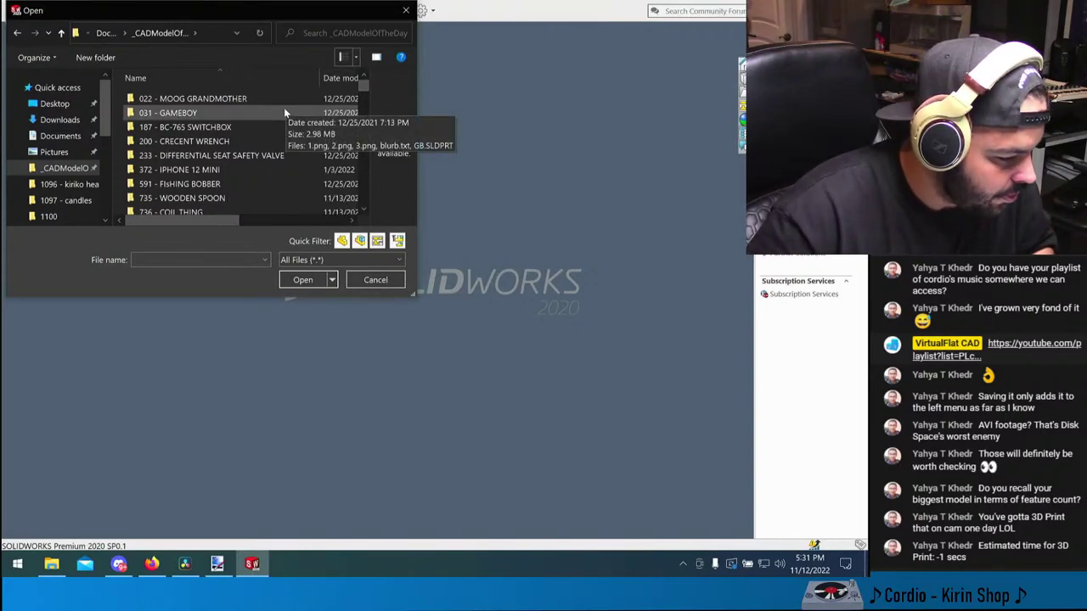
- Open MOOG GRANDMOTHER.SLDPRT from the 022 - MOOG GRANDMOTHER folder
double_click(244, 101)
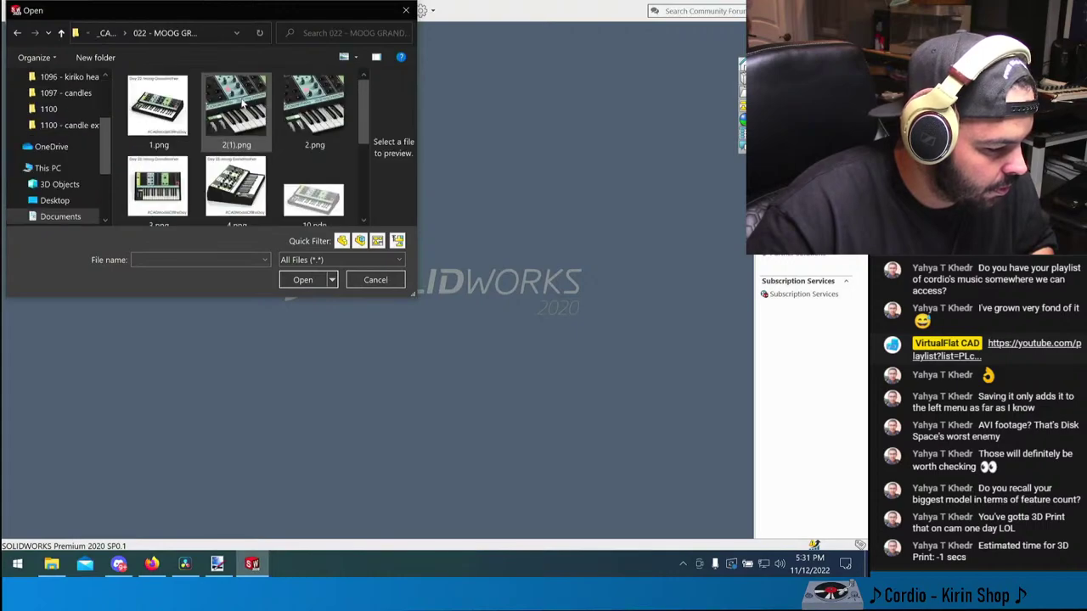
scroll(222, 128, "down", 2)
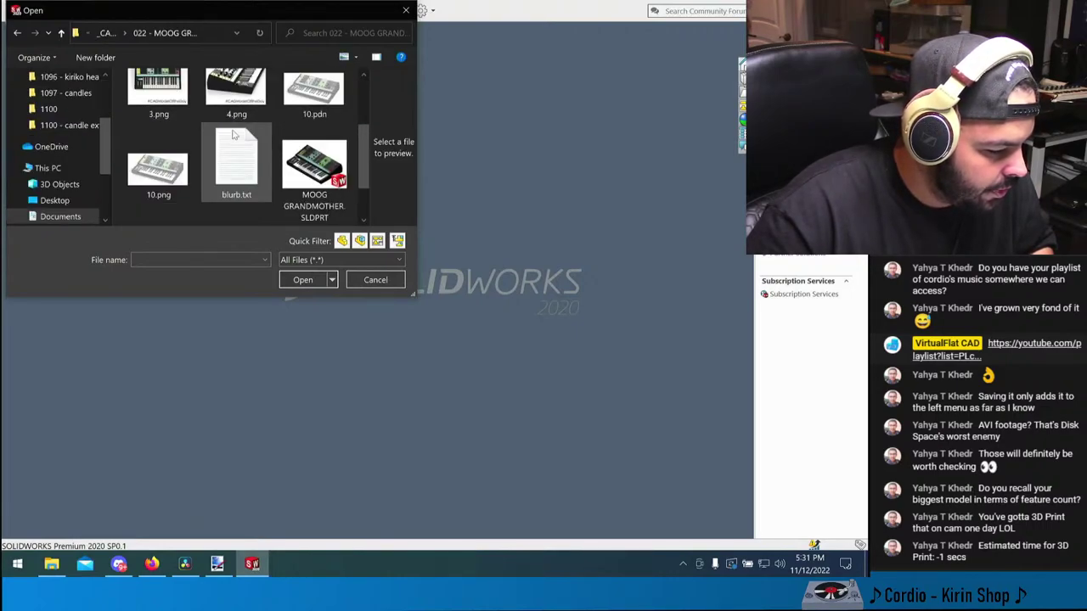
double_click(294, 171)
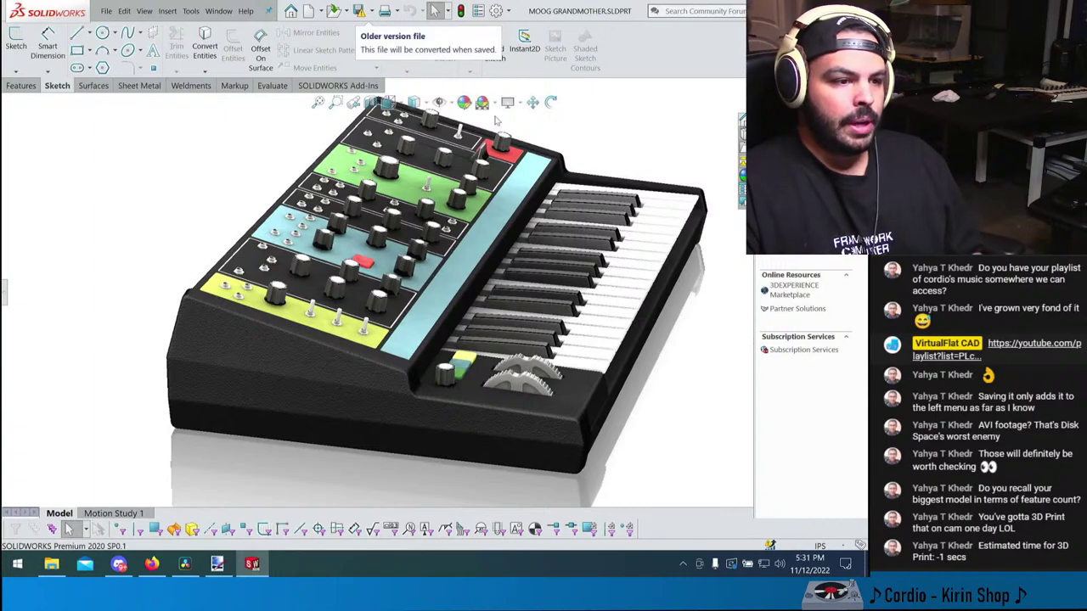
- Show the feature tree and fit the synth model in a front view
left_click(551, 102)
left_click_drag(550, 106, 584, 283)
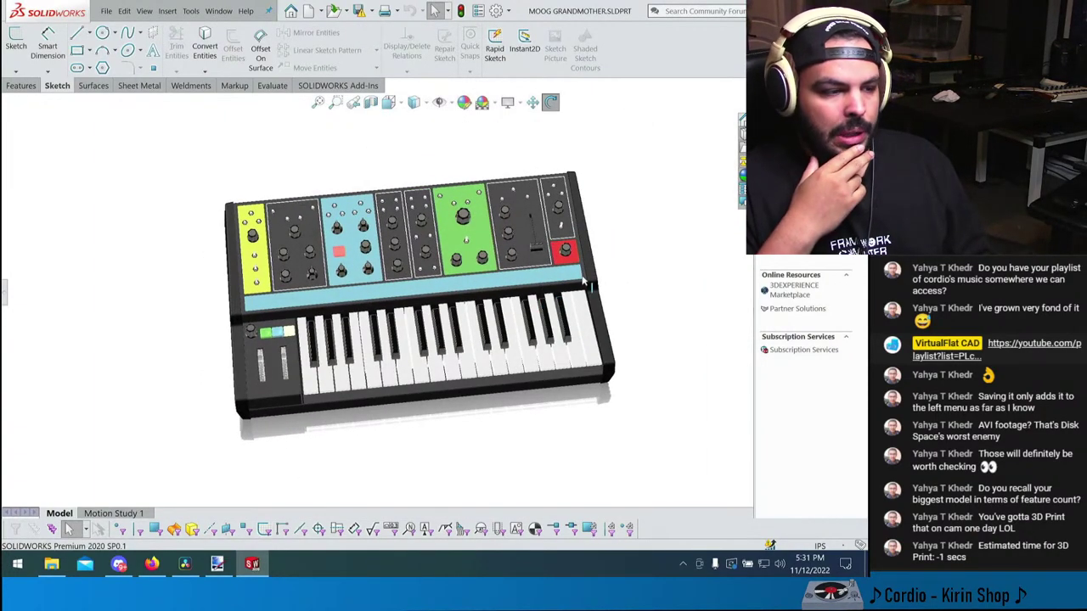
key("Escape")
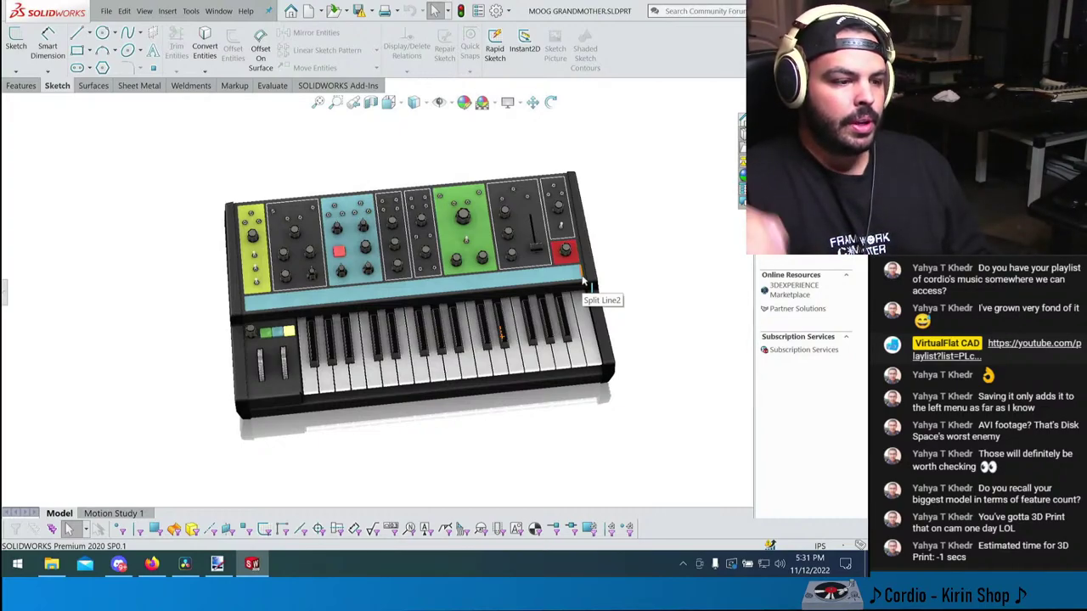
left_click(6, 297)
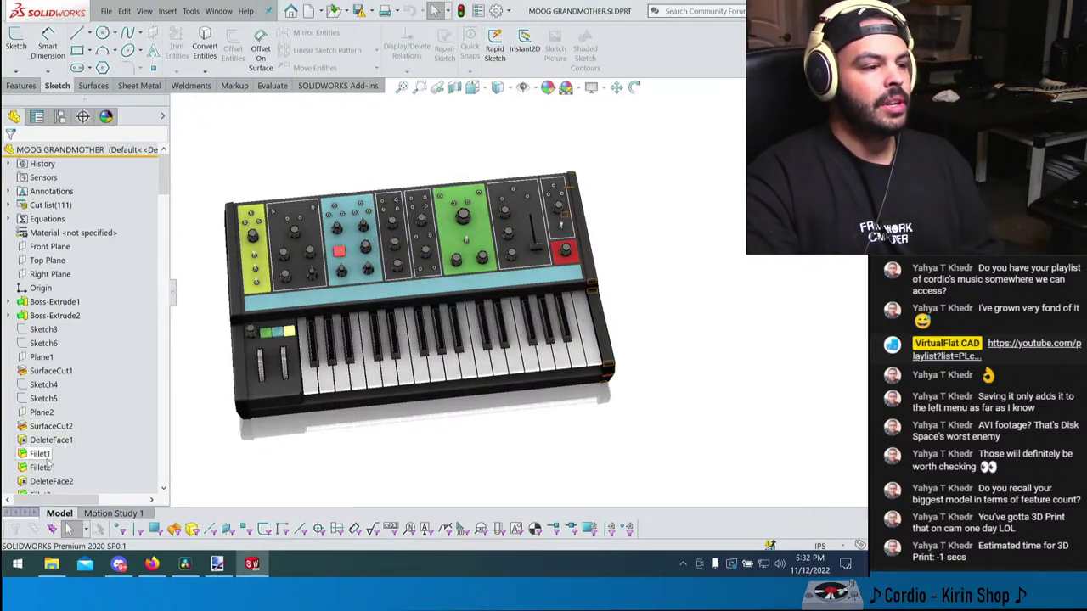
mouse_move(48, 462)
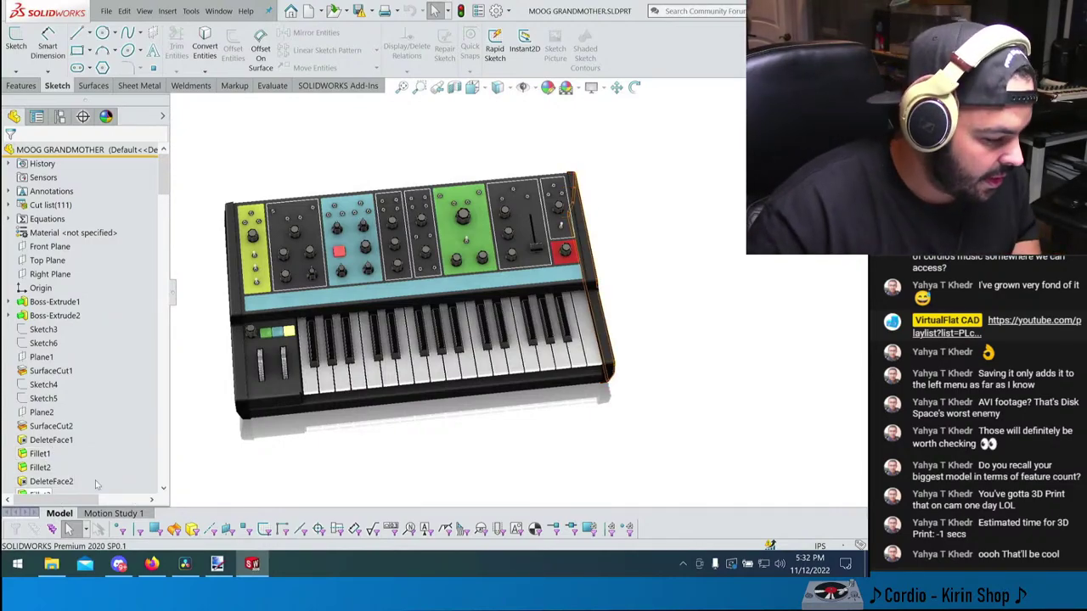
key("ctrl+7")
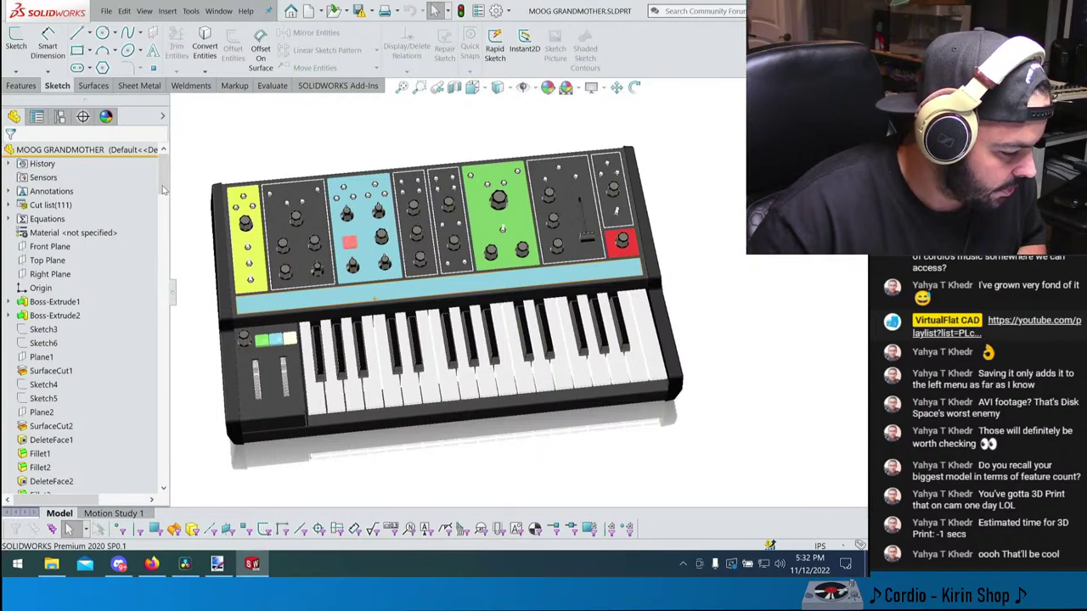
key("f")
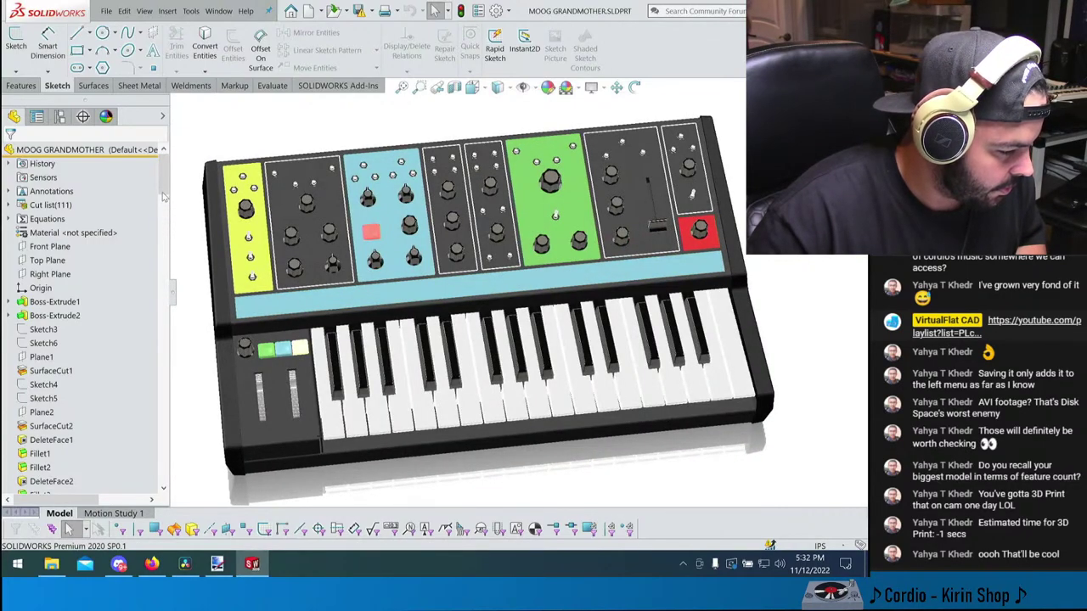
scroll(161, 220, "down", 10)
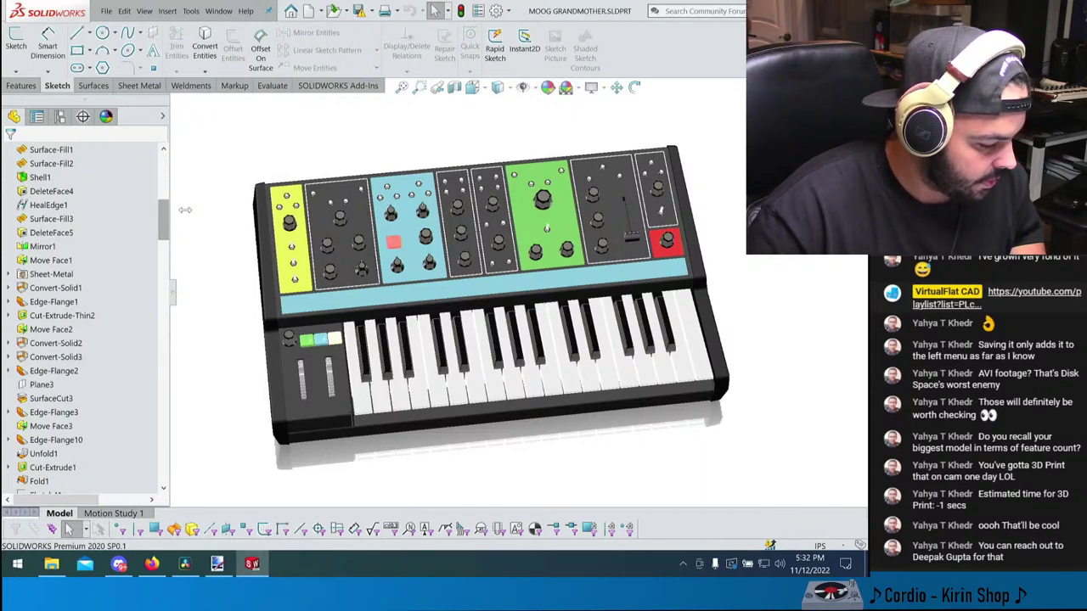
- Close the DaVinci Resolve and paint.net windows from the taskbar
right_click(185, 564)
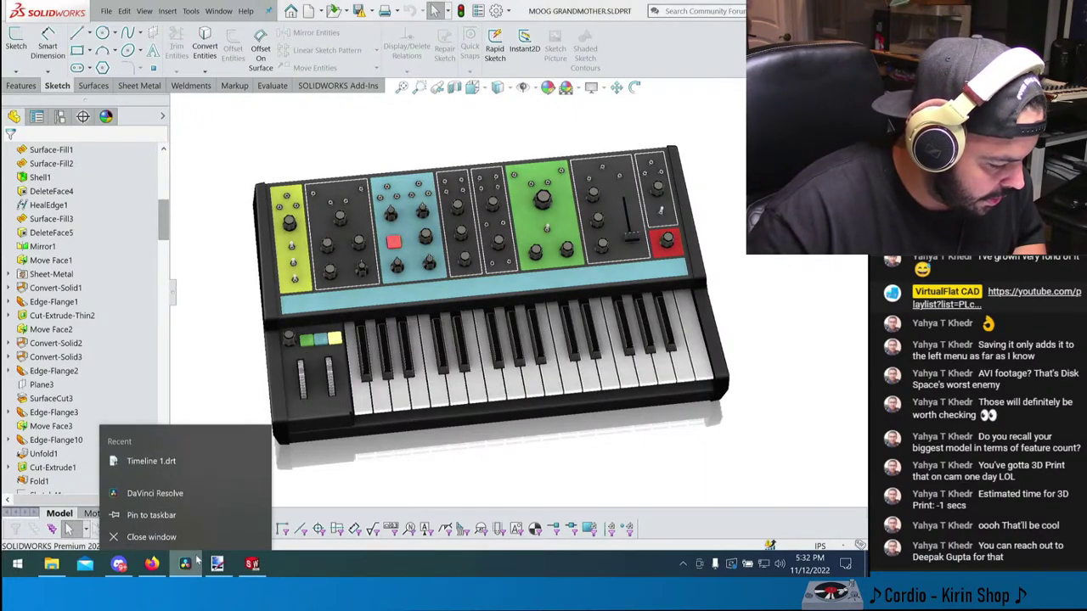
left_click(191, 544)
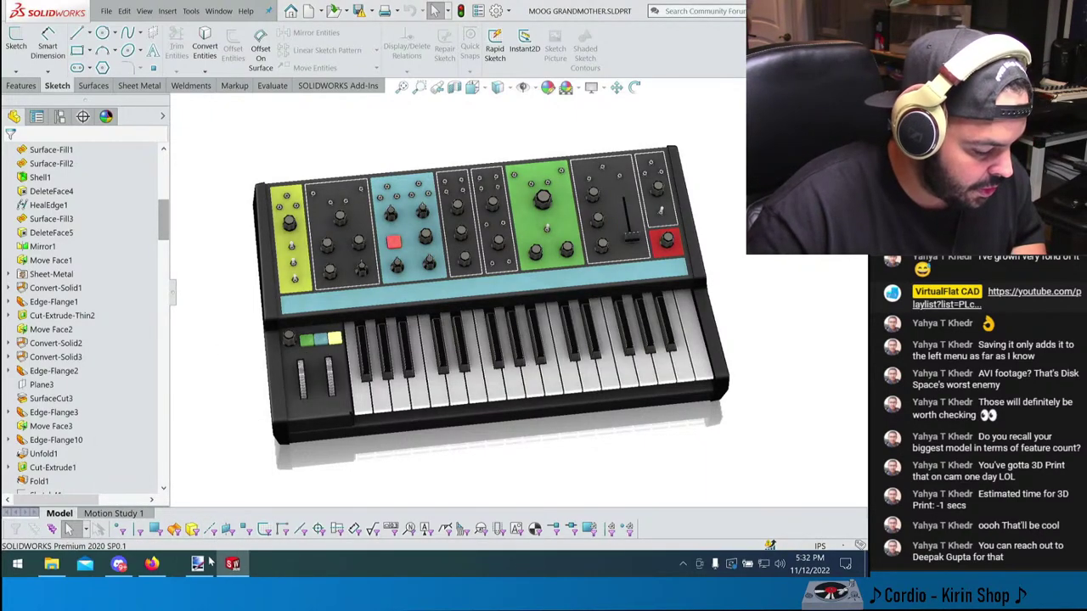
right_click(185, 563)
left_click(191, 543)
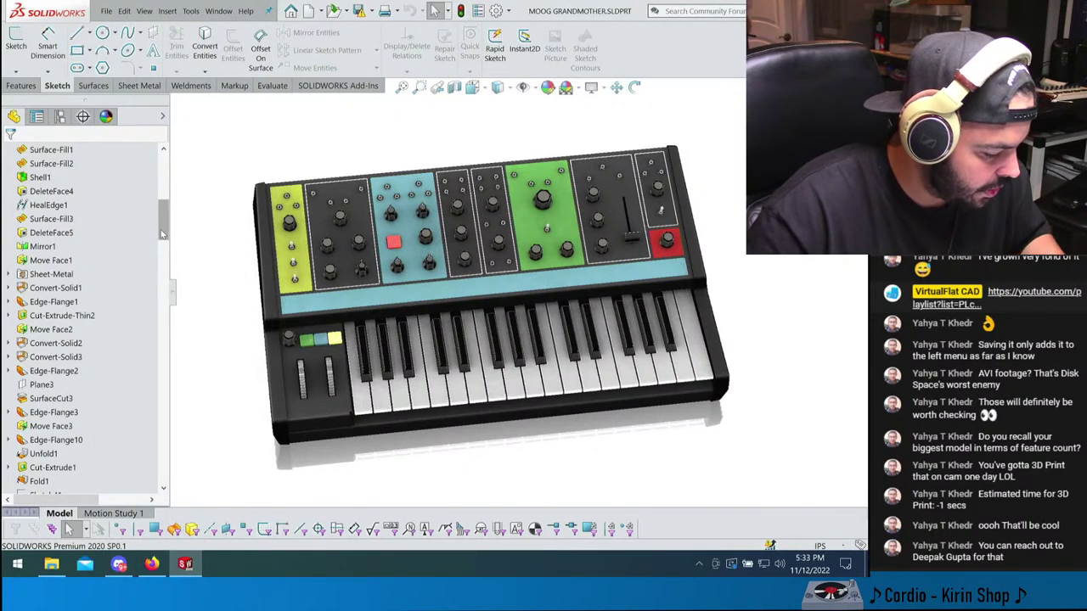
- Open Task Manager and review the CPU and memory performance details
key("ctrl+shift+Escape")
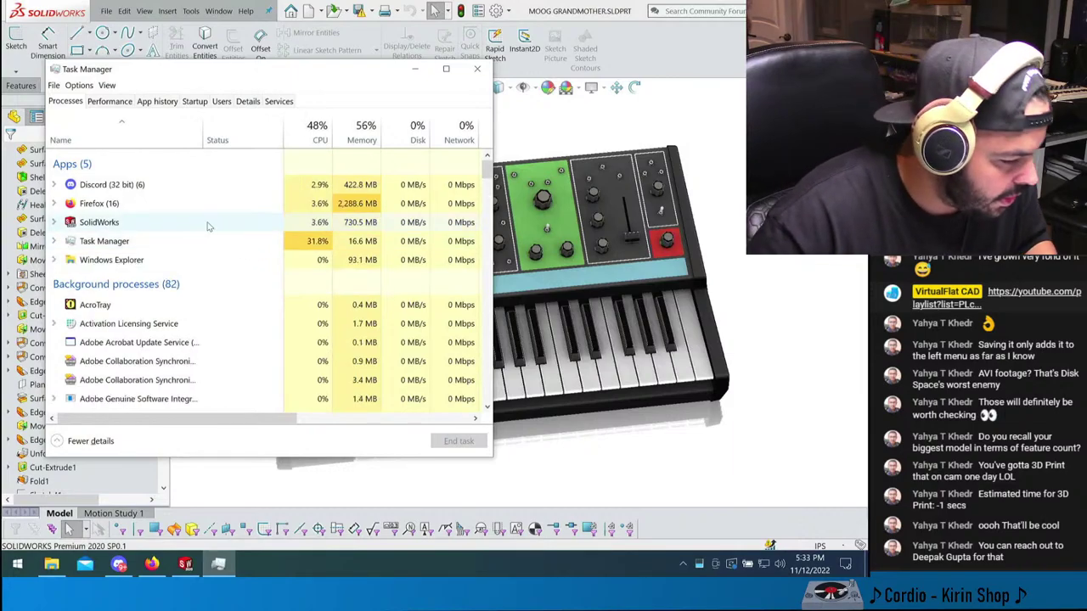
left_click(194, 222)
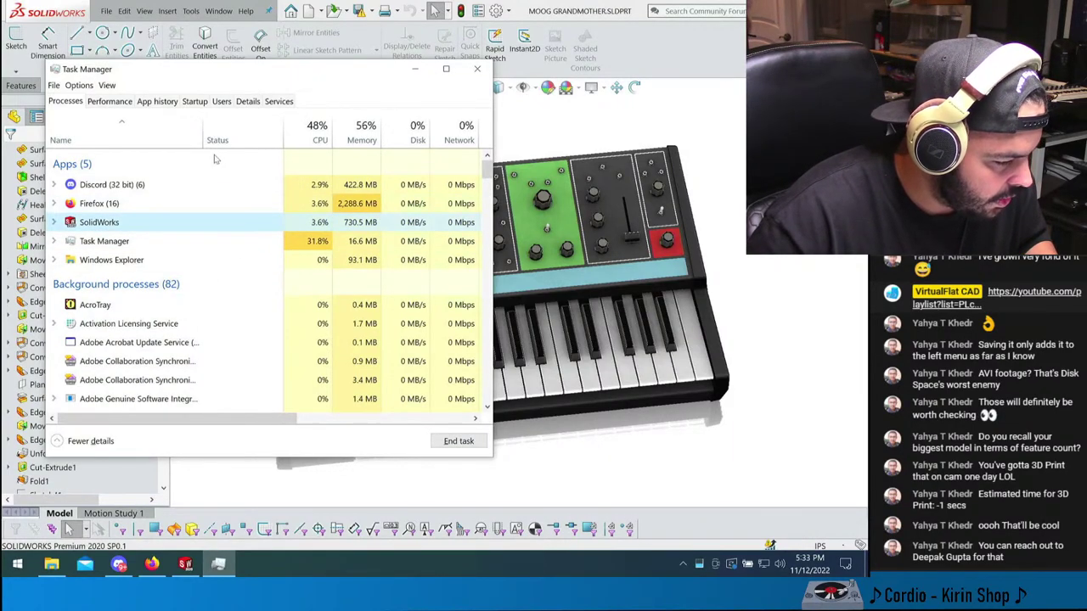
left_click(130, 106)
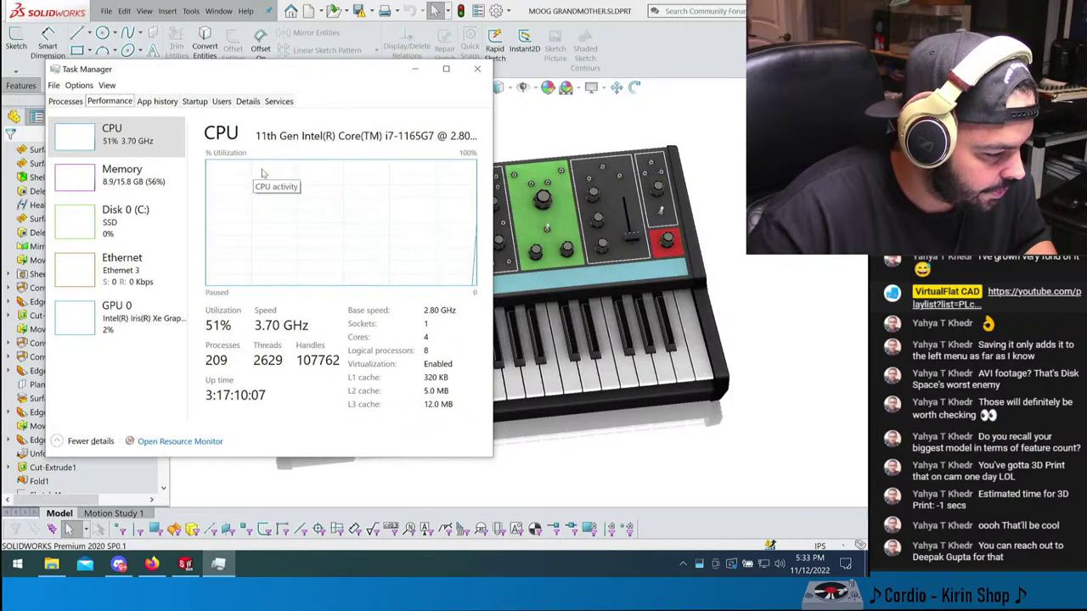
left_click(146, 191)
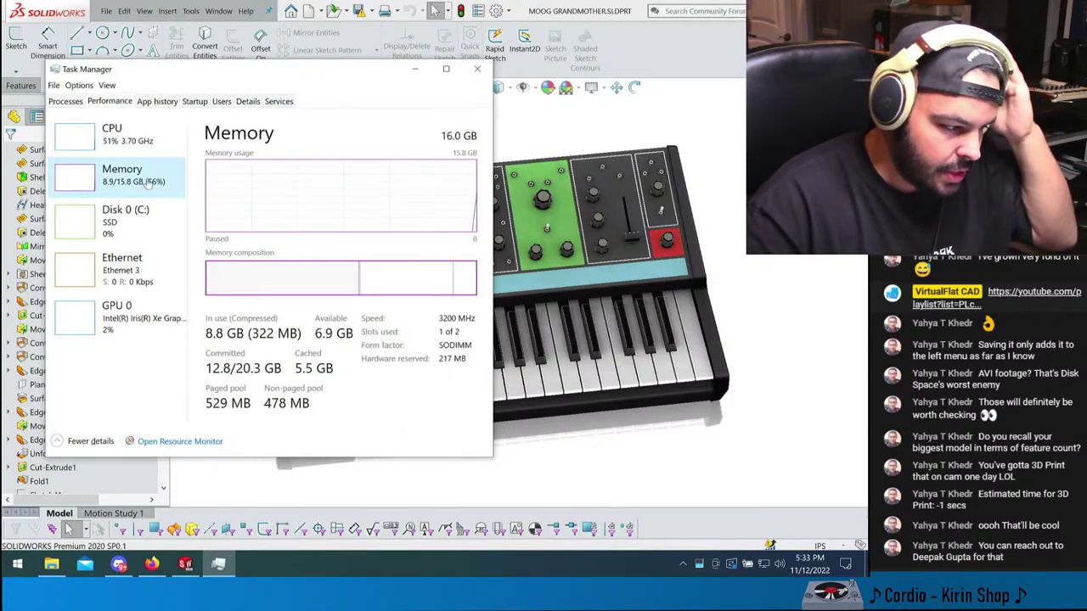
left_click(138, 154)
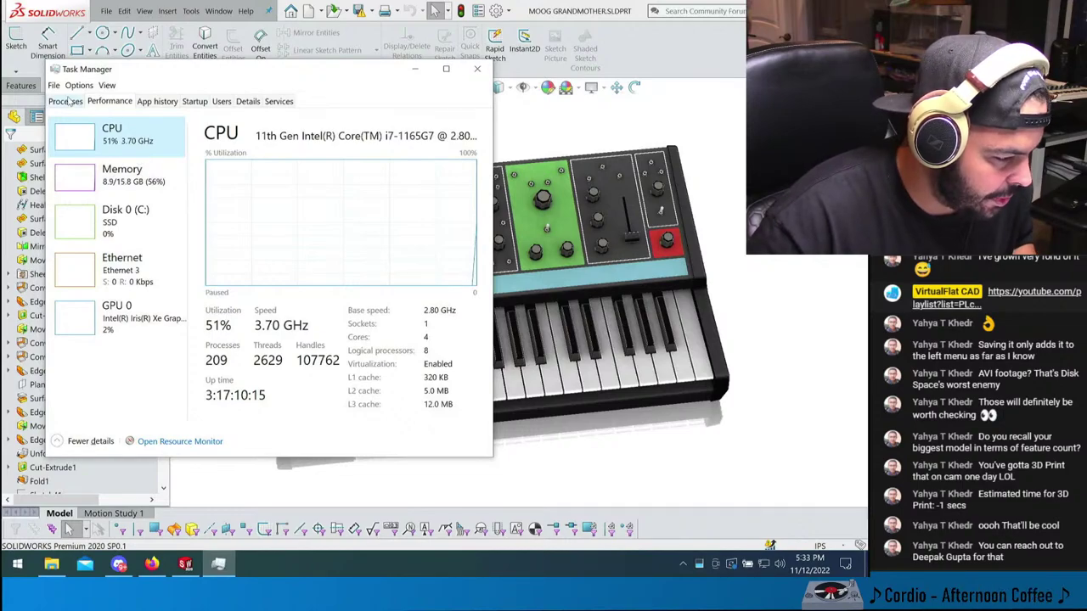
left_click(65, 101)
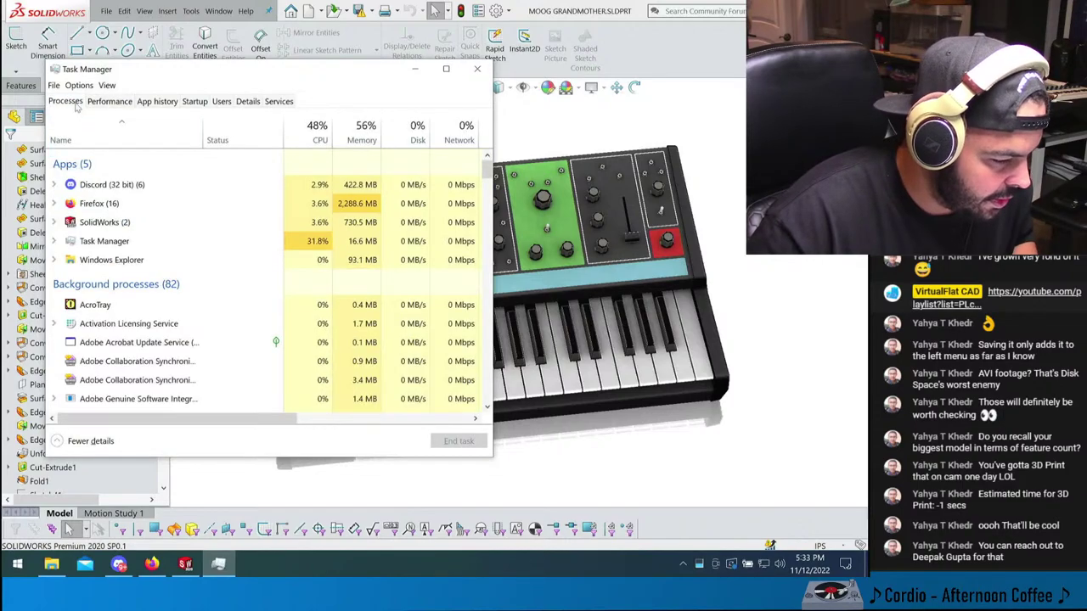
left_click(314, 242)
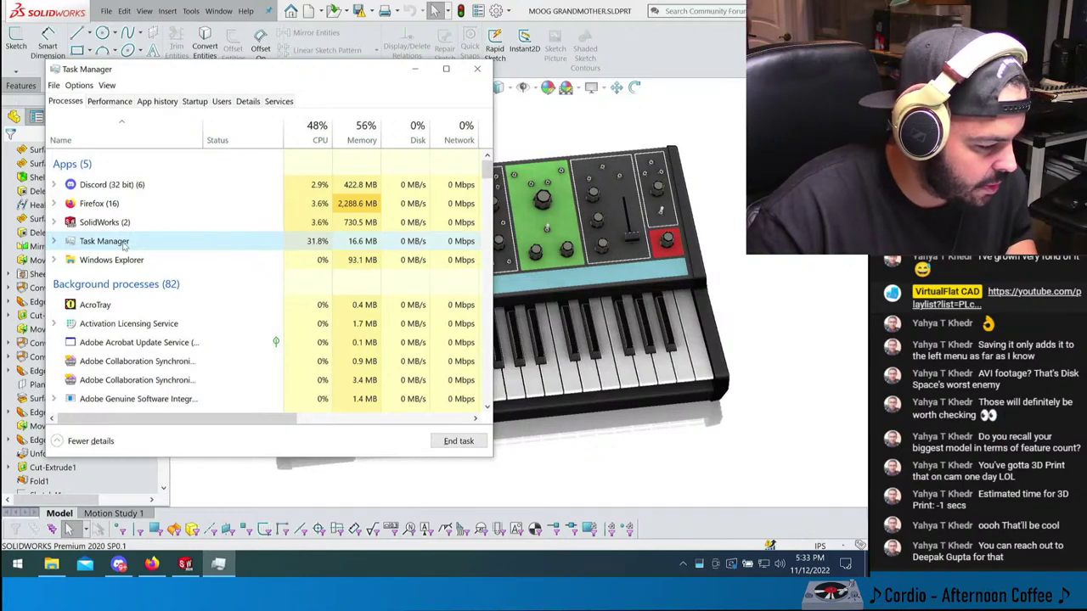
left_click(52, 242)
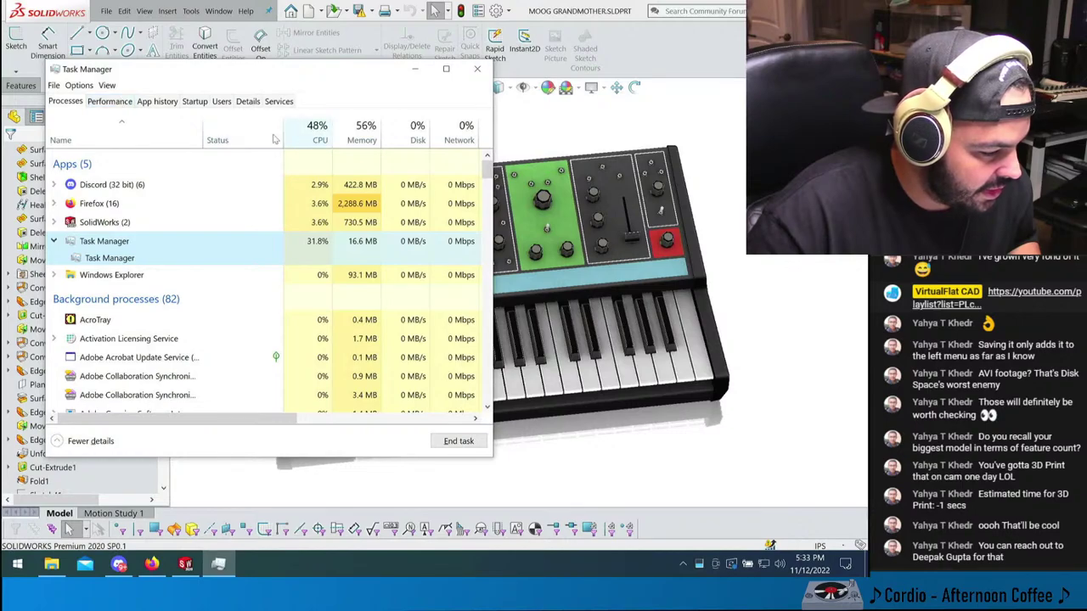
- Set the update speed to Normal, view Ethernet throughput, then return to the Drive folder
left_click(81, 87)
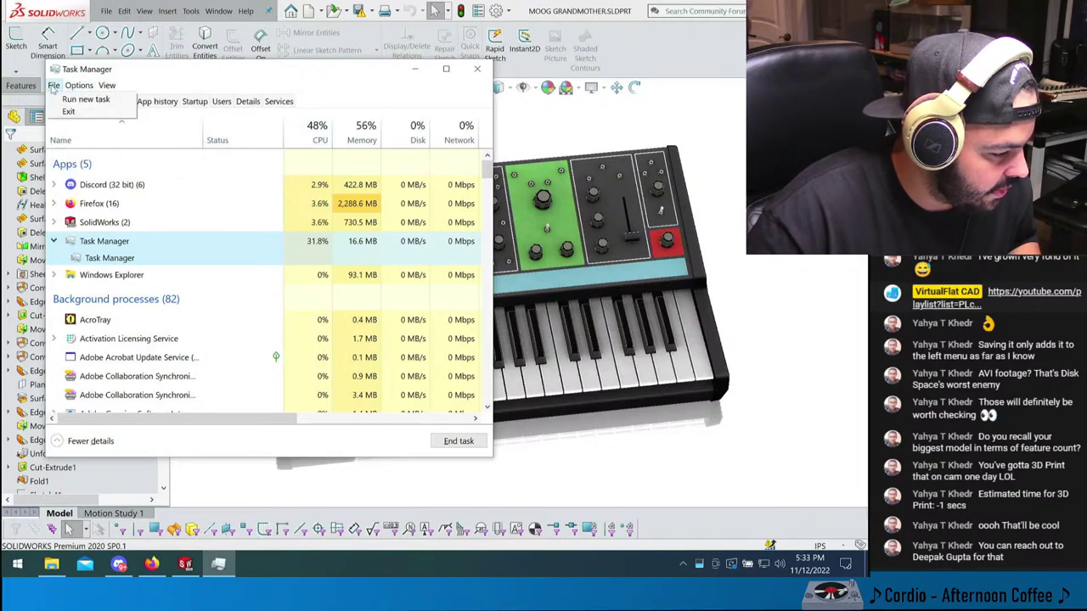
mouse_move(106, 87)
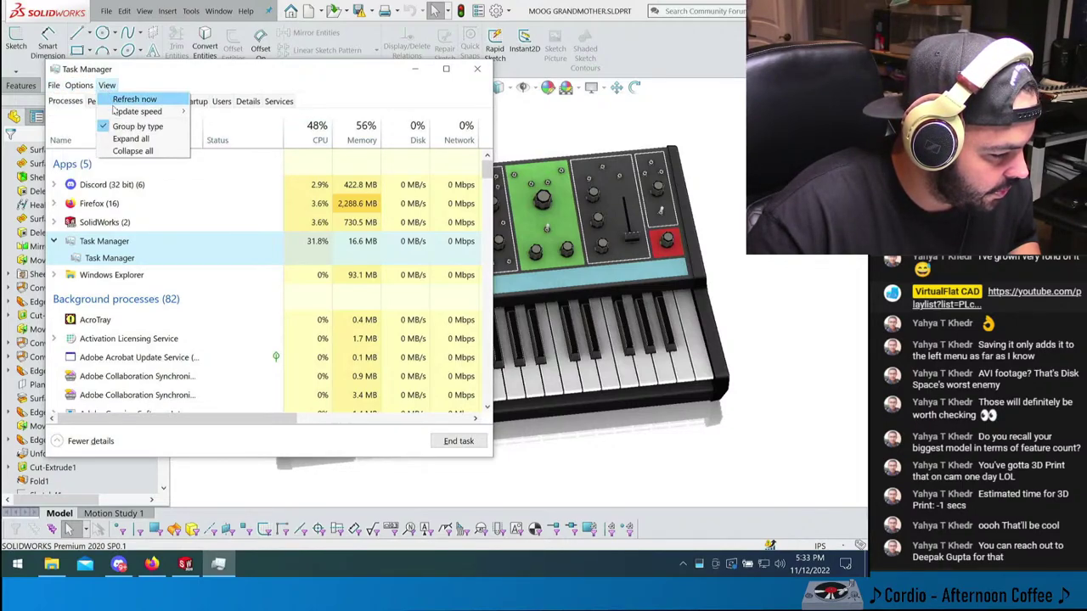
mouse_move(116, 112)
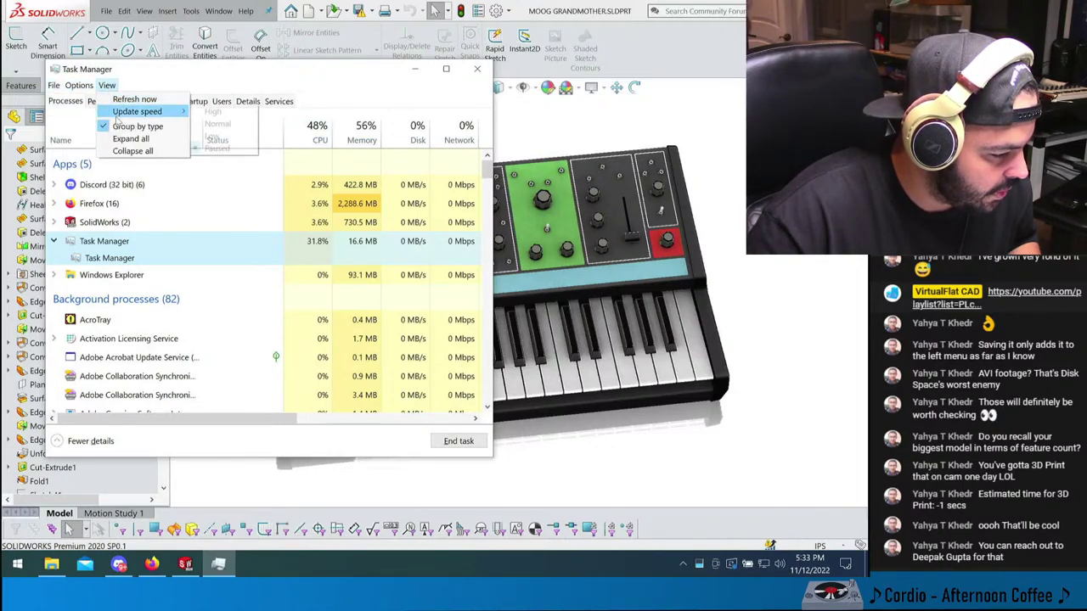
left_click(216, 124)
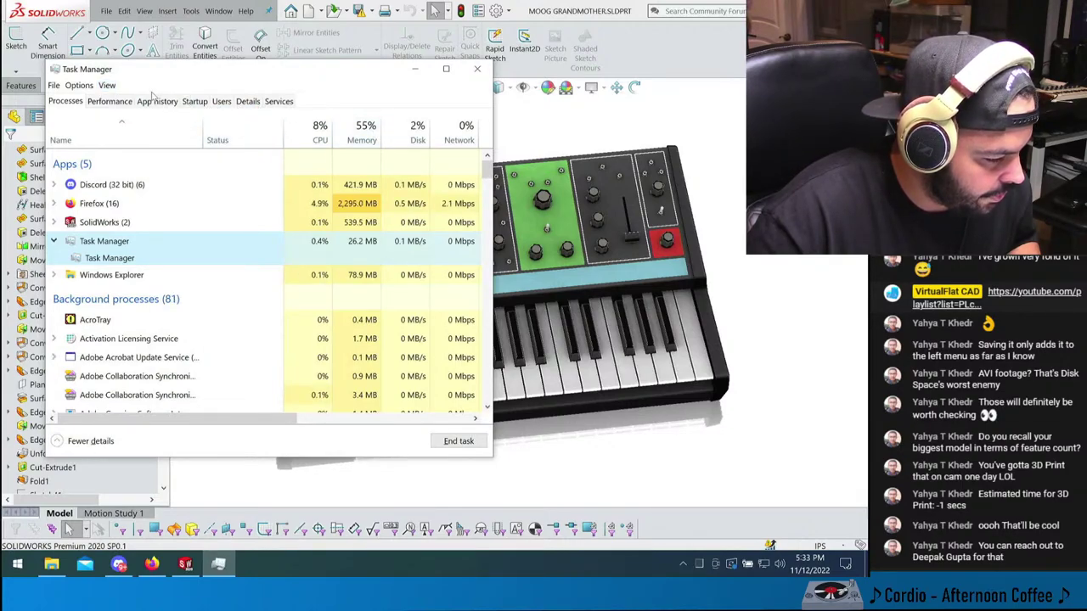
left_click(118, 101)
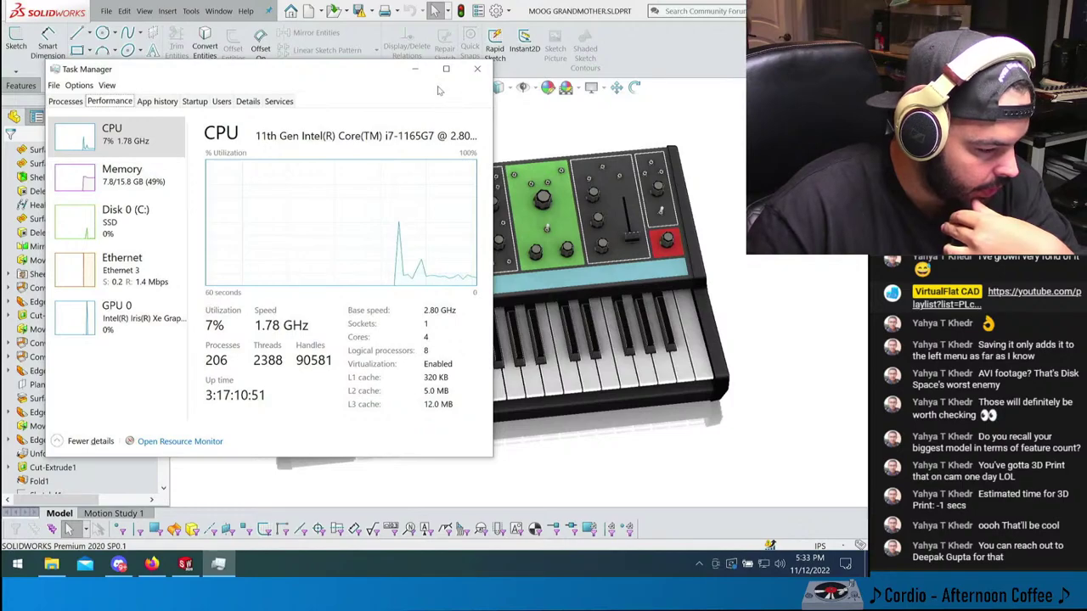
left_click(133, 270)
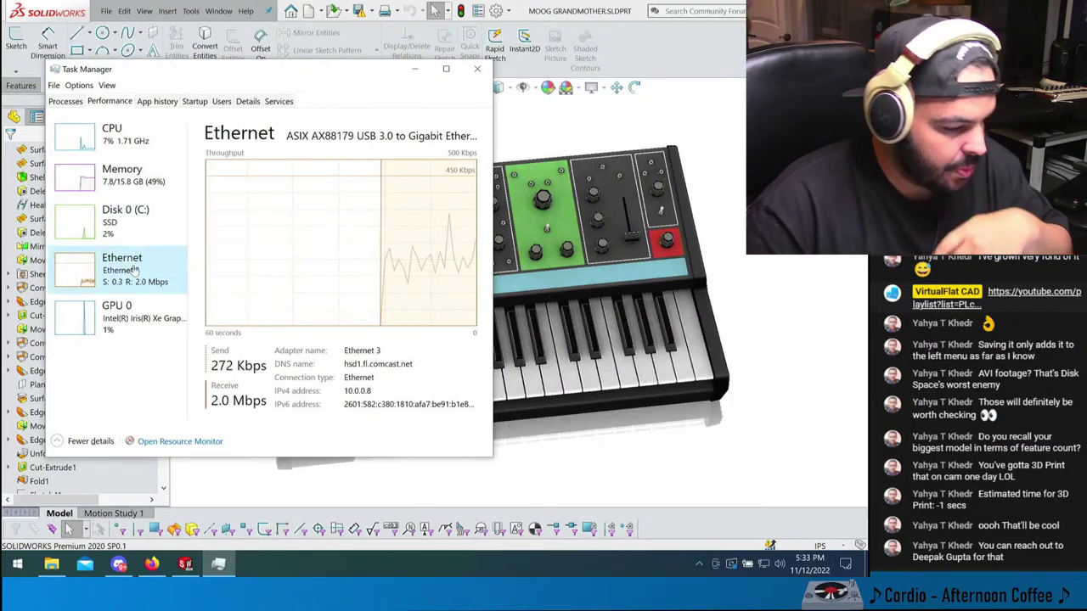
left_click(152, 564)
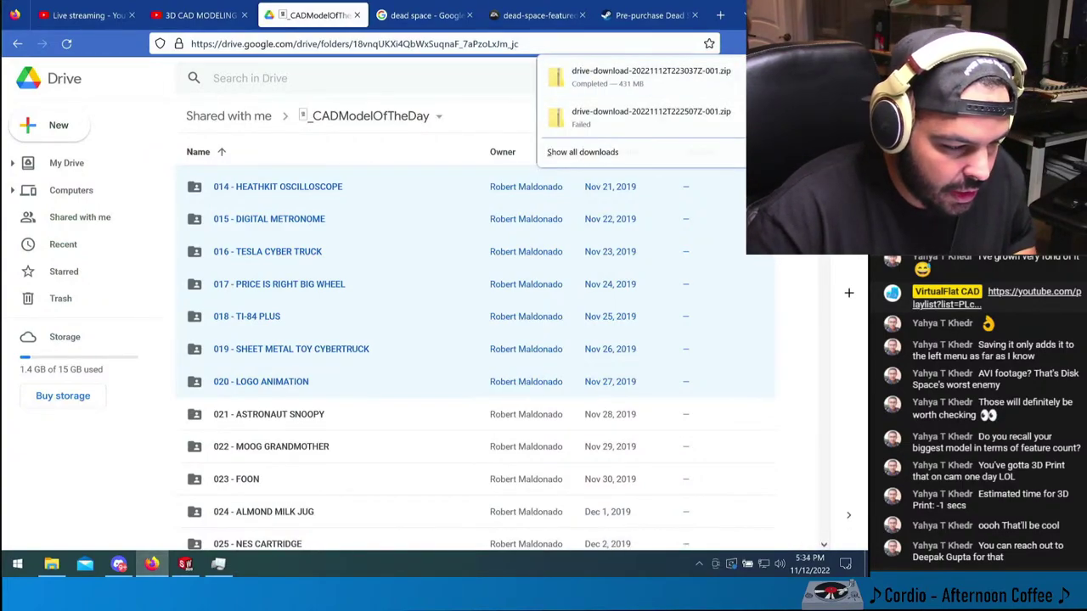
- Dismiss the downloads list and clear the earlier selection of folders 014–020
left_click(366, 437)
left_click(412, 404)
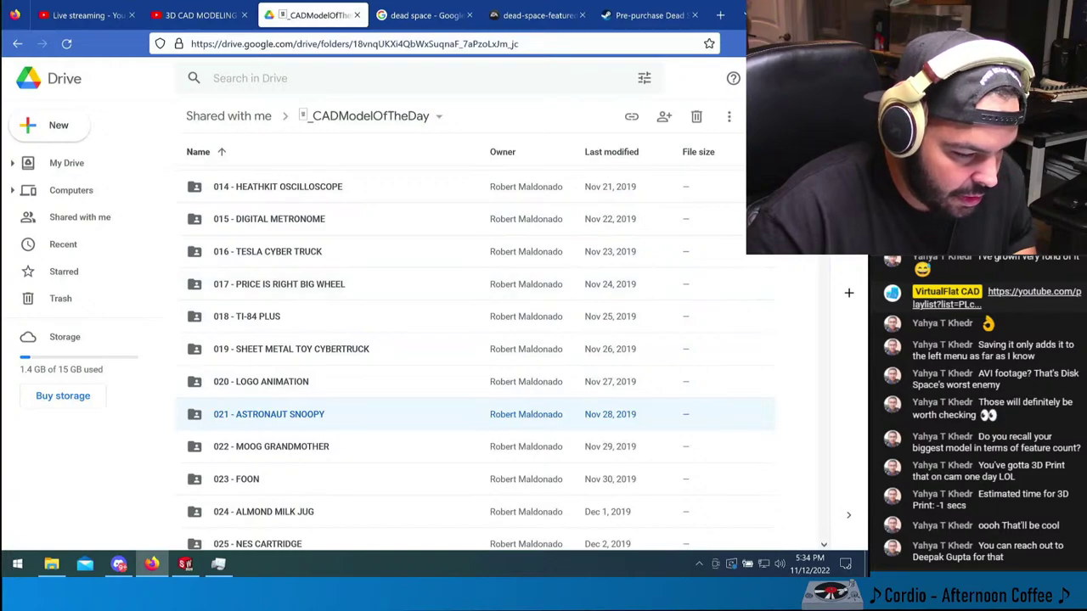
scroll(828, 308, "down", 10)
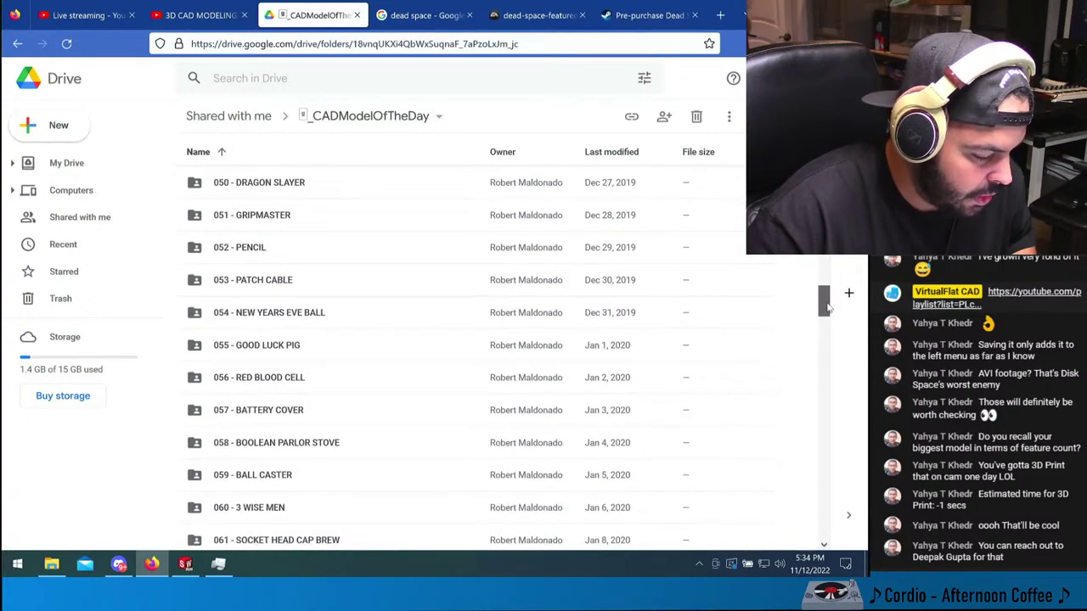
left_click_drag(828, 309, 836, 415)
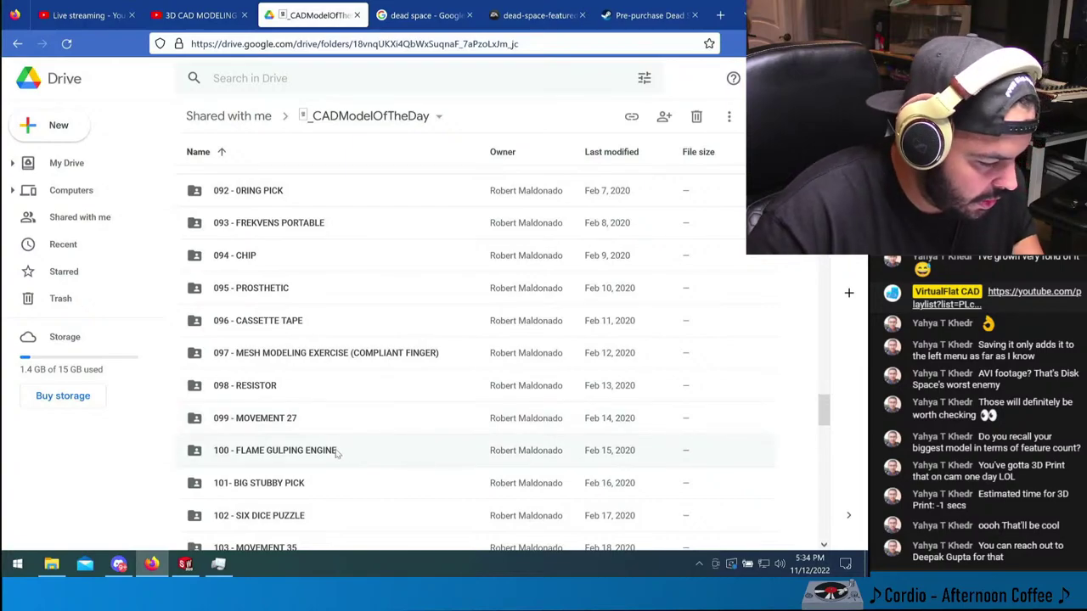
- Download folders 092 through 100 as a zip, then return to Task Manager
left_click(291, 424, "shift")
left_click(265, 451, "shift")
right_click(265, 451)
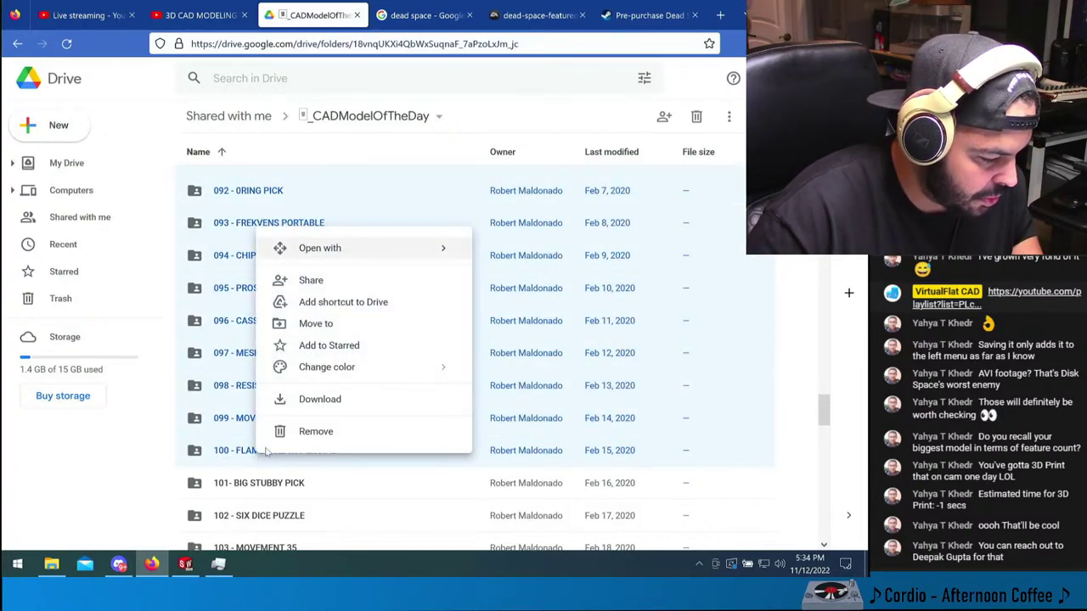
left_click(319, 399)
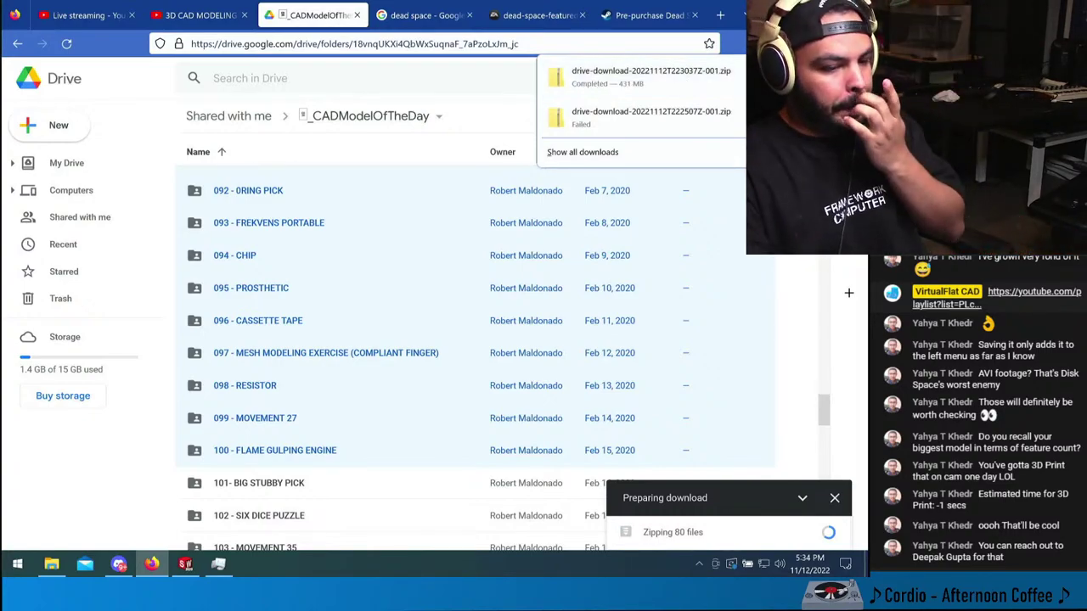
key("alt+Tab")
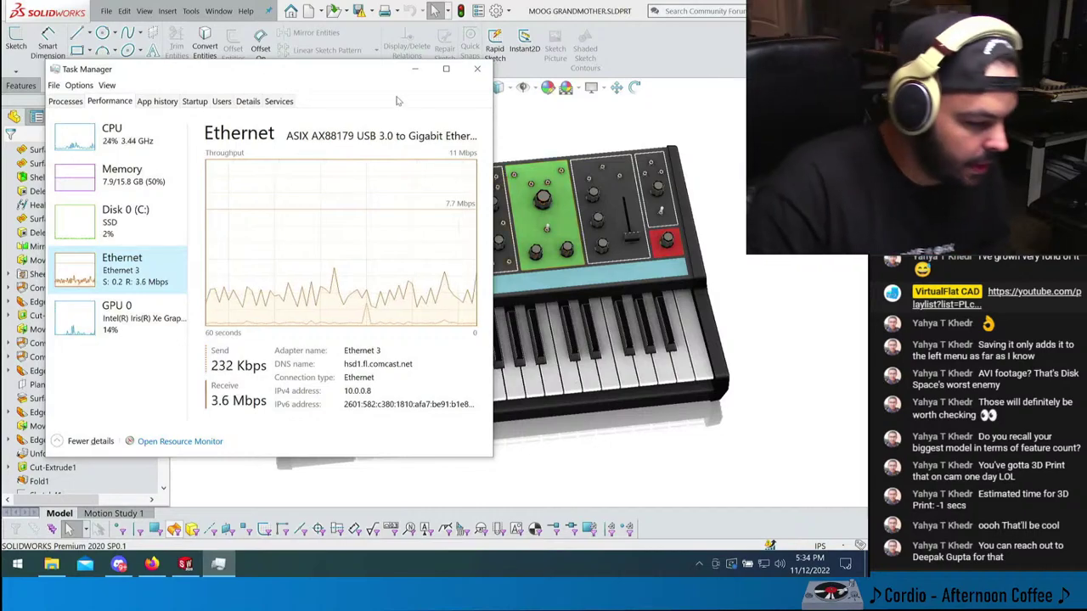
- Close Task Manager and fit the whole synth model in the view
left_click(477, 70)
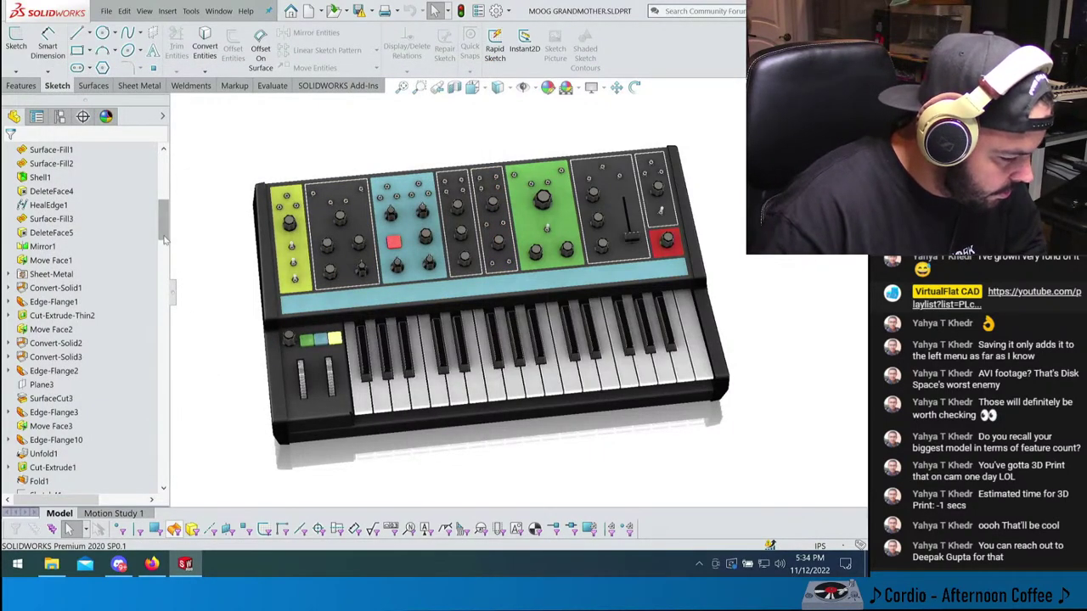
mouse_move(166, 240)
left_mouse_down()
mouse_move(160, 499)
mouse_move(166, 365)
mouse_move(211, 229)
mouse_move(206, 182)
left_mouse_up()
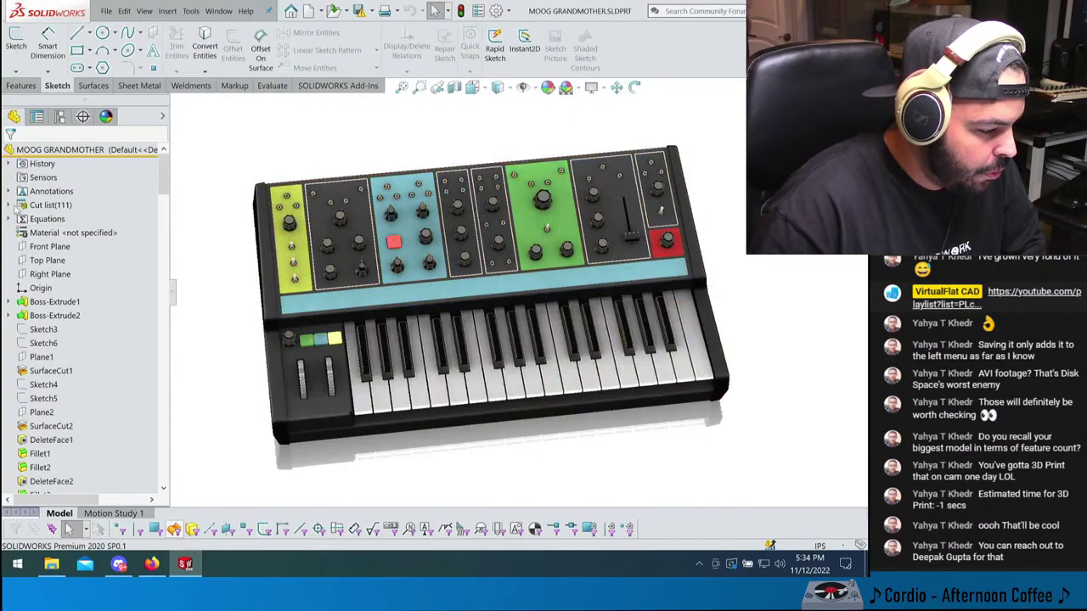
scroll(354, 211, "down", 3)
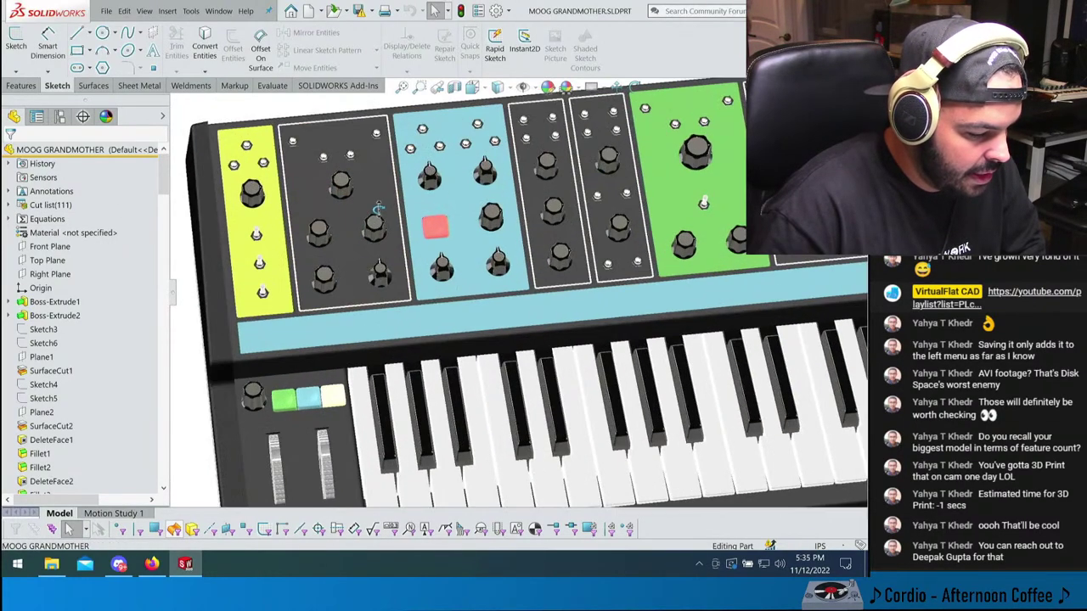
scroll(380, 226, "up", 3)
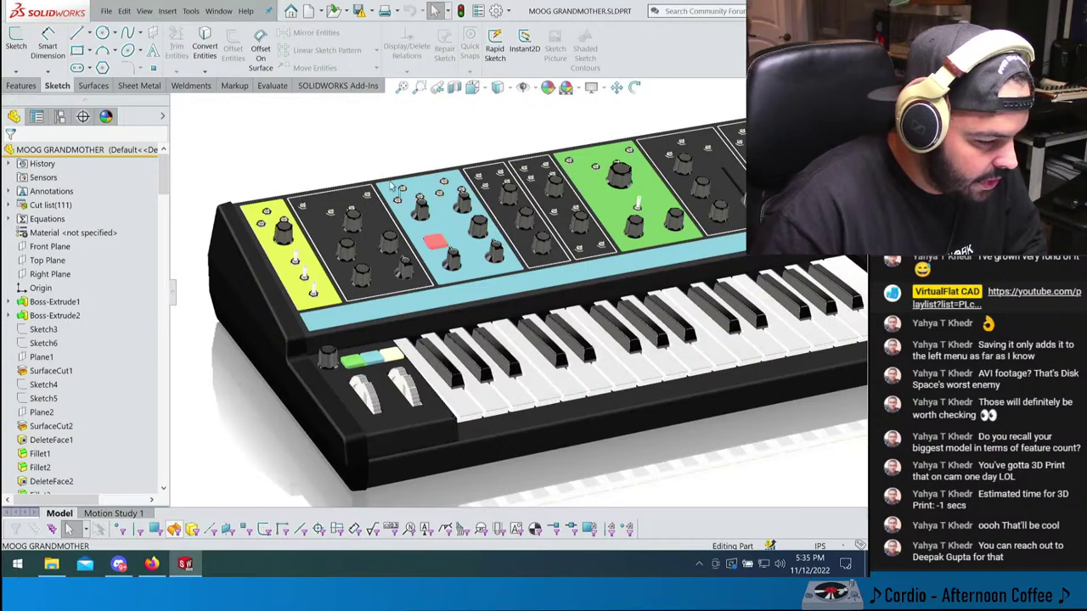
key("f")
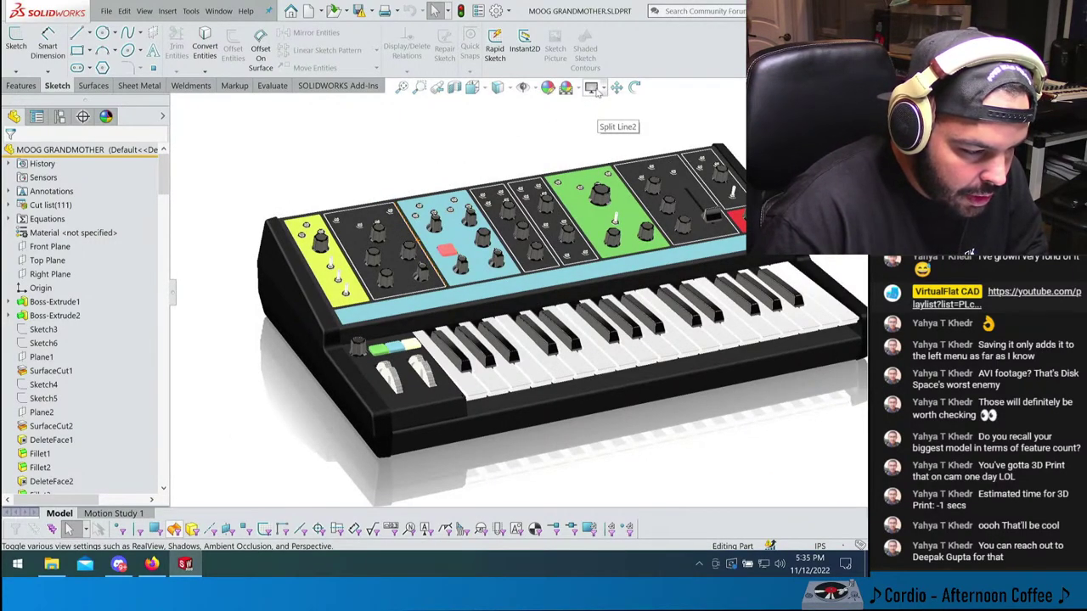
- Toggle ambient occlusion, turn off shadows in shaded mode, and open Document Properties
left_click(592, 88)
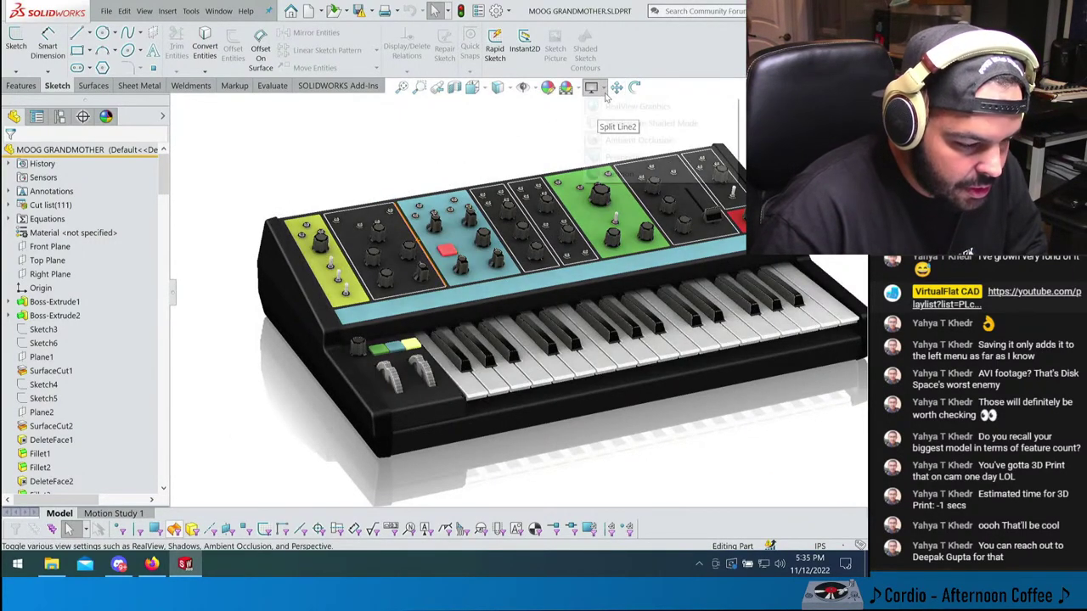
left_click(609, 141)
left_click(592, 88)
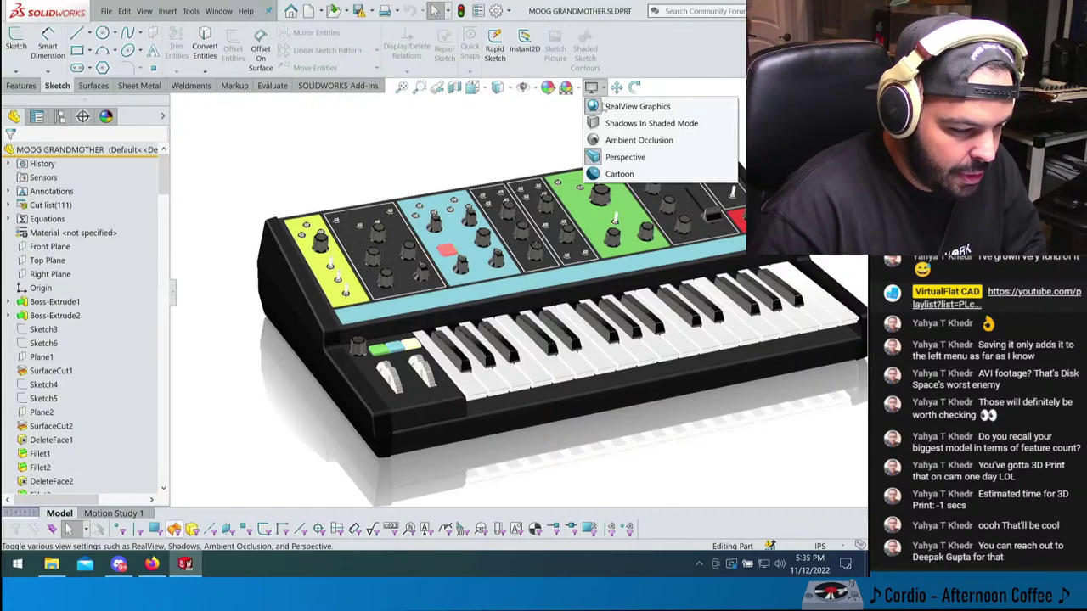
left_click(612, 121)
mouse_move(608, 110)
middle_mouse_down()
mouse_move(635, 89)
mouse_move(631, 238)
mouse_move(679, 255)
mouse_move(617, 273)
middle_mouse_up()
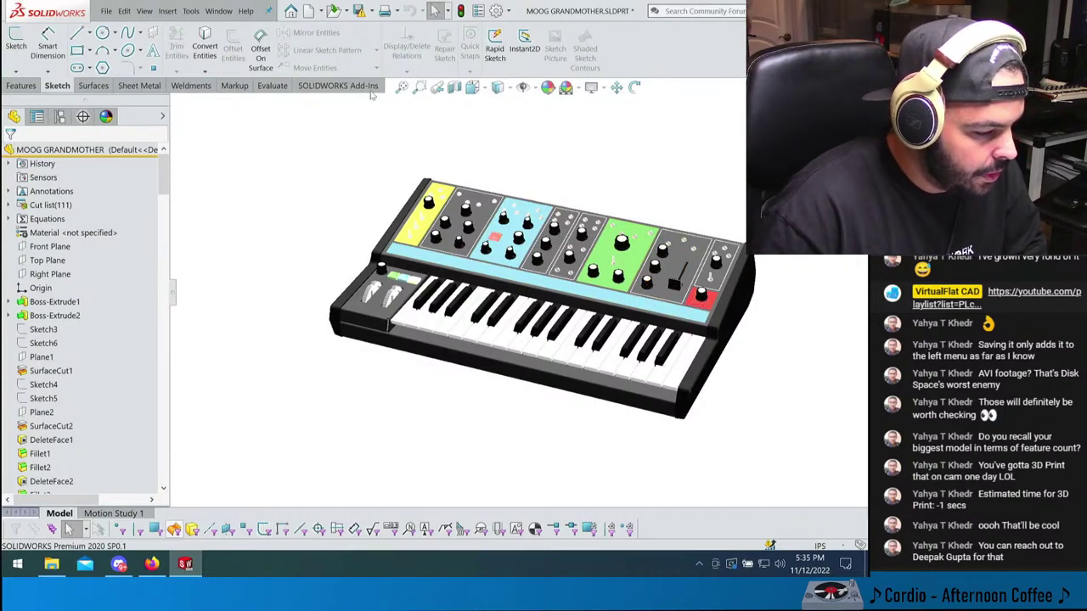
left_click(495, 10)
left_click(159, 92)
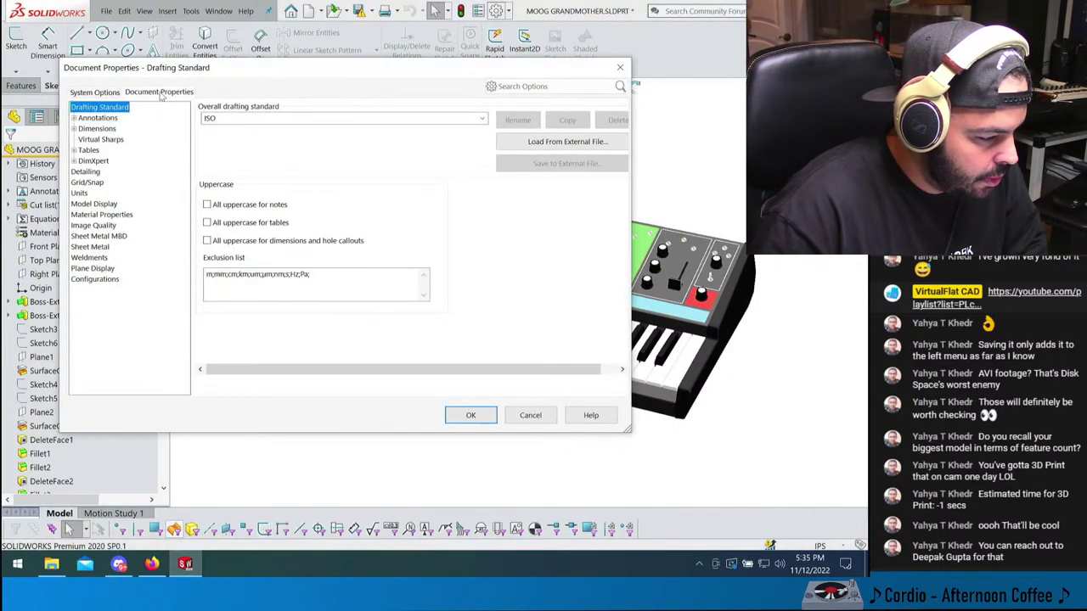
- Check the Image Quality resolution sliders in Document Properties, then accept with OK
left_click(95, 225)
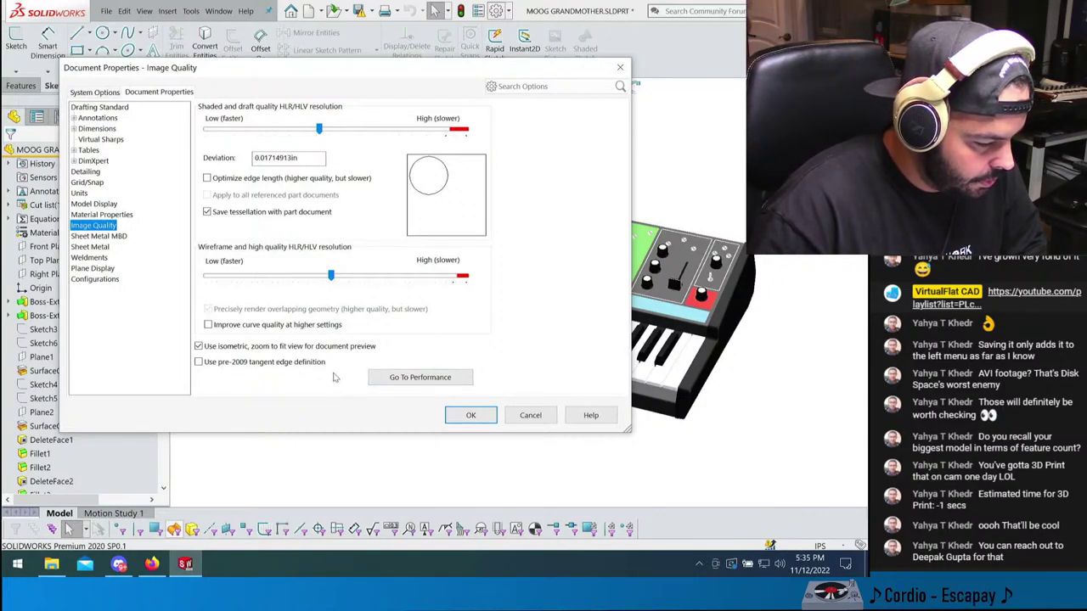
left_click(466, 415)
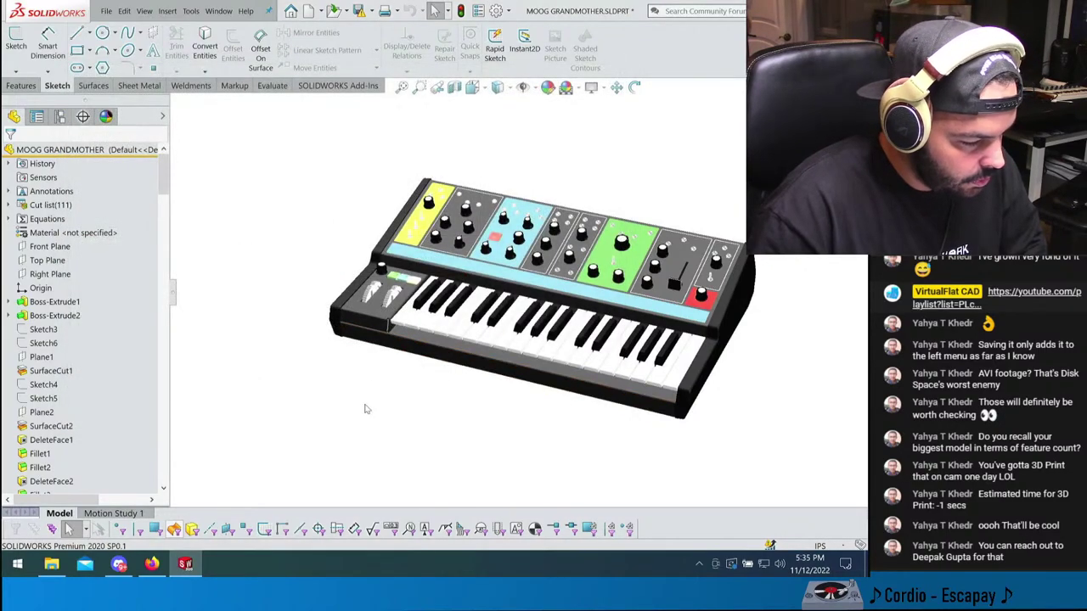
- Open Performance Evaluation to see 235 features rebuilding in 9.97 s
left_click(272, 86)
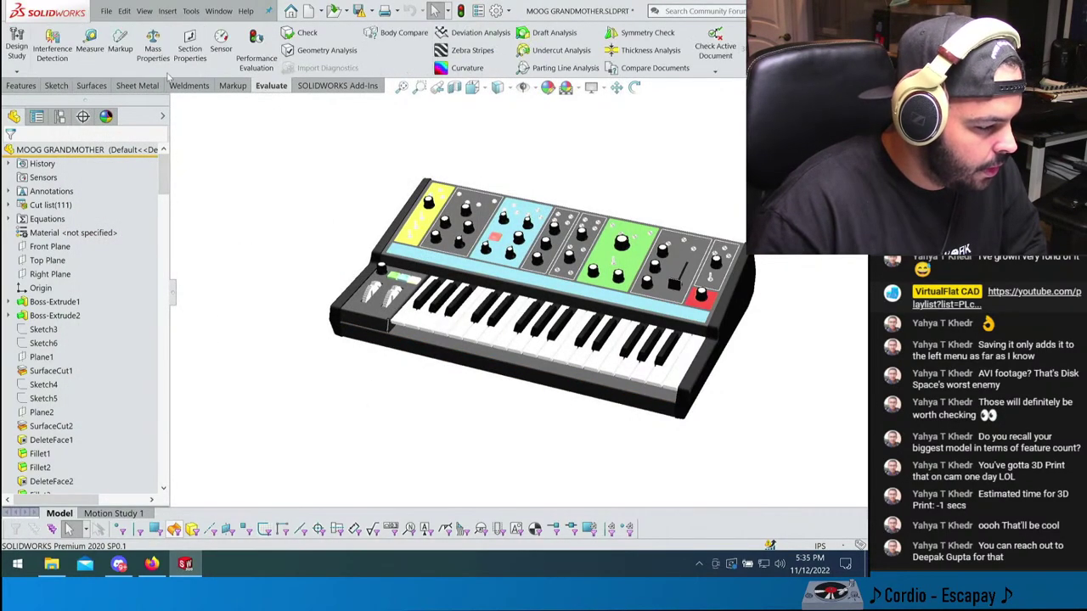
left_click(256, 48)
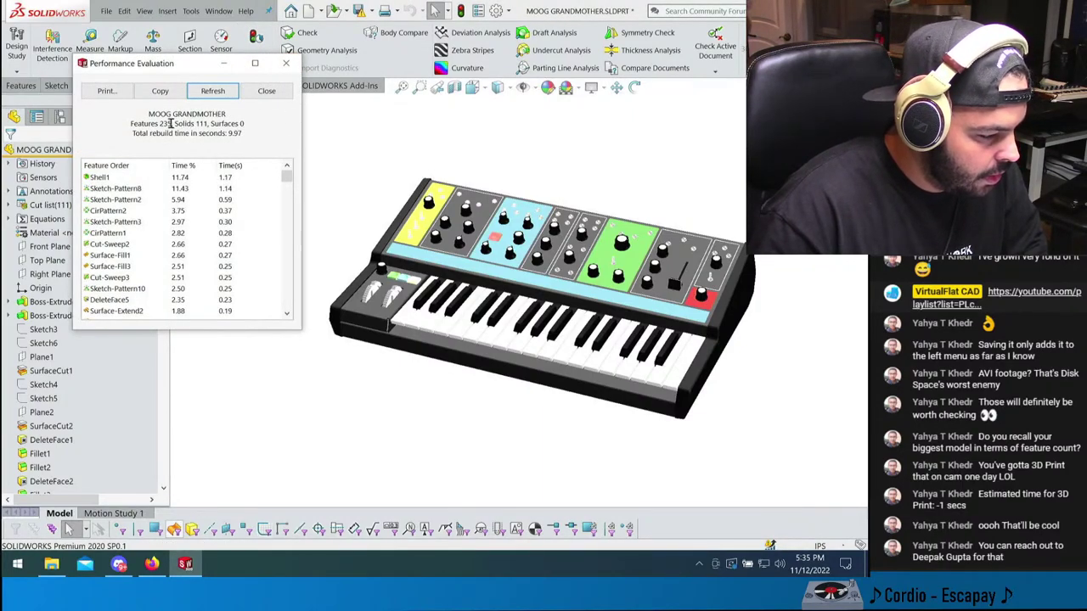
left_click(211, 125)
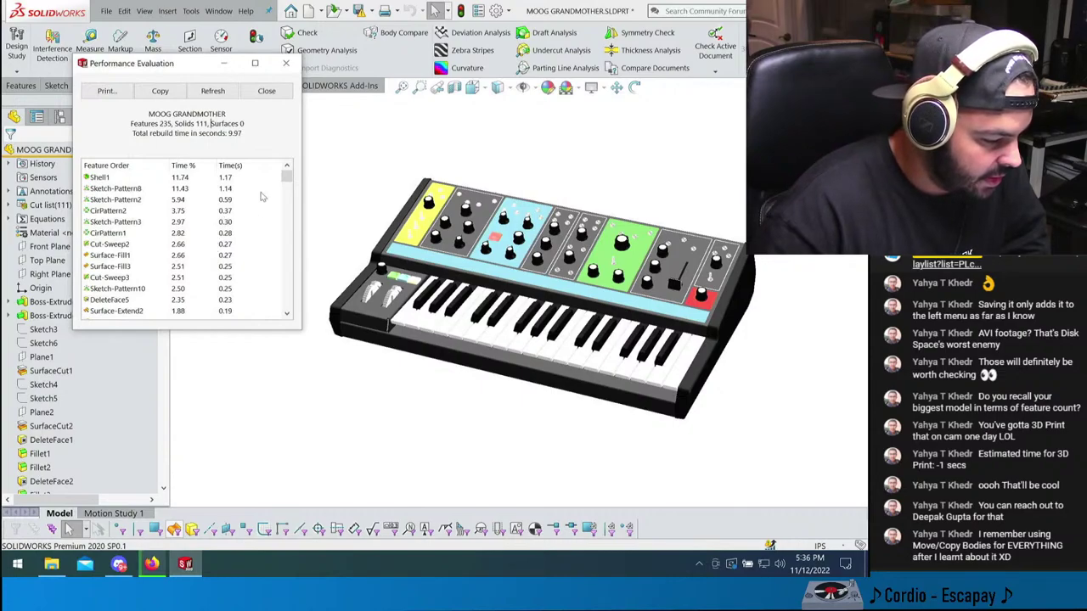
mouse_move(288, 178)
left_mouse_down()
mouse_move(289, 208)
mouse_move(286, 174)
left_mouse_up()
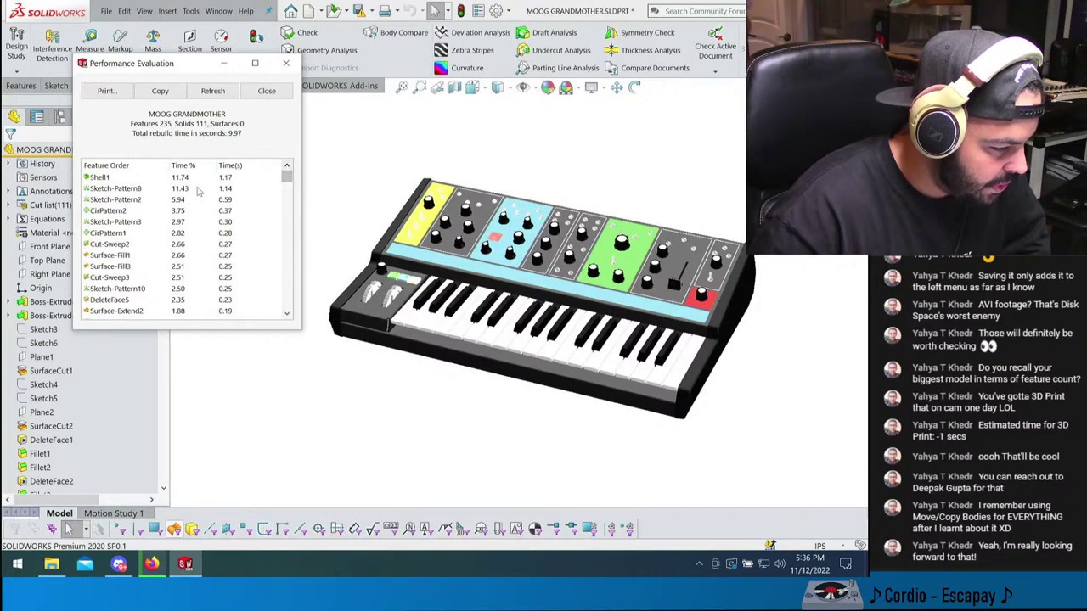
- Locate Sketch-Pattern8 and slowest feature Shell1 in the tree, close the report, and preview a section view
left_click(129, 189)
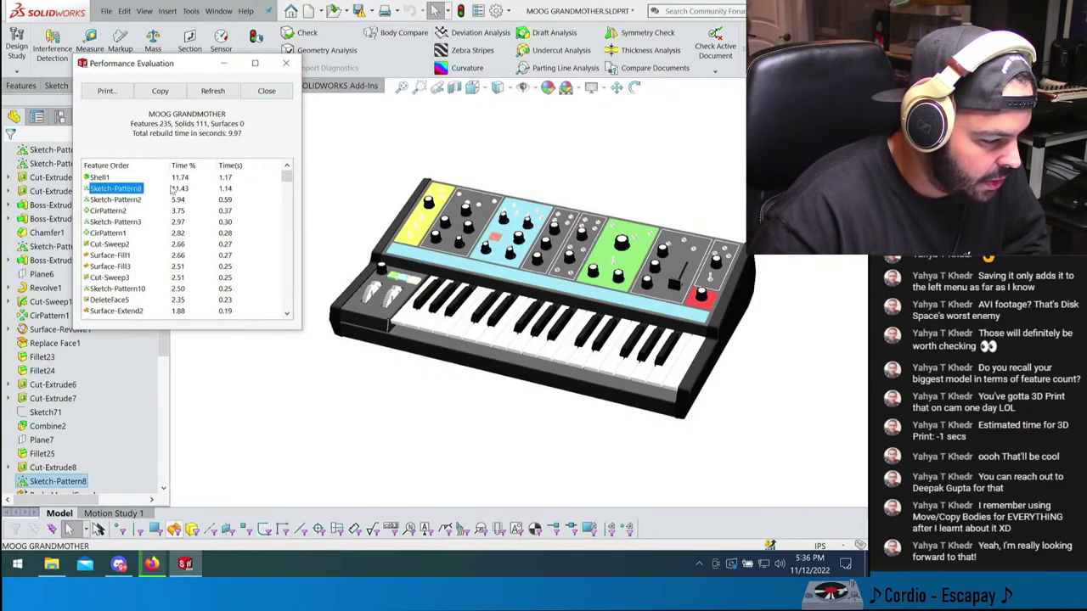
left_click(100, 177)
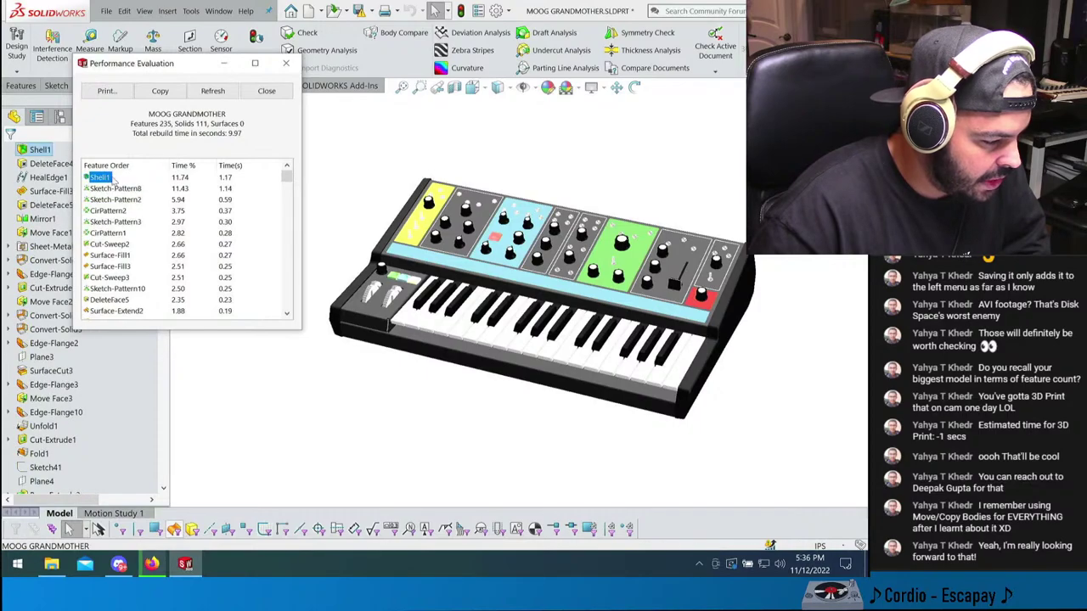
left_click(286, 63)
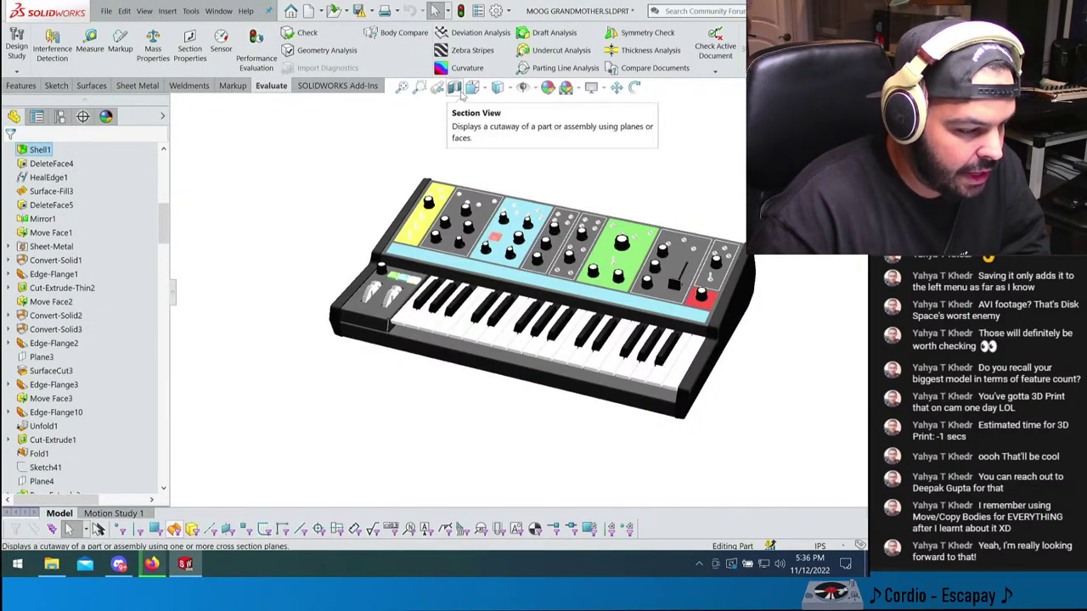
scroll(627, 227, "down", 2)
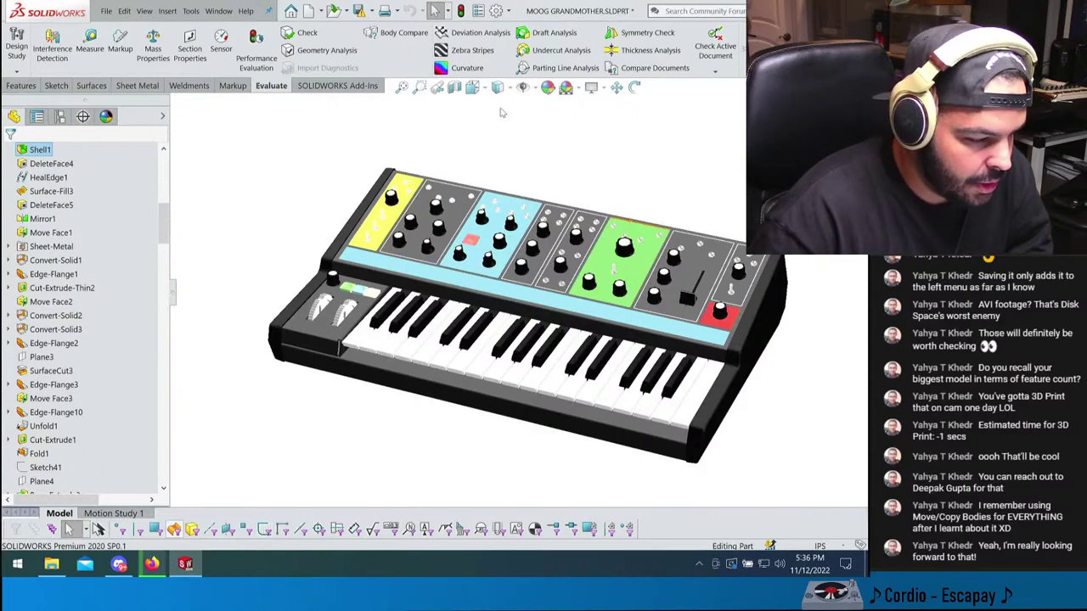
left_click(454, 88)
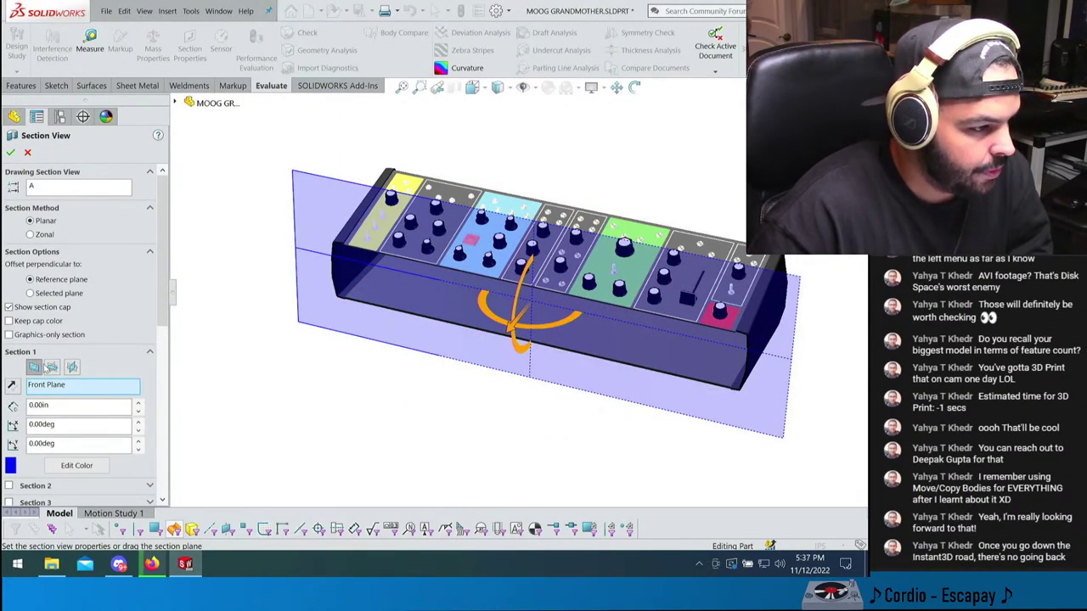
- Switch the section cut from Top to Right Plane and drag its offset to about 6.24 in
left_click(52, 367)
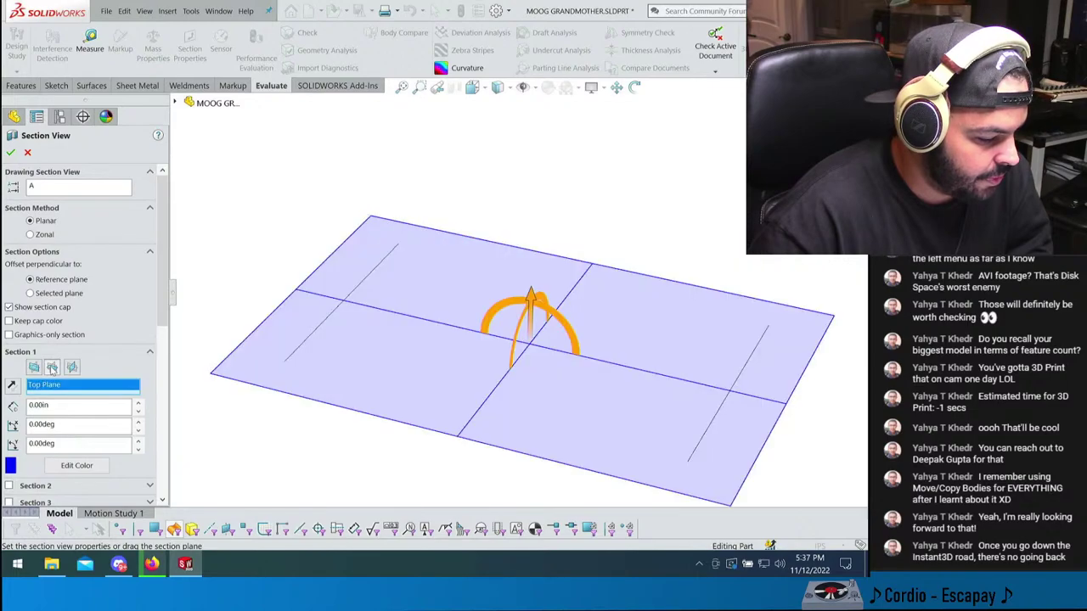
left_click(72, 366)
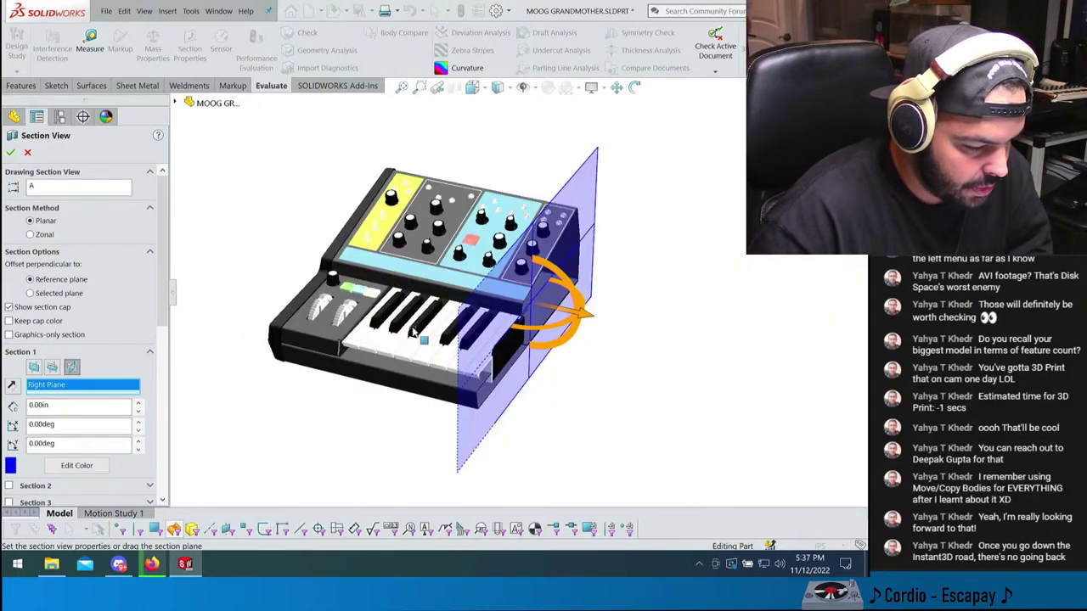
middle_click_drag(411, 331, 544, 315)
left_click_drag(565, 325, 671, 335)
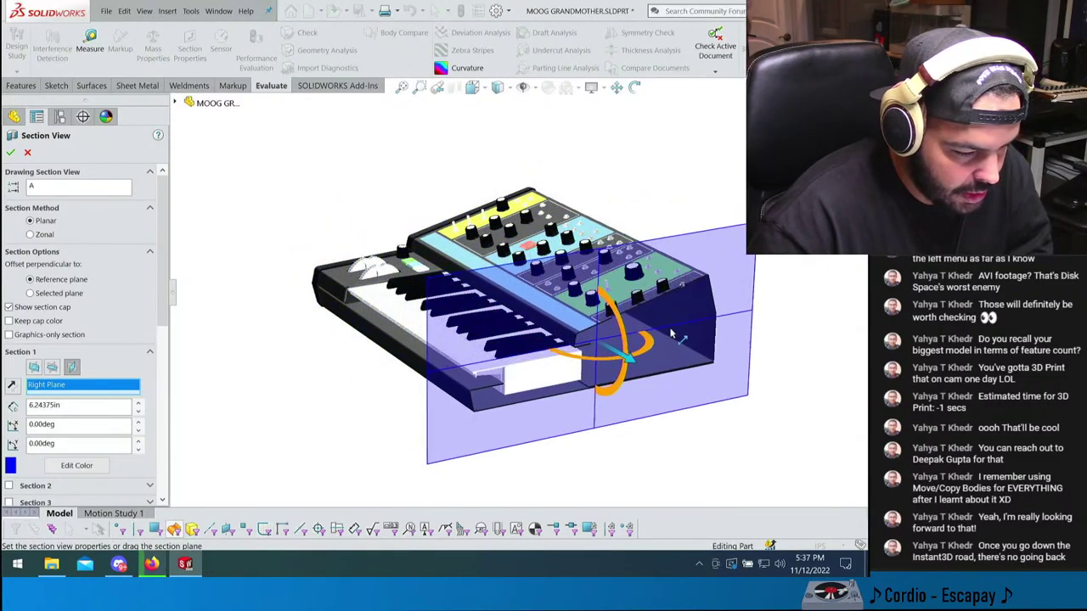
key("Escape")
- Orbit and zoom around the section cut to inspect the synth's interior and keyboard's left end
scroll(558, 376, "down", 3)
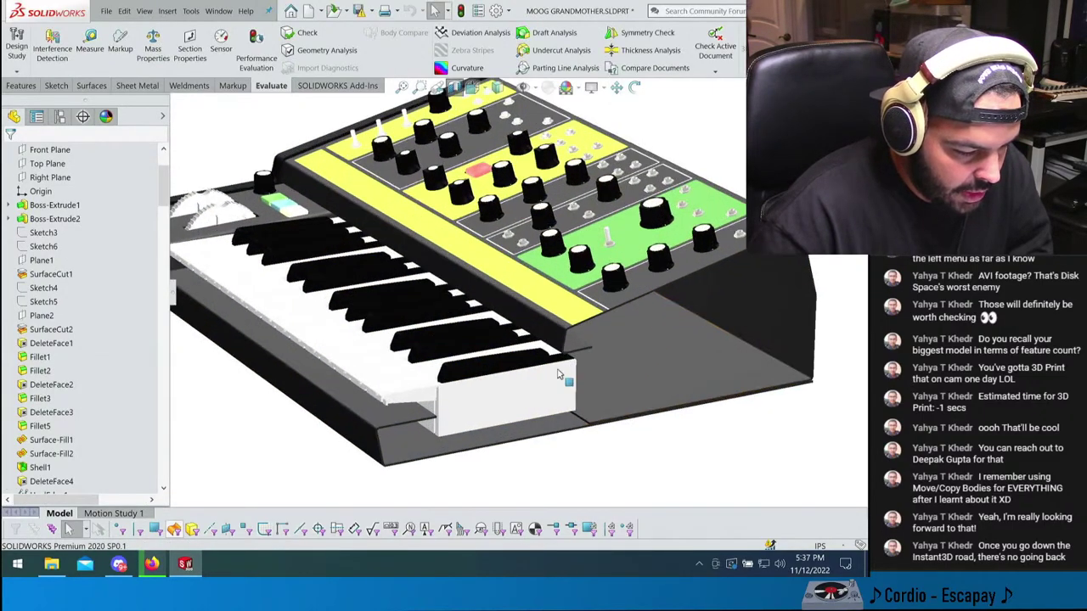
middle_click_drag(558, 376, 586, 374)
scroll(671, 395, "down", 3)
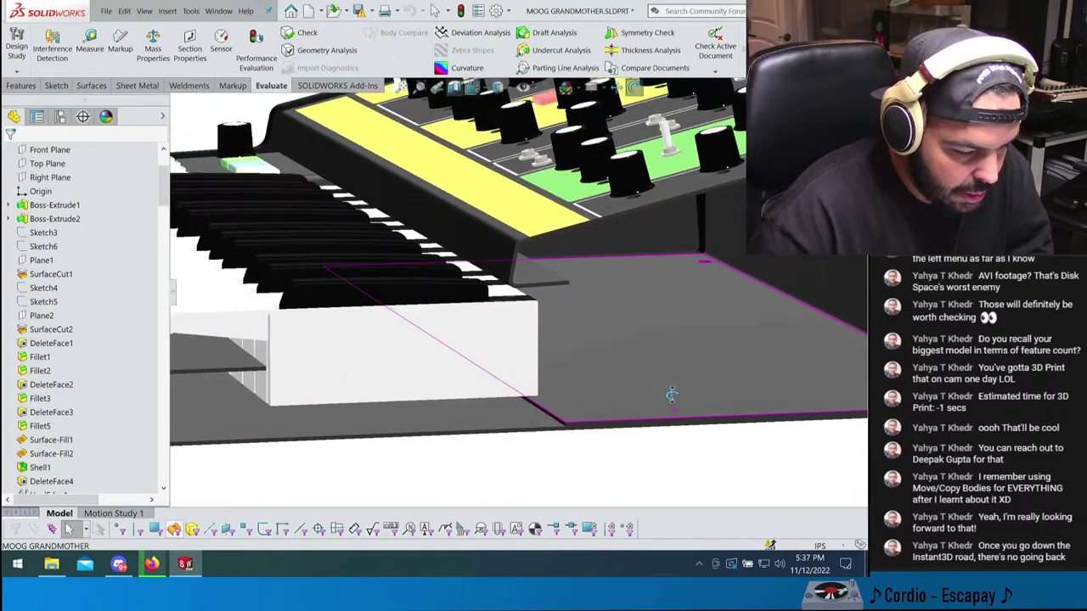
middle_click_drag(671, 395, 594, 374)
scroll(662, 386, "up", 3)
scroll(491, 355, "down", 3)
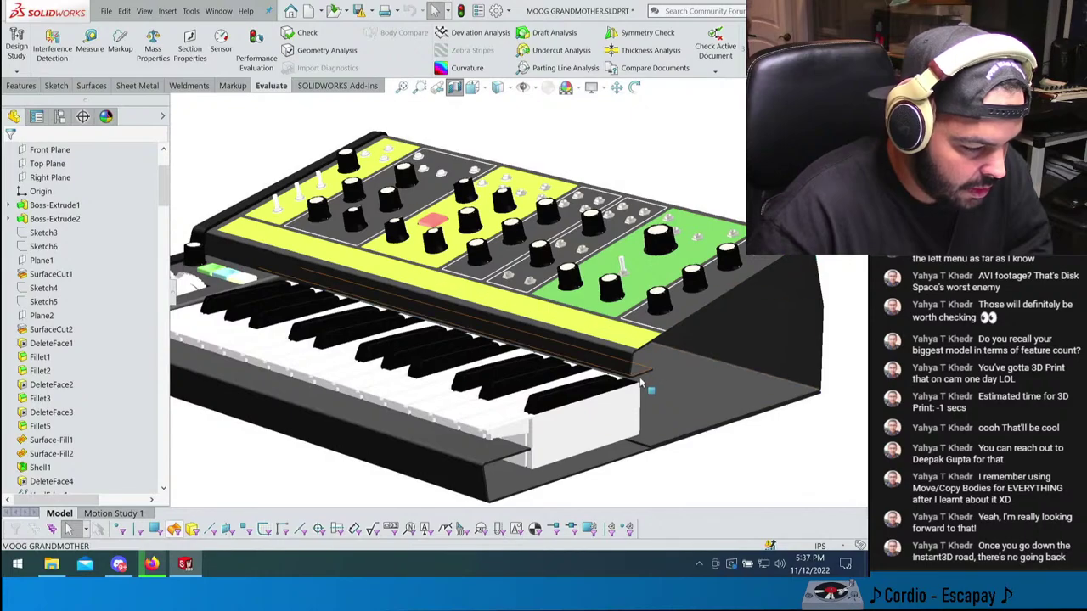
middle_click_drag(643, 373, 544, 399)
scroll(524, 267, "up", 3)
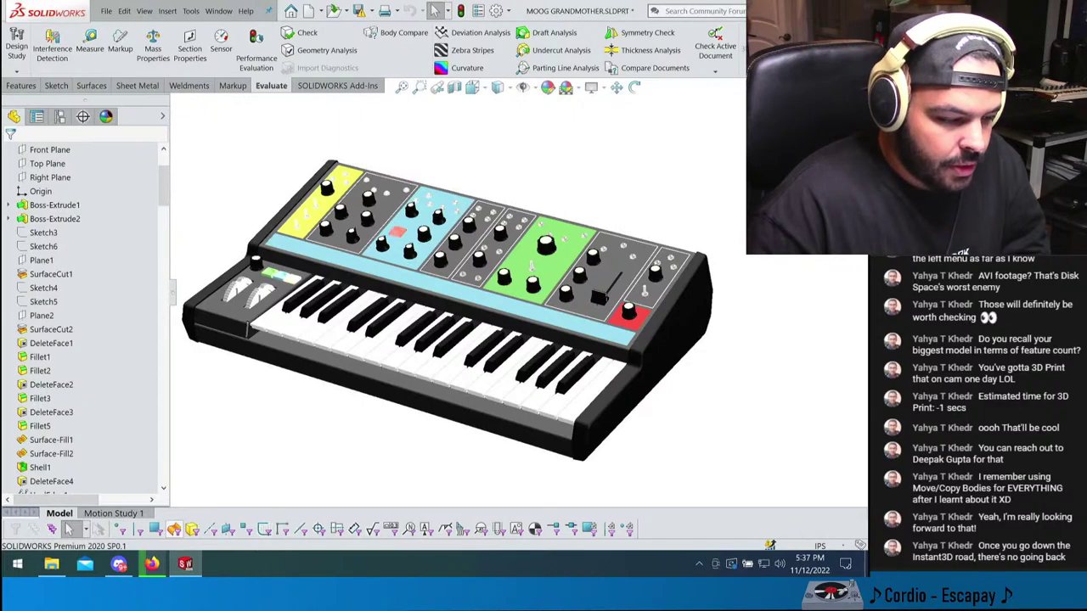
- Fit the whole synth in view and tilt it between edge-on front and three-quarter top views
middle_click_drag(694, 220, 421, 293)
key("Escape")
key("f")
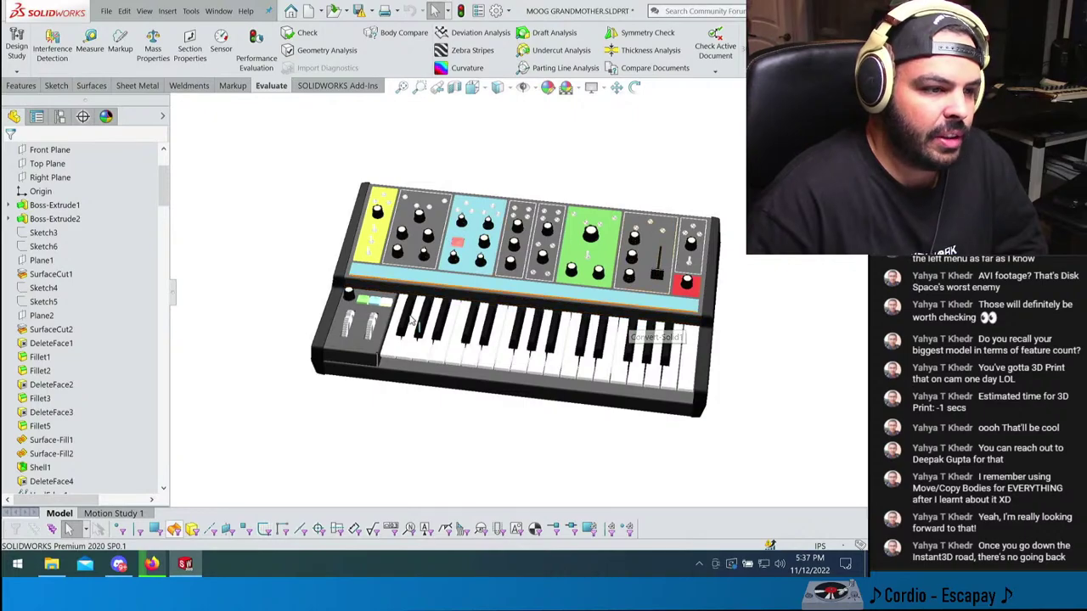
middle_click_drag(564, 259, 552, 159)
middle_click_drag(556, 226, 560, 337)
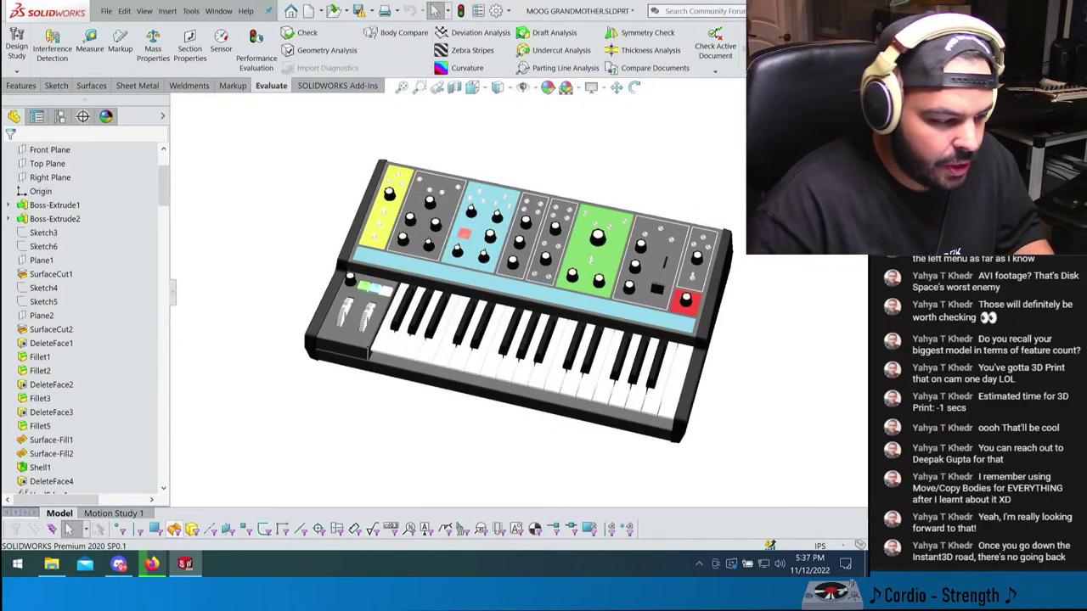
scroll(51, 315, "up", 3)
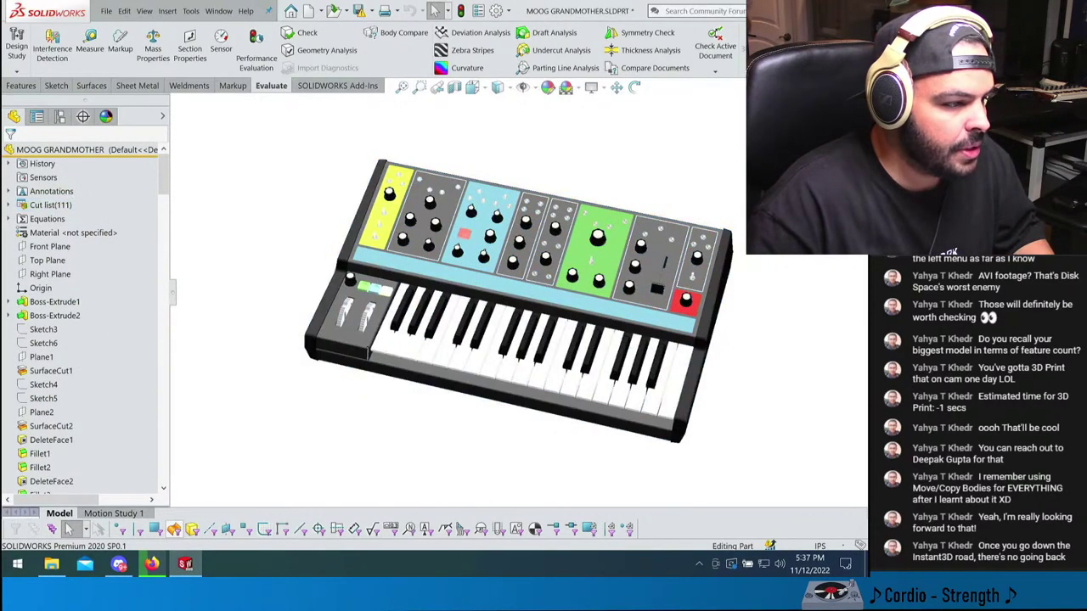
- Close the part with Don't Save, cancel a File > Open dialog, and switch to File Explorer
key("ctrl+w")
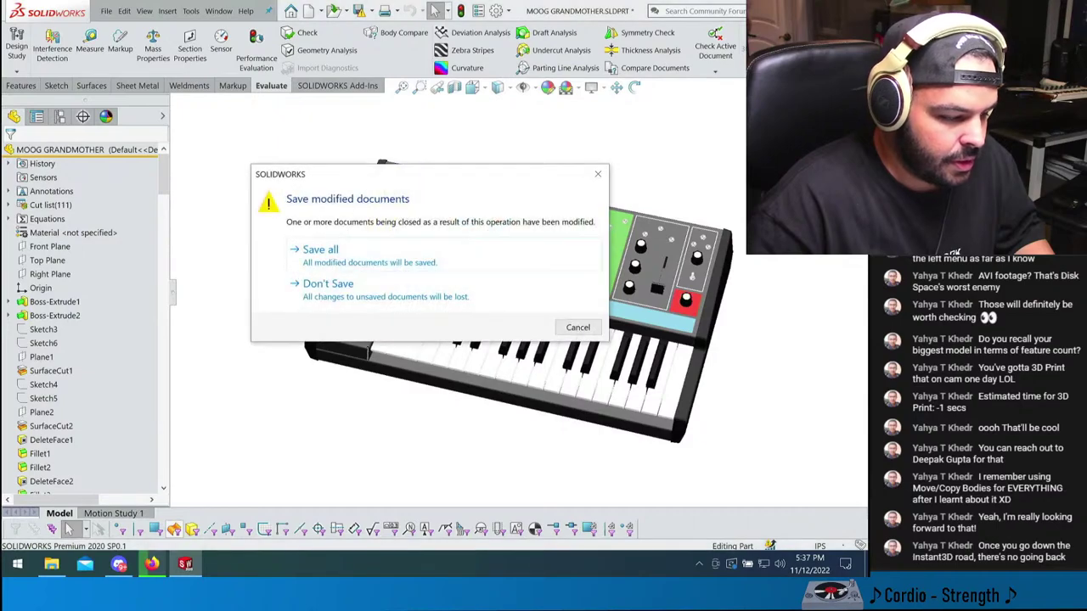
left_click(333, 286)
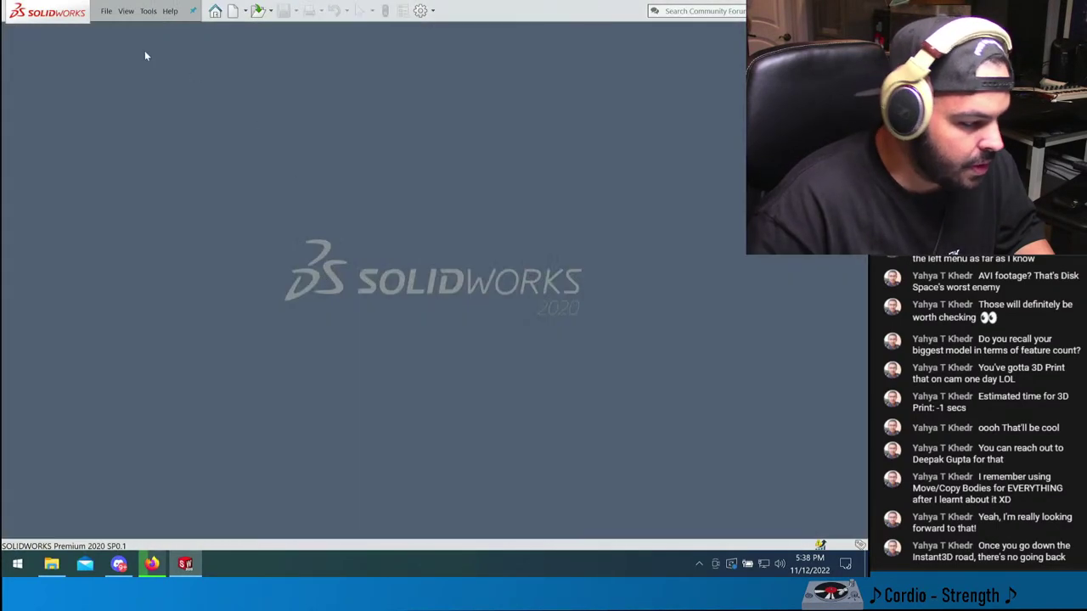
left_click(107, 12)
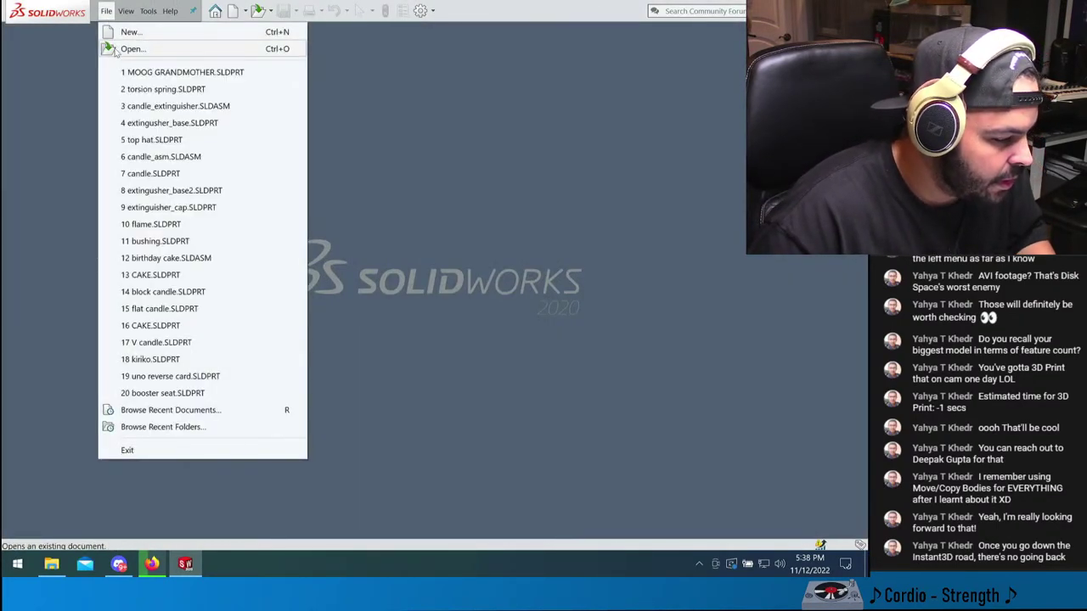
left_click(127, 49)
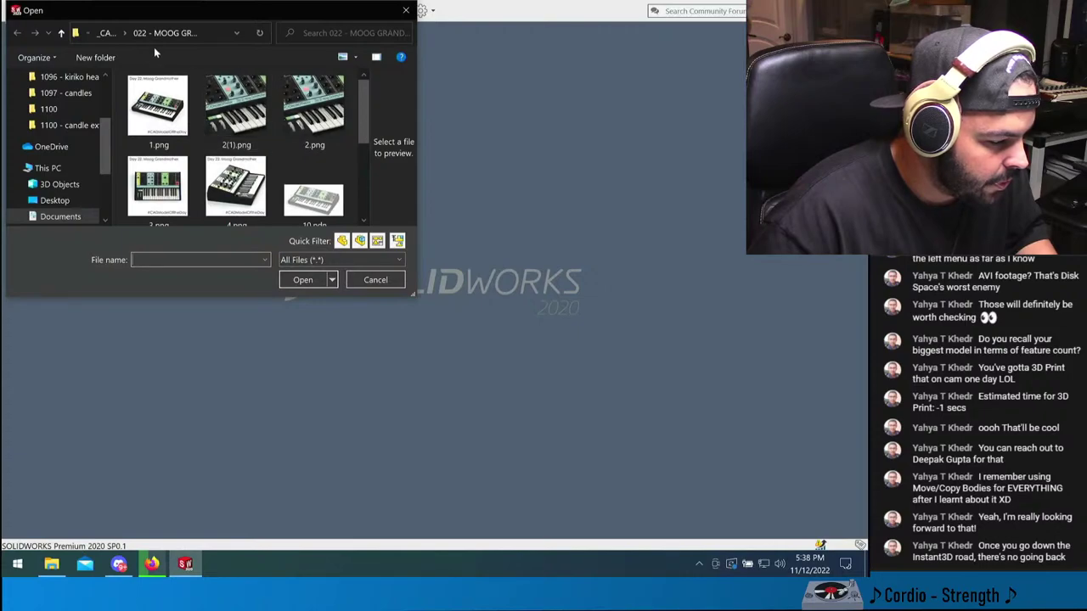
left_click(106, 33)
left_click(405, 10)
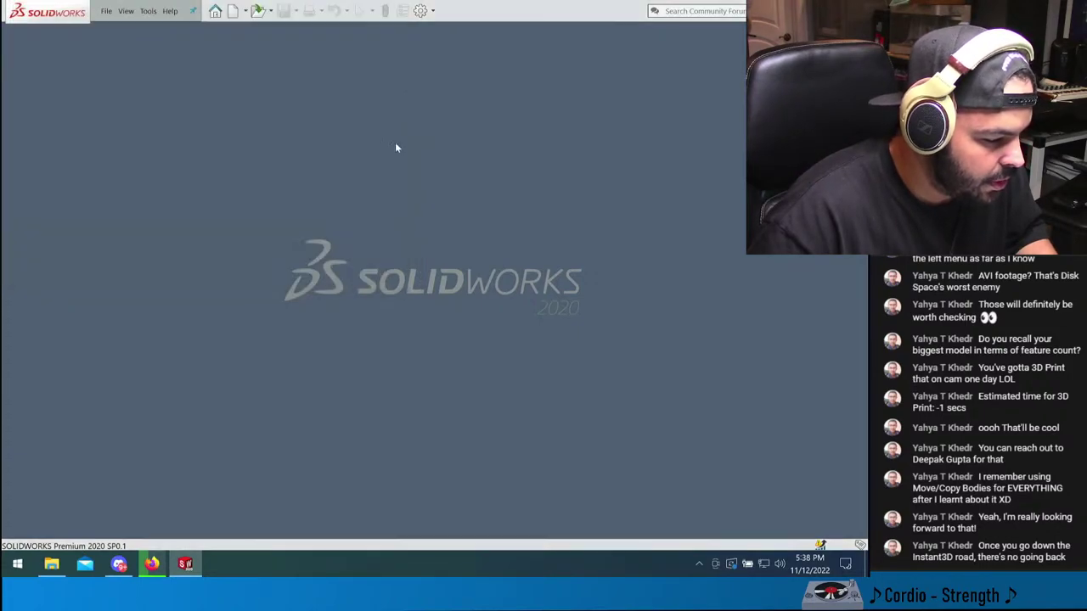
left_click(55, 567)
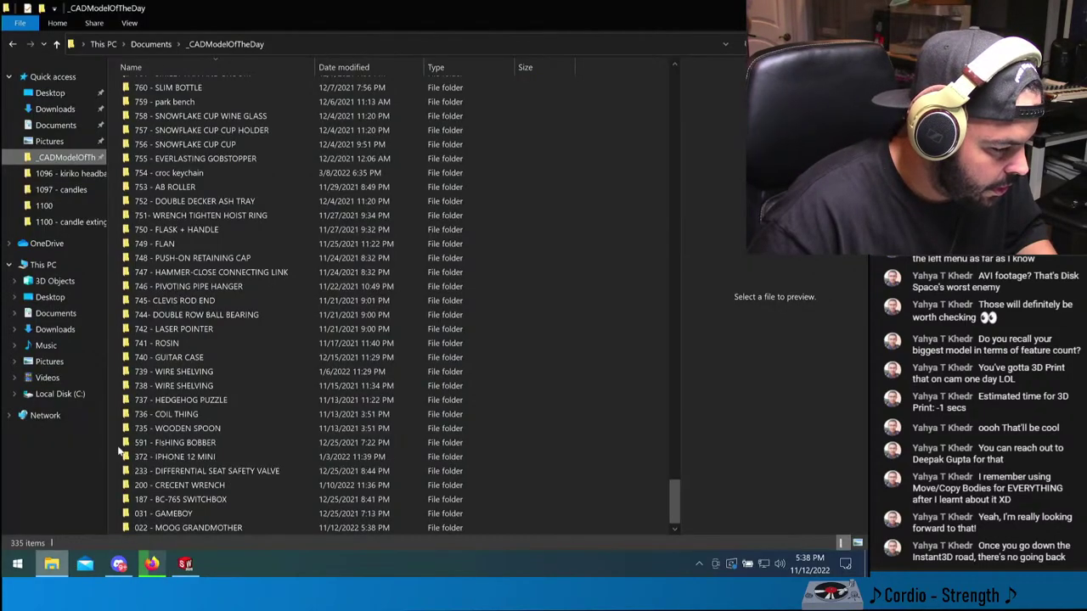
- Sort the _CADModelOfTheDay folders by name so 022 - MOOG GRANDMOTHER leads the list
scroll(238, 273, "up", 20)
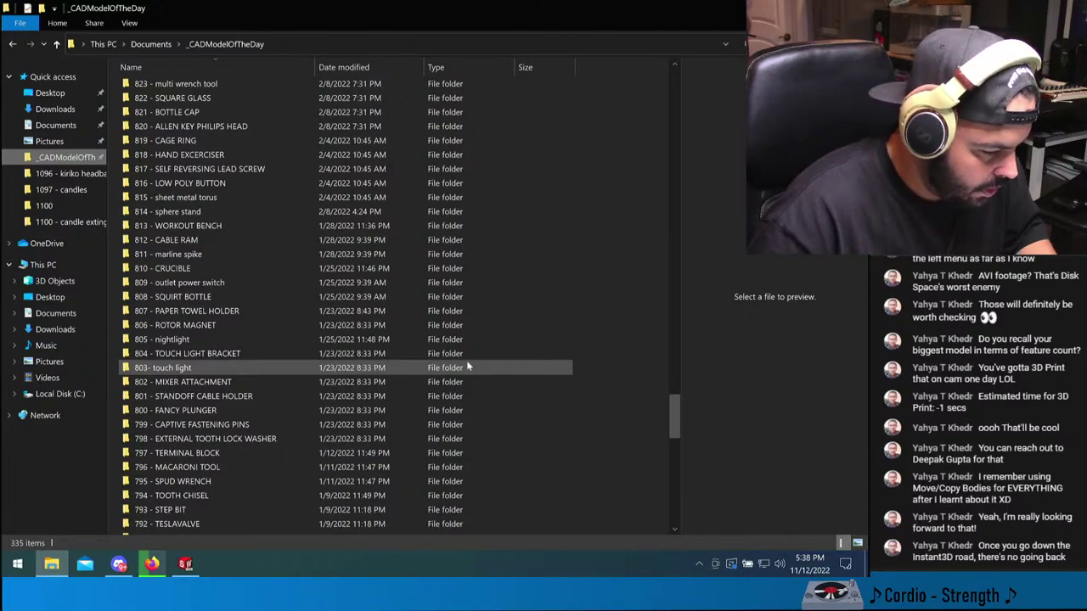
scroll(466, 365, "up", 4)
left_click_drag(677, 407, 693, 99)
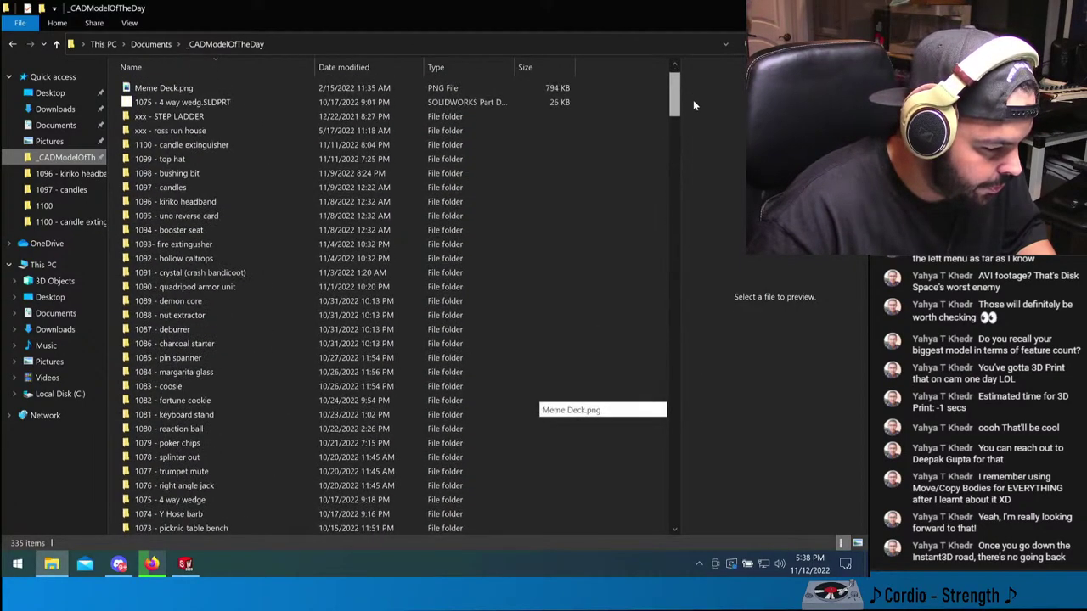
left_click(276, 69)
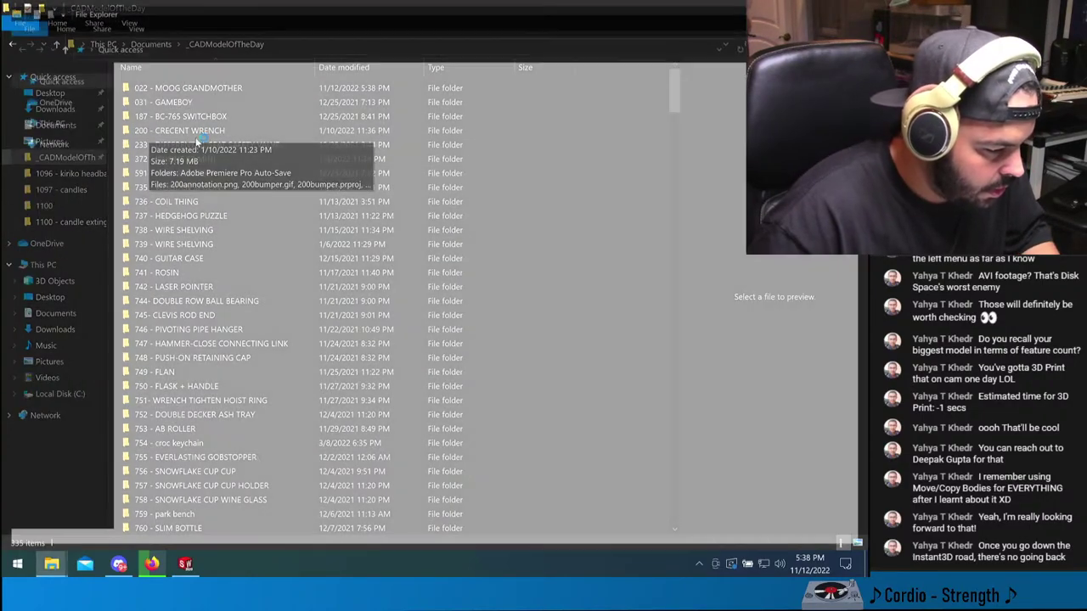
- Peek into drive-download-20221112T223416Z-011.zip from Downloads, then close its window
left_click(53, 76)
left_click(55, 109)
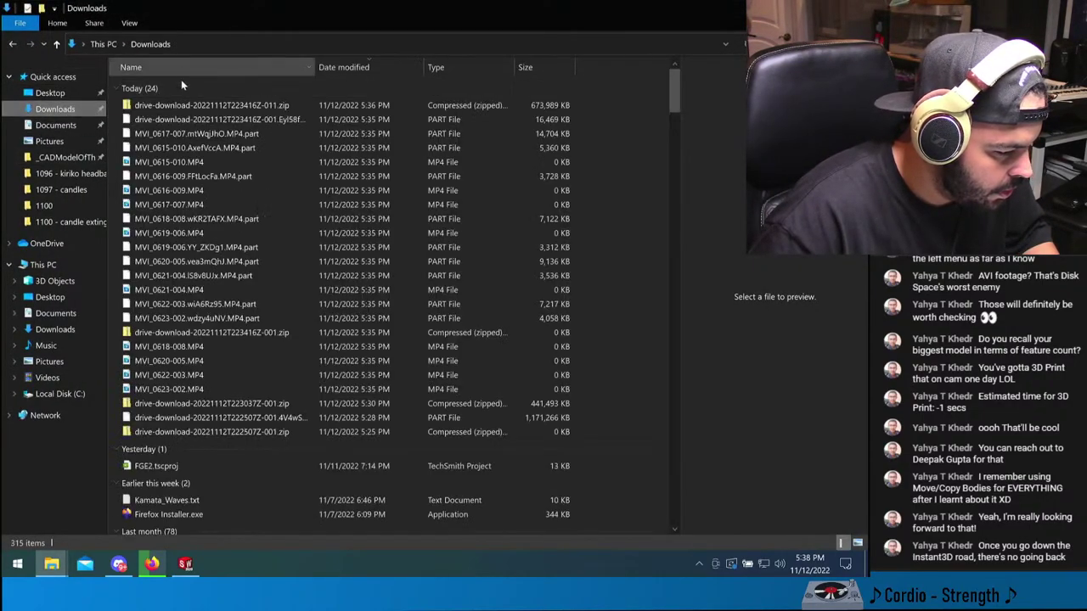
double_click(181, 103)
left_click_drag(374, 17, 706, 19)
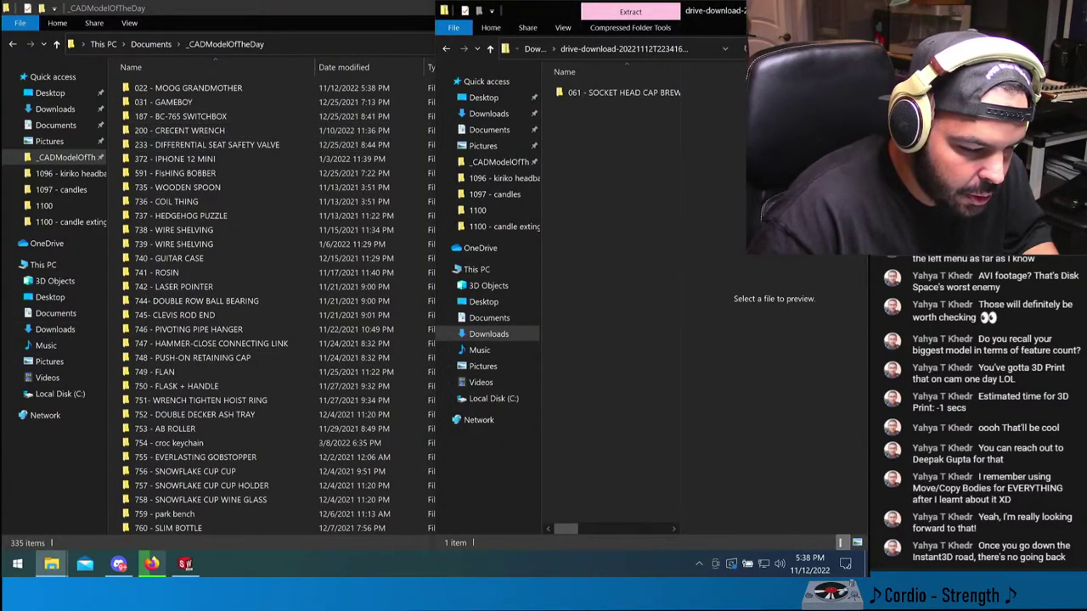
left_click(847, 9)
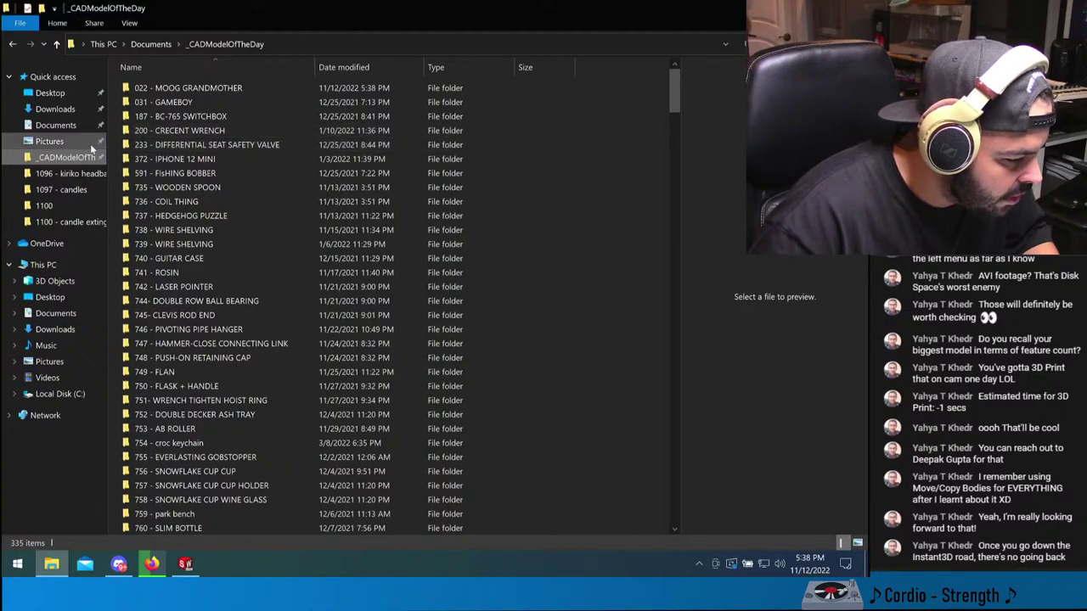
- Open a second Explorer window on Downloads, sorted by Date modified with newest first
key("super+e")
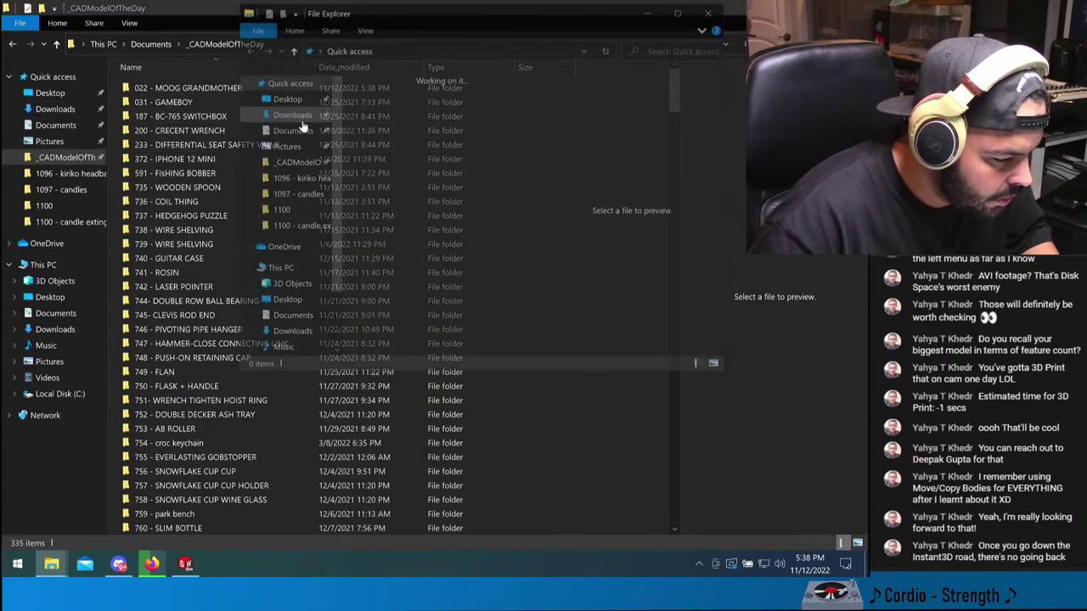
left_click(293, 114)
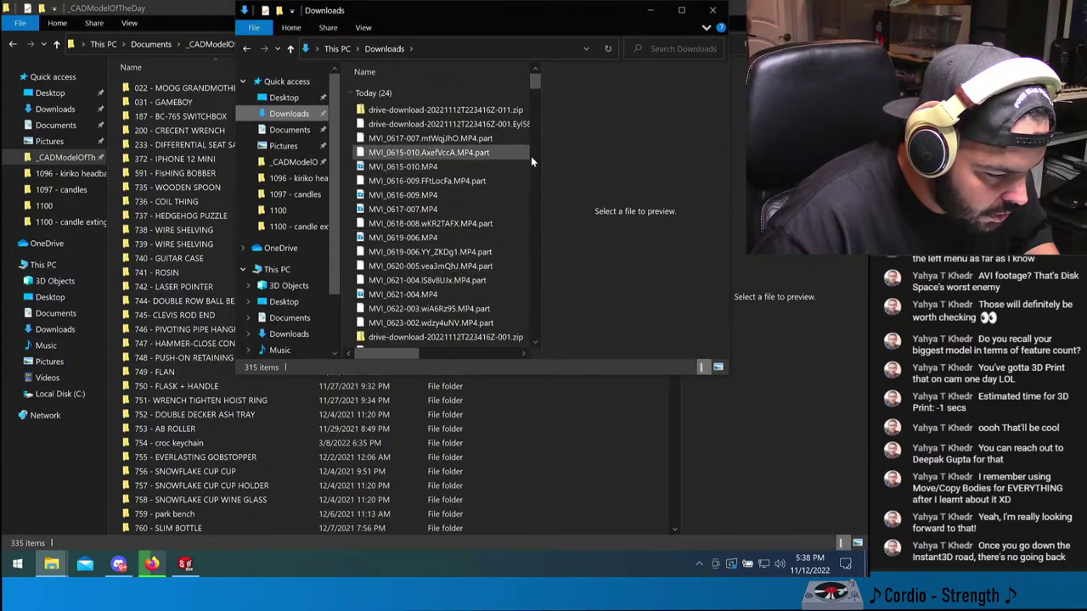
left_click_drag(541, 157, 586, 158)
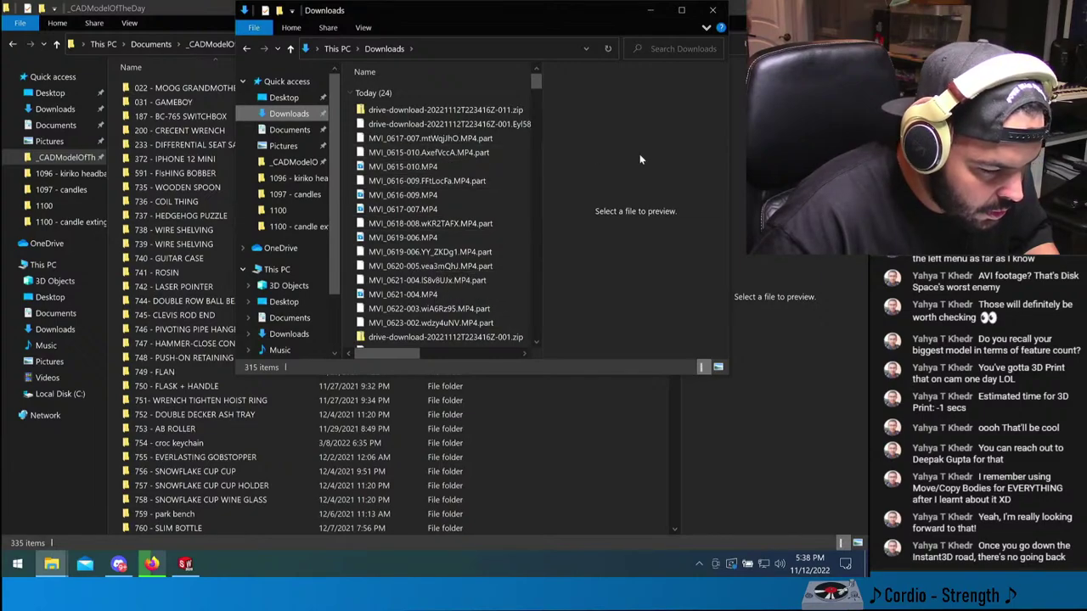
left_click_drag(735, 118, 871, 117)
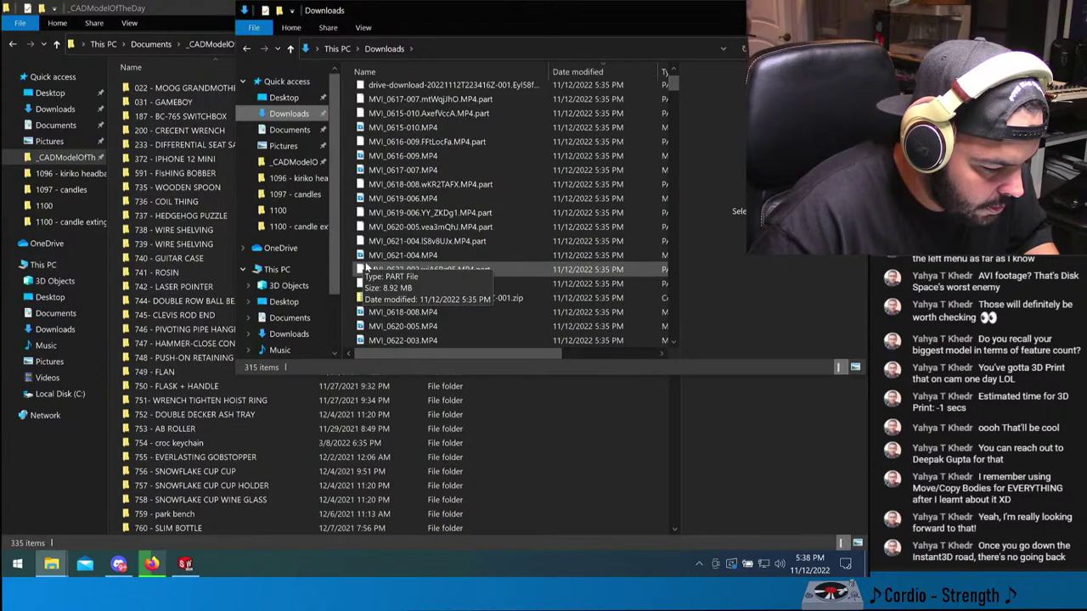
scroll(459, 272, "down", 3)
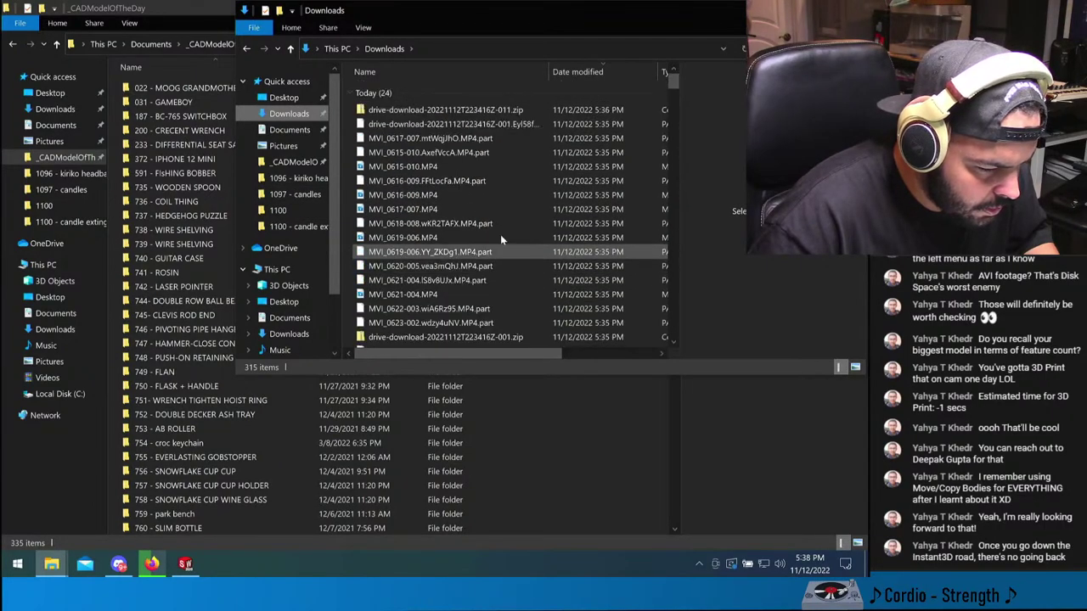
left_click(571, 74)
left_click(572, 76)
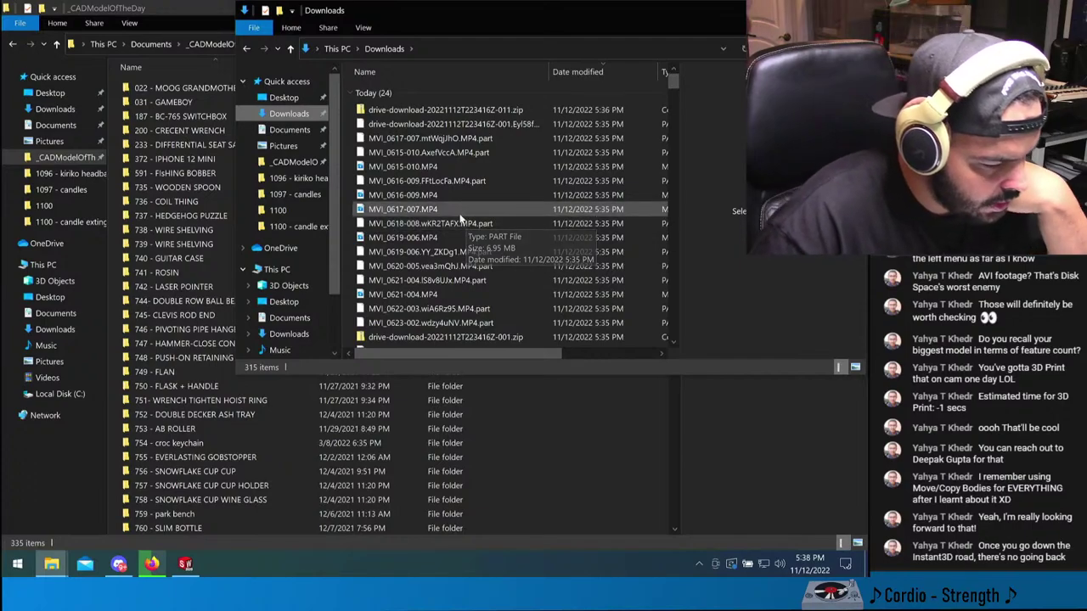
scroll(452, 170, "down", 2)
scroll(451, 179, "down", 2)
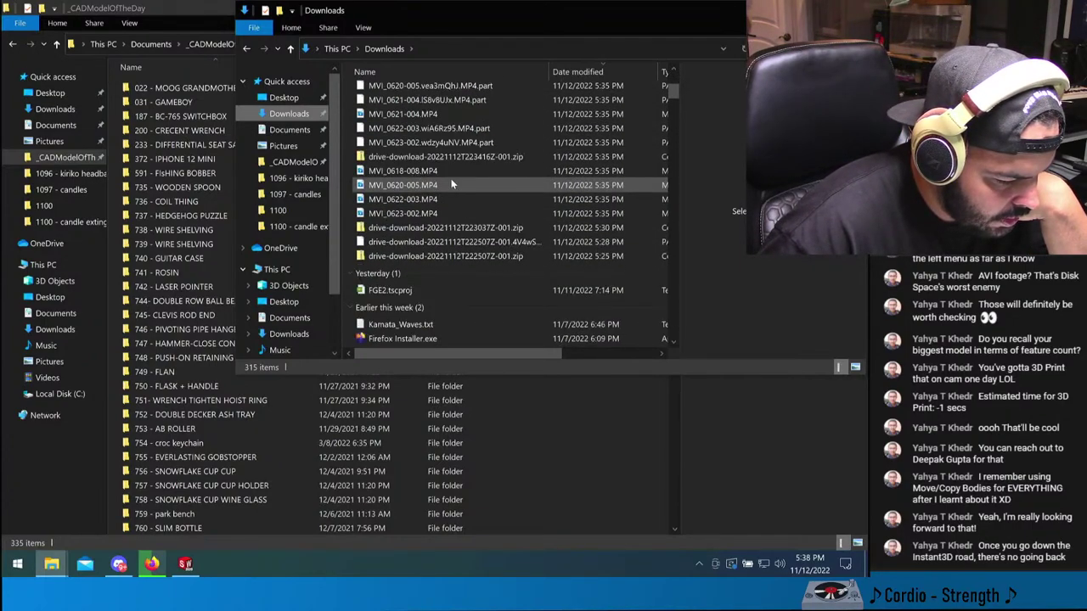
- Copy all 20 folders from drive-download-20221112T223037Z-001.zip into _CADModelOfTheDay
double_click(454, 256)
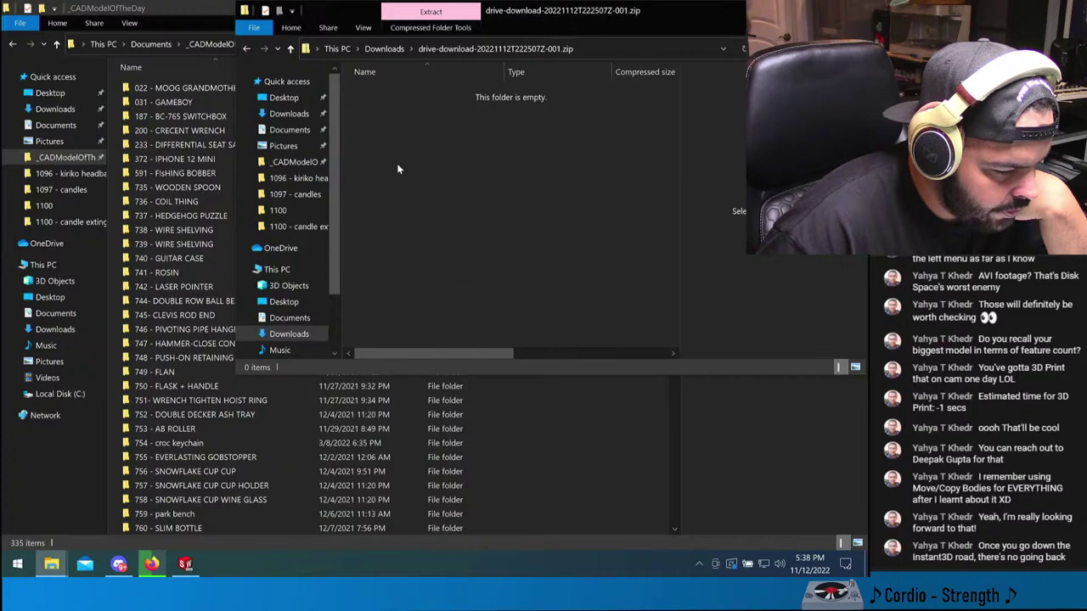
left_click(247, 49)
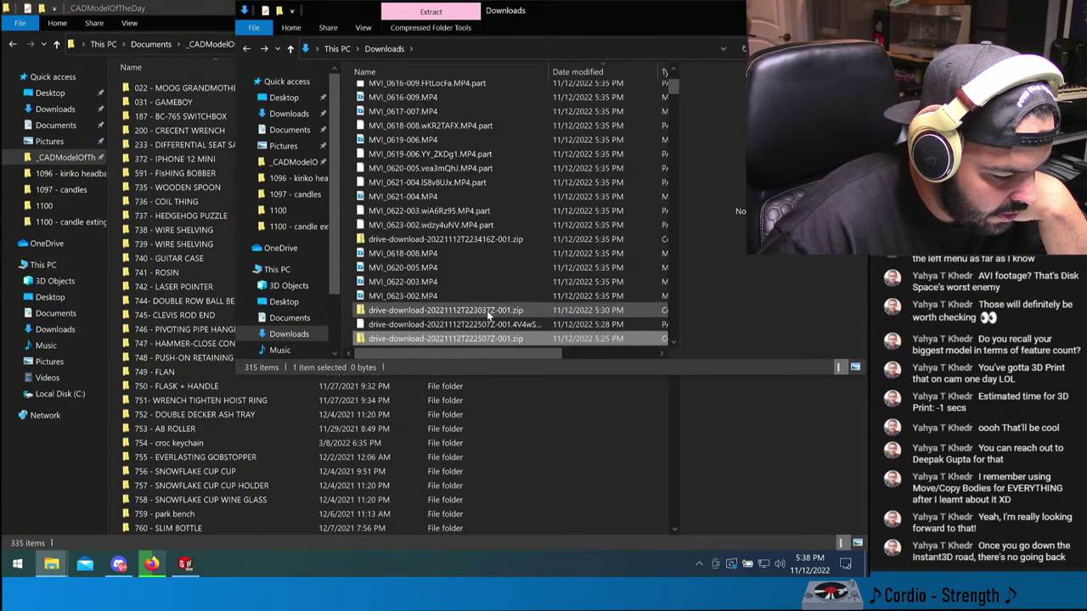
left_click(487, 310)
double_click(486, 310)
scroll(484, 204, "down", 1)
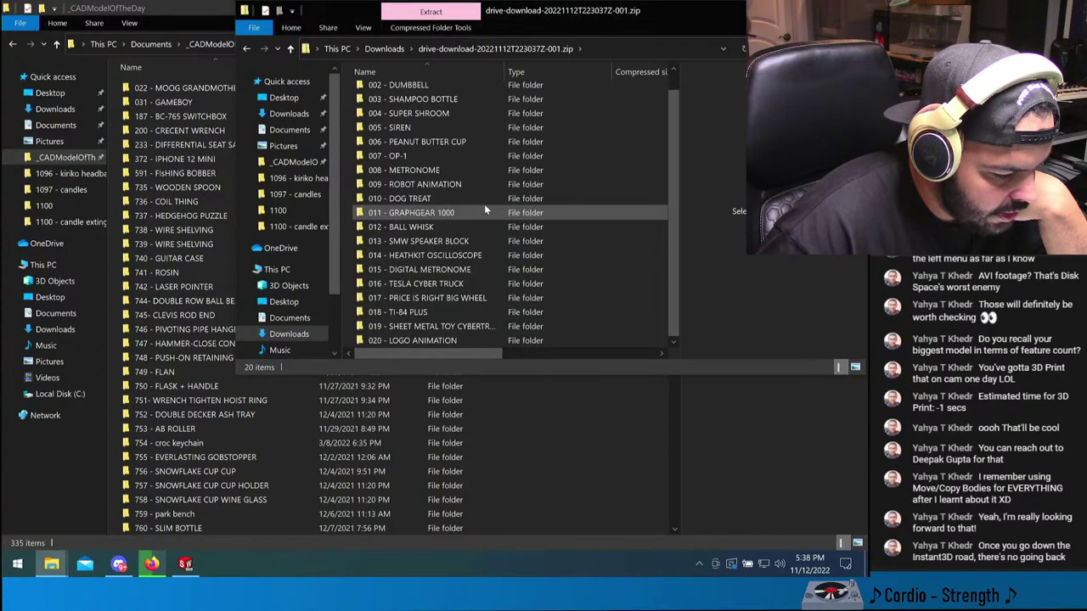
left_click(613, 340)
scroll(546, 308, "up", 1)
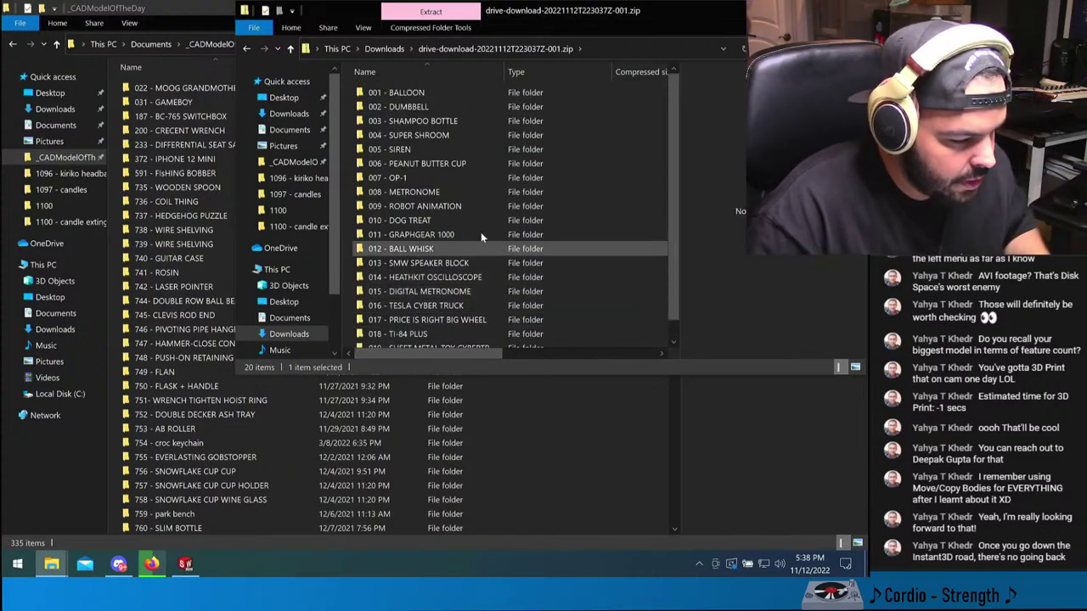
key("ctrl+a")
left_click_drag(448, 91, 591, 443)
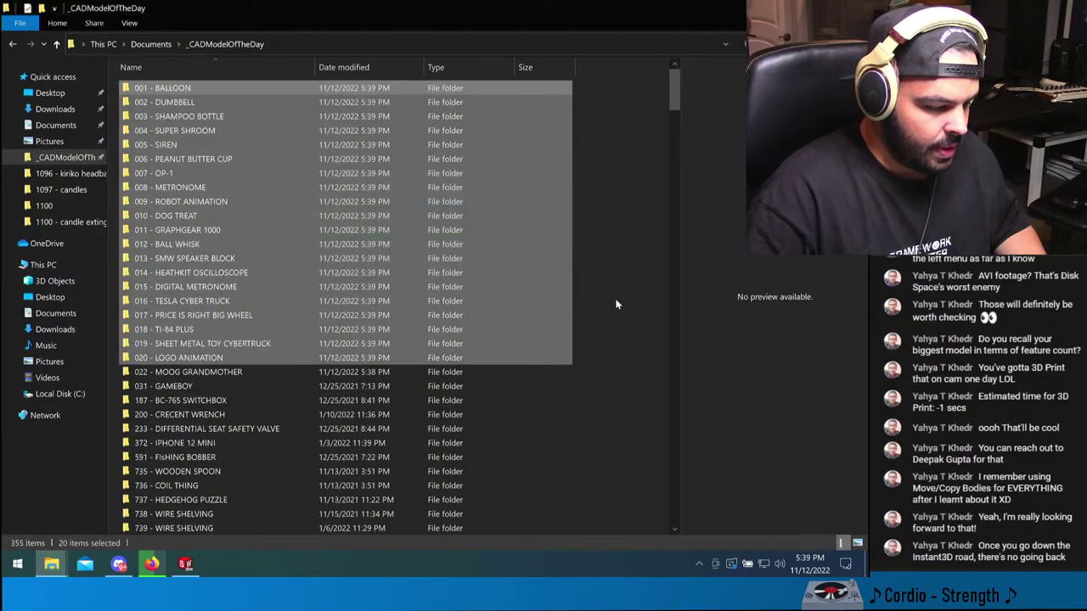
left_click(638, 298)
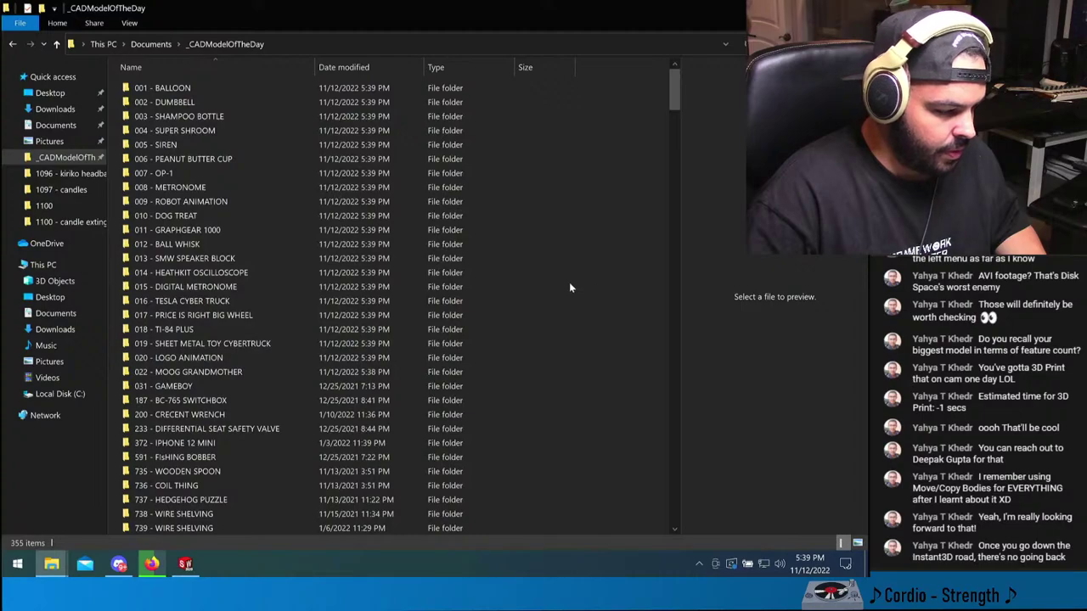
- Glance at the SOLIDWORKS File menu, then return to Firefox showing the shared Google Drive folder
left_click(184, 565)
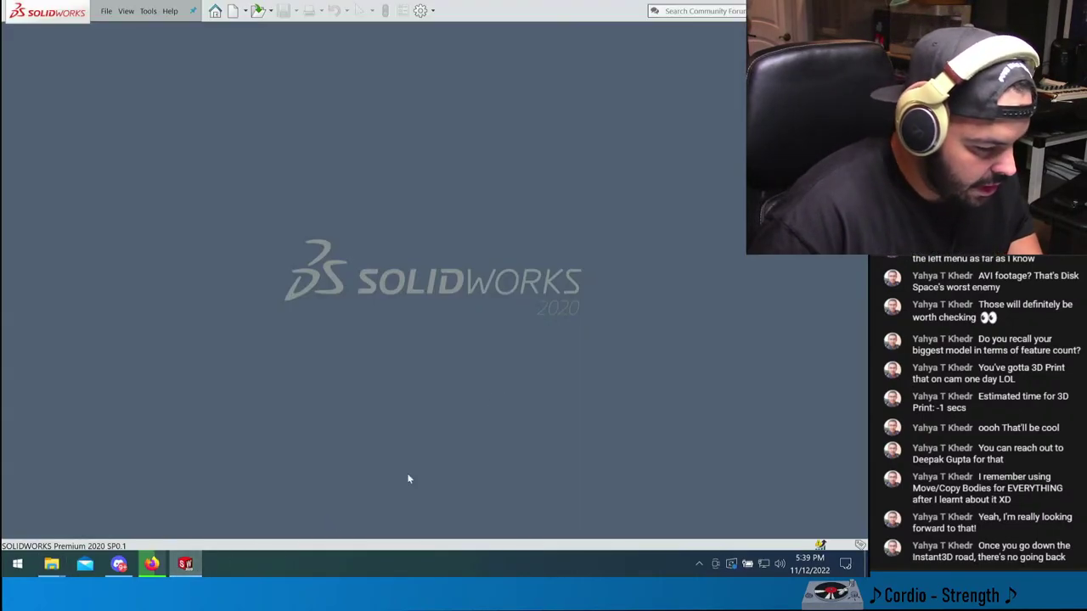
left_click(108, 12)
left_click(452, 297)
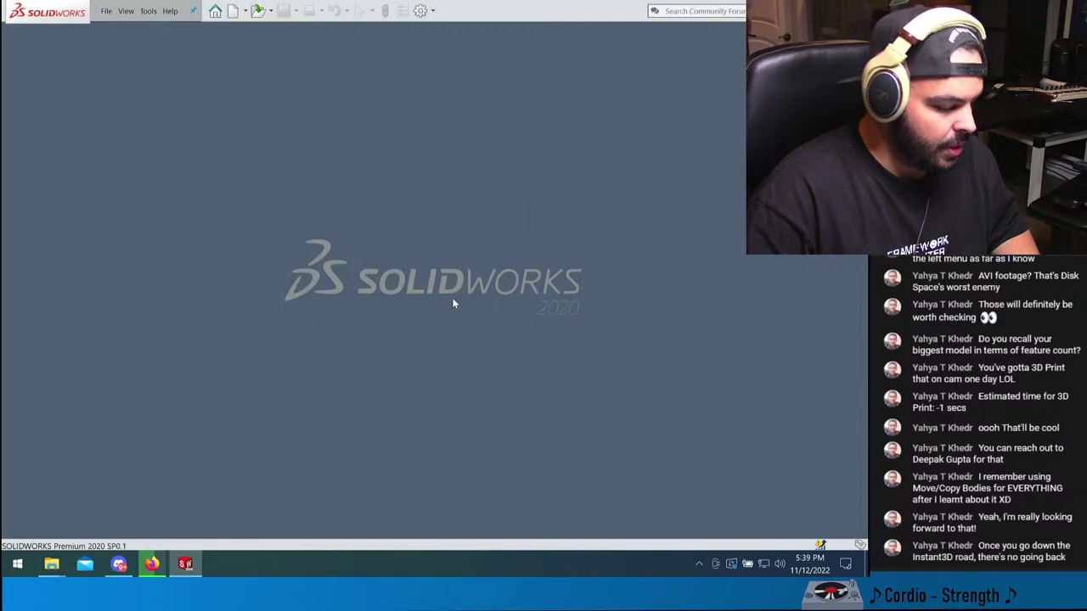
left_click(151, 565)
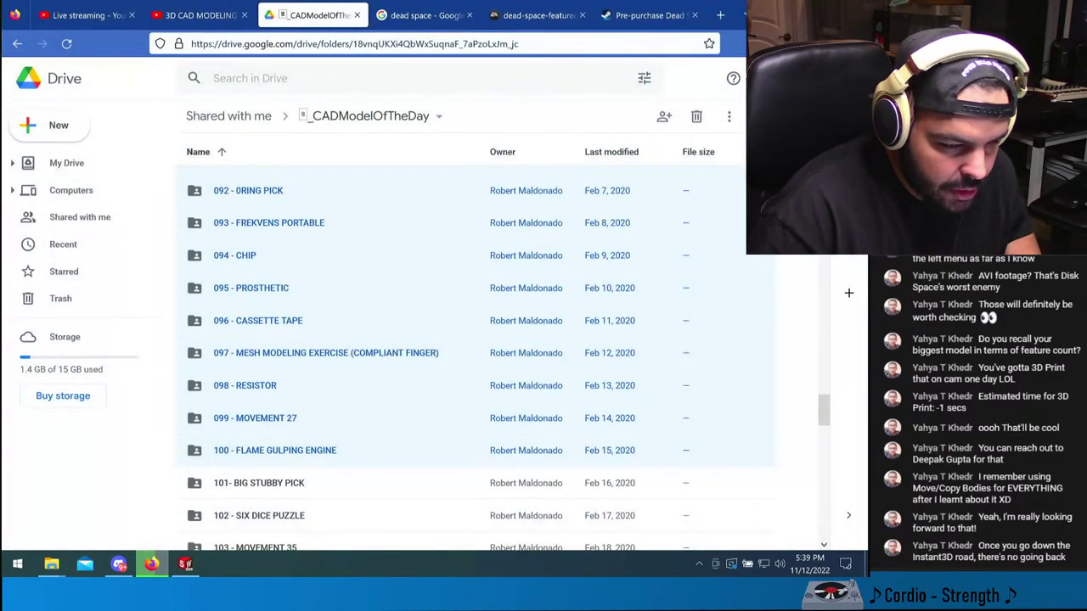
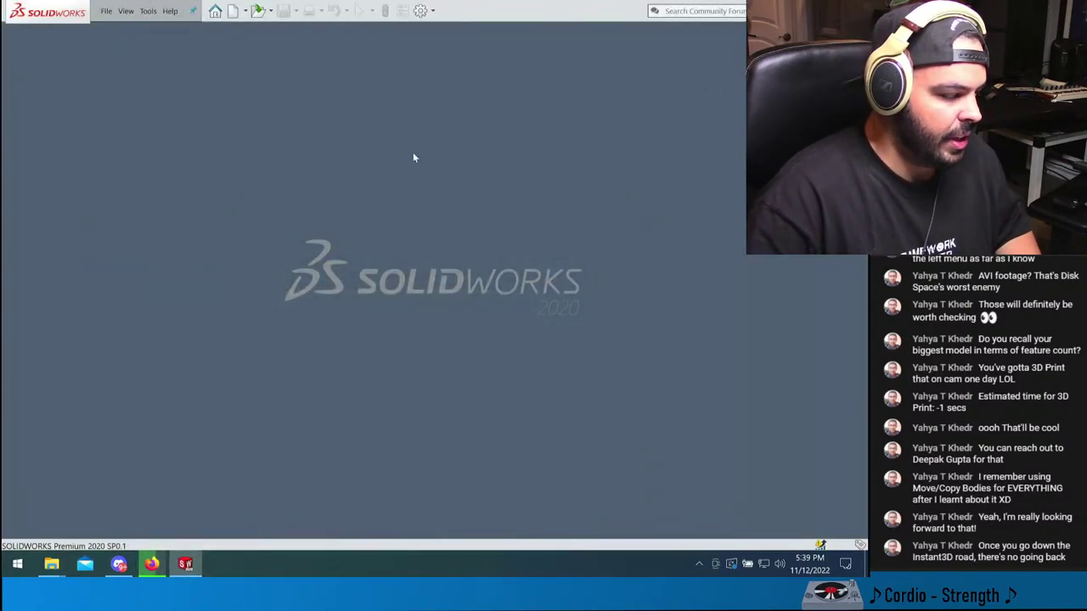
- Extract STING.zip inside the 001 - BALLOON folder from the Open dialog
left_click(106, 11)
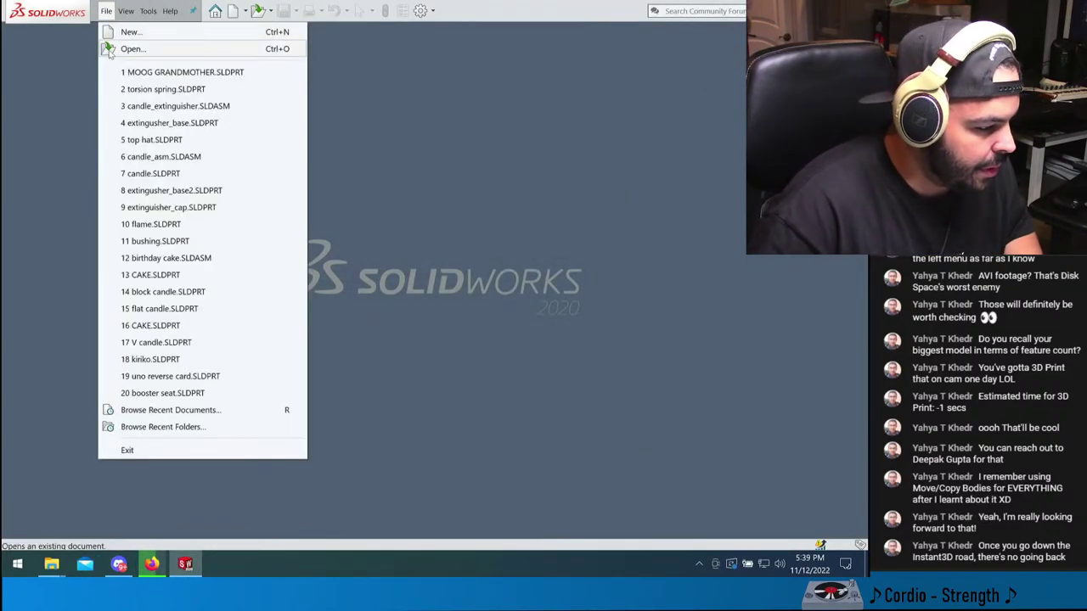
left_click(128, 49)
left_click(108, 34)
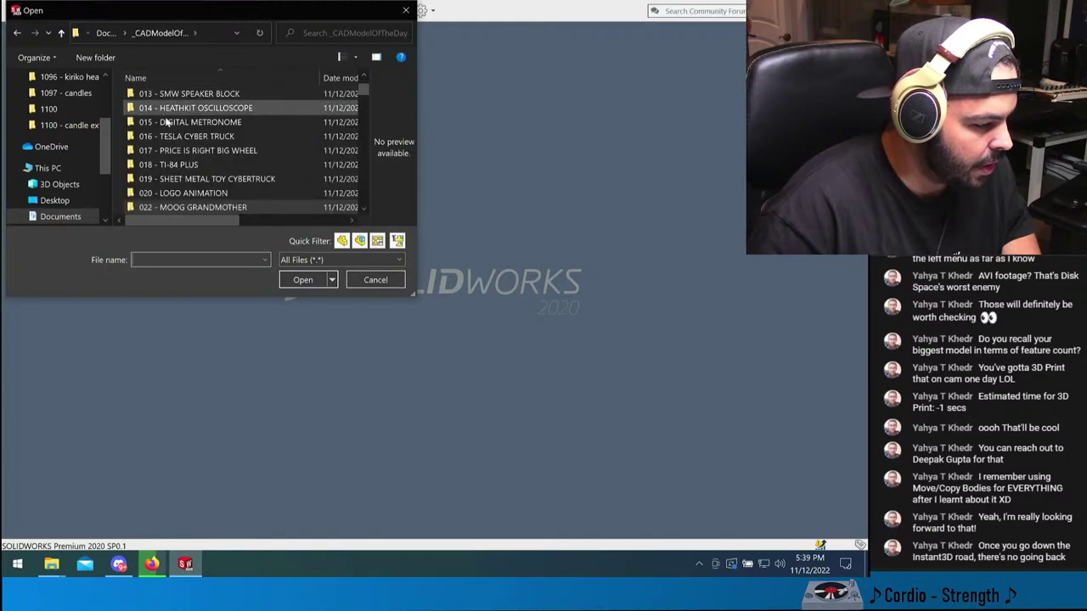
scroll(169, 105, "up", 6)
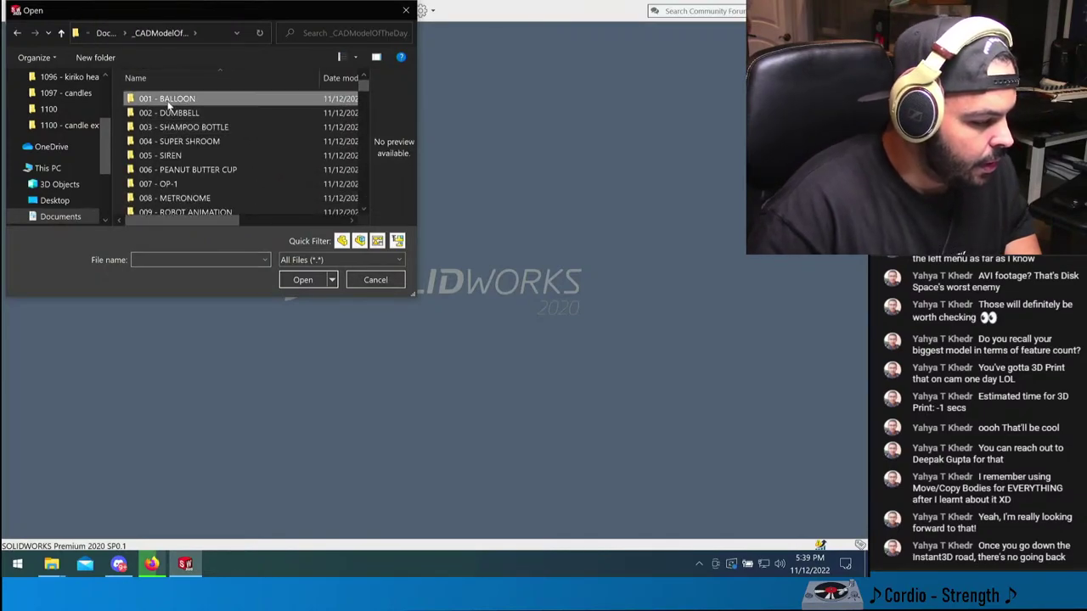
double_click(169, 104)
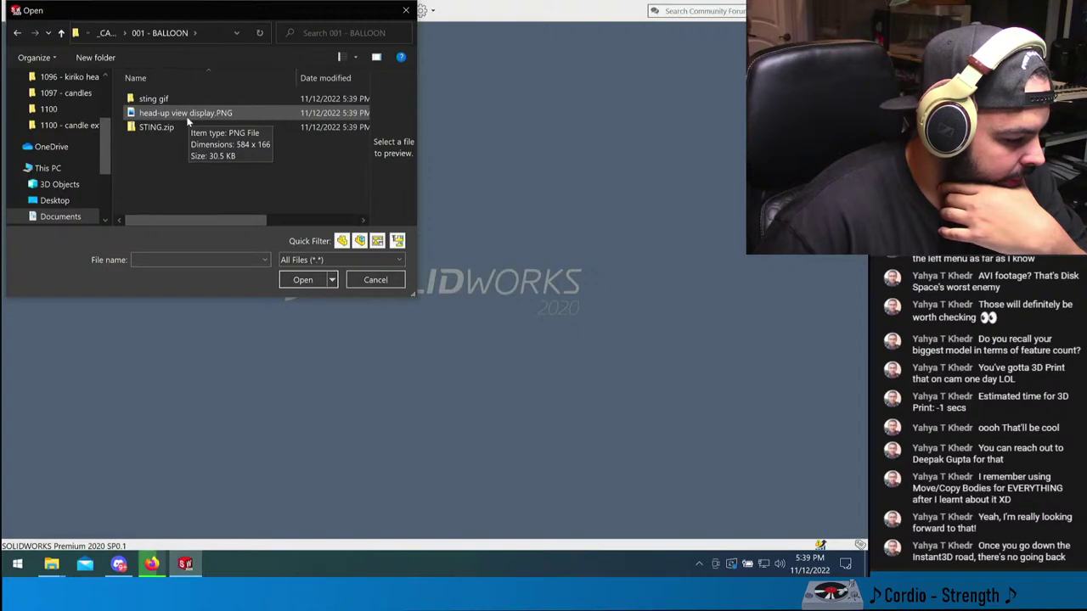
left_click(172, 127)
right_click(172, 128)
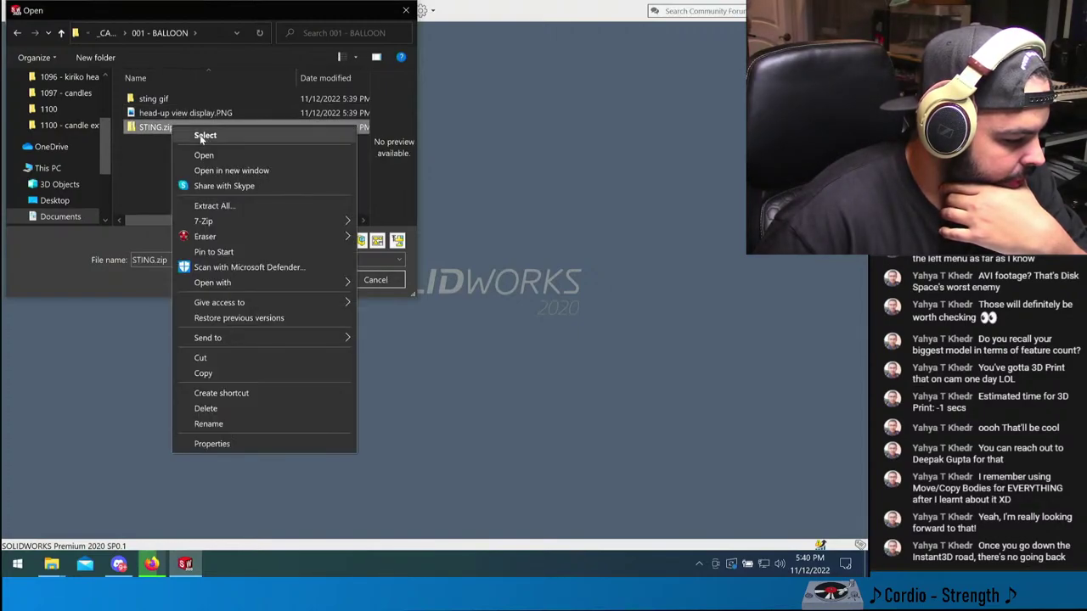
left_click(214, 205)
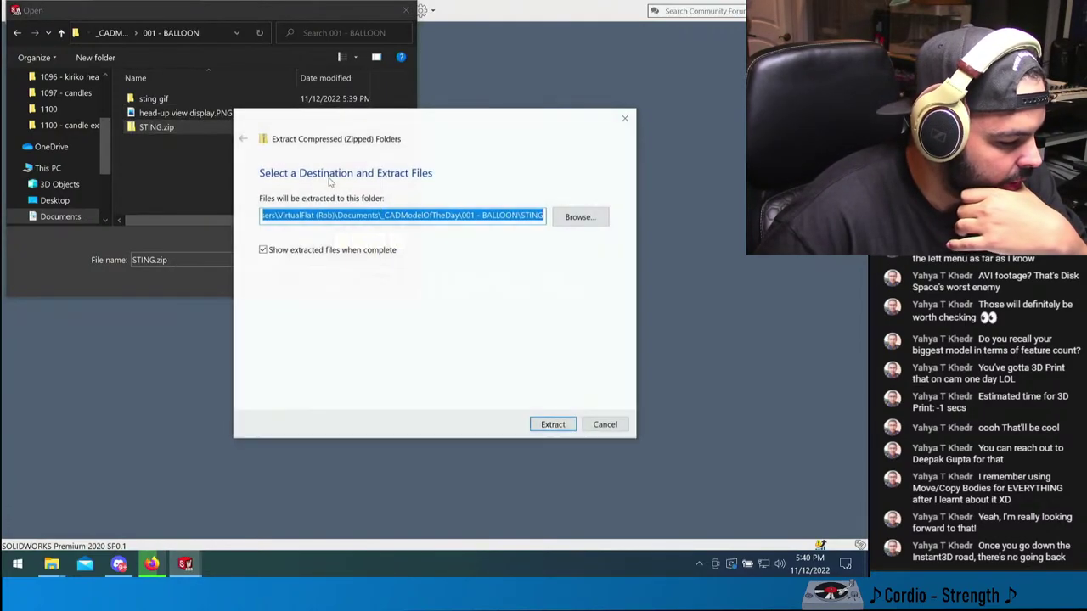
left_click(553, 425)
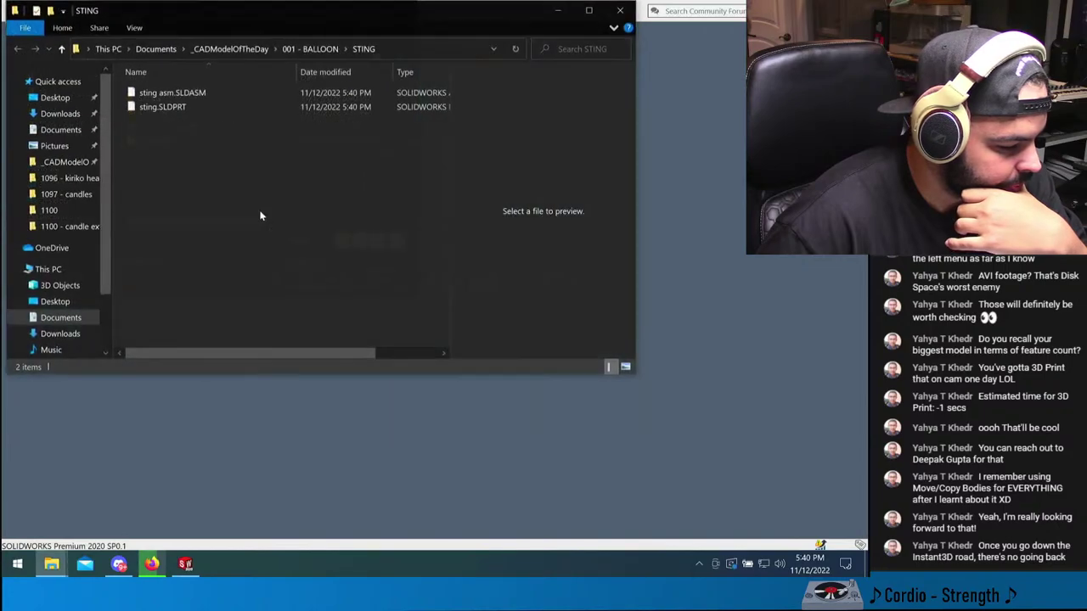
left_click(620, 10)
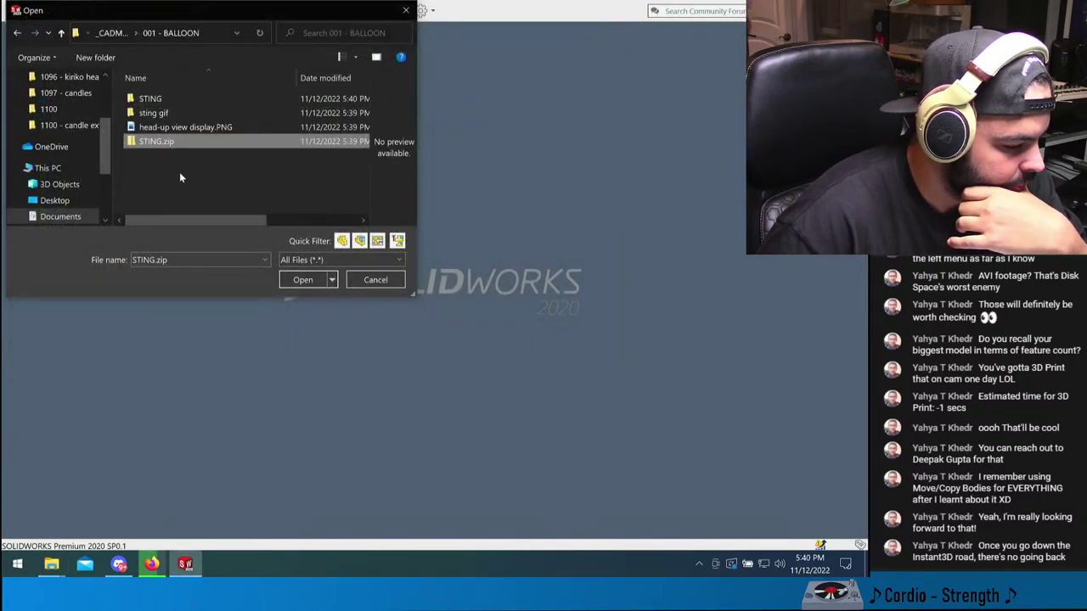
- Open sting asm.SLDASM from the extracted STING folder
double_click(149, 99)
left_click(195, 112)
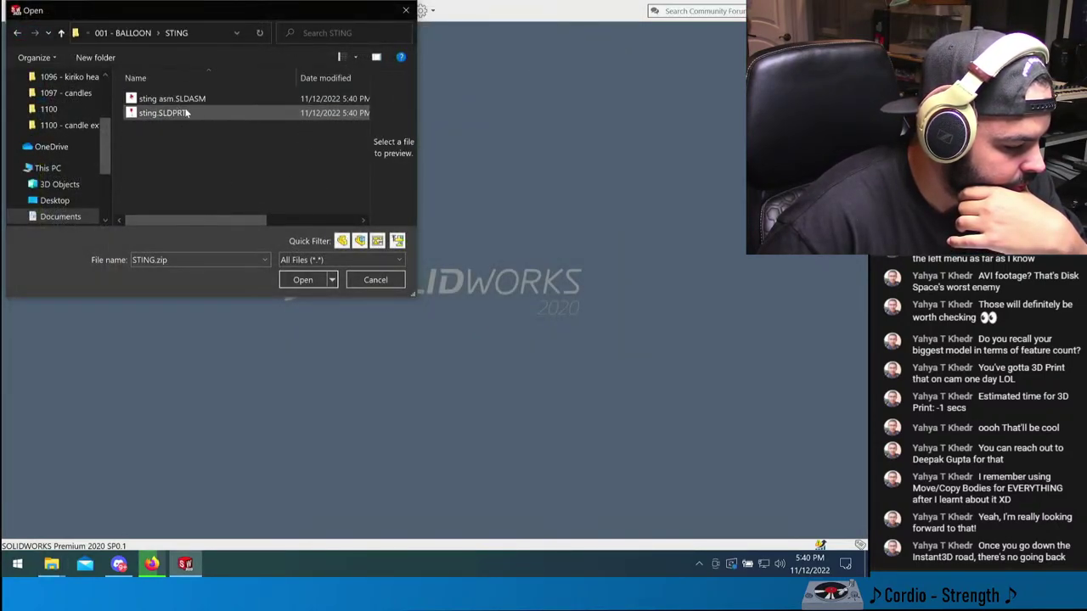
left_click(199, 100)
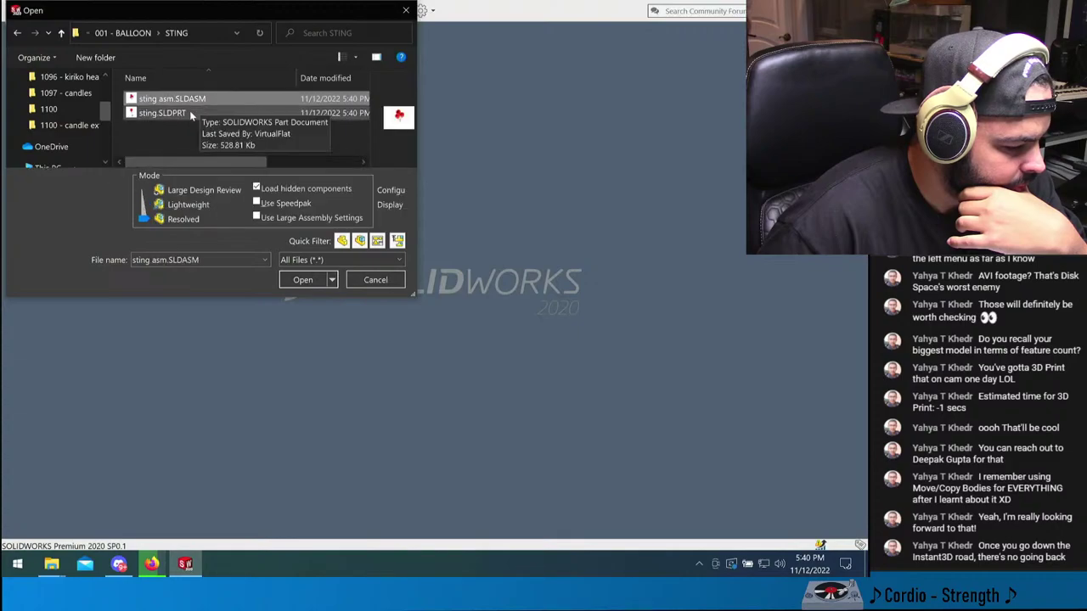
left_click(182, 112)
left_click(183, 100)
double_click(183, 99)
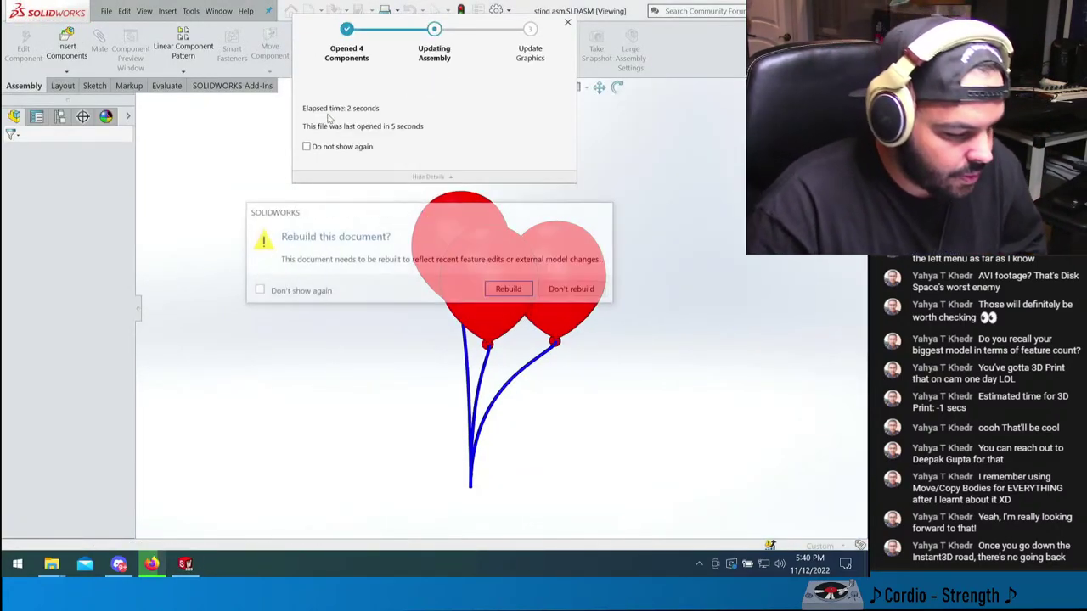
- Rebuild the balloon assembly, widen the feature tree, and return to a centred front view
left_click(501, 290)
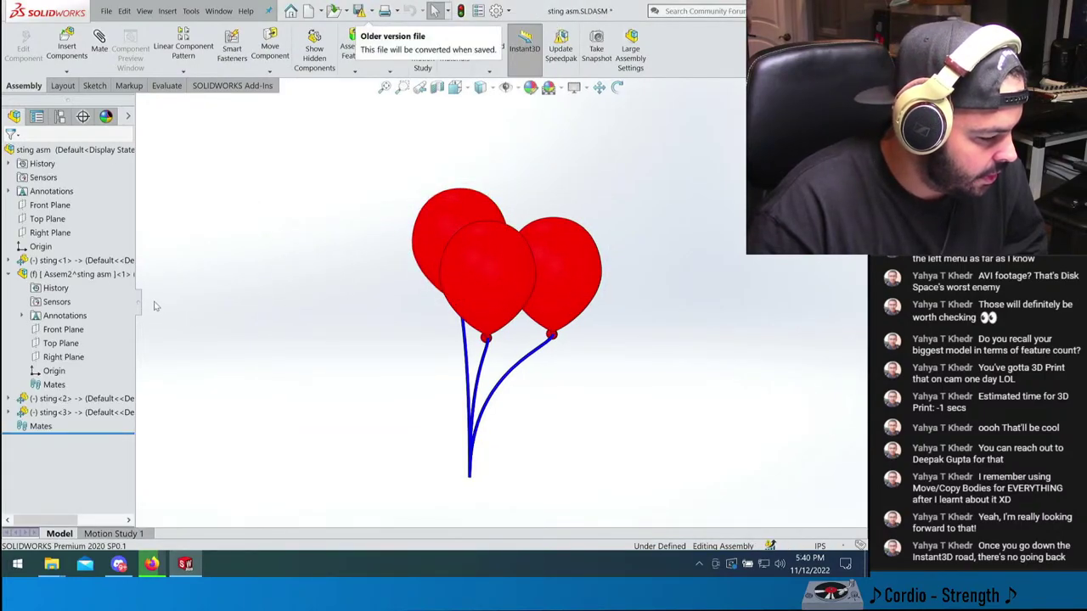
left_click_drag(141, 304, 171, 309)
scroll(471, 286, "down", 2)
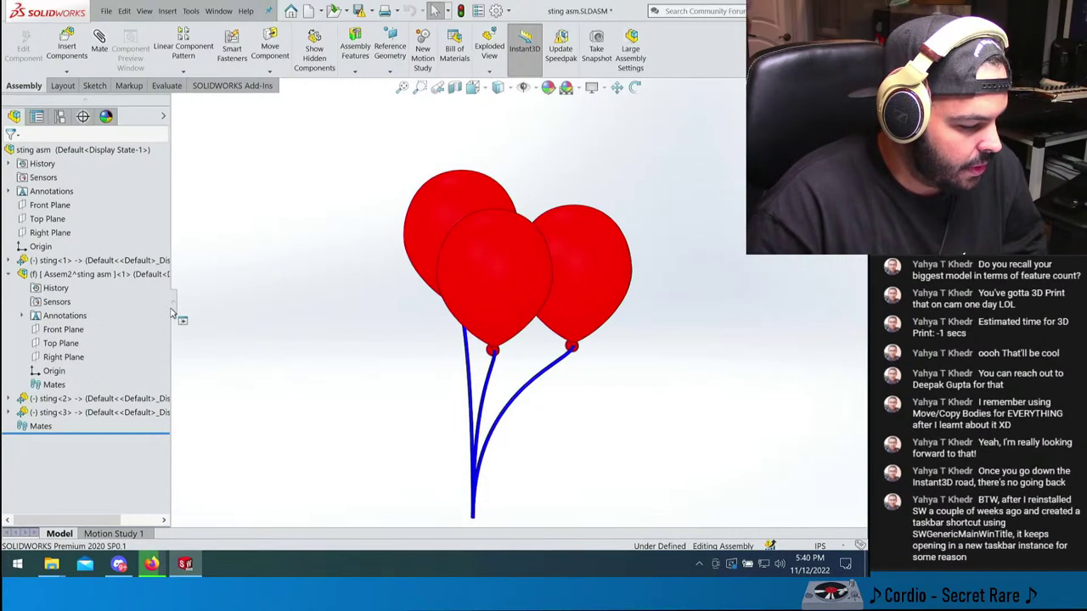
left_click_drag(175, 314, 181, 306)
middle_click_drag(214, 319, 404, 306)
key("ctrl+1")
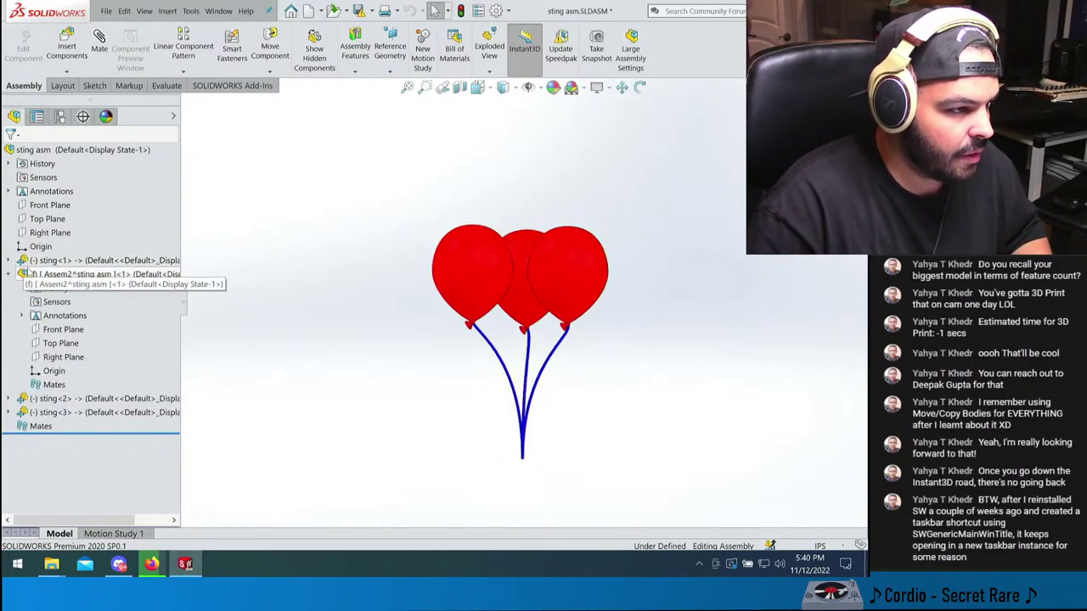
- Launch Windows Magnifier, zoom to 300% and back to 100%
mouse_move(21, 265)
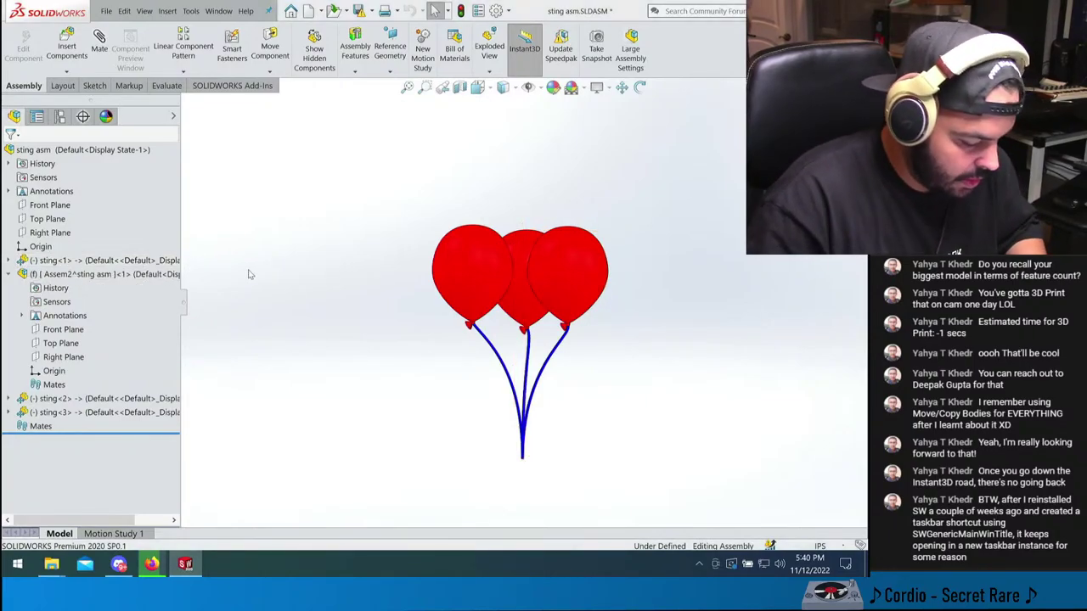
key("super")
type("mag")
key("Return")
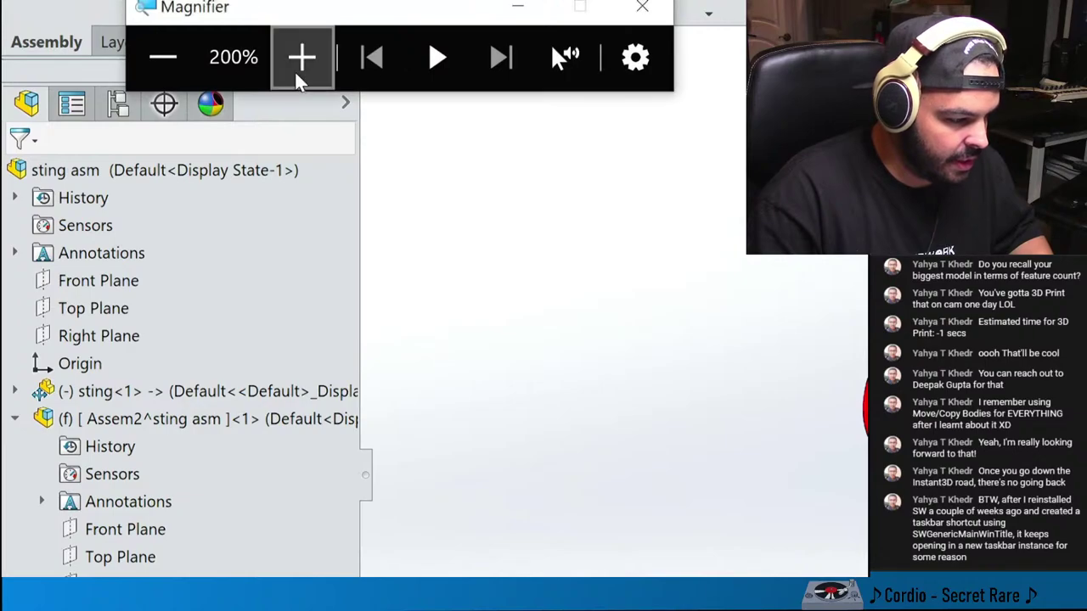
left_click(298, 77)
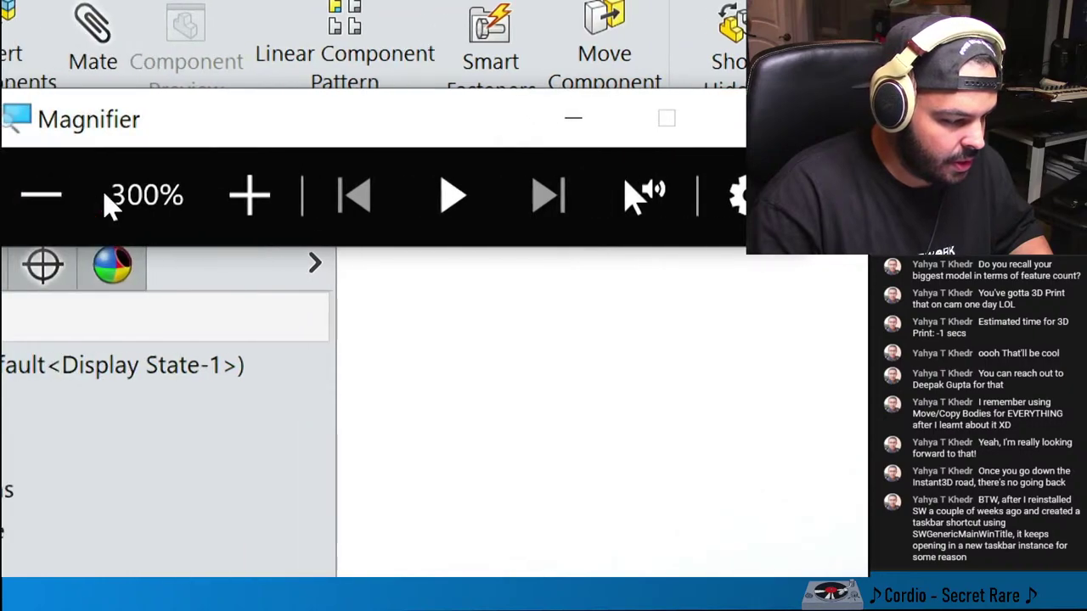
left_click(65, 206)
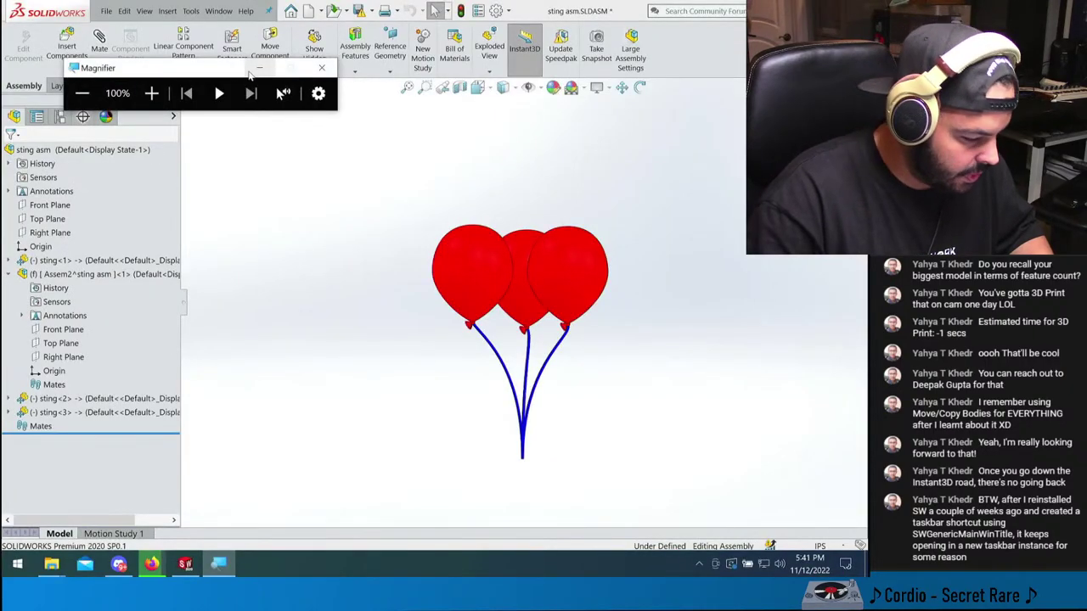
right_click(222, 565)
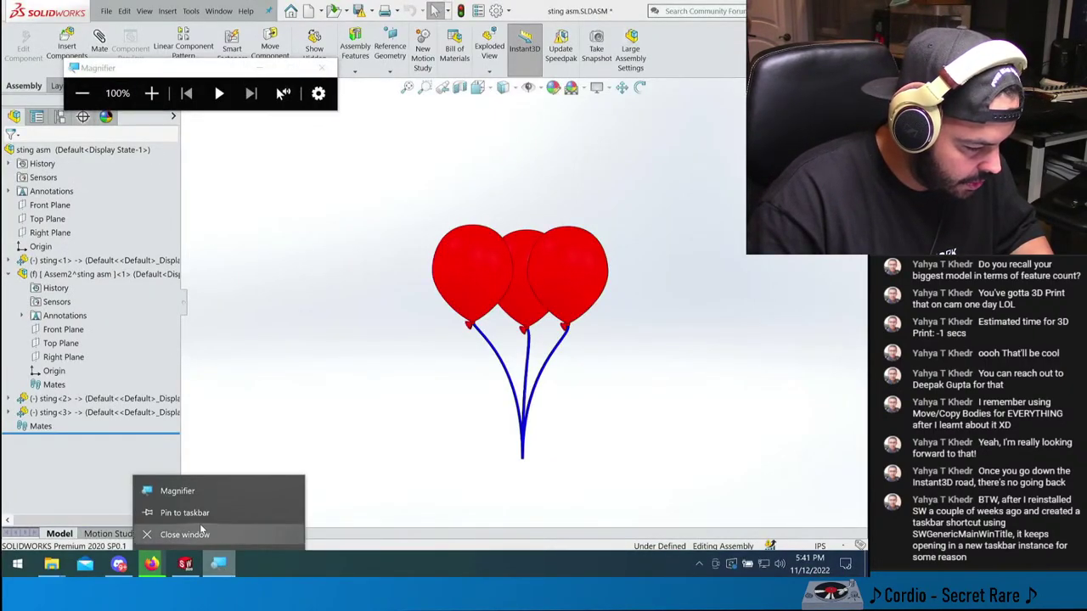
left_click(260, 471)
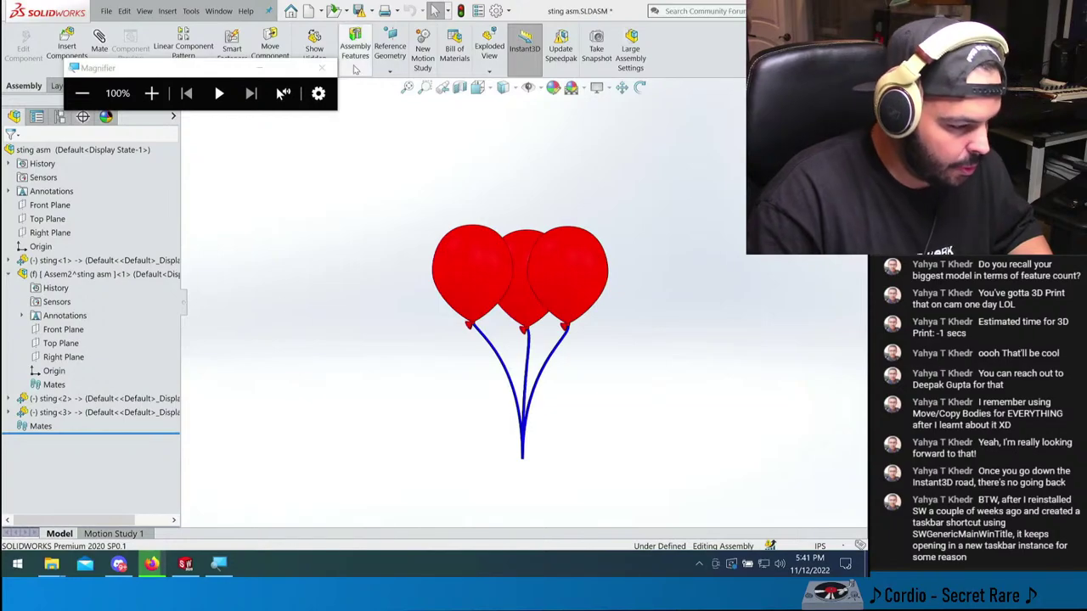
- Move the left and right balloons outward, with flexible parts updated manually
left_click(323, 66)
left_click_drag(461, 267, 426, 282)
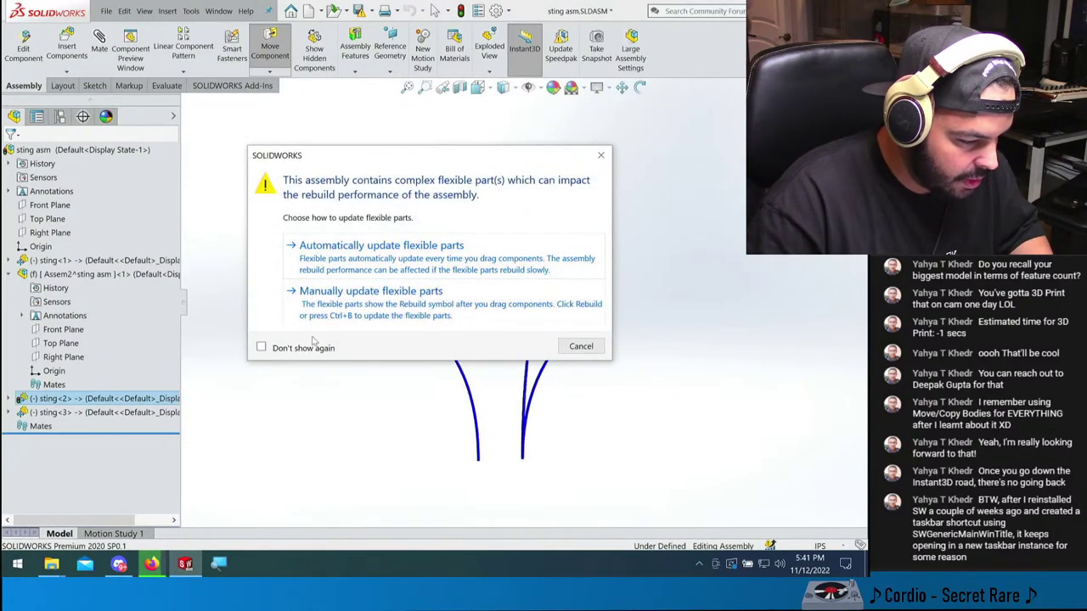
left_click(392, 260)
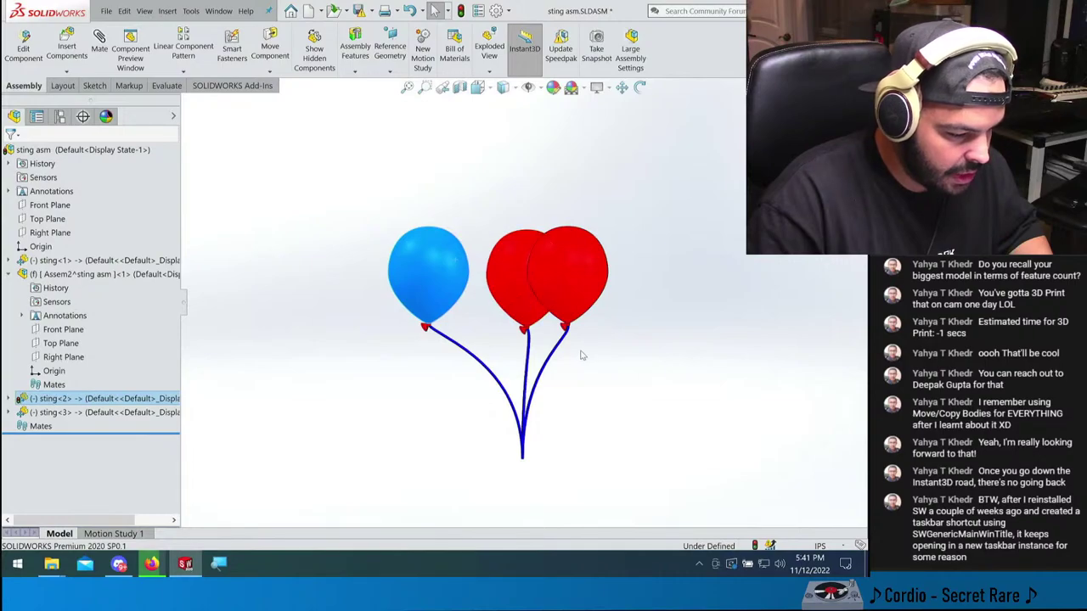
left_click_drag(589, 293, 619, 315)
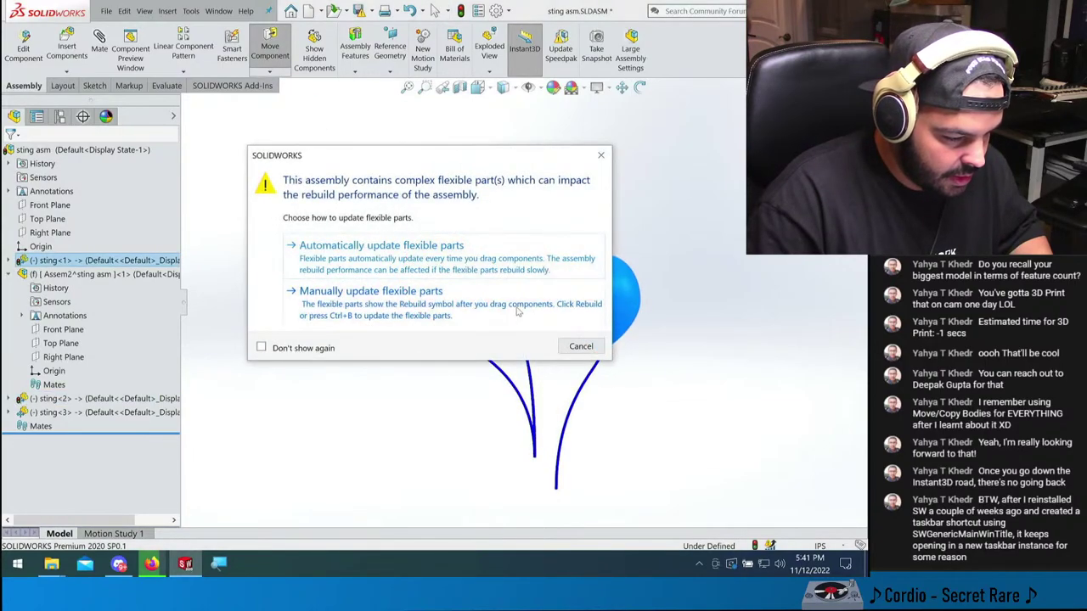
left_click(333, 295)
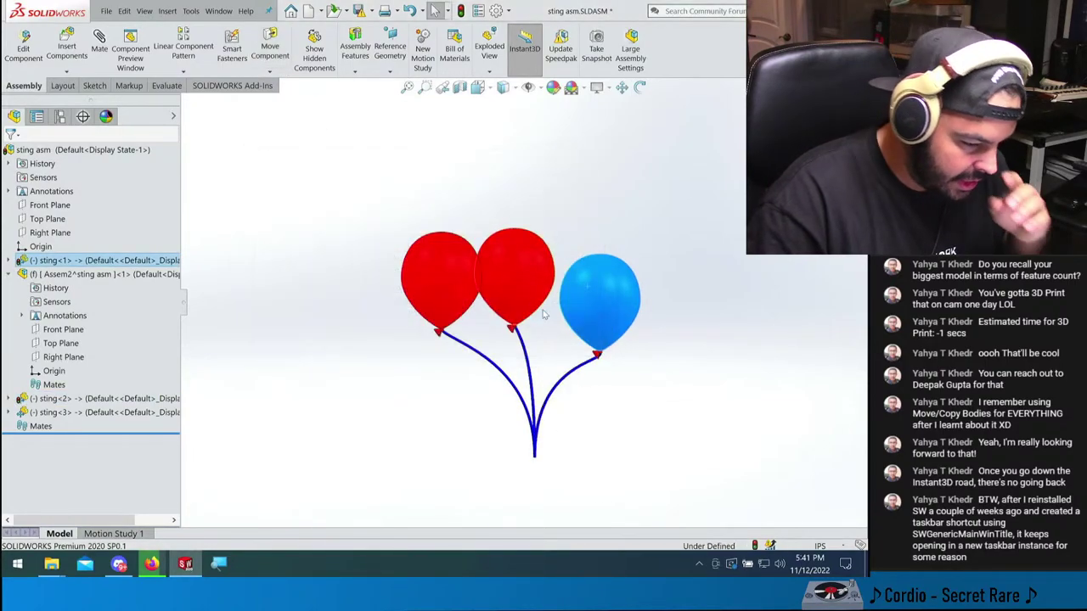
- Shift the blue balloon up and right, raise the left balloon, and check the layout
left_click(522, 294)
left_click_drag(549, 327, 716, 393)
left_click(466, 303)
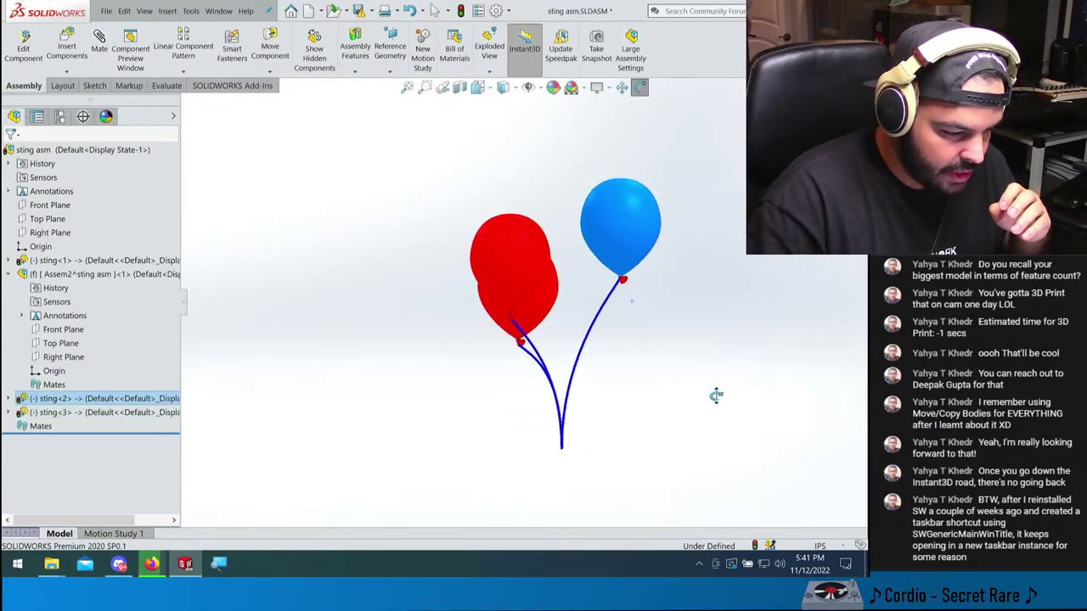
left_click(536, 220)
left_click_drag(537, 220, 574, 177)
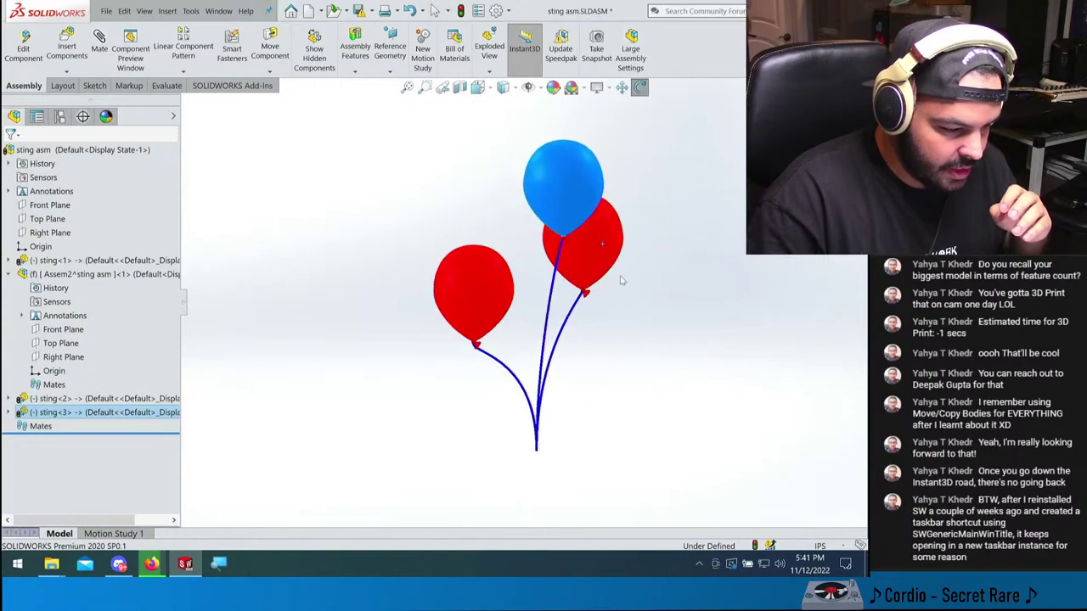
left_click_drag(480, 283, 499, 258)
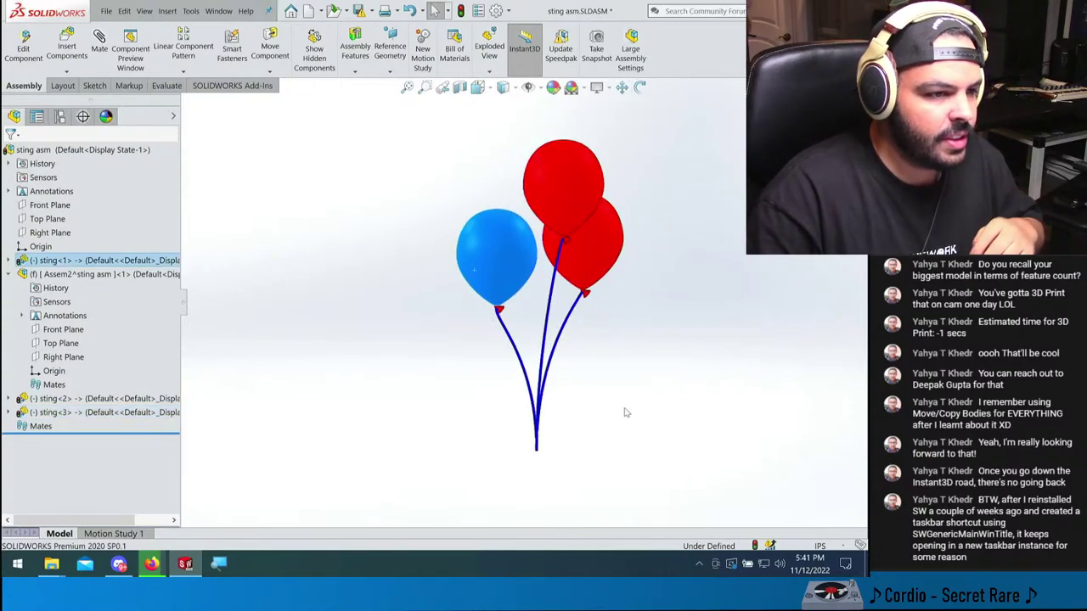
middle_click_drag(590, 509, 383, 432)
left_click(430, 351)
left_click(501, 237)
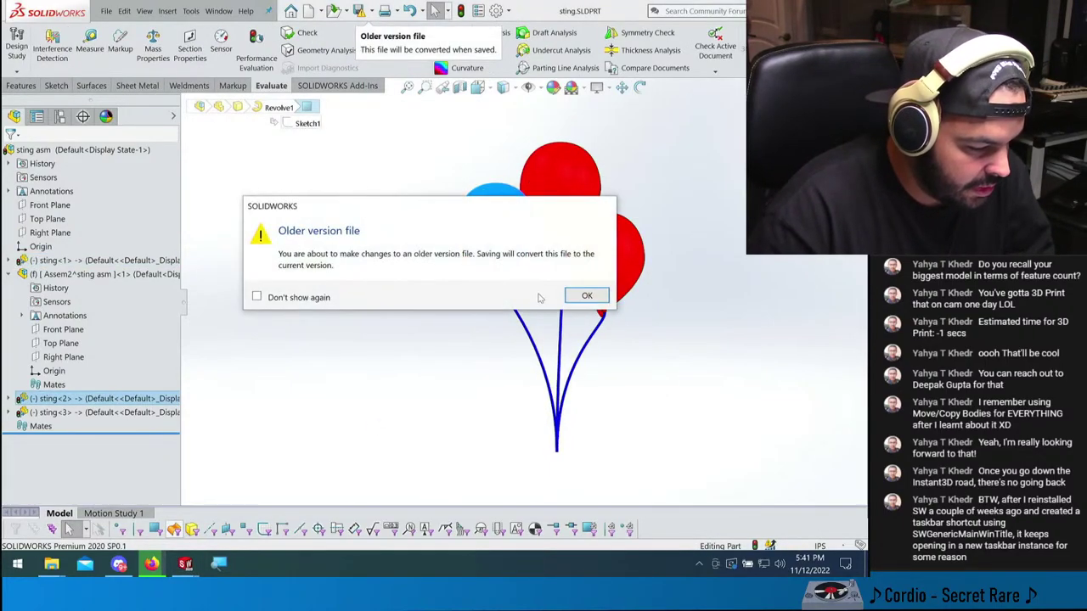
left_click(585, 296)
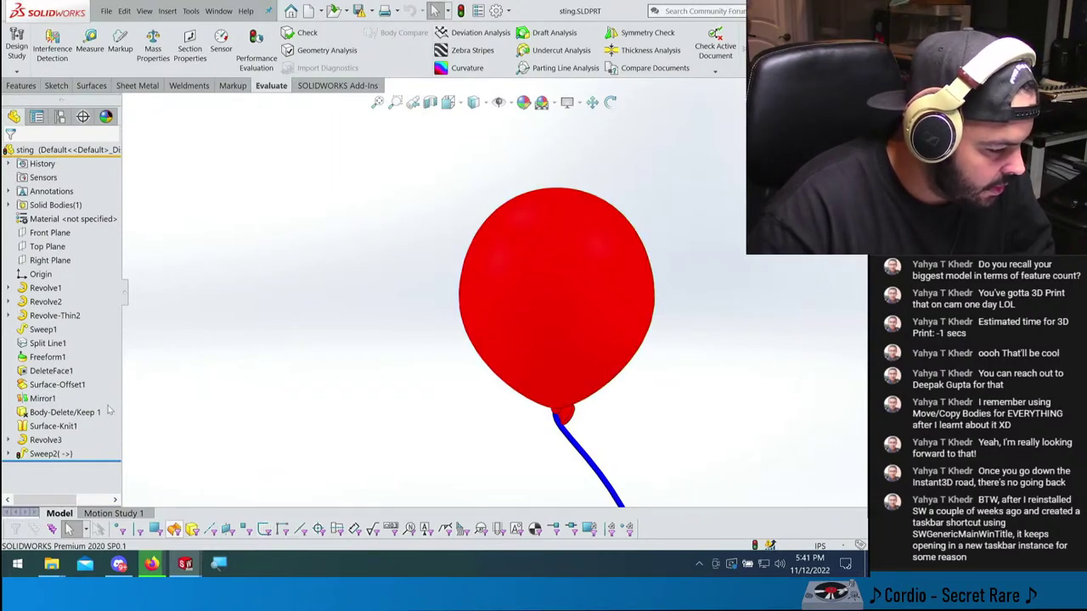
scroll(543, 289, "up", 4)
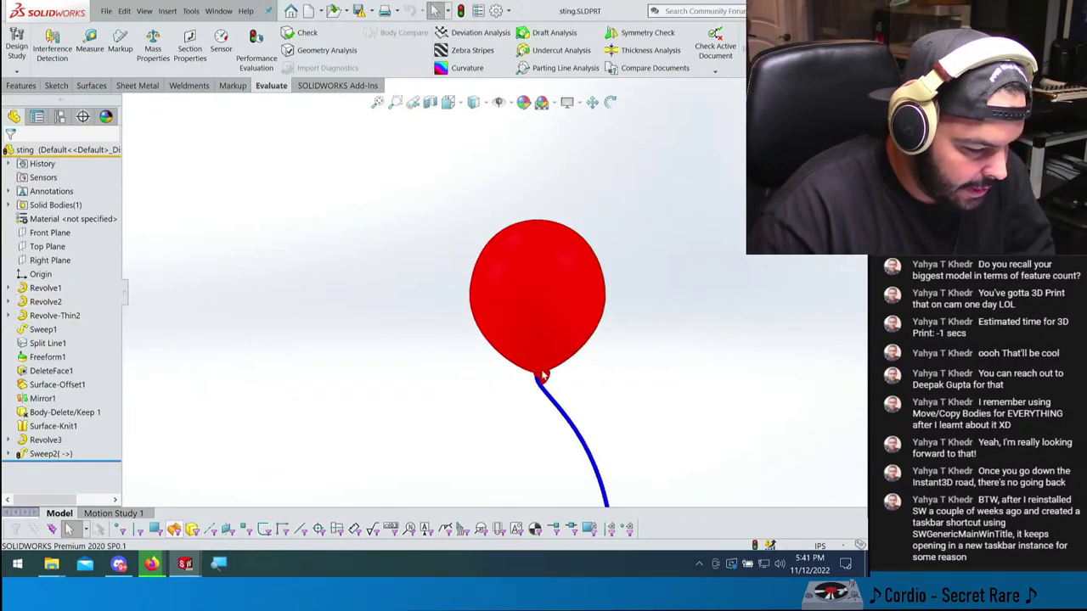
scroll(577, 386, "up", 2)
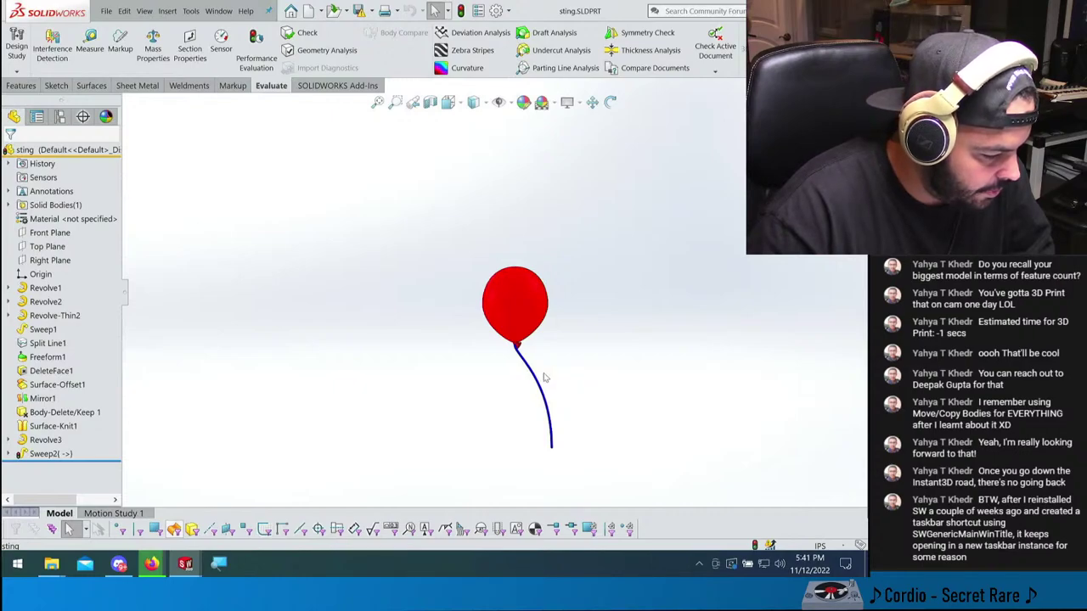
scroll(501, 293, "down", 8)
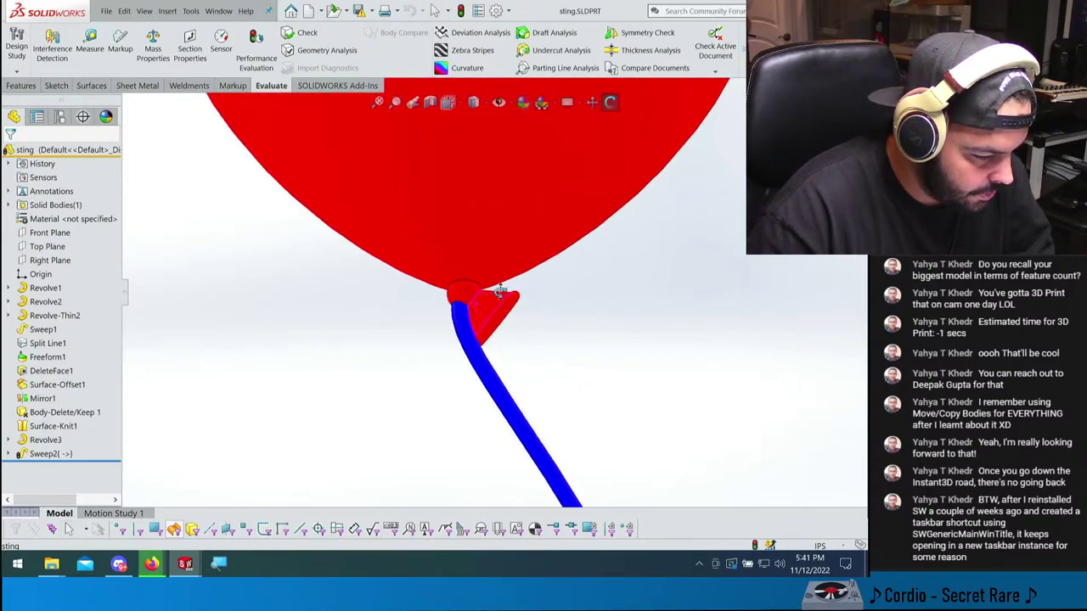
middle_click_drag(501, 293, 425, 266)
scroll(476, 303, "down", 3)
left_click(561, 280)
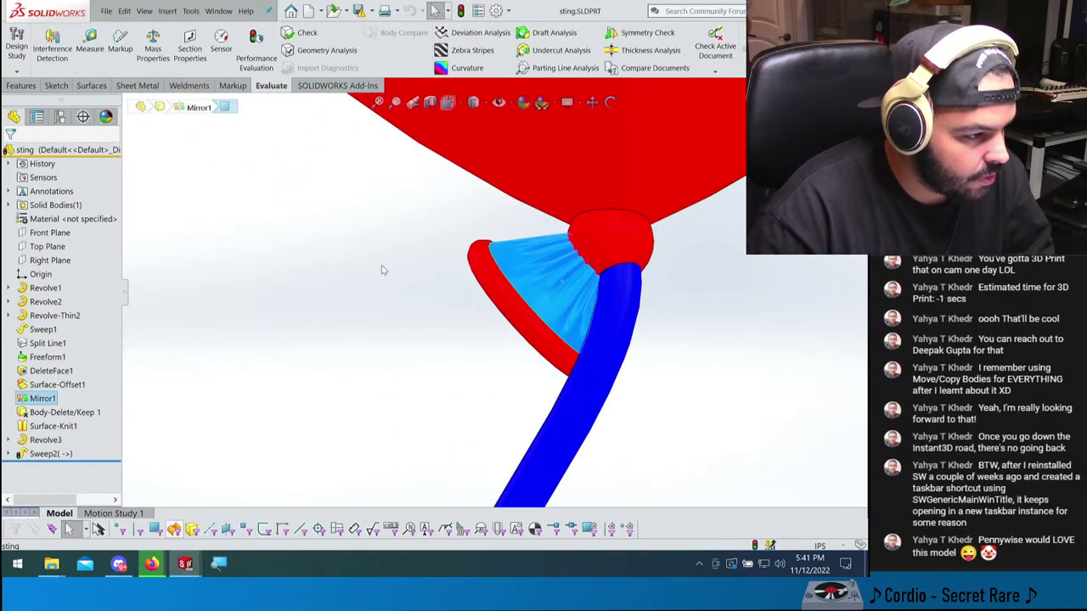
key("Escape")
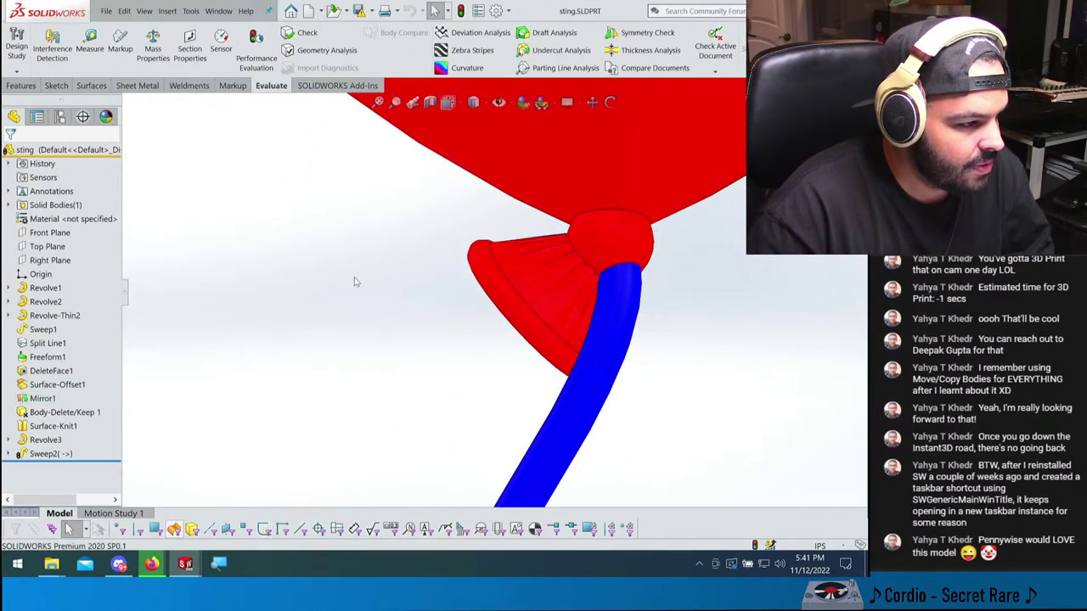
scroll(354, 276, "up", 5)
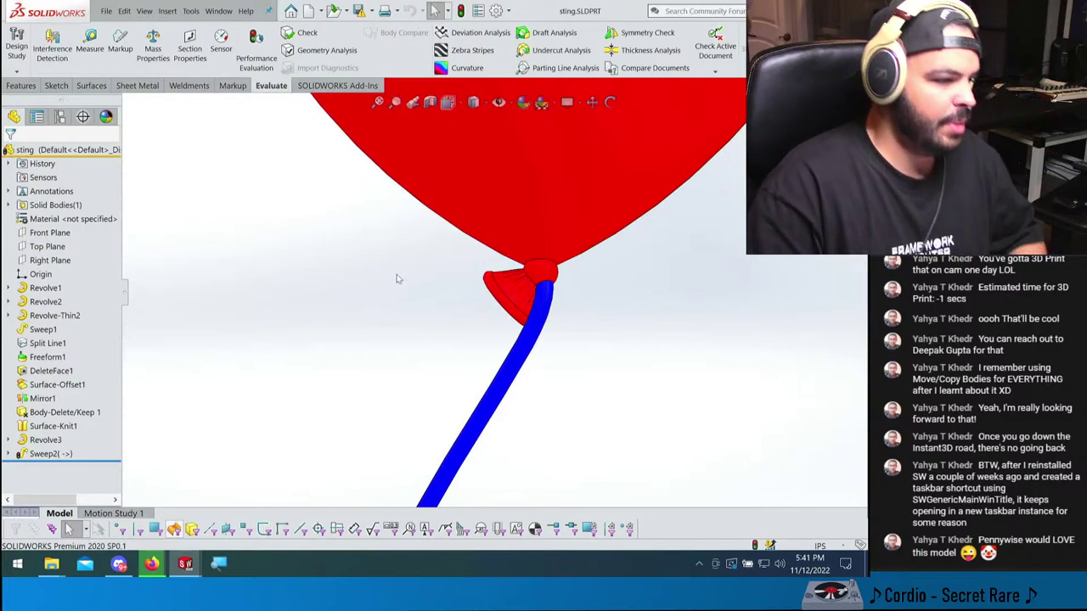
scroll(397, 278, "up", 4)
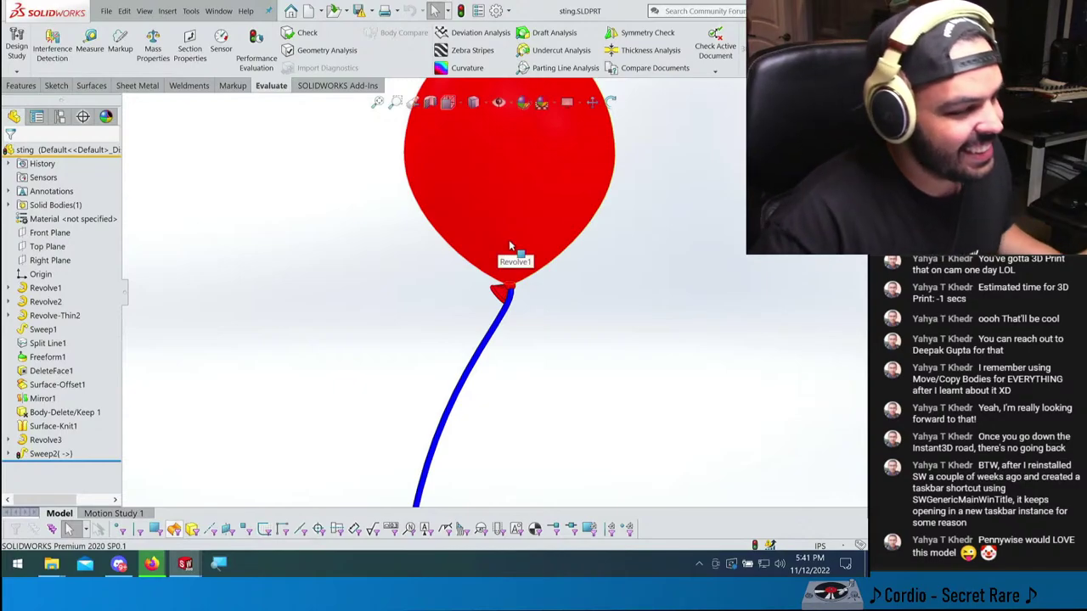
scroll(509, 246, "up", 2)
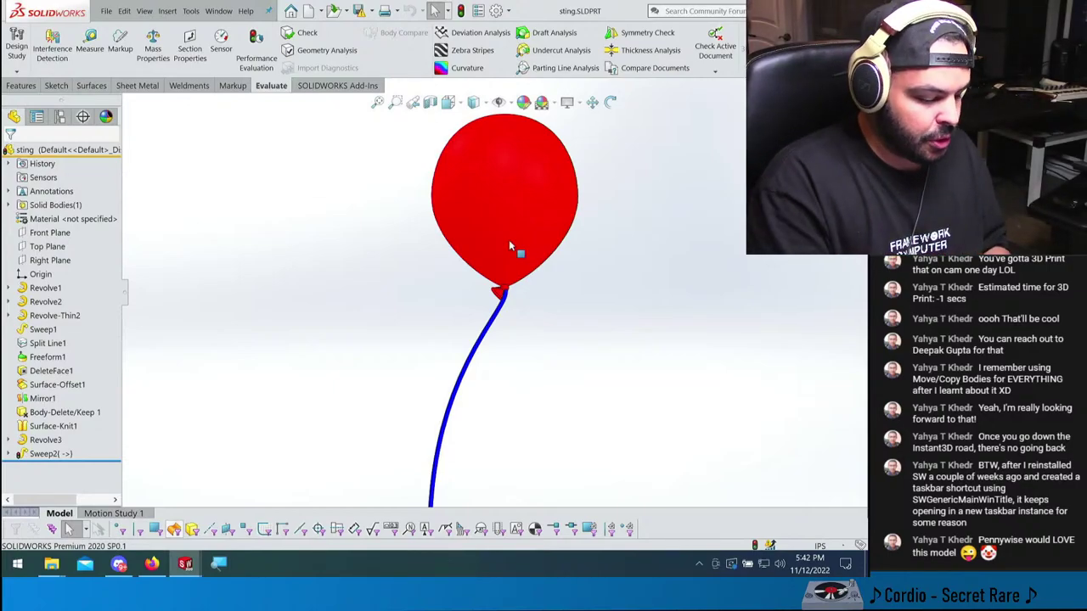
key("super")
type("soo")
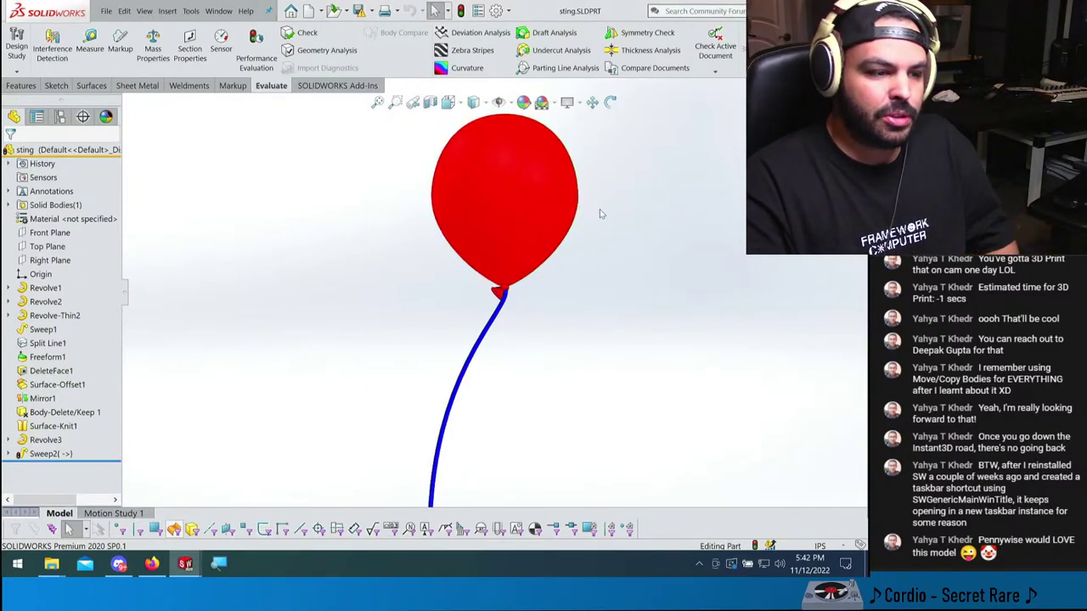
scroll(573, 293, "up", 4)
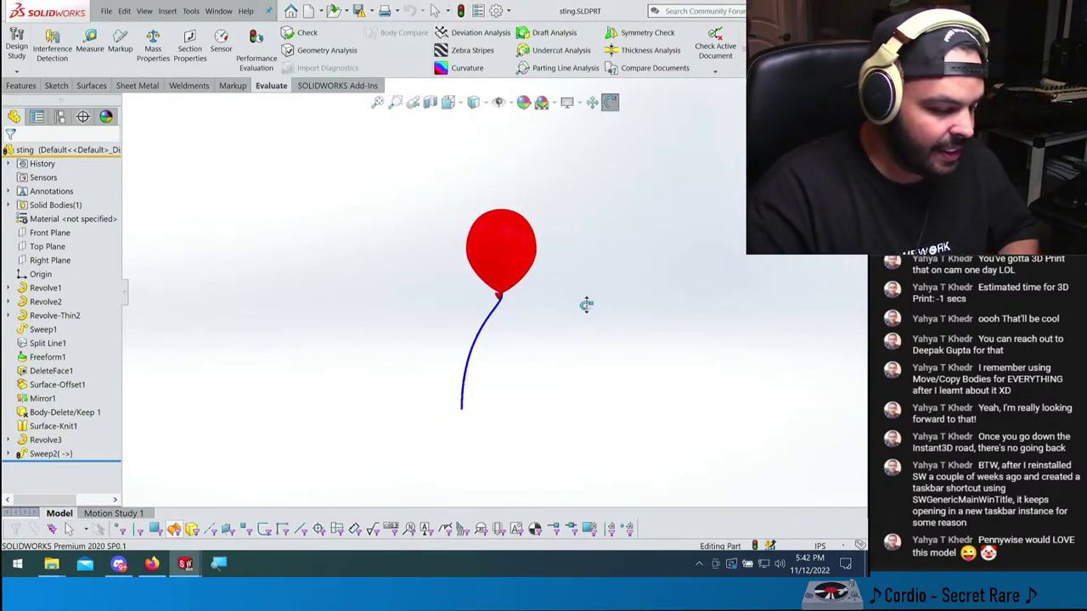
- In sting asm, move the left, top and middle balloons into new positions
key("ctrl+Tab")
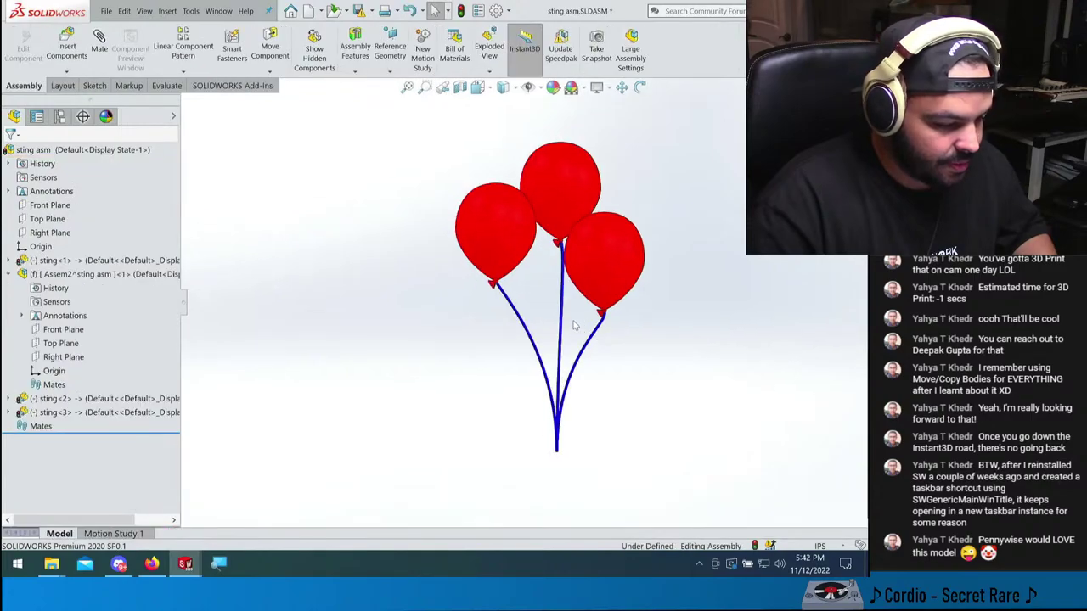
left_click_drag(521, 254, 515, 244)
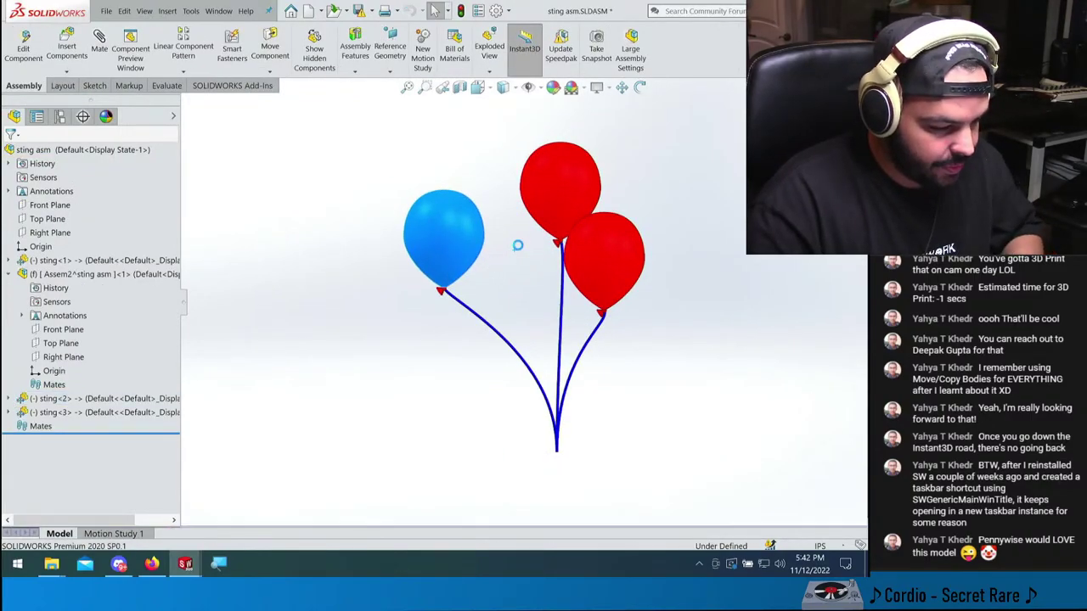
left_click_drag(553, 213, 578, 176)
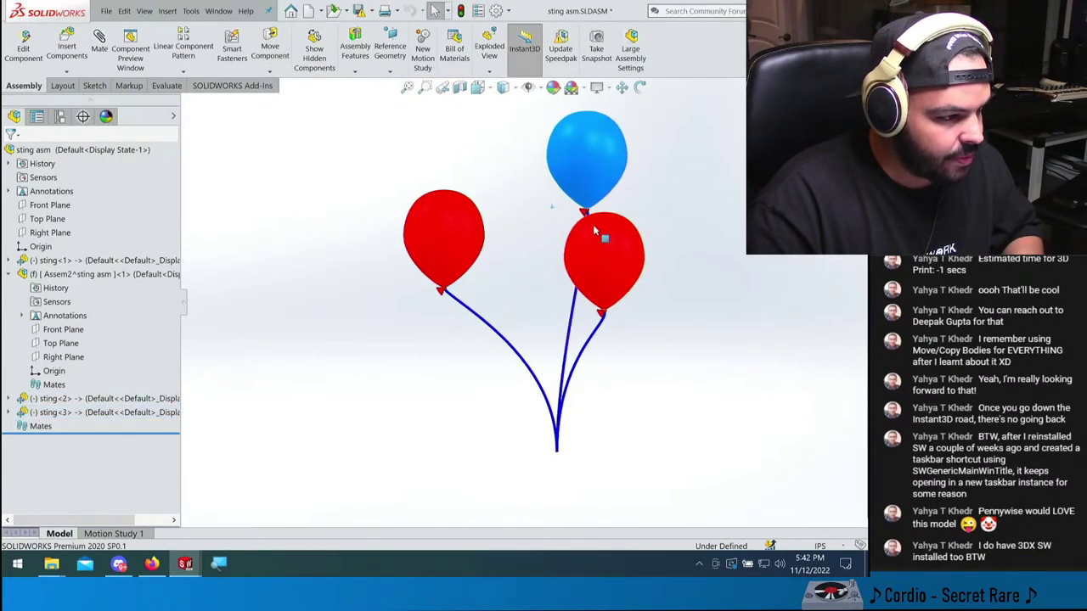
left_click_drag(583, 247, 668, 302)
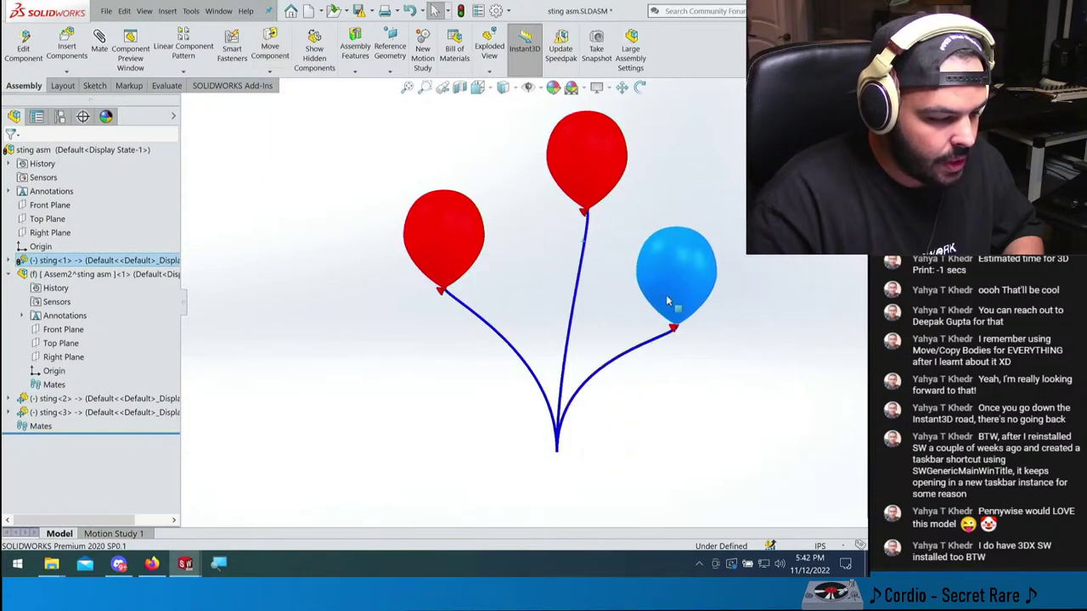
mouse_move(608, 280)
middle_mouse_down()
mouse_move(620, 272)
mouse_move(686, 284)
mouse_move(544, 244)
mouse_move(594, 255)
mouse_move(594, 293)
mouse_move(613, 310)
mouse_move(718, 359)
mouse_move(662, 254)
mouse_move(591, 204)
mouse_move(602, 304)
mouse_move(584, 249)
mouse_move(521, 266)
mouse_move(479, 190)
mouse_move(476, 218)
mouse_move(641, 312)
mouse_move(641, 294)
mouse_move(583, 238)
mouse_move(605, 276)
middle_mouse_up()
- Reposition the lower and left balloons again, zoom to fit, and bring up the save prompt
left_click(544, 244)
left_click_drag(495, 234, 472, 245)
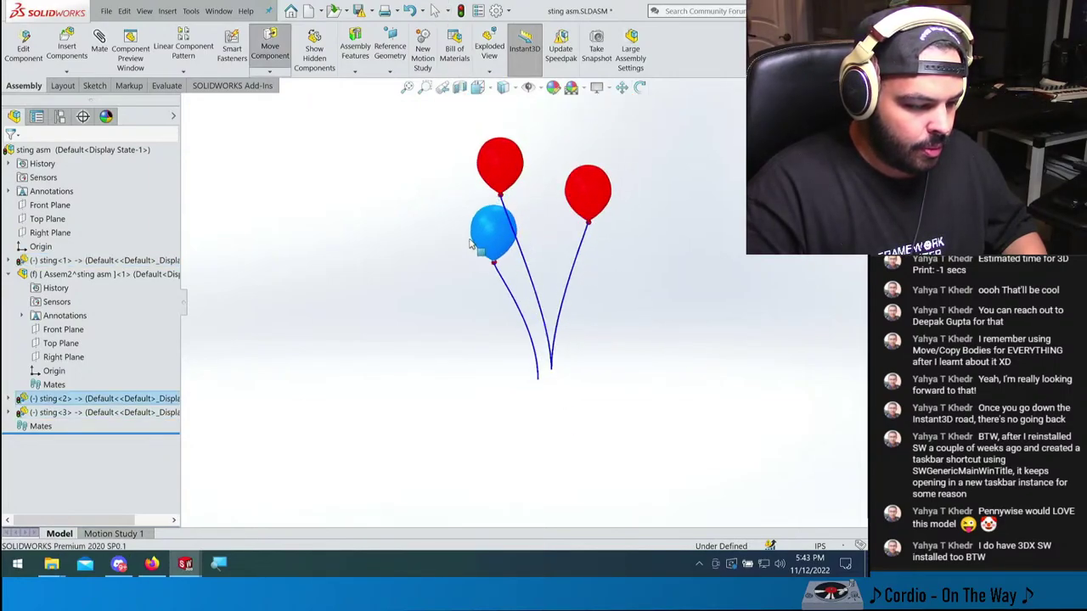
middle_click_drag(535, 286, 549, 255)
scroll(543, 263, "down", 2)
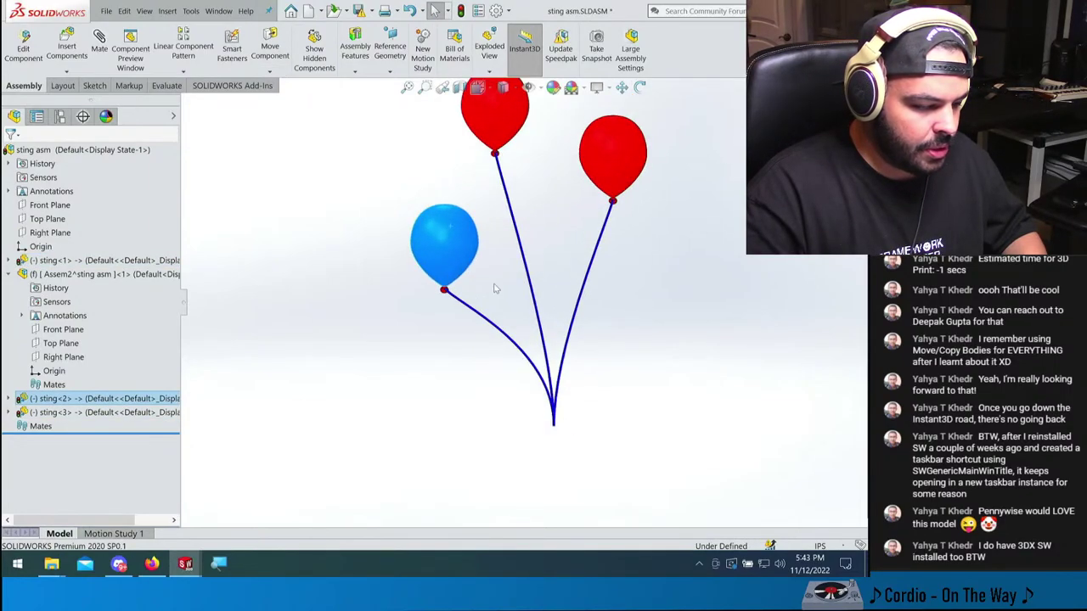
left_click(504, 394)
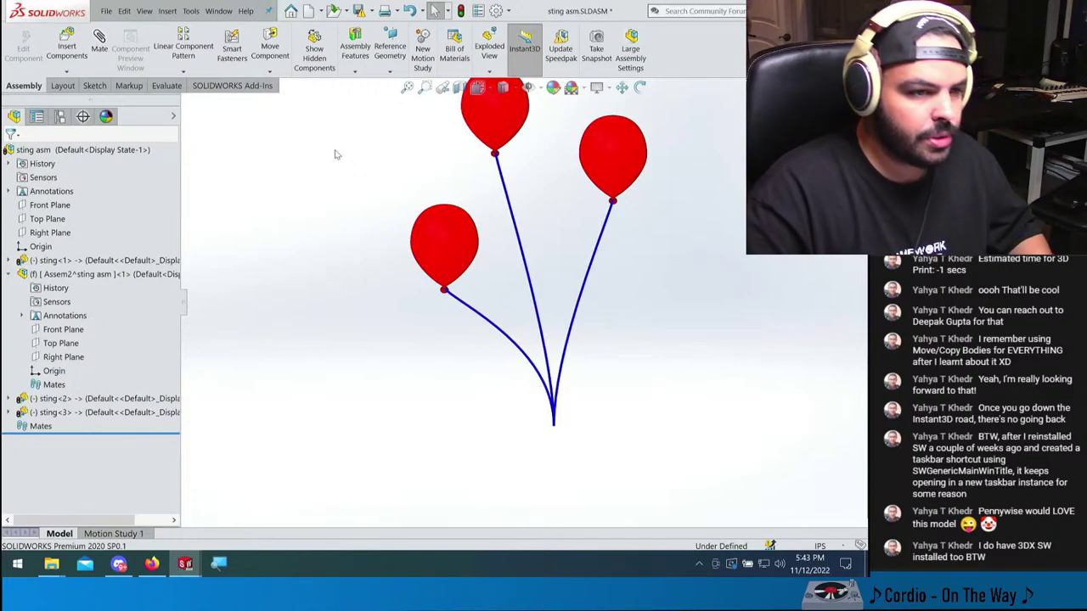
left_click_drag(447, 231, 480, 243)
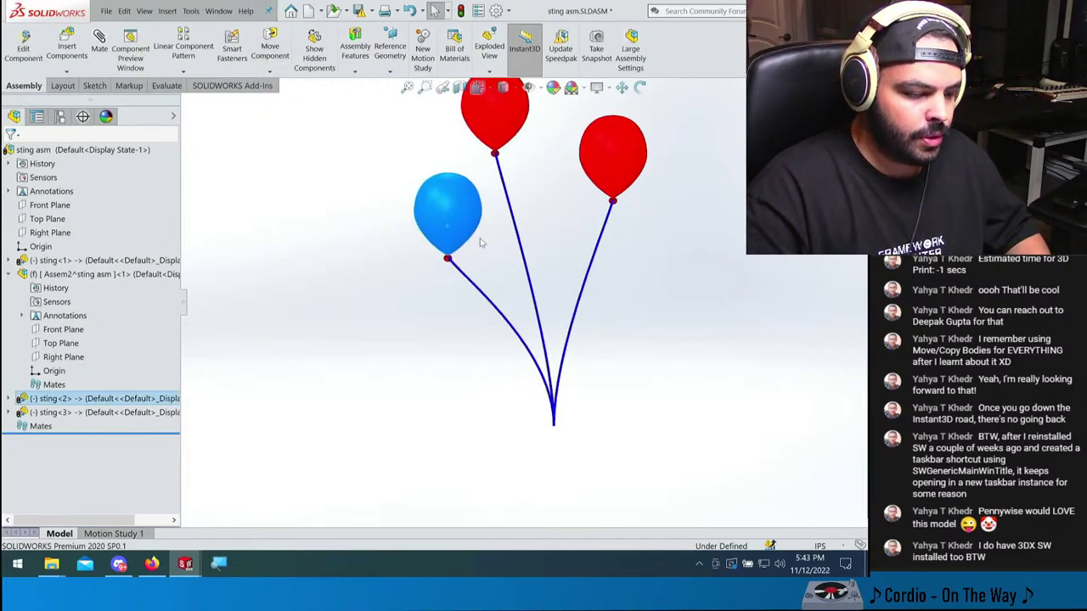
left_click(404, 331)
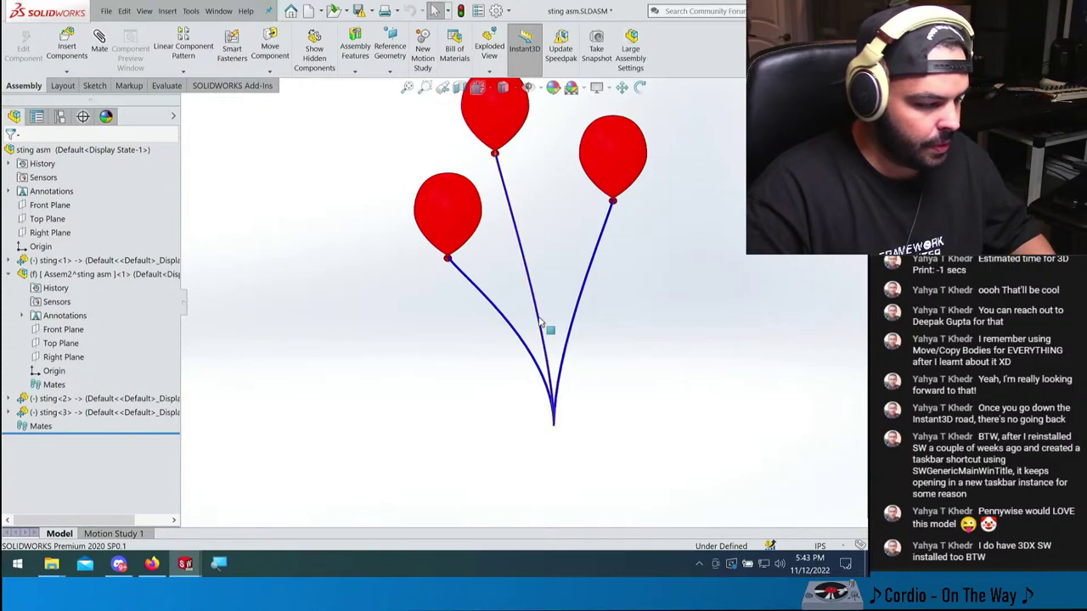
scroll(541, 306, "up", 3)
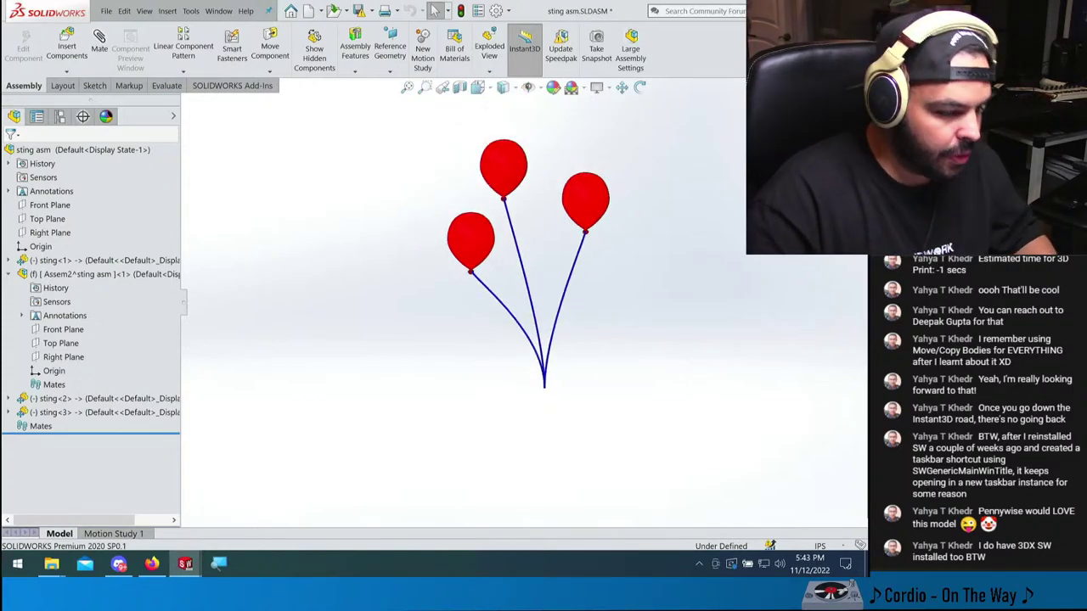
key("ctrl+s")
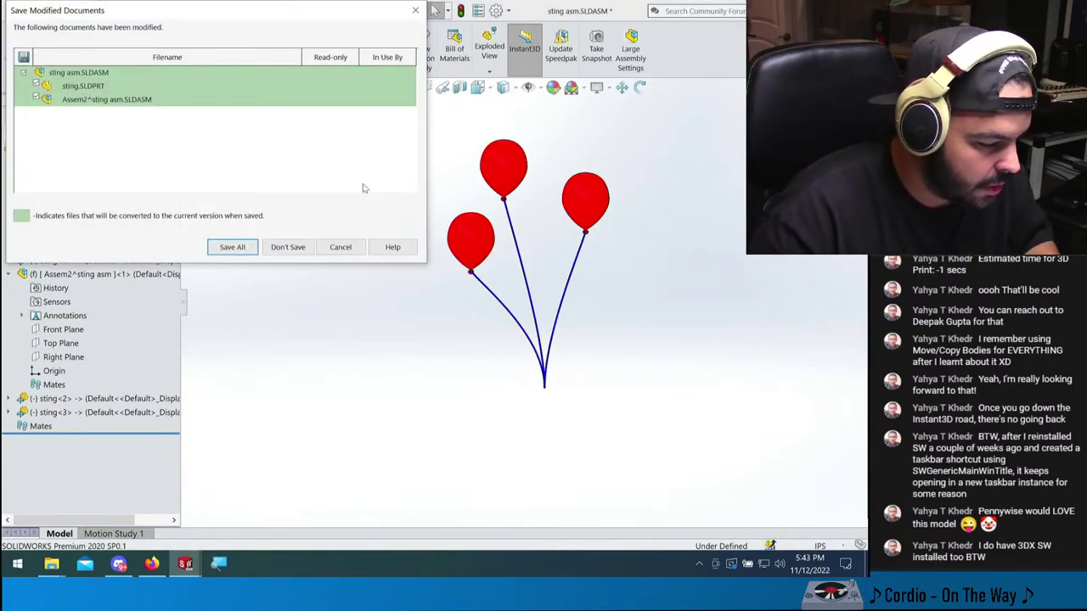
- Close the sting assembly from the save prompt and close sting.SLDPRT without saving
left_click(277, 248)
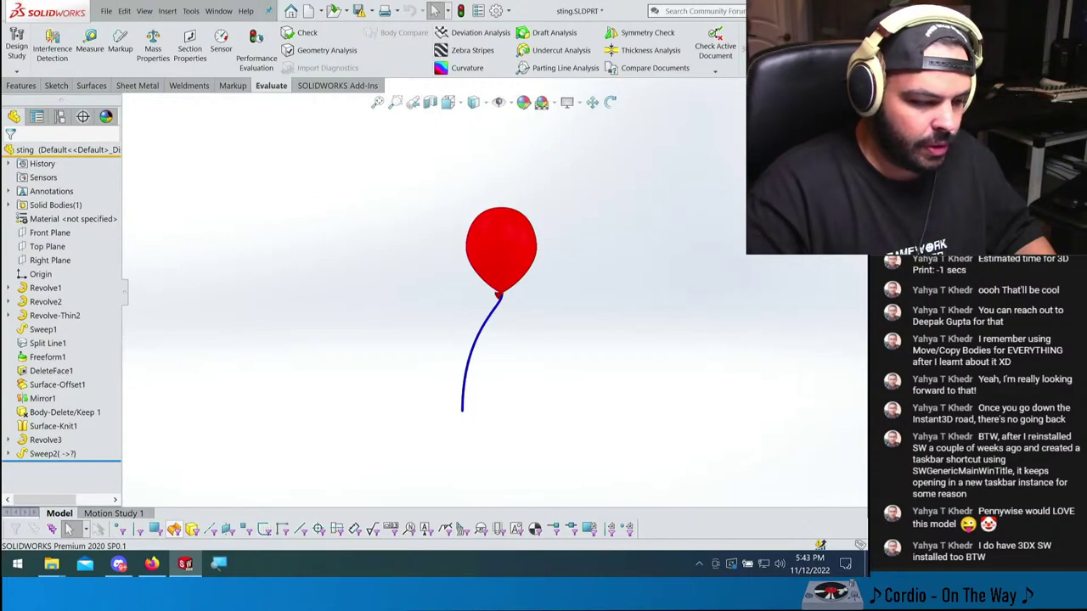
key("ctrl+w")
left_click(338, 285)
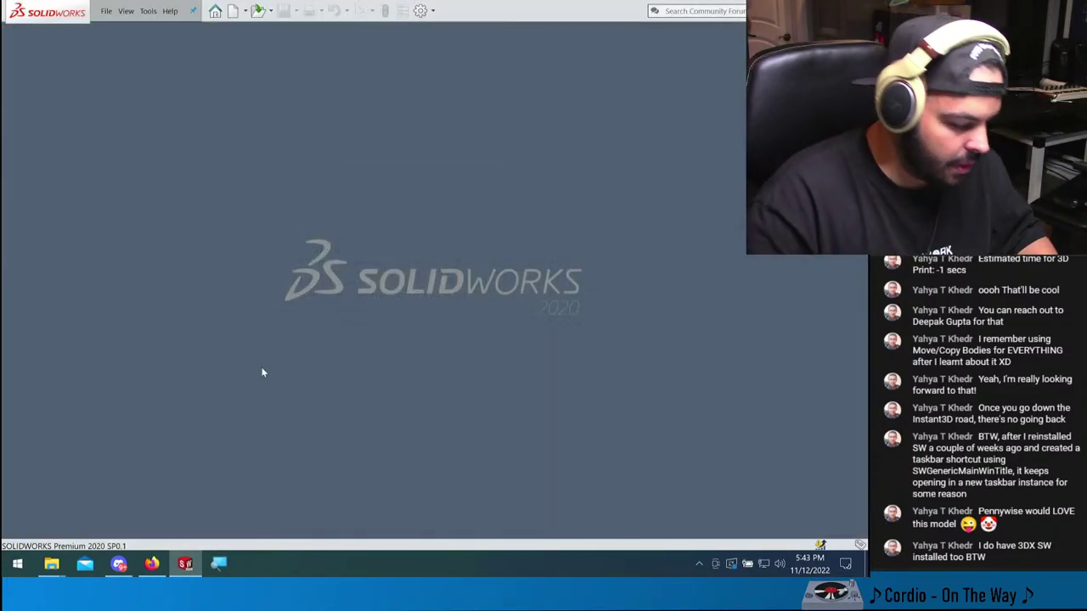
mouse_move(57, 576)
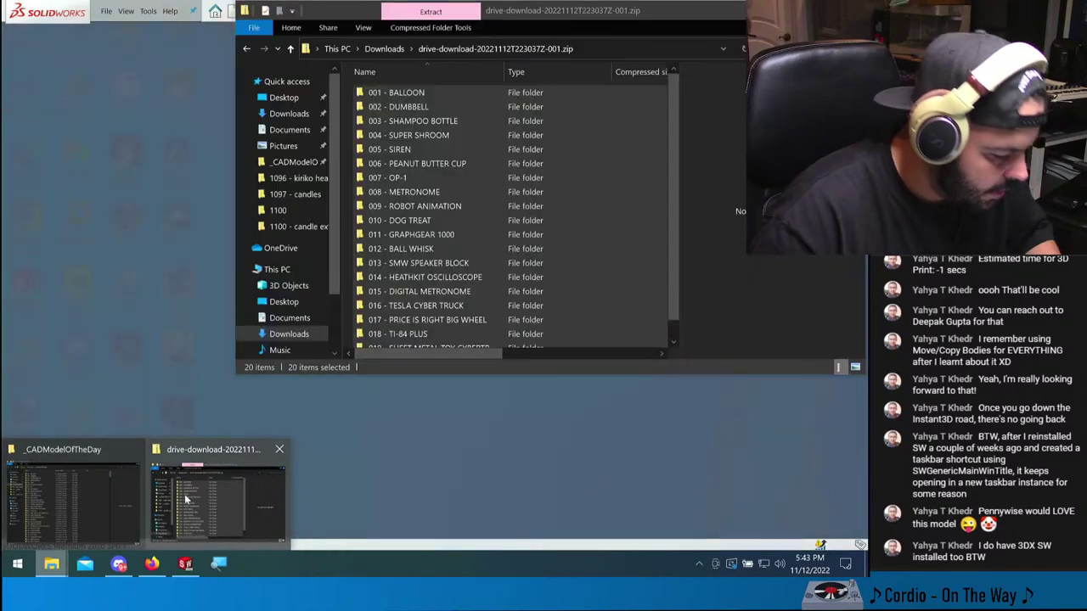
- Go from the drive-download folder window to the Downloads folder
left_click(185, 499)
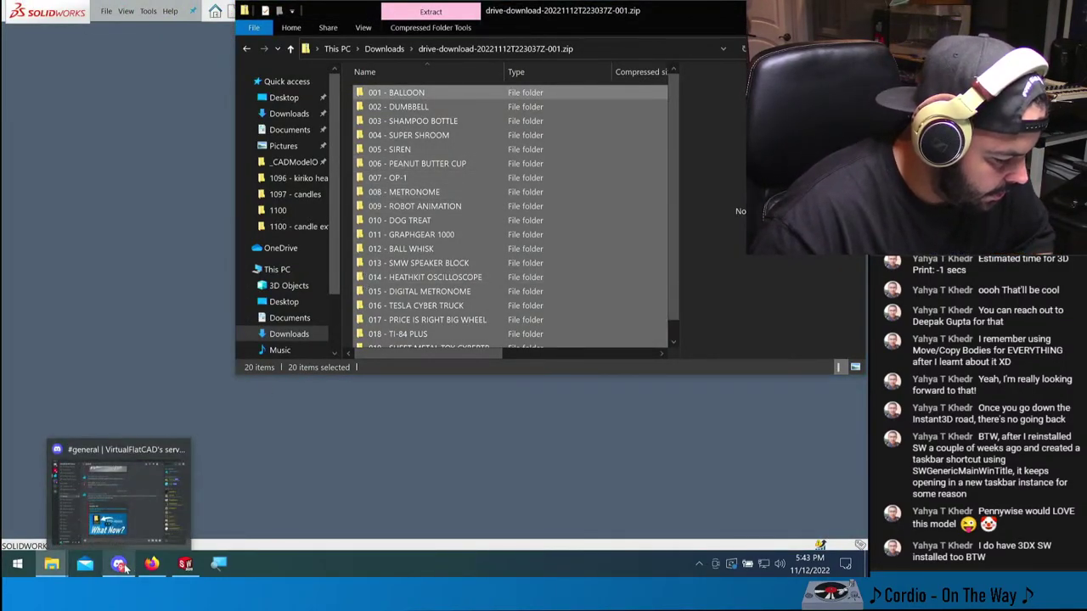
left_click(151, 564)
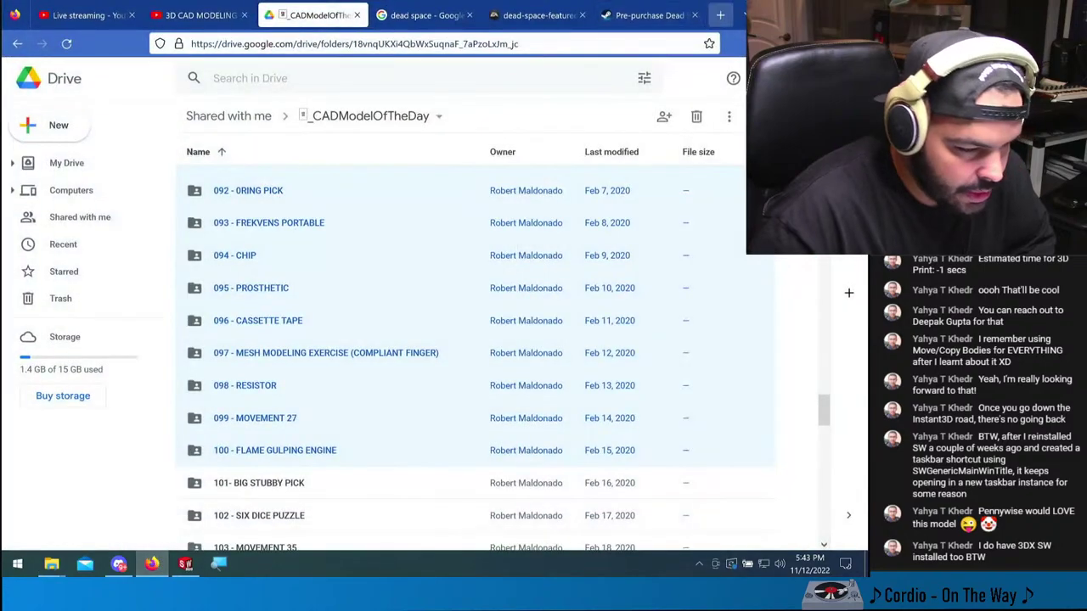
left_click(151, 565)
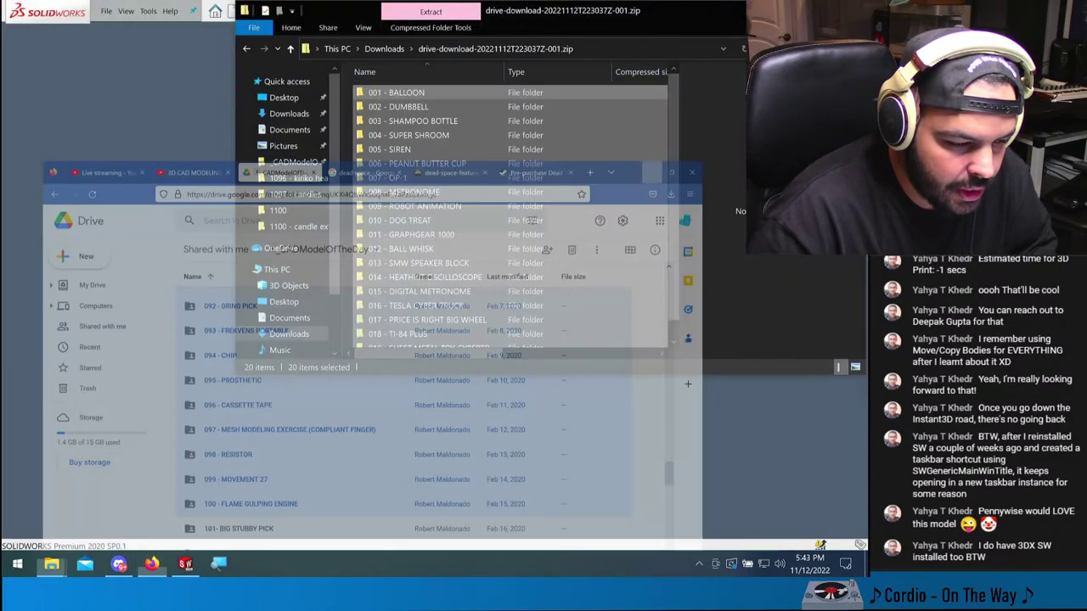
left_click(302, 116)
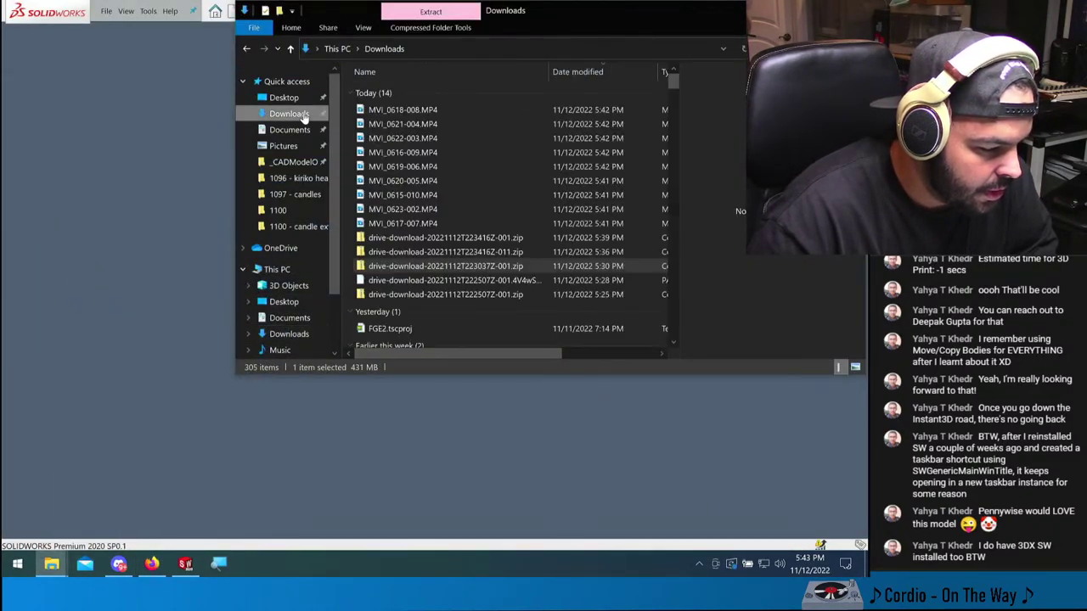
- Browse the MVI recordings and play MVI_0618-008.MP4
left_click(403, 209)
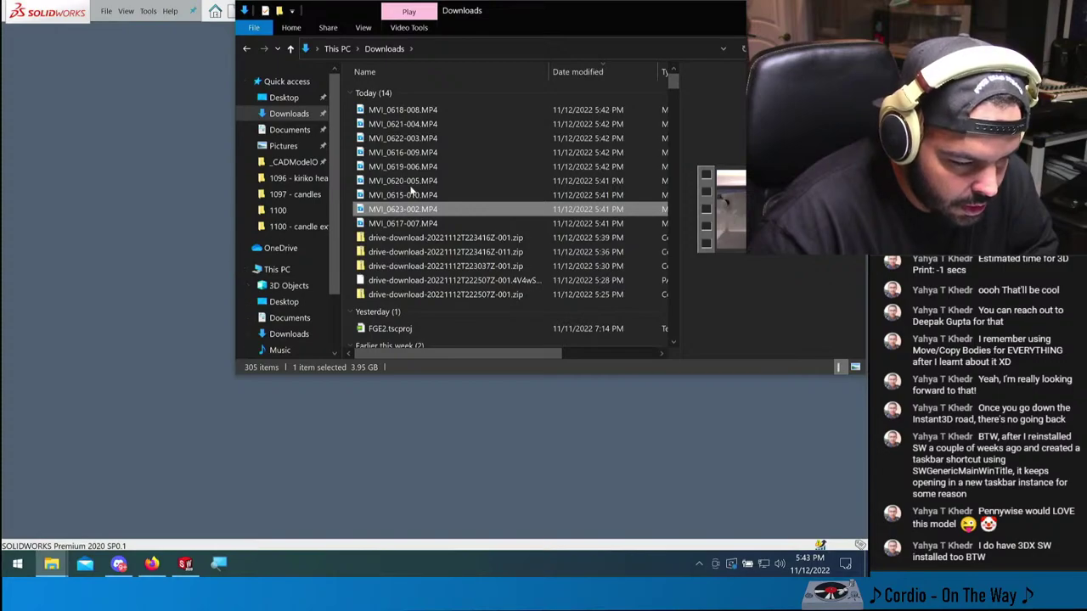
left_click(413, 182)
left_click(415, 167)
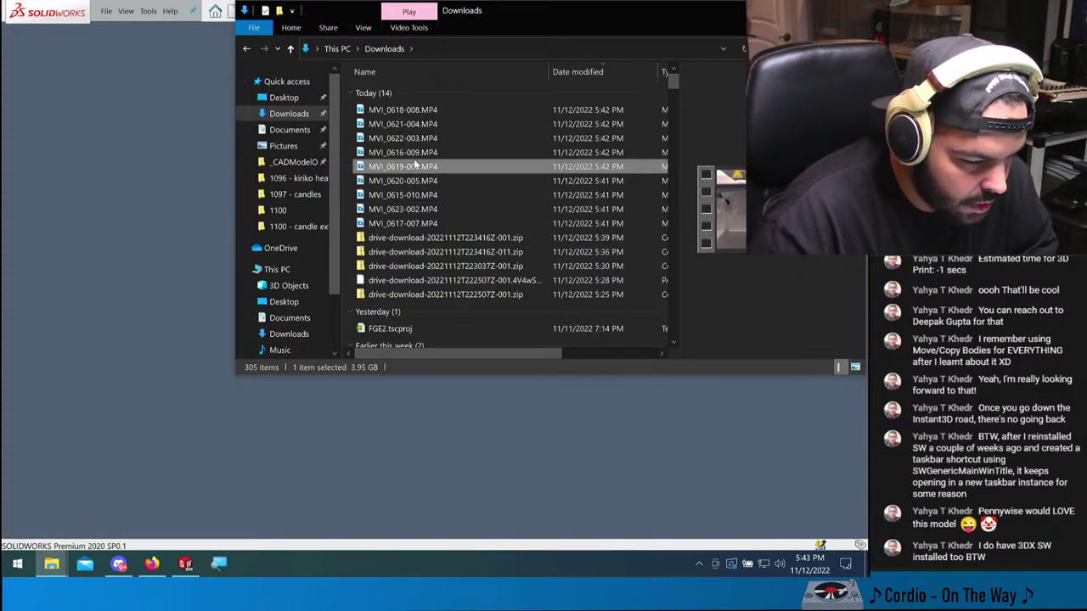
left_click(416, 223)
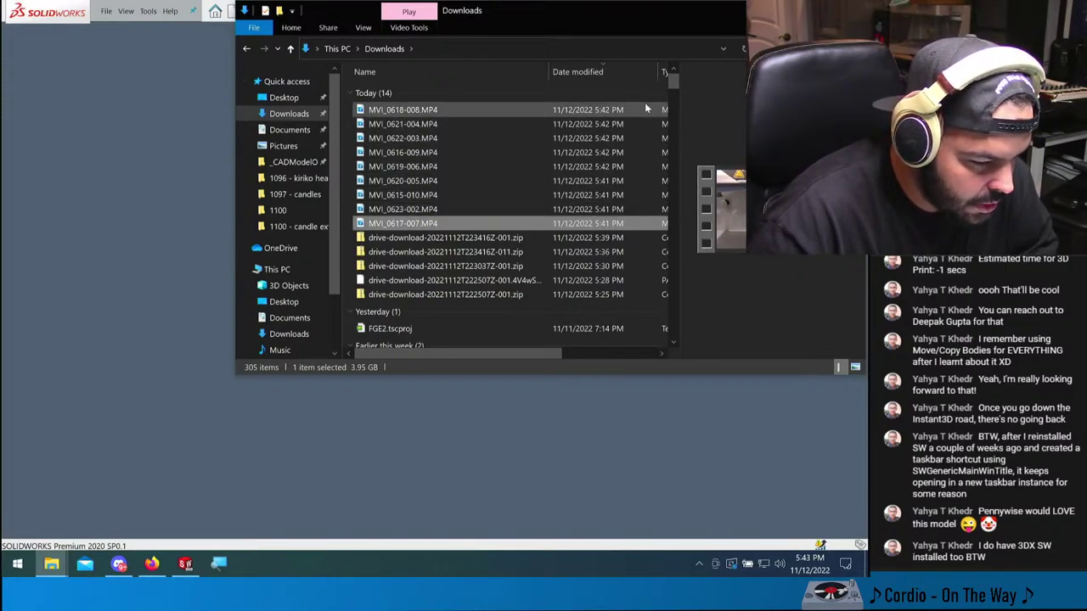
left_click(425, 196)
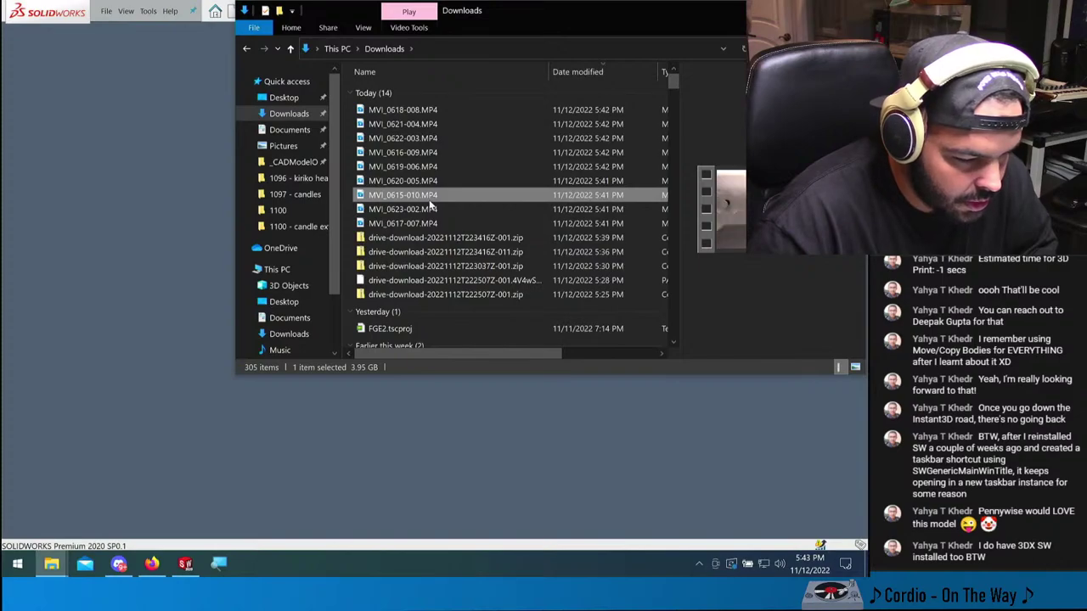
key("Down")
key("Up")
key("Up")
key("Up")
key("Up")
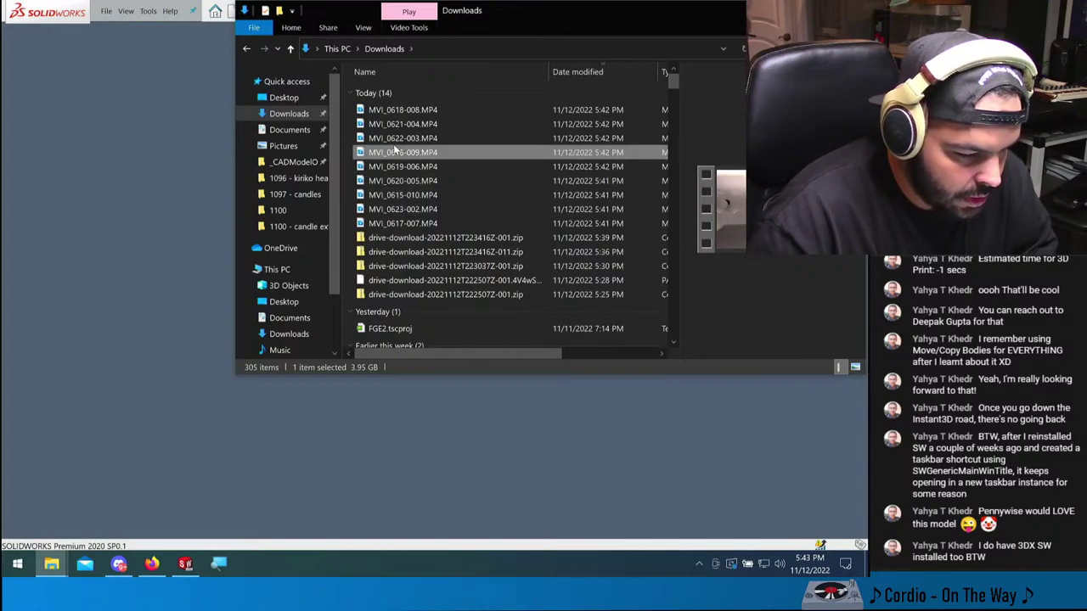
key("Up")
key("Up")
key("Up")
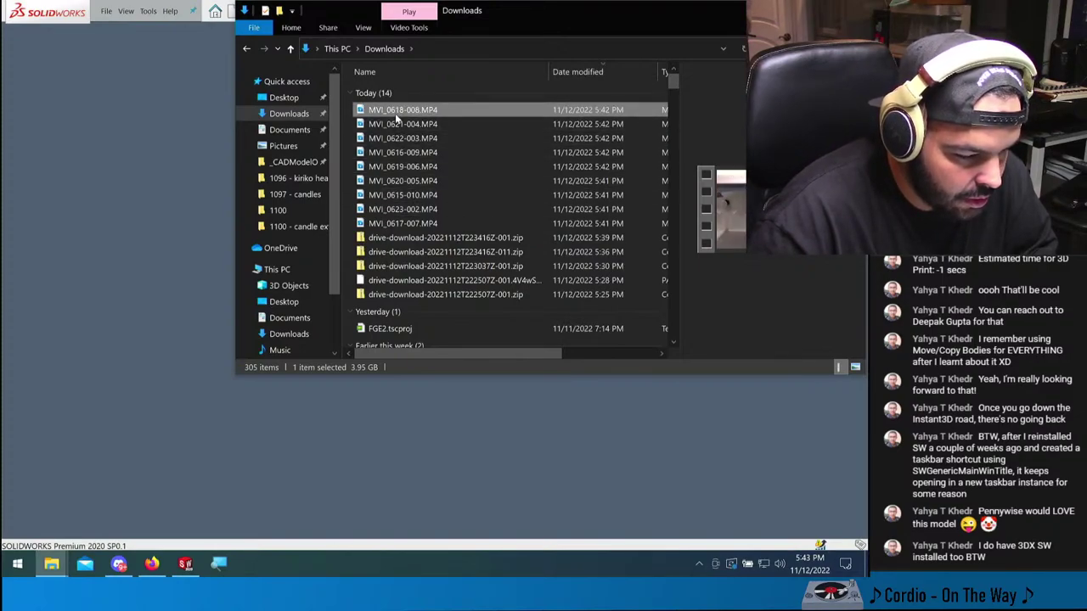
key("Return")
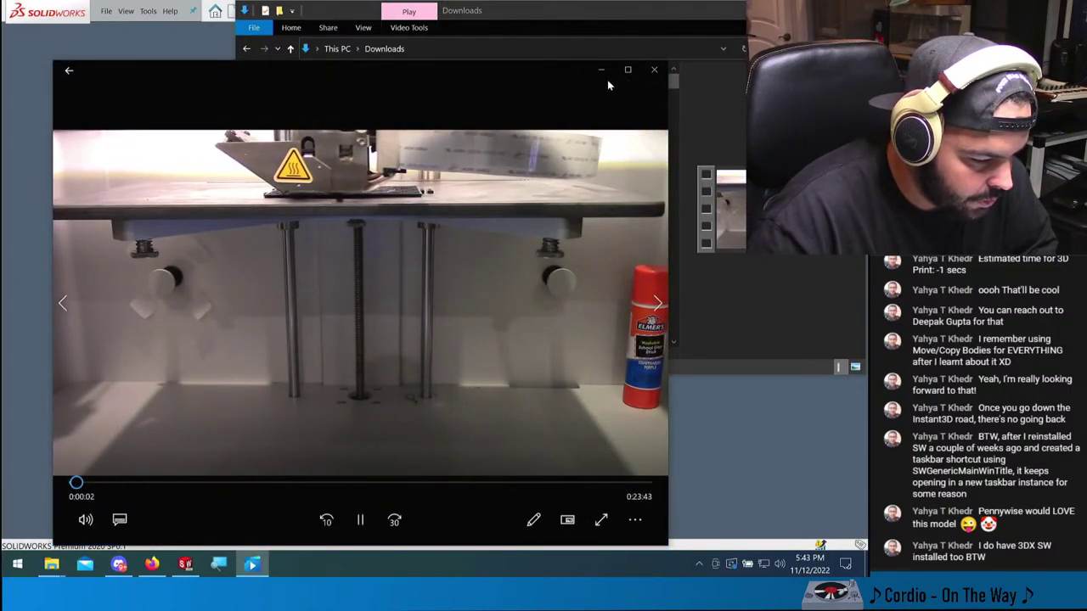
- Watch MVI_0618-008 full screen, skipping ahead through the print, then close the player
double_click(553, 145)
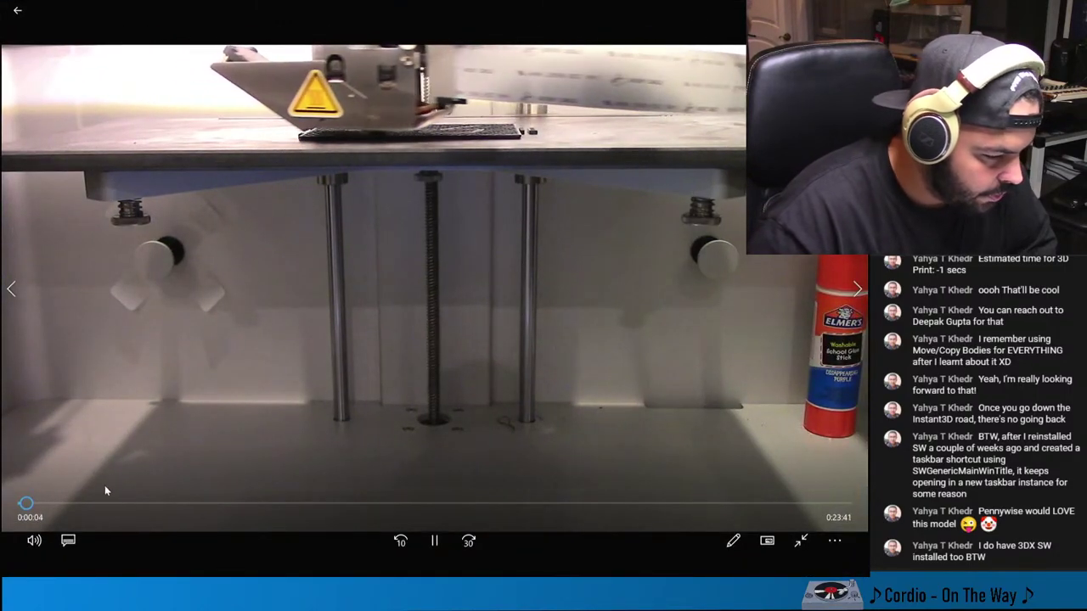
left_click(66, 504)
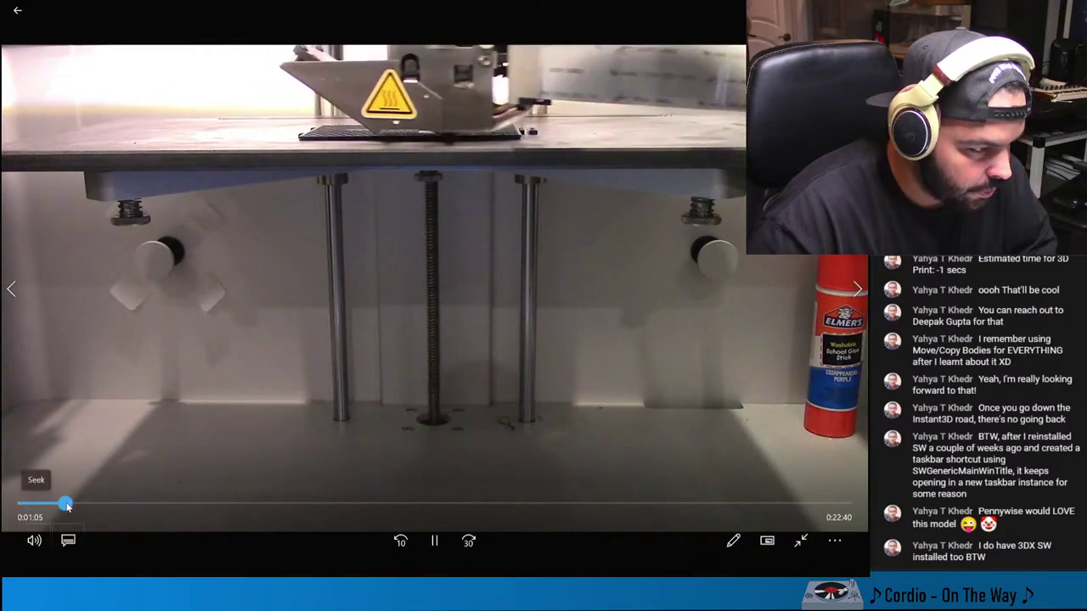
left_click_drag(66, 505, 751, 503)
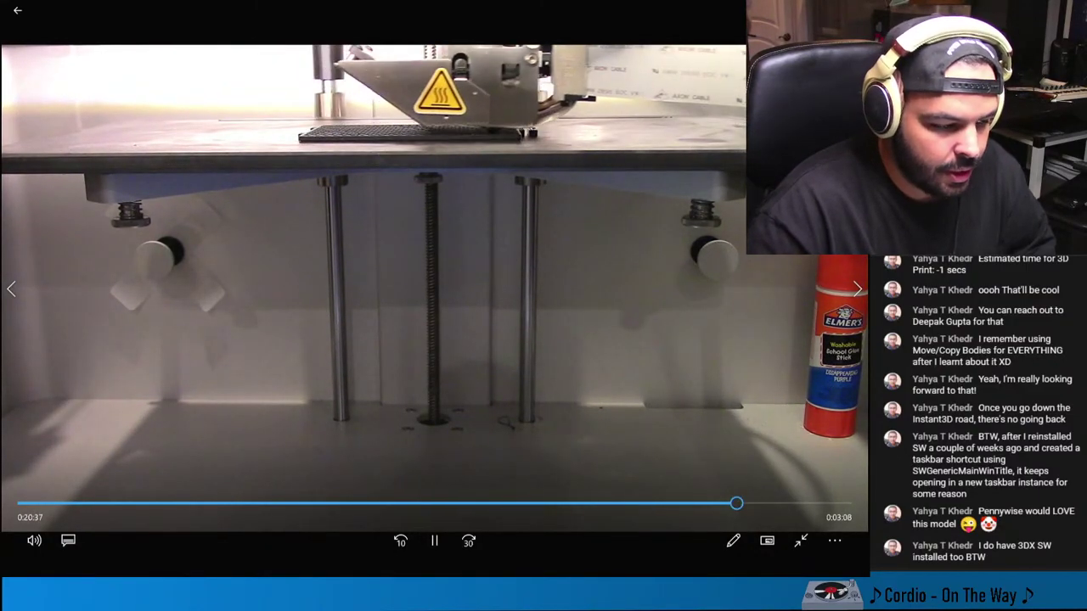
left_click(801, 541)
key("alt+F4")
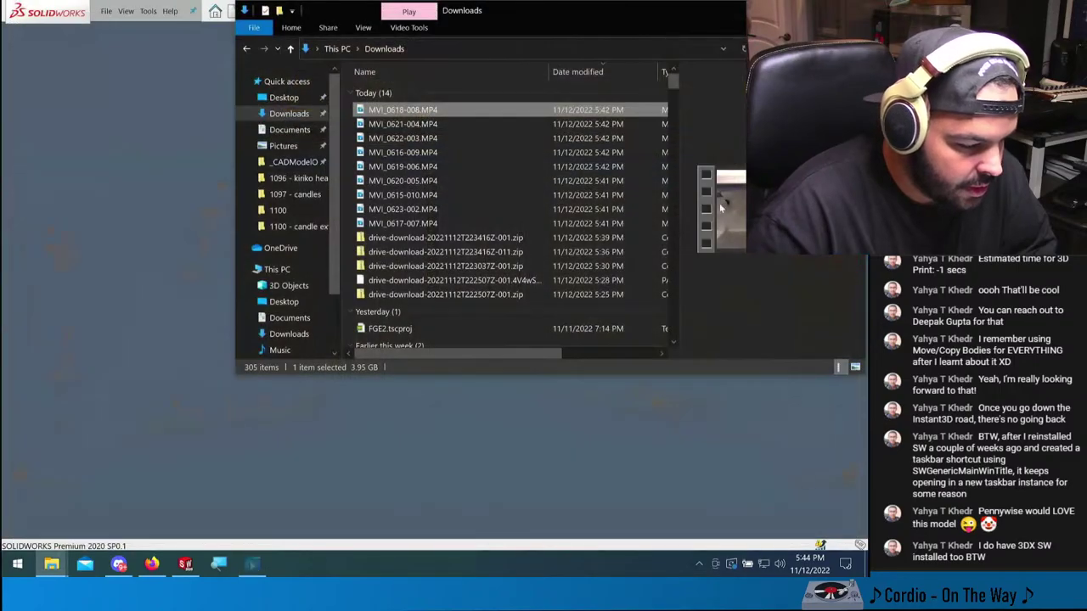
- Play MVI_0620-005.MP4, skip to about nine minutes in, then close the player
double_click(425, 180)
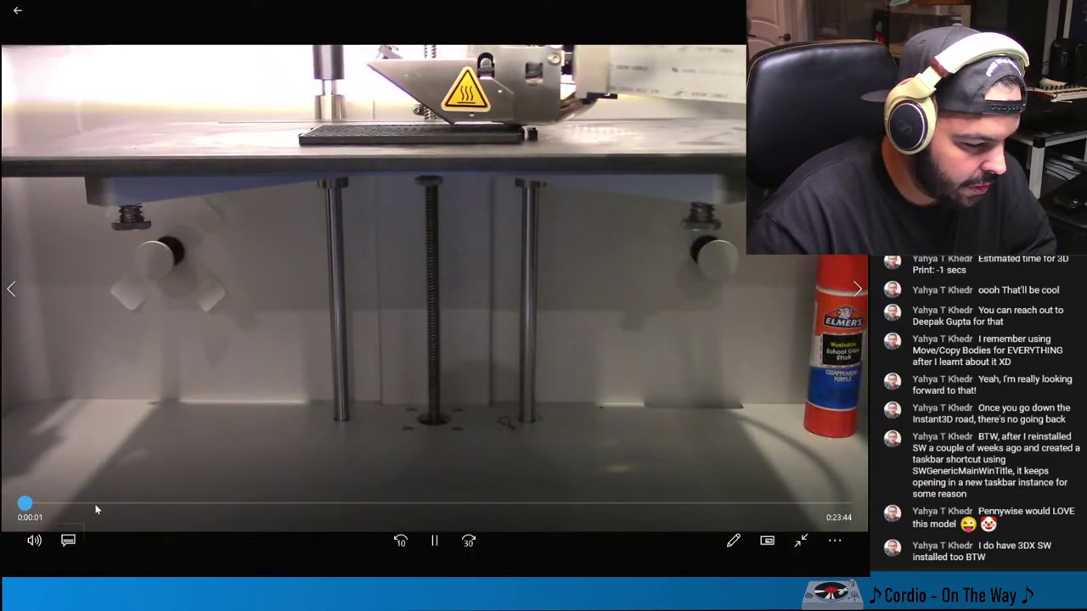
left_click_drag(97, 504, 811, 499)
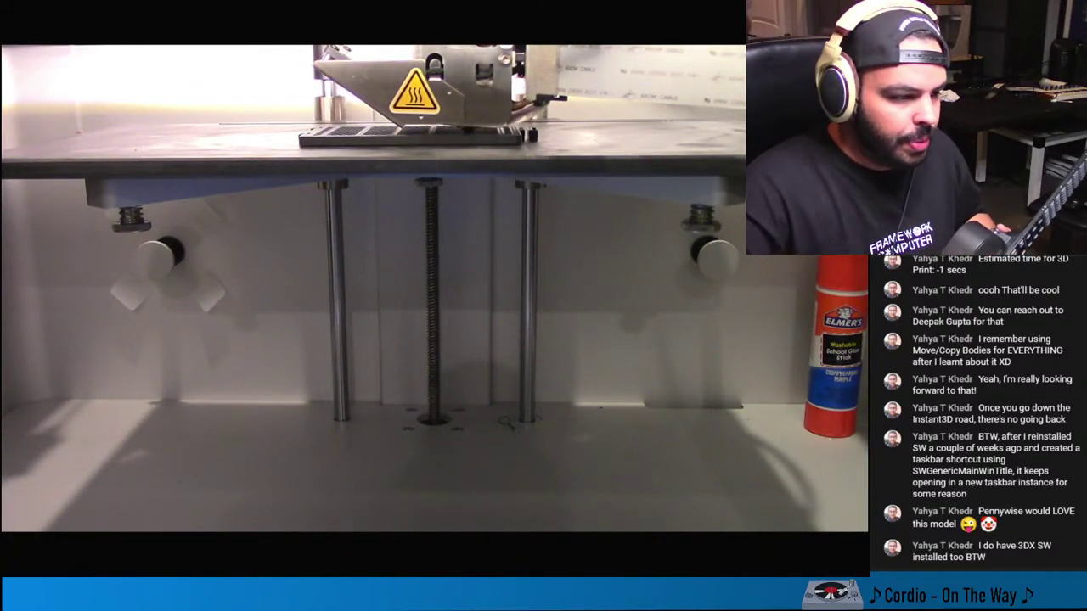
mouse_move(649, 354)
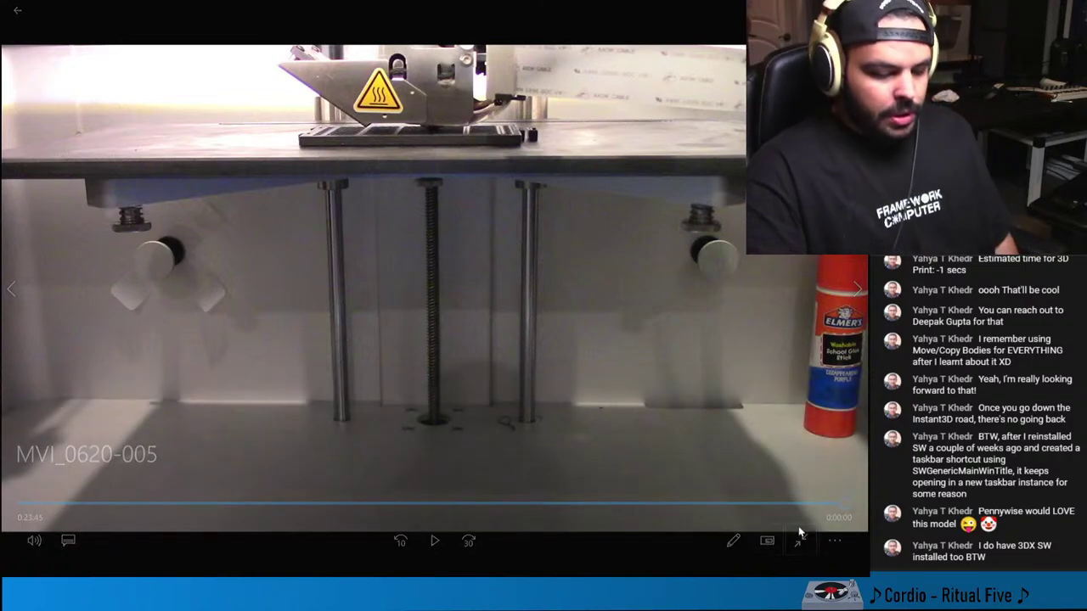
left_click(799, 538)
key("alt+F4")
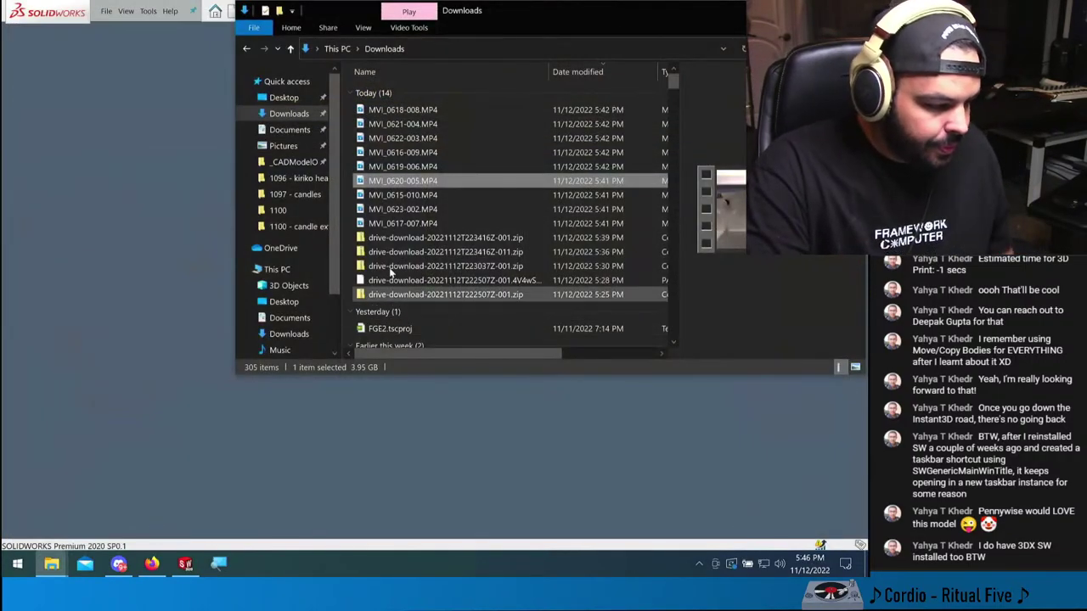
- Permanently delete the nine MVI videos from Downloads and switch to the _CADModelOfTheDay window
left_click(406, 223)
left_click(462, 113, "shift")
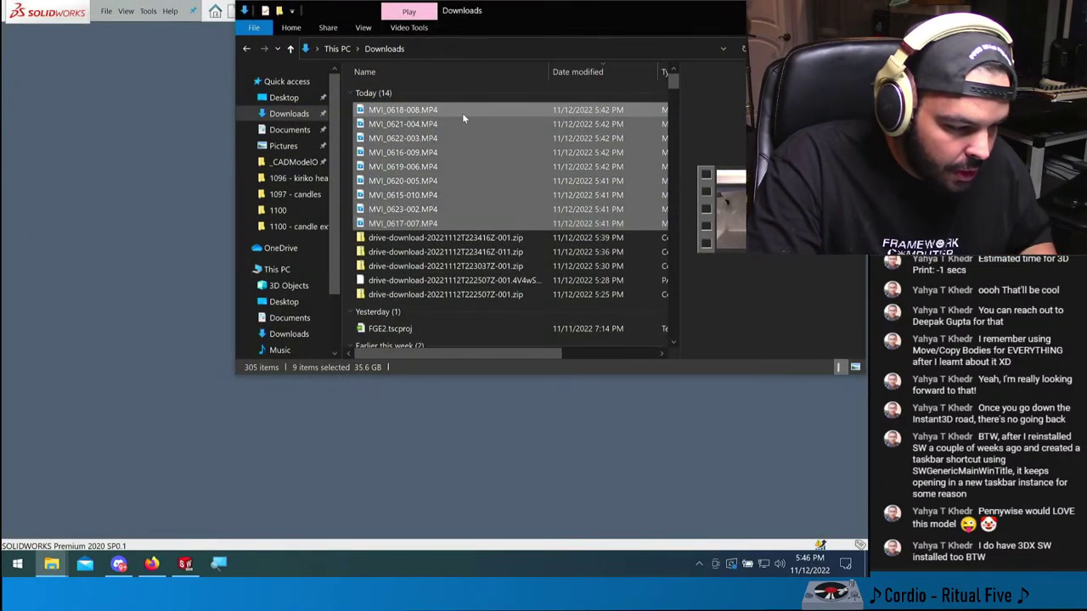
key("shift+Delete")
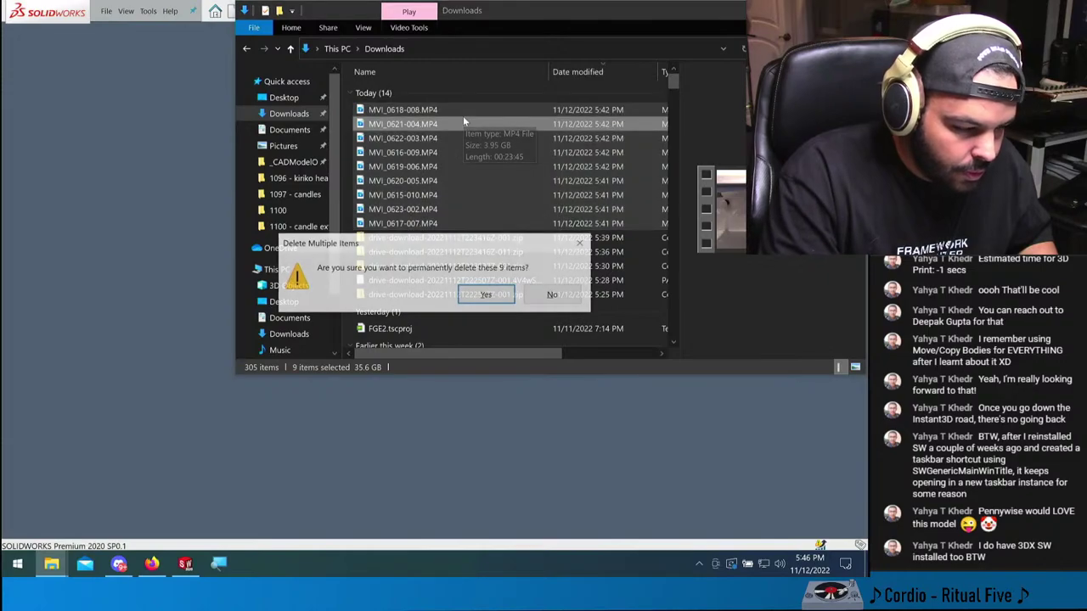
key("Return")
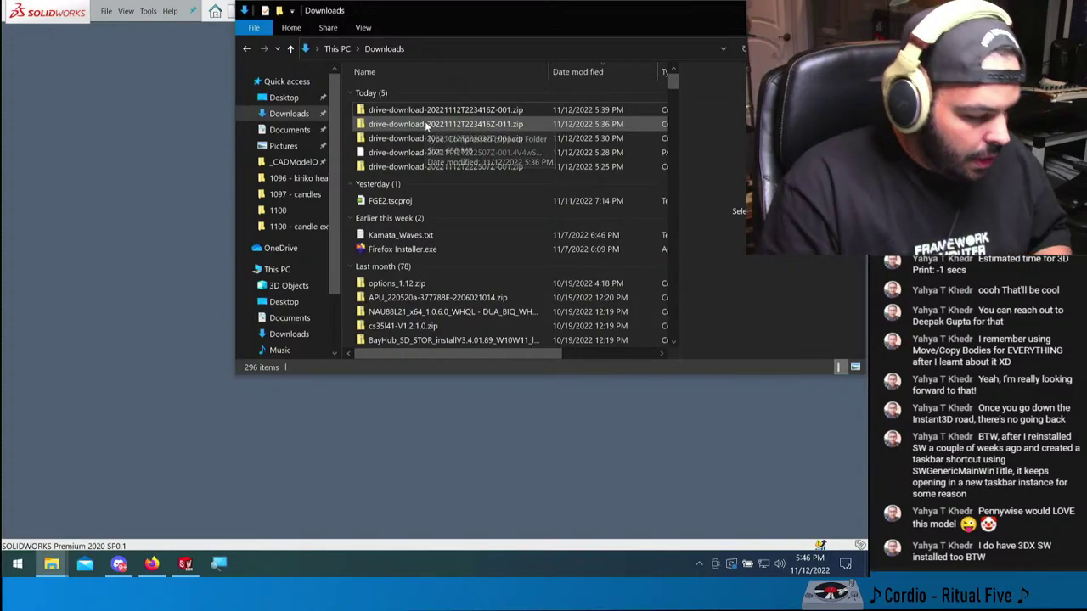
key("alt+Tab")
key("alt+Tab")
key("alt+Tab")
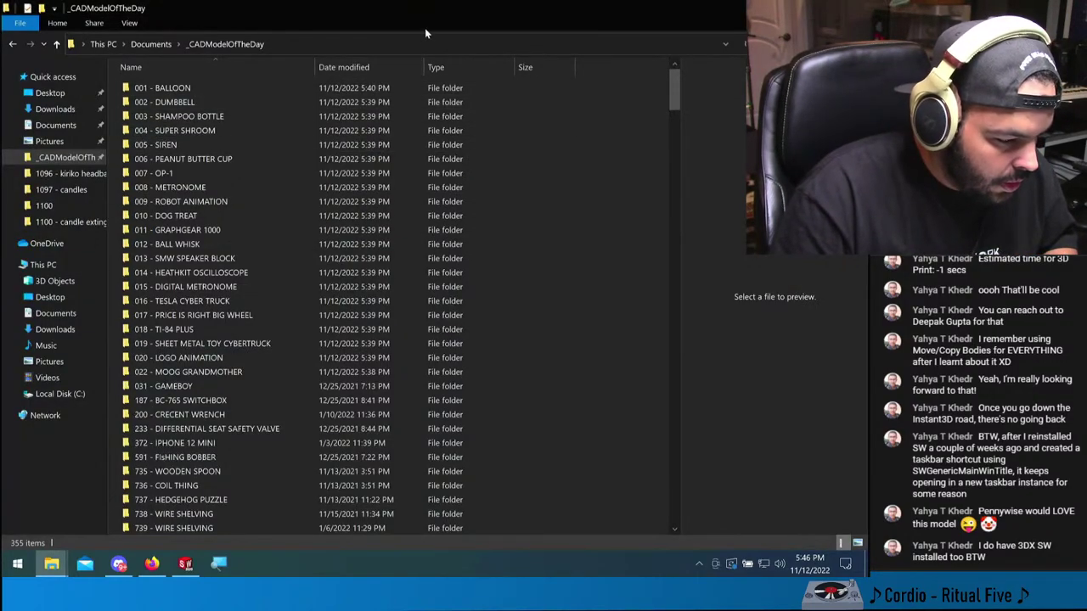
- Dock _CADModelOfTheDay and Downloads side by side and open the first drive-download zip
key("super+Left")
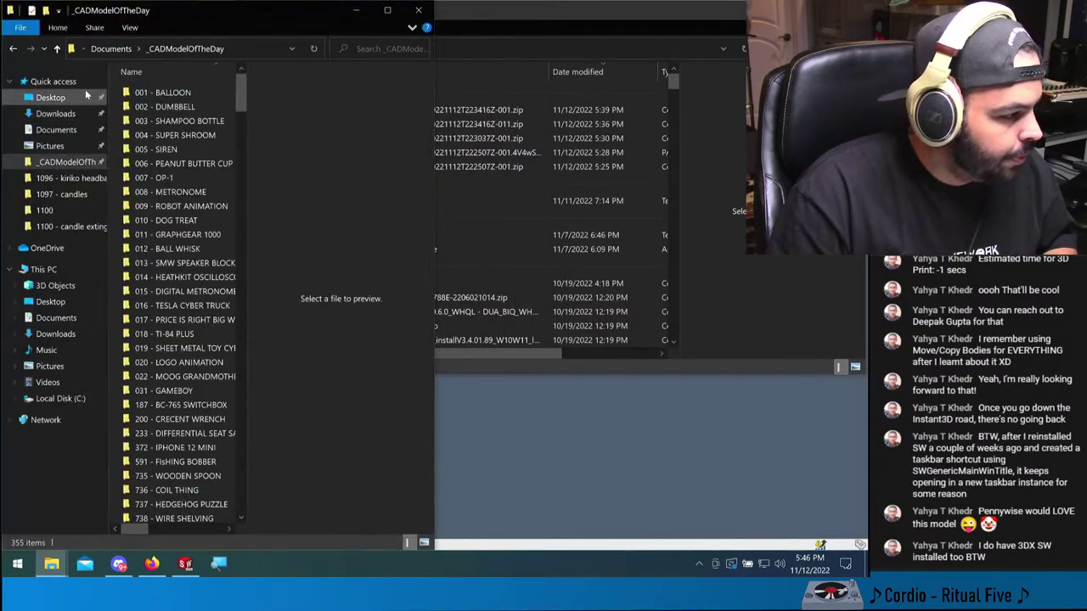
left_click(513, 27)
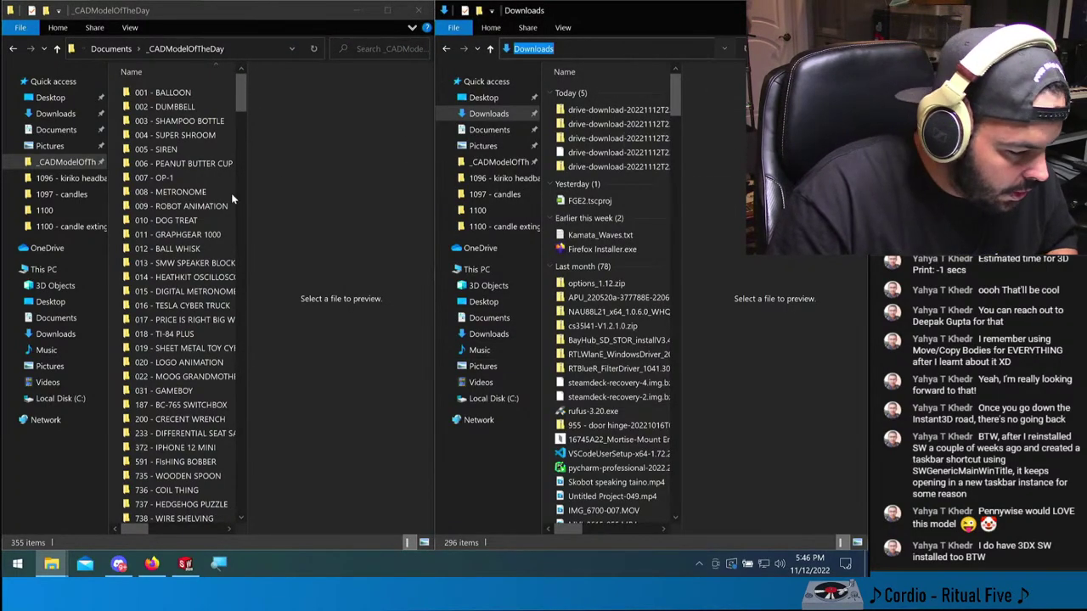
double_click(606, 110)
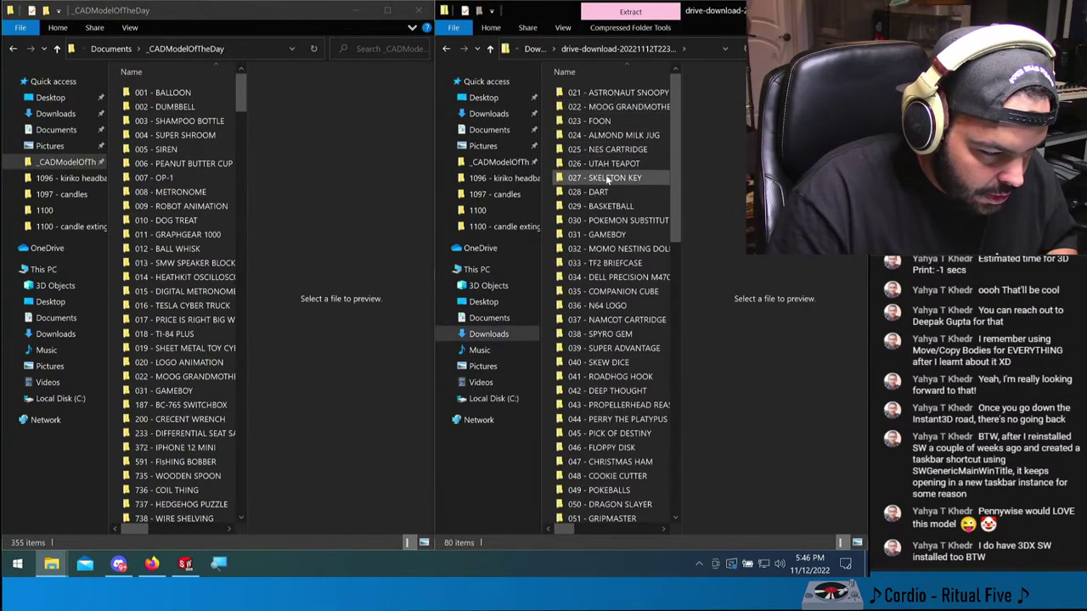
scroll(606, 174, "down", 15)
scroll(621, 332, "down", 3)
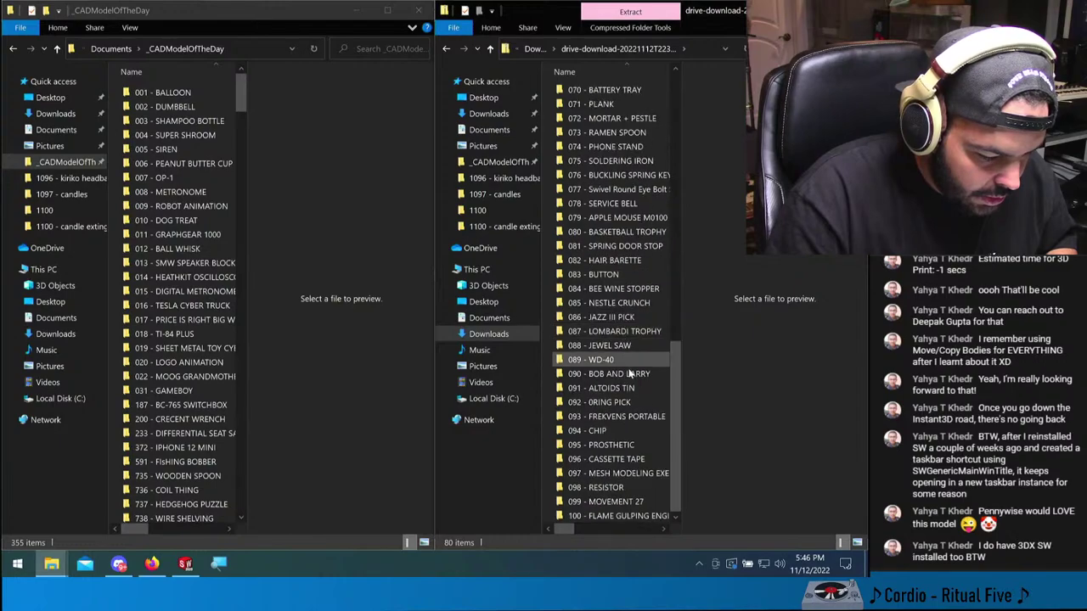
- Select the archive's model folders and drag them into _CADModelOfTheDay
left_click(633, 516)
scroll(621, 442, "up", 16)
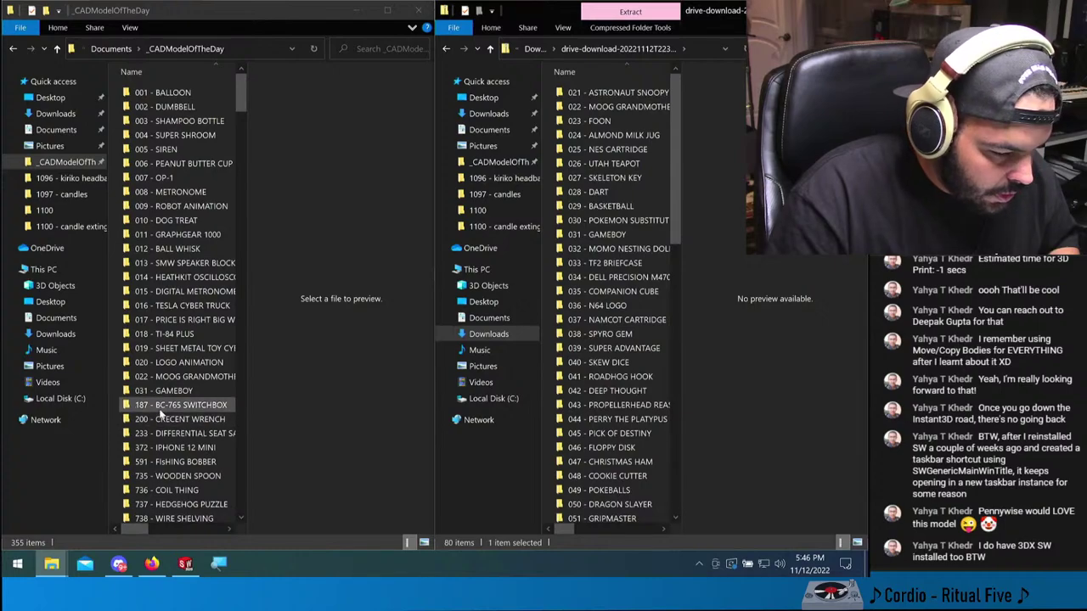
scroll(160, 415, "down", 1)
scroll(159, 414, "up", 1)
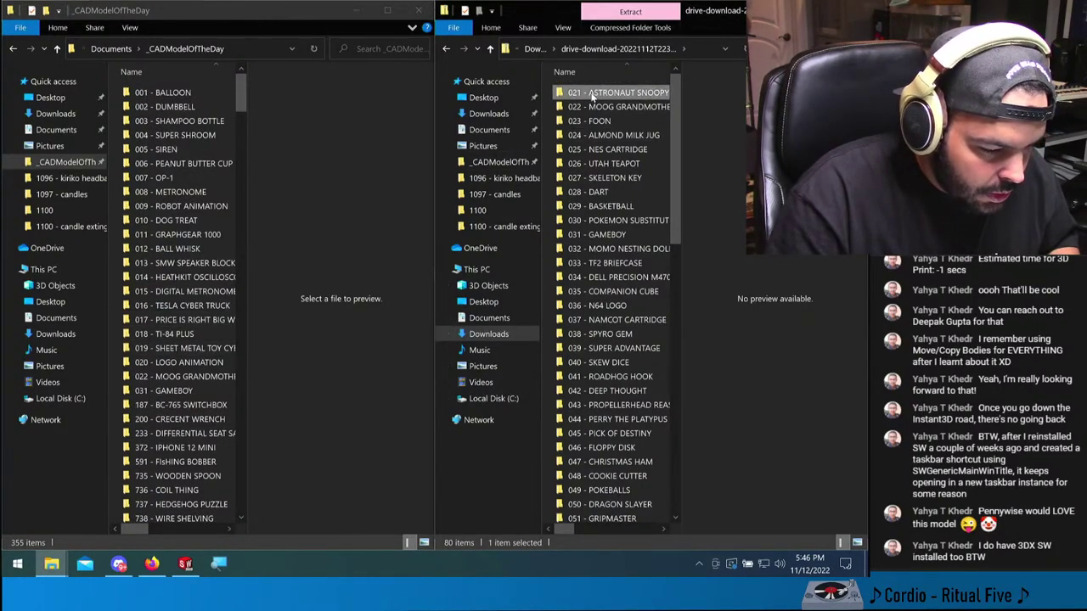
scroll(616, 378, "down", 15)
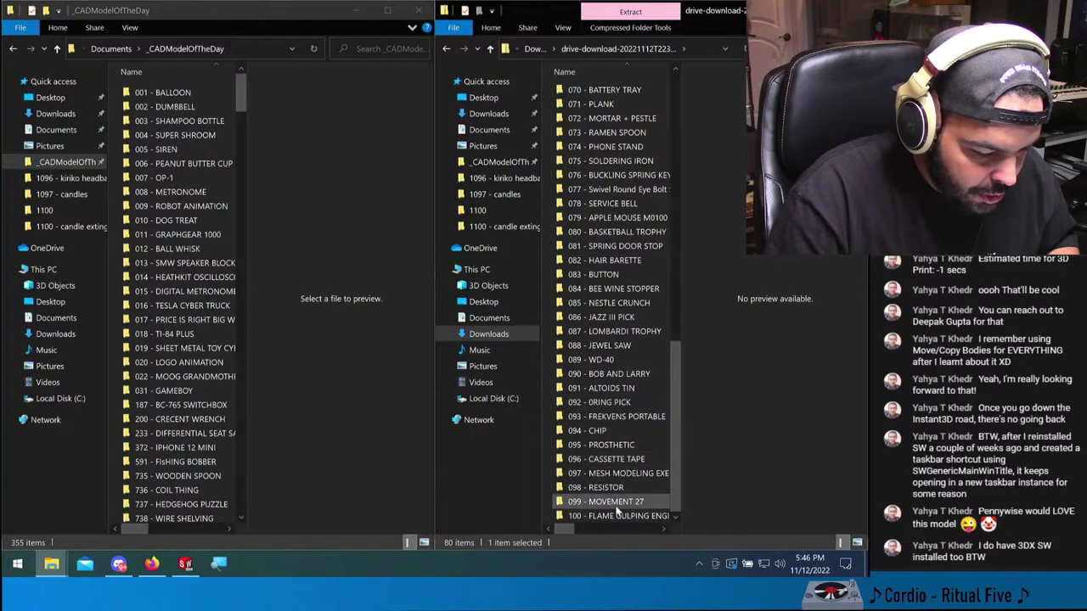
key("ctrl+a")
scroll(607, 174, "up", 6)
scroll(607, 174, "up", 8)
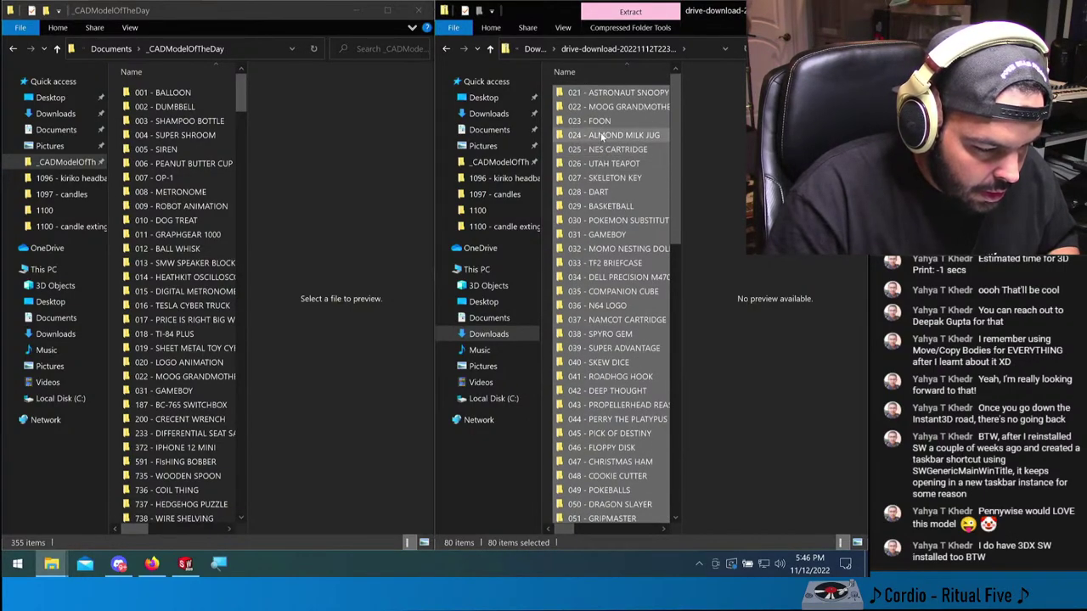
left_click(596, 108, "shift")
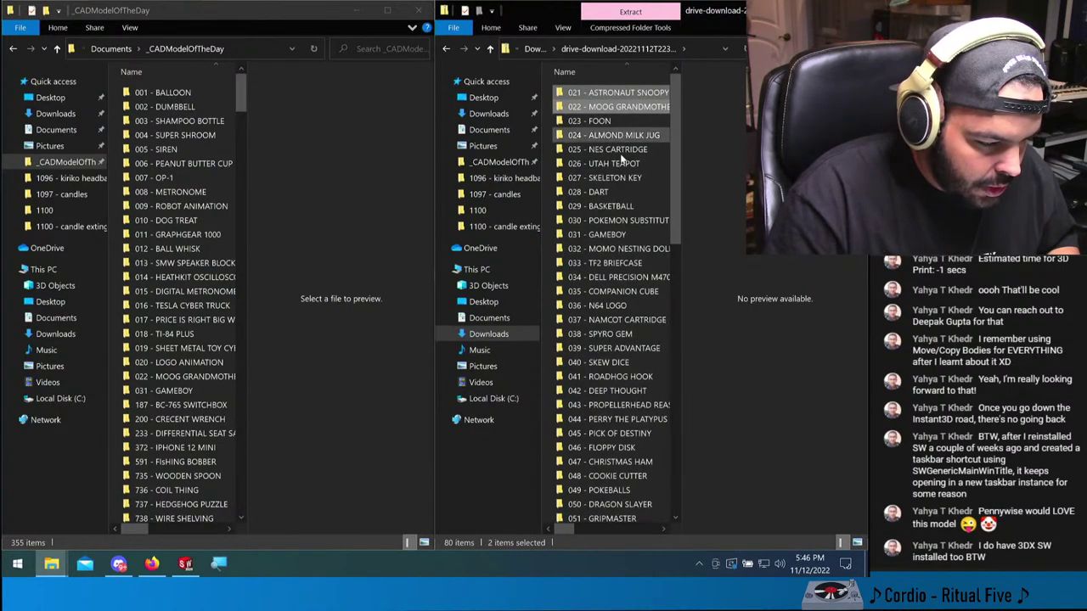
key("ctrl+a")
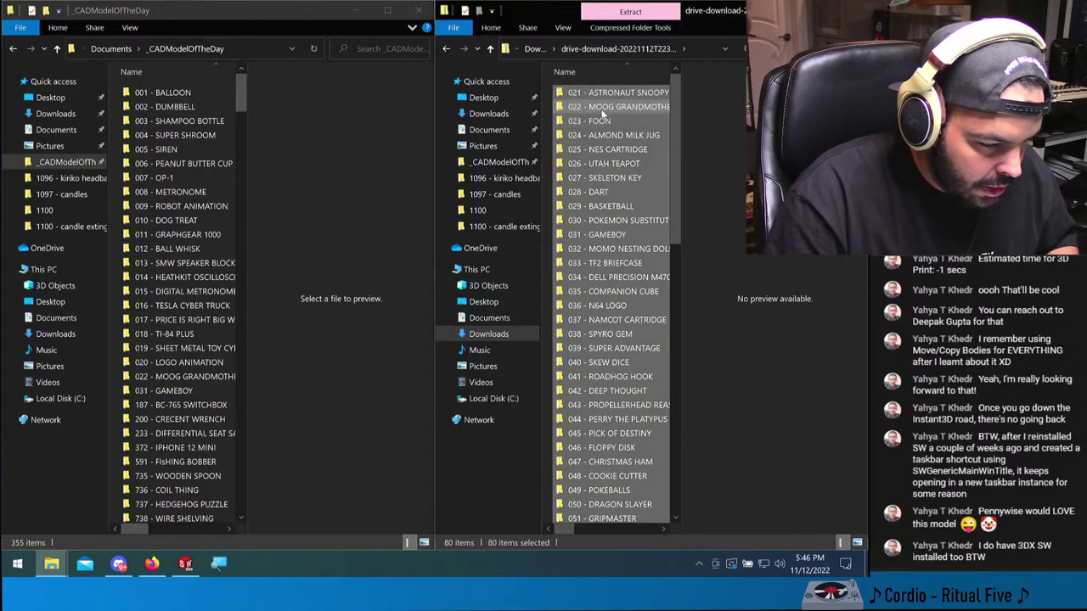
left_click(599, 105, "ctrl")
left_click_drag(599, 100, 229, 50)
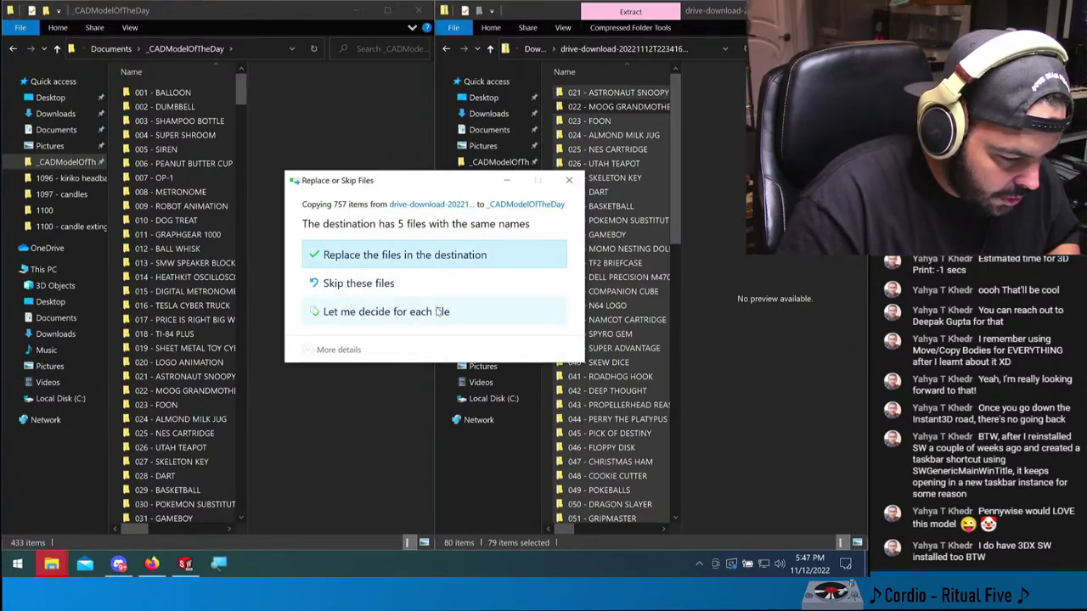
- Keep the drive-download versions of the 5 conflicting files, including GB.SLDPRT, and finish copying
left_click(399, 314)
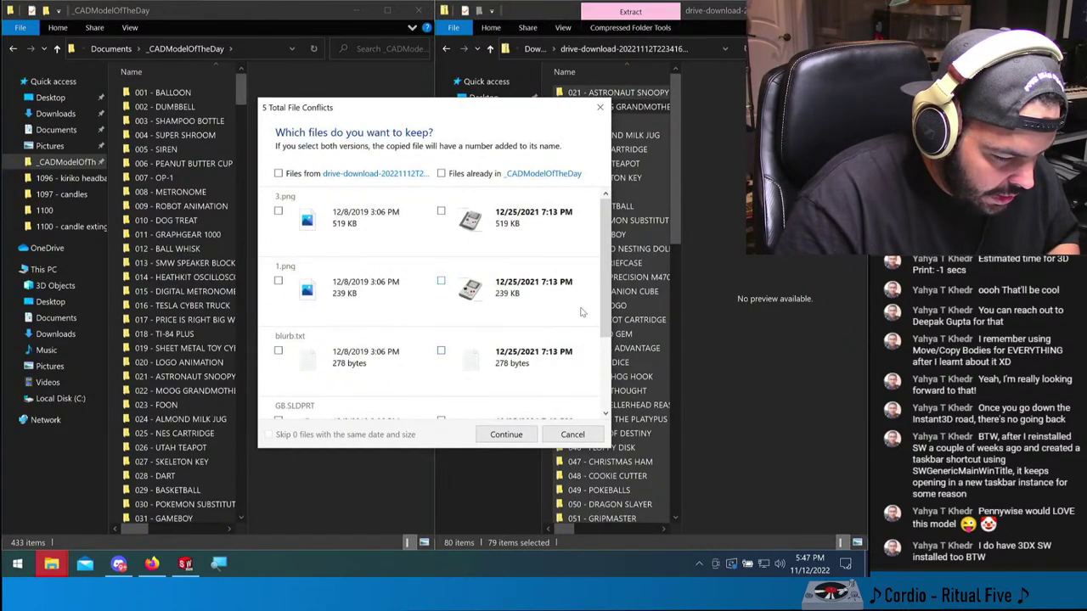
left_click_drag(604, 314, 599, 385)
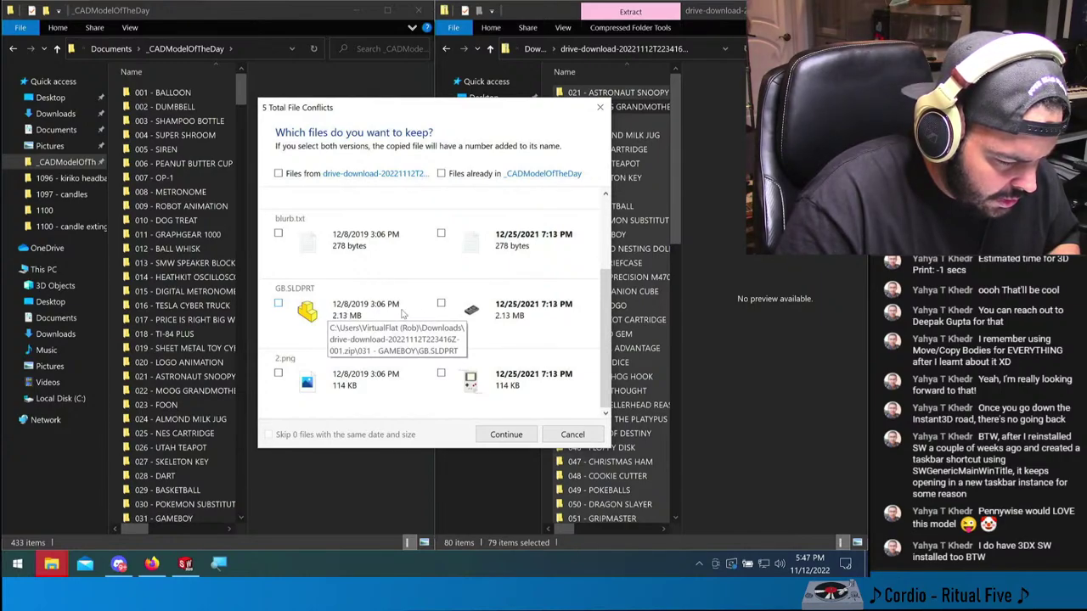
left_click(279, 304)
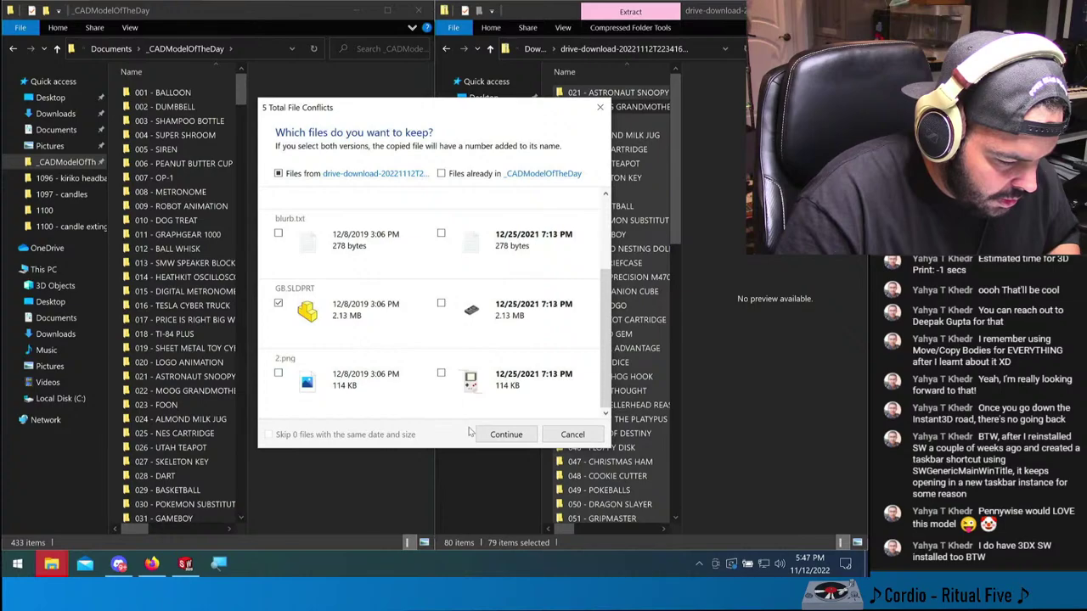
scroll(294, 371, "up", 1)
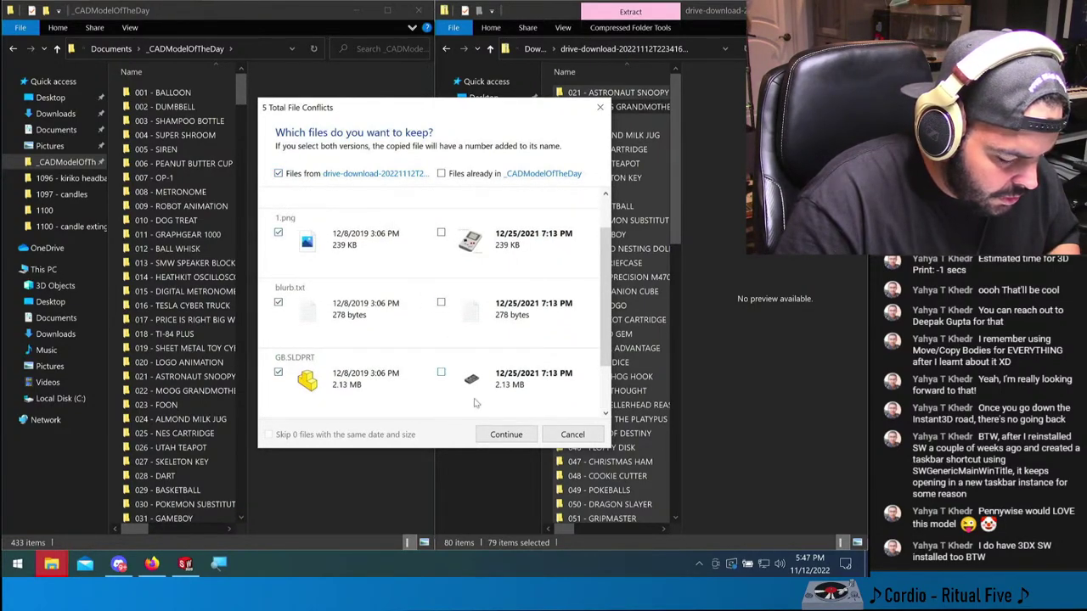
left_click(504, 434)
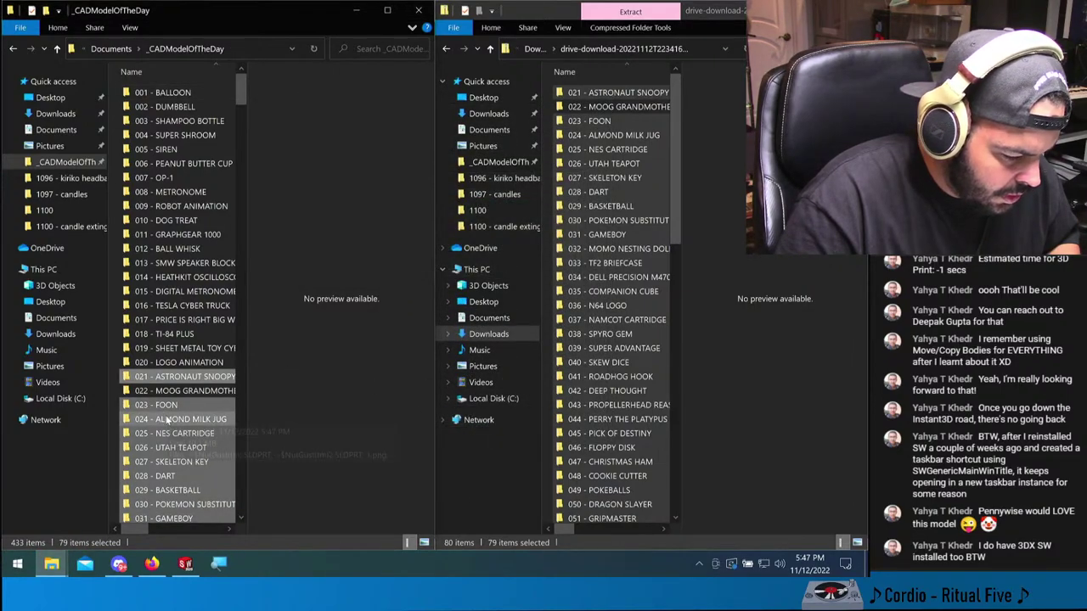
scroll(162, 415, "down", 20)
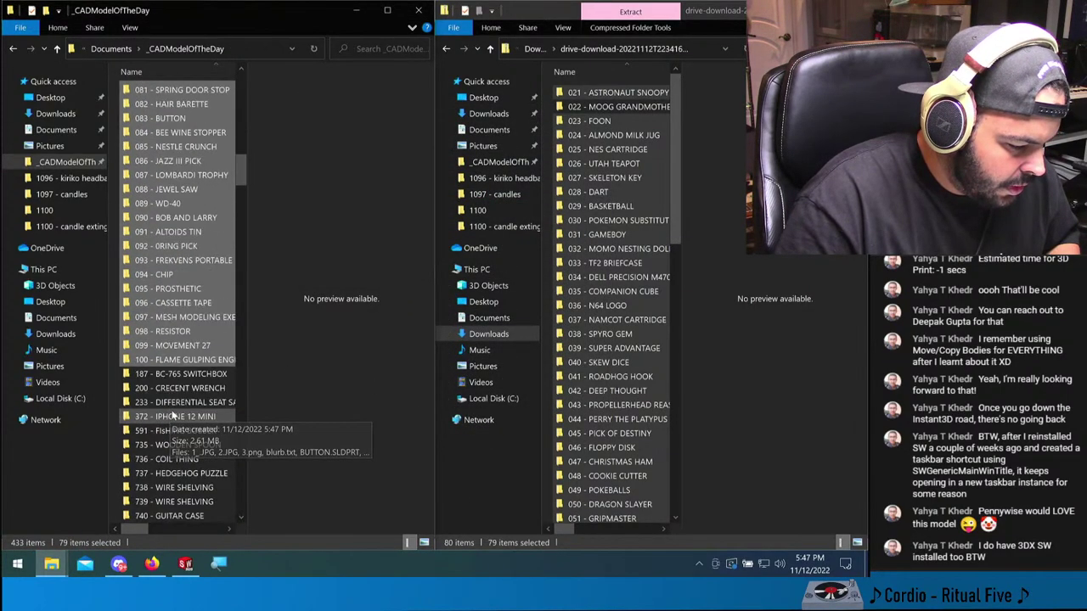
scroll(166, 414, "up", 20)
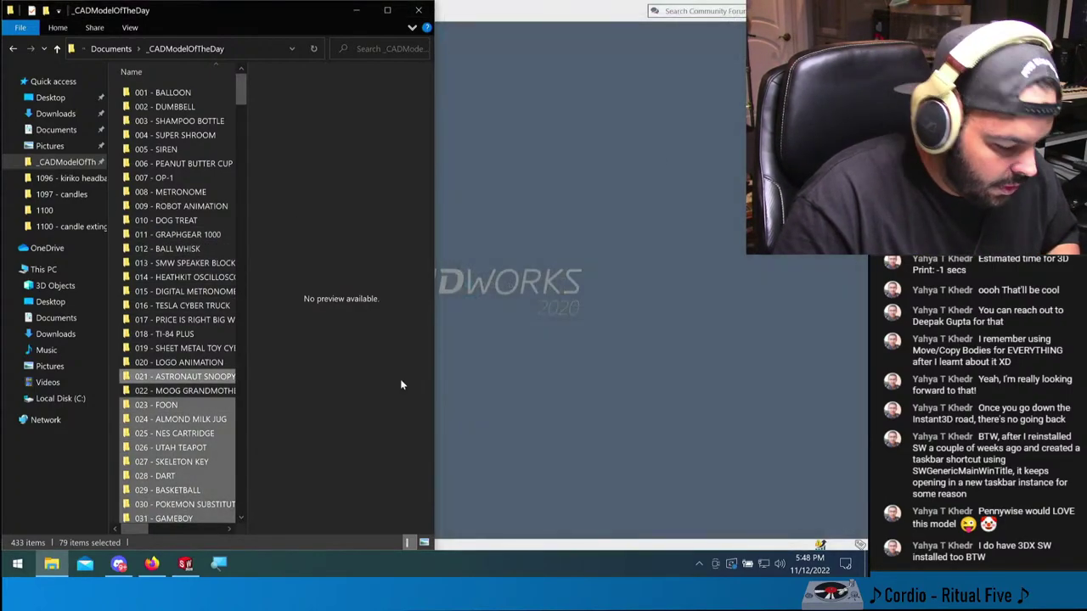
- Download Drive folders 101- BIG STUBBY PICK through 104 - YALE LOCK together as one zip
left_click(152, 564)
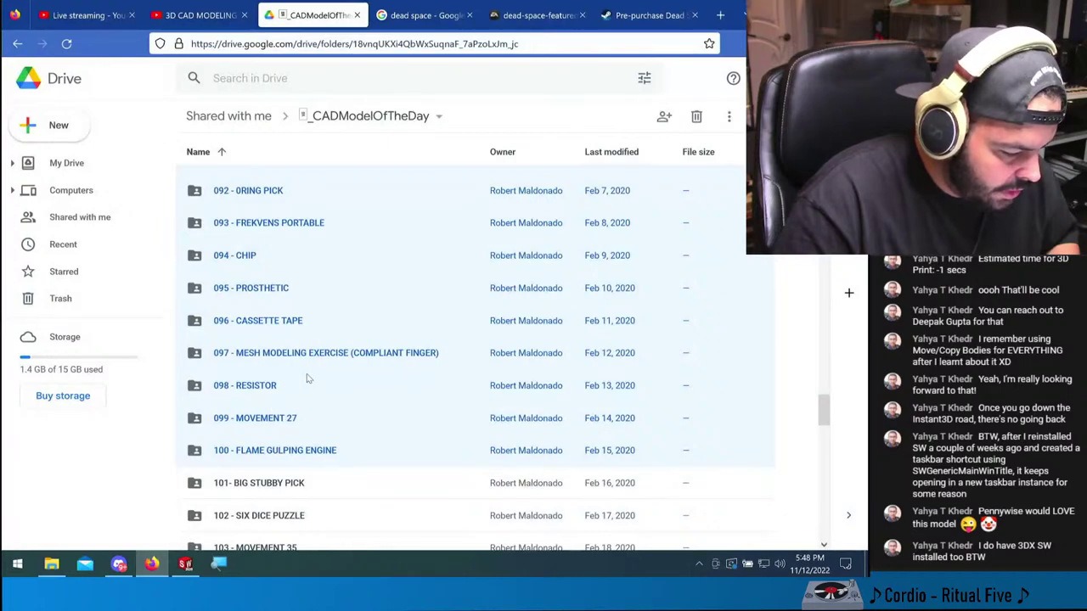
scroll(308, 379, "down", 3)
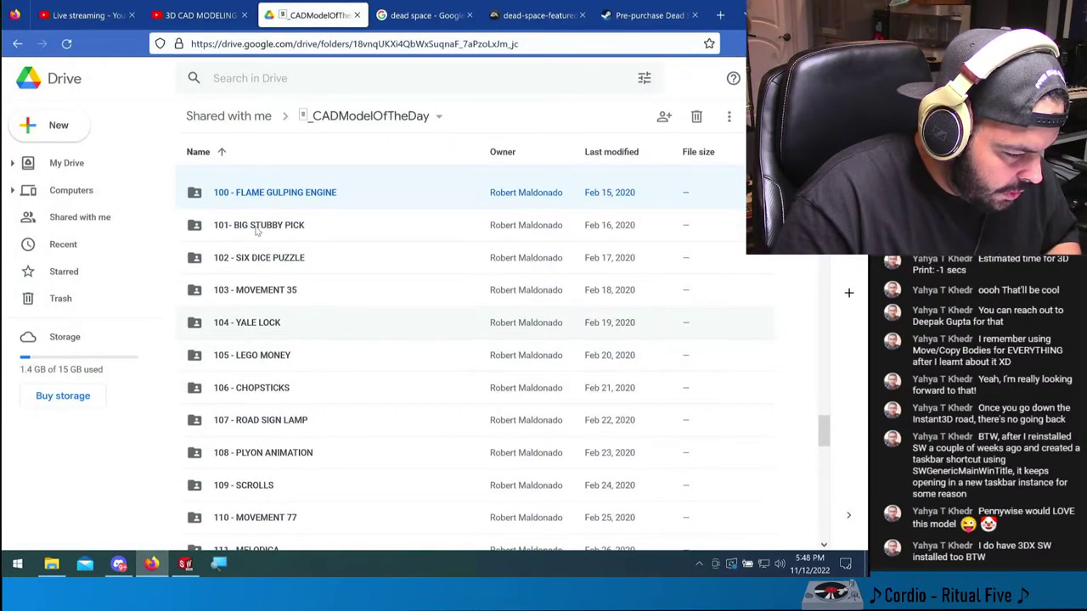
left_click(334, 239)
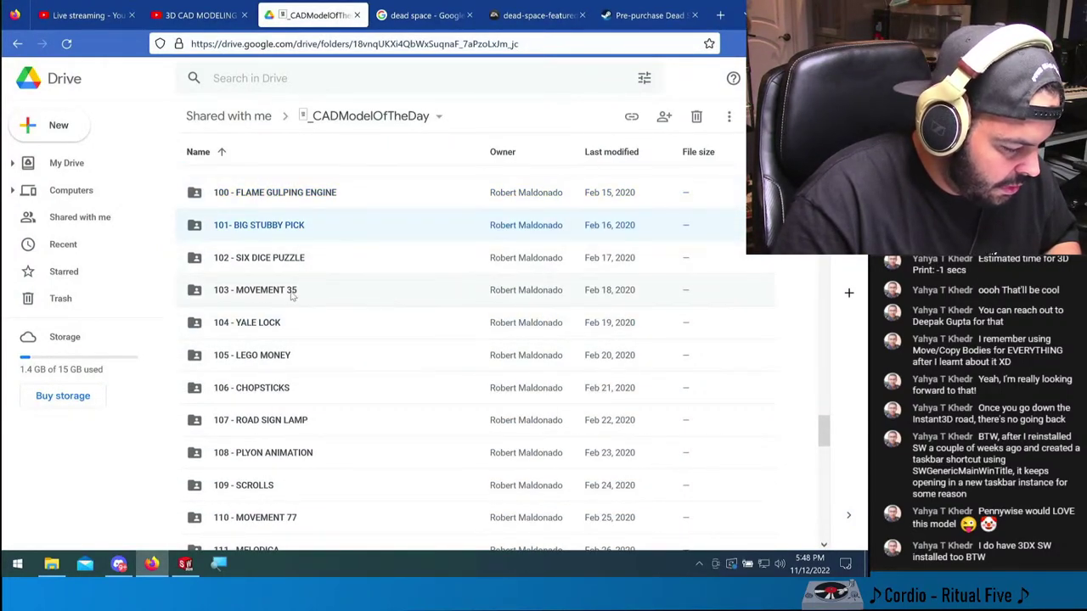
left_click(255, 334, "shift")
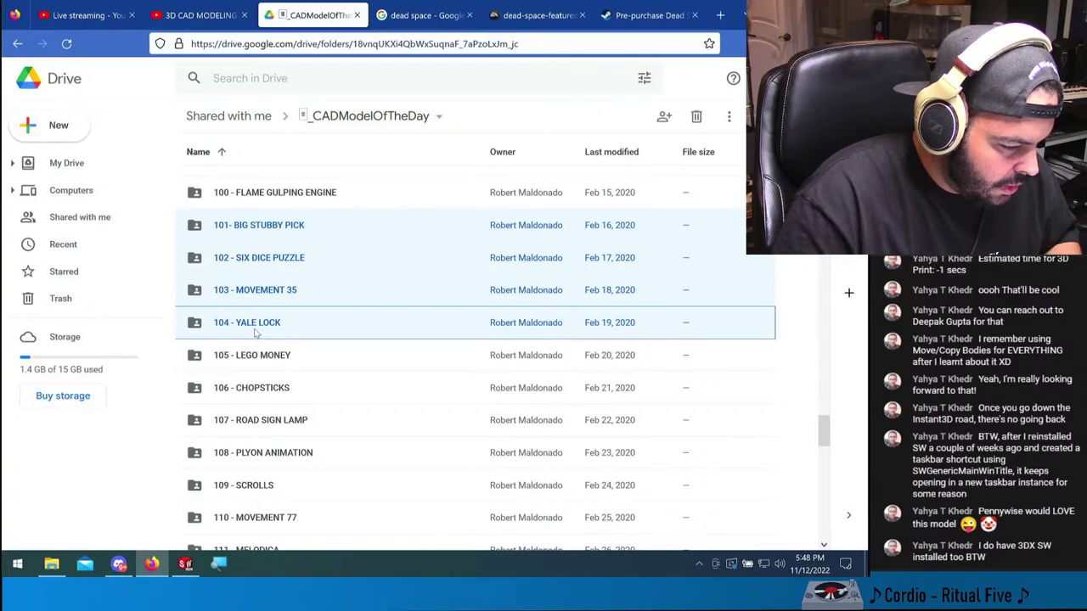
right_click(256, 326)
left_click(310, 277)
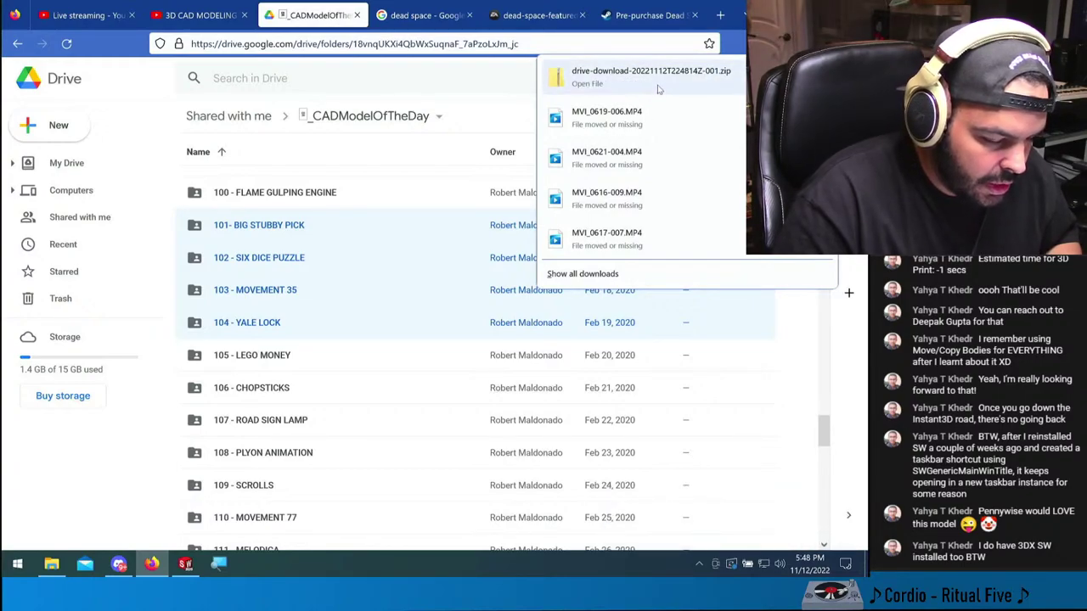
- Open the downloaded drive-download zip and box-select its four folders, 101 through 104
left_click(656, 83)
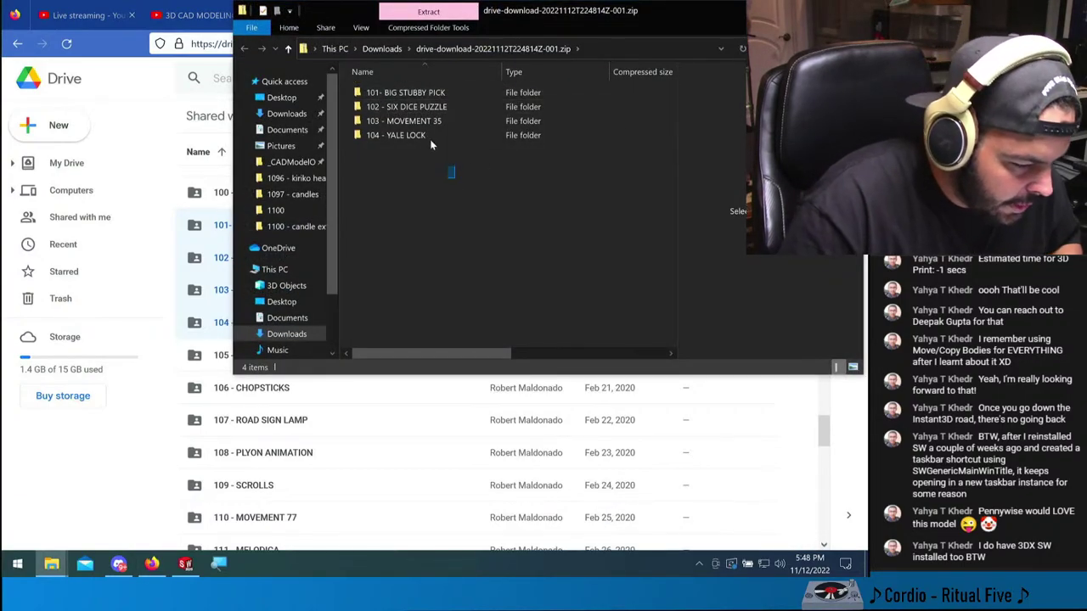
left_click_drag(454, 178, 272, 162)
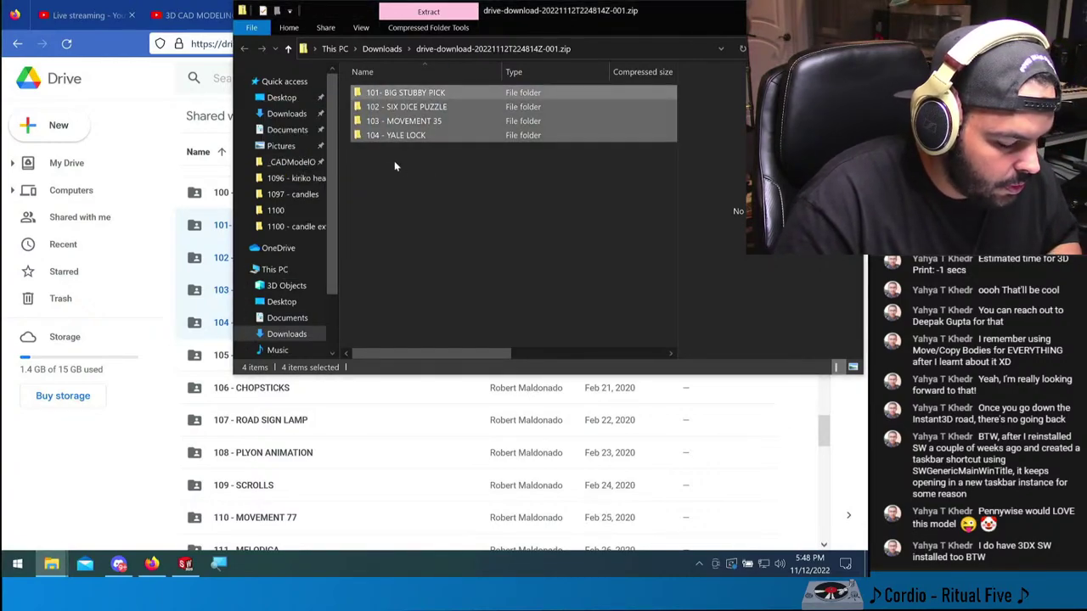
- Download the 105 - LEGO MONEY folder and review its sharing details panel
right_click(224, 355)
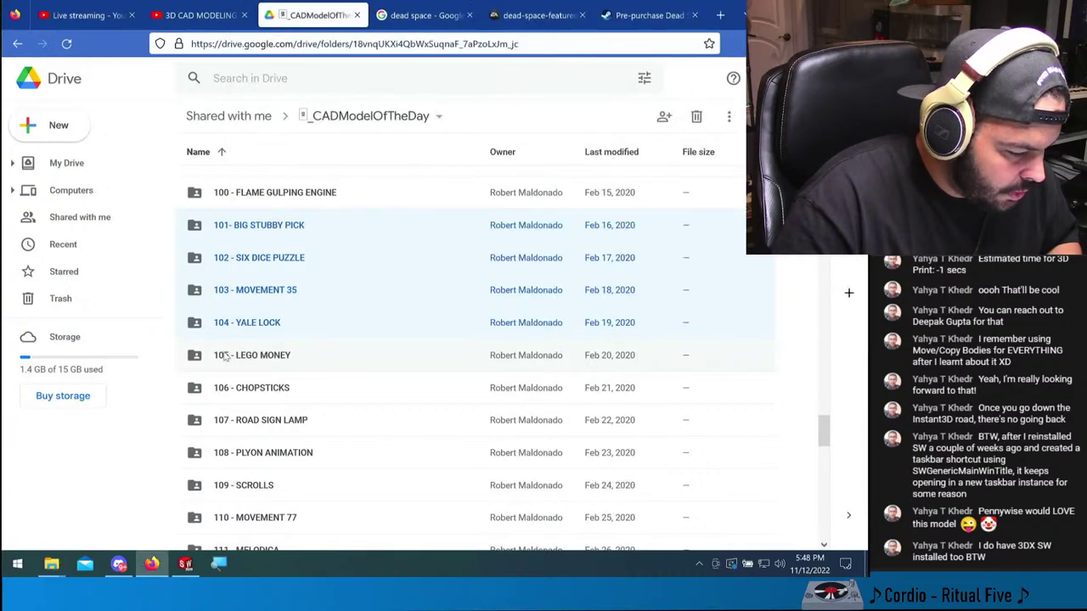
left_click(287, 427)
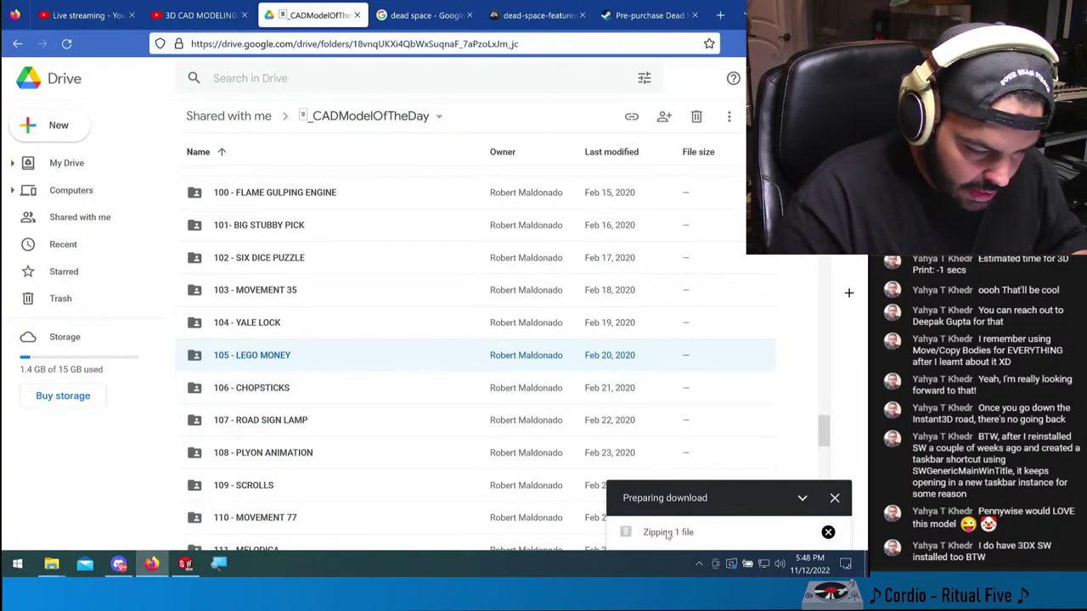
right_click(286, 362)
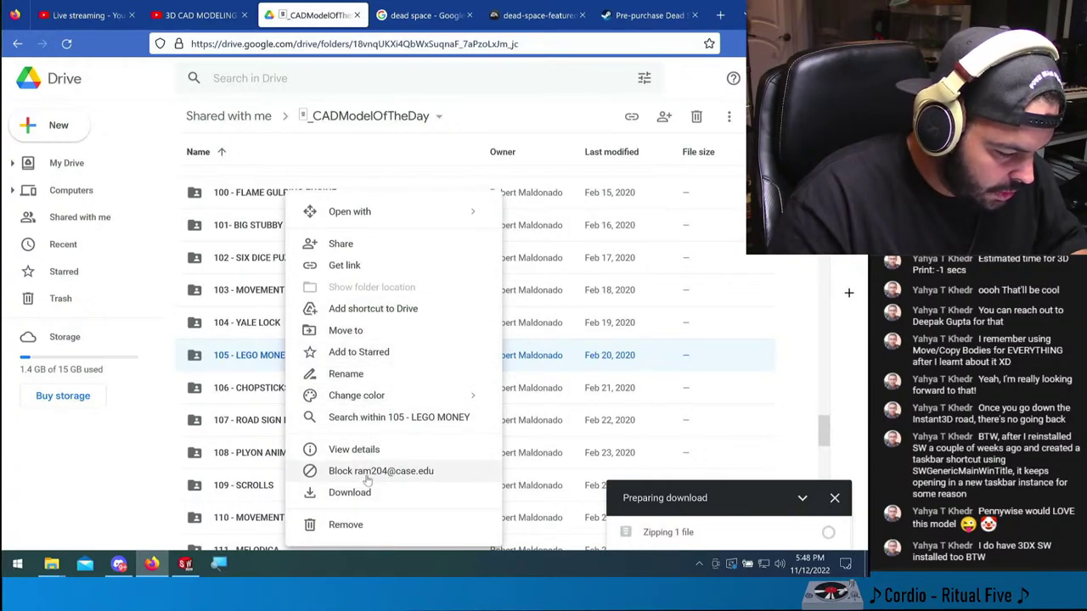
left_click(354, 450)
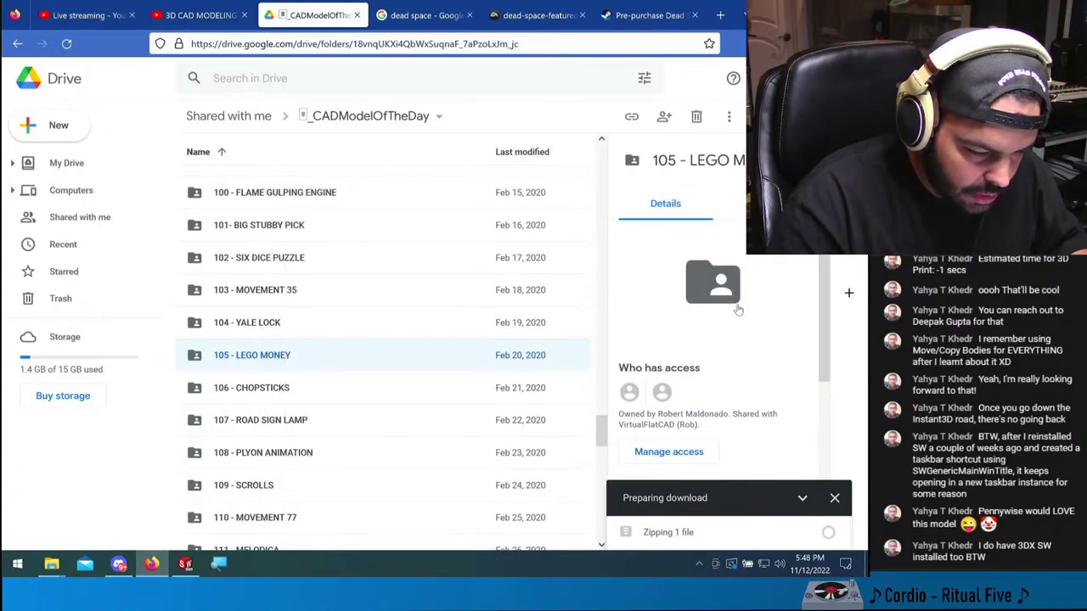
scroll(739, 309, "down", 2)
scroll(739, 310, "down", 2)
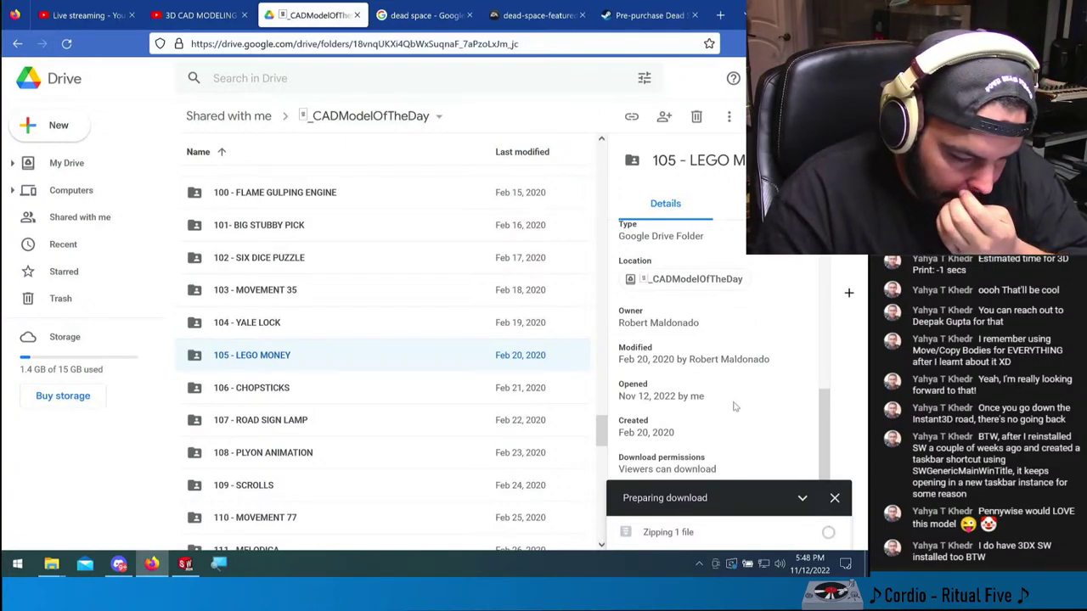
scroll(718, 347, "up", 3)
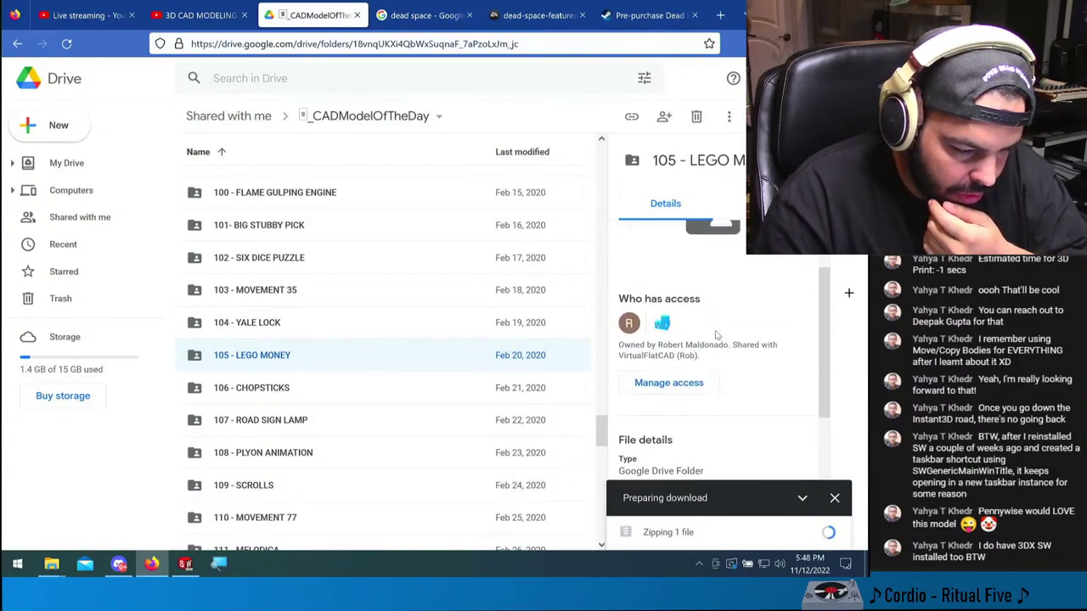
scroll(716, 335, "up", 1)
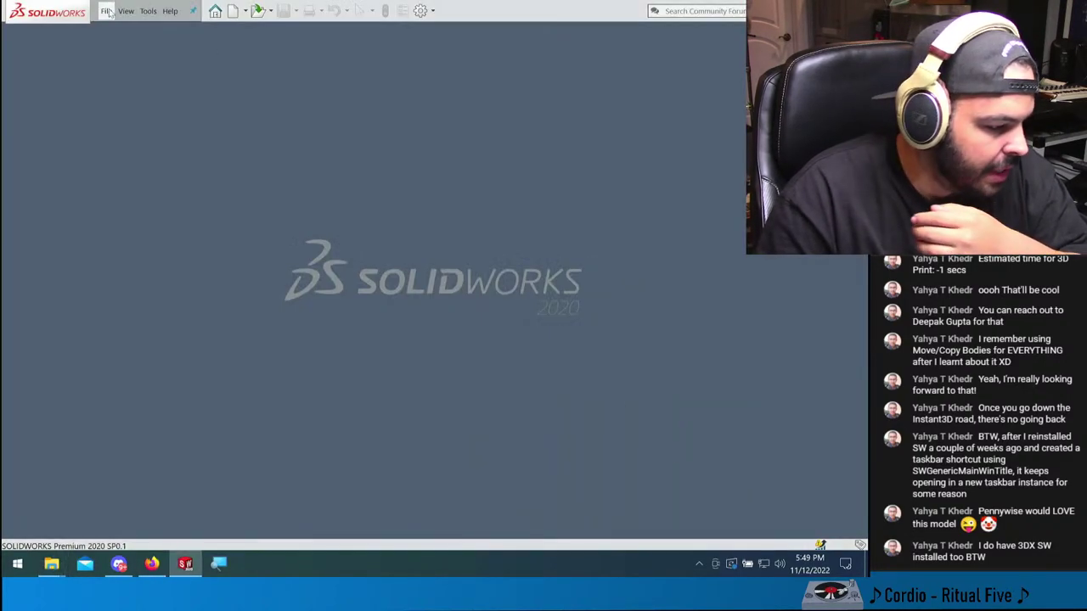
- Open DUMBBELL.SLDPRT from the _CADModelOfTheDay\002 - DUMBBELL folder
left_click(107, 11)
left_click(129, 48)
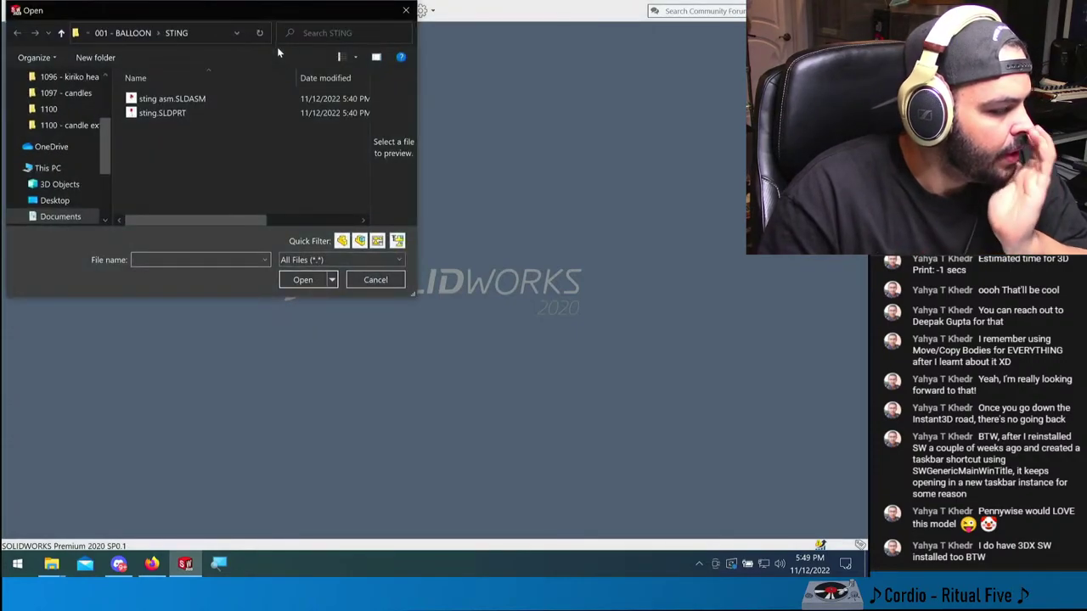
left_click(129, 34)
left_click(107, 32)
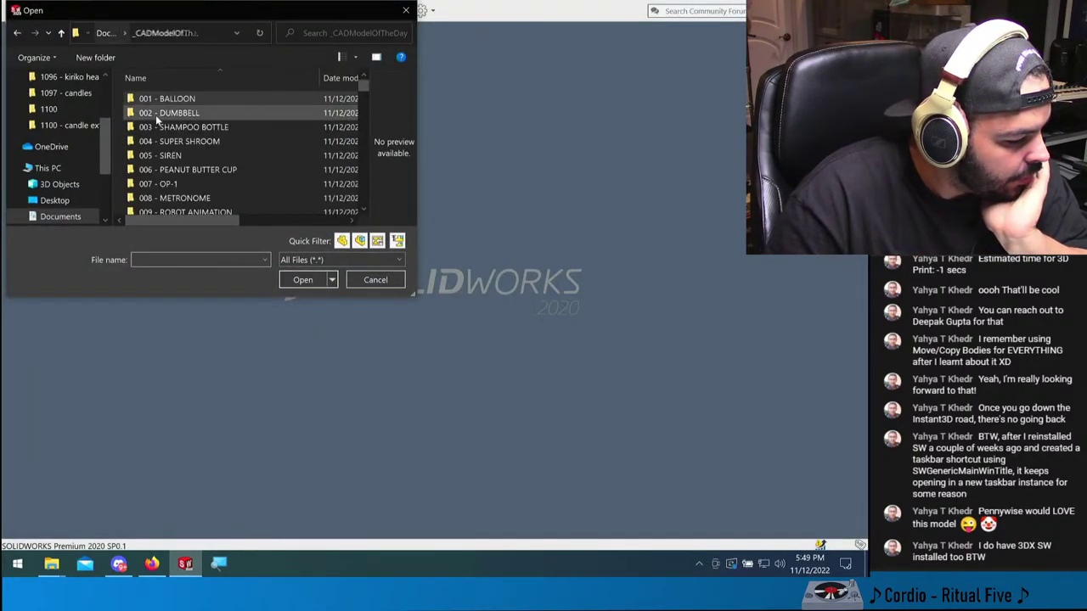
double_click(195, 112)
double_click(314, 115)
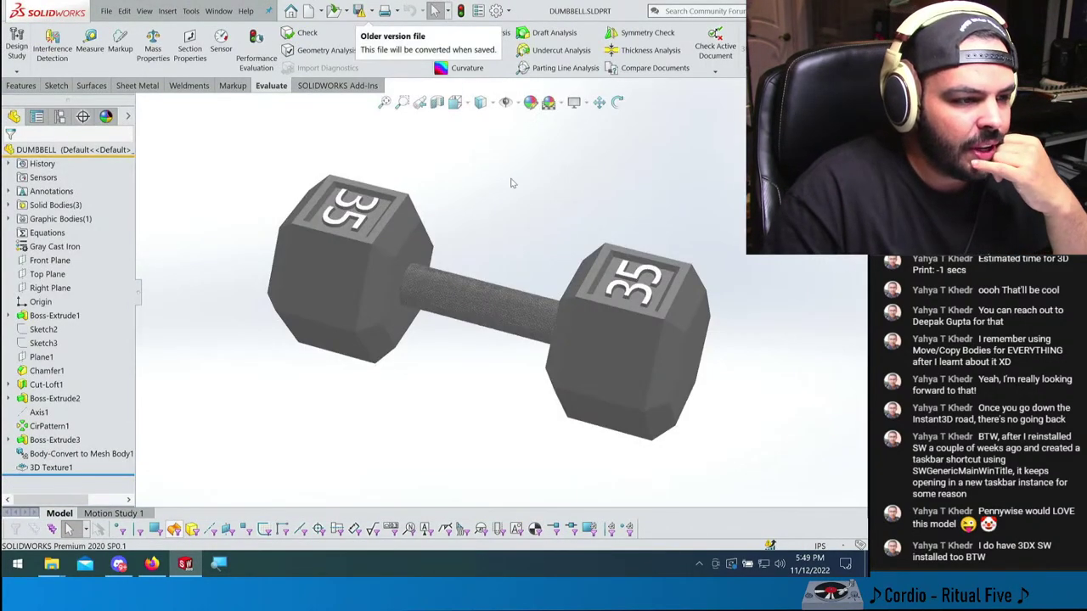
left_click(574, 102)
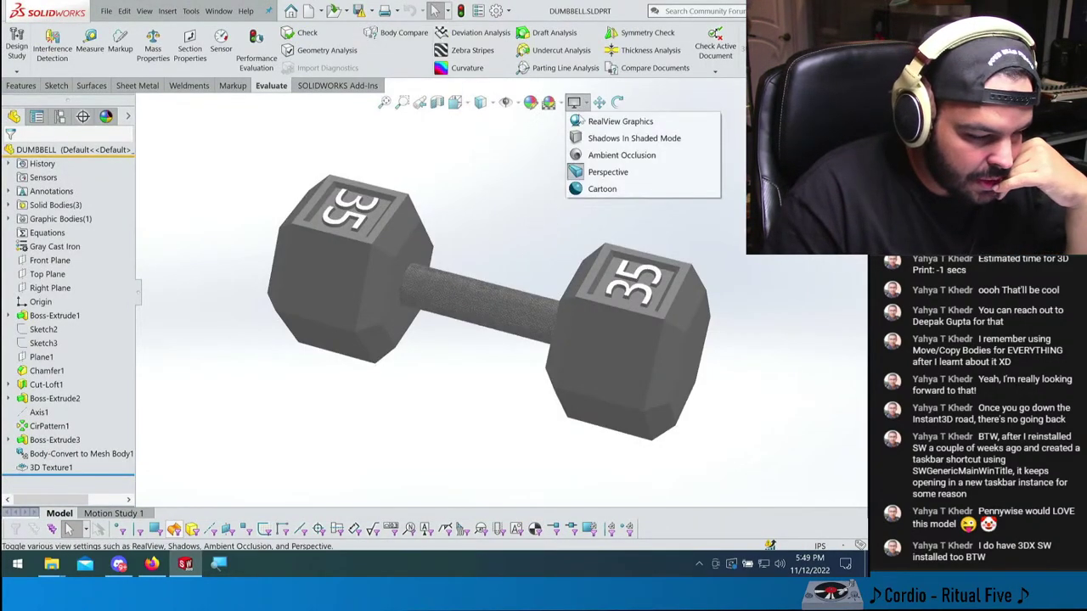
left_click(599, 156)
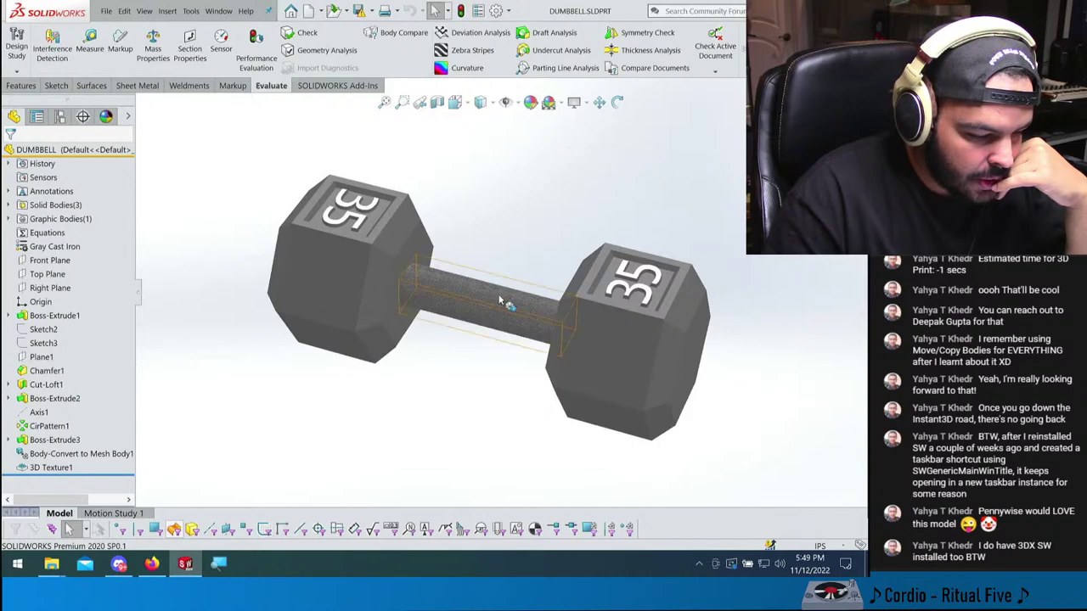
scroll(501, 301, "down", 5)
left_click(472, 292)
scroll(535, 203, "up", 5)
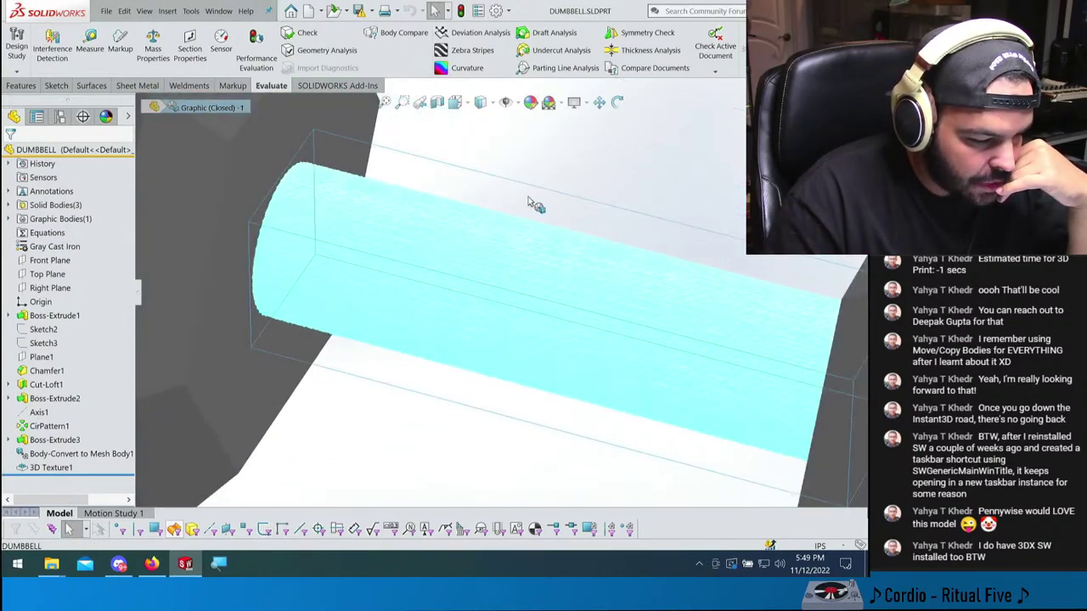
scroll(535, 195, "up", 5)
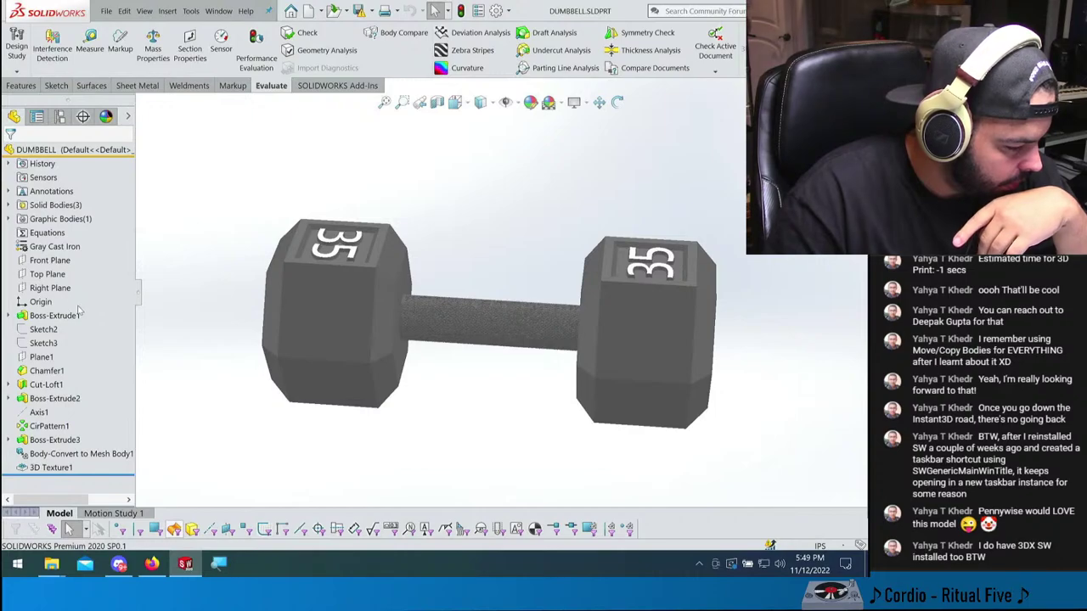
left_click(68, 247)
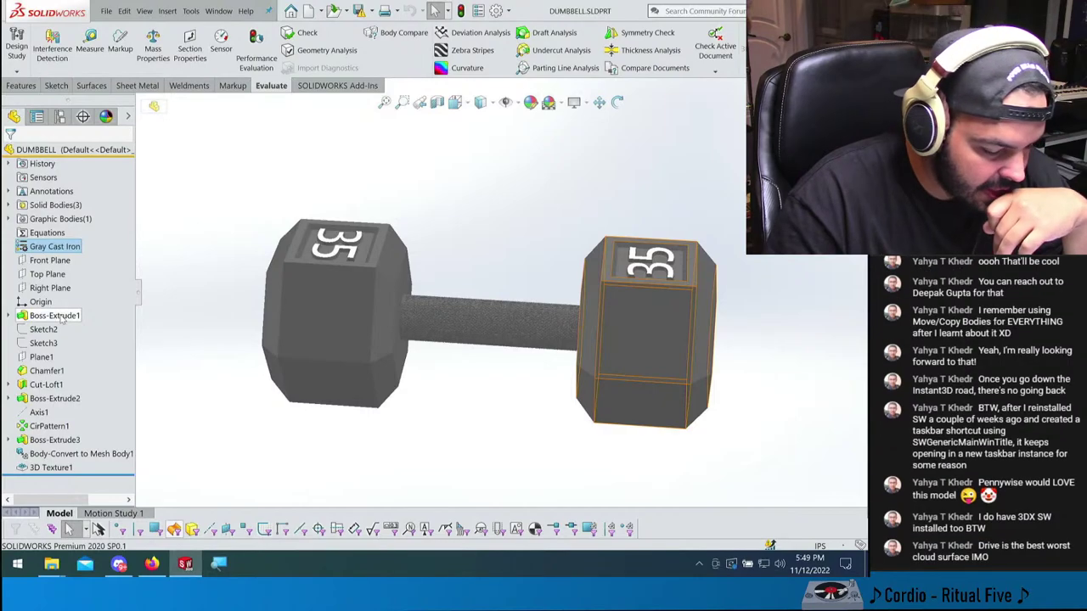
left_click(56, 316)
mouse_move(374, 304)
middle_mouse_down()
mouse_move(407, 263)
mouse_move(382, 296)
middle_mouse_up()
left_click(291, 177)
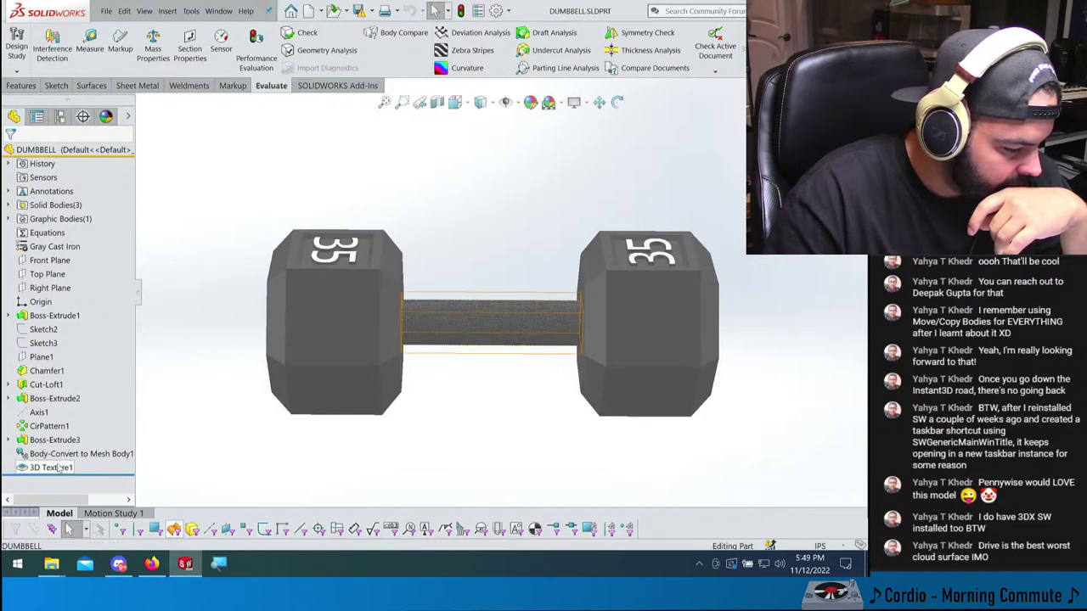
scroll(476, 334, "down", 3)
scroll(441, 289, "down", 8)
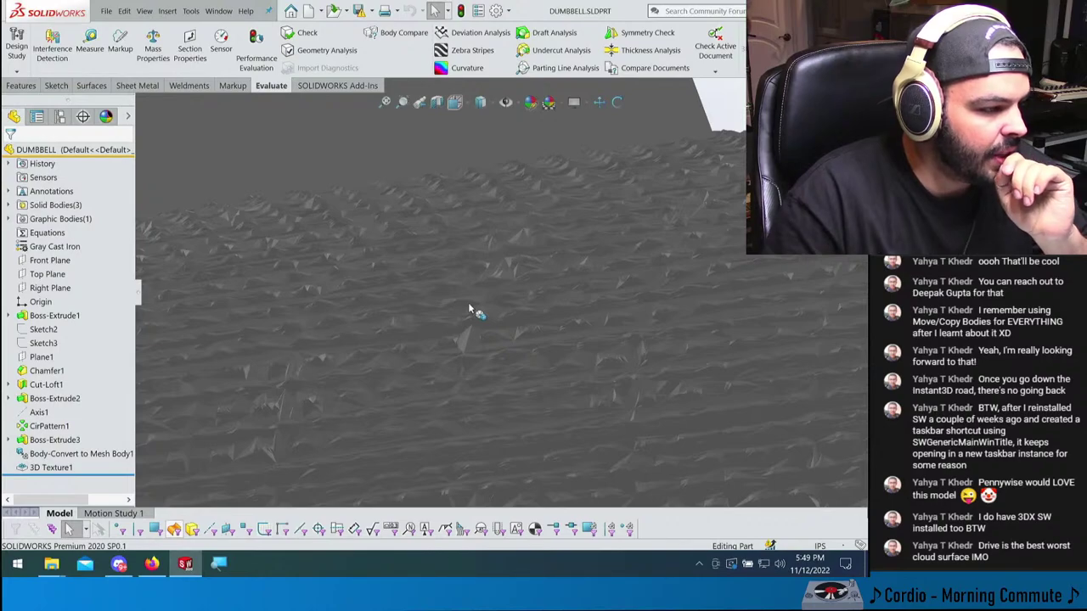
scroll(469, 310, "up", 8)
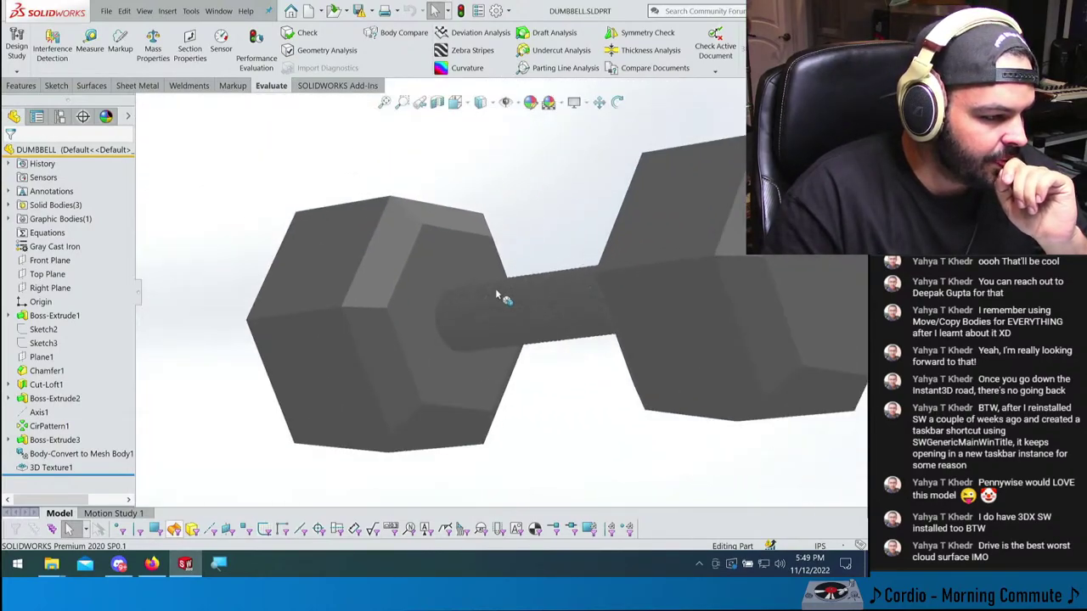
middle_click_drag(502, 296, 536, 329)
key("ctrl+7")
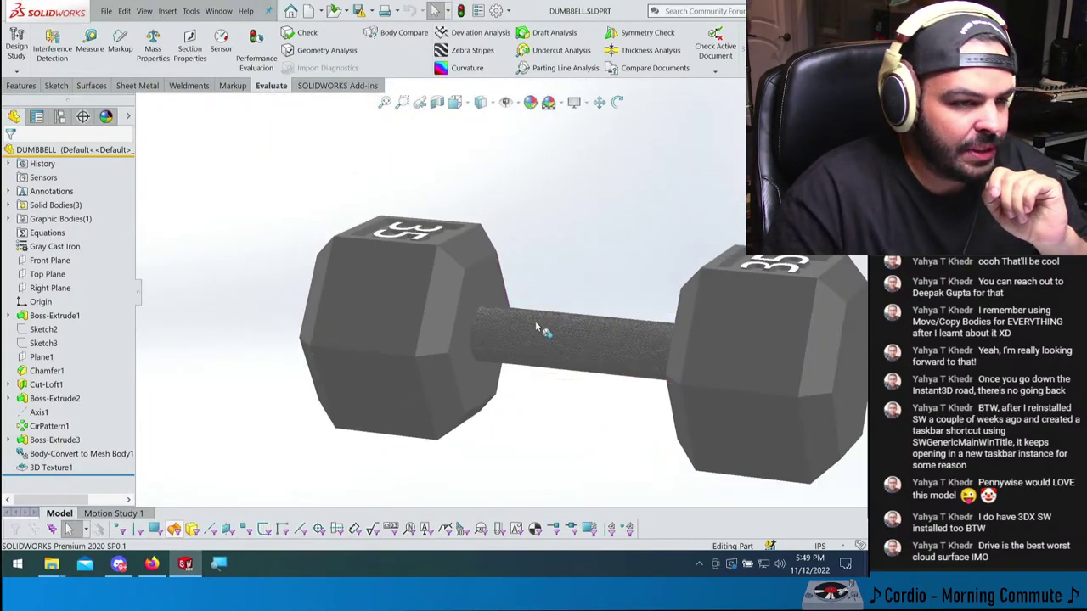
scroll(597, 288, "down", 3)
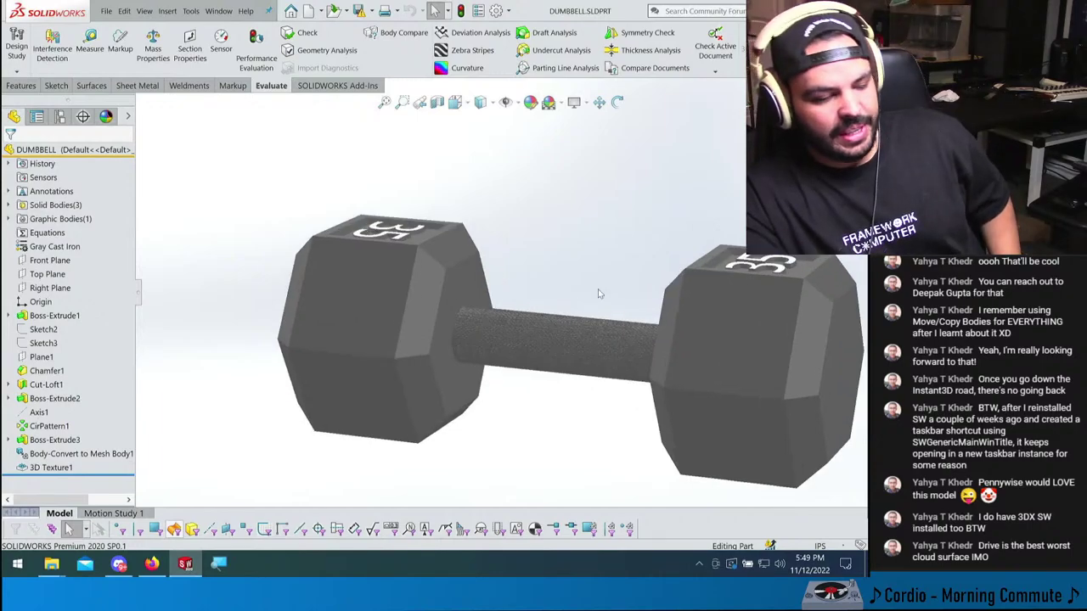
scroll(658, 288, "up", 3)
scroll(713, 271, "down", 2)
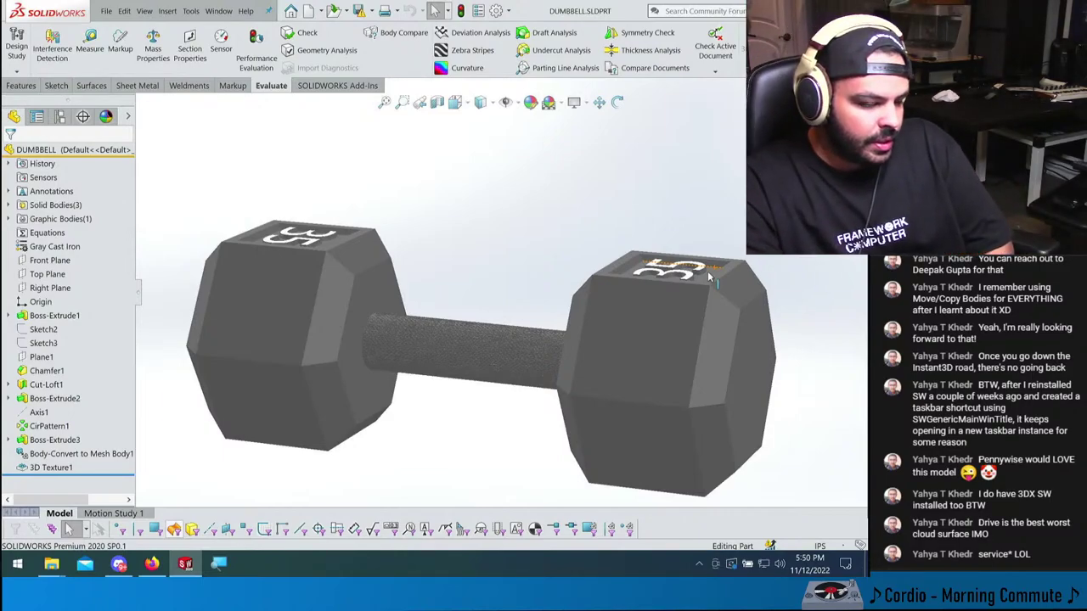
- Turn on Shadows In Shaded Mode so the dumbbell casts a floor shadow
left_click(574, 102)
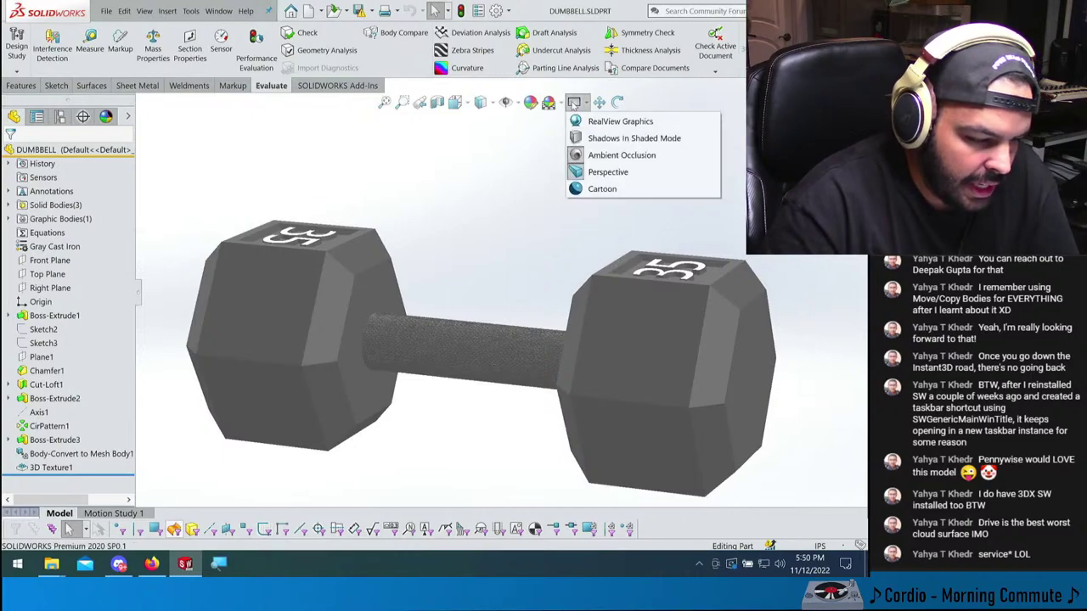
left_click(594, 137)
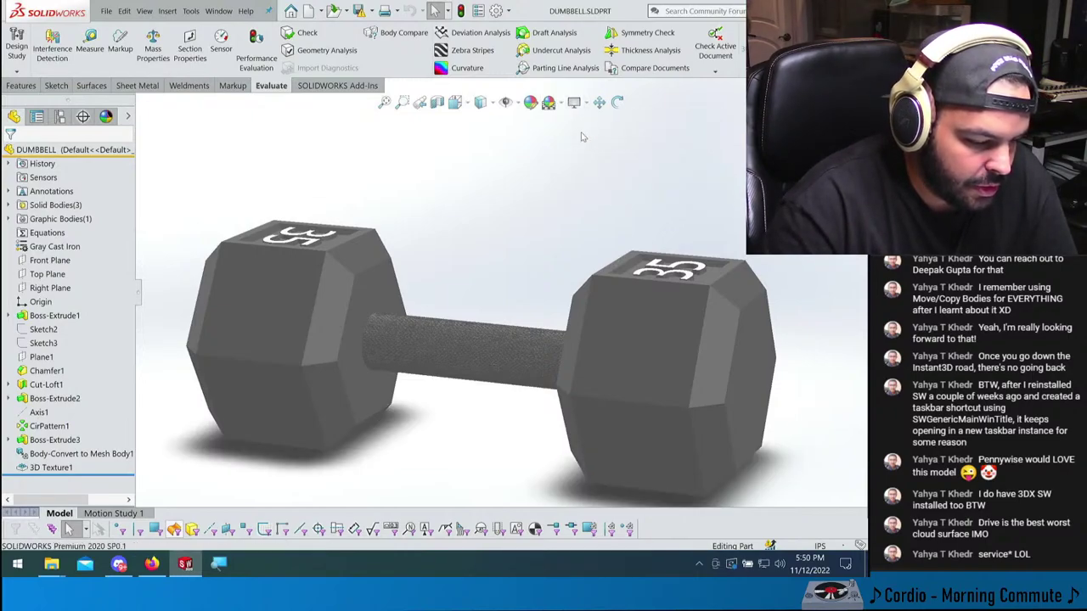
middle_click_drag(570, 223, 582, 244)
key("Escape")
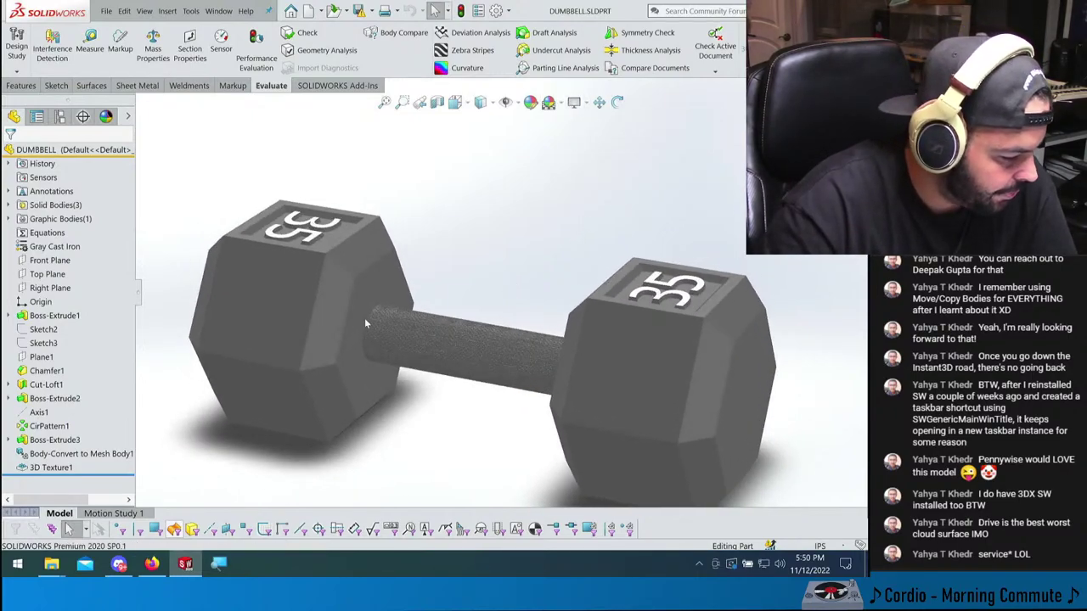
- Suppress 3D Texture1, then review the 2.93 s Performance Evaluation report and close it
left_click(51, 468)
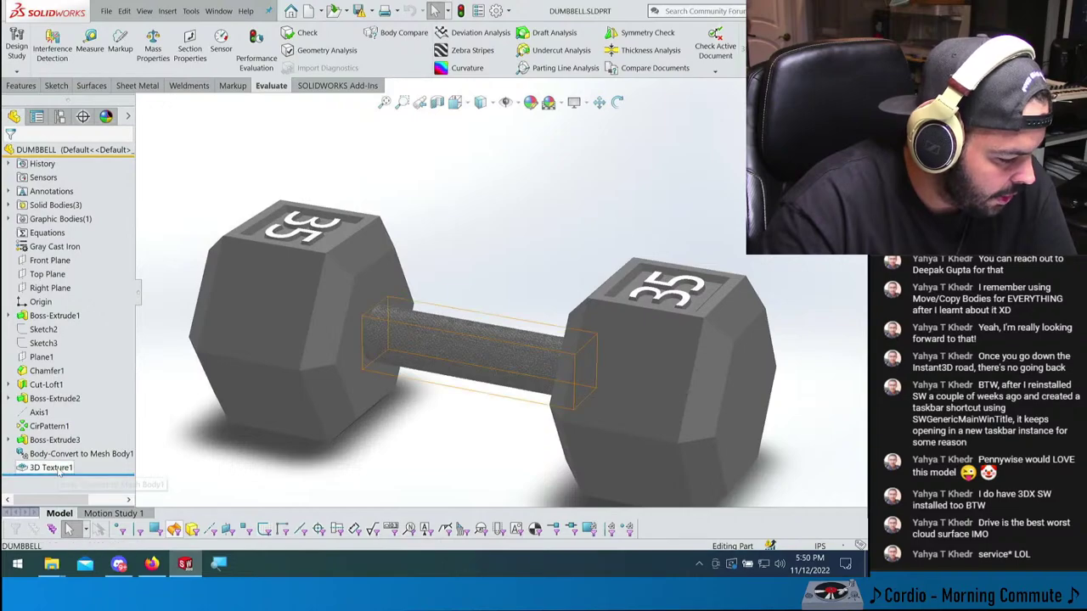
left_click(72, 446)
left_click(241, 150)
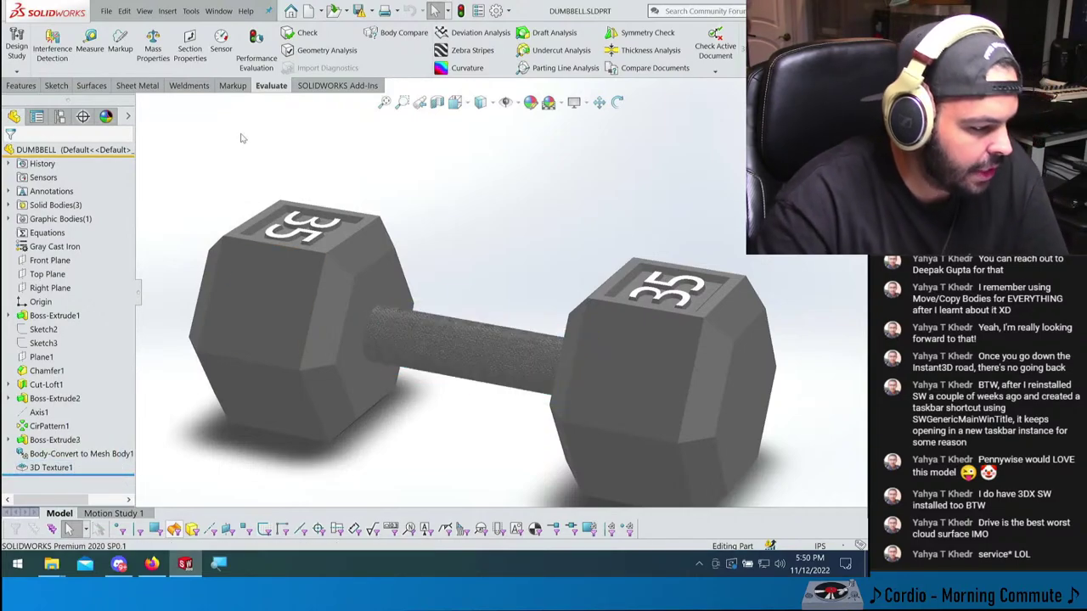
left_click(258, 61)
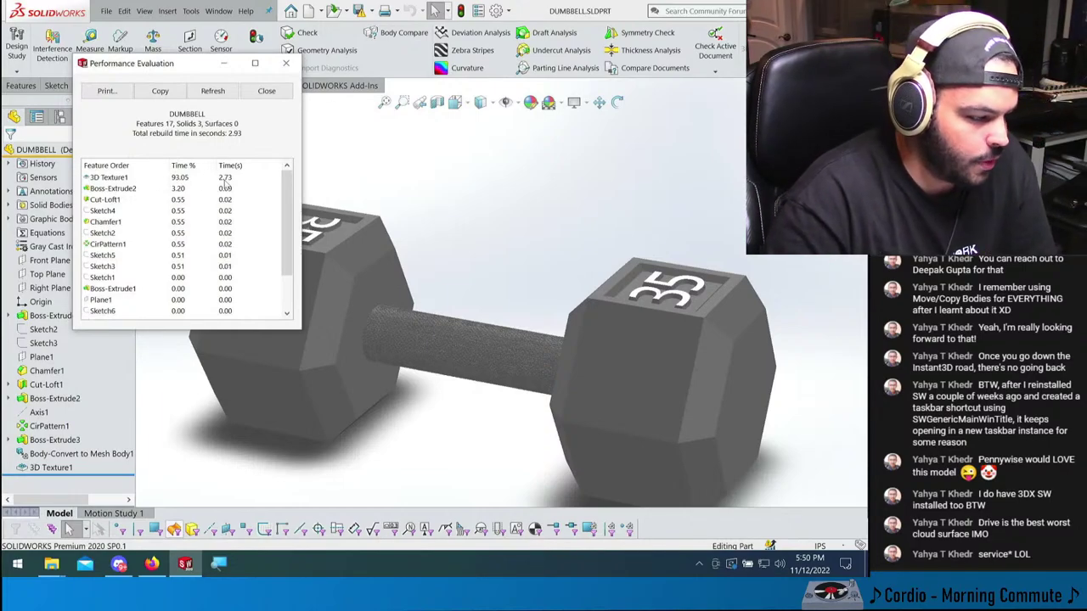
left_click(285, 66)
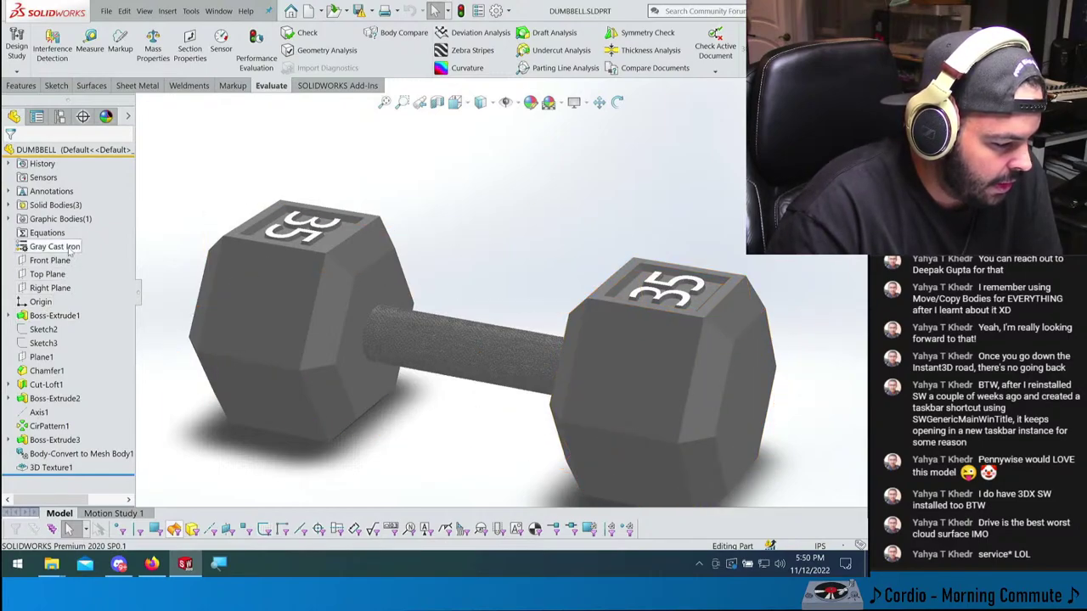
- Open Mass Properties and enlarge the dialog to show surface area and center of mass
left_click(153, 44)
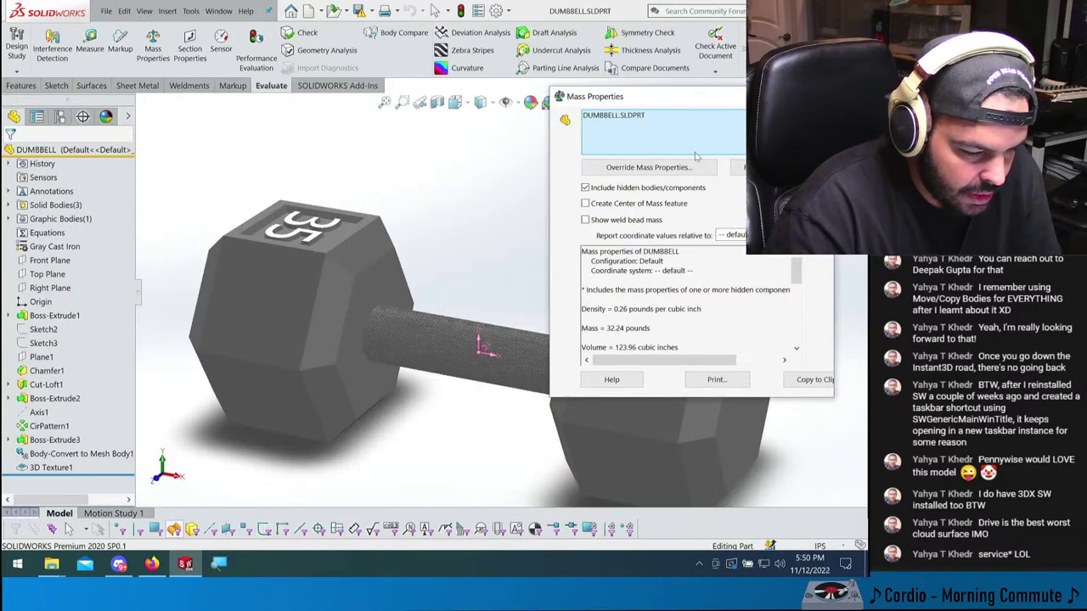
left_click_drag(696, 96, 420, 64)
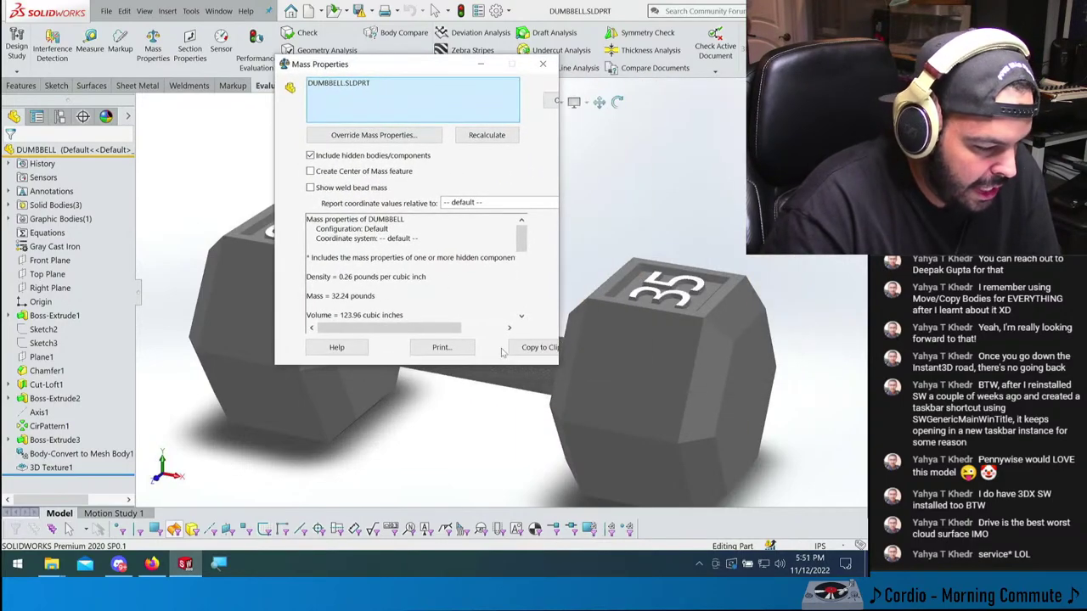
left_click_drag(531, 365, 530, 411)
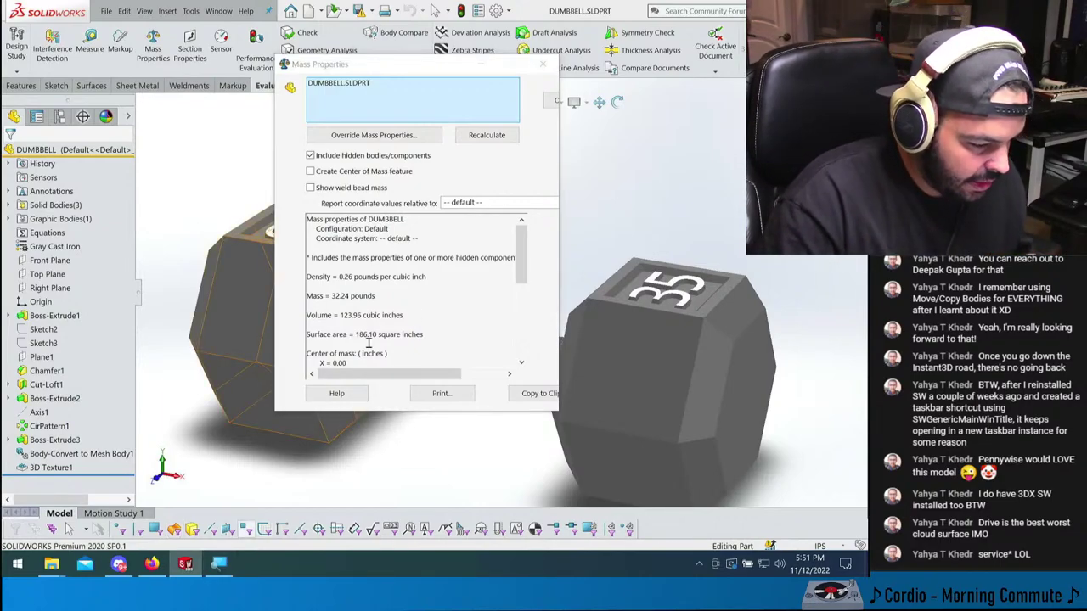
- Magnify the screen to 200% and select the Mass = 32.24 pounds value
key("super+equal")
left_click(153, 93)
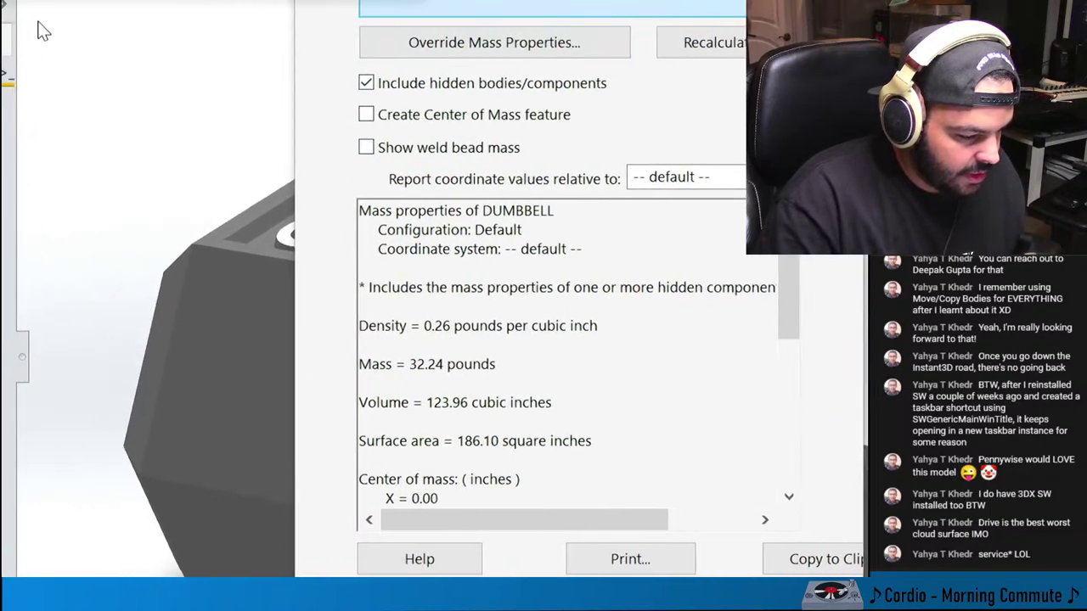
left_click(49, 37)
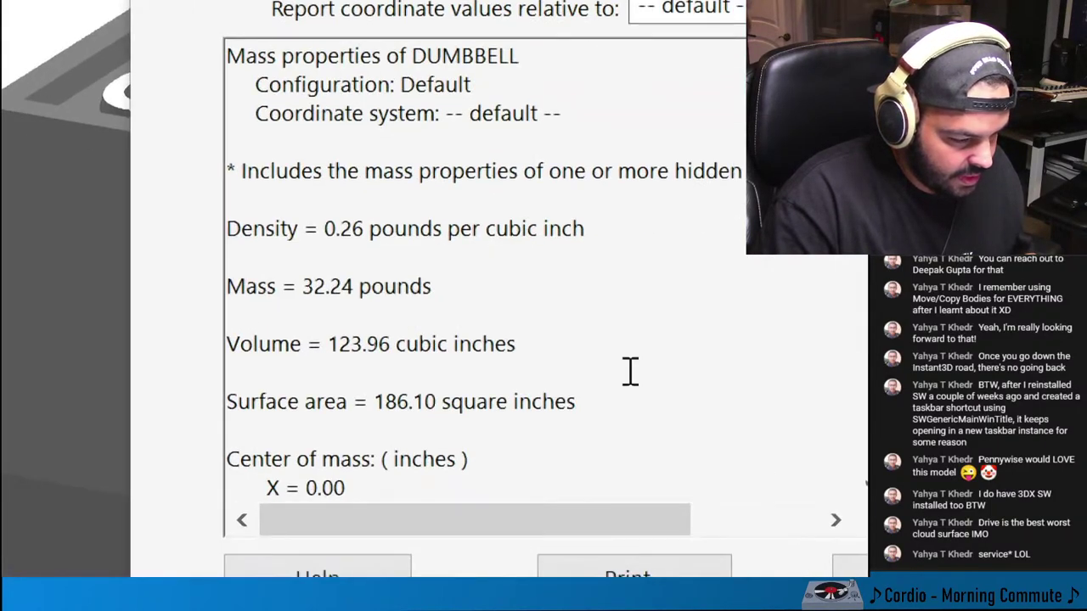
triple_click(340, 270)
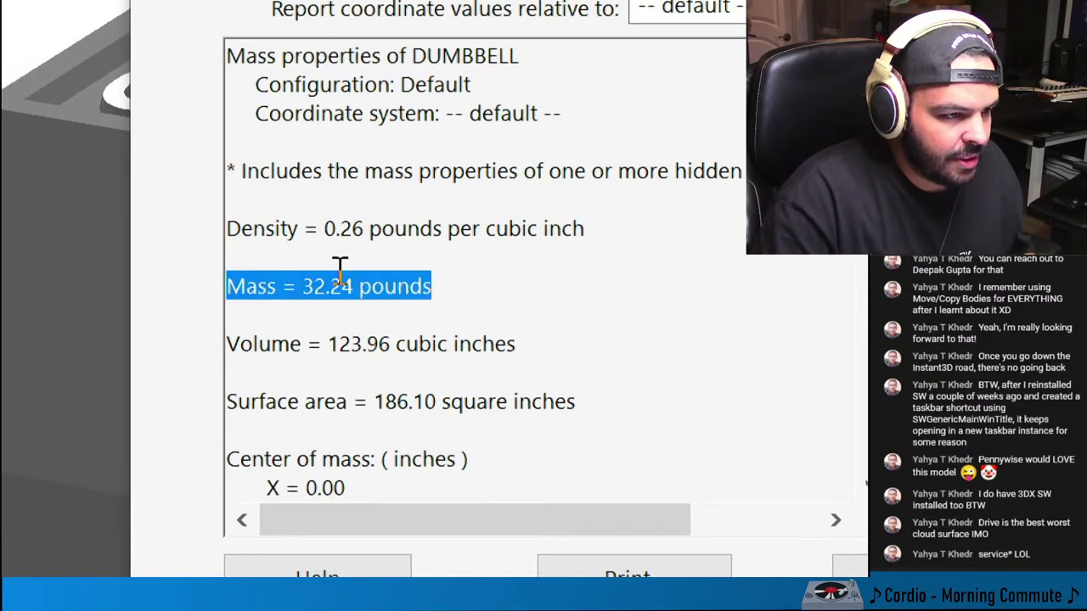
left_click_drag(433, 286, 303, 287)
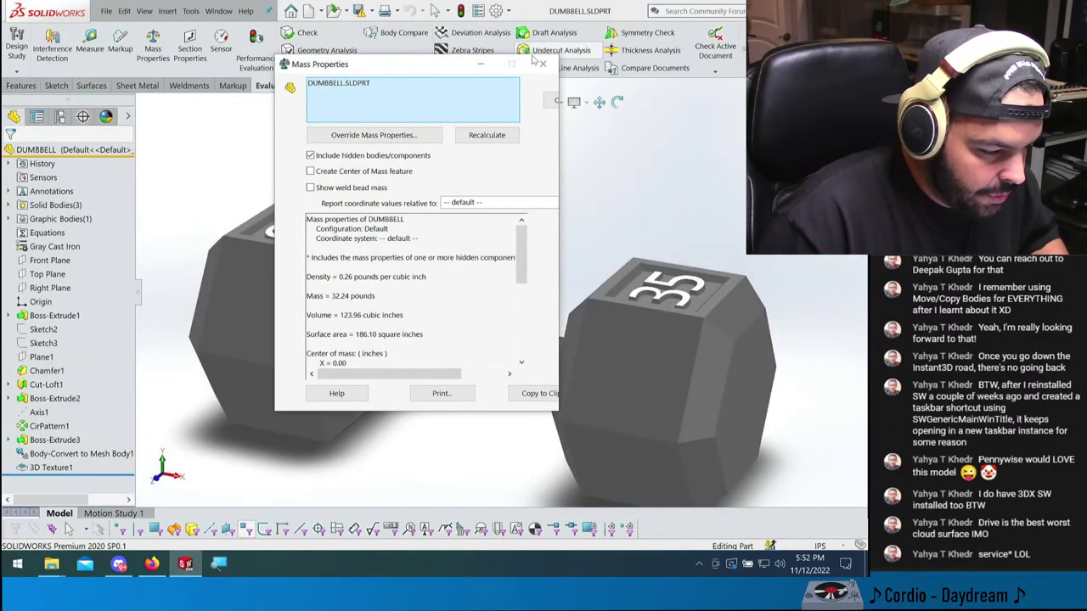
- Close the Mass Properties dialog, leaving the 35-pound hex DUMBBELL part on screen
left_click(543, 70)
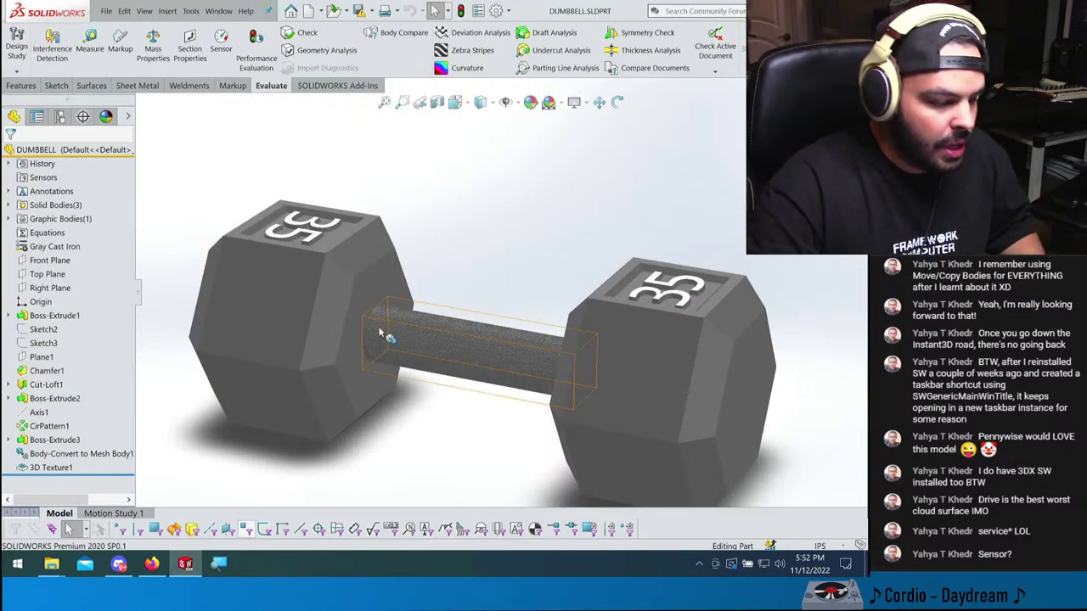
- Identify CirPattern1 from the weight faces, then drag the rollback bar below Boss-Extrude2
left_click(328, 251)
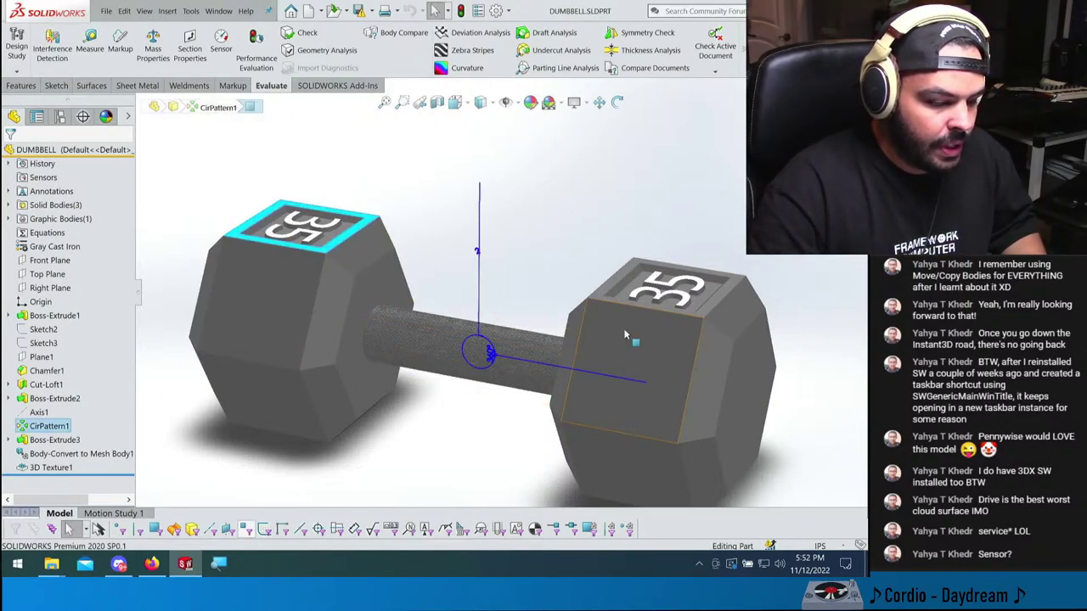
scroll(669, 340, "up", 1)
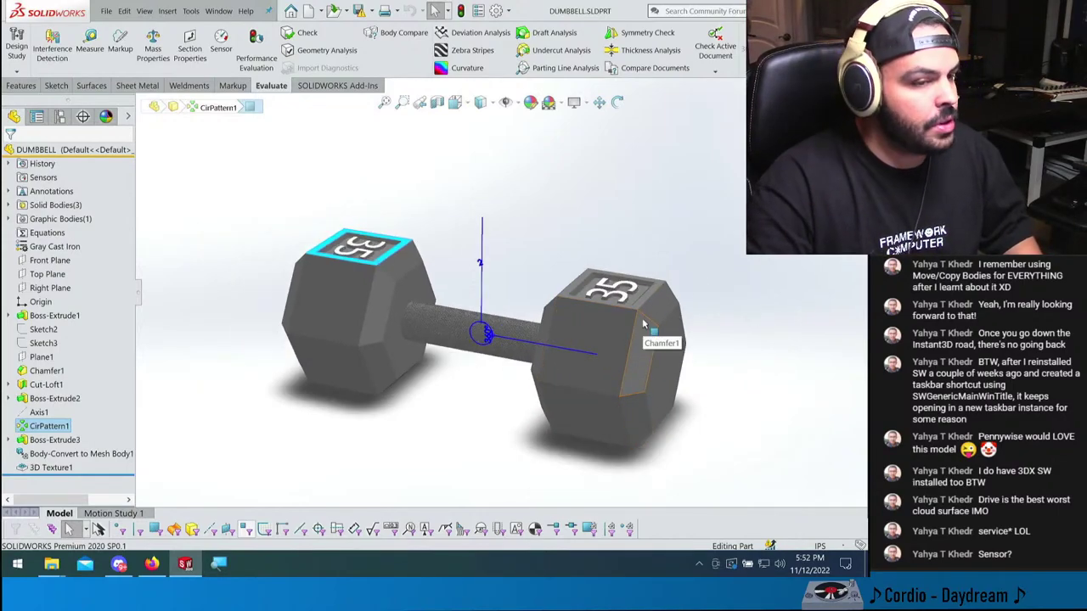
scroll(643, 325, "down", 2)
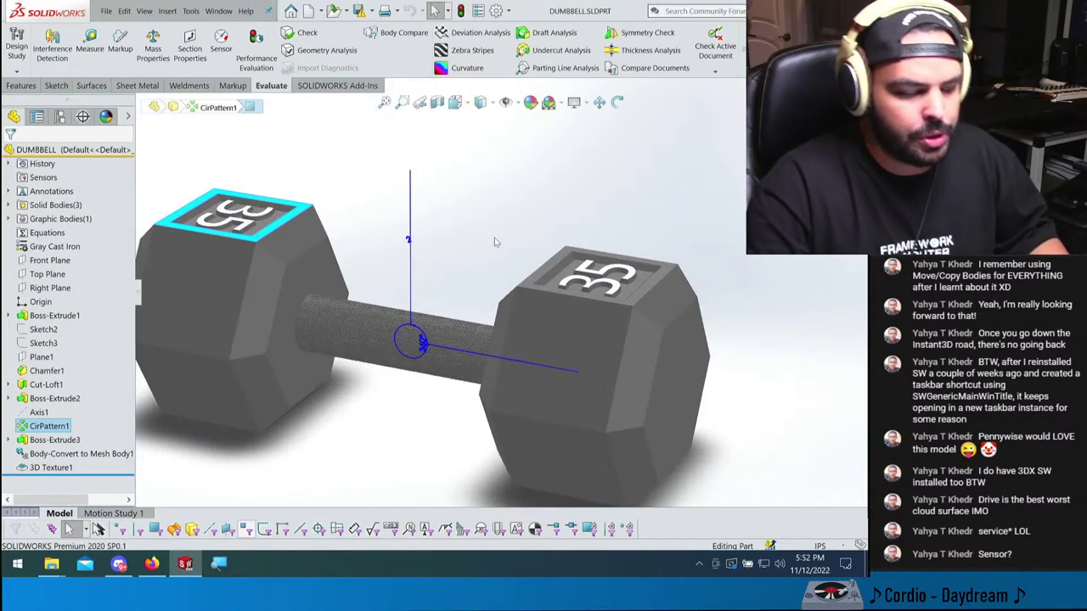
left_click(368, 266)
scroll(368, 265, "up", 2)
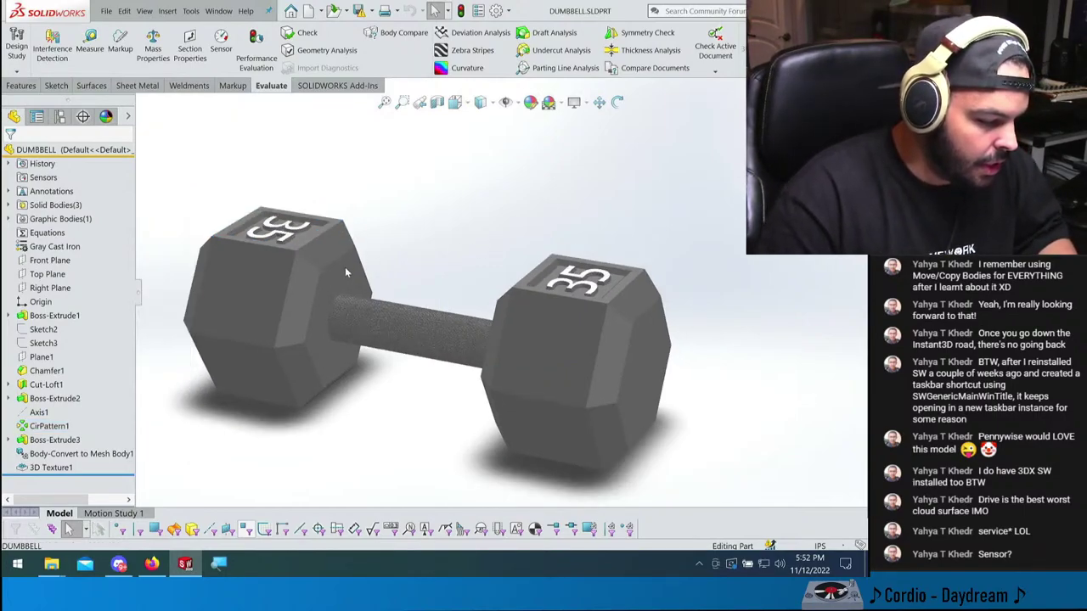
left_click(345, 266)
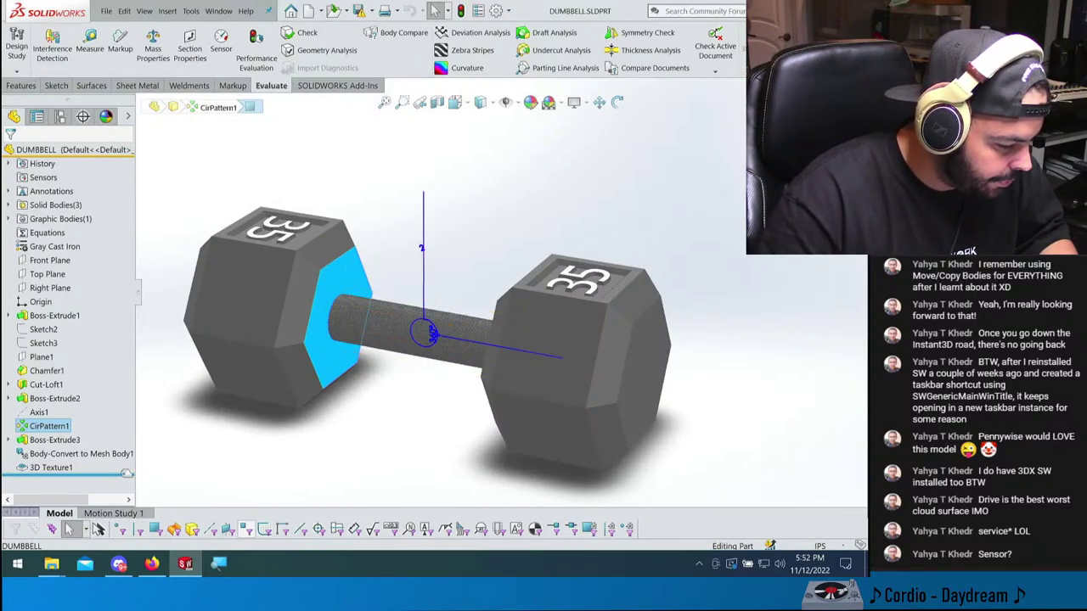
left_click_drag(125, 473, 85, 392)
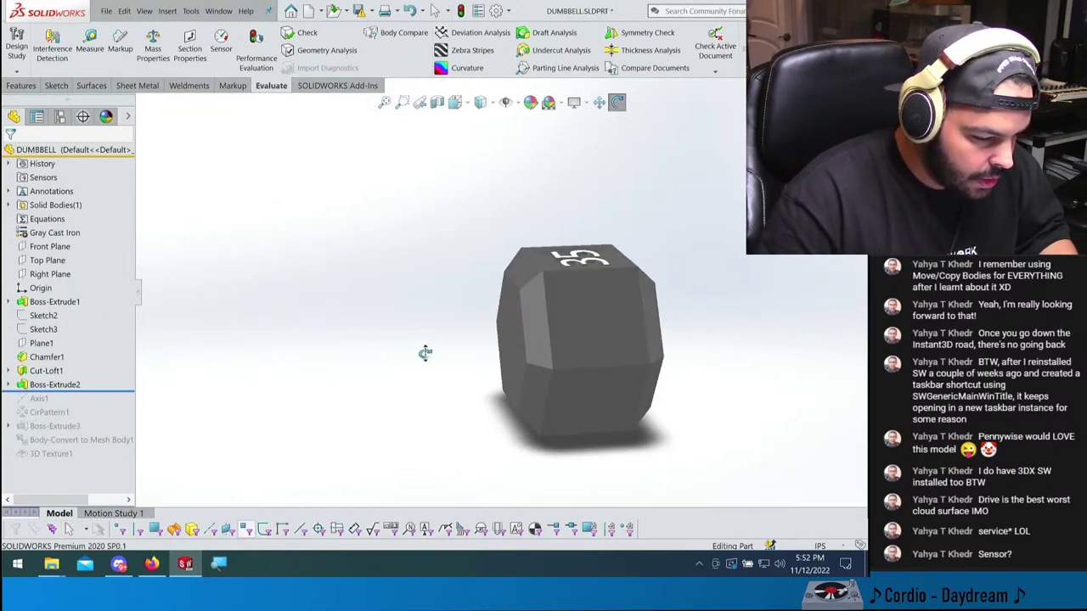
- Turn off the floor shadow and ambient occlusion in View Settings
left_click(576, 103)
left_click(605, 172)
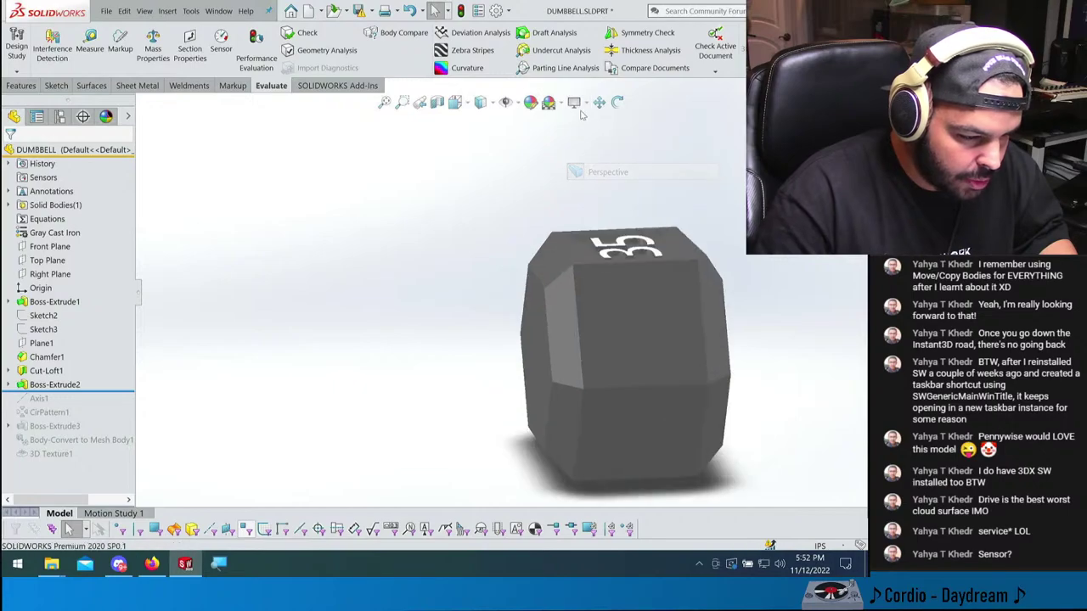
left_click(581, 109)
left_click(595, 137)
left_click(581, 108)
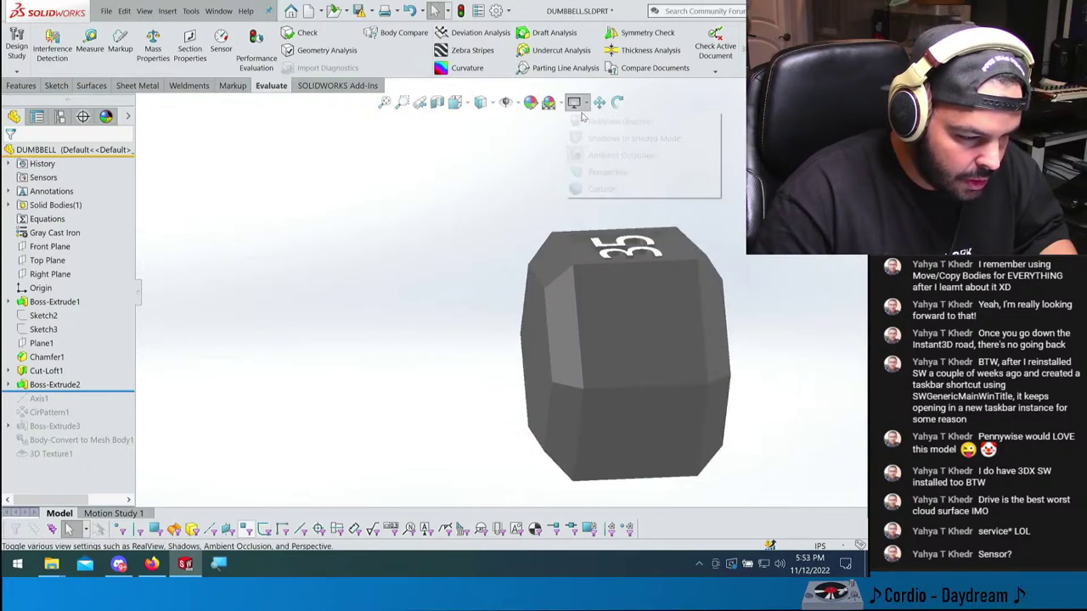
left_click(595, 154)
- Switch to Shaded With Edges and orbit the head to a nearly front-on view
left_click(486, 103)
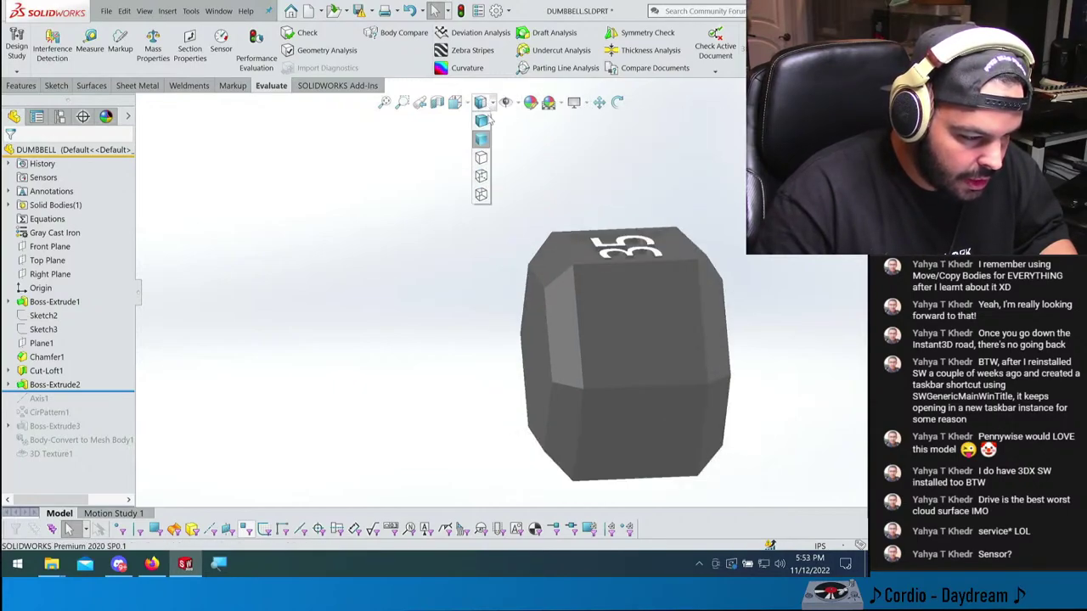
left_click(482, 120)
middle_click_drag(517, 151, 567, 257)
middle_click_drag(372, 296, 612, 378)
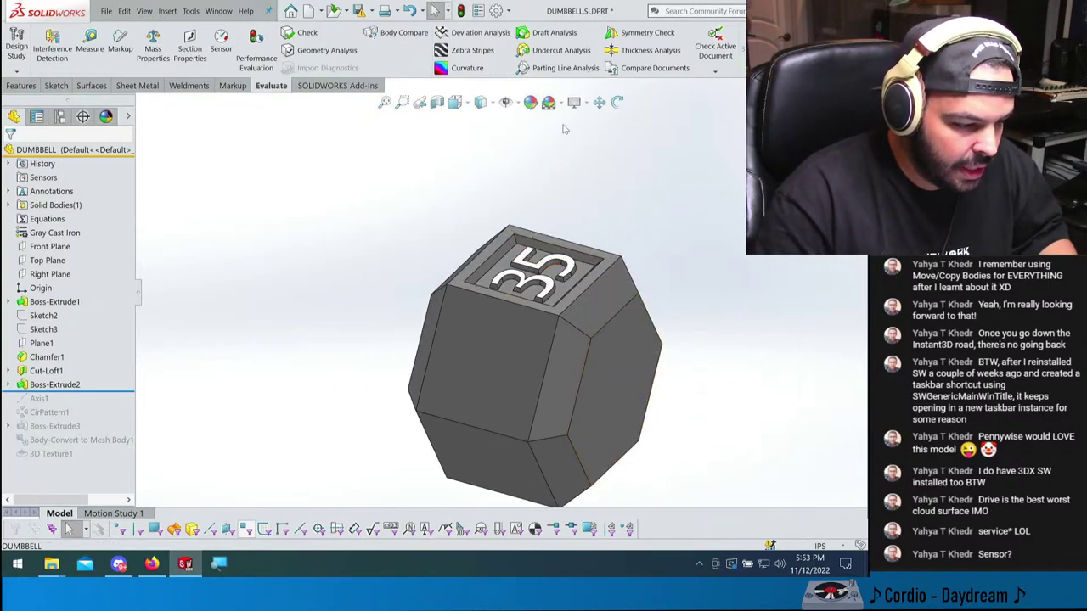
middle_click_drag(553, 272, 636, 342)
- Change Boss-Extrude1's vertical 4.5 dimension to 5.00 and orbit the head with 35 on top
double_click(517, 323)
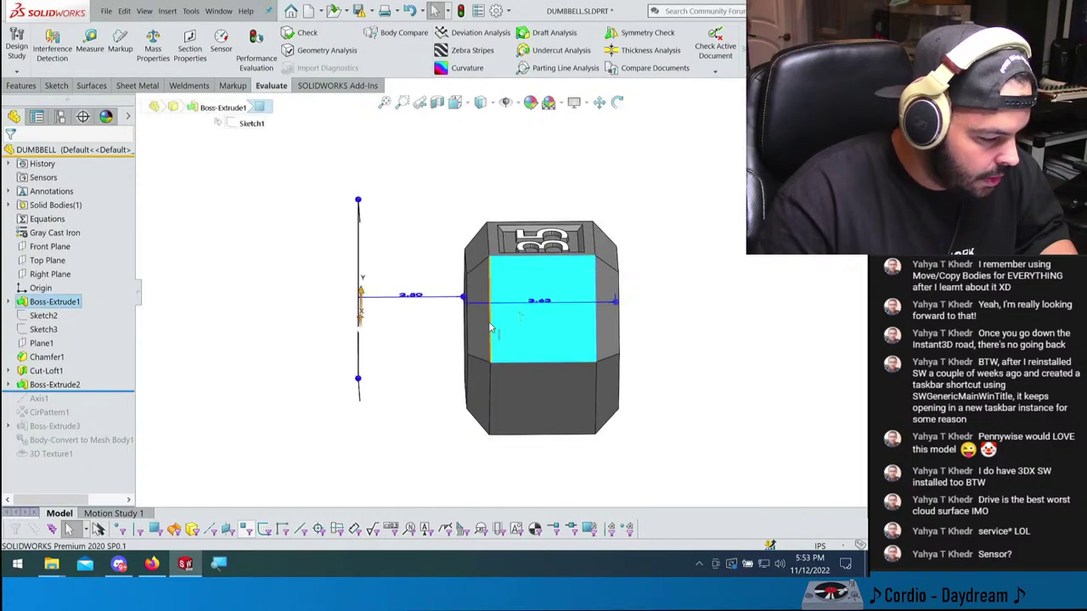
middle_click_drag(505, 311, 552, 344)
left_click(569, 347)
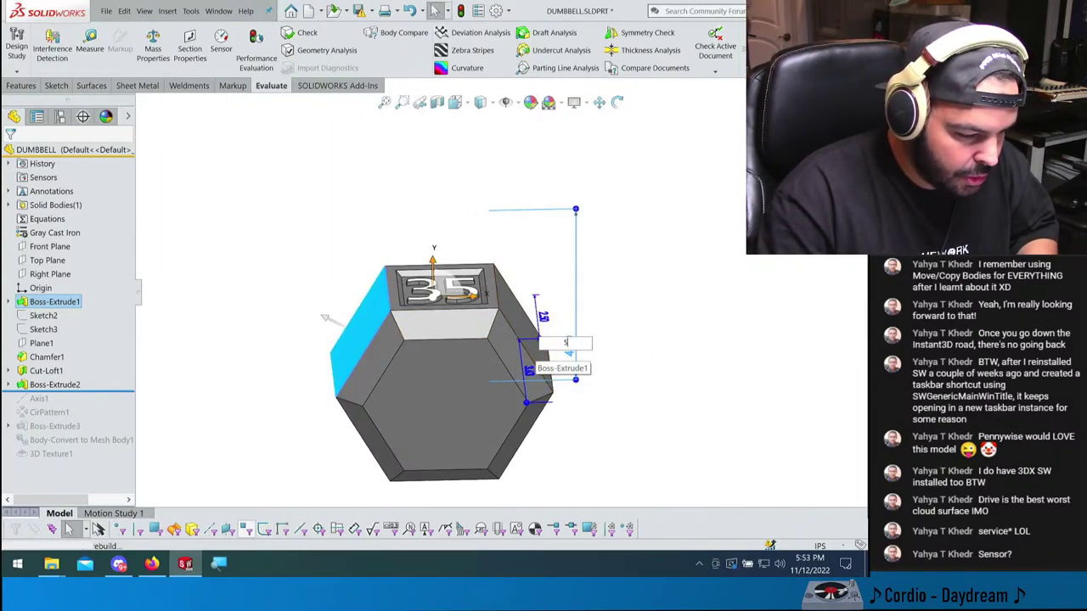
type("5")
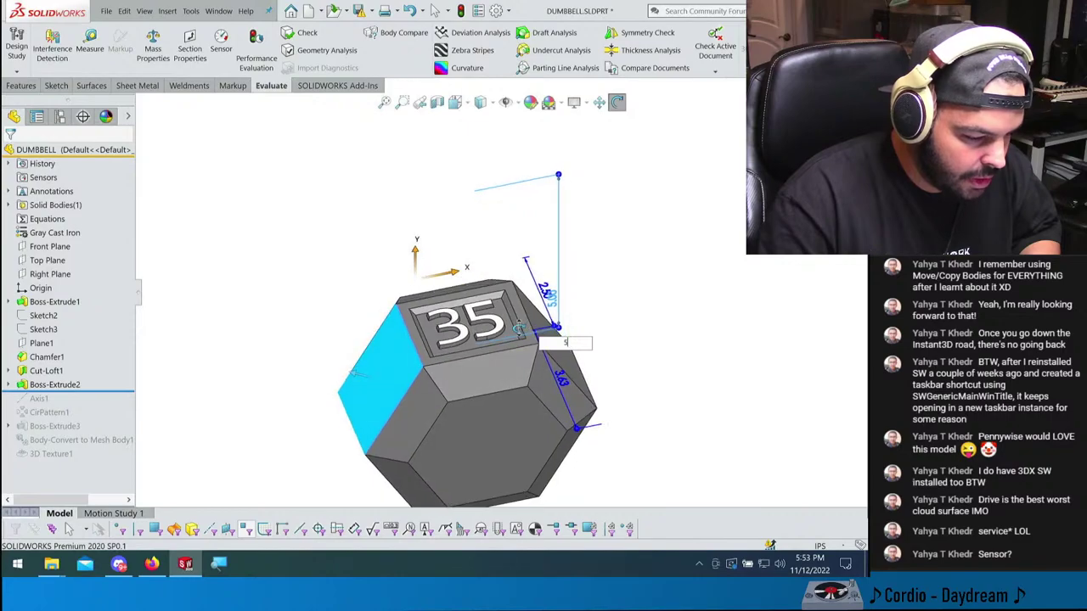
double_click(578, 355)
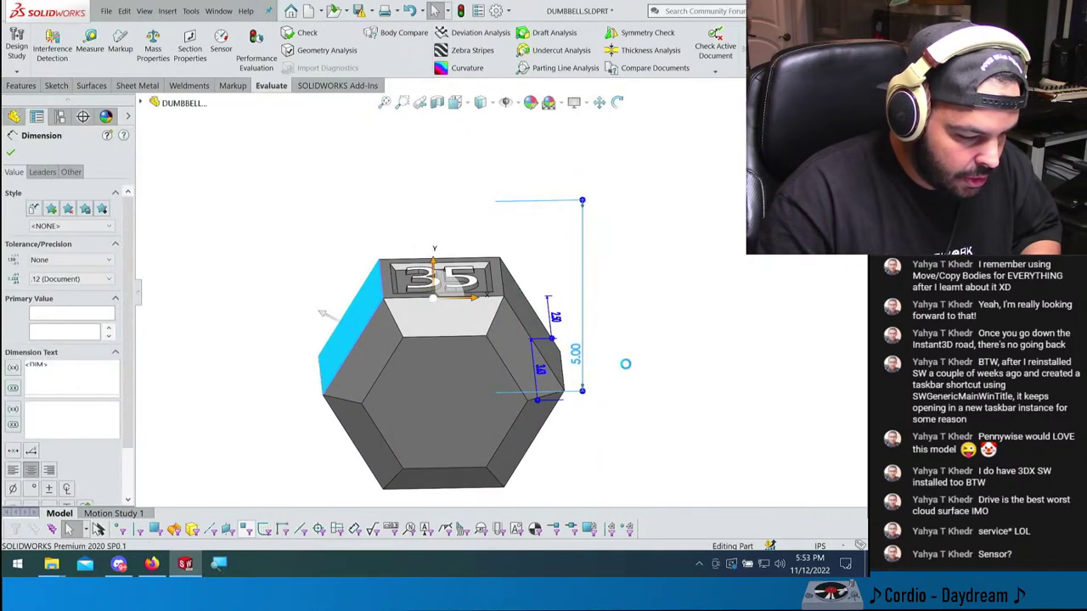
key("Return")
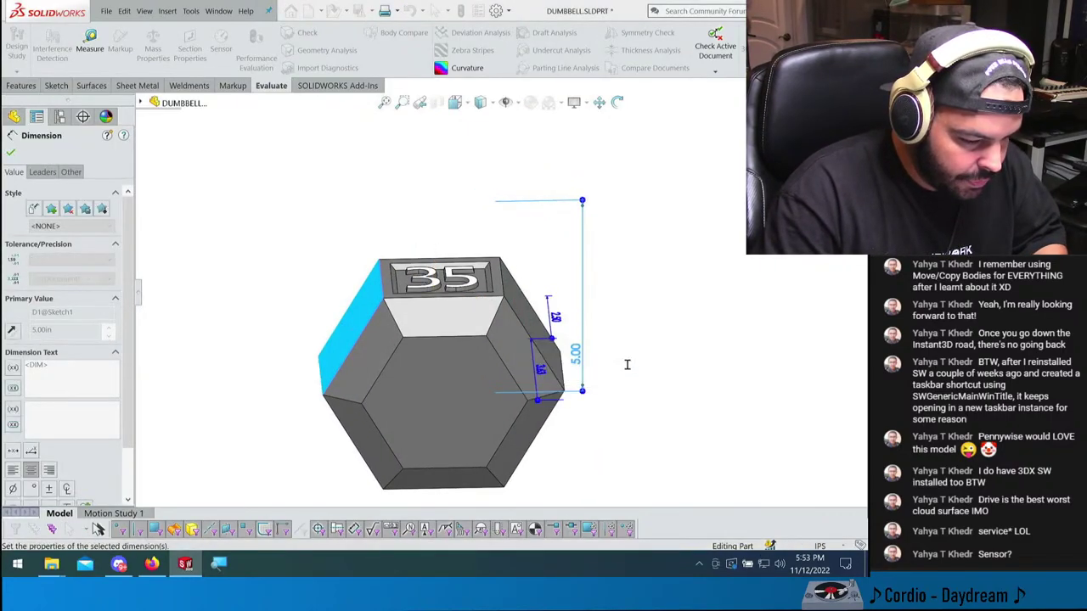
key("Escape")
middle_click_drag(626, 364, 535, 374)
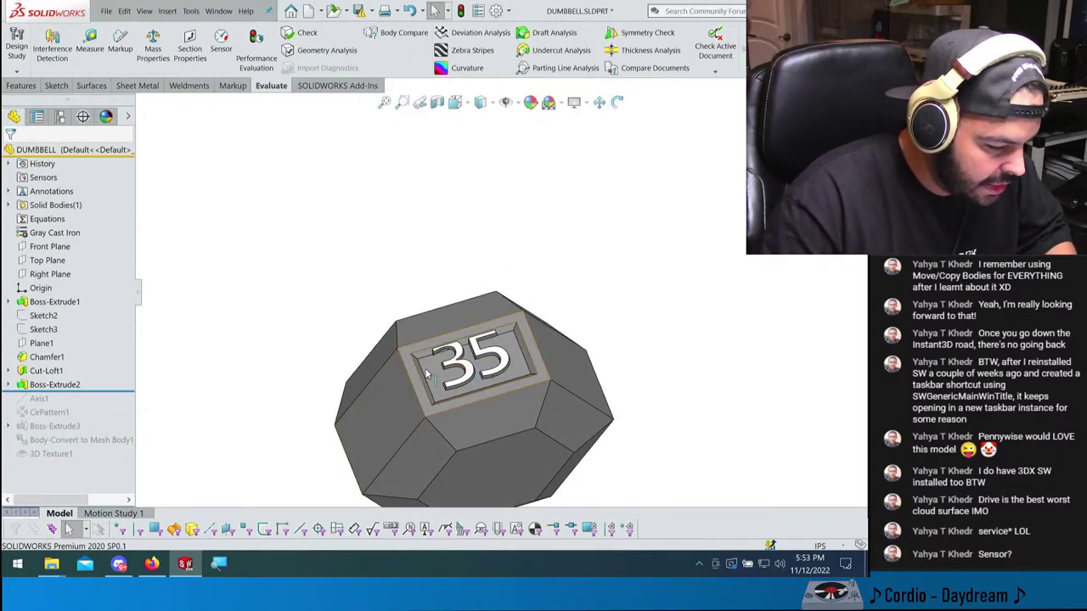
middle_click_drag(565, 359, 619, 206)
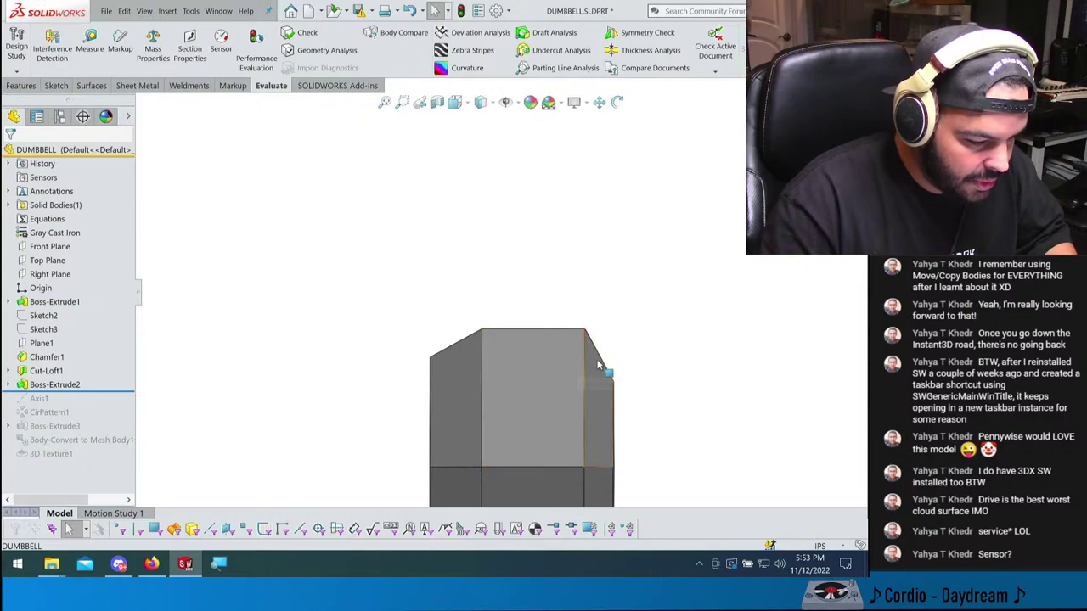
left_click(45, 356)
left_click(37, 327)
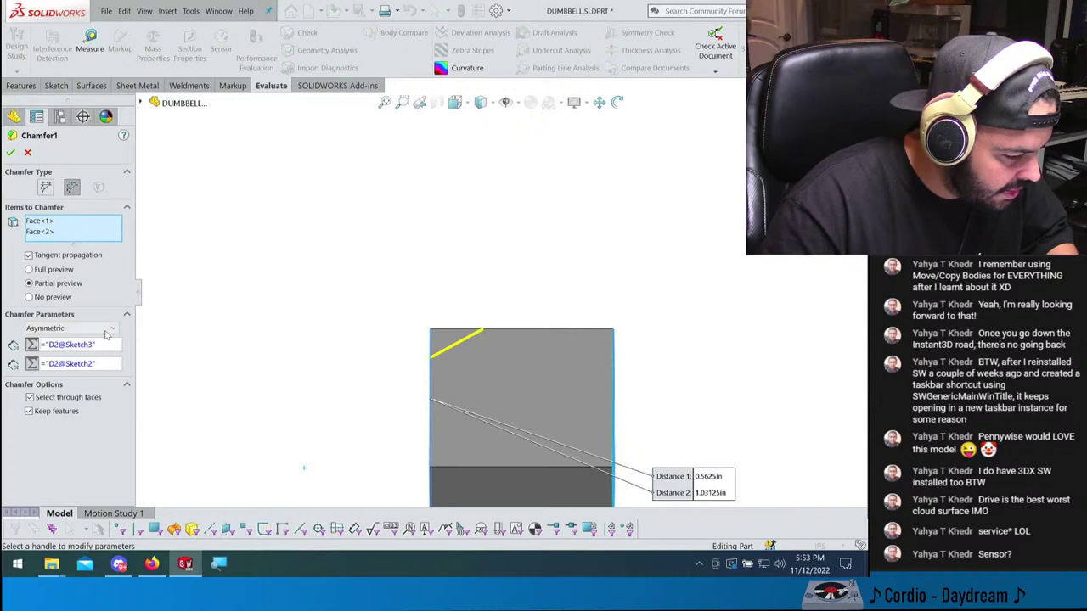
middle_click_drag(384, 366, 509, 399)
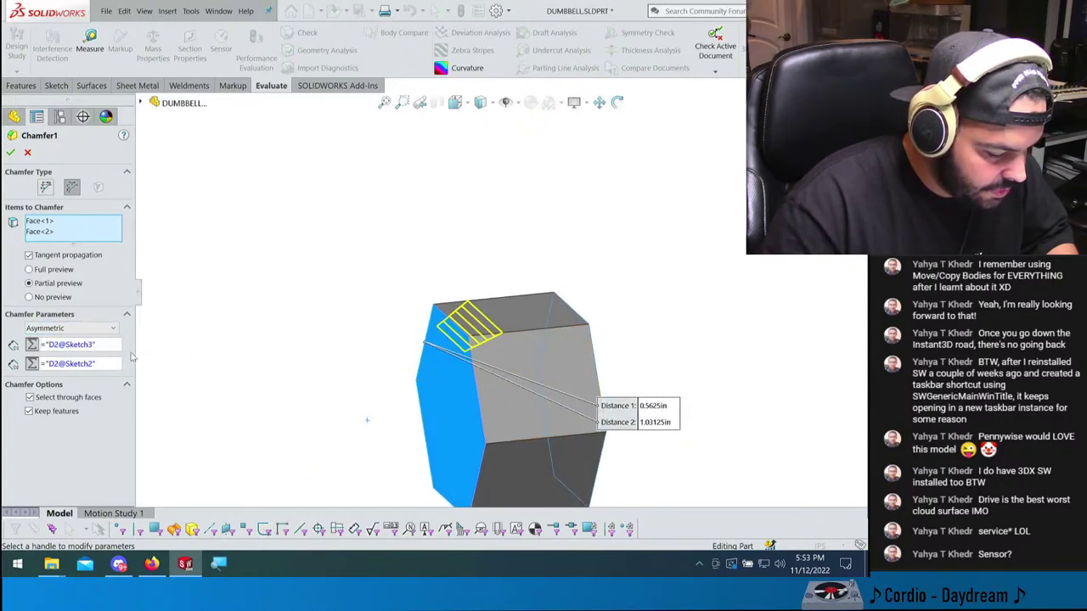
left_click(43, 234)
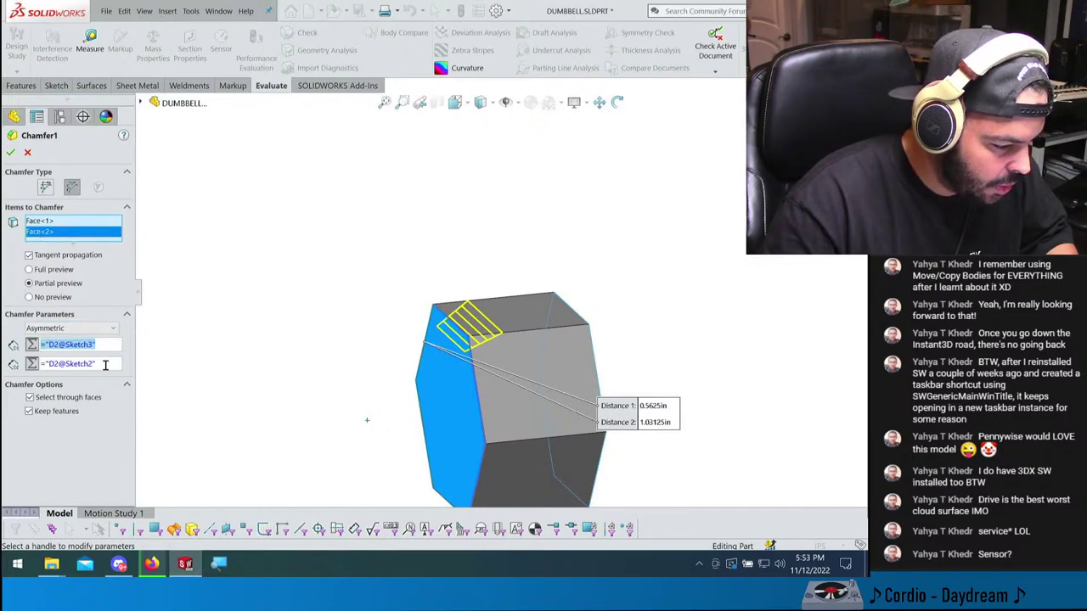
left_click(56, 220)
left_click(53, 231)
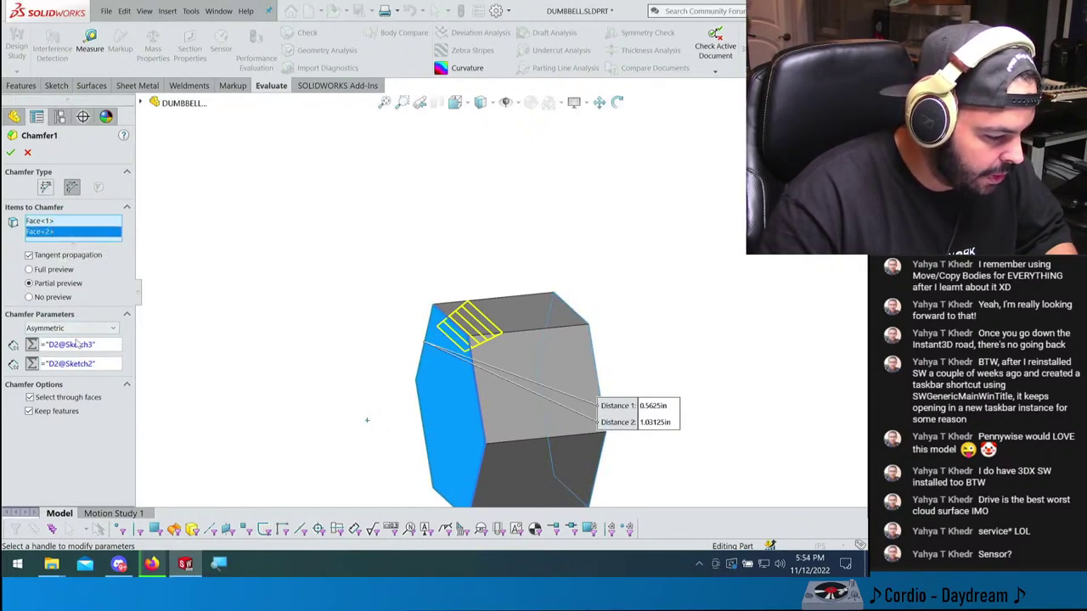
key("Return")
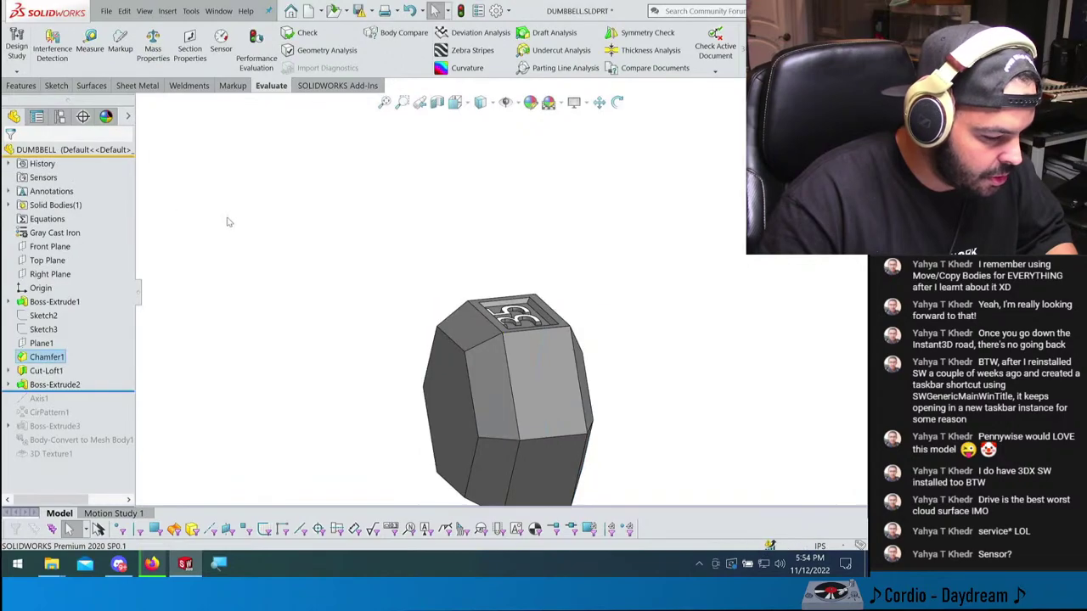
middle_click_drag(391, 222, 404, 234)
- View the top face head-on and select a chamfer face to show its dimensions
key("Escape")
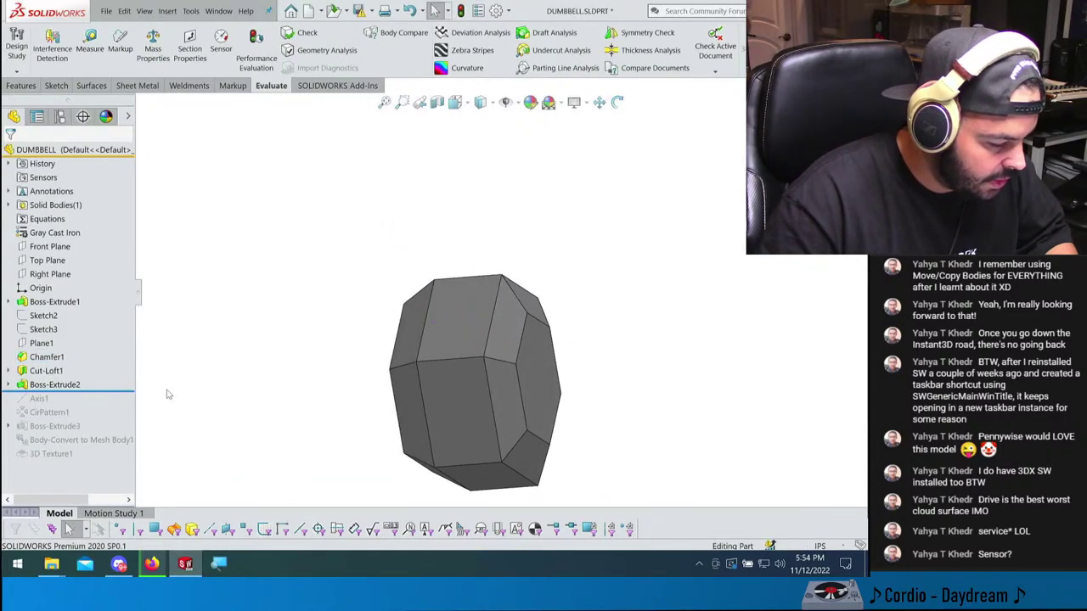
left_click(436, 299)
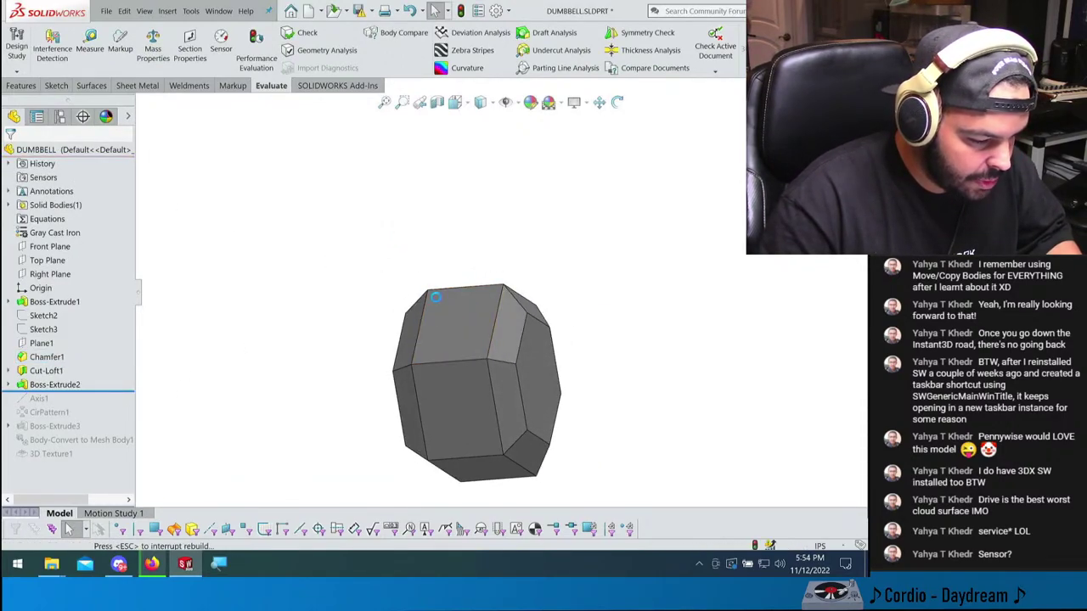
key("ctrl+8")
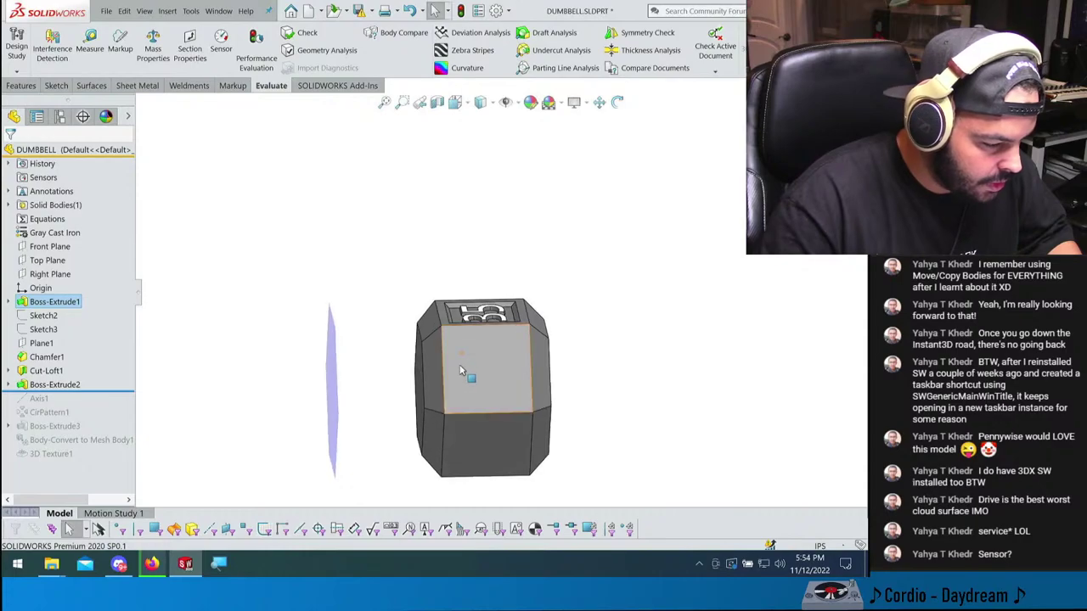
left_click(443, 314)
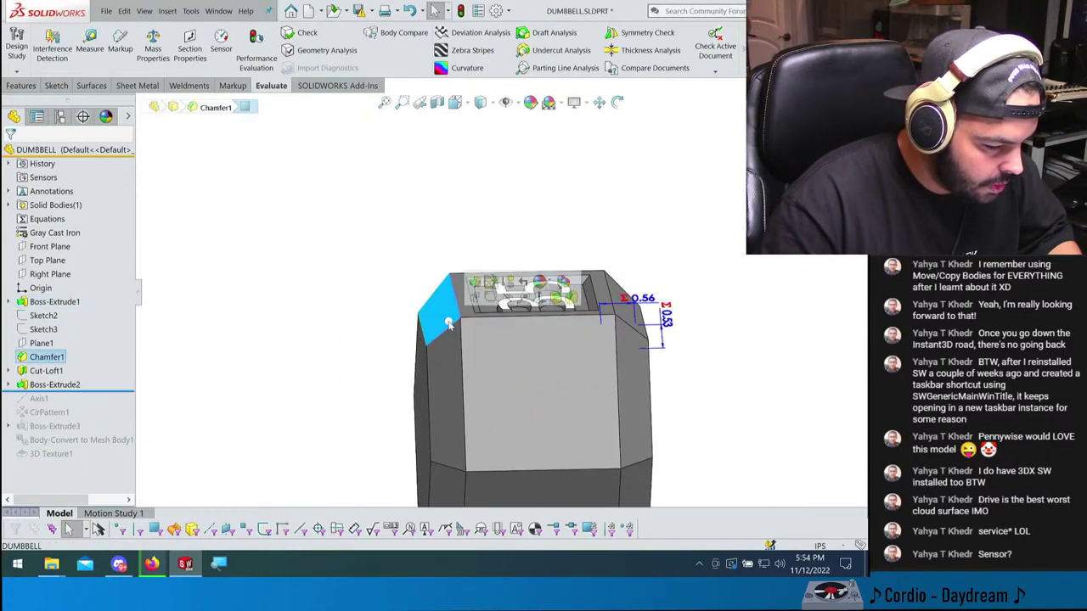
middle_click_drag(674, 356, 276, 426)
- Drag the rollback bar up to just after Sketch3, exposing its 2.50 and 0.56 dimensions
mouse_move(114, 389)
left_mouse_down()
mouse_move(123, 326)
mouse_move(109, 311)
mouse_move(119, 335)
left_mouse_up()
left_click(44, 328)
mouse_move(323, 262)
middle_mouse_down()
mouse_move(317, 228)
mouse_move(361, 241)
mouse_move(414, 285)
mouse_move(359, 223)
mouse_move(427, 270)
middle_mouse_up()
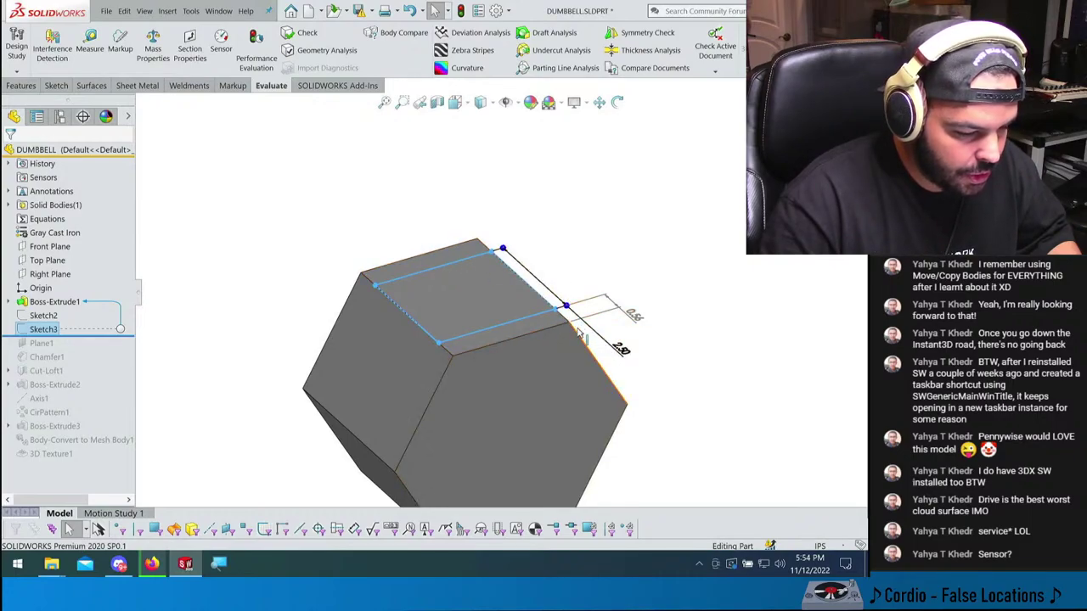
- Stretch the Sketch3 rectangle beyond the top face and inspect its 0.56 dimension
middle_click_drag(580, 338, 612, 322)
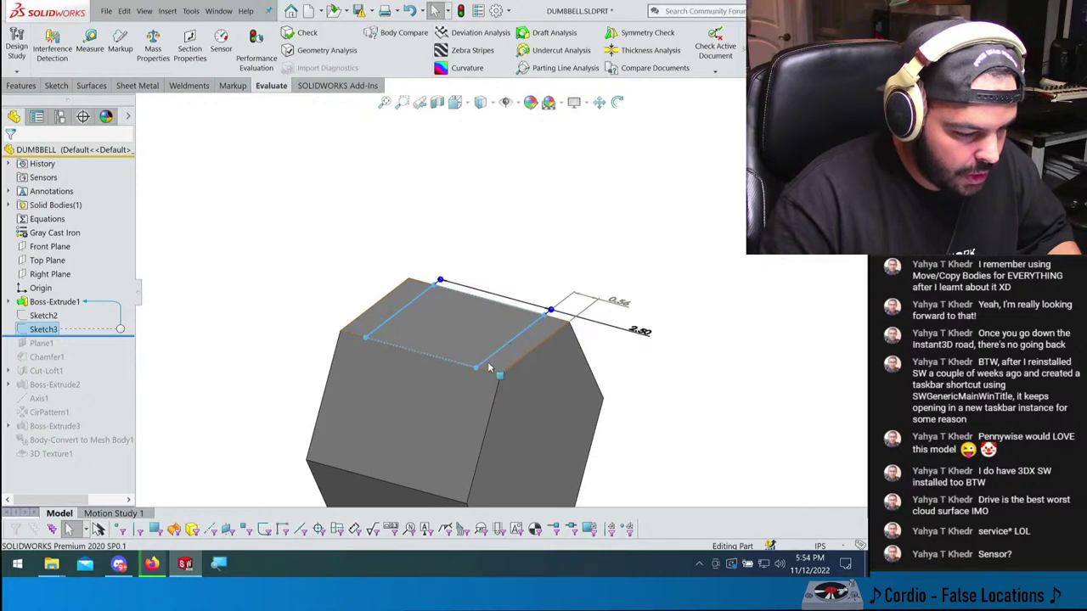
mouse_move(554, 316)
left_mouse_down()
mouse_move(561, 293)
mouse_move(546, 258)
left_mouse_up()
left_click(605, 297)
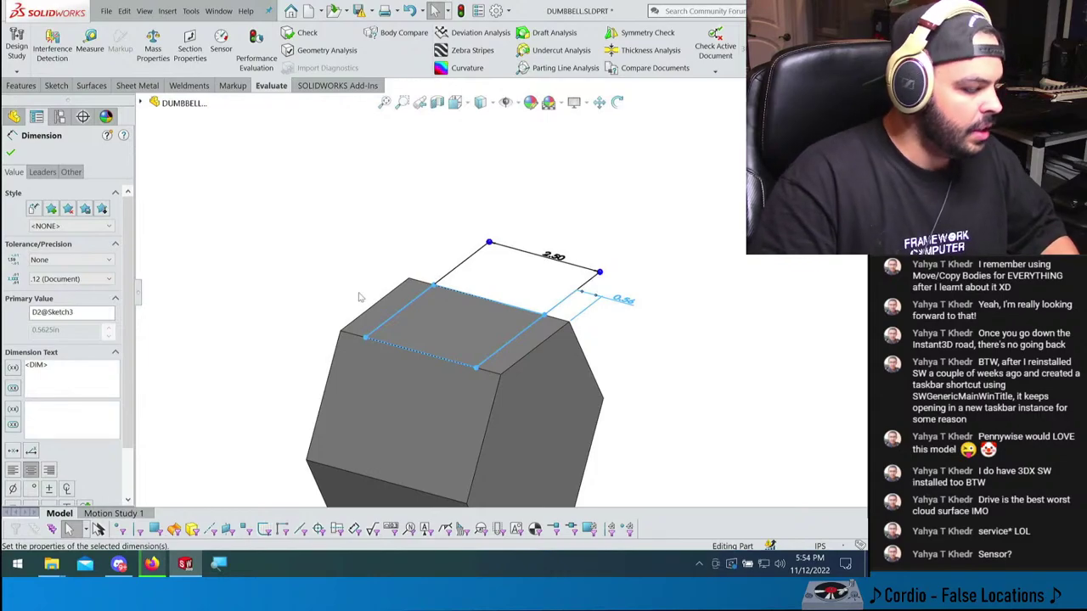
key("Escape")
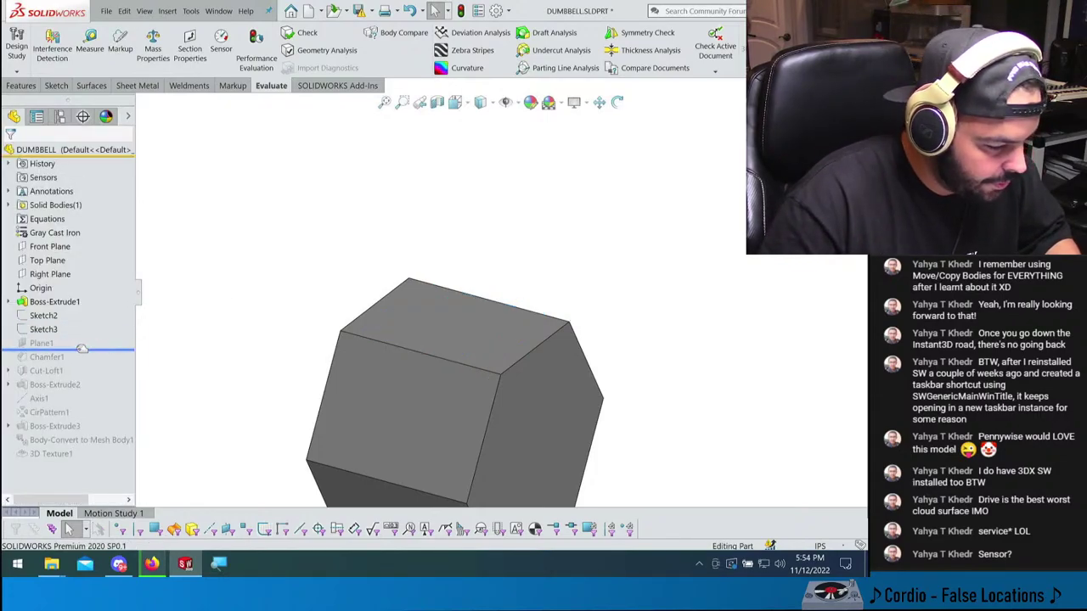
- Roll forward past Plane1 and Chamfer1, showing the 0.13 offset and 2.50/3.63 extrusion dimensions
left_click_drag(82, 348, 82, 349)
left_click(41, 343)
middle_click_drag(399, 357, 416, 346)
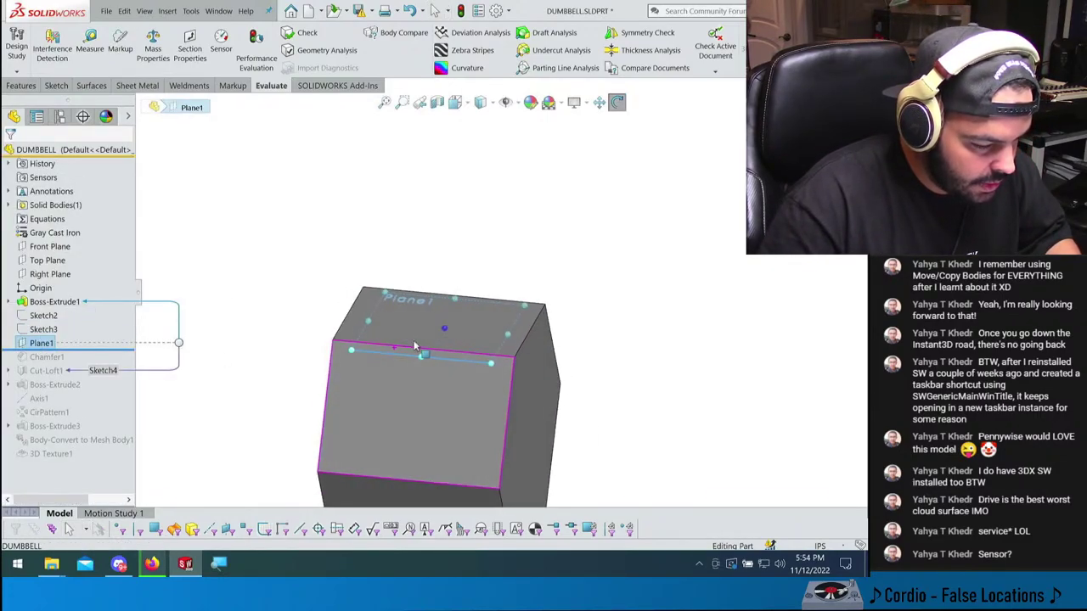
double_click(413, 341)
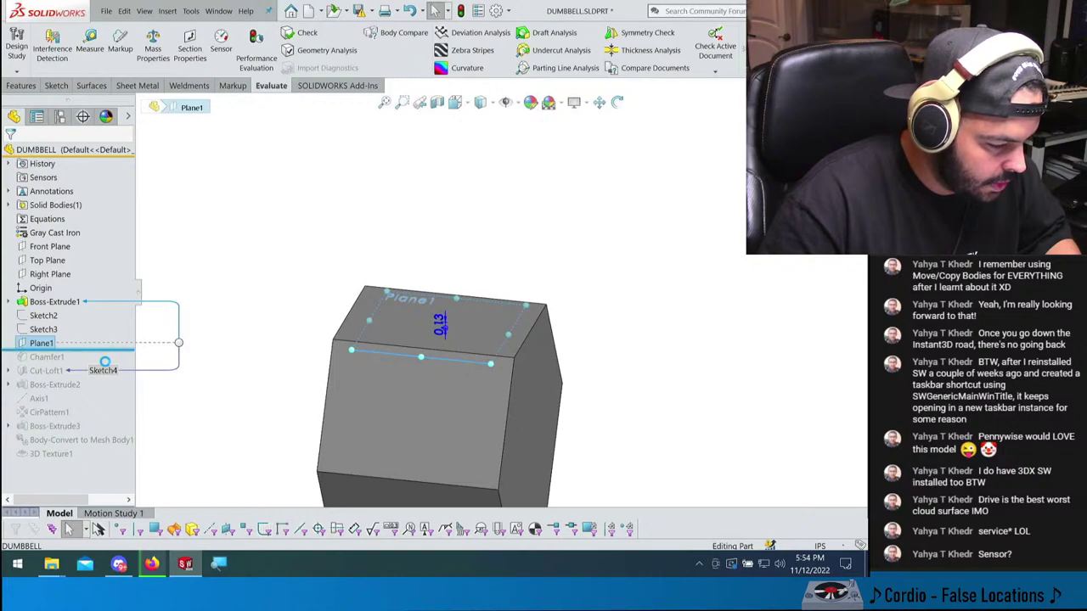
left_click_drag(116, 358, 109, 364)
middle_click_drag(373, 367, 394, 367)
mouse_move(430, 317)
middle_mouse_down()
mouse_move(454, 235)
mouse_move(436, 369)
mouse_move(427, 315)
middle_mouse_up()
double_click(429, 316)
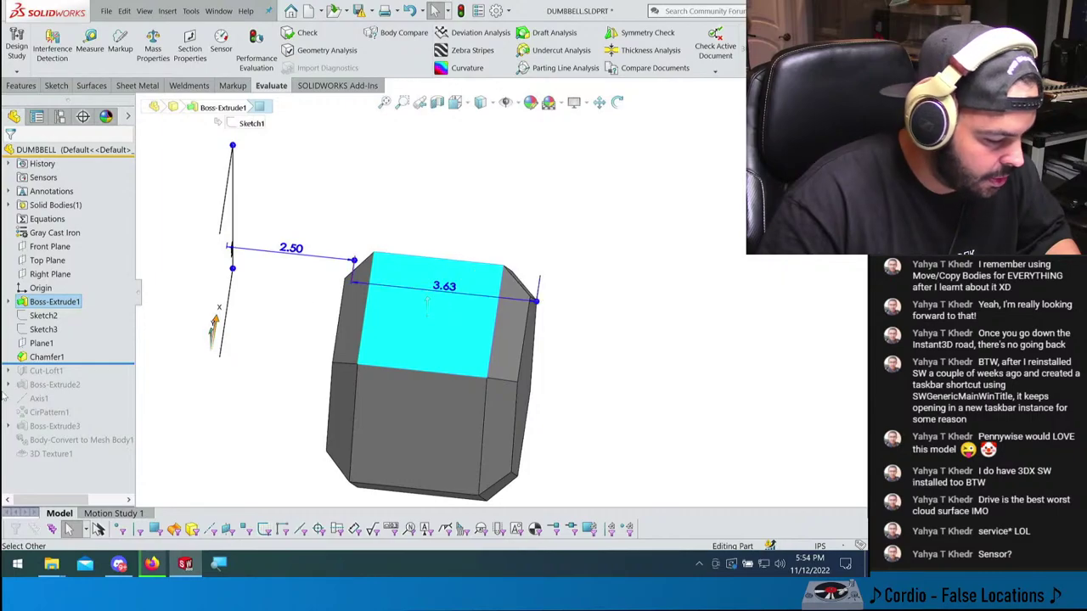
- Restore features through the 35 text and change the 3.63 extrusion depth to 4.00
left_click_drag(94, 363, 88, 405)
left_click(379, 418)
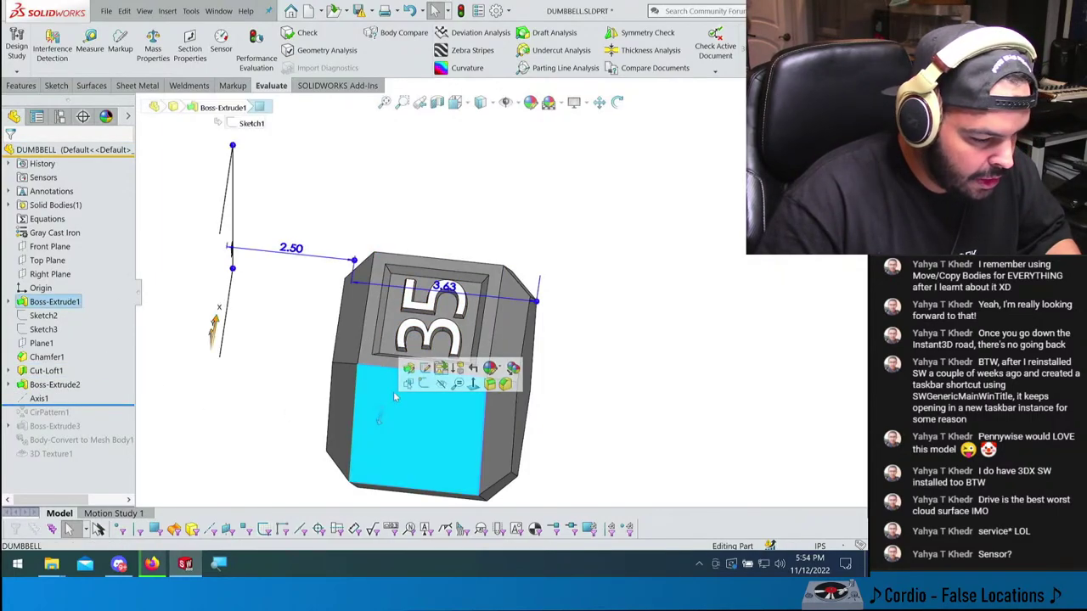
double_click(443, 286)
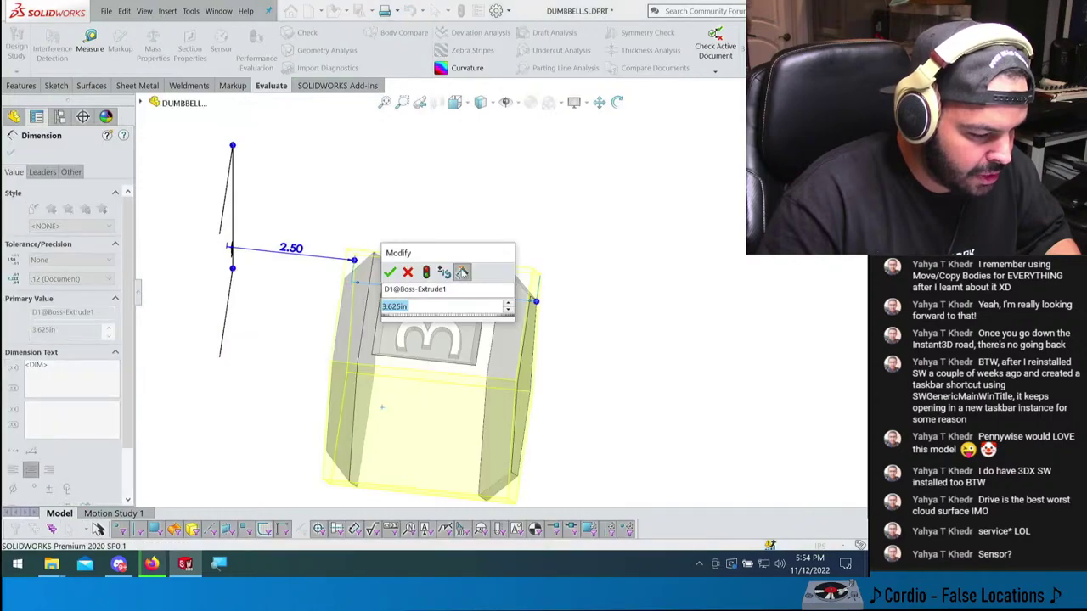
type("4")
key("Return")
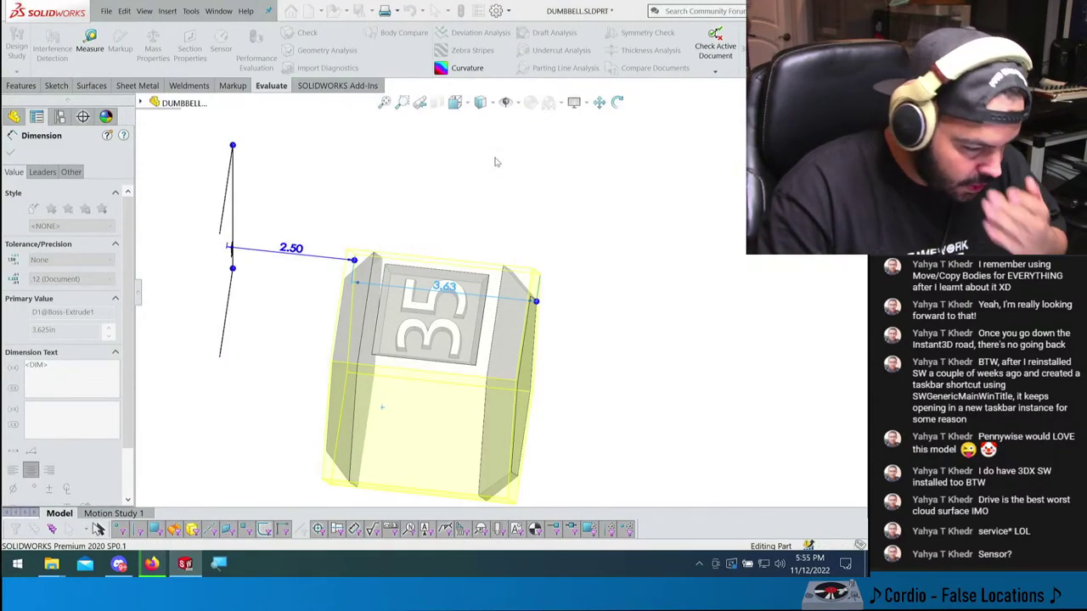
left_click(497, 162)
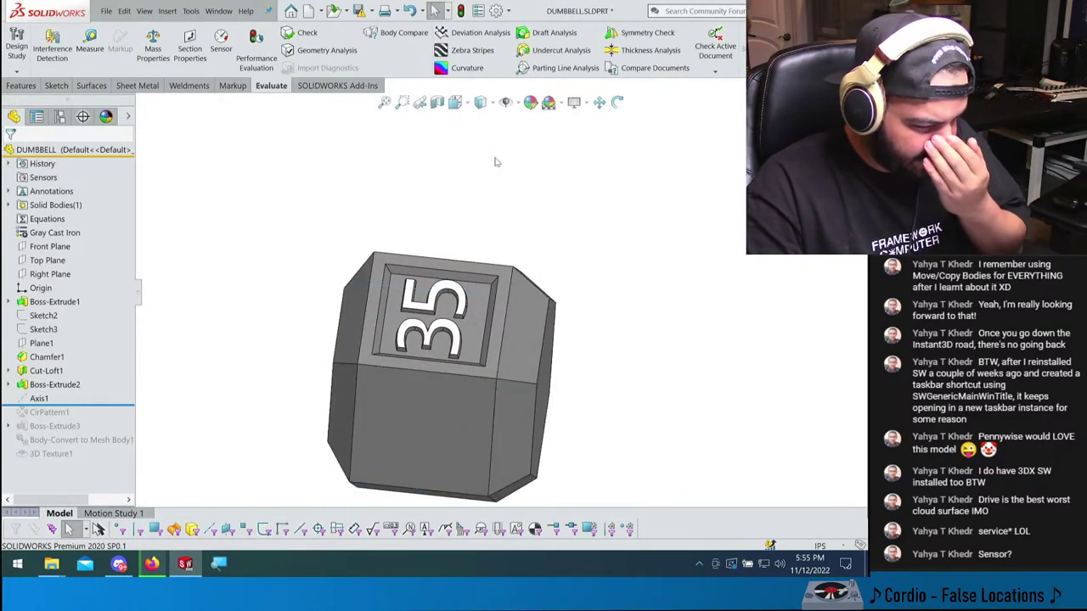
- Roll back to just after Chamfer1 and inspect its dimensions and options
middle_click_drag(497, 232, 501, 196)
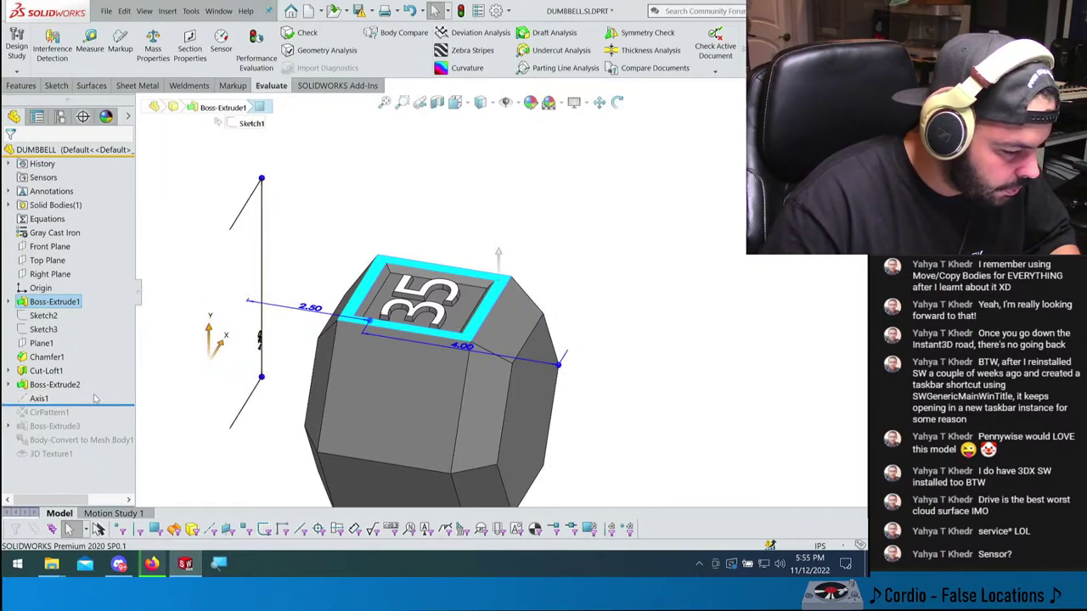
left_click_drag(120, 403, 120, 358)
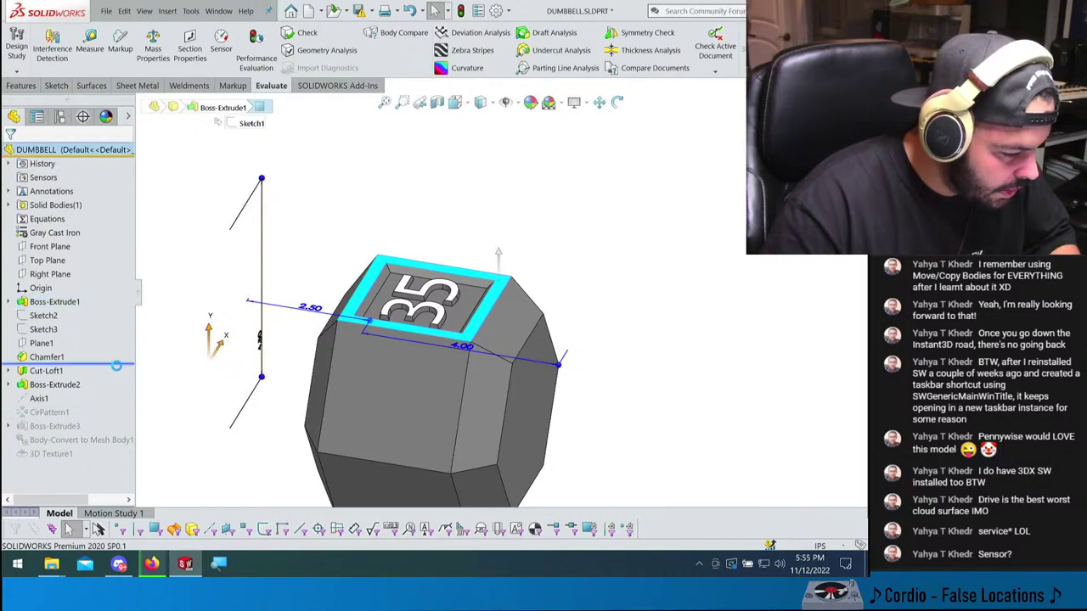
left_click(46, 357)
middle_click_drag(456, 255, 468, 233)
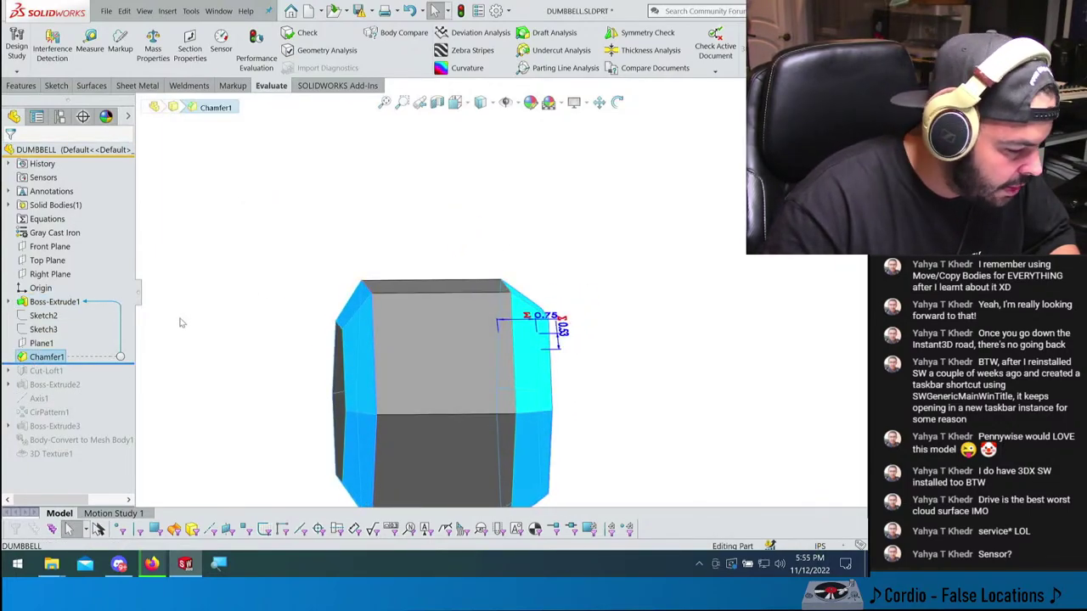
left_click(59, 358)
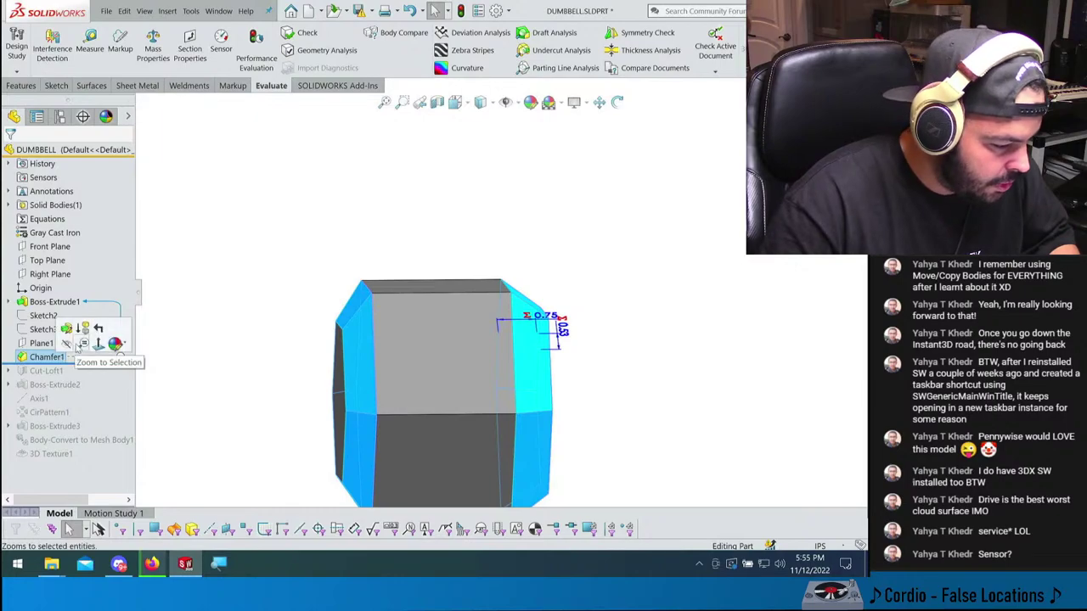
right_click(51, 360)
key("Escape")
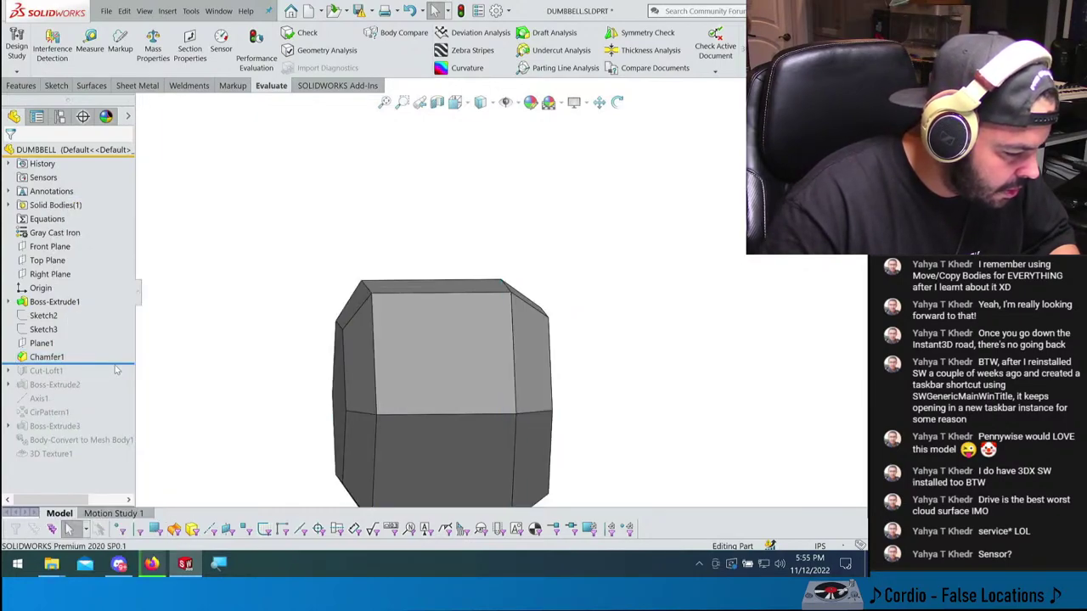
- Restore the full feature history and browse the Chamfer1 and DUMBBELL part options
left_click_drag(116, 365, 85, 406)
left_click(47, 357)
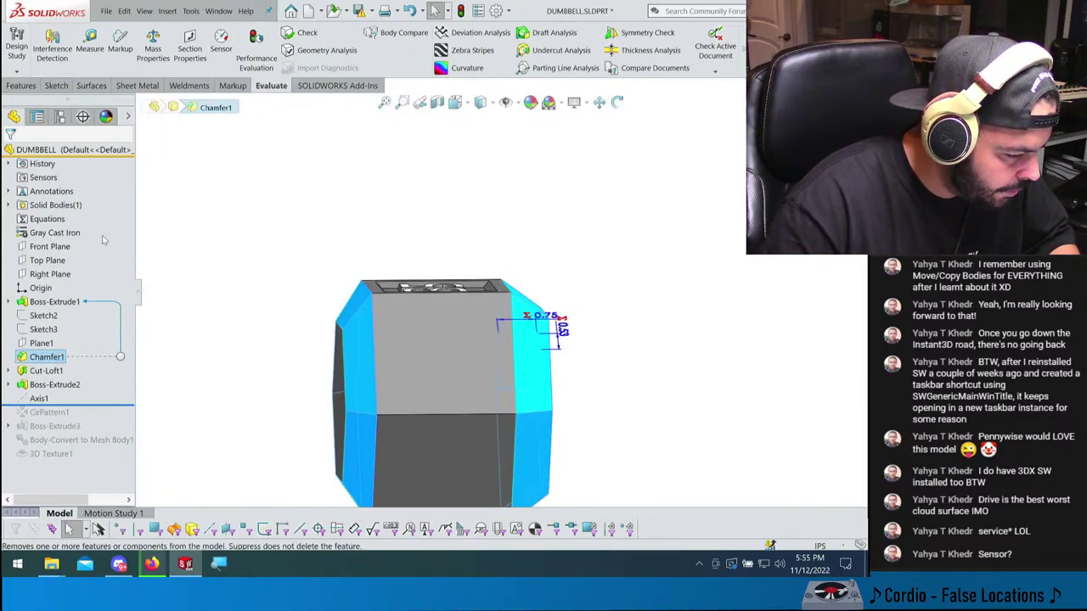
right_click(87, 151)
left_click(87, 151)
right_click(87, 151)
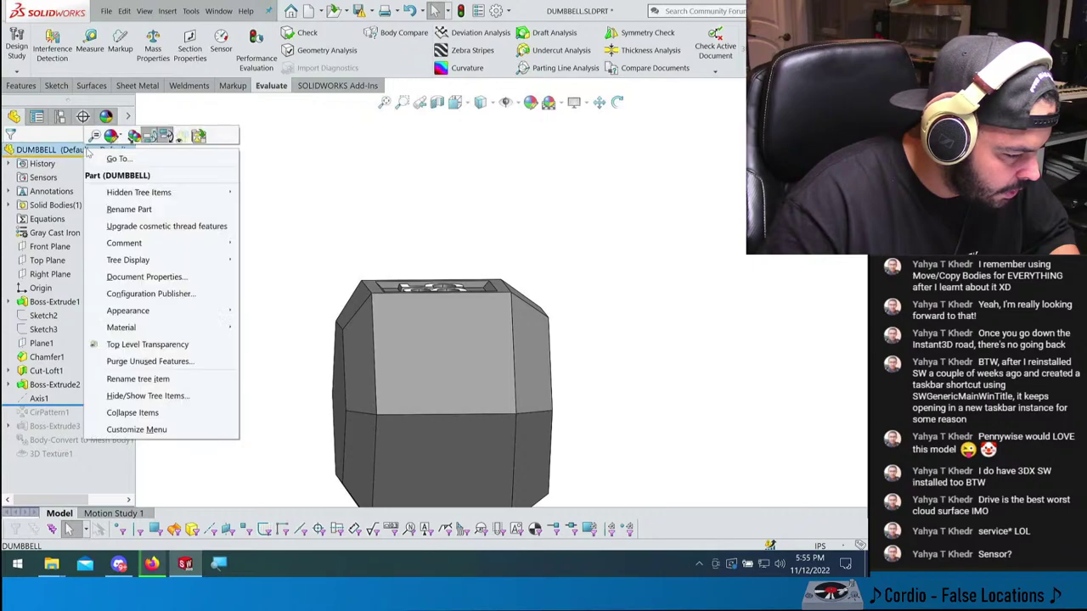
left_click(164, 138)
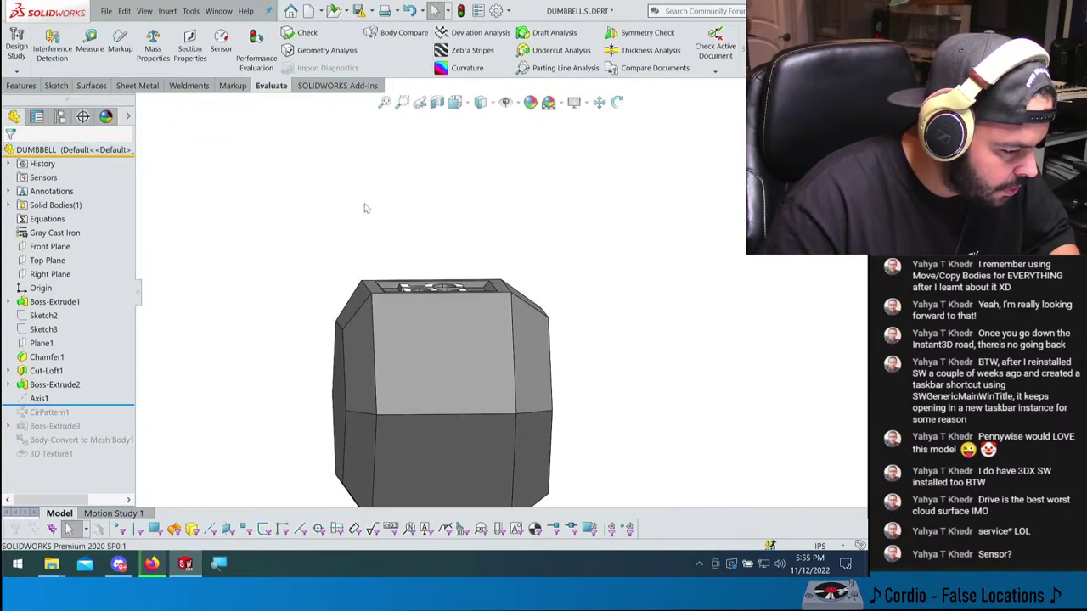
- Suppress Chamfer1, roll the history back above it, and start a new Chamfer feature
left_click(48, 356)
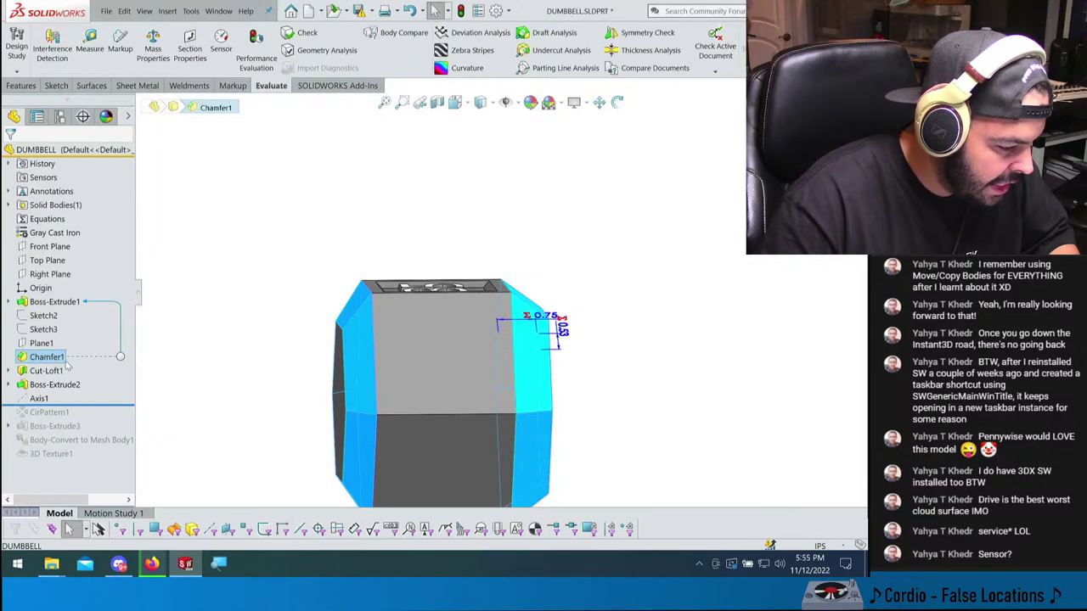
left_click(100, 338)
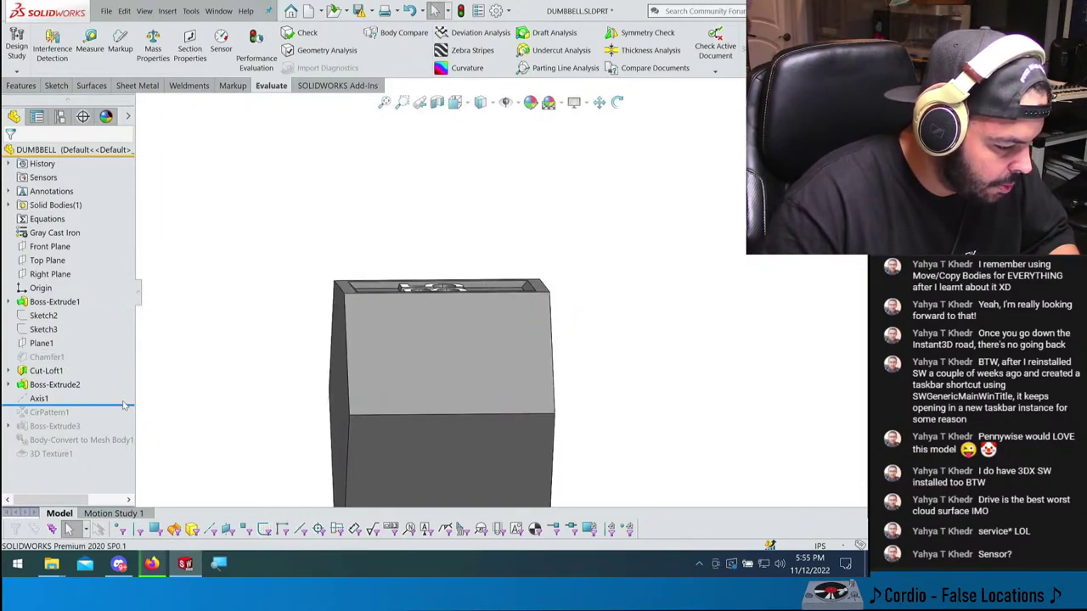
left_click_drag(124, 406, 129, 364)
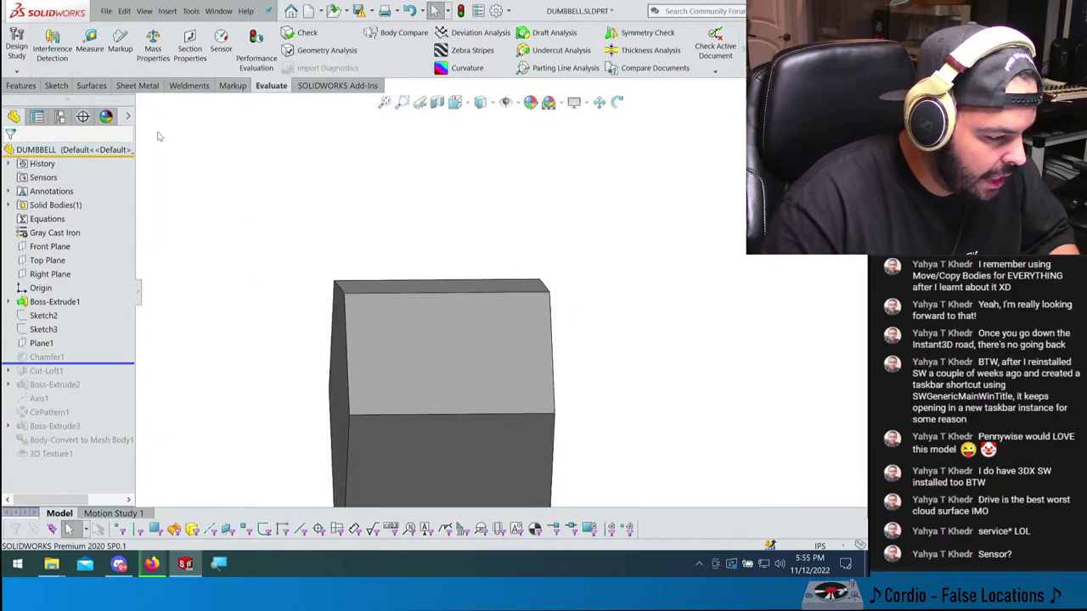
left_click(30, 88)
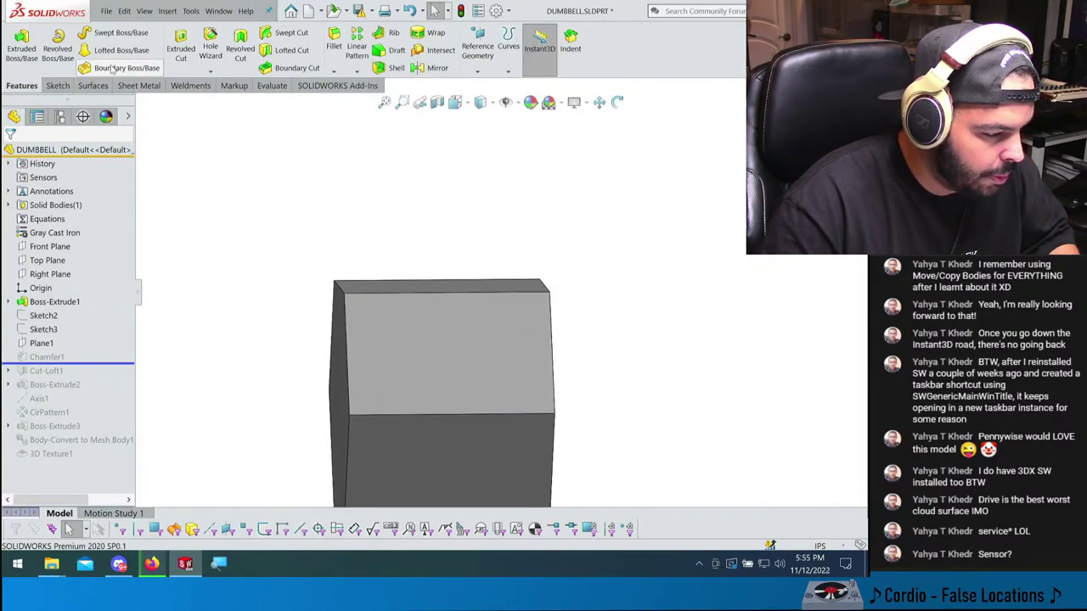
left_click(340, 73)
- Chamfer both hexagonal end faces of the prism at 0.625 in distance and 45°
left_click(352, 101)
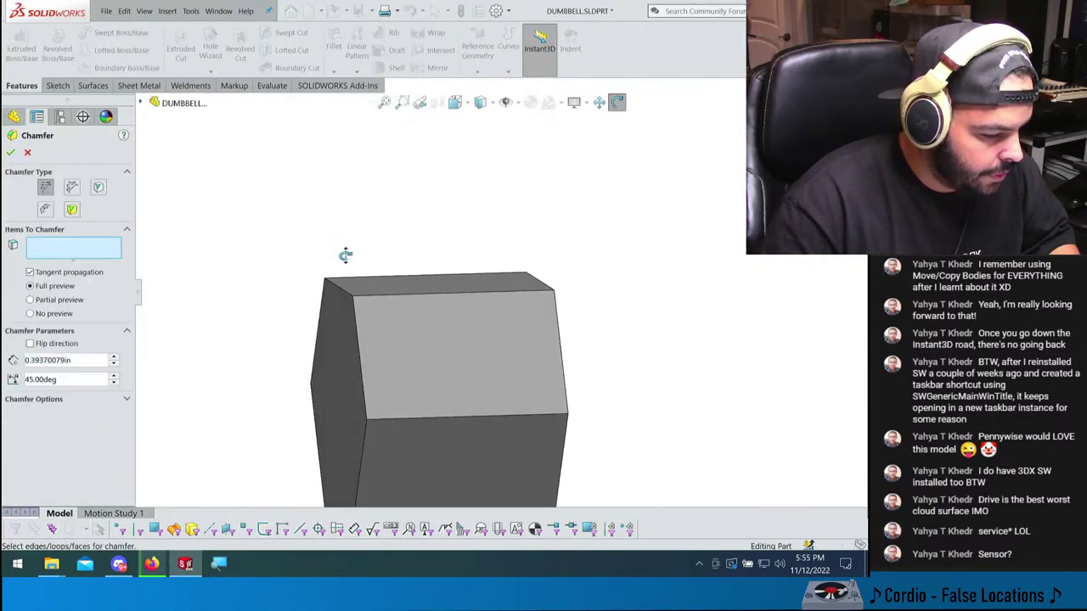
middle_click_drag(345, 254, 423, 330)
left_click(359, 299)
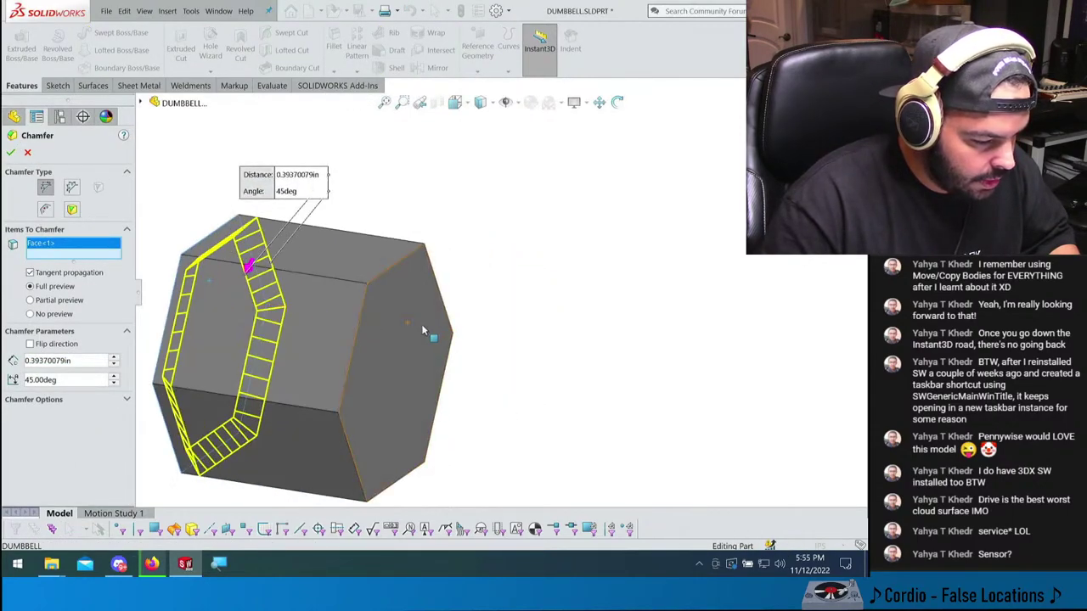
left_click(423, 330)
left_click_drag(89, 371, 11, 372)
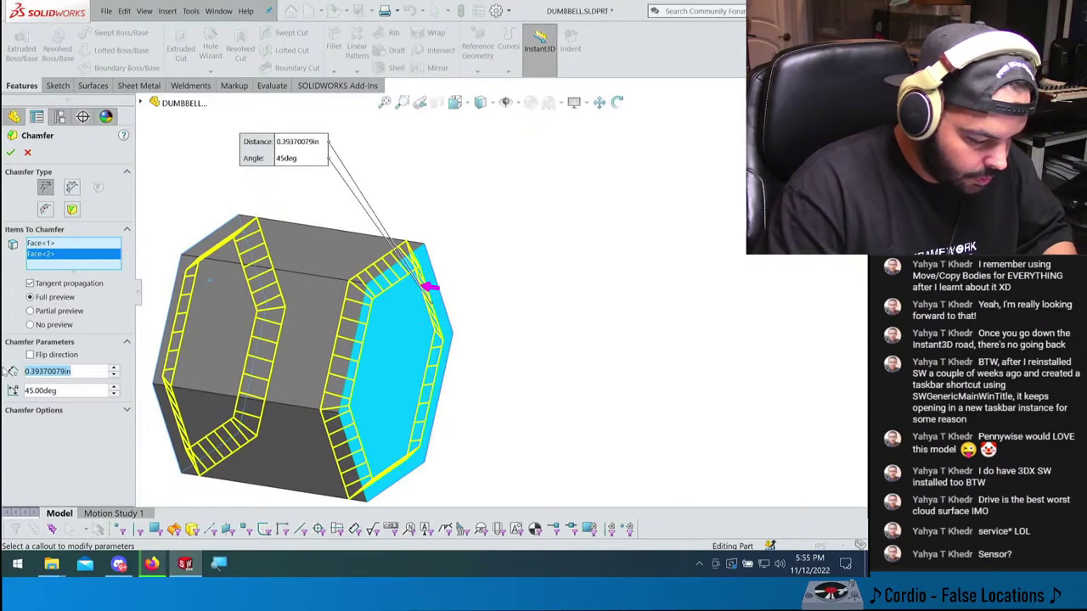
type(".25")
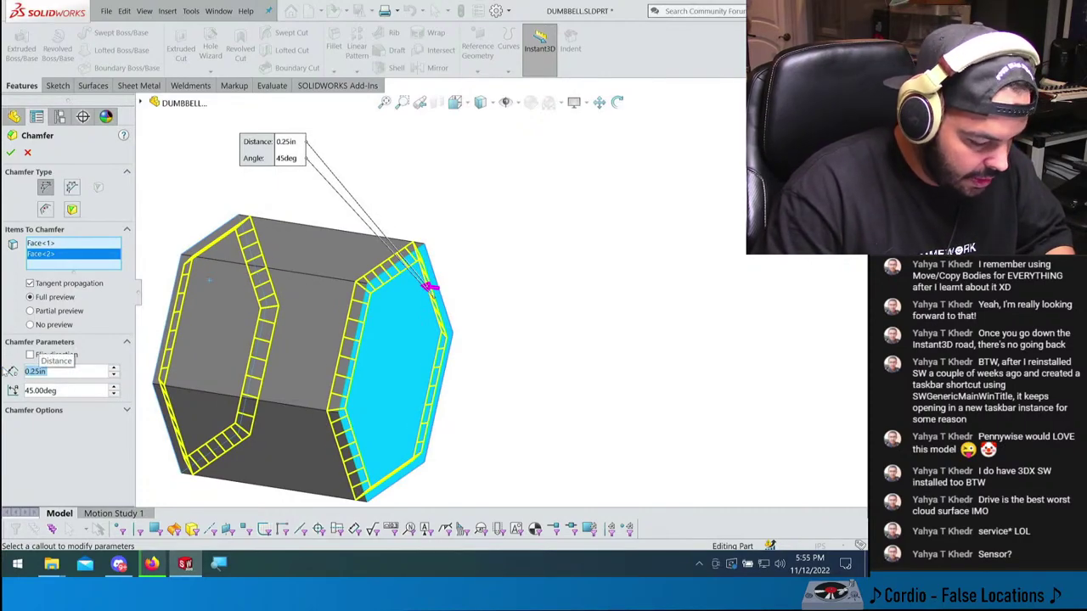
left_click(113, 369)
left_click(113, 369)
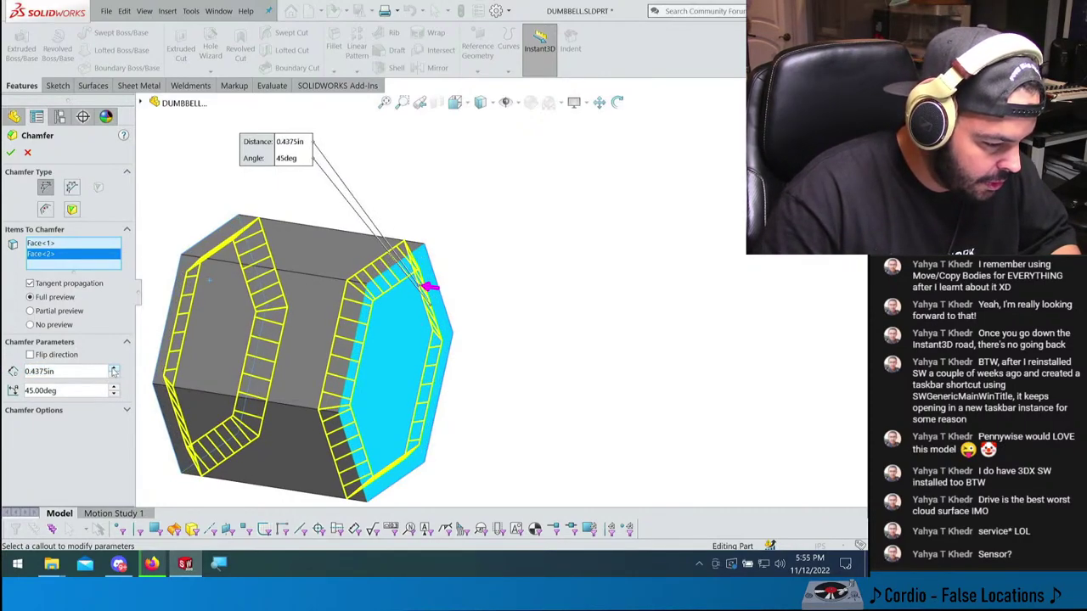
left_click(113, 368)
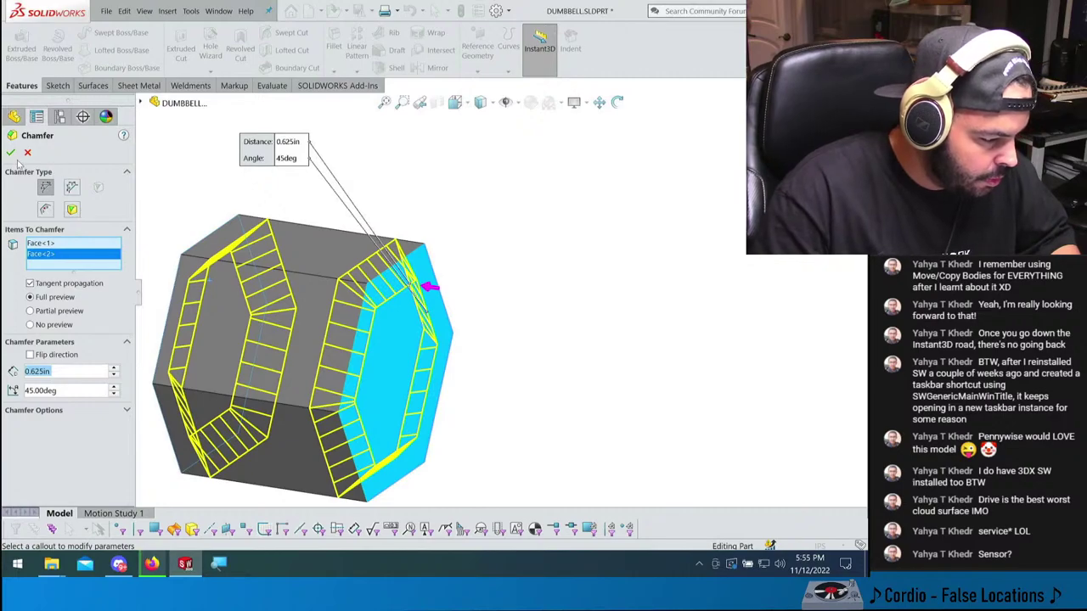
key("Return")
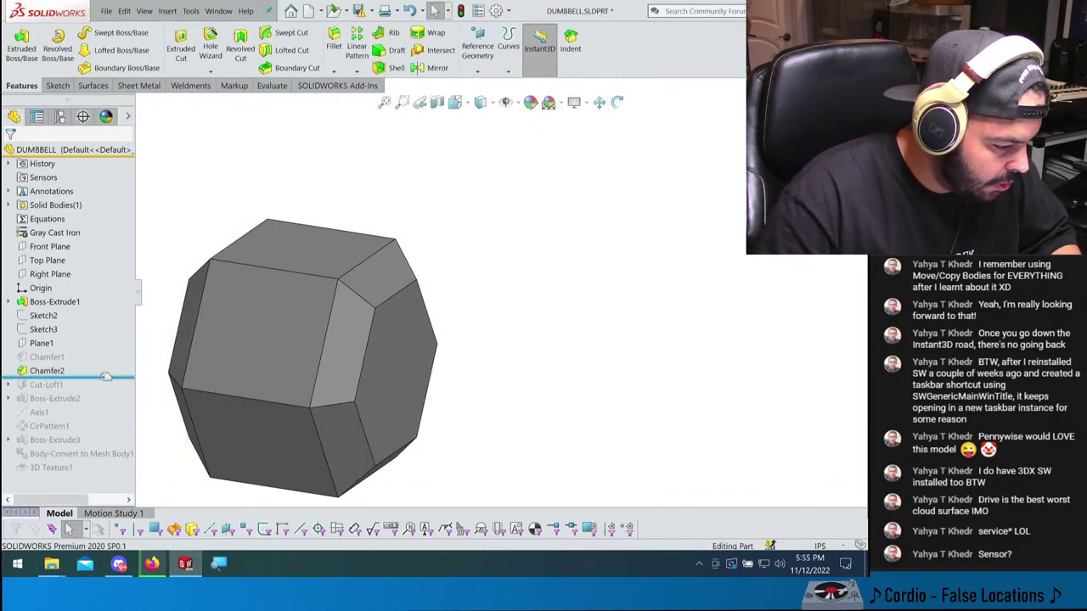
- Inspect the recess cut's Sketch5 and Sketch4, briefly opening Sketch4 for editing
left_click_drag(105, 376, 85, 391)
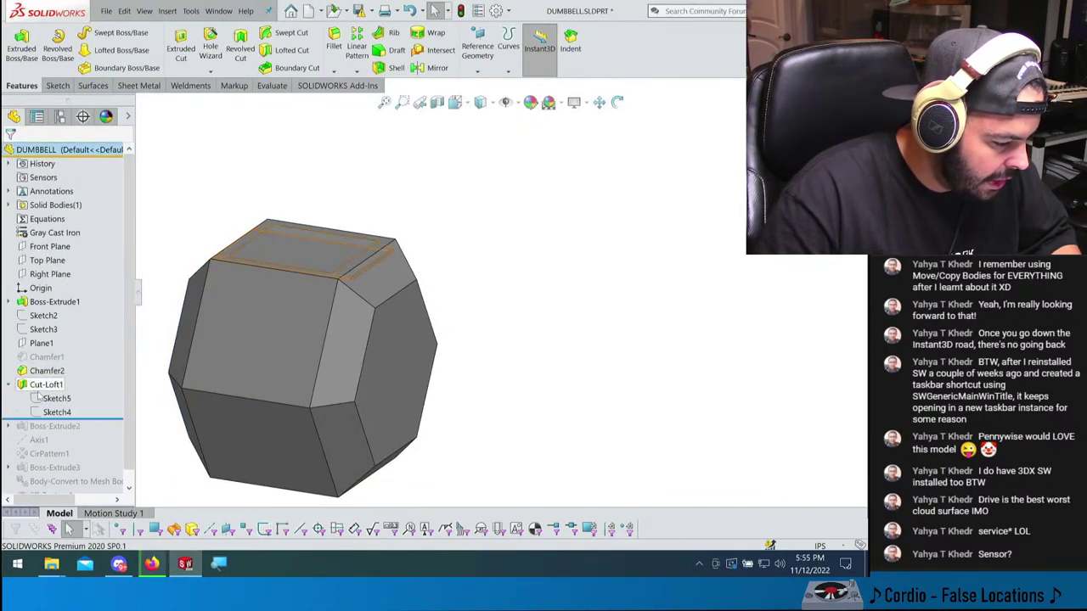
left_click(44, 398)
middle_click_drag(218, 331, 212, 344)
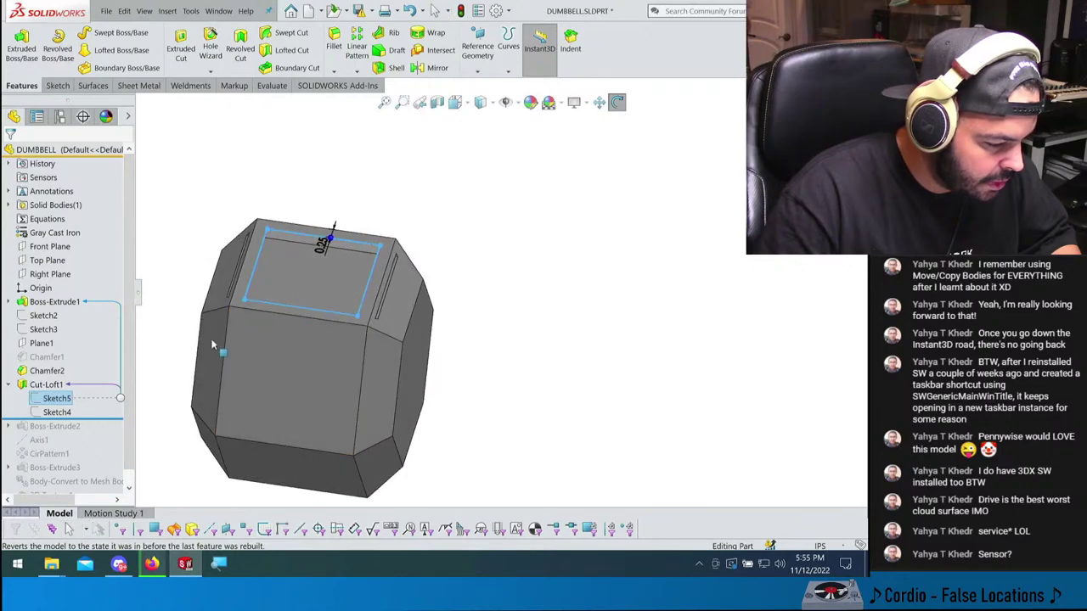
left_click(57, 412)
left_click(72, 391)
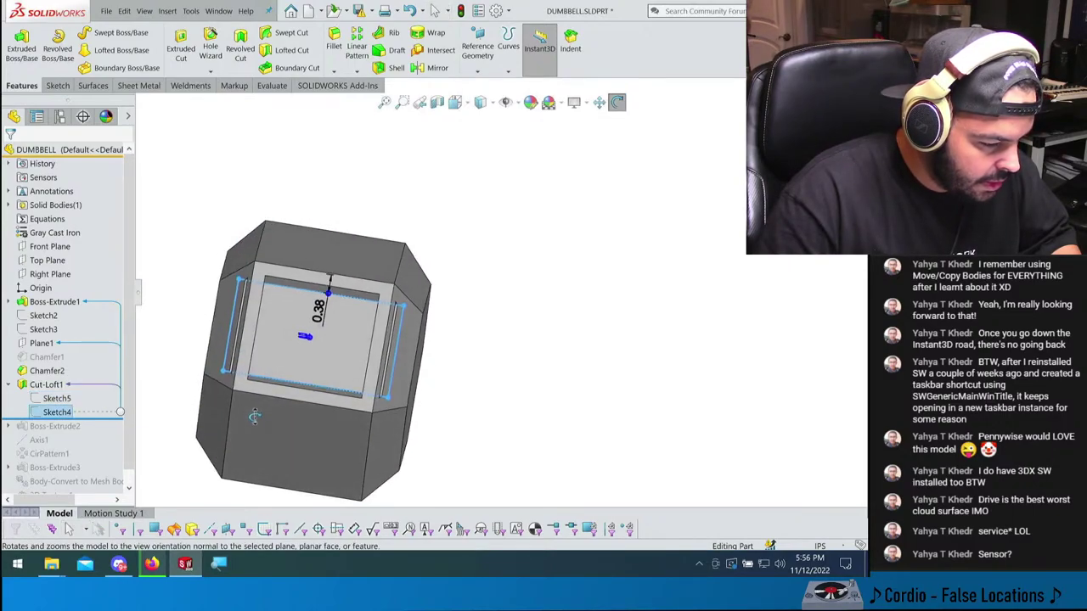
mouse_move(255, 422)
middle_mouse_down()
mouse_move(250, 379)
mouse_move(249, 397)
middle_mouse_up()
left_click(57, 412)
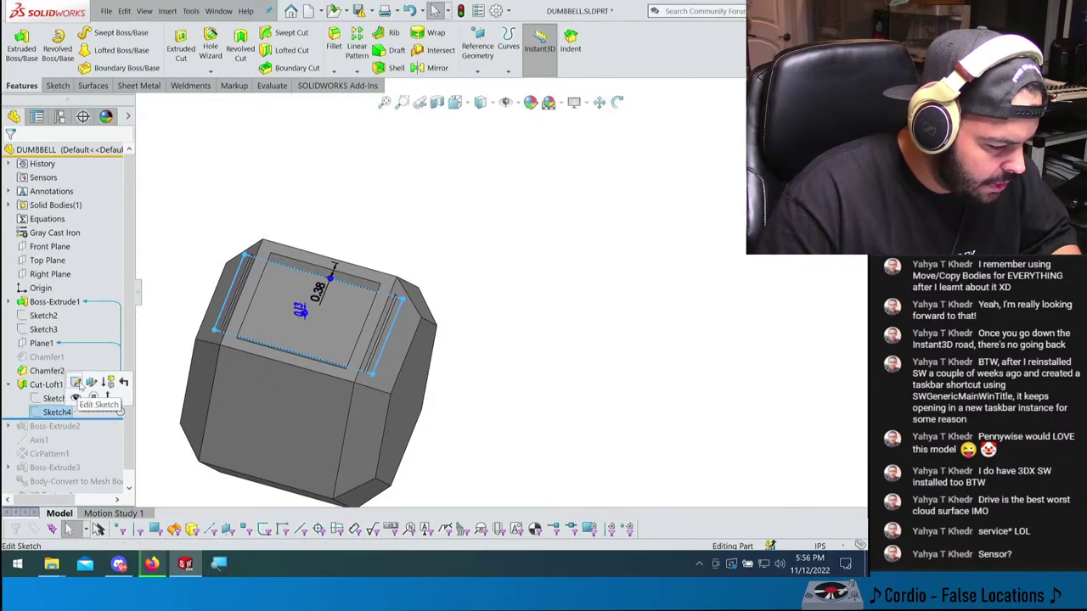
left_click(80, 384)
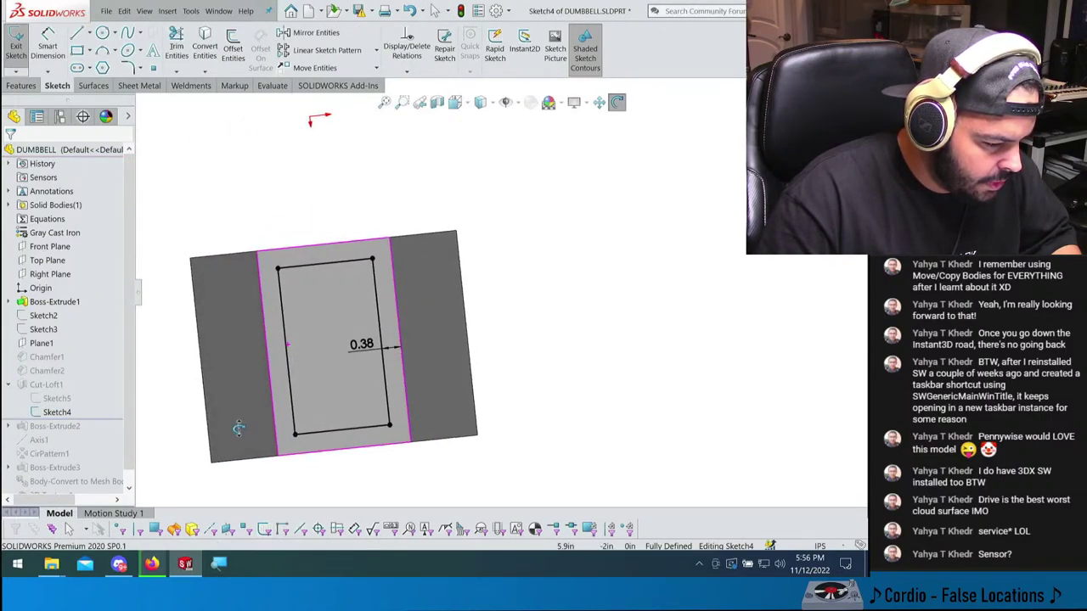
middle_click_drag(237, 428, 299, 384)
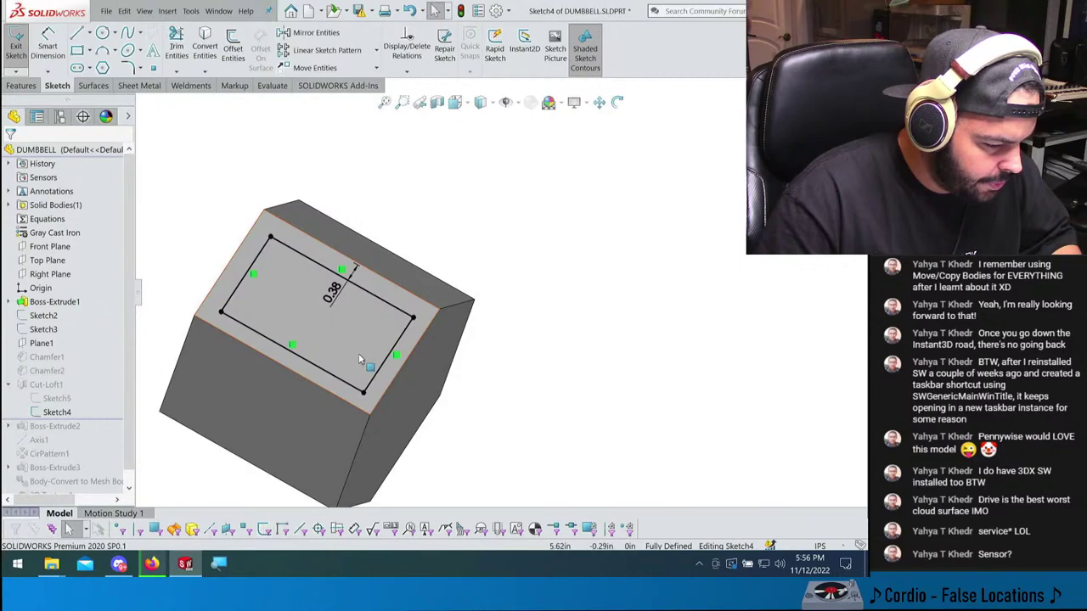
key("ctrl+b")
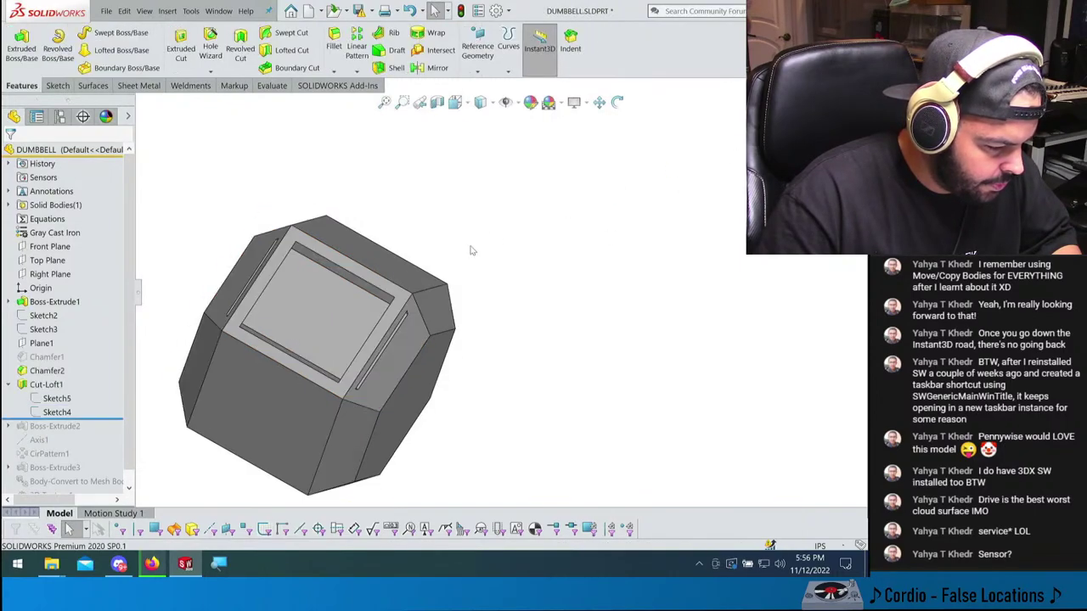
mouse_move(365, 255)
middle_mouse_down()
mouse_move(376, 286)
mouse_move(350, 348)
mouse_move(405, 315)
mouse_move(378, 346)
mouse_move(212, 405)
mouse_move(217, 382)
mouse_move(195, 399)
middle_mouse_up()
- Roll forward to the 35 emboss, suppress Cut-Loft1, and select the top-face rectangle Sketch5
left_click(208, 406)
scroll(110, 424, "down", 1)
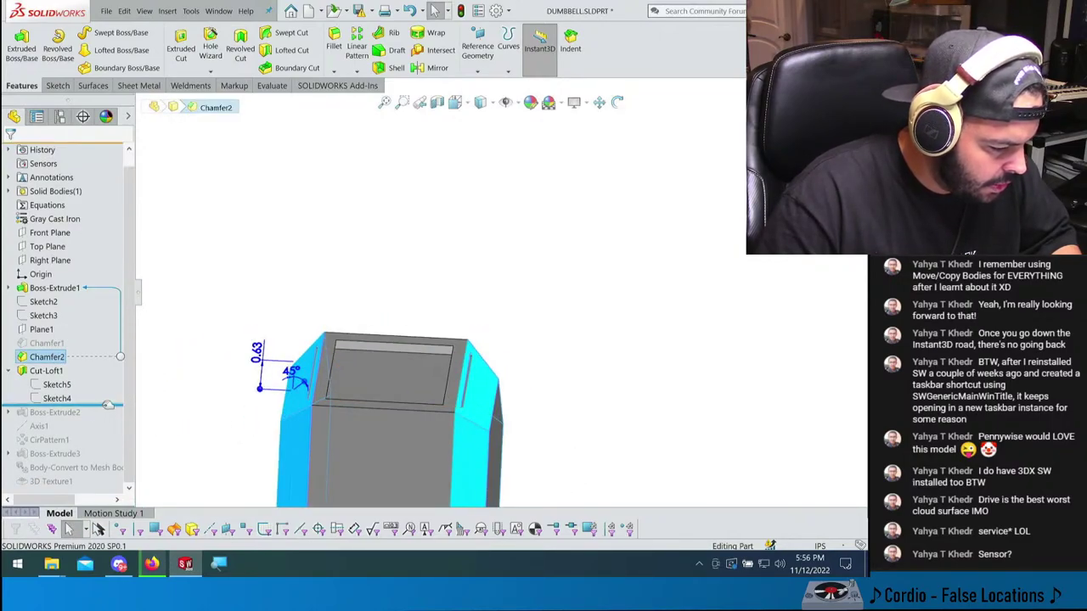
left_click_drag(99, 418, 105, 417)
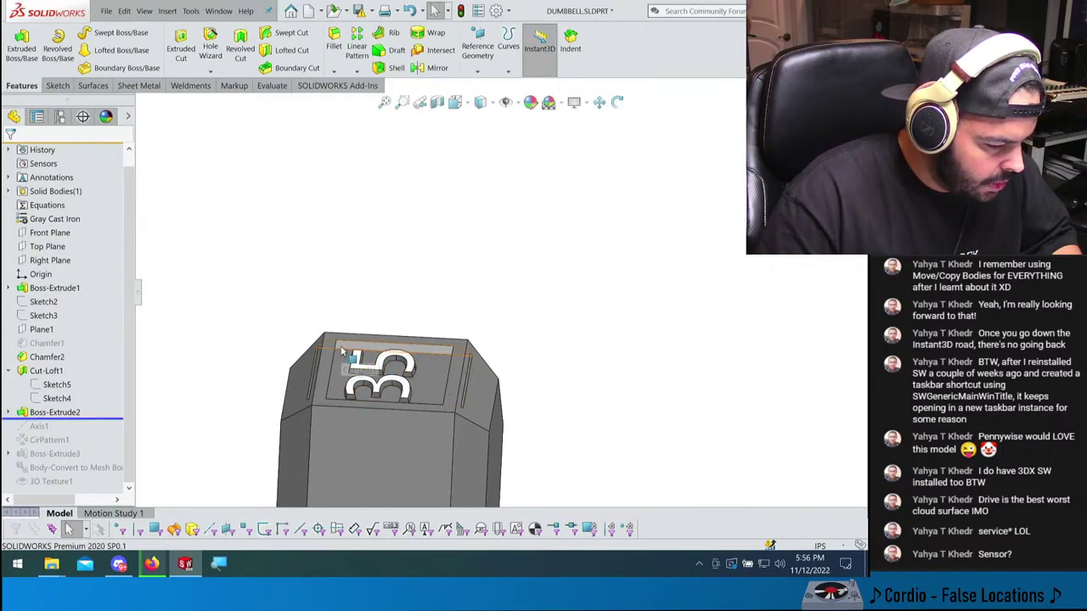
left_click(47, 371)
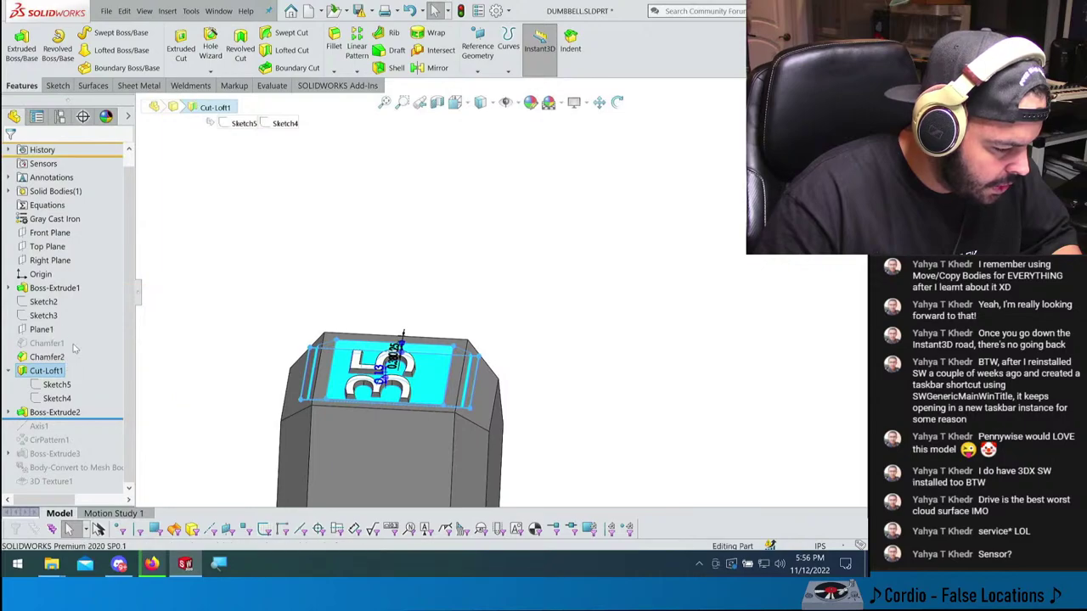
left_click(74, 357)
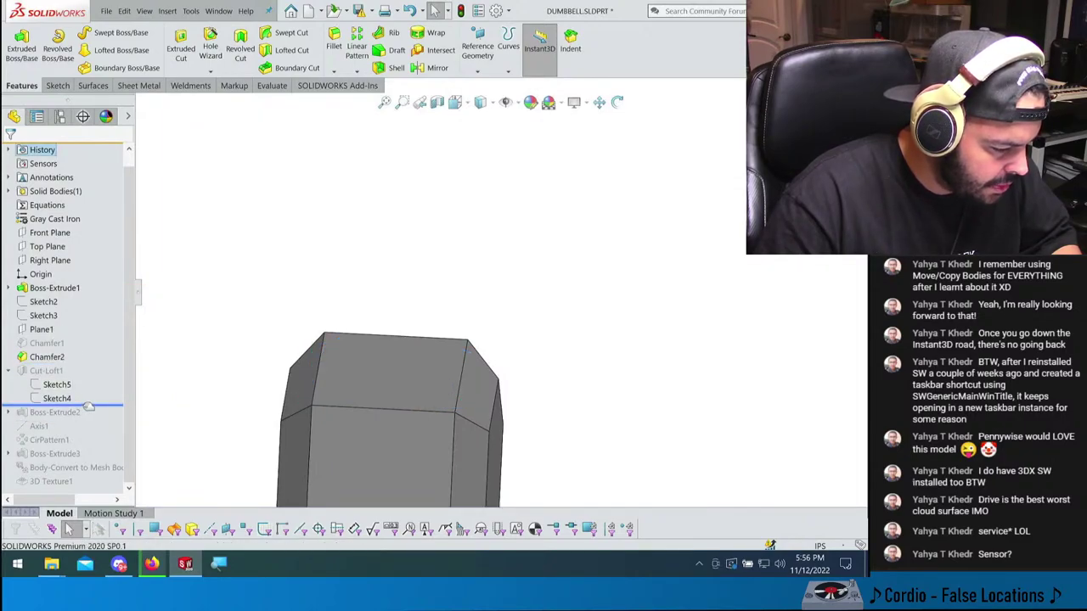
left_click(57, 385)
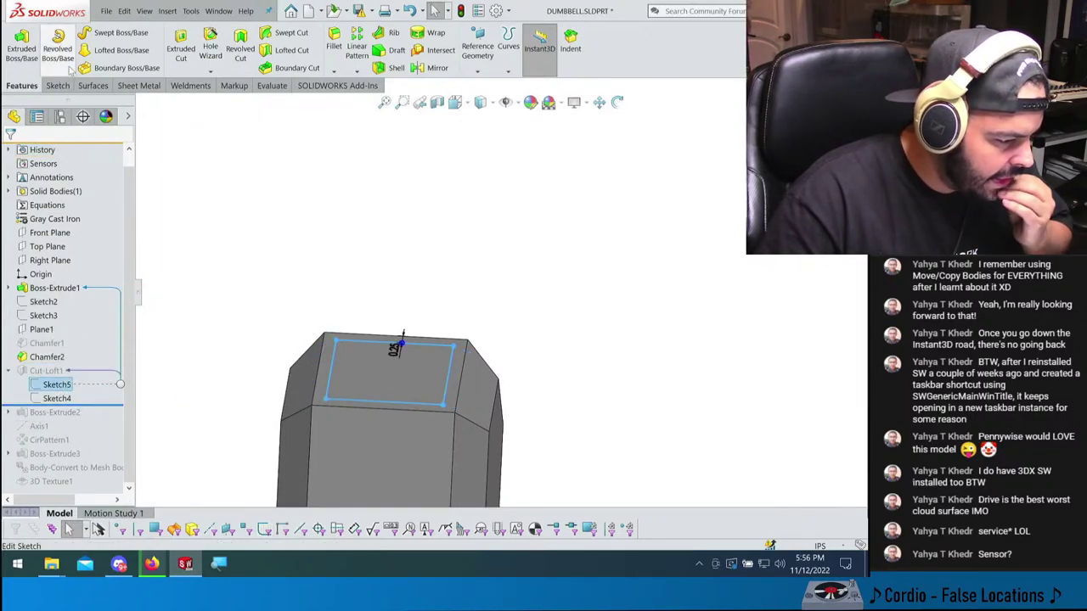
- Extrude-cut the rectangle sketch 0.125 in deep with a 4° draft
left_click(182, 47)
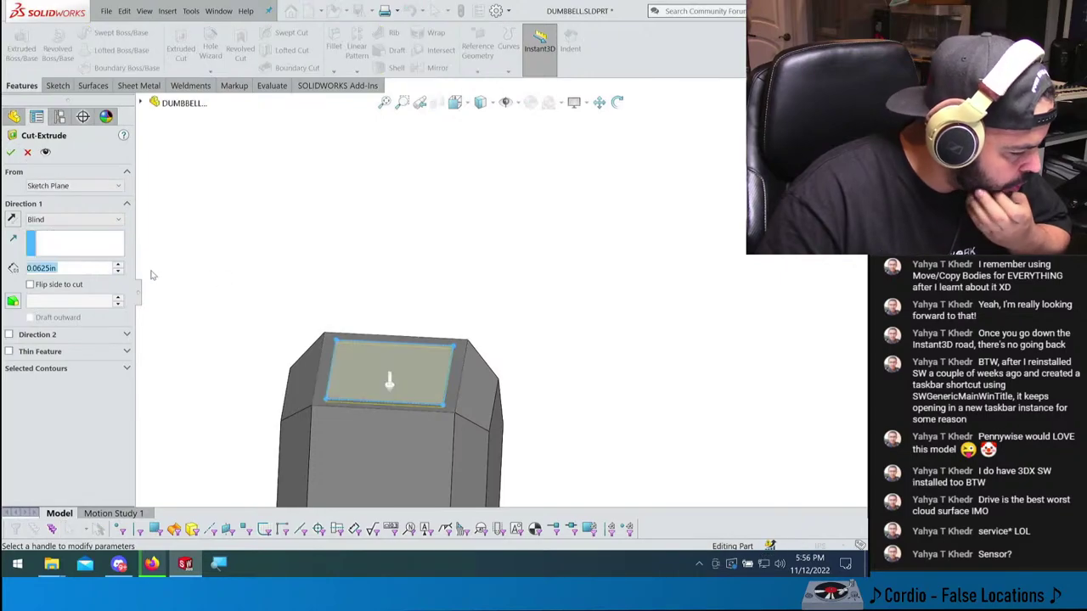
left_click(19, 303)
type("4")
key("Return")
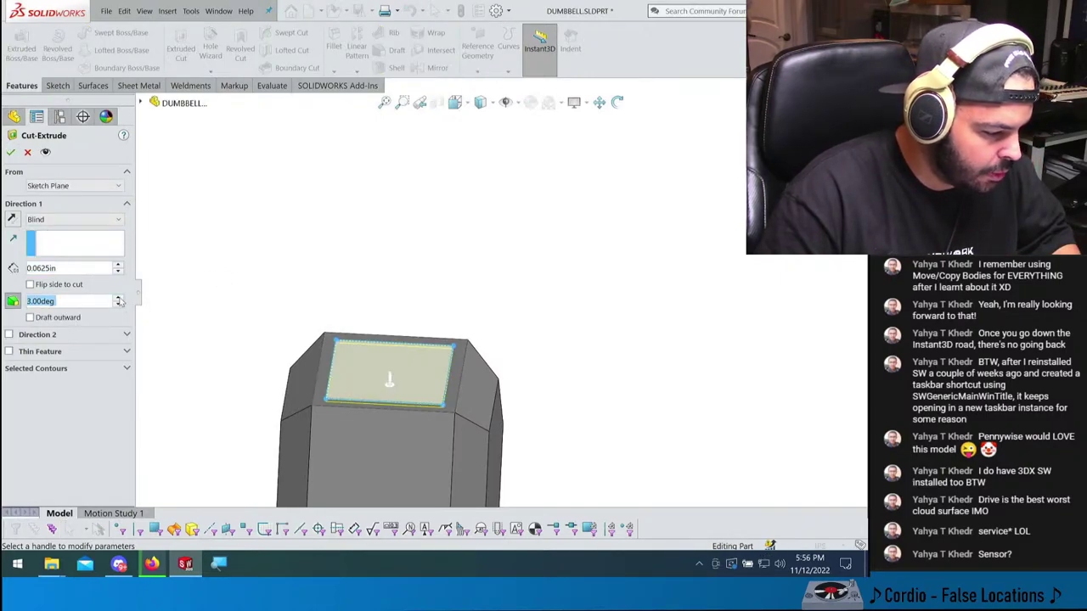
left_click(119, 265)
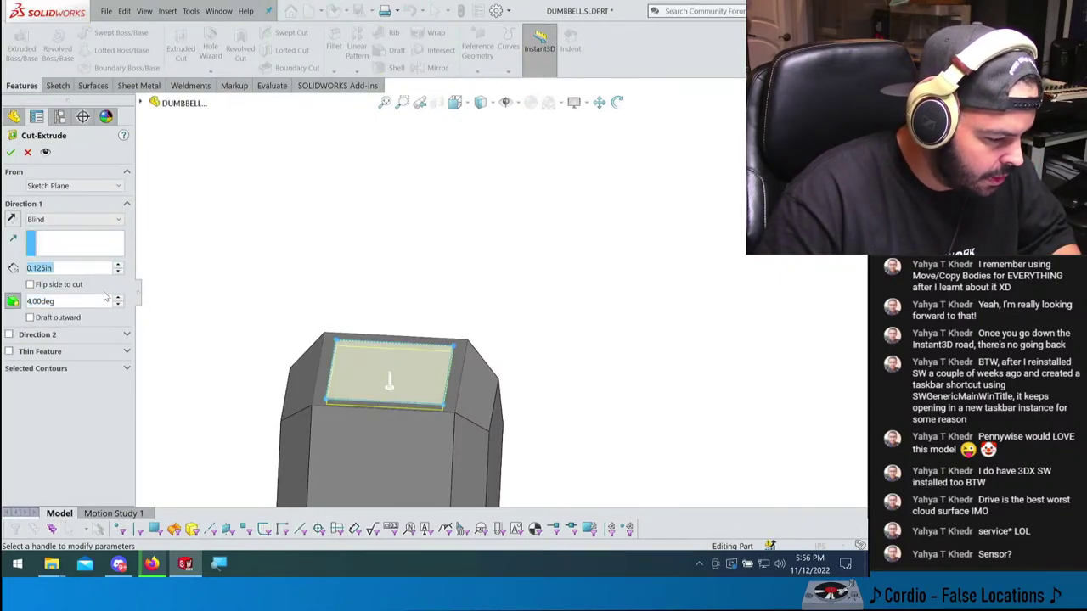
key("Return")
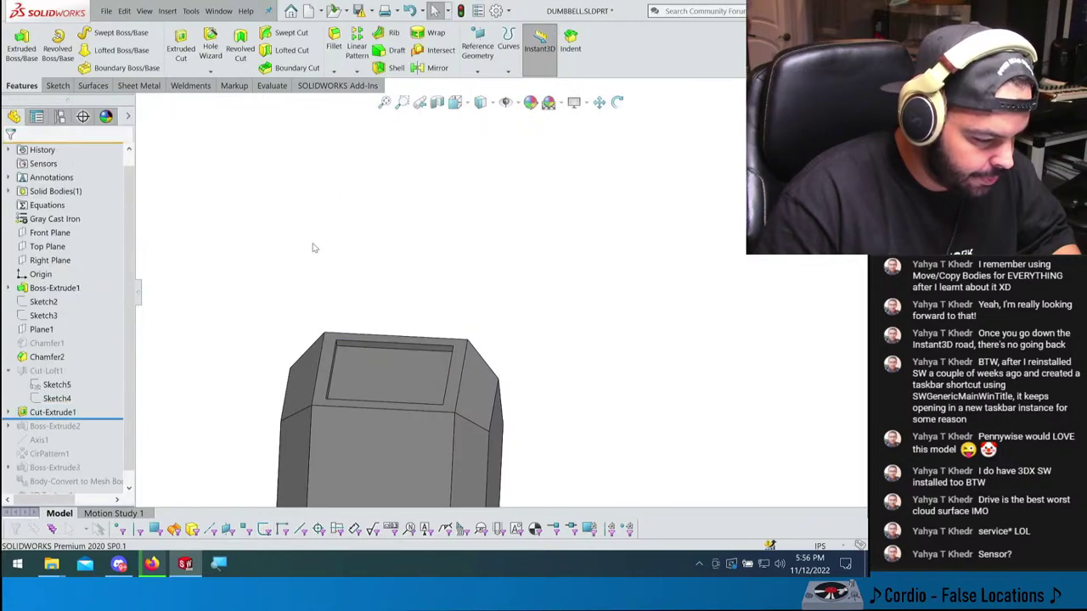
- Edit Cut-Extrude1 to increase its draft angle to 20°
left_click(53, 411)
left_click(69, 380)
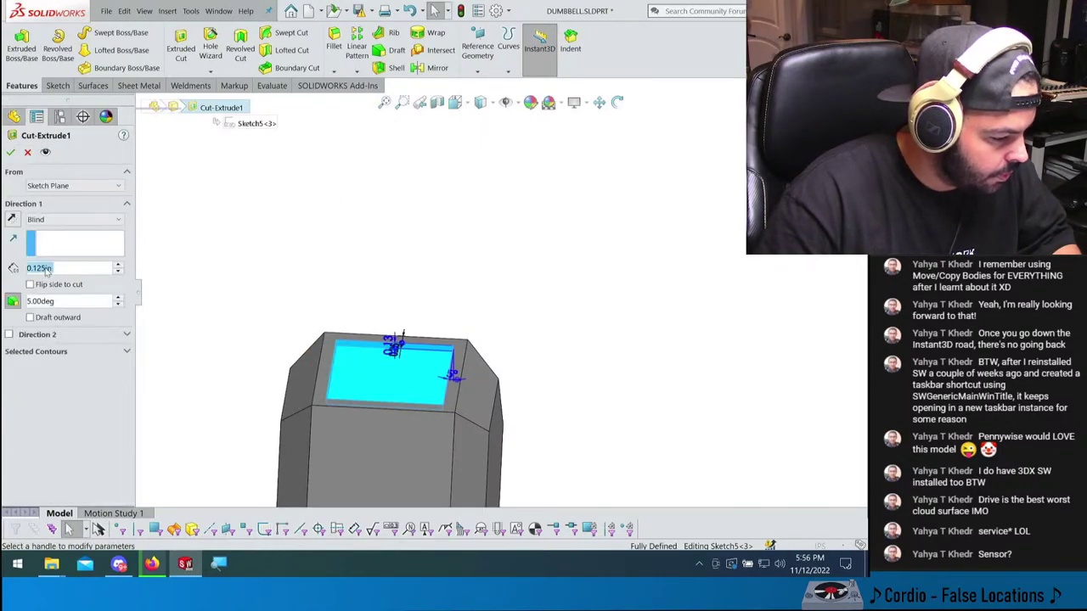
left_click(119, 299)
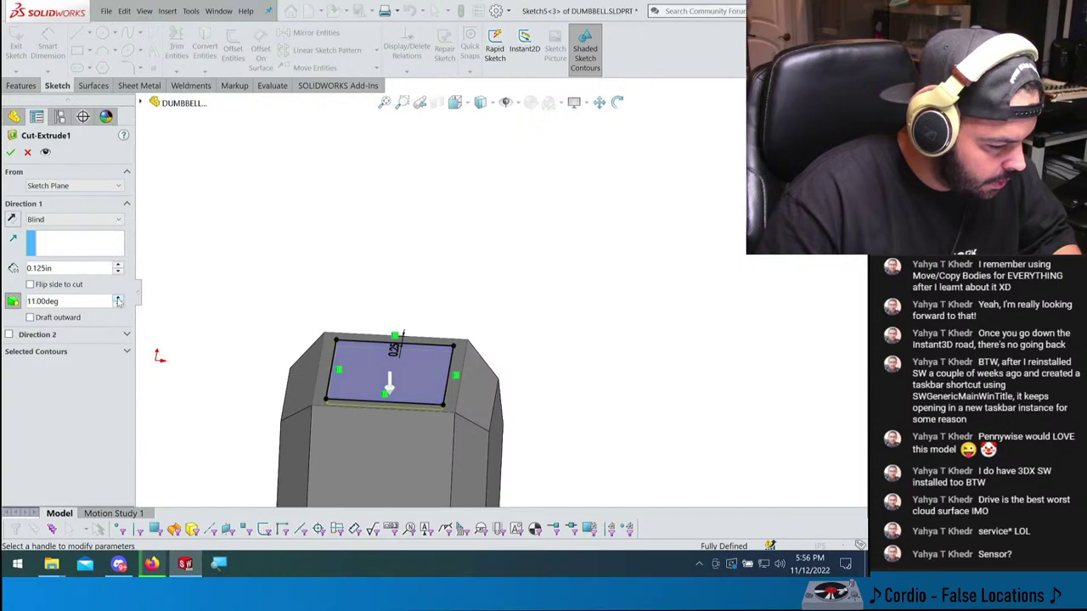
left_click(119, 299)
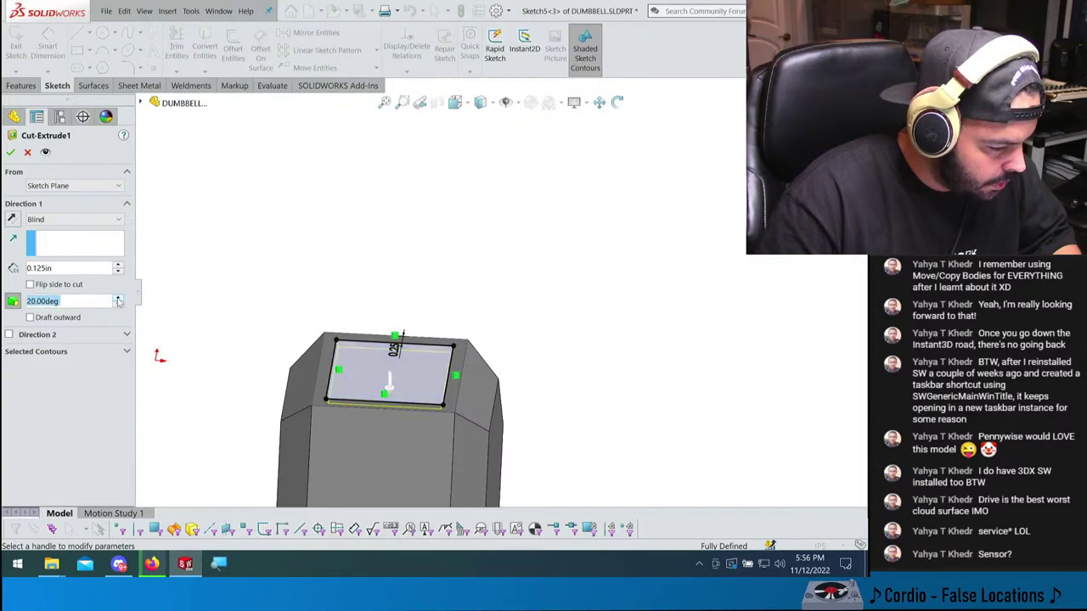
left_click(11, 152)
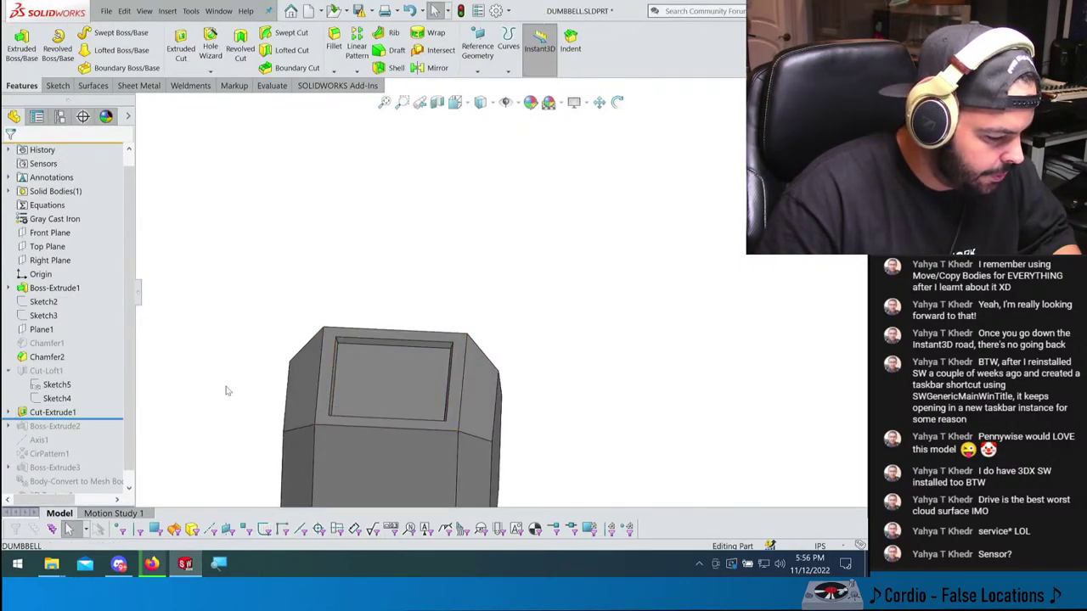
- Roll forward past the '35' sketch and show its dangling-reference warning
left_click_drag(53, 430, 44, 441)
left_click(44, 441)
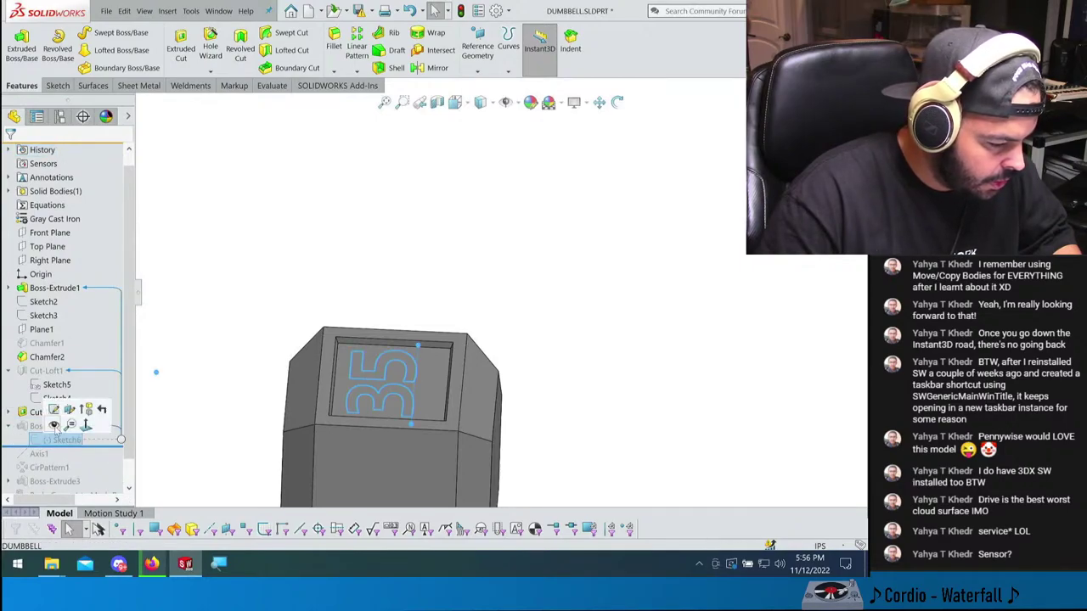
left_click(55, 425)
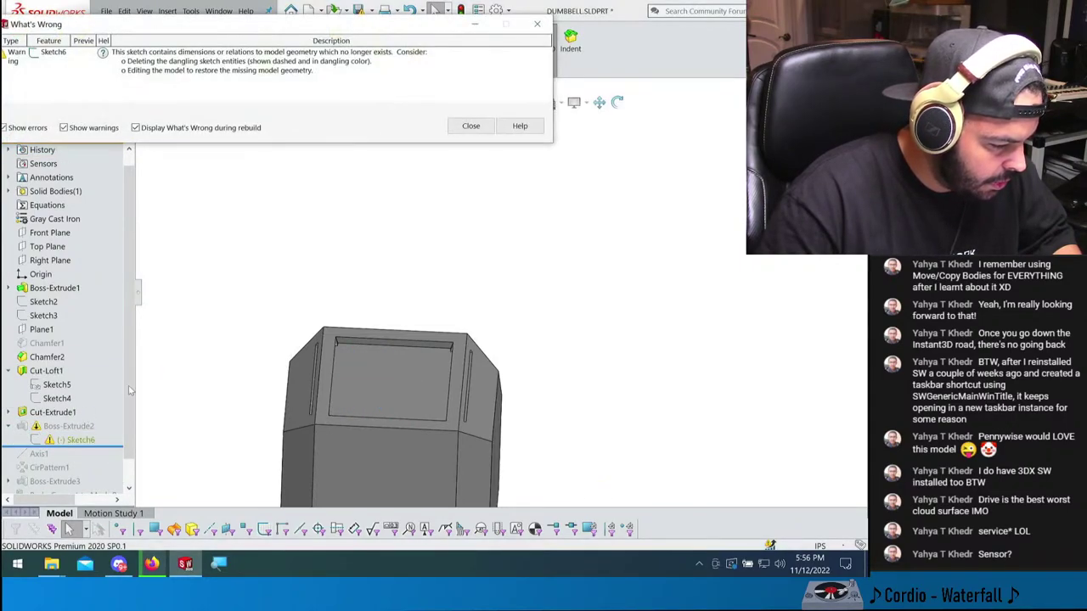
- Close the warning report and suppress the lofted cut
left_click(463, 128)
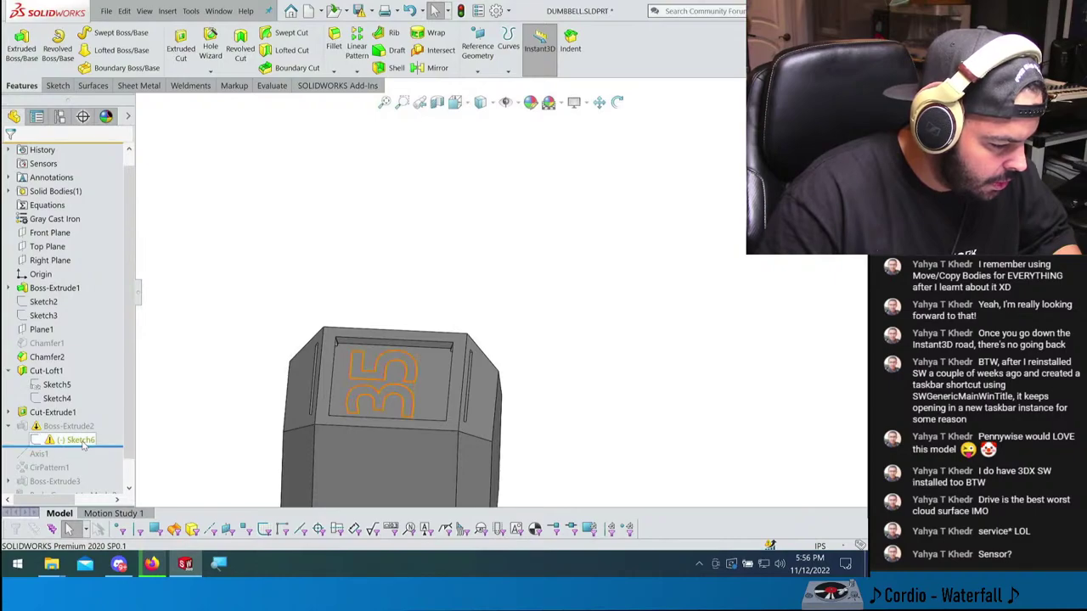
mouse_move(83, 443)
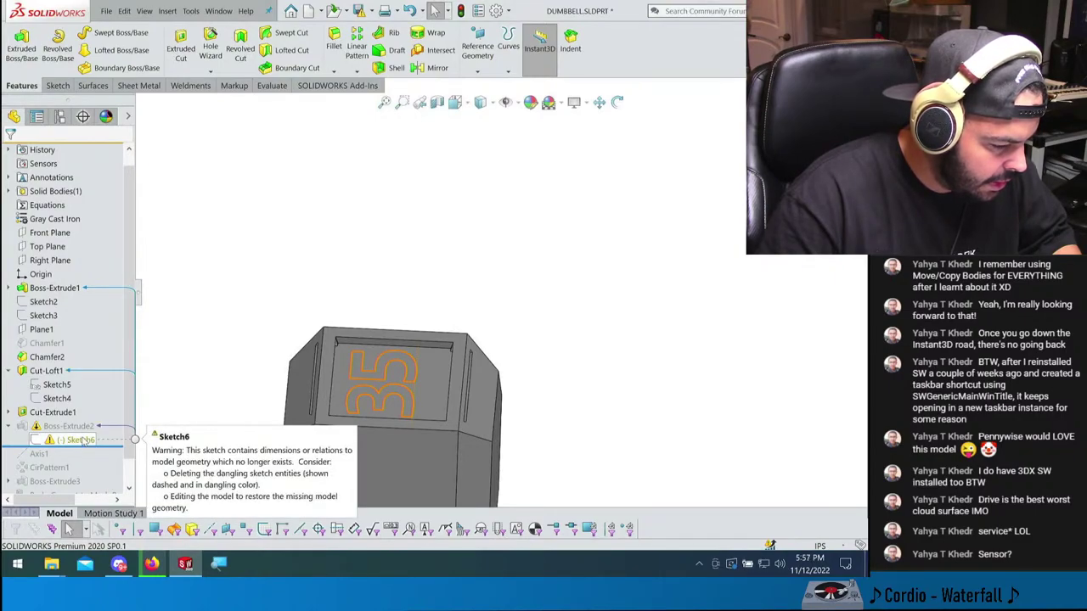
left_click(47, 371)
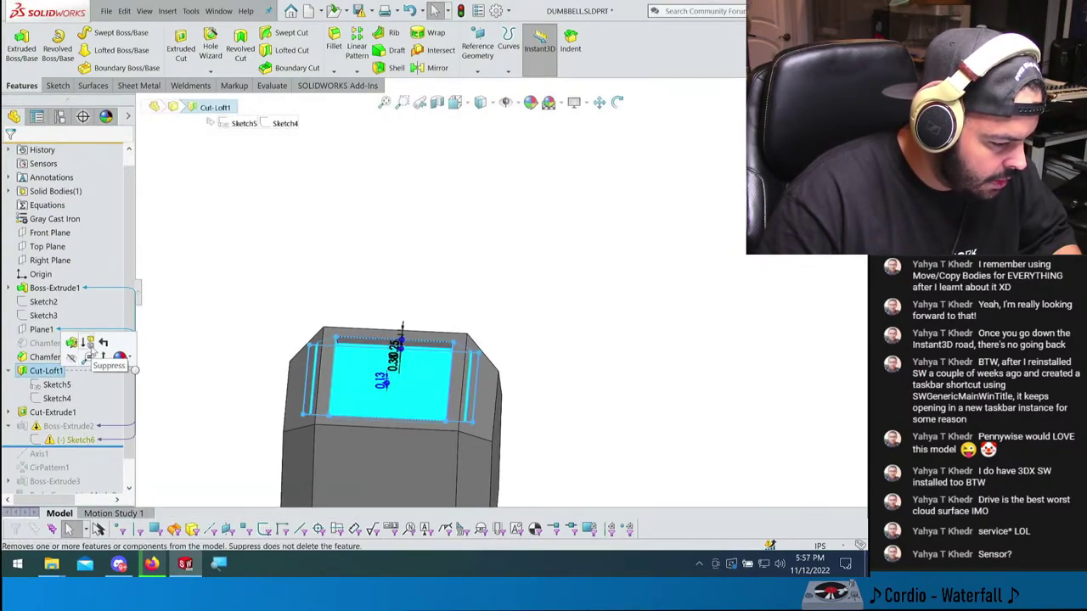
left_click(91, 350)
- Change the '35' sketch's plane to the recess floor face and close the warning report
left_click(73, 440)
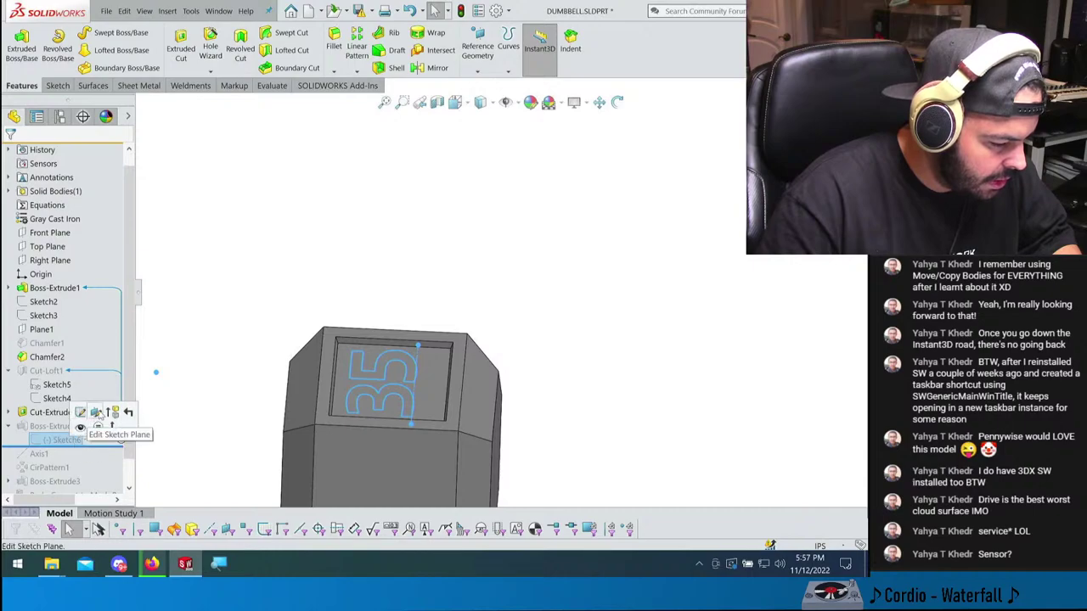
mouse_move(411, 314)
middle_mouse_down()
mouse_move(411, 366)
mouse_move(505, 361)
middle_mouse_up()
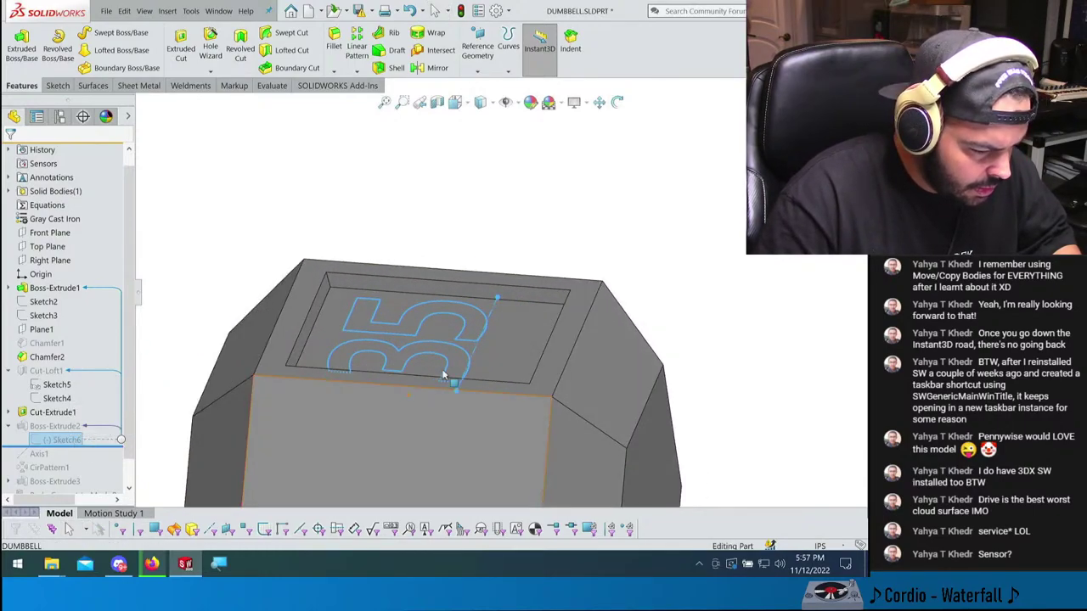
right_click(66, 442)
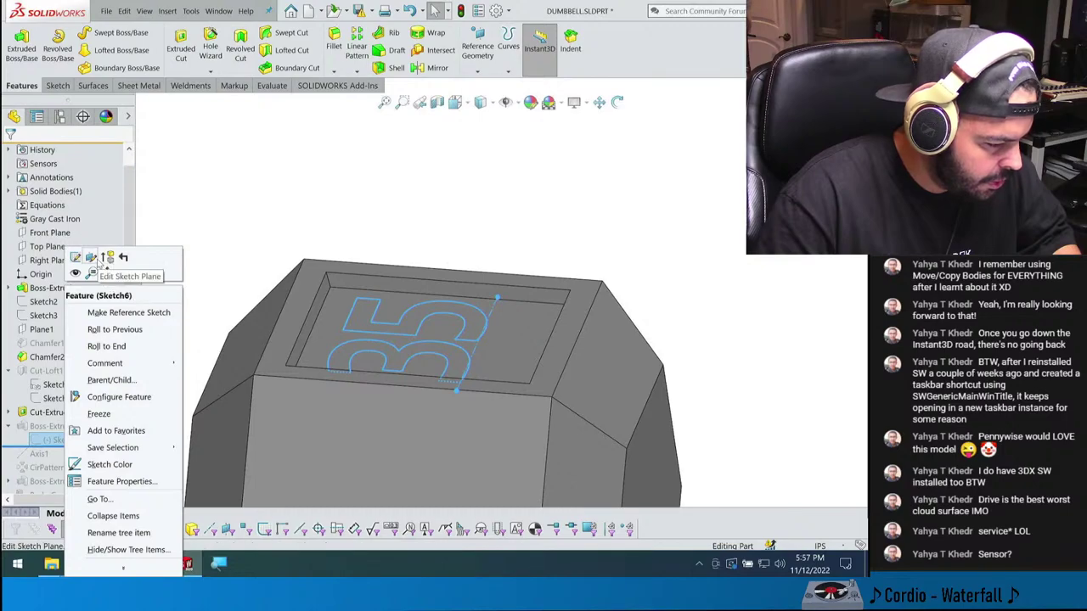
right_click(500, 338)
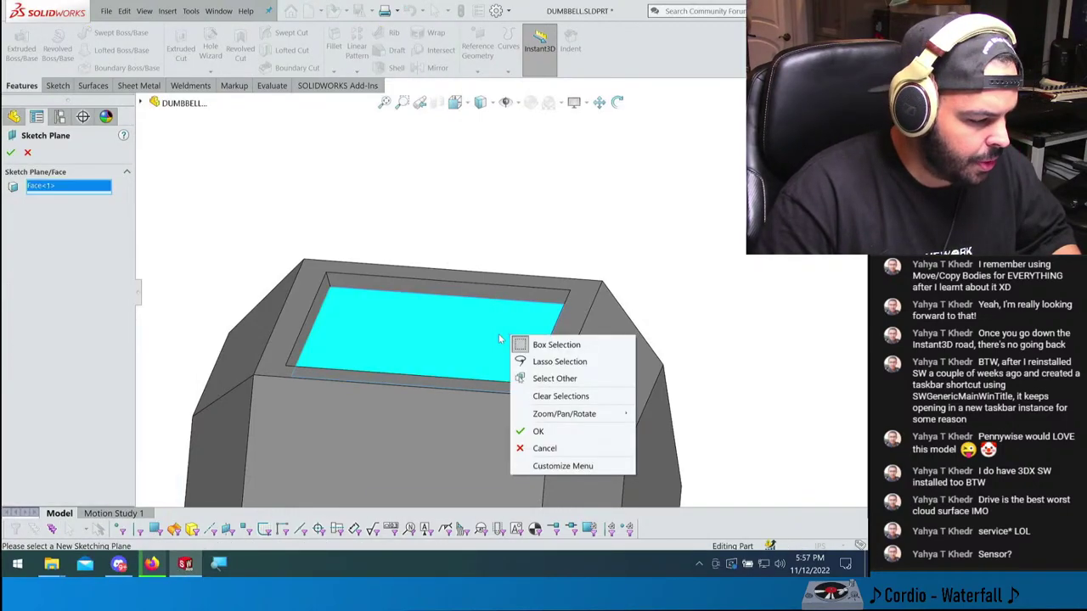
left_click(538, 431)
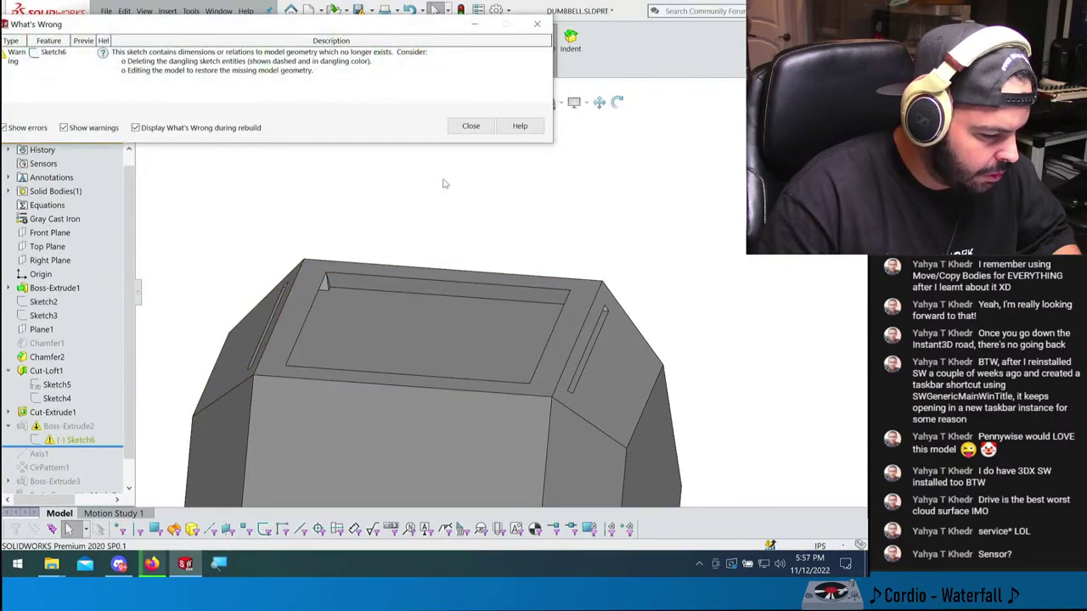
left_click(472, 127)
- Delete the '35' sketch's broken external Coincident relations and exit the sketch
left_click(85, 442)
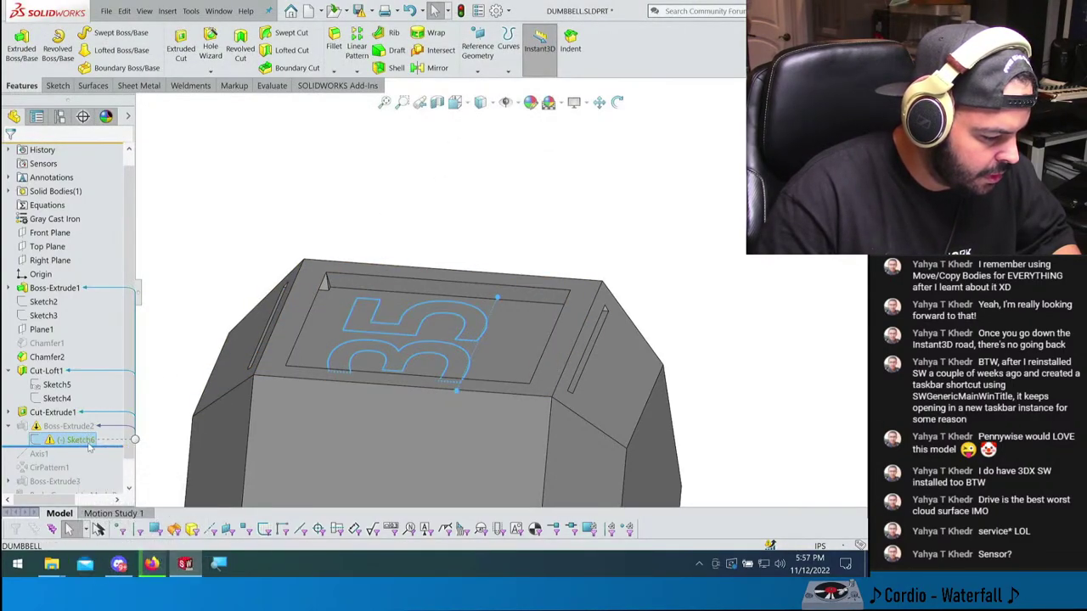
right_click(86, 440)
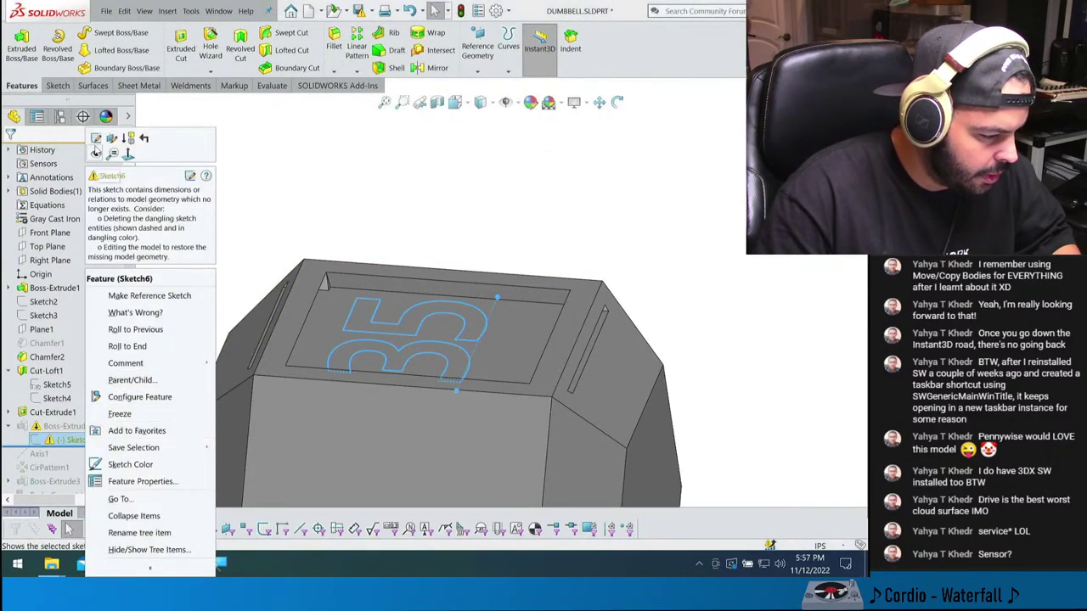
left_click(95, 135)
left_click(407, 71)
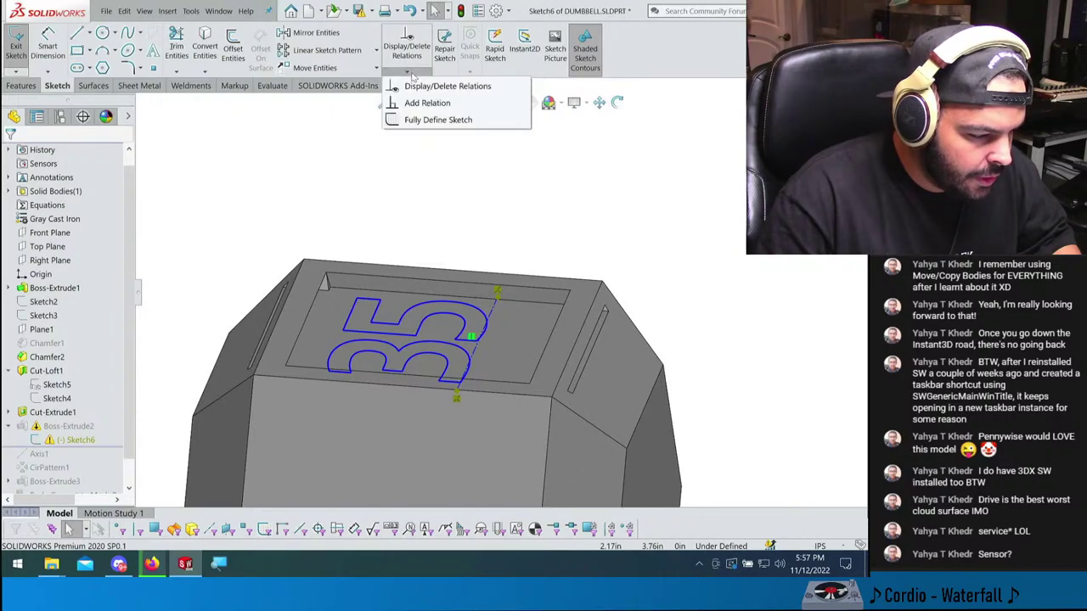
left_click(441, 85)
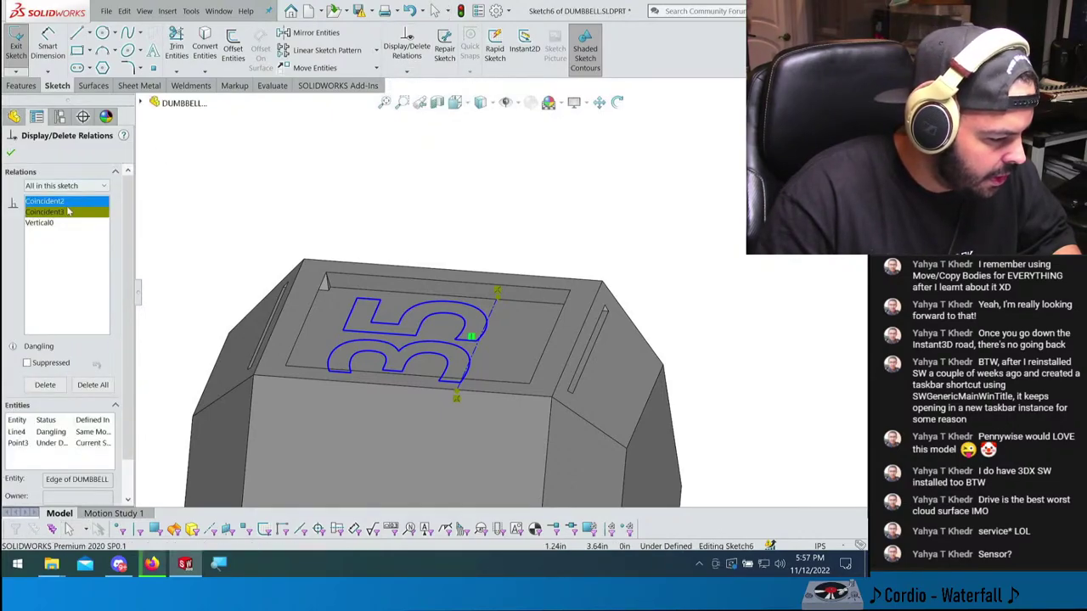
left_click(42, 222)
left_click(64, 185)
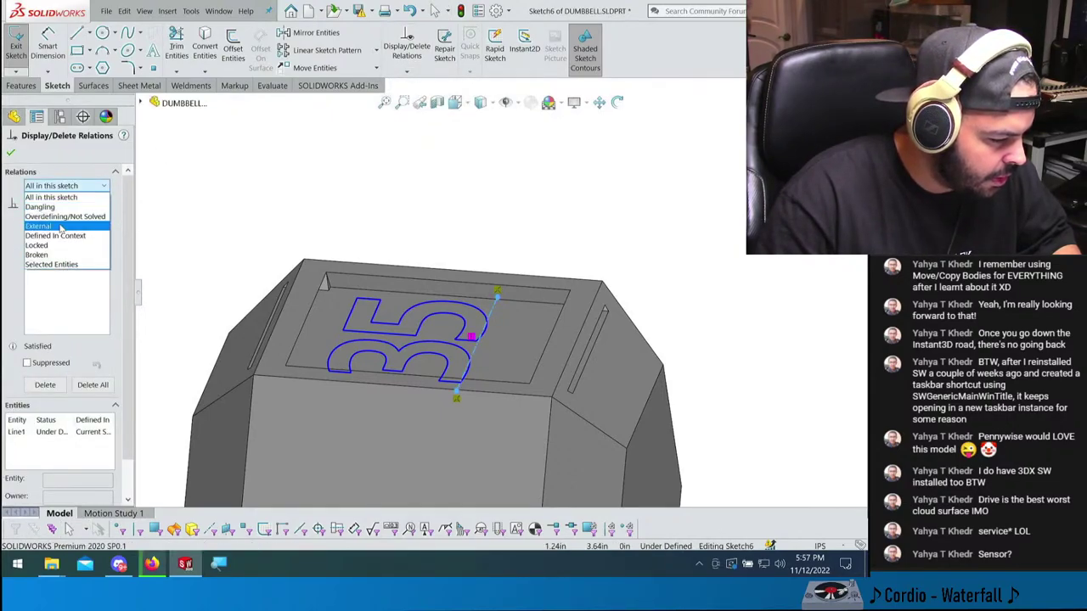
left_click(61, 227)
left_click(93, 387)
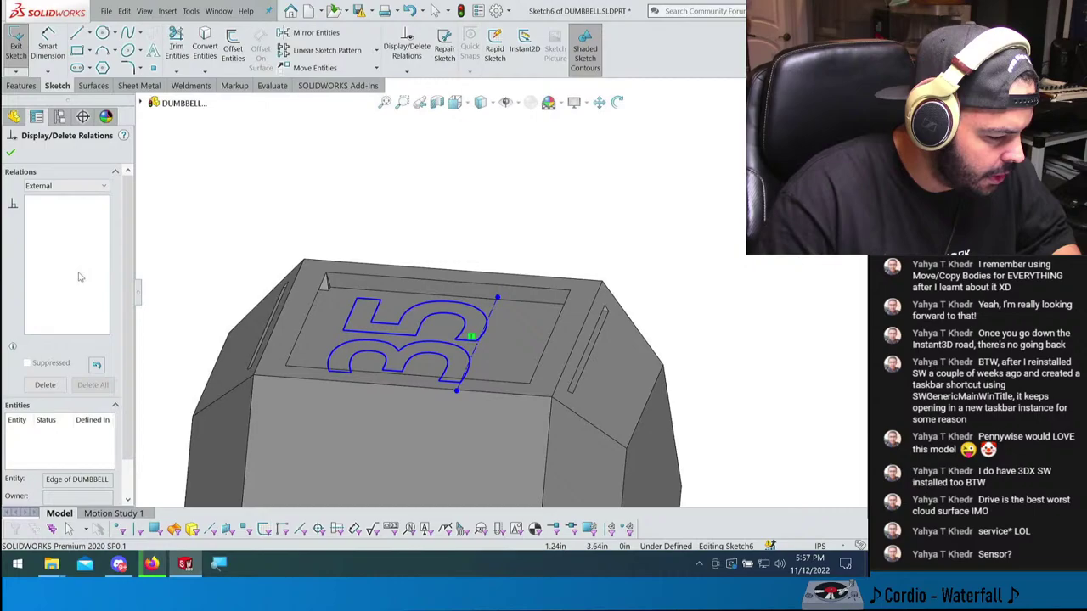
left_click(10, 152)
left_click(15, 47)
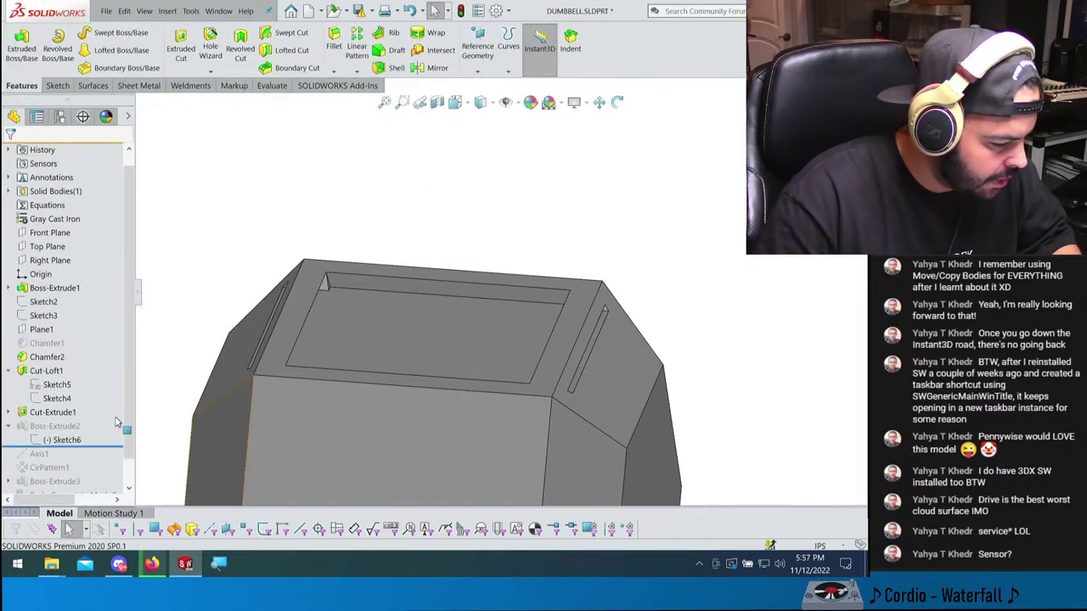
- Roll back before the lofted cut, roll forward to rebuild the raised '35', and edit Sketch6
left_click(49, 370)
left_click(89, 360)
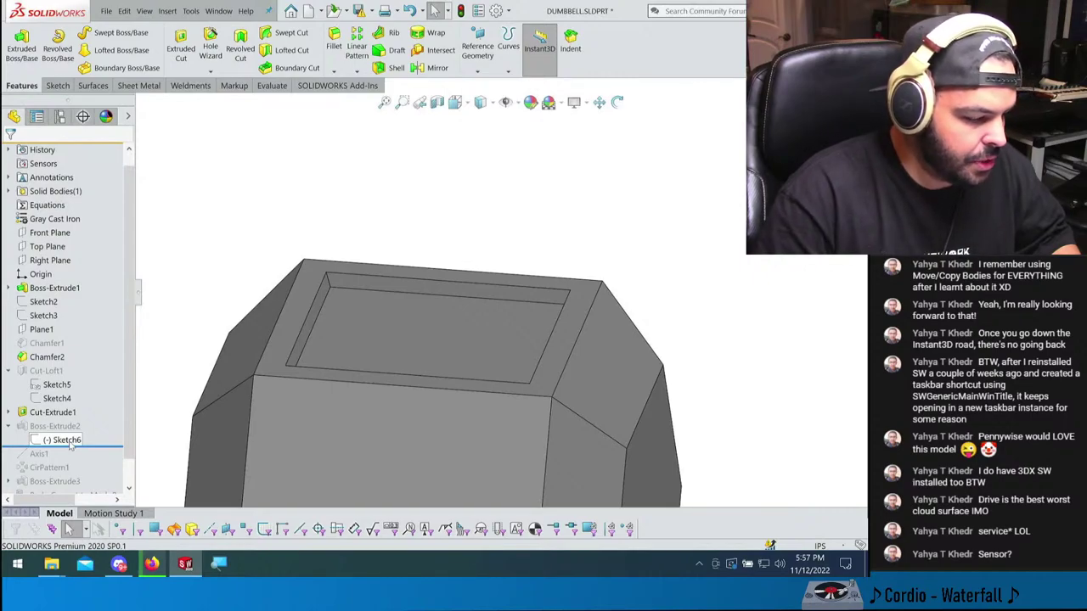
left_click_drag(62, 433, 85, 443)
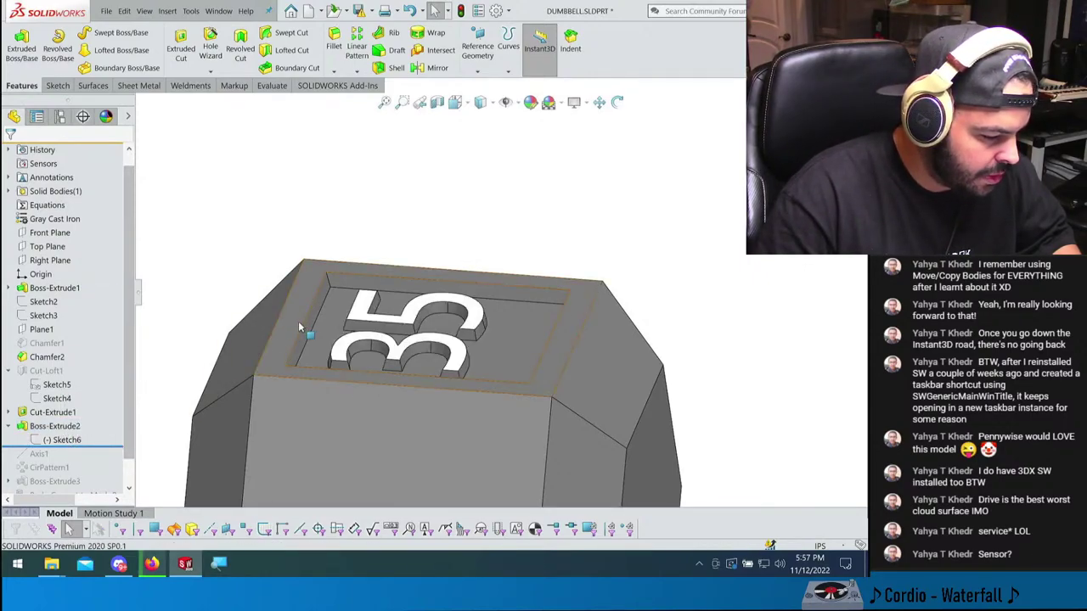
left_click(64, 440)
left_click(66, 416)
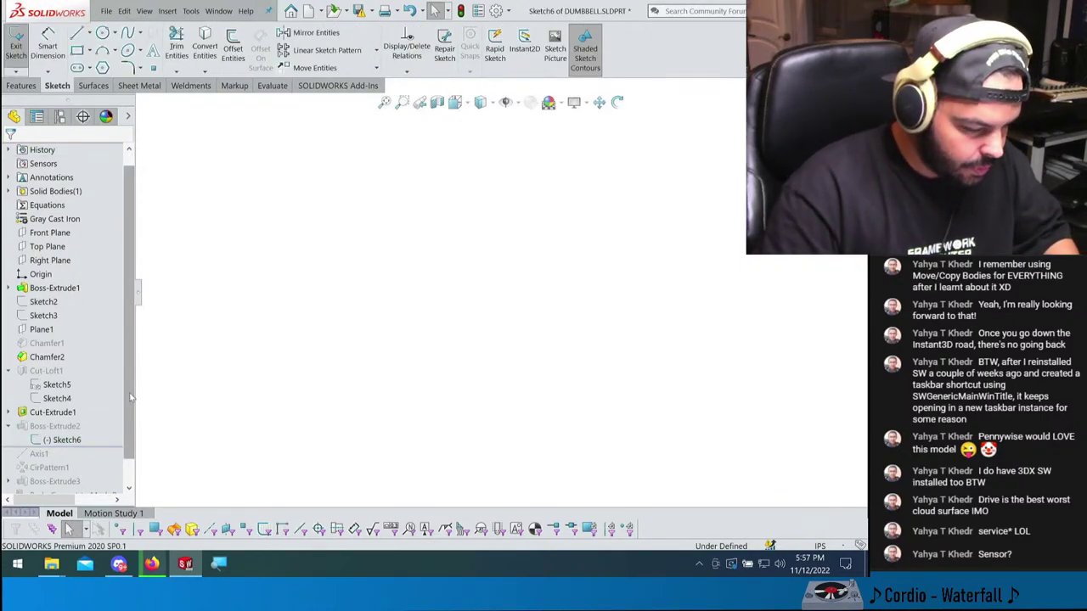
- Shift the centreline and 35 text right and add two equal horizontal construction lines across the recess
scroll(617, 259, "down", 3)
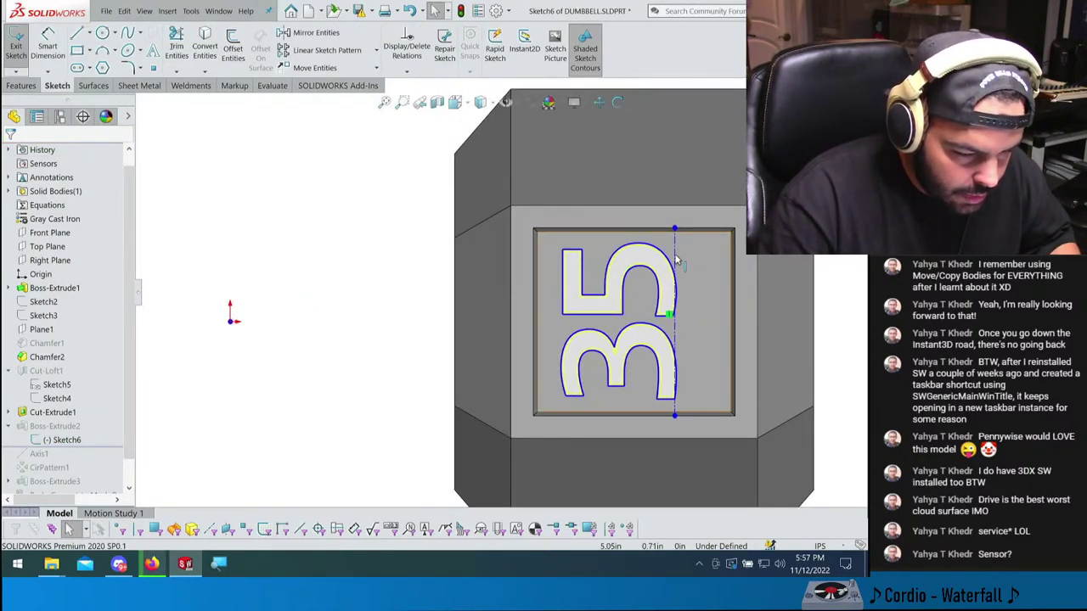
left_click_drag(674, 254, 698, 257)
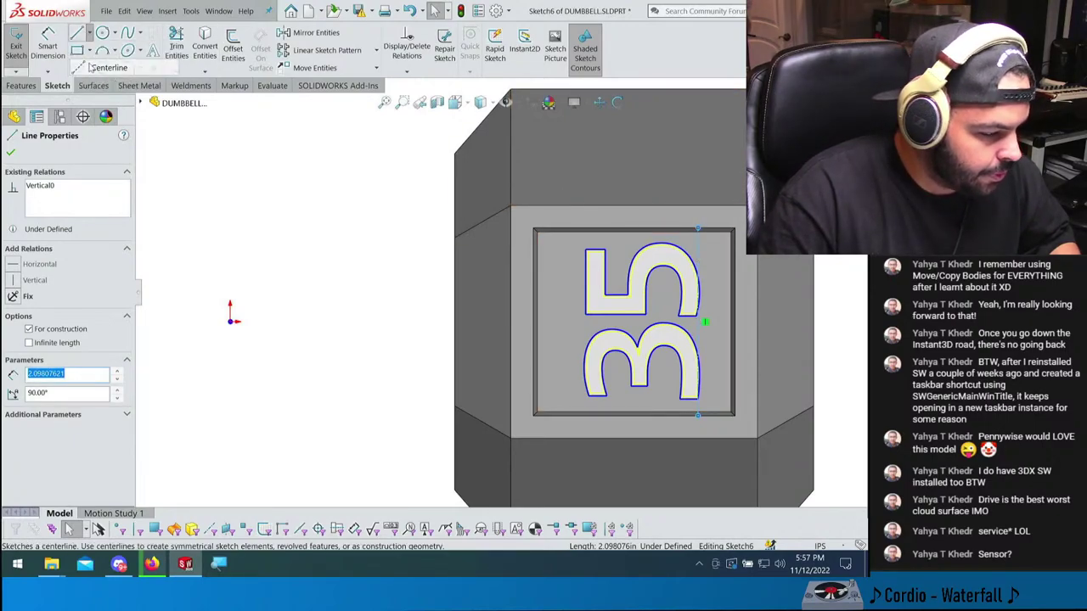
left_click(77, 34)
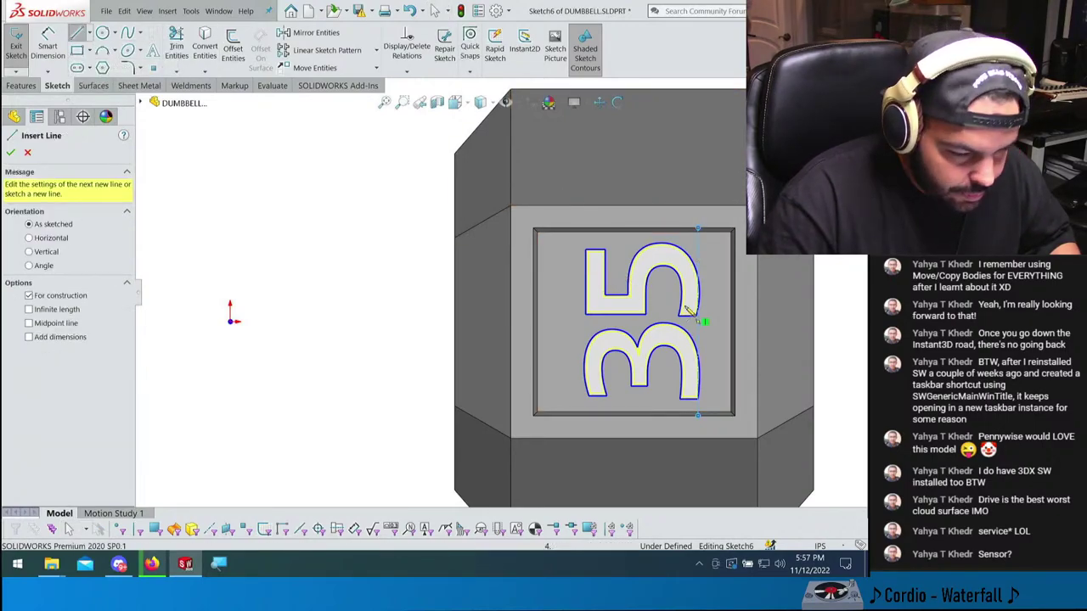
left_click(734, 324)
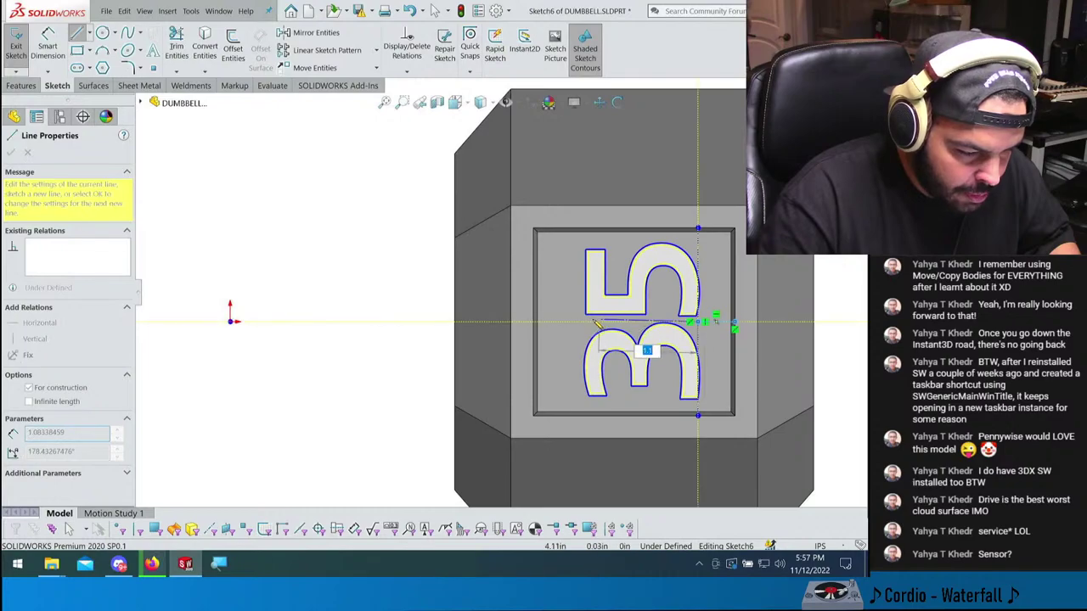
left_click(608, 323)
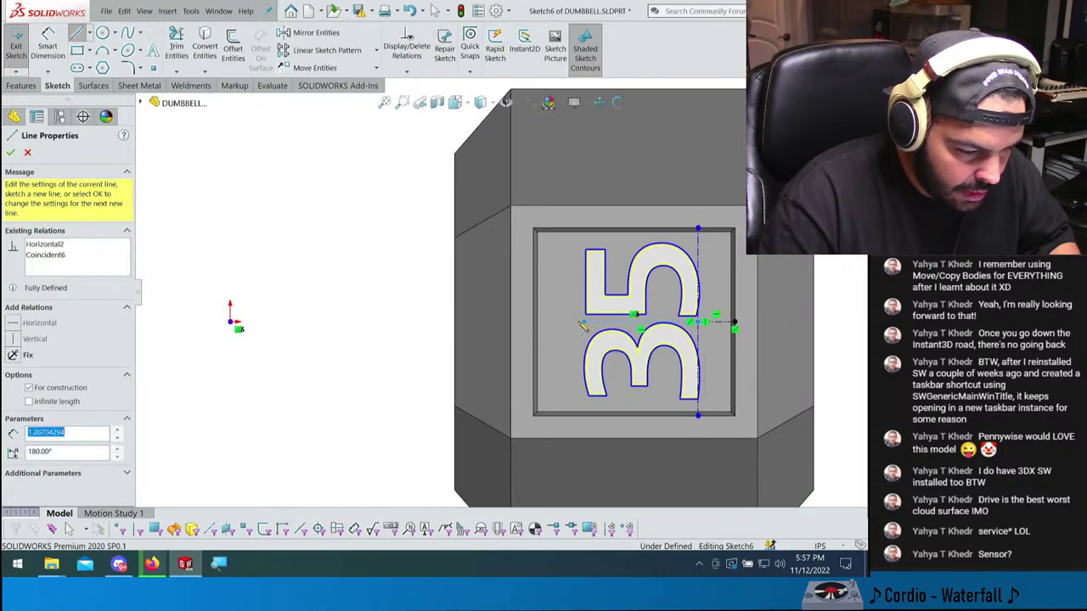
left_click(535, 324)
key("Escape")
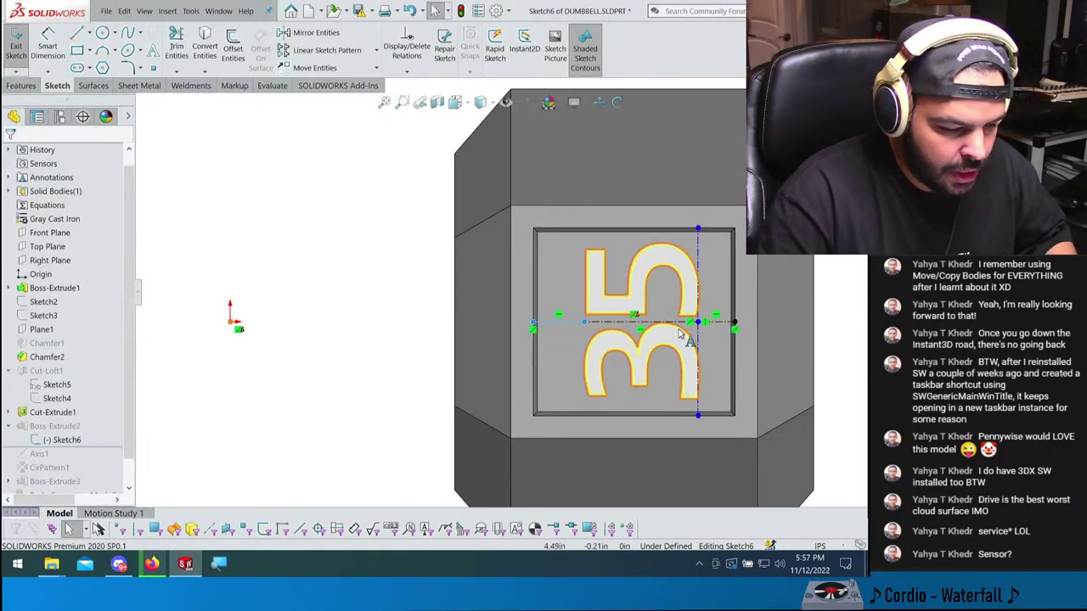
left_click(604, 323)
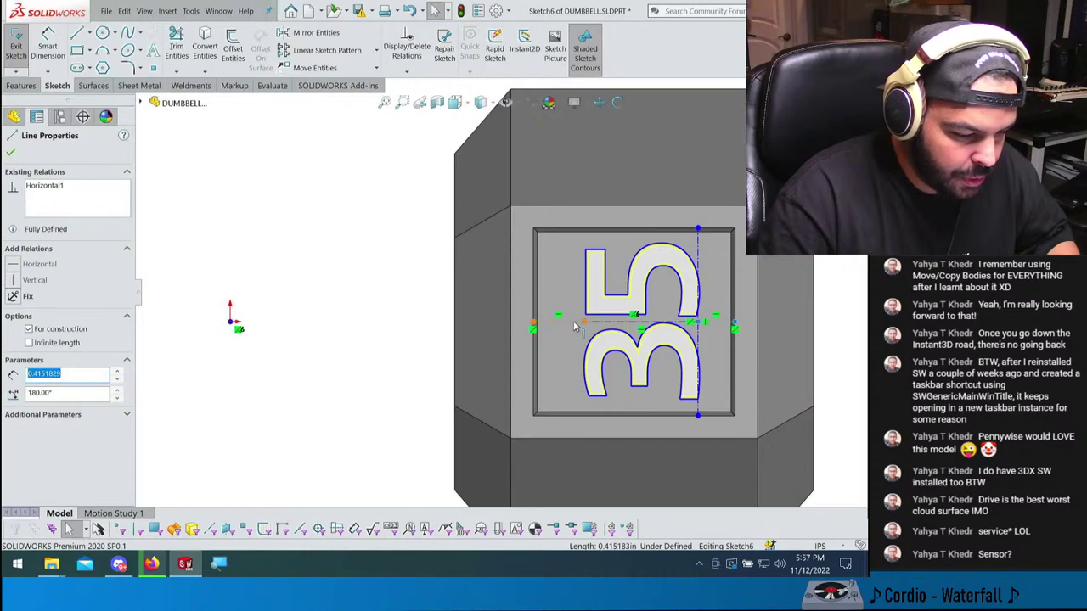
left_click(574, 326, "ctrl")
left_click(673, 285)
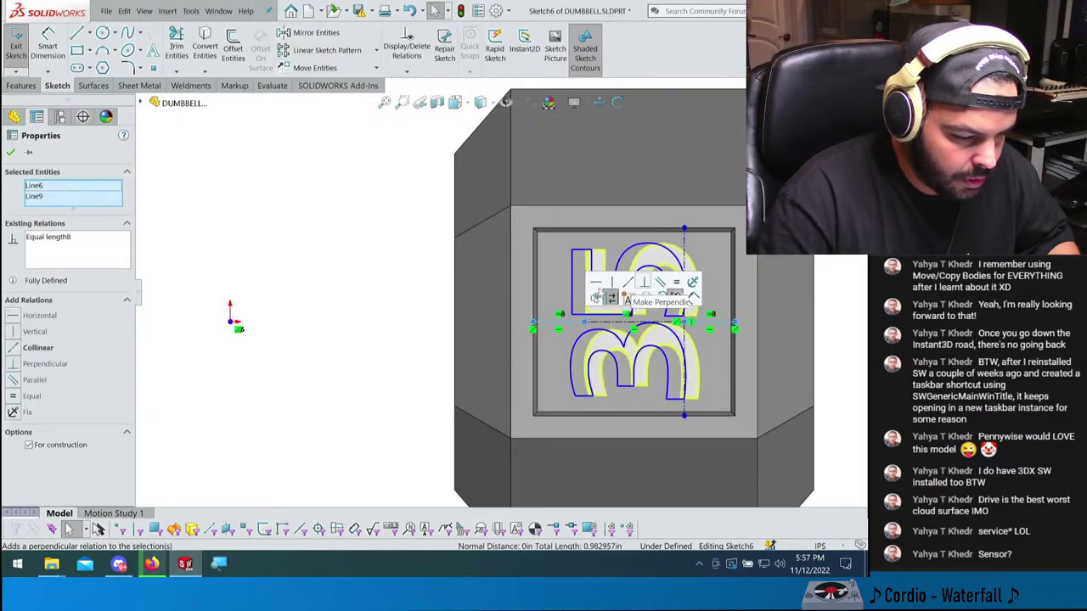
left_click(465, 289)
- Add a 1.25 dimension placed above the 35 text
left_click(585, 325)
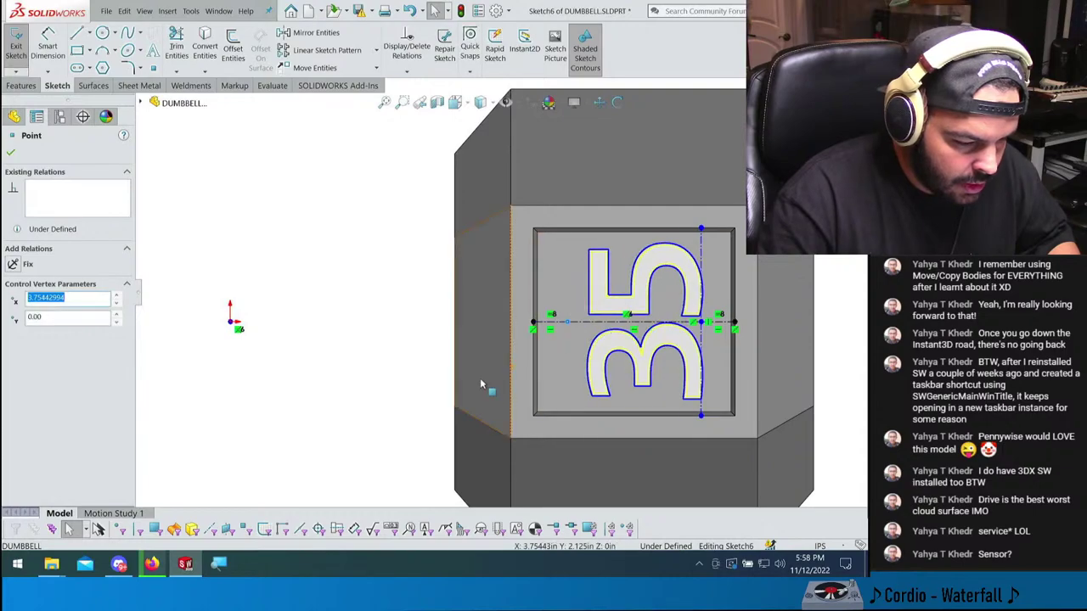
key("Escape")
key("d")
key("Escape")
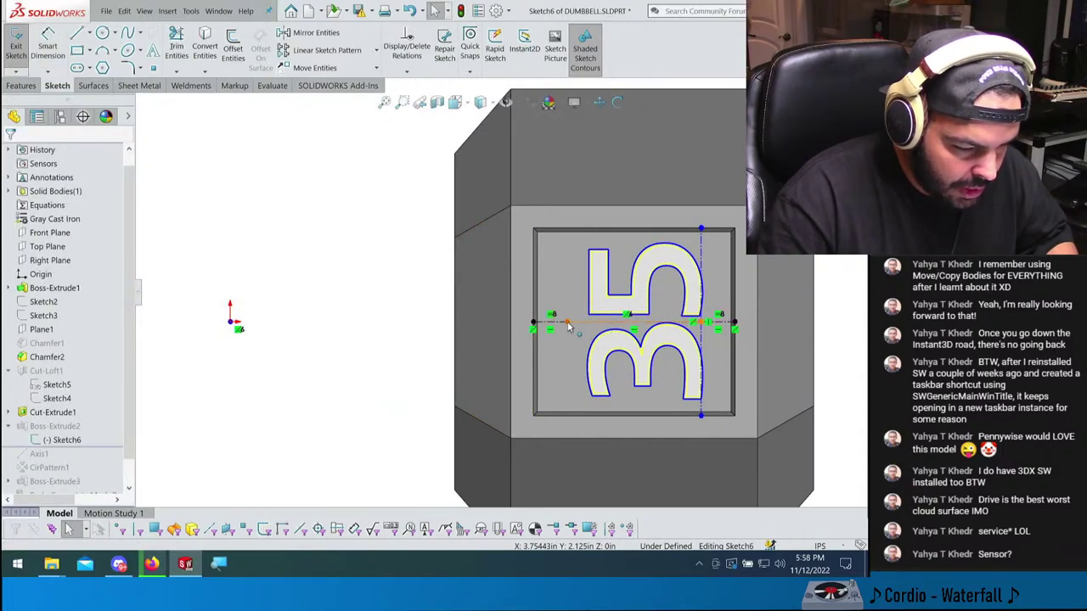
left_click(583, 326)
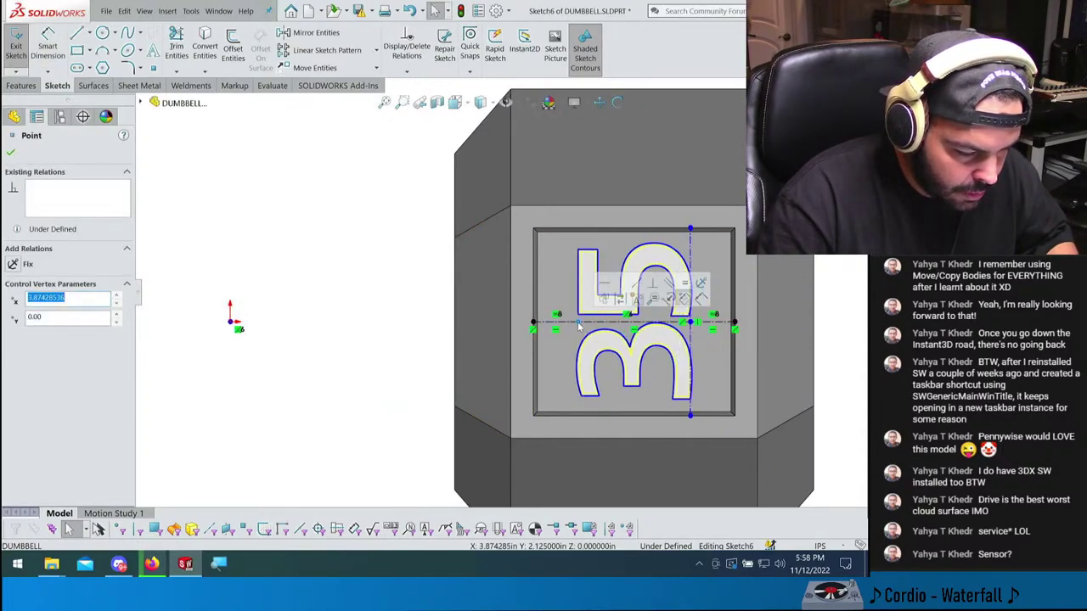
key("d")
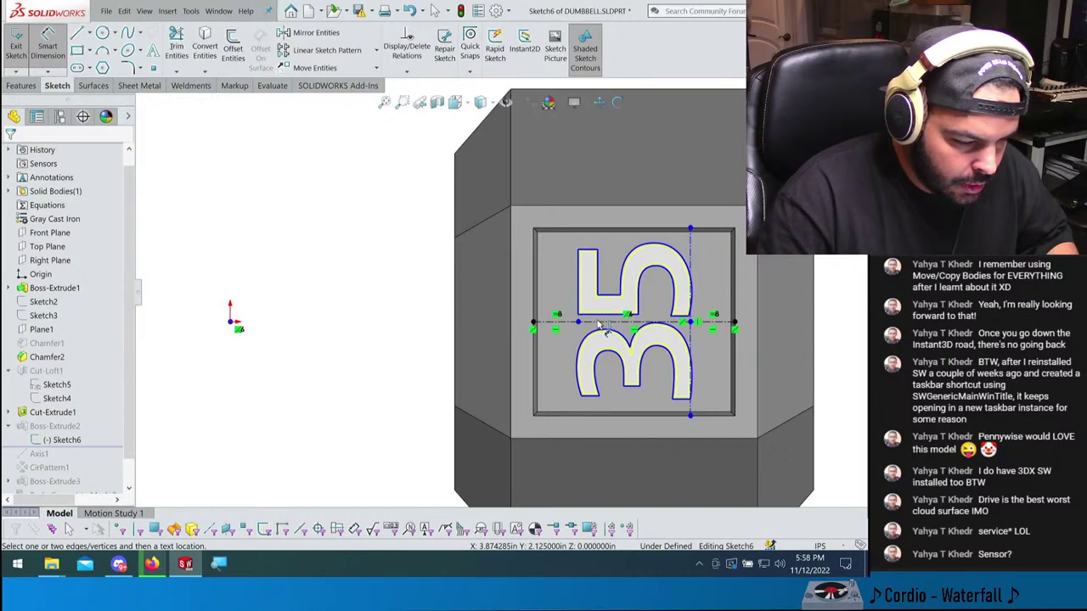
left_click(689, 280)
left_click(682, 209)
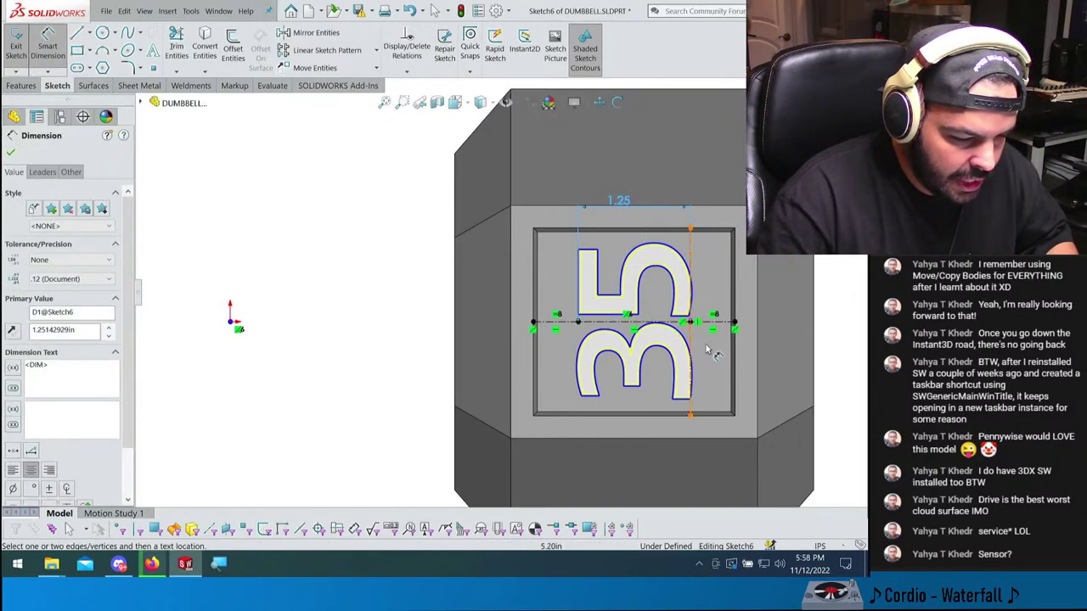
key("Escape")
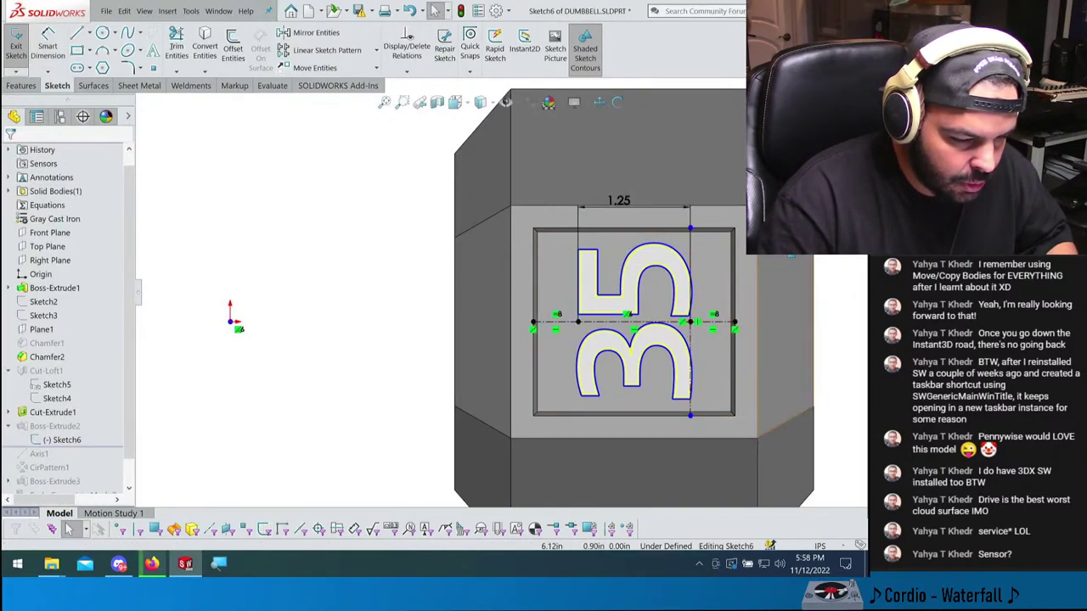
- Make a point on the 5 coincident with the recess's top edge and exit the sketch
left_click(690, 257)
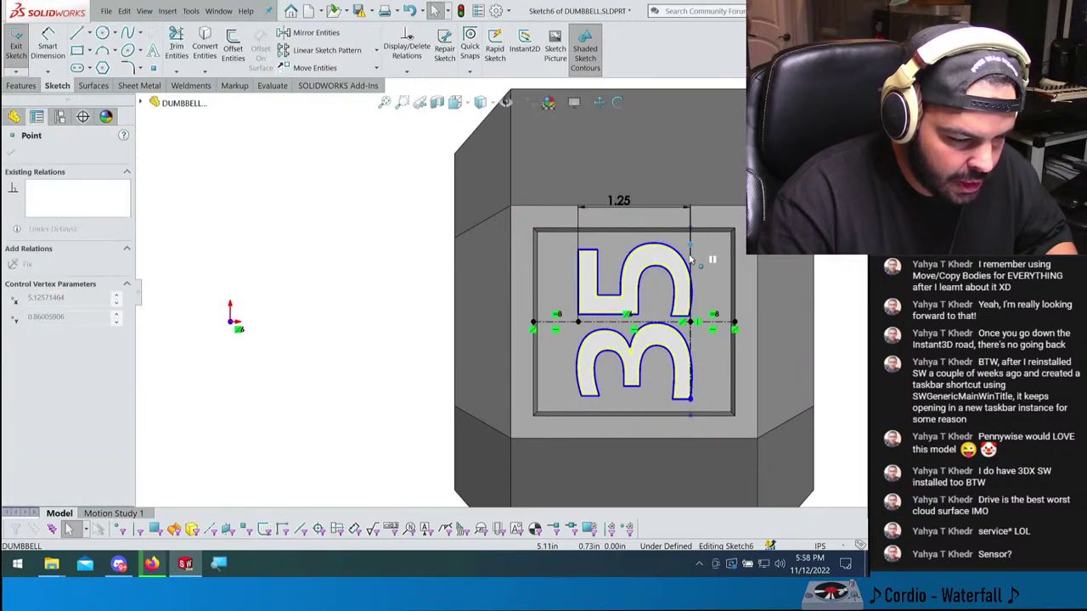
left_click_drag(692, 231, 690, 226)
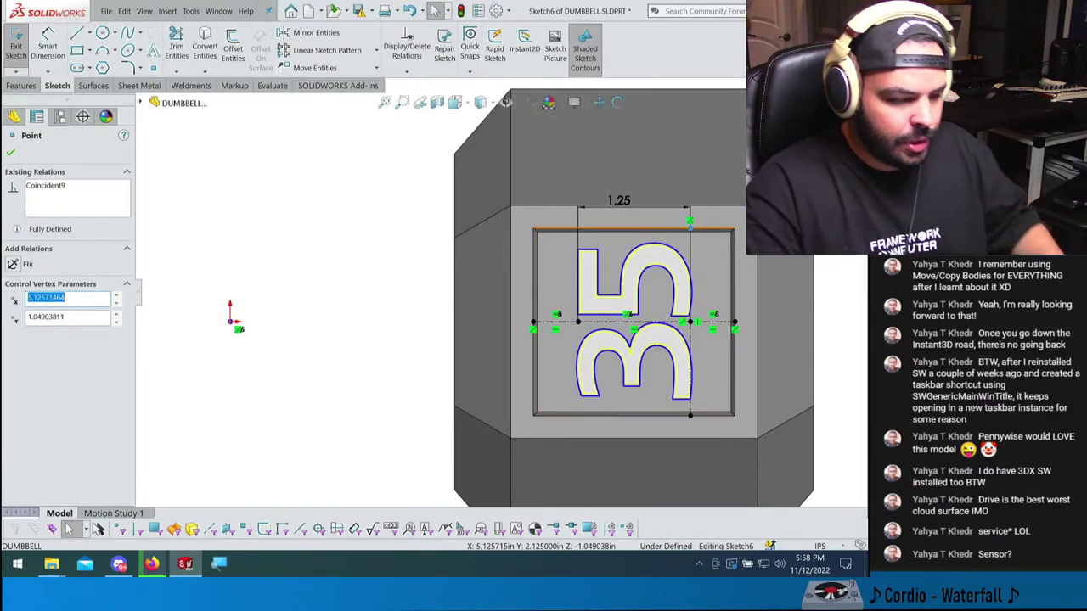
key("Escape")
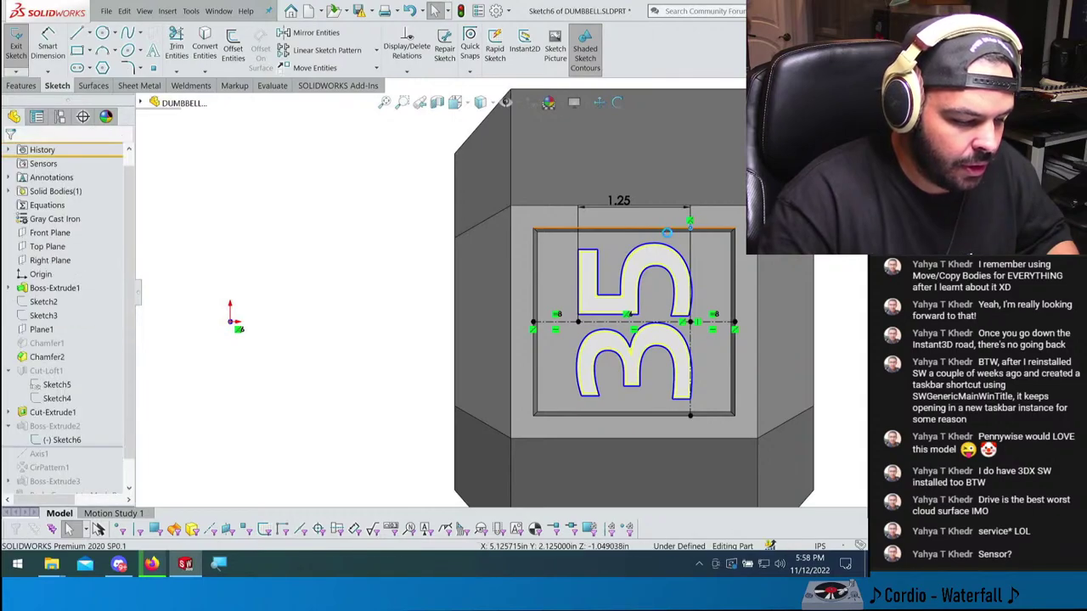
key("ctrl+b")
- Change the Boss-Extrude1 depth dimension from 4.00 to 3.50 in
key("f")
middle_click_drag(513, 275, 606, 344)
left_click(586, 367)
double_click(564, 208)
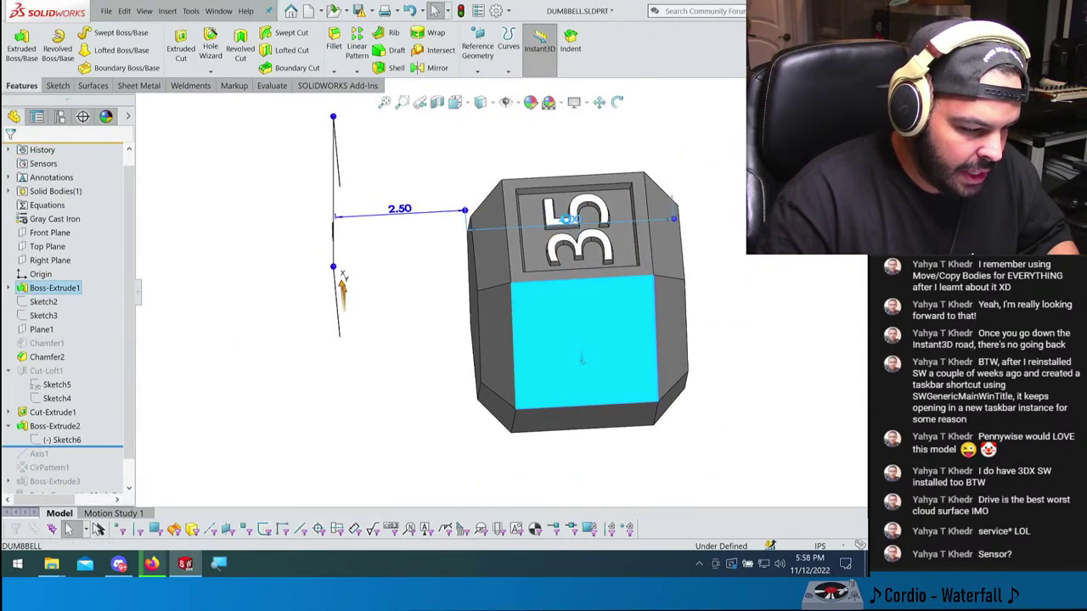
left_click_drag(585, 185, 338, 142)
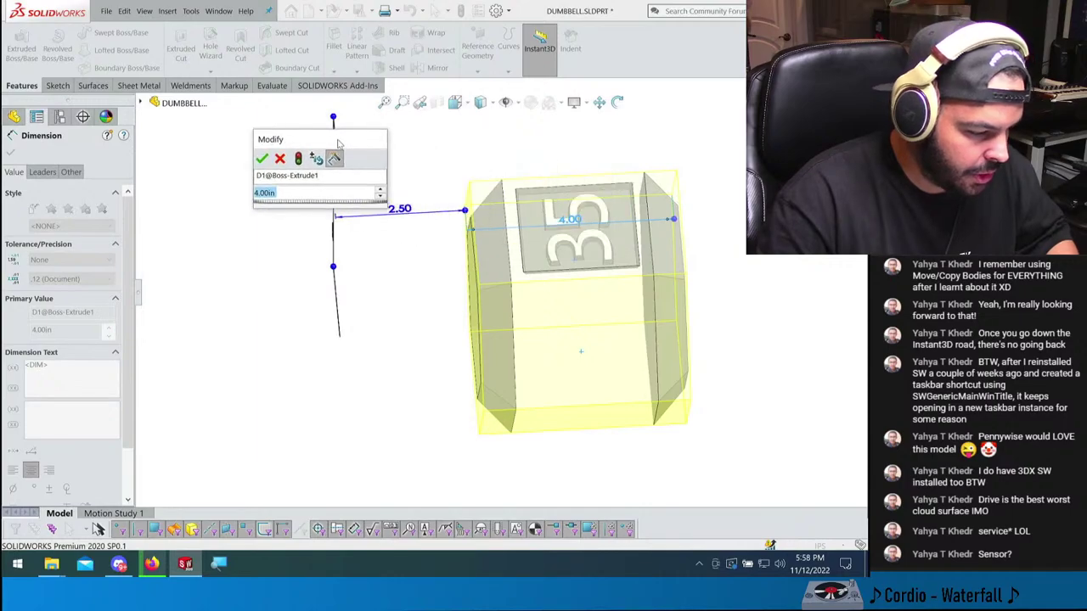
type("3.5")
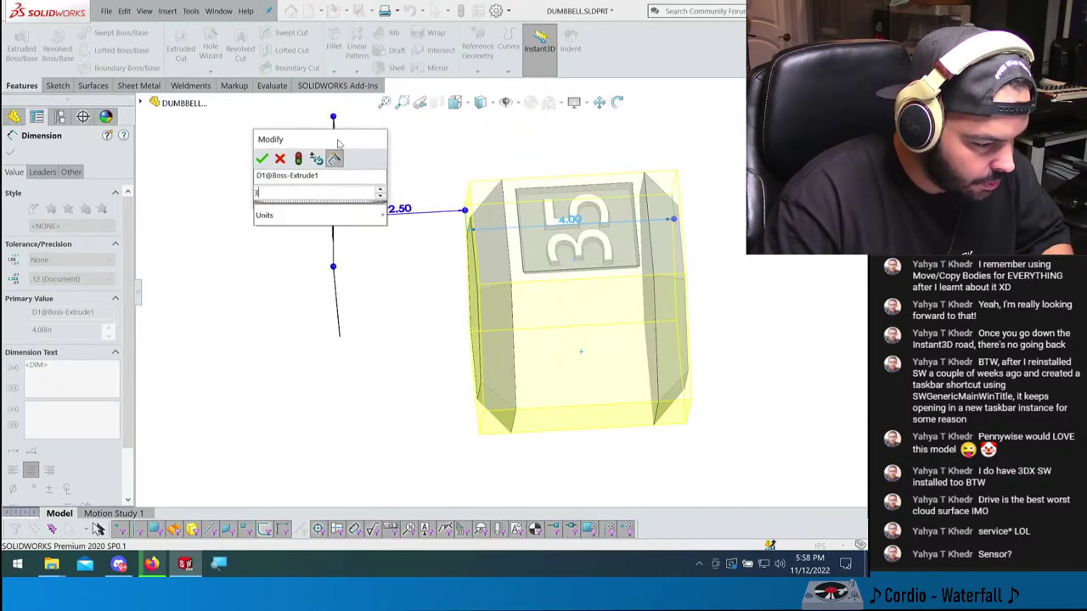
key("Return")
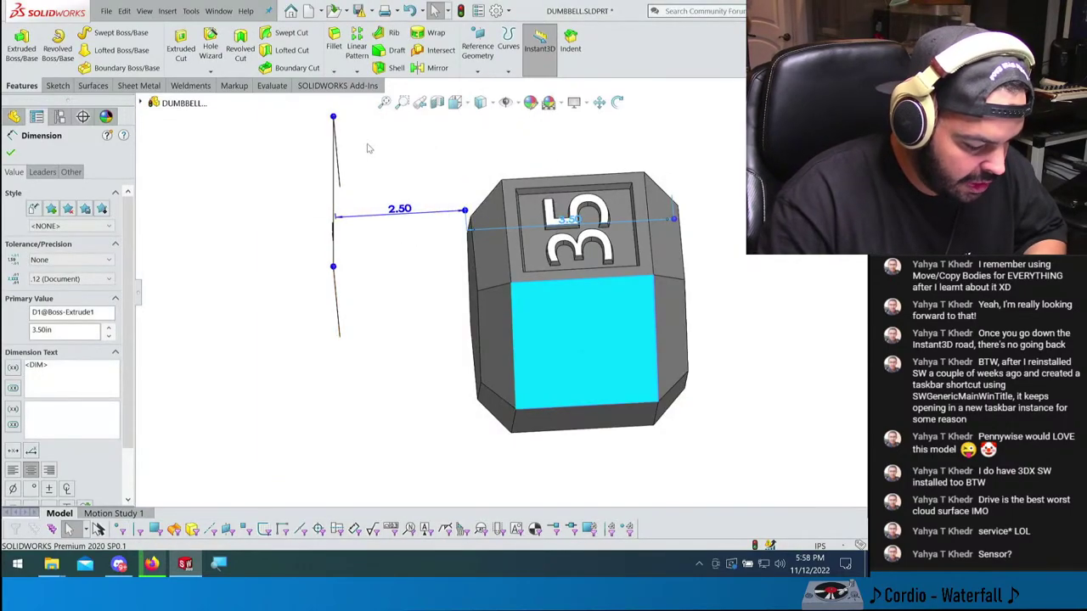
- Roll the feature history forward so all features through 3D Texture1 rebuild on the shorter head
left_click(369, 145)
mouse_move(369, 145)
middle_mouse_down()
mouse_move(711, 315)
mouse_move(663, 340)
middle_mouse_up()
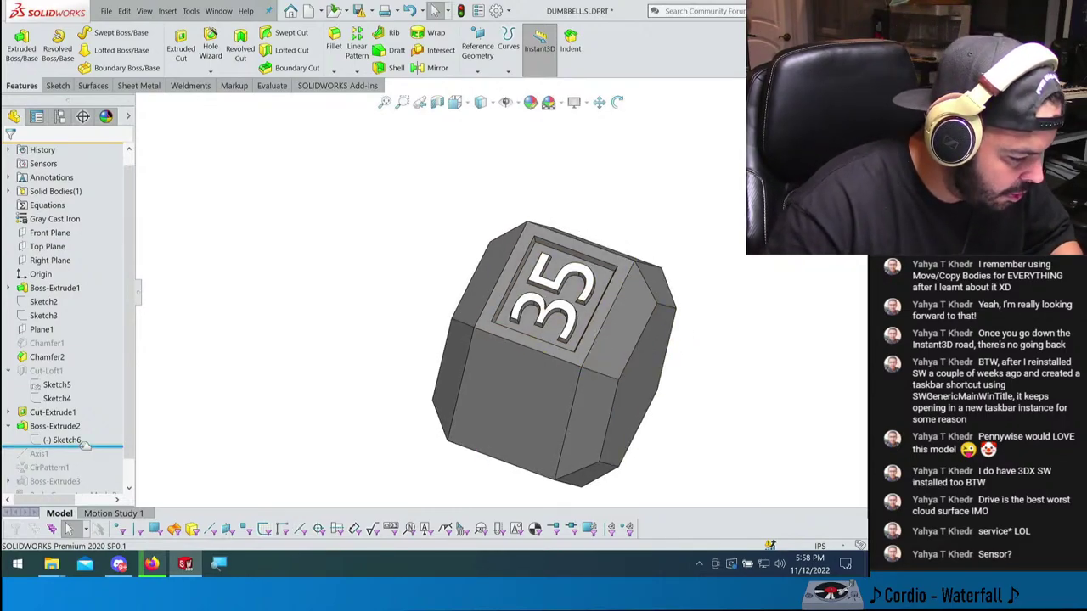
left_click_drag(85, 477, 98, 483)
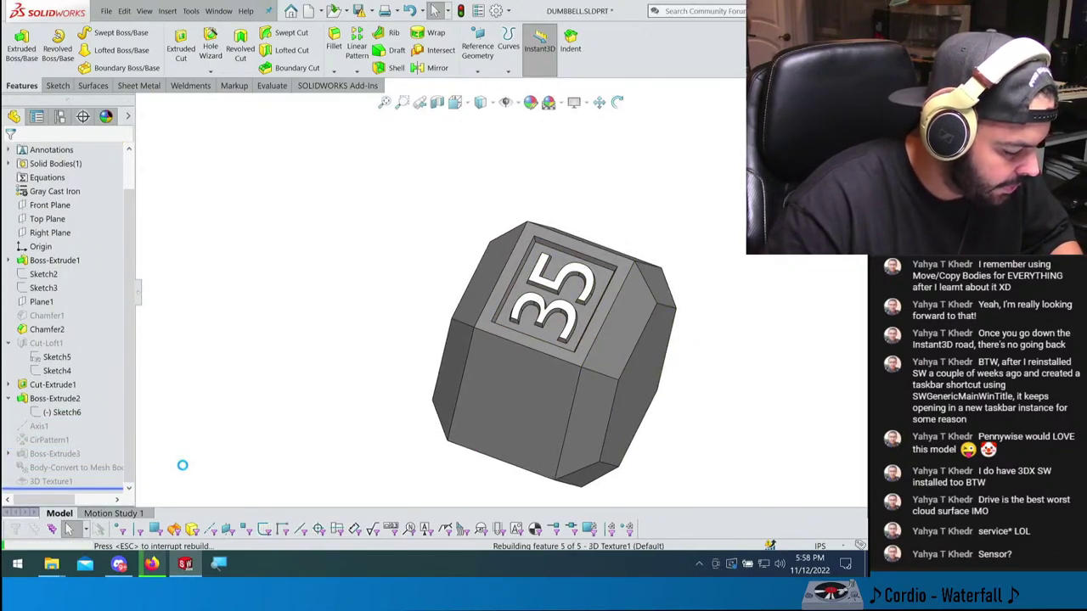
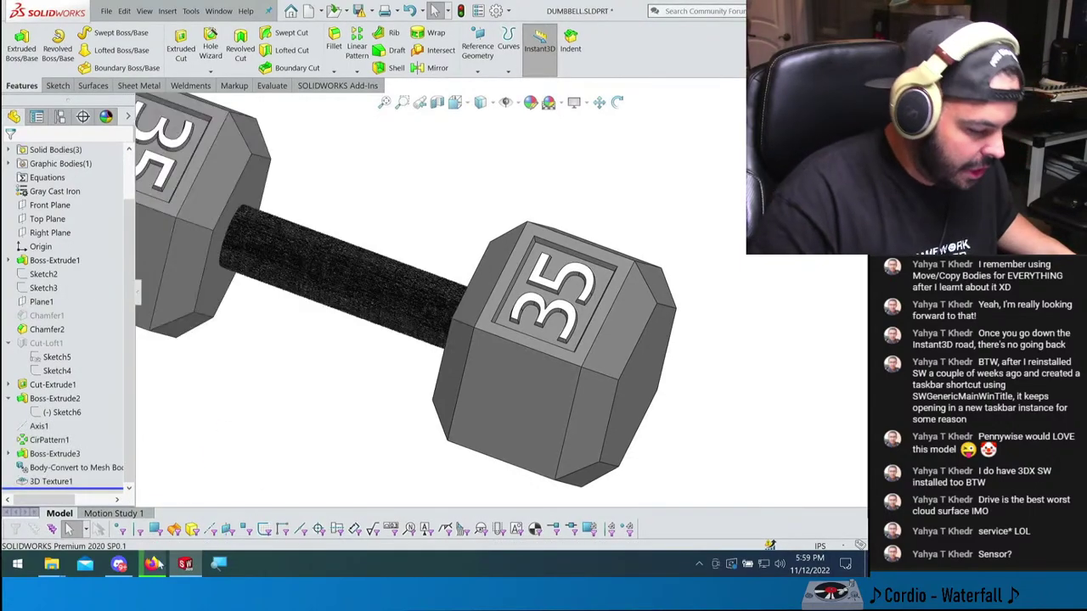
- Hide the 3D Texture1 mesh body in the FeatureManager tree
mouse_move(151, 564)
left_click(51, 481)
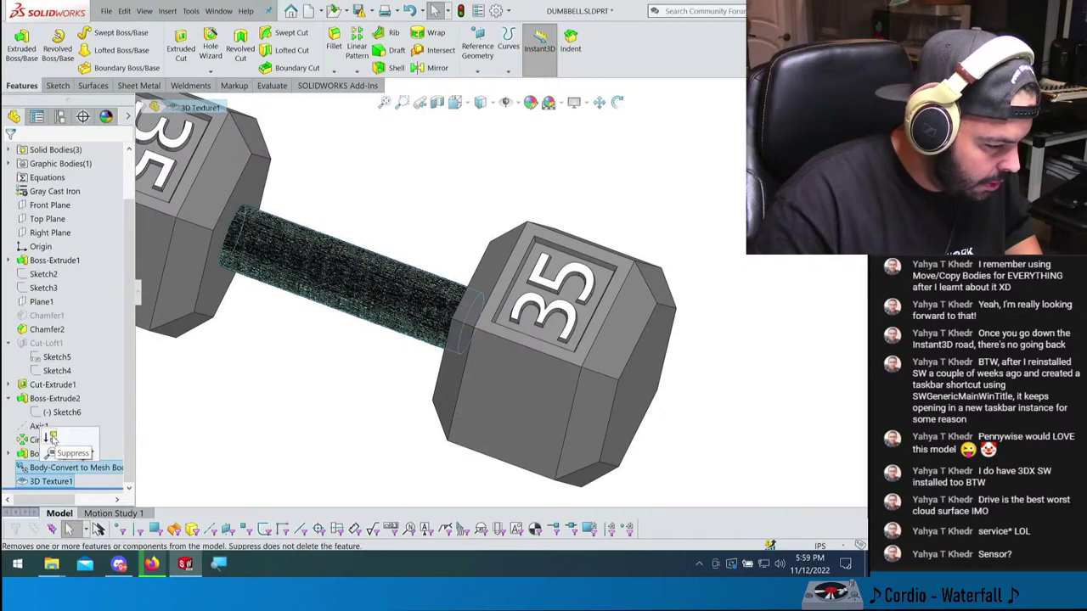
left_click(40, 468)
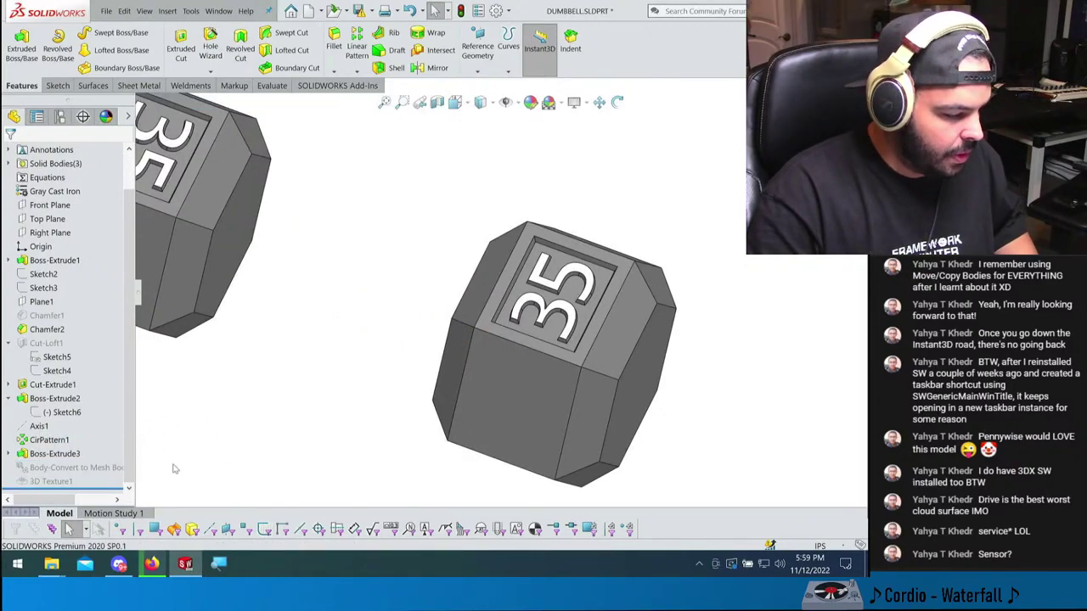
- Hide and re-show the Boss-Extrude3 bar body, then rotate the dumbbell side-on
left_click(52, 454)
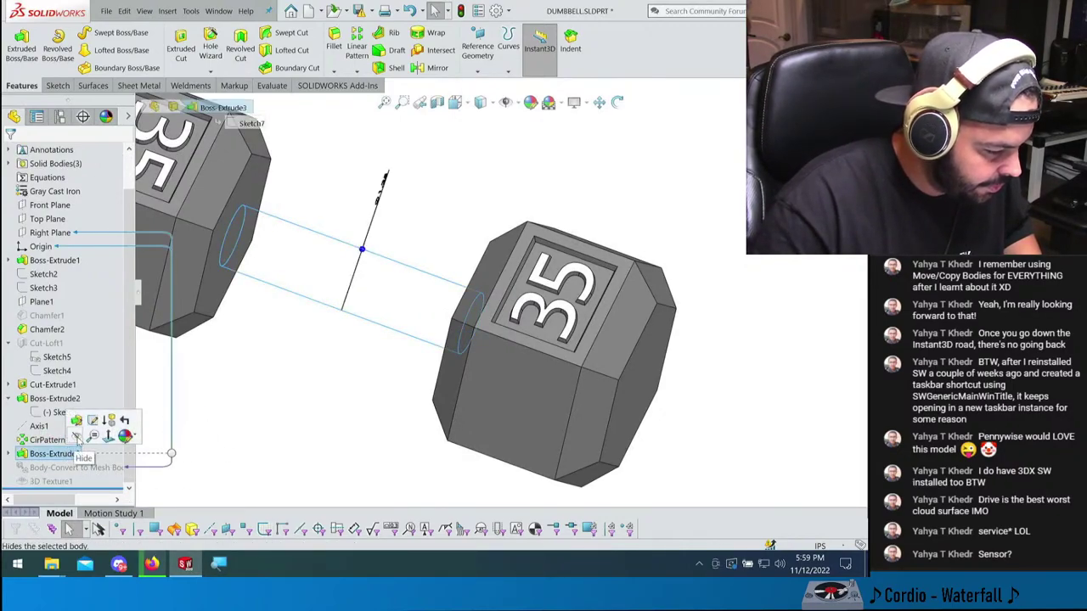
left_click(77, 438)
left_click(75, 454)
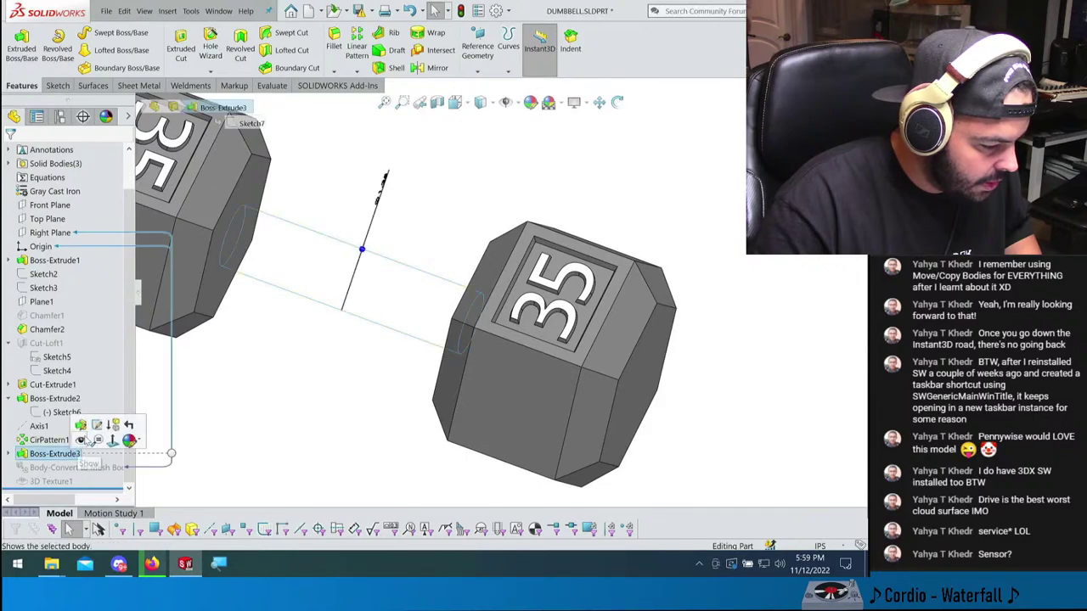
left_click(77, 437)
middle_click_drag(244, 344, 291, 213)
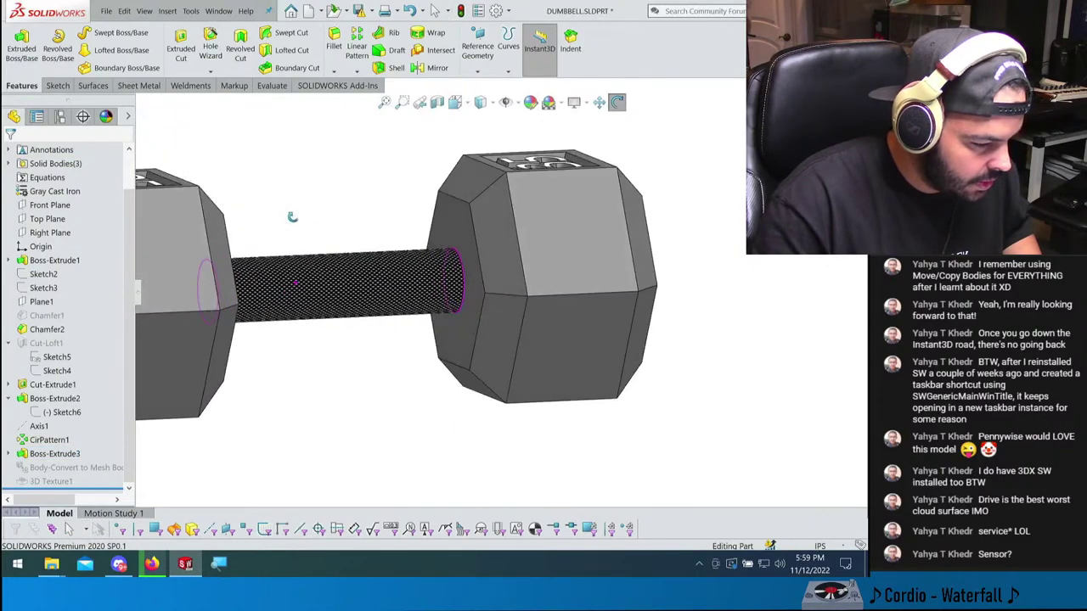
middle_click_drag(259, 351, 420, 369)
- Combine the CirPattern1 heads and Boss-Extrude3 bar with Add, then view it isometrically
type("comb")
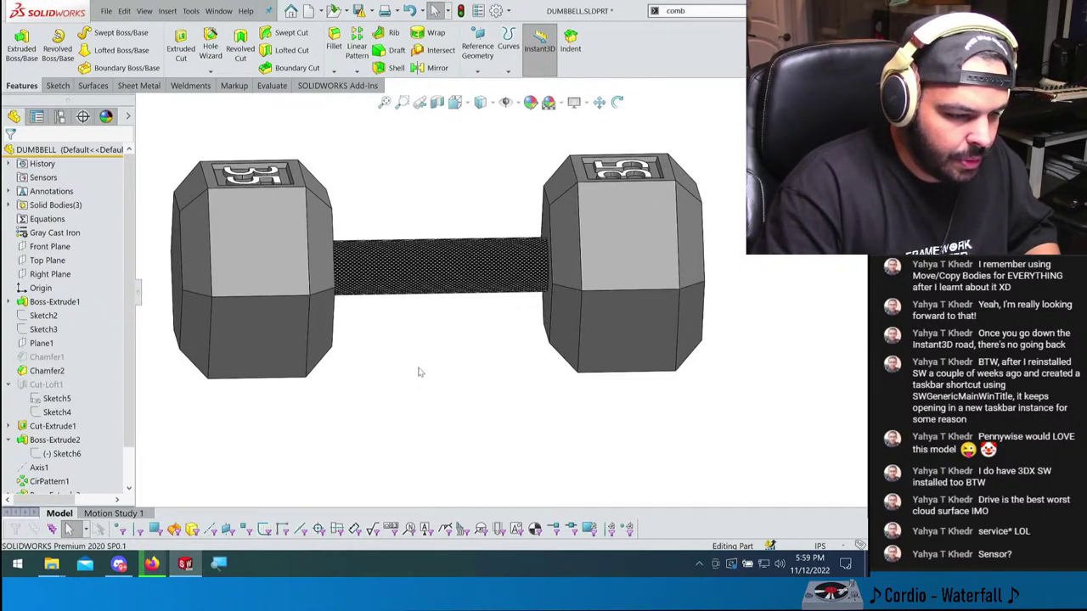
key("Return")
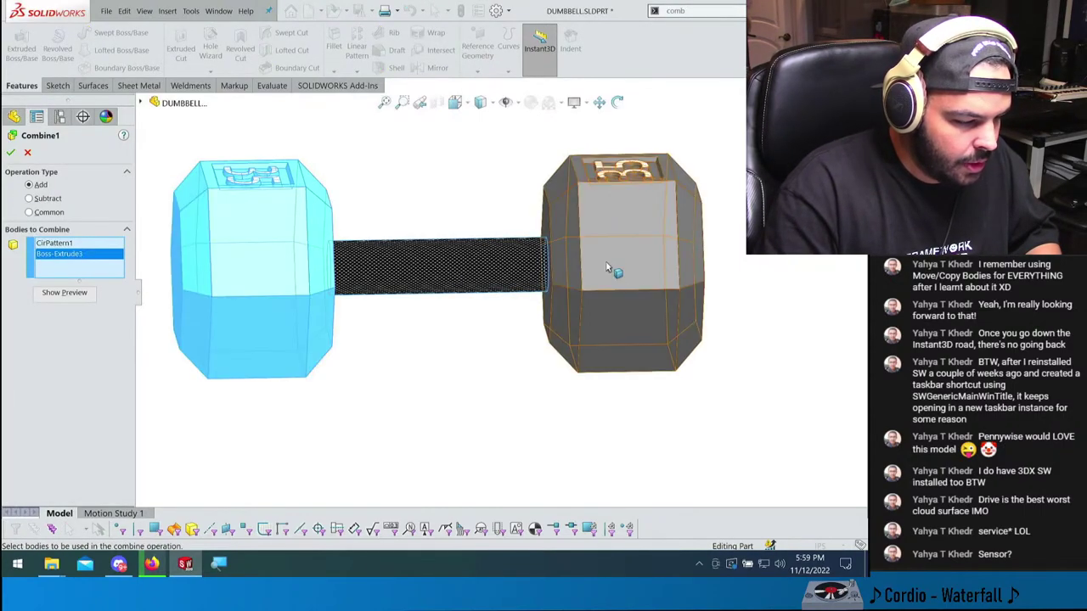
left_click(614, 273)
key("Return")
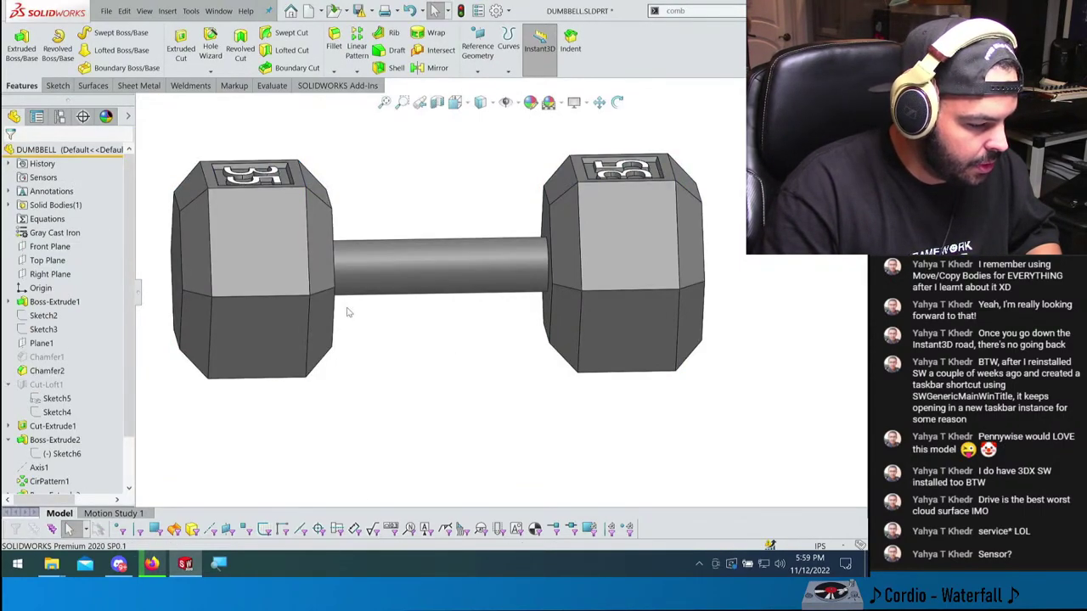
key("ctrl+7")
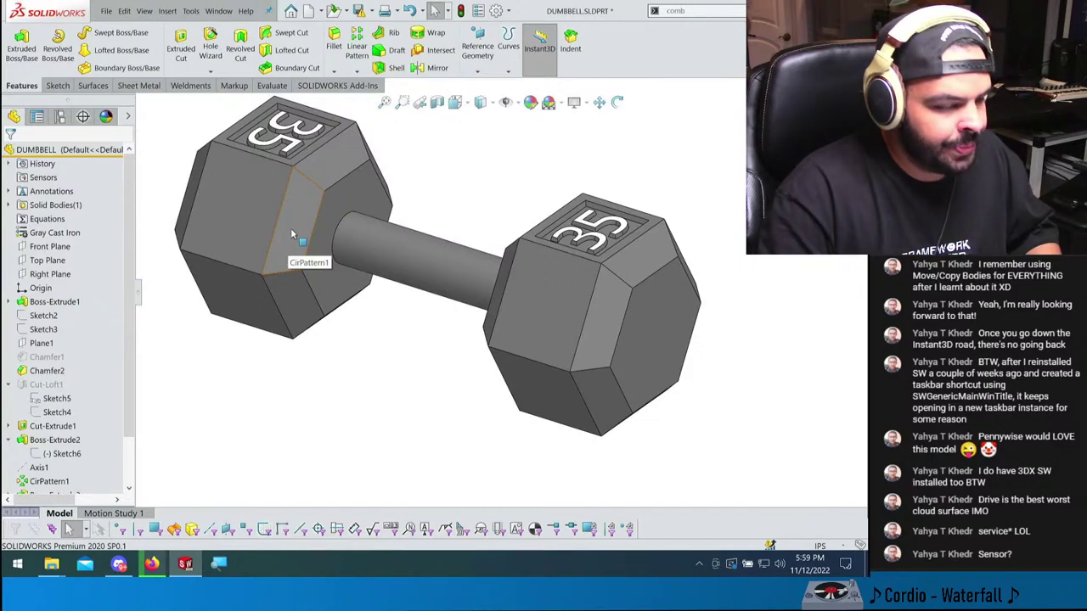
scroll(293, 200, "up", 1)
scroll(403, 274, "down", 1)
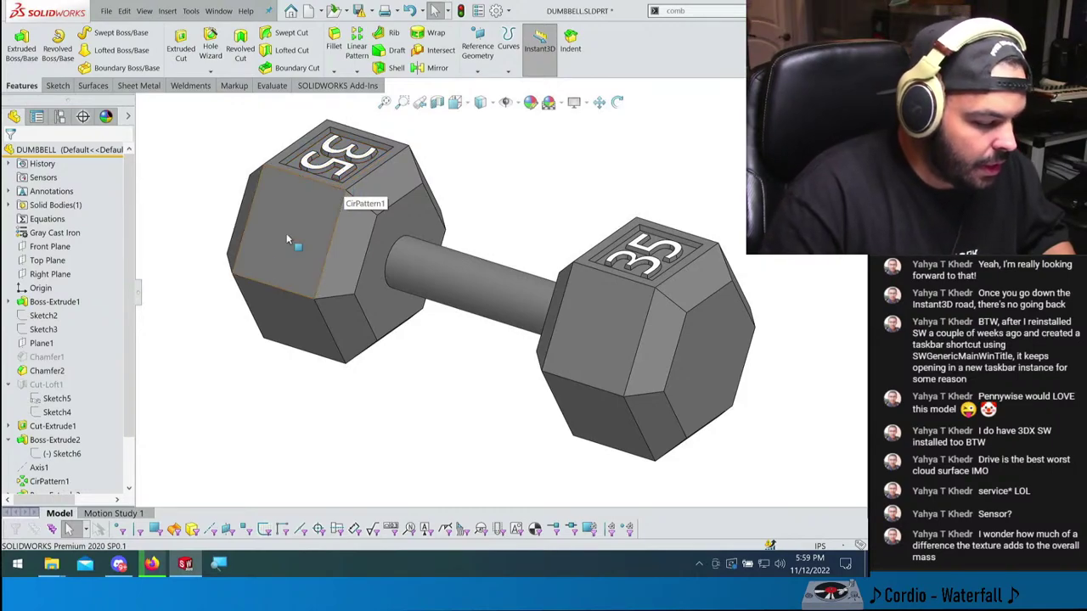
scroll(68, 424, "down", 2)
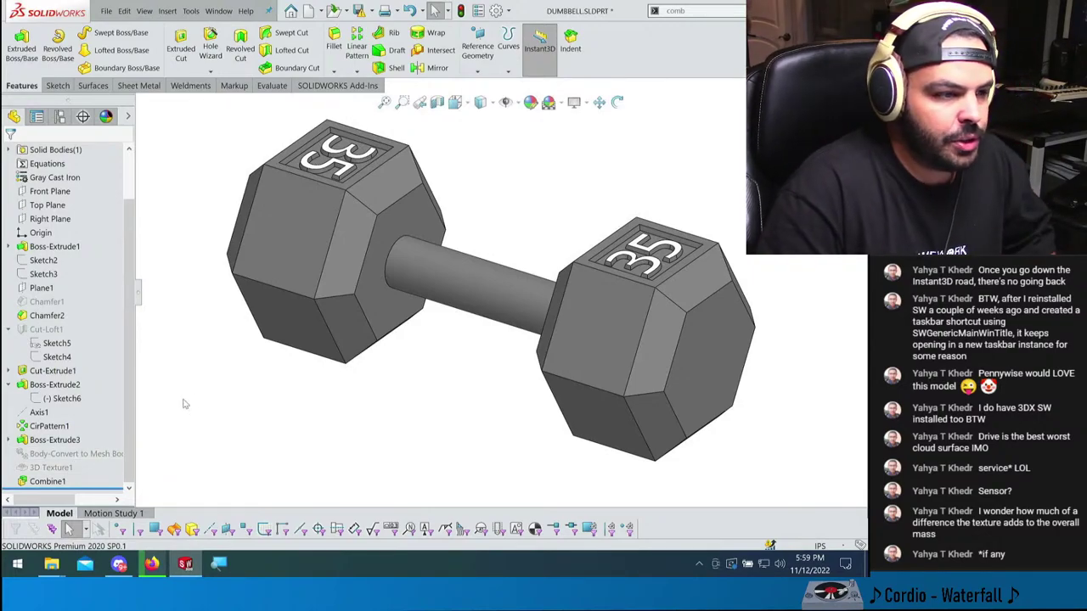
middle_click_drag(407, 272, 432, 240)
key("Escape")
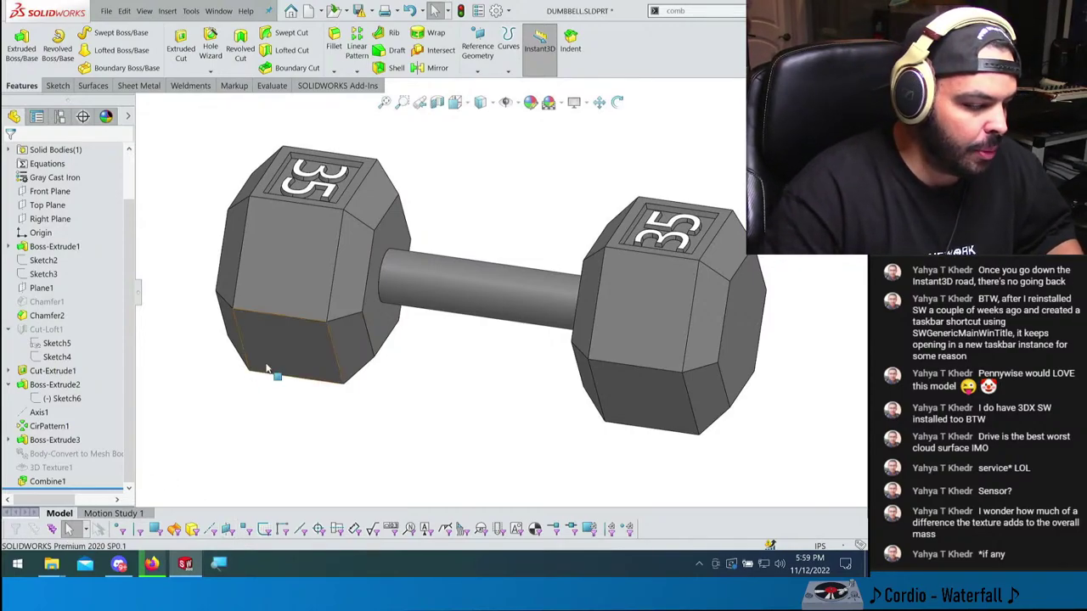
- Check Performance Evaluation rebuild times, then Mass Properties showing 30.48 lb and 117.16 cubic inches
left_click(270, 86)
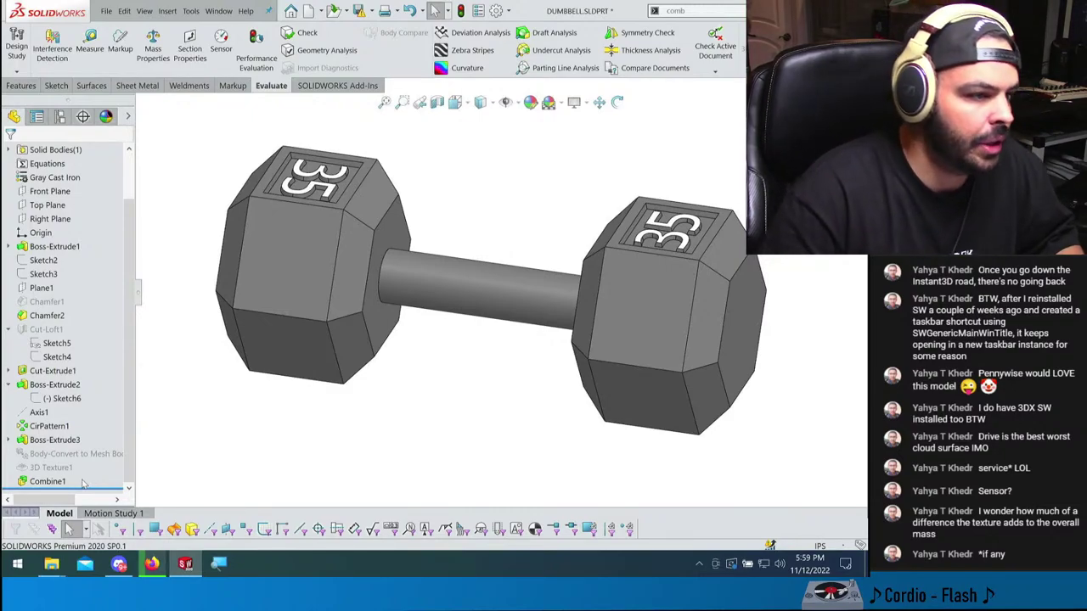
left_click(259, 48)
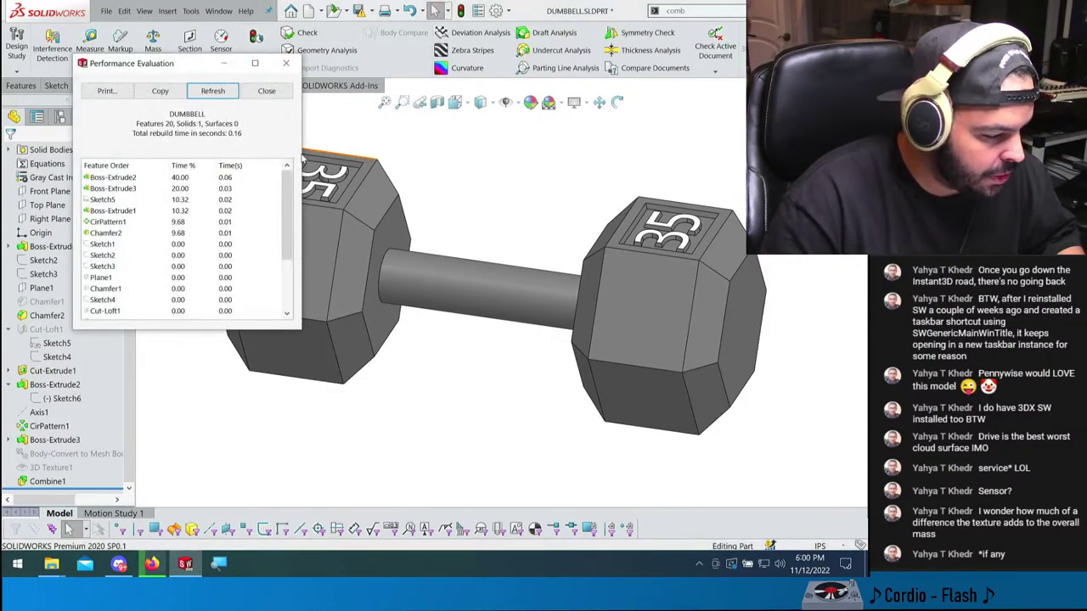
left_click(286, 62)
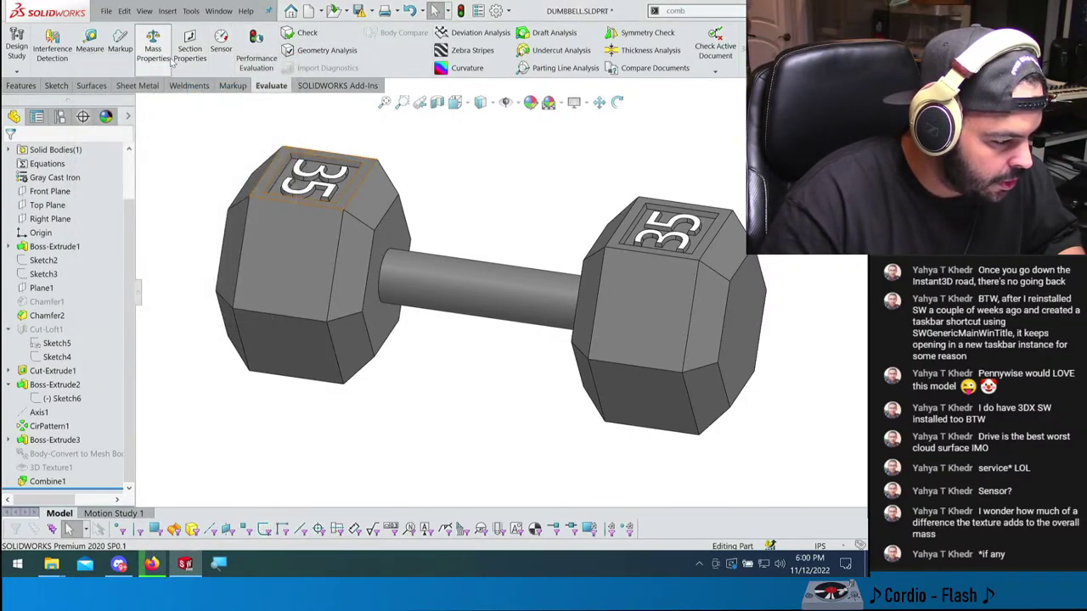
left_click(155, 47)
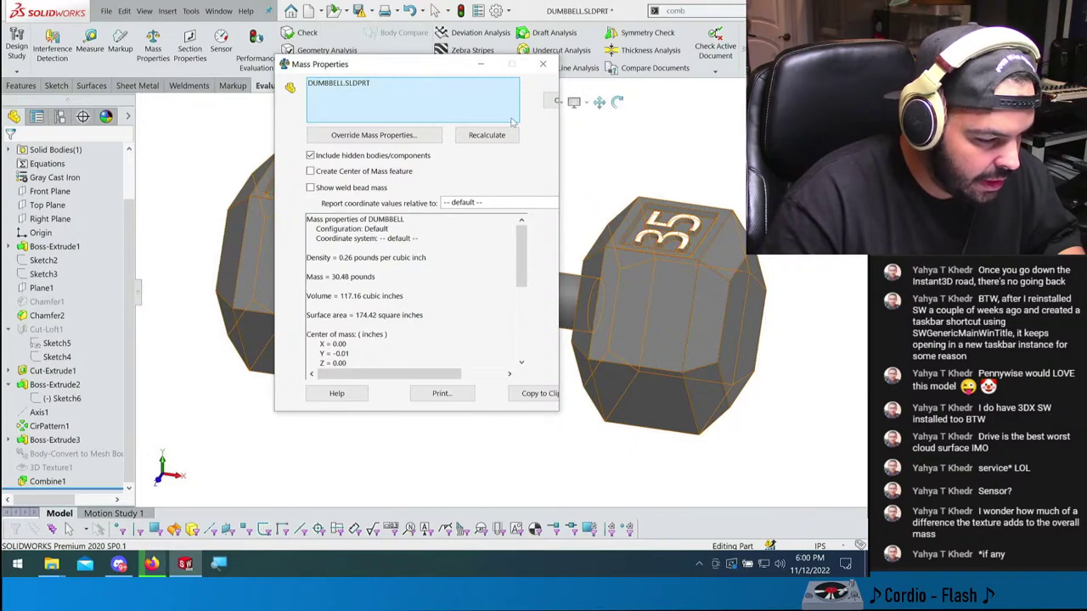
left_click(542, 64)
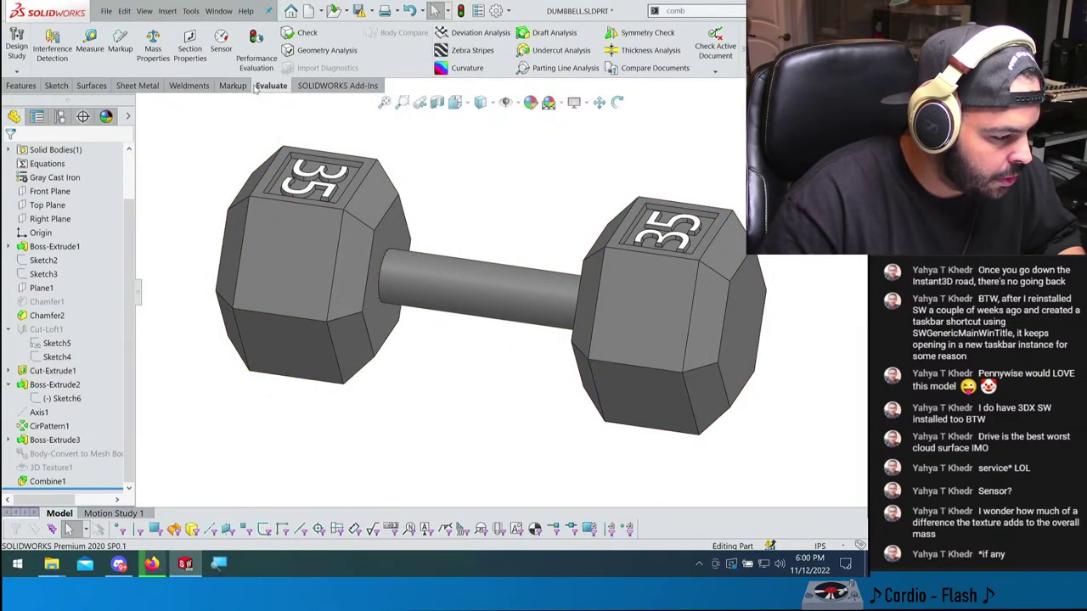
- Start a new Design Study and add a parameter as a variable
left_click(16, 48)
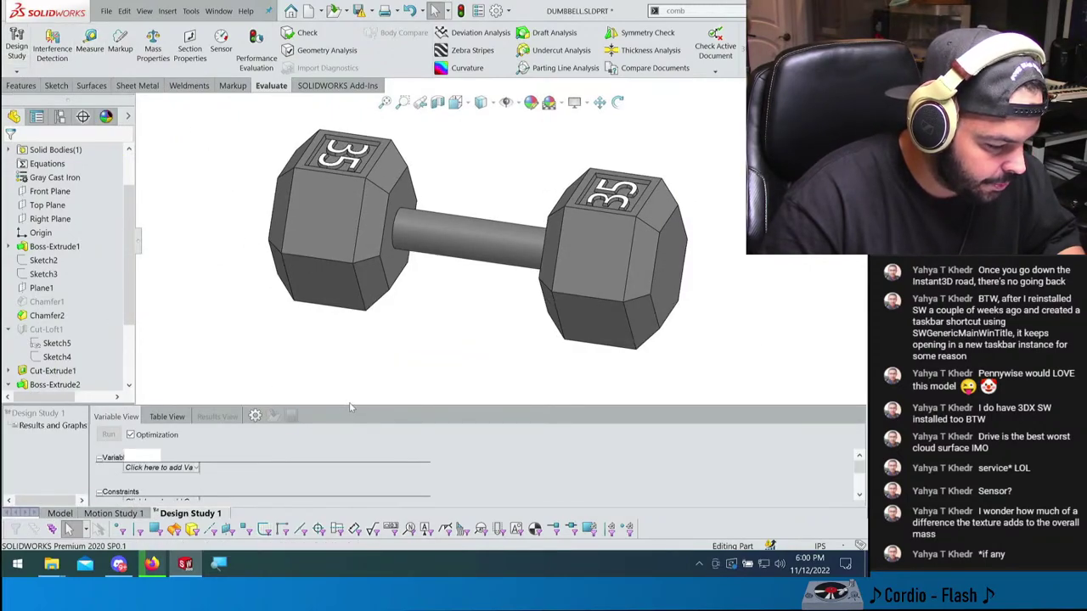
left_click_drag(349, 405, 359, 340)
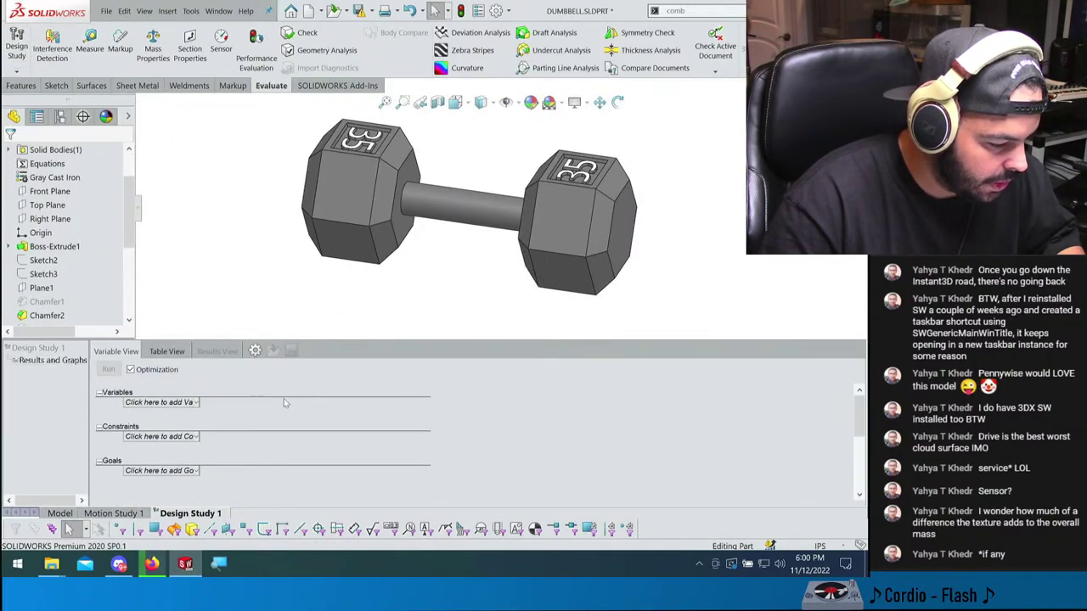
left_click(193, 404)
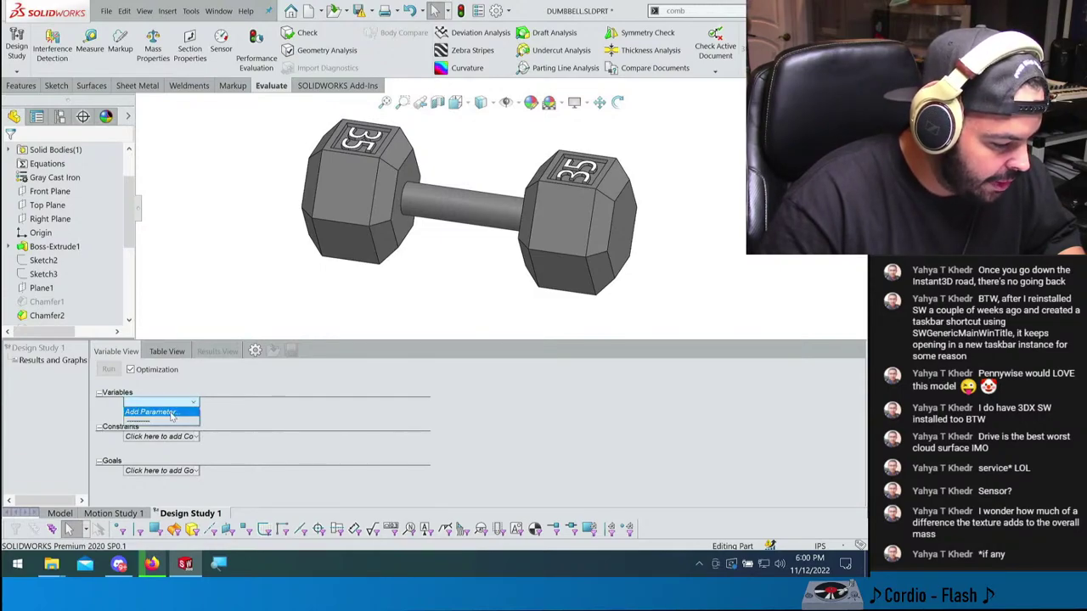
left_click(157, 414)
middle_click_drag(552, 281, 572, 232)
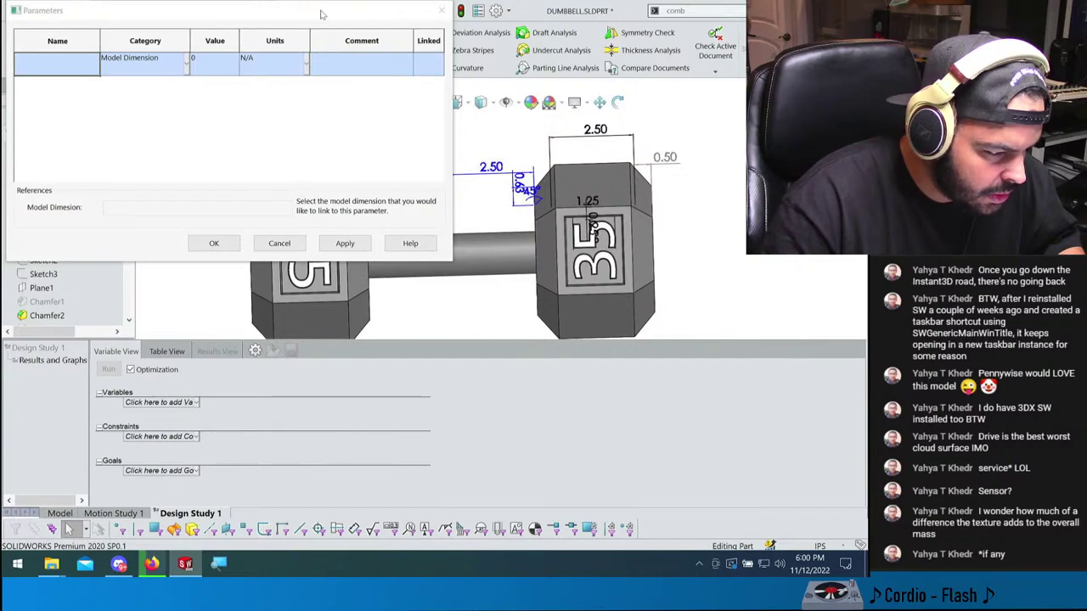
left_click_drag(321, 14, 519, 318)
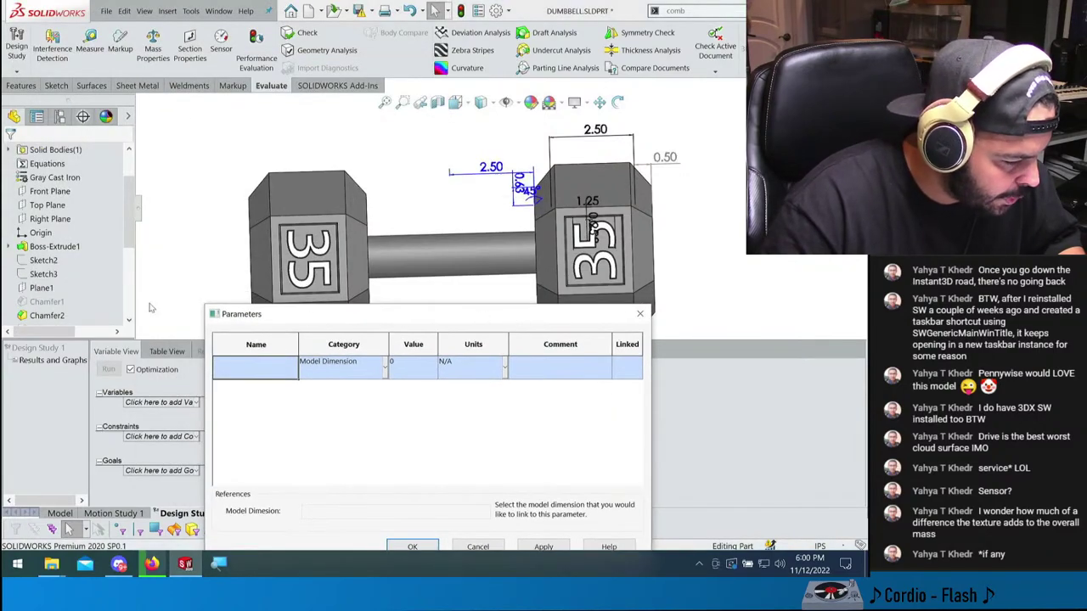
- Link the parameter to the 3.50 Boss-Extrude1 dimension and name it 'width of head'
left_click(66, 248)
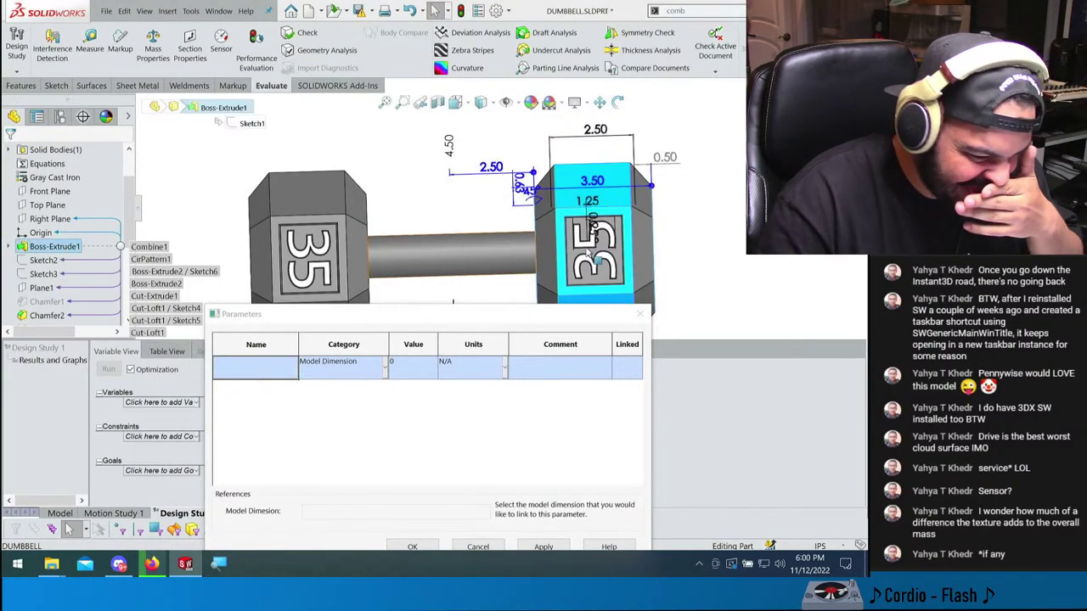
left_click(604, 193)
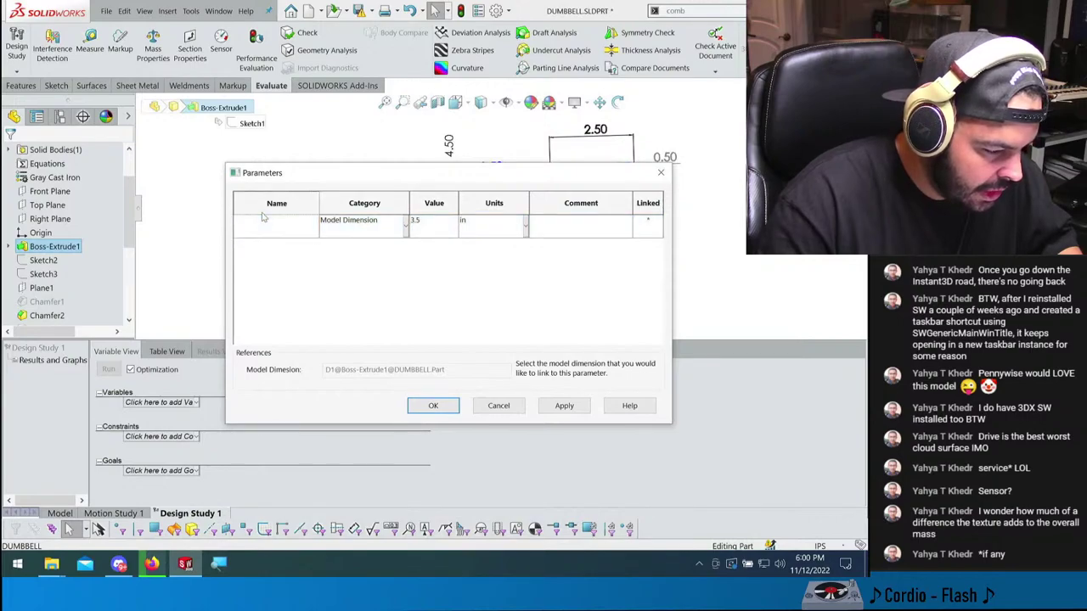
left_click(264, 226)
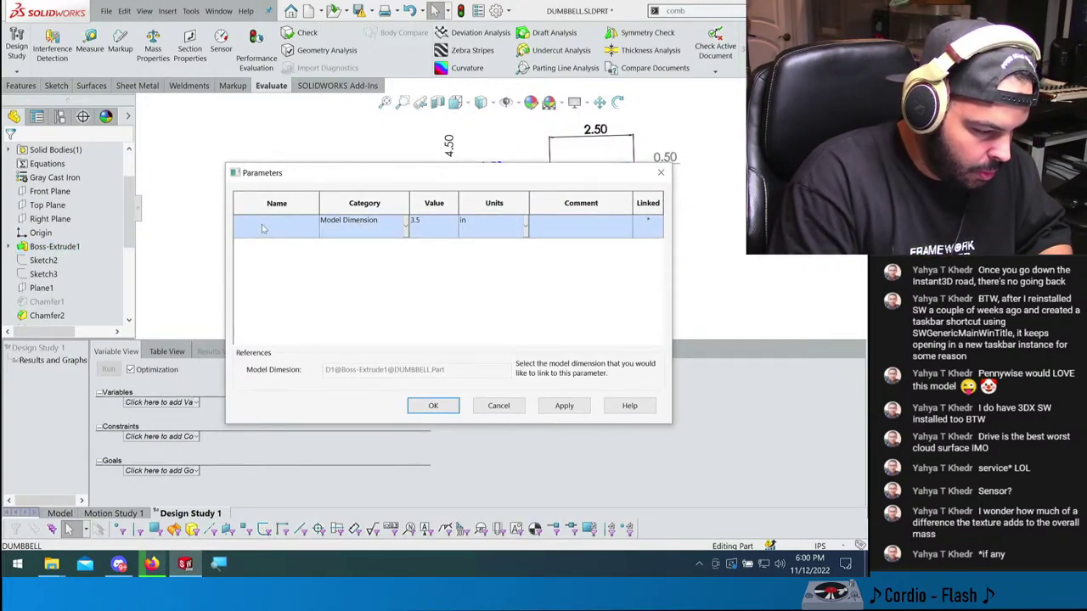
left_click(265, 228)
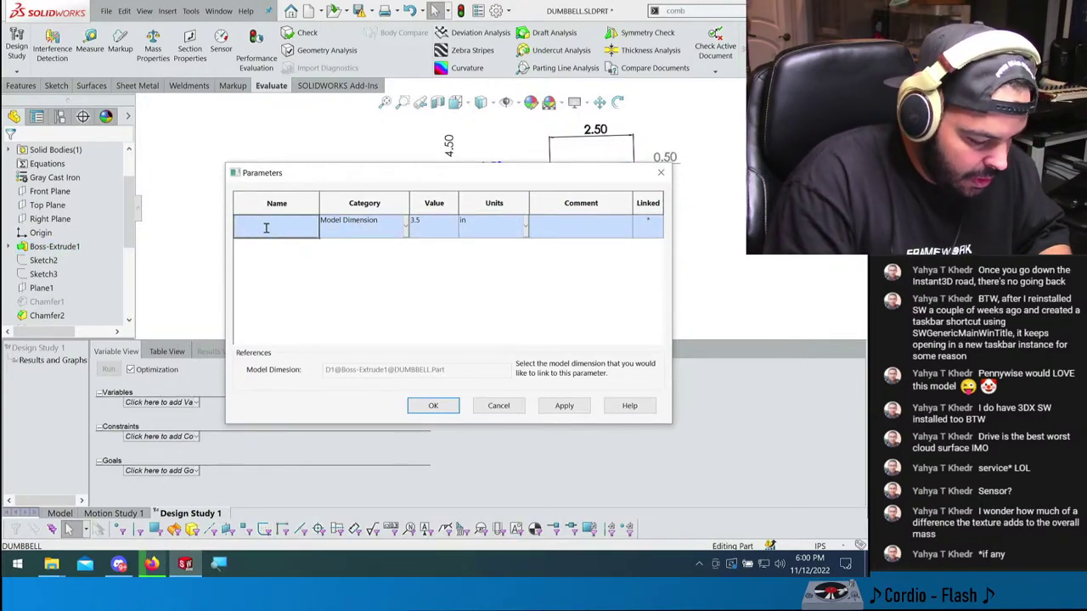
type("width of head")
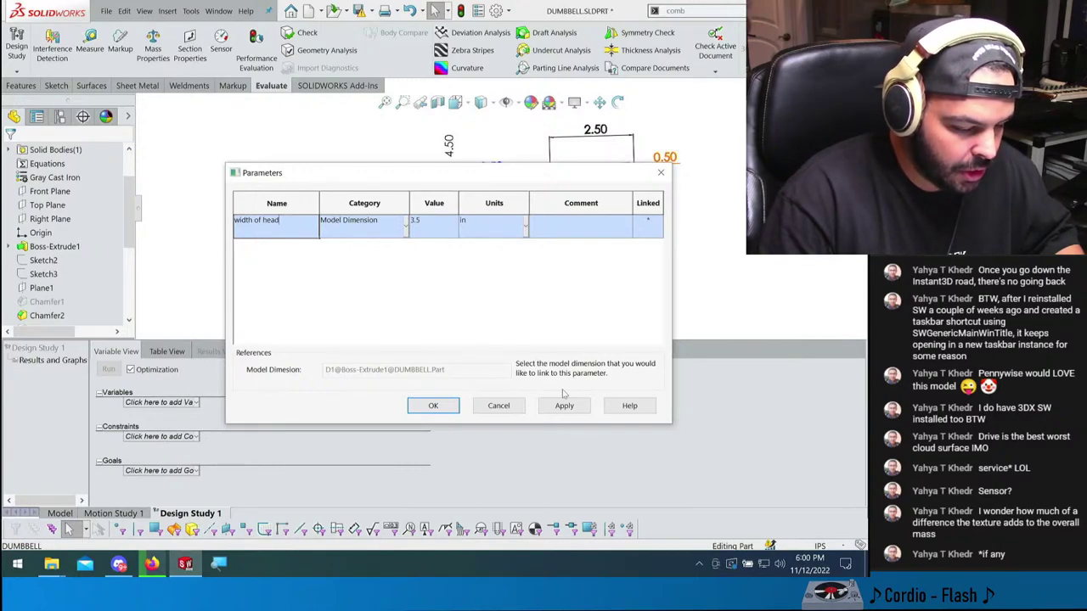
left_click(440, 405)
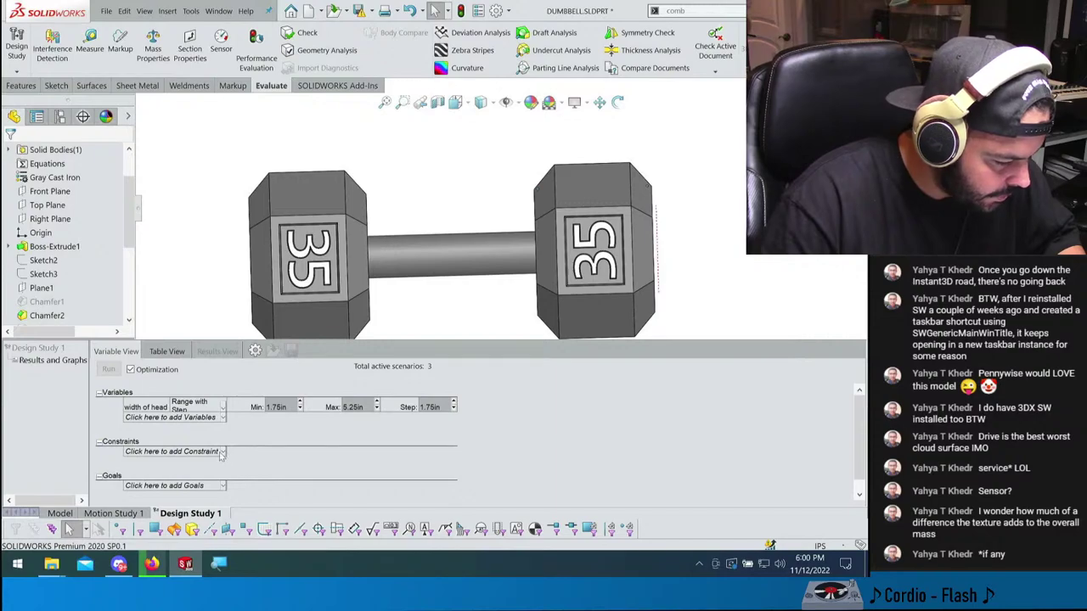
- Add a Mass1 mass sensor on the Combine1 body as a study constraint
left_click(223, 454)
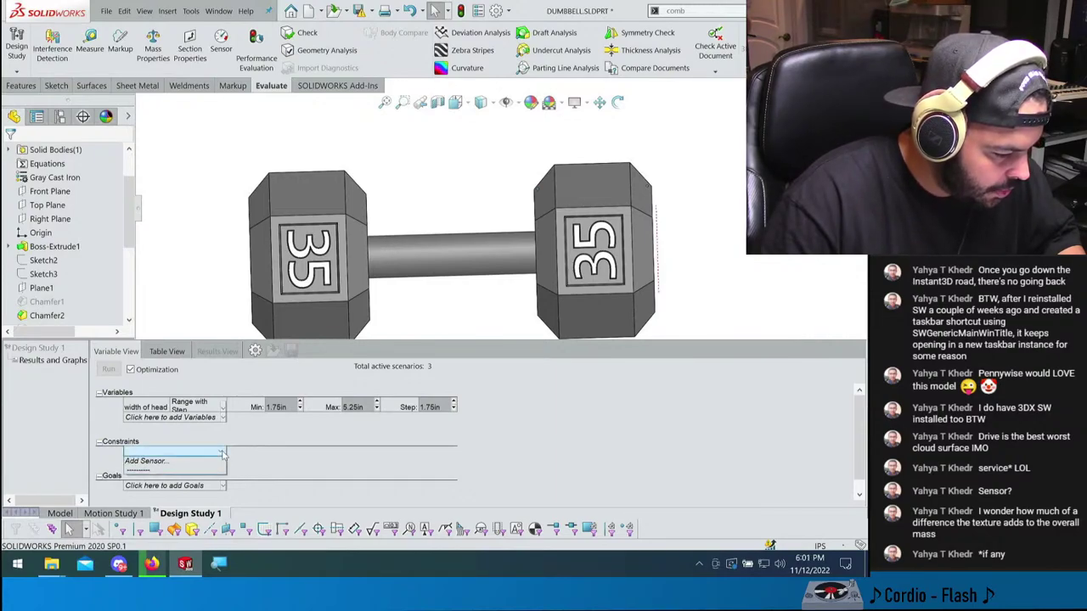
left_click(170, 463)
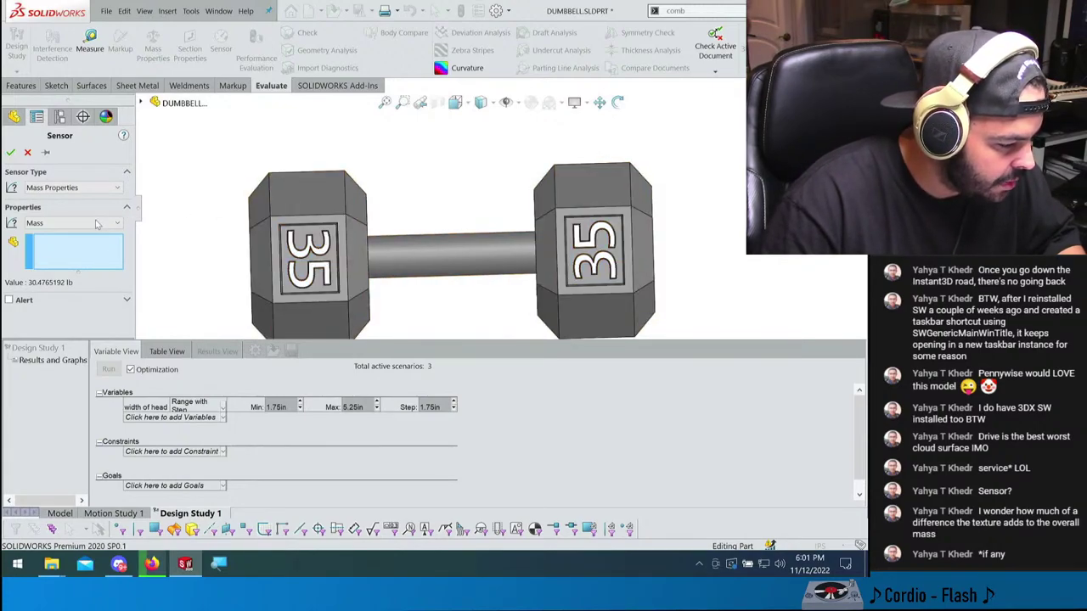
left_click(312, 230)
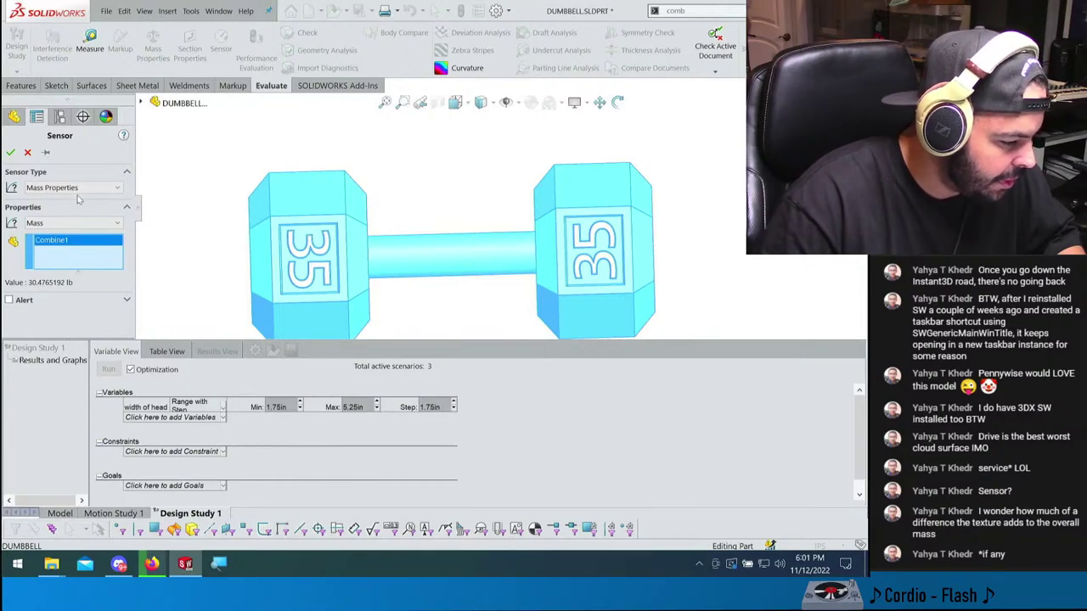
left_click(11, 153)
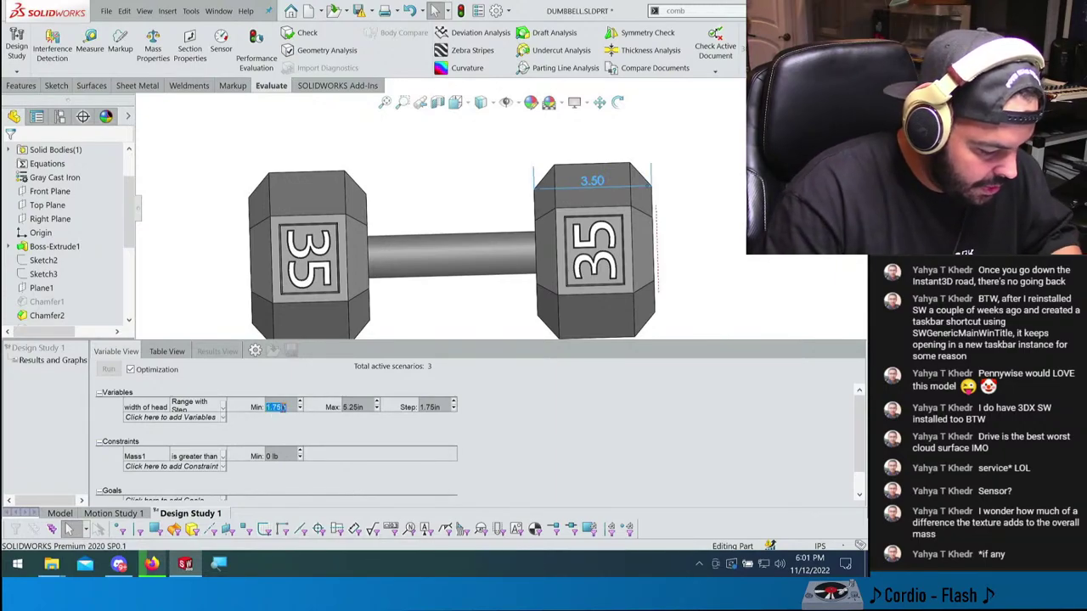
- Vary head width from 3.5 in to 4.5 in in 0.05 in steps
type("3.5")
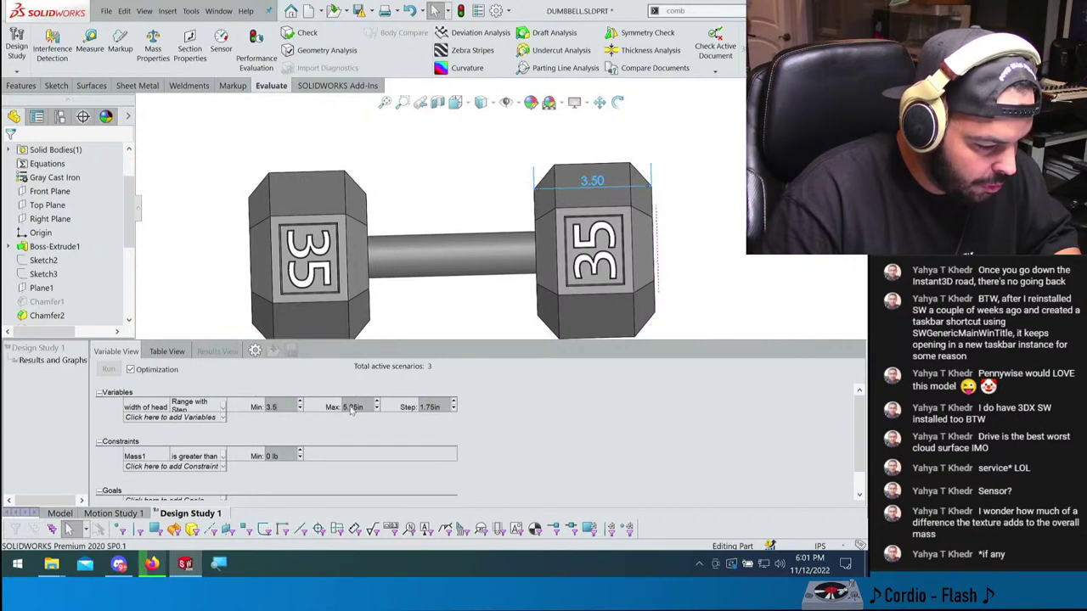
type("4.5")
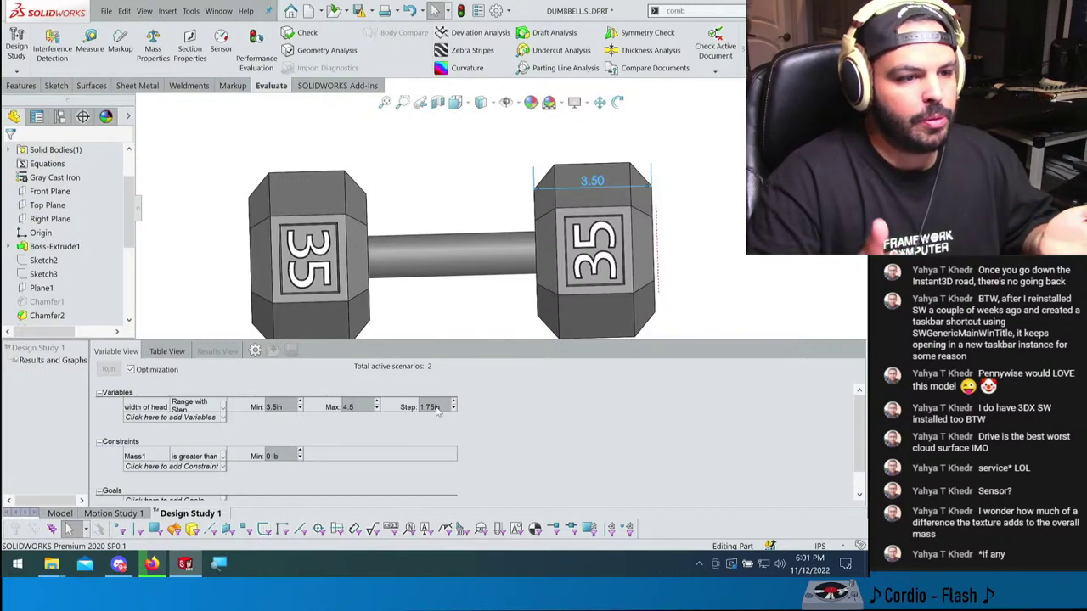
left_click(431, 407)
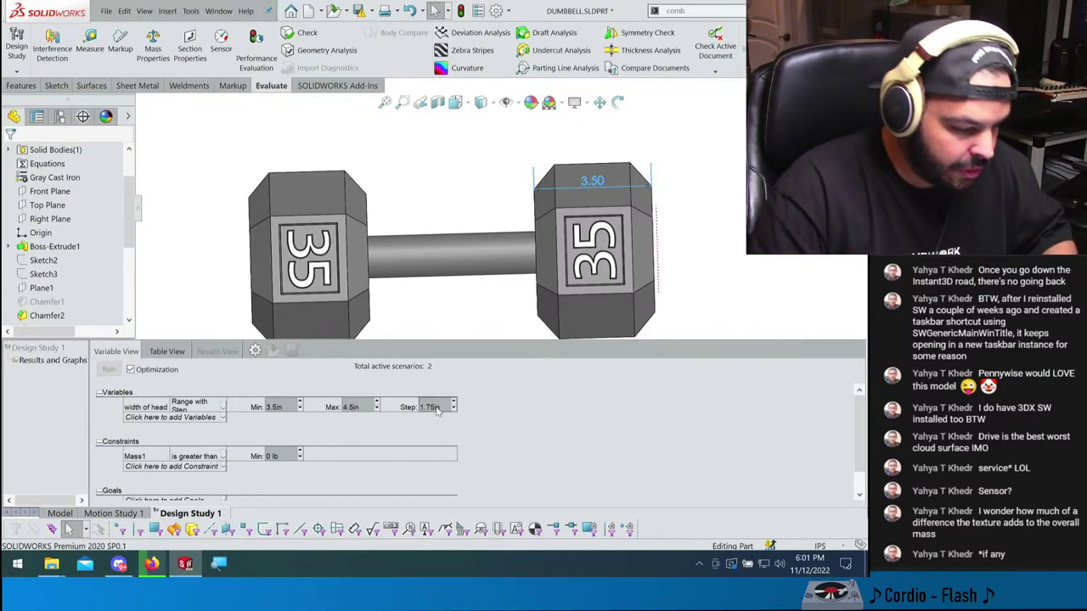
key("BackSpace")
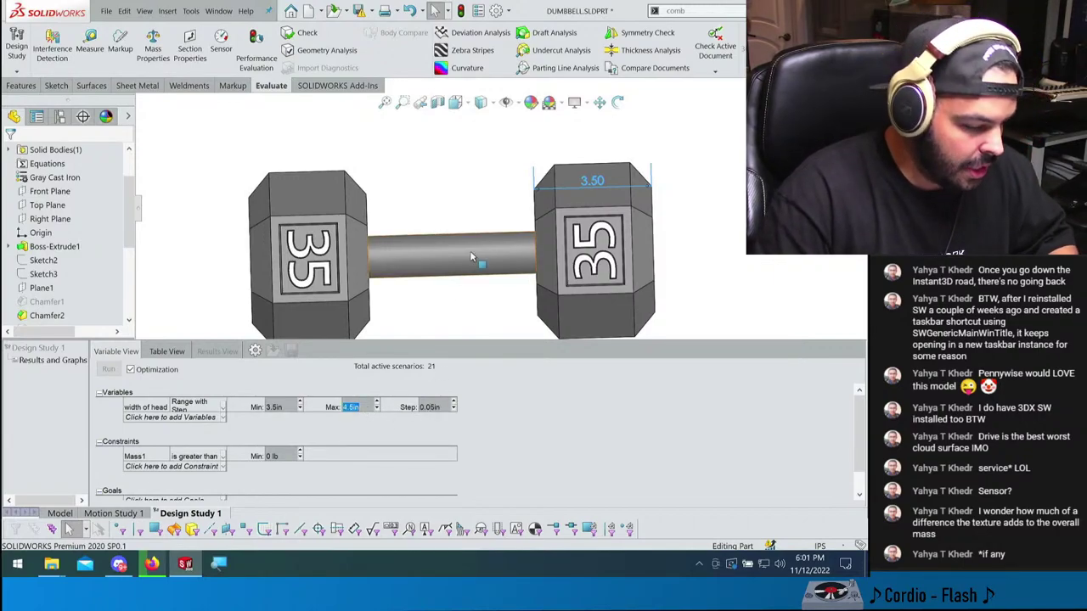
middle_click_drag(476, 258, 551, 270)
scroll(170, 444, "down", 1)
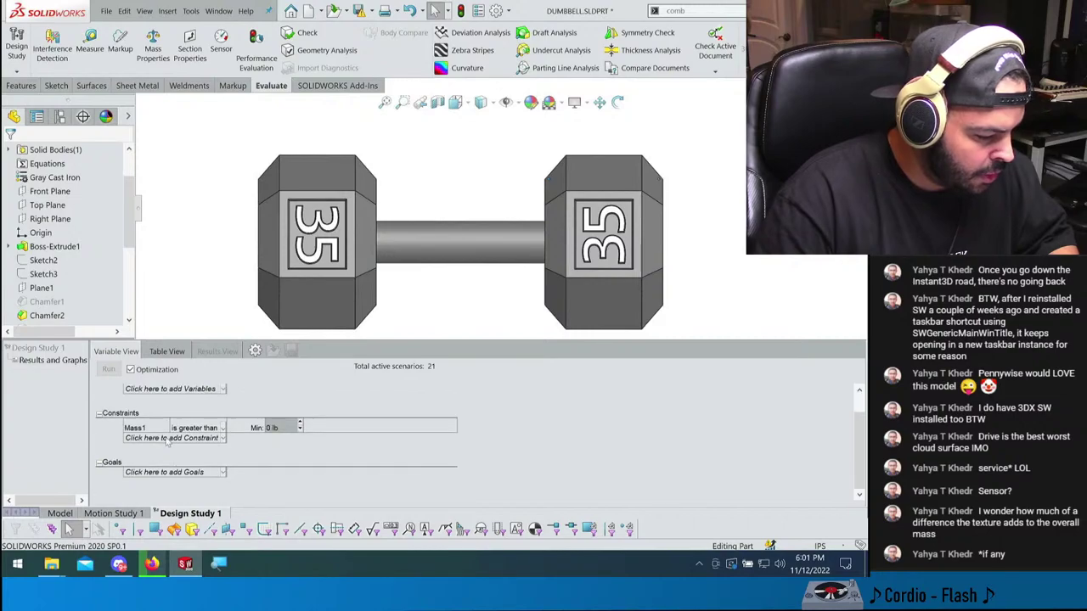
- Constrain Mass1 between 34.9 and 35.1 lb and run the study
left_click(221, 429)
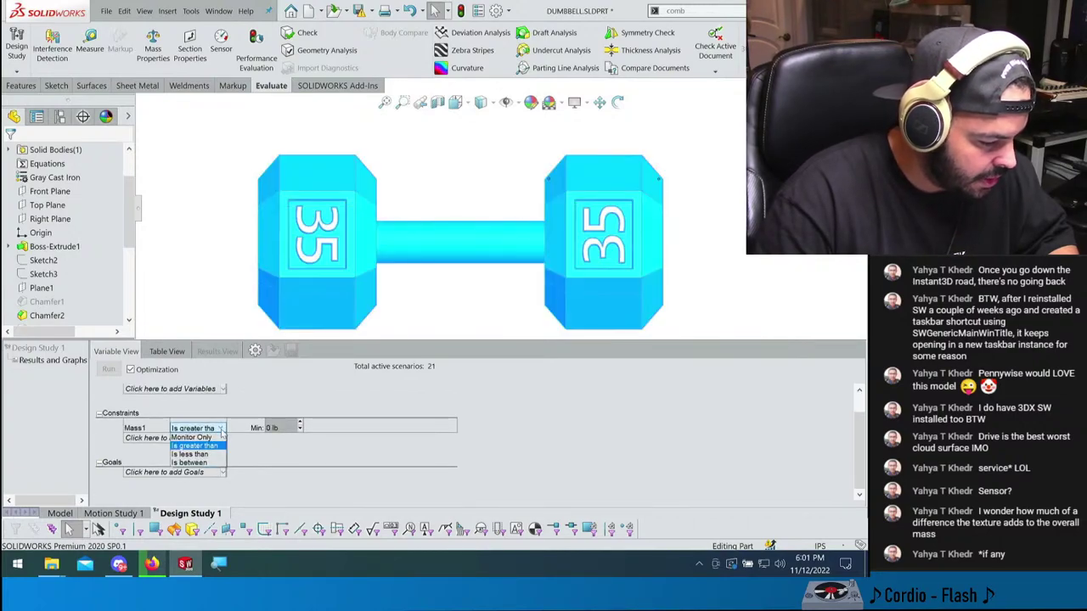
left_click(192, 463)
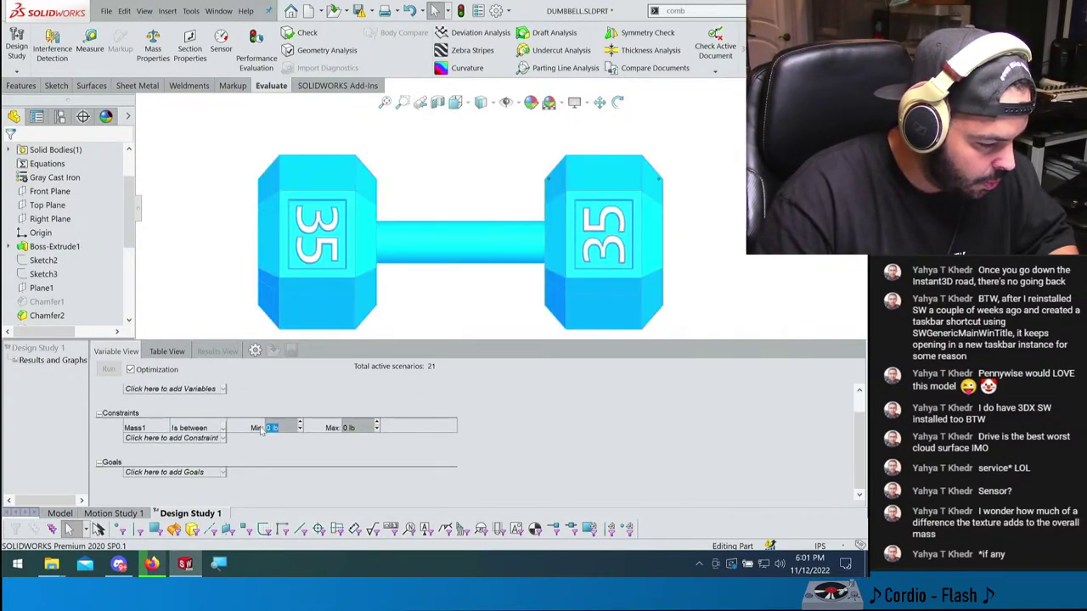
type("3")
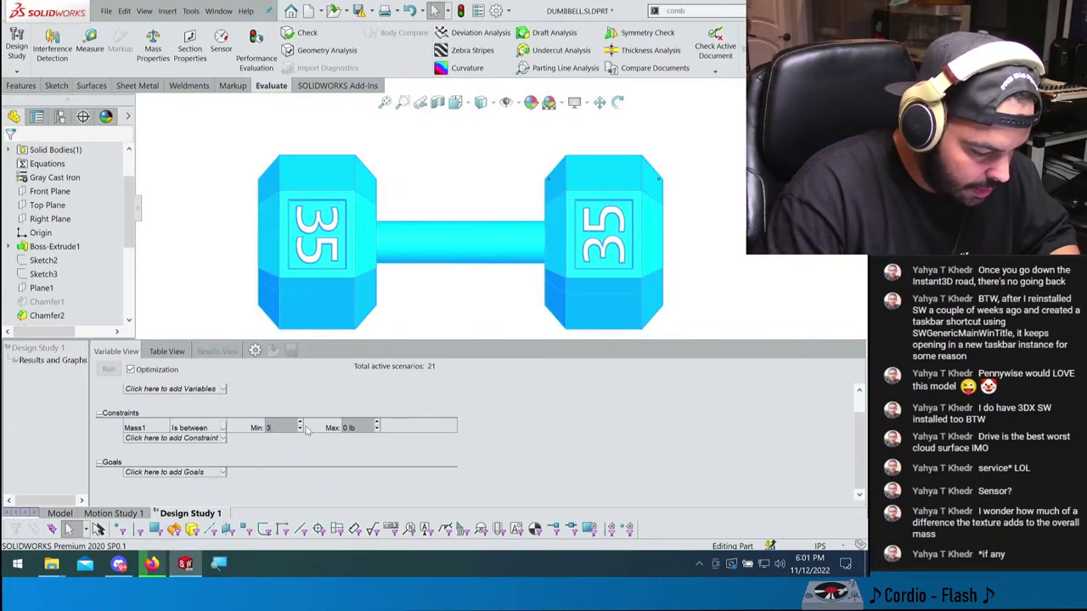
key("BackSpace")
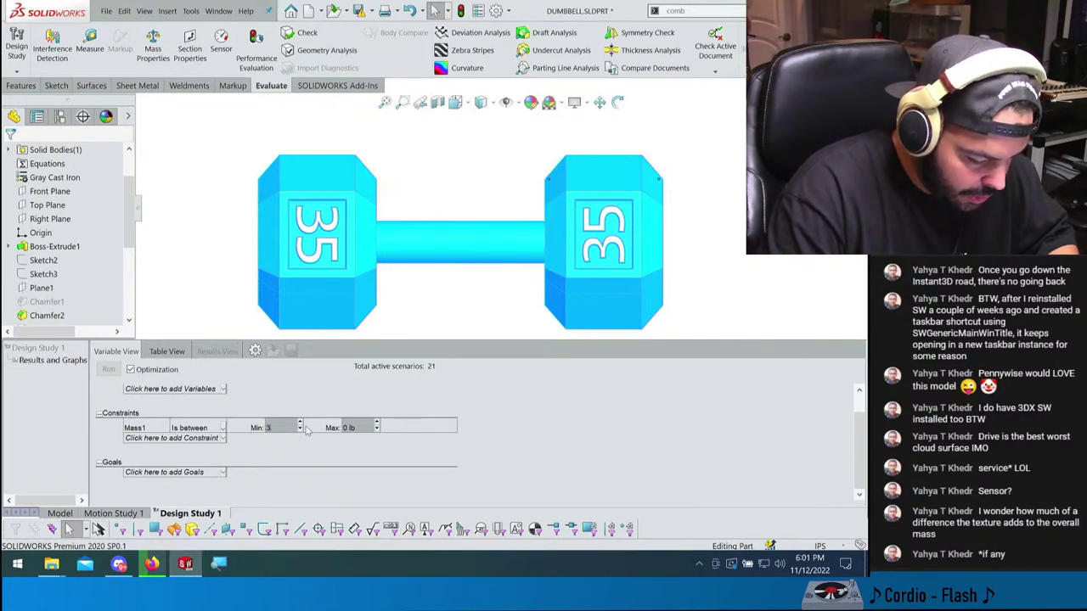
type("34.9")
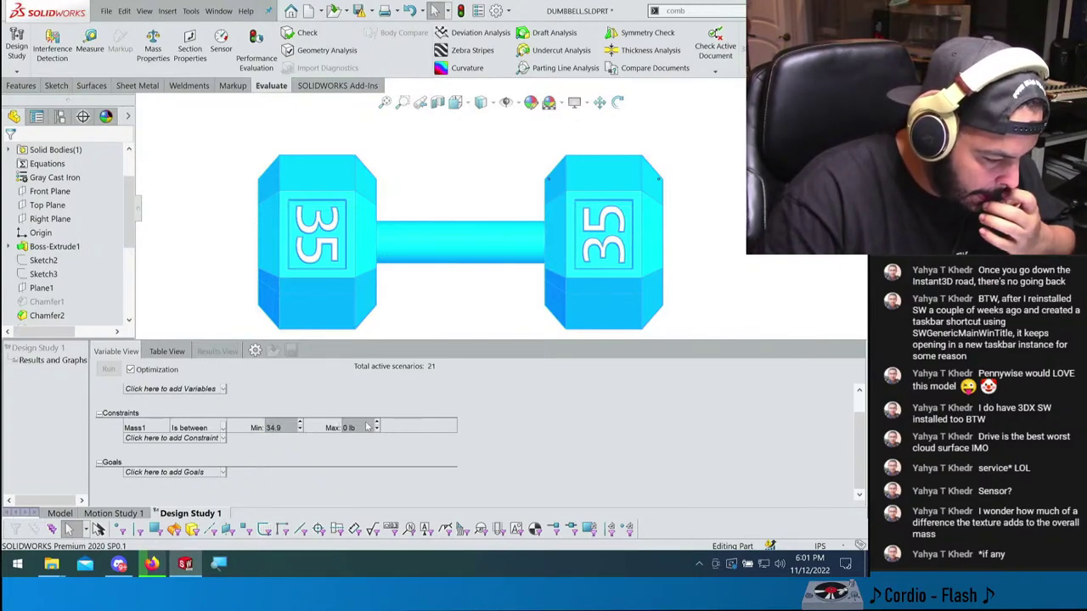
left_click(339, 428)
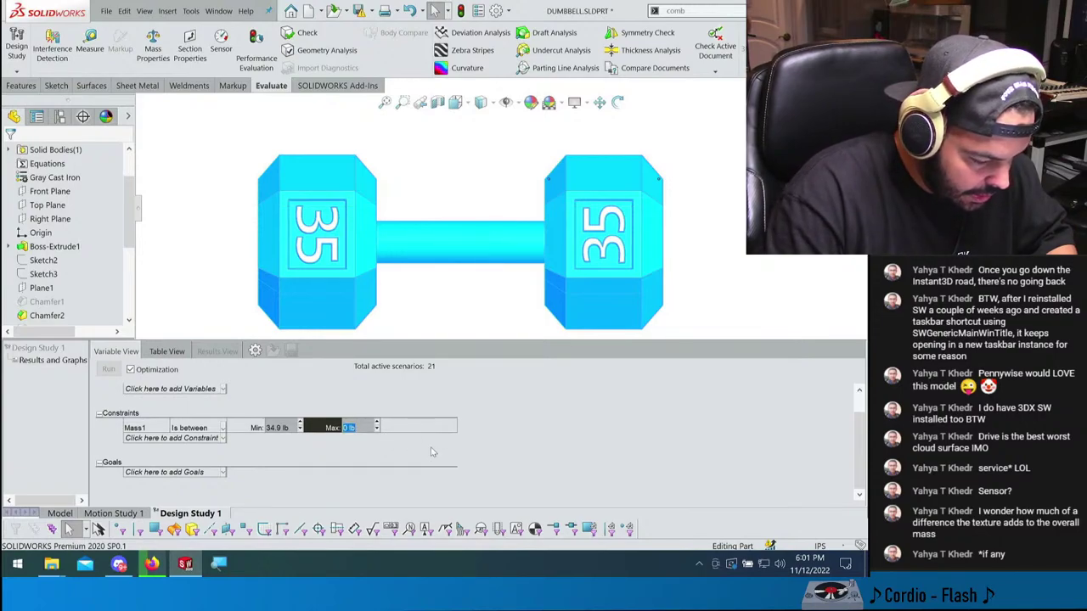
type("35.1")
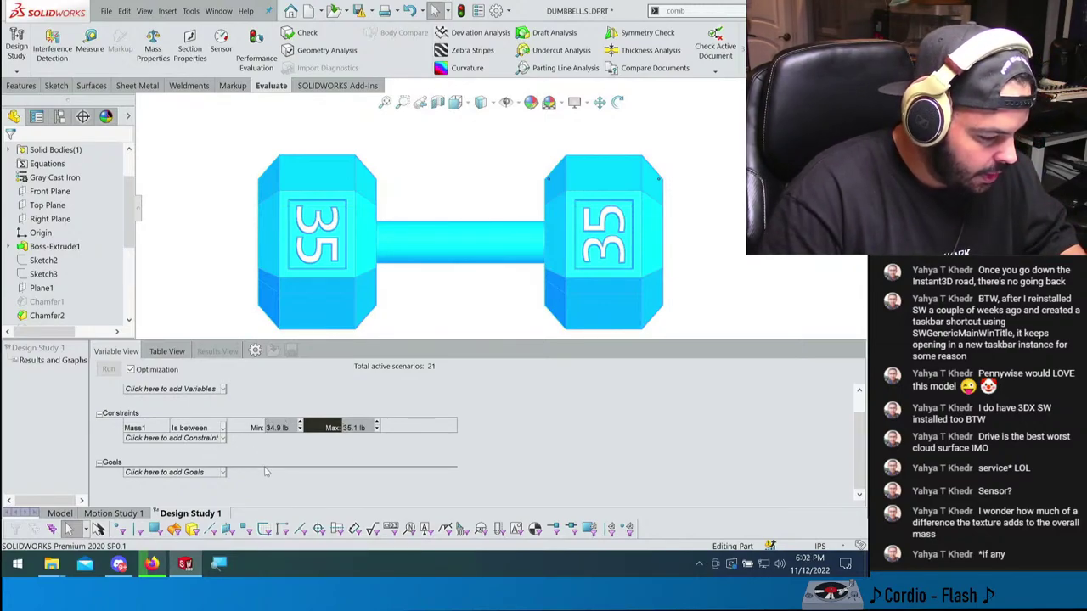
left_click(201, 476)
left_click(192, 474)
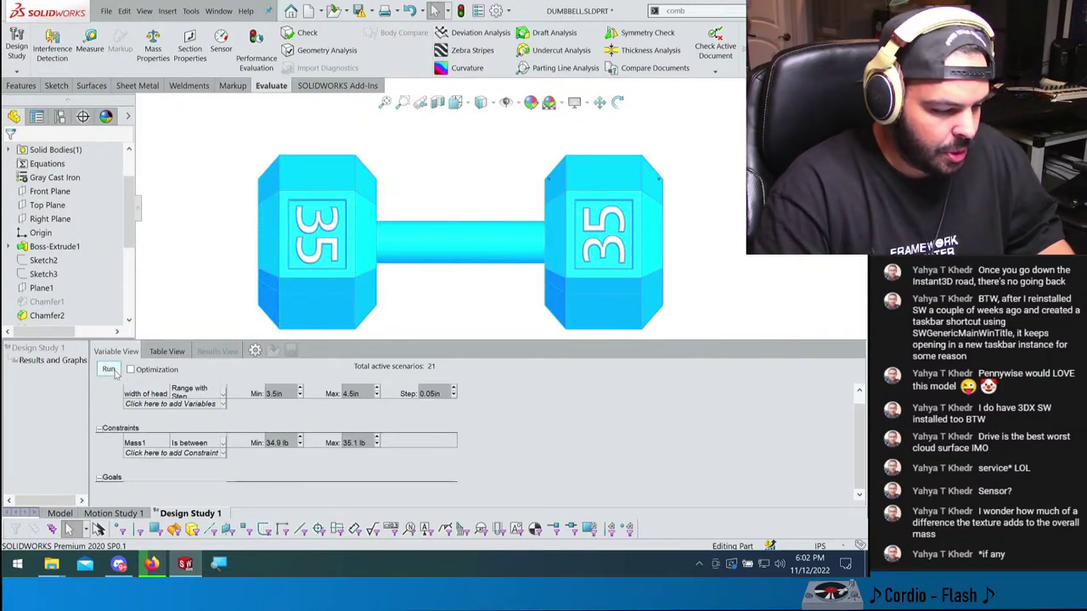
left_click(108, 369)
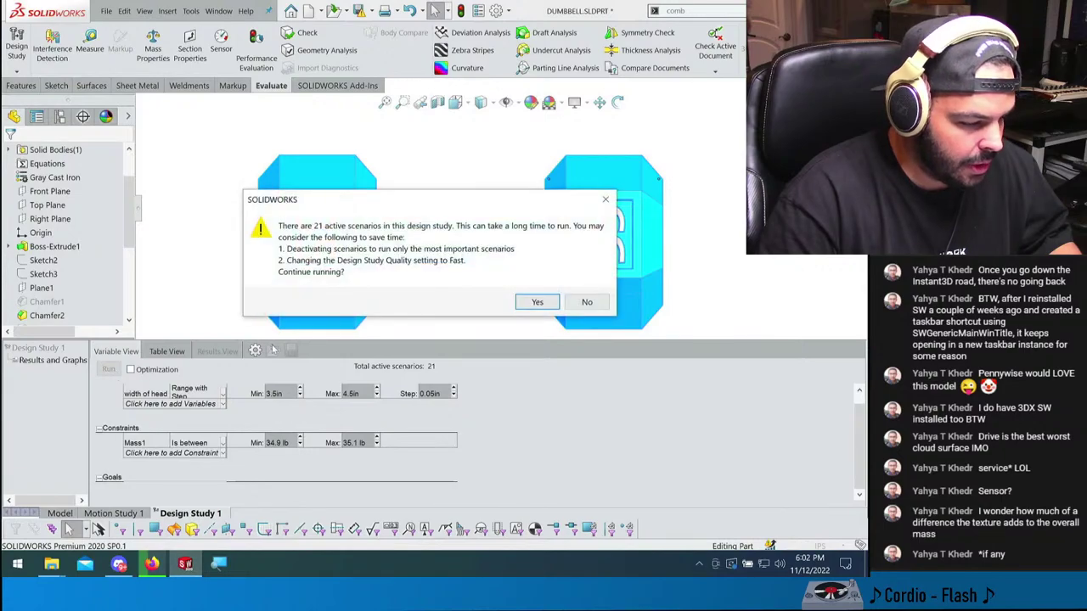
- Run all 21 scenarios and review the Results View table
left_click(538, 303)
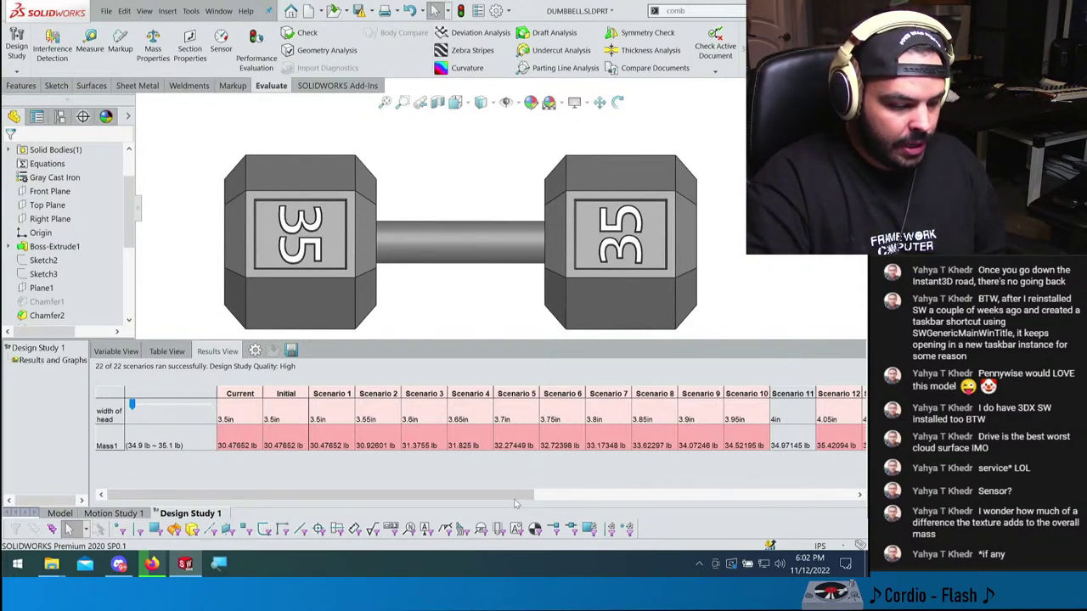
left_click_drag(522, 495, 834, 485)
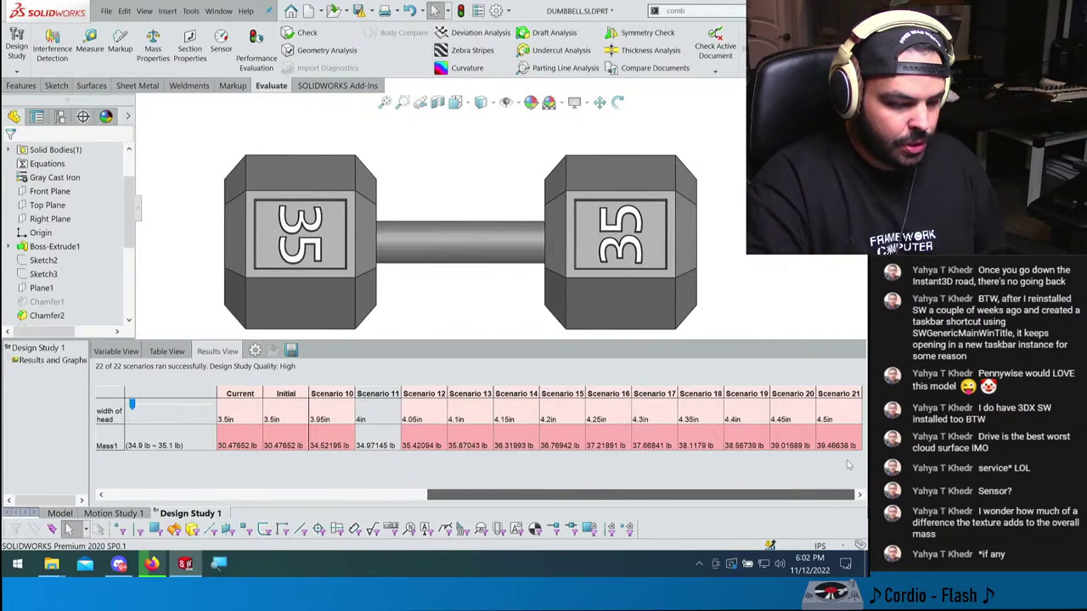
left_click_drag(537, 495, 212, 507)
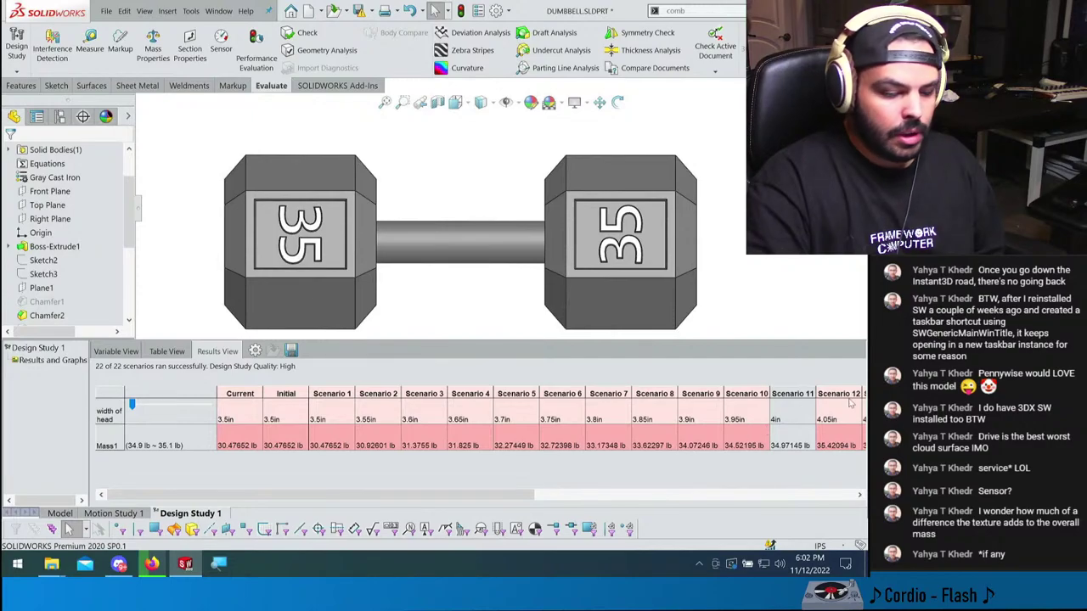
left_click_drag(527, 495, 633, 495)
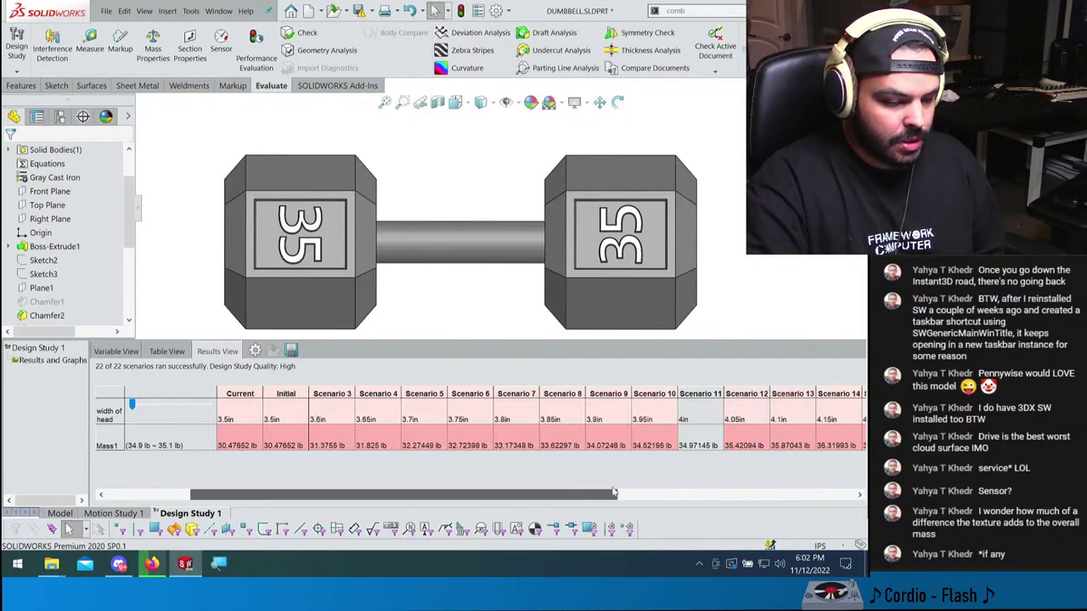
- Apply Scenario 11, the 4 in head width giving 34.97 lb
left_click(657, 393)
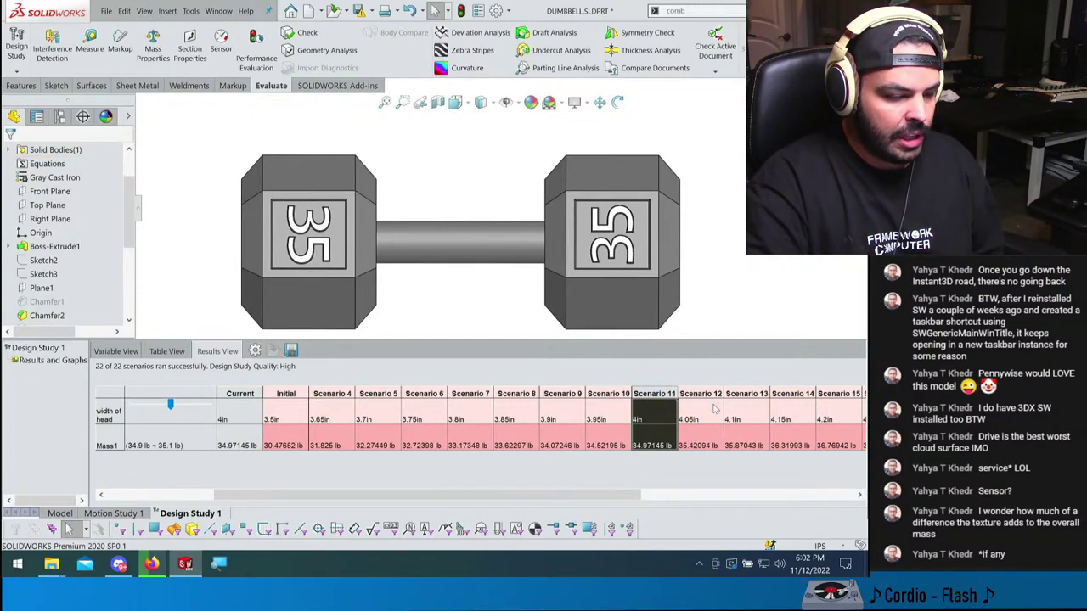
middle_click_drag(638, 275, 624, 173)
key("ctrl+7")
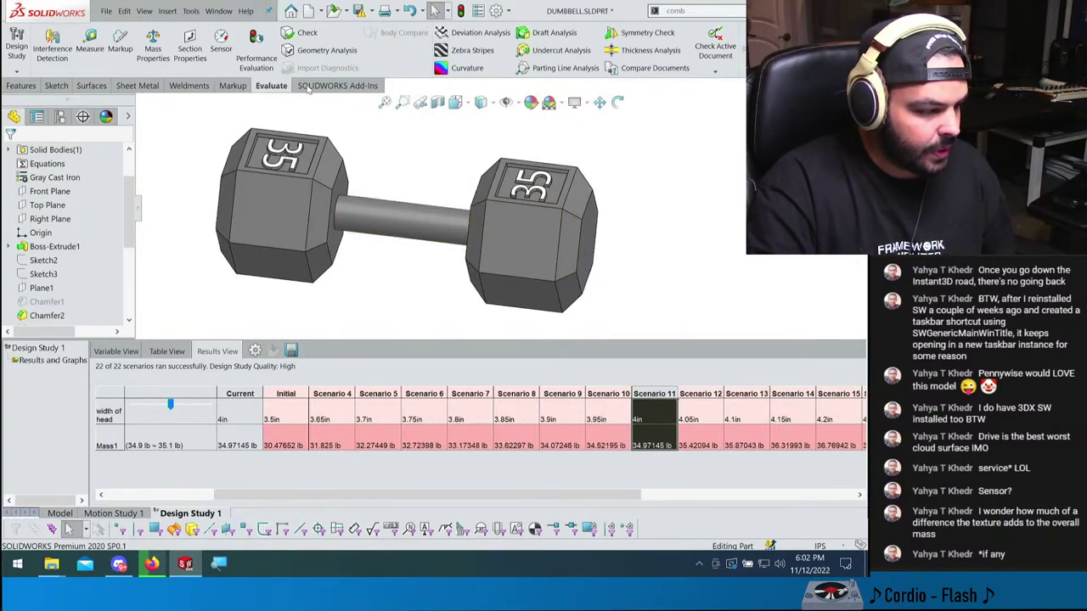
left_click(154, 56)
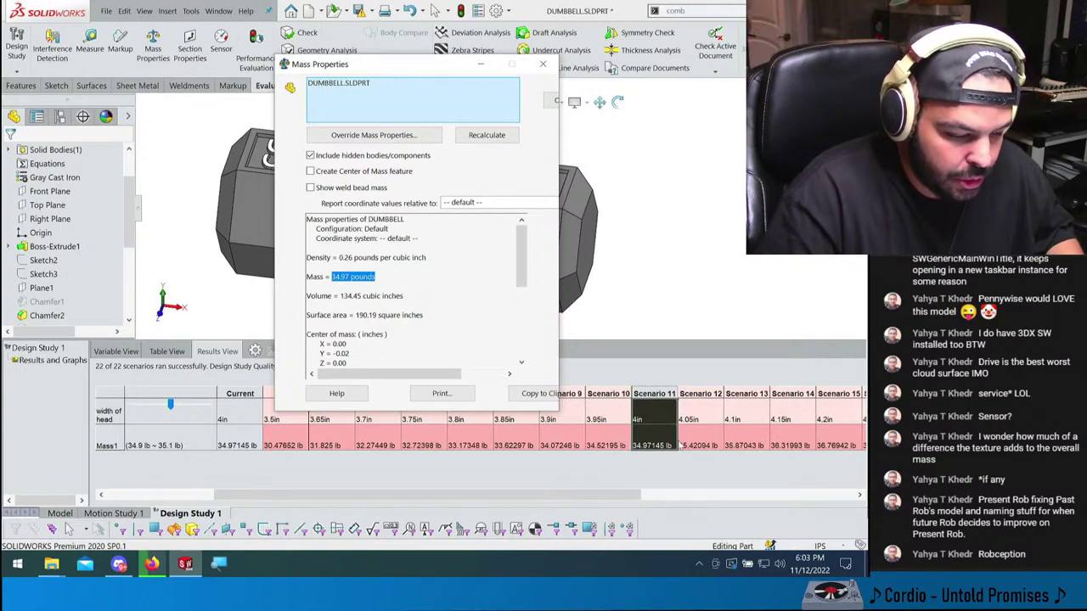
left_click(697, 470)
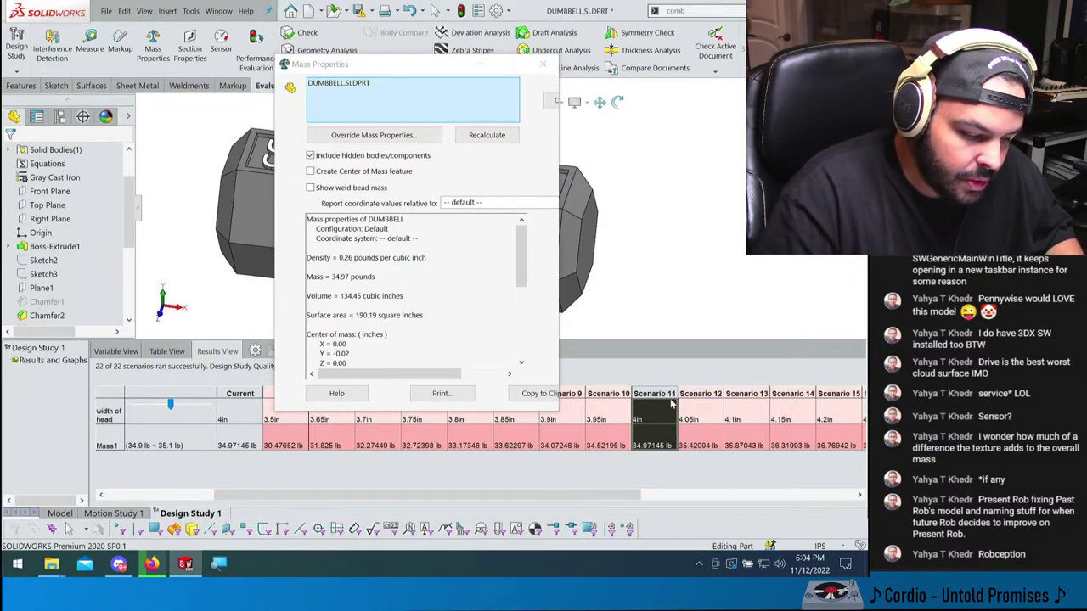
key("Escape")
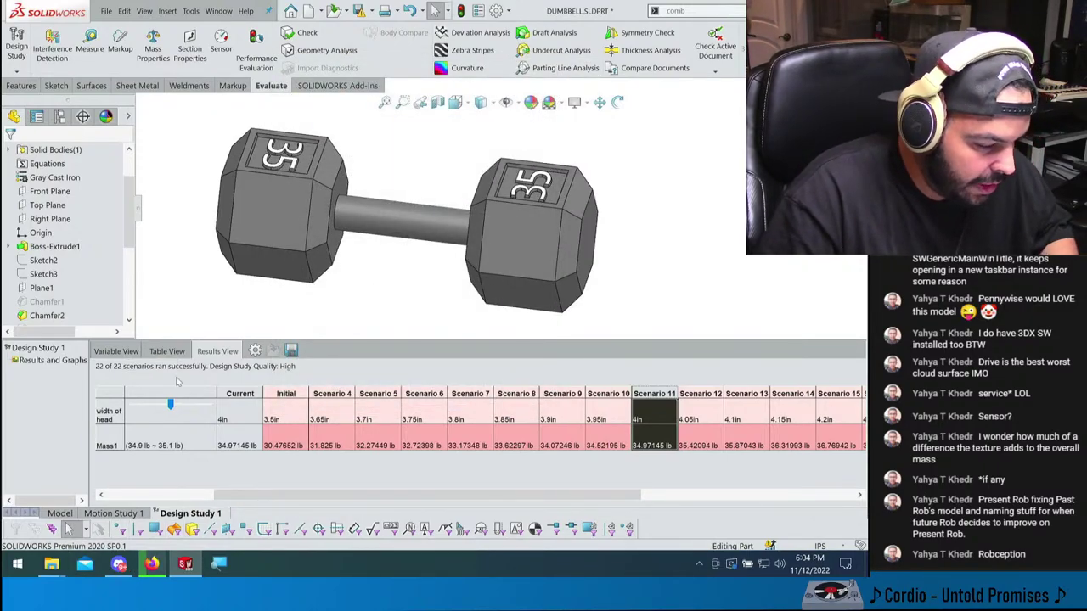
- Set head width to run 4 in to 4.05 in in 0.001 in steps
left_click(131, 356)
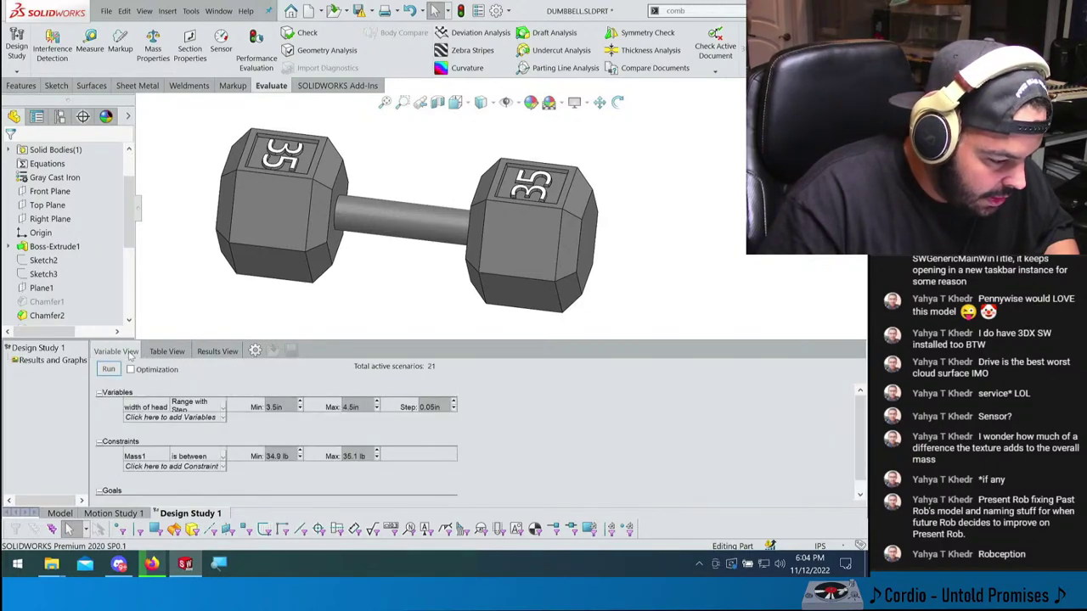
double_click(274, 408)
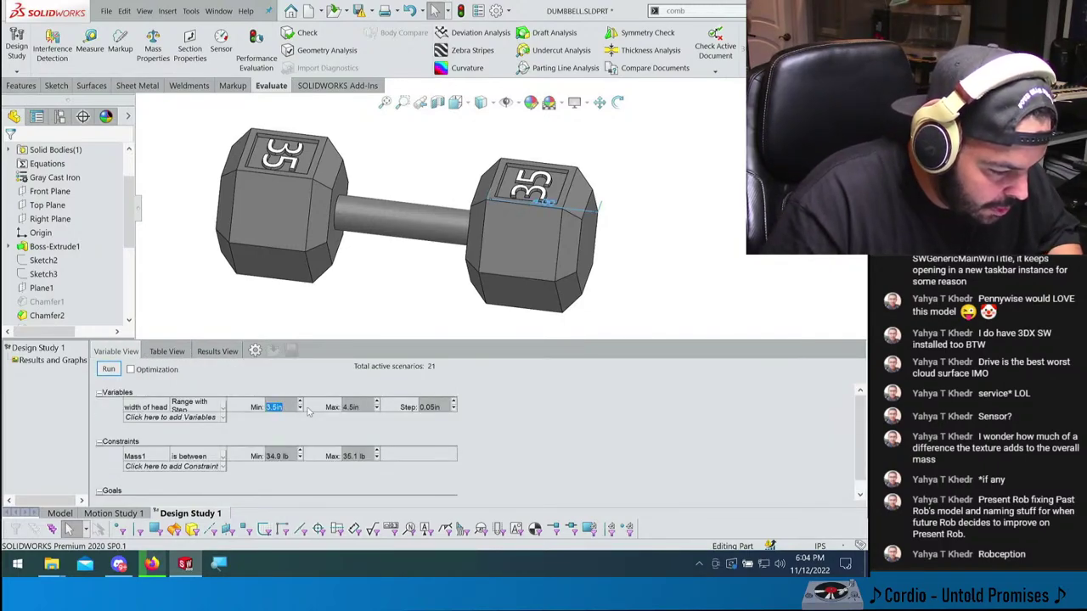
type("4")
double_click(350, 408)
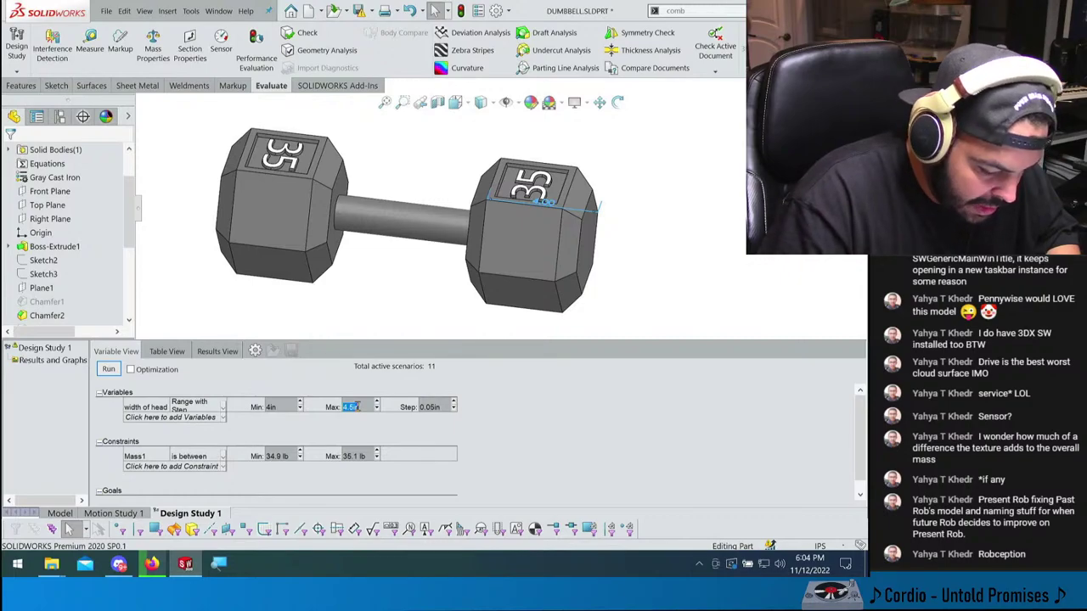
type("4.05")
double_click(443, 407)
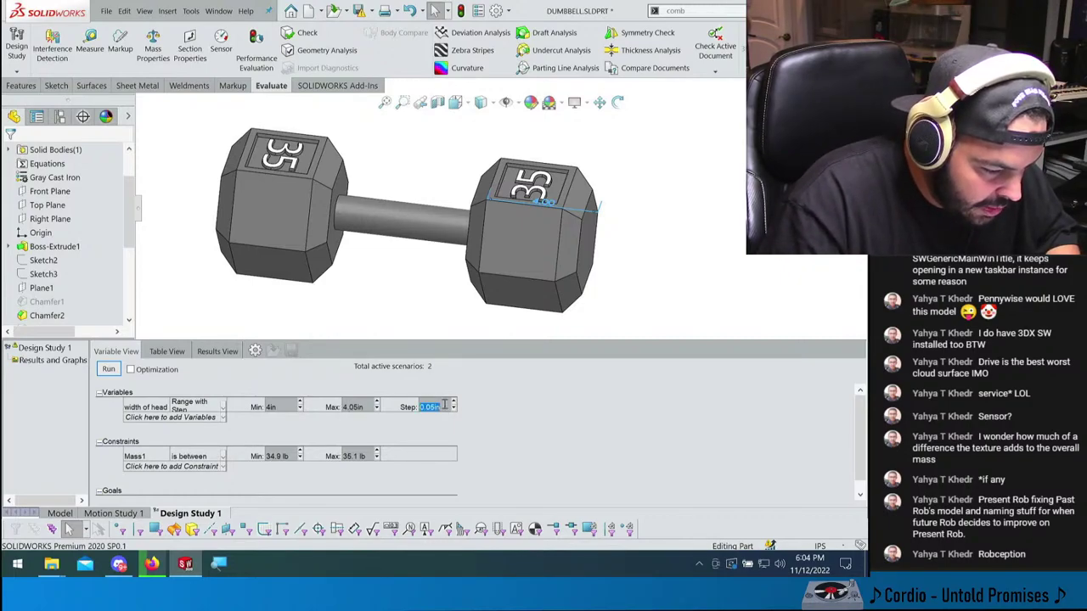
type("0.001")
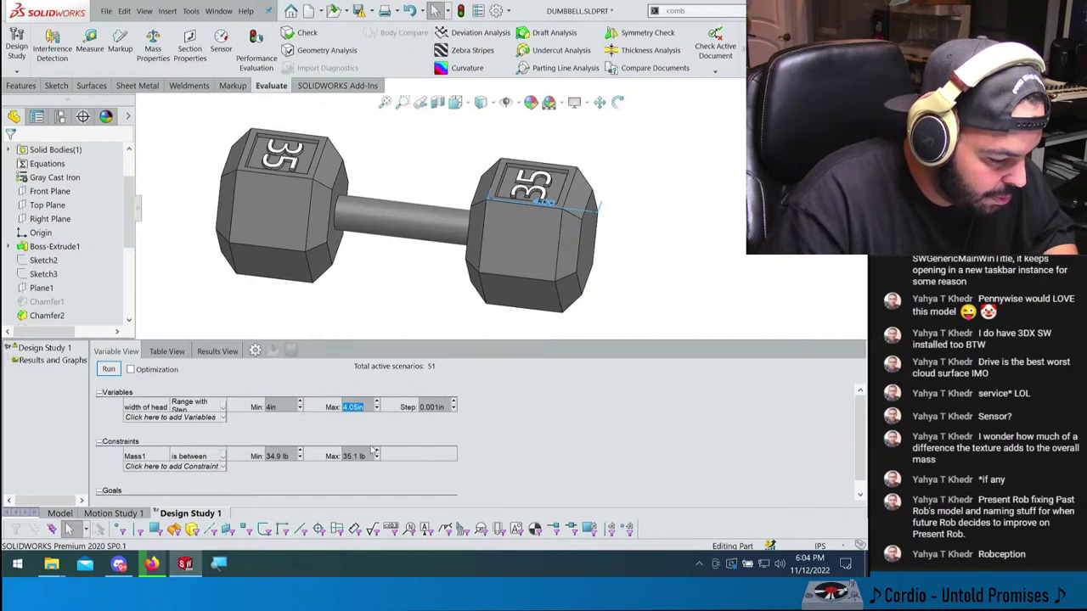
- Limit Mass1 to 34.99–35.01 lb and run the study
double_click(284, 456)
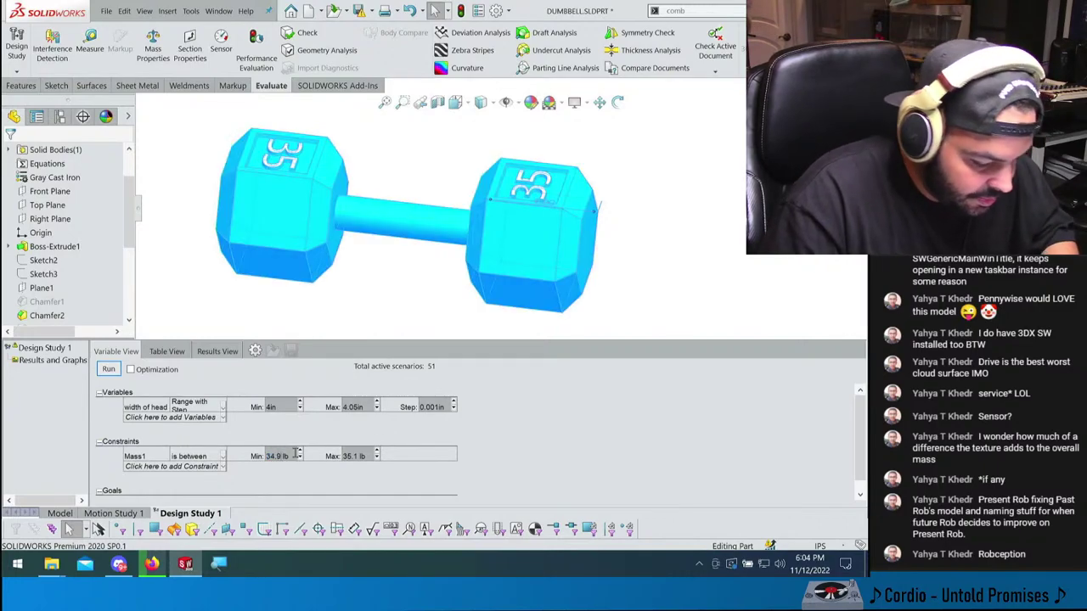
type("9")
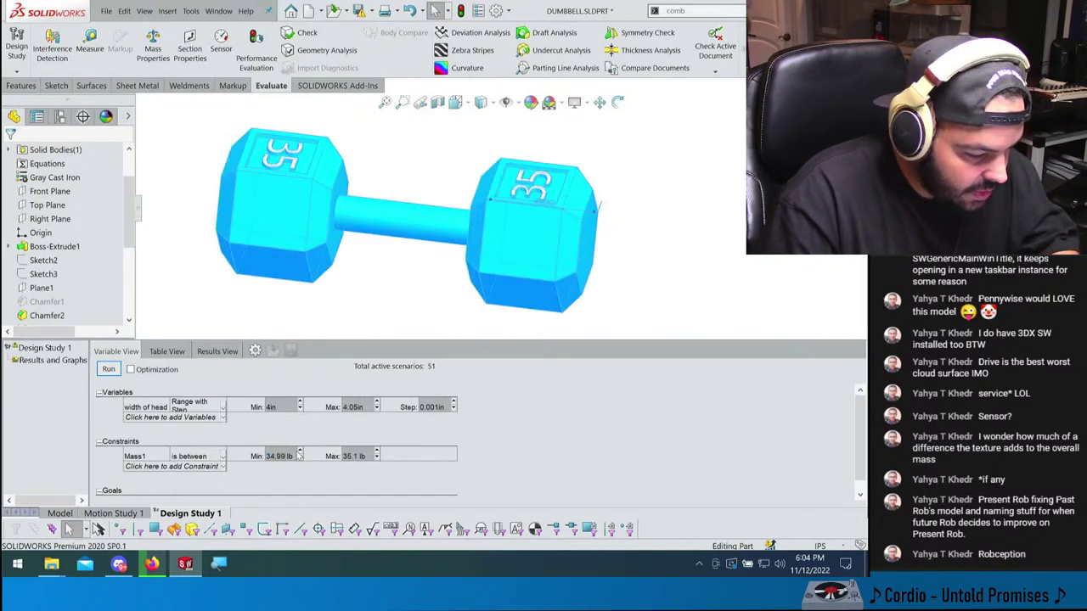
double_click(360, 459)
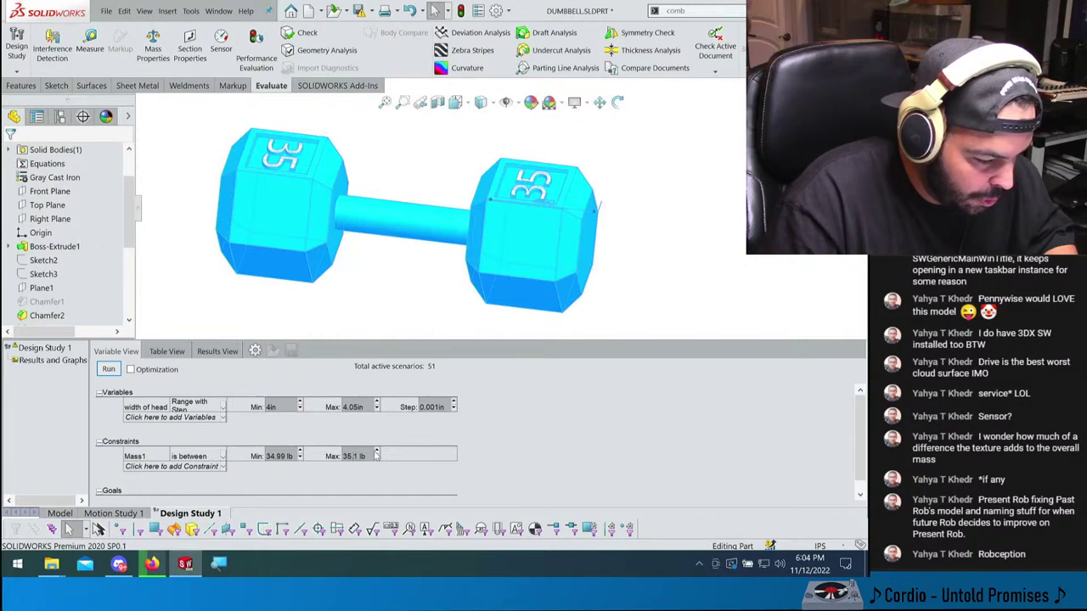
type("0")
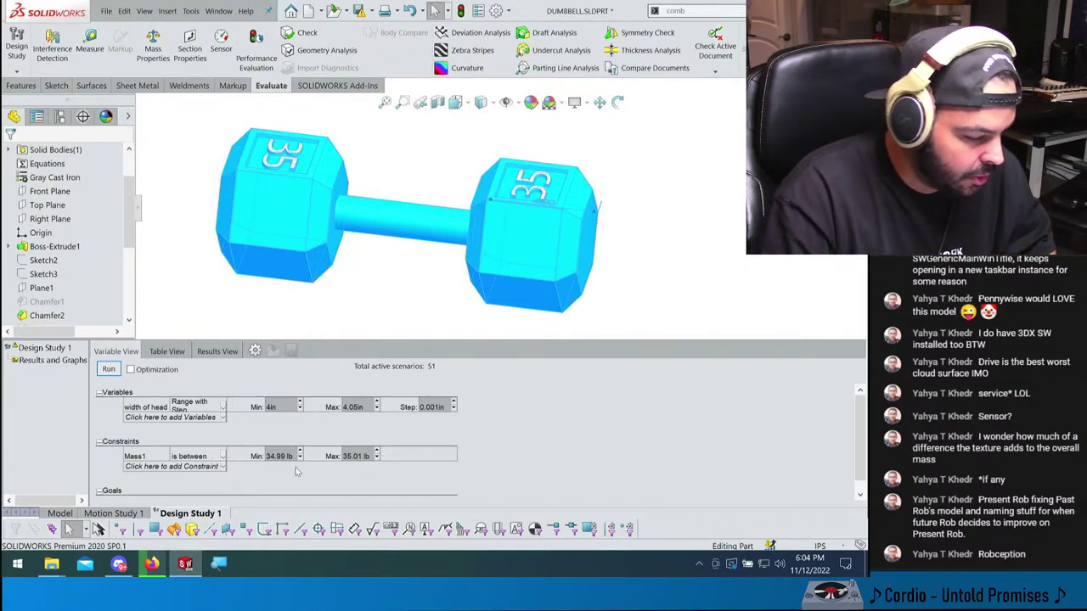
left_click(108, 370)
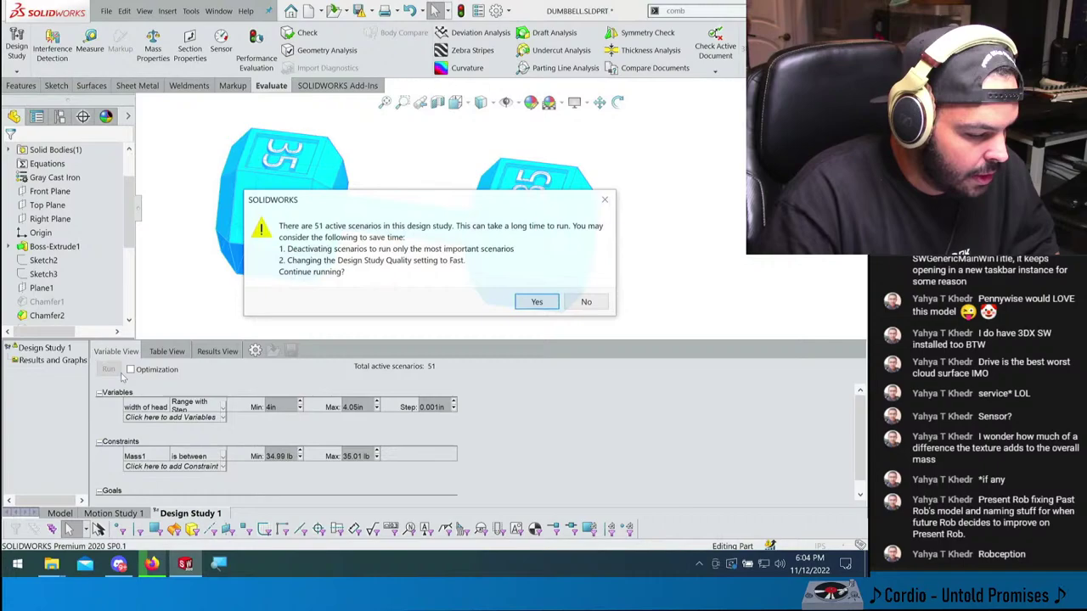
- Run all 51 scenarios; 4.003 in gives 34.99842 lb and 4.004 in 35.00741 lb
left_click(525, 302)
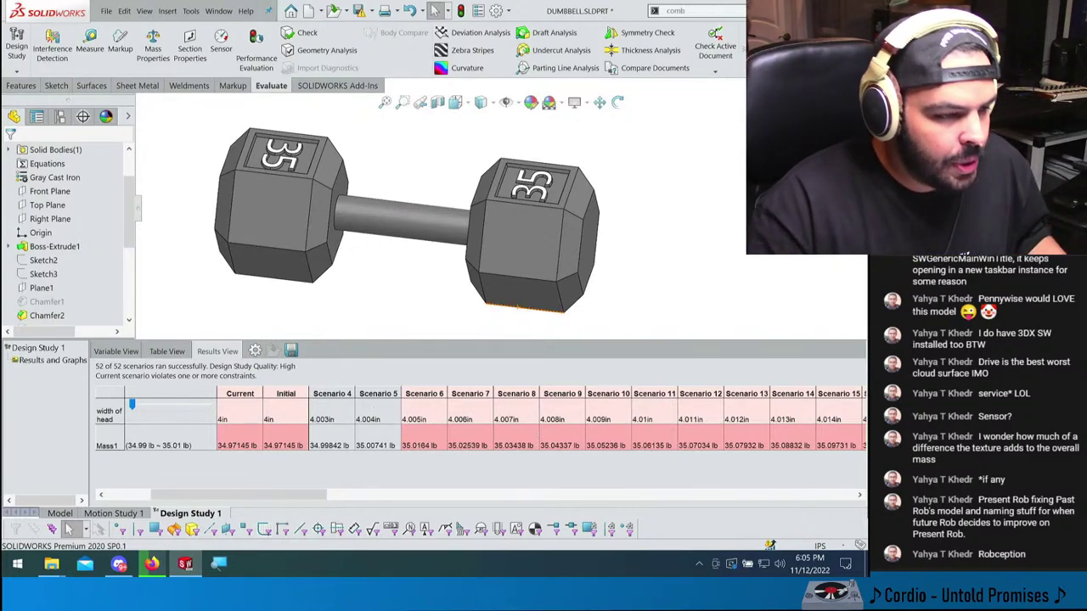
- Close the dumbbell part without saving and show the browser's Downloads list
key("ctrl+w")
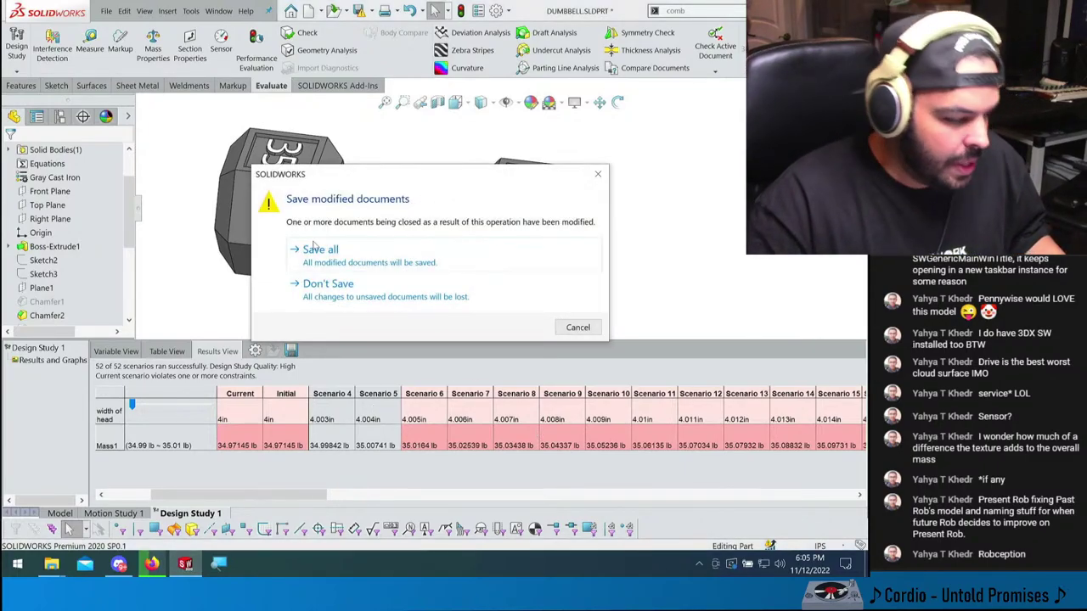
left_click(334, 286)
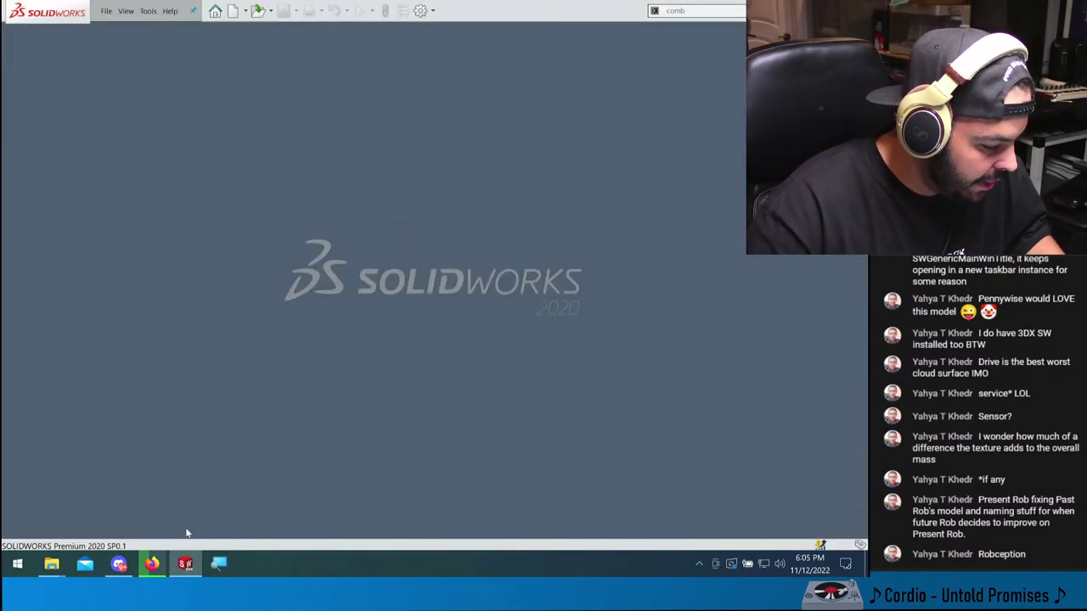
left_click(151, 564)
left_click(814, 43)
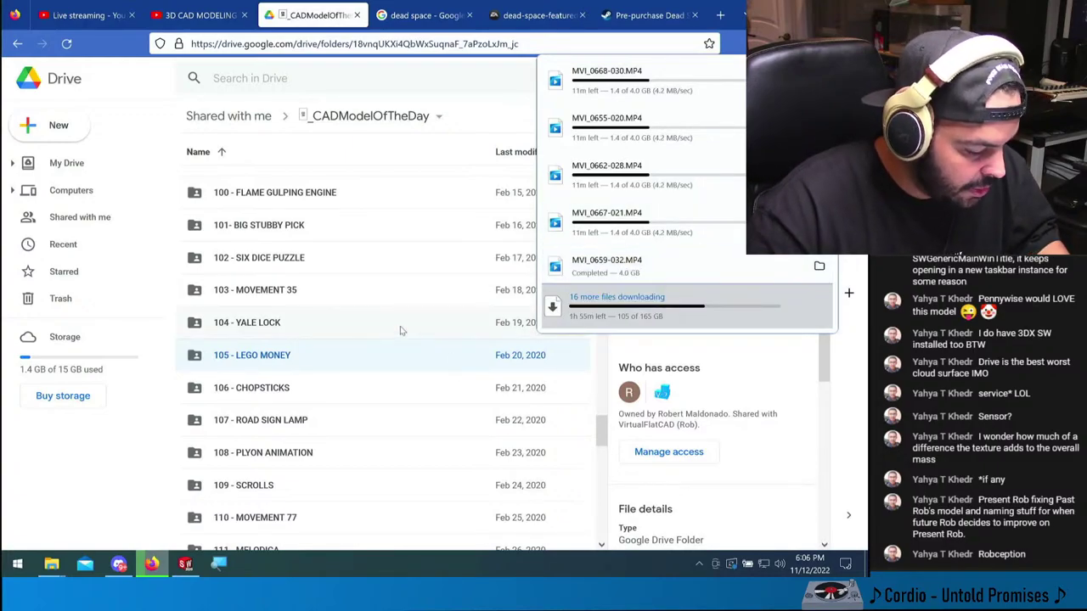
- Close the Downloads list, check This PC's drives in File Explorer, then minimize it
left_click(373, 344)
key("super+e")
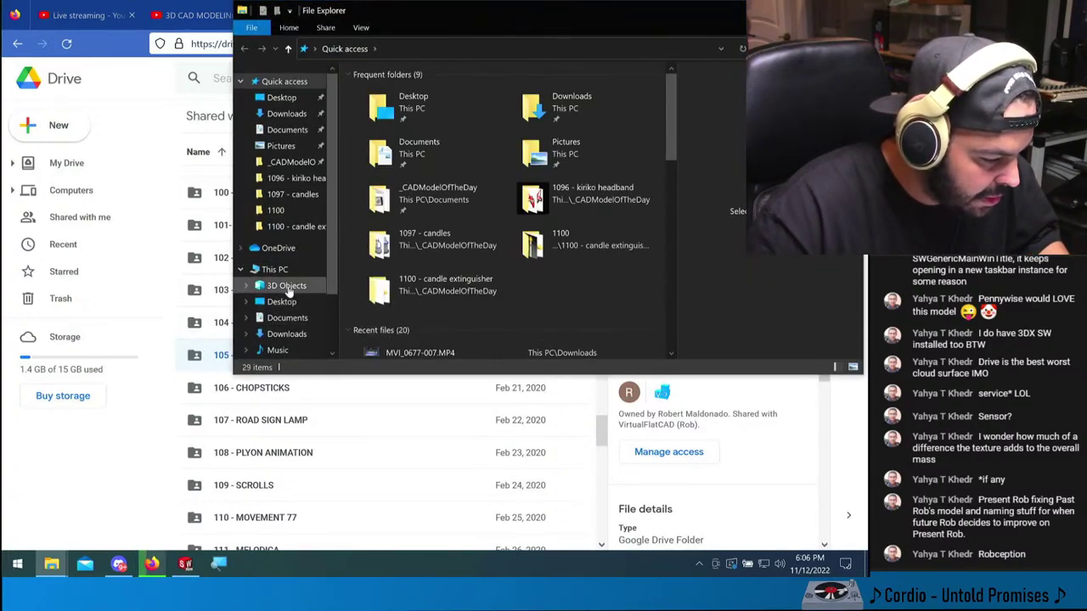
left_click(276, 270)
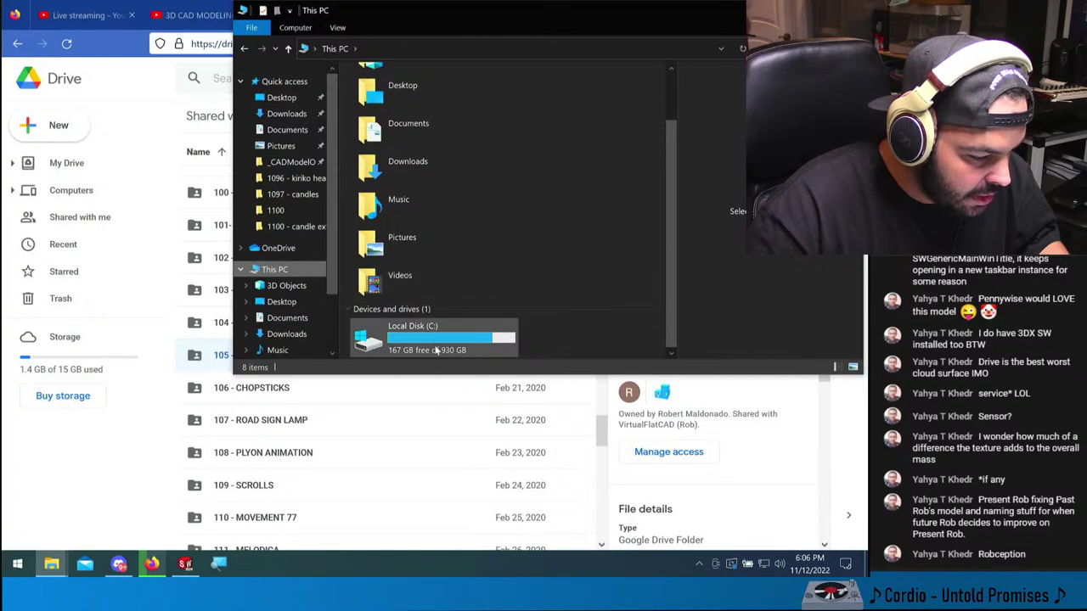
left_click_drag(597, 16, 483, 105)
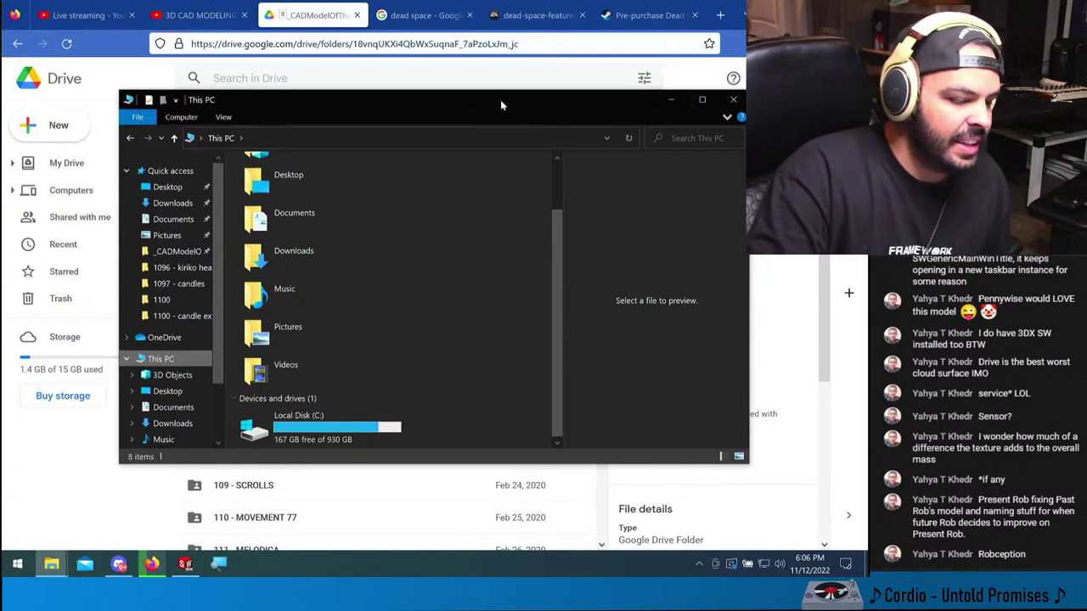
left_click(676, 101)
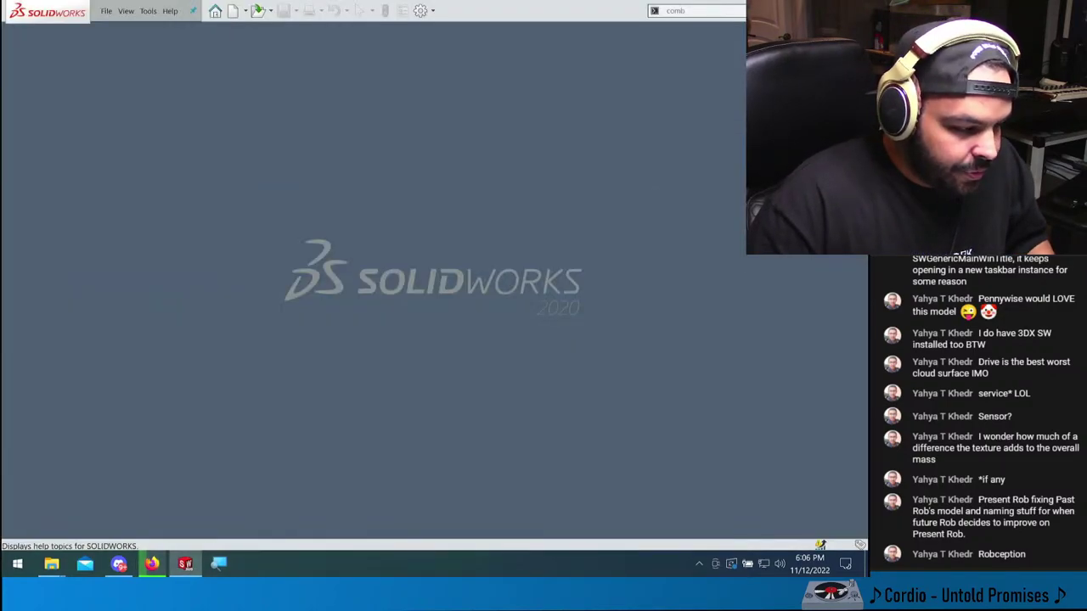
- Open SHAMPOO.SLDPRT from _CADModelOfTheDay's 003 - SHAMPOO BOTTLE folder
left_click(106, 10)
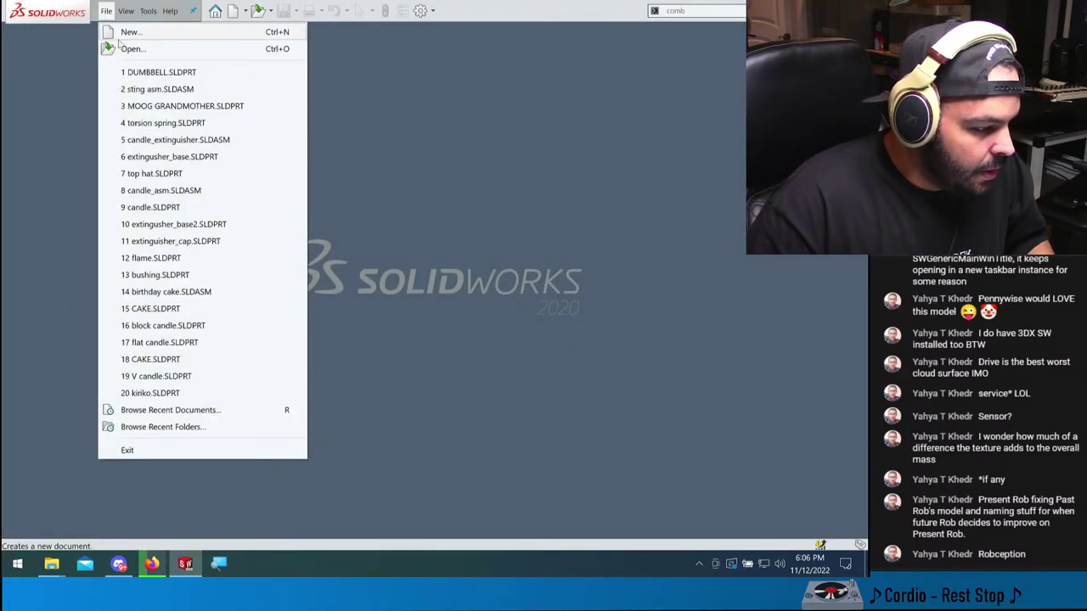
left_click(289, 101)
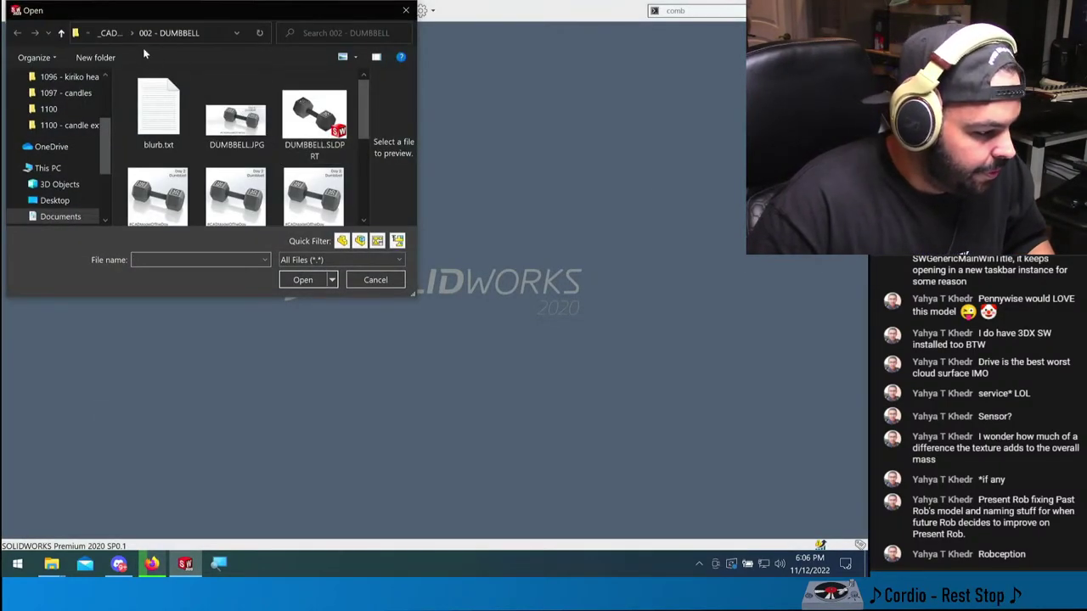
left_click(120, 33)
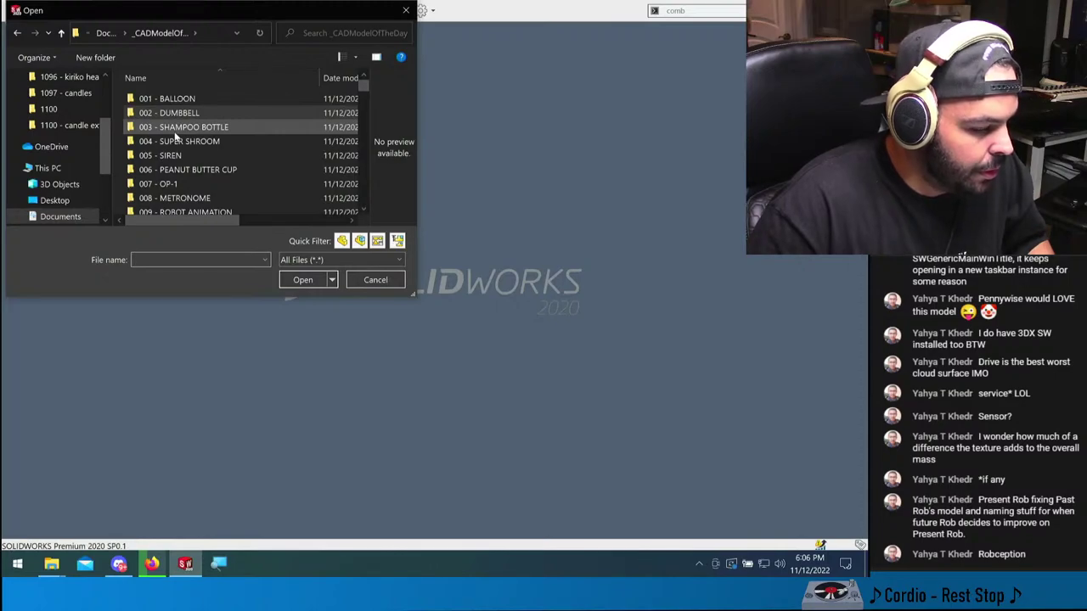
double_click(183, 127)
scroll(272, 178, "down", 1)
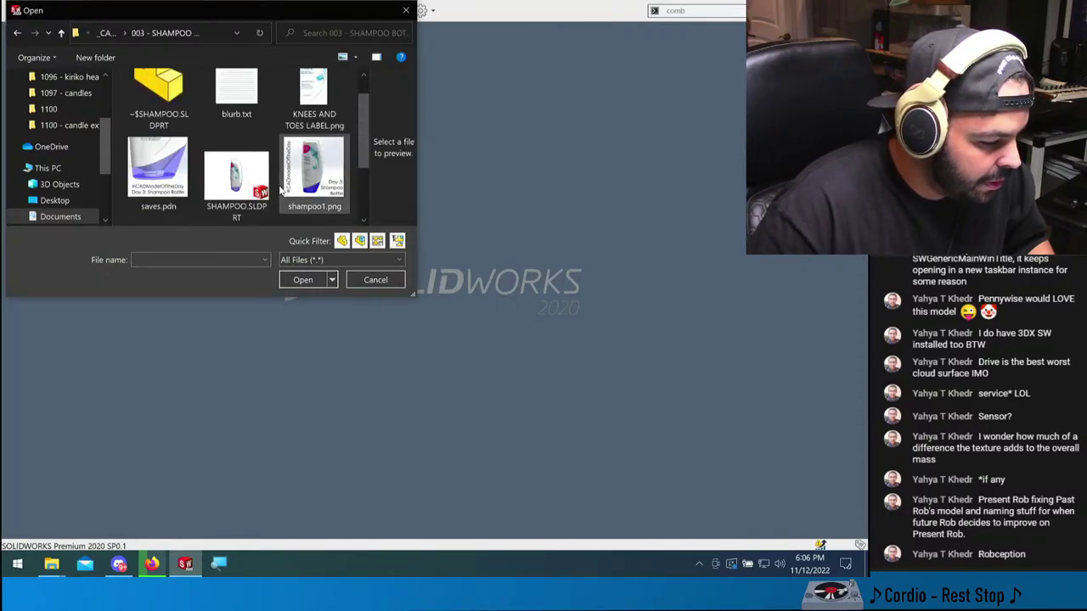
scroll(280, 191, "down", 1)
double_click(235, 102)
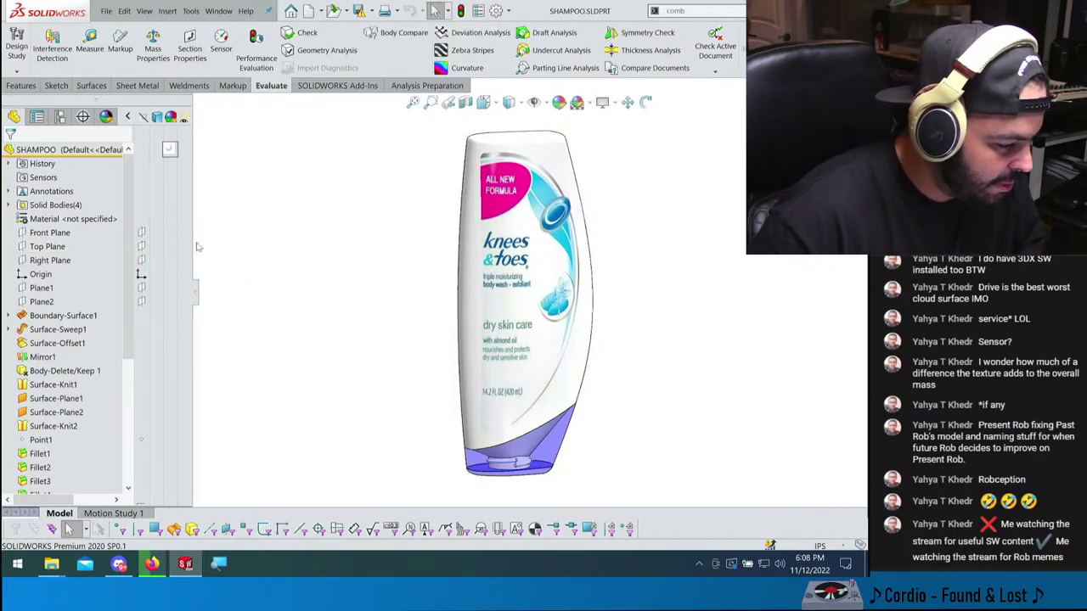
- Run Performance Evaluation: 40 features, 2.50 s total, DeleteFace1 slowest at 0.72 s
left_click(256, 53)
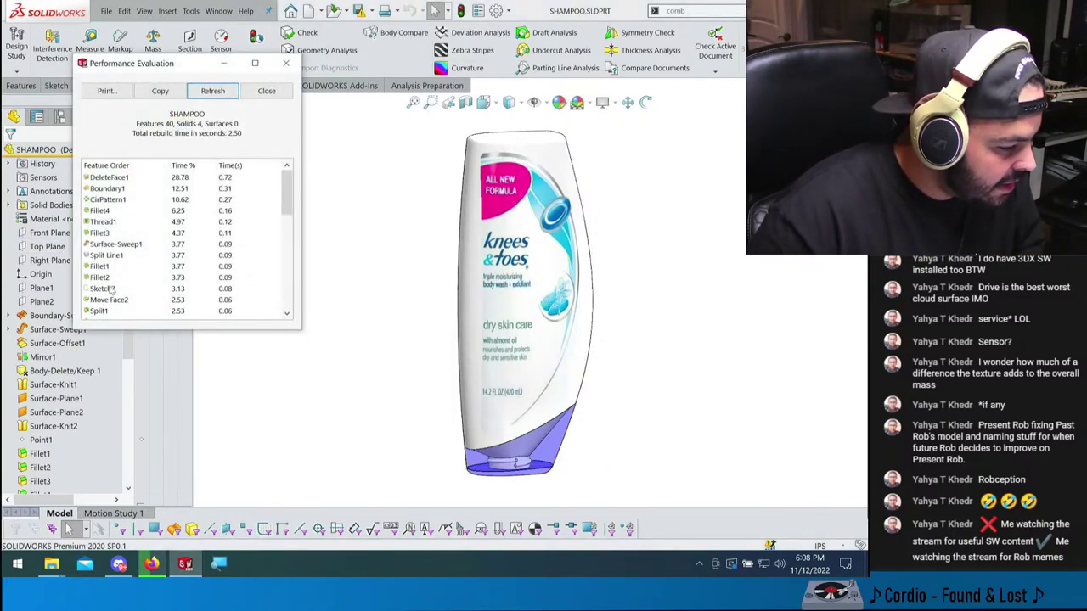
left_click(128, 179)
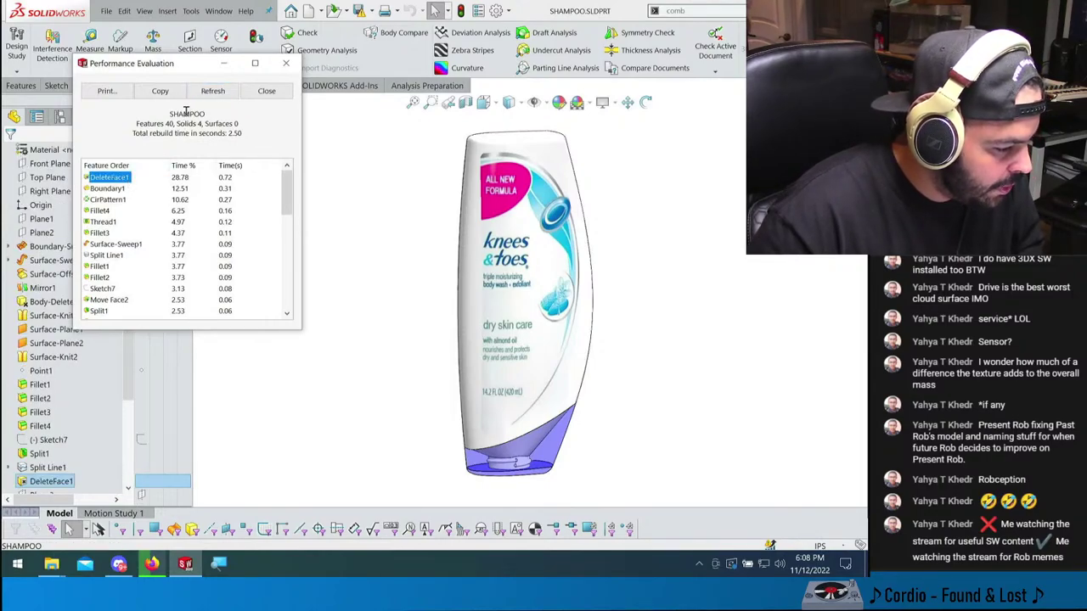
left_click_drag(137, 123, 214, 133)
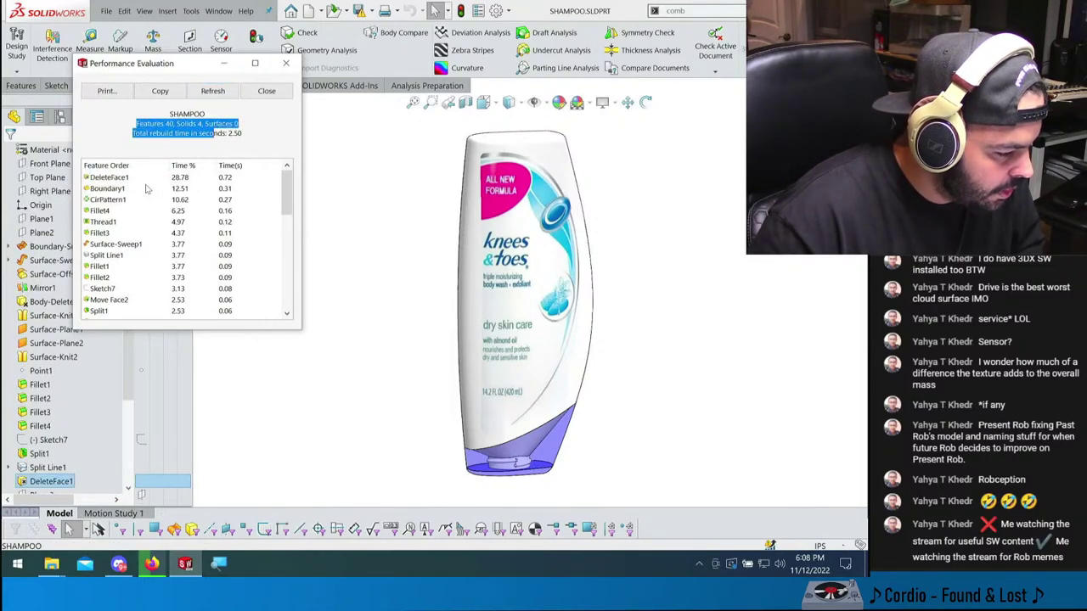
left_click(113, 179)
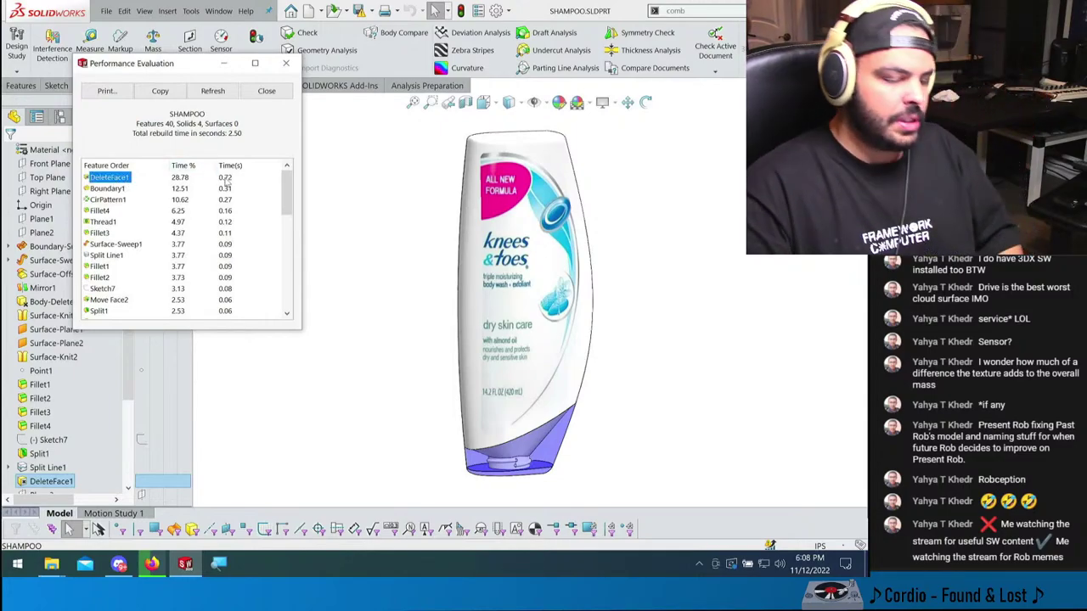
left_click(286, 63)
- Roll the bottle back to just after Boundary-Surface1 and orbit to a front-on view
scroll(83, 307, "up", 3)
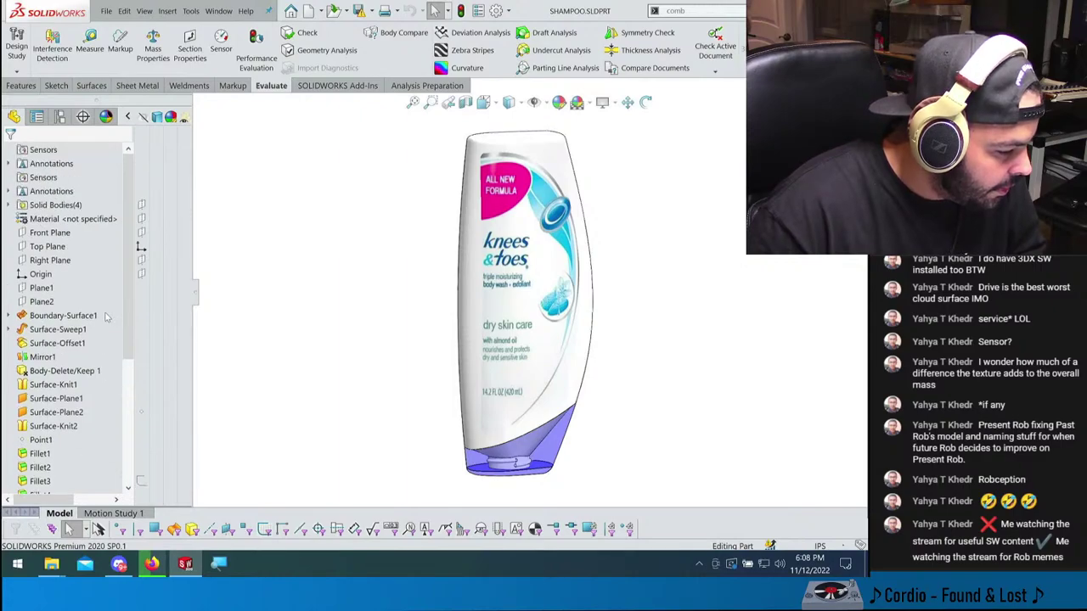
scroll(89, 424, "down", 5)
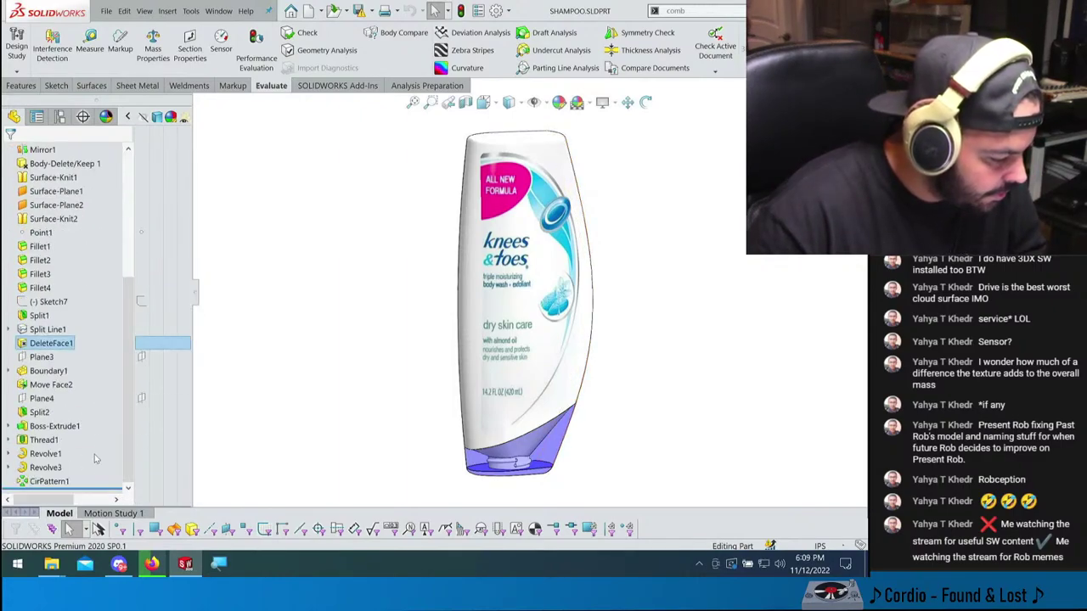
scroll(98, 289, "up", 4)
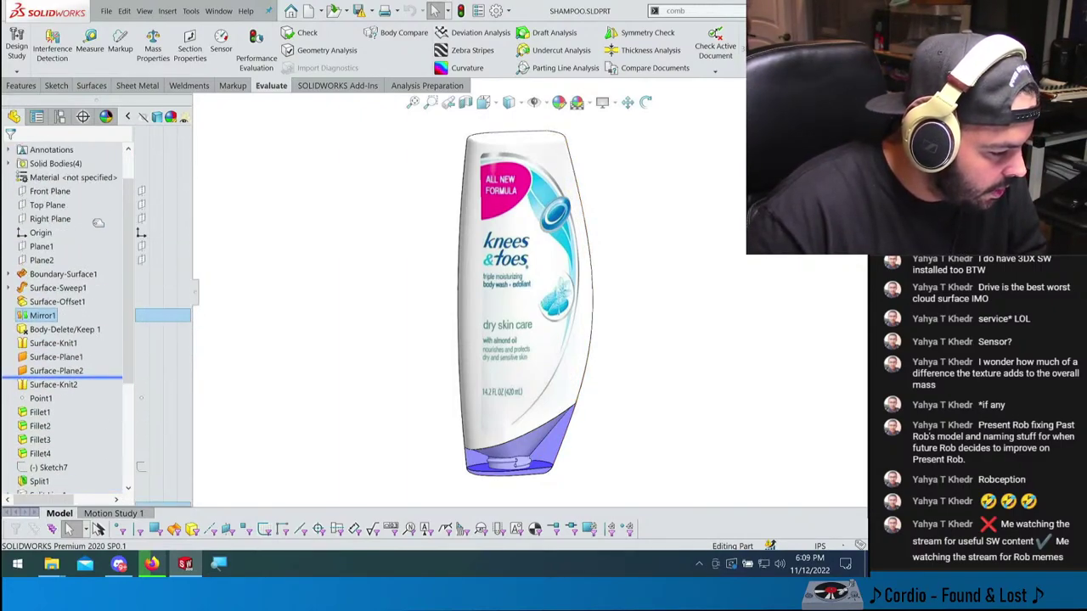
left_click_drag(98, 280, 98, 282)
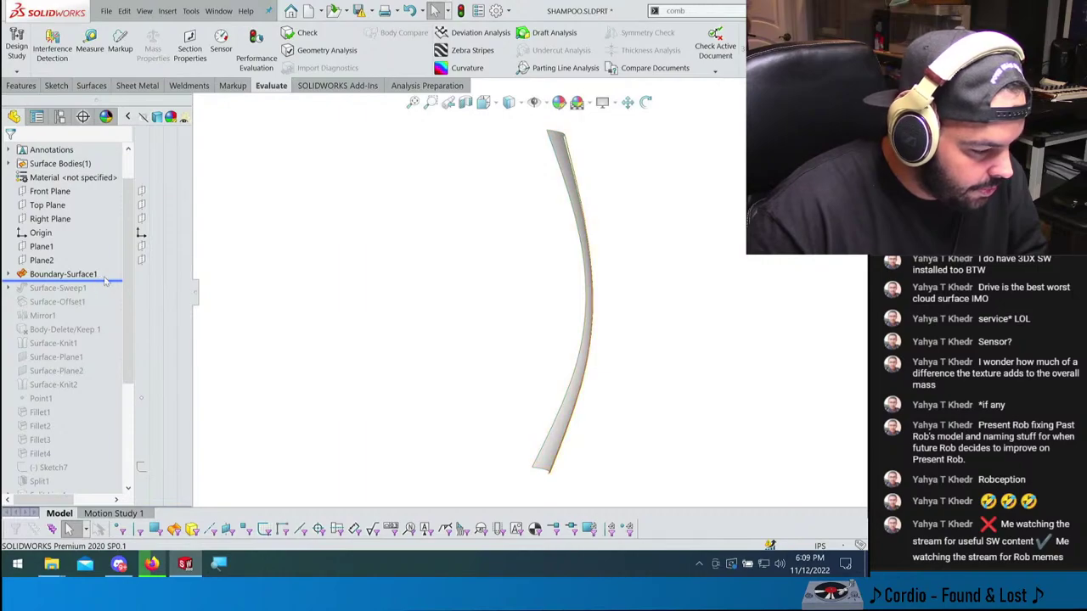
middle_click_drag(535, 281, 415, 265)
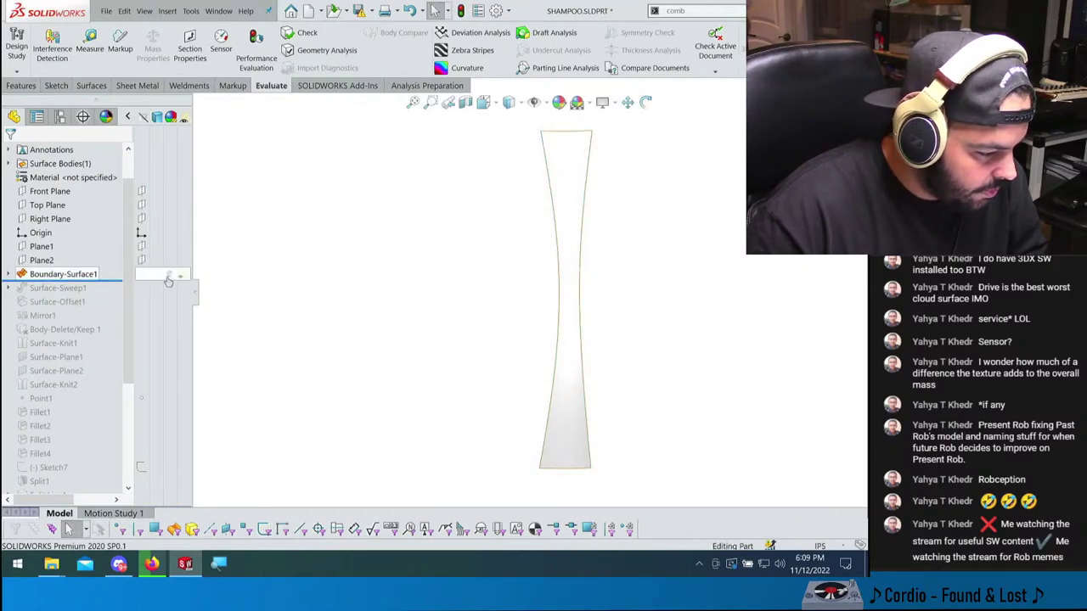
left_click(44, 259)
key("Escape")
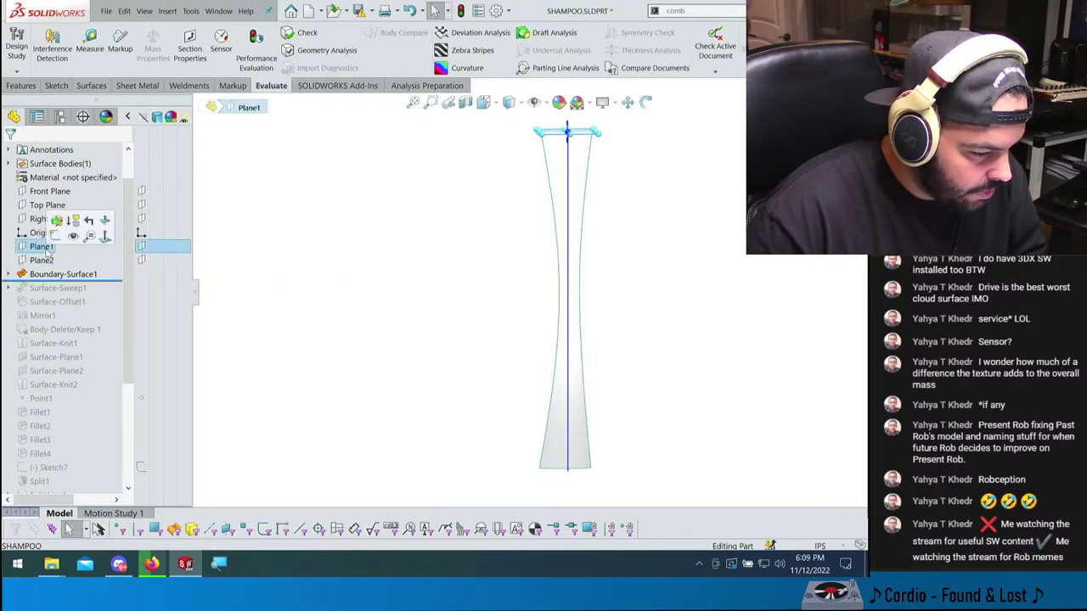
middle_click_drag(415, 286, 393, 296)
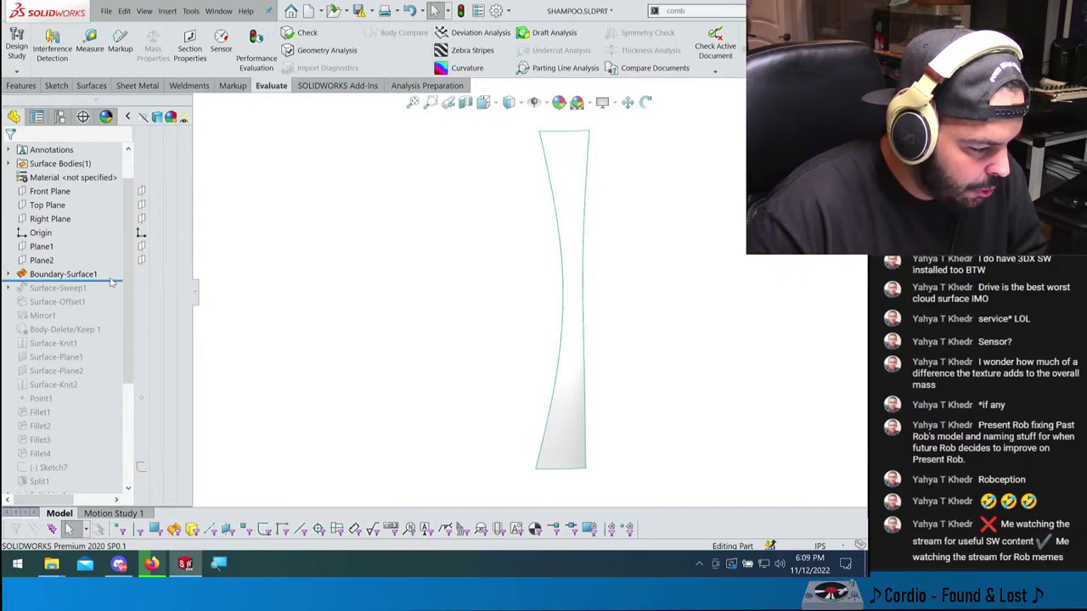
- Roll forward to Surface-Sweep1 and show its Sketch4 and Sketch5 with the R35.00 radius
left_click_drag(113, 282, 216, 291)
middle_click_drag(487, 318, 563, 400)
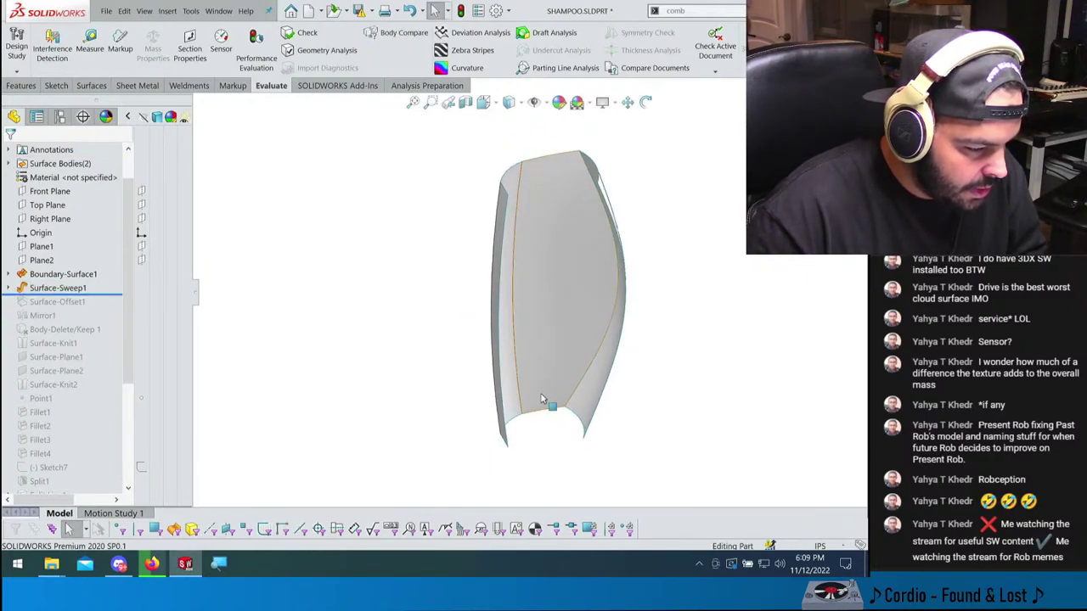
left_click(10, 288)
left_click(40, 304)
left_click(40, 315)
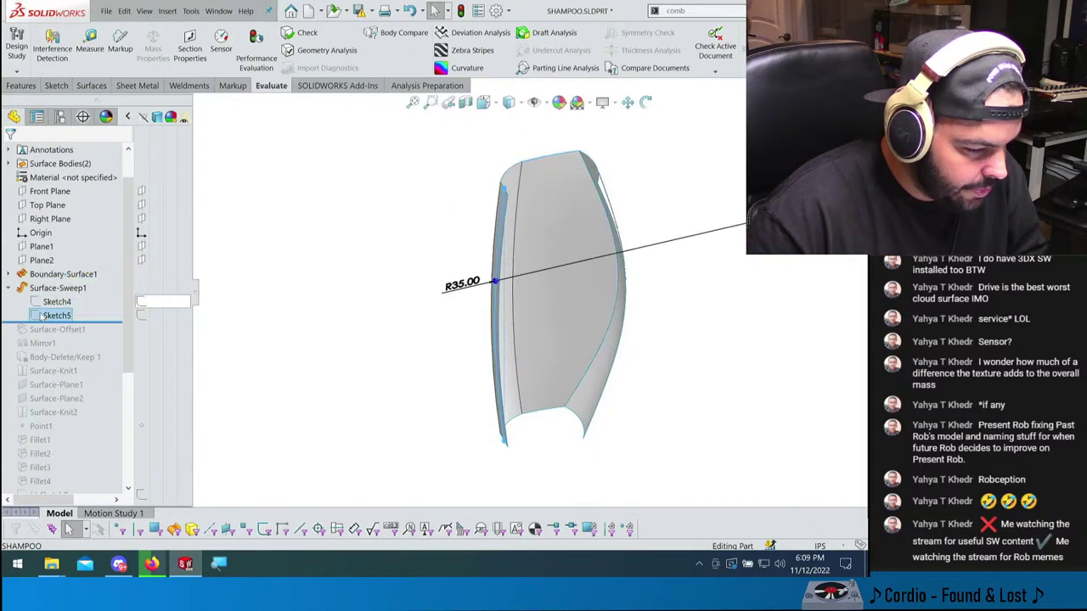
left_click_drag(476, 329, 450, 202)
left_click_drag(656, 312, 645, 102)
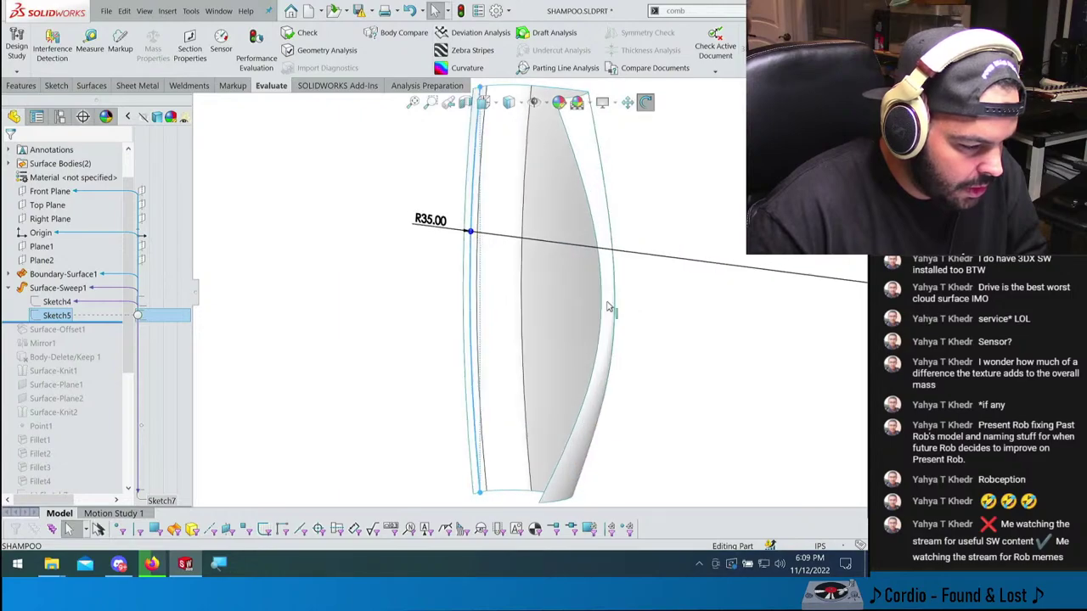
left_click(645, 102)
- Show Boundary-Surface1's Sketch1 and rotate the model to a wider view
left_click(8, 274)
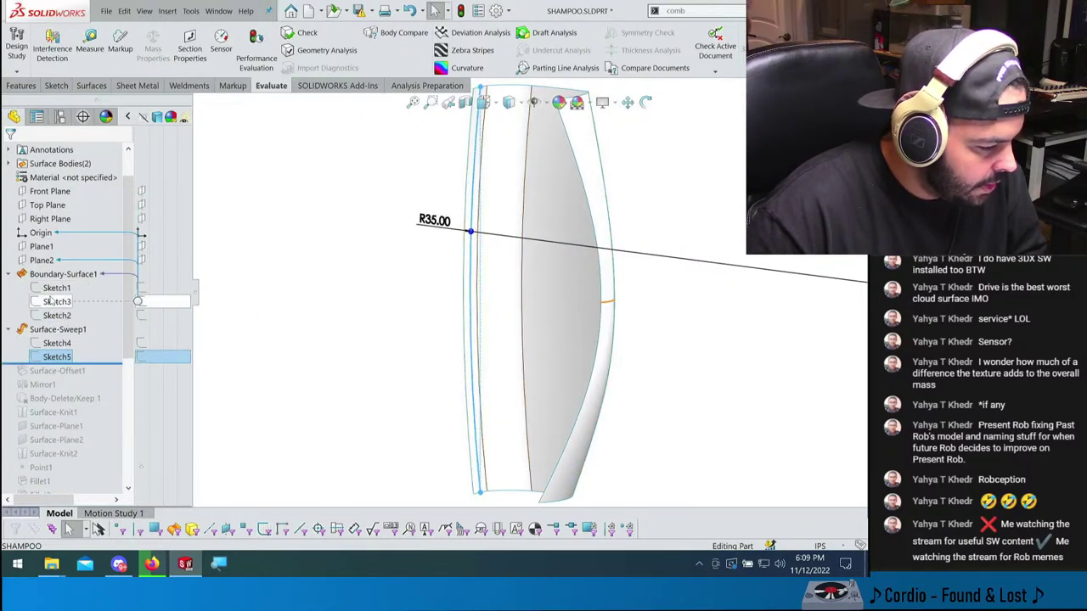
left_click(57, 288)
mouse_move(408, 280)
left_mouse_down()
mouse_move(364, 267)
mouse_move(388, 280)
left_mouse_up()
left_click(645, 102)
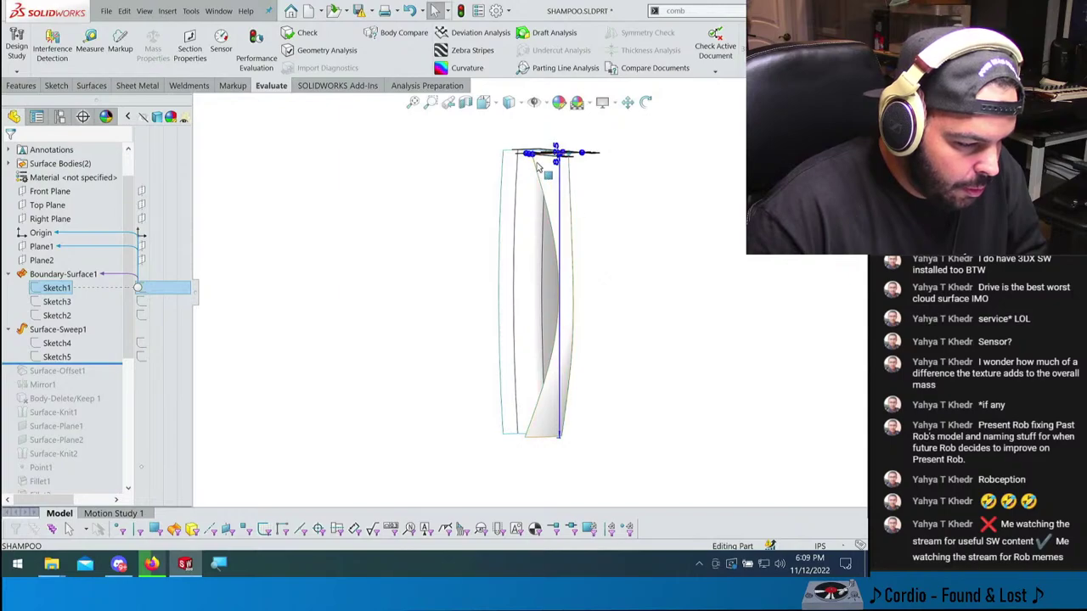
middle_click_drag(530, 443, 502, 451)
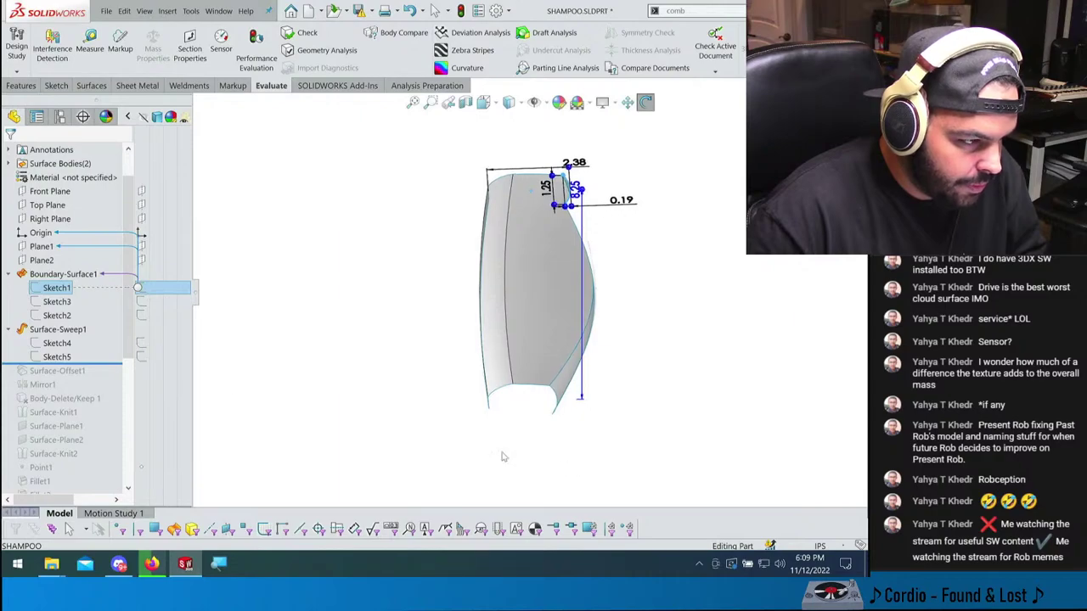
- Roll forward through Surface-Offset1, Mirror1, Body-Delete/Keep1 and Surface-Knit2 to one solid
left_click_drag(81, 364, 78, 378)
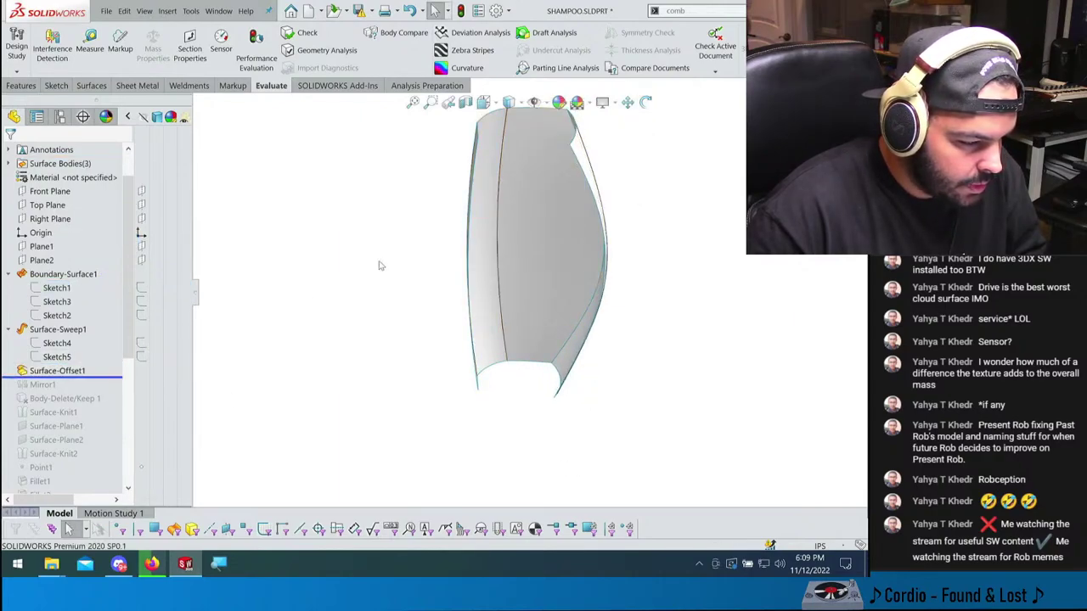
left_click(85, 372)
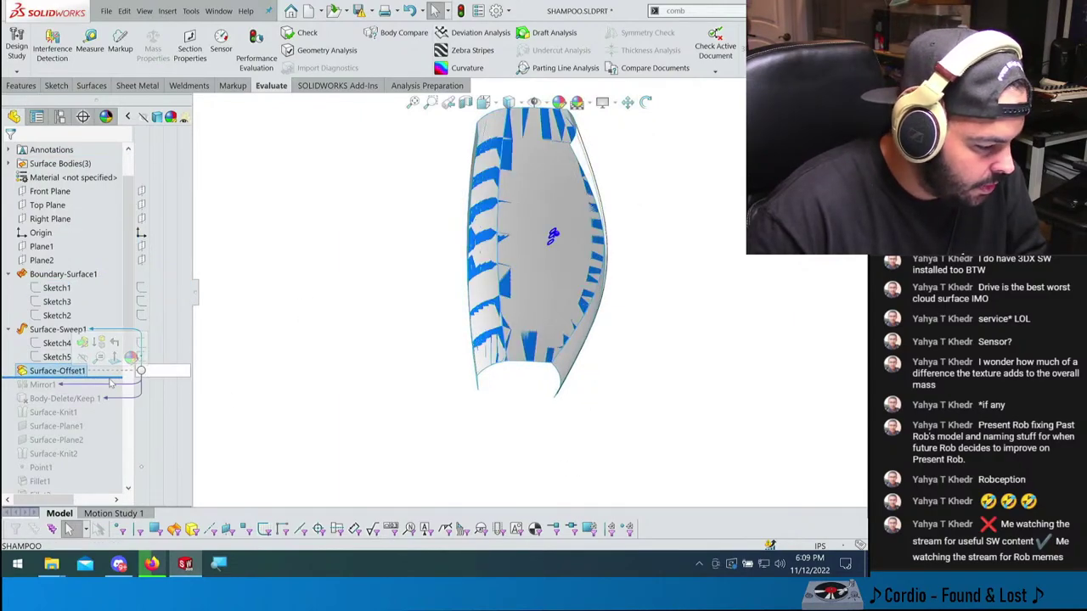
key("Escape")
left_click_drag(76, 379, 76, 392)
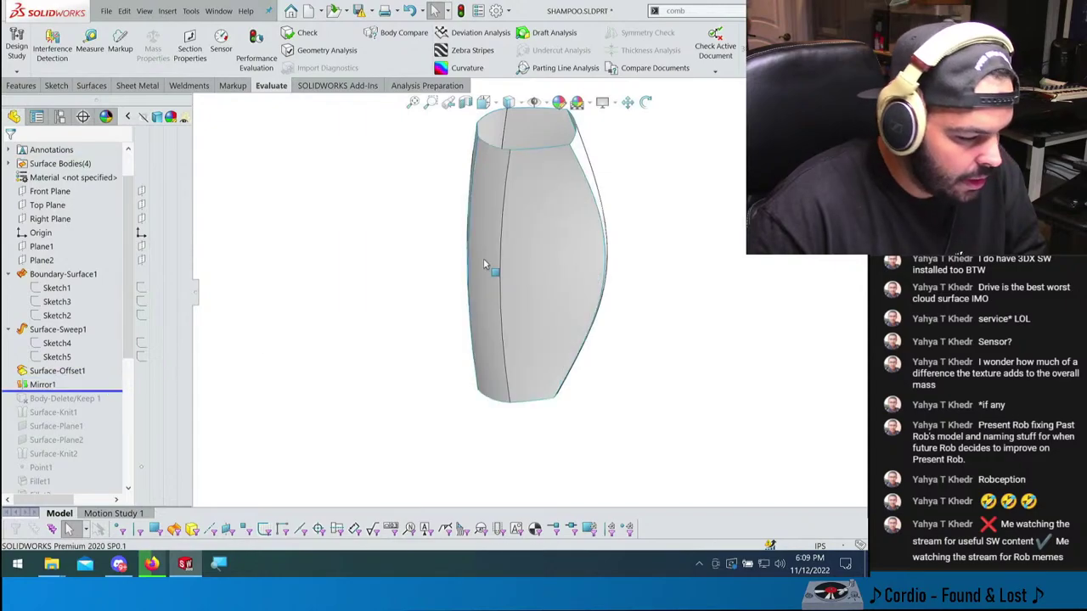
middle_click_drag(487, 269, 447, 182)
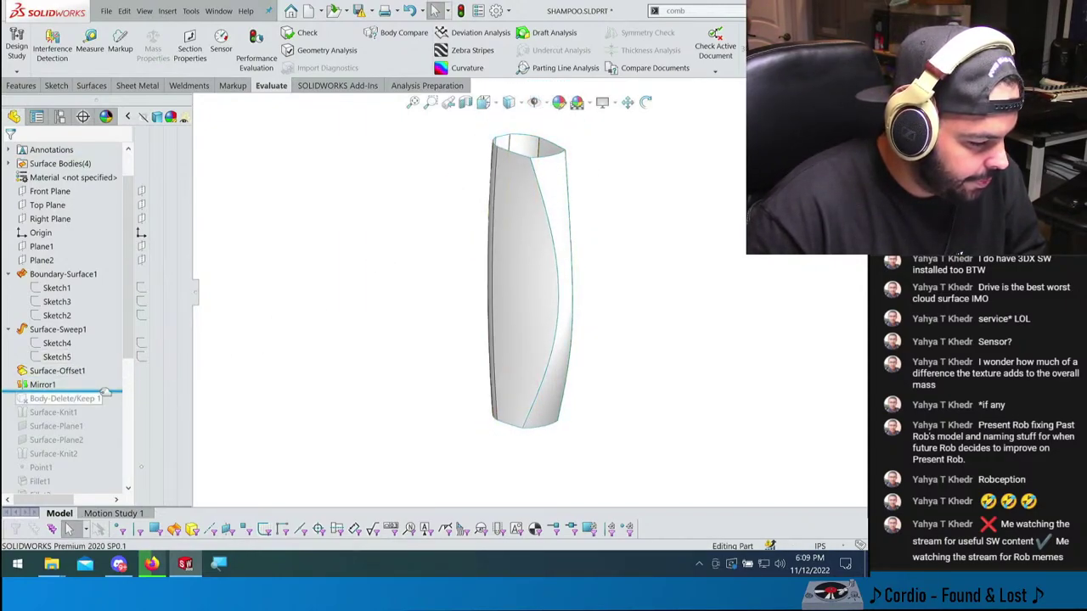
left_click_drag(104, 394, 103, 417)
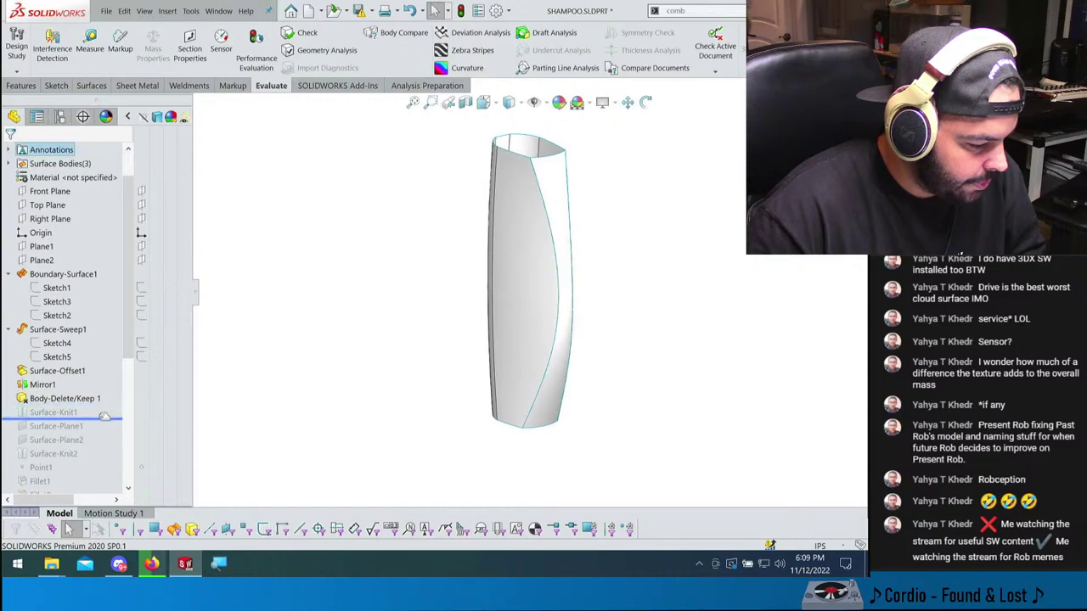
left_click_drag(83, 460, 82, 461)
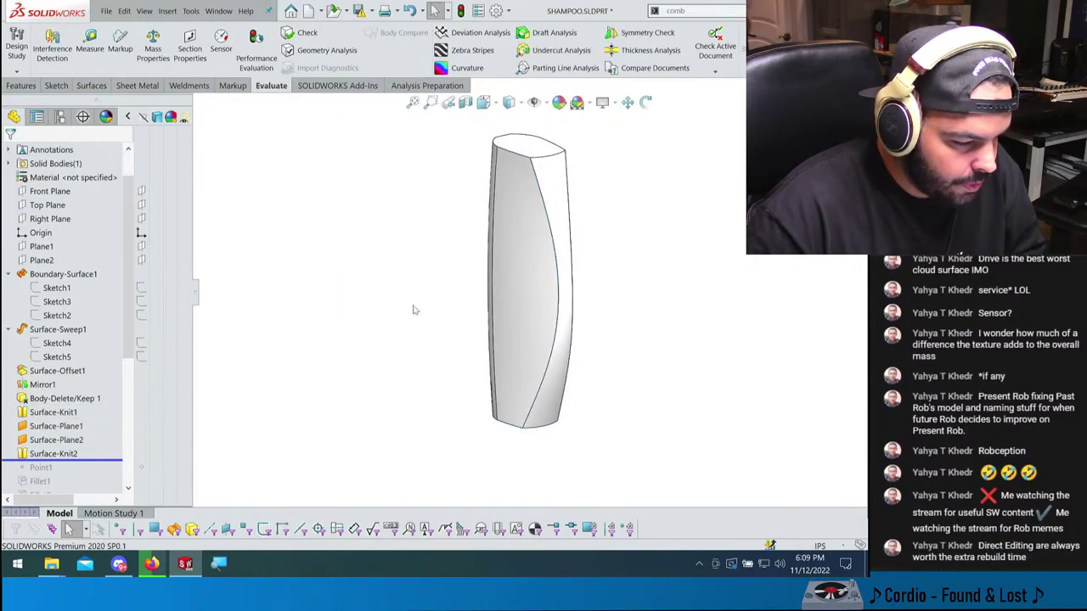
- Roll the solid bottle forward through the fillets to DeleteFace1
middle_click_drag(453, 290, 501, 246)
middle_click_drag(590, 180, 568, 218)
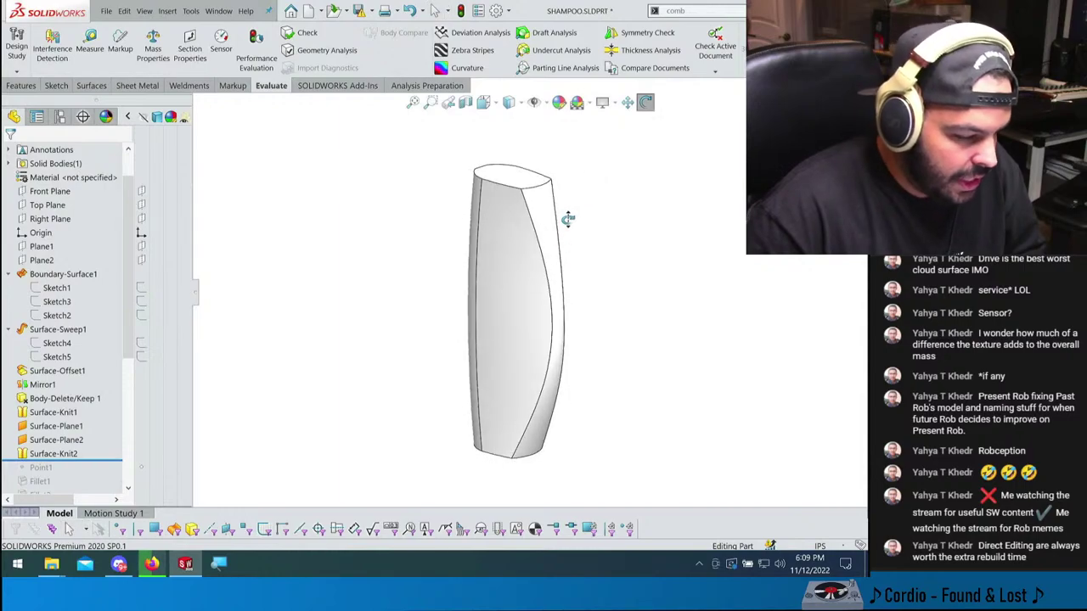
scroll(107, 322, "down", 4)
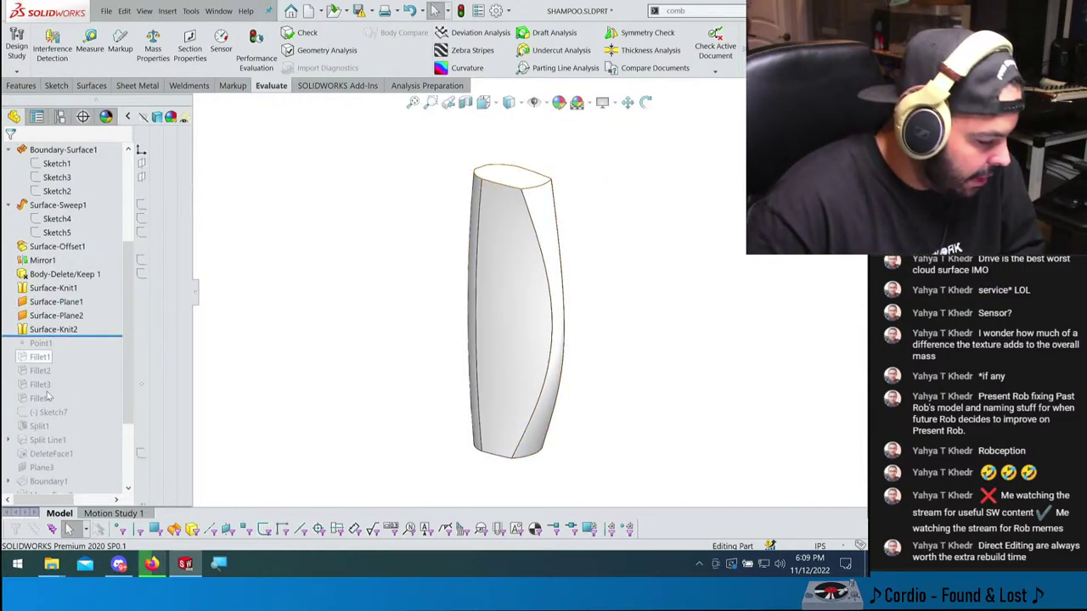
left_click_drag(113, 296, 94, 363)
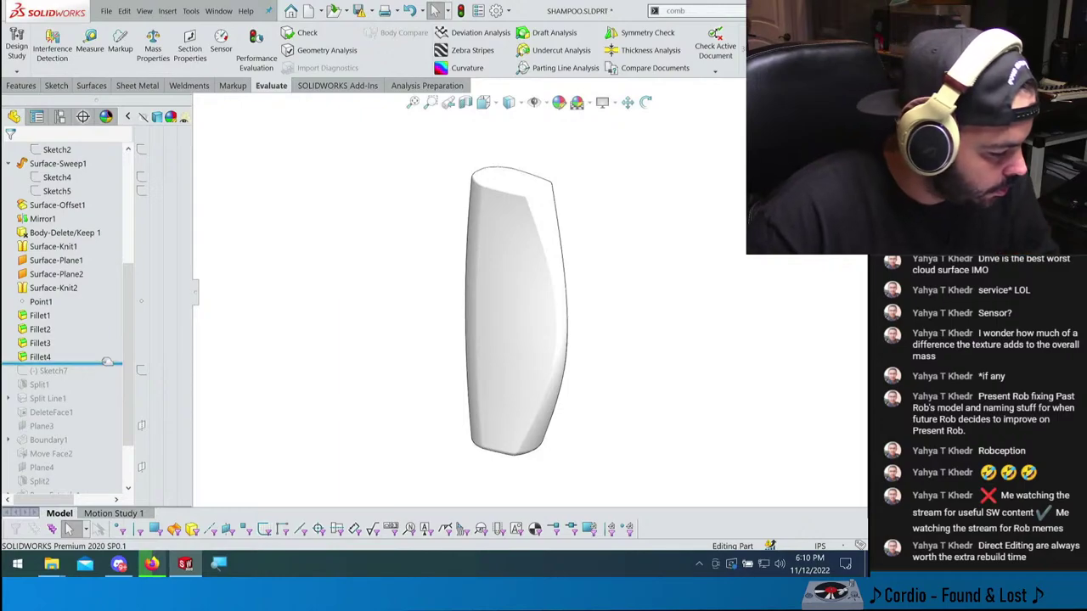
left_click_drag(108, 362, 89, 418)
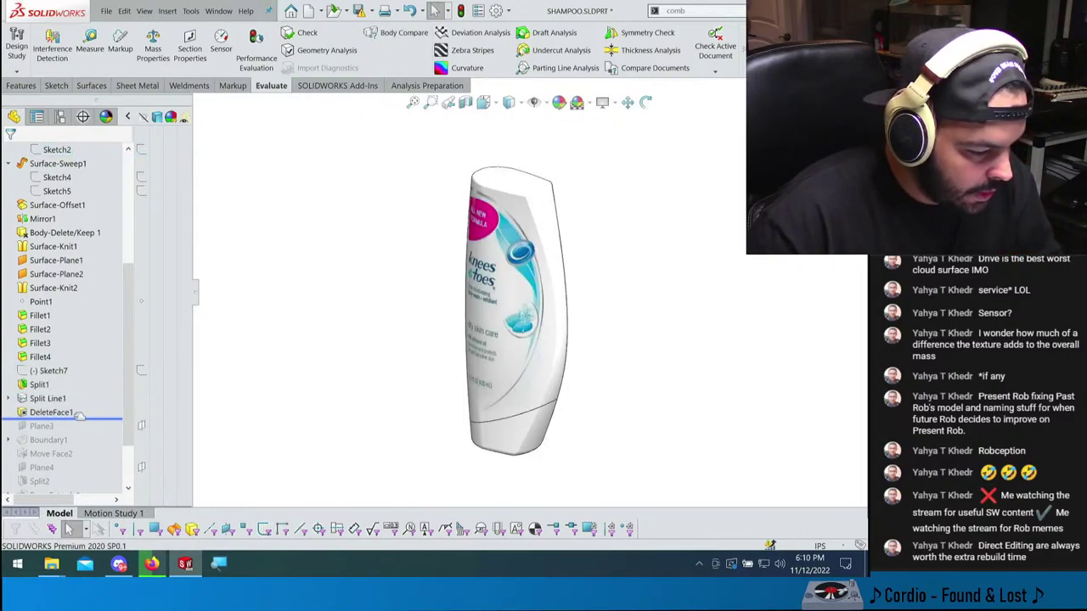
- Inspect DeleteFace1 in front view, then roll back to just after Split Line1 showing its sketch
left_click(48, 412)
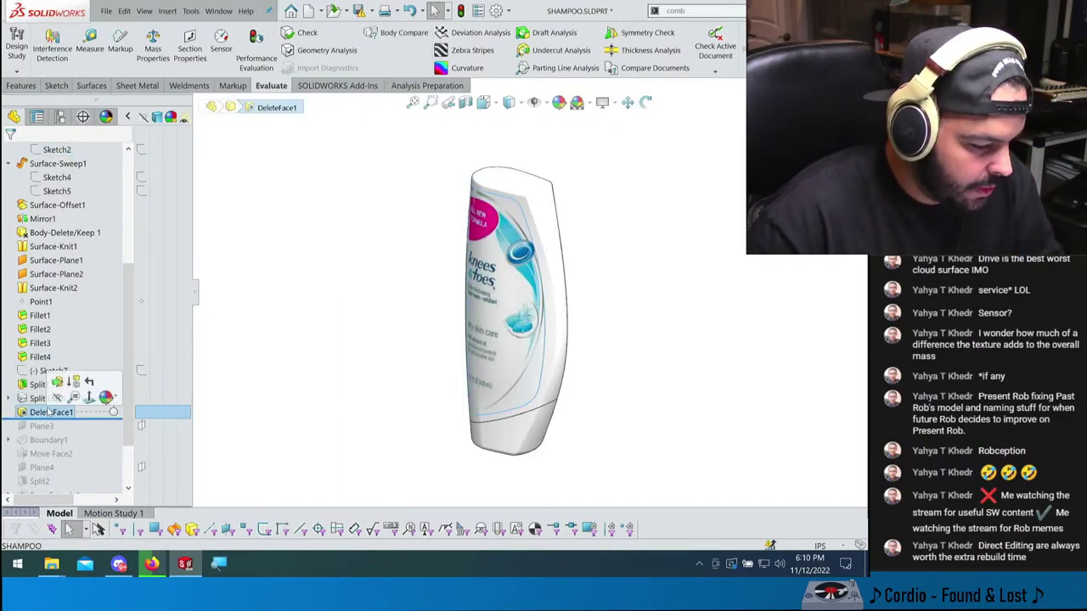
key("ctrl+1")
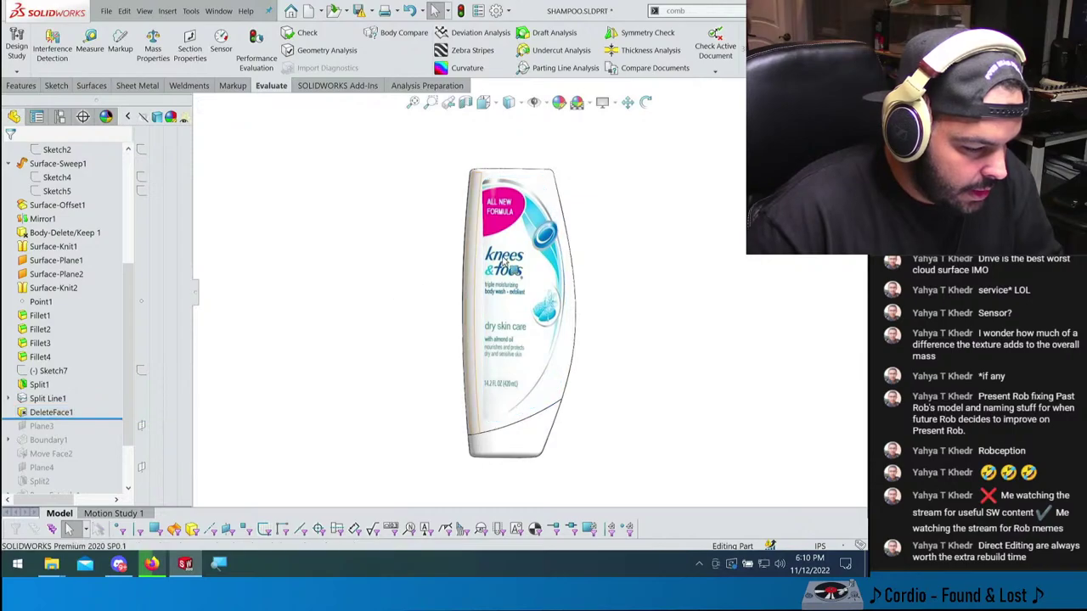
left_click(51, 413)
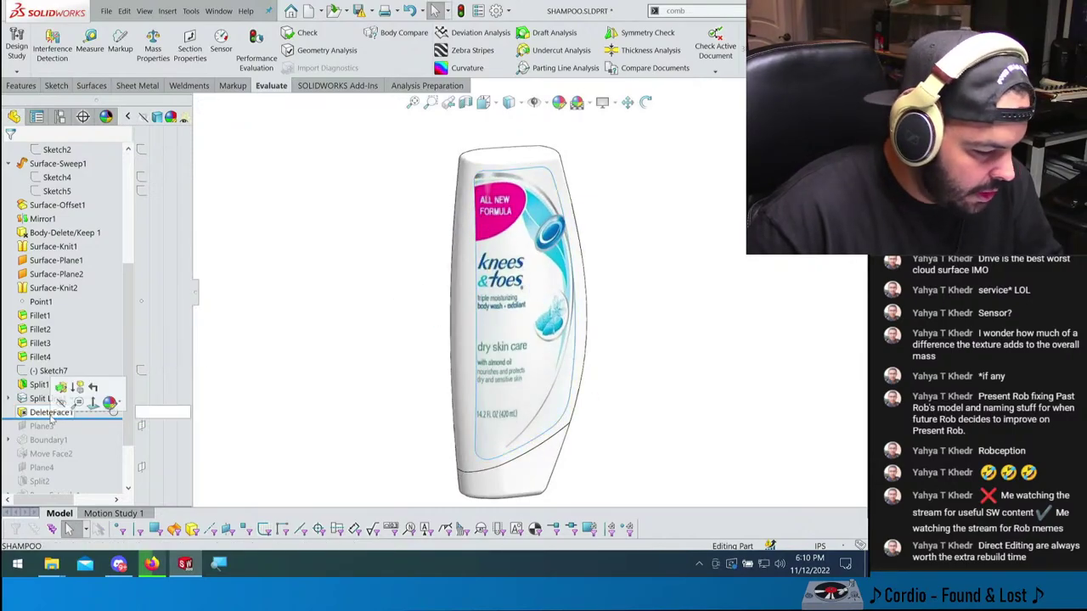
left_click_drag(121, 418, 122, 407)
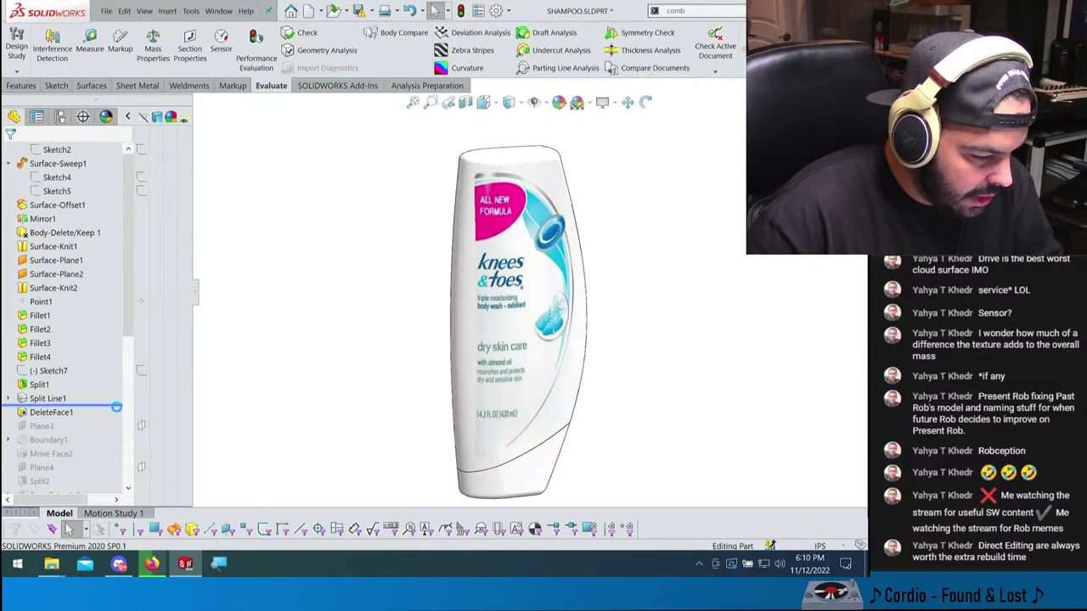
left_click(48, 399)
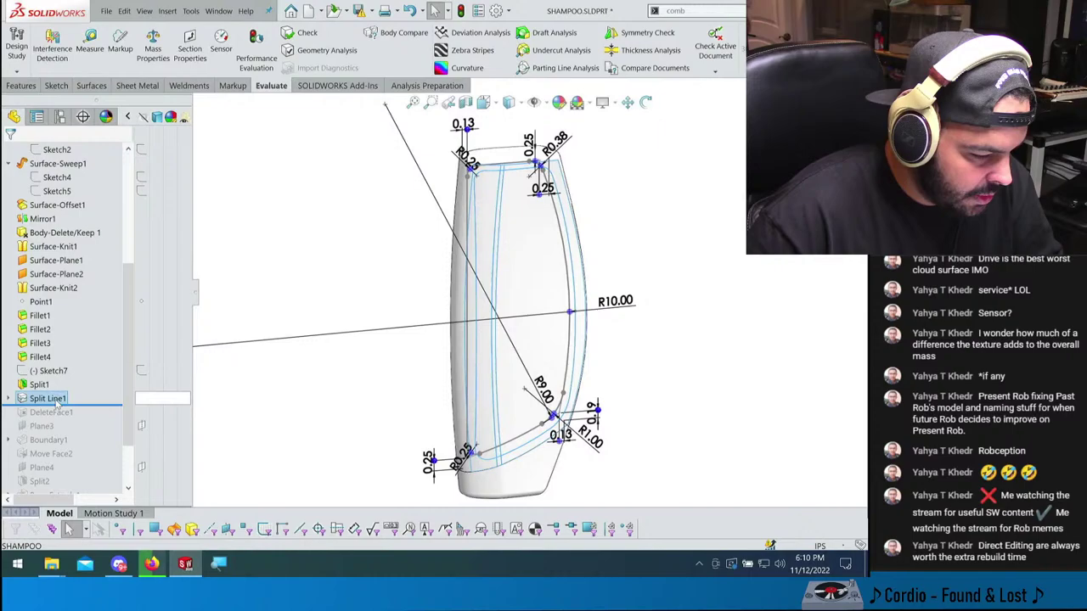
- Show Split Line1's sketch dimensions and inspect the R10.00 radius
left_click(437, 359)
middle_click_drag(436, 359, 533, 293)
double_click(534, 293)
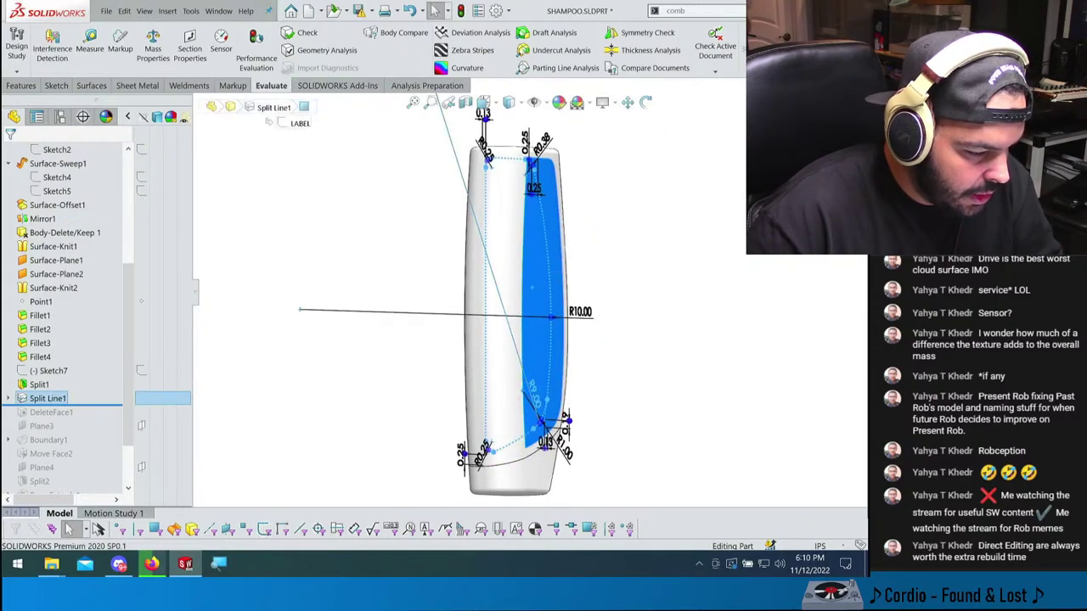
left_click(521, 230)
key("Escape")
key("Escape")
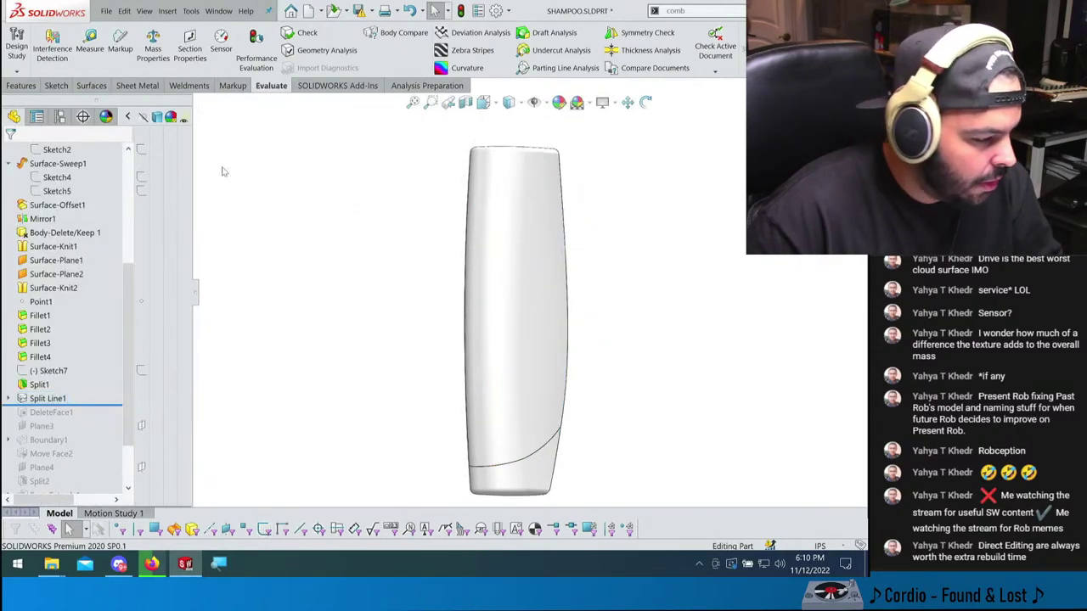
- Display the bottle's tangent edges as phantom lines
left_click(145, 10)
mouse_move(169, 73)
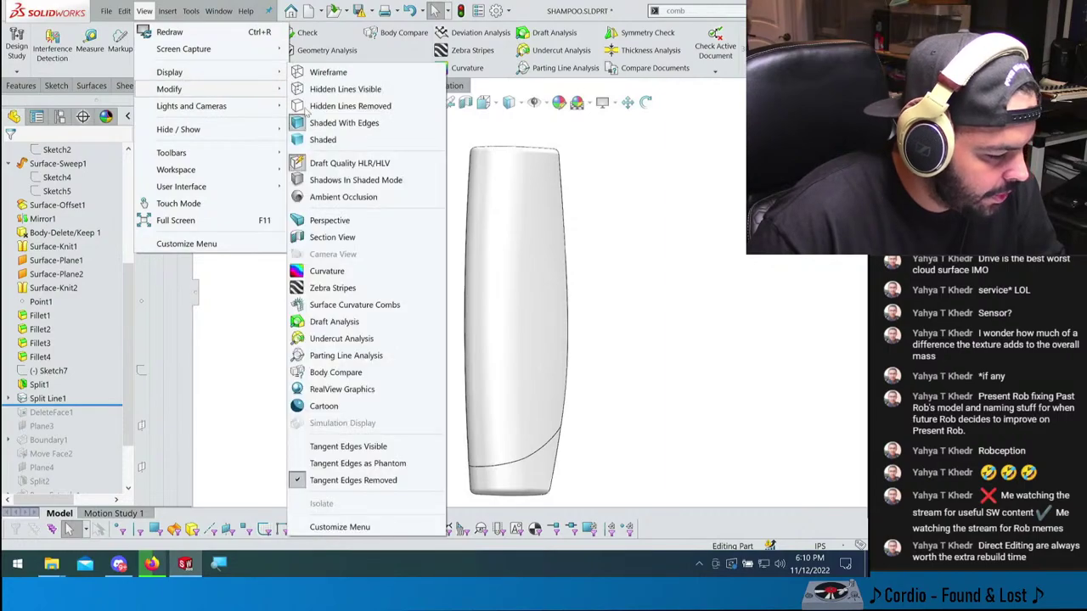
left_click(355, 463)
middle_click_drag(403, 359, 456, 301)
- Roll the history back to before Split Line1 and orbit to check the bottom face
left_click_drag(144, 399, 117, 391)
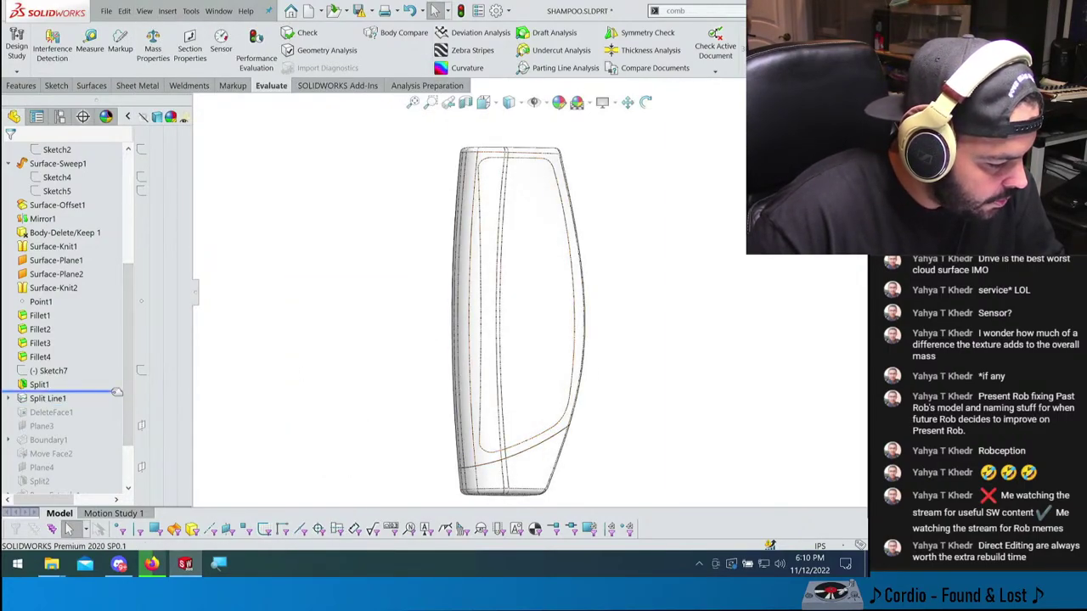
middle_click_drag(415, 283, 462, 187)
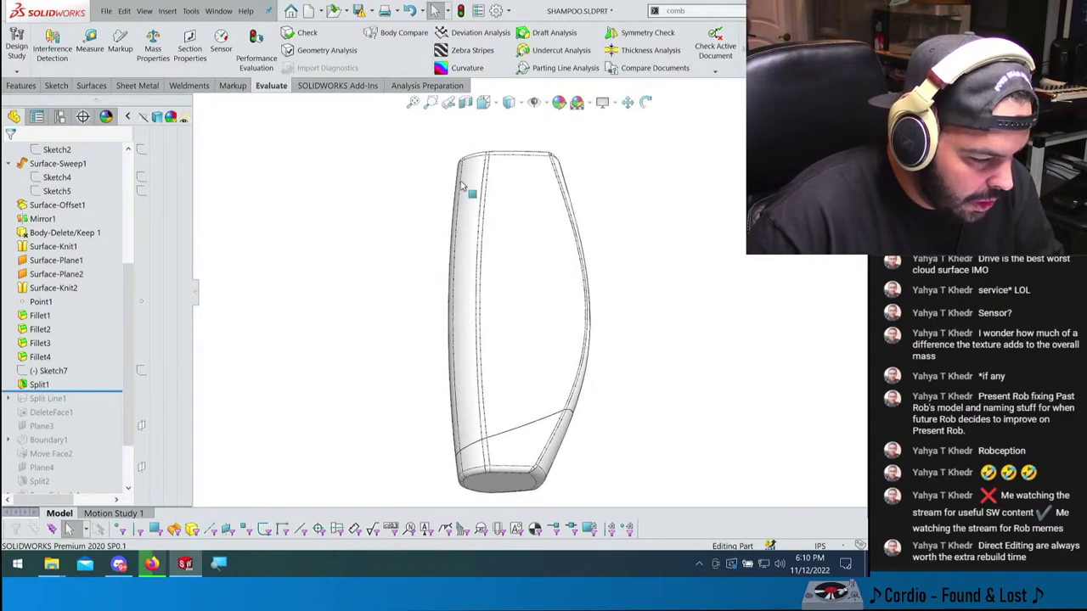
middle_click_drag(475, 233, 524, 243)
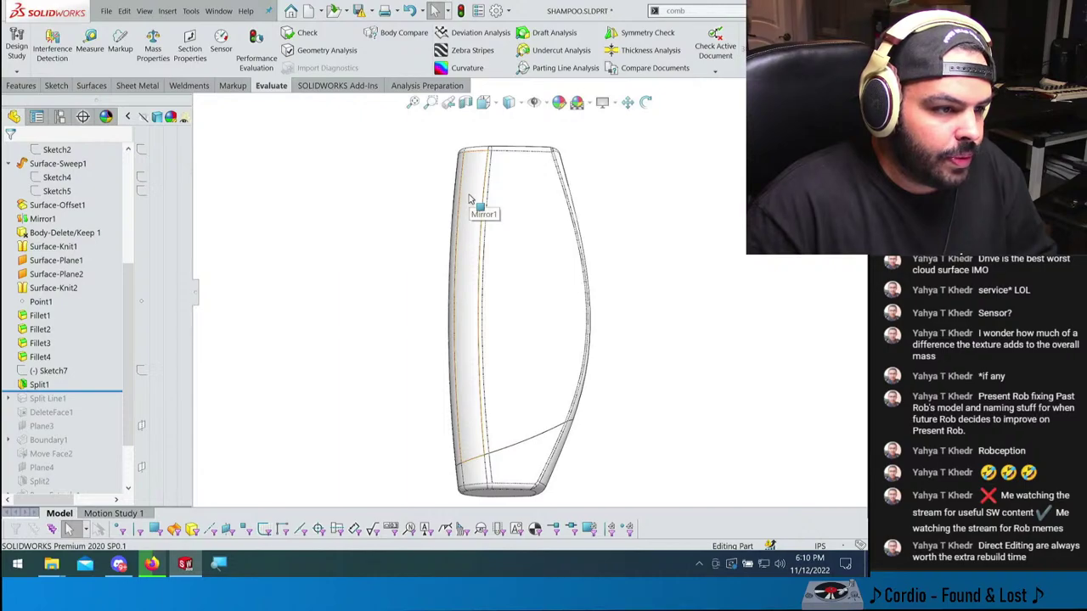
middle_click_drag(496, 318, 329, 379)
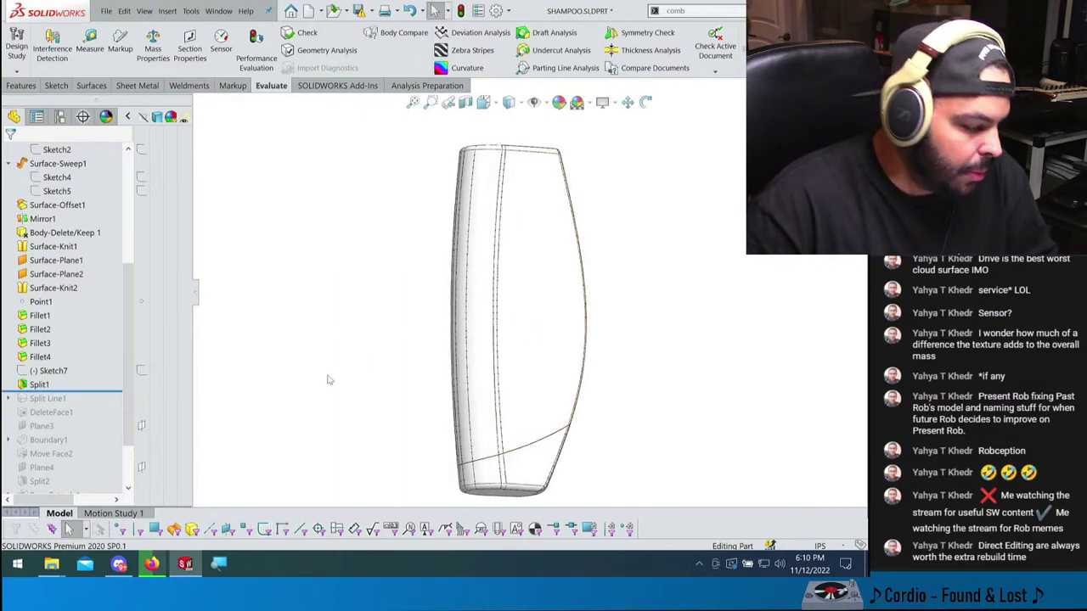
- Inspect the Split Line1 faces and edges, then roll forward past DeleteFace1
left_click(99, 391)
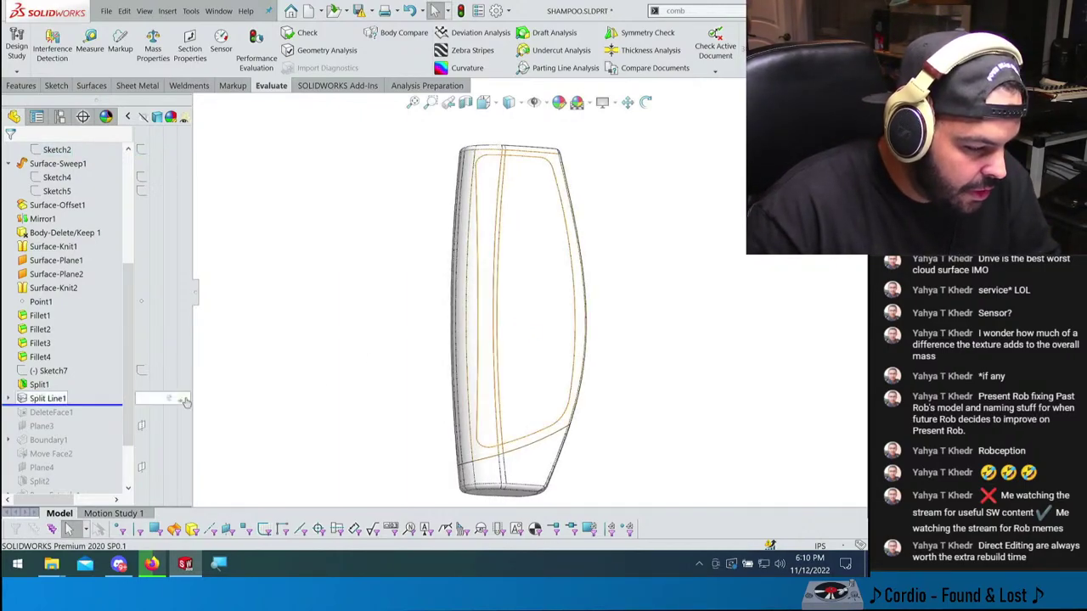
left_click(488, 190)
left_click(502, 200)
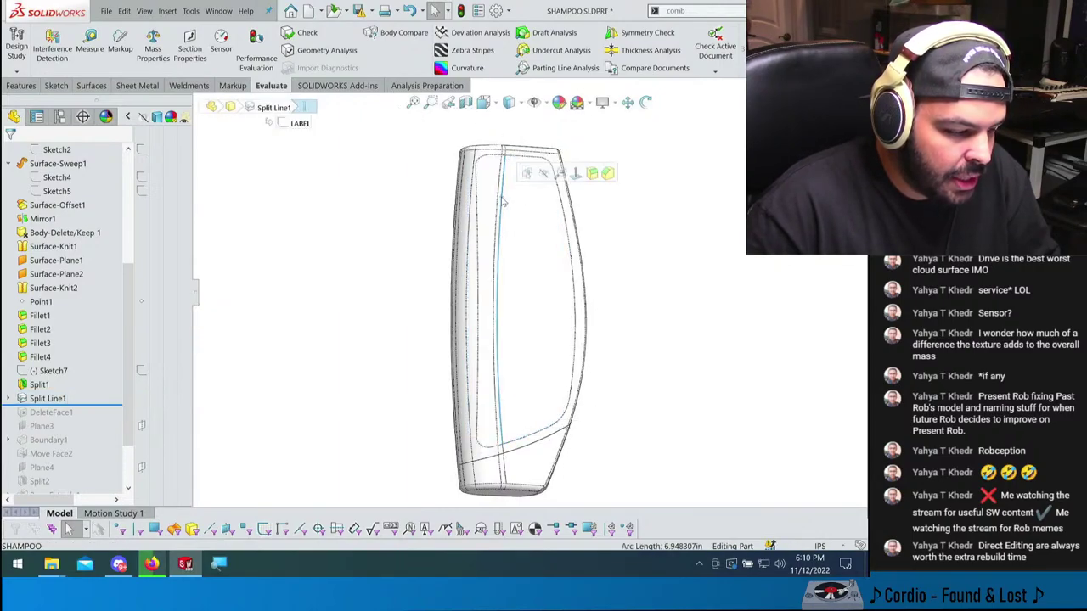
left_click(500, 211)
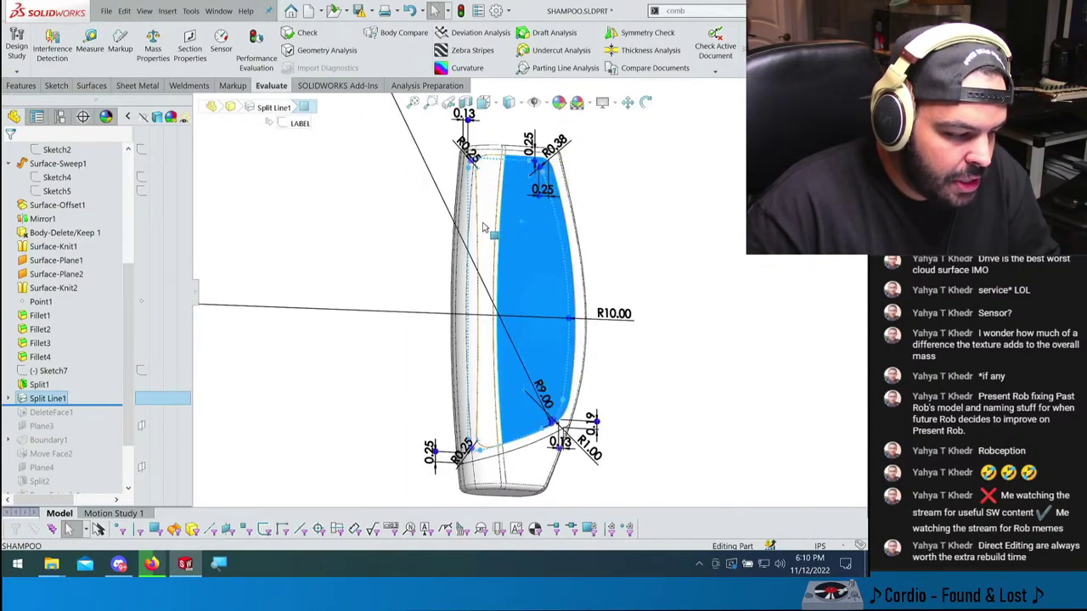
left_click(431, 272)
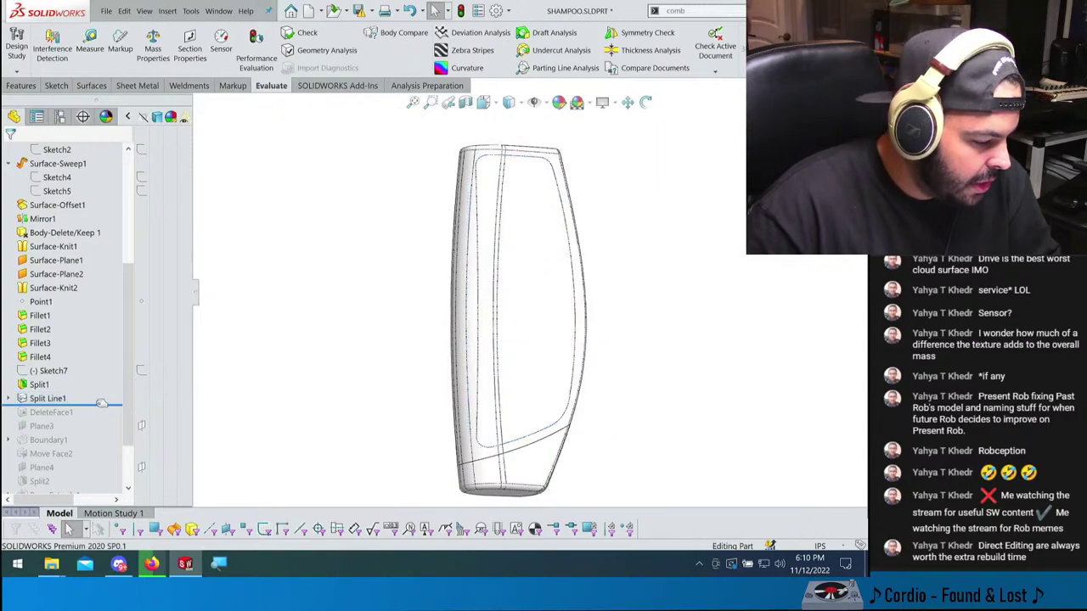
left_click_drag(85, 405, 88, 415)
left_click(80, 412)
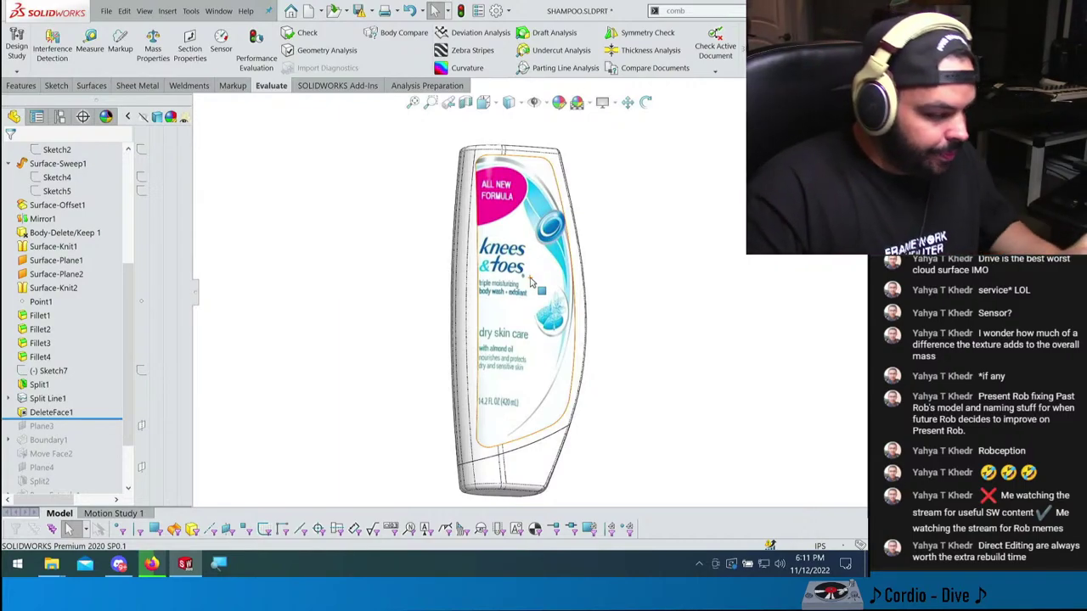
- Roll the history forward to include Boss-Extrude1 and Thread1, viewing the bottle's underside
scroll(88, 443, "down", 2)
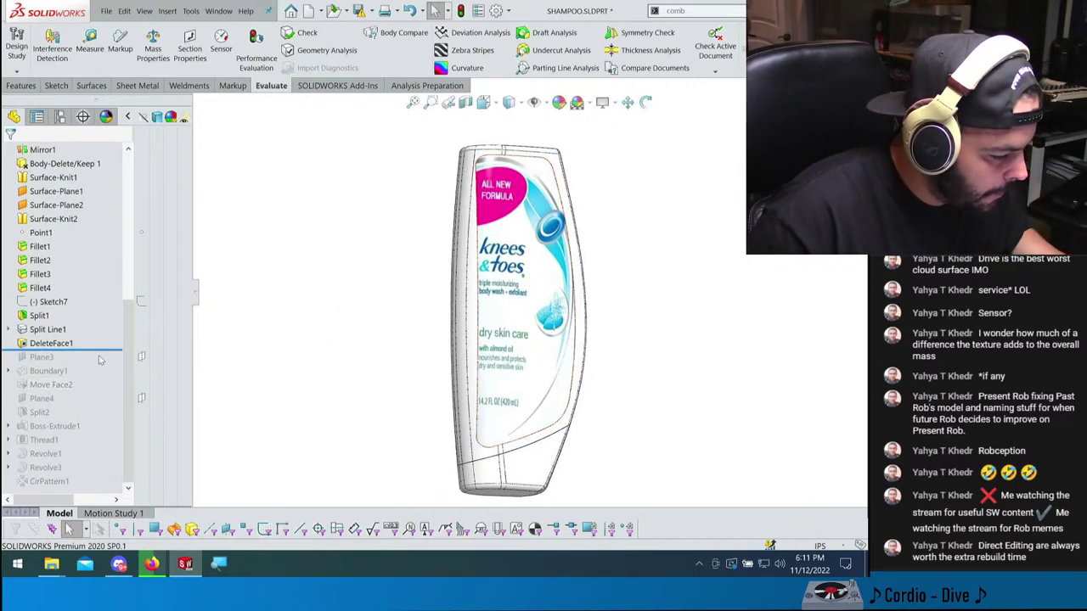
left_click_drag(106, 351, 94, 433)
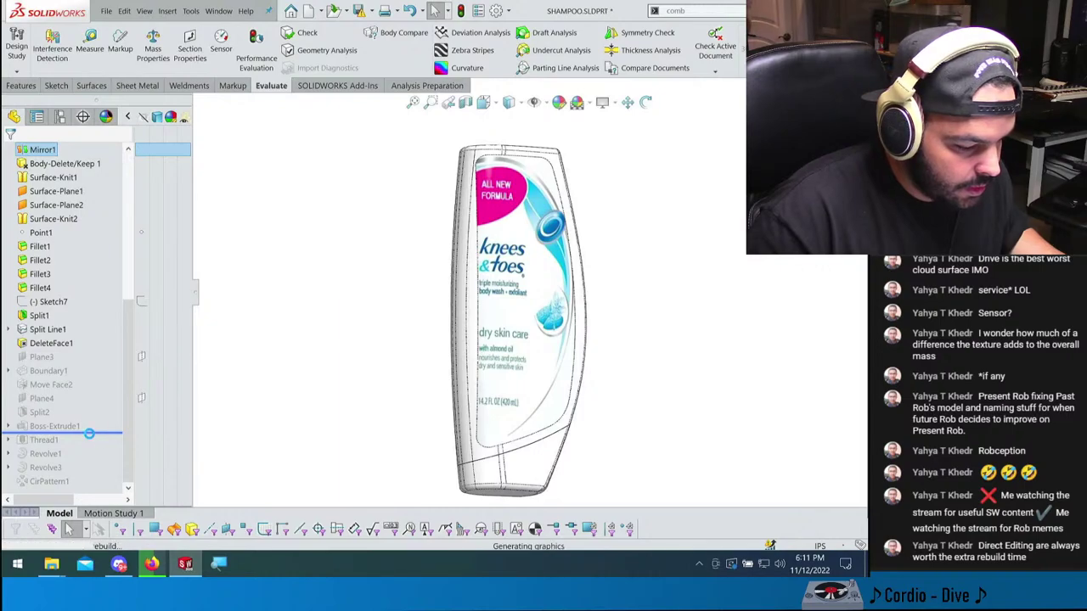
scroll(556, 463, "down", 5)
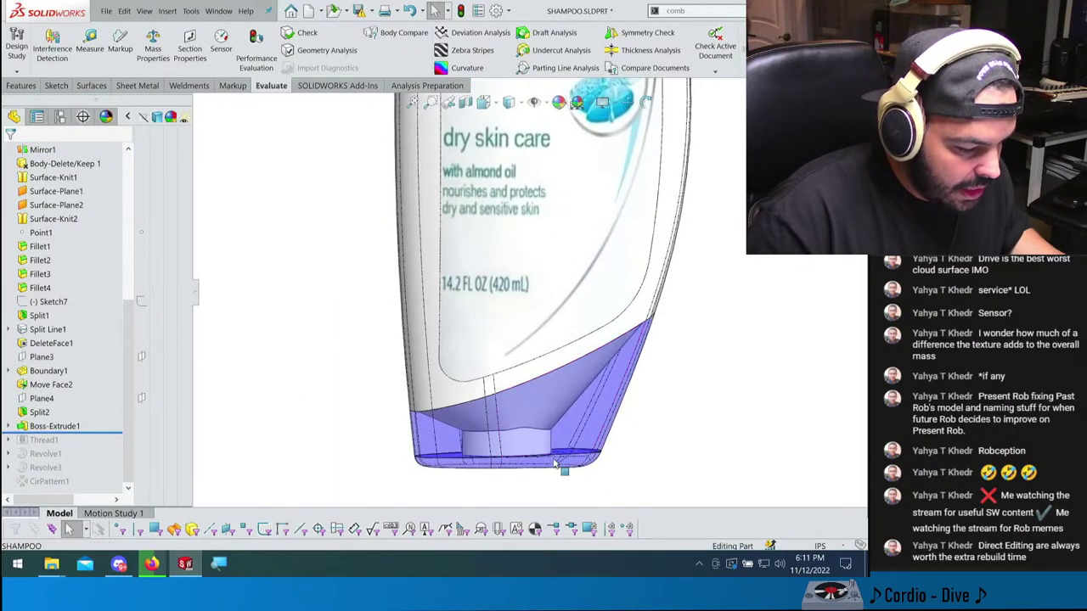
scroll(556, 463, "down", 3)
middle_click_drag(556, 463, 192, 436)
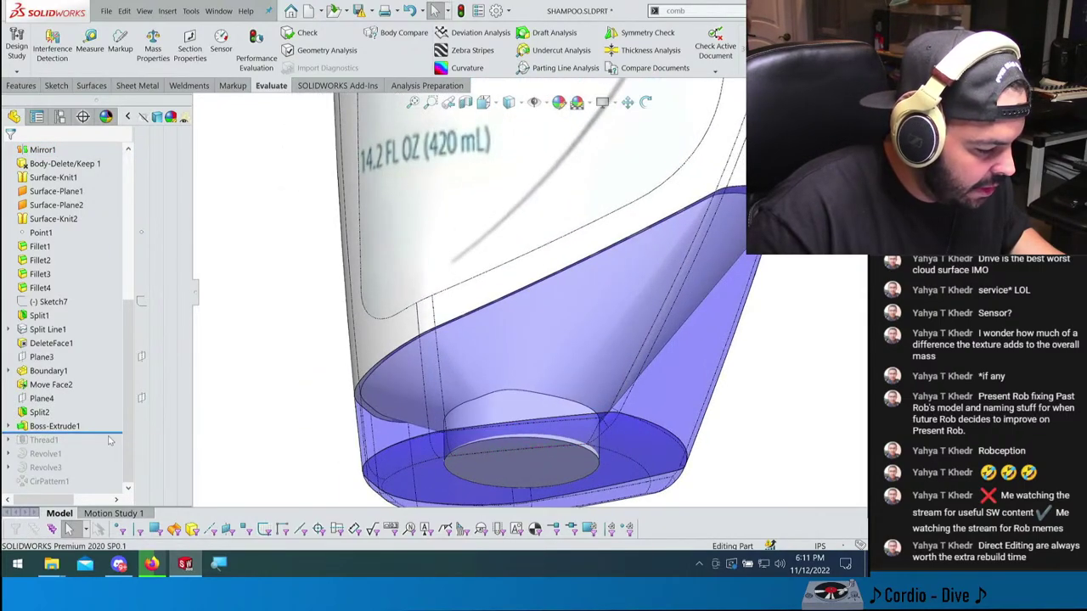
left_click_drag(110, 433, 110, 446)
middle_click_drag(501, 357, 542, 380)
- Roll forward through Revolve3 and CirPattern1 and orbit to inspect the bottle's bottom
left_click_drag(98, 445, 89, 474)
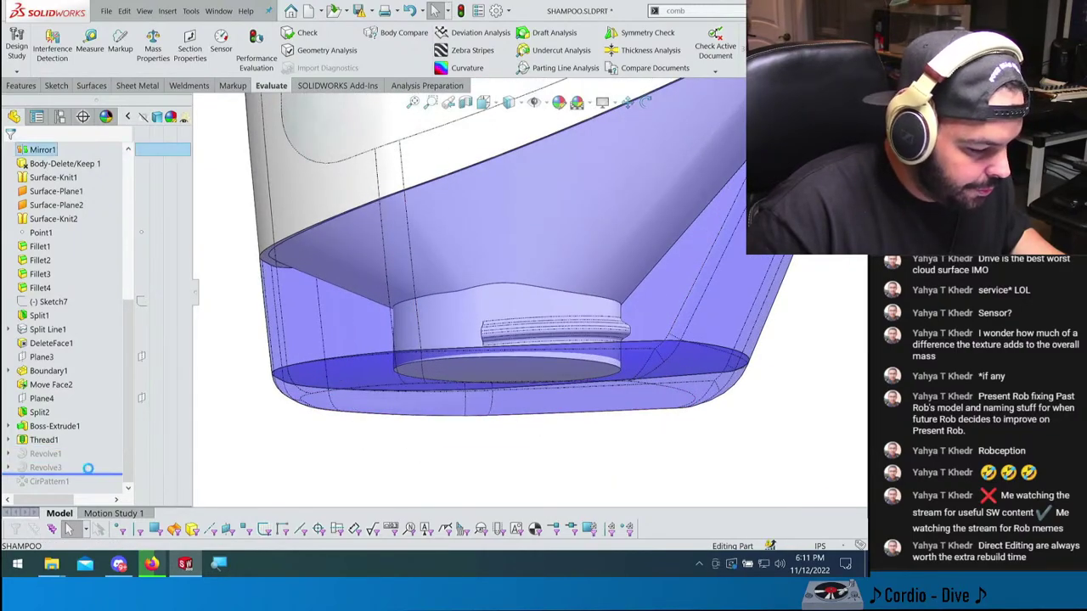
middle_click_drag(255, 403, 415, 362)
left_click_drag(82, 474, 76, 485)
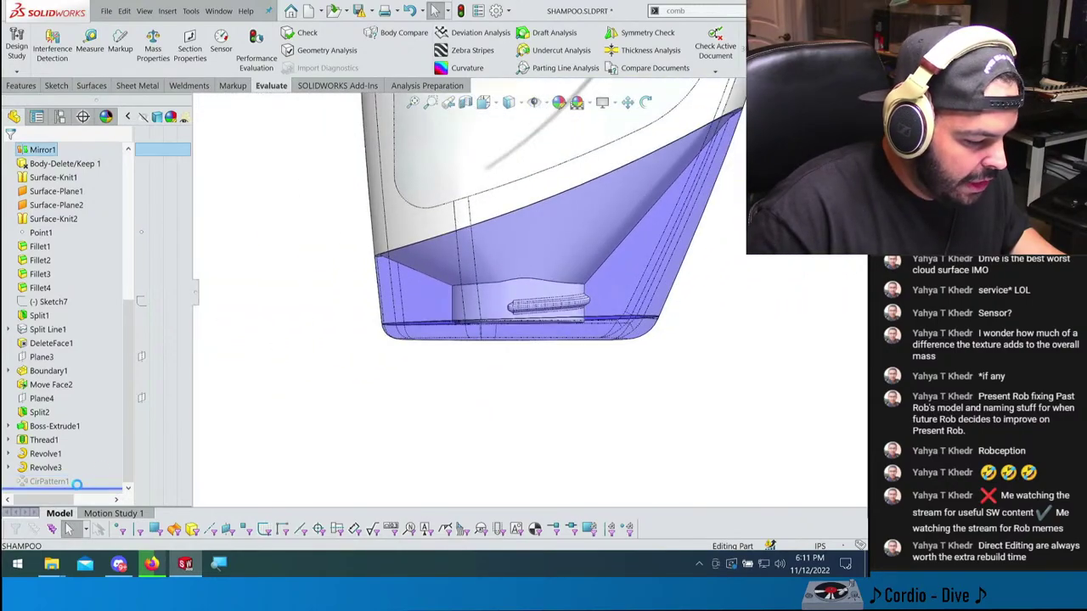
middle_click_drag(269, 412, 441, 312)
scroll(501, 310, "down", 3)
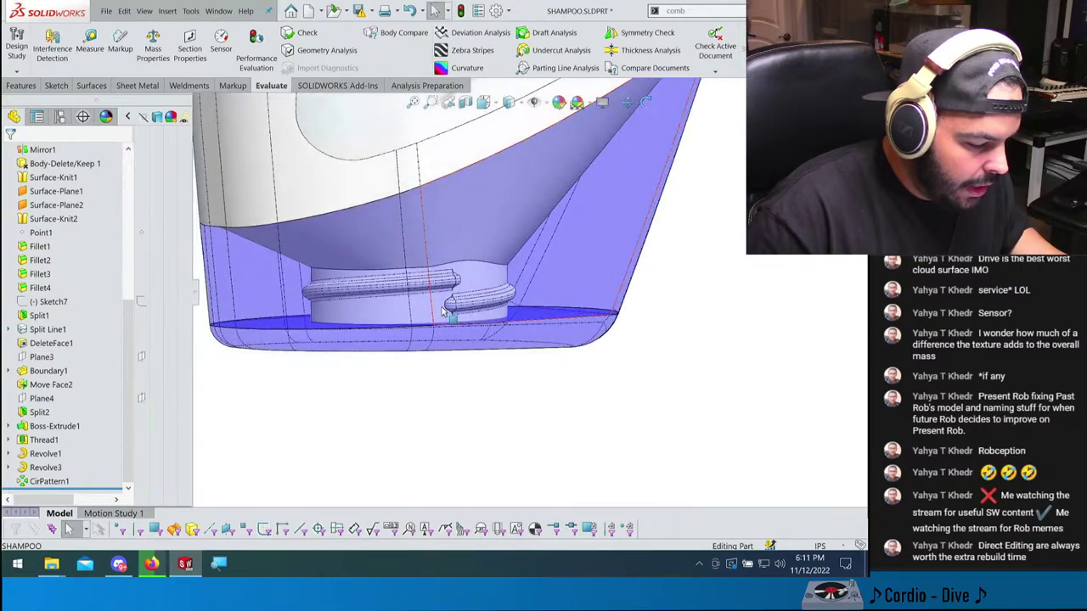
middle_click_drag(487, 282, 507, 281)
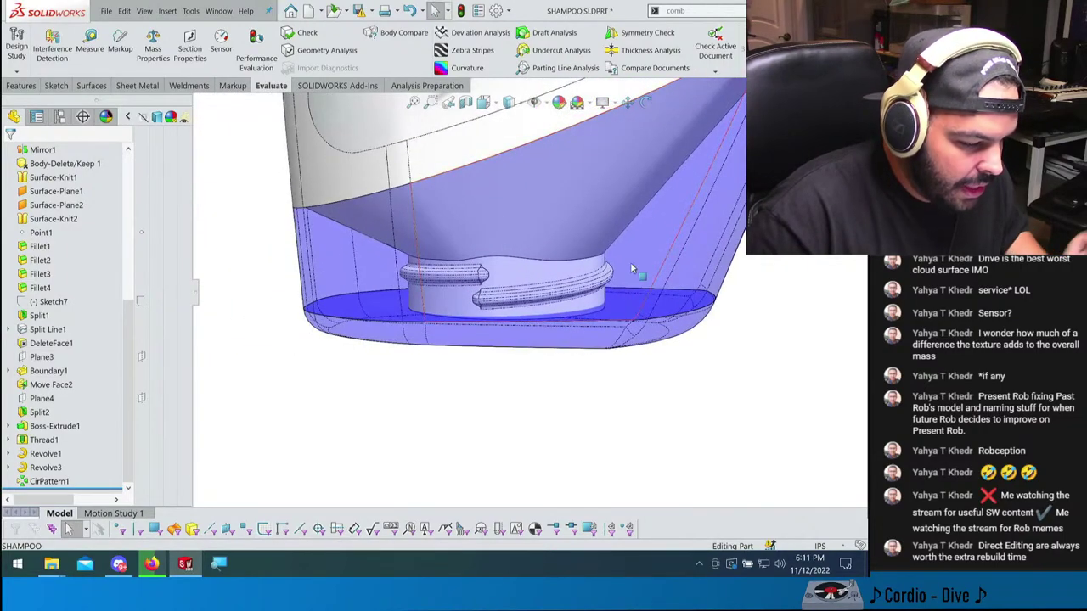
middle_click_drag(624, 278, 718, 292)
scroll(611, 255, "down", 3)
key("Escape")
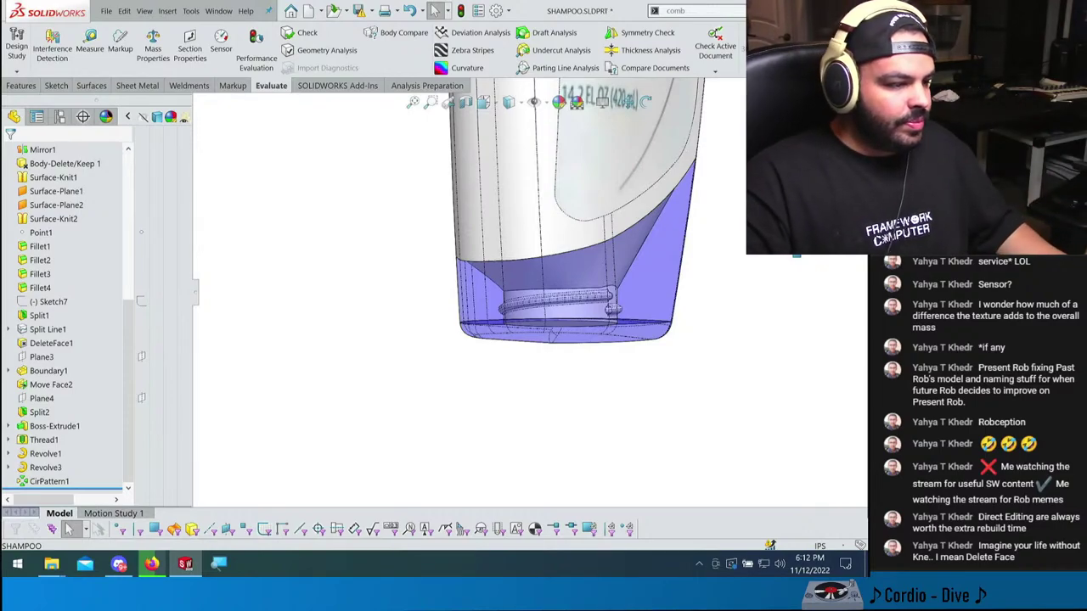
- Select the neck thread to view its dimensions and rotate around it
scroll(620, 216, "down", 5)
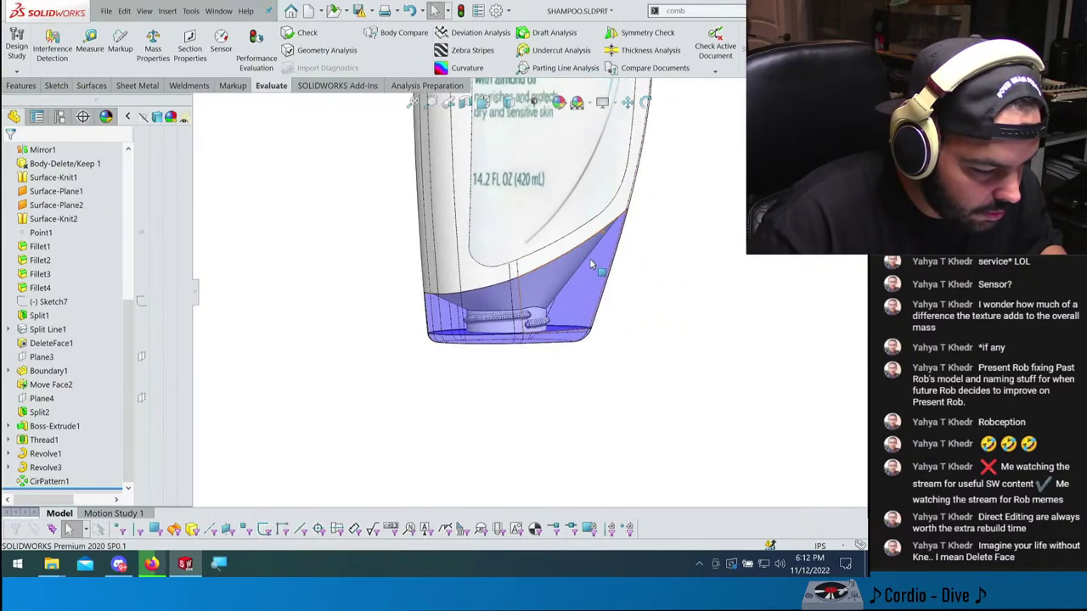
scroll(609, 218, "down", 5)
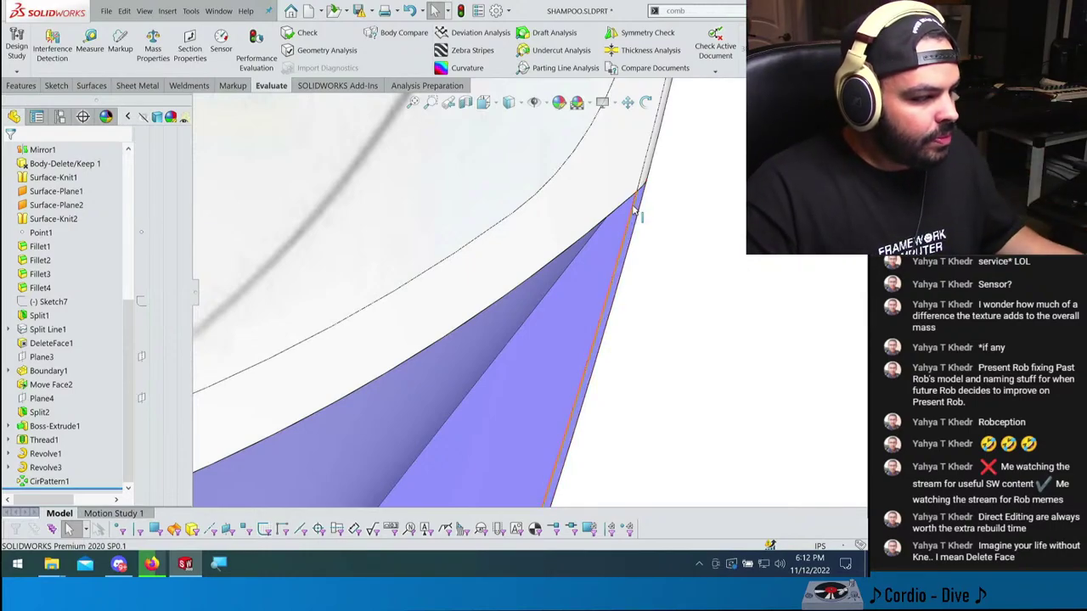
scroll(516, 201, "up", 3)
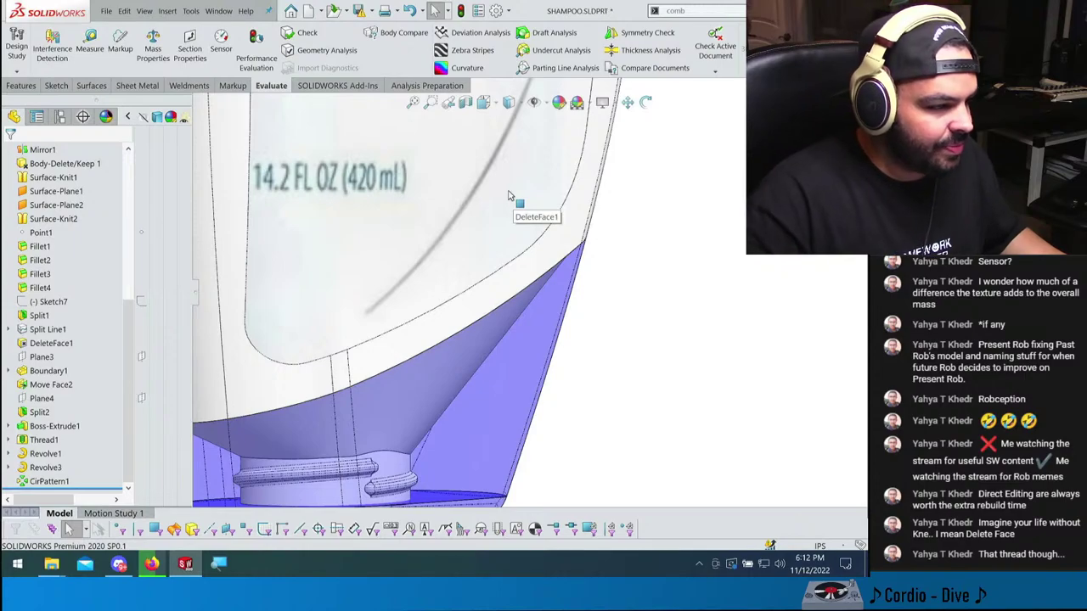
scroll(510, 196, "up", 2)
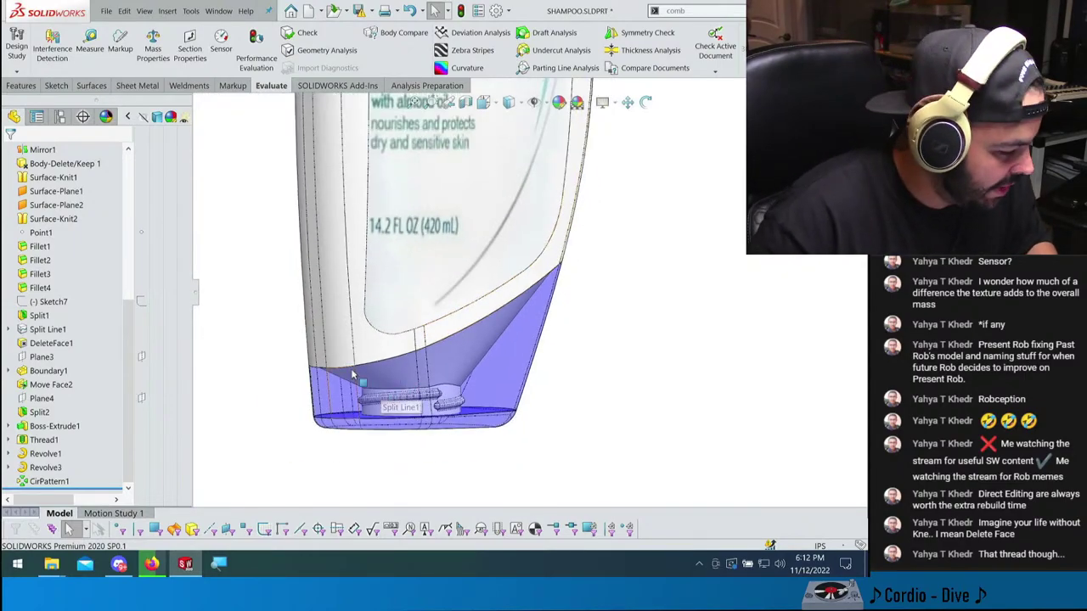
scroll(407, 393, "down", 2)
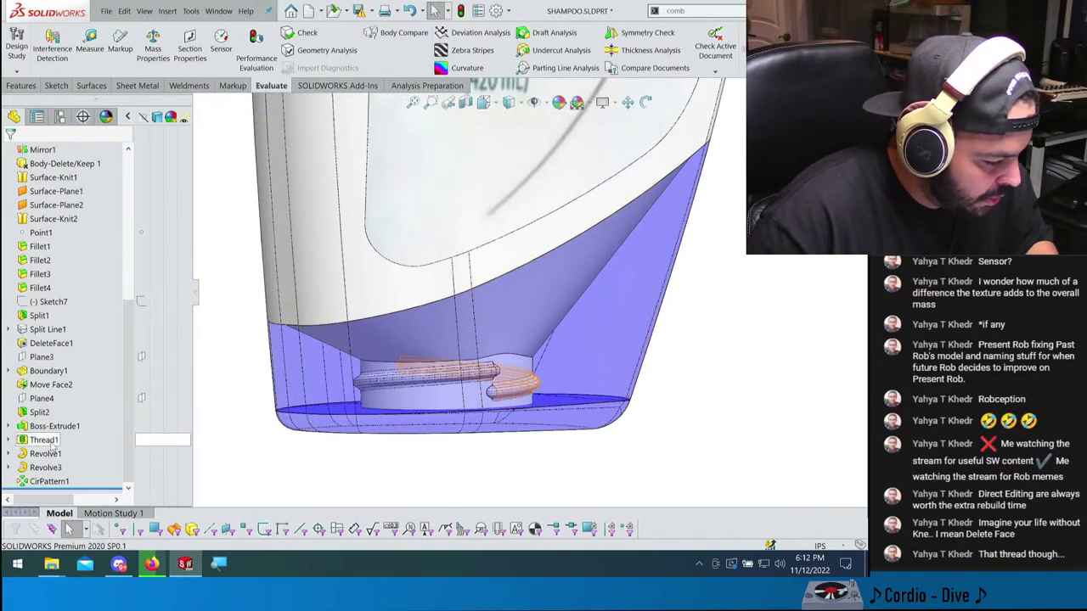
left_click(451, 386)
middle_click_drag(450, 386, 534, 352)
scroll(546, 199, "up", 5)
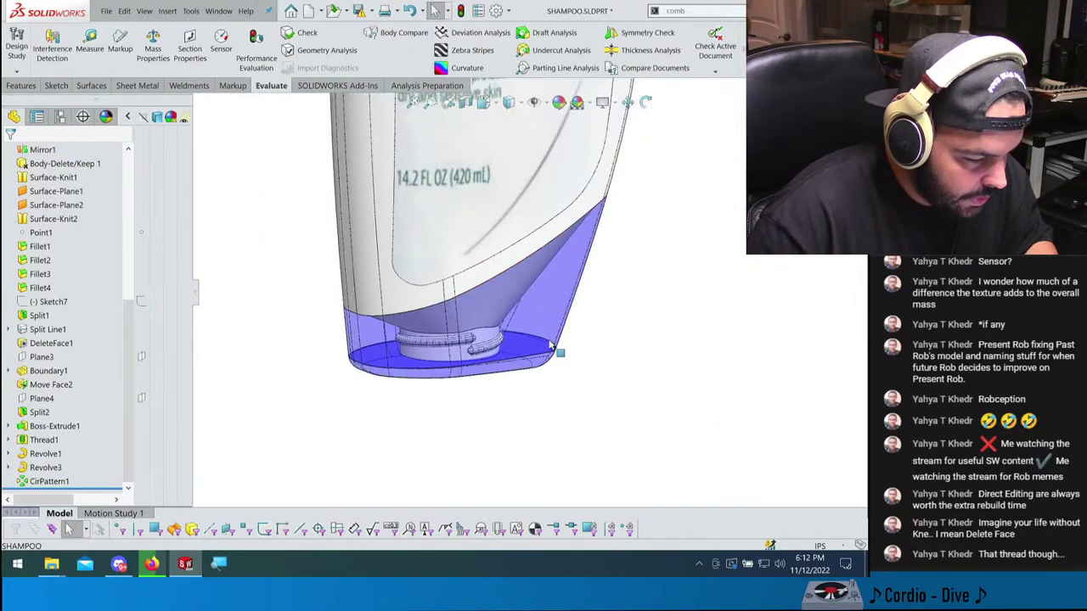
scroll(548, 197, "down", 3)
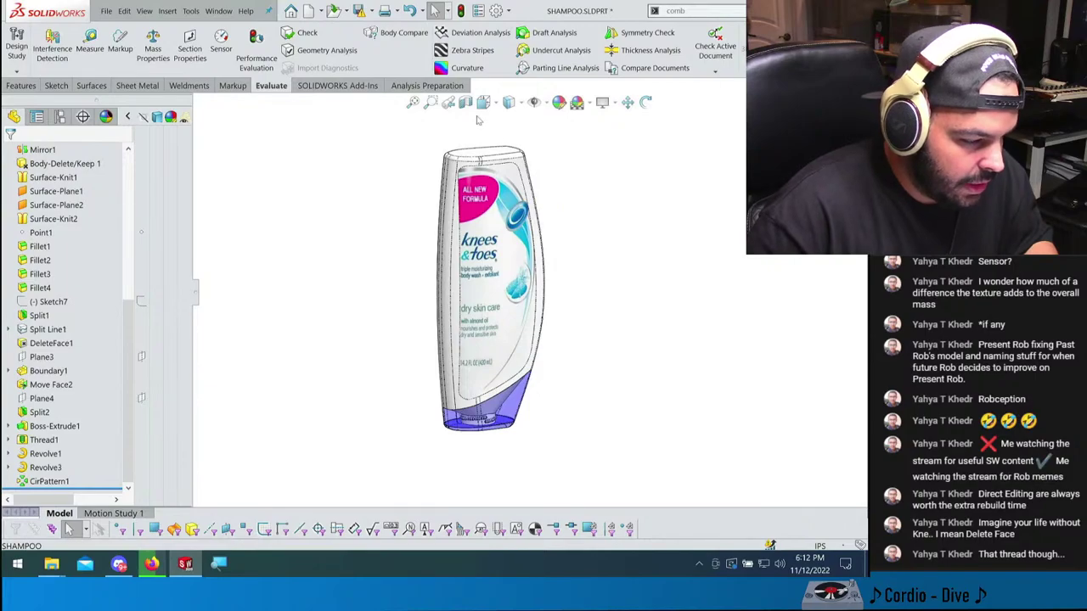
- Set the display to Tangent Edges Removed on the labelled bottle
left_click(125, 11)
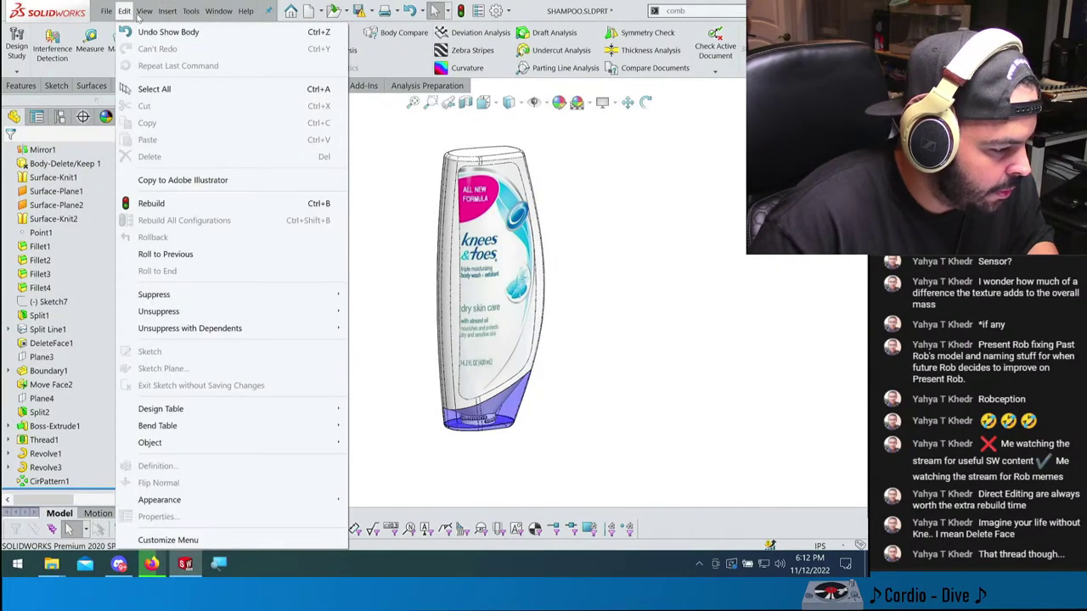
mouse_move(144, 11)
mouse_move(170, 75)
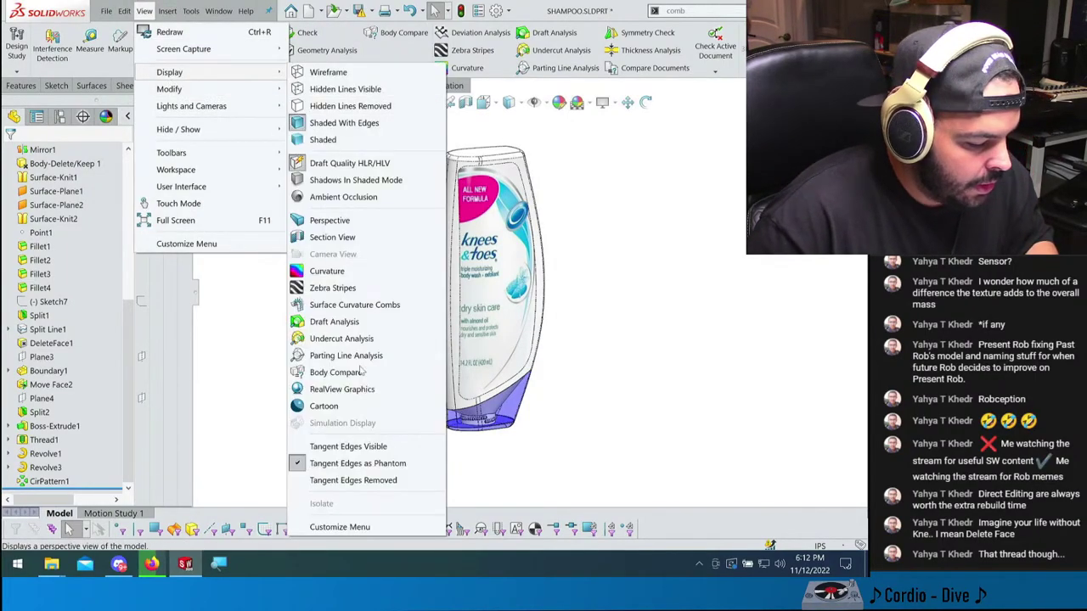
left_click(348, 481)
mouse_move(520, 348)
middle_mouse_down()
mouse_move(510, 339)
mouse_move(621, 356)
mouse_move(525, 346)
mouse_move(535, 338)
middle_mouse_up()
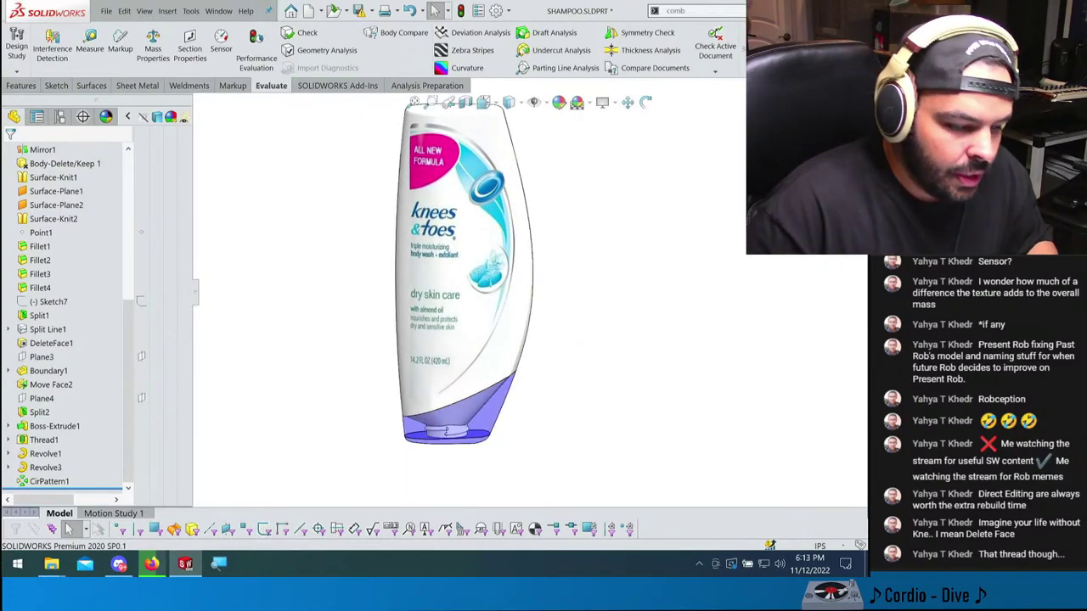
- Close the shampoo part with Don't Save, leaving SOLIDWORKS empty
key("ctrl+w")
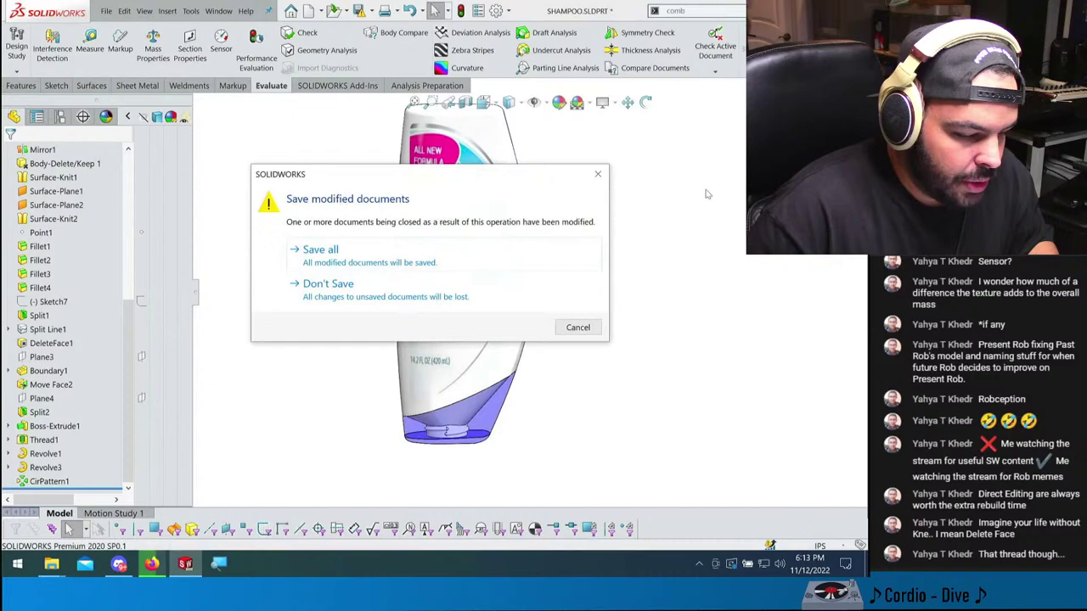
left_click(447, 291)
key("alt+Tab")
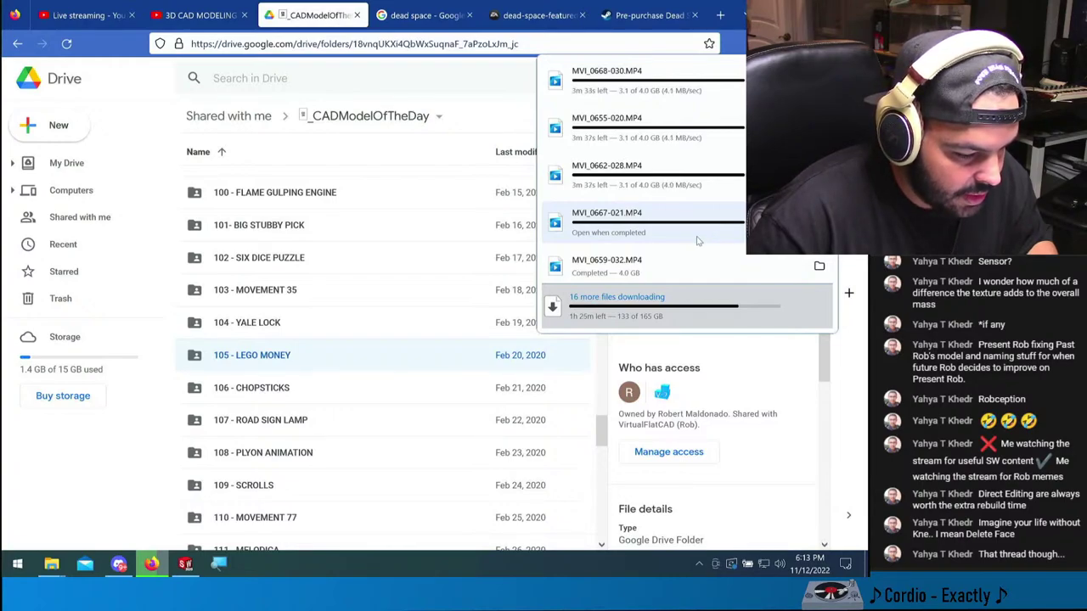
key("alt+Tab")
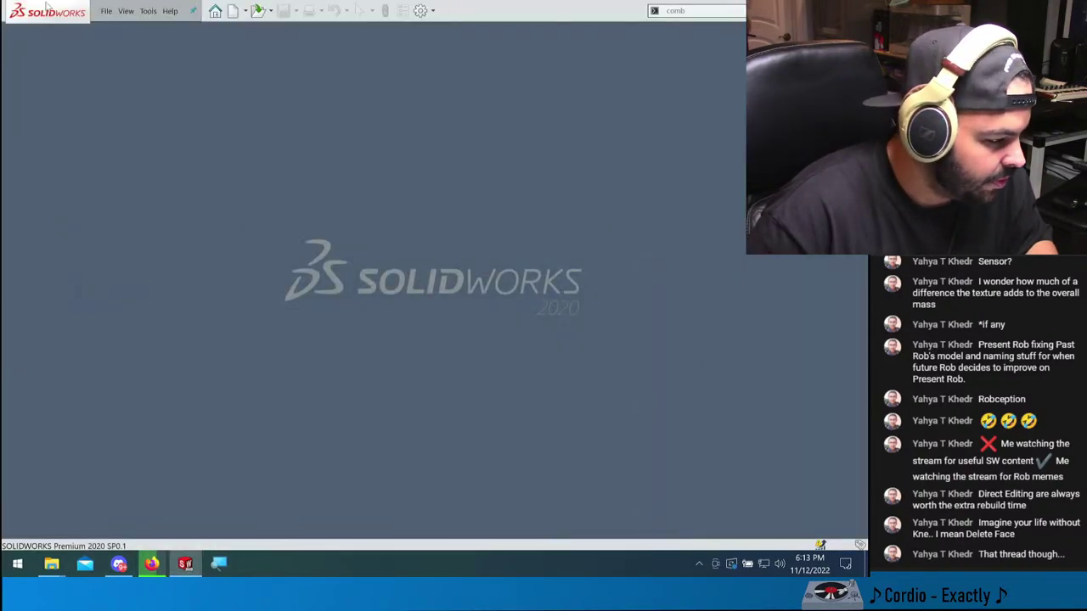
- Open MUSHROOM.SLDPRT from _CADModelOfTheDay's 004 - SUPER SHROOM folder
left_click(107, 11)
left_click(123, 45)
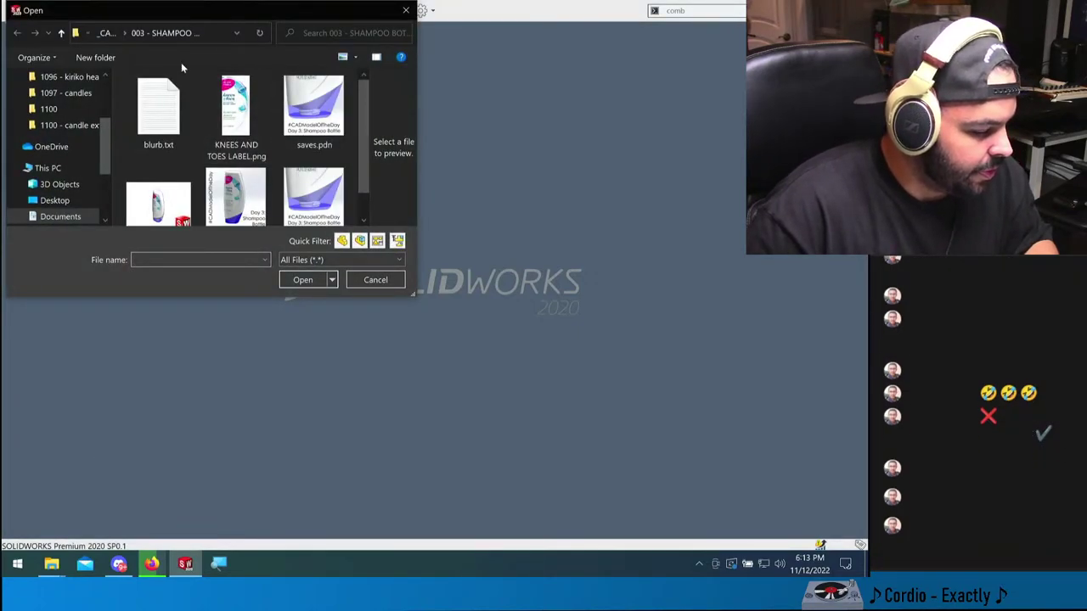
left_click(104, 34)
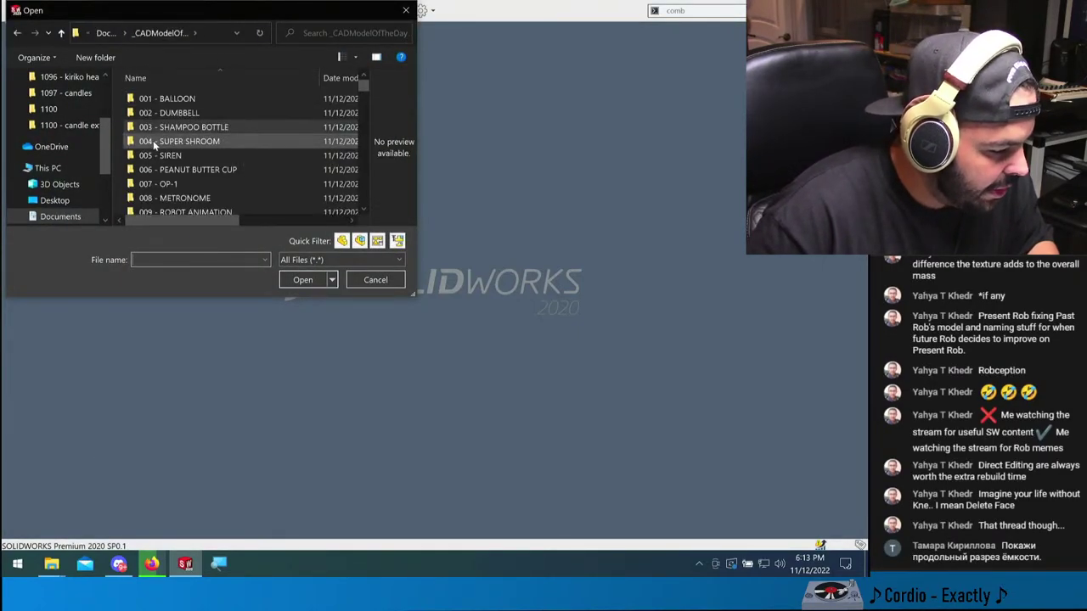
double_click(191, 141)
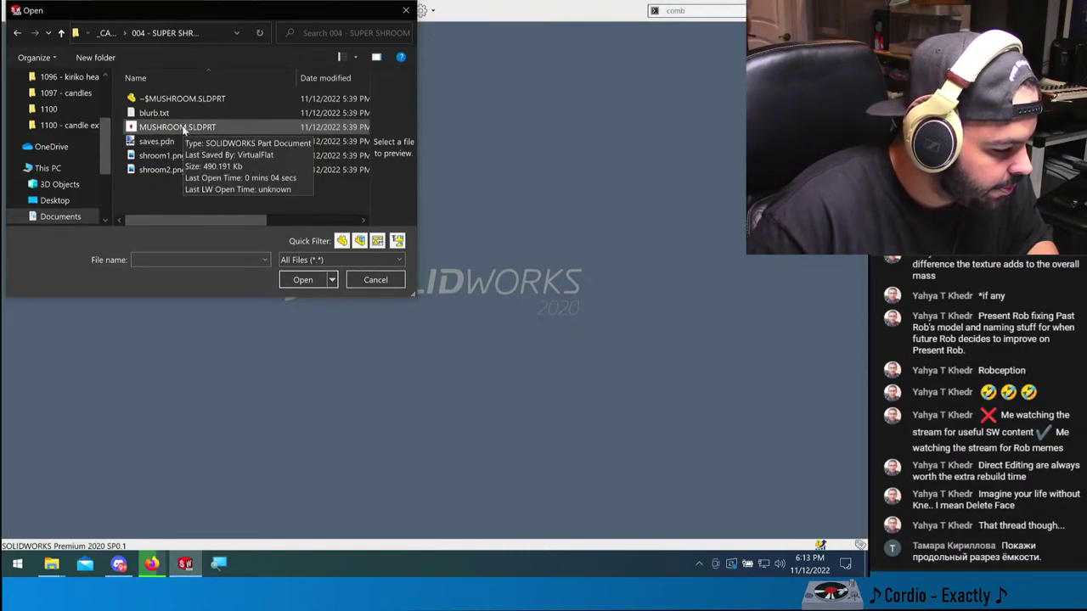
double_click(182, 127)
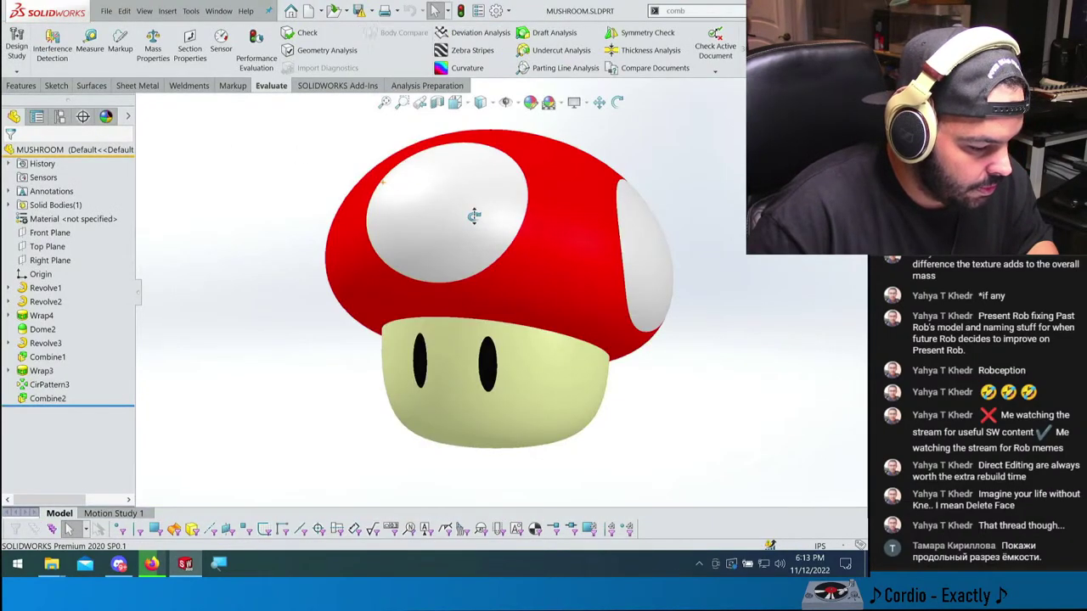
- Orbit the mushroom, roll it back to just after Revolve1, and show the recent files list
middle_click_drag(473, 213, 628, 172)
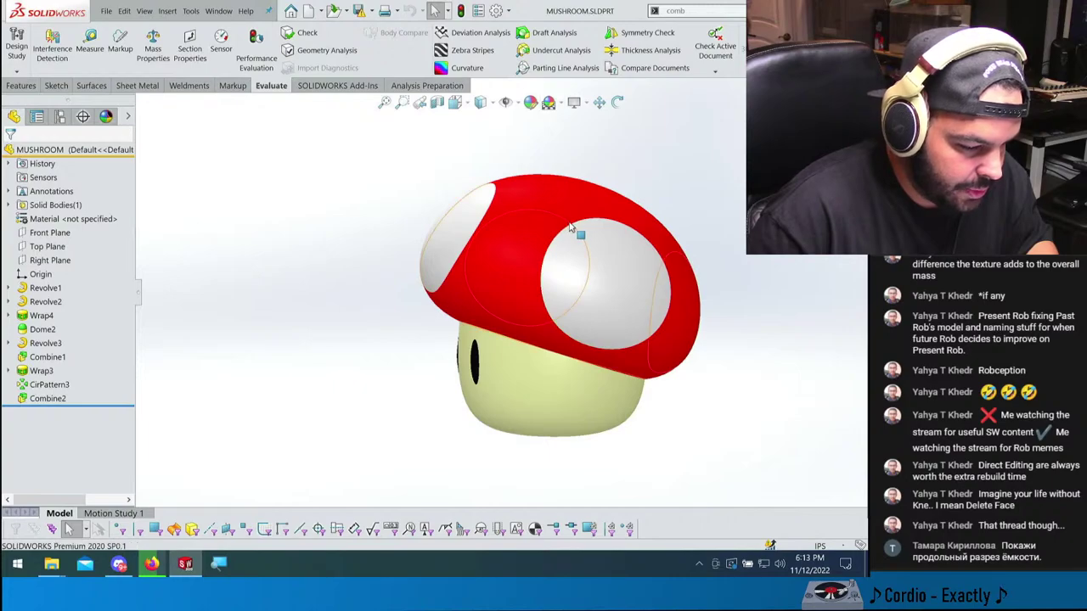
middle_click_drag(577, 235, 303, 347)
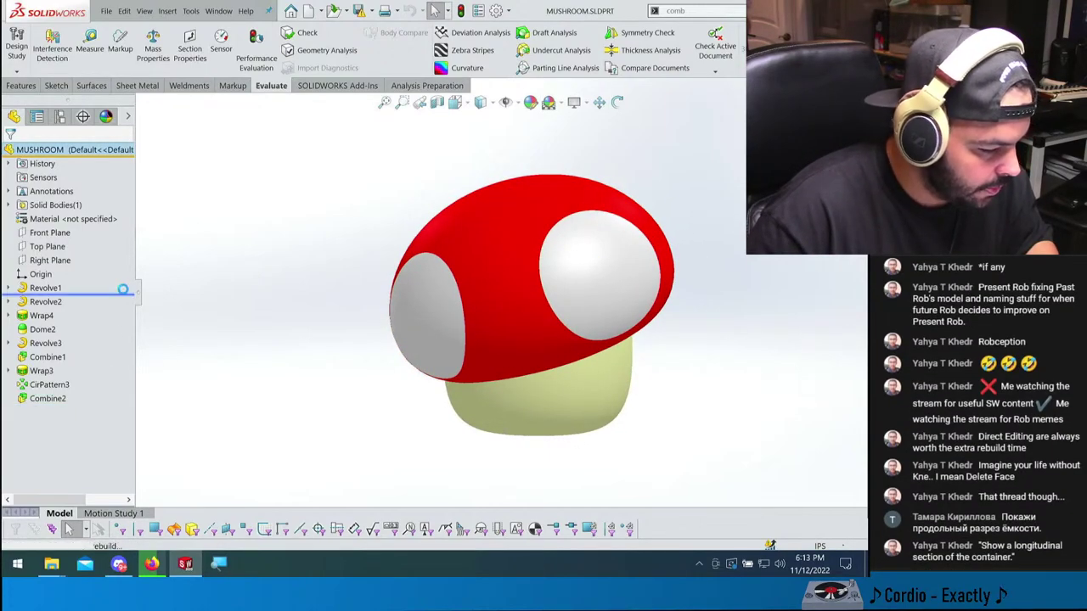
left_click_drag(123, 290, 123, 293)
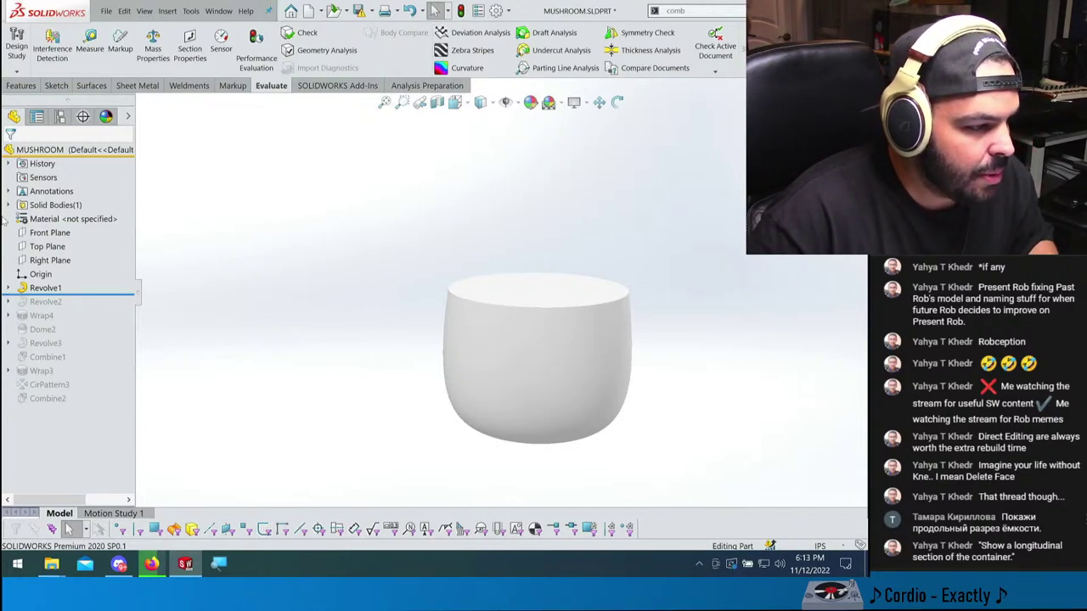
left_click_drag(1041, 529, 985, 517)
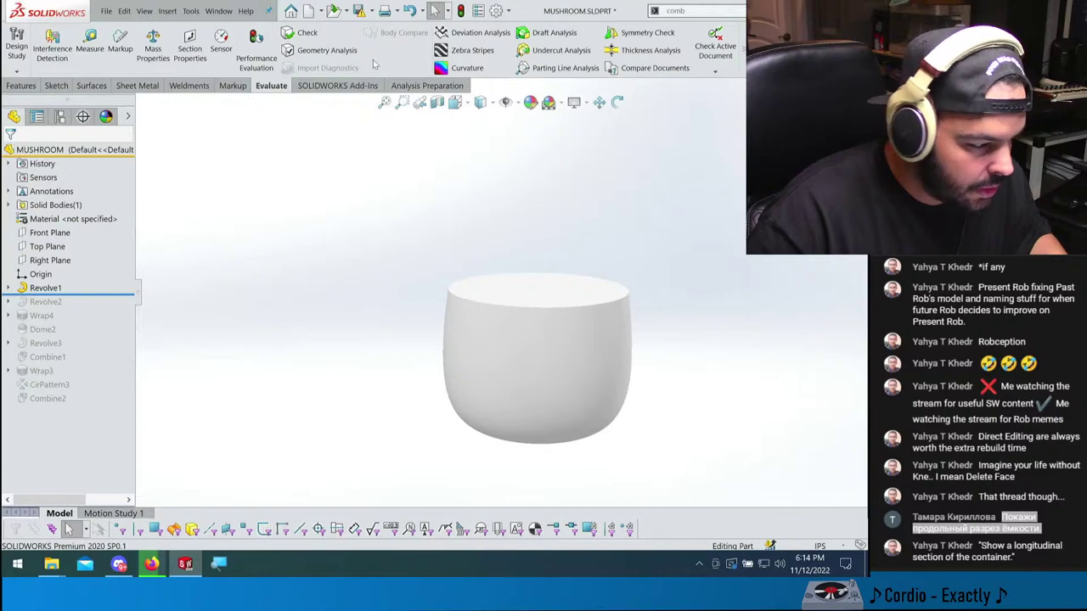
left_click(106, 10)
mouse_move(139, 66)
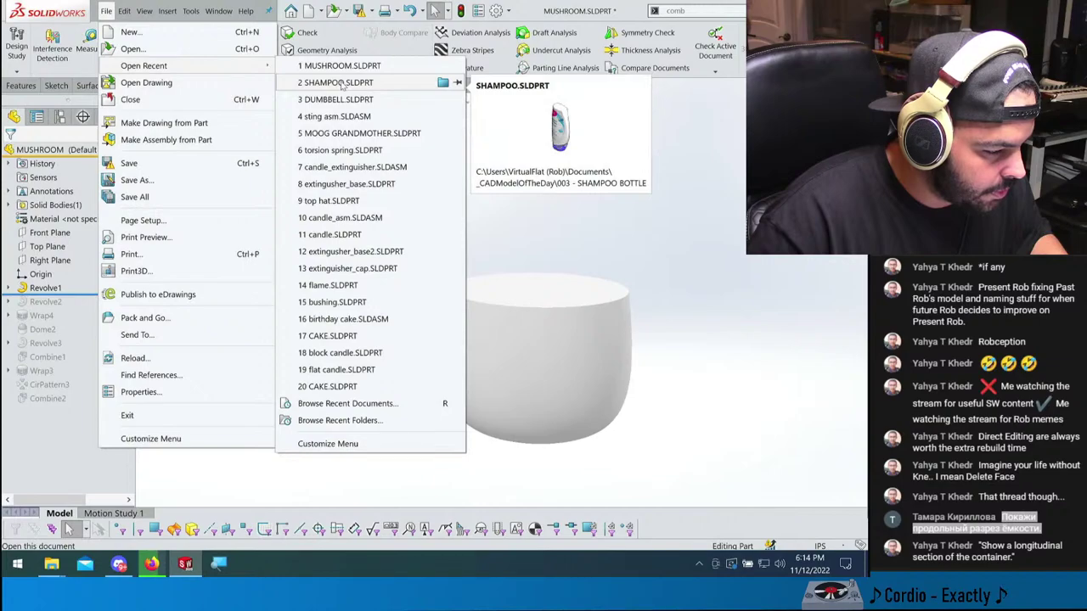
- Open SHAMPOO.SLDPRT and section it on the Right Plane, offset 1.04375in
left_click(341, 85)
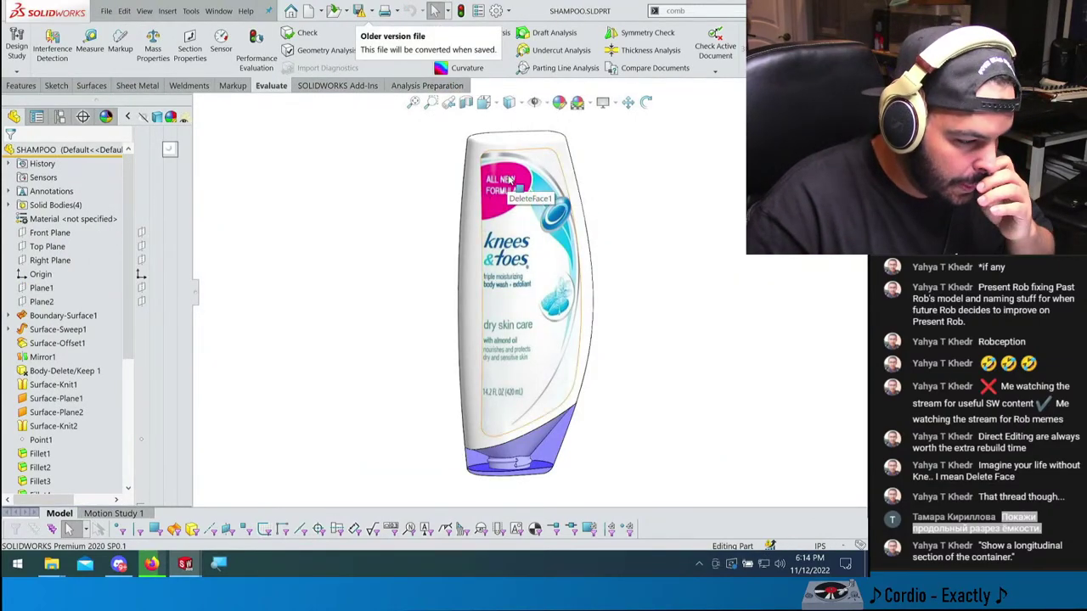
middle_click_drag(564, 213, 588, 230)
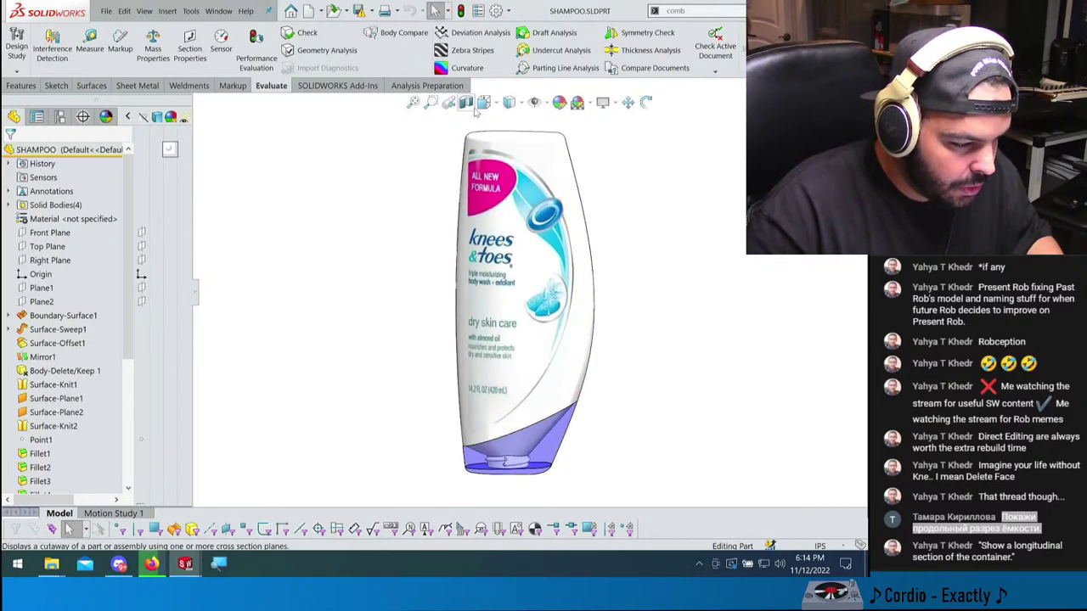
left_click(473, 111)
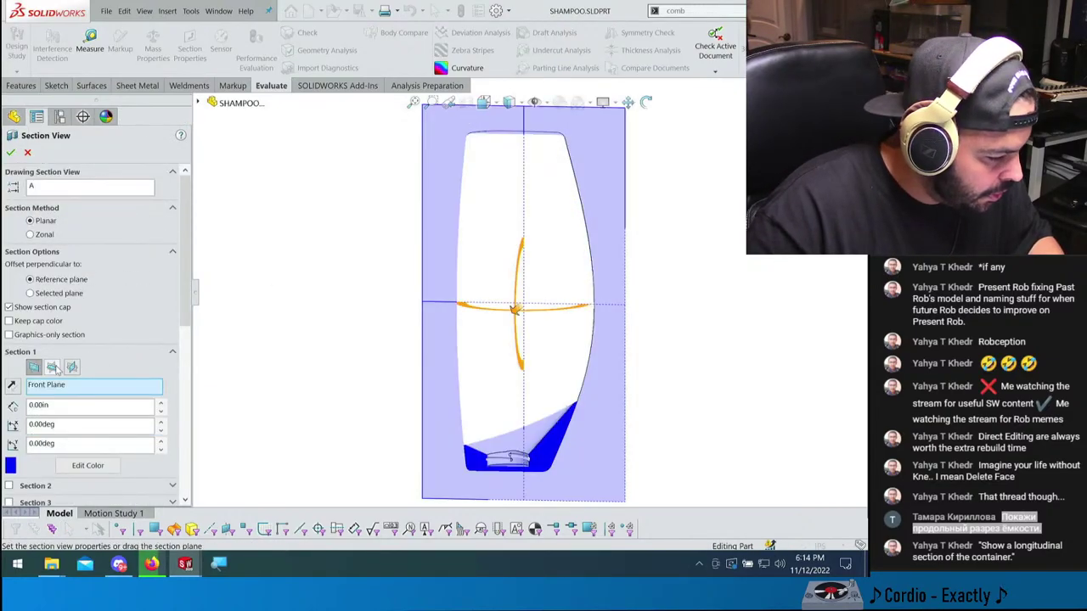
left_click(52, 367)
left_click(72, 367)
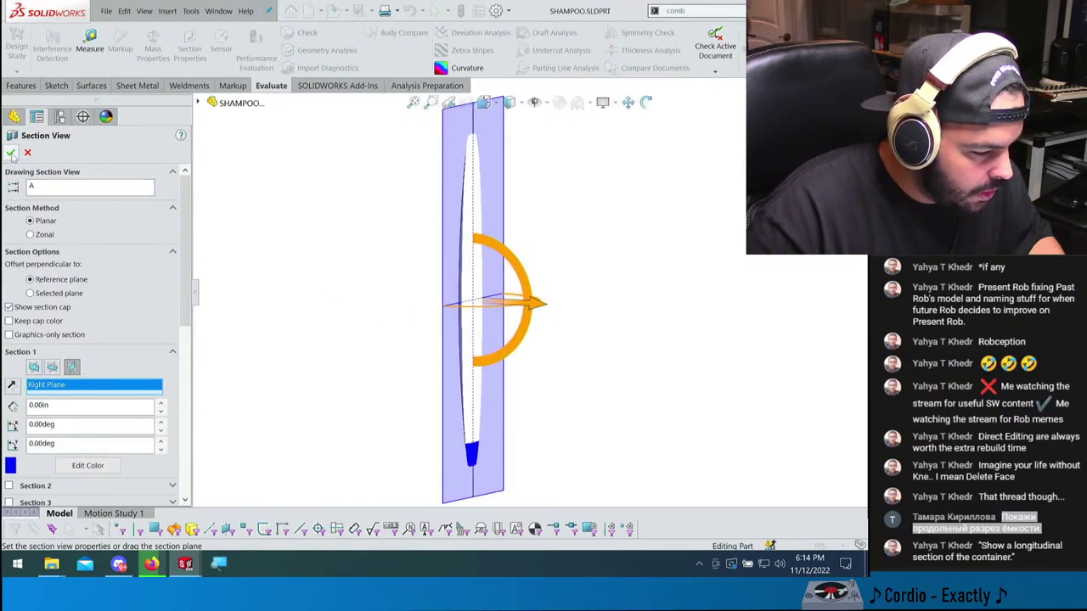
left_click_drag(540, 309, 569, 314)
- Close the section view and zoom in on the bottle's base
key("Escape")
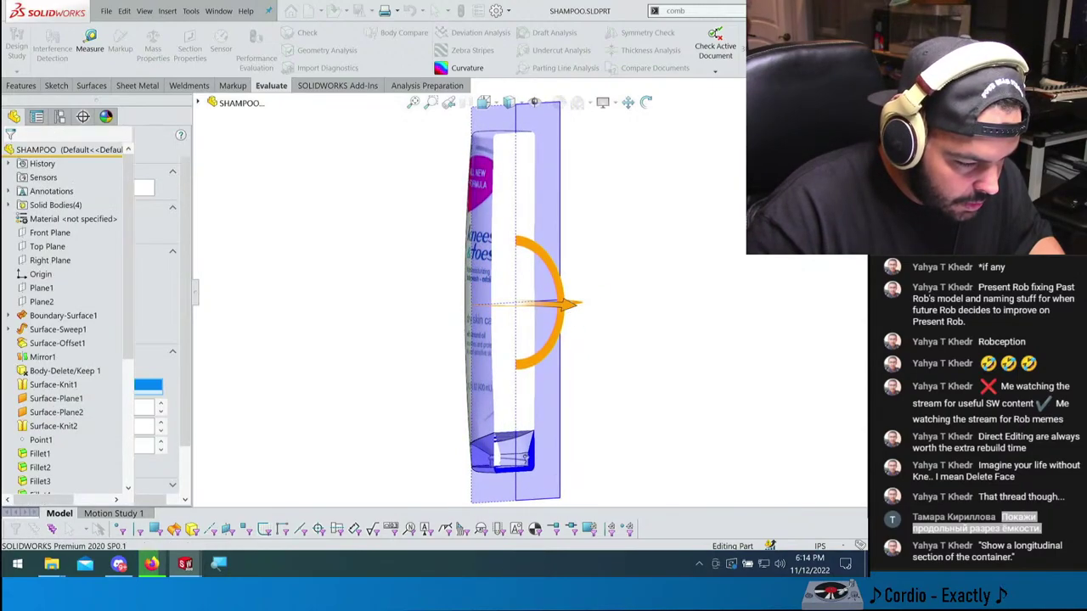
middle_click_drag(606, 298, 556, 218)
scroll(522, 435, "down", 5)
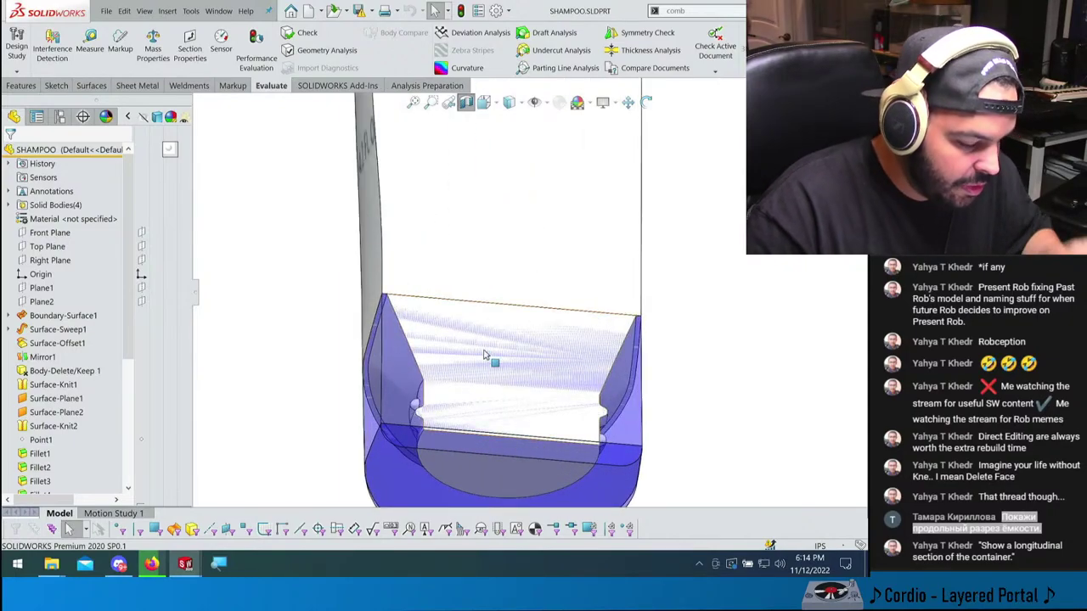
- Hide the blue Split1 bodies
middle_click_drag(486, 358, 484, 356)
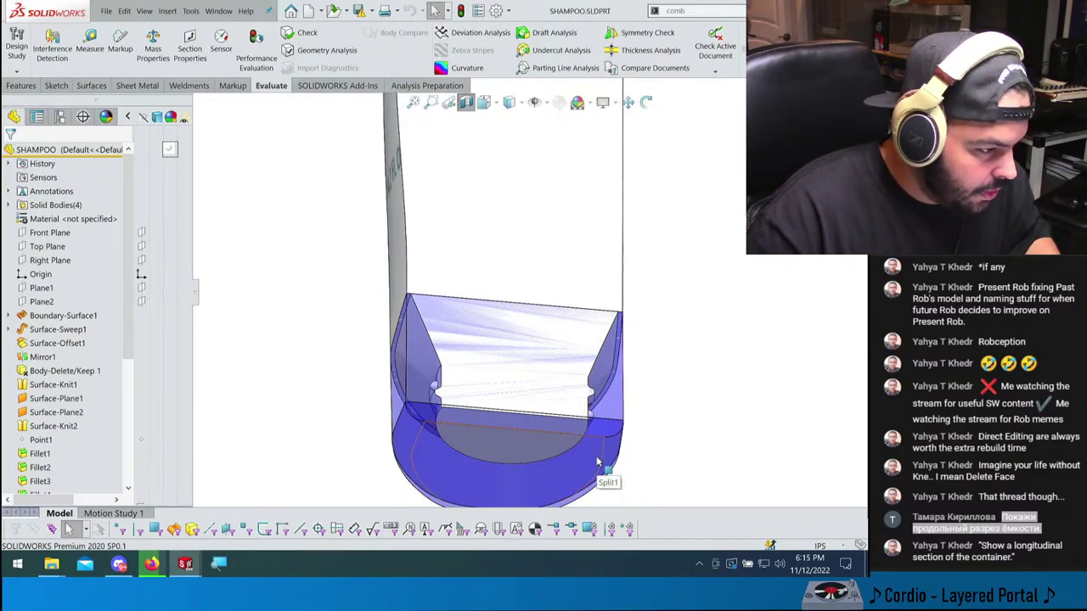
key("Tab")
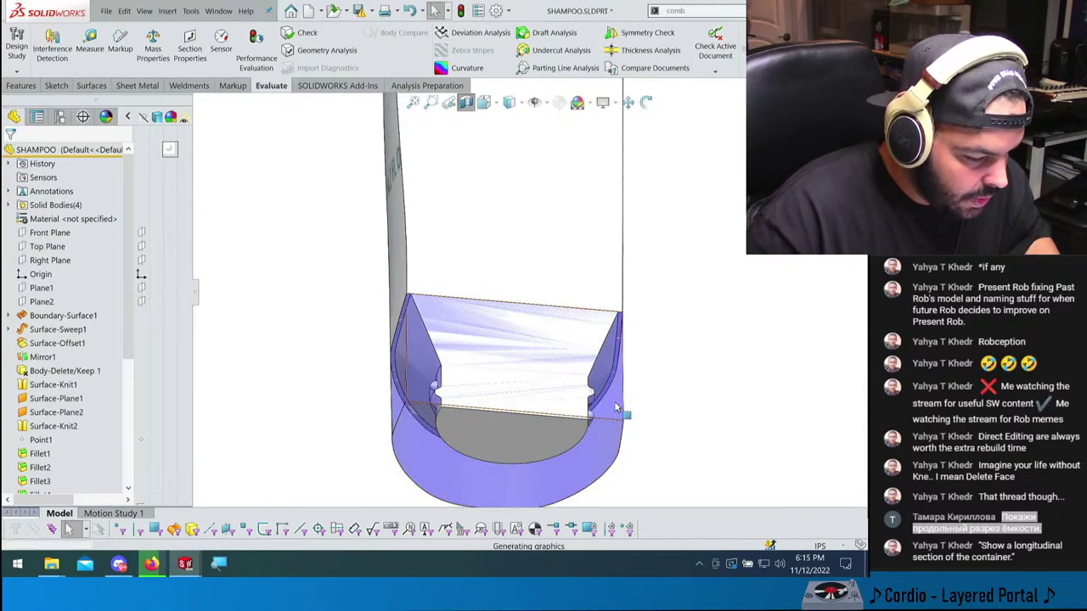
key("Tab")
- Start a sketch on the bottle's bottom face, then exit it unchanged
middle_click_drag(596, 395, 553, 402)
left_click(544, 399)
key("s")
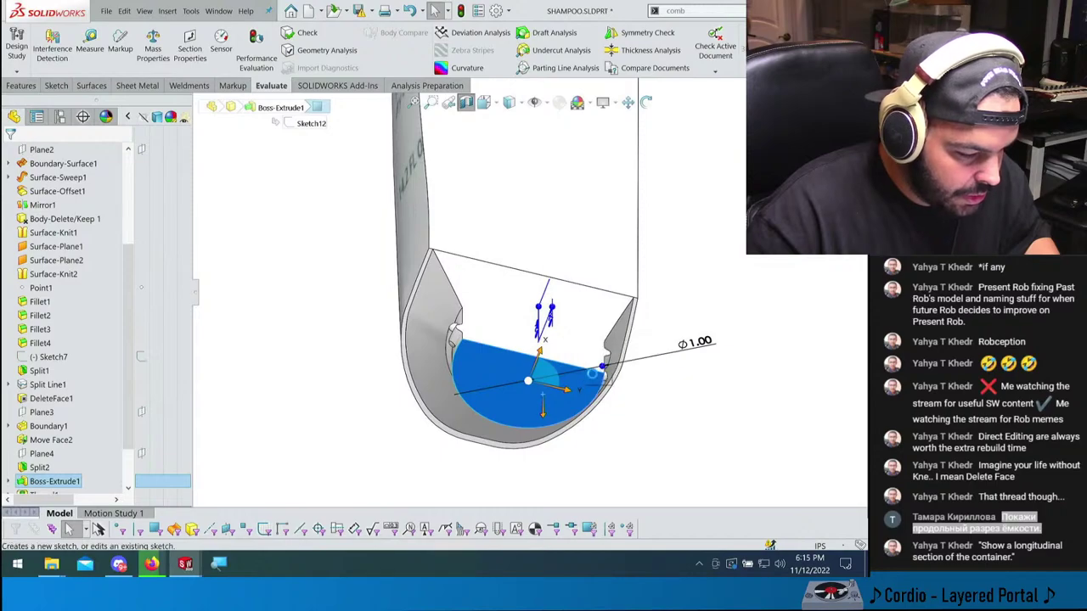
middle_click_drag(595, 385, 474, 351)
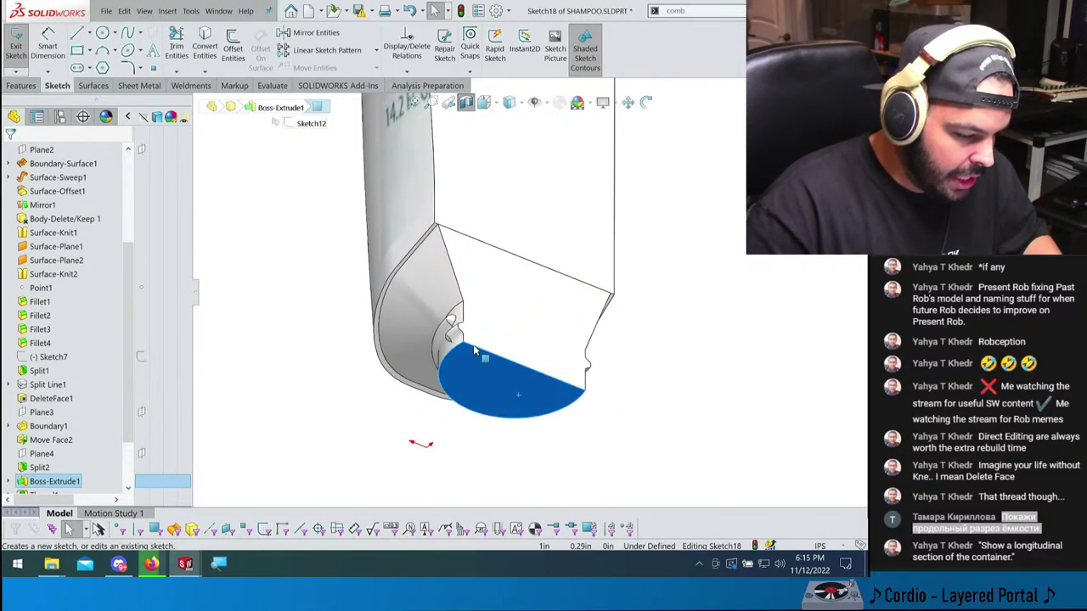
left_click(15, 47)
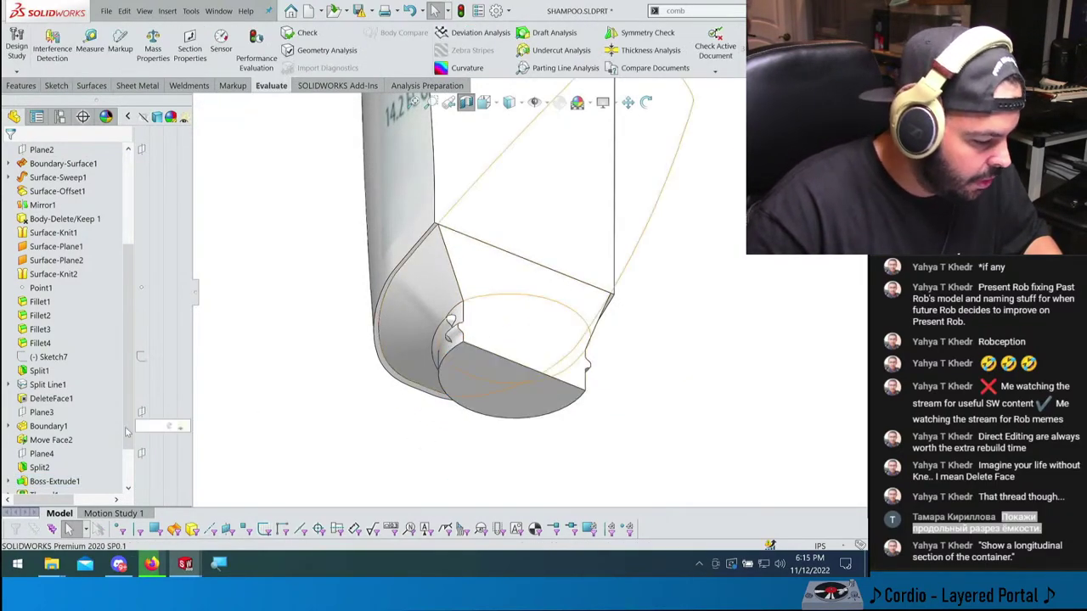
- Roll the model back to just after Boss-Extrude1 and begin a Shell
scroll(87, 485, "down", 2)
left_click_drag(100, 488, 94, 440)
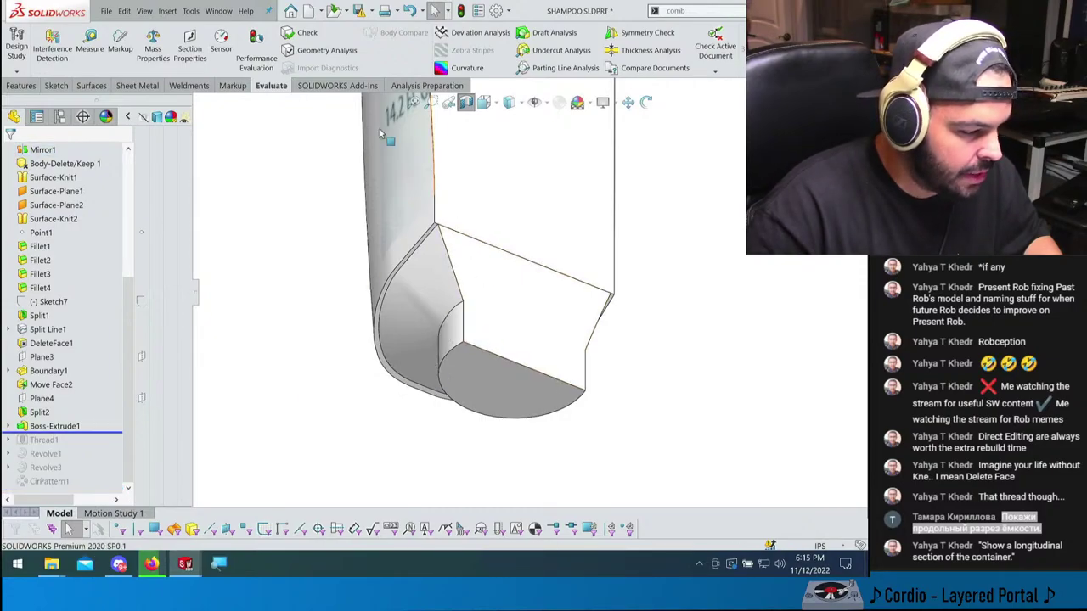
left_click(22, 86)
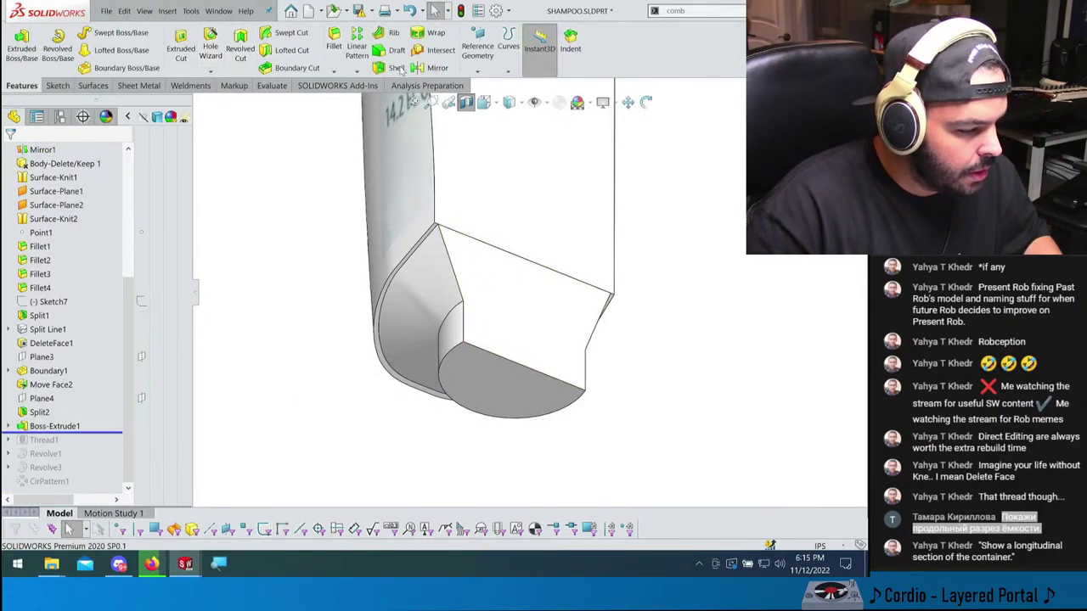
- Create Shell1 with the bottom face open, accept the warning, then roll back above it
left_click(491, 361)
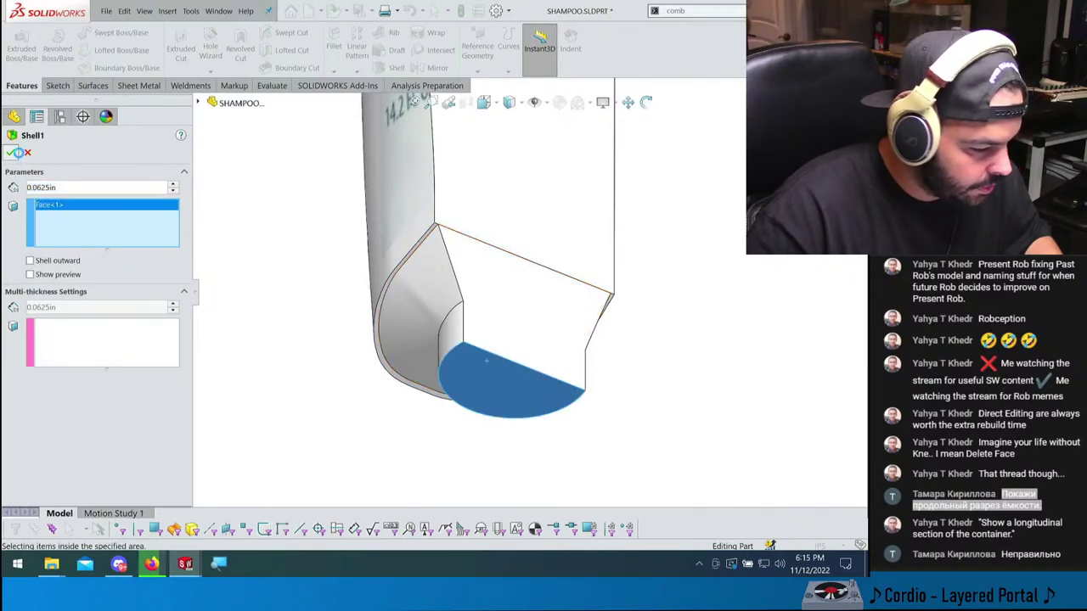
left_click(16, 153)
left_click(534, 296)
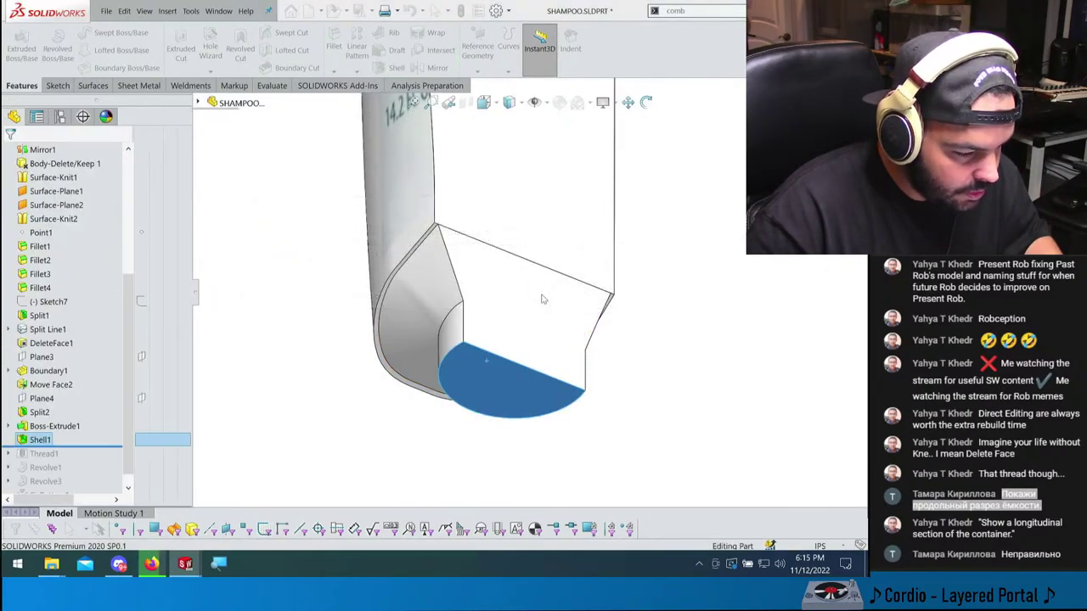
middle_click_drag(541, 294, 574, 368)
left_click_drag(40, 439, 56, 421)
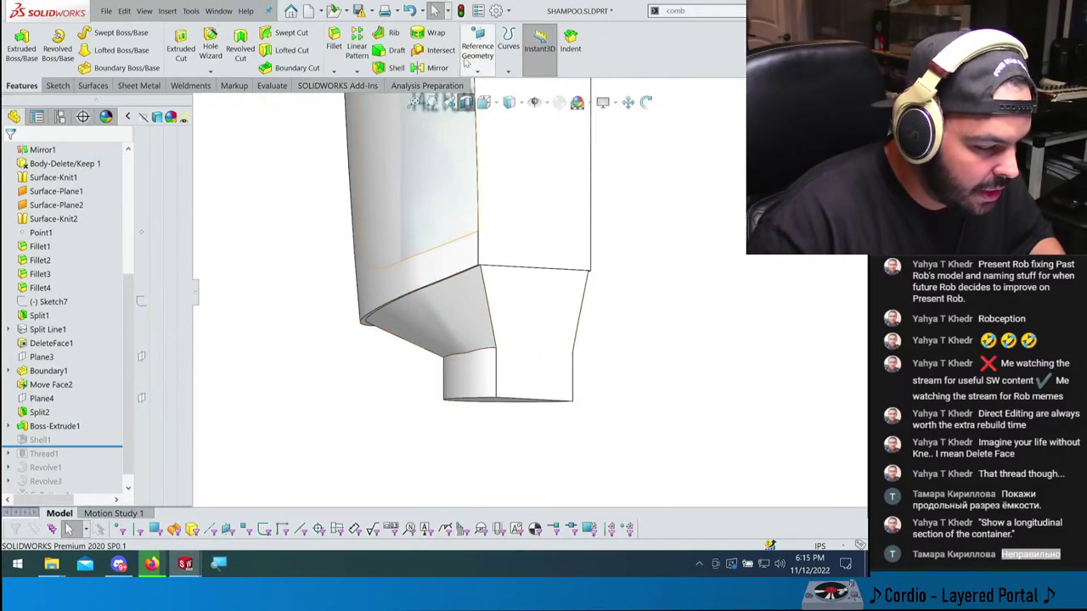
- Combine Boss-Extrude1 and DeleteFace1 into a single body
key("BackSpace")
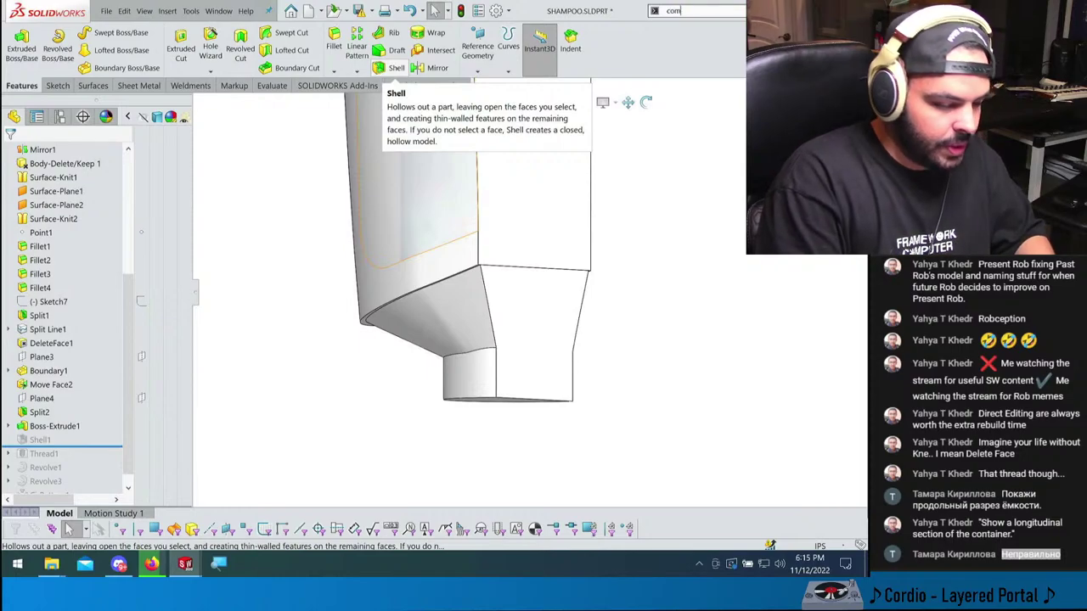
type("b")
key("Return")
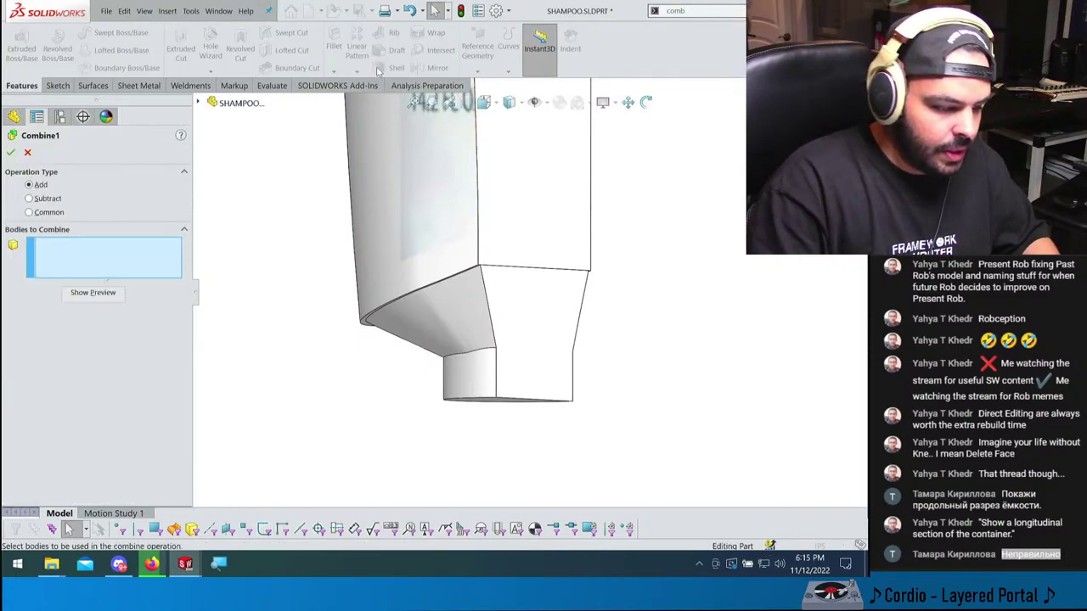
left_click(462, 300)
left_click(461, 255)
key("Return")
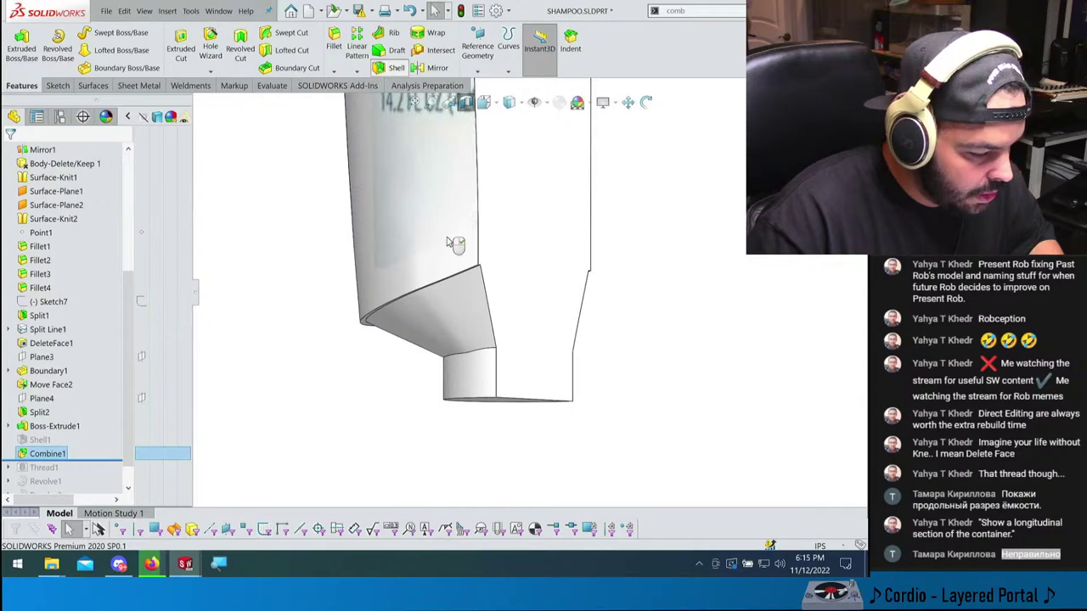
- Create a 0.0625in Shell2 removing the bottom face, accepting the thickness warning
key("s")
middle_click_drag(502, 366, 501, 415)
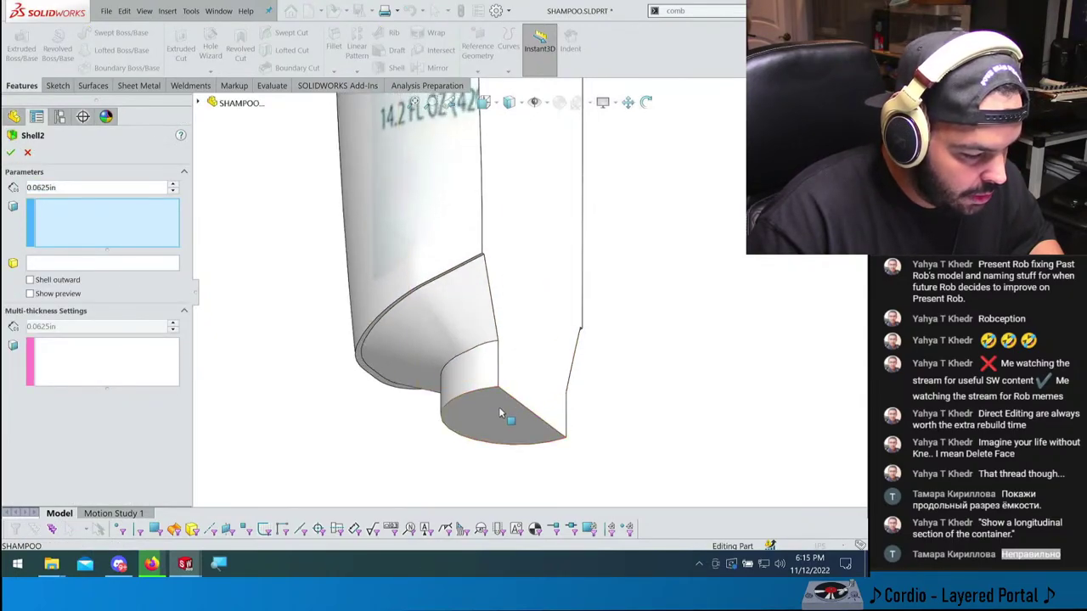
left_click(500, 414)
left_click(534, 297)
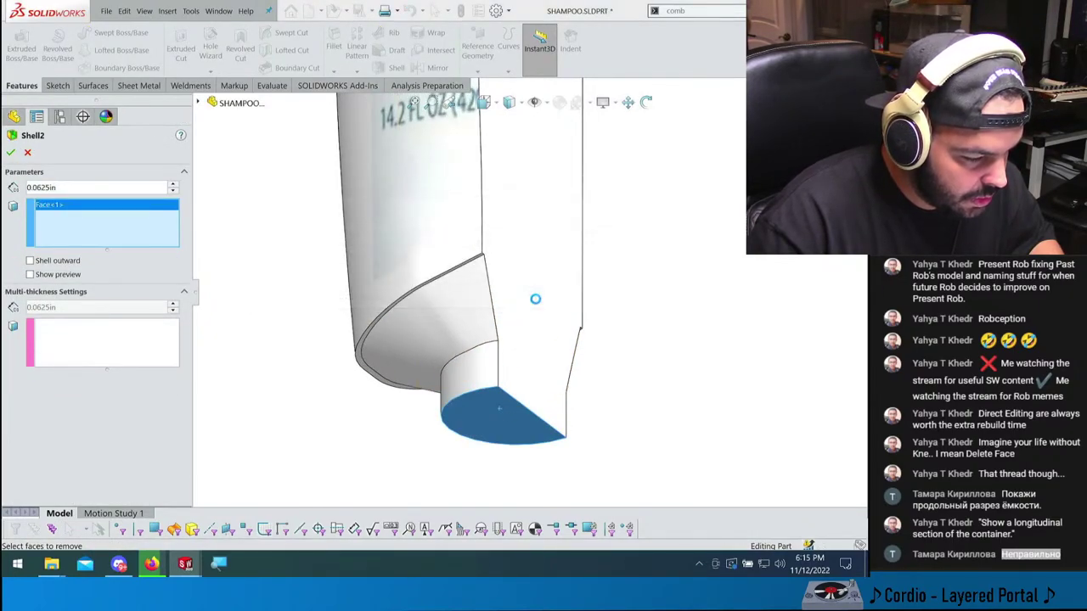
middle_click_drag(535, 297, 498, 314)
scroll(510, 246, "up", 5)
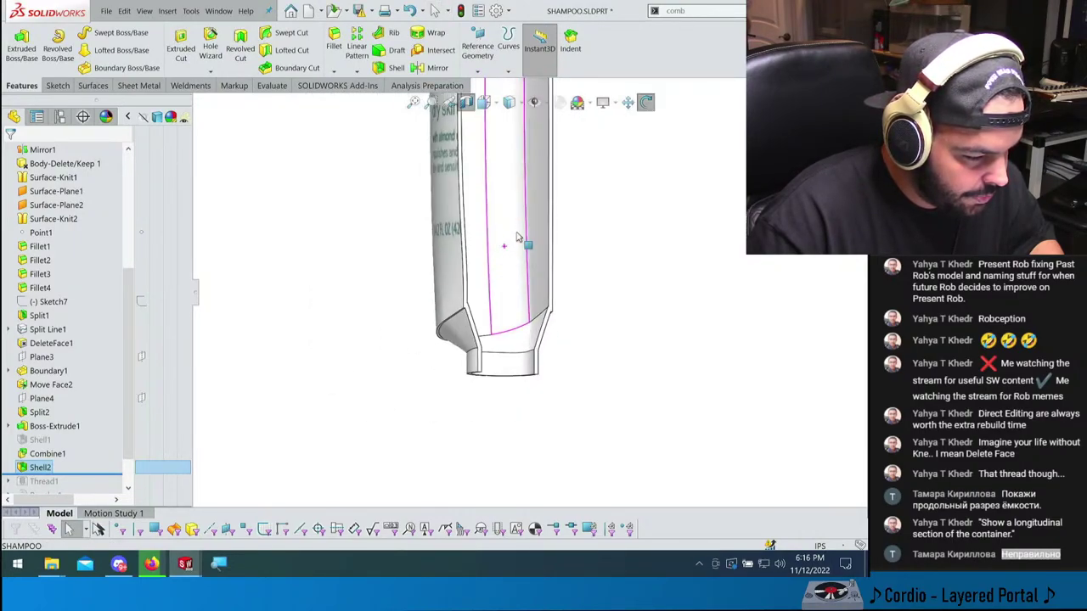
scroll(488, 428, "down", 6)
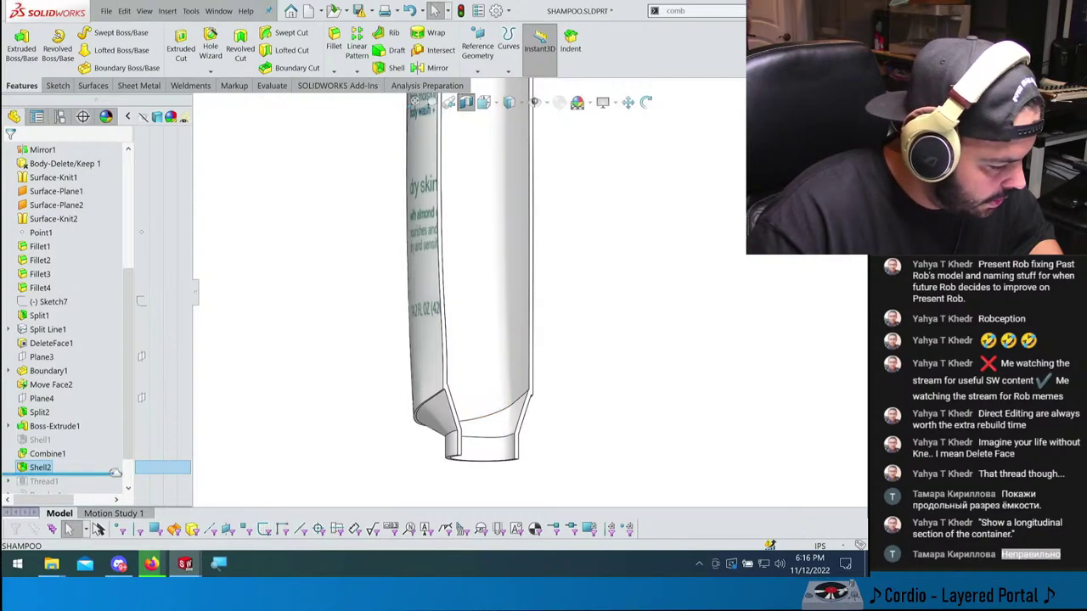
scroll(91, 449, "down", 1)
- Roll forward through Thread1, Revolve1 and Revolve2, then back to just after Combine1
left_click_drag(99, 431, 99, 447)
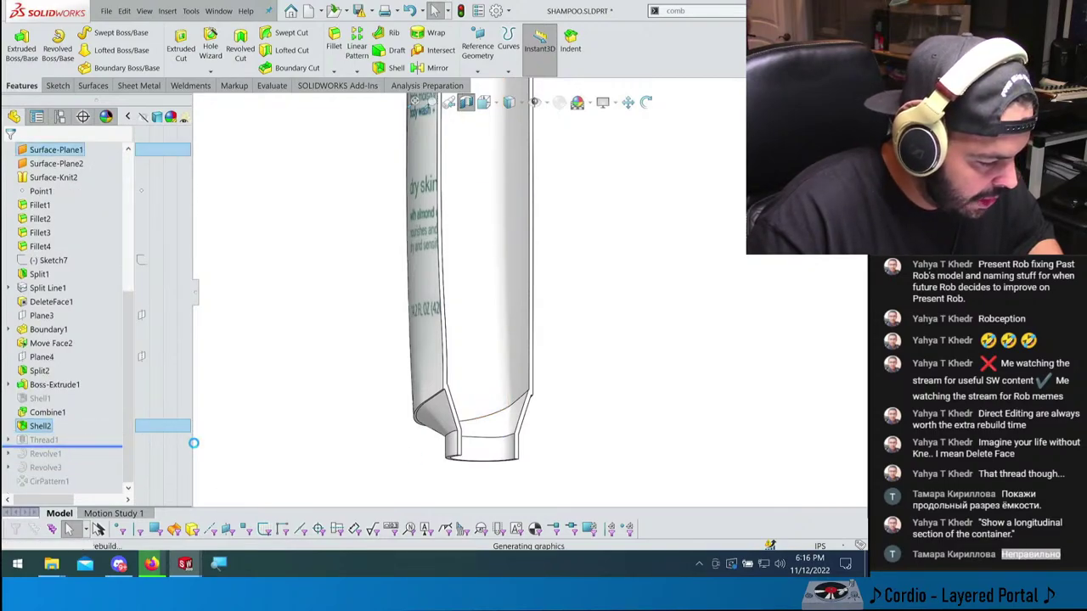
scroll(500, 438, "down", 3)
middle_click_drag(500, 438, 417, 439)
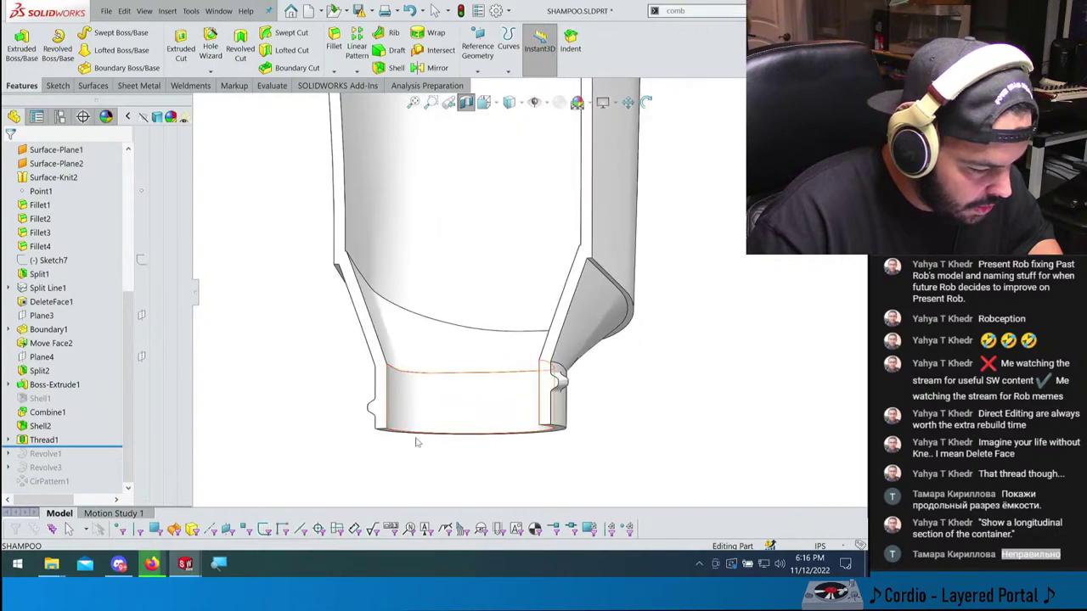
left_click_drag(106, 447, 100, 487)
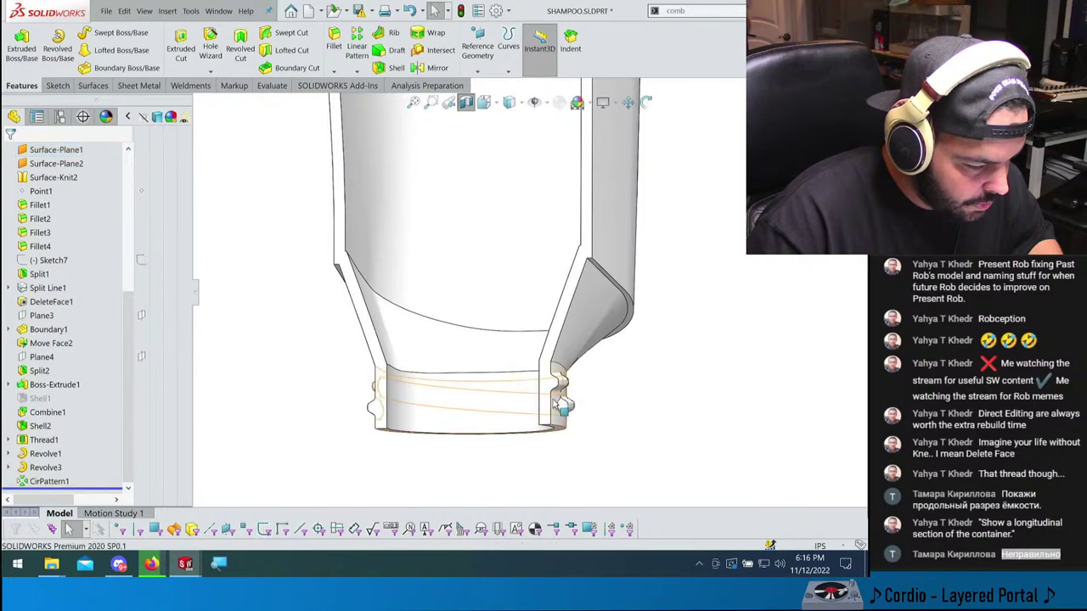
middle_click_drag(556, 400, 616, 414)
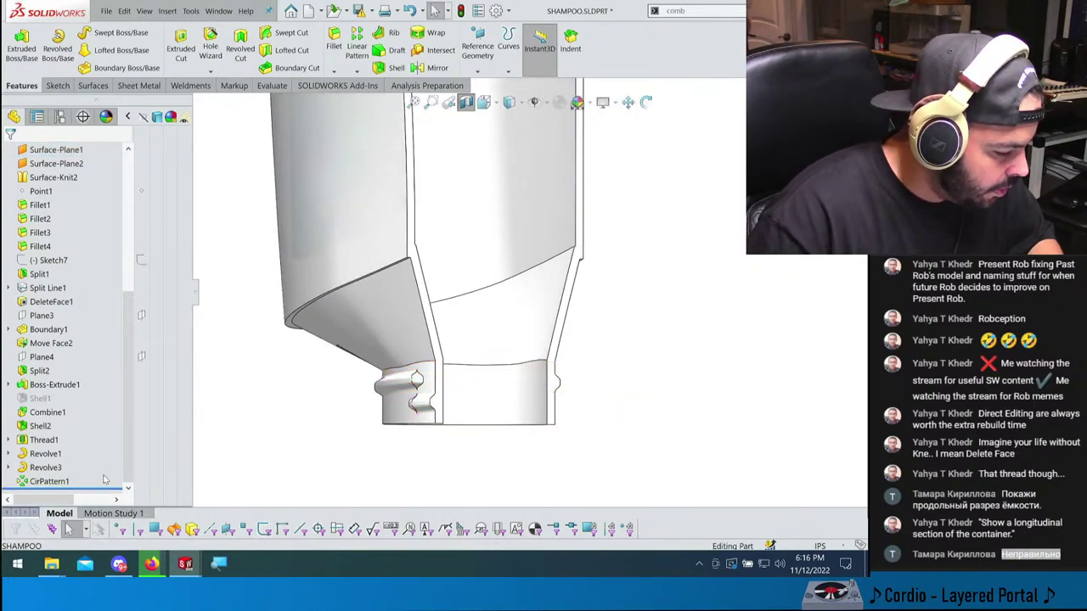
left_click_drag(102, 488, 103, 420)
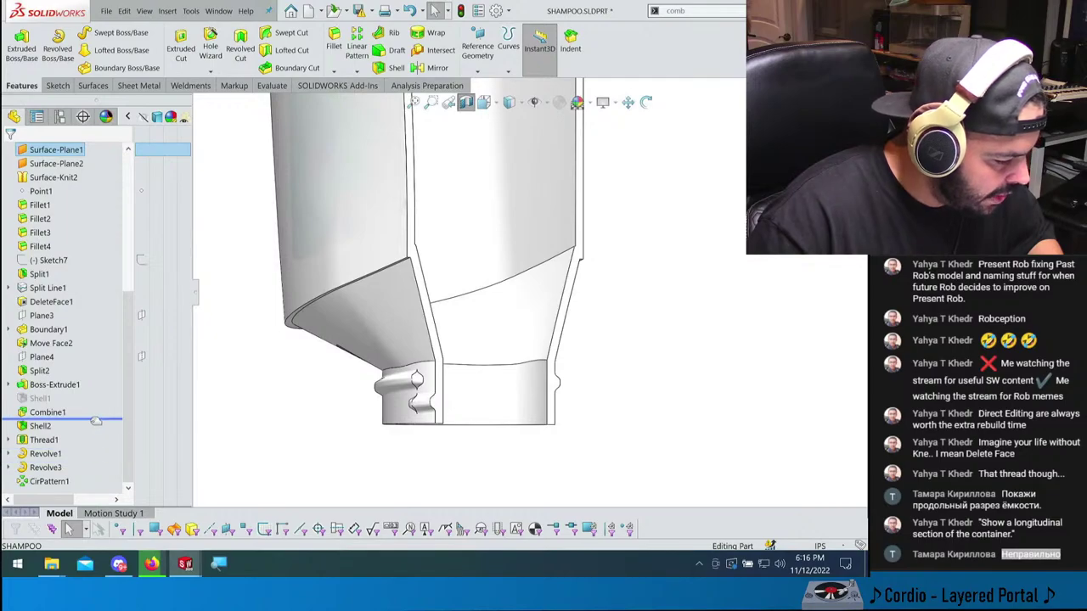
middle_click_drag(418, 406, 444, 347)
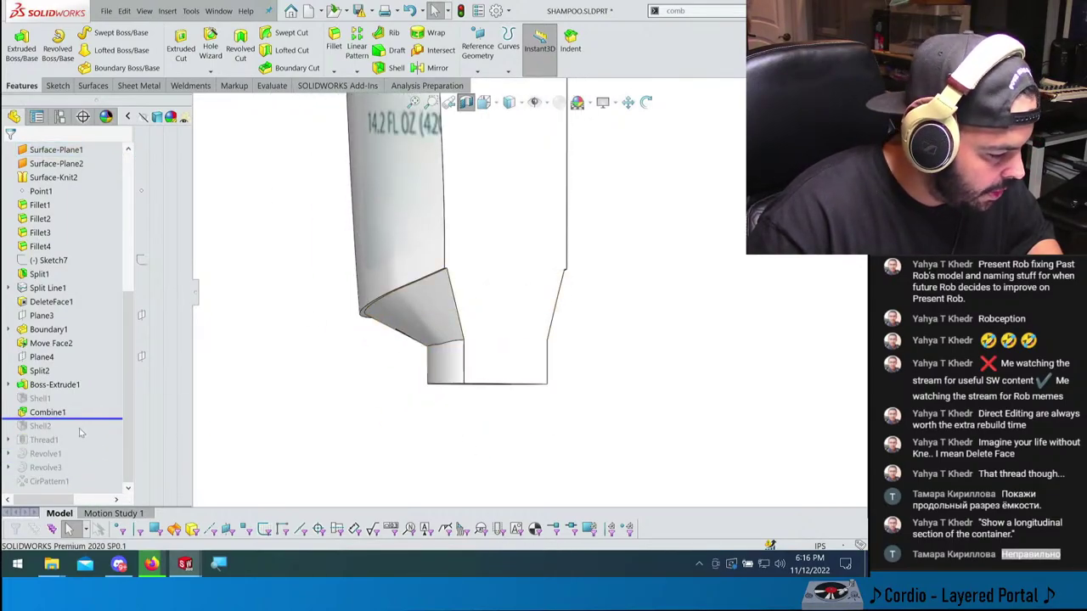
- Show the hidden Split2[2] body from the Solid Bodies folder and save with Ctrl+S
scroll(68, 323, "up", 6)
left_click(8, 204)
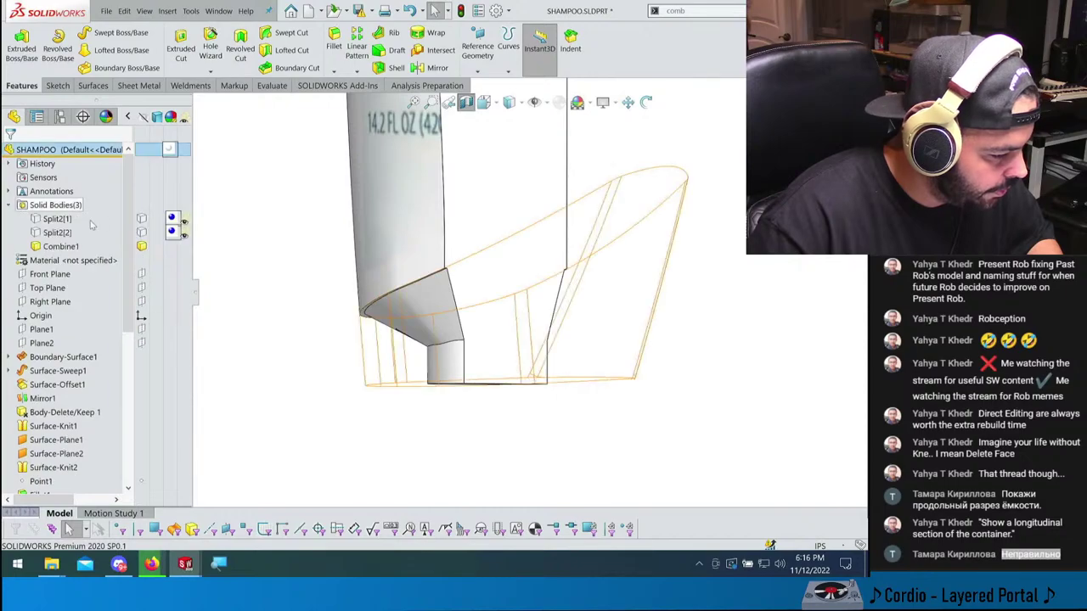
left_click(141, 220)
left_click(141, 232)
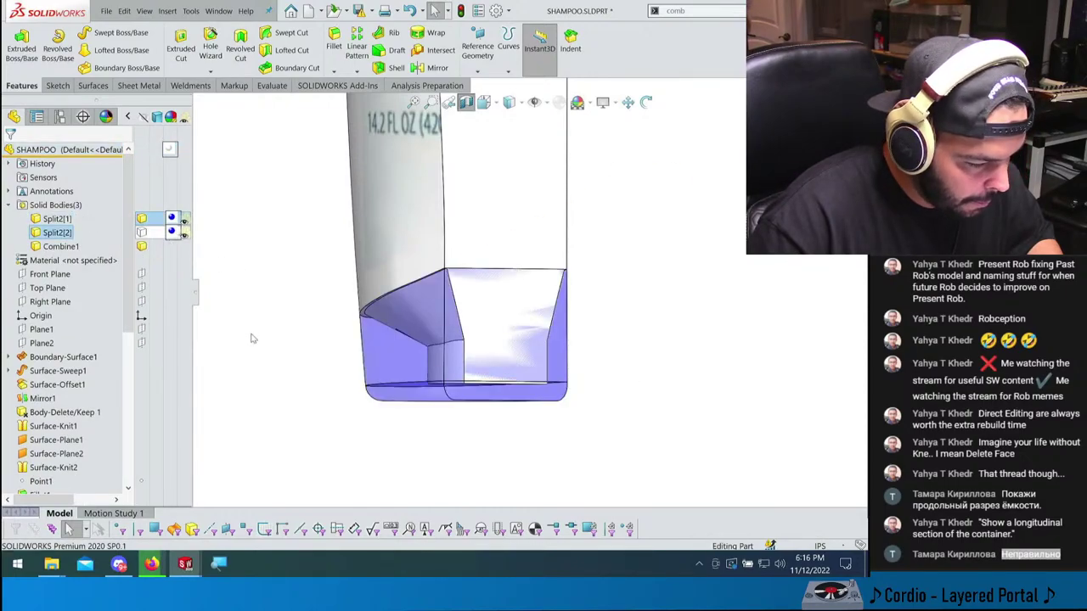
middle_click_drag(361, 344, 344, 359)
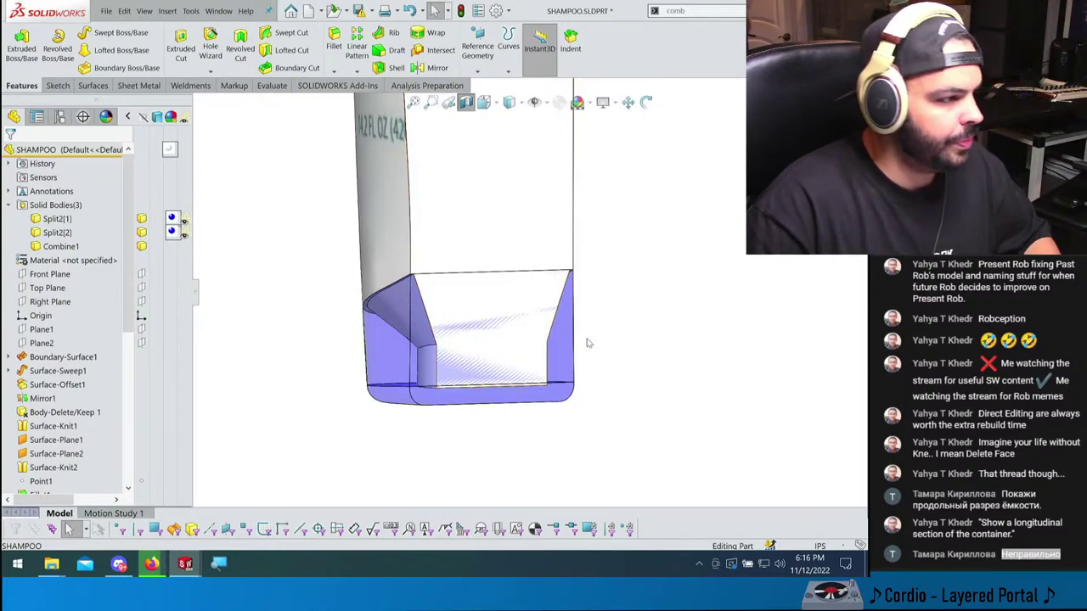
key("ctrl+s")
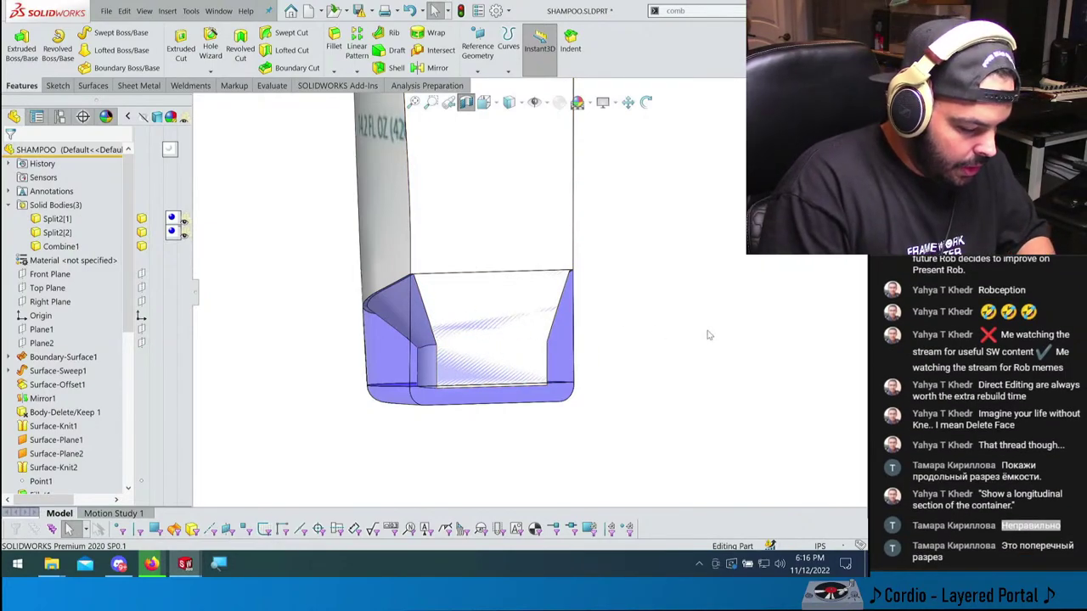
- Add a cut Indent1 on target Split2[1] using the bottle base face as tool region
type("inde")
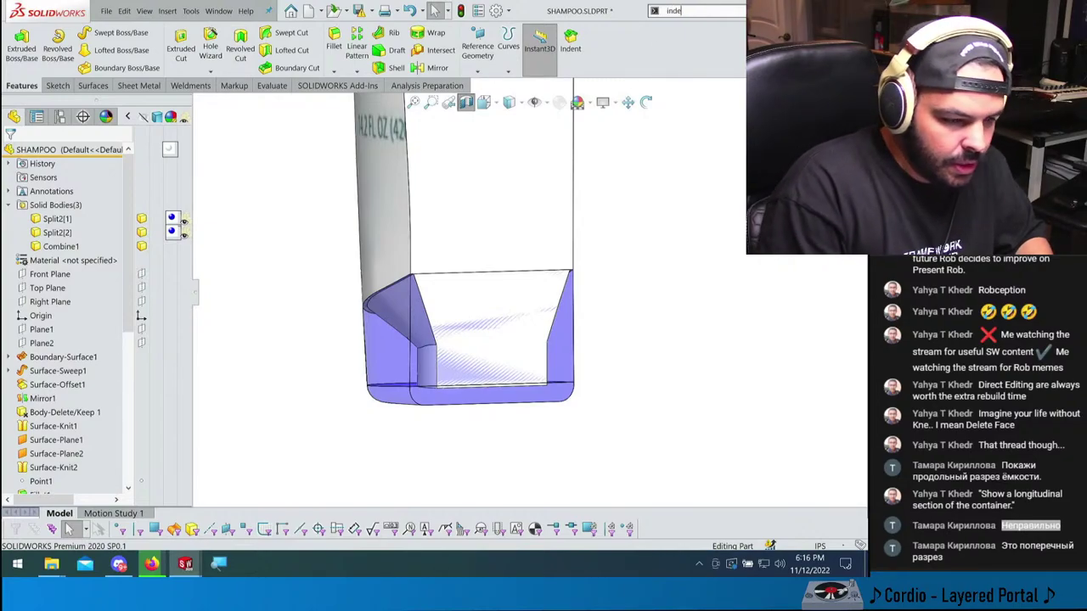
key("Return")
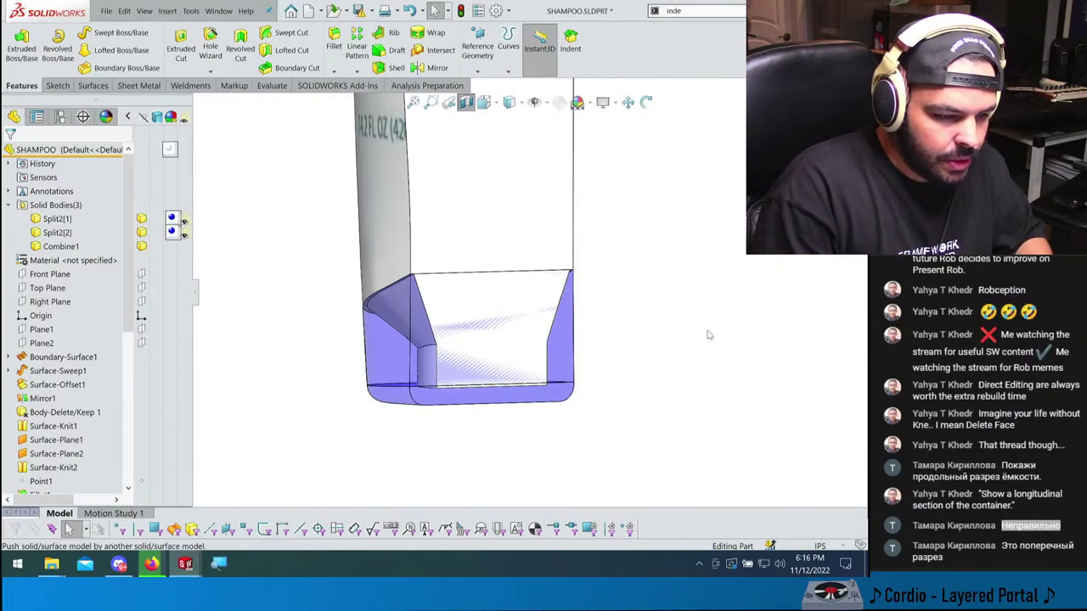
left_click(382, 340)
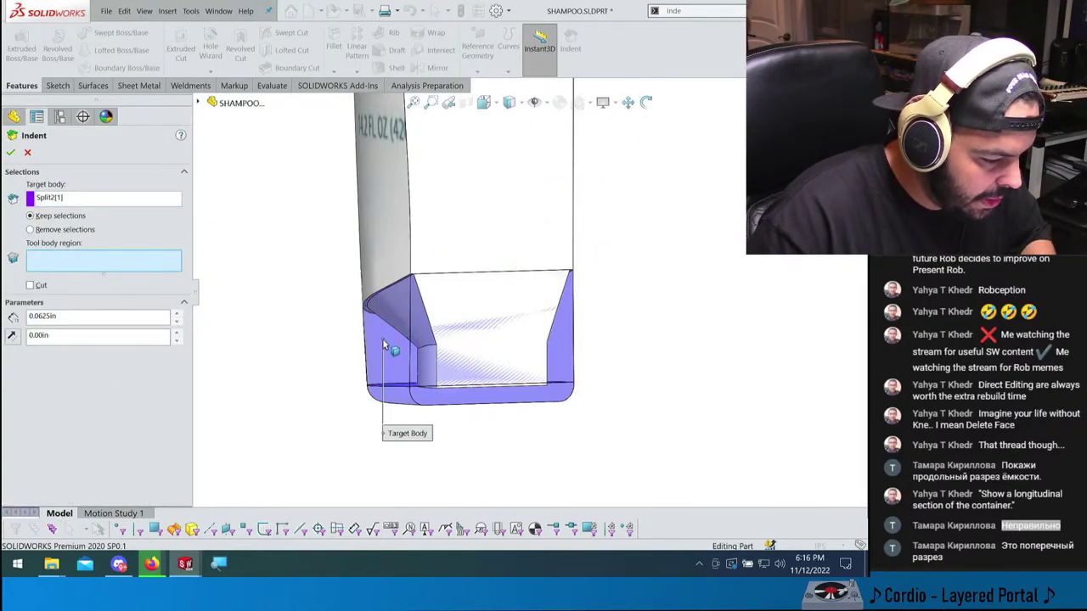
left_click(30, 286)
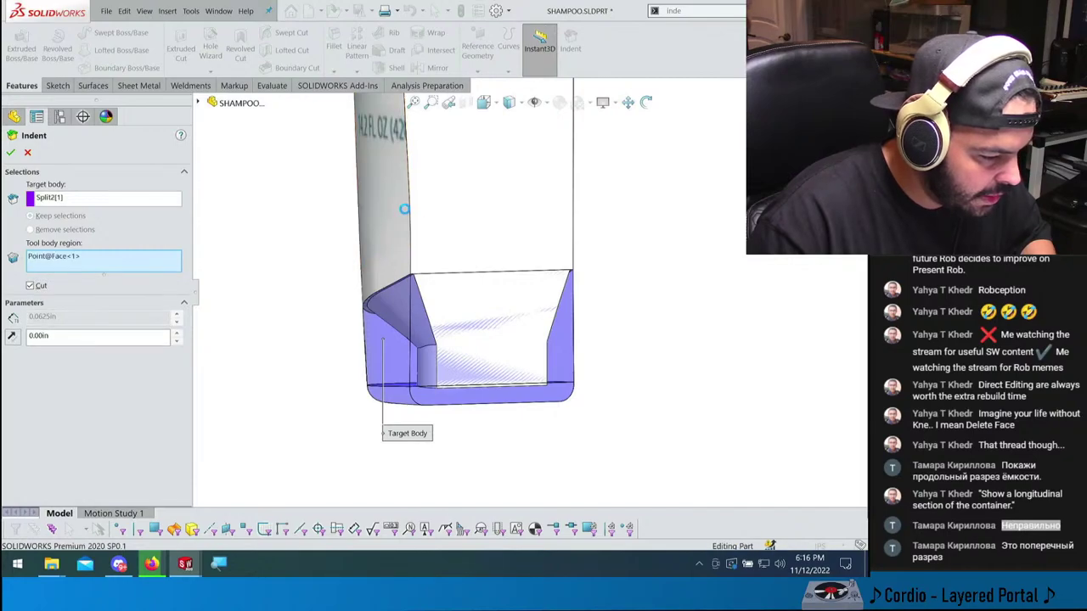
left_click(411, 214)
key("Return")
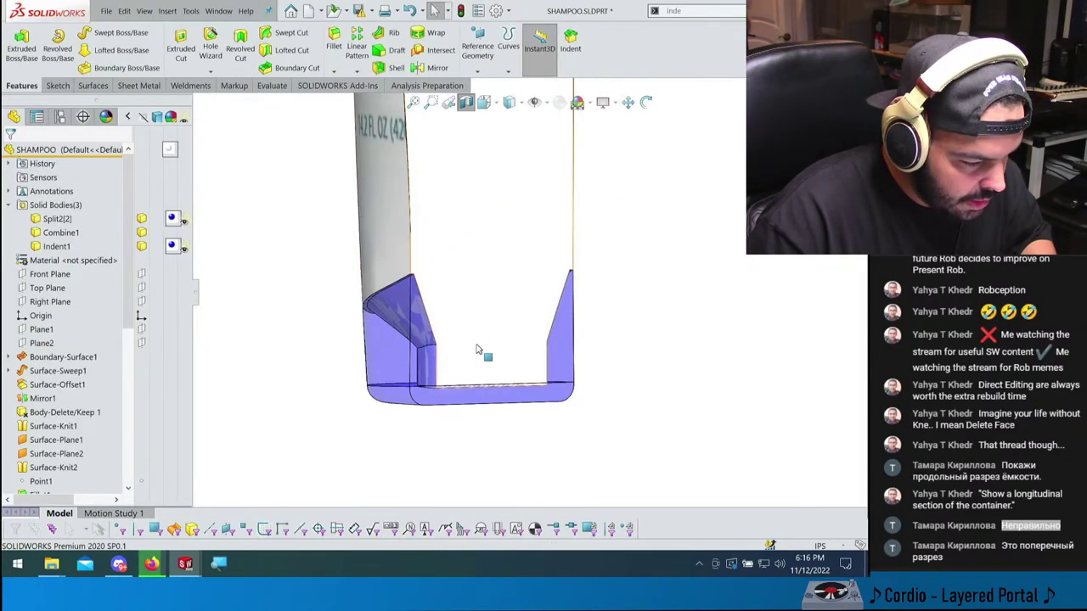
- Edit Indent1 and set its clearance to 0.005in
scroll(459, 349, "down", 3)
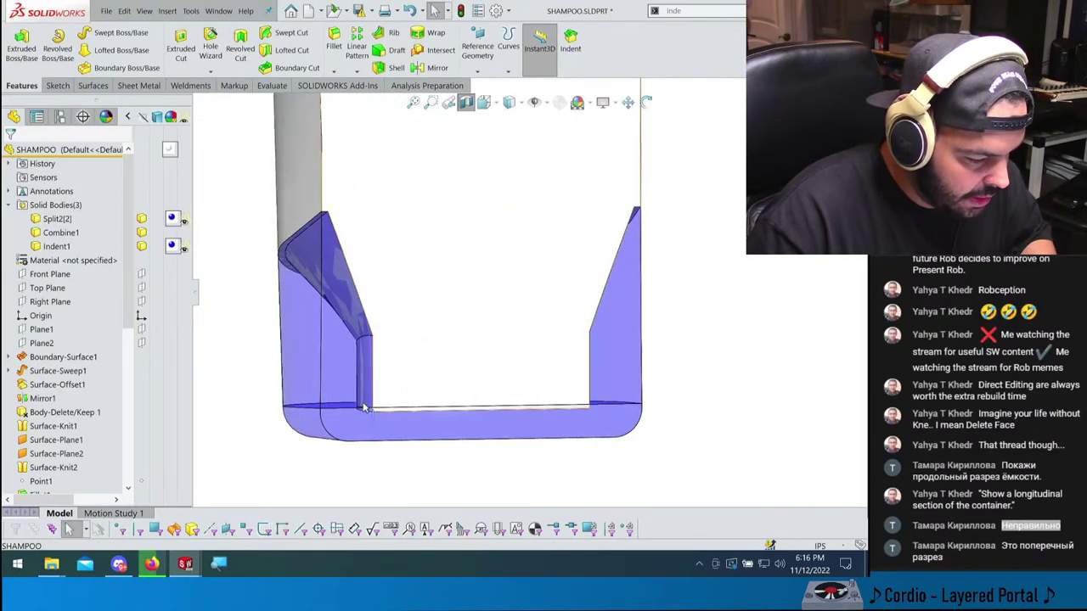
scroll(60, 357, "down", 7)
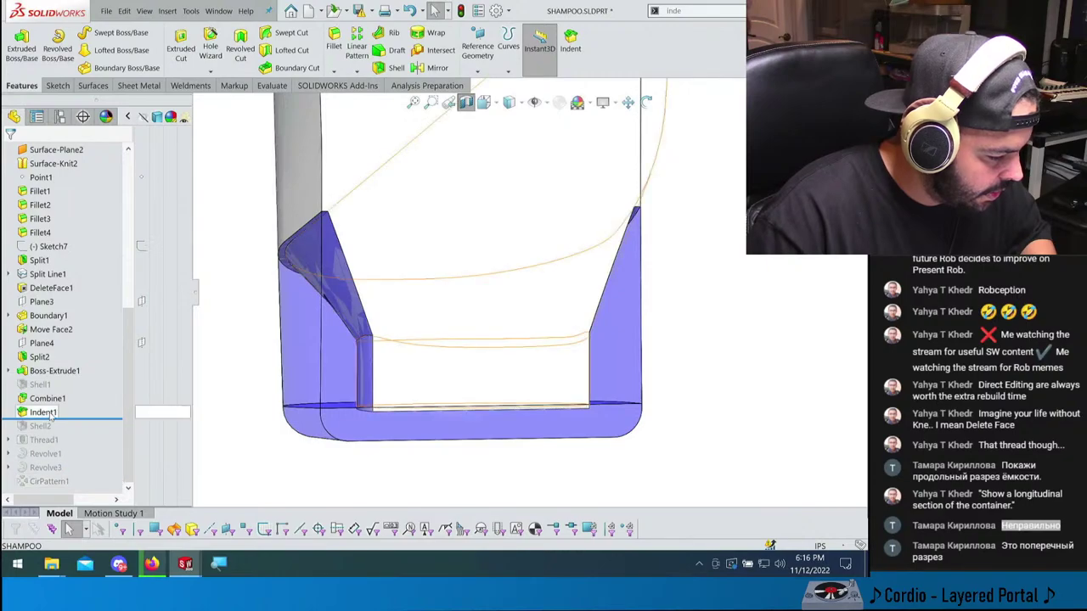
left_click(45, 413)
left_click(72, 376)
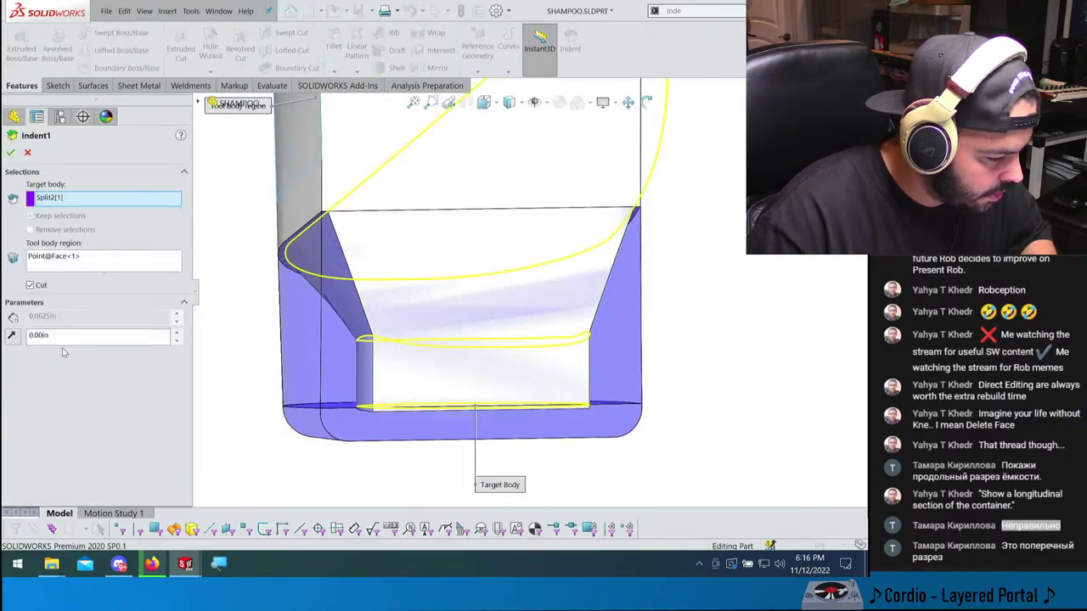
left_click(176, 333)
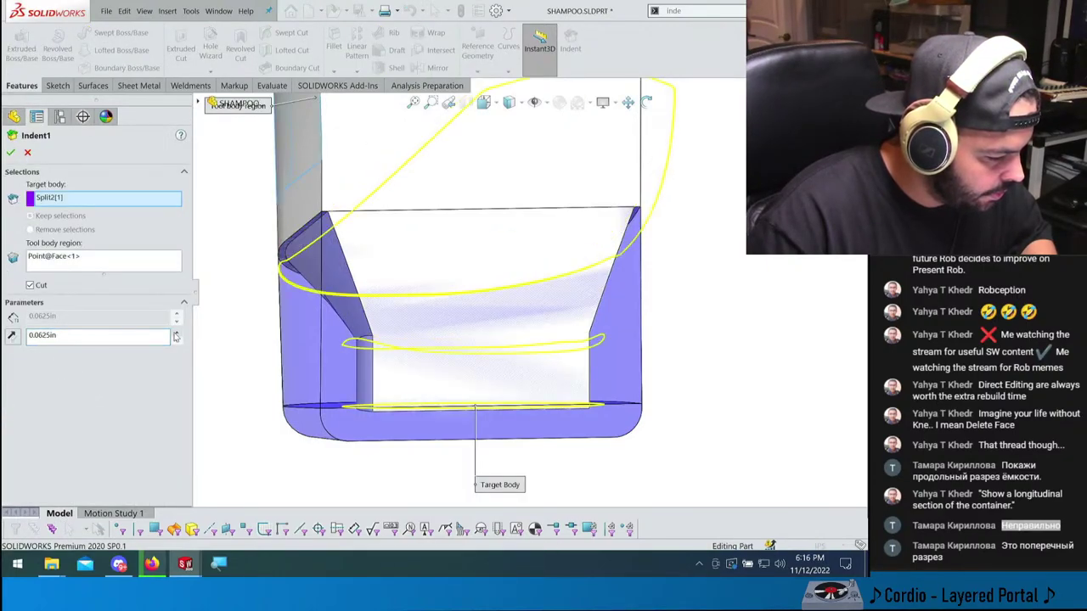
type("0.005")
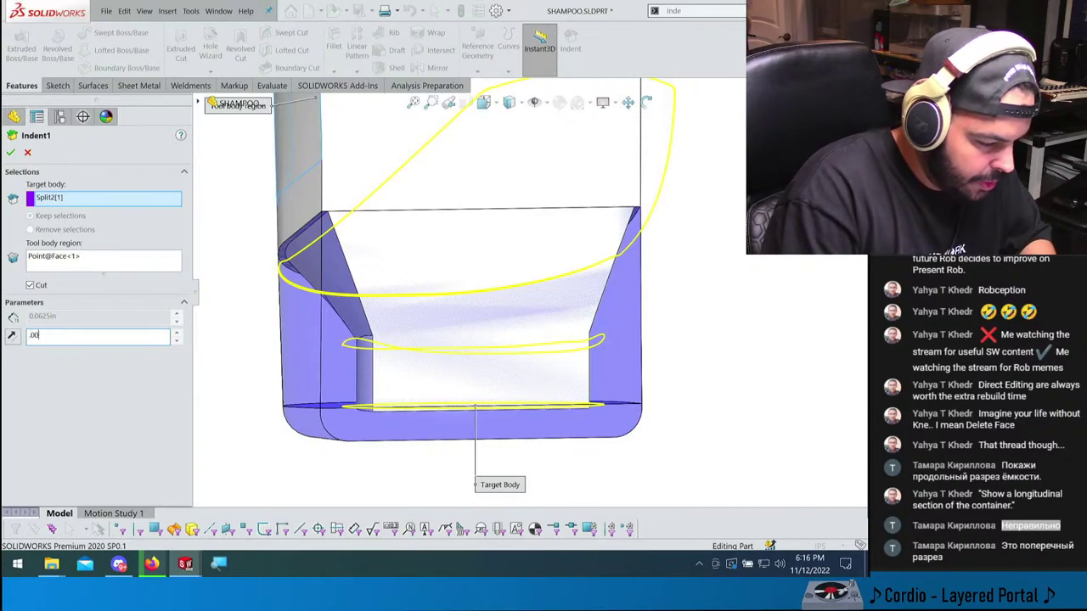
key("Return")
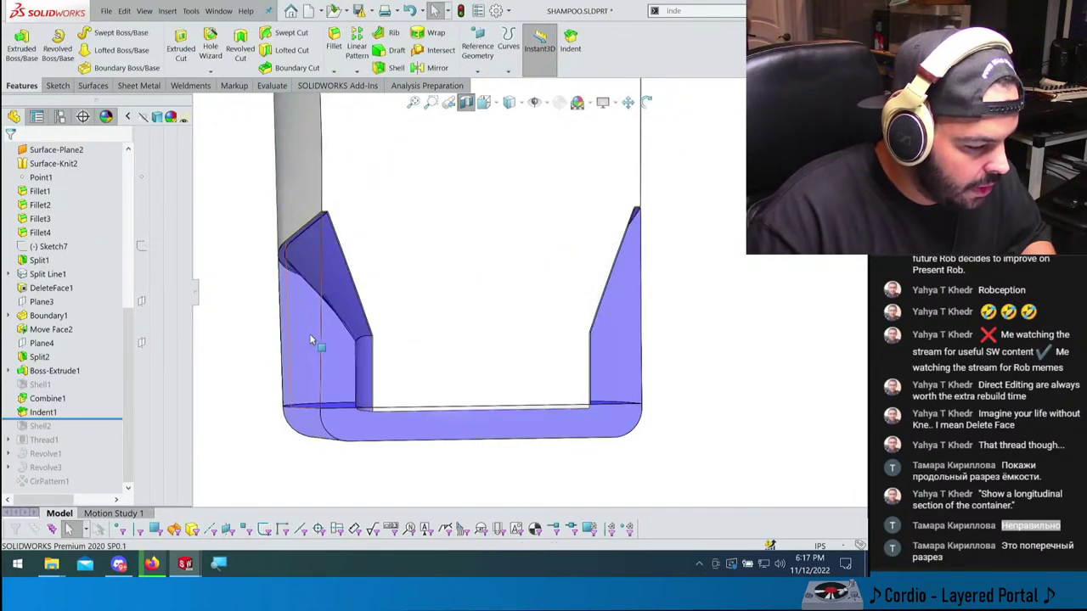
- Roll the tree forward through Shell2 and the thread features, and begin a second Indent
scroll(340, 265, "down", 2)
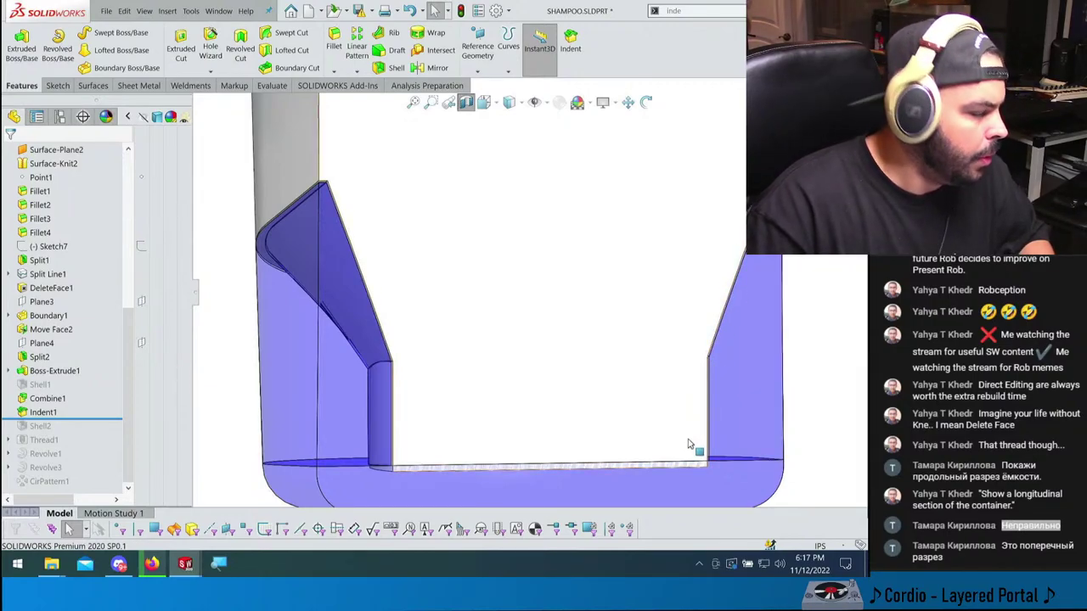
scroll(544, 414, "up", 2)
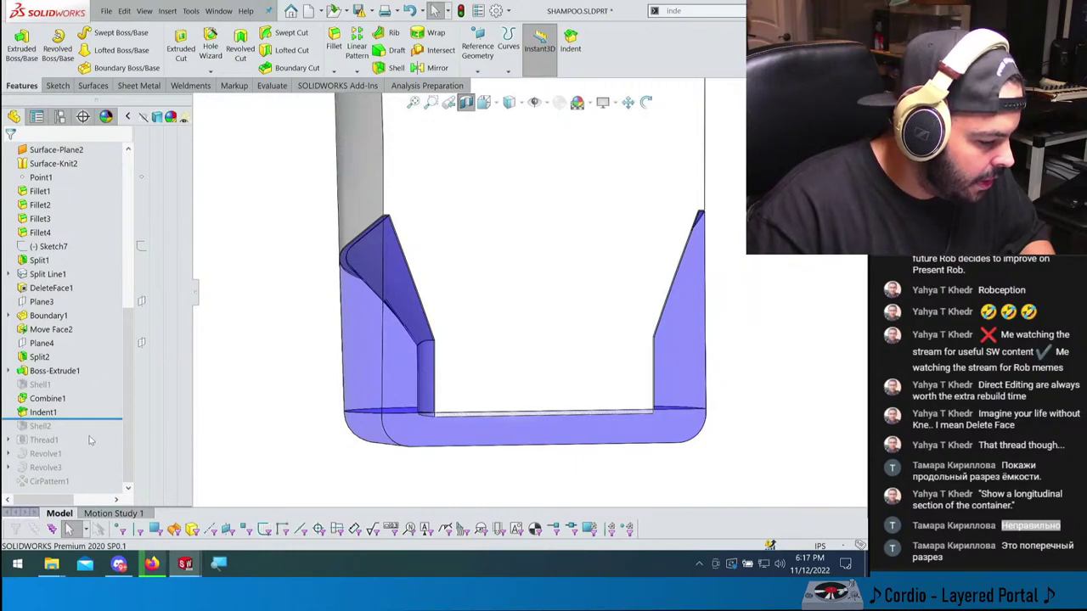
left_click_drag(90, 419, 83, 428)
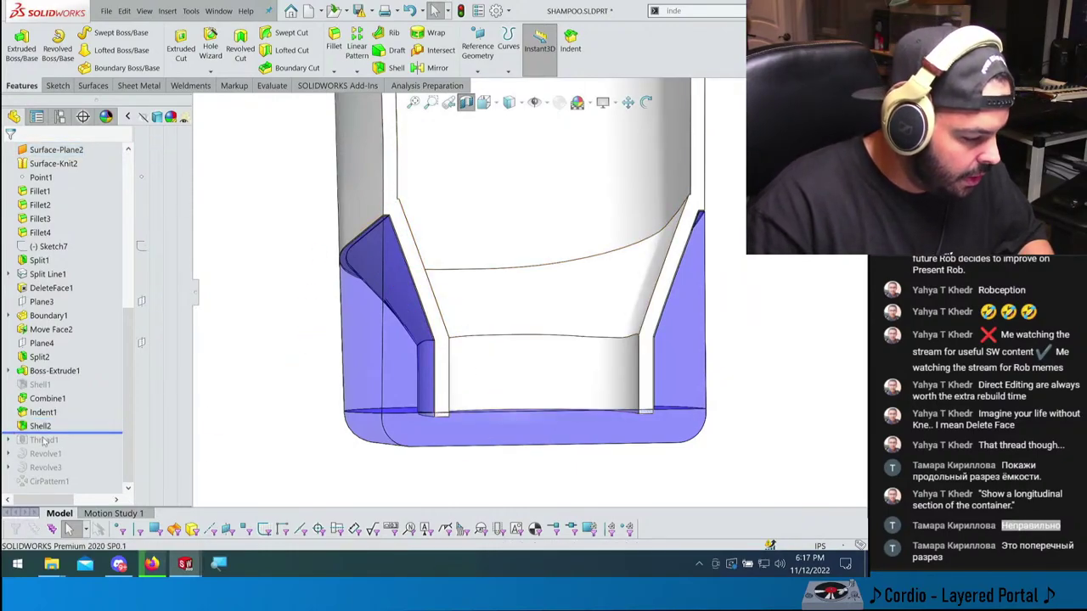
left_click_drag(73, 432, 83, 488)
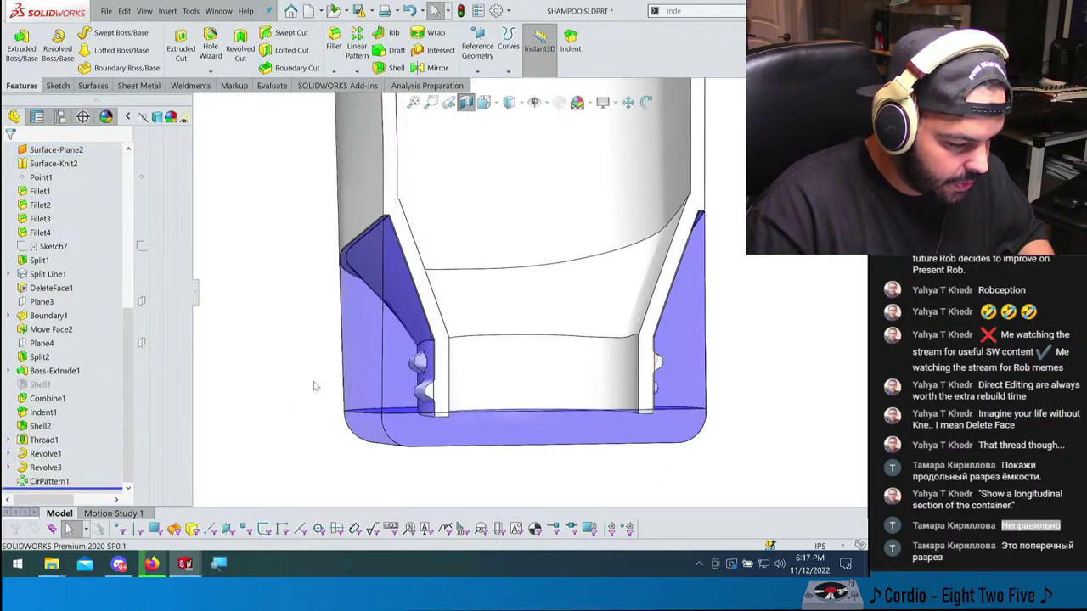
left_click(569, 41)
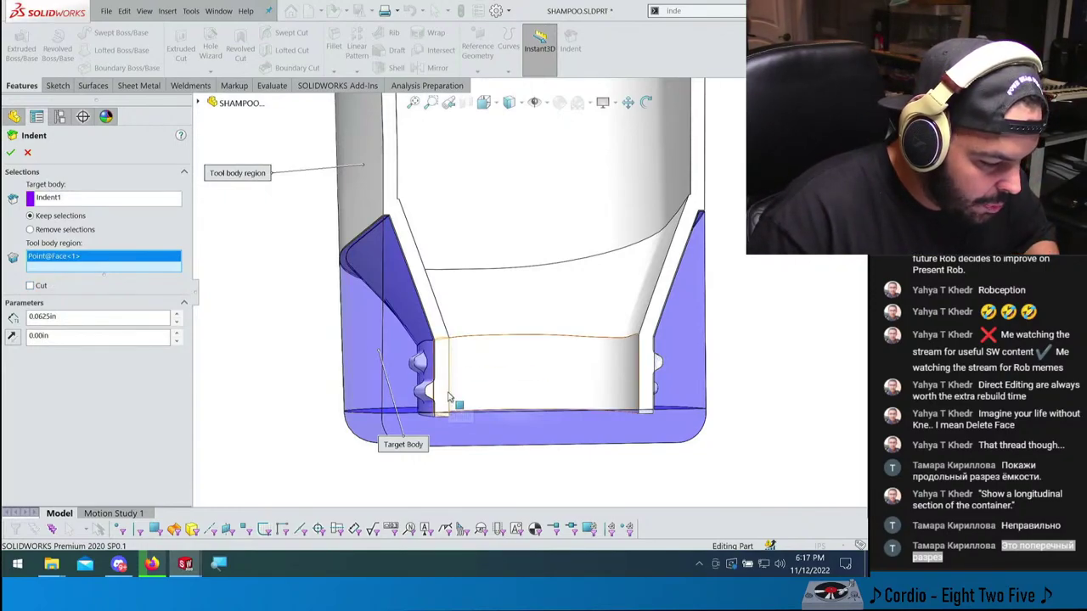
- Switch the second indent to Cut and apply it to the Indent1 body
middle_click_drag(450, 397, 510, 365)
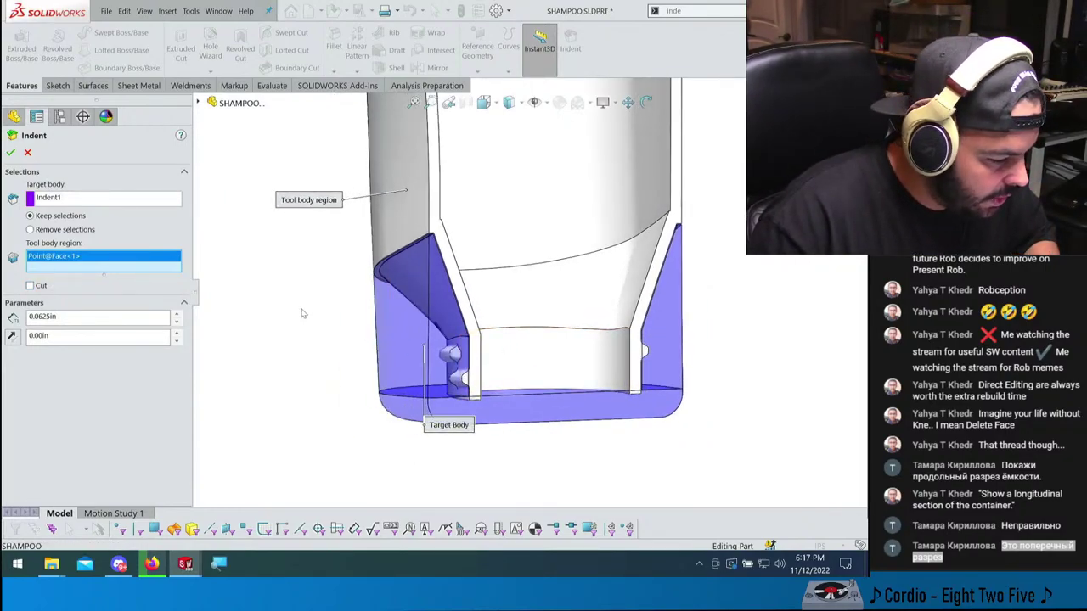
left_click(48, 286)
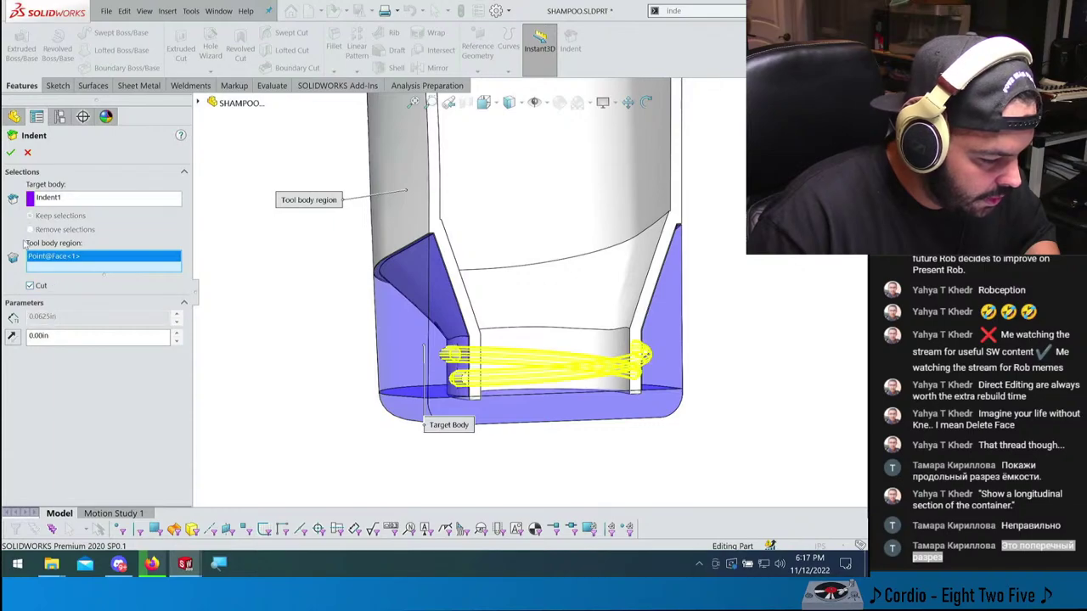
key("Return")
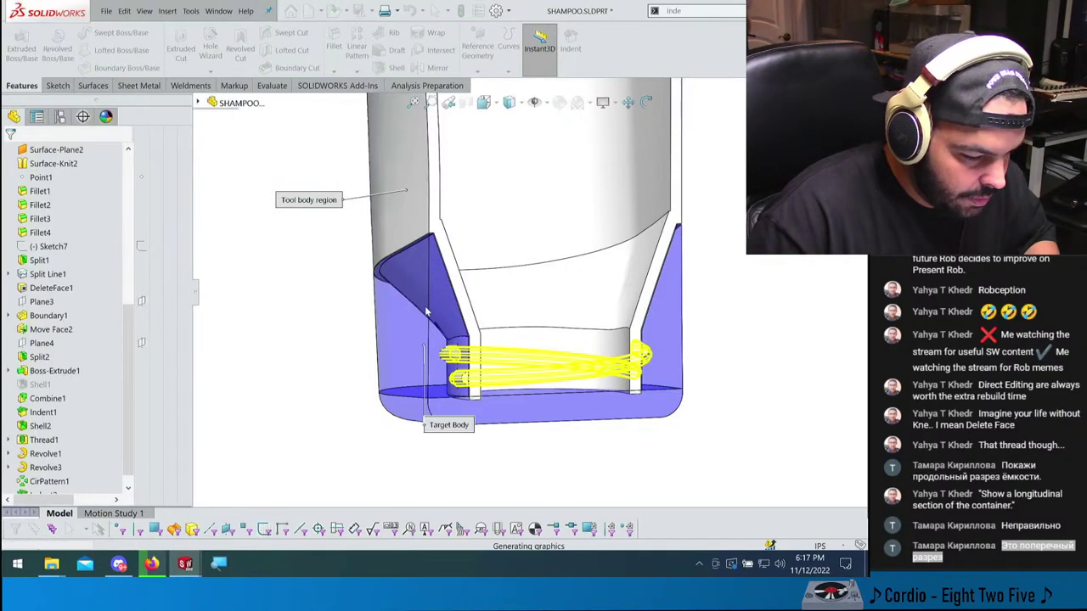
middle_click_drag(339, 297, 486, 339)
scroll(501, 344, "down", 2)
scroll(520, 280, "up", 6)
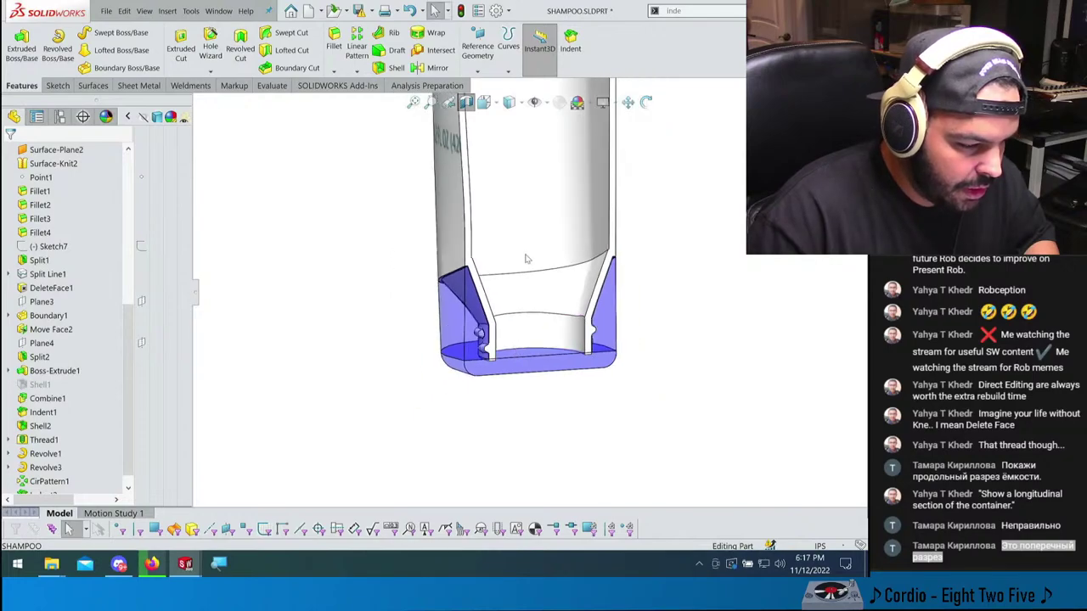
- Turn off the section view and orbit the whole bottle toward the front
left_click(471, 106)
scroll(521, 90, "down", 2)
middle_click_drag(521, 90, 577, 175)
scroll(578, 175, "up", 3)
scroll(556, 166, "up", 2)
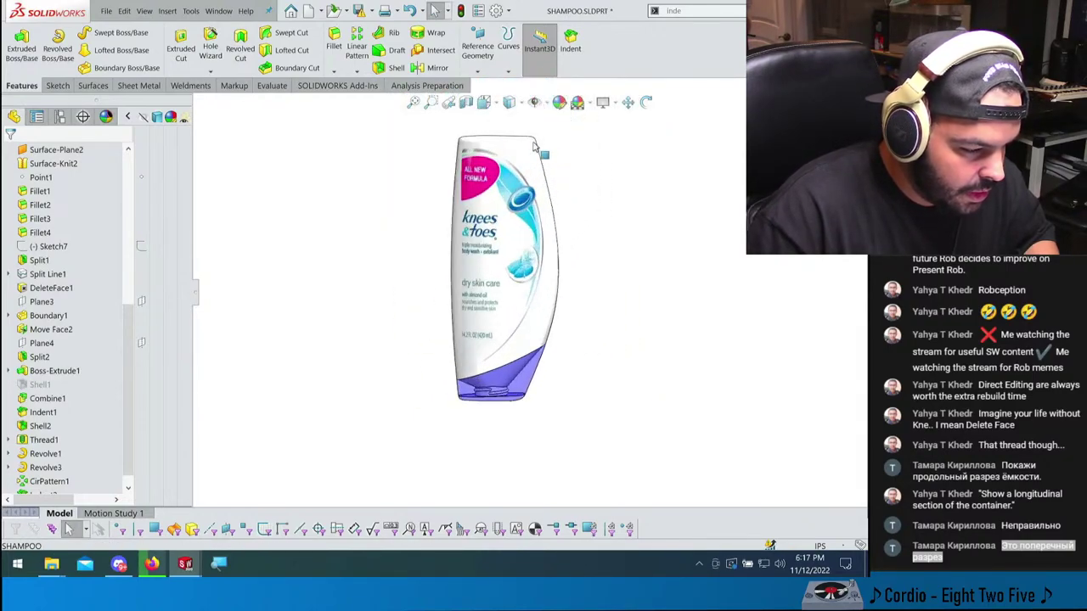
- Section the bottle on the Front Plane and snap to the Front view
left_click(471, 102)
left_click(34, 367)
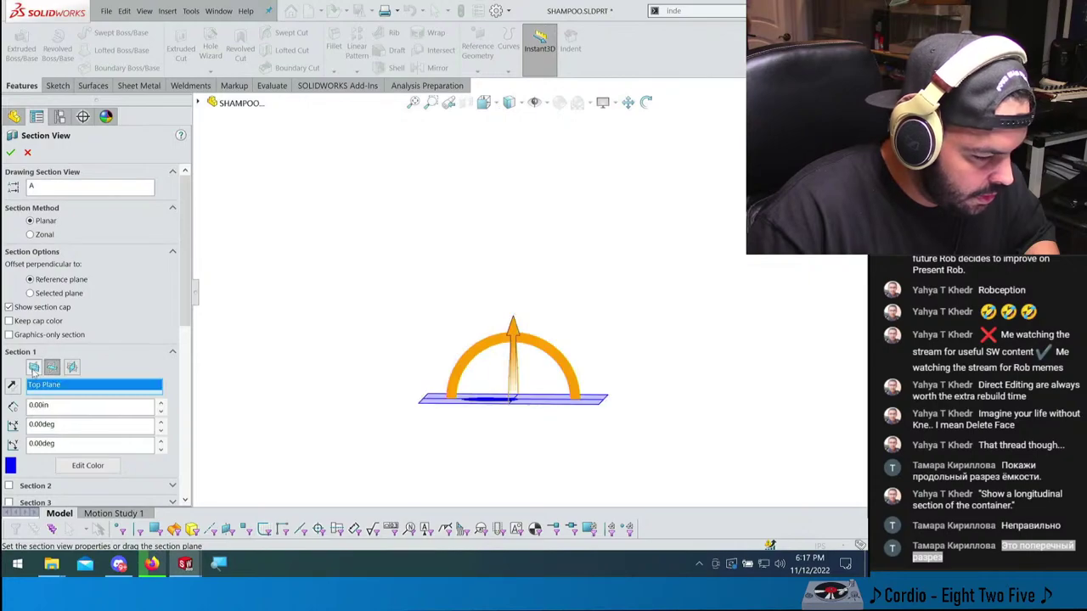
key("Return")
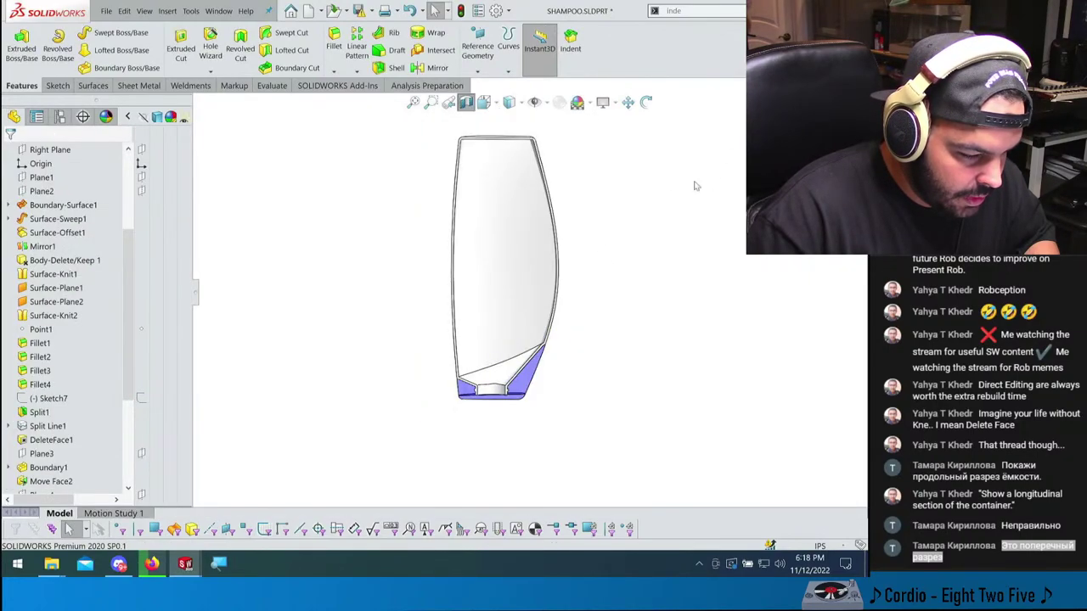
scroll(509, 263, "up", 2)
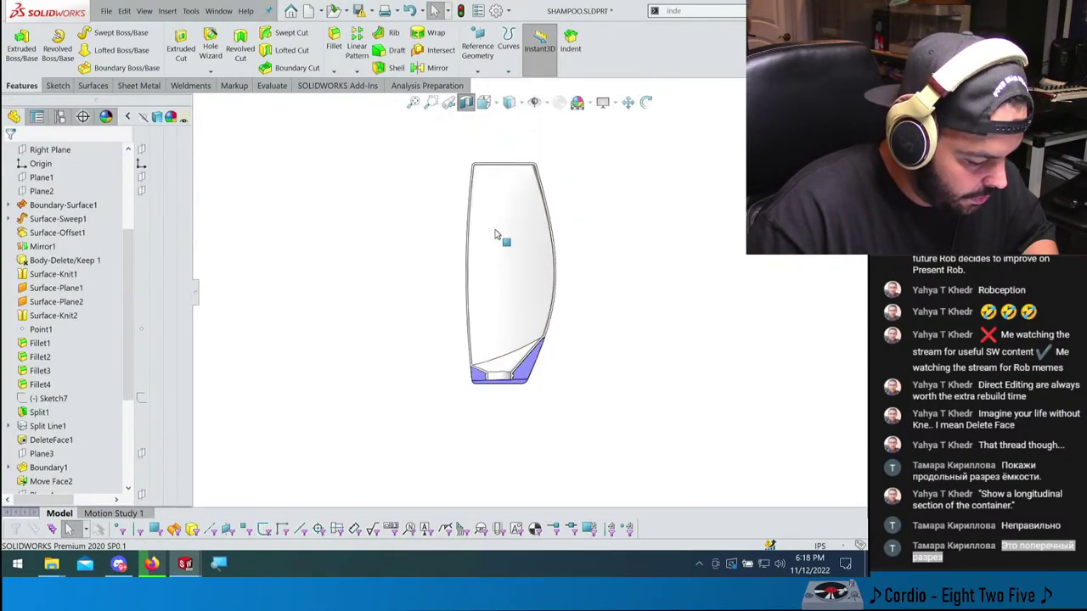
key("space")
left_click(483, 281)
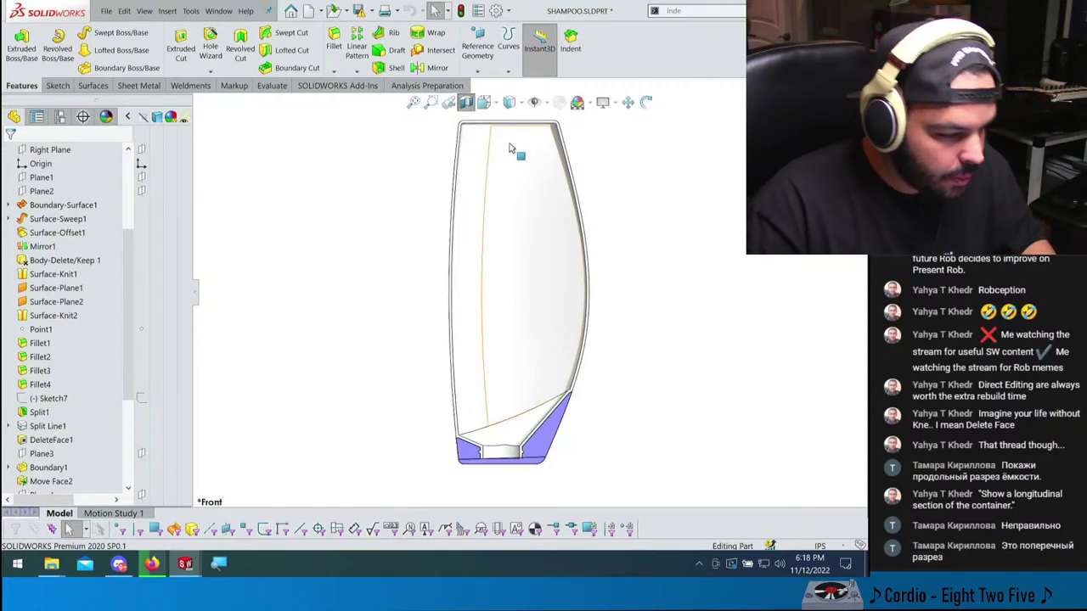
- Reopen and close Section View, then save the part with Ctrl+S
left_click(466, 103)
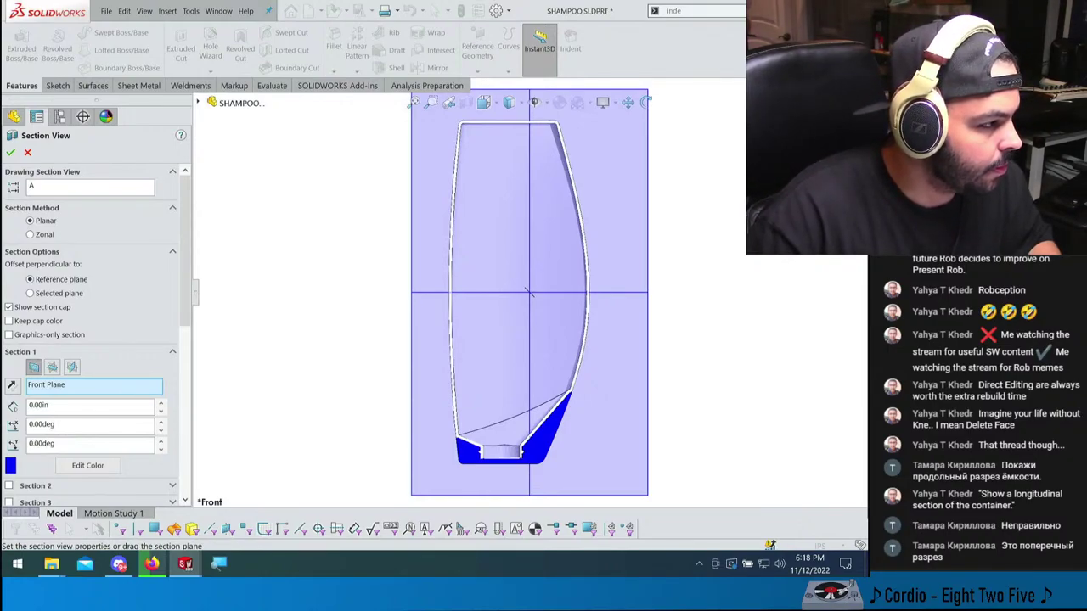
key("Escape")
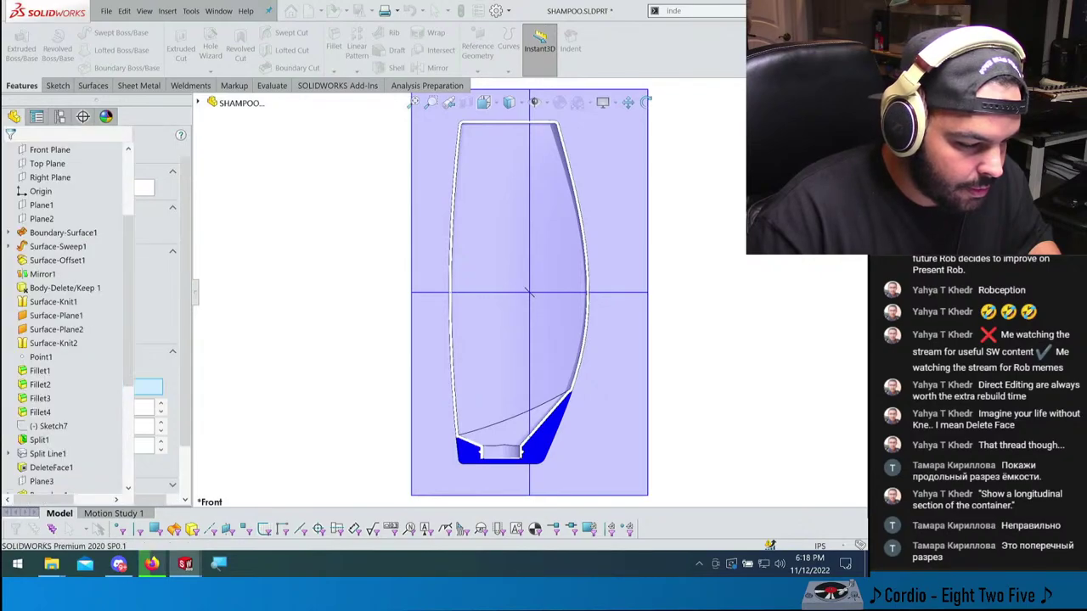
mouse_move(620, 297)
middle_mouse_down()
mouse_move(553, 287)
mouse_move(510, 300)
mouse_move(636, 286)
middle_mouse_up()
key("ctrl+s")
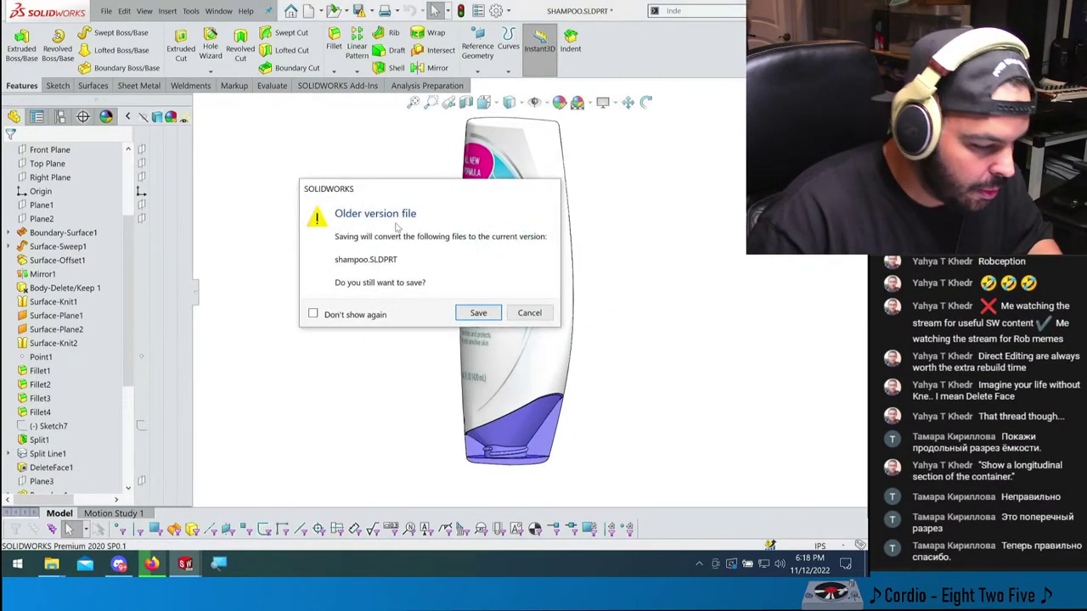
- Save the file in the current version and check the Window document list
left_click(478, 313)
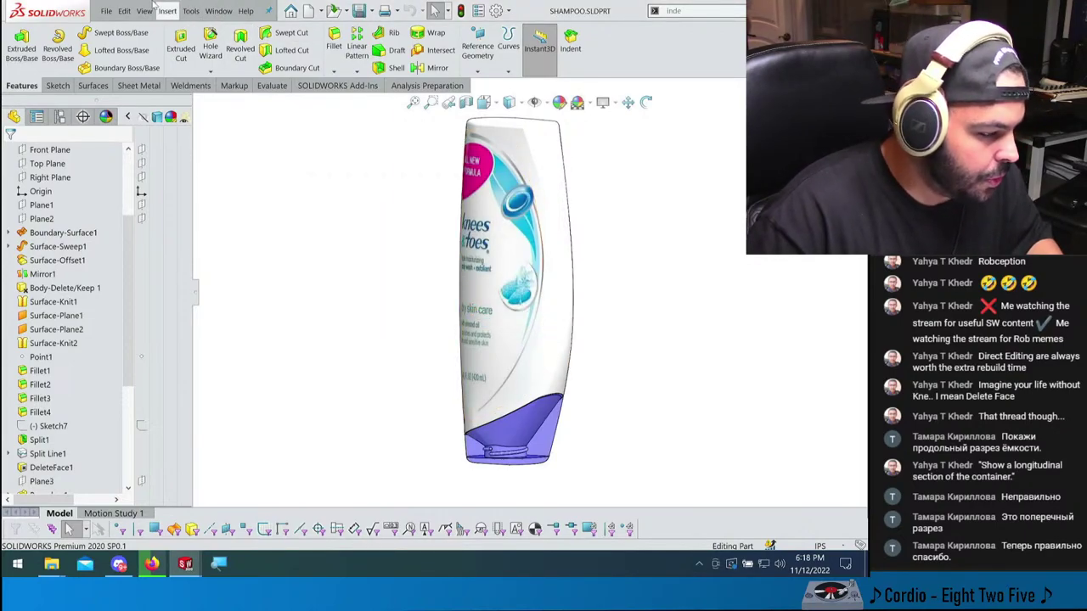
left_click(214, 10)
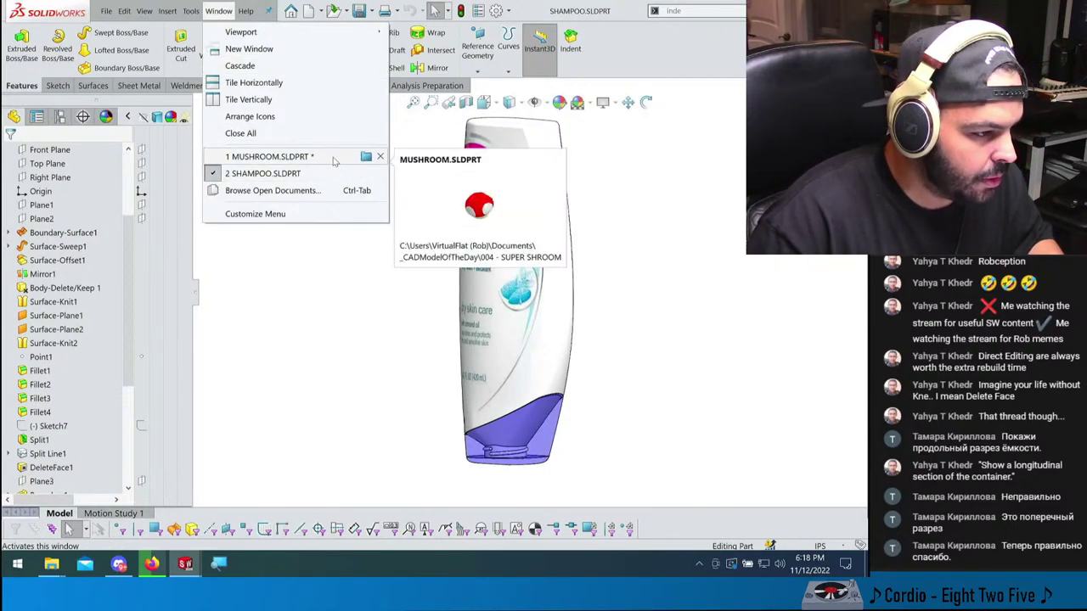
left_click(325, 352)
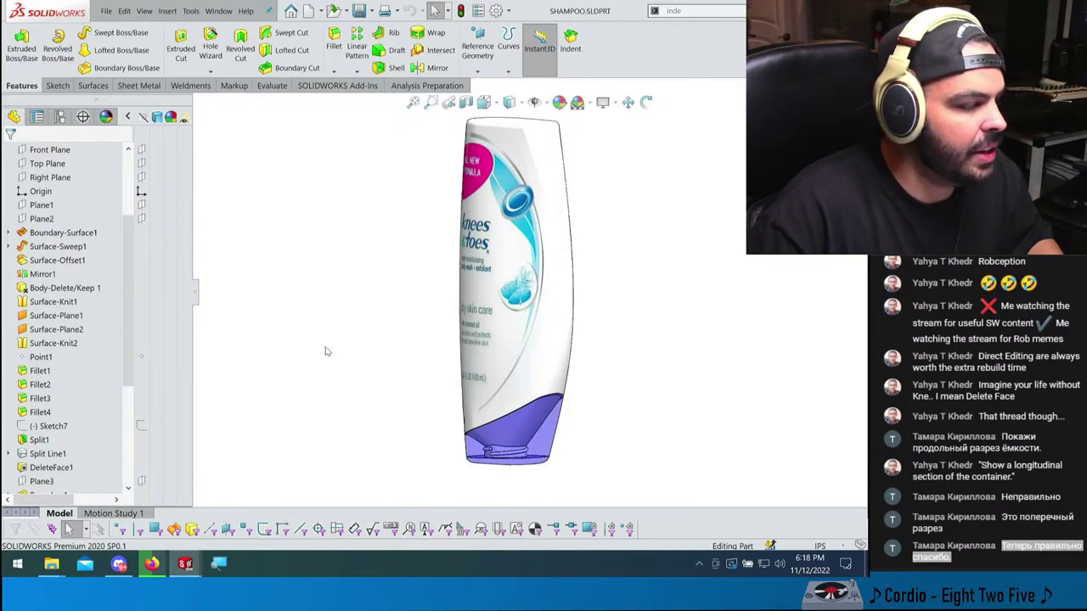
- Rotate the bottle and snap it to the Front view
middle_click_drag(469, 378, 506, 388)
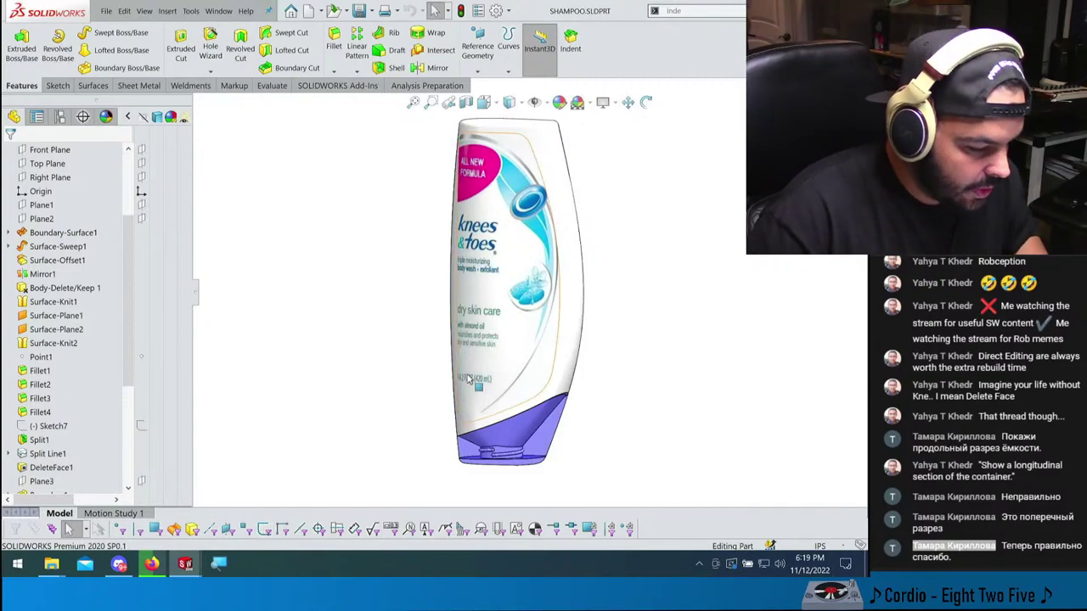
key("space")
left_click(424, 336)
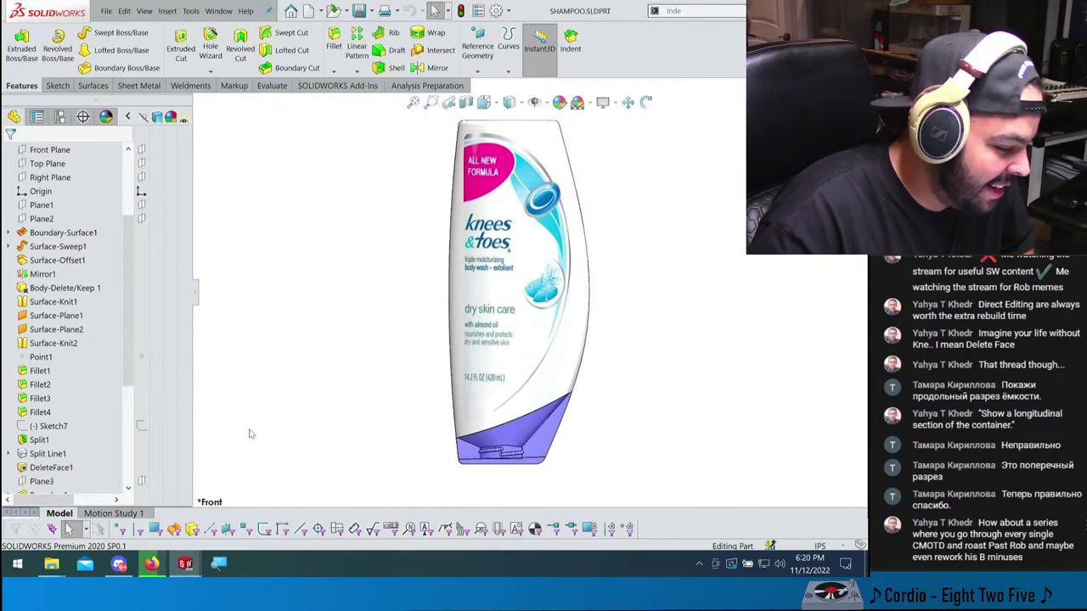
scroll(92, 446, "down", 5)
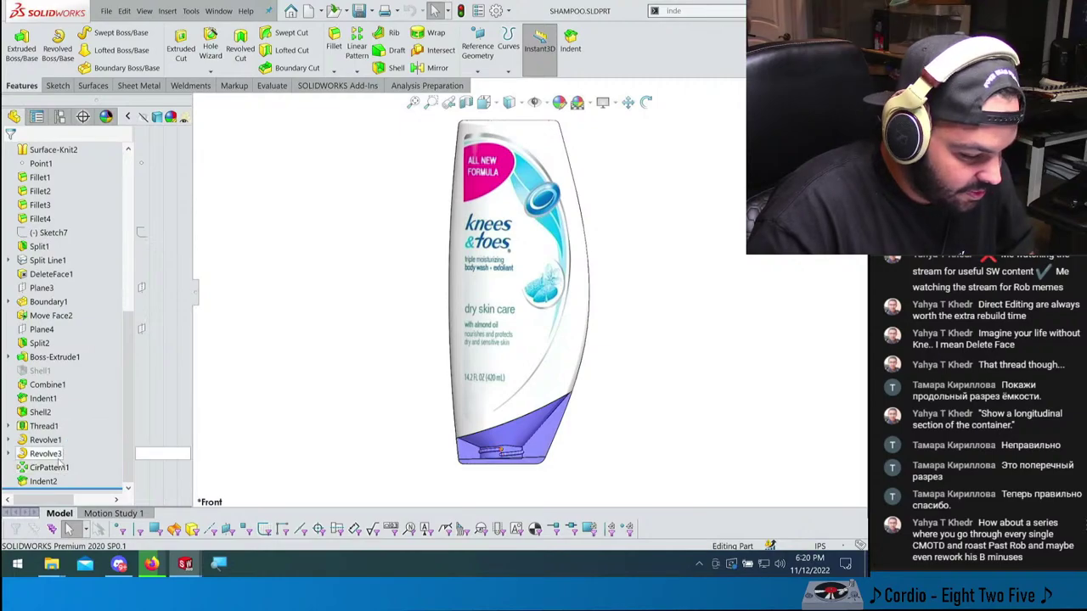
- Inspect CirPattern1 and the bottle's base, reset to the front view, then bring up MUSHROOM.SLDPRT
left_click(49, 467)
scroll(490, 416, "down", 5)
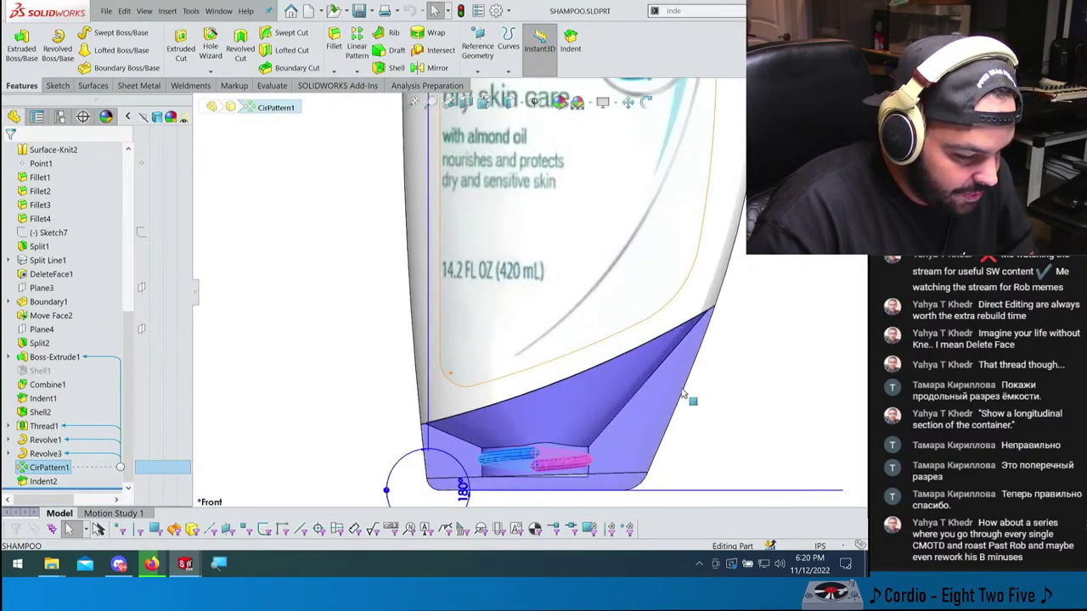
left_click(684, 395)
mouse_move(711, 417)
middle_mouse_down()
mouse_move(636, 432)
mouse_move(671, 420)
mouse_move(591, 459)
middle_mouse_up()
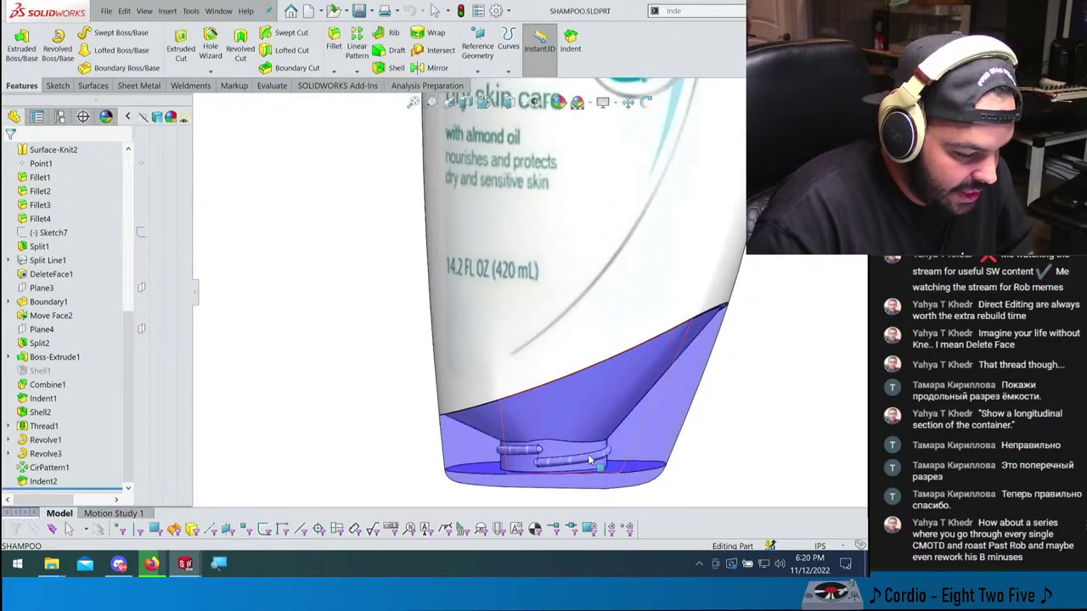
key("ctrl+1")
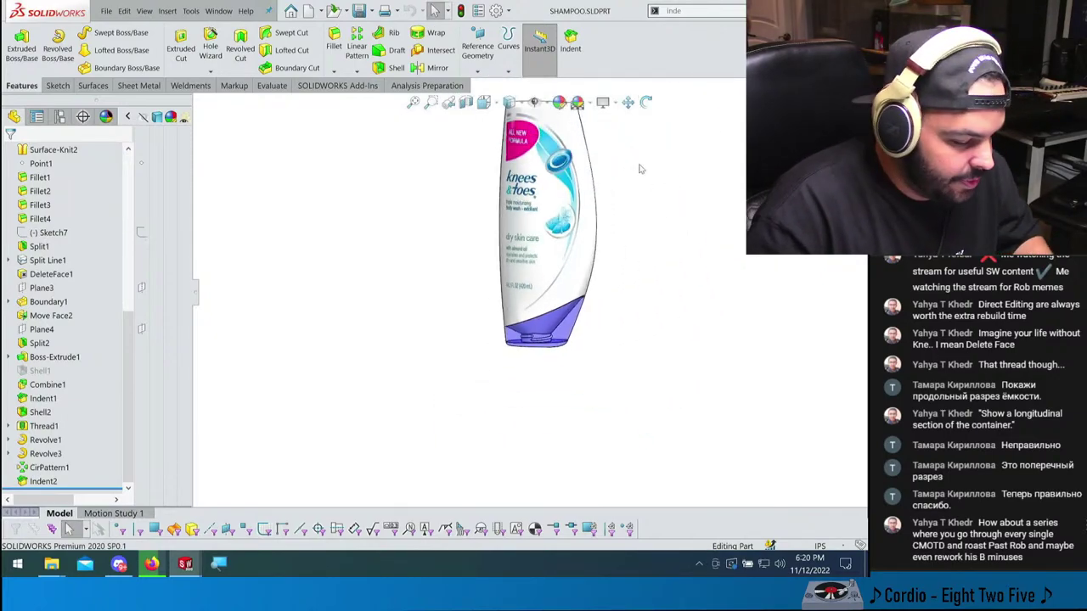
key("ctrl+Tab")
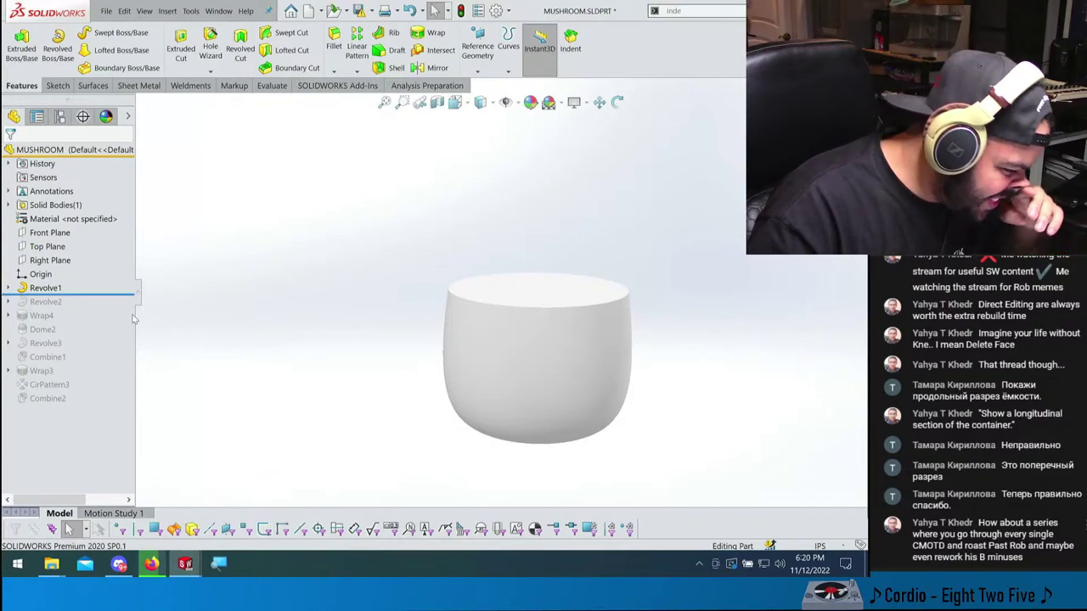
- Rebuild all features, note the 0.83 s Performance Evaluation time, then roll back below Revolve2
left_click_drag(68, 294, 68, 406)
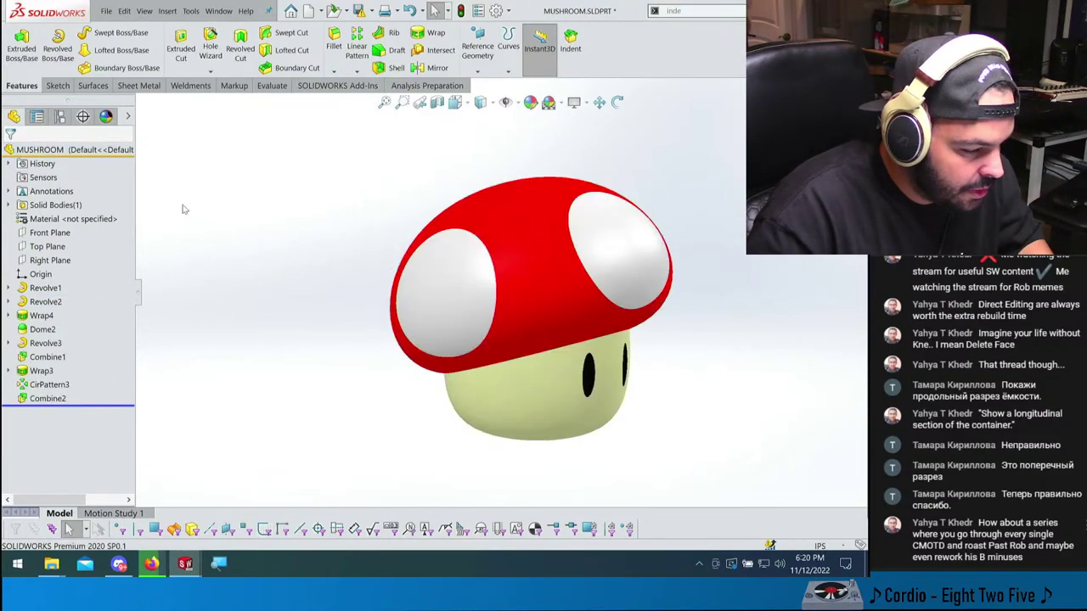
left_click(272, 86)
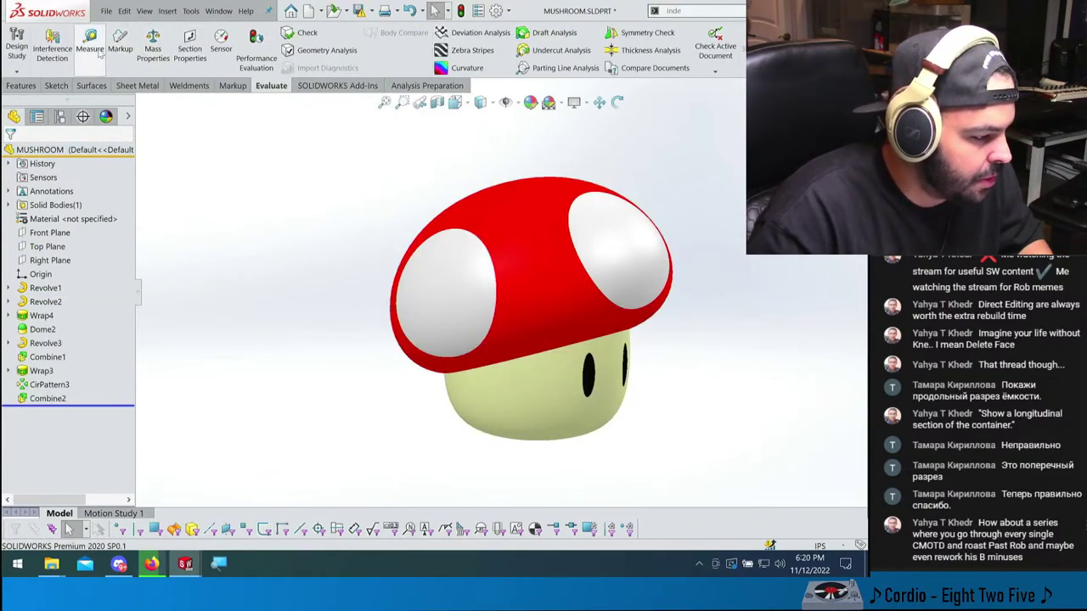
left_click(255, 42)
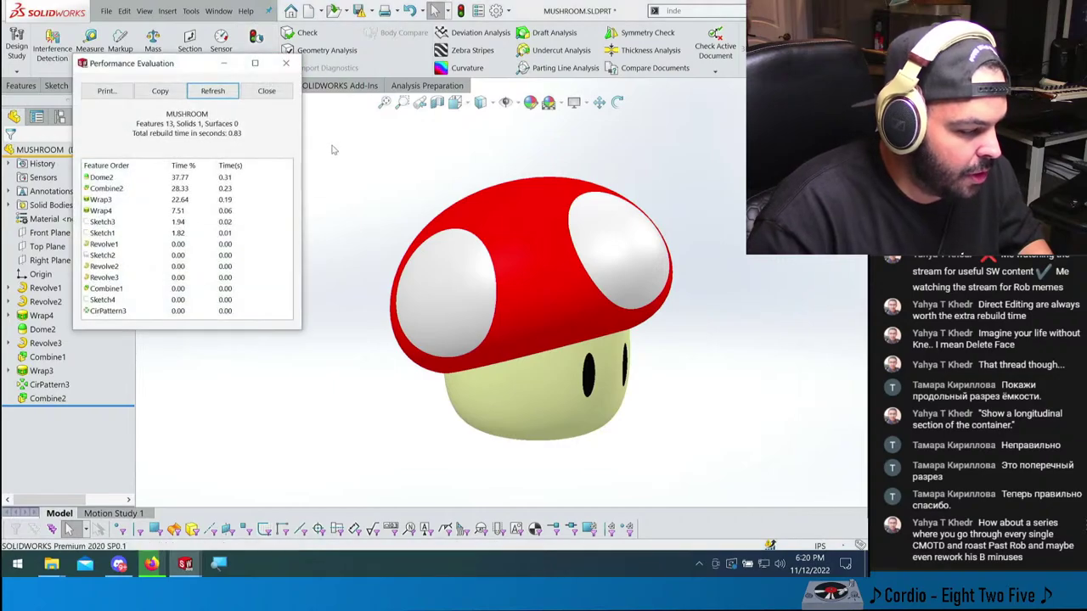
double_click(235, 134)
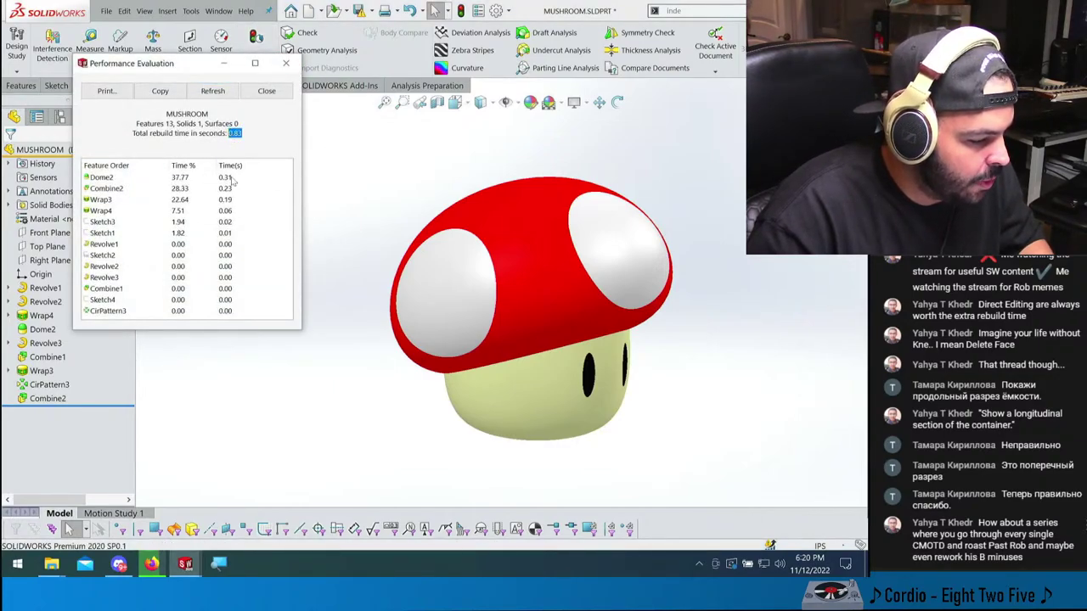
left_click(286, 63)
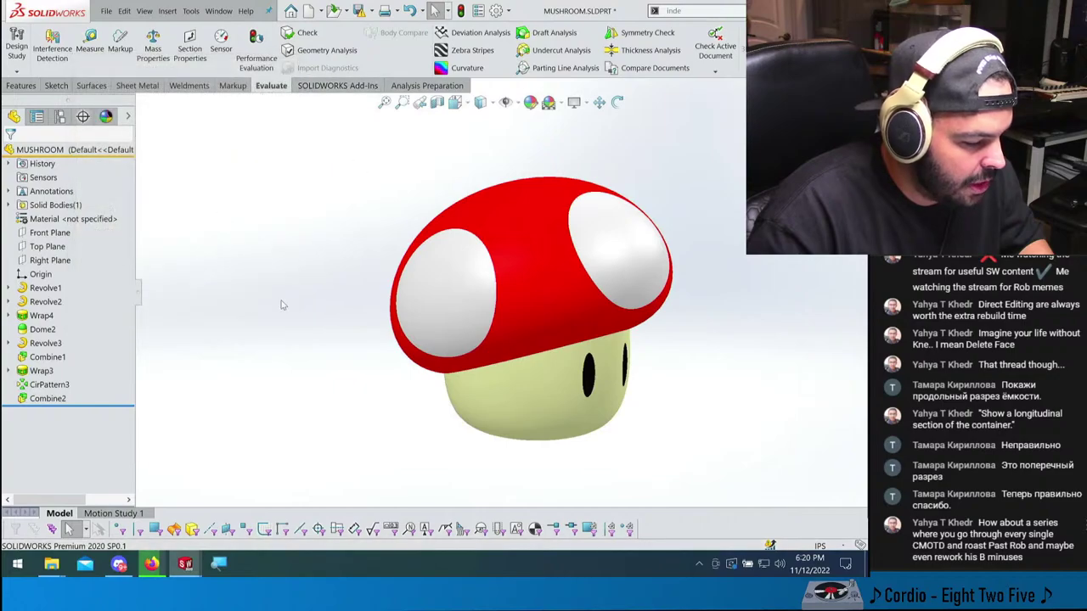
left_click_drag(114, 406, 115, 308)
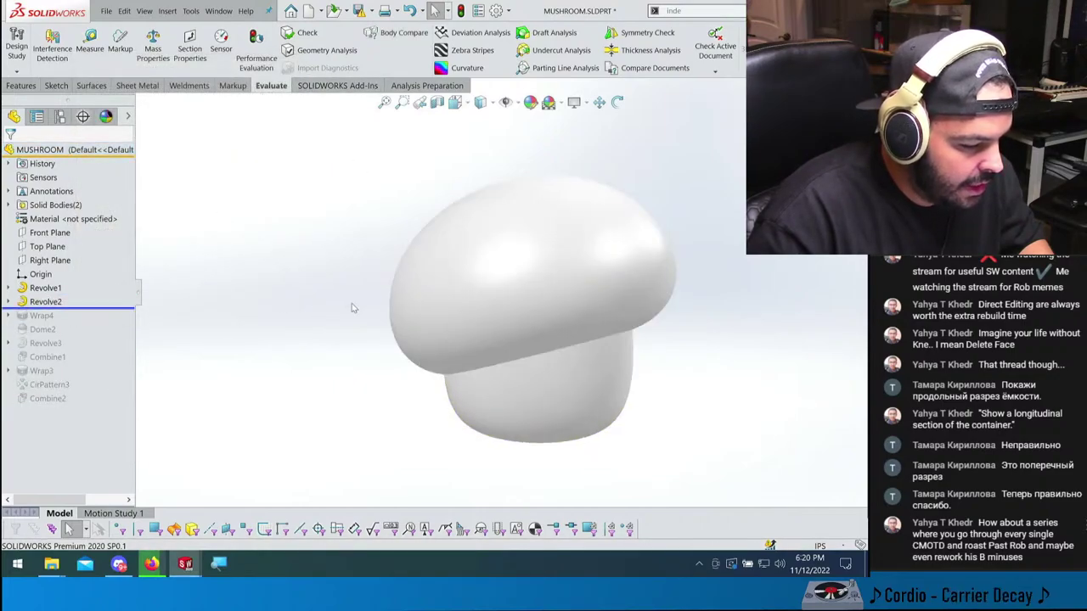
- Expand Revolve2 and view its cap profile Sketch2 normal to the sketch plane
left_click(488, 284)
left_click(8, 301)
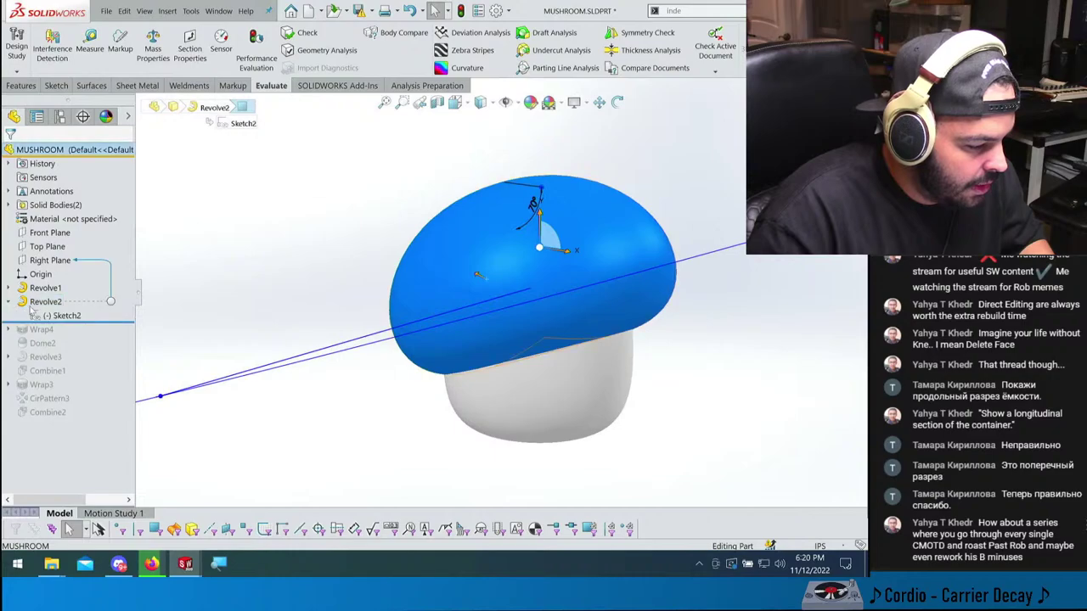
left_click(47, 315)
key("ctrl+8")
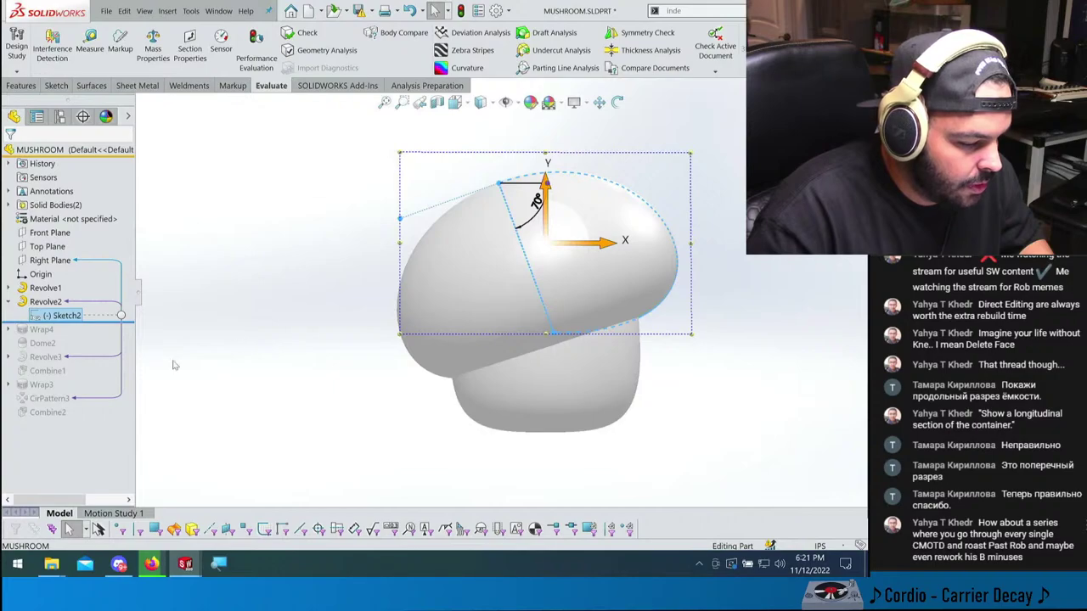
left_click(219, 328)
left_click(9, 301)
left_click(45, 302)
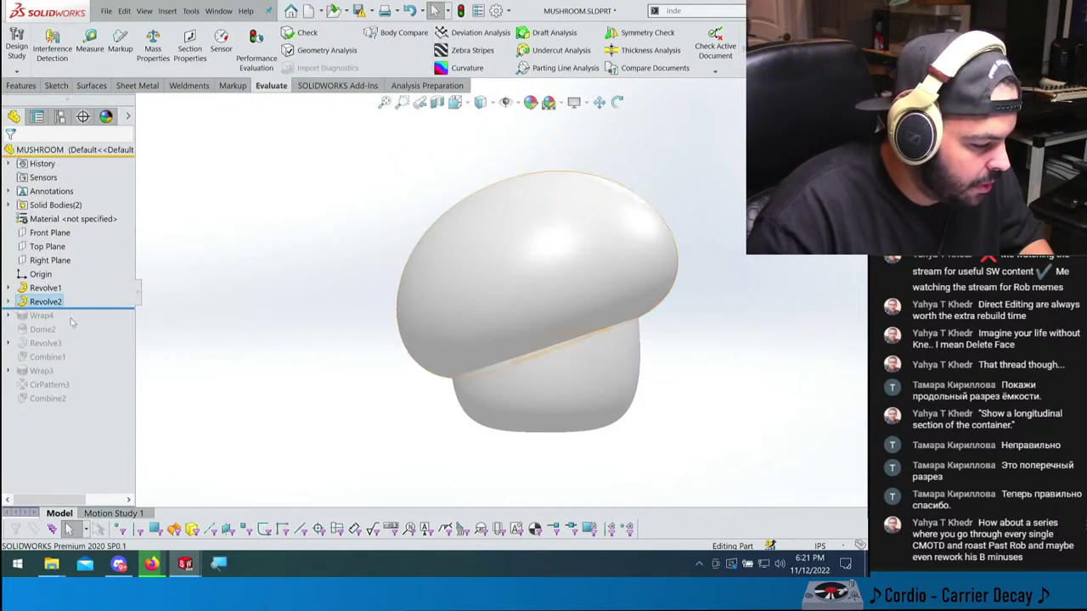
- Roll the model forward past Wrap4 and Dome2 so the black eyes appear in front view
left_click_drag(102, 308, 111, 323)
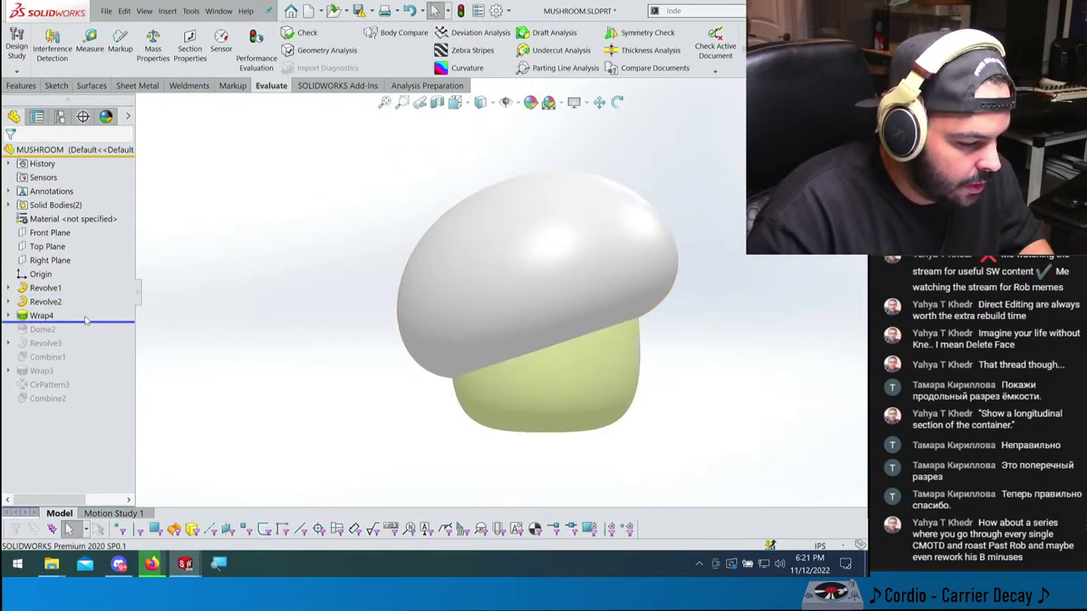
left_click(41, 315)
key("ctrl+1")
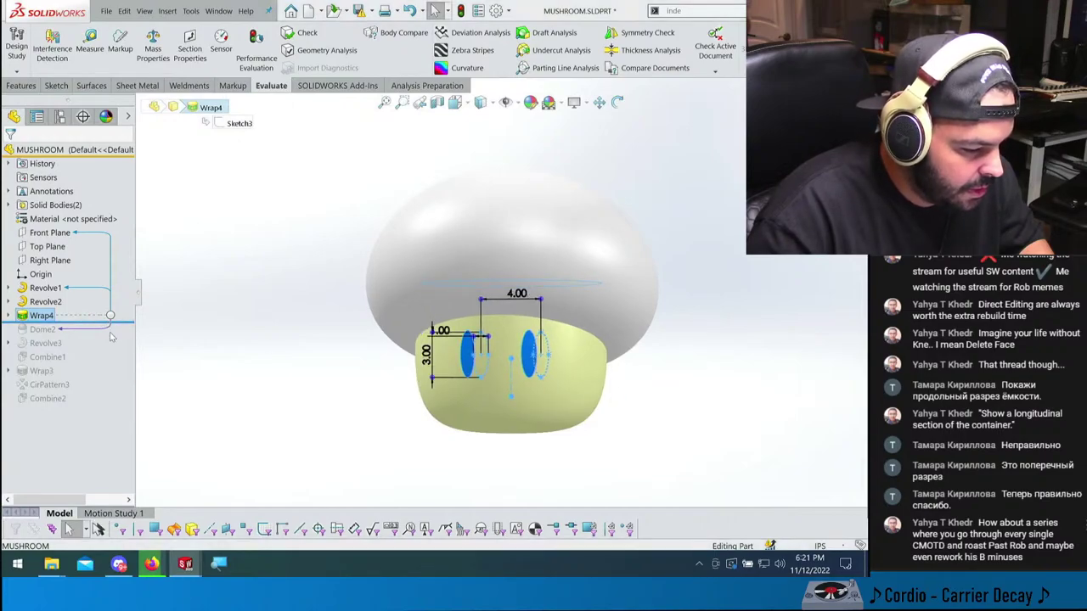
left_click_drag(122, 332, 95, 337)
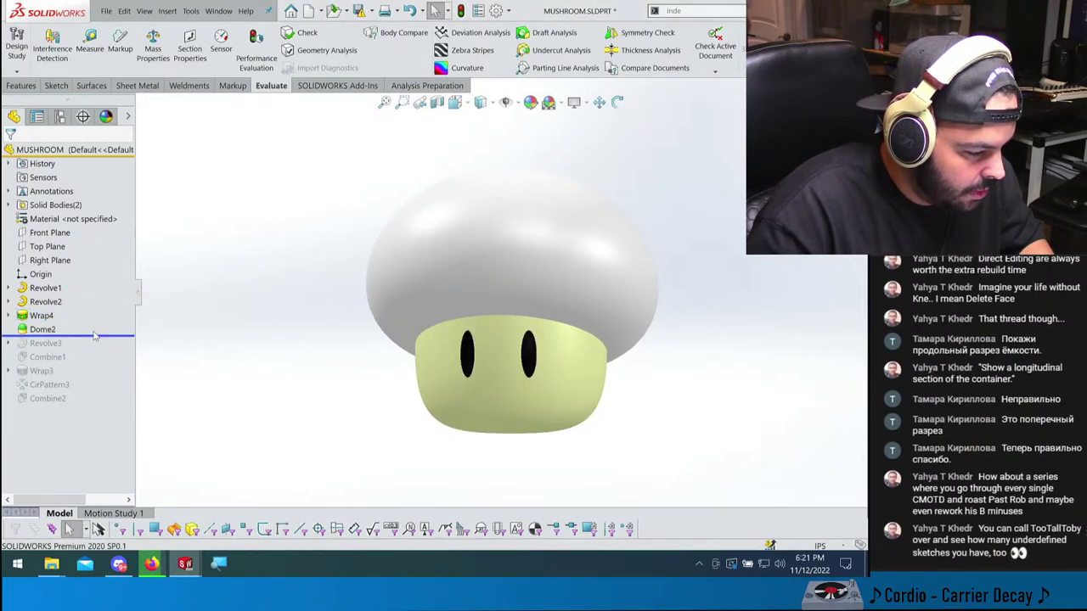
left_click(45, 329)
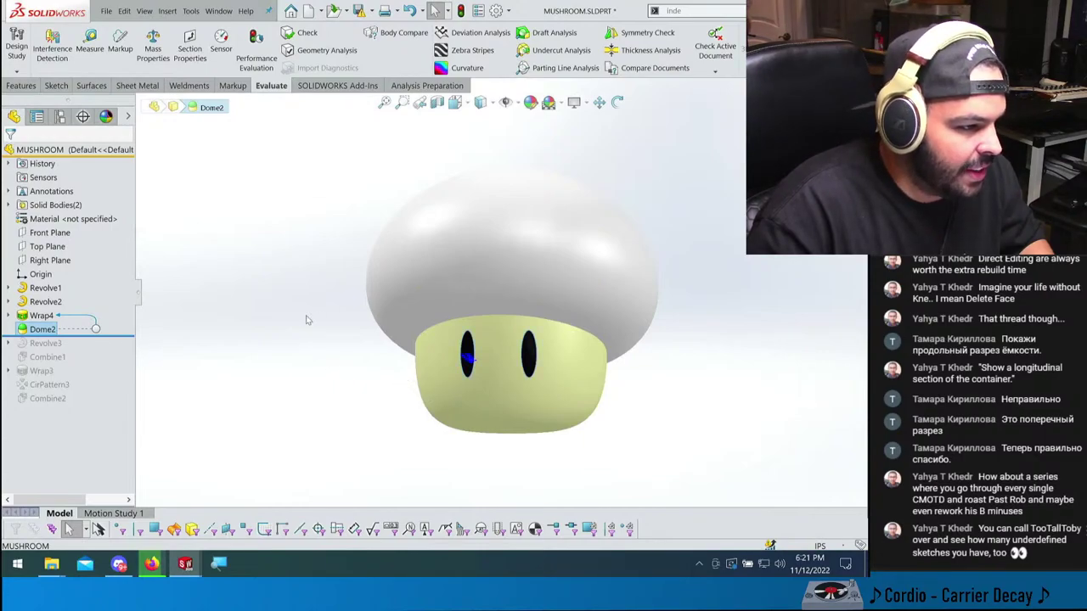
- Open Revolve2's Sketch2 for editing
left_click(8, 302)
left_click(66, 315)
left_click(61, 297)
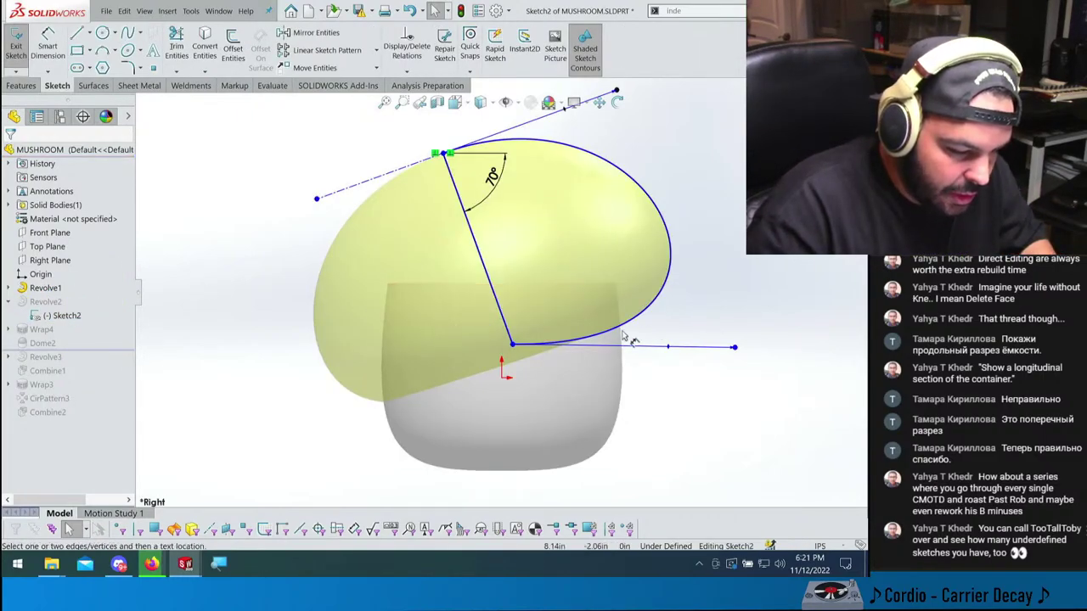
- Dimension the slanted line to the origin with a 1.13 distance
left_click(500, 314)
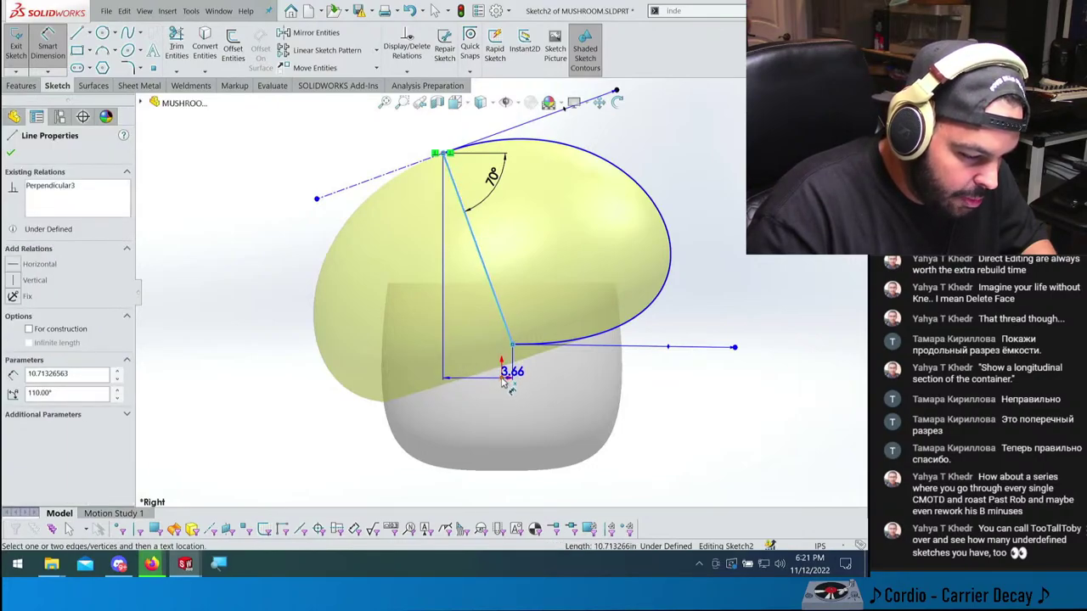
left_click(502, 371)
left_click(499, 312)
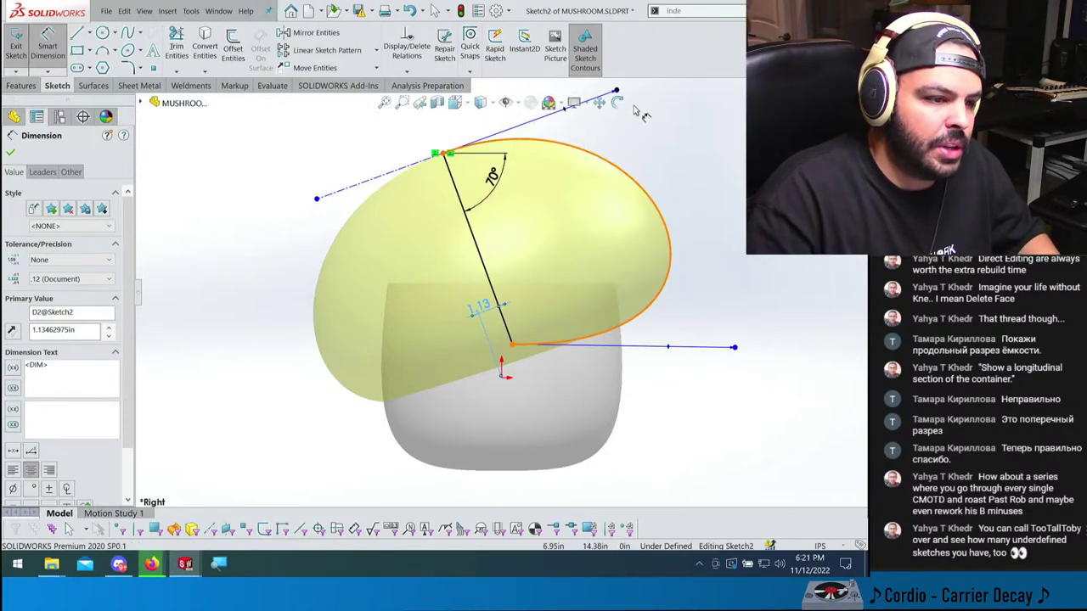
left_click(701, 273)
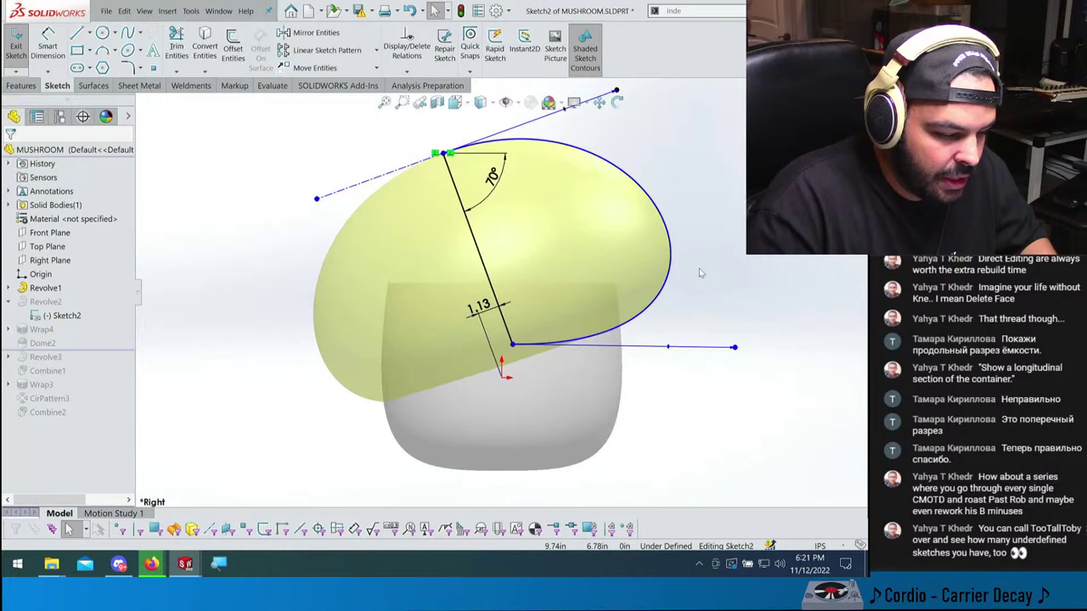
- Select the cap spline and adjust its right tangent handle
left_click(671, 347)
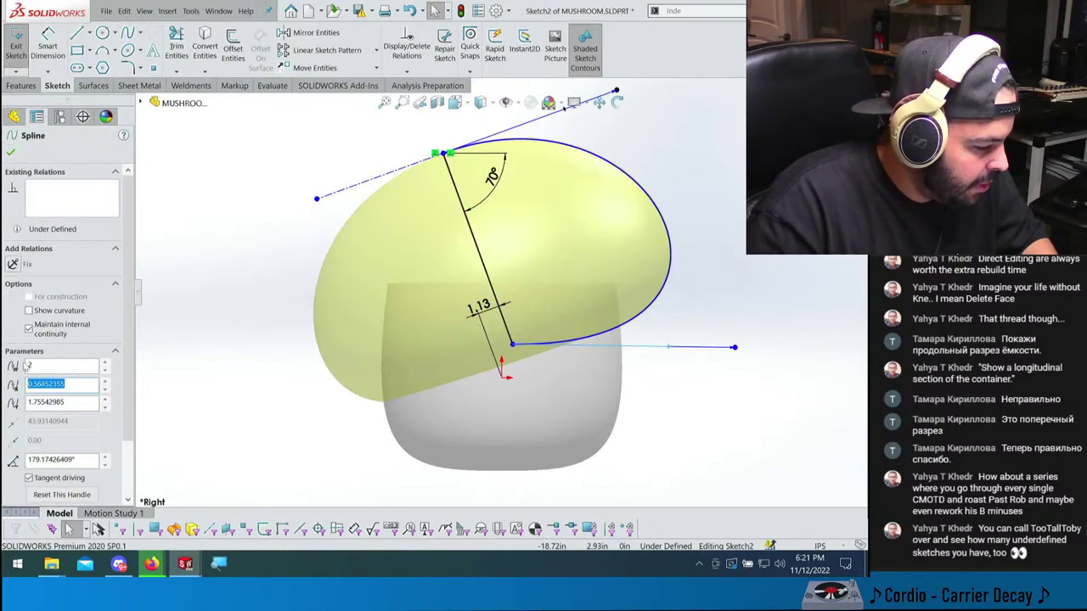
left_click_drag(131, 436, 156, 395)
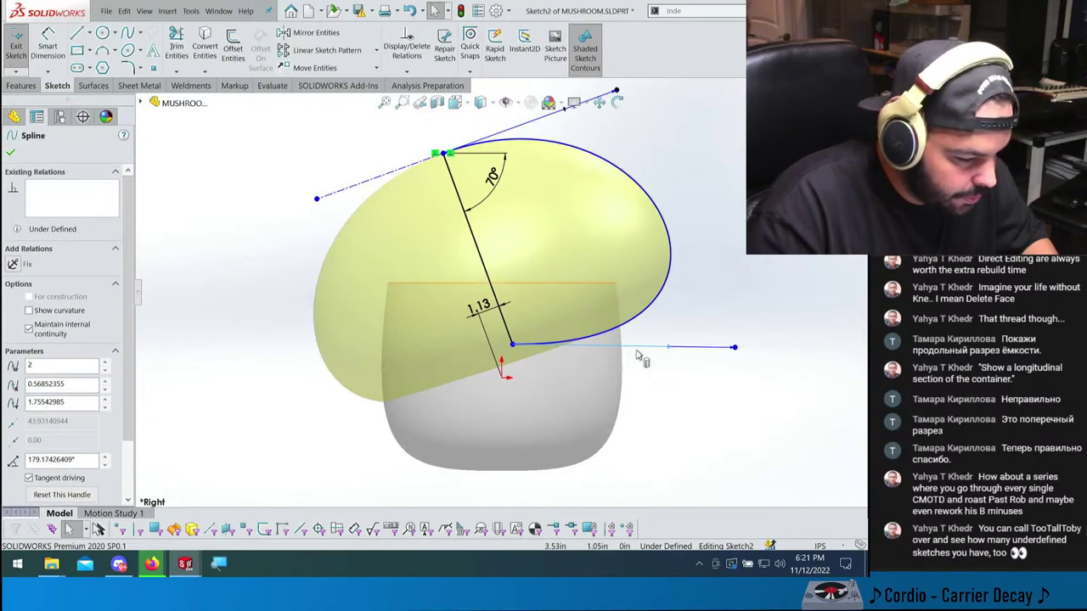
left_click(737, 349)
mouse_move(737, 349)
left_mouse_down()
mouse_move(730, 372)
mouse_move(733, 348)
left_mouse_up()
- Dimension the spline handles: 43.69 angle on the lower, 36.47 length on the upper
key("d")
left_click(734, 347)
left_click(725, 384)
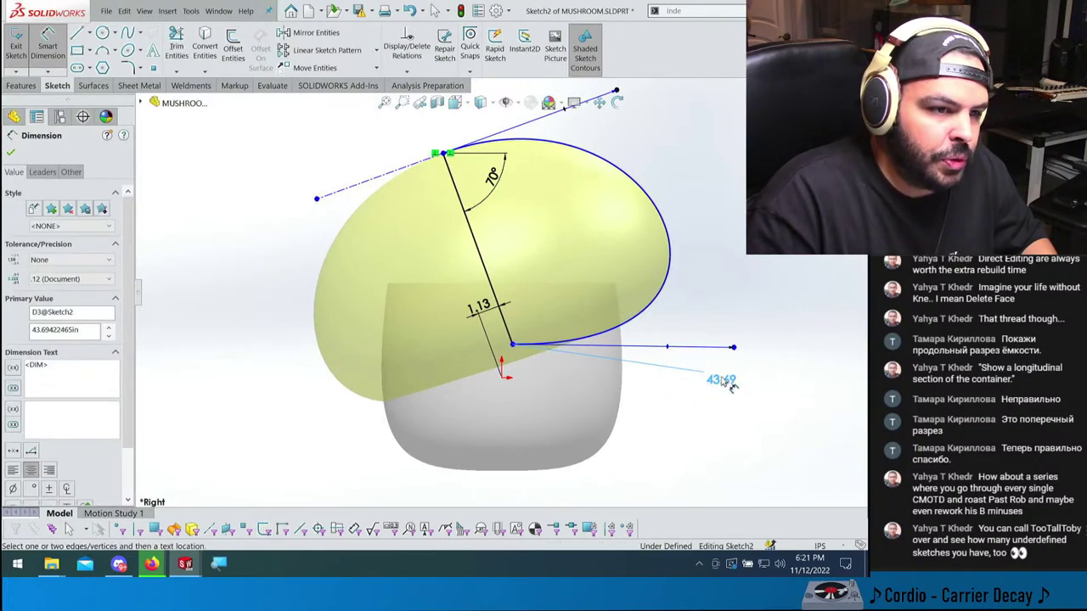
key("z")
left_click(597, 127)
left_click(637, 130)
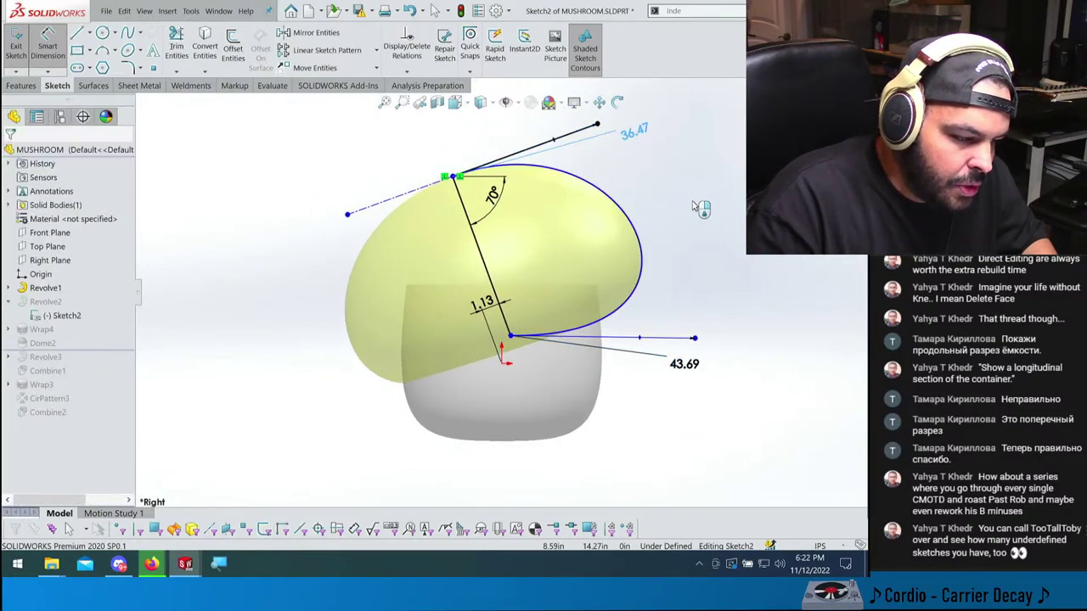
key("Escape")
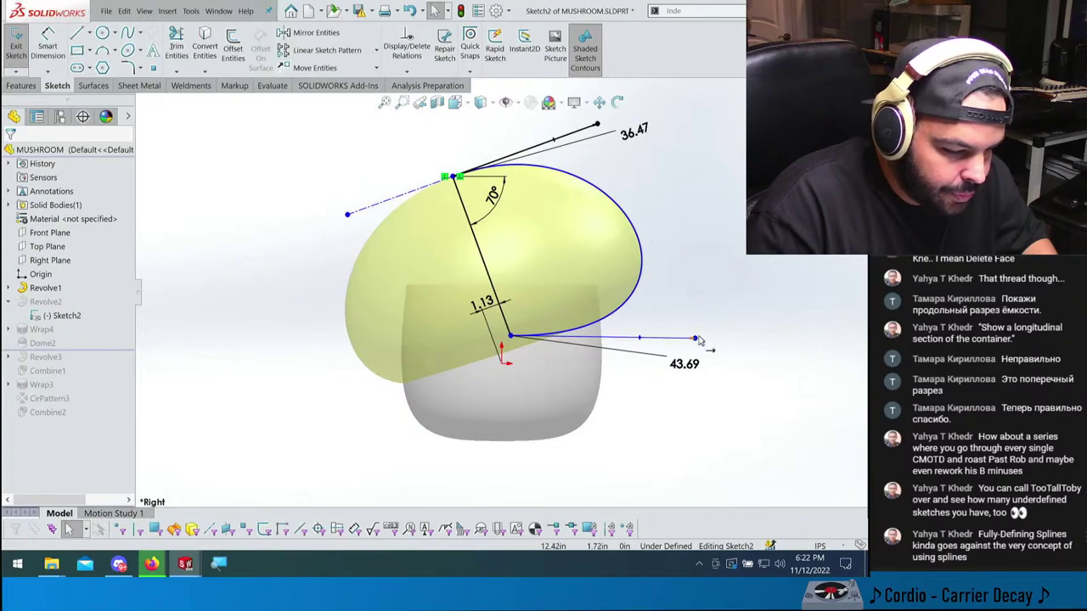
- Make the spline's lower tangent handle horizontal
left_click_drag(698, 339, 693, 328)
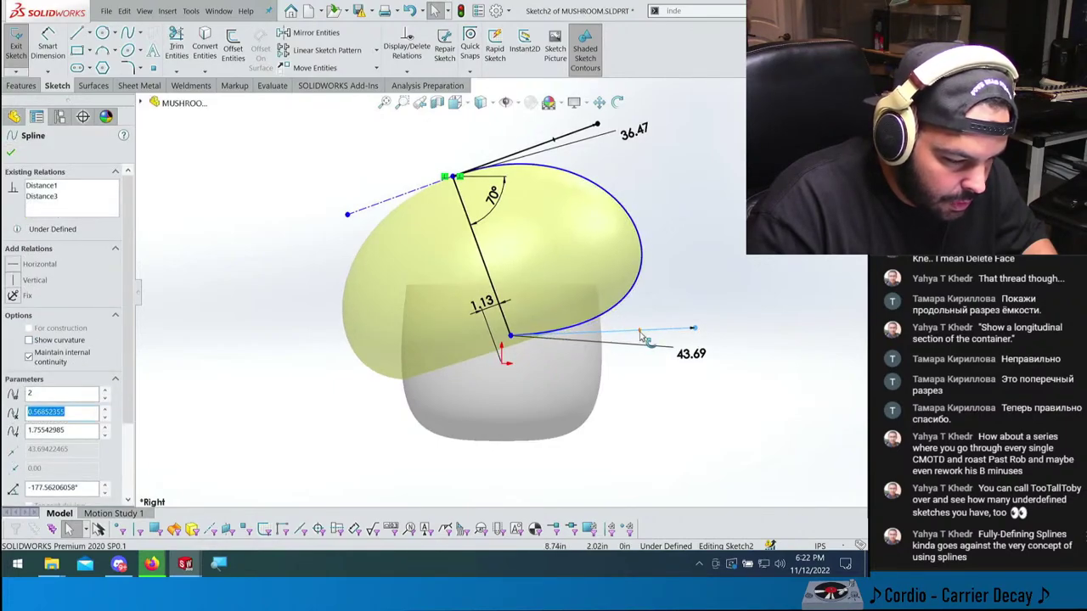
left_click(13, 265)
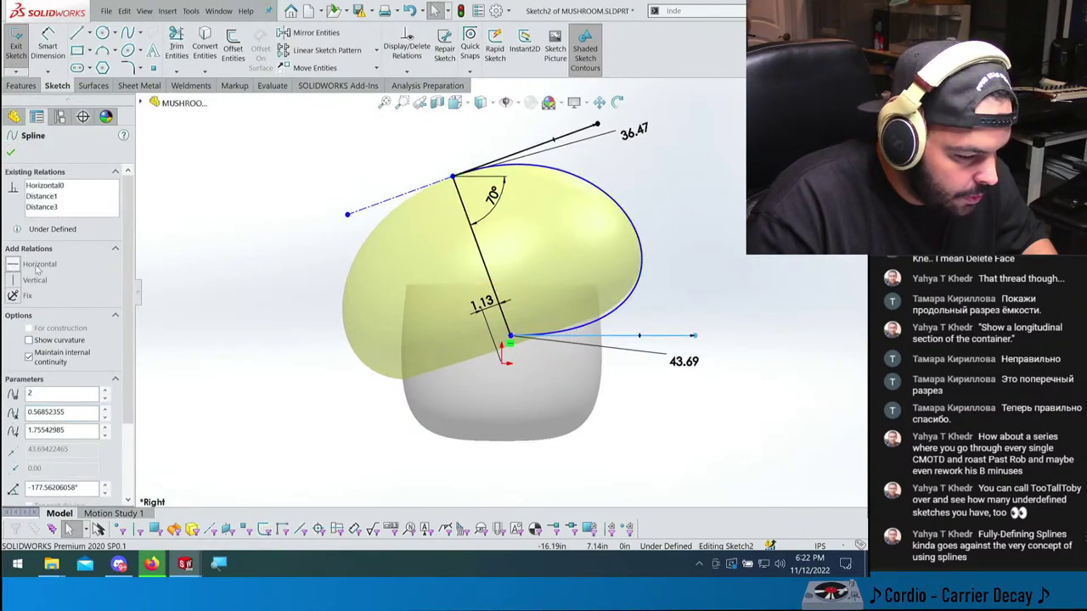
left_click(780, 278)
left_click(695, 338)
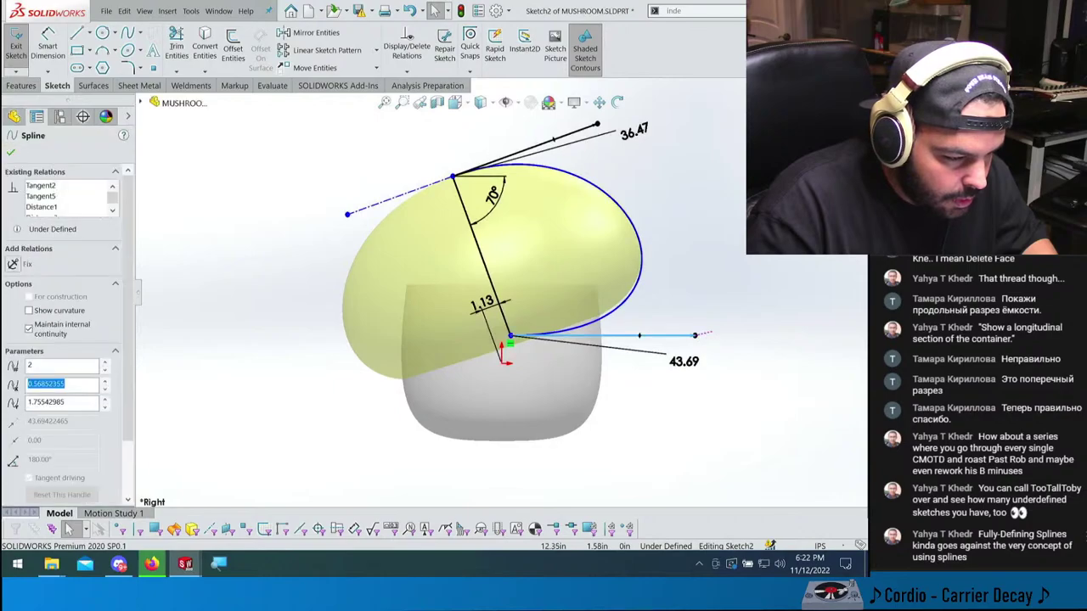
key("Up")
key("Up")
key("Up")
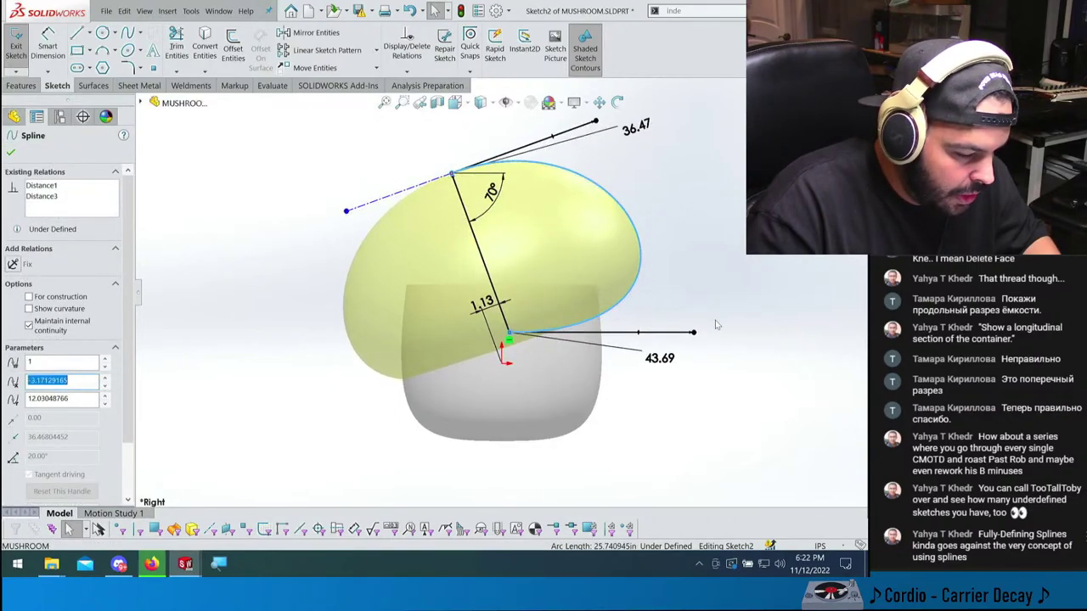
left_click(692, 357)
- Add a 1.76 vertical dimension from the origin to the spline's lower endpoint
key("d")
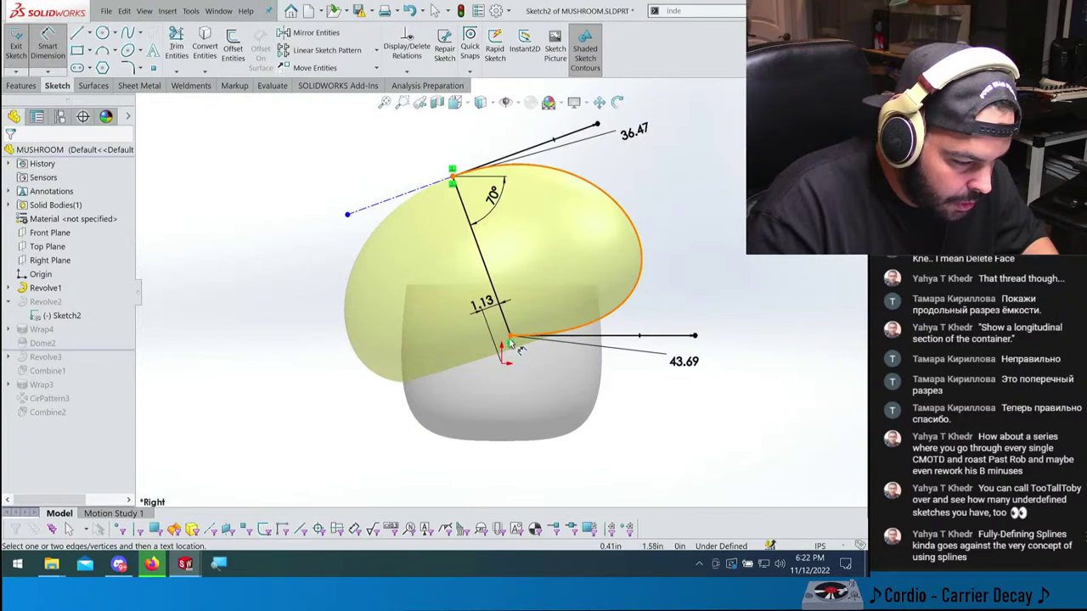
left_click(510, 342)
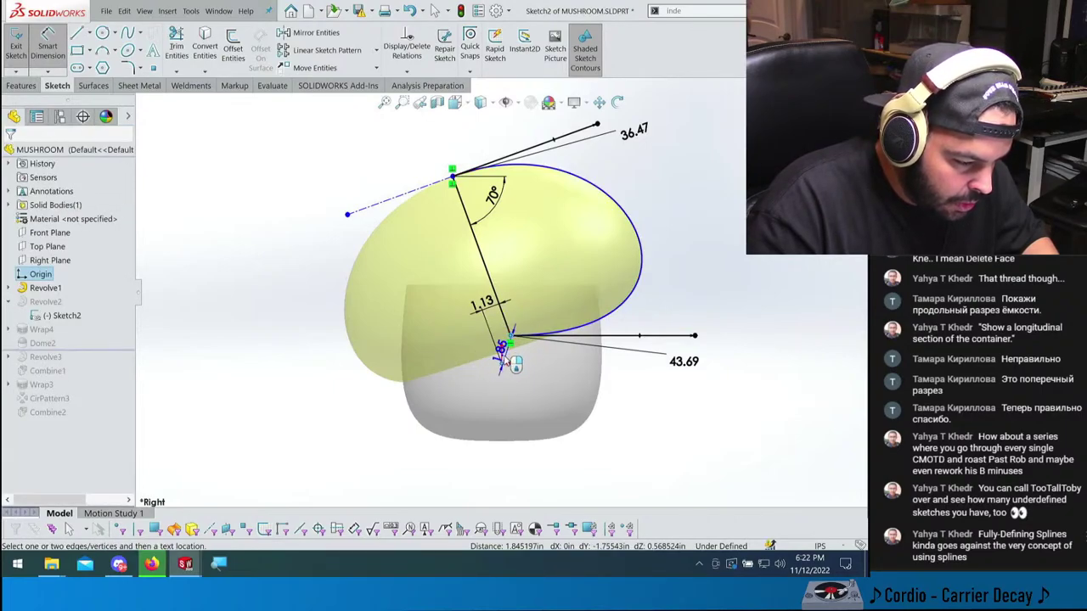
left_click(494, 364)
key("Escape")
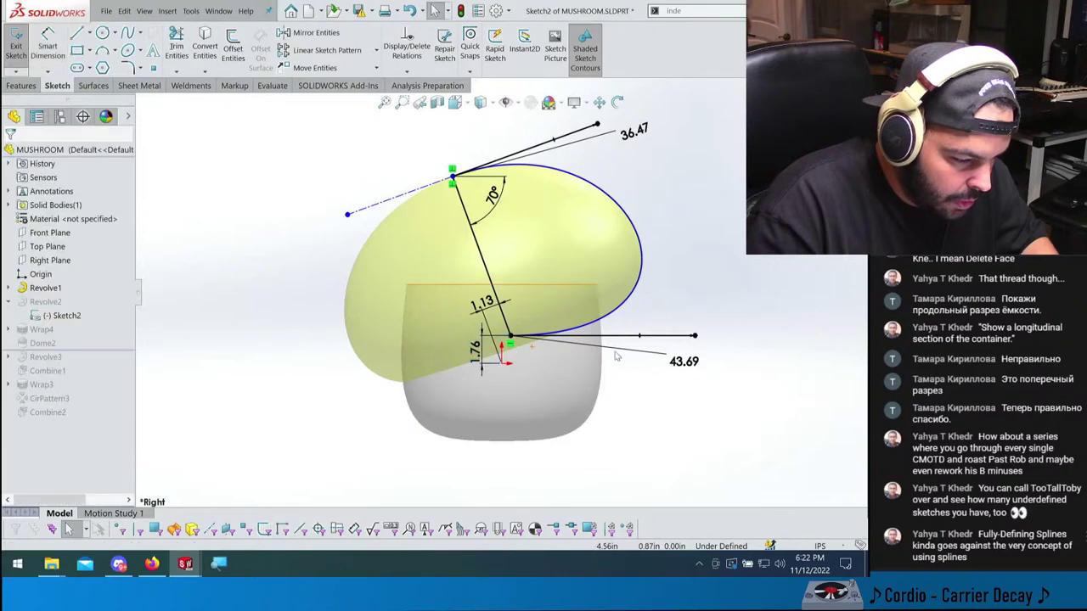
left_click_drag(647, 267, 680, 290)
- Give the angled line a 10.71 length dimension and delete the redundant 43.69 handle angle
right_click_drag(694, 432, 514, 284)
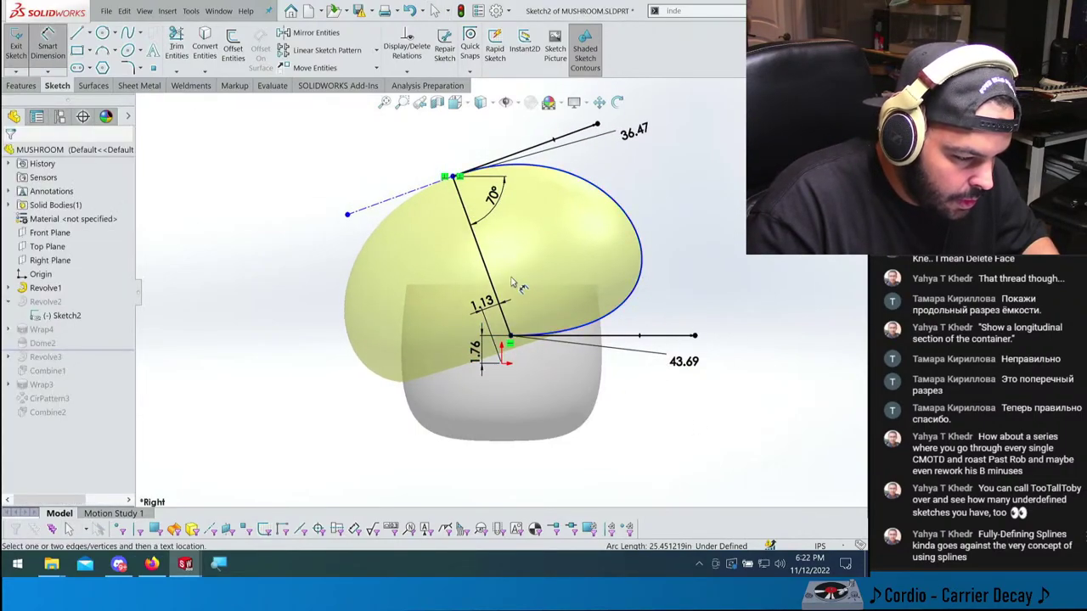
left_click(491, 275)
left_click(475, 260)
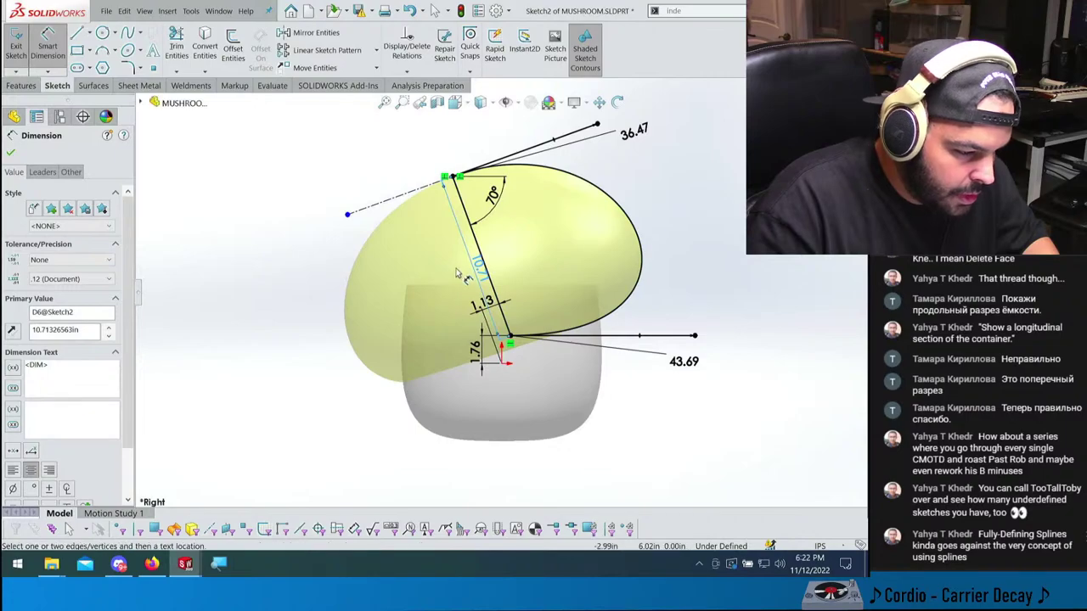
left_click(448, 265)
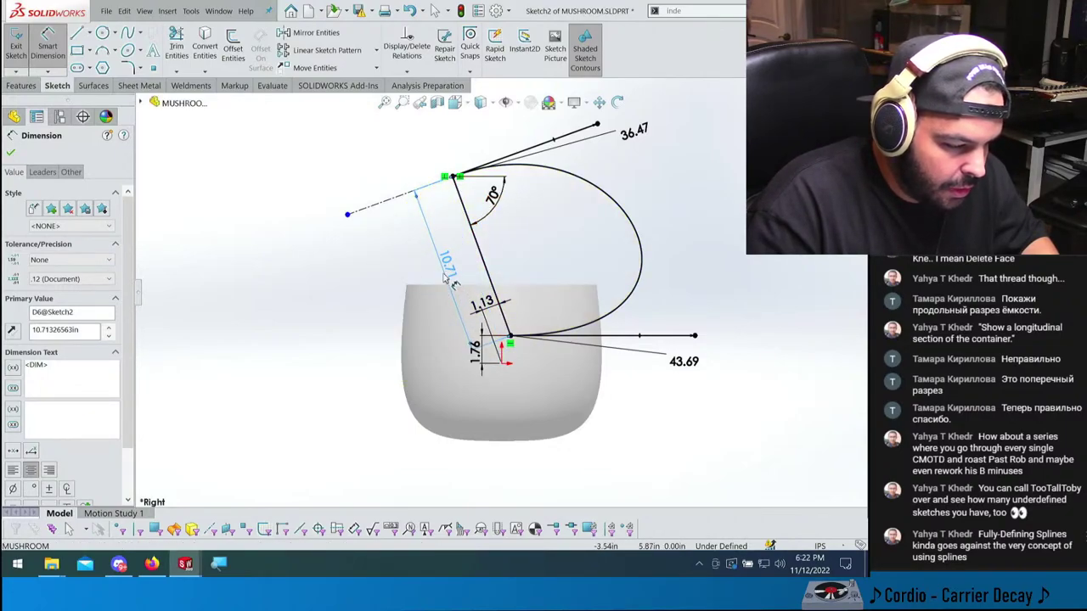
left_click_drag(446, 280, 420, 285)
key("Escape")
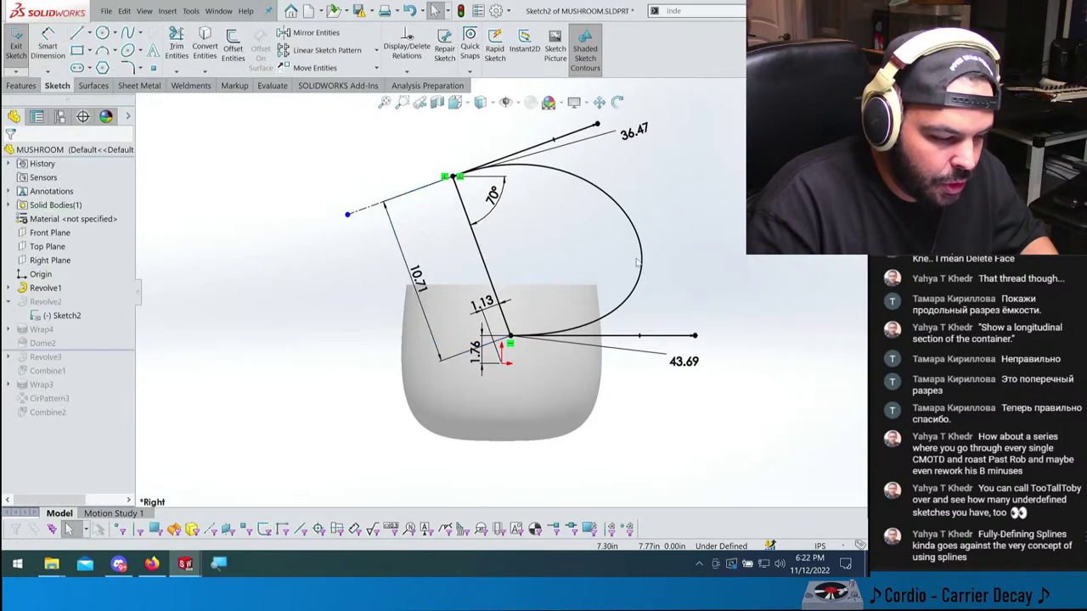
left_click(692, 351)
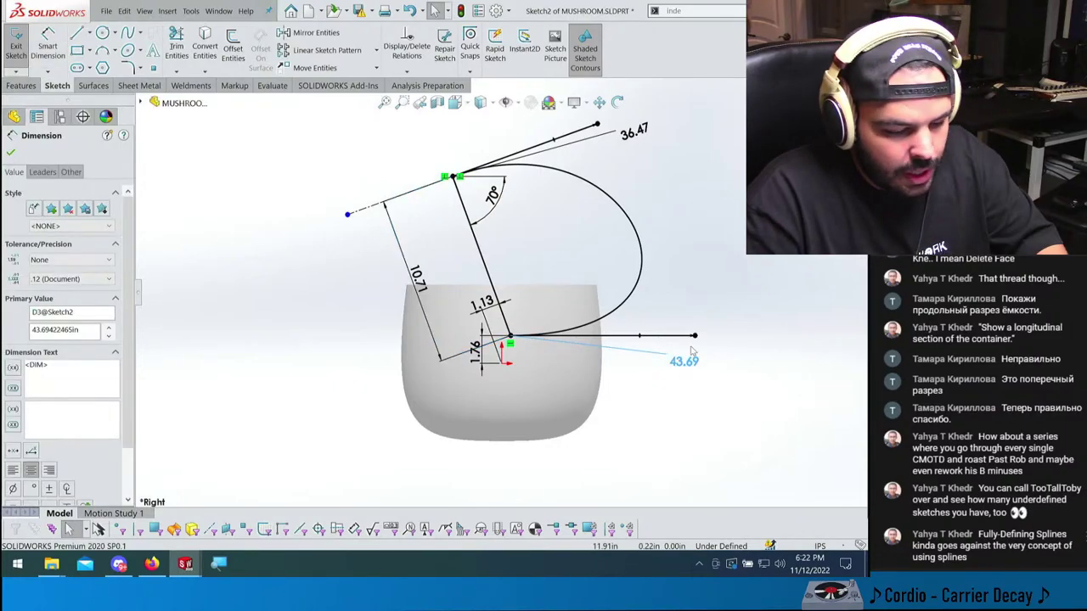
key("Delete")
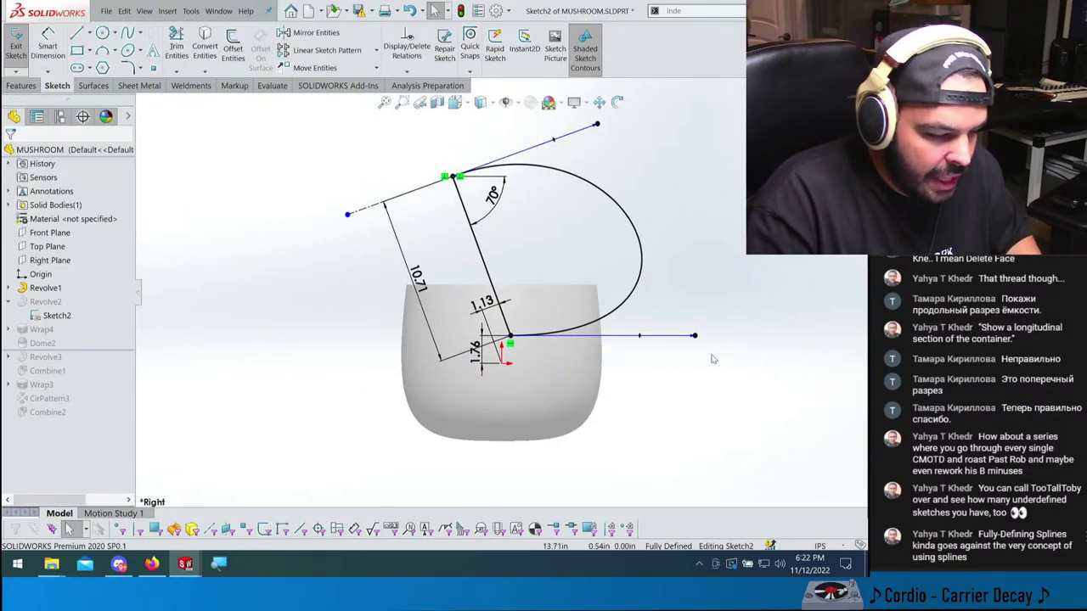
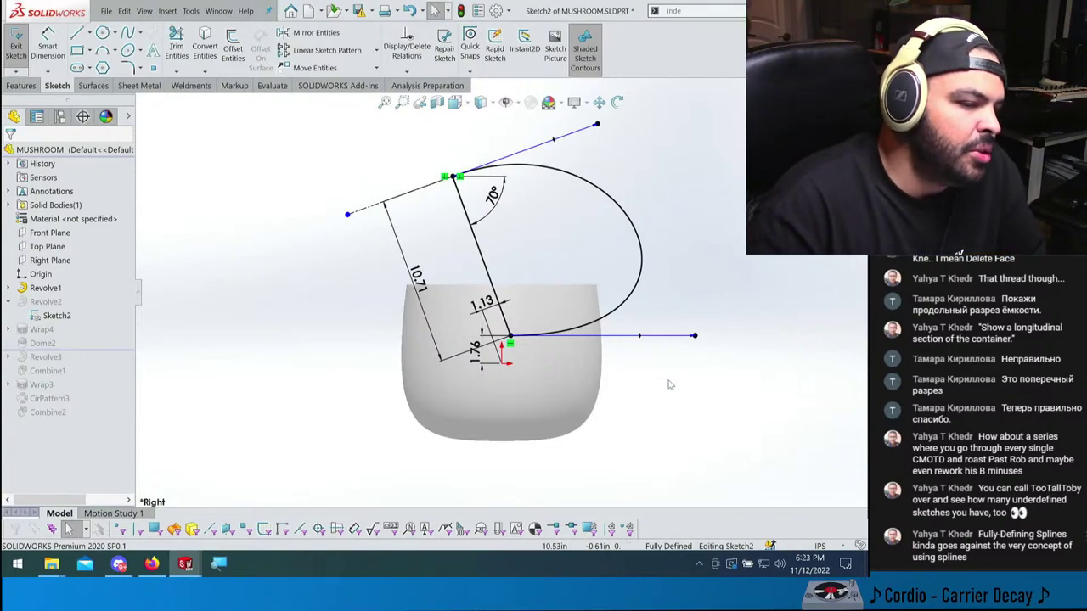
- Dimension the lower and upper spline handle lengths at 43.69 and 36.47
right_click_drag(668, 385, 684, 345)
left_click(695, 338)
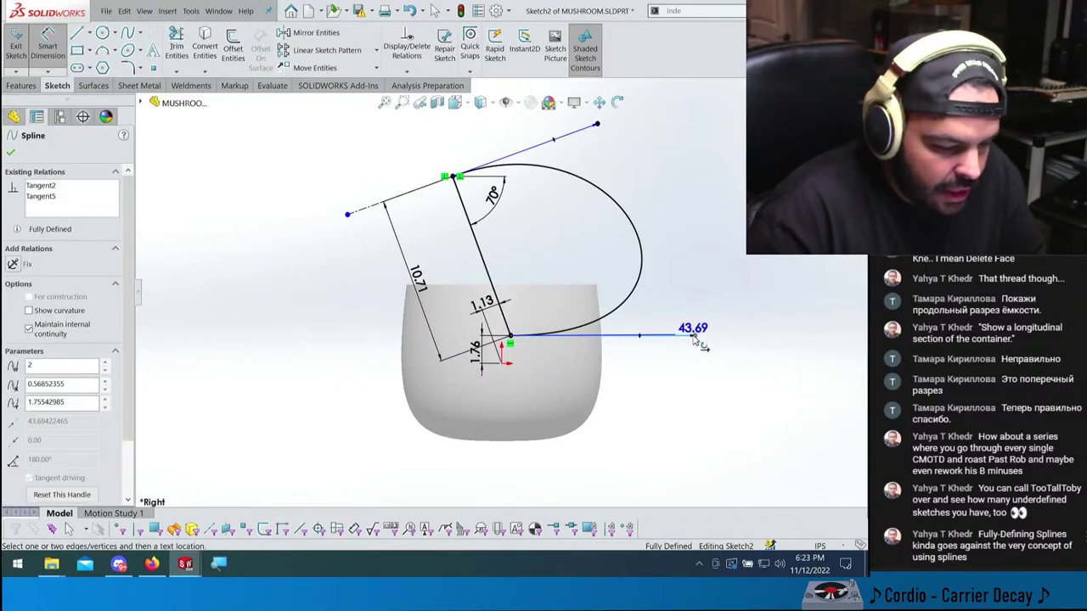
left_click(704, 355)
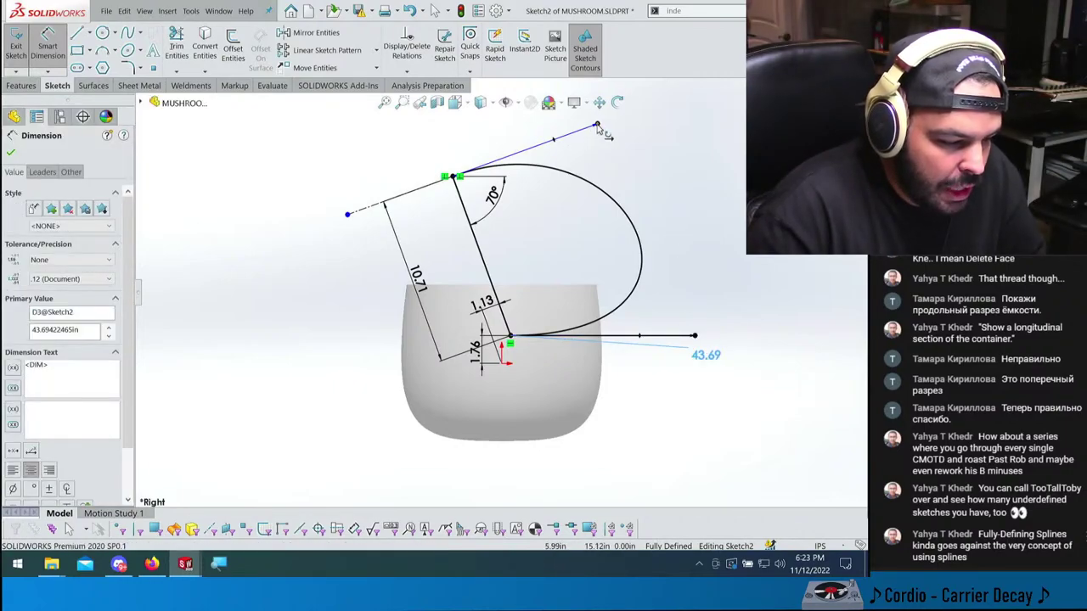
left_click(596, 126)
left_click(636, 164)
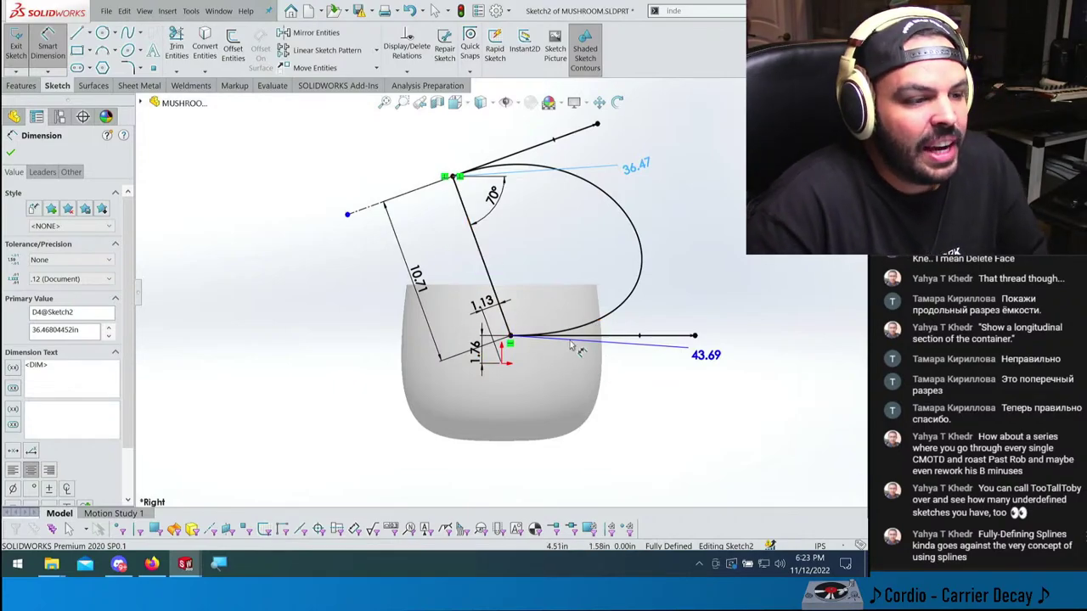
left_click(635, 272)
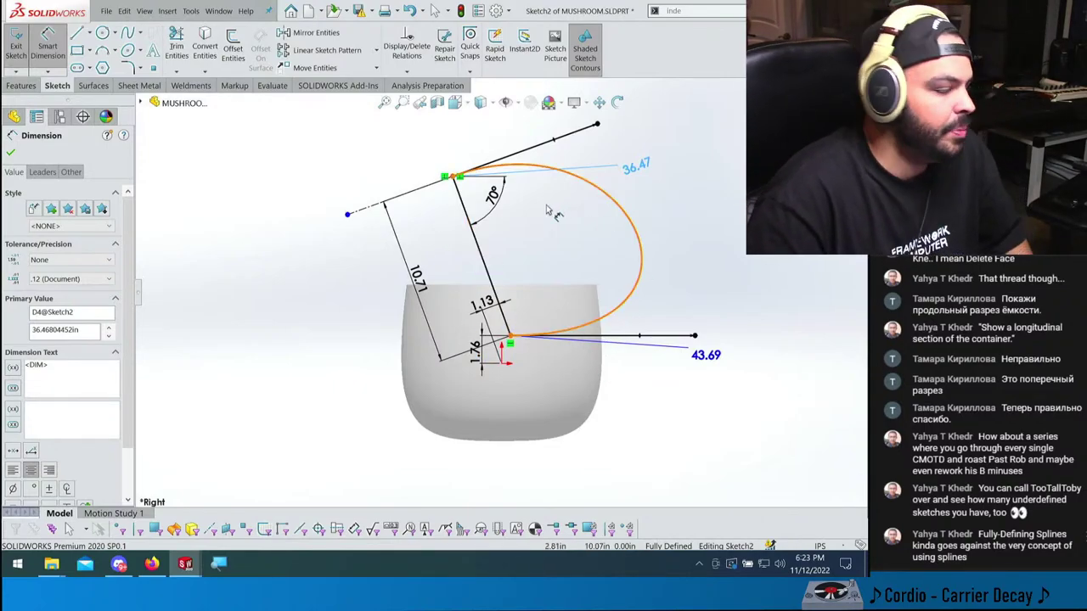
key("Escape")
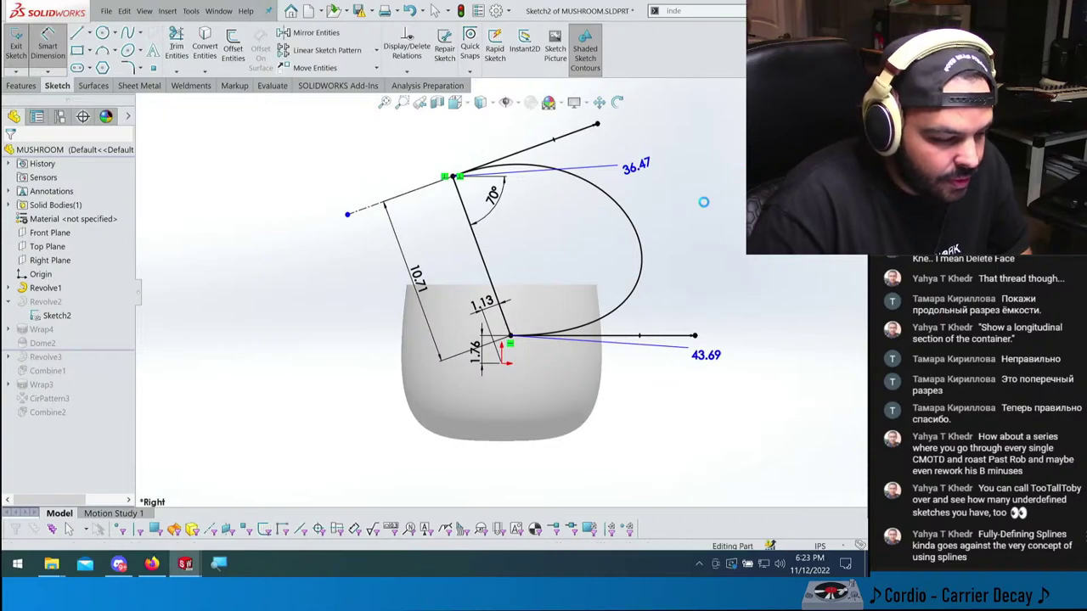
- Rebuild, then roll forward through Revolve3 and inspect its Sketch2 dimensions
key("ctrl+b")
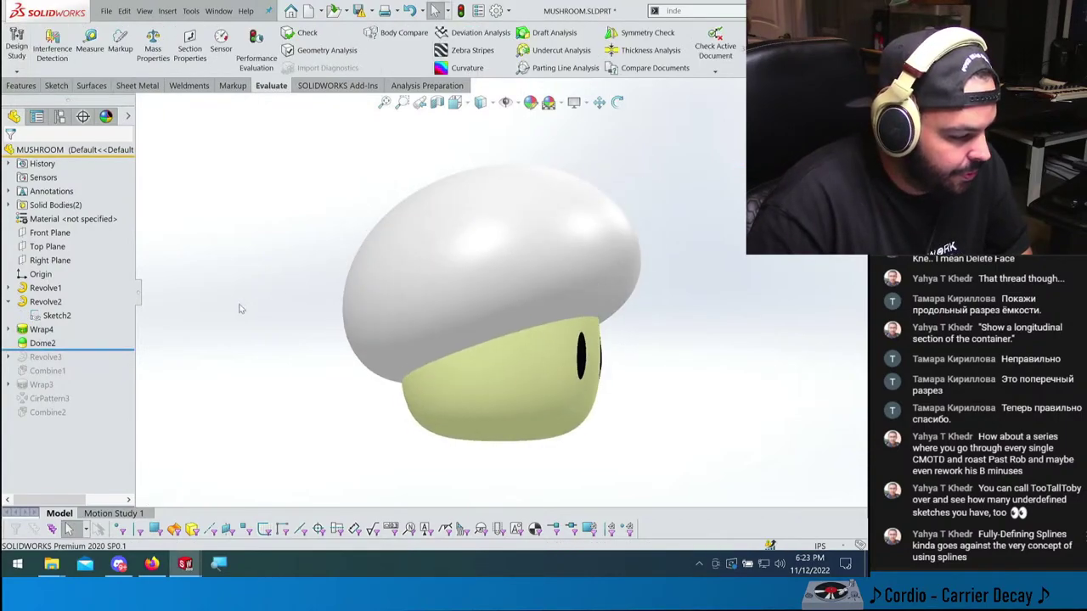
left_click_drag(59, 350, 25, 363)
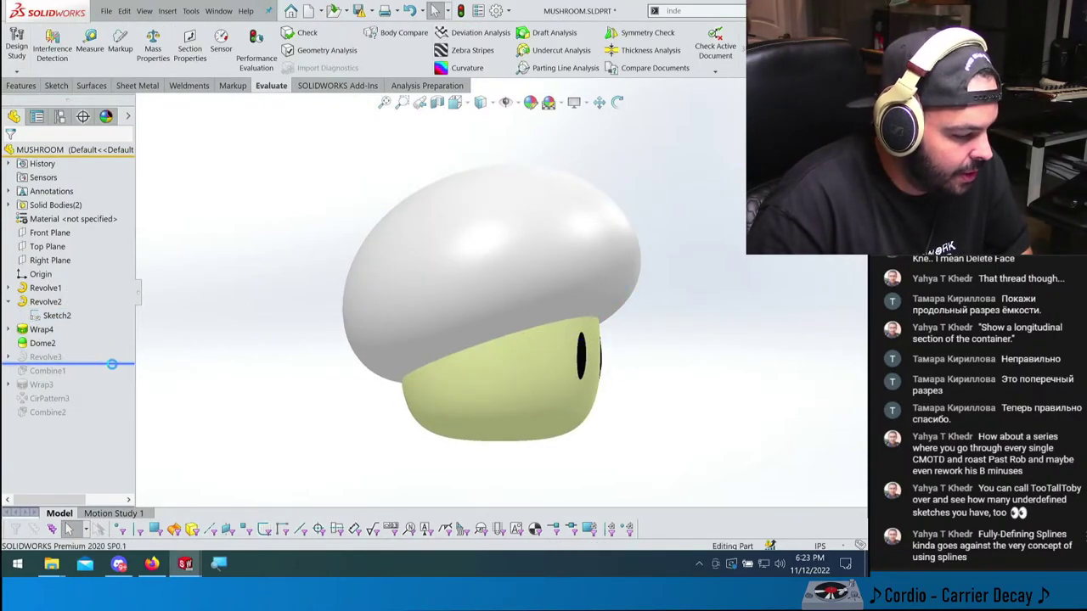
left_click(10, 356)
left_click(56, 371)
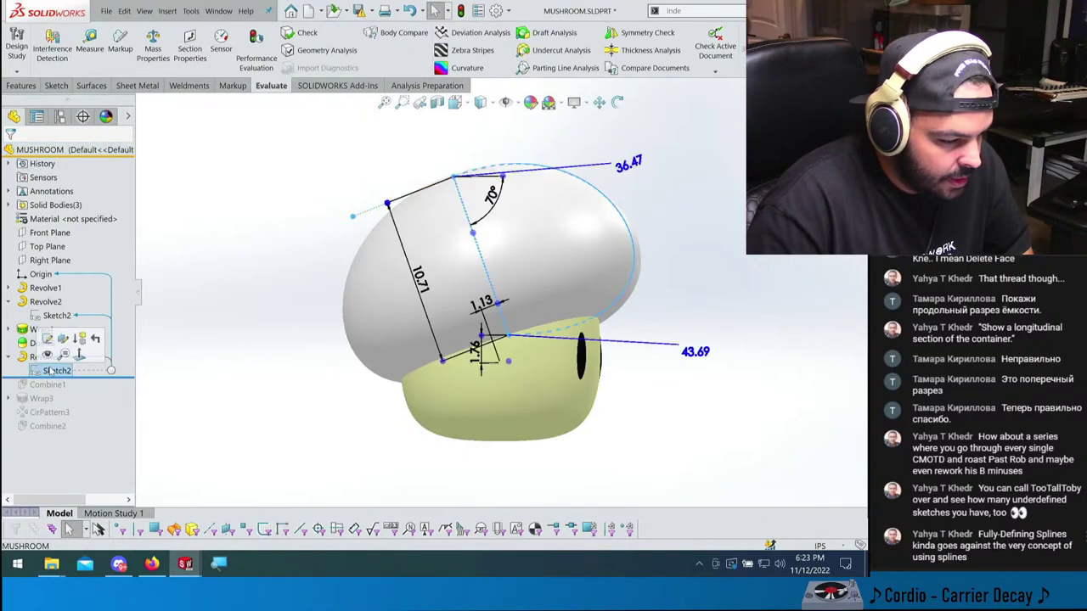
left_click(194, 375)
left_click(45, 356)
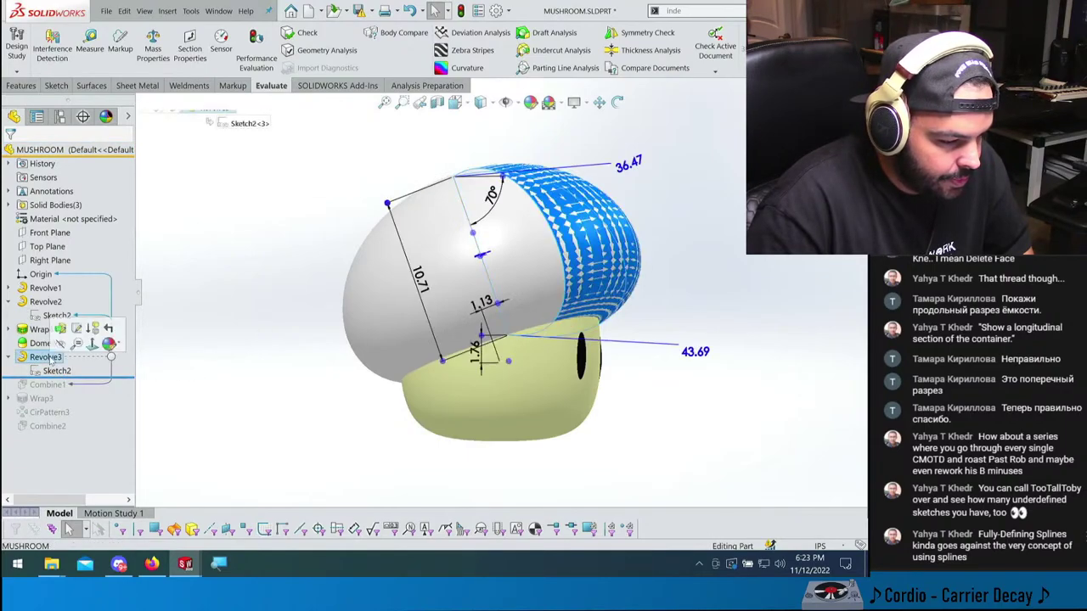
middle_click_drag(520, 328, 481, 239)
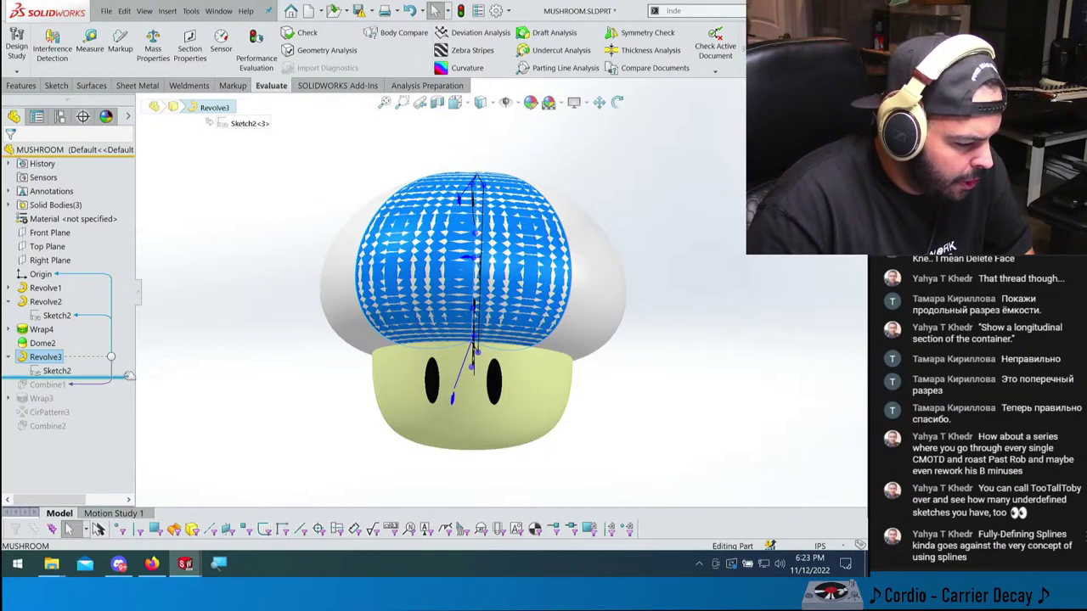
- Roll forward through Combine1 and review its settings without changing them
left_click_drag(129, 375, 129, 390)
left_click(47, 384)
middle_click_drag(289, 336, 365, 323)
key("ctrl+1")
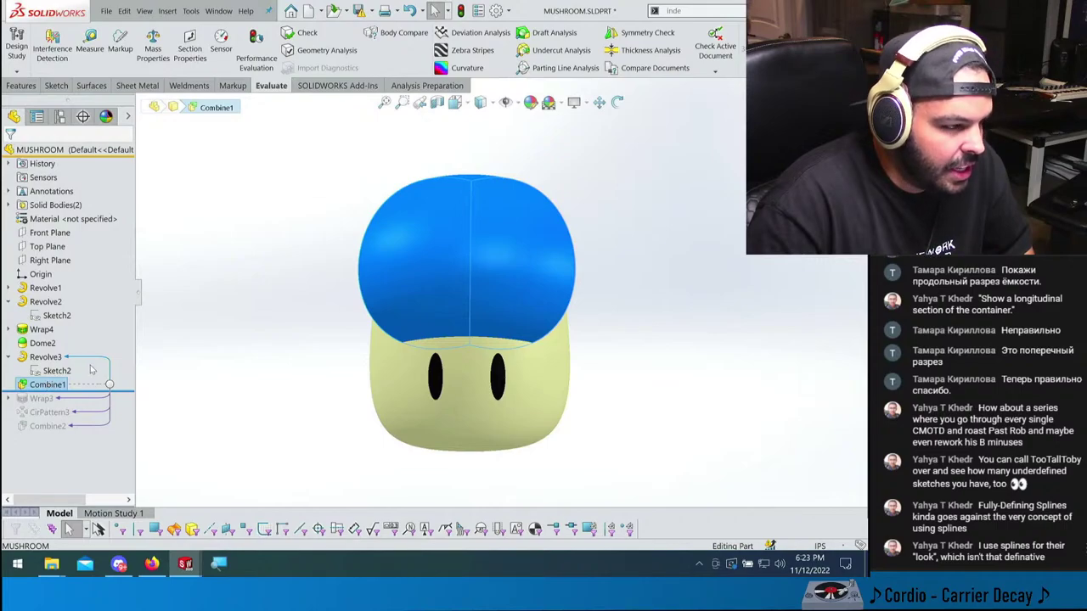
middle_click_drag(378, 254, 476, 293)
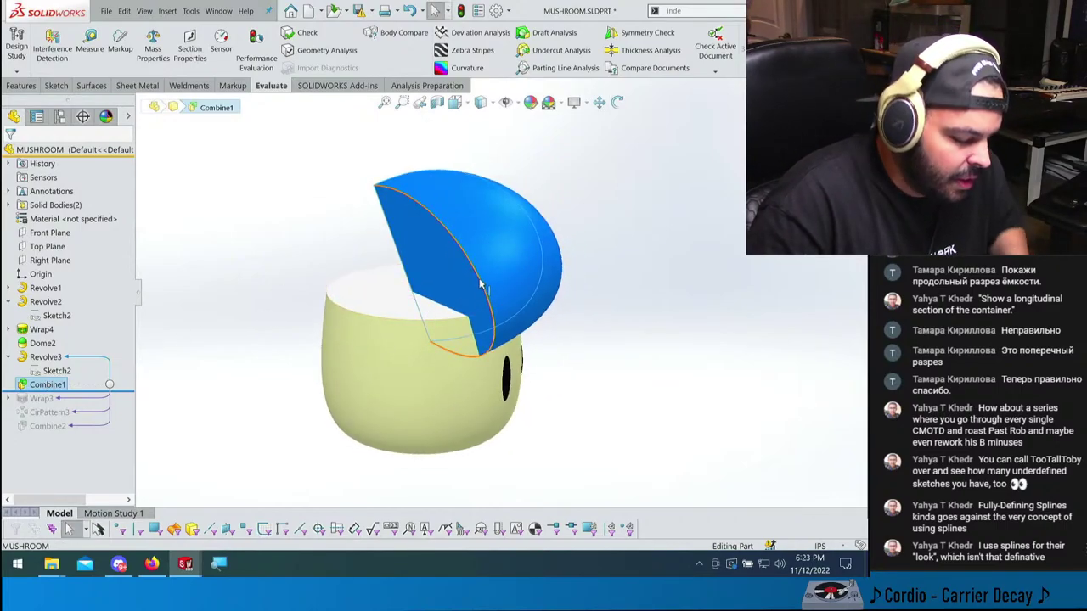
left_click(85, 387)
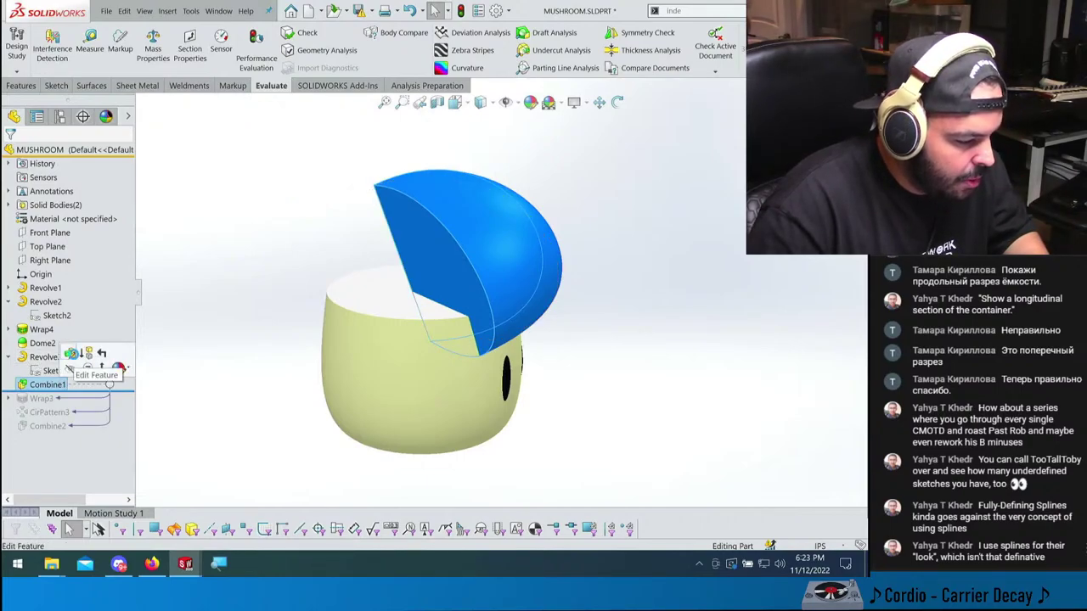
left_click(74, 358)
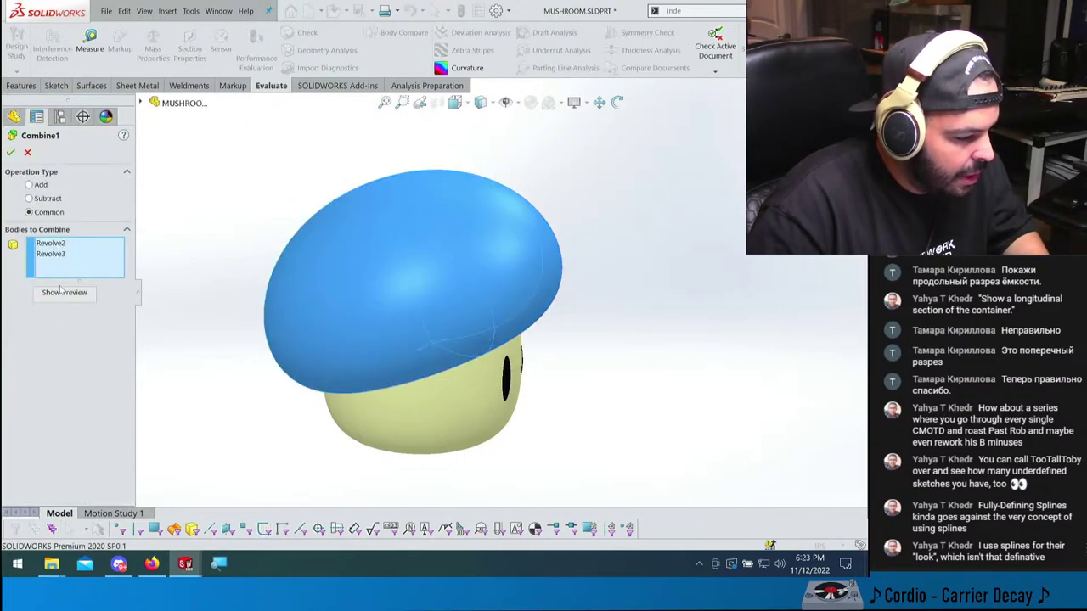
left_click(28, 153)
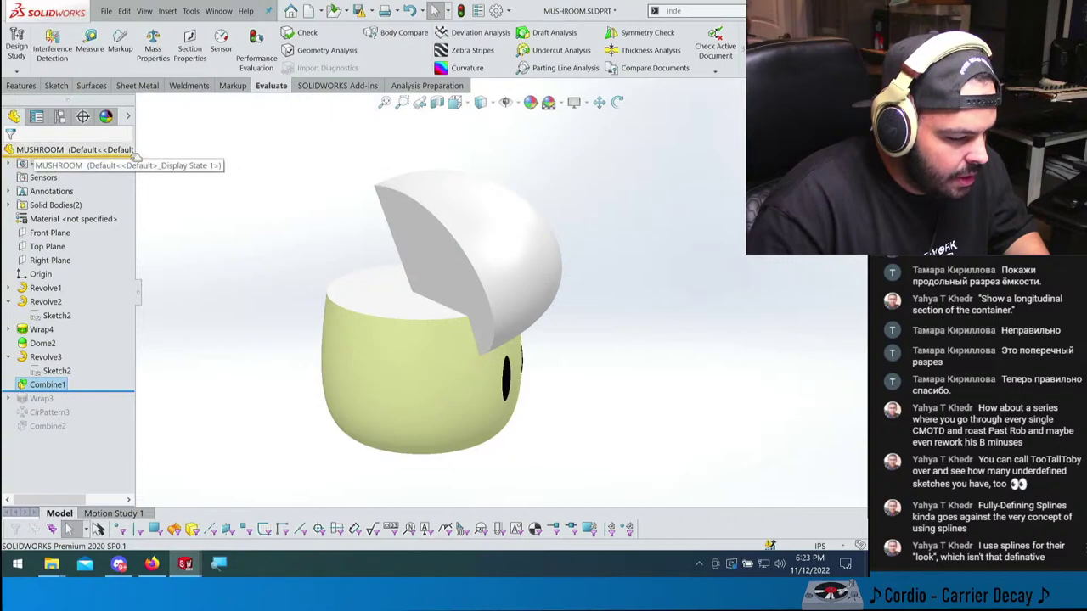
- Highlight the Dome2 and Combine1 bodies, then roll back to just after Revolve2
middle_click_drag(396, 351, 441, 374)
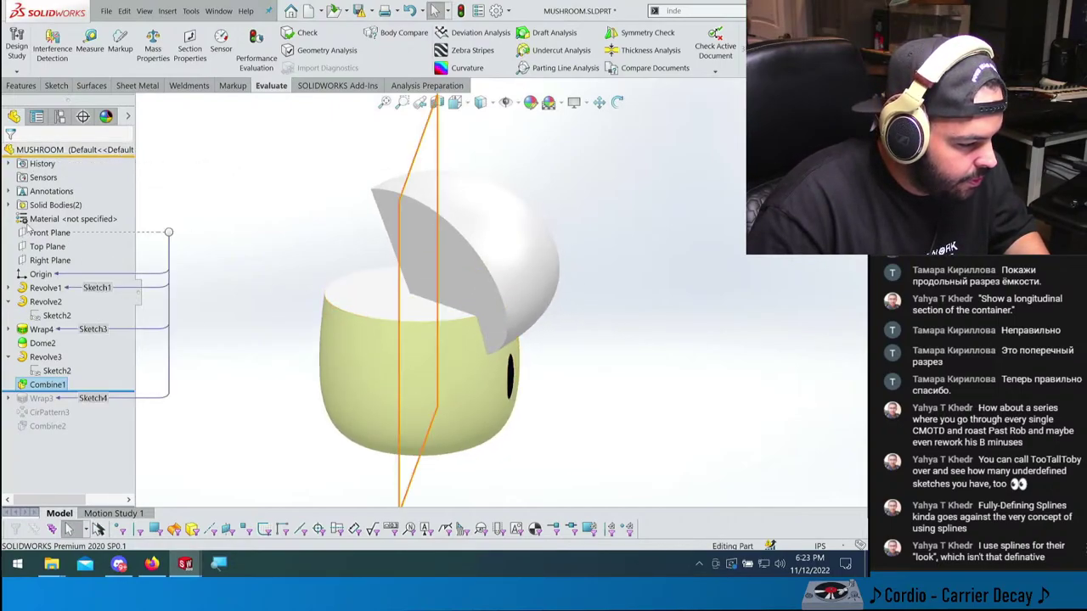
left_click(8, 205)
left_click(51, 218)
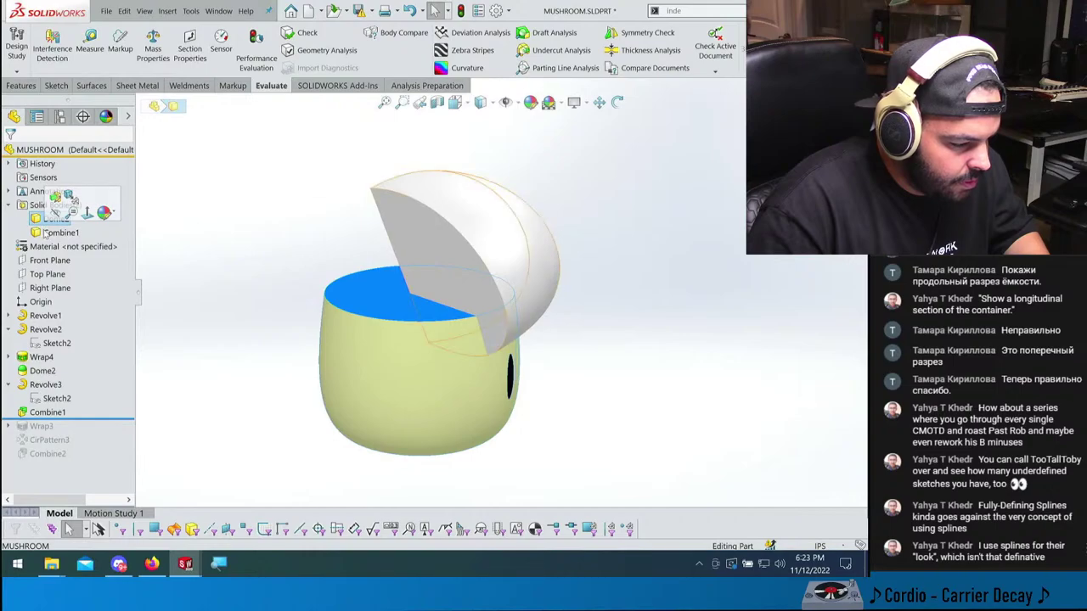
left_click(49, 233)
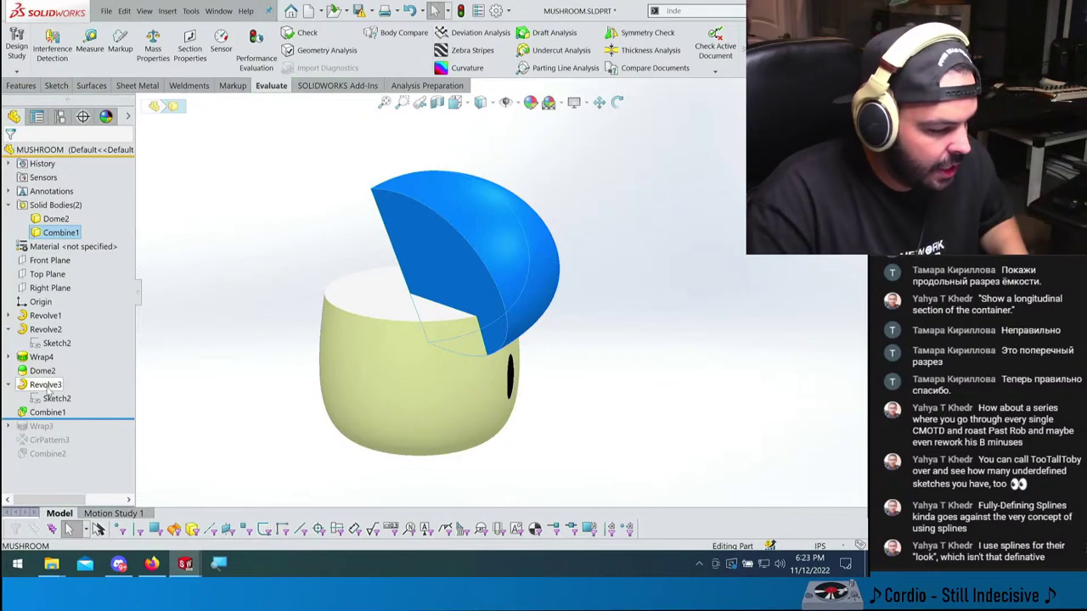
double_click(46, 385)
left_click(34, 331)
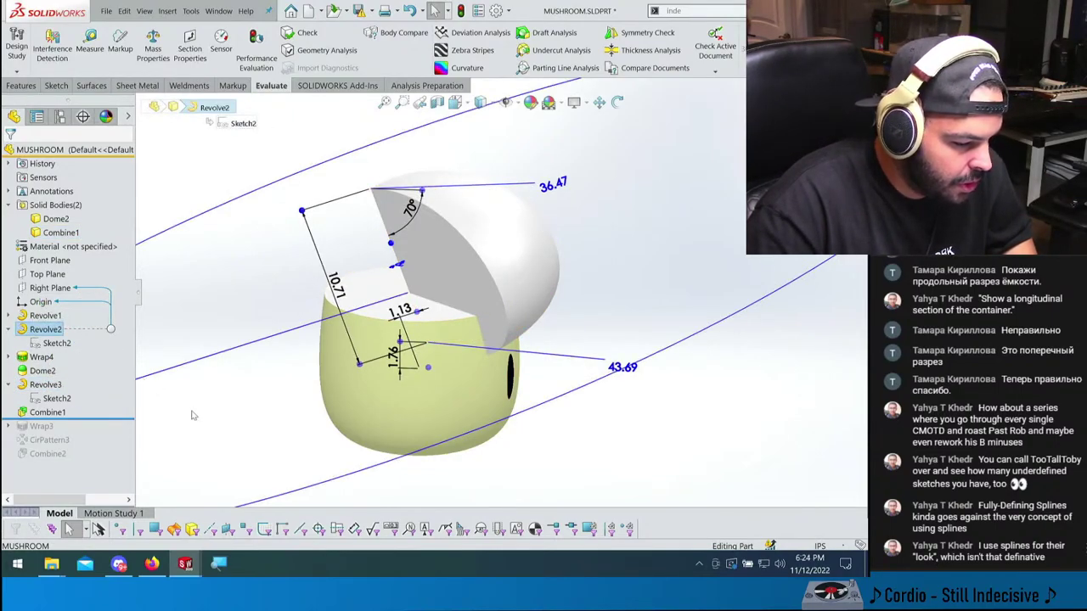
left_click(441, 480)
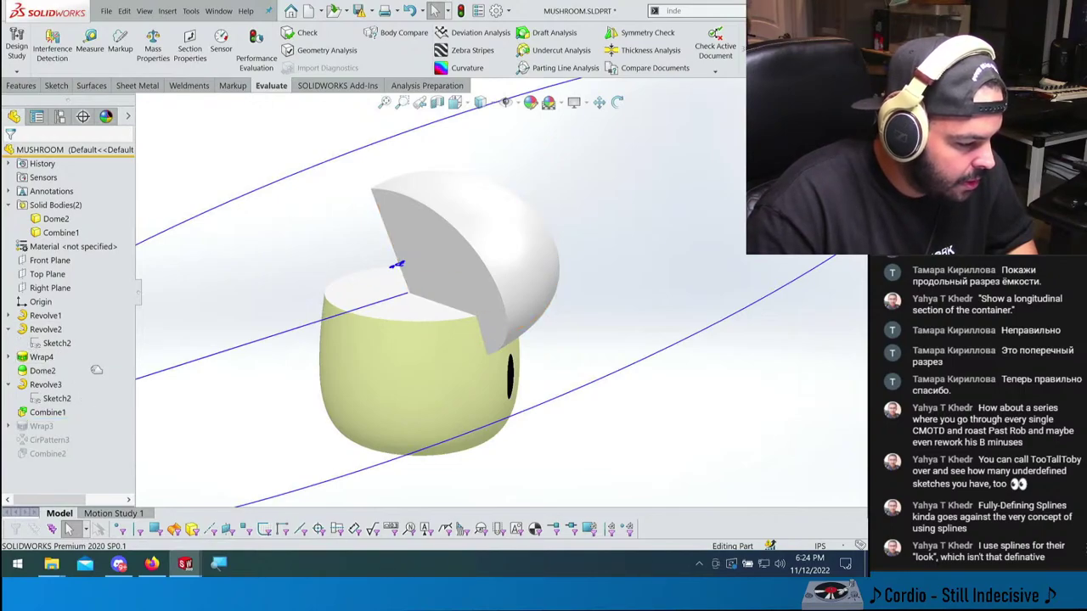
left_click_drag(96, 354, 96, 351)
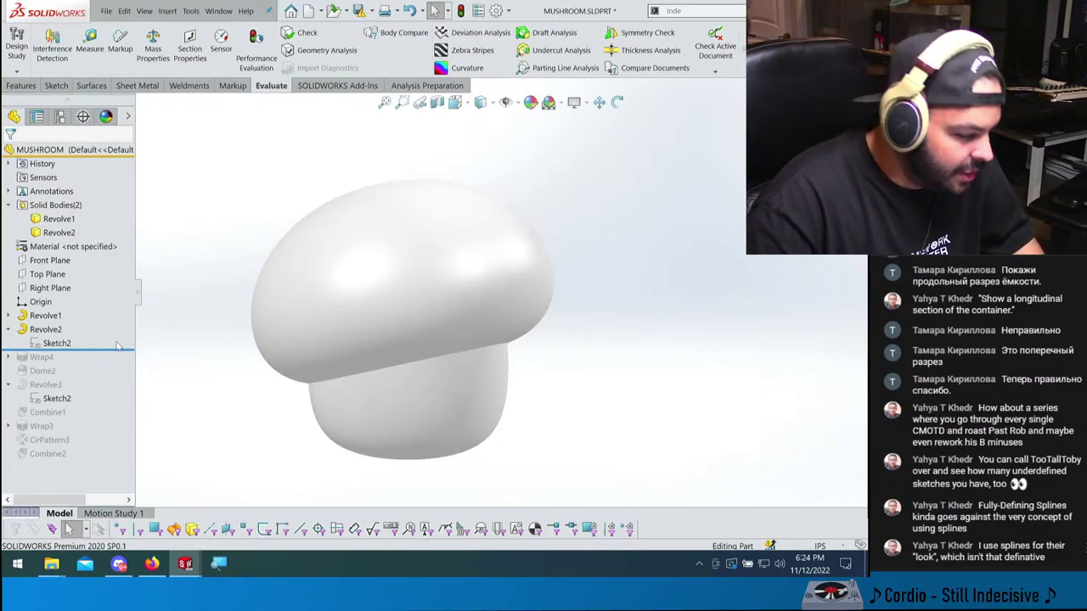
- Roll forward to include Wrap4 and inspect the Wrap4 and Revolve2 sketches
left_click_drag(51, 350, 51, 361)
left_click(49, 357)
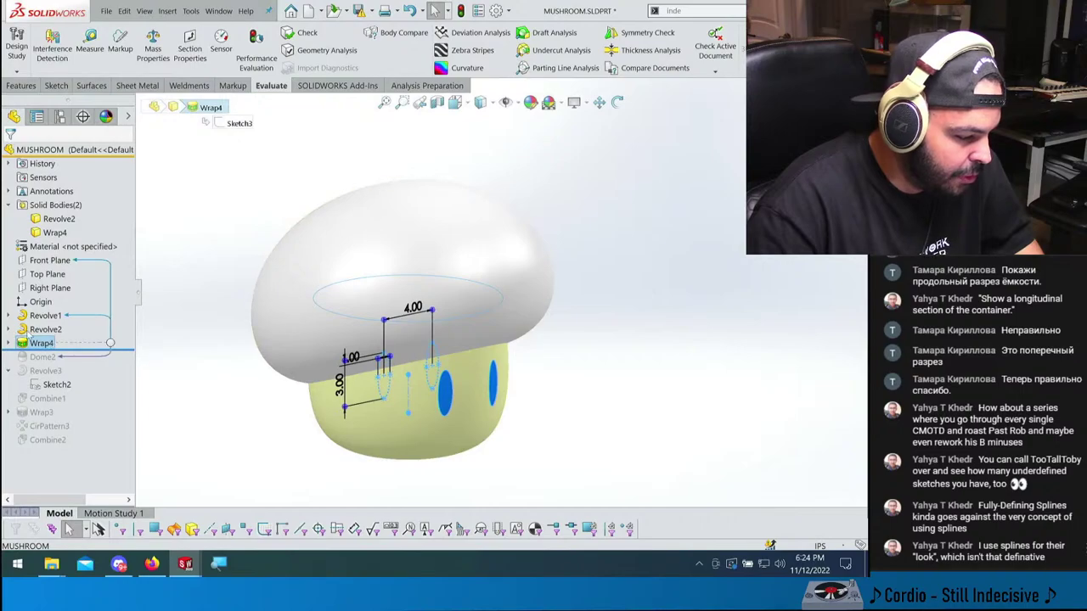
left_click(44, 330)
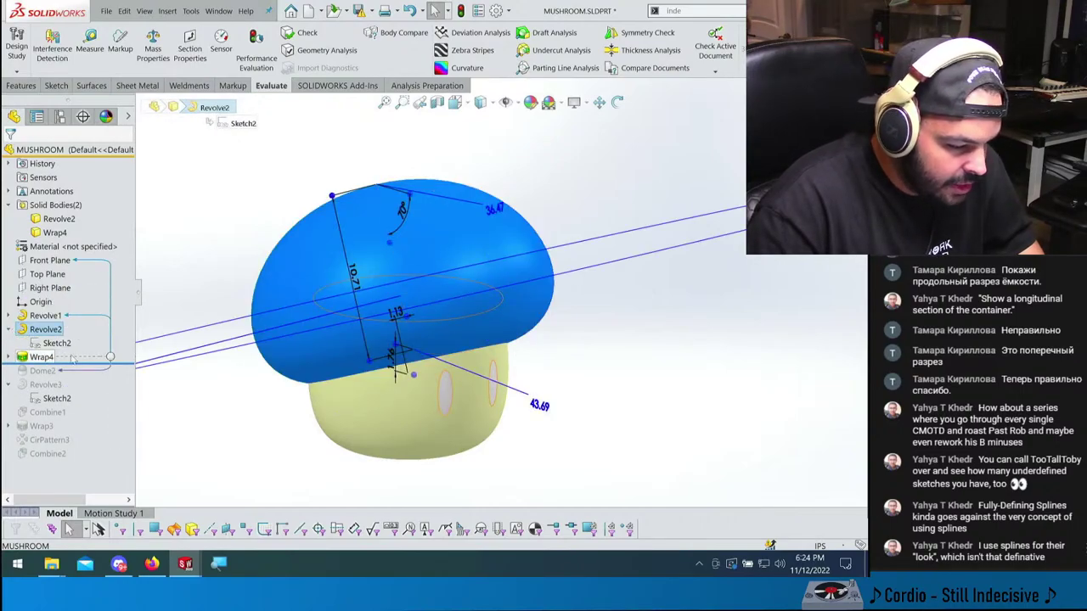
middle_click_drag(356, 390, 374, 382)
scroll(374, 383, "down", 3)
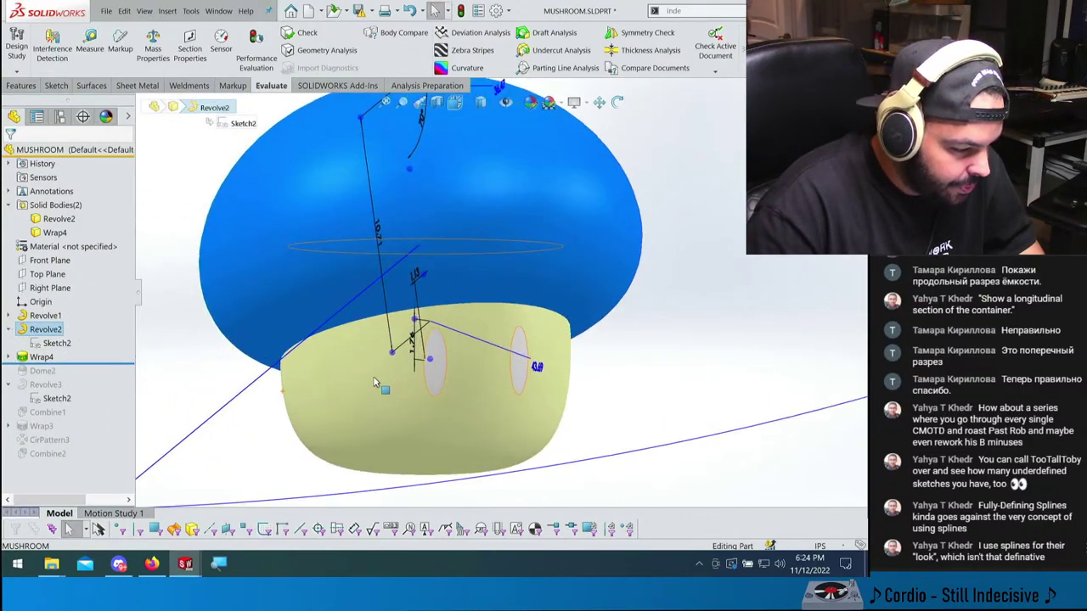
left_click(45, 358)
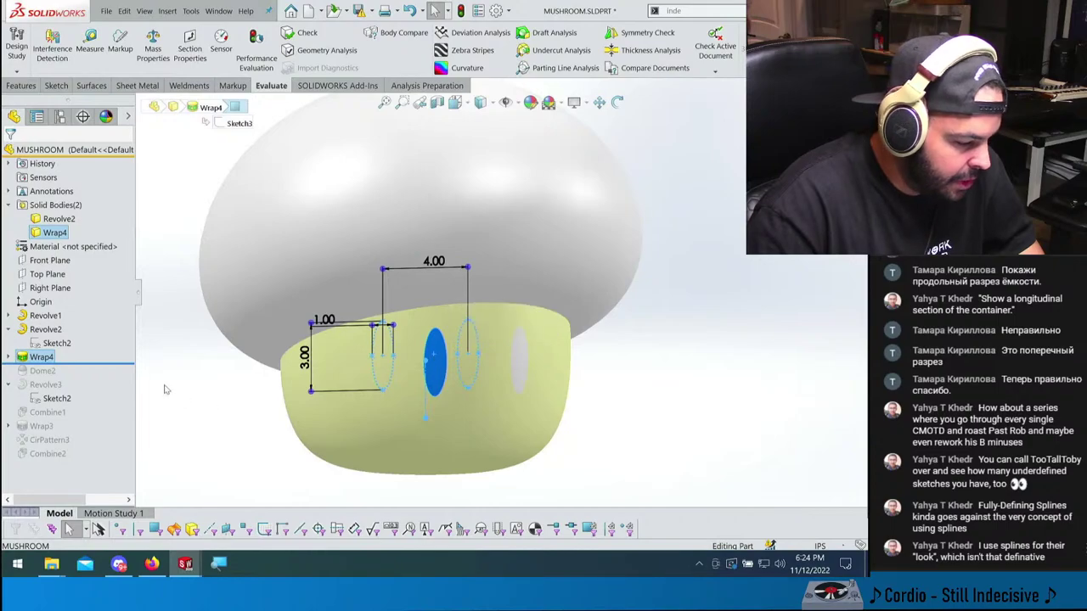
- Change the tangent edge display, then roll forward to include Dome2
left_click(144, 10)
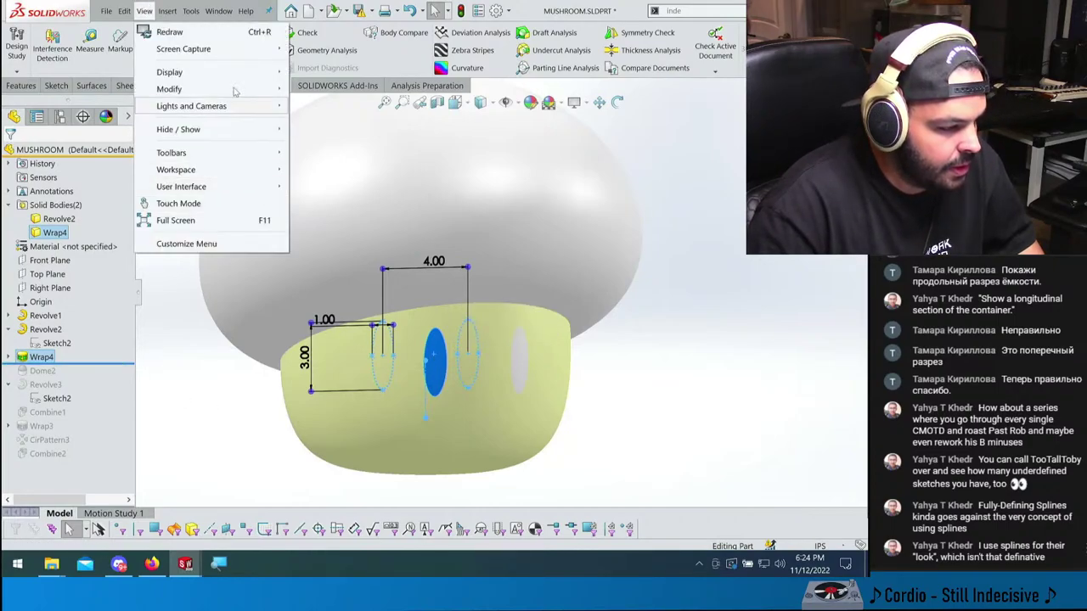
mouse_move(236, 74)
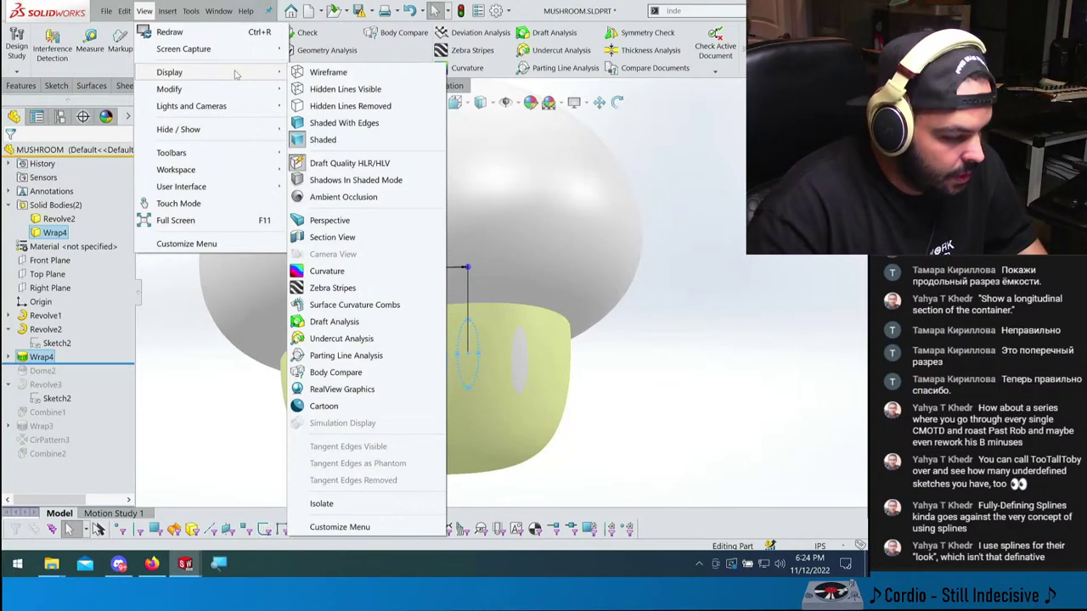
left_click(231, 369)
left_click(124, 10)
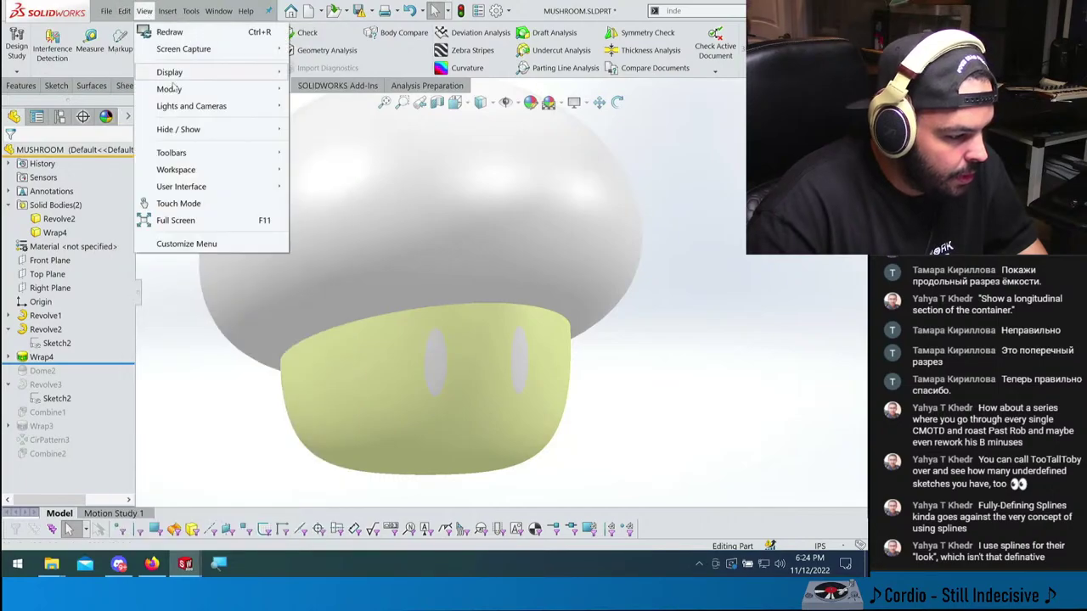
mouse_move(188, 74)
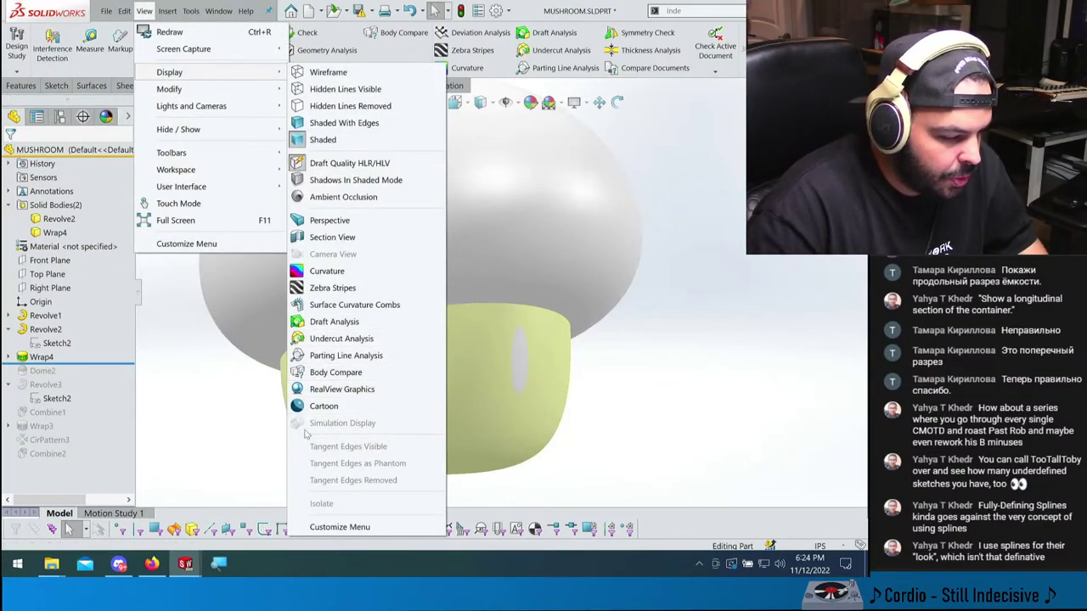
left_click(238, 420)
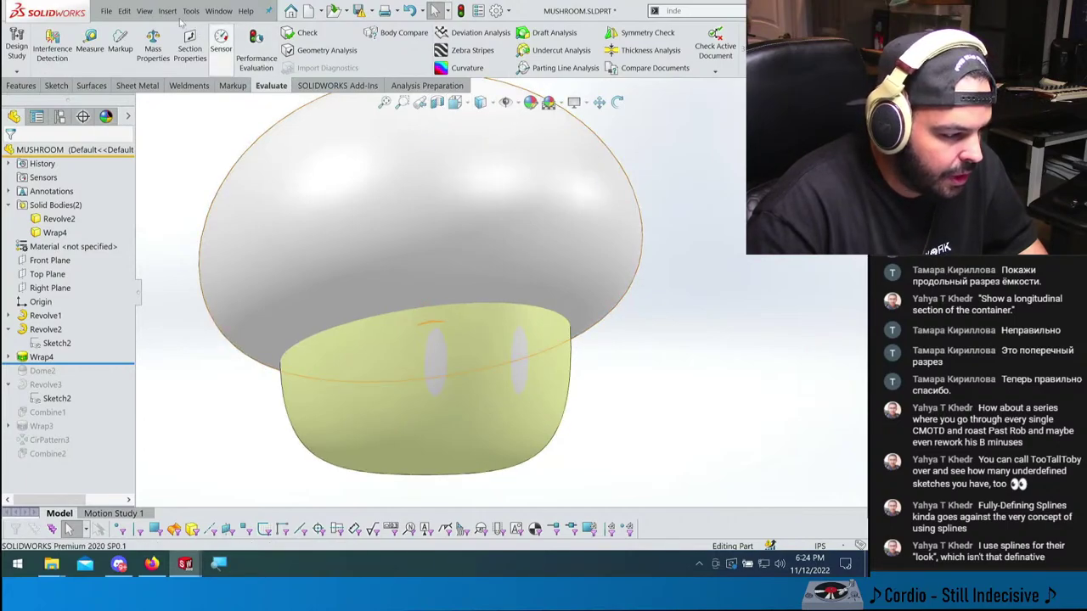
left_click(144, 11)
mouse_move(169, 73)
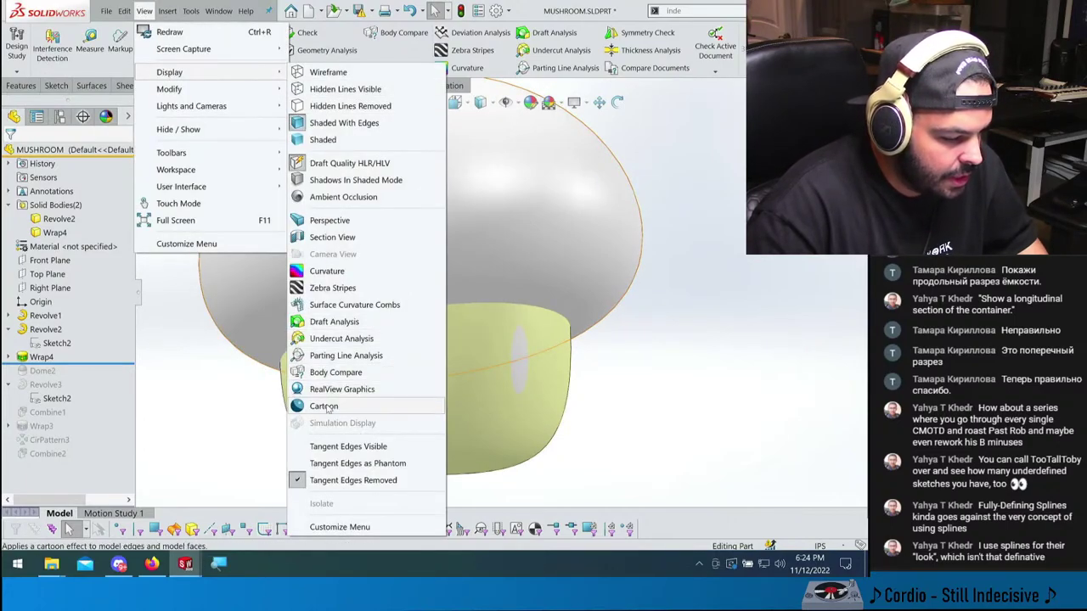
left_click(356, 447)
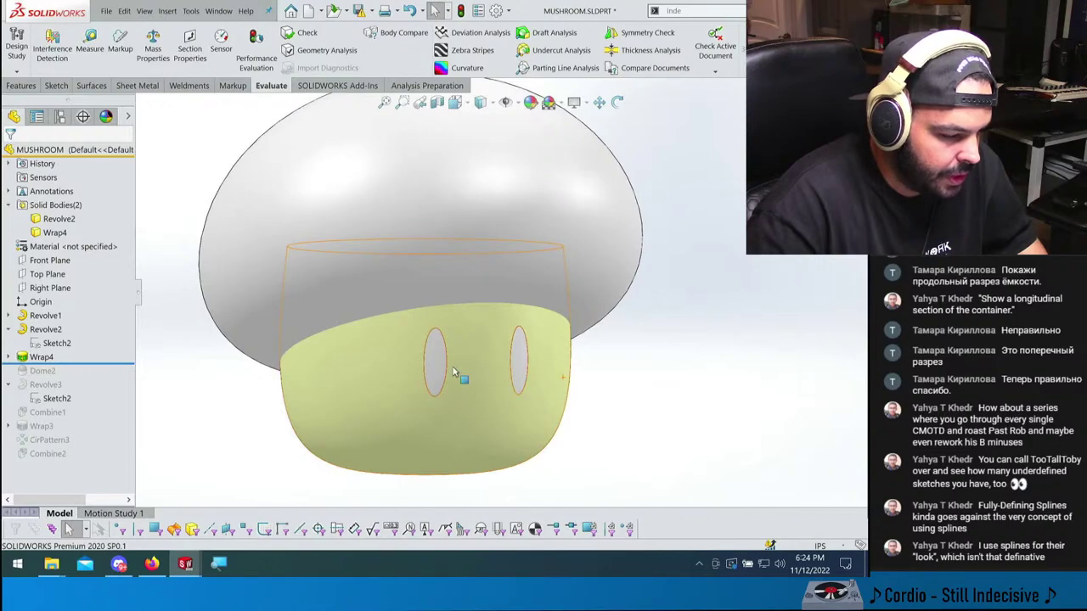
left_click_drag(76, 364, 78, 374)
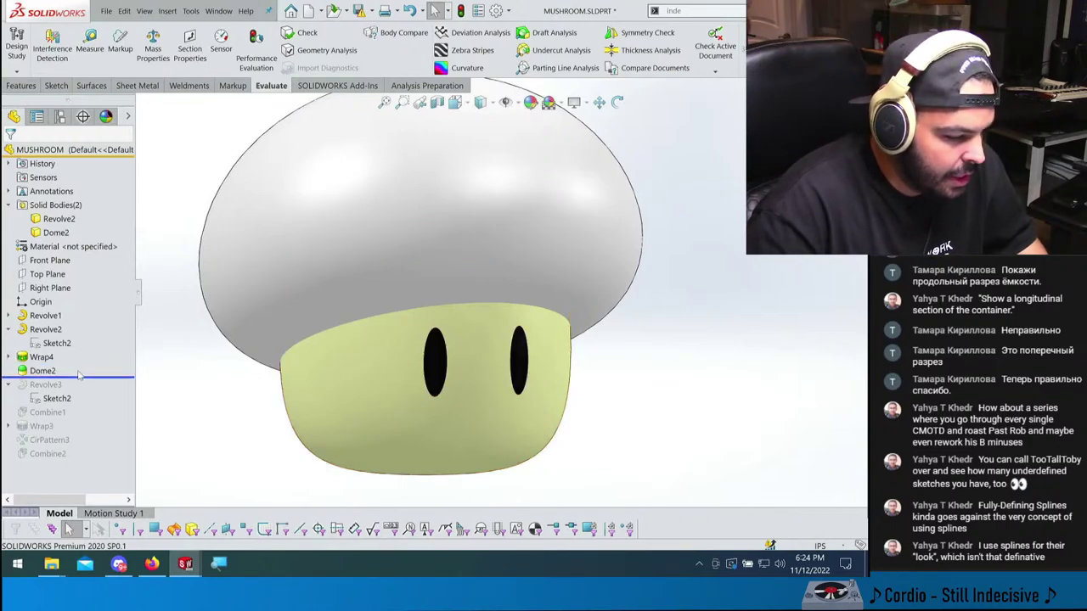
- Roll forward through Revolve3, then edit and confirm its settings
left_click(42, 372)
middle_click_drag(383, 365, 471, 349)
key("Escape")
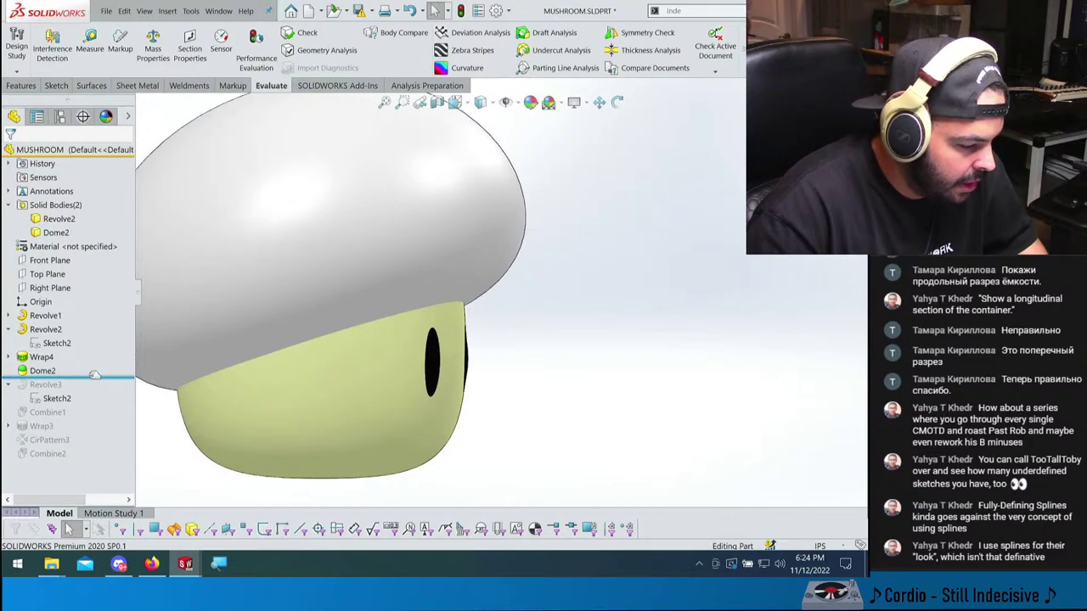
left_click_drag(94, 375, 92, 411)
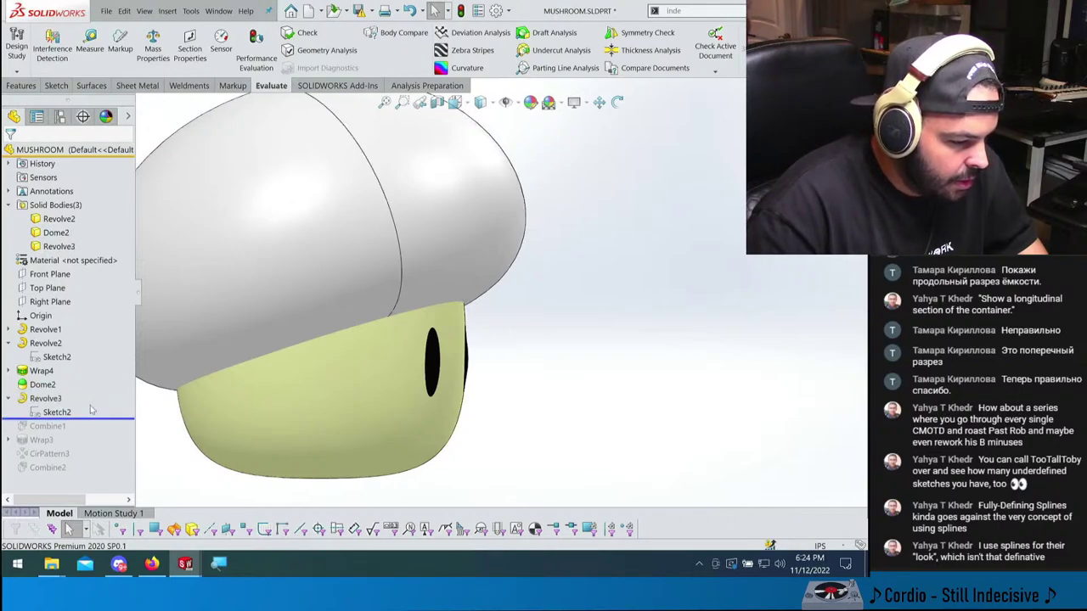
left_click(46, 398)
left_click(39, 369)
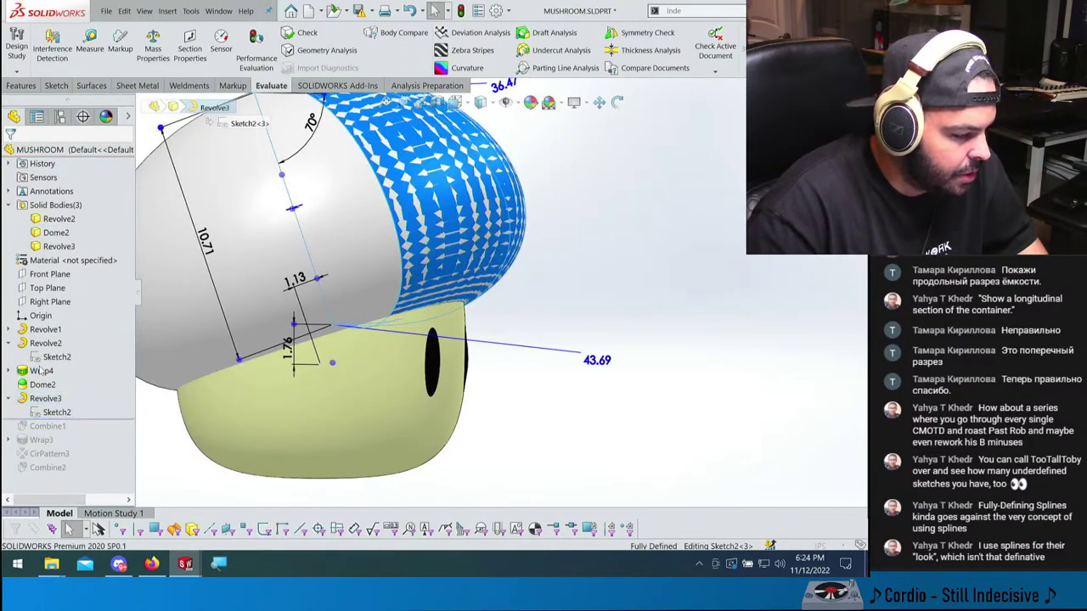
mouse_move(340, 225)
middle_mouse_down()
mouse_move(368, 218)
mouse_move(331, 222)
mouse_move(398, 211)
middle_mouse_up()
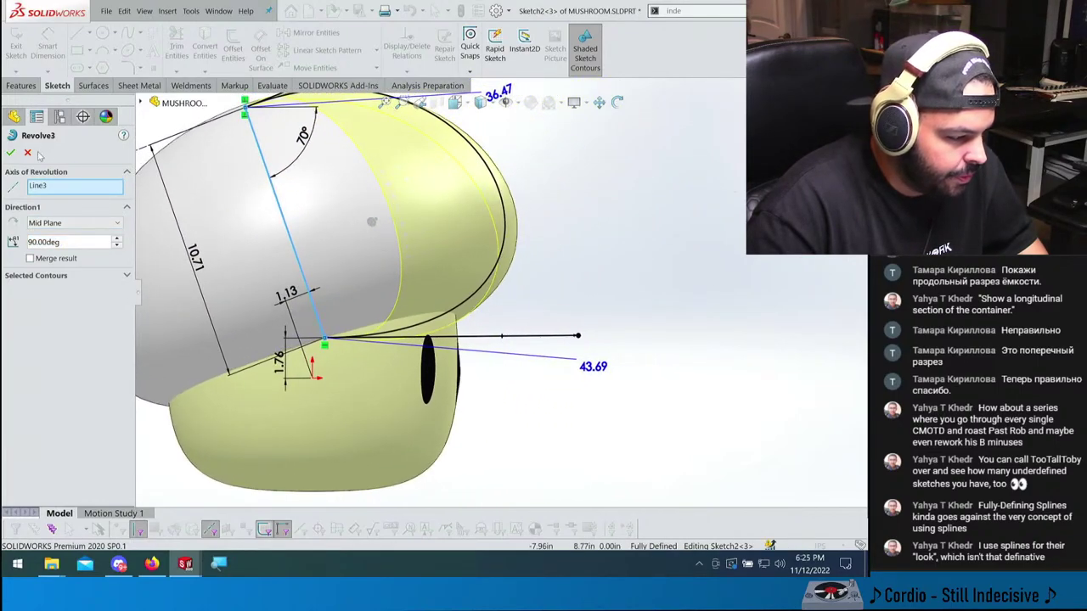
left_click(10, 153)
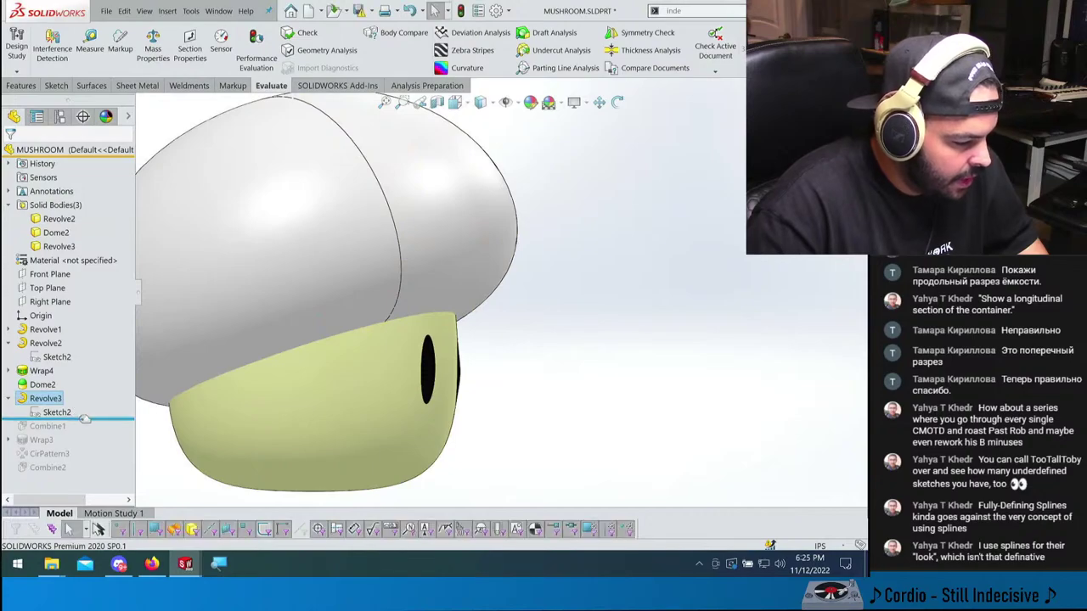
- Roll forward through Combine1 and review its Common settings before closing
left_click_drag(79, 431, 79, 433)
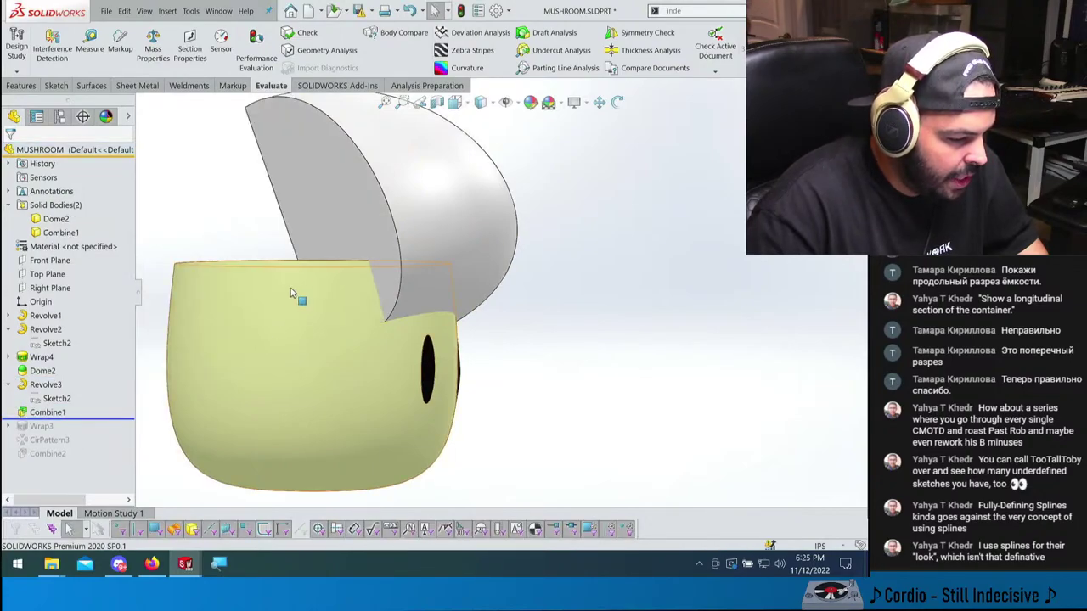
left_click(48, 412)
left_click(52, 380)
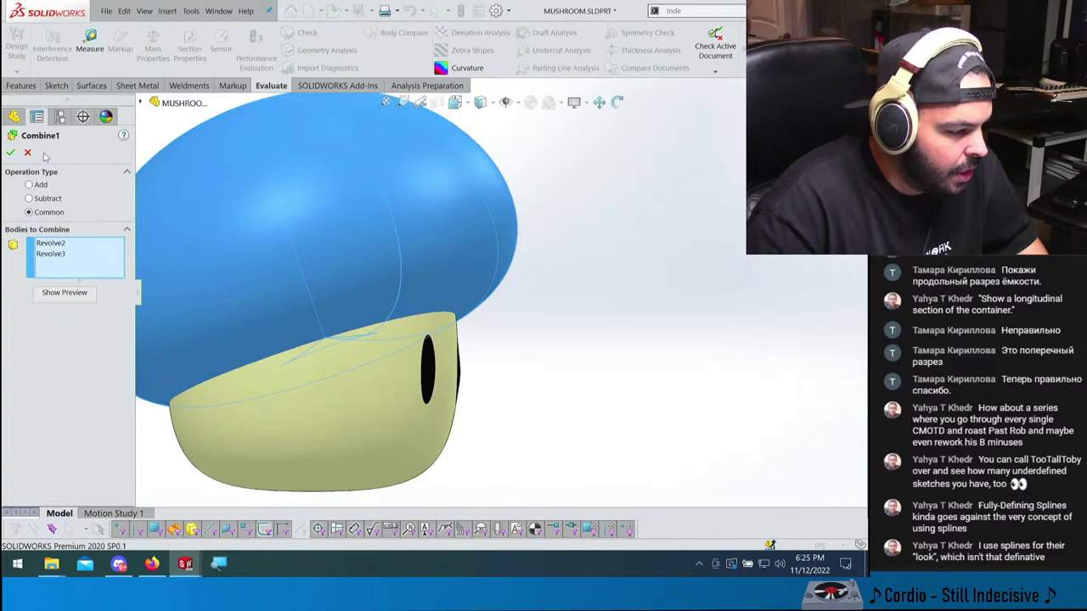
left_click(10, 153)
left_click(47, 385)
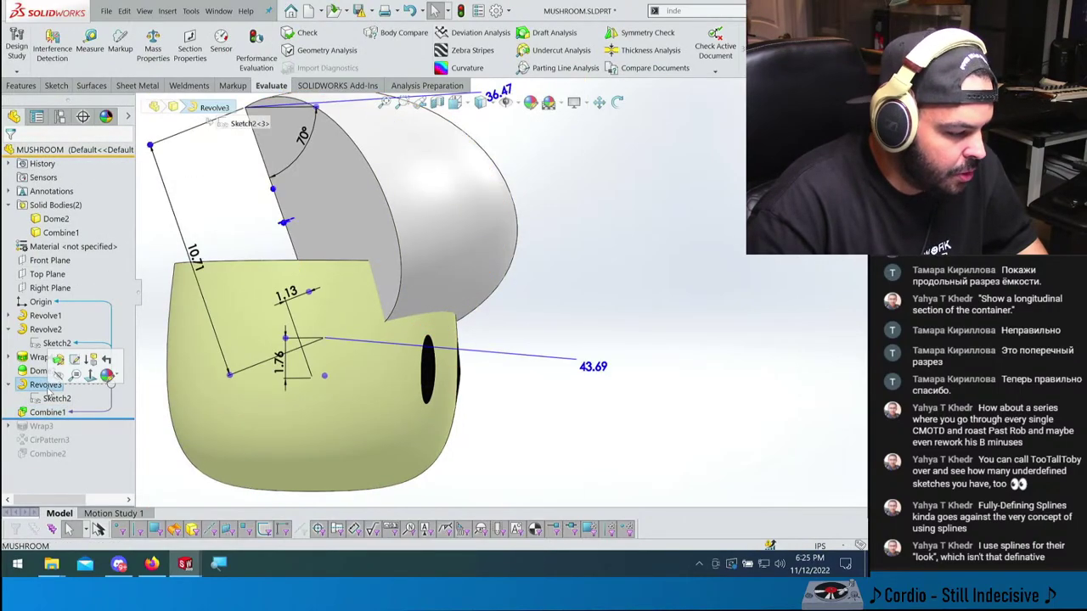
- Suppress Revolve2 and the failing Combine1 feature
left_click(45, 329)
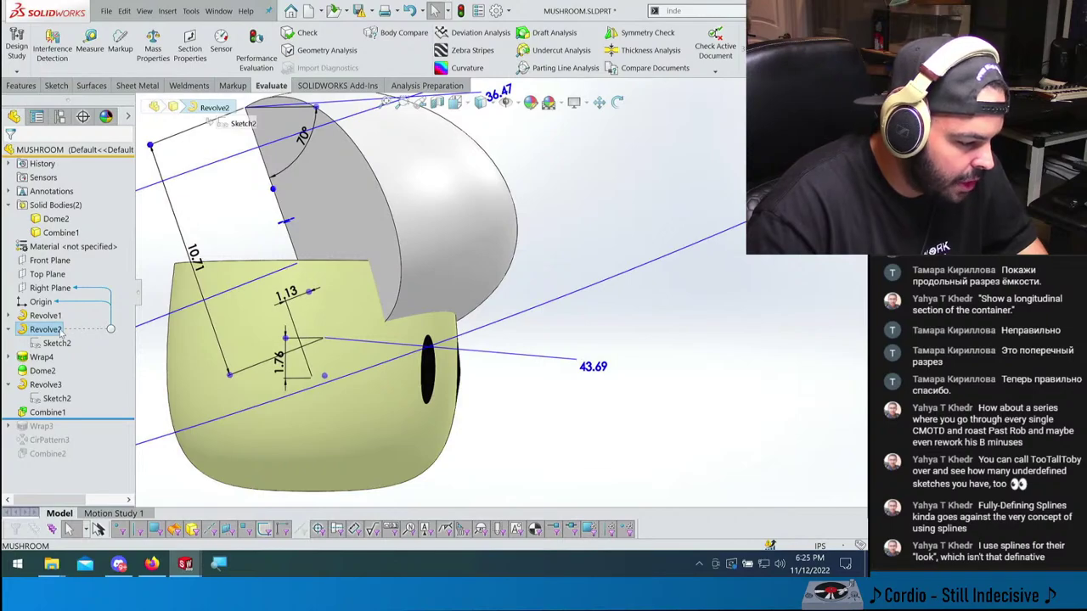
left_click(51, 330)
left_click(93, 302)
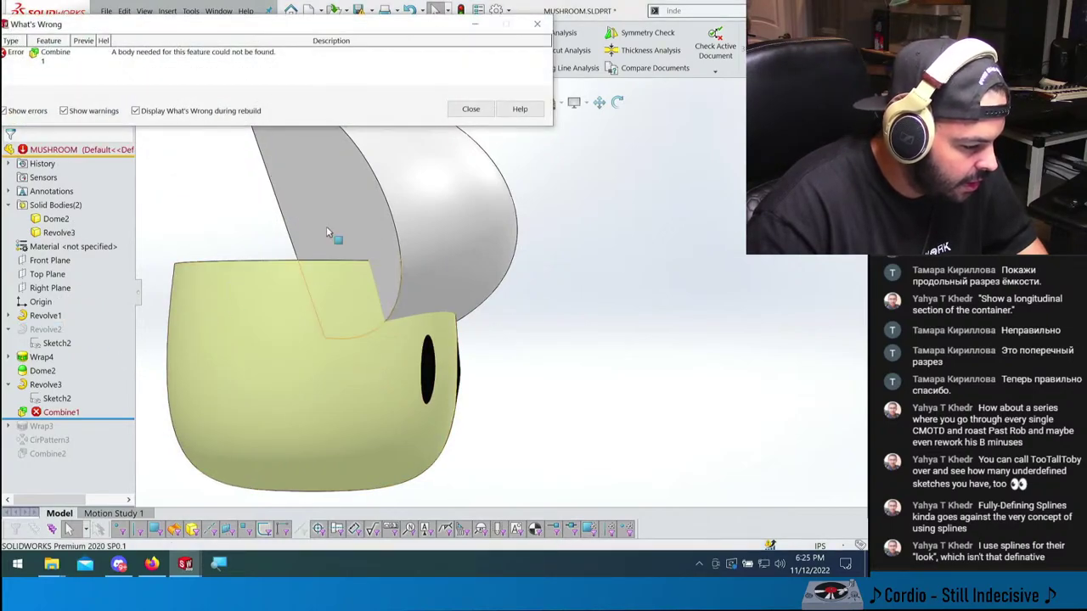
left_click(471, 109)
left_click(61, 412)
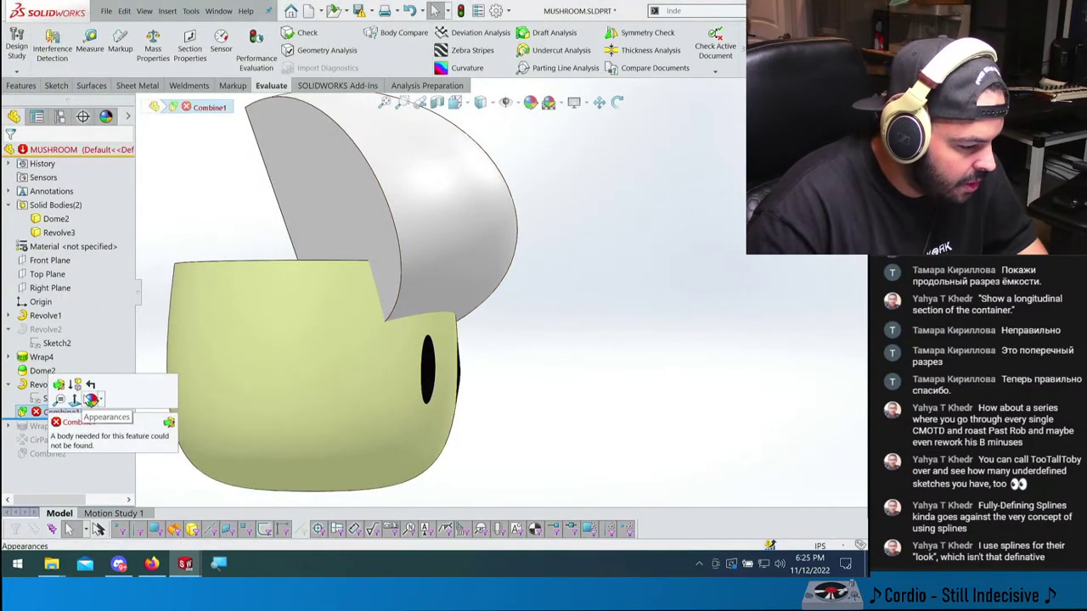
left_click(76, 385)
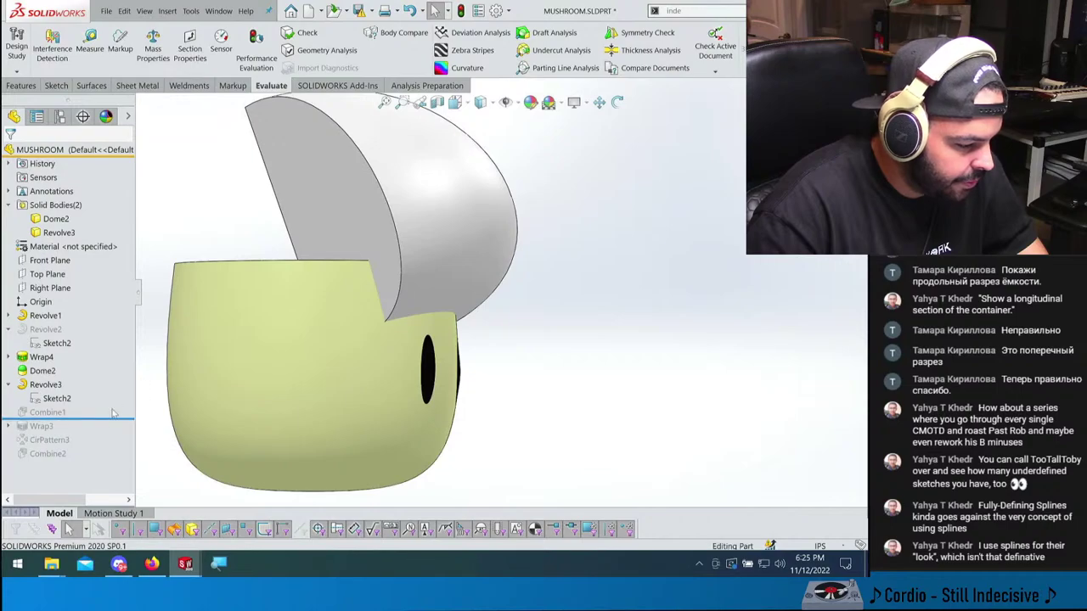
- Roll forward through Wrap3 and inspect the circle in Sketch4
left_click_drag(102, 418, 99, 432)
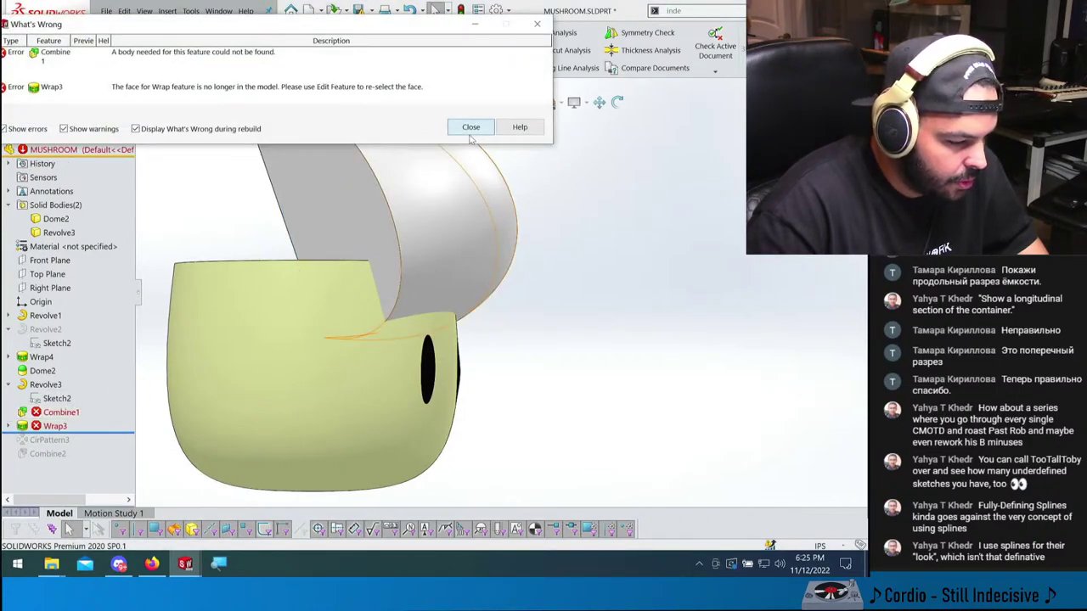
left_click(470, 126)
middle_click_drag(470, 136, 483, 221)
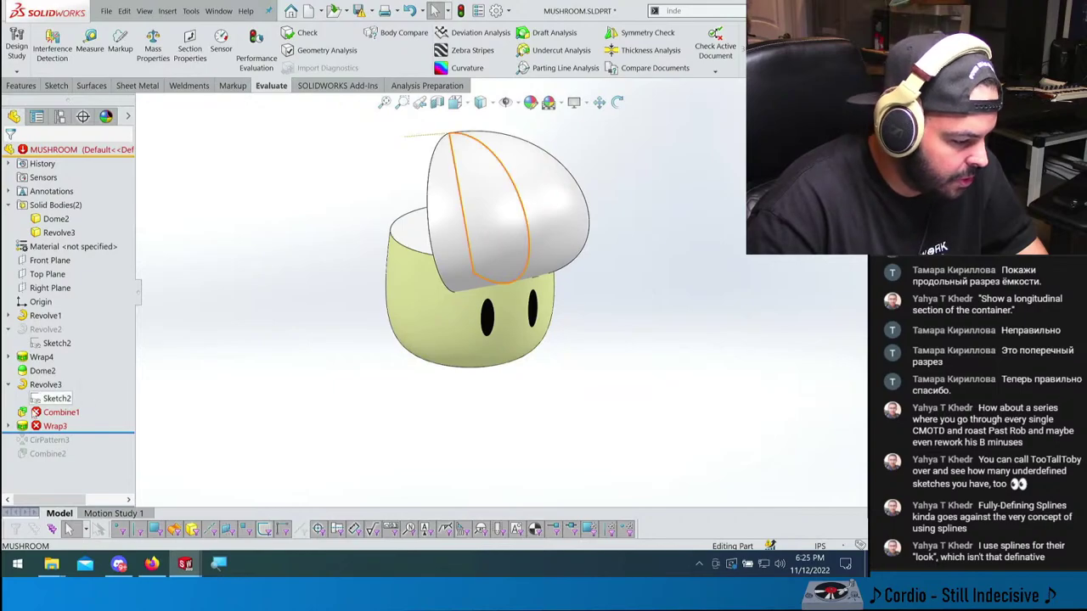
left_click(9, 425)
left_click(61, 440)
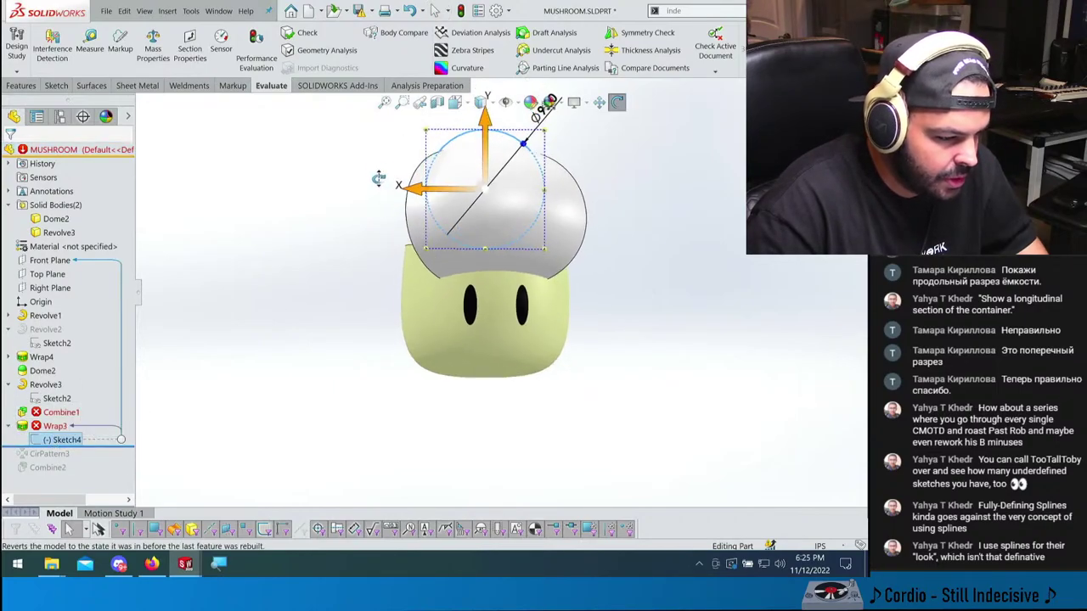
middle_click_drag(378, 177, 334, 303)
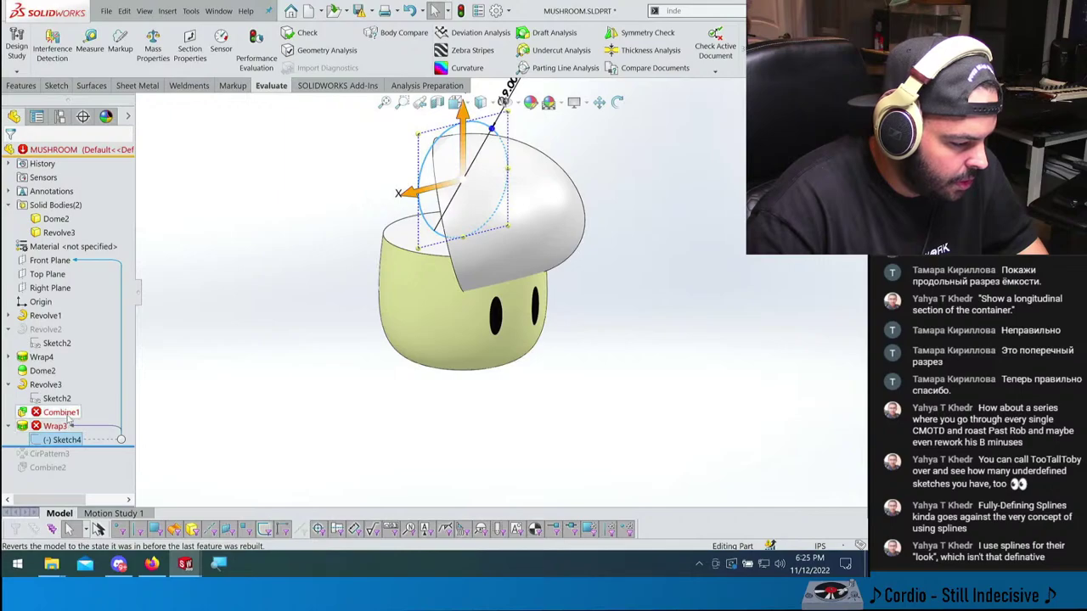
- Unsuppress Revolve2 and recheck Wrap3's Sketch4
left_click(45, 329)
left_click(92, 312)
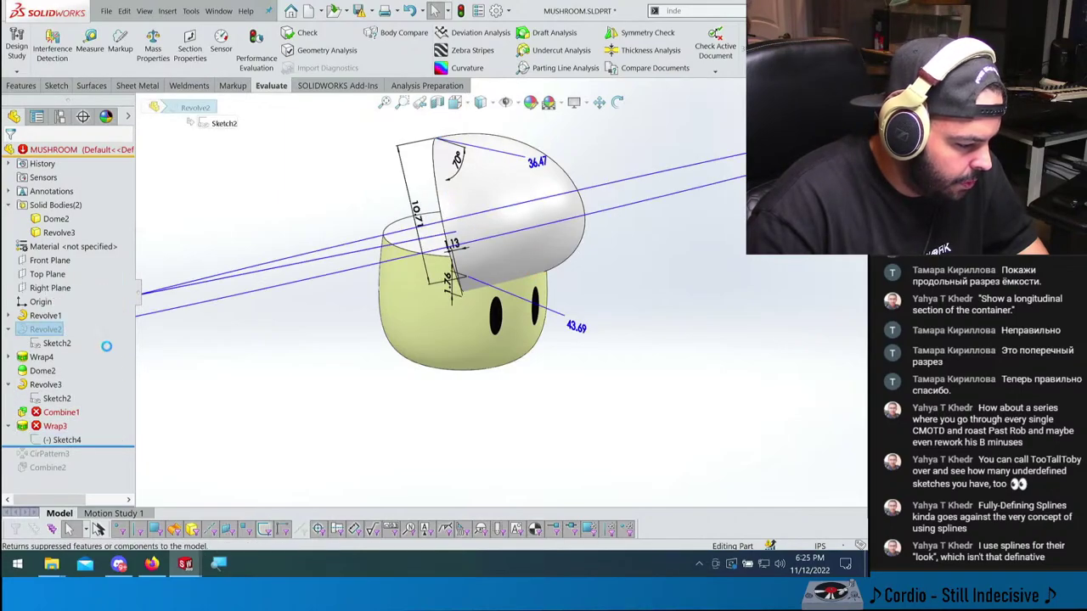
left_click(43, 427)
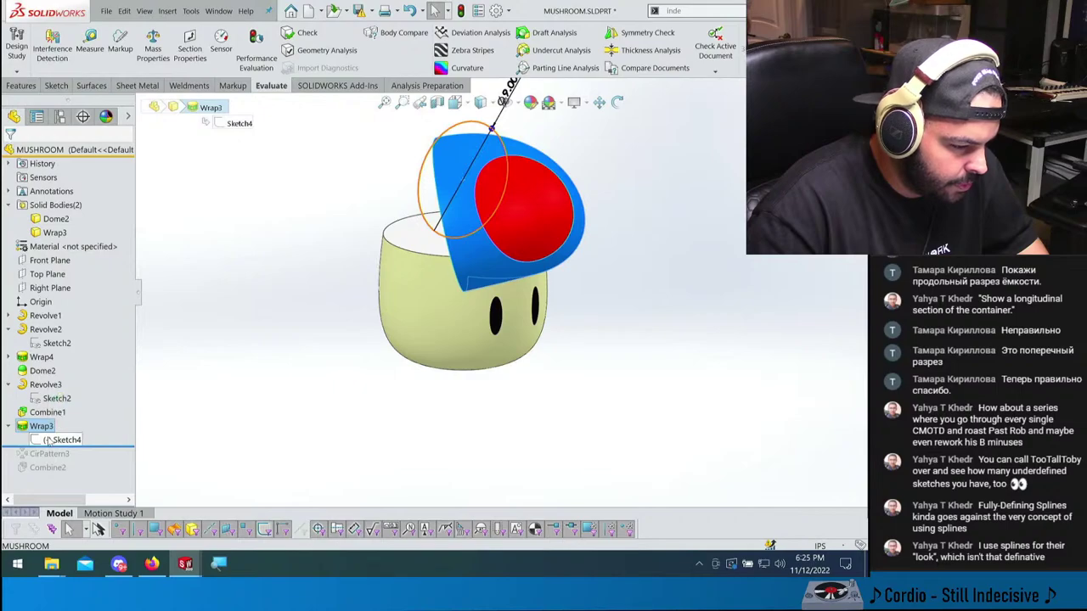
left_click(48, 439)
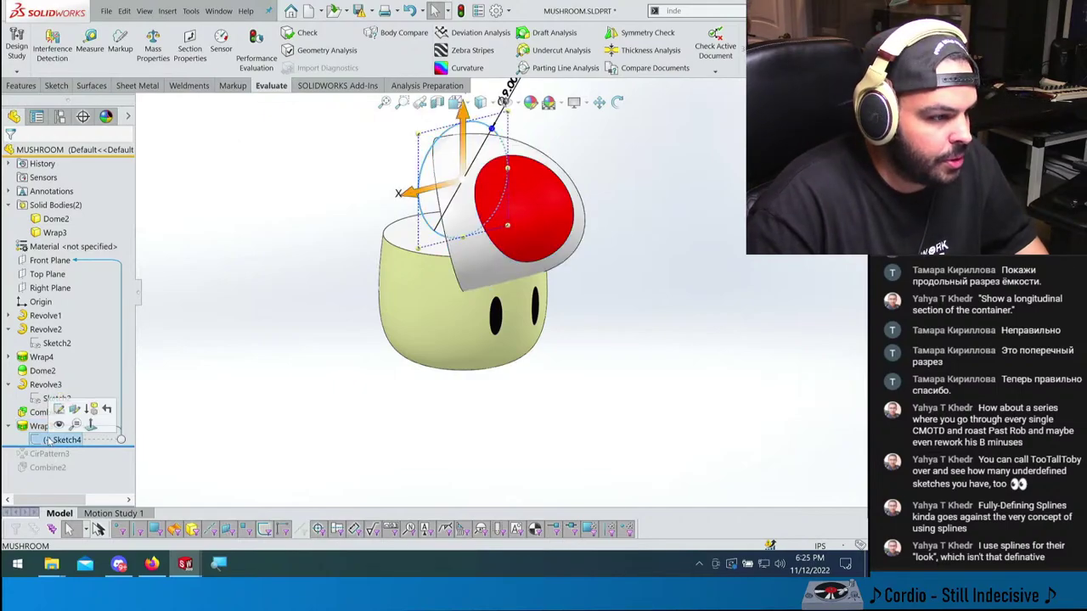
key("Escape")
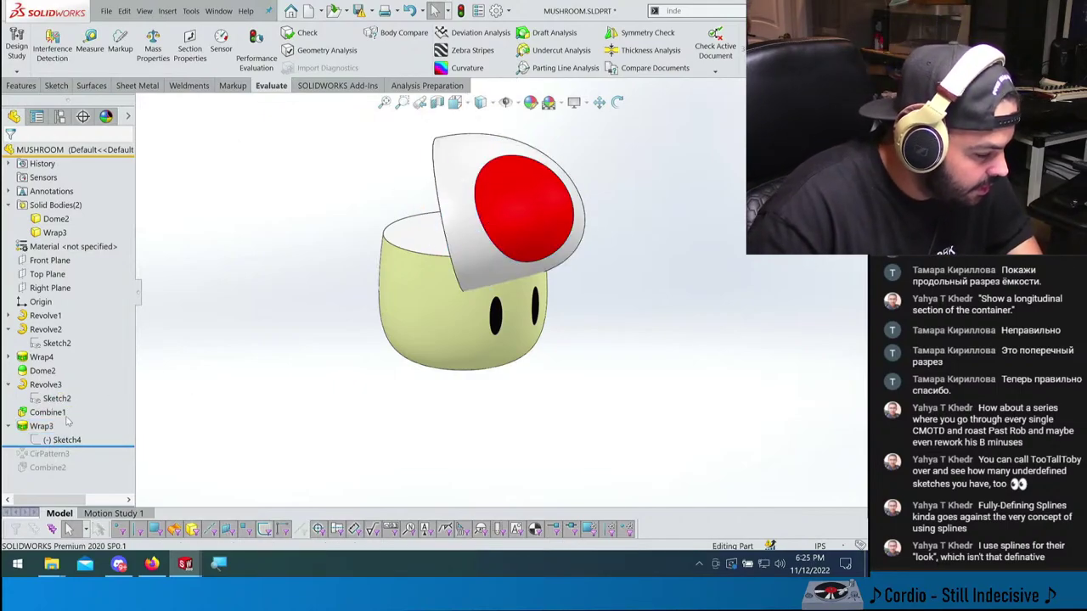
- View Revolve2's feature properties and cancel without changes
right_click(46, 328)
left_click(113, 430)
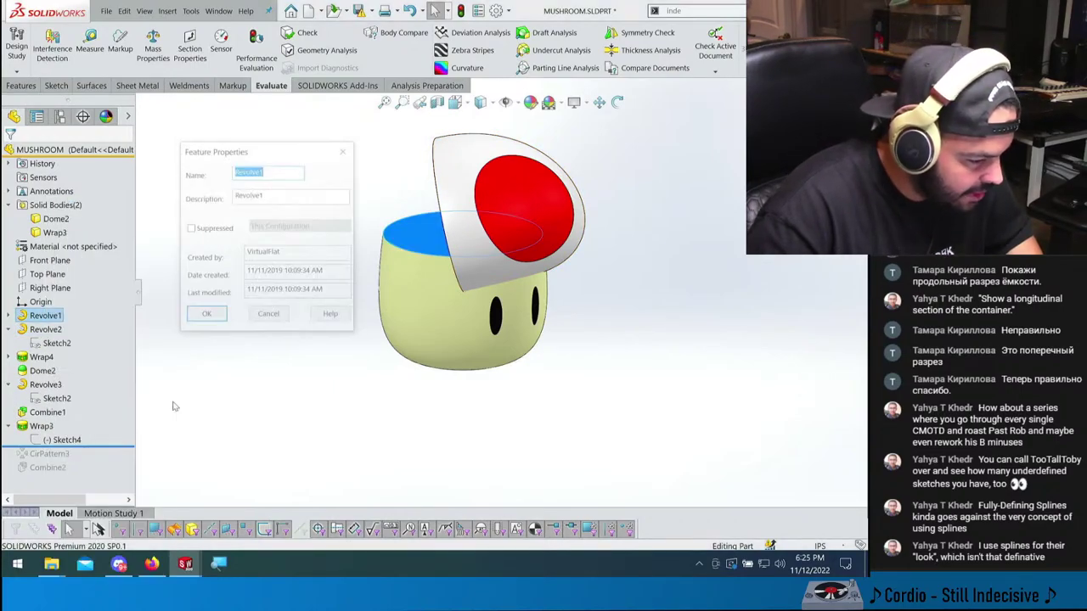
left_click(270, 318)
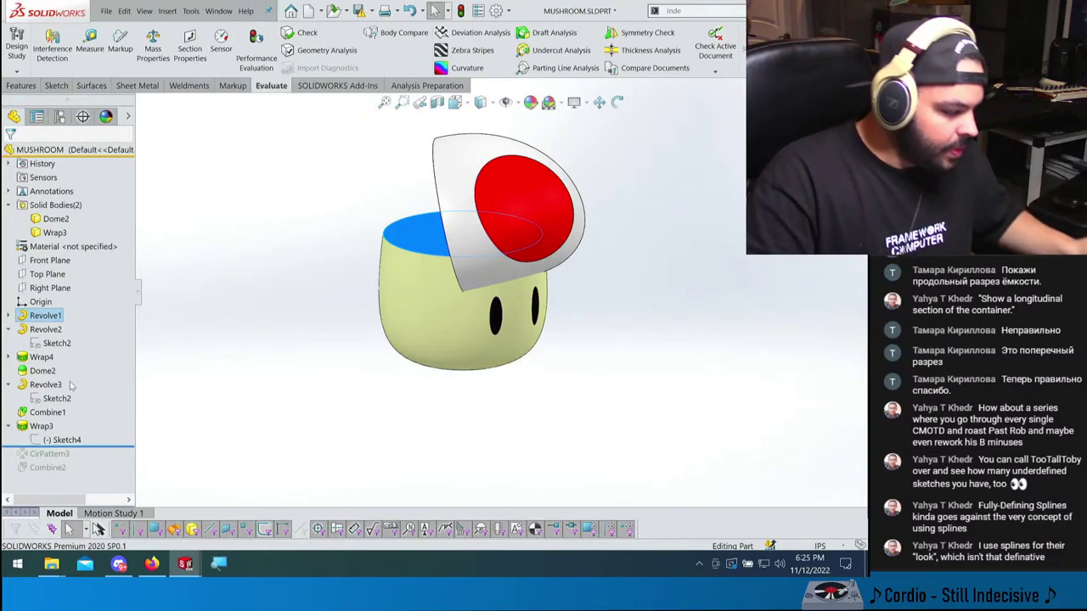
- Suppress Revolve2, Combine1 and Wrap3, then edit Wrap3
left_click(47, 329)
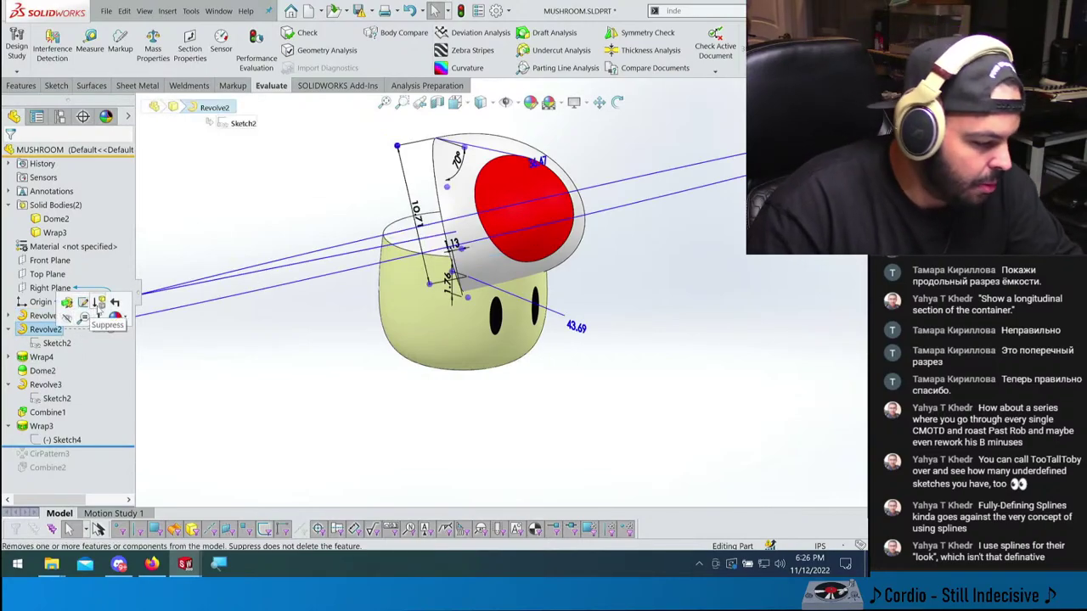
left_click(99, 303)
left_click(478, 128)
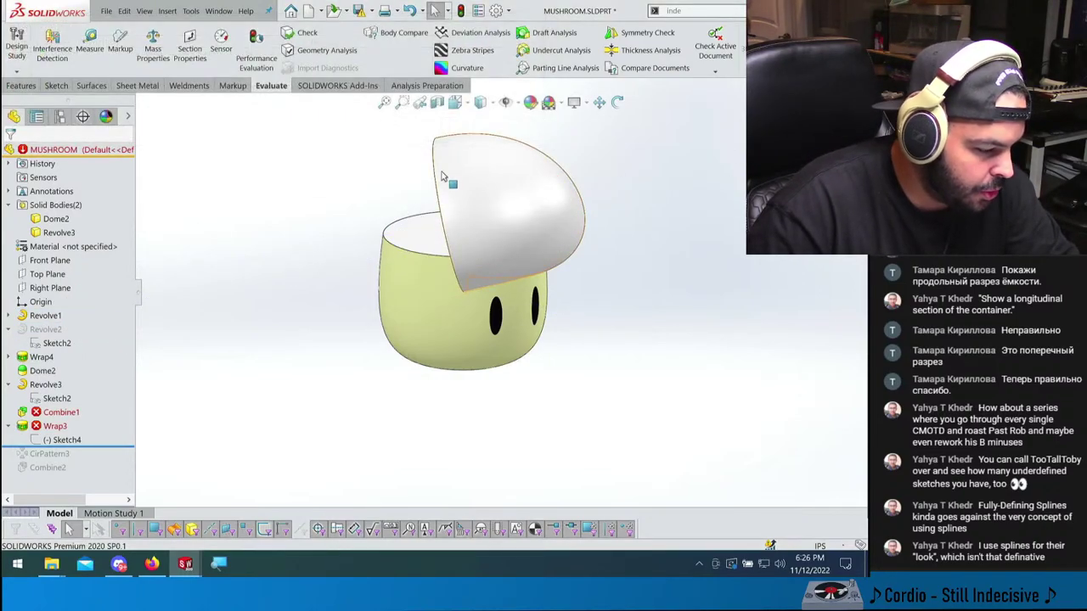
left_click(46, 384)
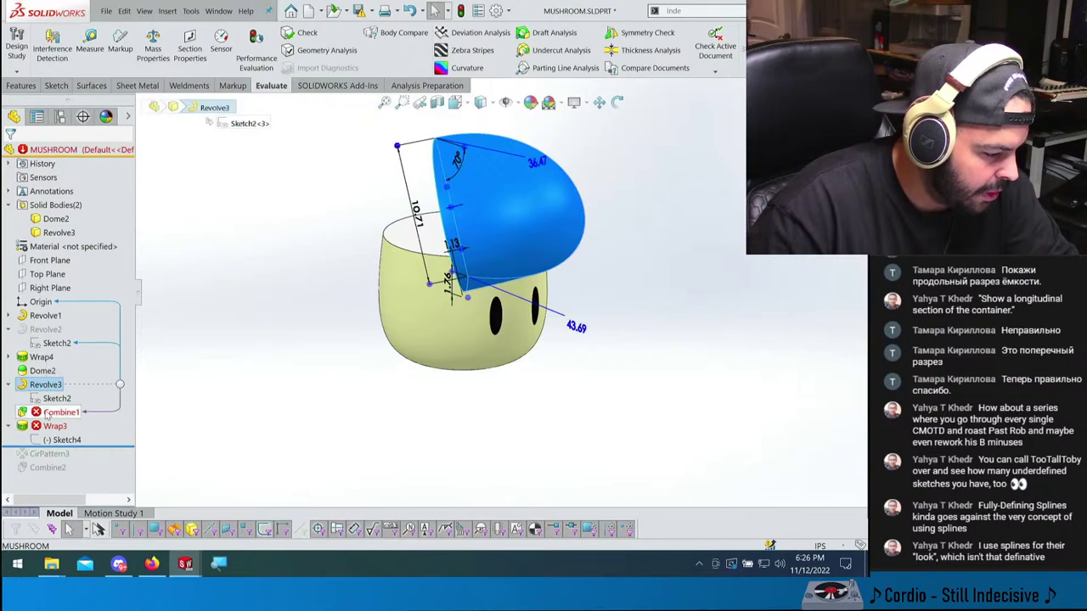
left_click(59, 412)
left_click(30, 431)
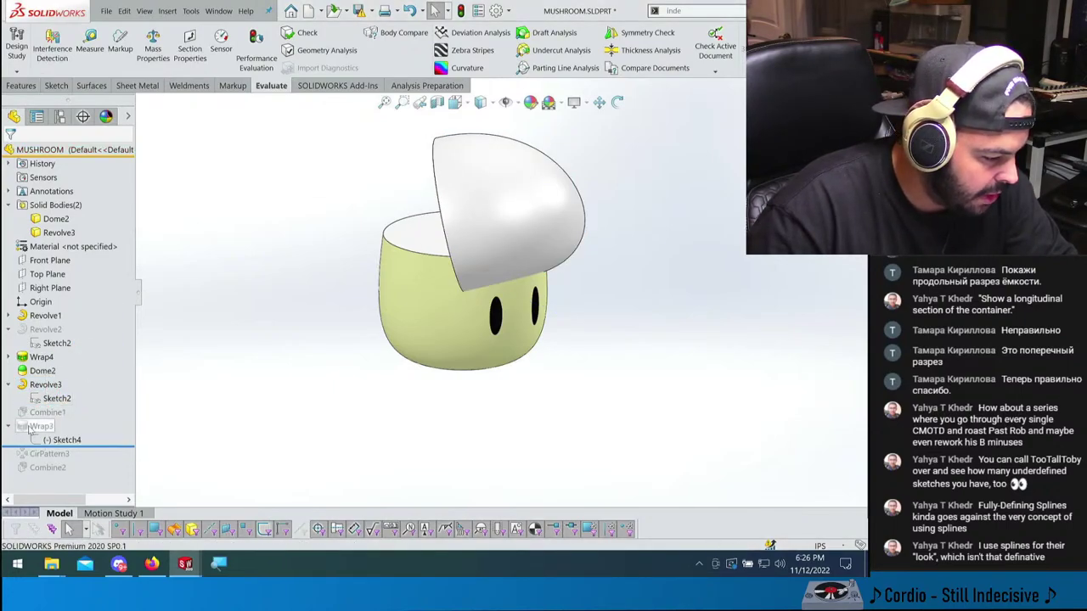
right_click(42, 431)
left_click(49, 214)
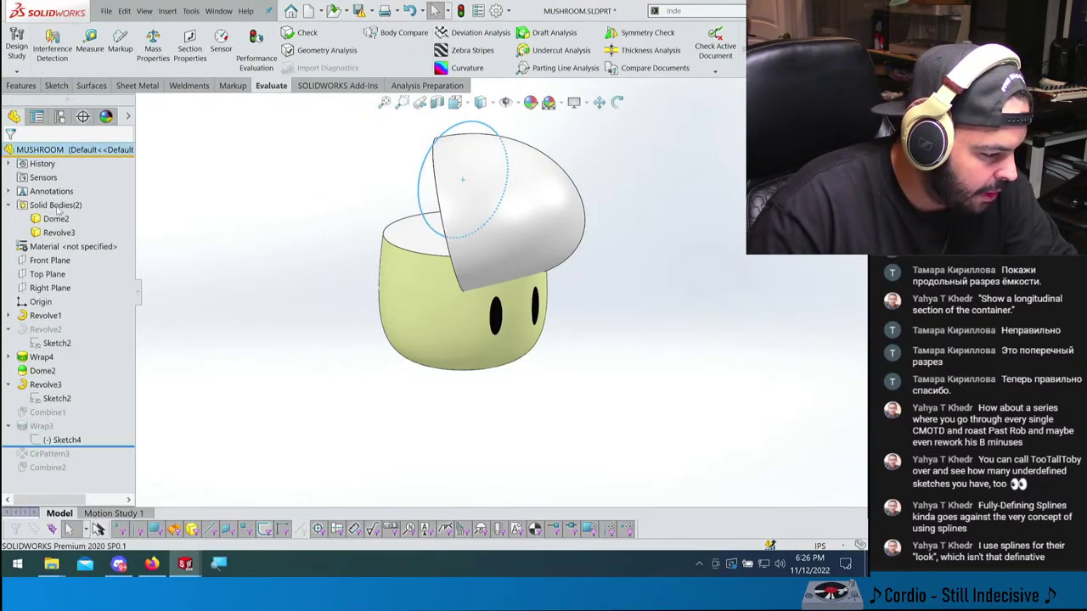
- Wrap the circle onto the cap face and unsuppress Wrap3 and CirPattern3
left_click(544, 204)
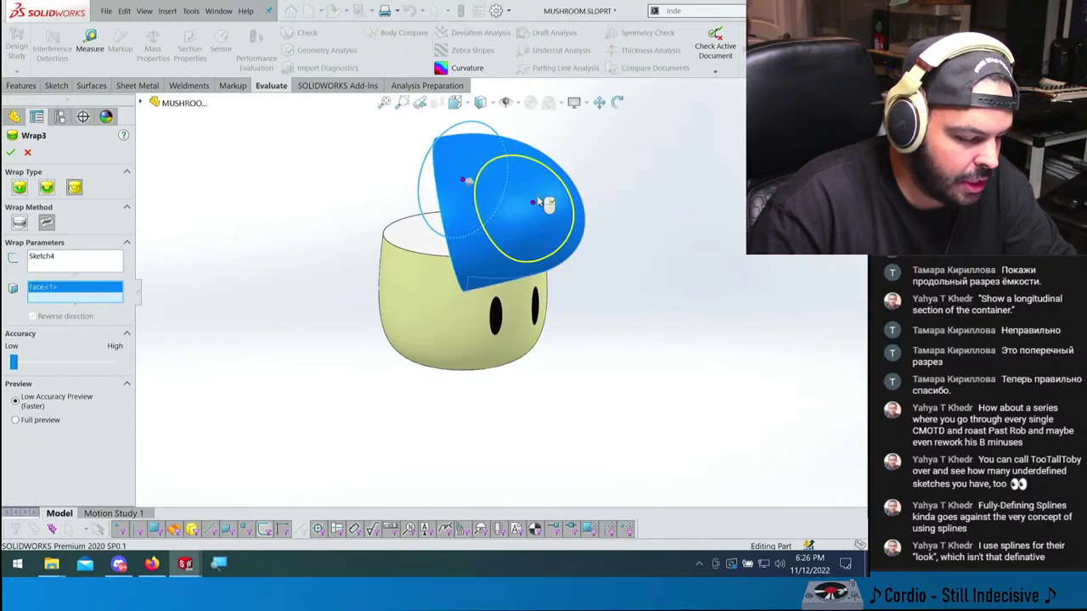
key("Return")
left_click(43, 426)
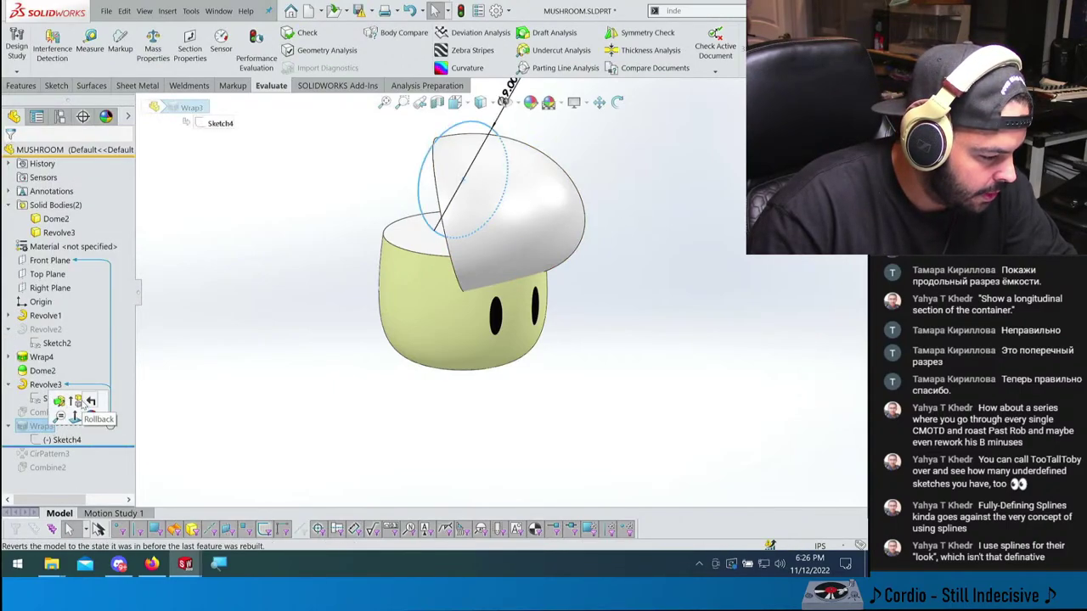
left_click(71, 401)
left_click(53, 454)
left_click(71, 428)
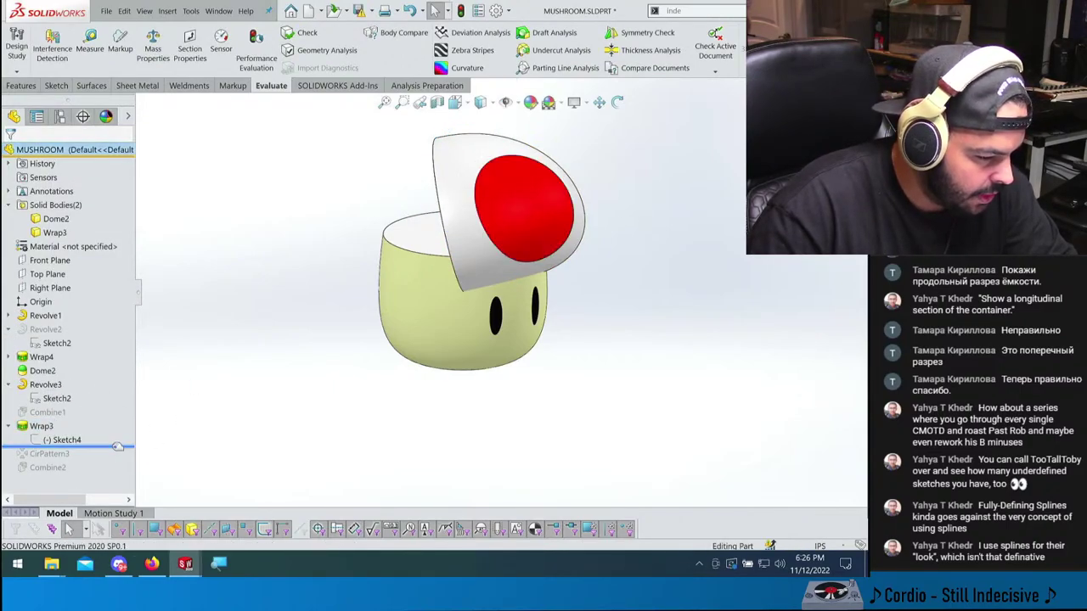
- Add the Wrap3 cap body to CirPattern3 so it repeats 4 times around 360°
left_click(62, 456)
left_click(54, 431)
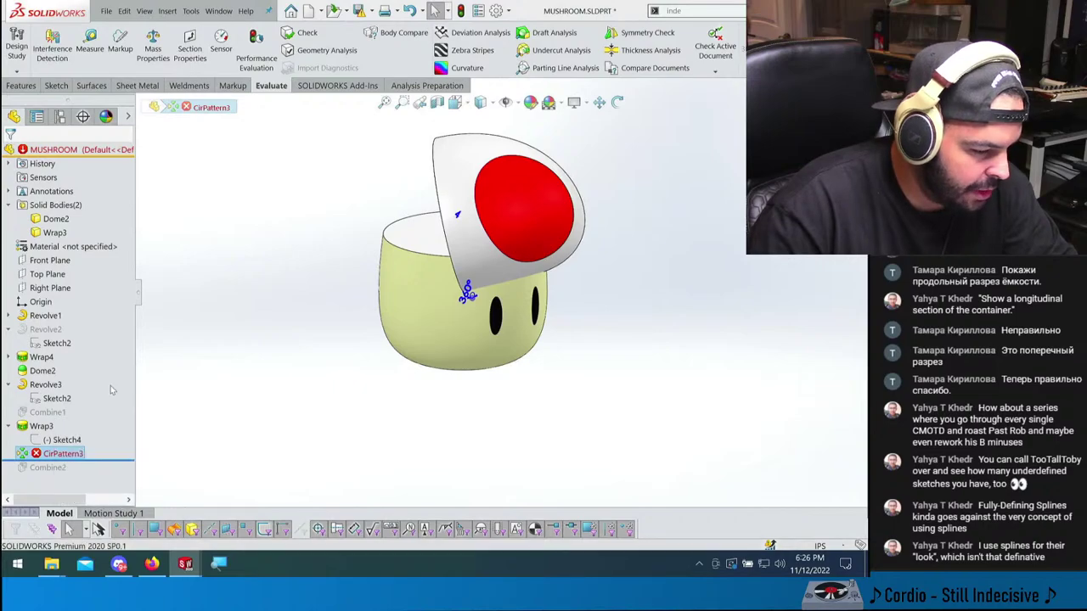
middle_click_drag(334, 238, 436, 201)
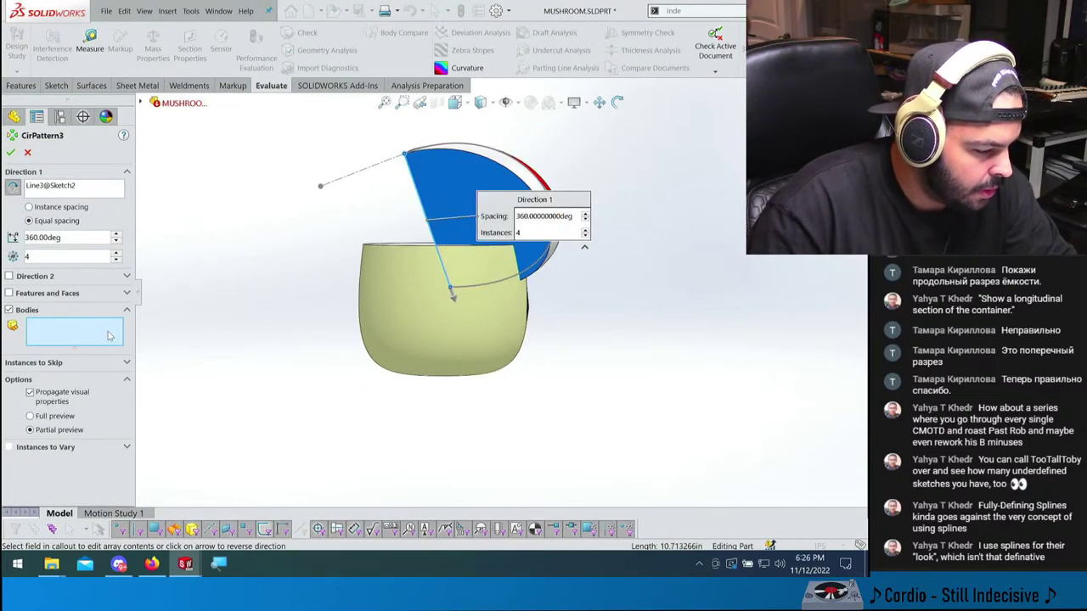
left_click(456, 176)
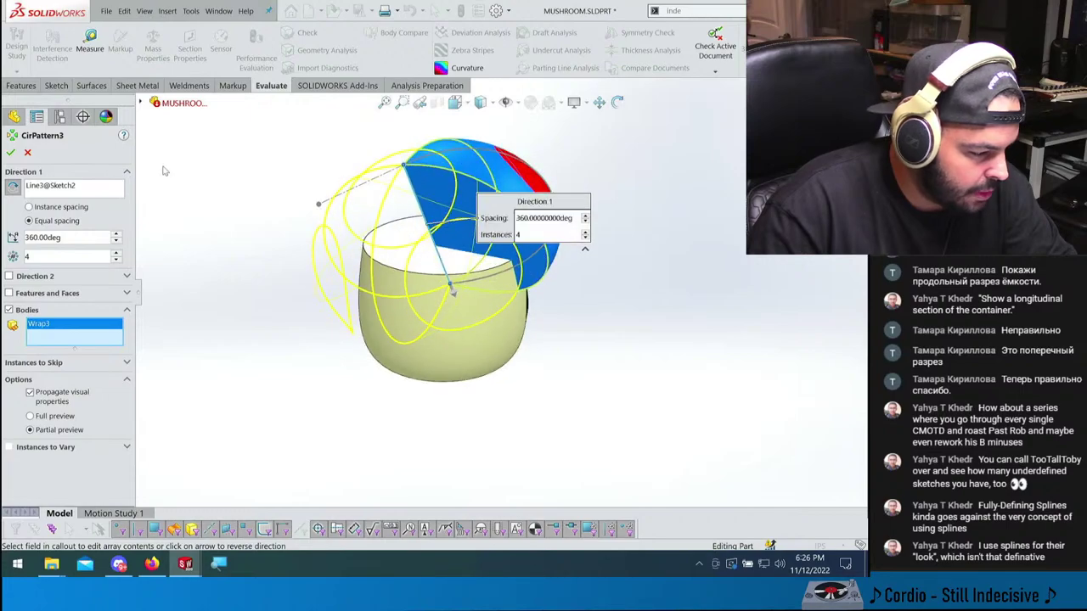
left_click(11, 153)
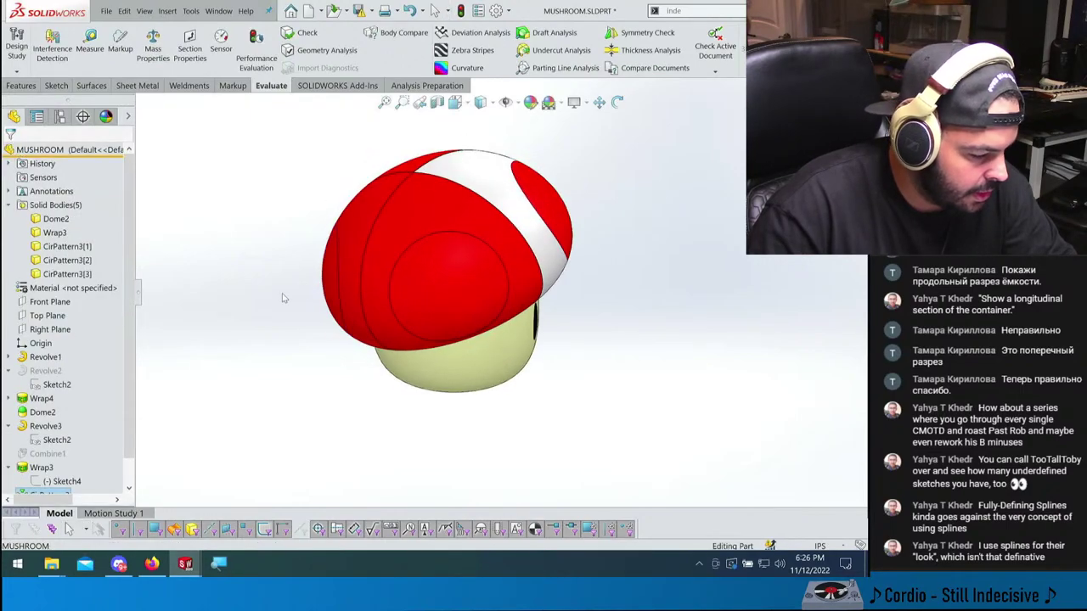
scroll(88, 458, "down", 1)
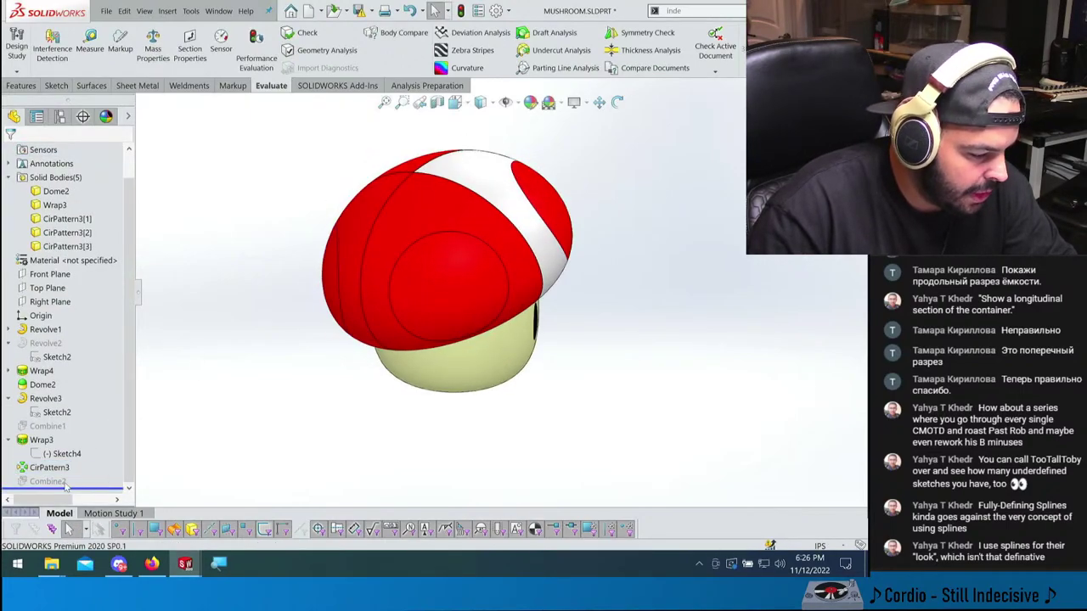
- Unsuppress Combine2 and reset its bodies to Wrap3 plus the three pattern copies
left_click(63, 482)
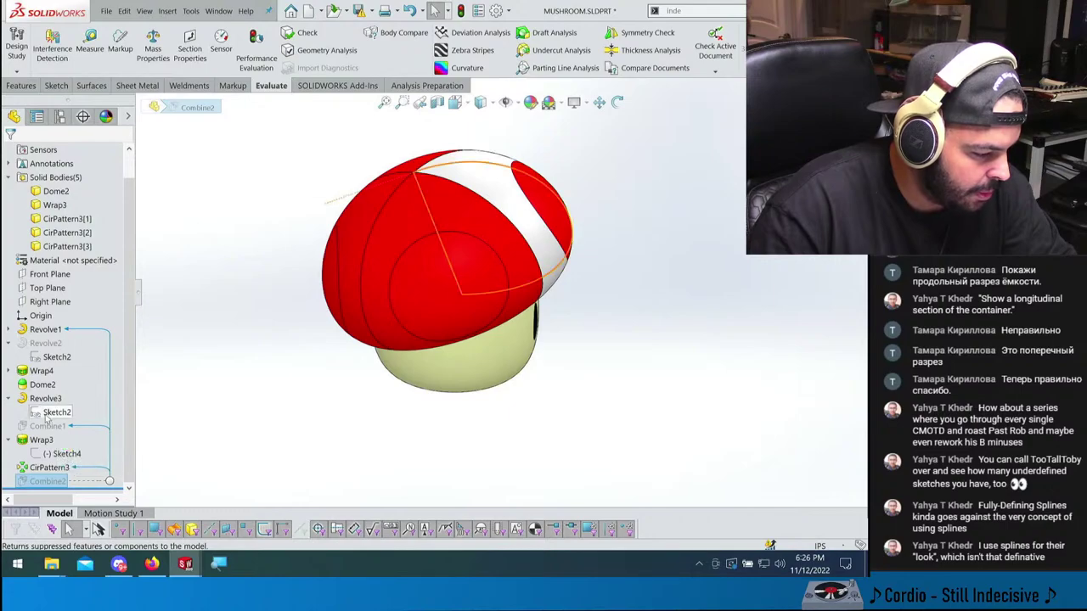
left_click(76, 456)
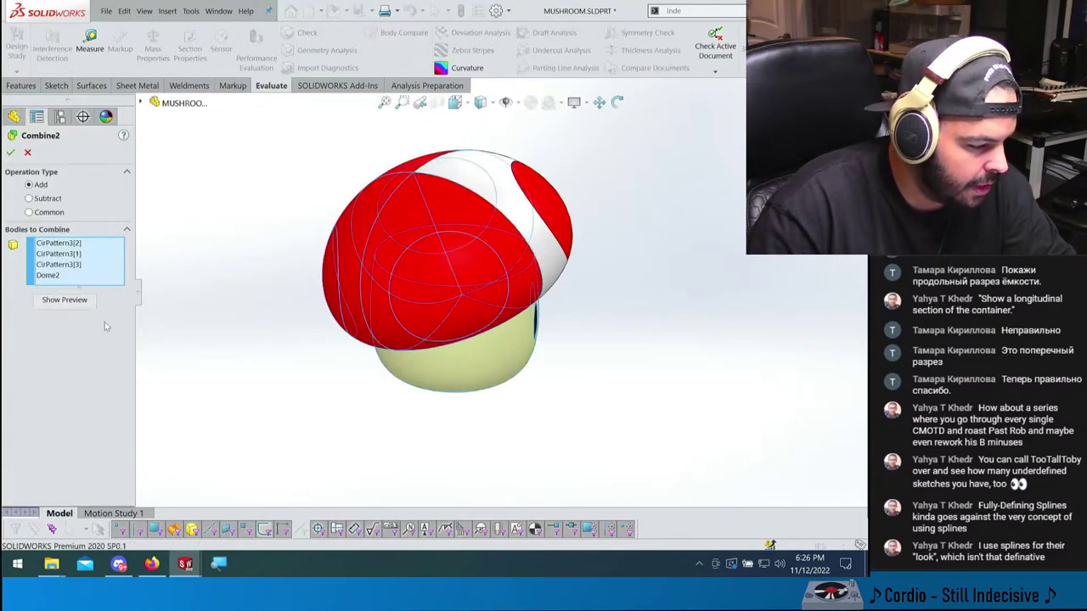
right_click(90, 273)
left_click(124, 284)
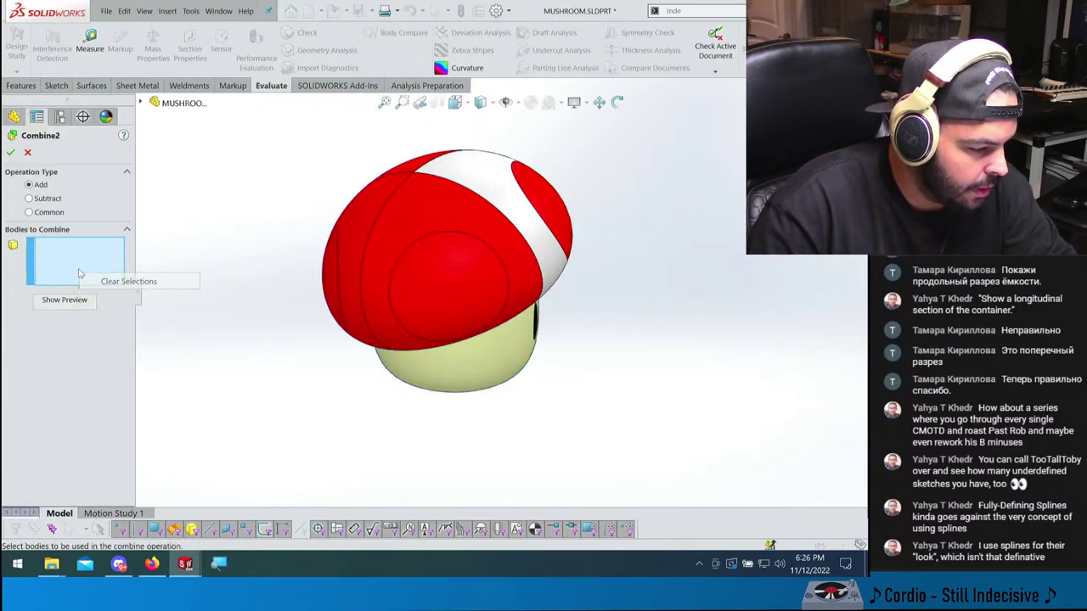
left_click(442, 175)
left_click(399, 195)
left_click(365, 254)
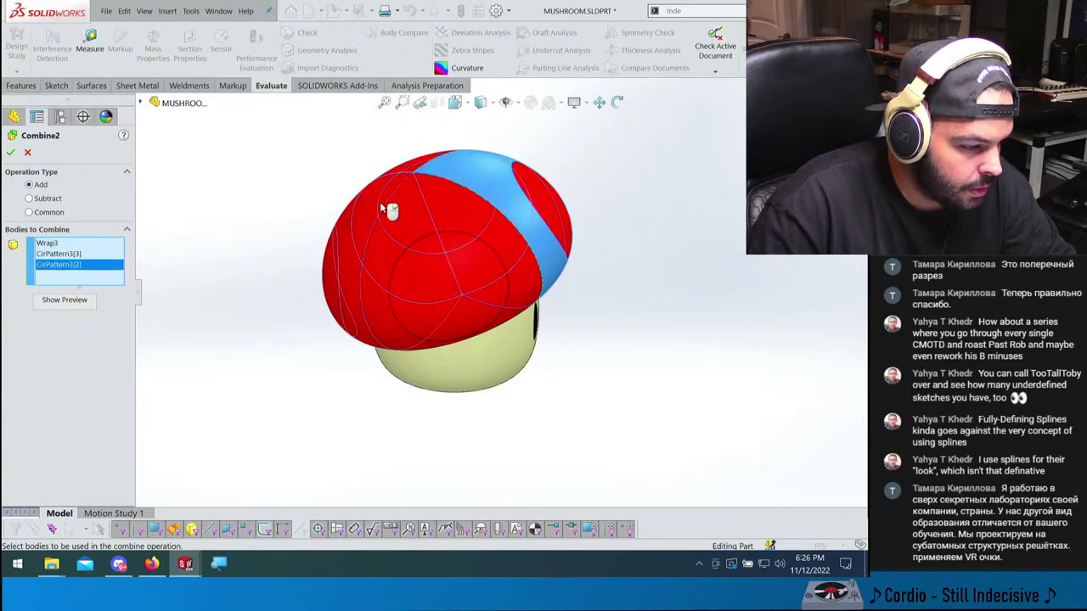
left_click(427, 237)
left_click(11, 153)
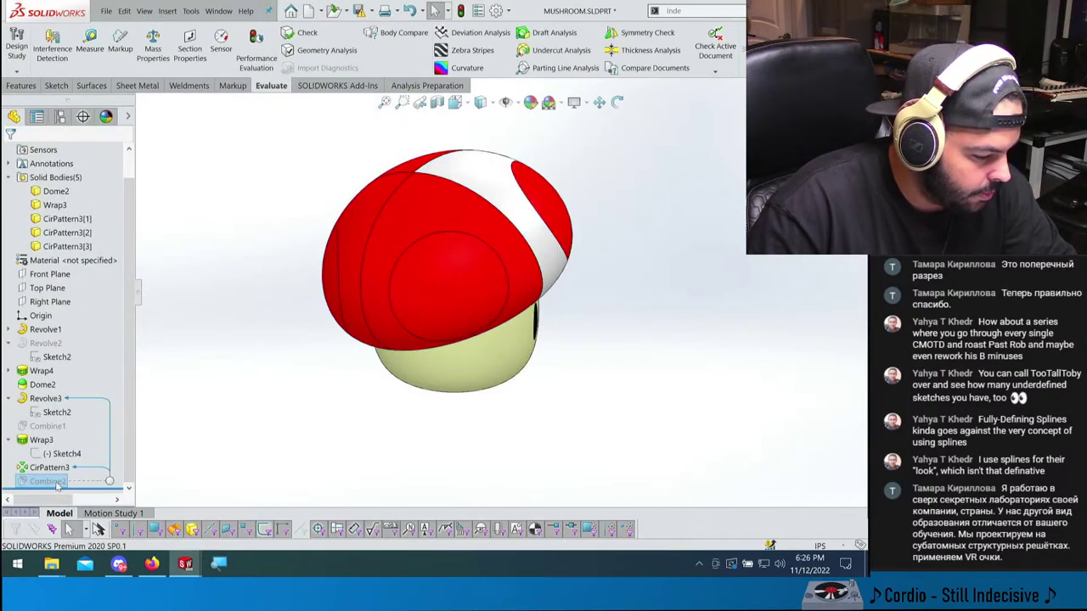
middle_click_drag(177, 438, 336, 261)
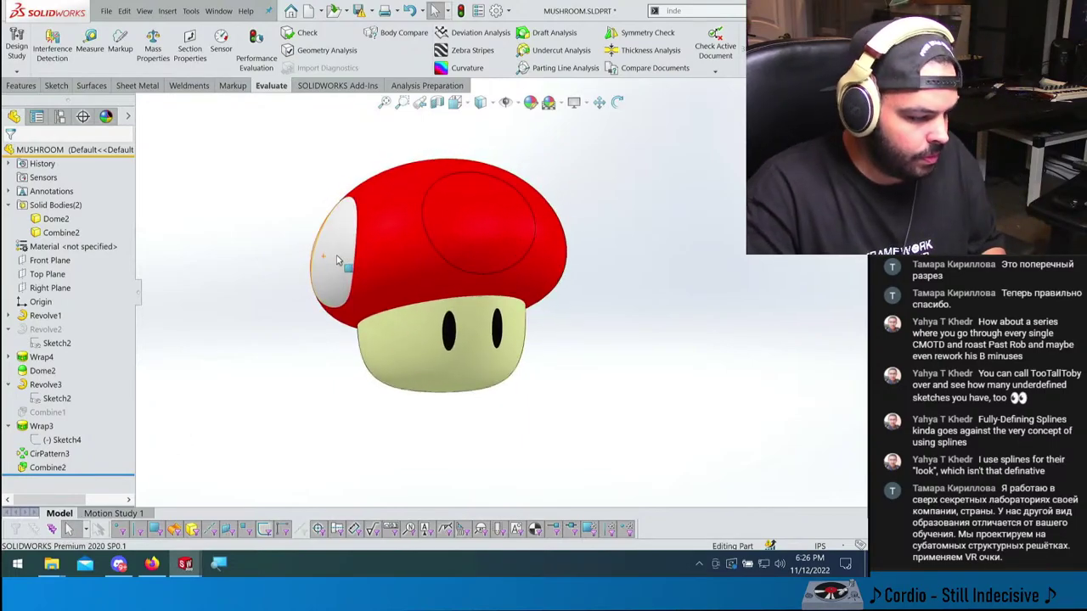
left_click(437, 234)
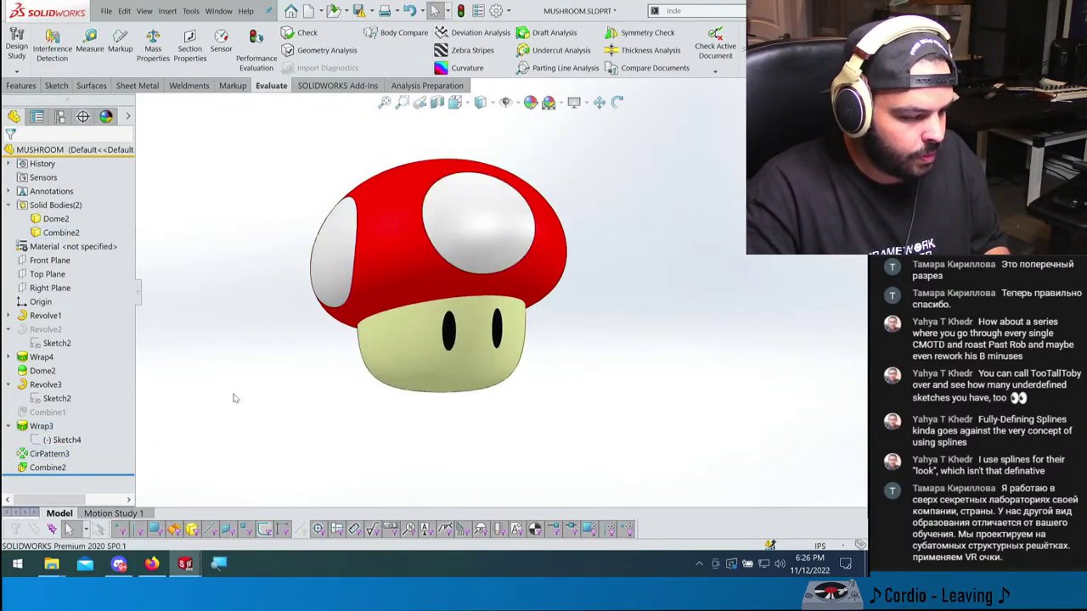
left_click(51, 342)
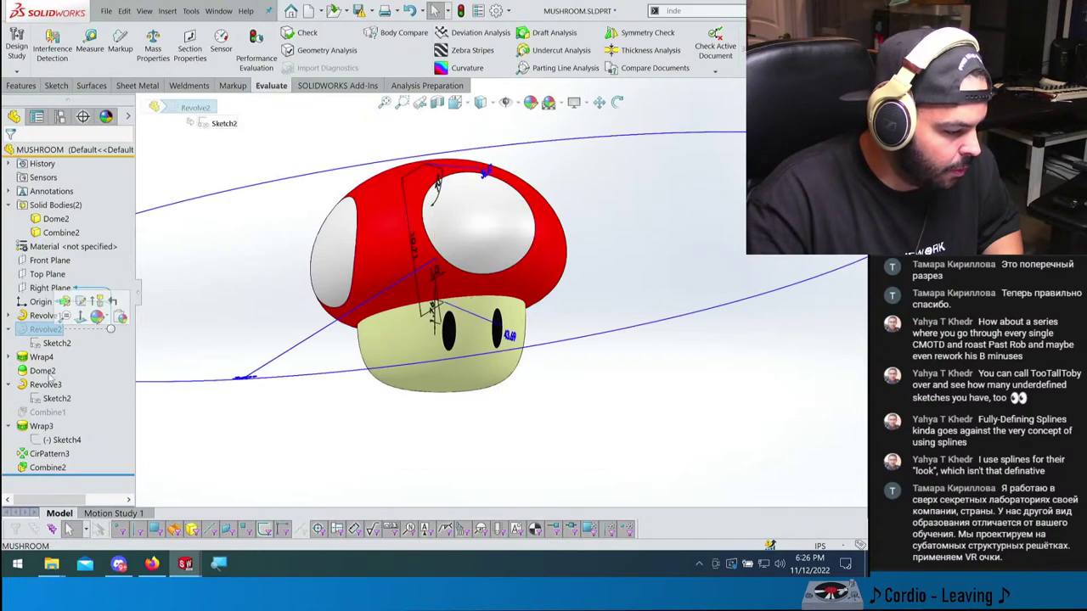
left_click(47, 412)
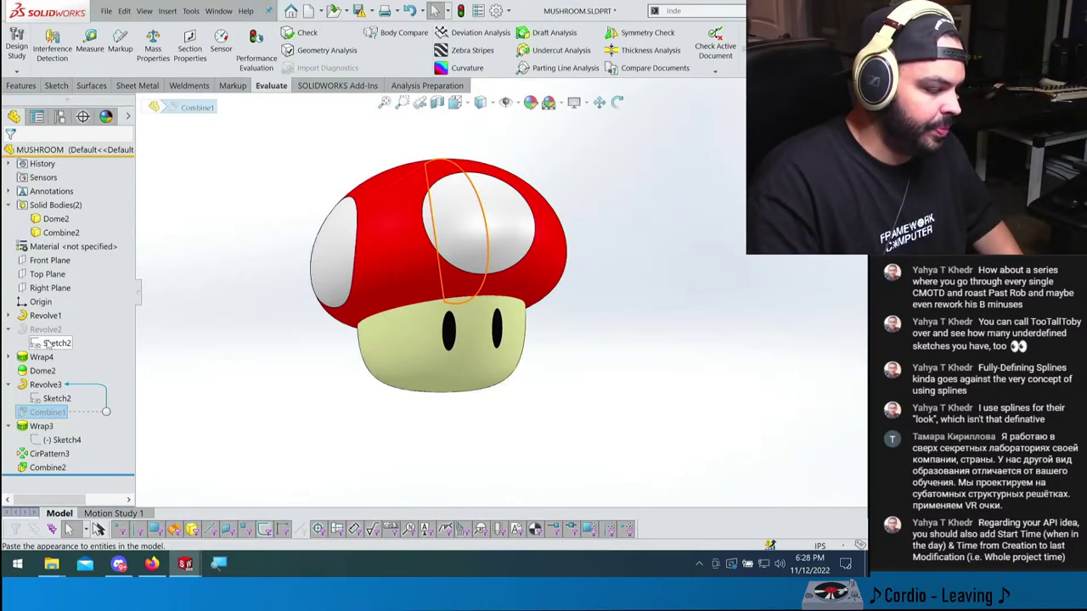
left_click(219, 318)
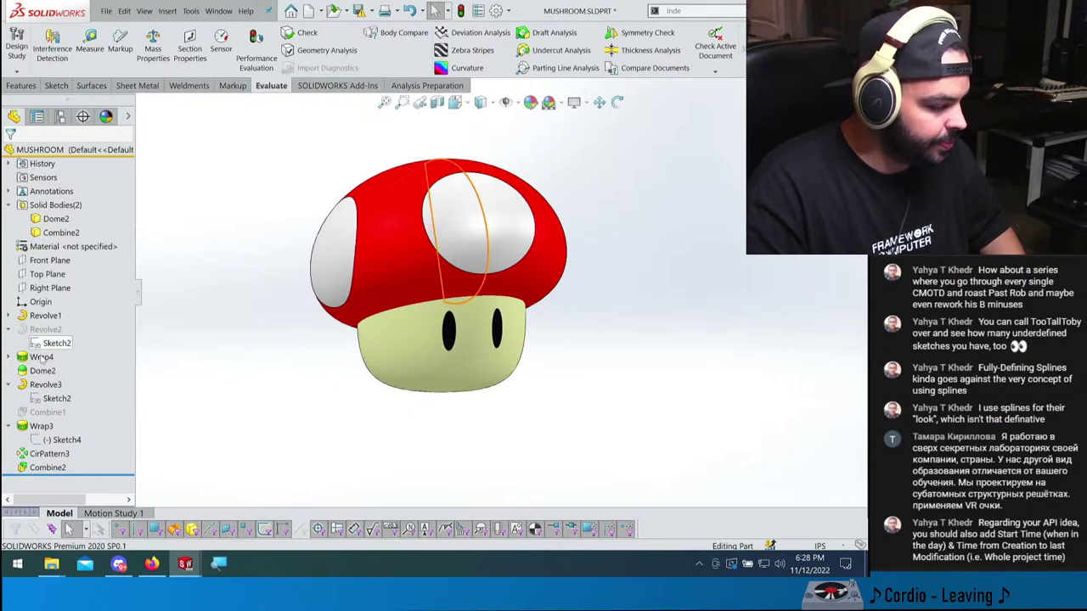
left_click(47, 412)
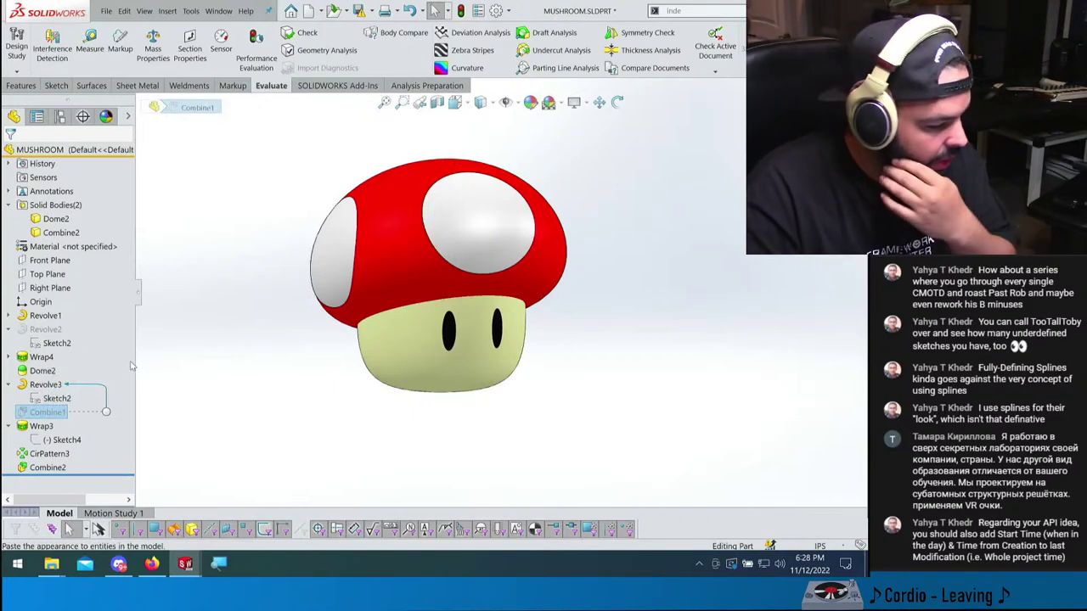
left_click(44, 328)
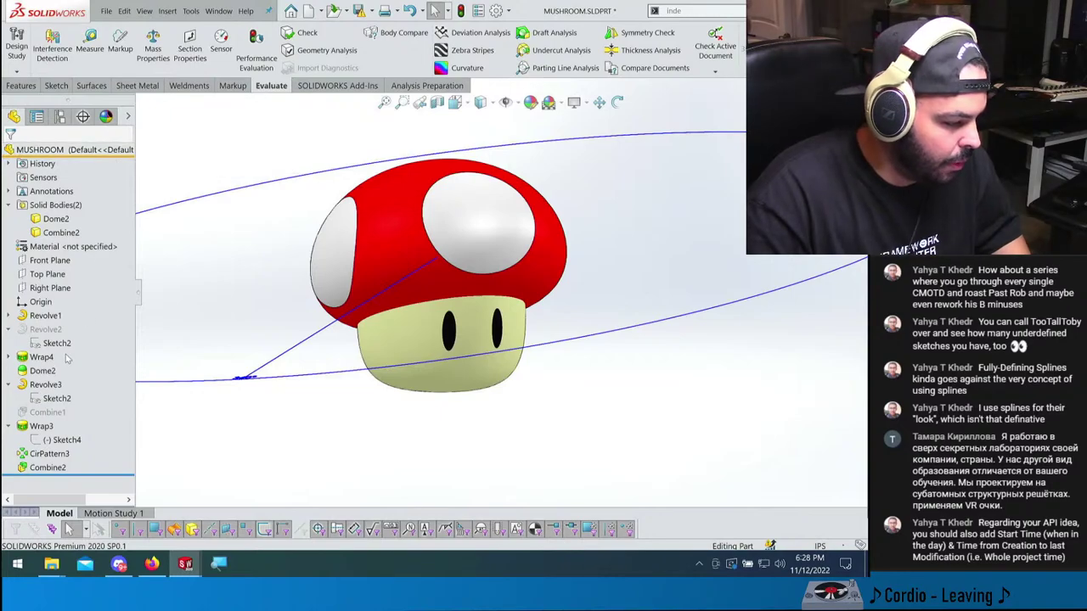
- Purge the unused Revolve2 and Combine1 features from the MUSHROOM part
right_click(90, 150)
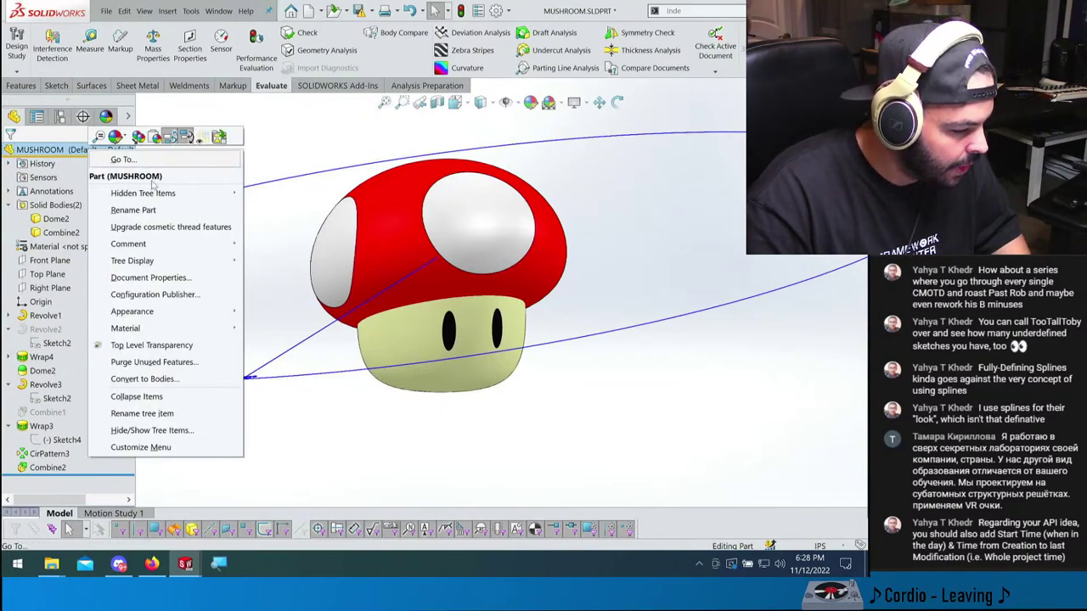
left_click(201, 366)
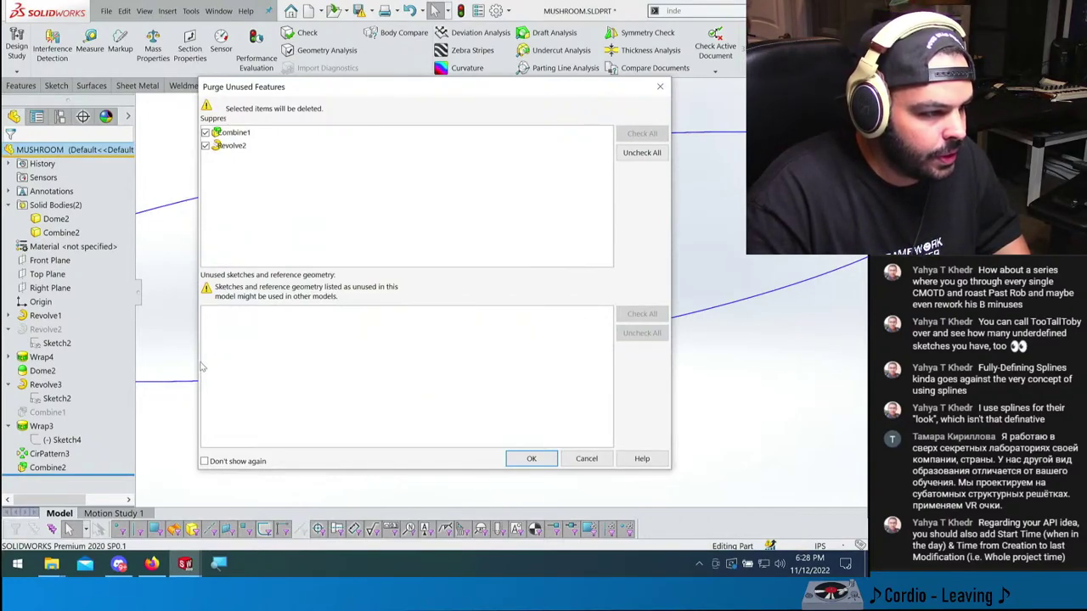
left_click(206, 146)
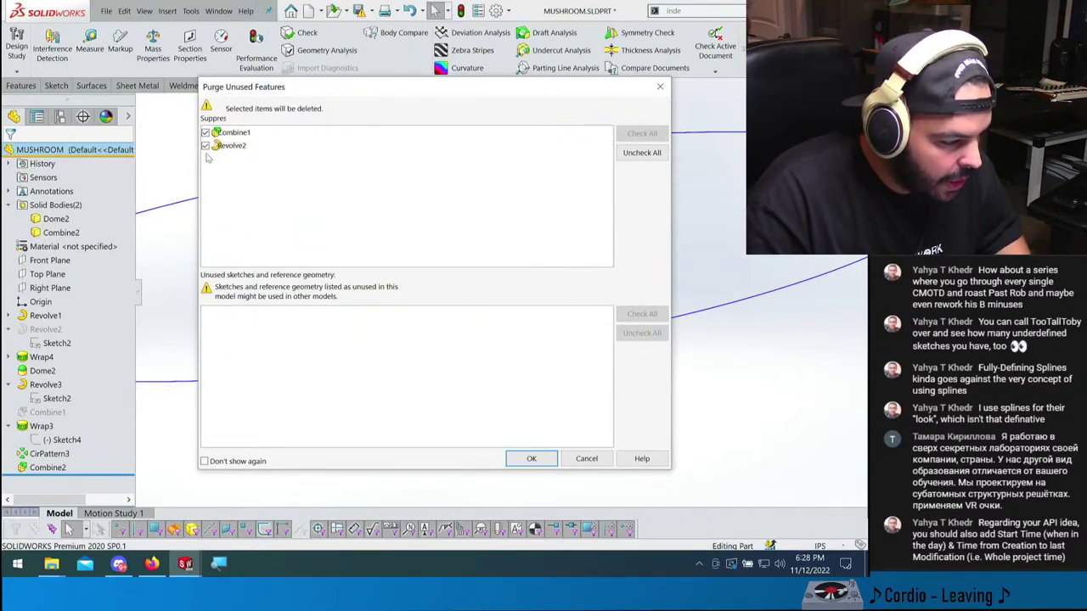
left_click(524, 459)
left_click(512, 209)
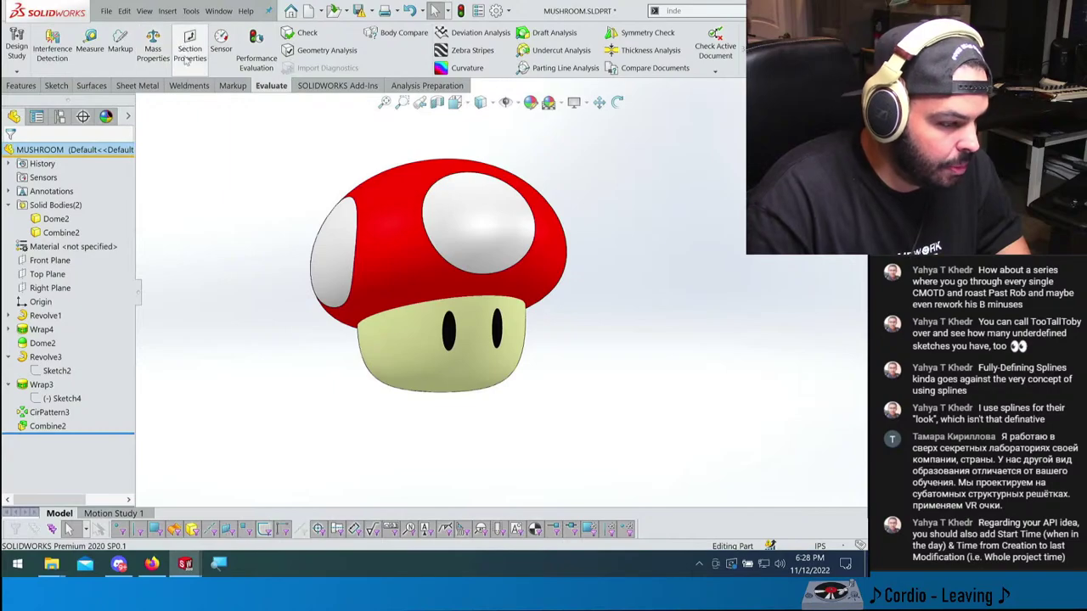
left_click(243, 66)
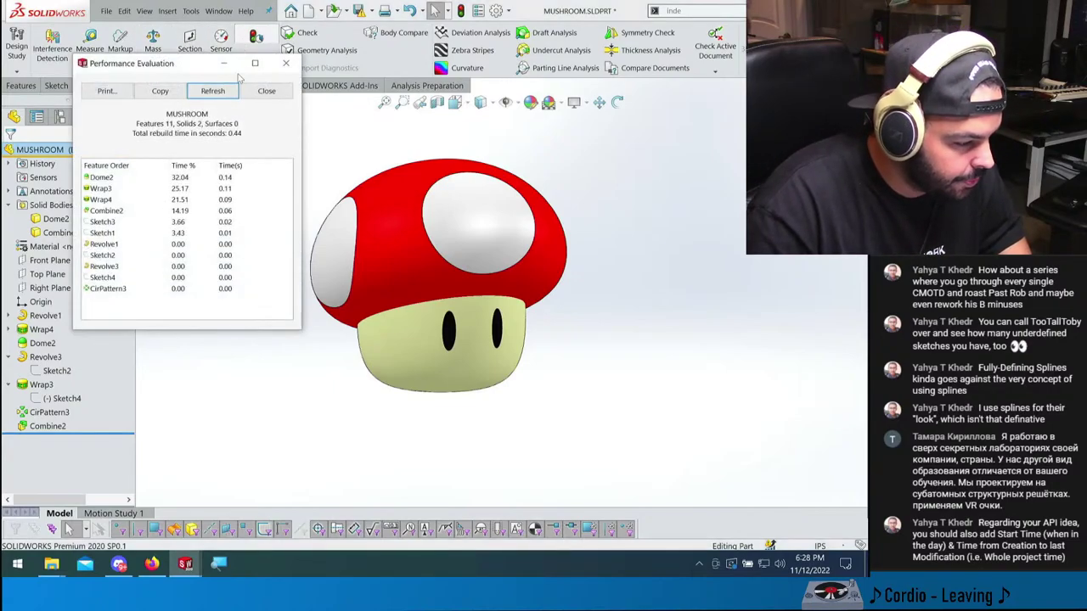
left_click(242, 134)
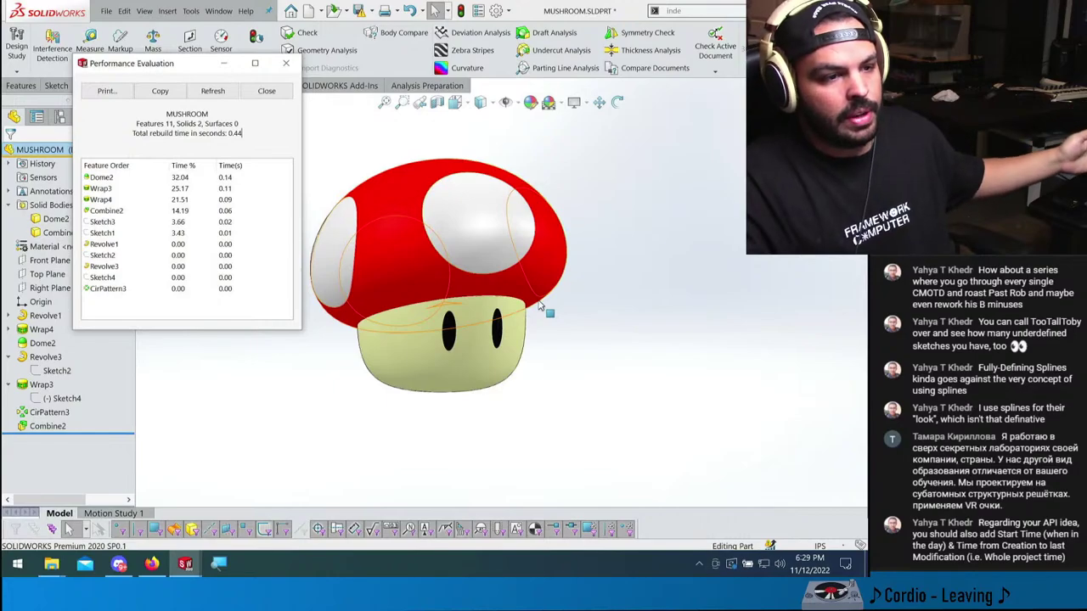
left_click(286, 63)
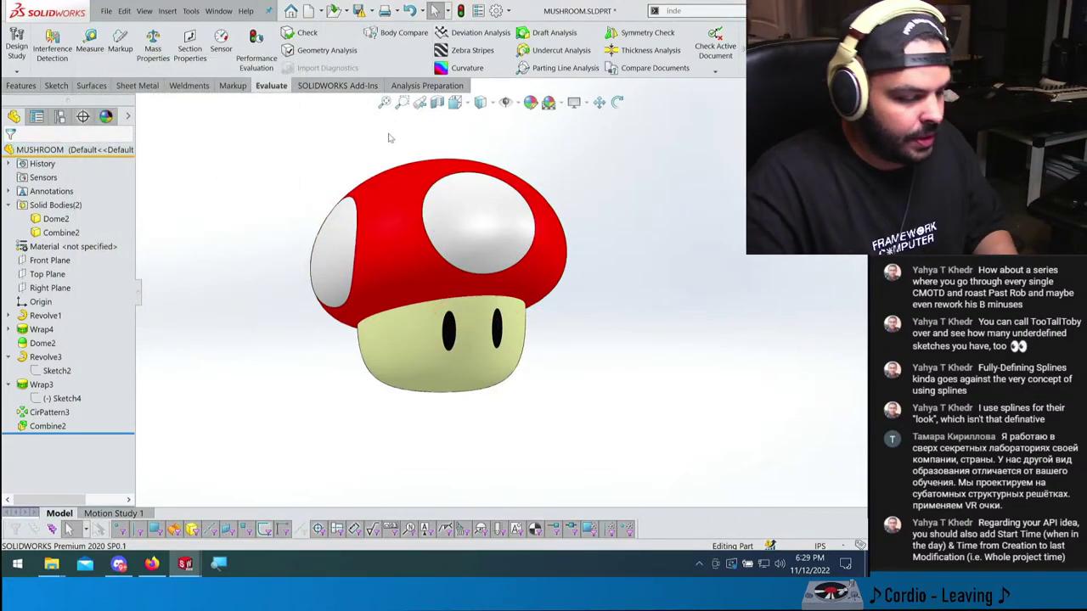
- Save the mushroom part, accepting the newer file version prompt
key("ctrl+s")
key("Return")
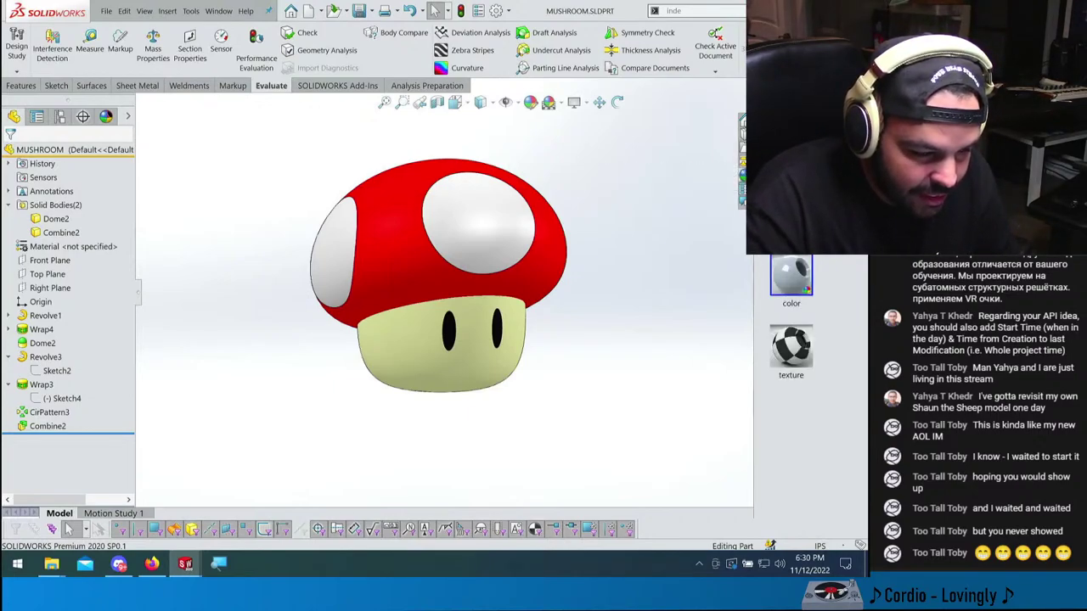
- Replace the mushroom cap's red with the green high gloss plastic appearance
double_click(791, 275)
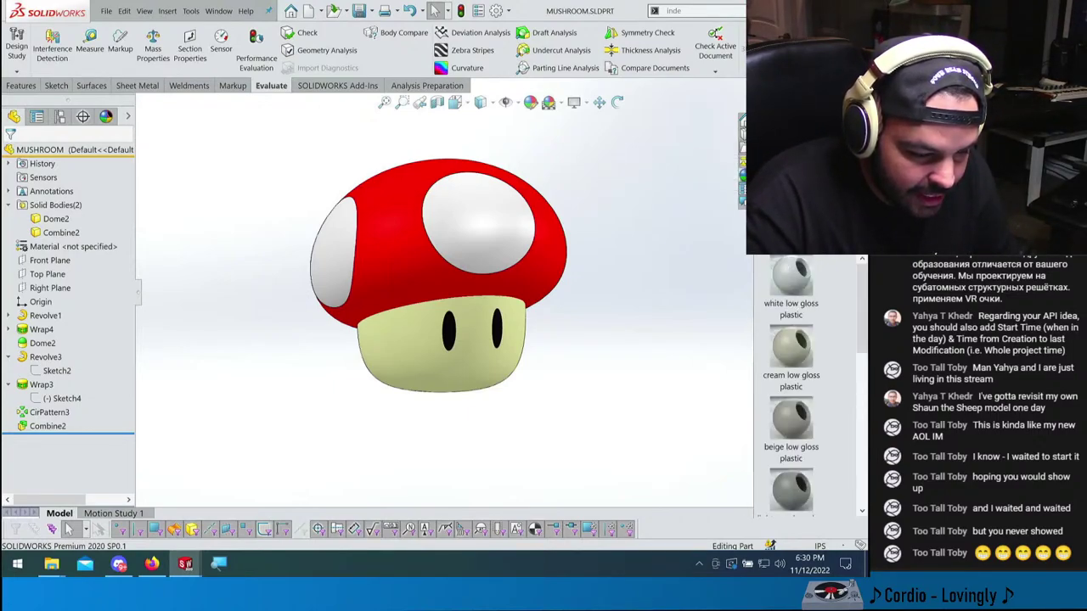
scroll(821, 382, "down", 6)
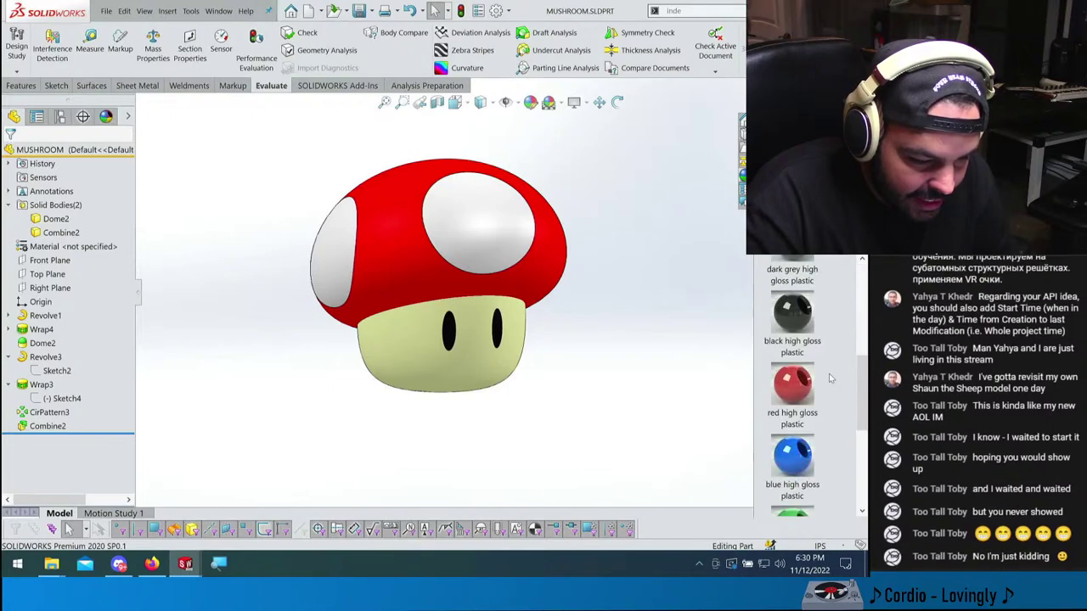
left_click_drag(795, 325, 429, 234)
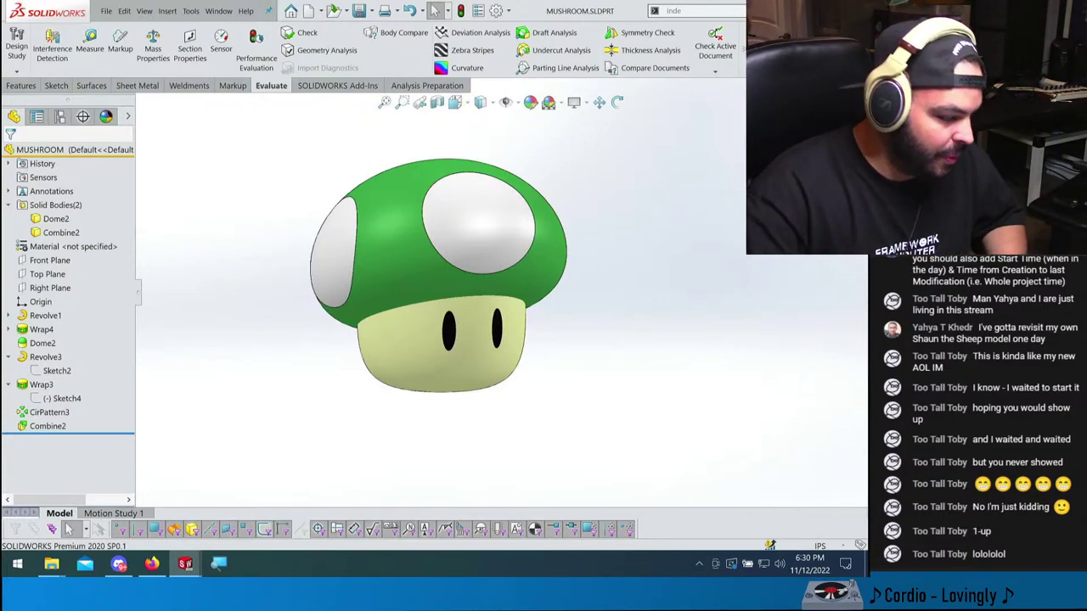
- Edit Sketch4 in front view, trying a move of the circle's centre and undoing it
left_click(63, 399)
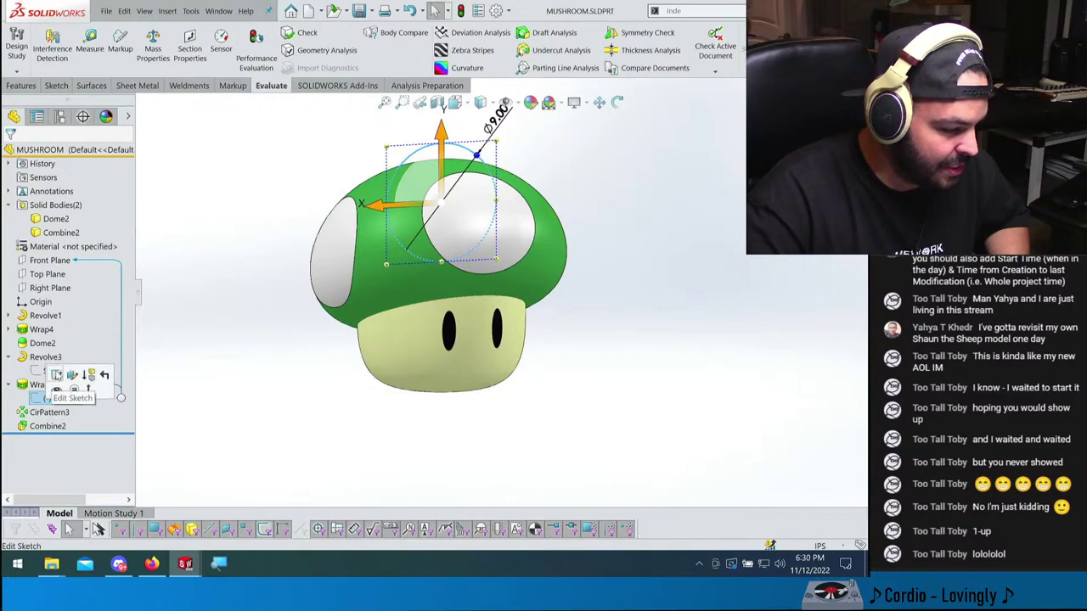
left_click(57, 378)
key("ctrl+1")
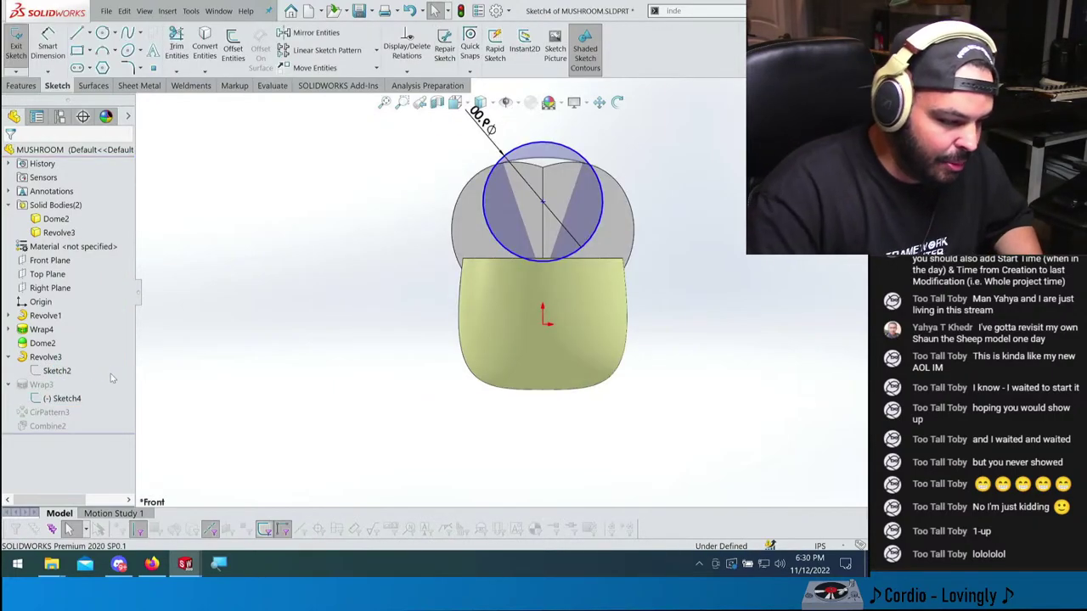
left_click(542, 204)
left_click_drag(542, 207, 604, 203)
key("ctrl+z")
left_click(543, 202)
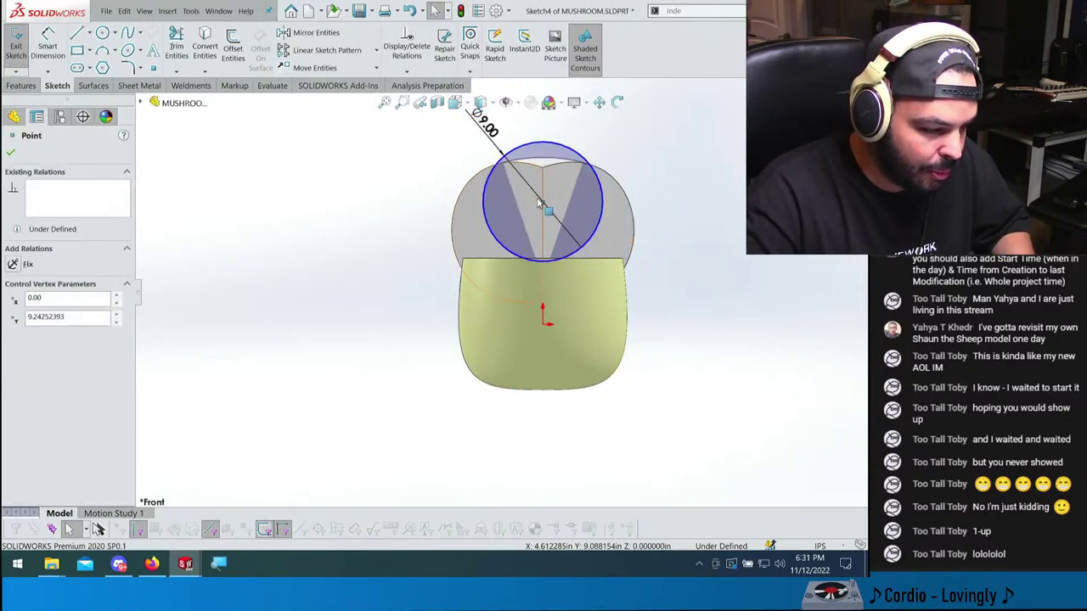
left_click(545, 315)
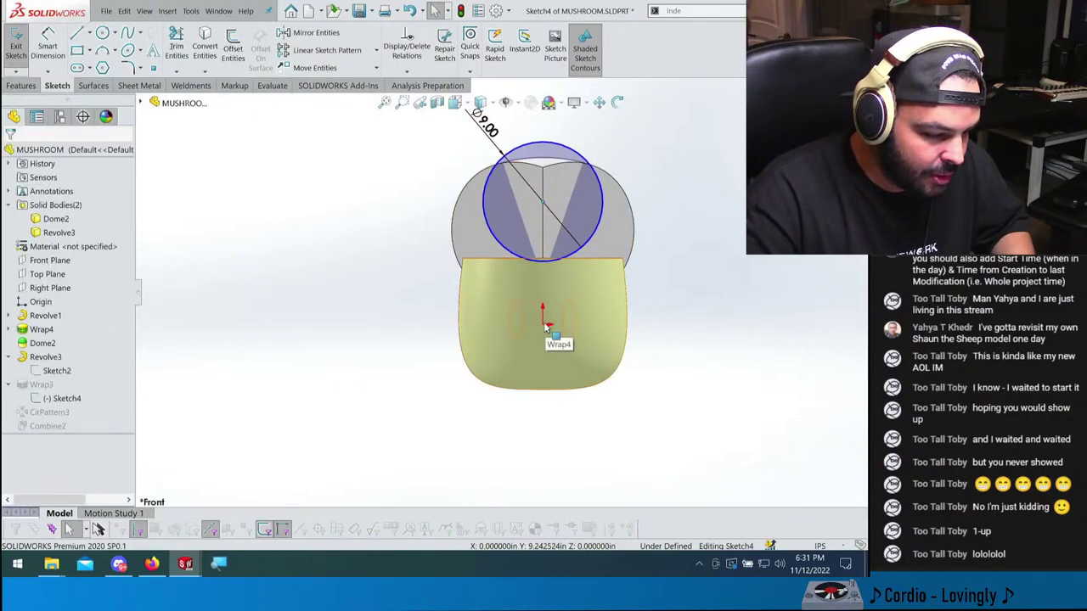
left_click(543, 203)
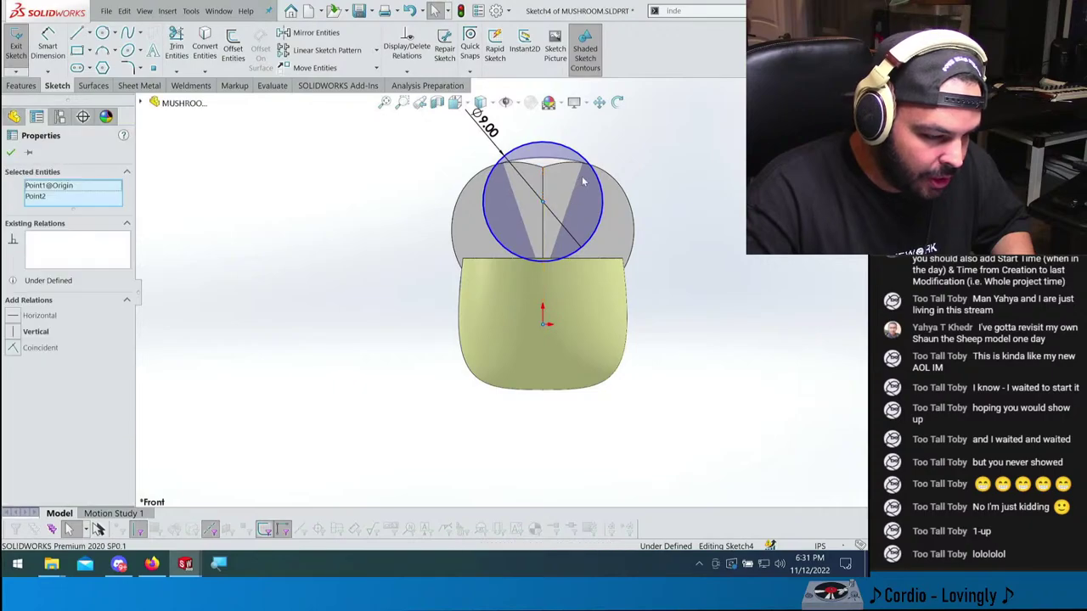
left_click(696, 345)
- Dimension the circle centre 9.24 above the origin and exit the sketch
key("d")
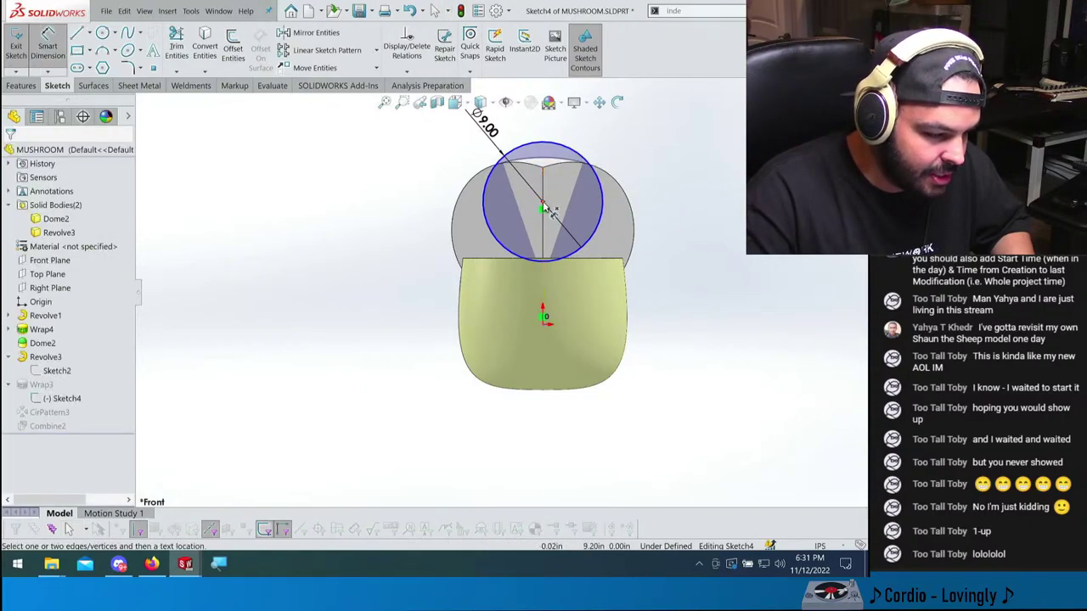
left_click(543, 207)
left_click(543, 316)
left_click(665, 280)
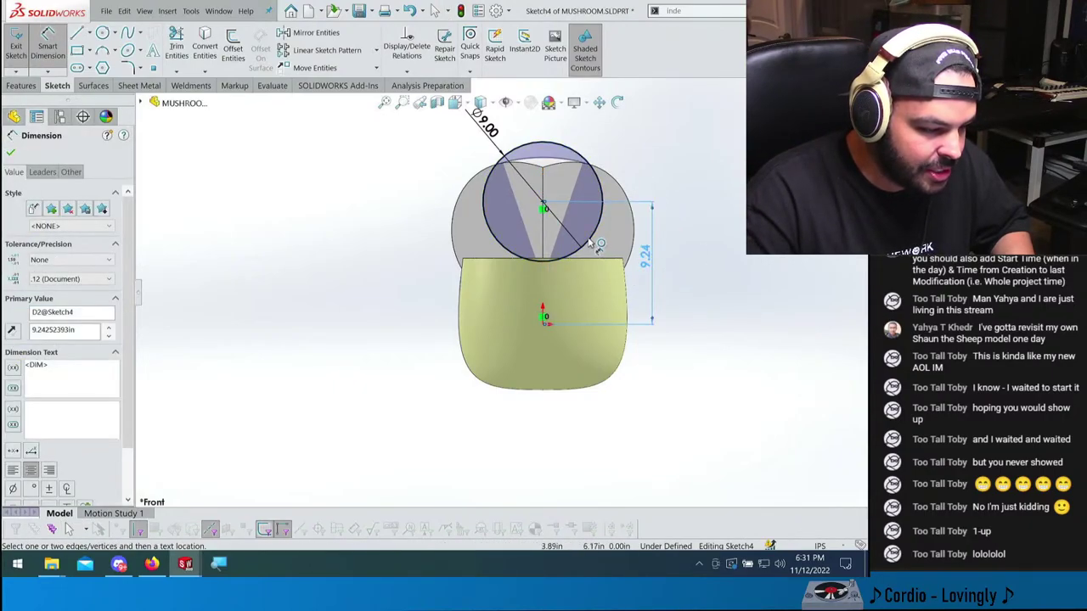
key("Escape")
left_click(15, 47)
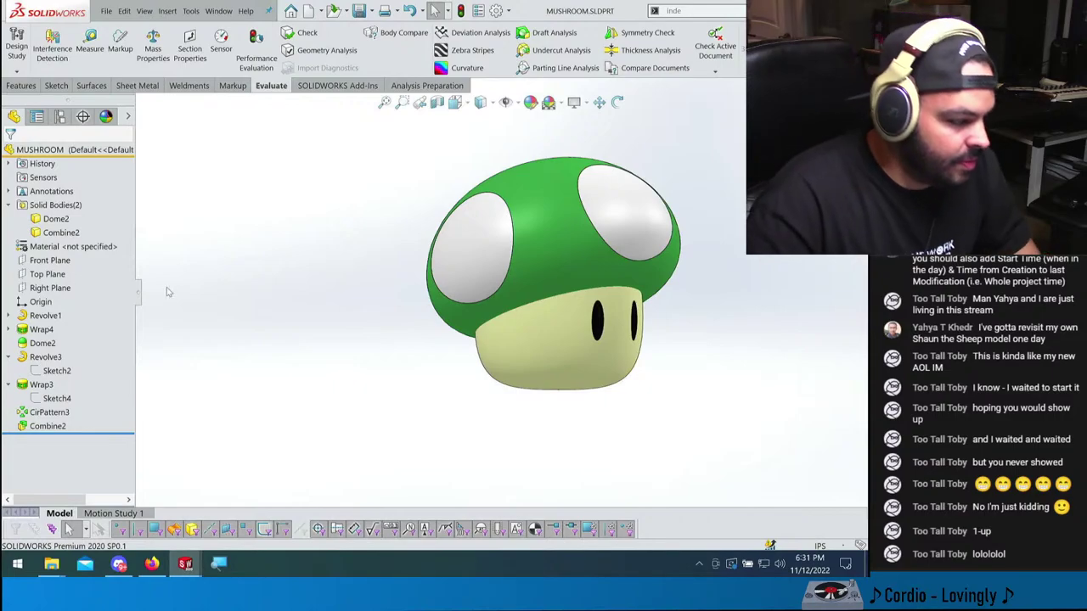
- Browse up to _CADModelOfTheDay, into 005 - SIREN, and select asm.SLDASM
left_click(104, 12)
left_click(123, 49)
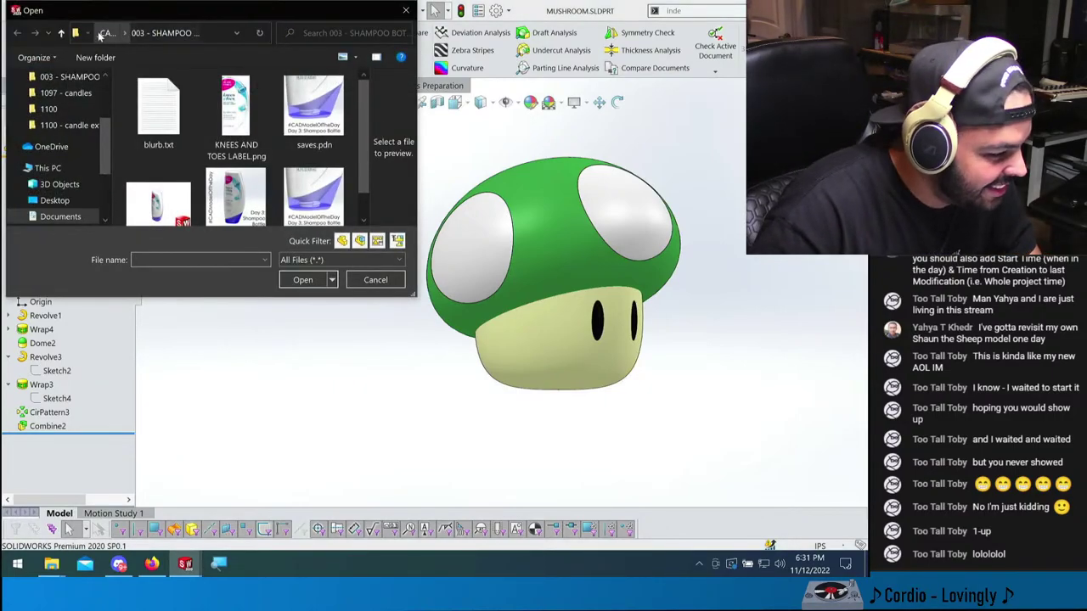
left_click(103, 33)
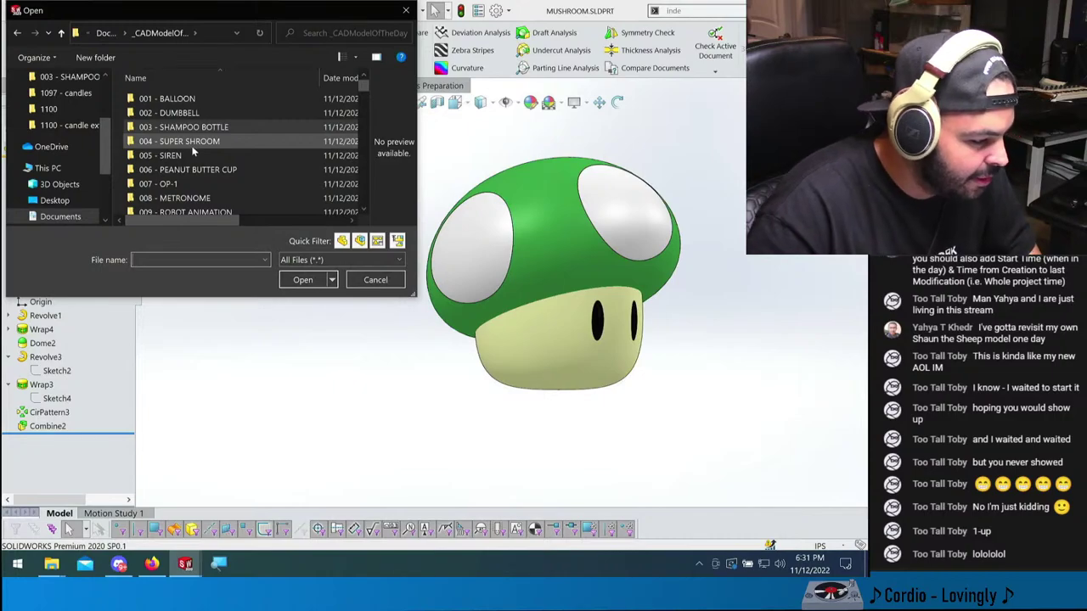
double_click(174, 154)
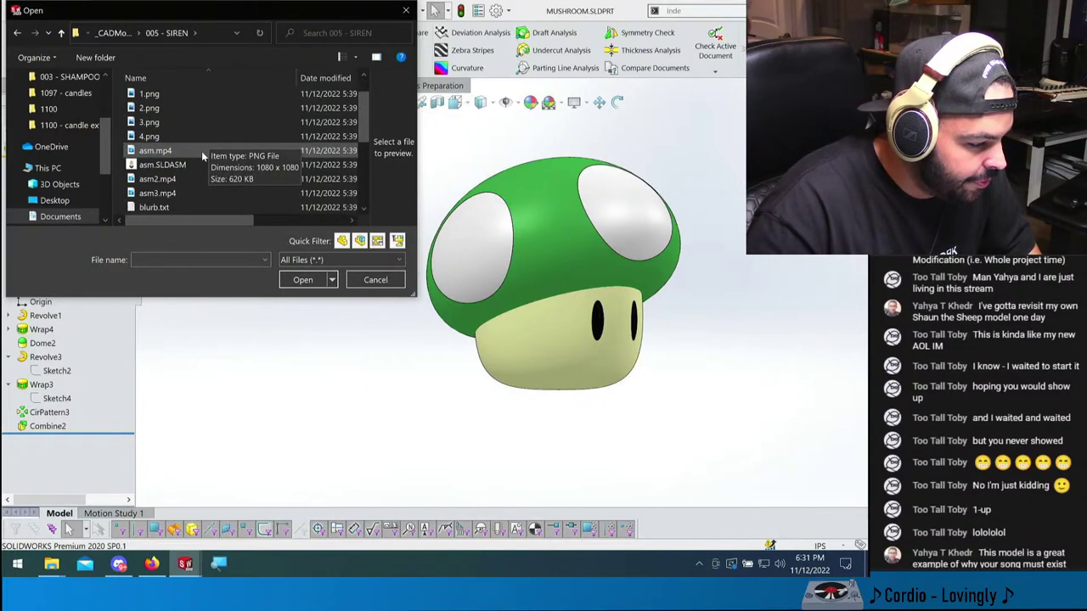
left_click(186, 166)
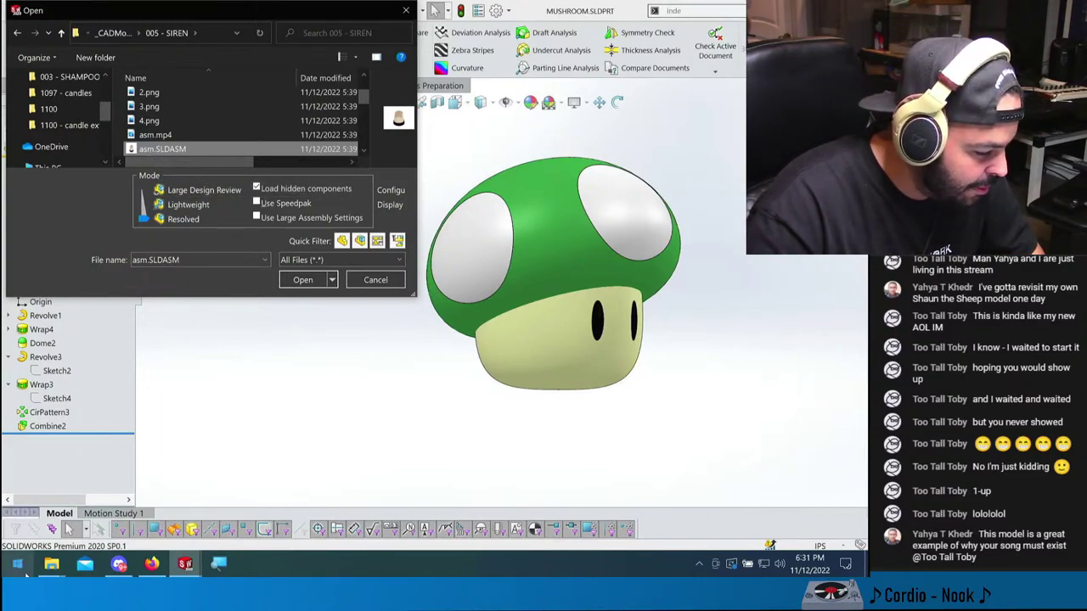
- Magnify the screen to 300 percent, close the magnifier, and open asm.SLDASM
left_click(19, 565)
left_click(19, 565)
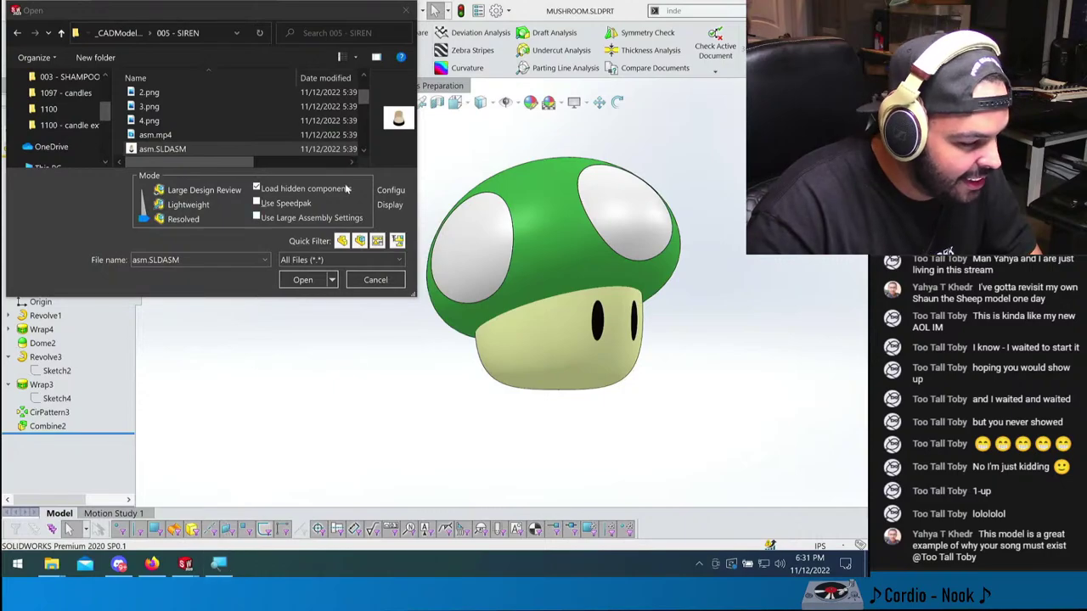
key("super+plus")
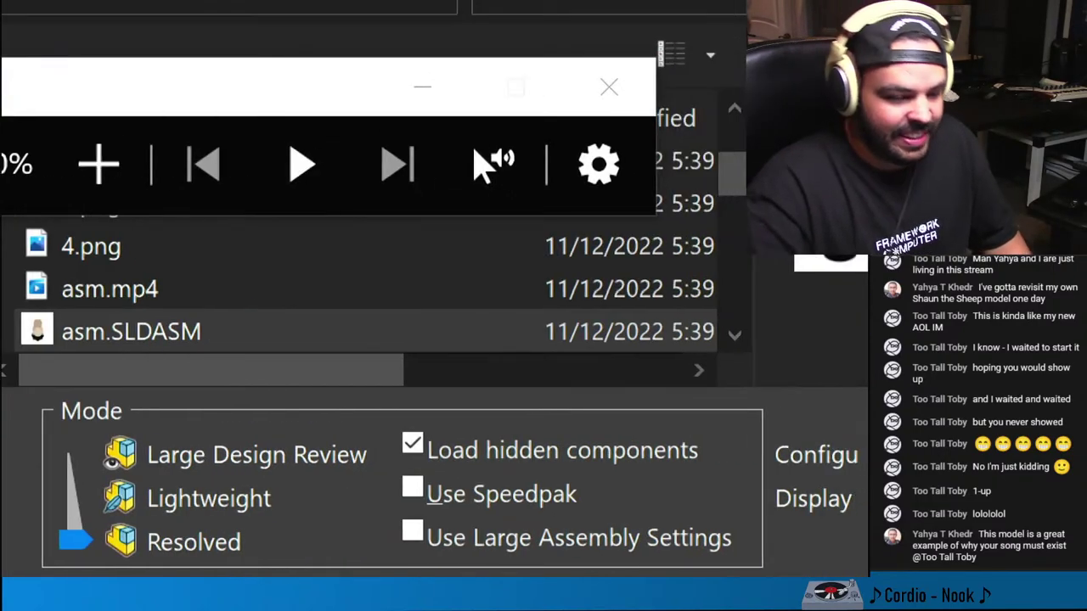
left_click(609, 87)
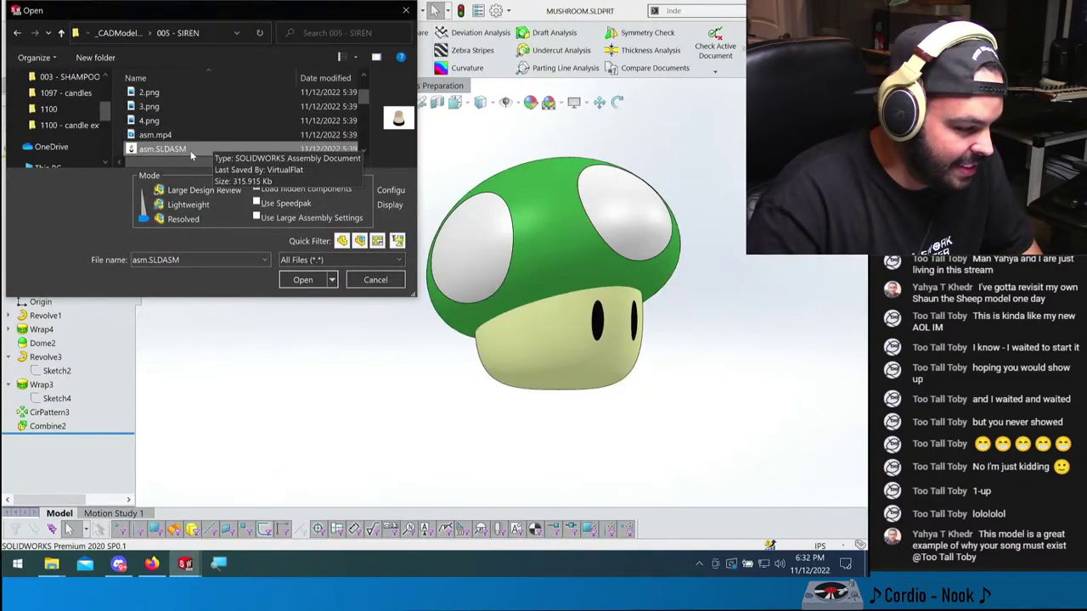
double_click(163, 149)
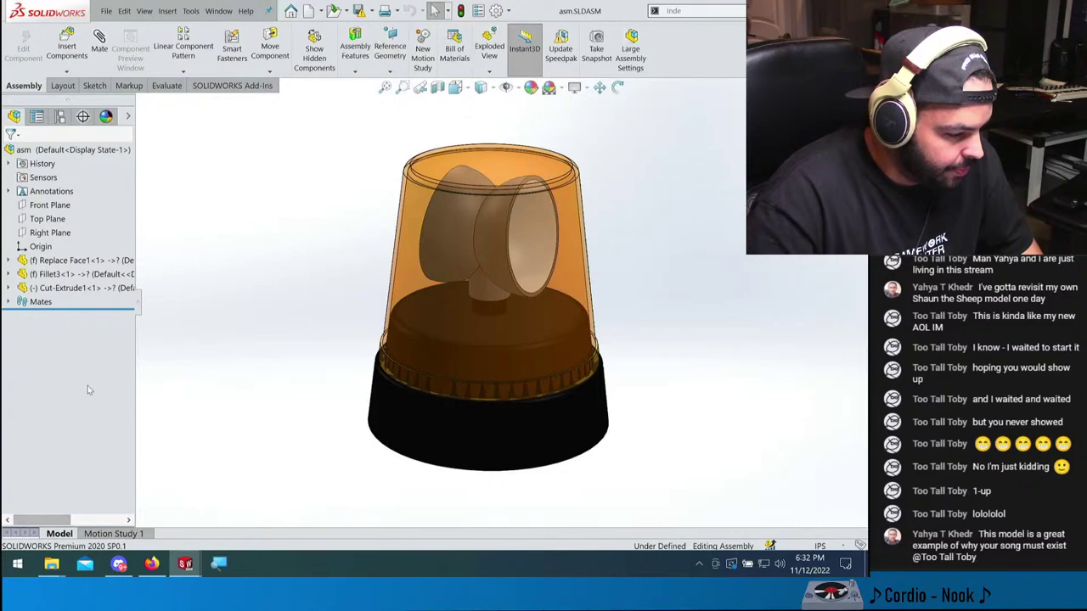
- Highlight Replace Face1, Cut-Extrude1 and Fillet3, and open Fillet3 as its own part
left_click(88, 264)
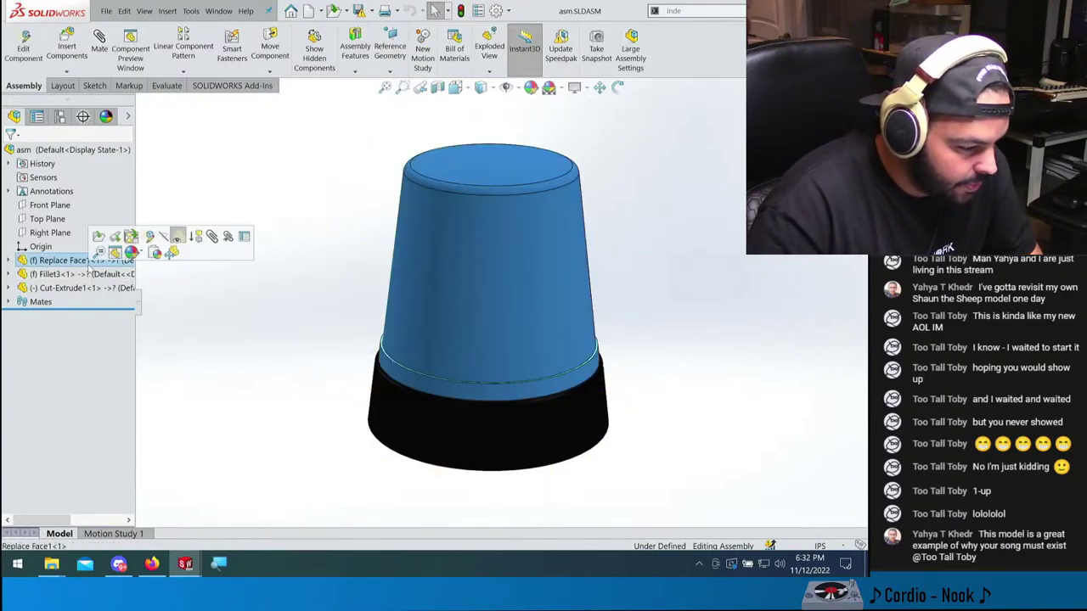
left_click(58, 289)
left_click(51, 274)
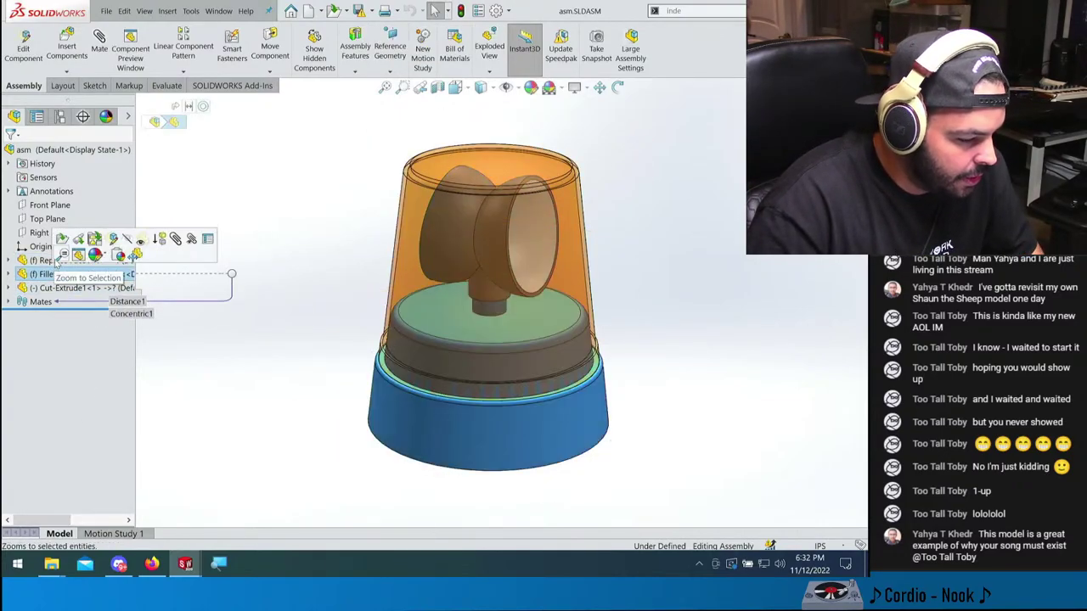
left_click(78, 255)
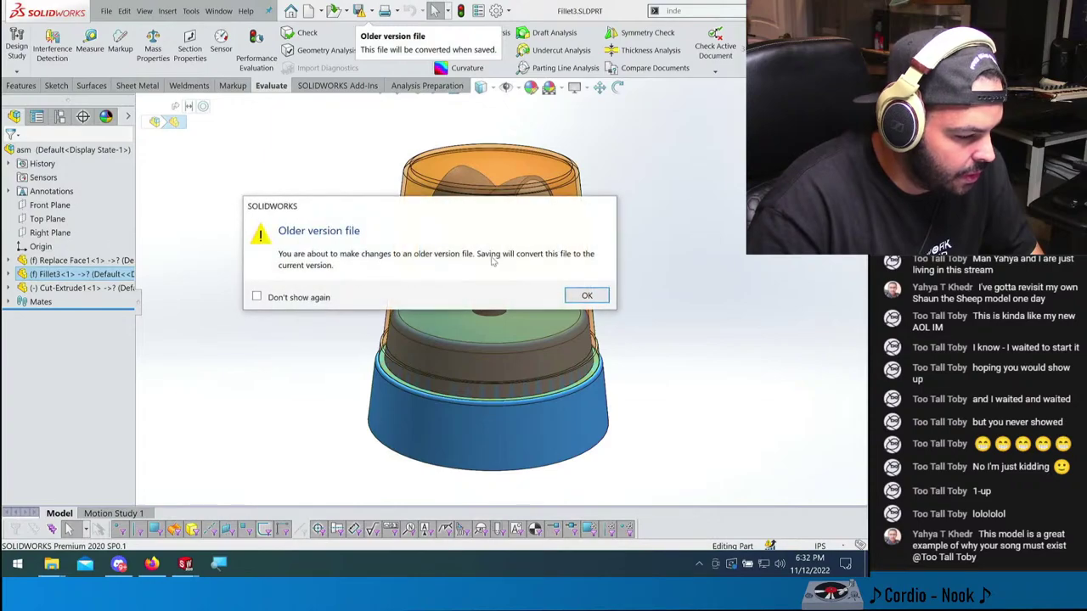
left_click(585, 294)
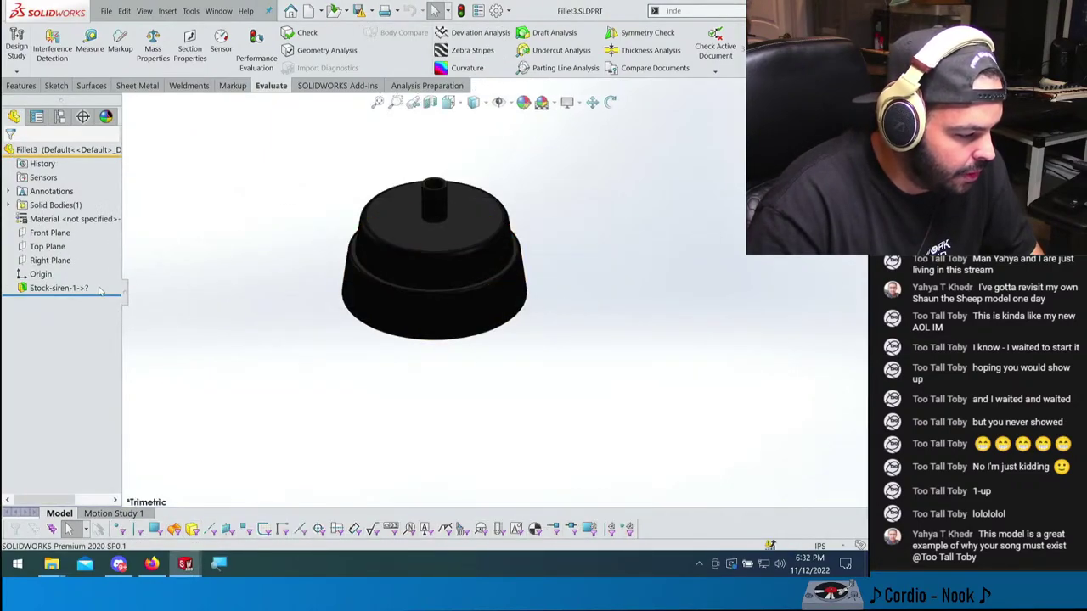
- Open the referenced siren.SLDPRT and roll back above Save Bodies1 to show the whole siren
left_click(79, 288)
right_click(79, 289)
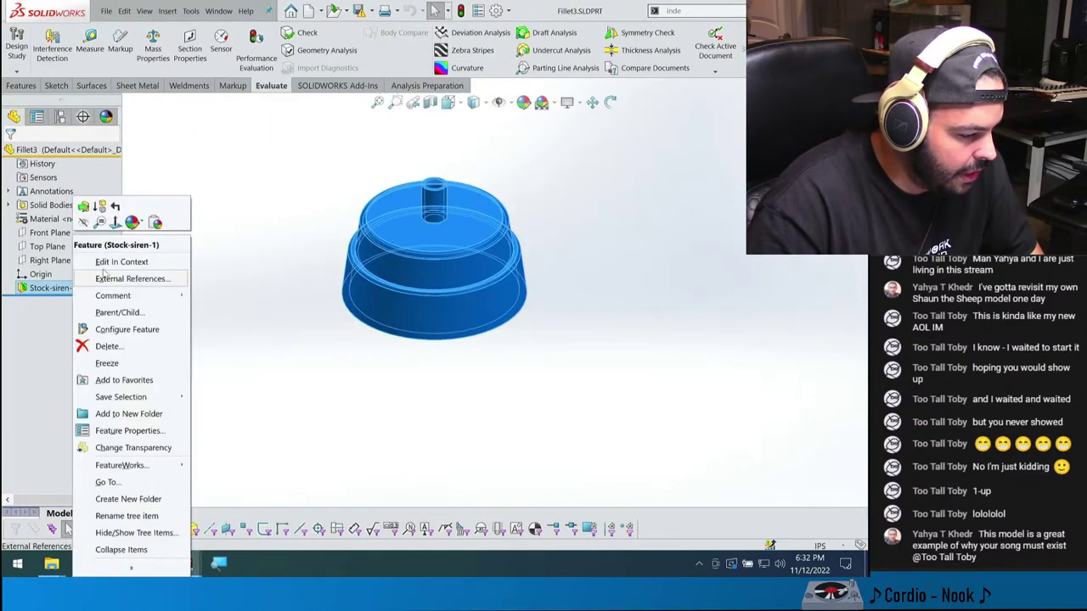
left_click(108, 280)
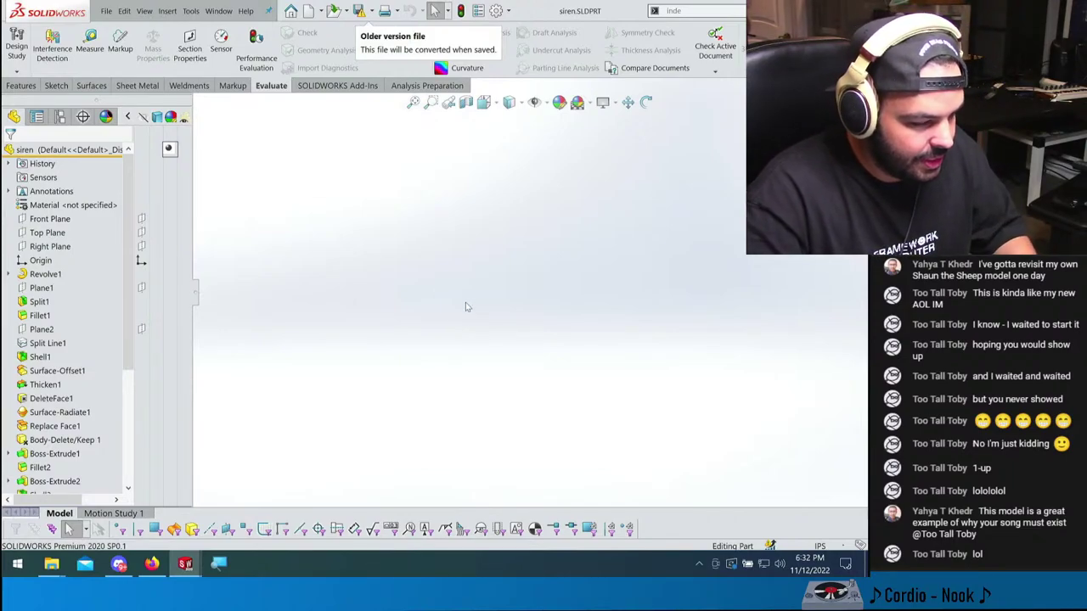
scroll(77, 357, "down", 5)
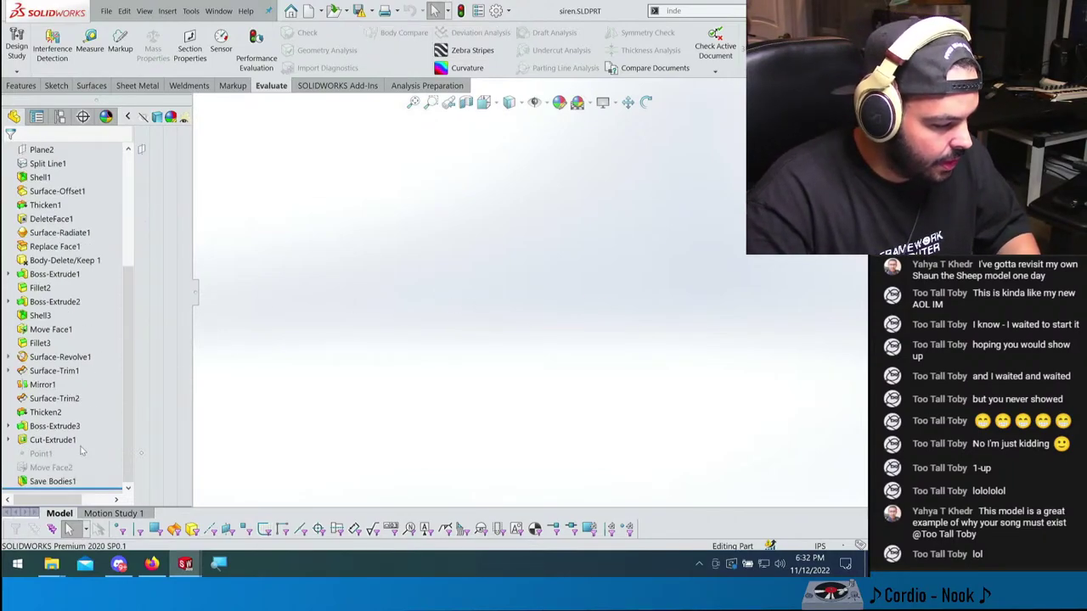
left_click_drag(83, 489, 77, 474)
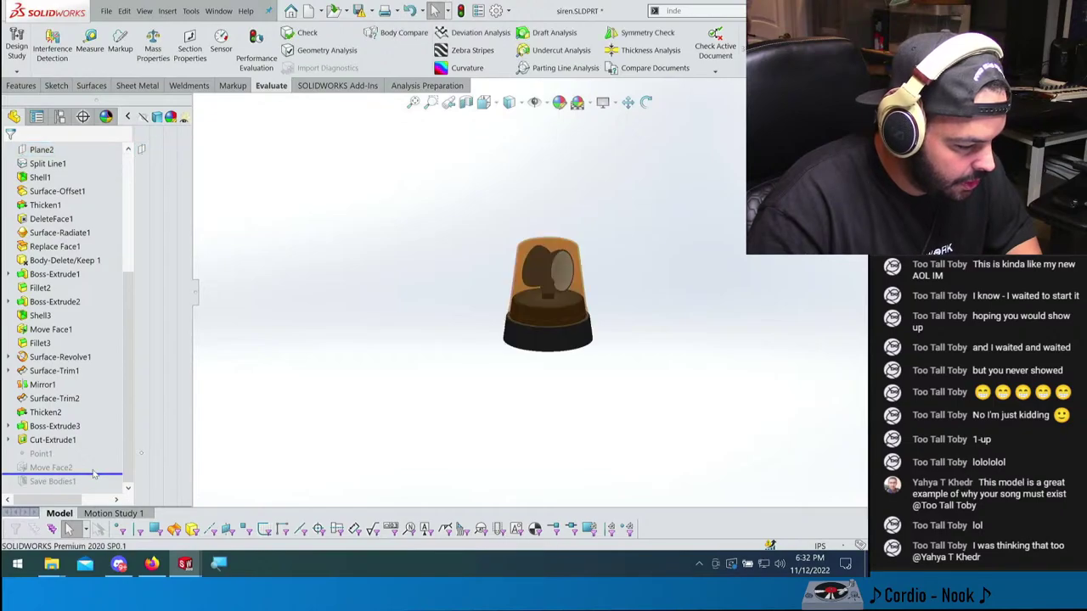
key("f")
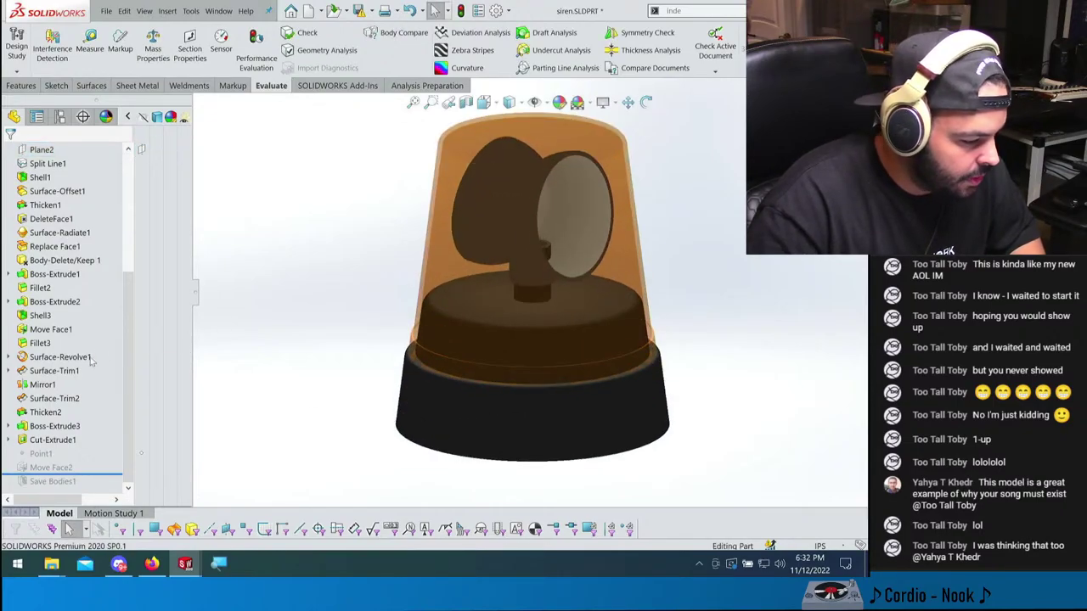
scroll(72, 335, "up", 4)
scroll(72, 335, "up", 2)
- Review feature rebuild times, then inspect Sketch2 and Revolve1 dimensions on the siren
left_click(264, 52)
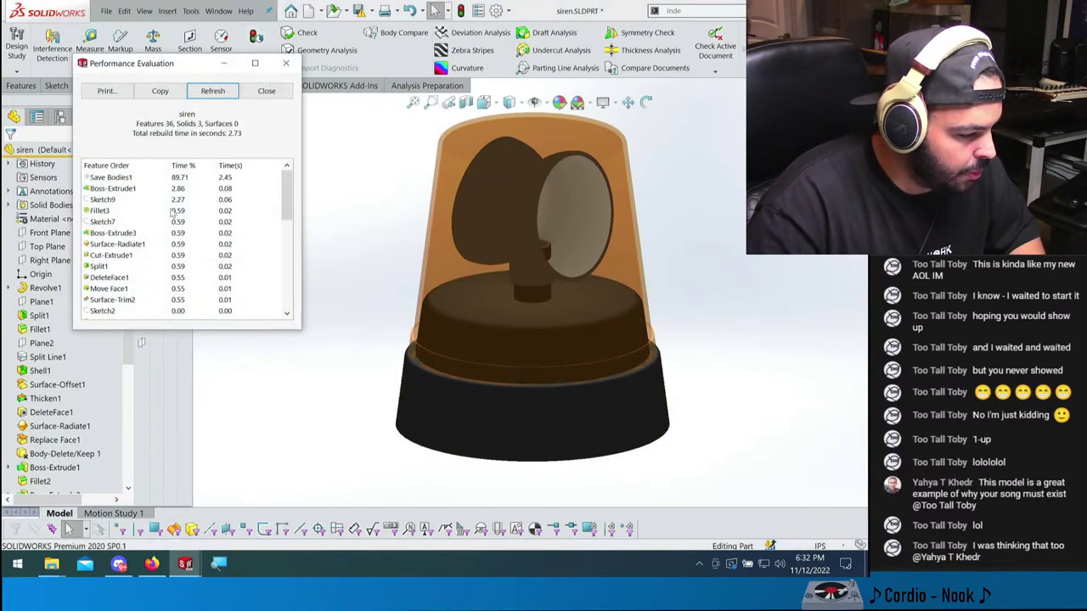
left_click(284, 66)
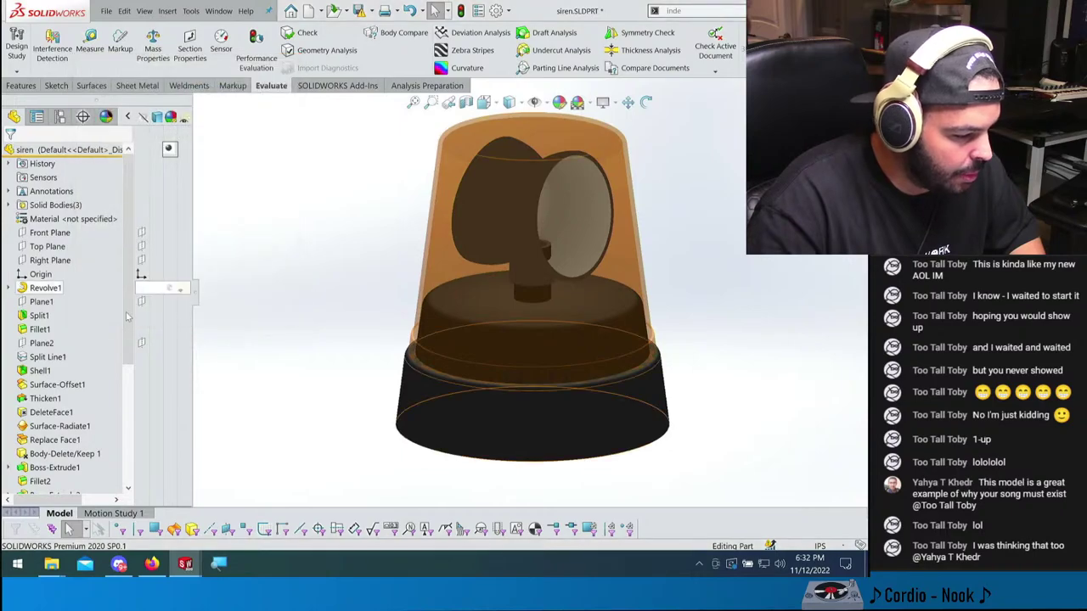
left_click(51, 301)
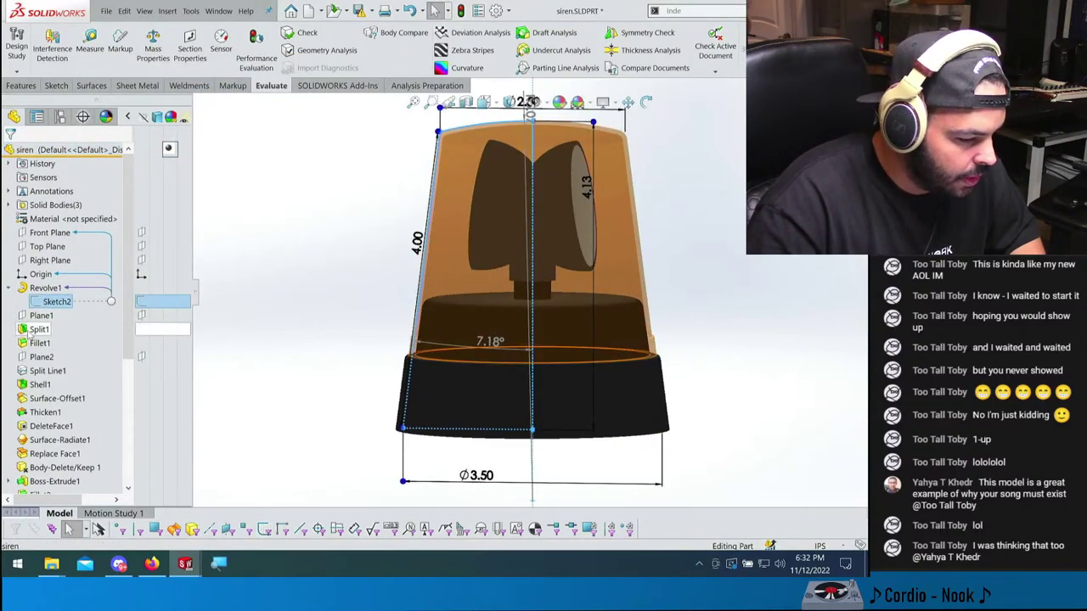
mouse_move(51, 301)
left_mouse_down()
mouse_move(34, 329)
mouse_move(28, 387)
left_mouse_up()
middle_click_drag(564, 178, 526, 194)
left_click(564, 152)
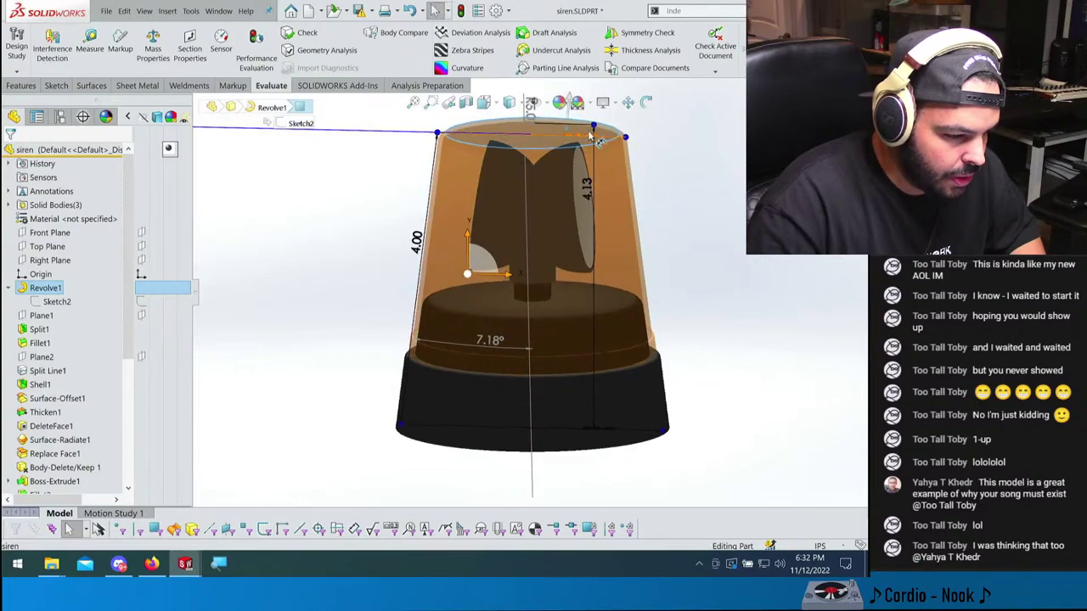
scroll(526, 193, "down", 3)
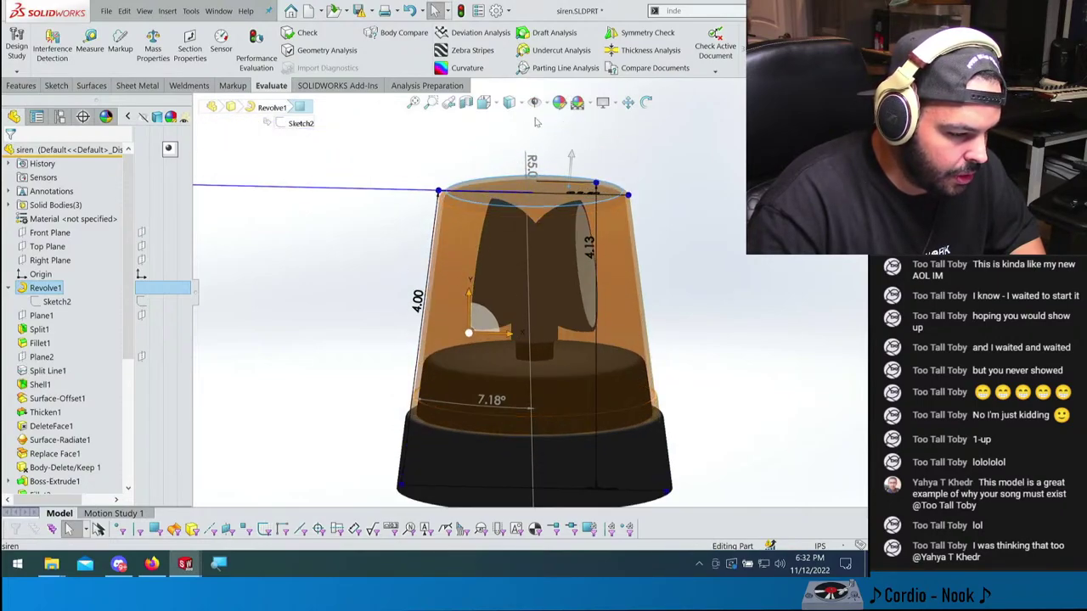
scroll(21, 441, "down", 3)
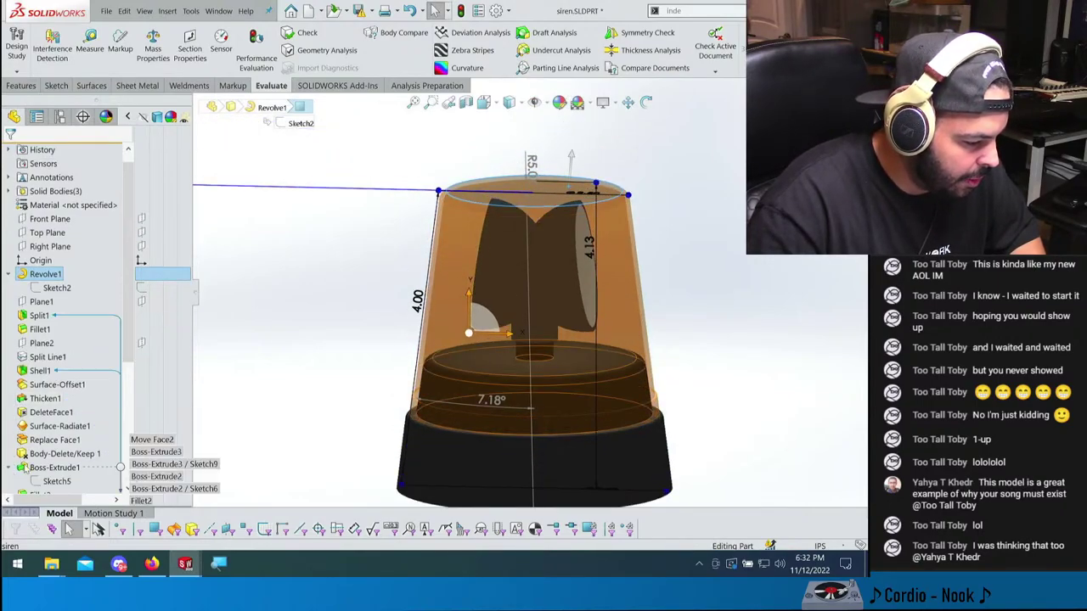
- Expand Boss-Extrude2, Surface-Revolve1 and Surface-Trim1, and edit Sketch8
left_click(10, 426)
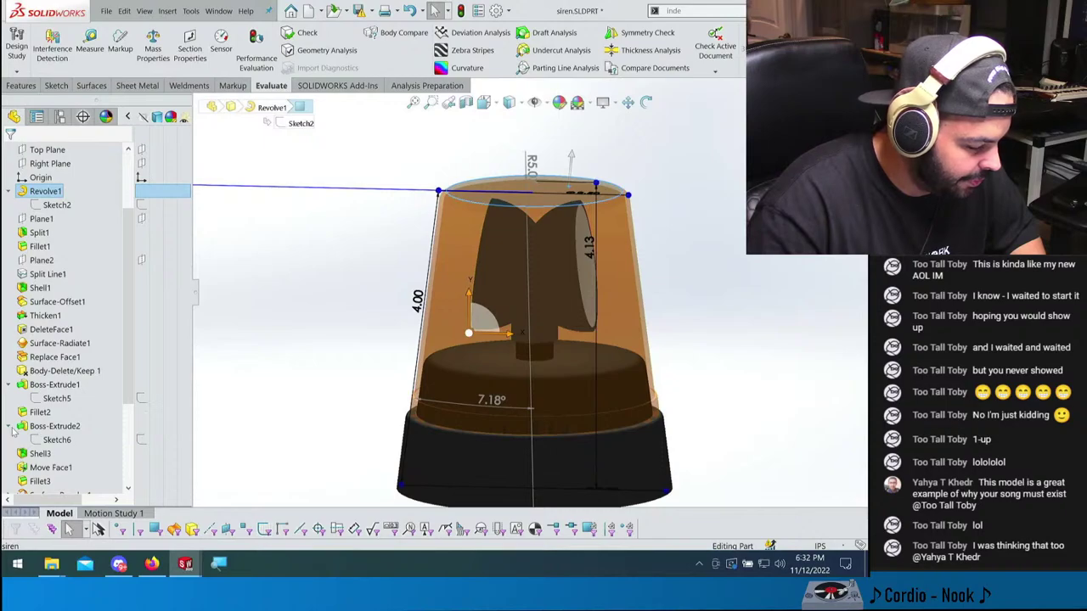
scroll(12, 431, "down", 2)
left_click(10, 413)
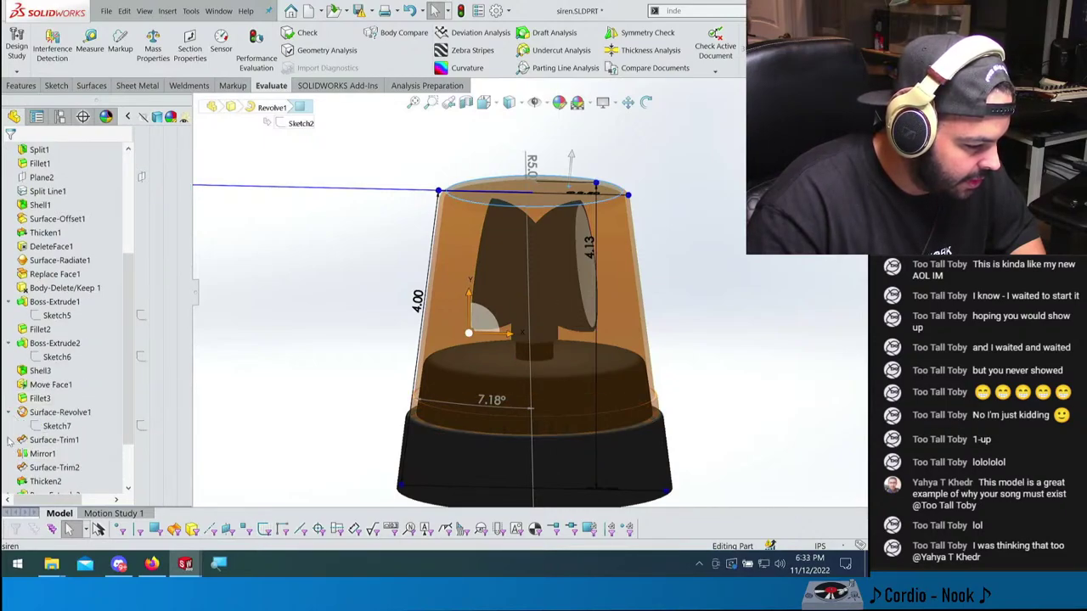
left_click(10, 440)
left_click(56, 425)
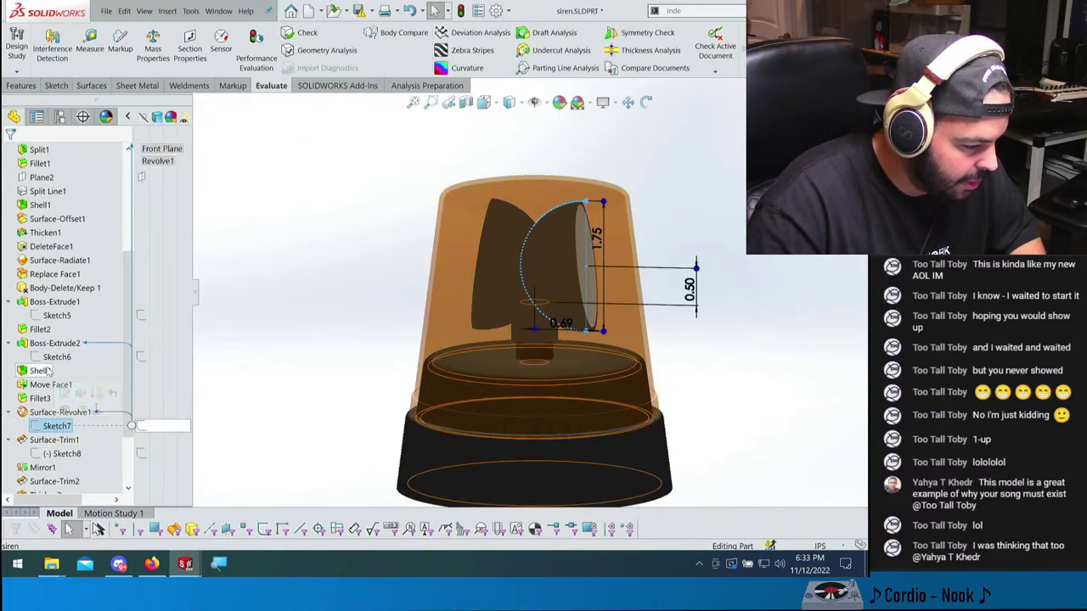
left_click(66, 454)
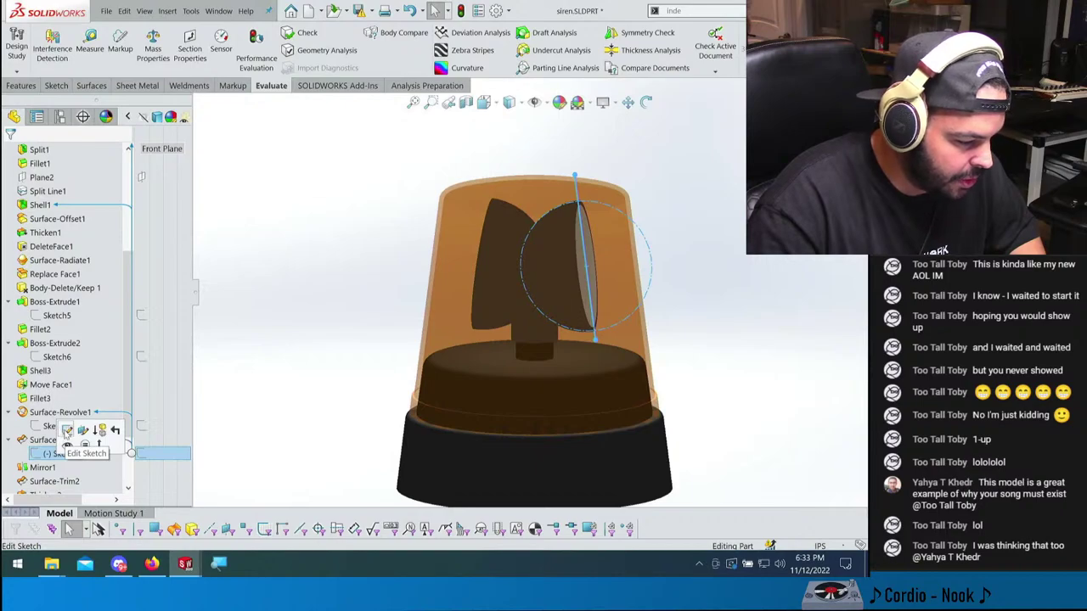
left_click(66, 430)
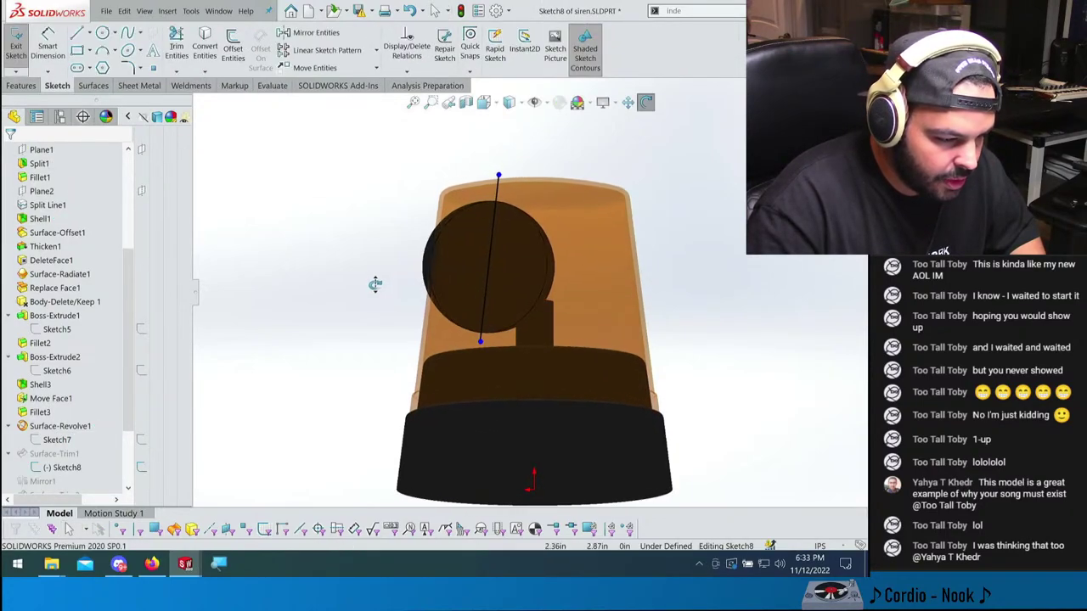
- Extend the trim line's lower end downward, exit the sketch, and roll history forward past Move Face
middle_click_drag(375, 284, 504, 321)
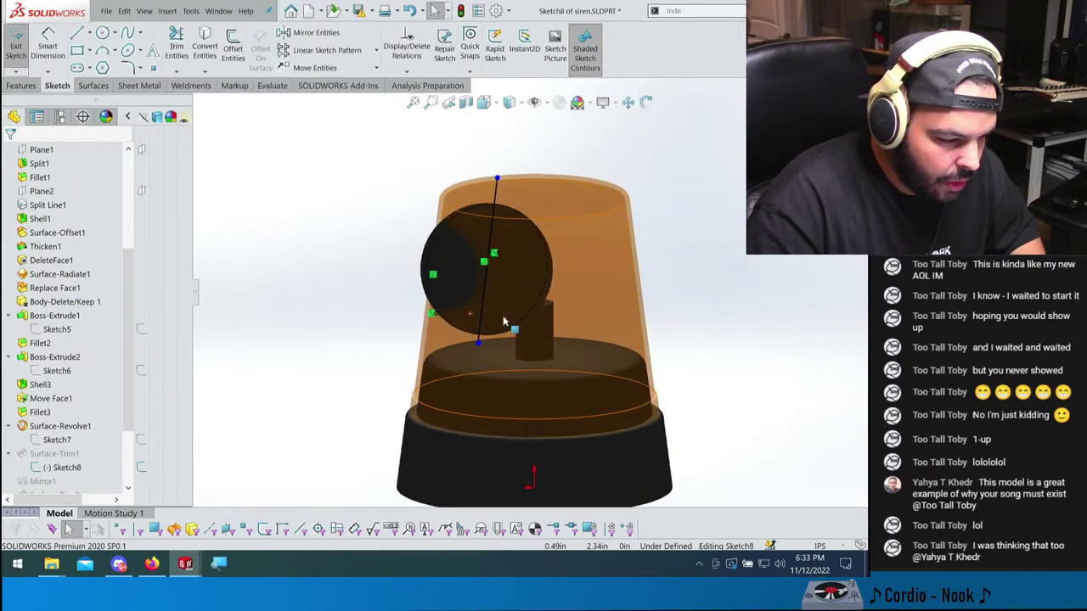
left_click_drag(480, 346, 472, 395)
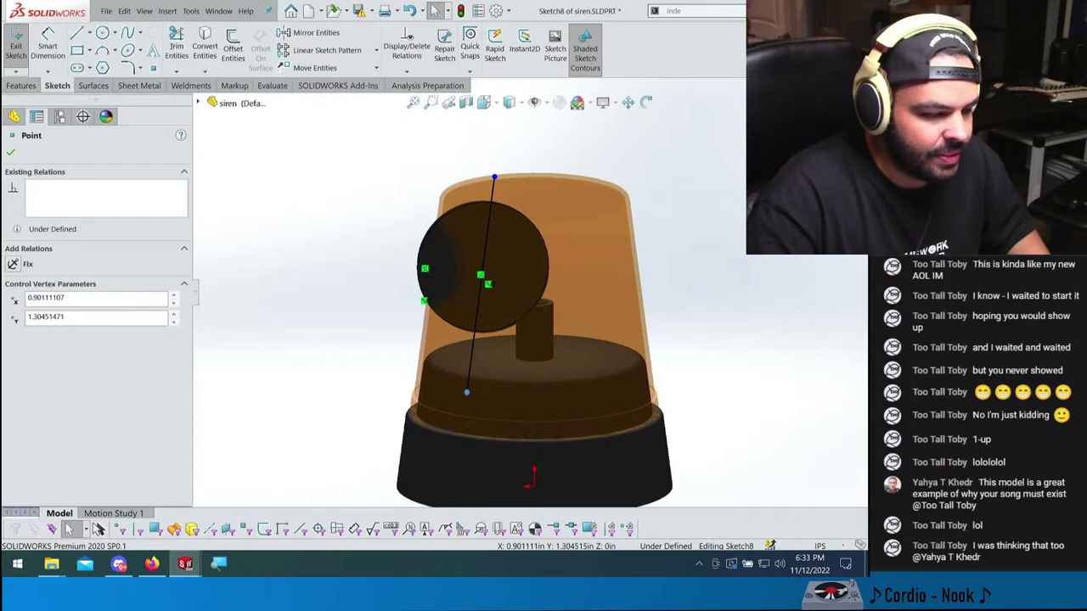
key("Escape")
left_click_drag(68, 447, 68, 468)
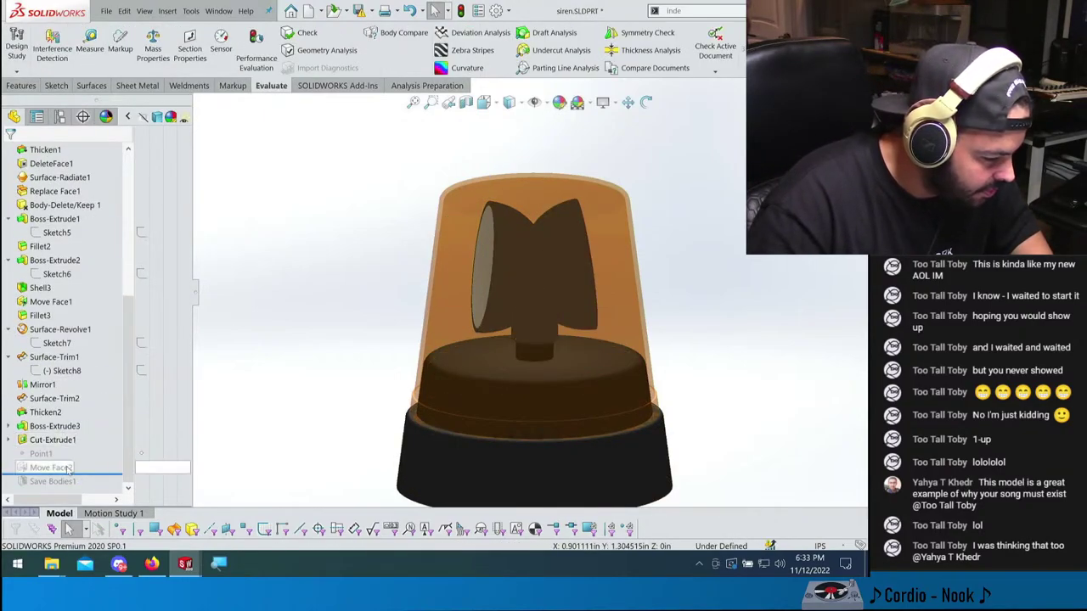
left_click(22, 425)
left_click(11, 453)
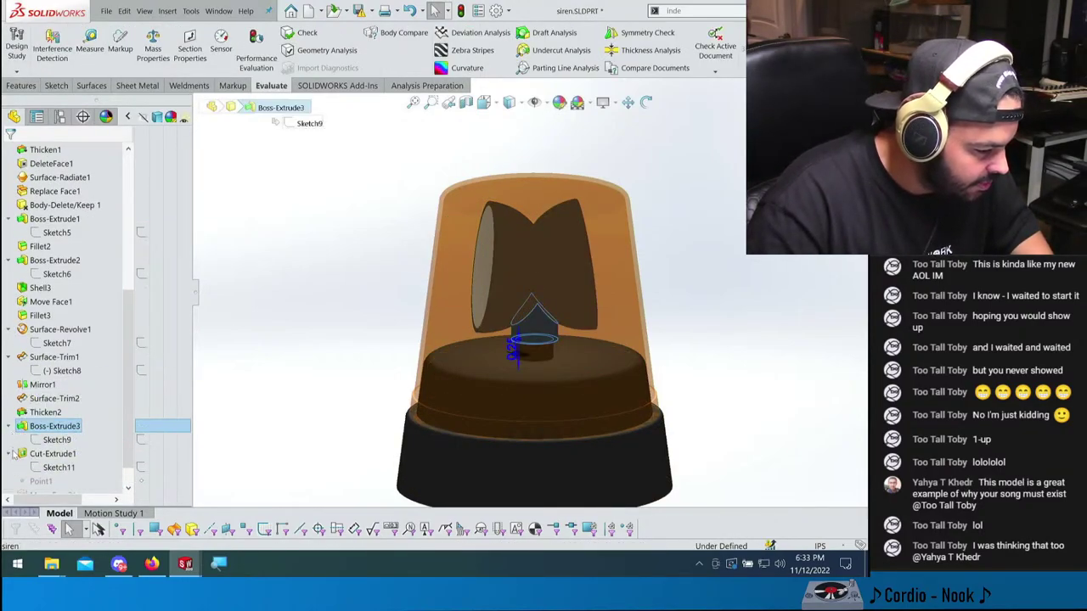
left_click_drag(72, 488, 77, 489)
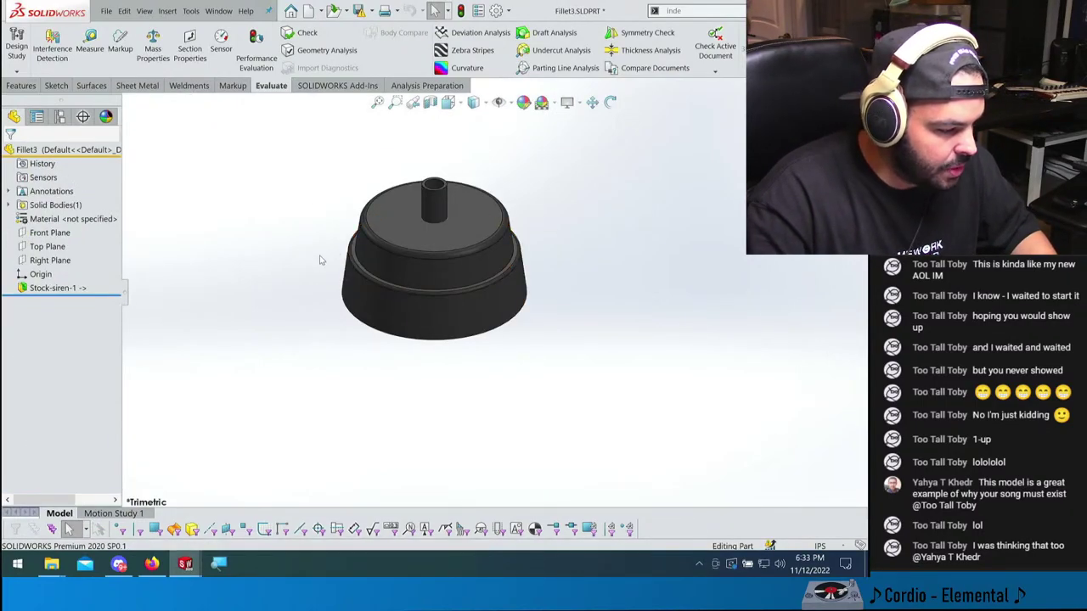
- Switch to asm.SLDASM and decline the rebuild
key("ctrl+Tab")
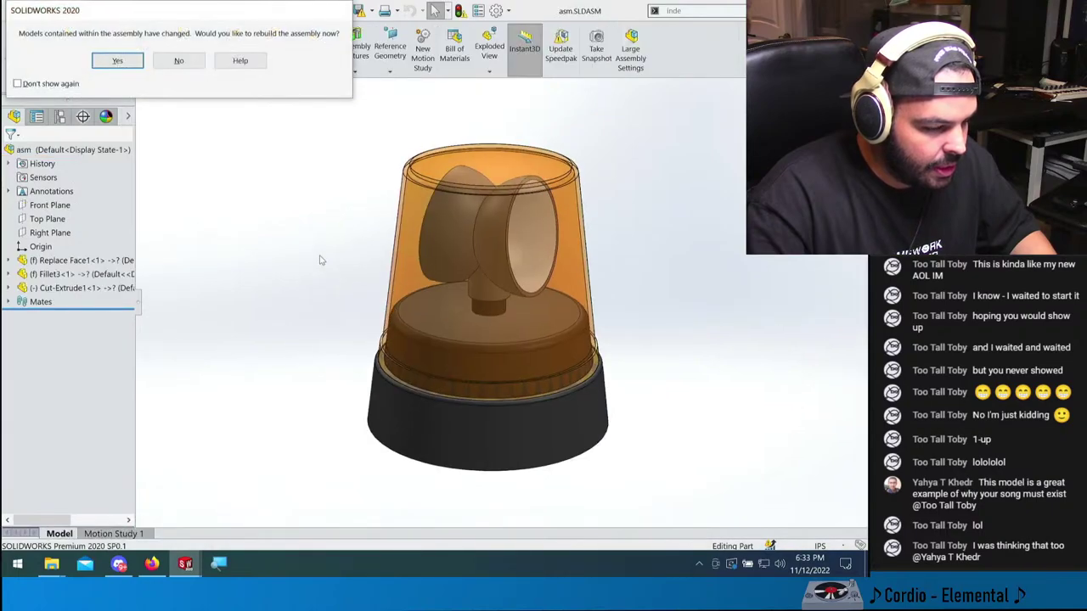
left_click(178, 60)
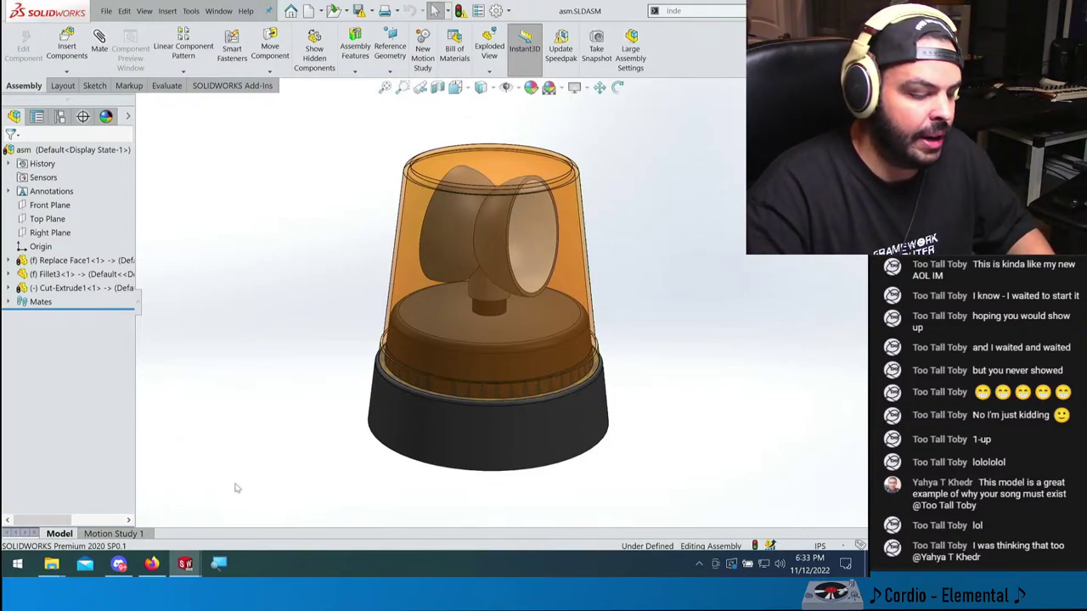
left_click(107, 12)
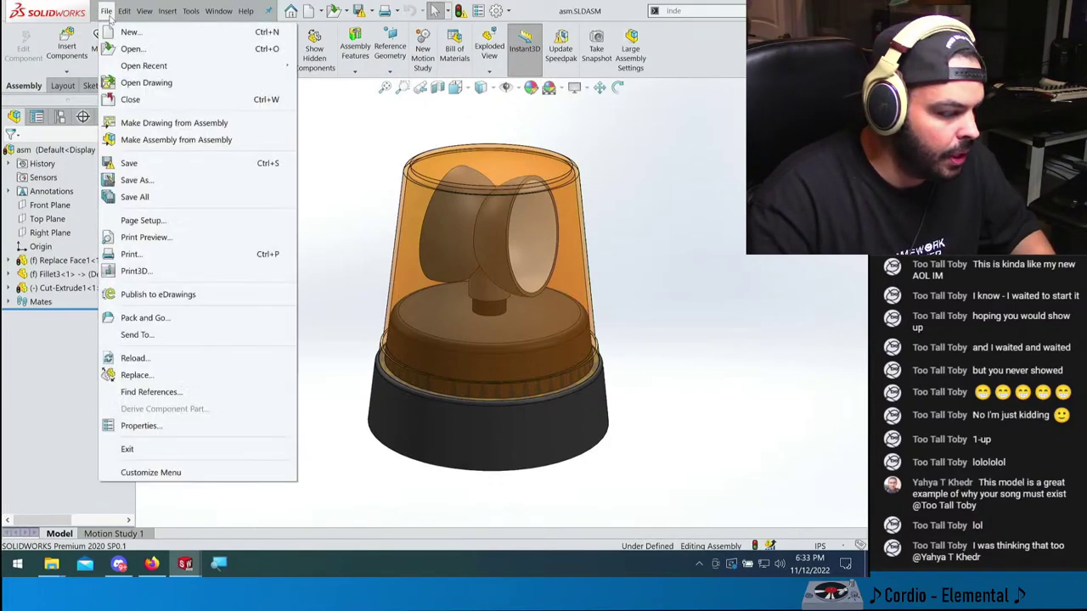
left_click(232, 318)
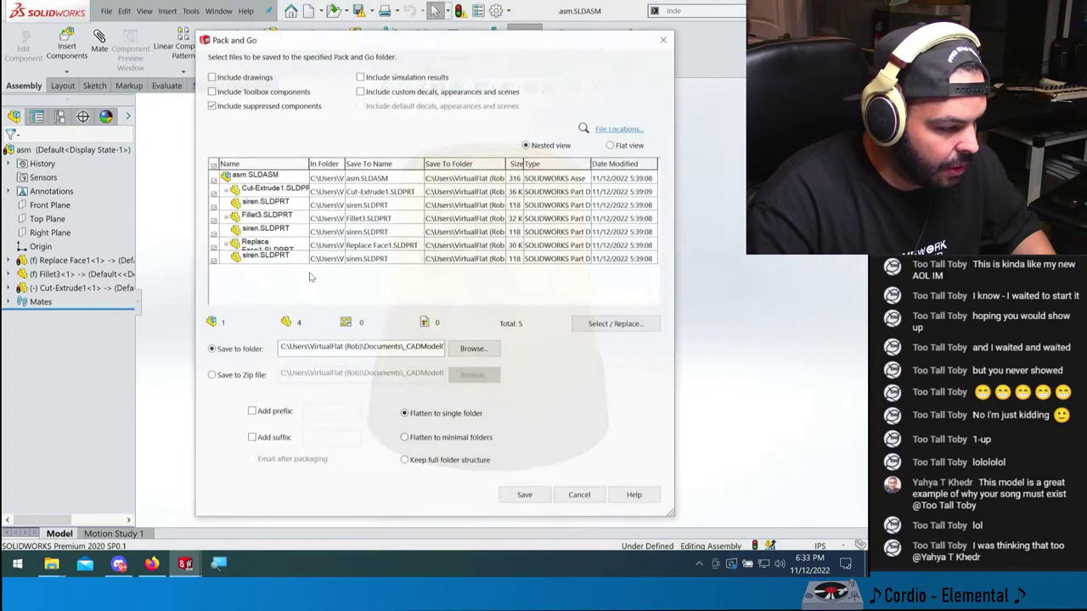
double_click(361, 178)
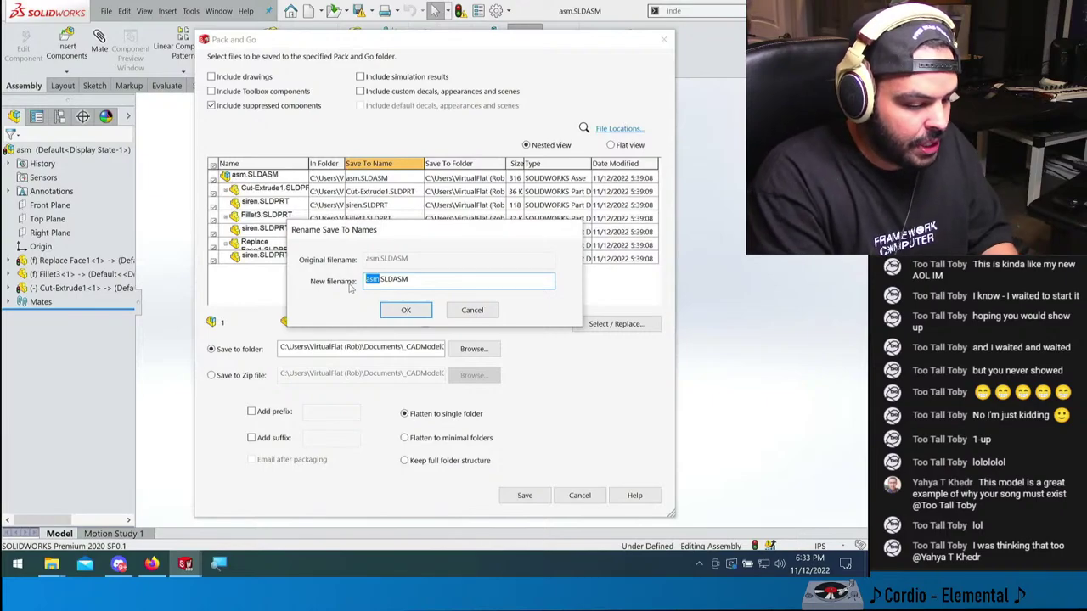
type("beaco")
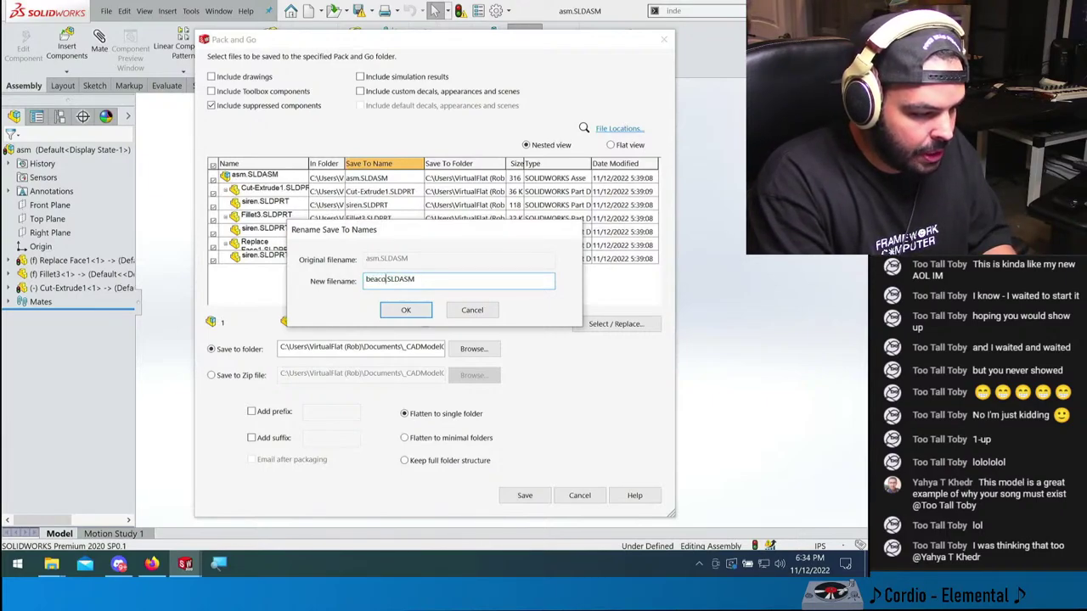
type("n")
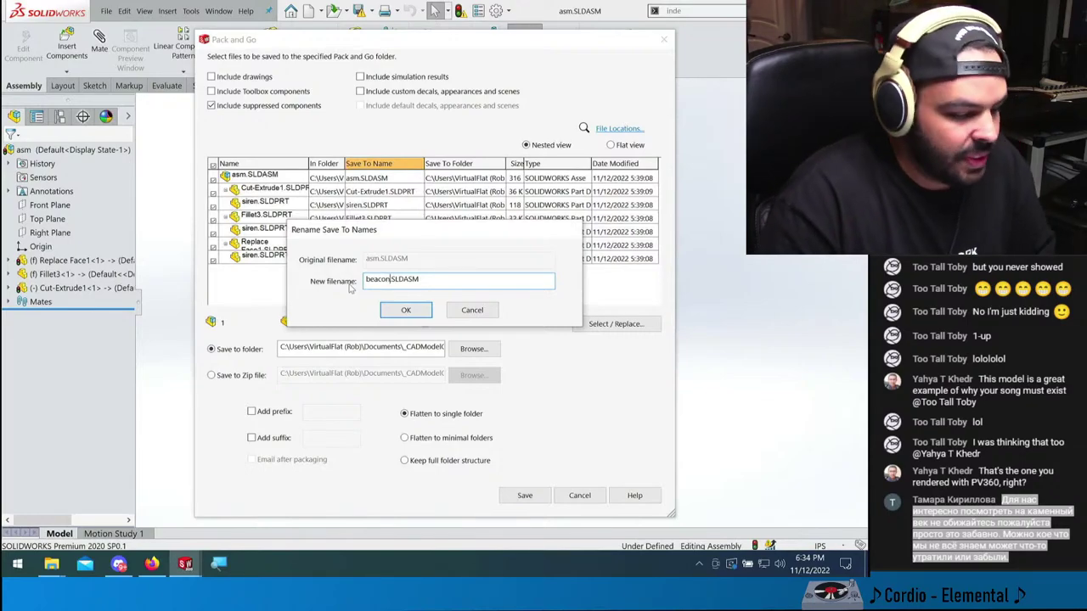
left_click(406, 310)
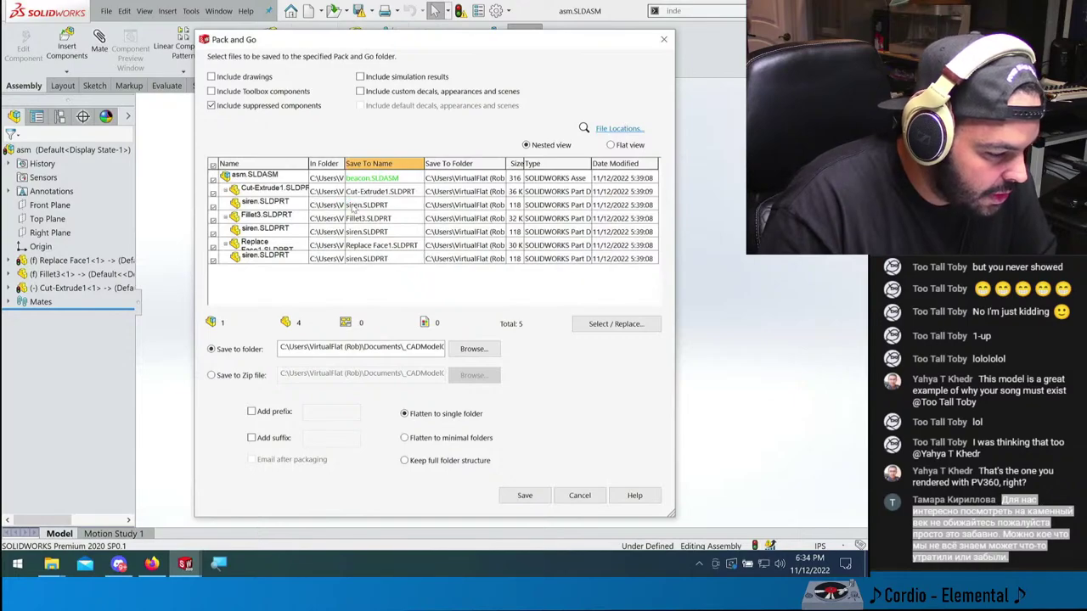
double_click(353, 205)
double_click(380, 279)
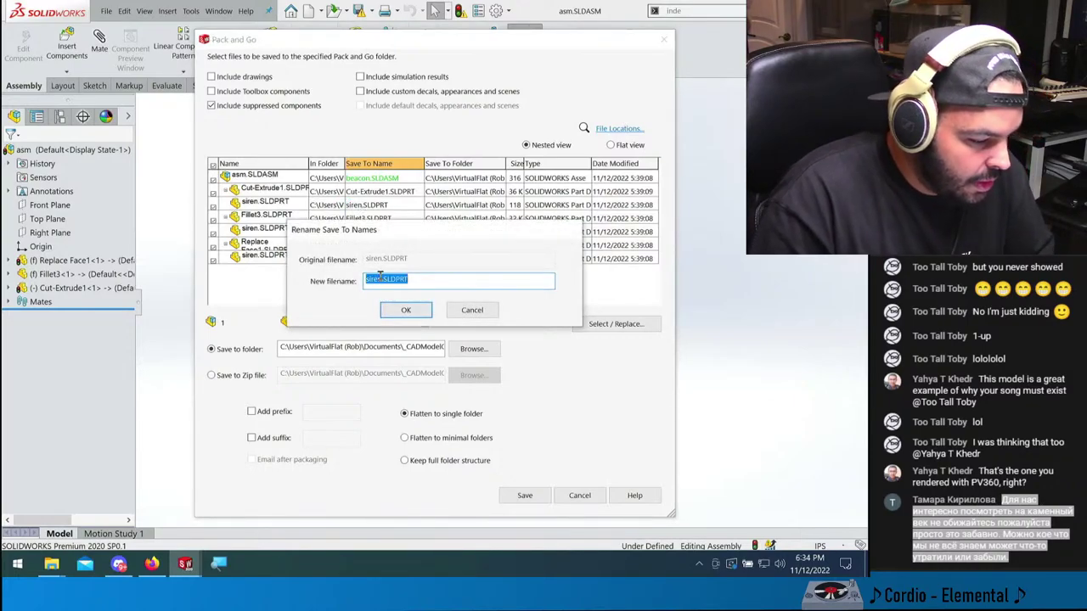
key("Home")
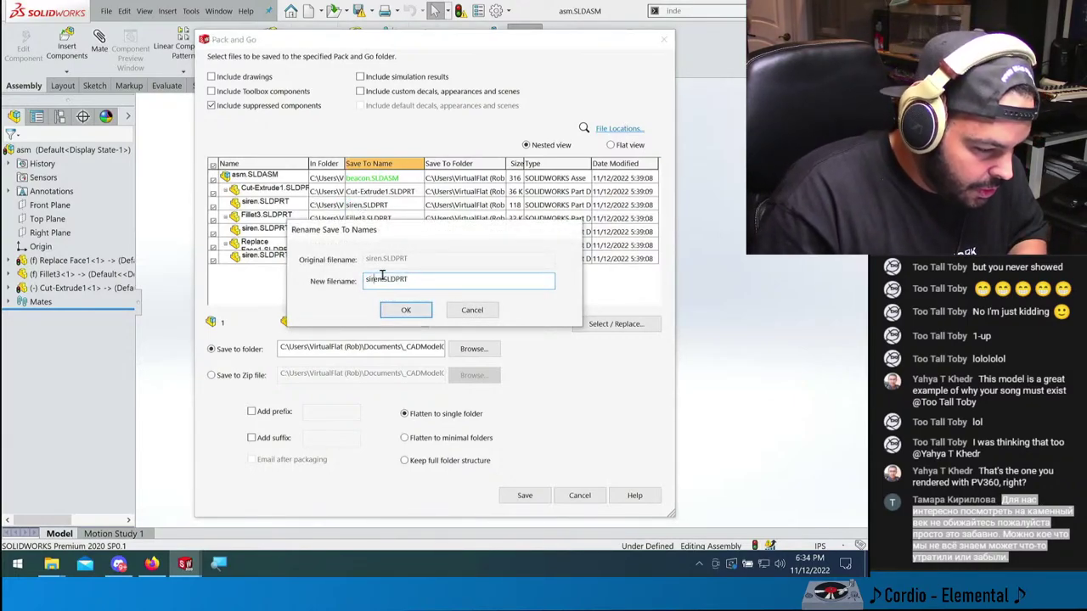
type("beacon mast")
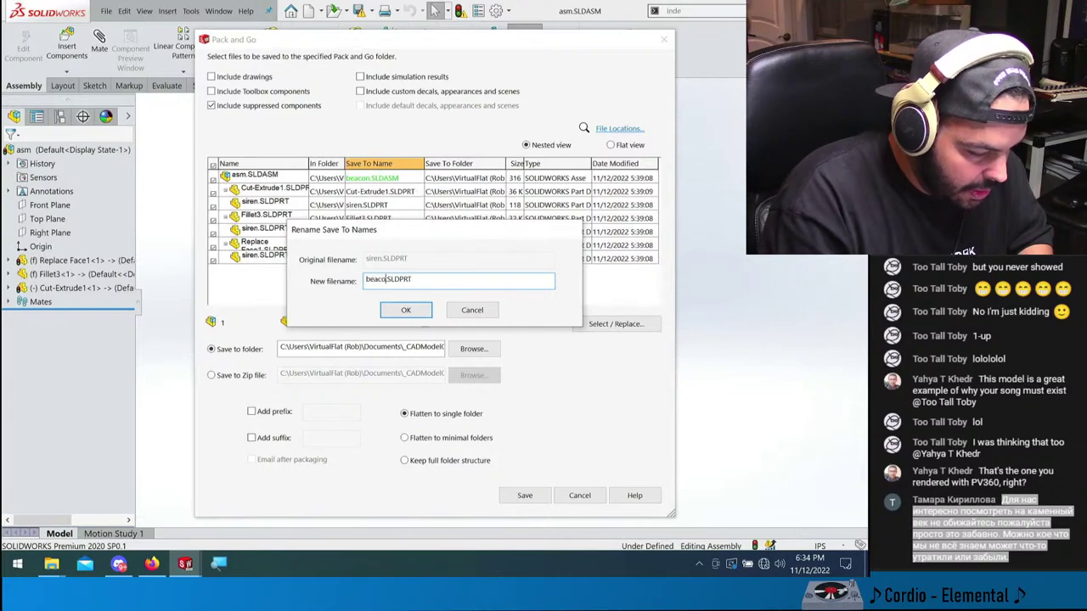
type("er part")
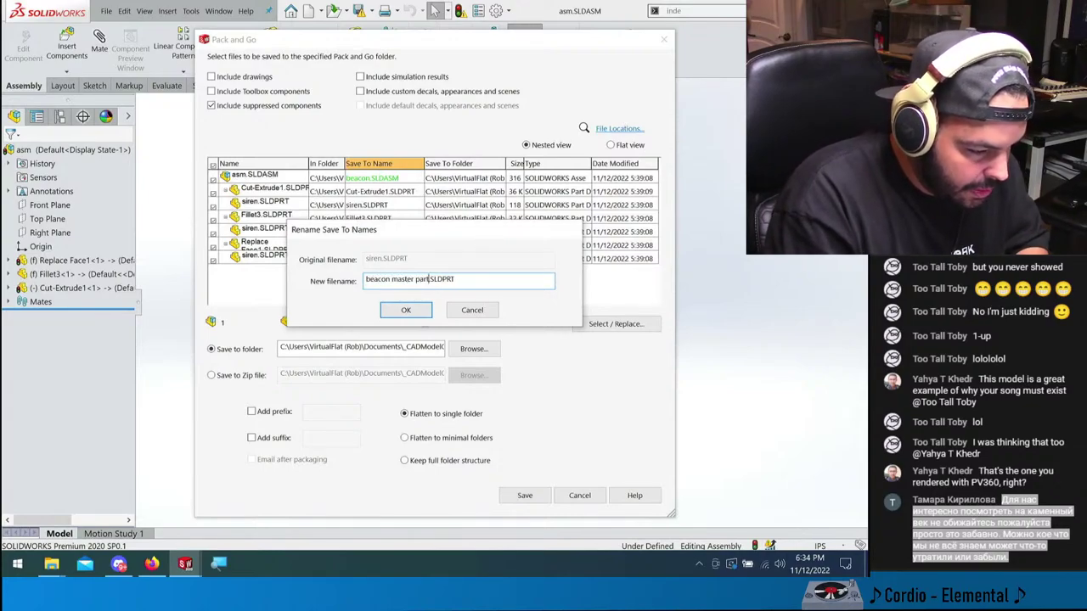
key("Return")
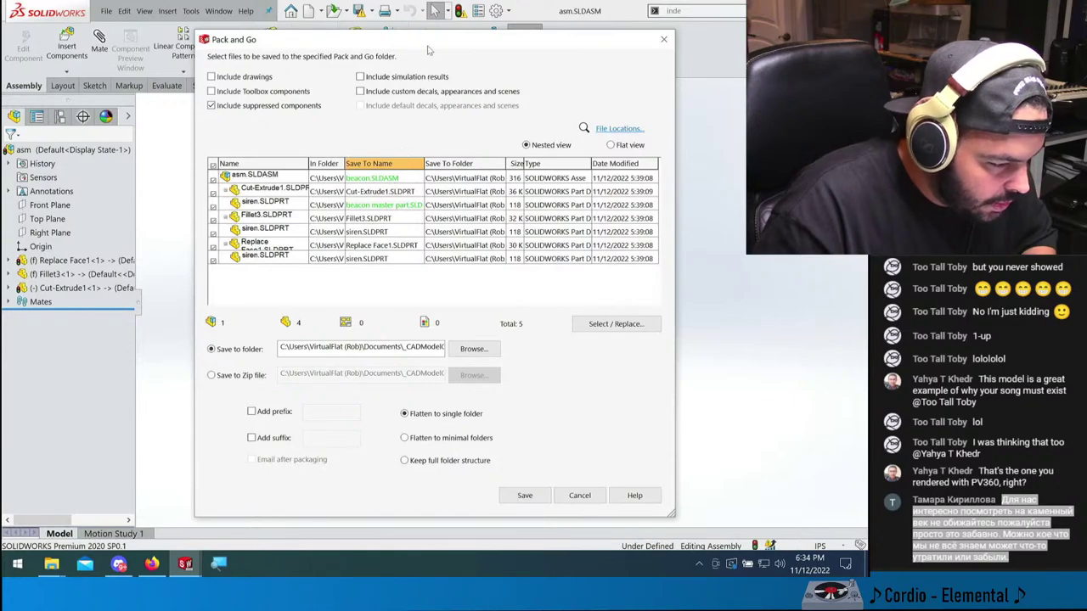
left_click_drag(432, 40, 810, 38)
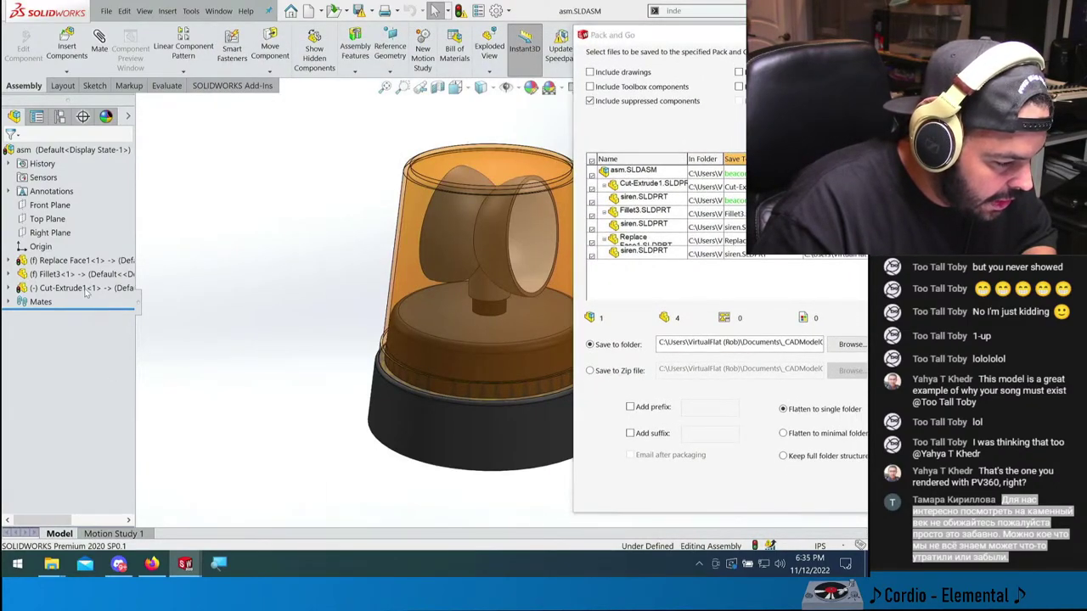
left_click_drag(742, 42, 459, 36)
- Cancel Pack and Go, then select Cut-Extrude1, Fillet3 and Replace Face1 to identify base and dome
left_click(664, 475)
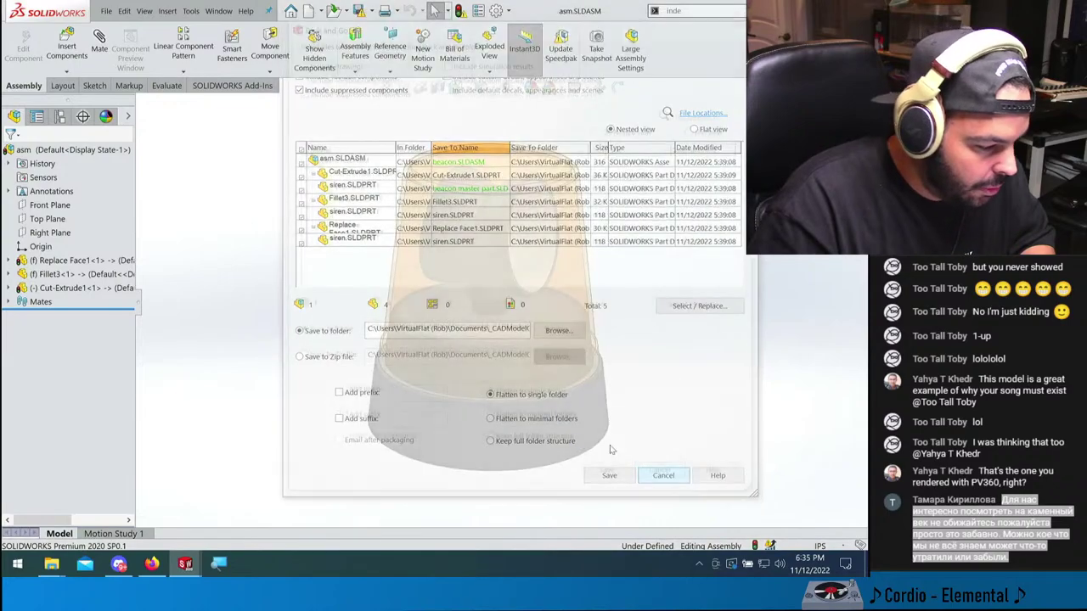
left_click(8, 289)
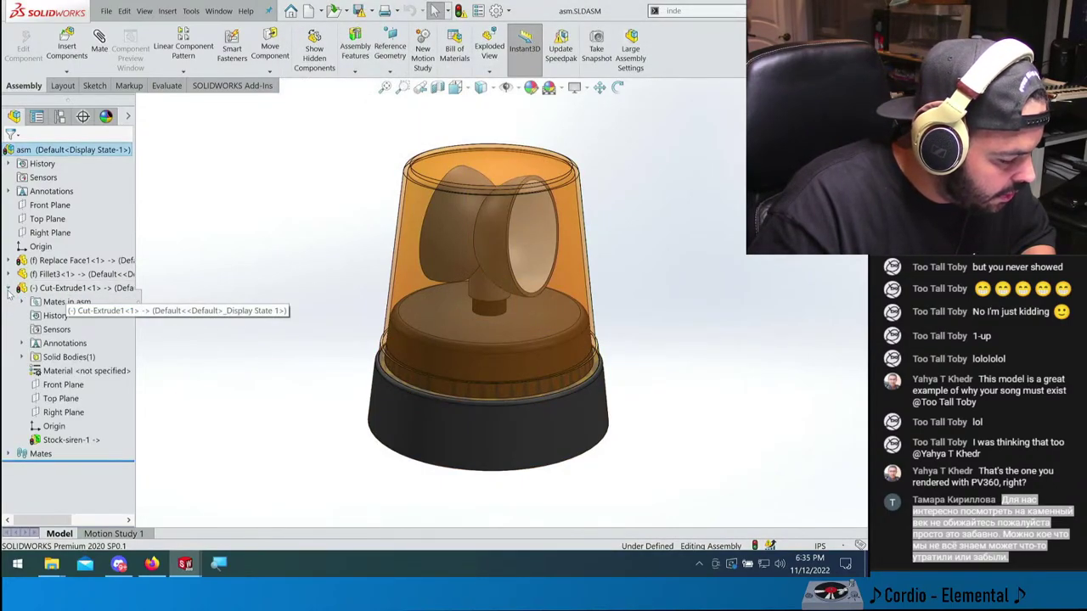
left_click(8, 289)
left_click(51, 288)
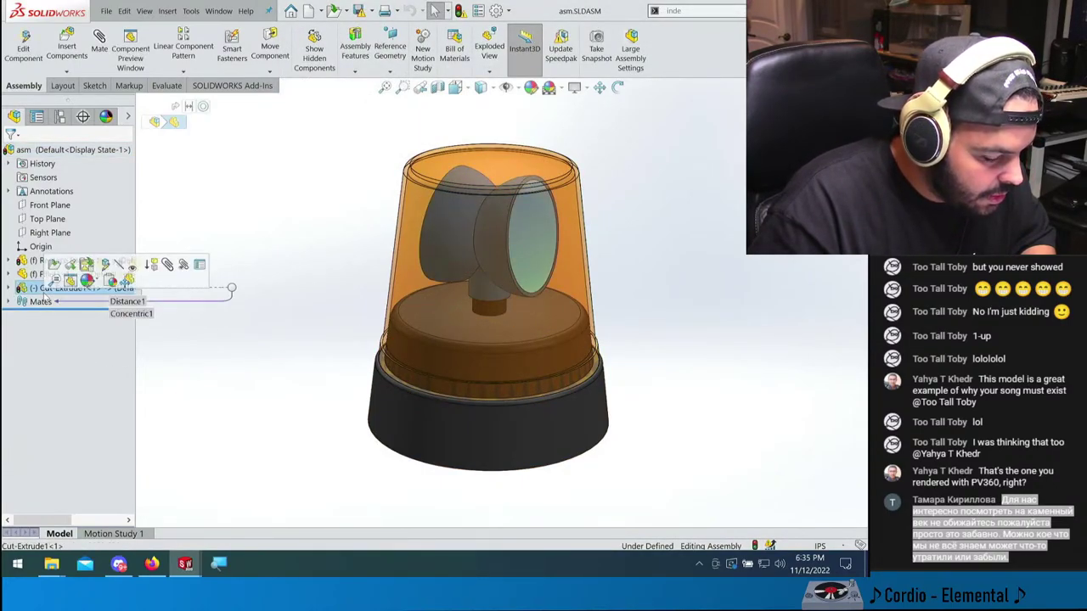
left_click(39, 276)
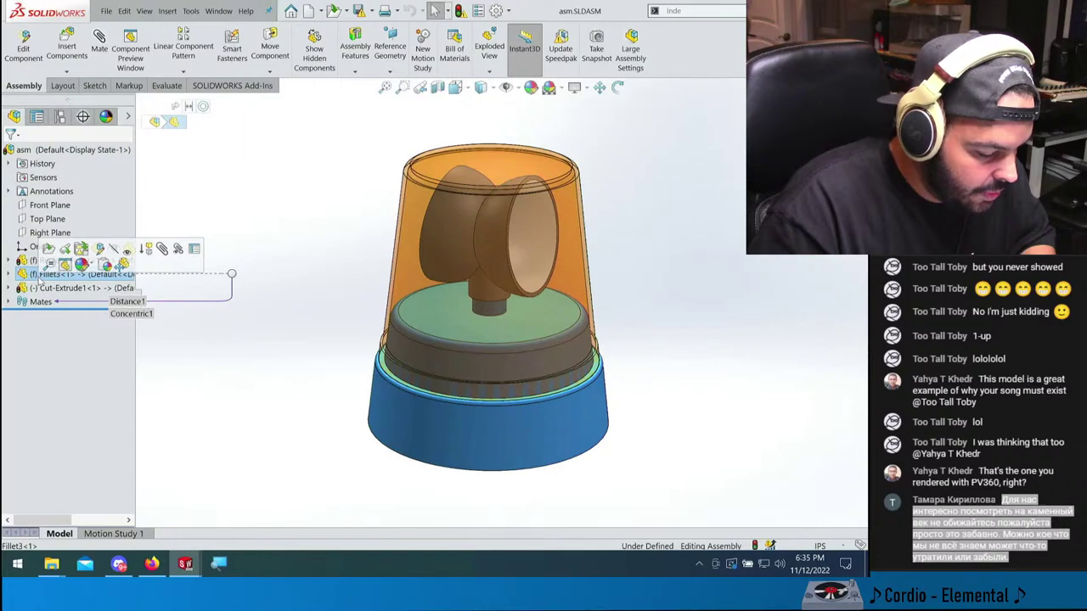
left_click(34, 261)
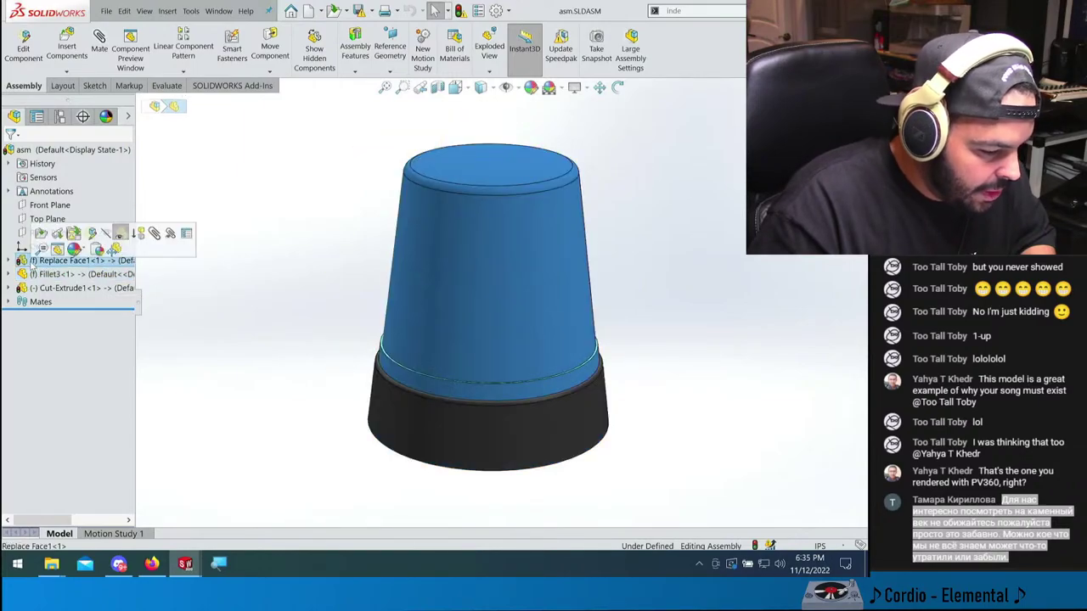
key("Escape")
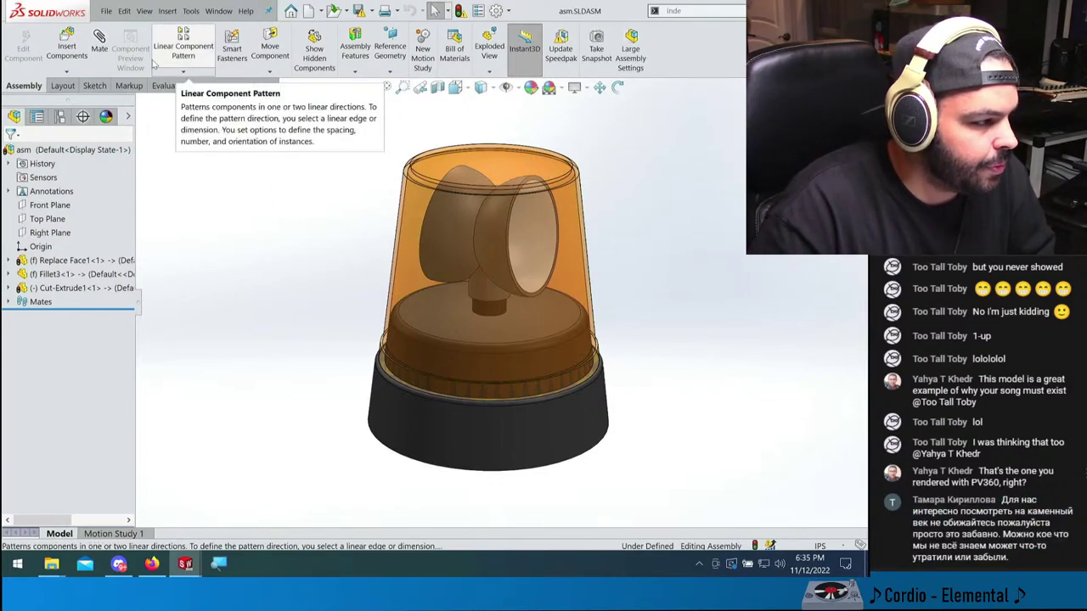
- Reopen and cancel Pack and Go, then close asm.SLDASM with Ctrl+W
left_click(108, 12)
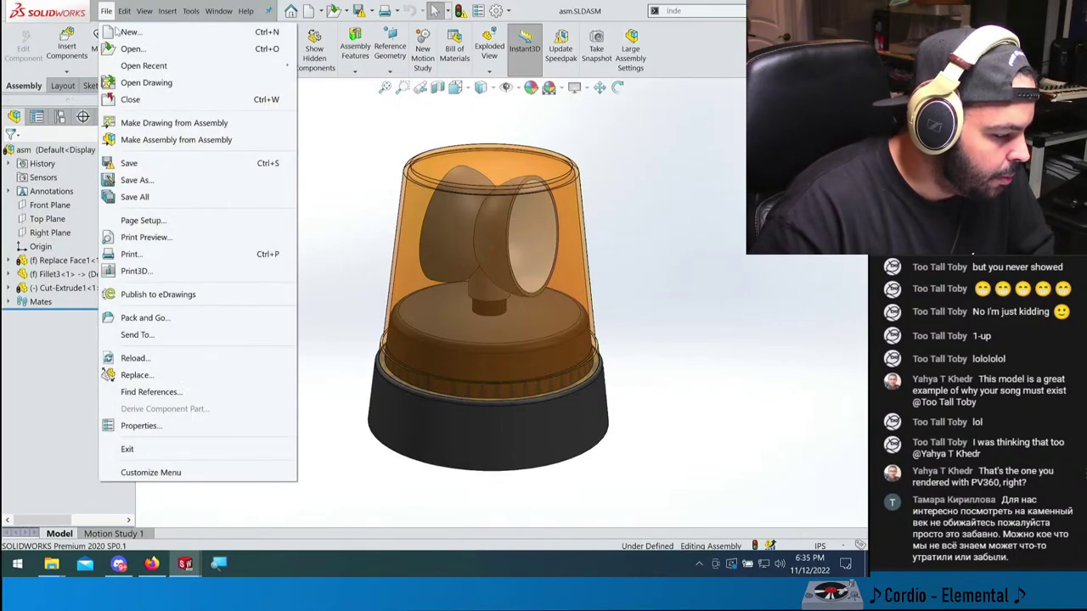
left_click(161, 317)
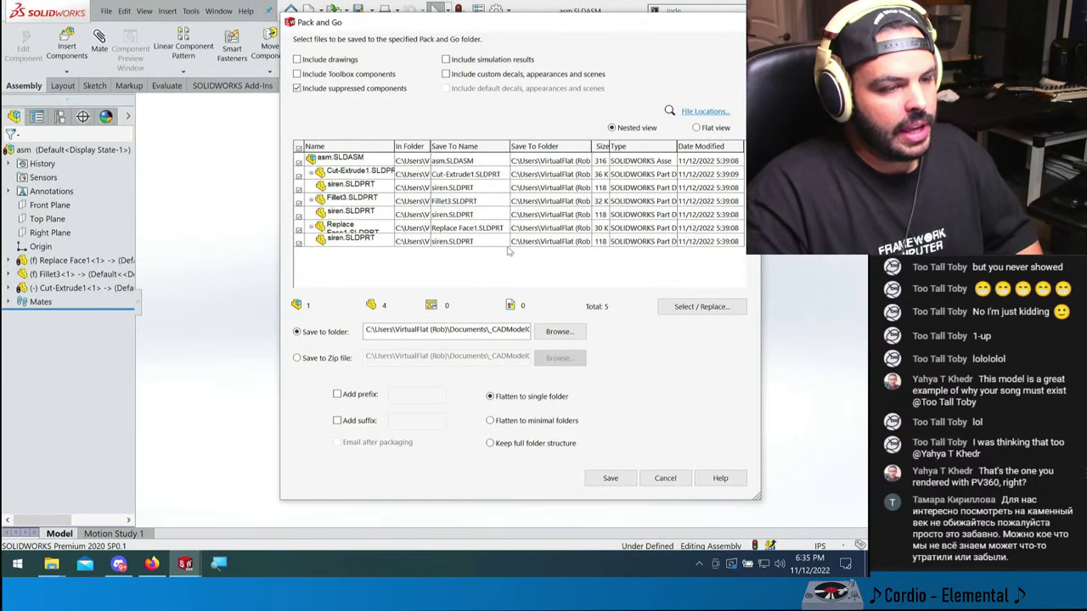
left_click(665, 479)
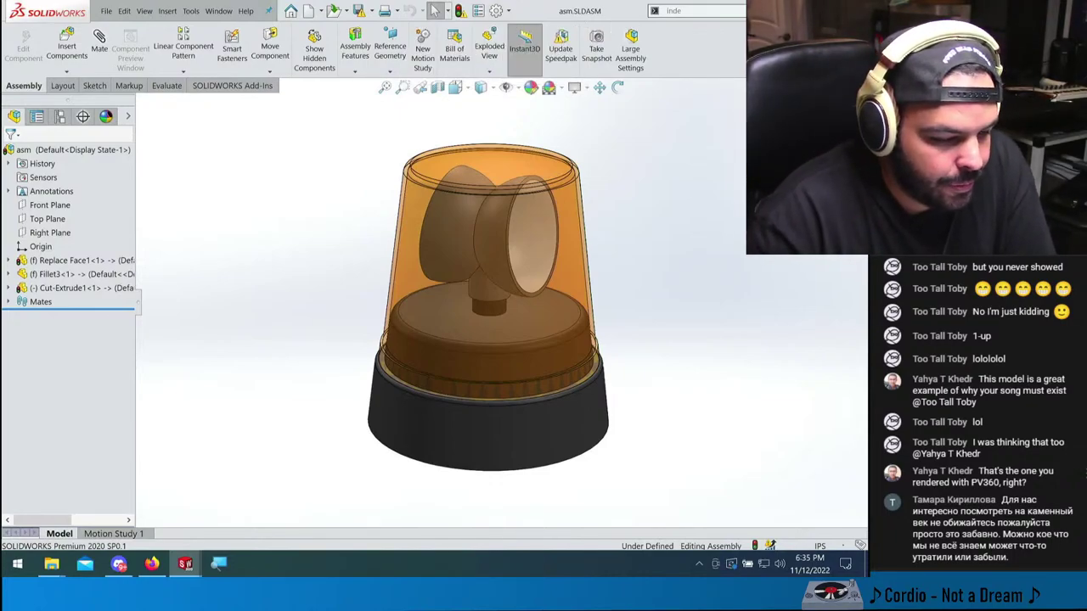
key("ctrl+w")
- Choose Don't Save for the siren assembly, the Fillet3 part and the siren part
left_click(287, 247)
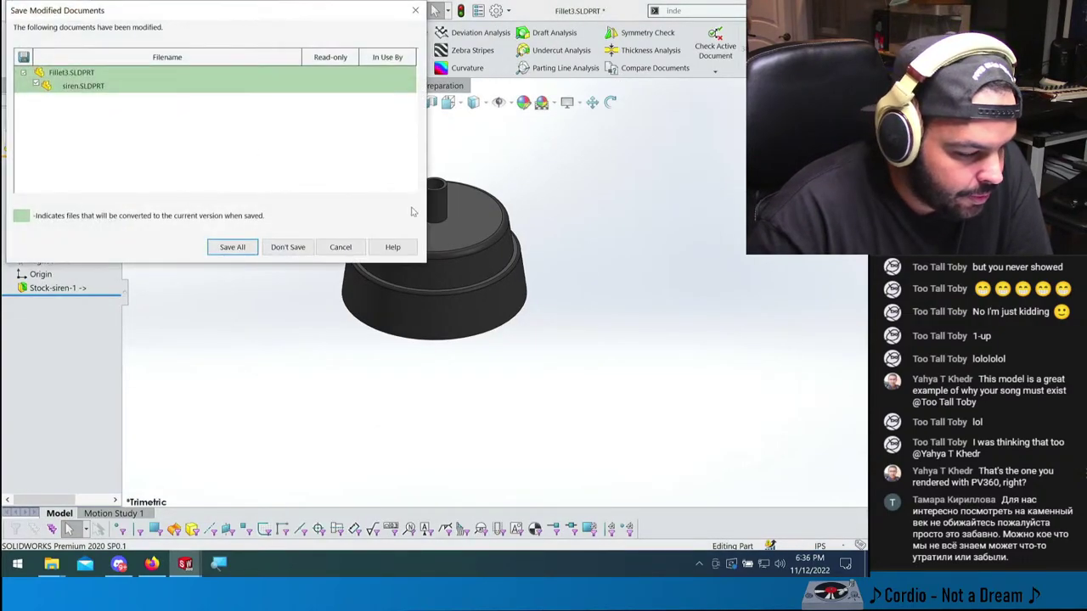
left_click(299, 248)
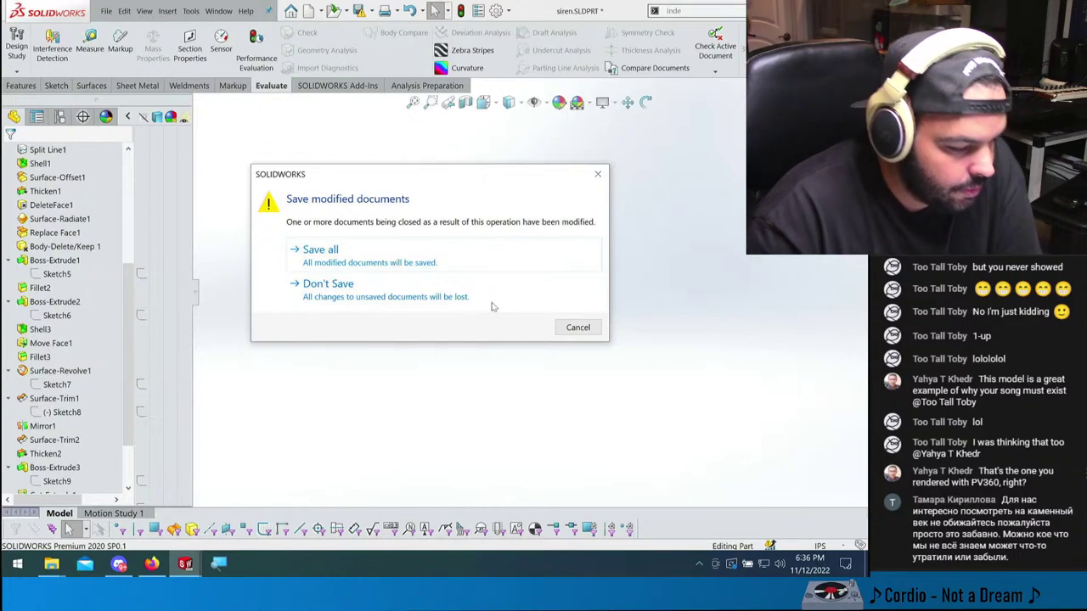
left_click(492, 304)
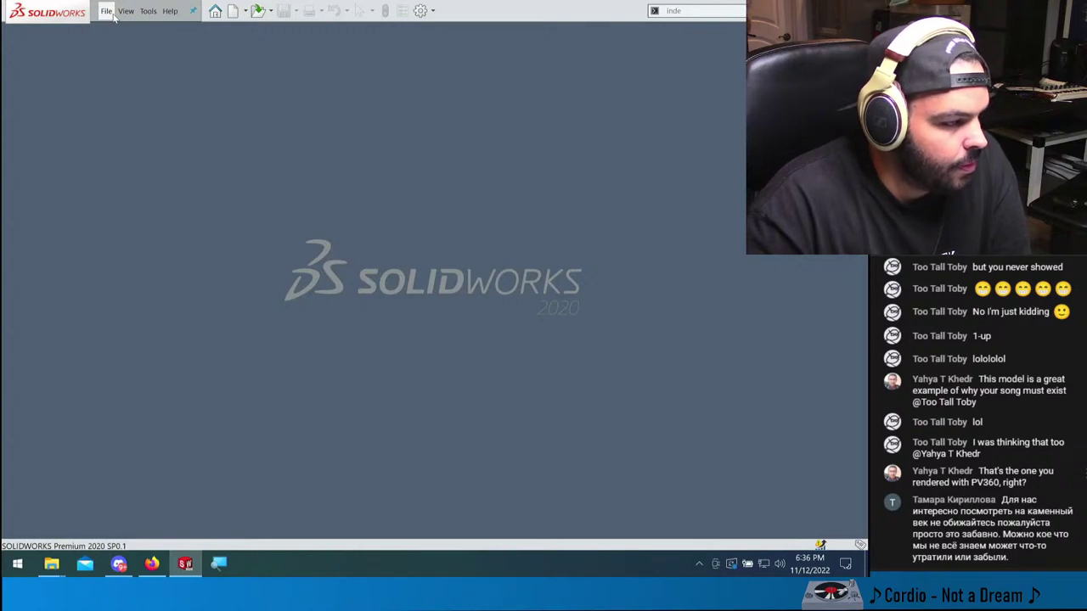
- Browse up to _CADModelOfTheDay, into 006 - PEANUT BUTTER CUP, and open PBC.SLDPRT
left_click(112, 15)
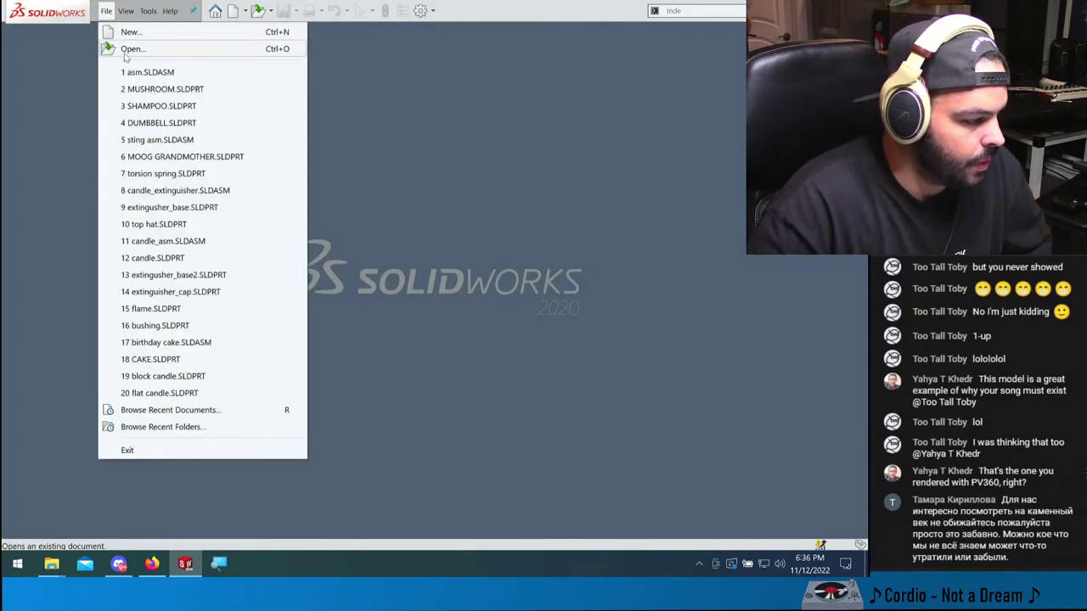
left_click(128, 48)
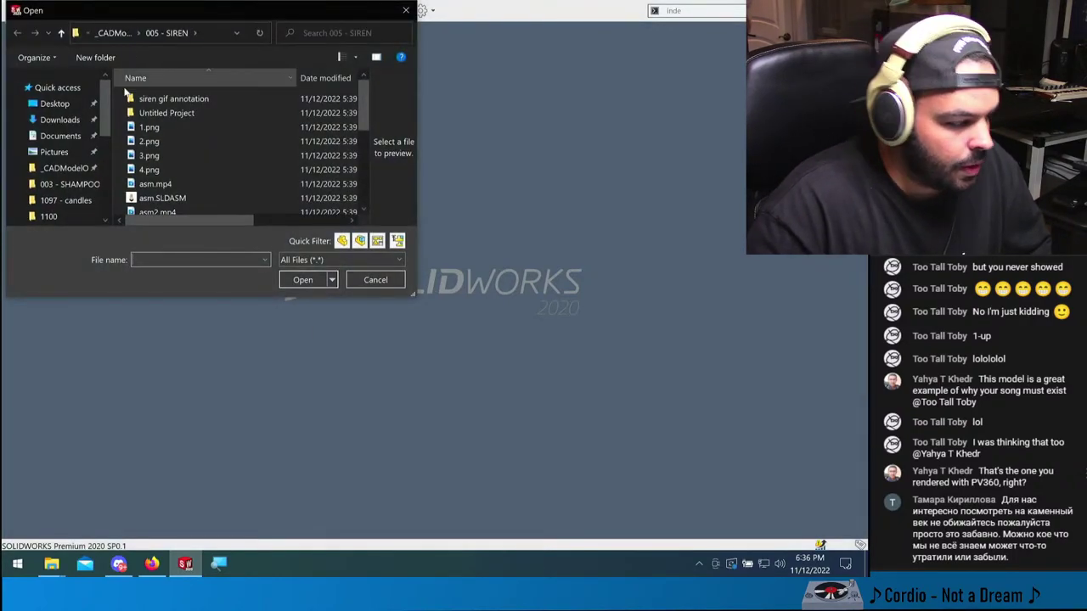
left_click(112, 33)
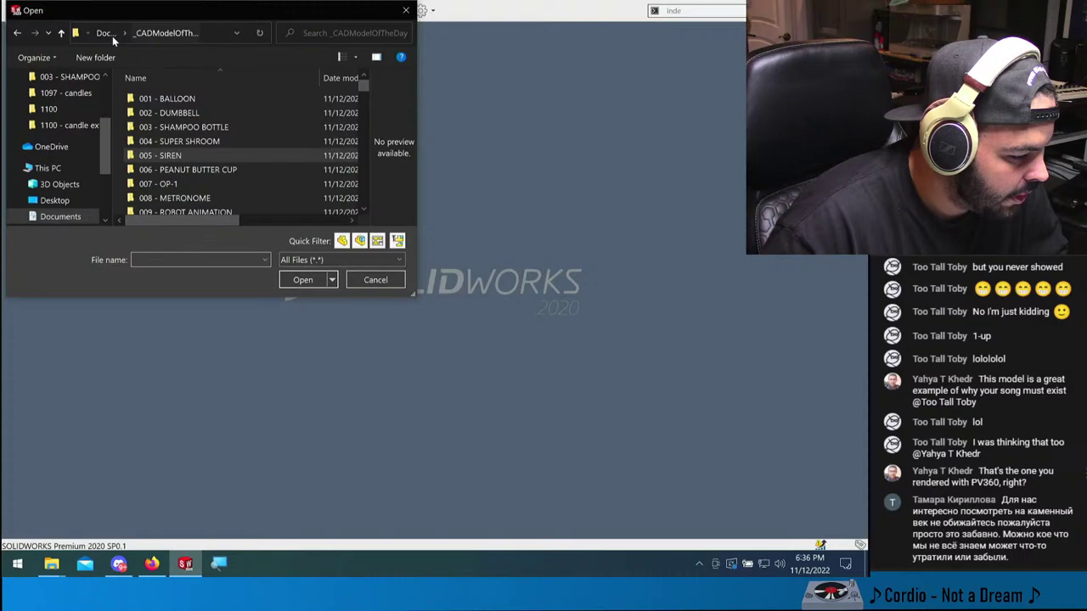
double_click(179, 169)
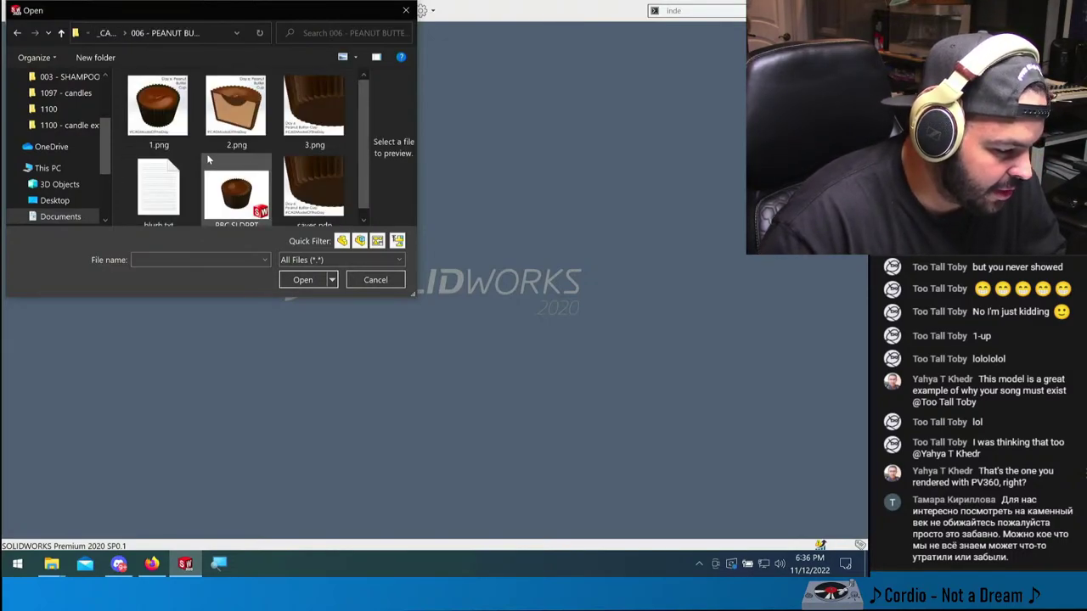
left_click(236, 194)
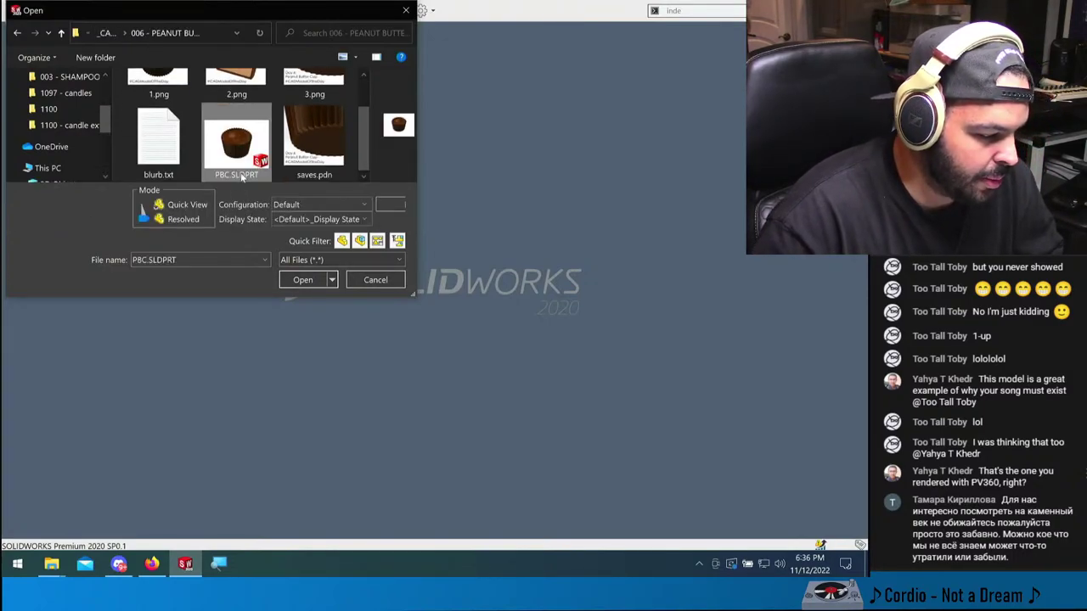
double_click(236, 140)
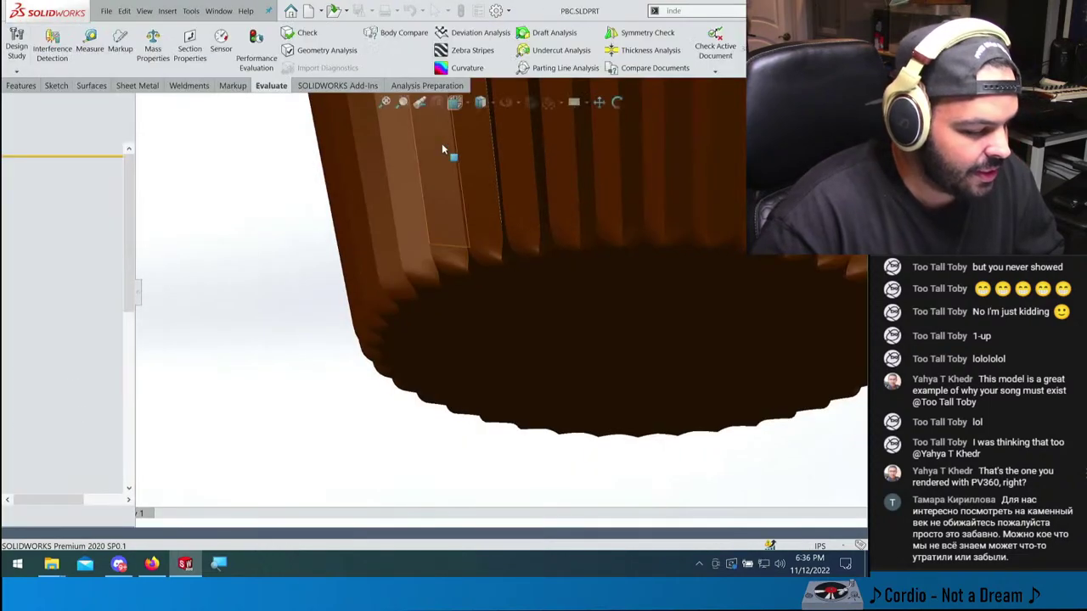
middle_click_drag(589, 201, 575, 270)
scroll(570, 230, "down", 3)
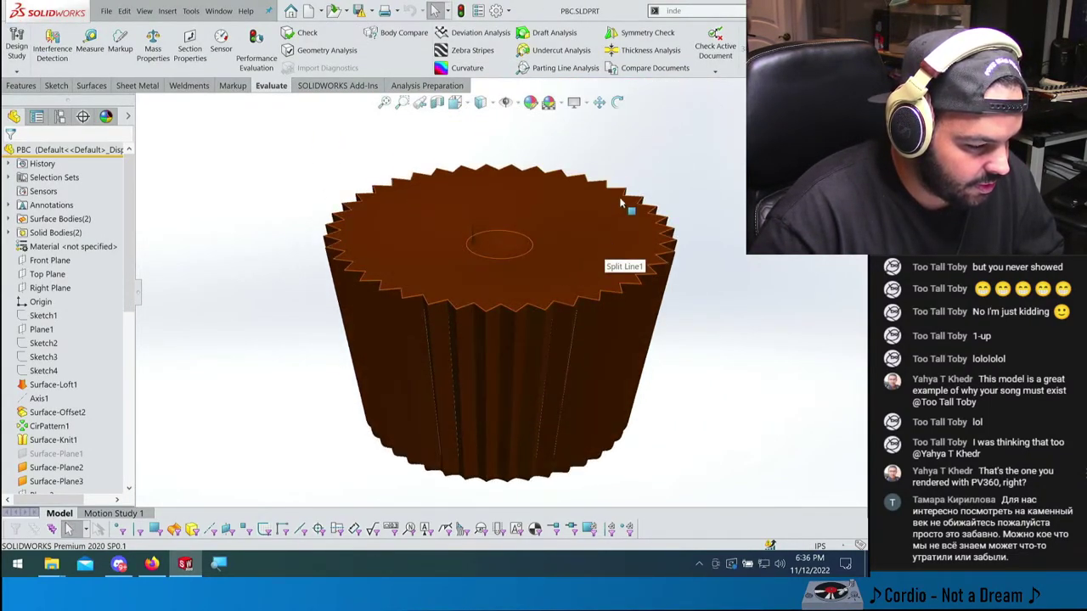
middle_click_drag(620, 202, 648, 243)
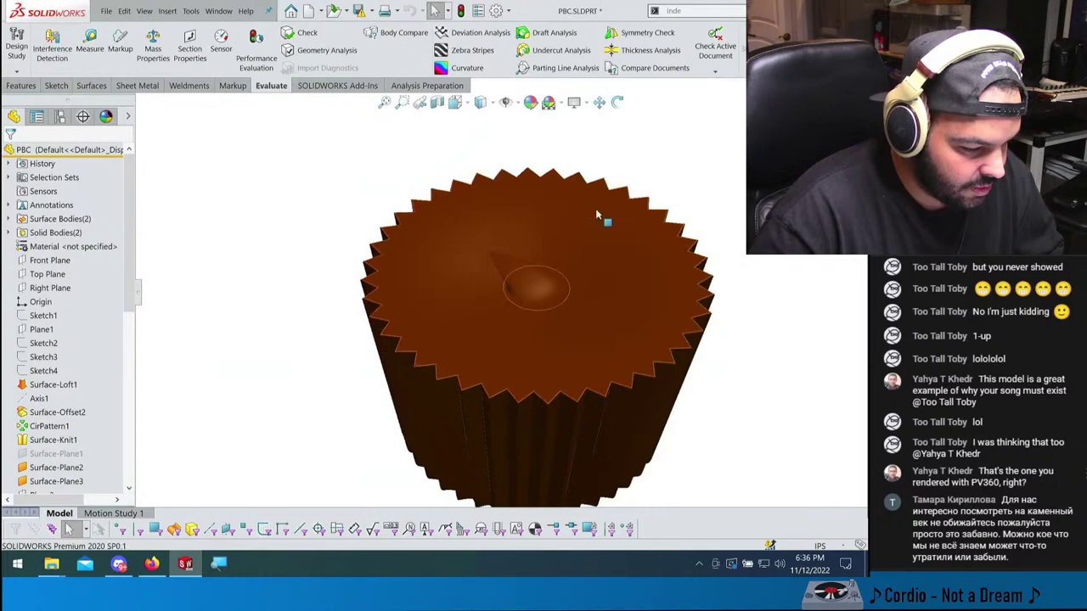
middle_click_drag(596, 215, 552, 317)
left_click(611, 276)
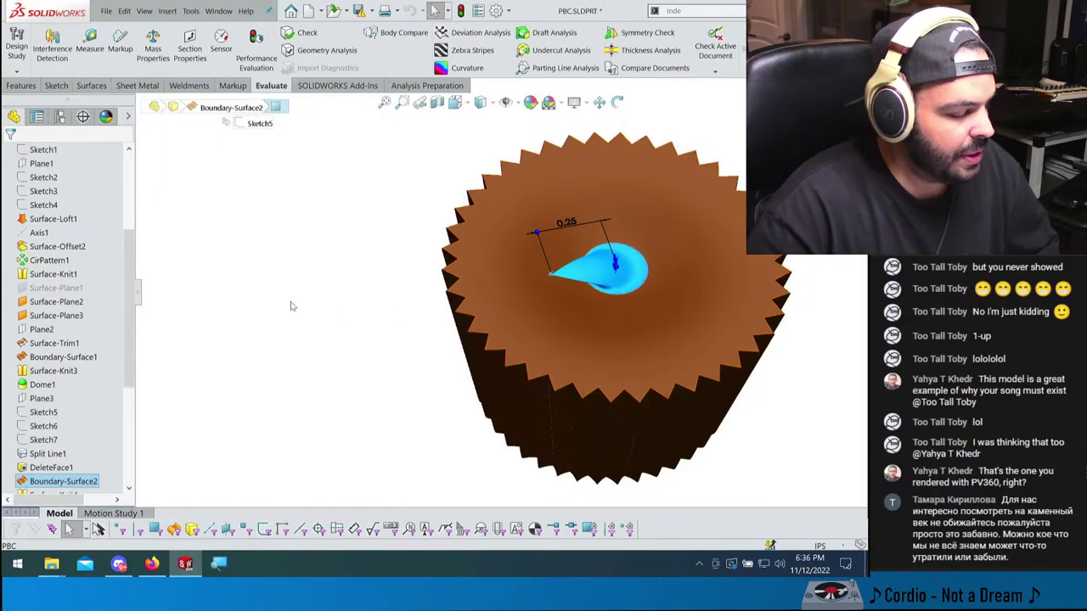
left_click(138, 323)
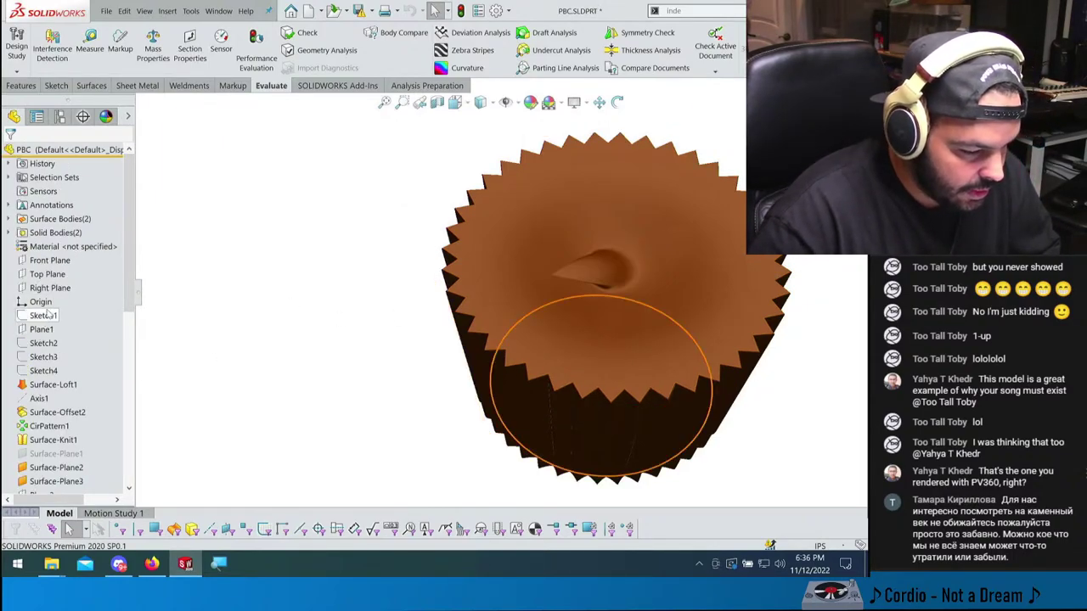
left_click(47, 314)
left_click(263, 165)
left_click(255, 53)
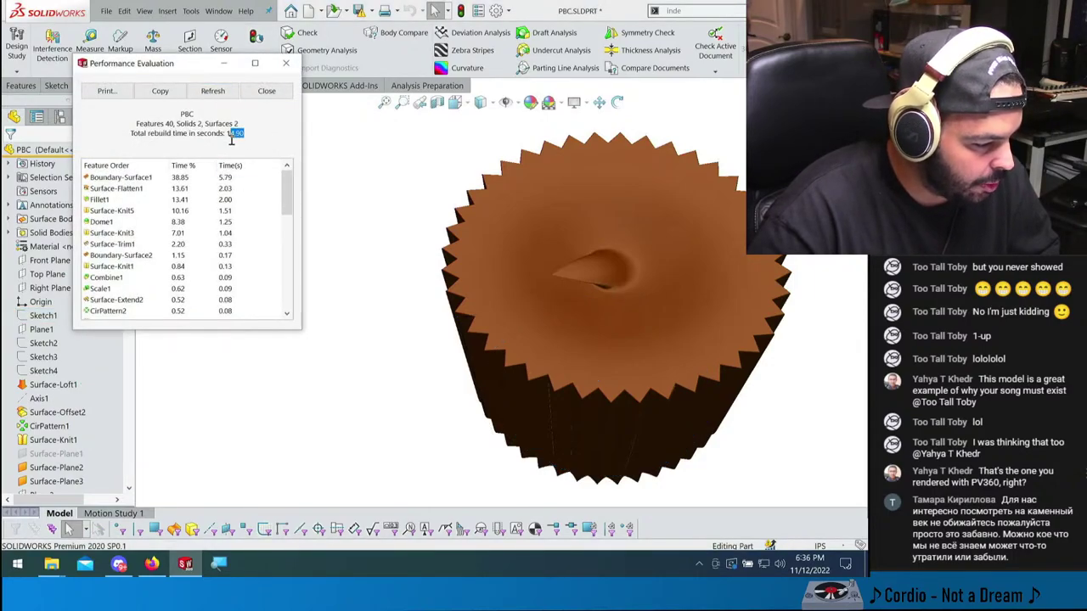
left_click(285, 65)
scroll(85, 382, "down", 10)
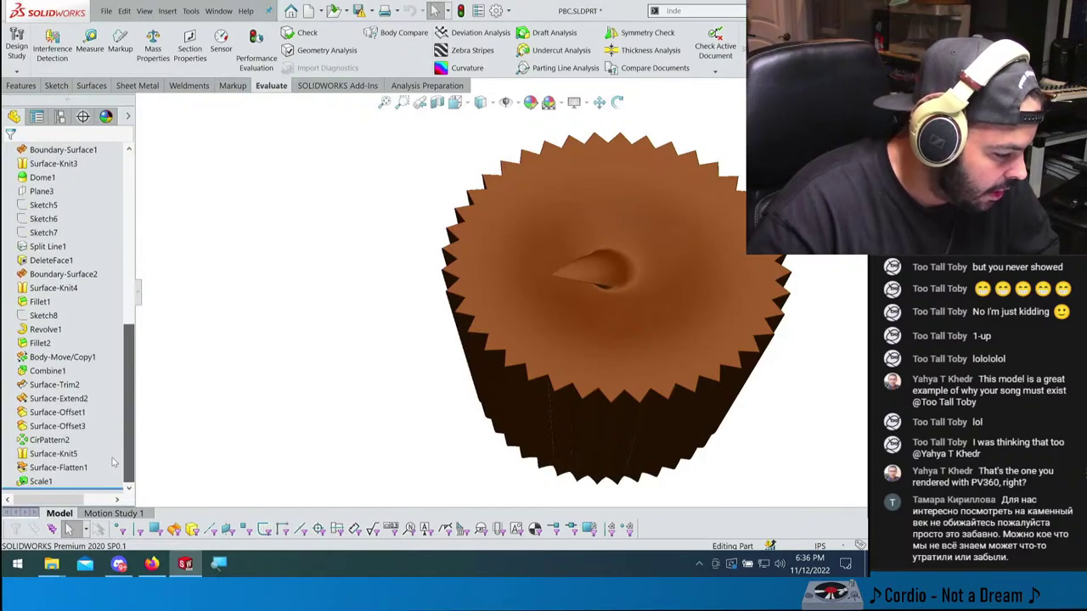
middle_click_drag(446, 375, 497, 335)
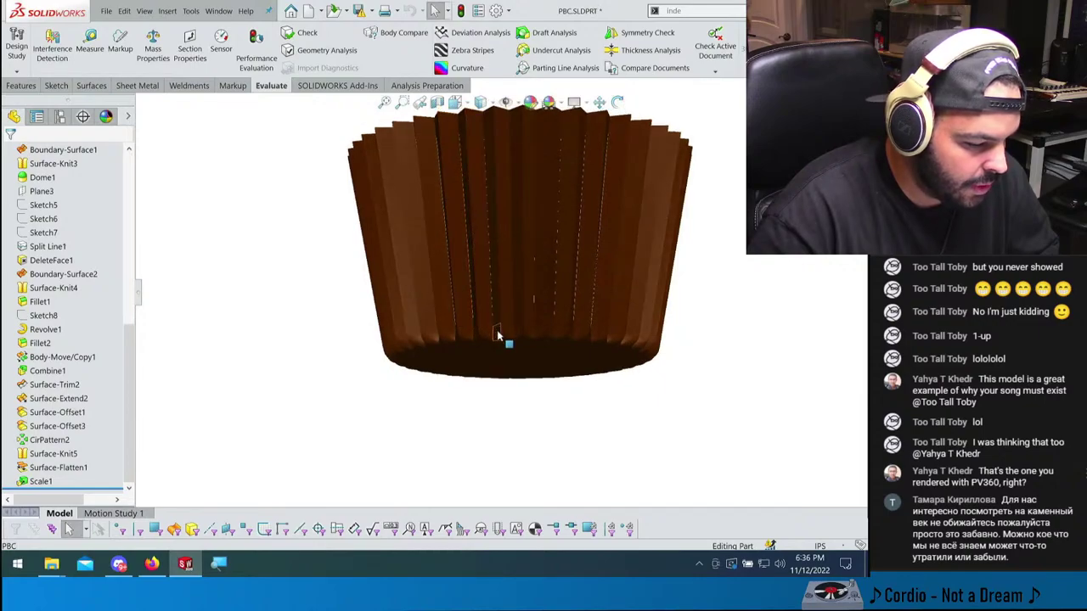
- Edit the Ambient light under Scene, Lights, and Cameras and drag its intensity higher
left_click(500, 334)
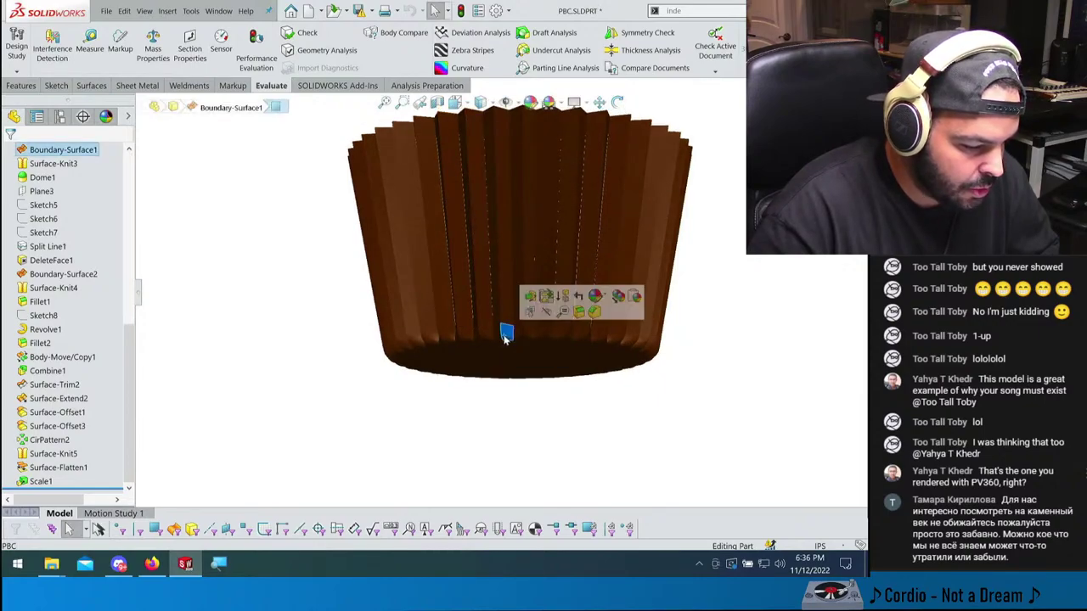
left_click(107, 119)
left_click(48, 136)
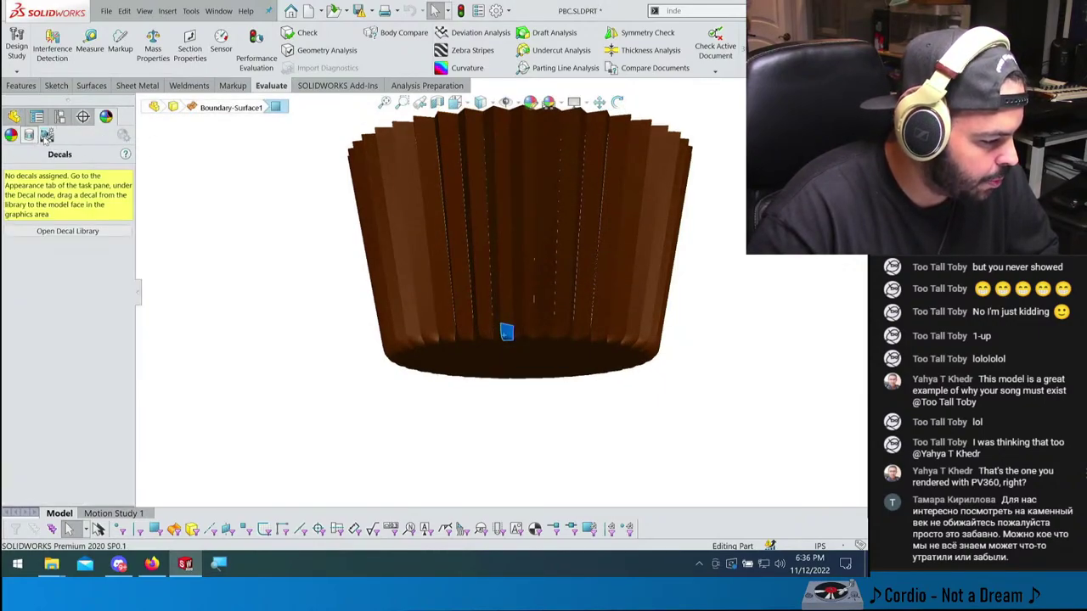
left_click(9, 188)
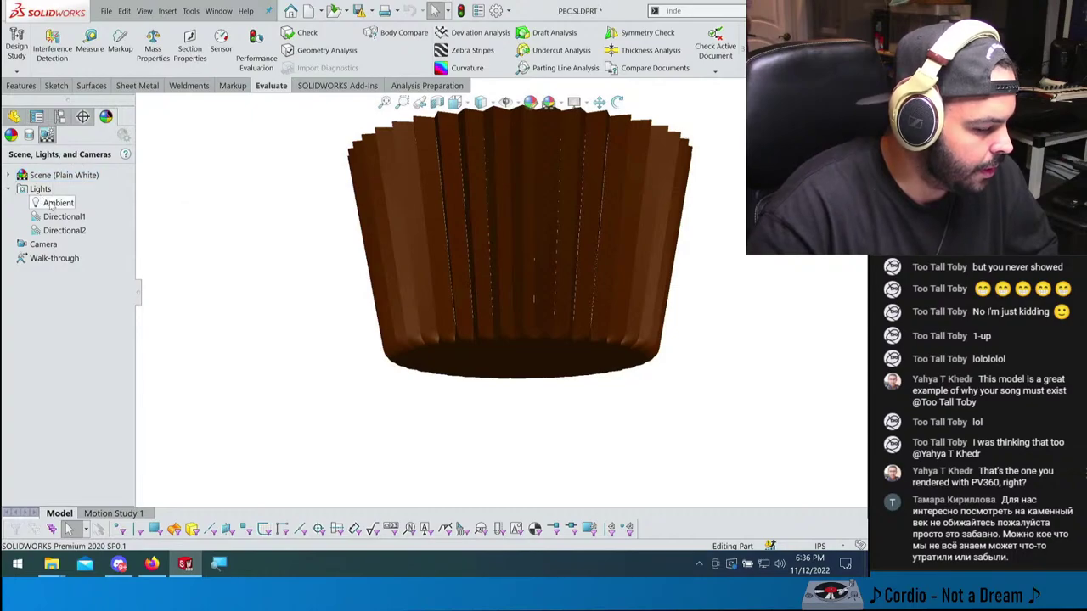
right_click(56, 203)
left_click(119, 229)
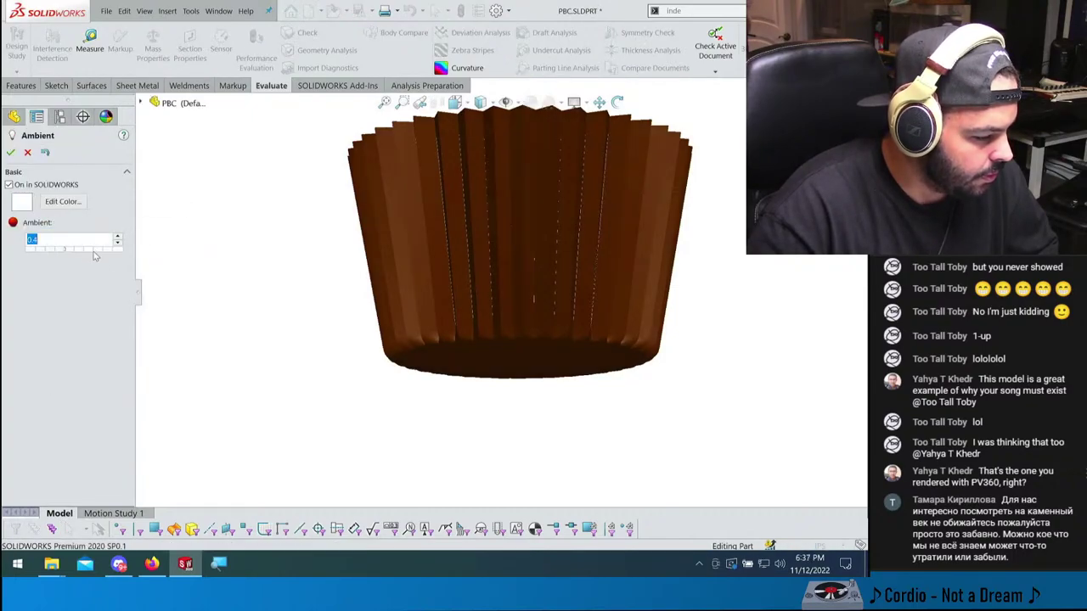
left_click_drag(106, 255, 115, 256)
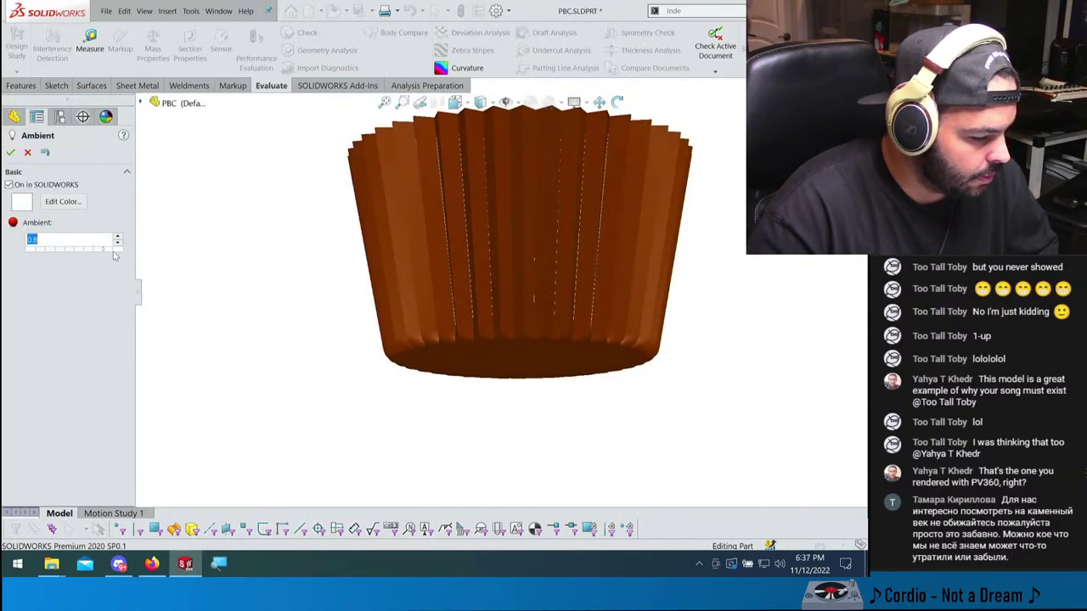
left_click(10, 153)
- Orbit to look into the cup's rim and review the feature rebuild times again
middle_click_drag(335, 262, 514, 315)
left_click(499, 338)
scroll(484, 340, "up", 5)
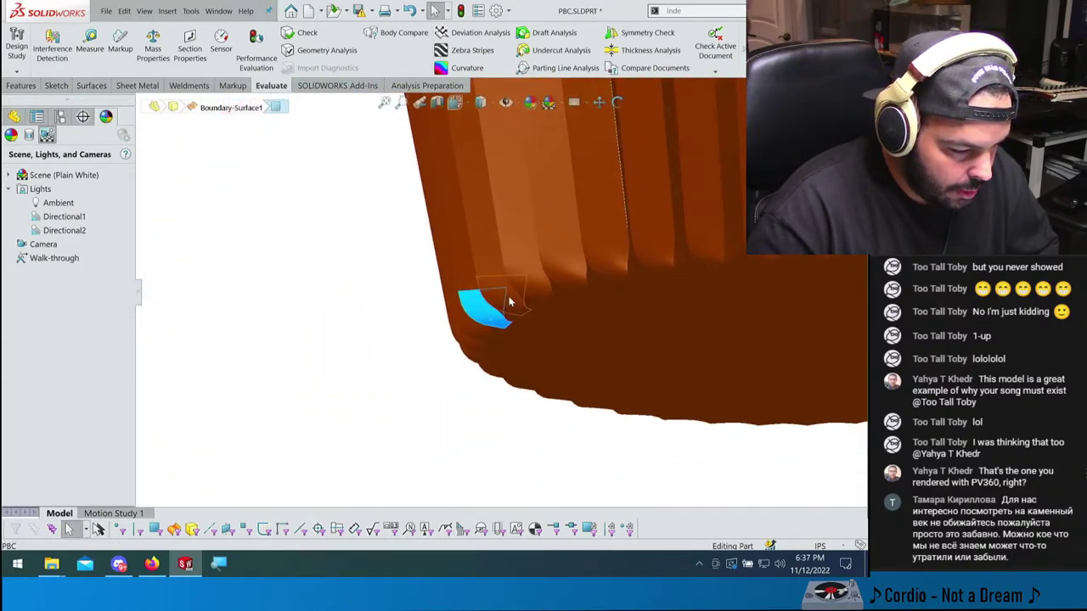
left_click(399, 259)
left_click(256, 53)
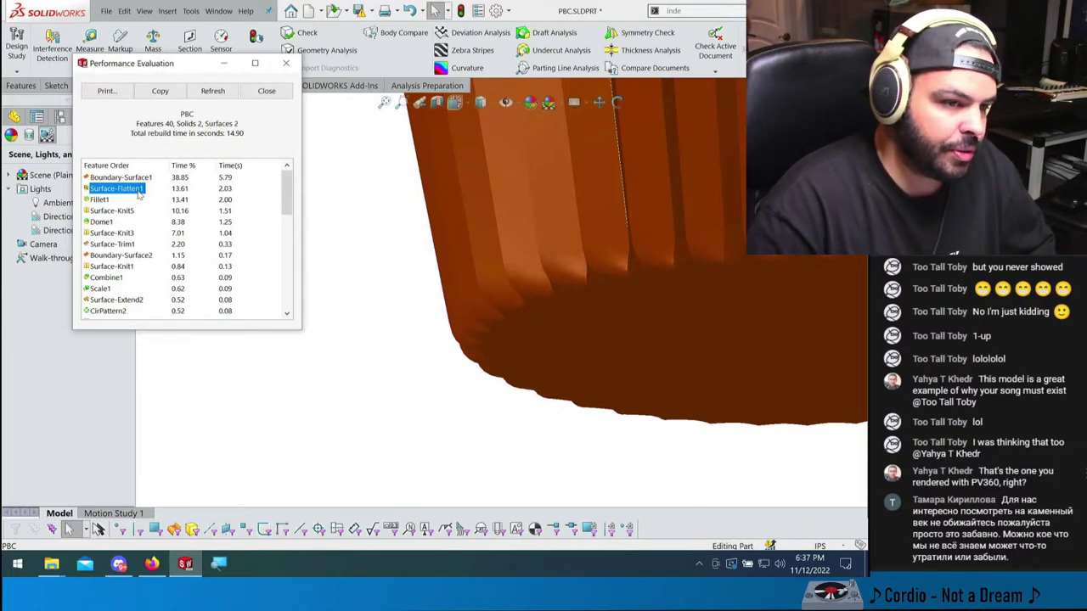
left_click(287, 64)
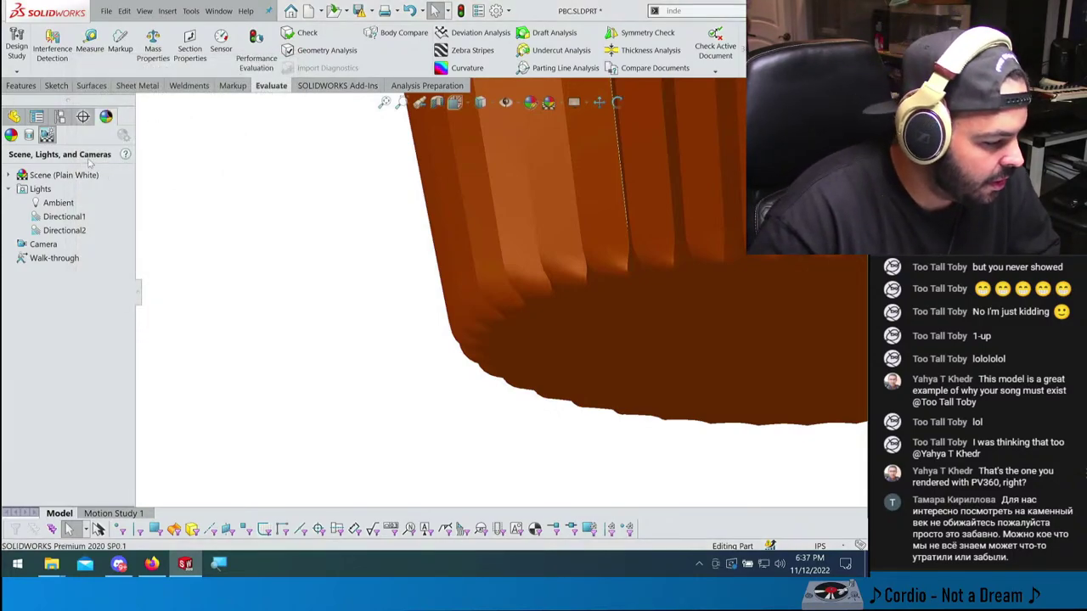
left_click(37, 116)
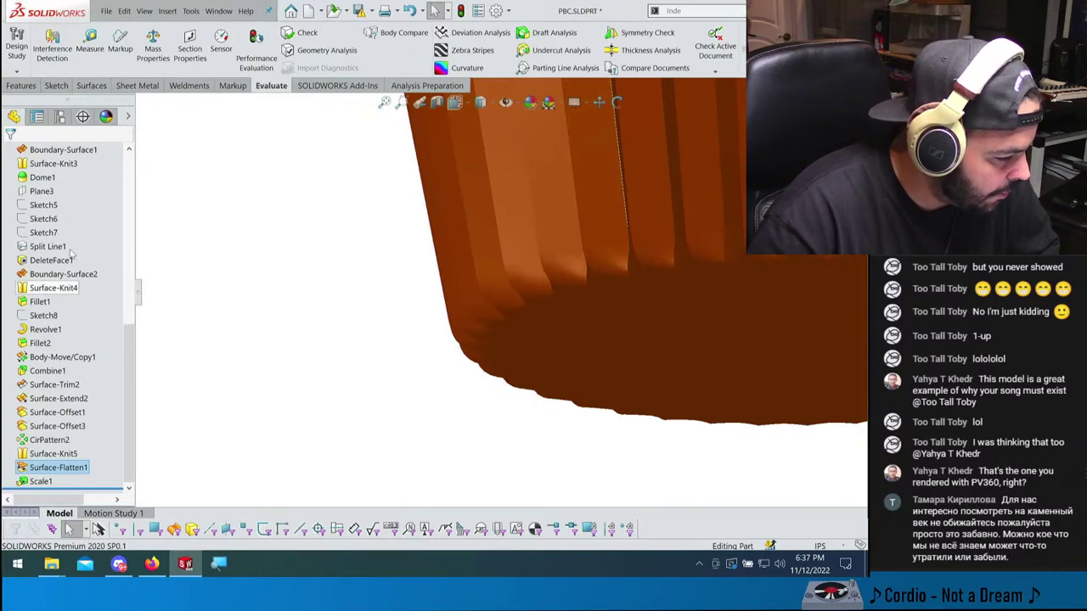
scroll(68, 280, "down", 3)
scroll(70, 254, "up", 3)
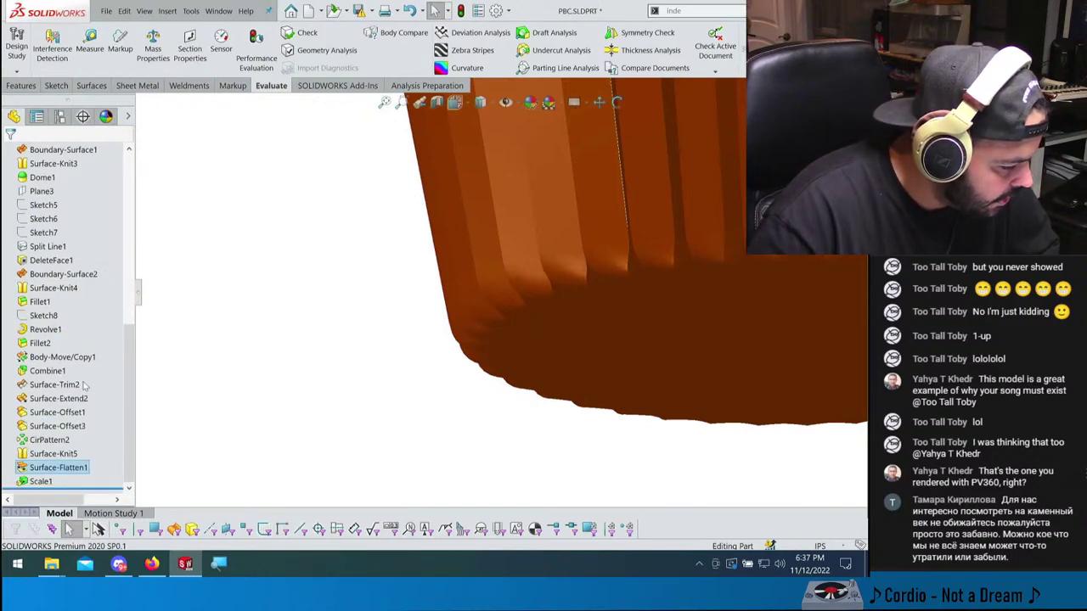
right_click(53, 468)
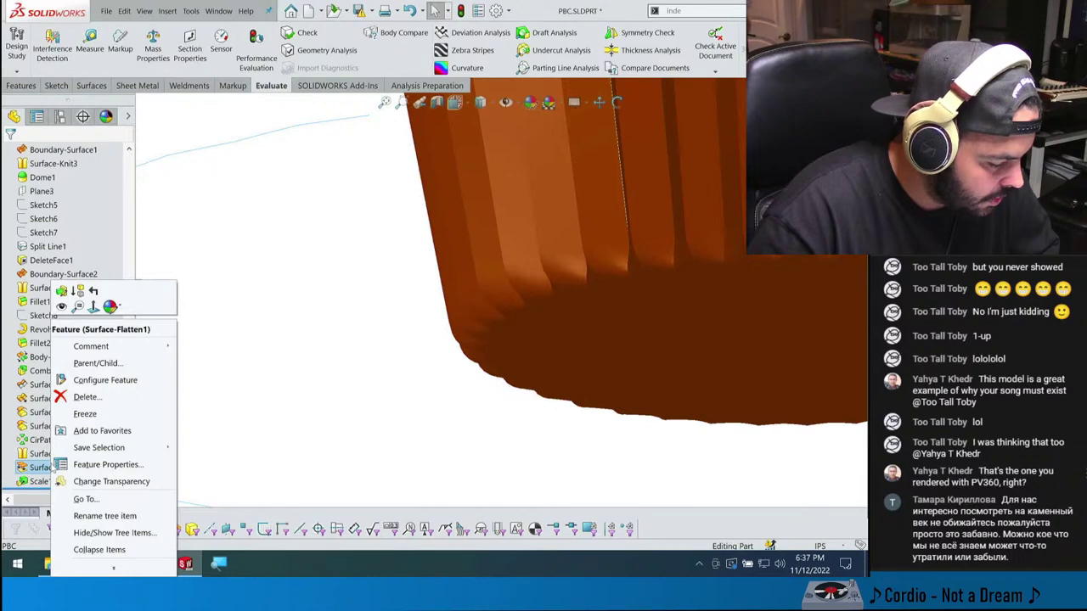
key("Escape")
key("ctrl+1")
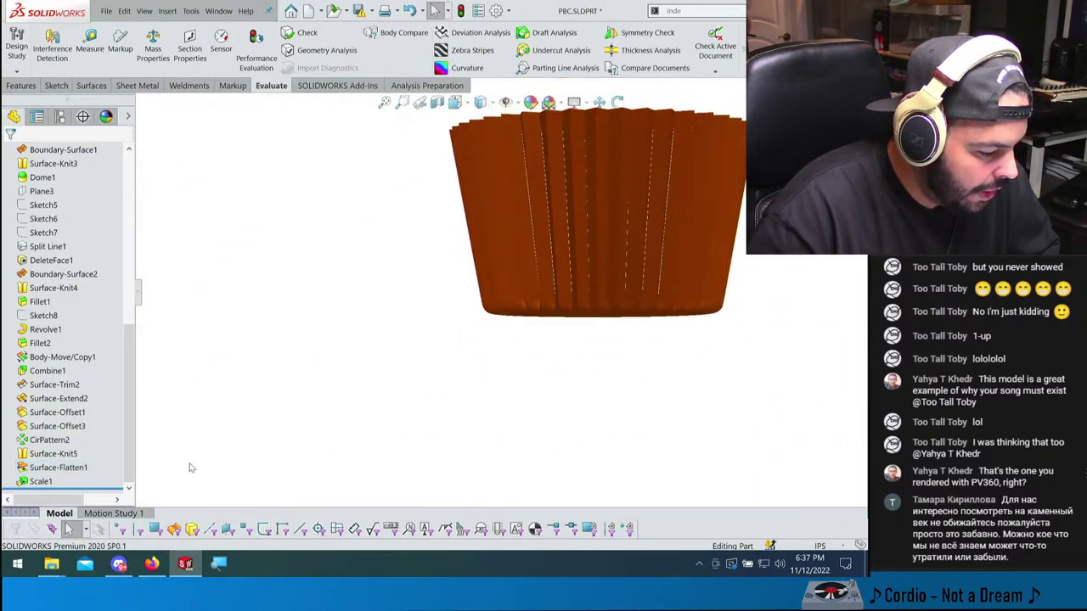
key("ctrl+7")
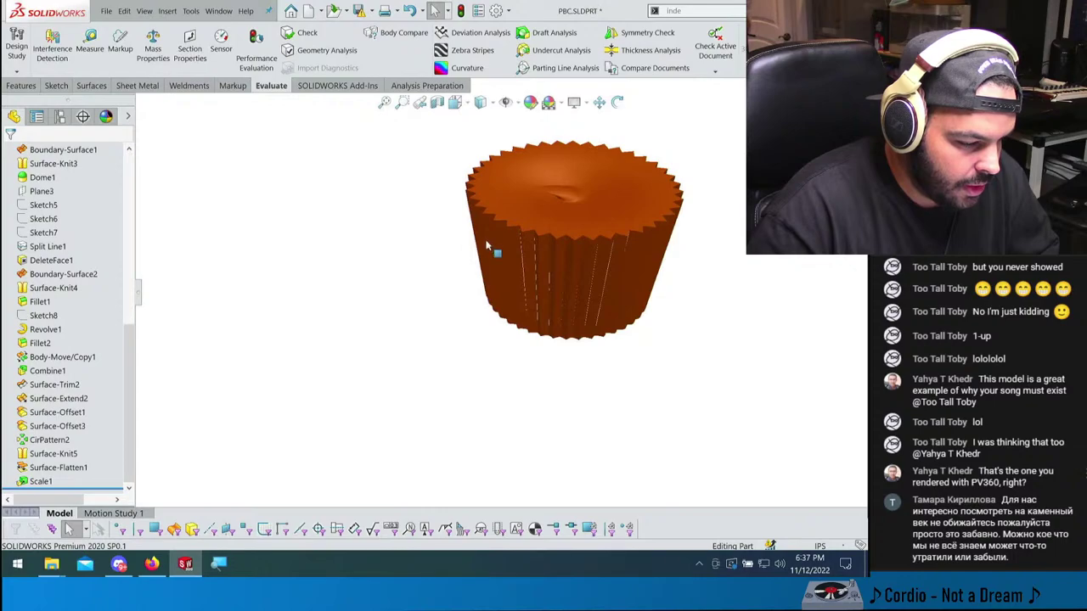
scroll(487, 247, "down", 2)
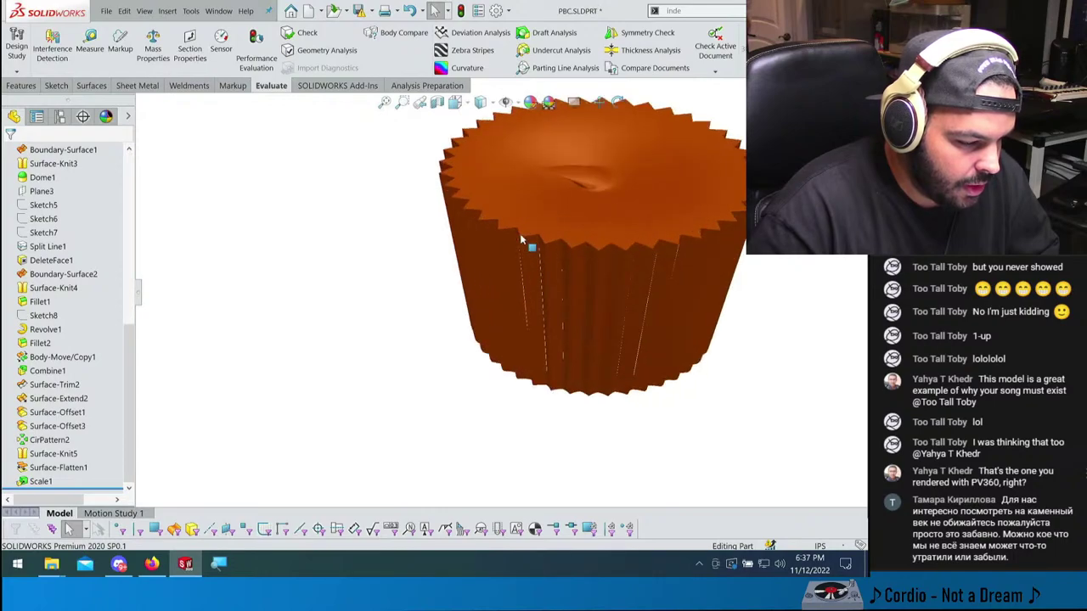
left_click(651, 260)
middle_click_drag(650, 260, 672, 273)
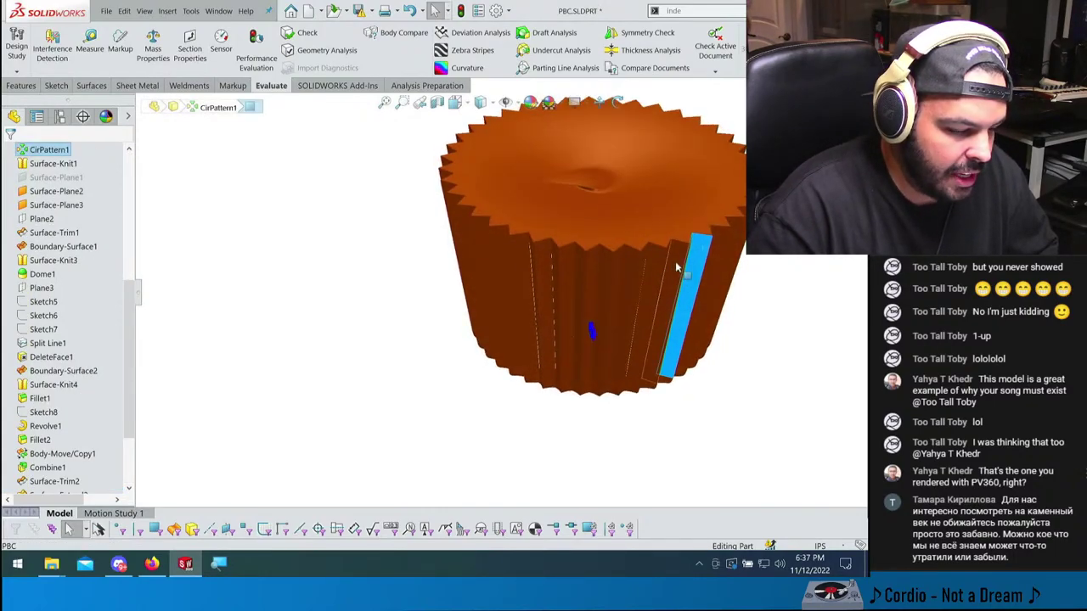
scroll(59, 322, "up", 7)
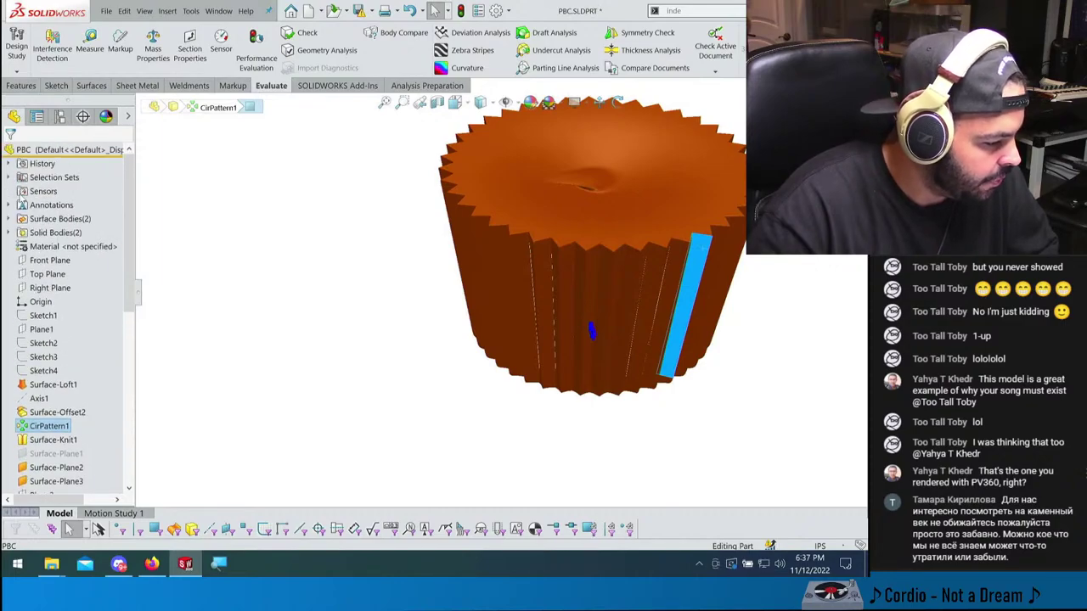
- Show the hidden Surface-Flatten1 disc body and orbit toward a top-down view
left_click(7, 219)
left_click(72, 247)
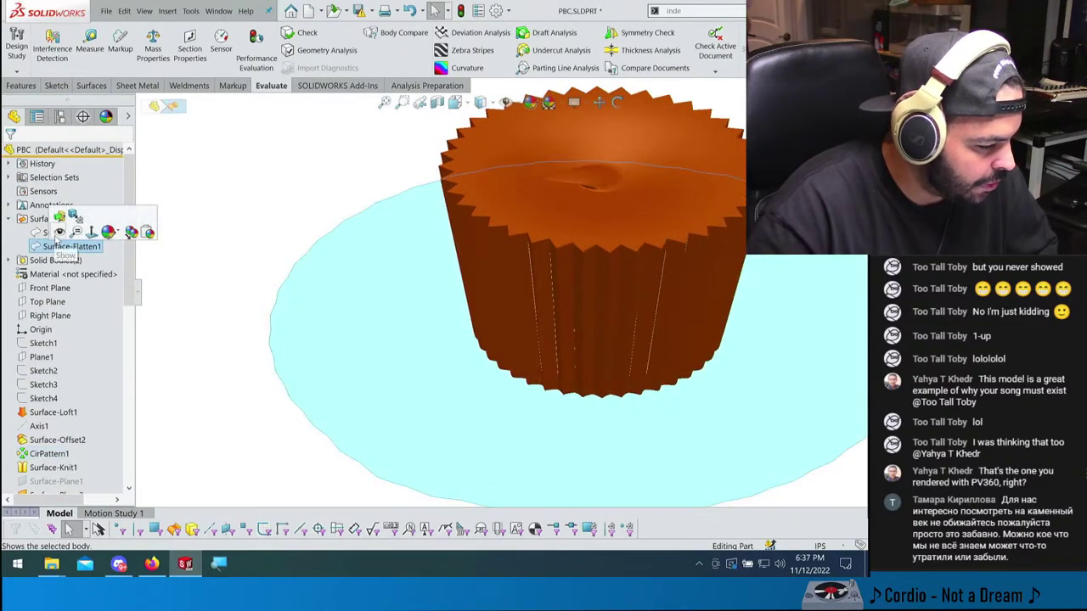
left_click(308, 226)
middle_click_drag(308, 226, 330, 286)
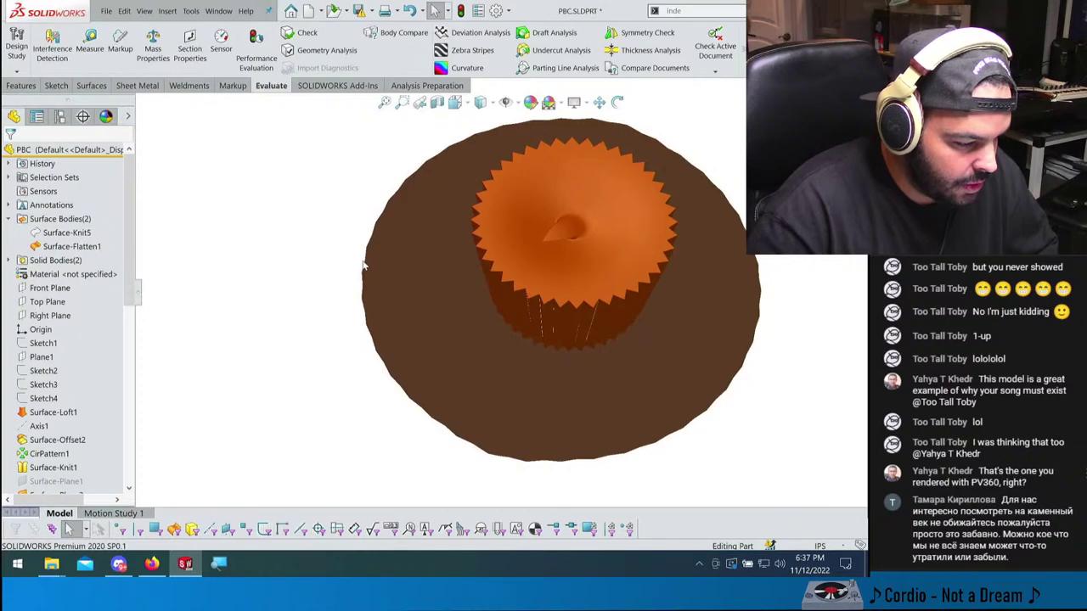
middle_click_drag(567, 442, 614, 391)
- Snap the model to a normal view and switch the projection to Perspective
key("space")
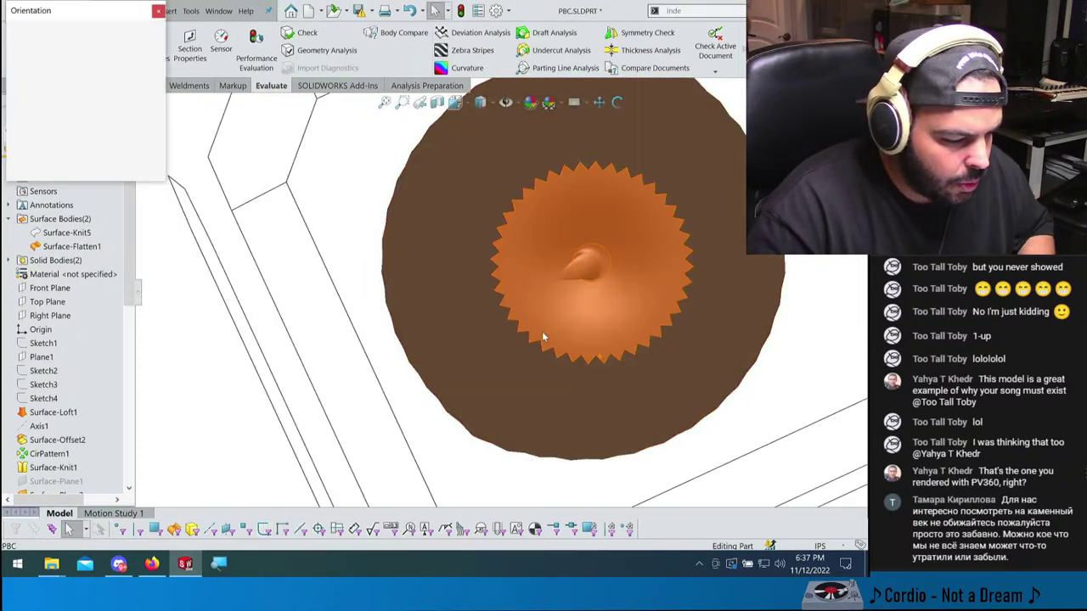
left_click(394, 335)
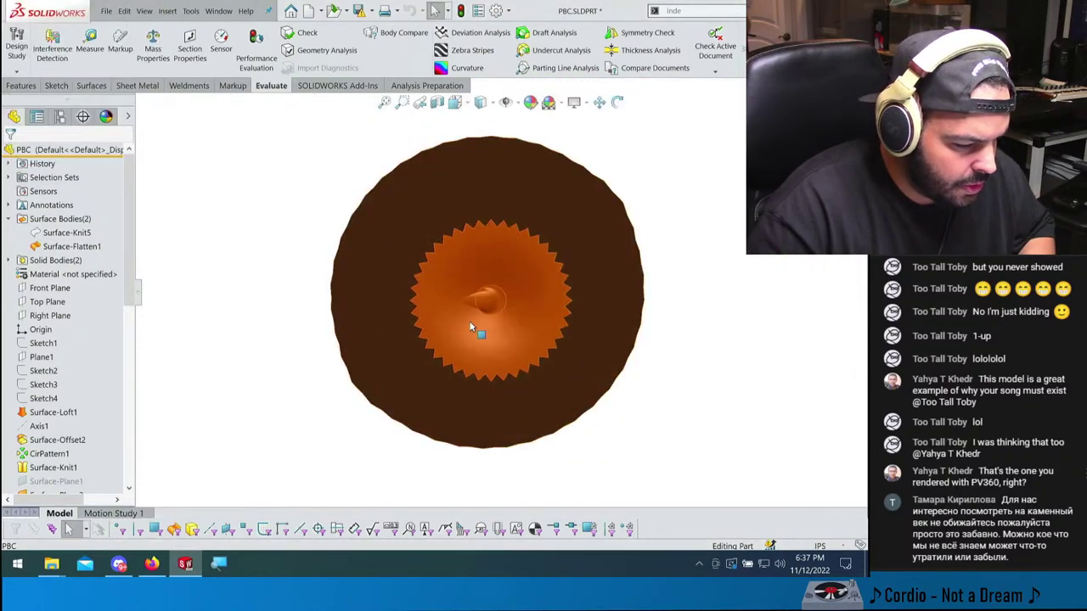
left_click(575, 104)
left_click(616, 172)
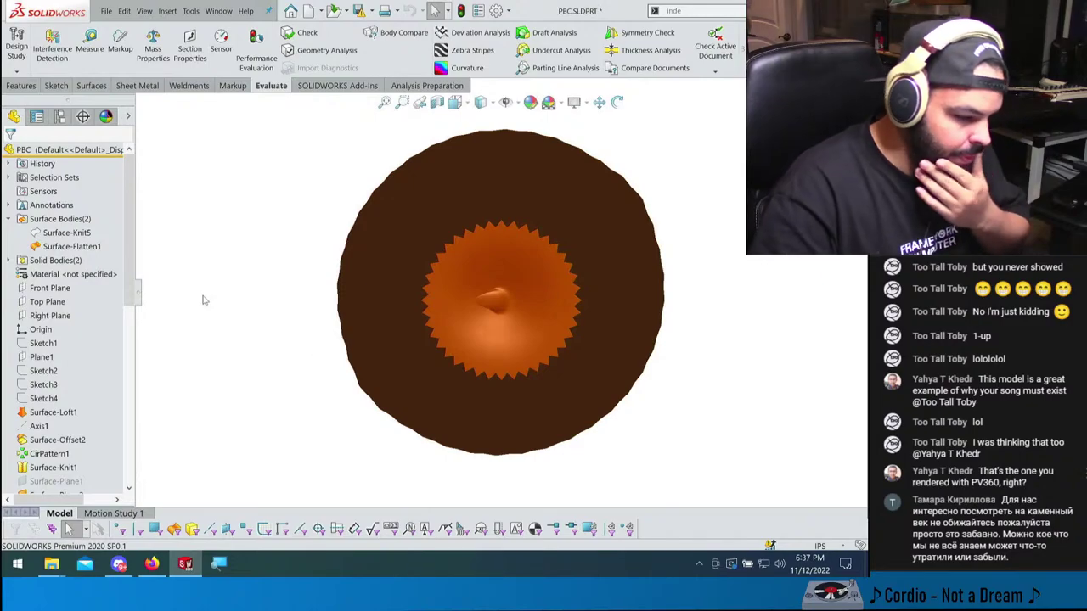
- Tilt to a side view of the cup on the disc and locate Sketch7
middle_click_drag(364, 310, 369, 170)
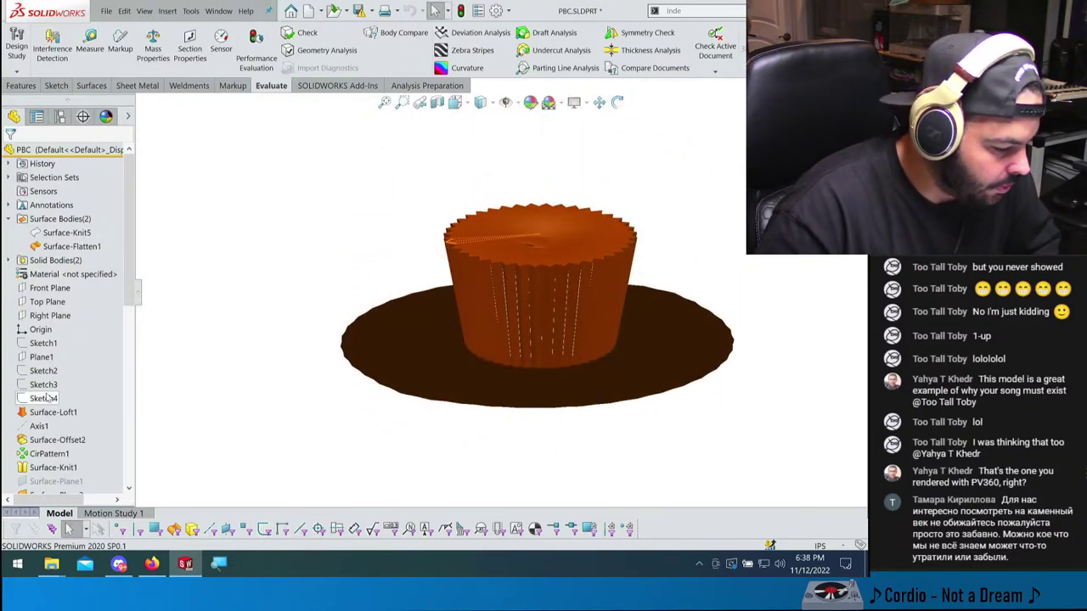
scroll(47, 397, "down", 10)
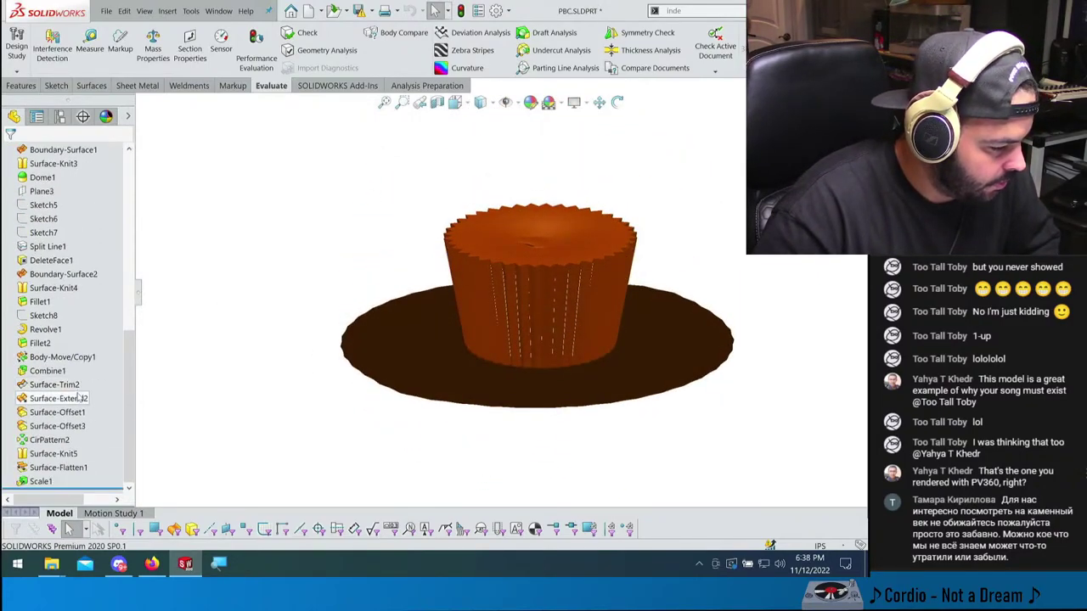
scroll(83, 397, "up", 6)
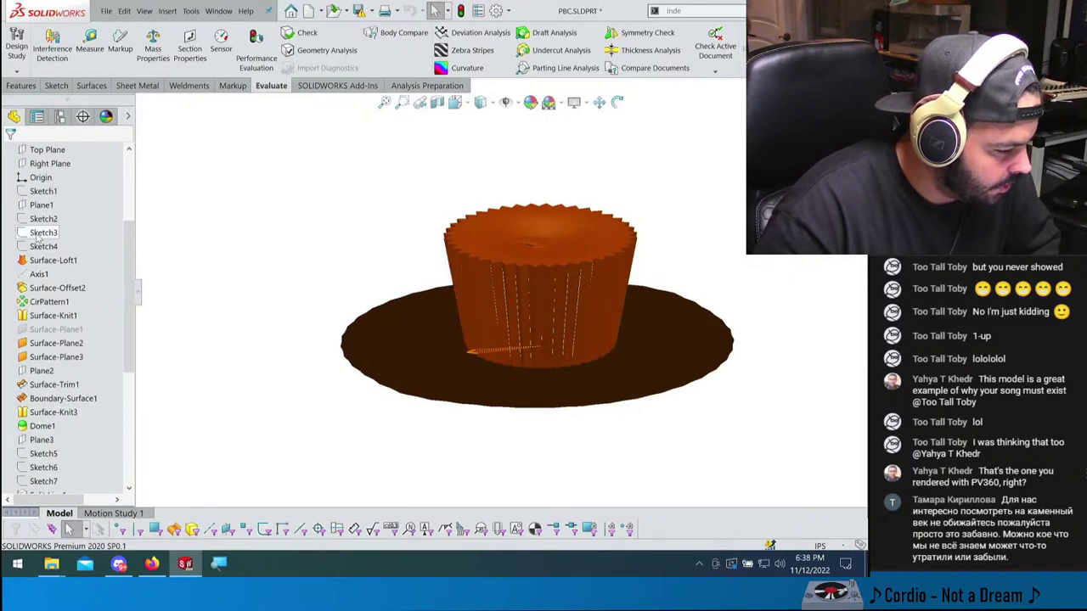
scroll(38, 238, "up", 3)
scroll(47, 255, "down", 10)
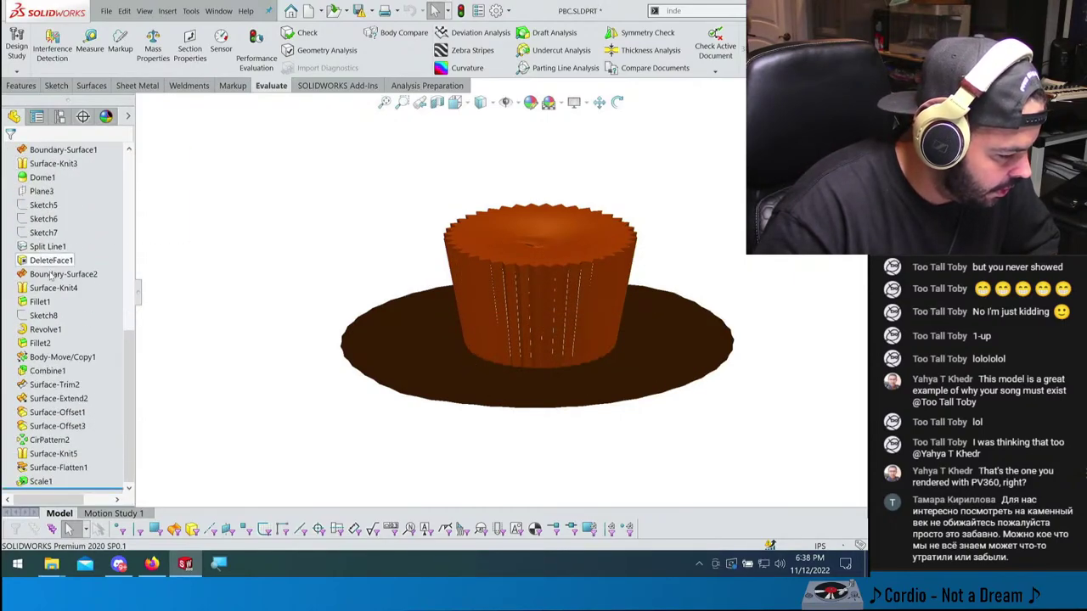
scroll(47, 409, "up", 4)
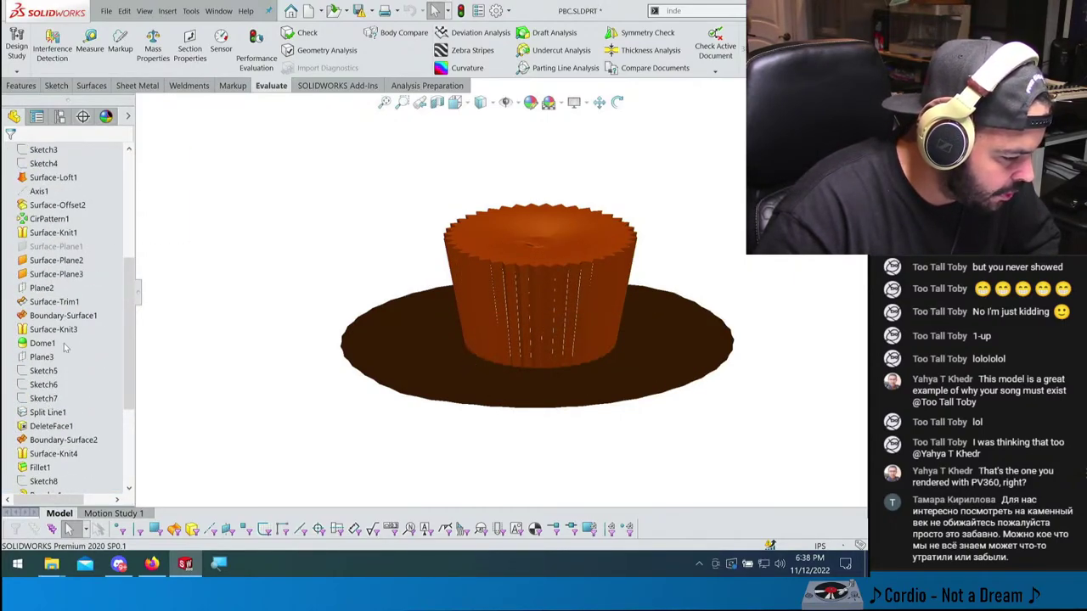
left_click(44, 398)
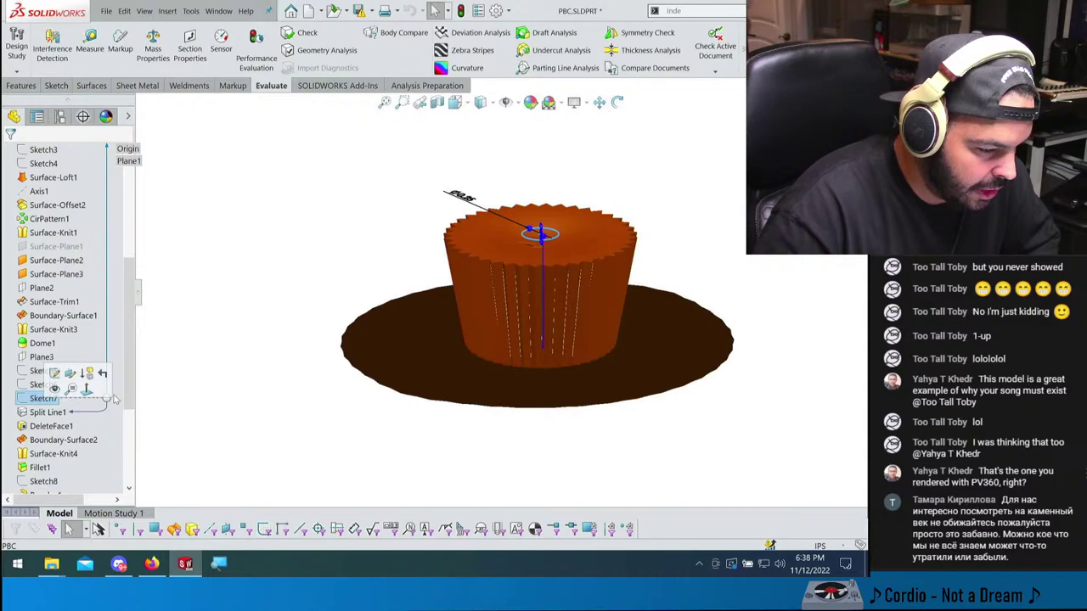
left_click(182, 313)
scroll(56, 391, "down", 4)
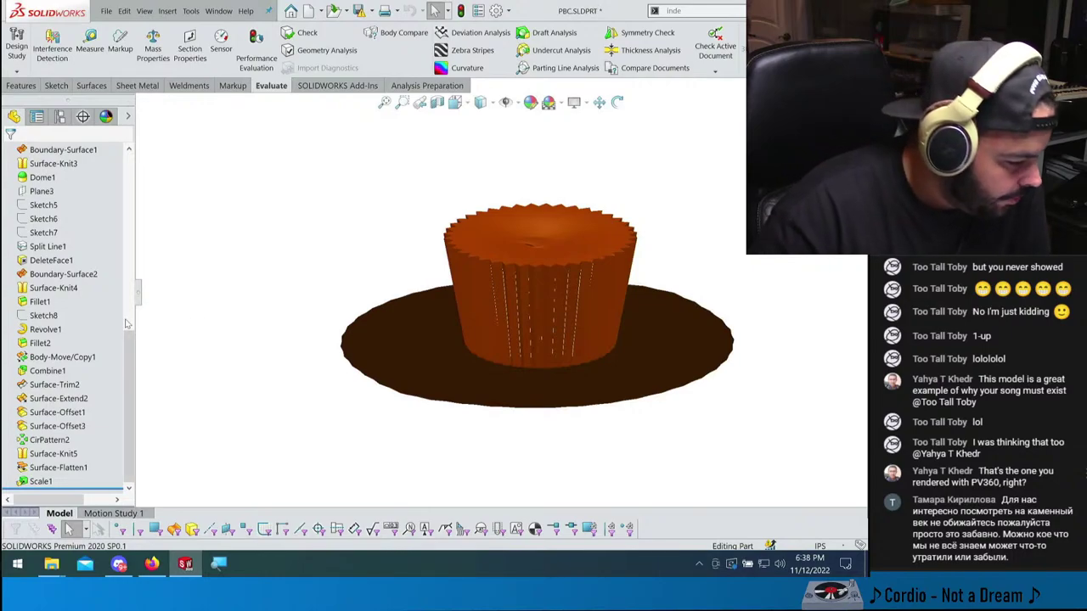
scroll(120, 322, "up", 1)
scroll(120, 322, "up", 5)
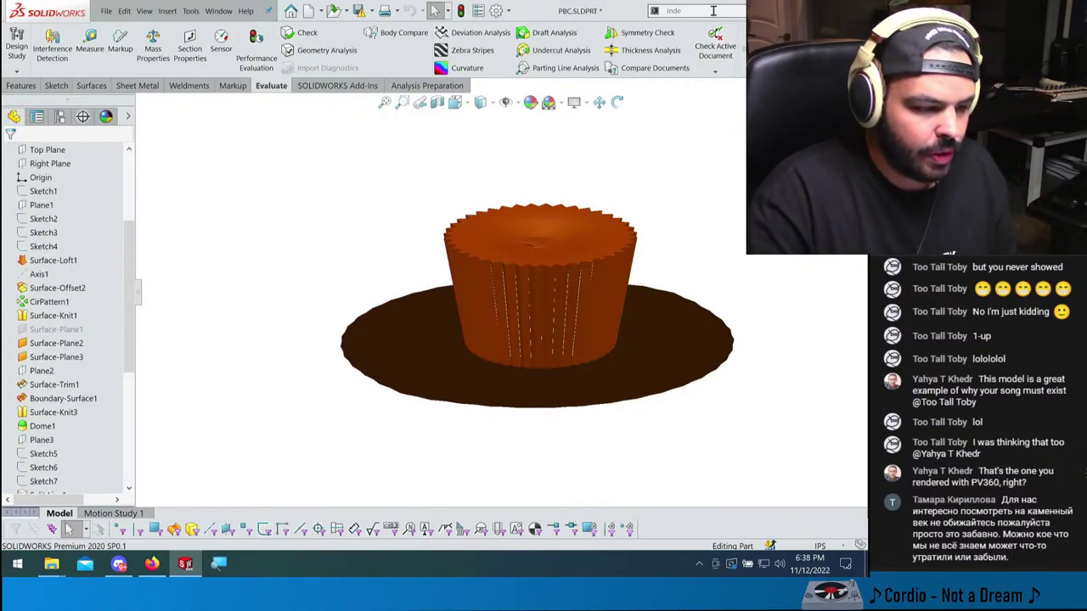
- Launch Part Reviewer from the command search and orbit the rolled-back part
left_click(679, 10)
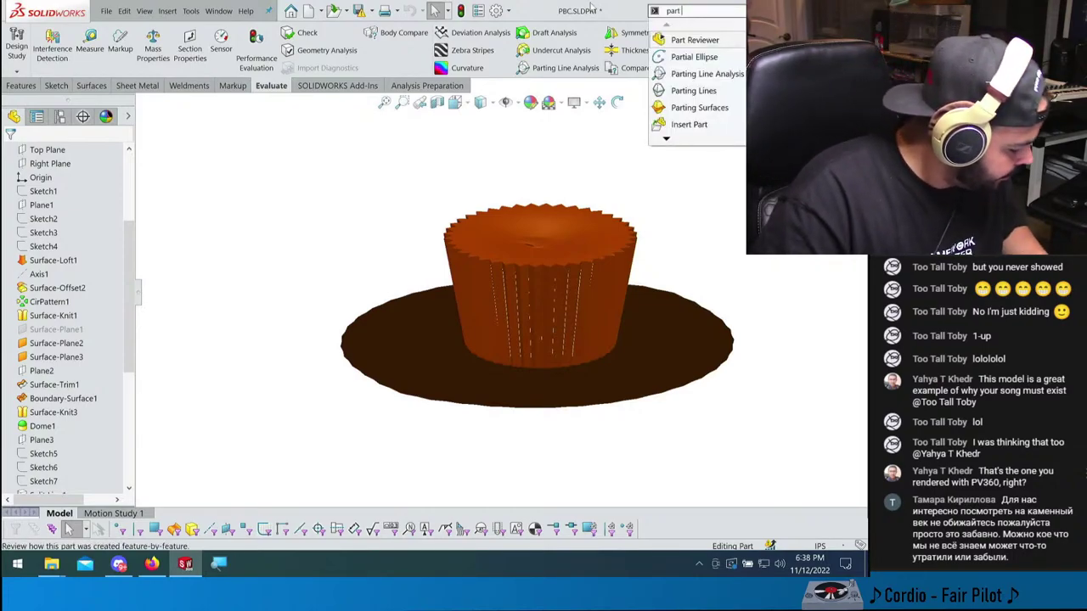
key("Escape")
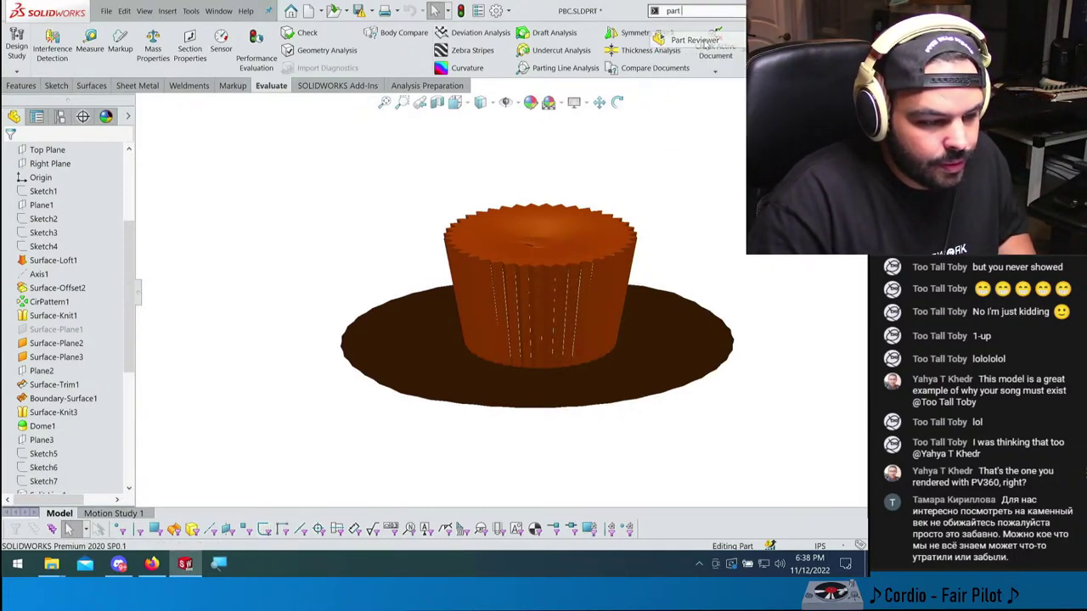
key("Return")
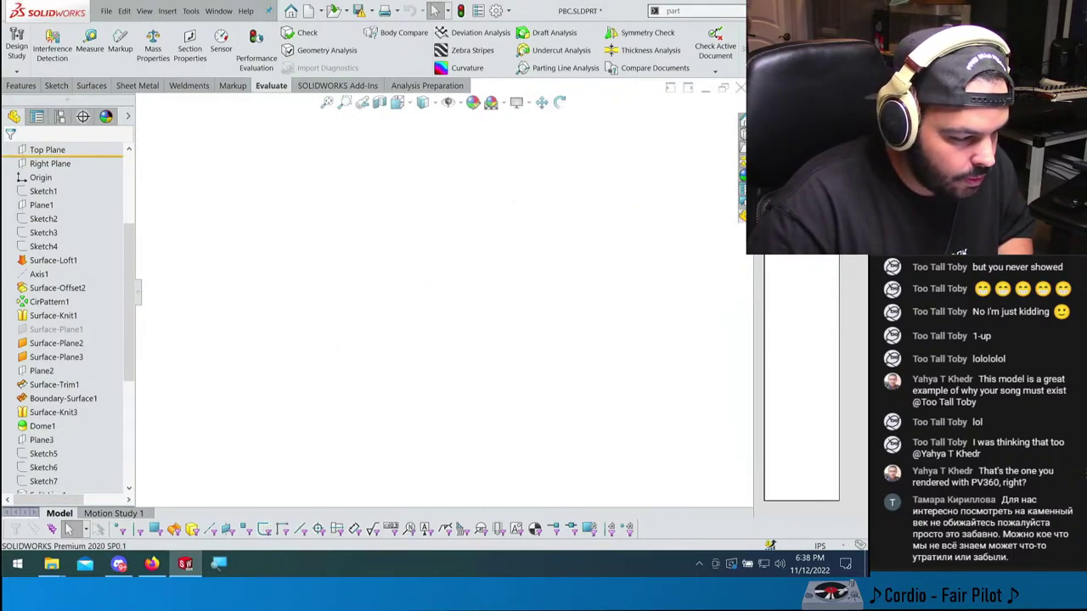
middle_click_drag(479, 269, 704, 176)
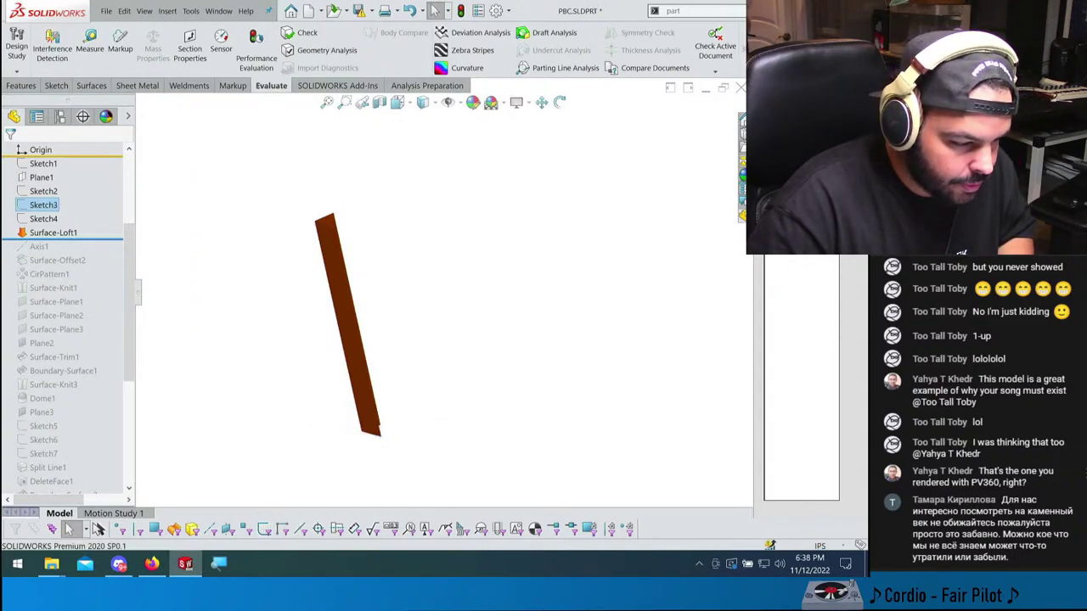
- Step the rollback bar through Axis1, Surface-Offset2 and CirPattern1 to show the fluted ring
key("Down")
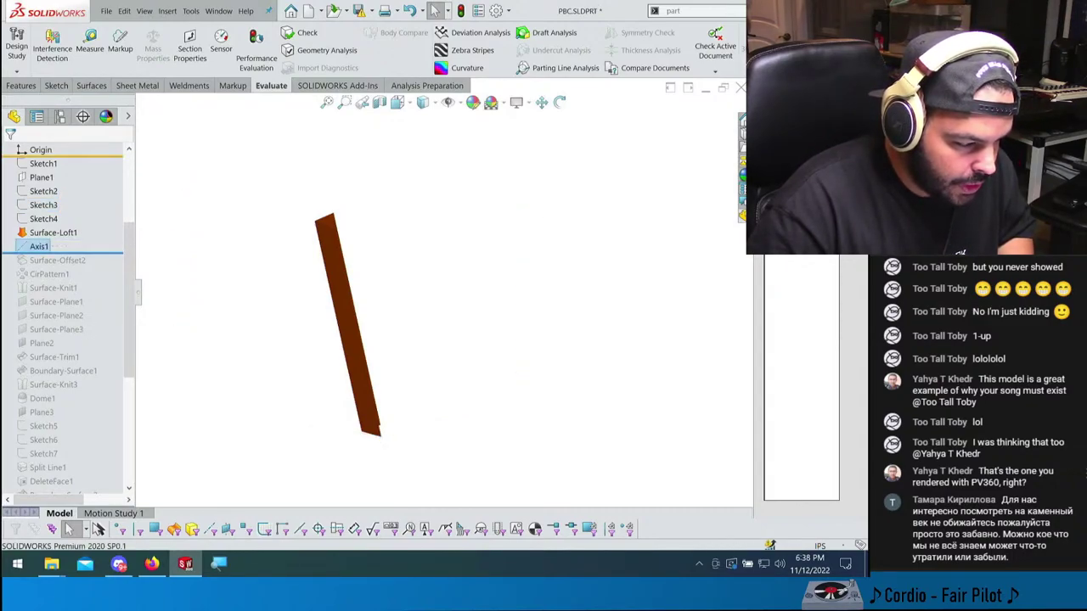
key("Down")
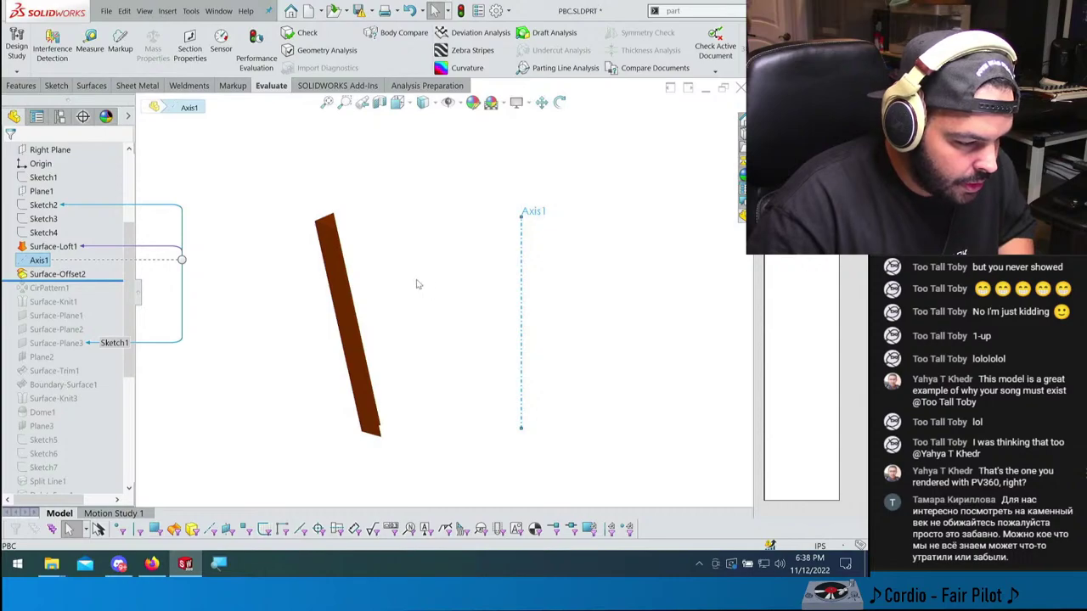
left_click(344, 319)
key("Escape")
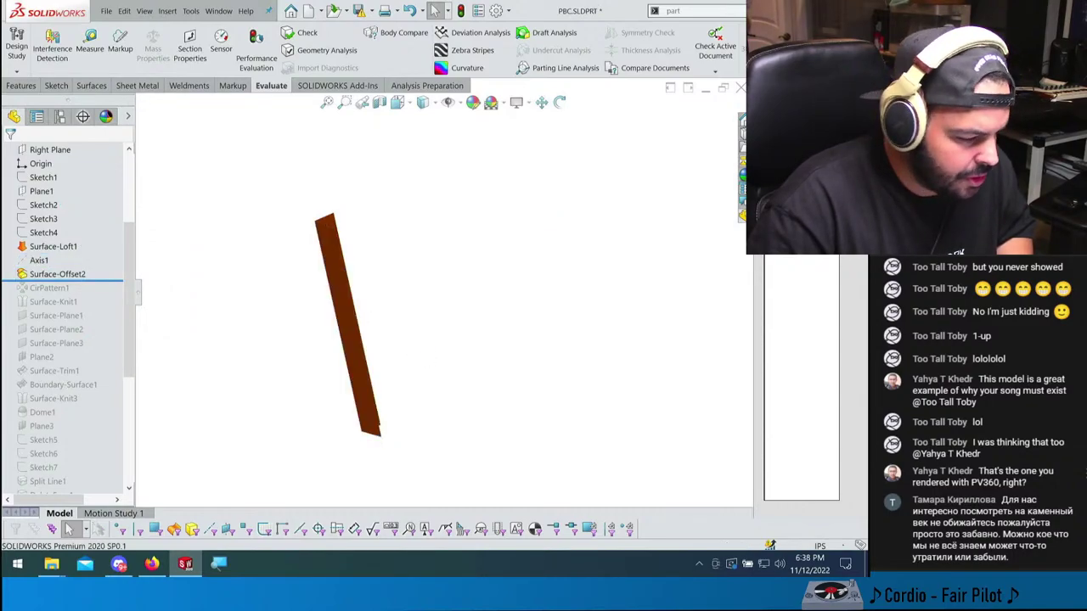
key("Down")
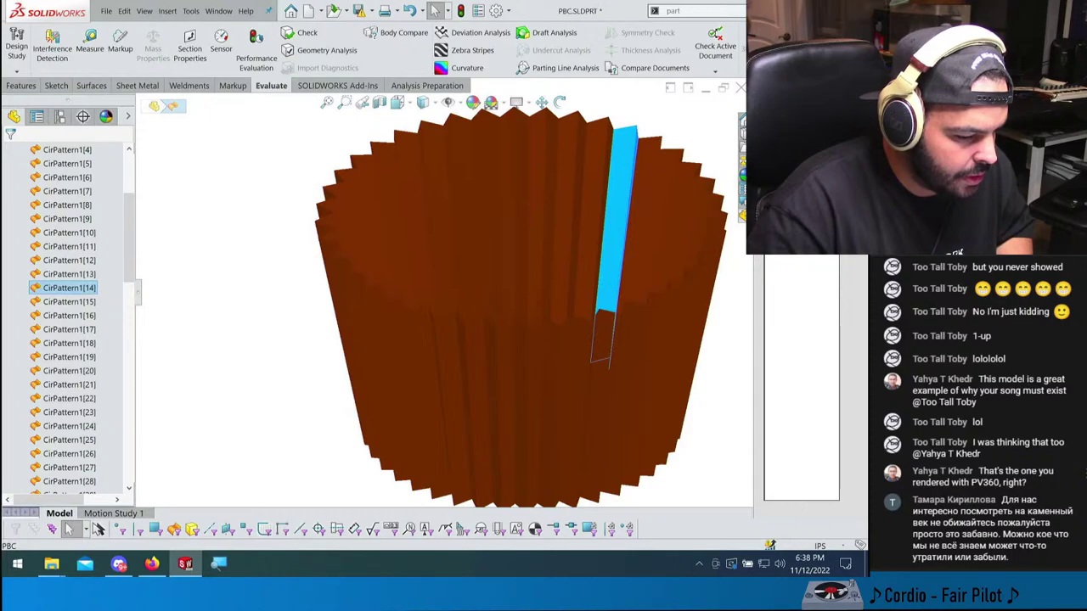
- Orbit to look down into the fluted ring and inspect the Surface-Offset2 body
middle_click_drag(643, 157, 485, 287)
scroll(88, 336, "up", 4)
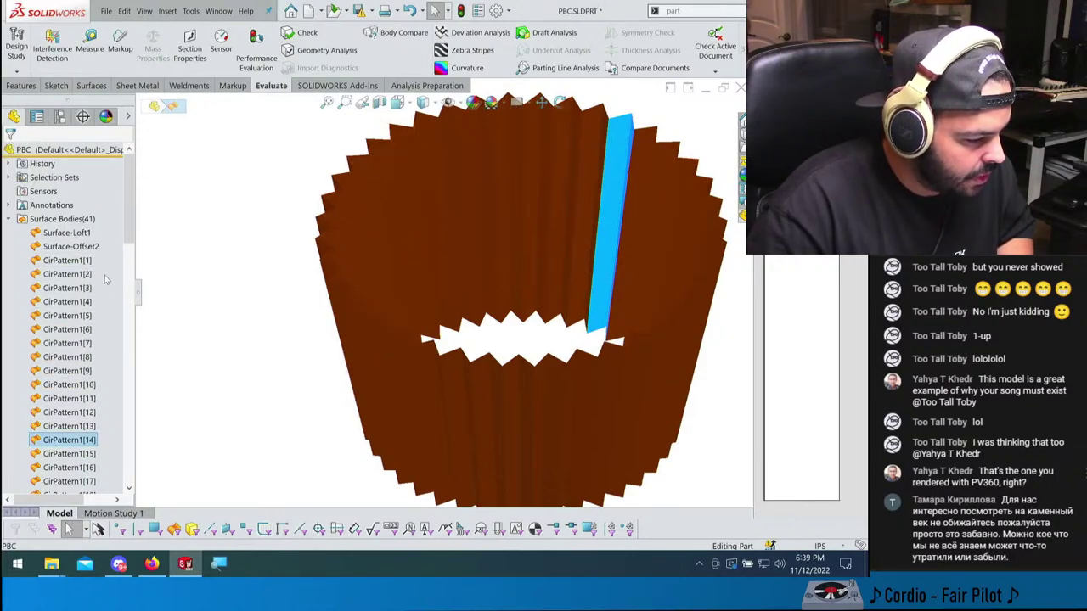
scroll(104, 271, "down", 3)
left_click(94, 206)
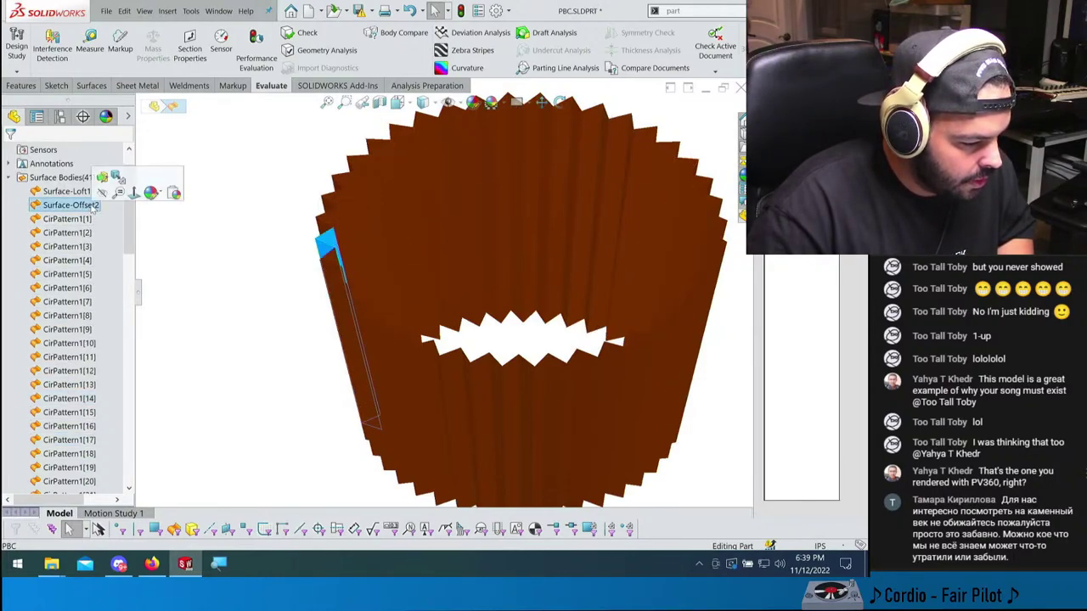
left_click(76, 205)
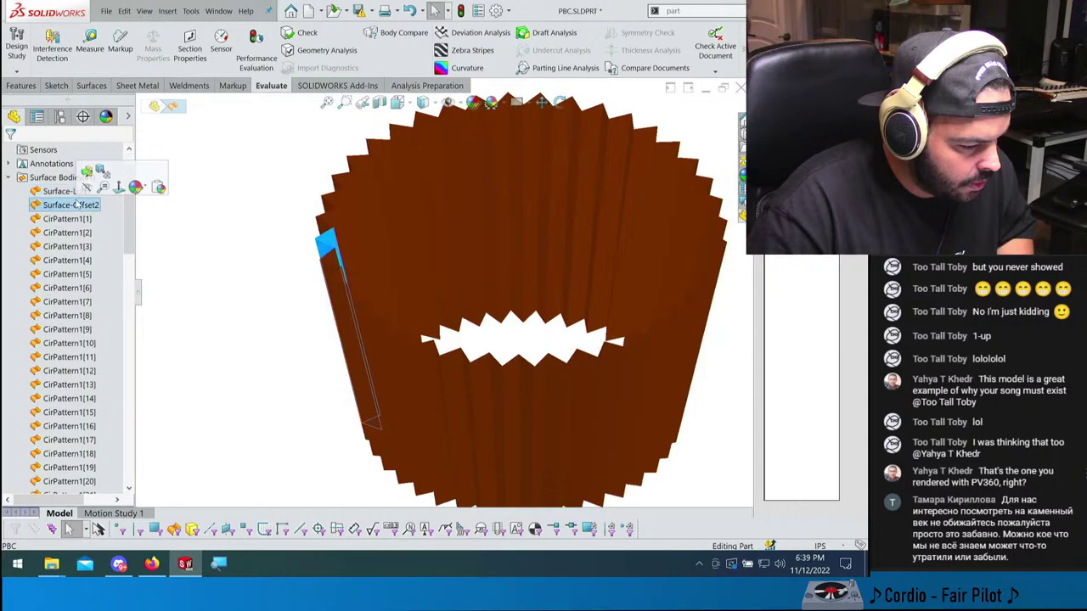
scroll(382, 279, "down", 5)
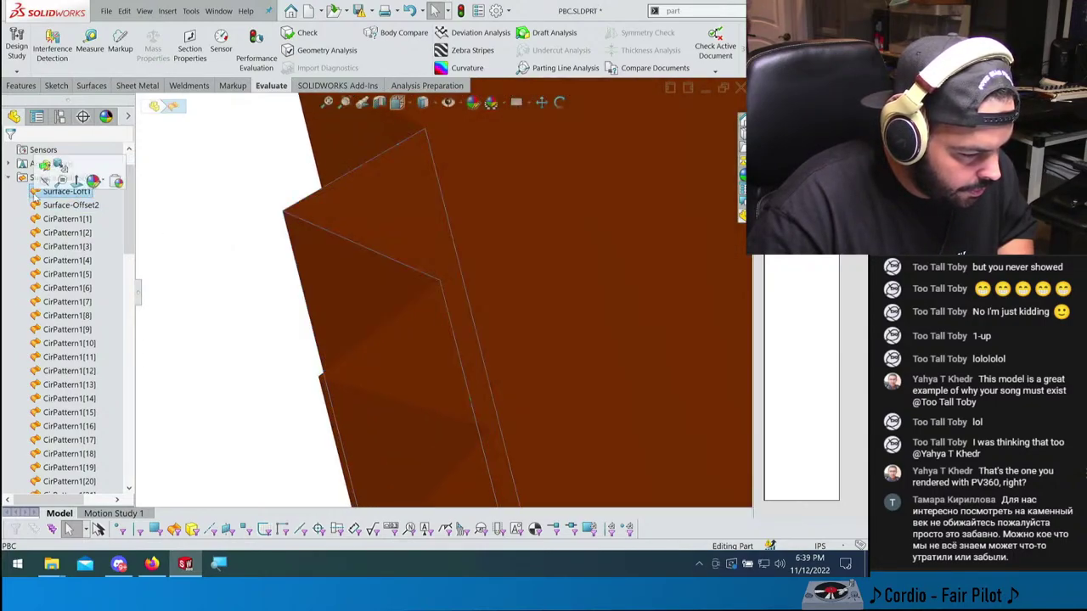
scroll(340, 343, "up", 3)
scroll(339, 344, "up", 5)
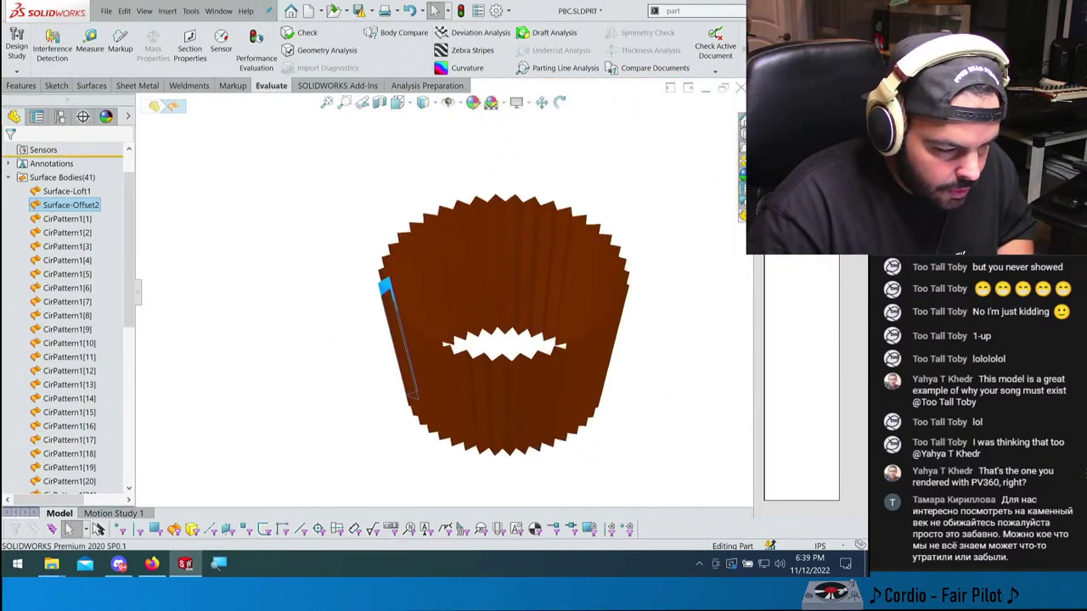
left_click(676, 152)
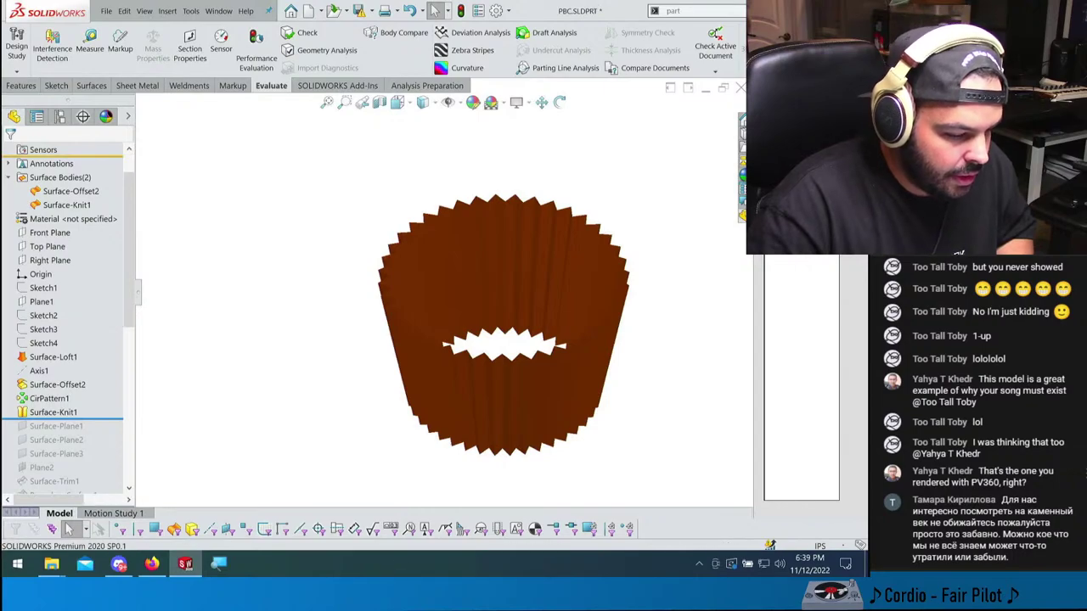
- Roll forward past Surface-Plane1 and Surface-Plane3, viewing the cup from below
key("Down")
key("Down")
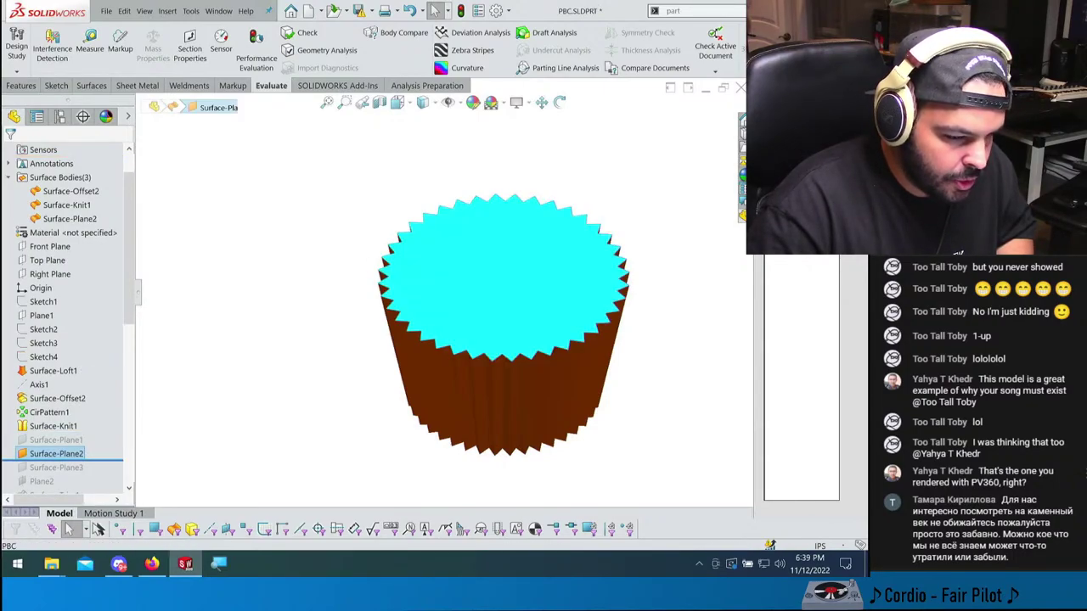
key("Down")
middle_click_drag(534, 368, 509, 322)
scroll(509, 322, "down", 3)
key("Escape")
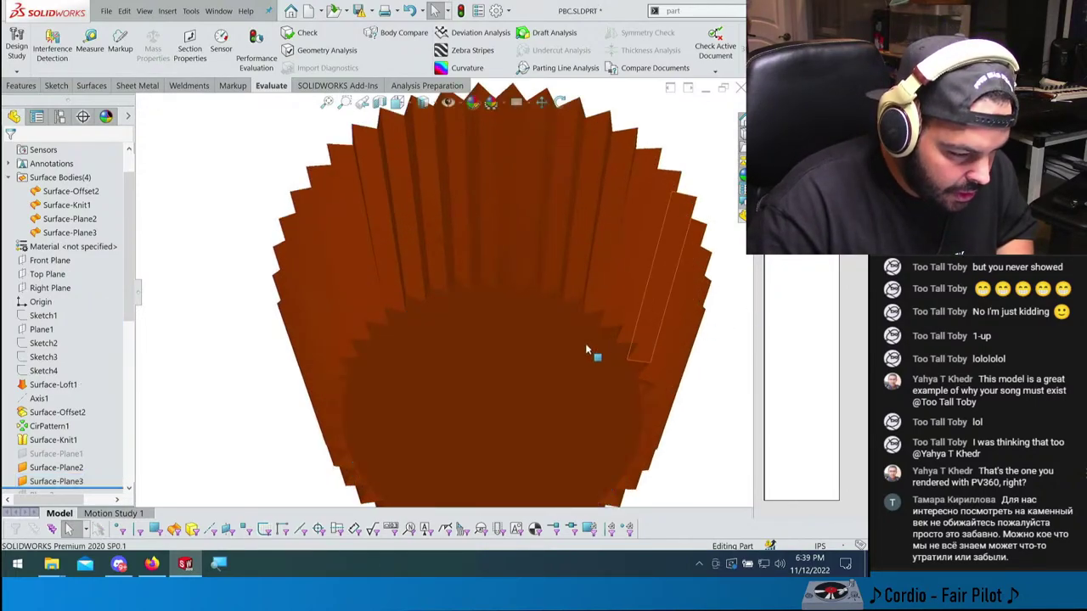
- Inspect the zigzag ring, bottom and top faces, viewing normal to the bottom face
left_click(565, 340)
left_click(552, 302)
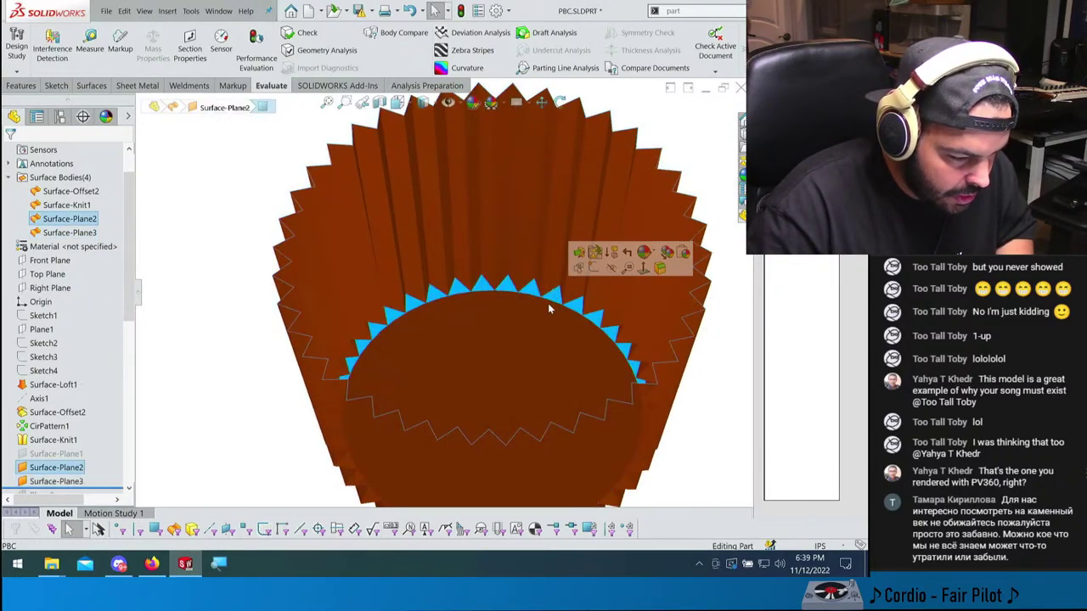
middle_click_drag(548, 303, 480, 243)
left_click(529, 367)
left_click(538, 179)
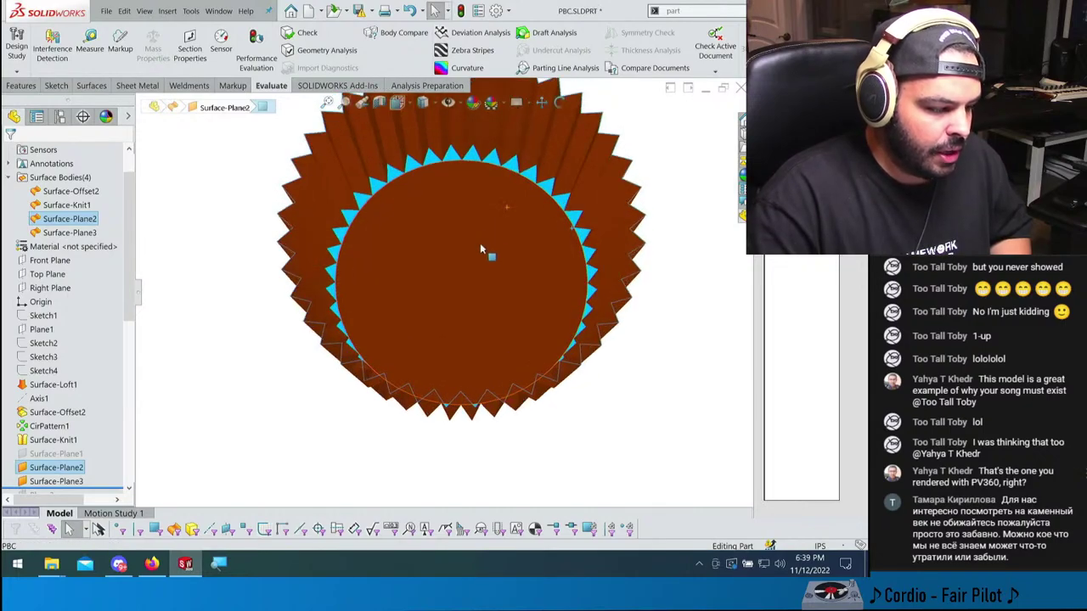
left_click(479, 243)
key("ctrl+8")
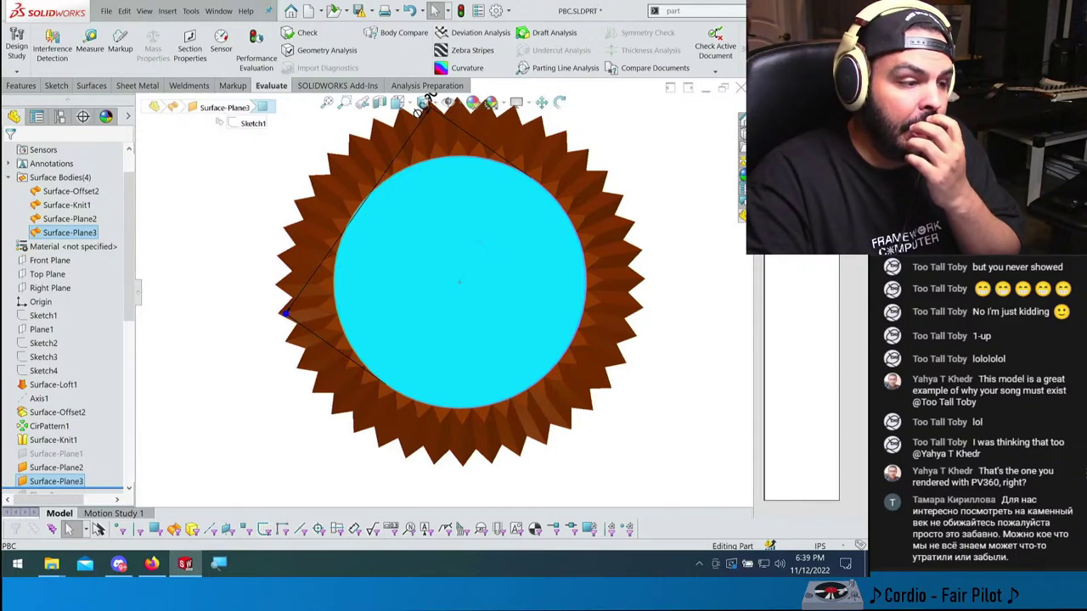
left_click(422, 108)
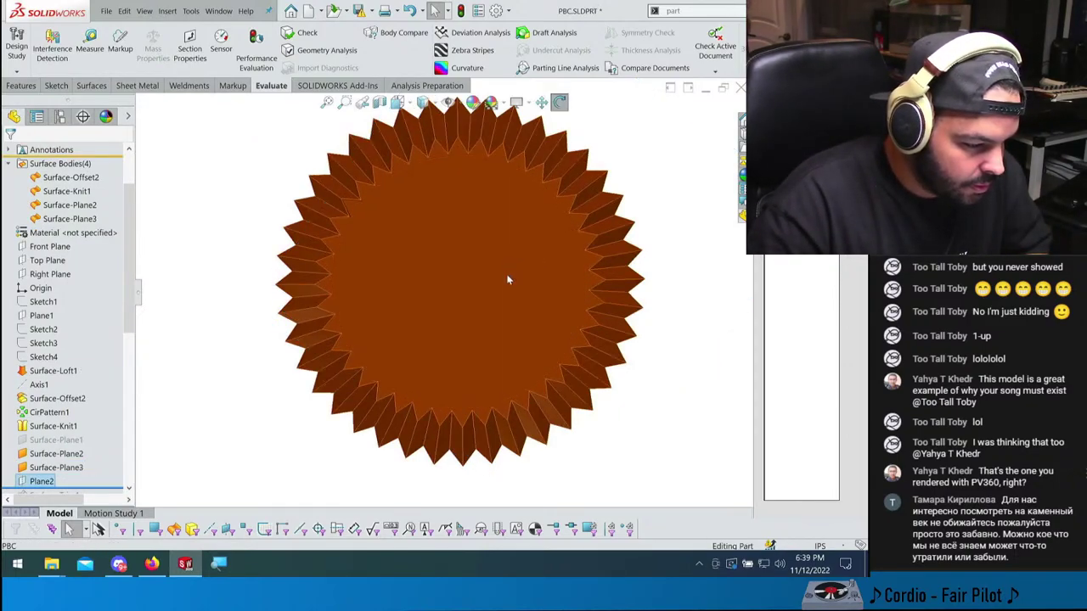
- Drag the rollback bar forward to include Surface-Trim1 and Boundary-Surface1
middle_click_drag(521, 311, 569, 188)
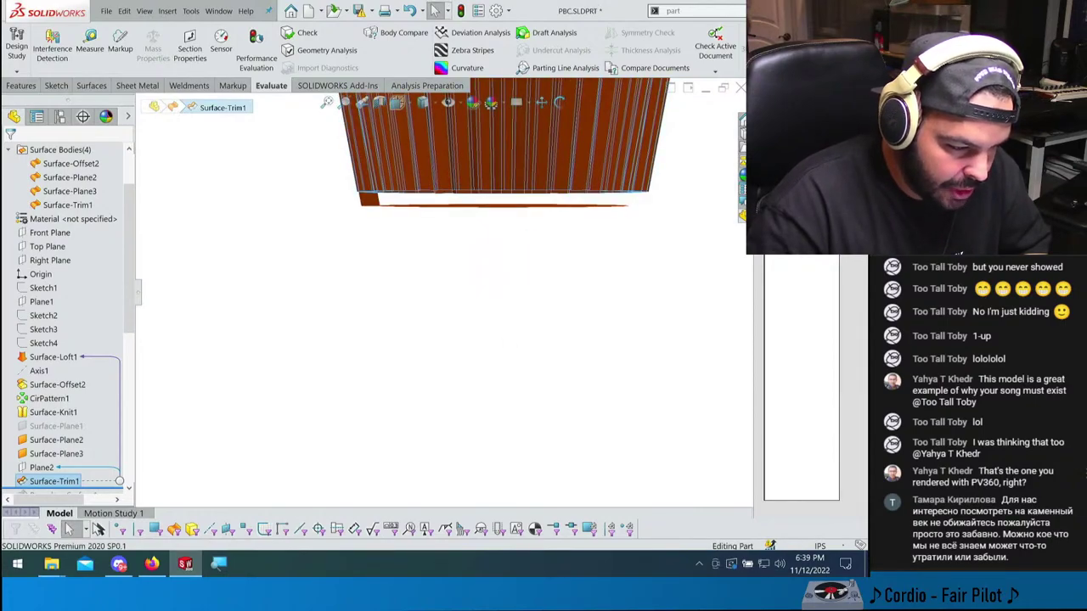
scroll(60, 481, "down", 1)
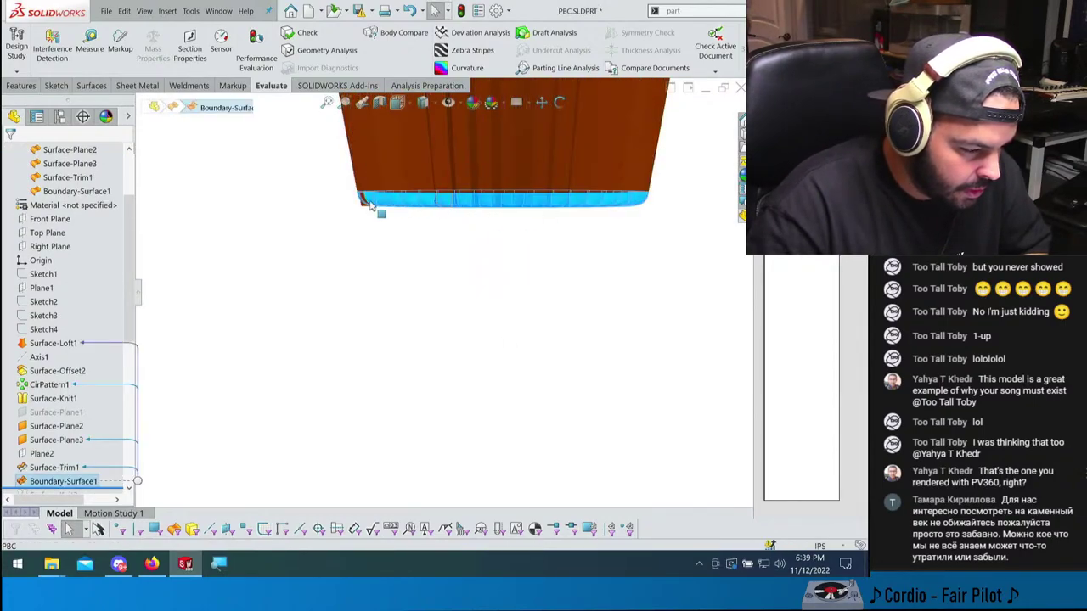
scroll(367, 208, "down", 5)
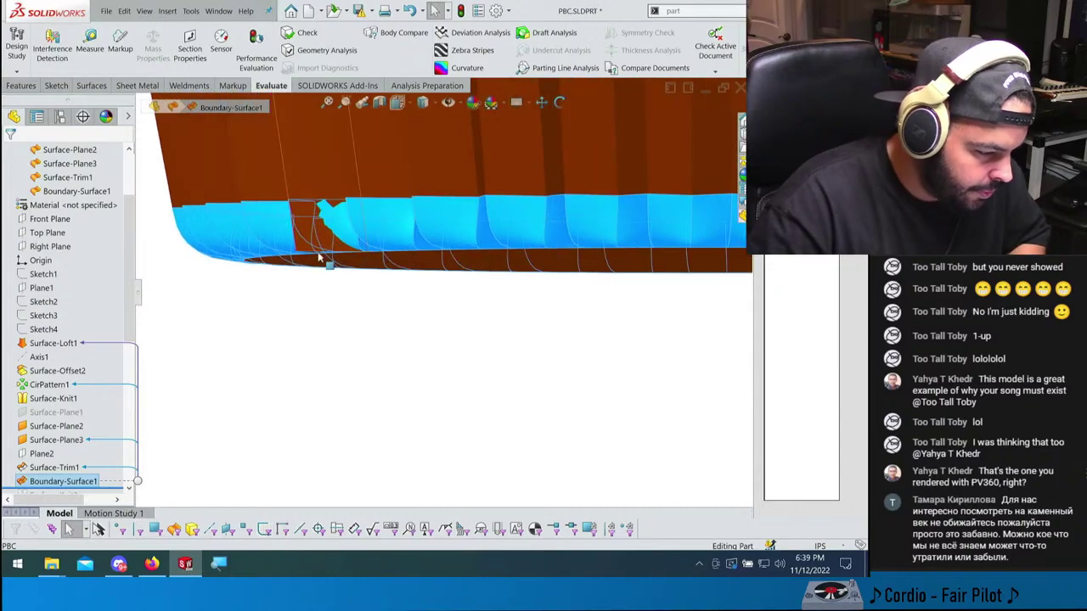
scroll(328, 257, "down", 2)
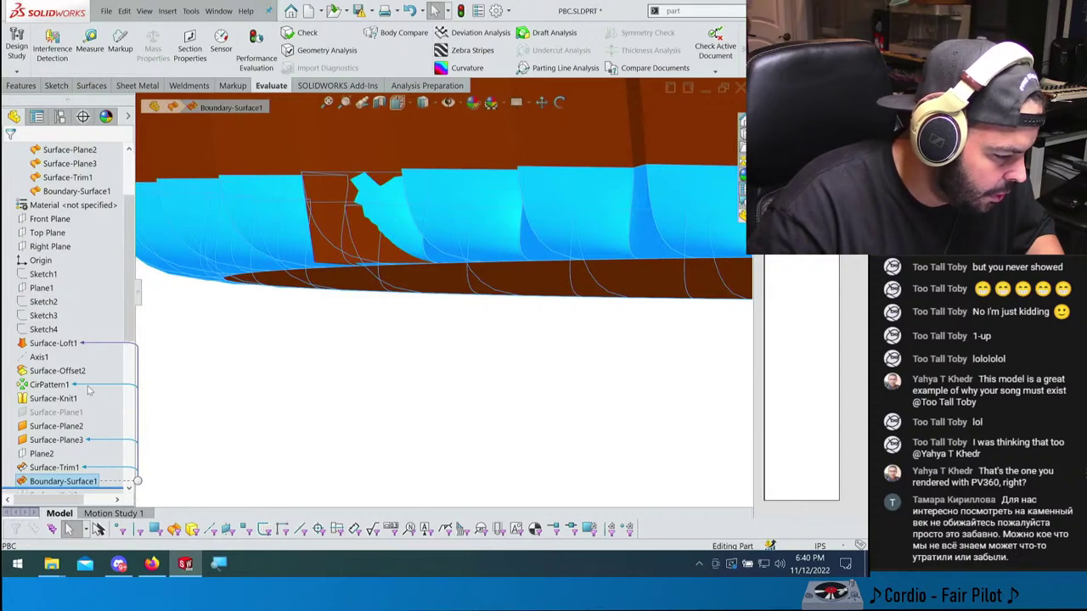
- Open Surface-Offset2 with Edit Feature and cancel without changes
left_click(53, 371)
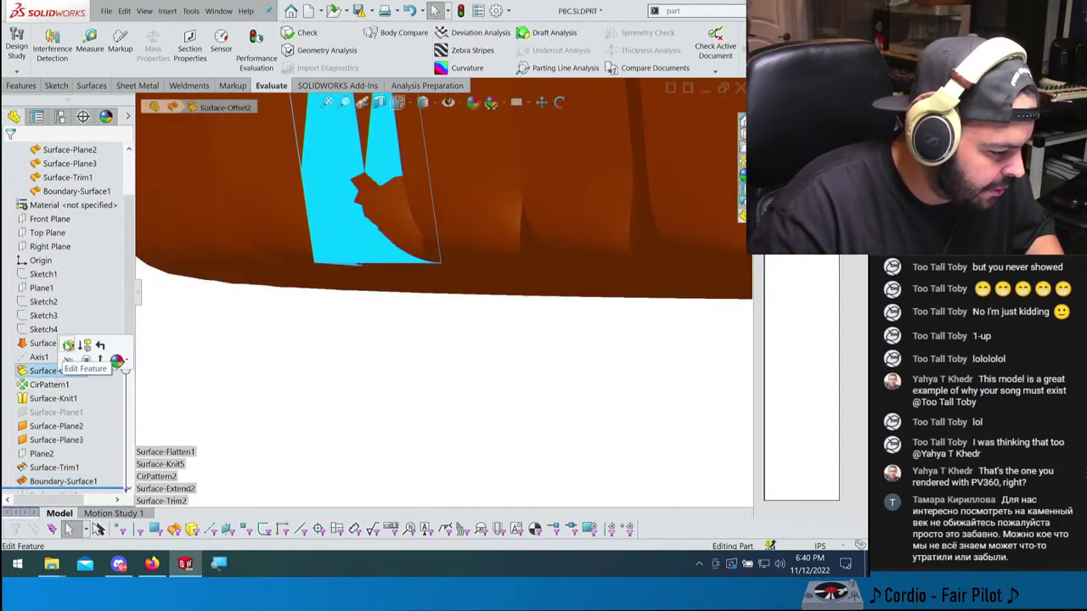
left_click(68, 345)
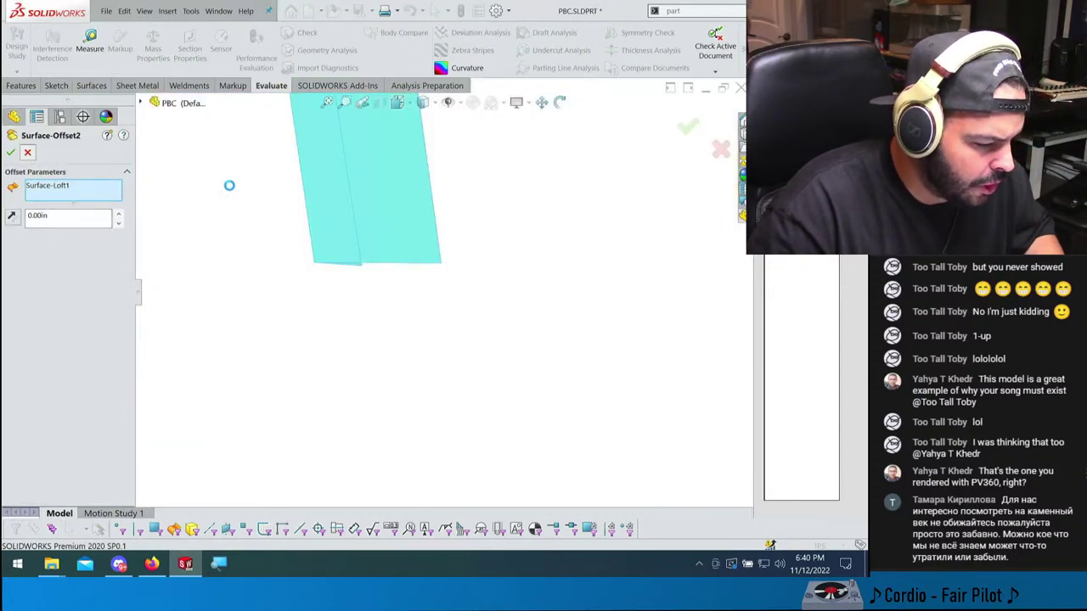
key("Escape")
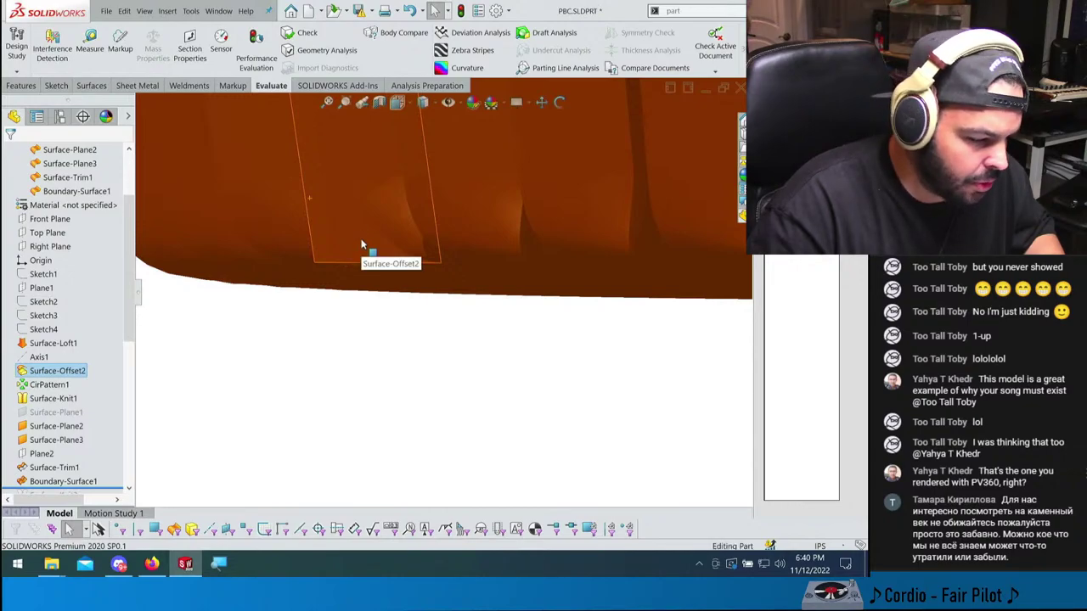
key("Escape")
scroll(429, 260, "up", 6)
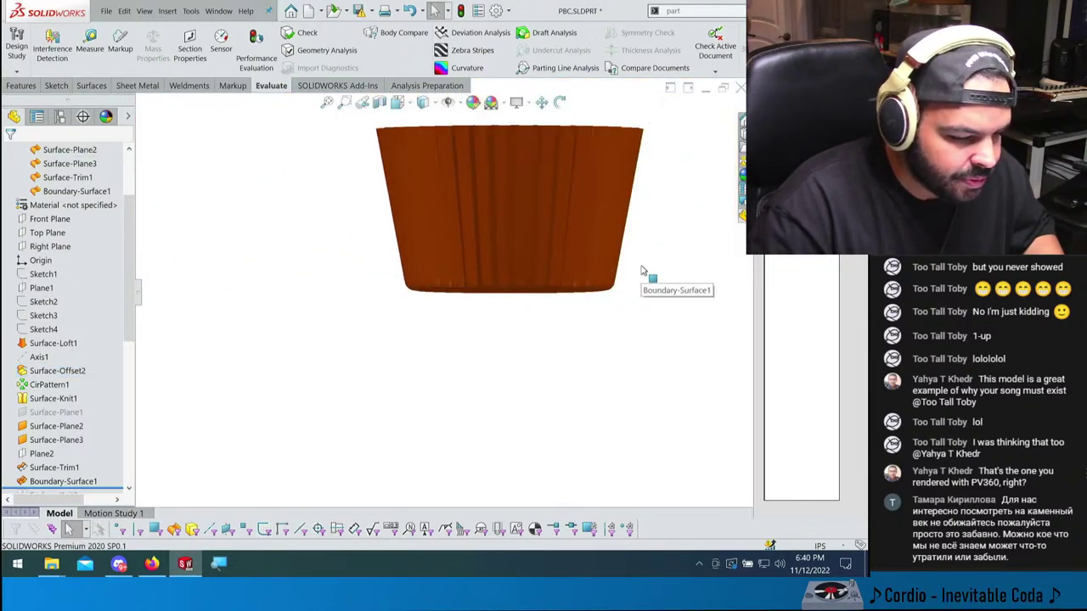
- Orbit to the cup's top, select Surface-Knit3 and fit the model in view
scroll(642, 270, "down", 2)
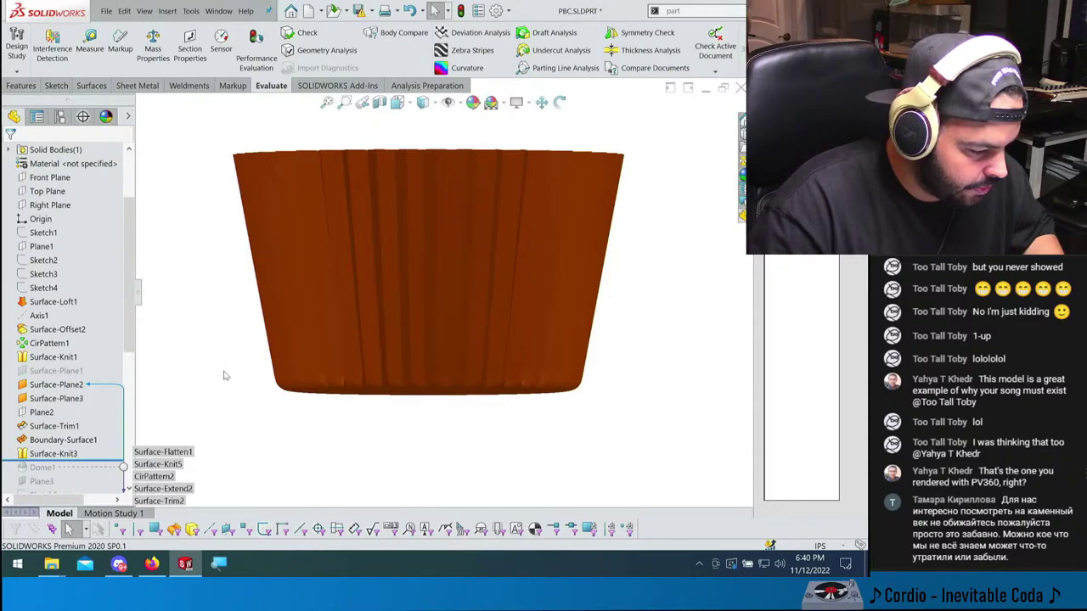
middle_click_drag(487, 328, 475, 374)
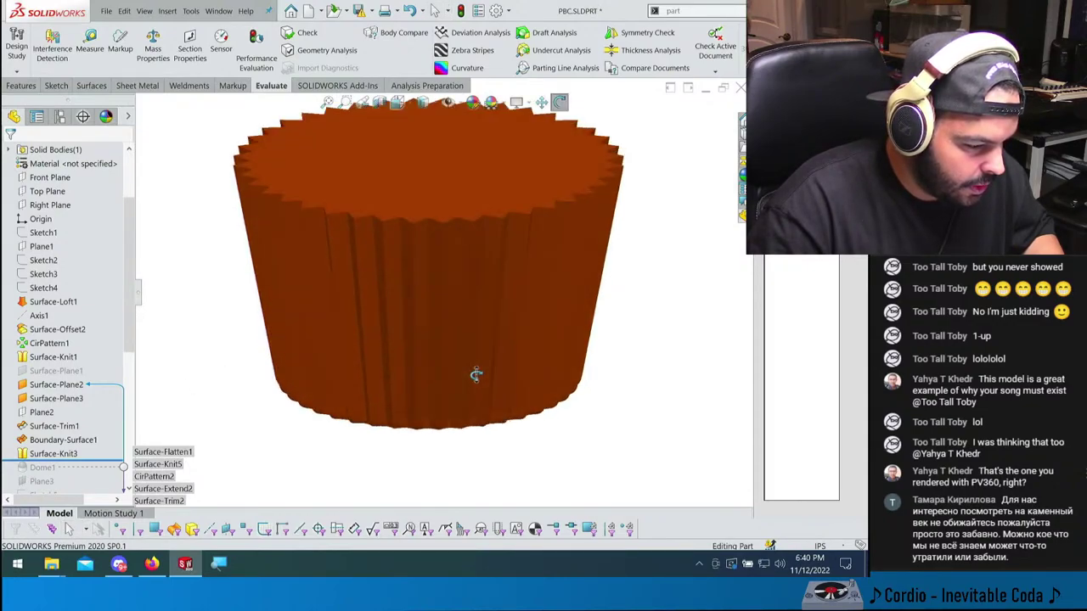
scroll(475, 378, "down", 3)
left_click(68, 455)
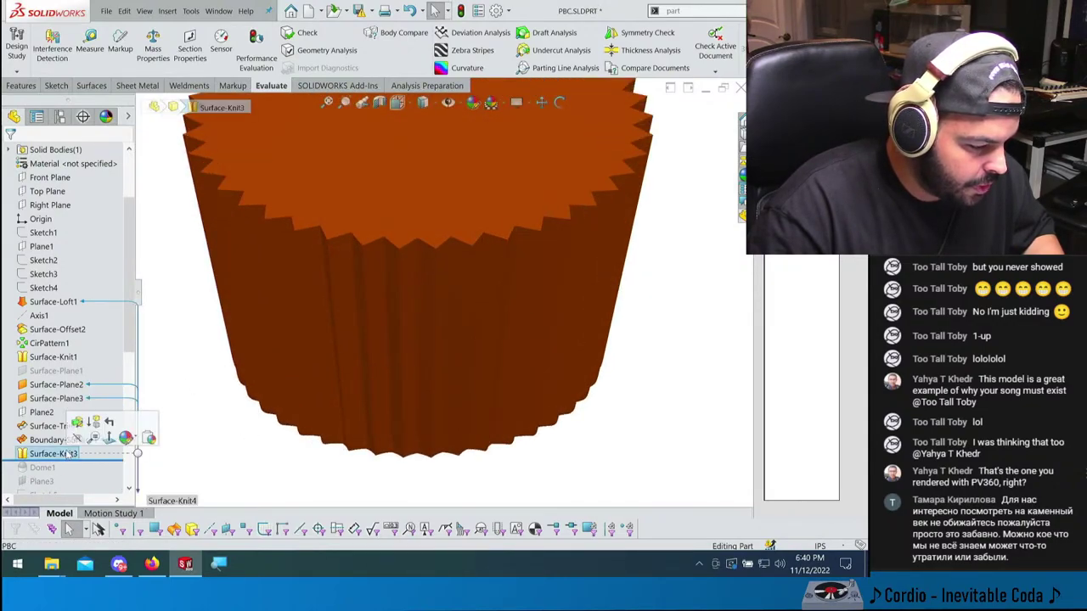
key("f")
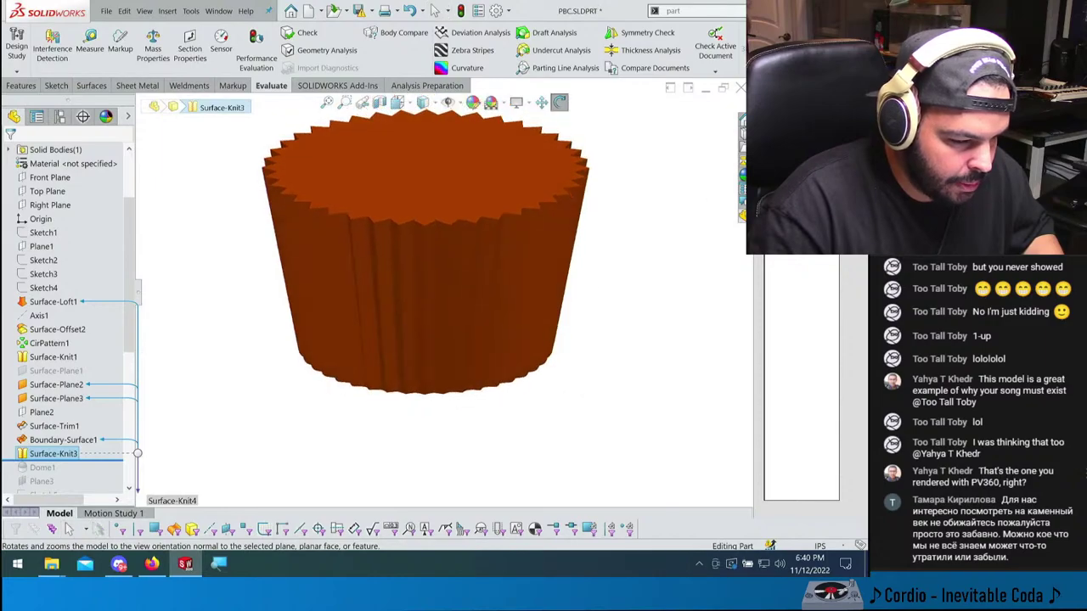
- Roll forward through Dome1 to Plane3, orbiting to show the domed top
key("Down")
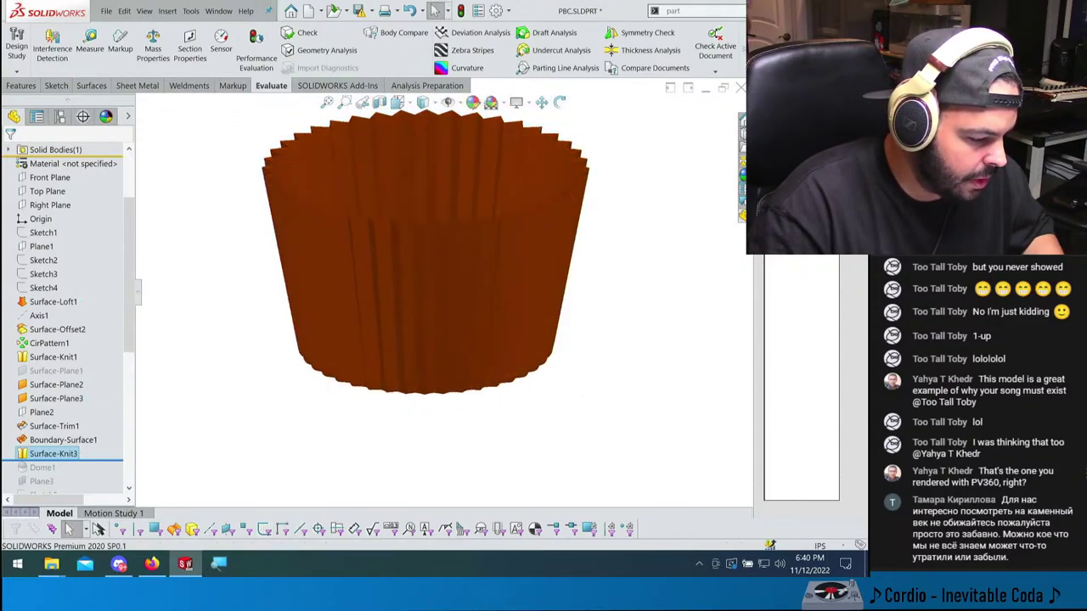
left_click(598, 297)
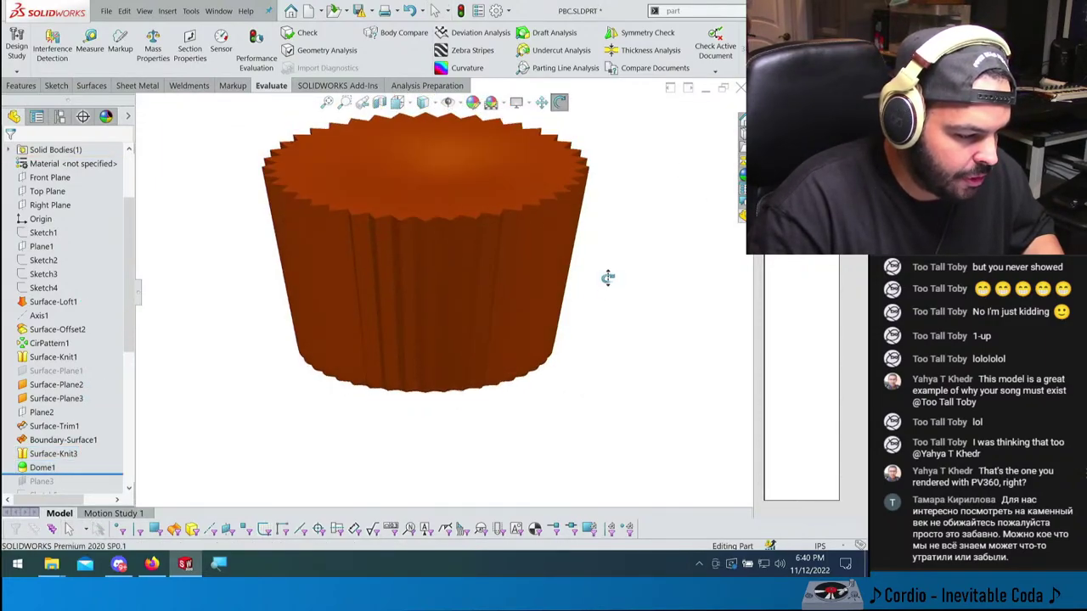
middle_click_drag(606, 274, 399, 178)
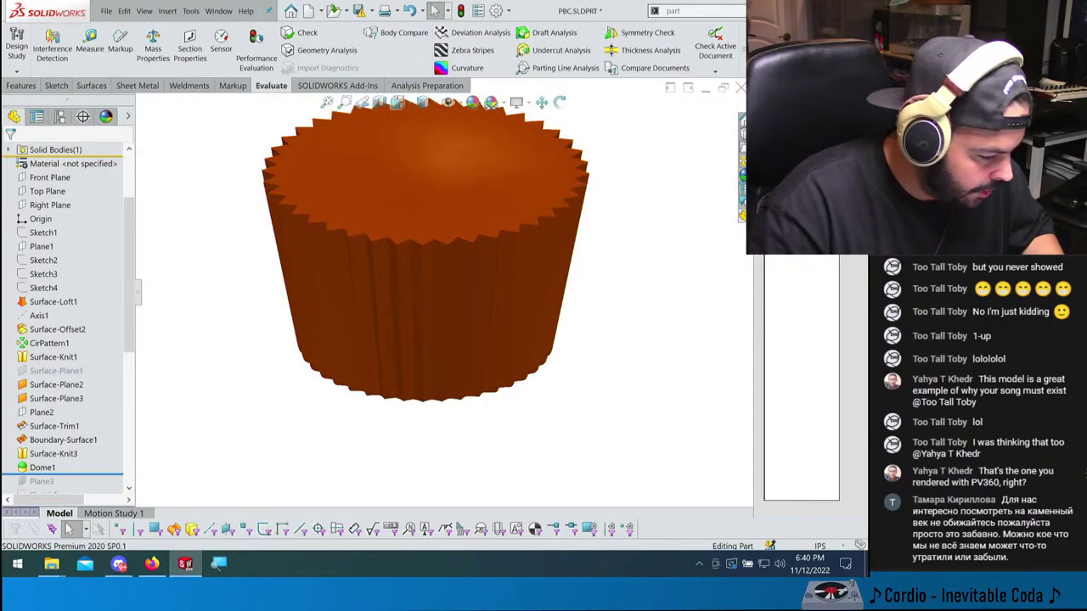
key("Down")
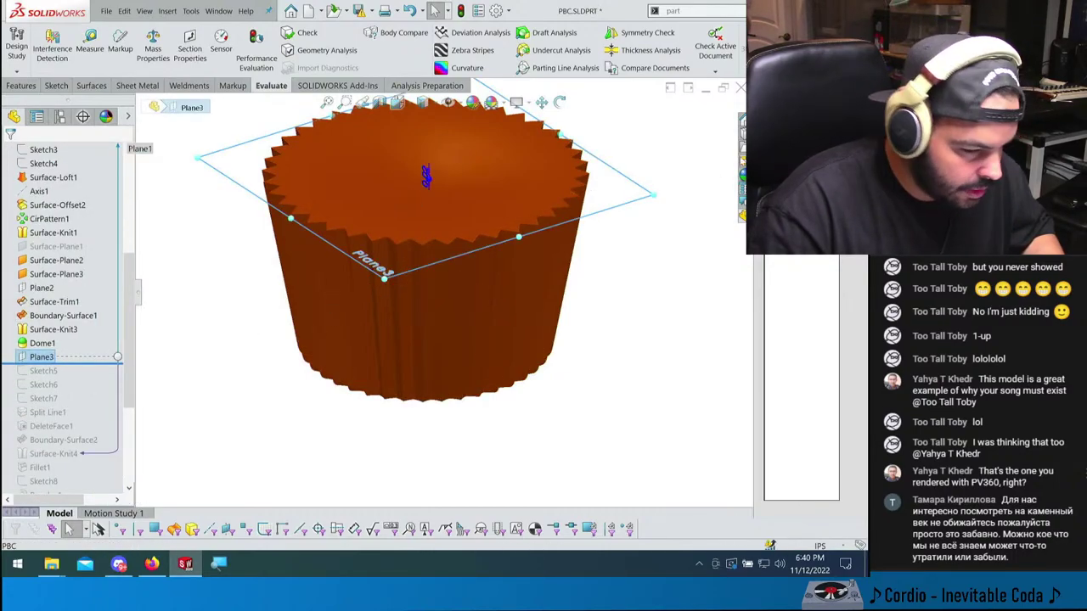
- Roll forward through Split Line1, DeleteFace1 and Boundary-Surface2, closing the top hole
key("Down")
key("Down")
key("Down")
key("Down")
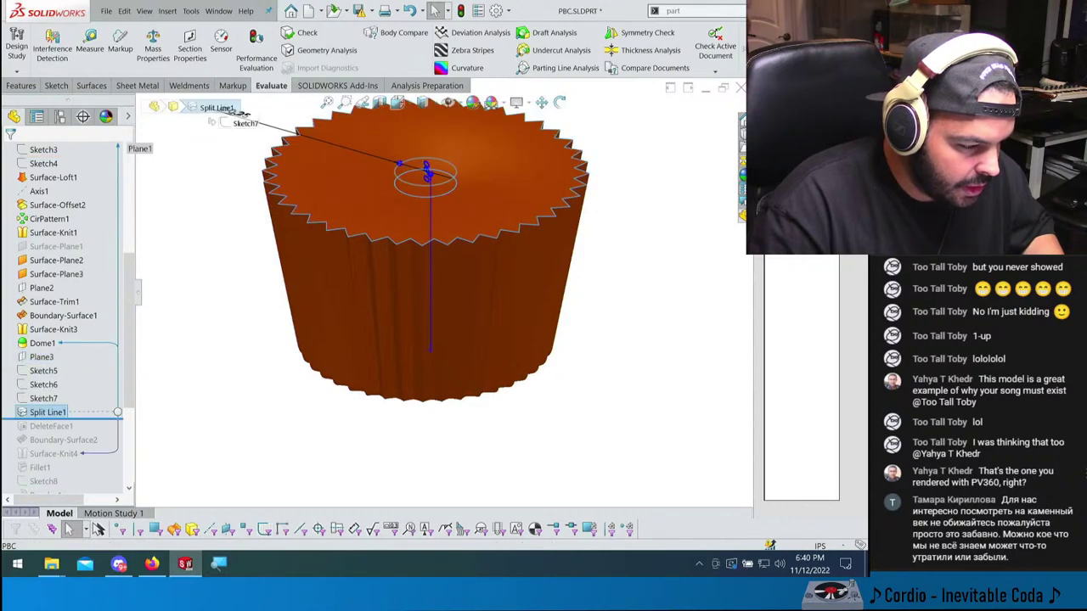
key("Down")
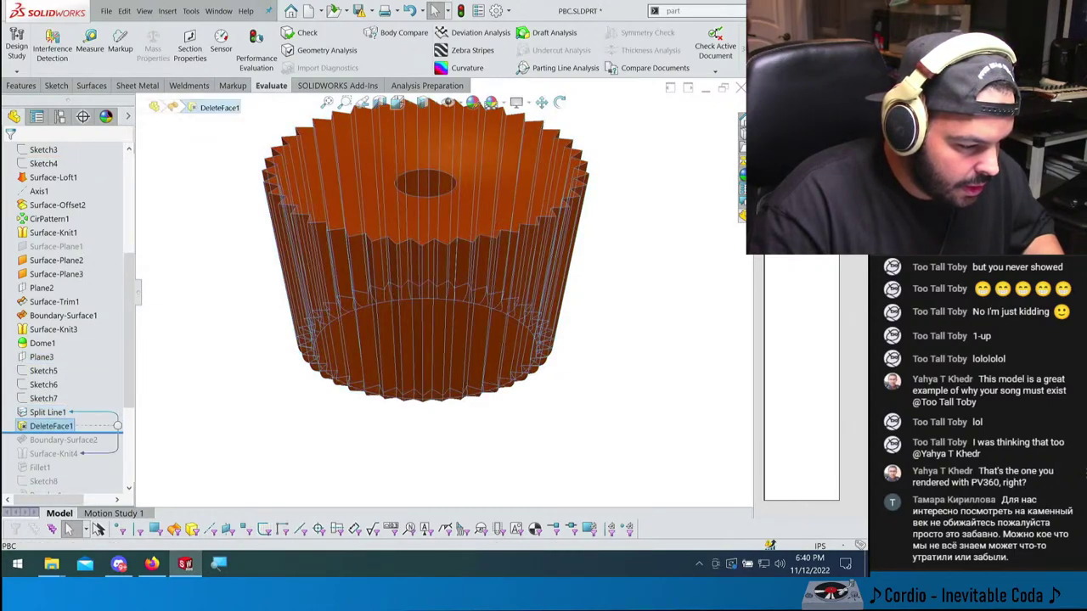
middle_click_drag(694, 198, 648, 280)
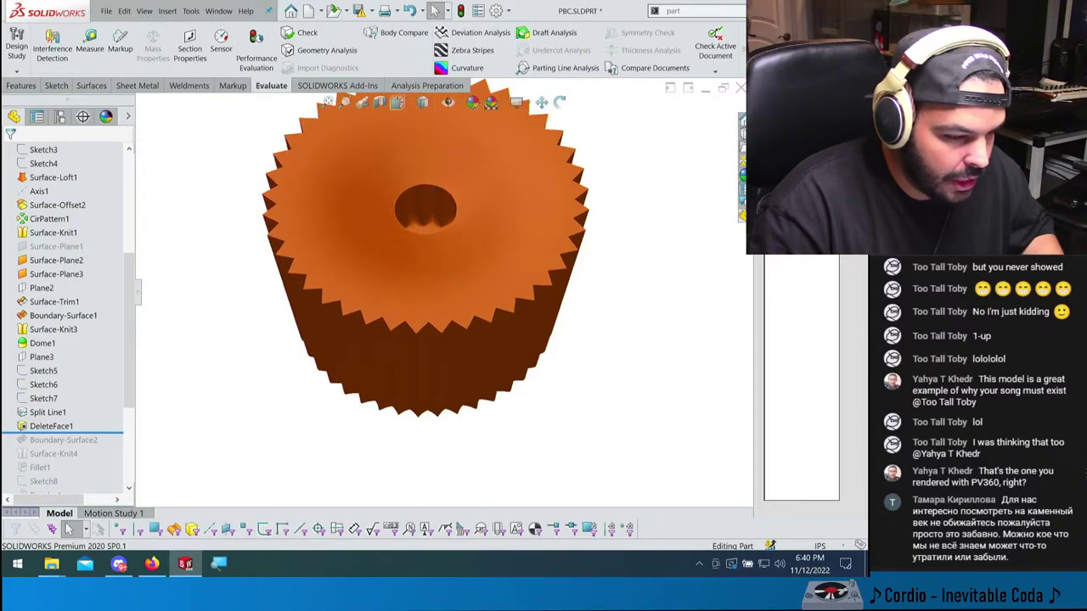
key("Down")
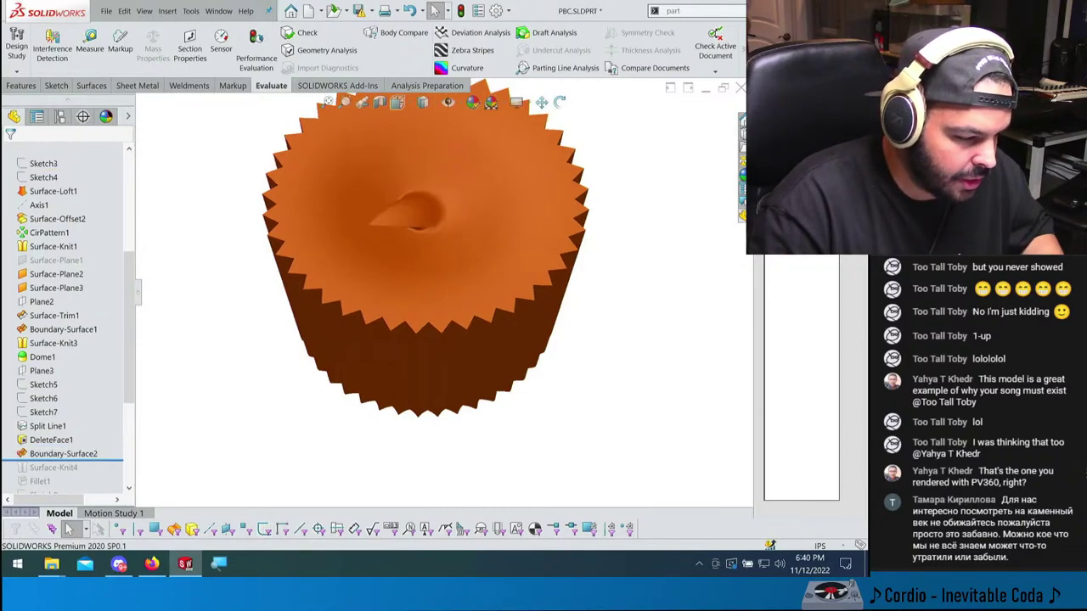
left_click(480, 217)
key("Escape")
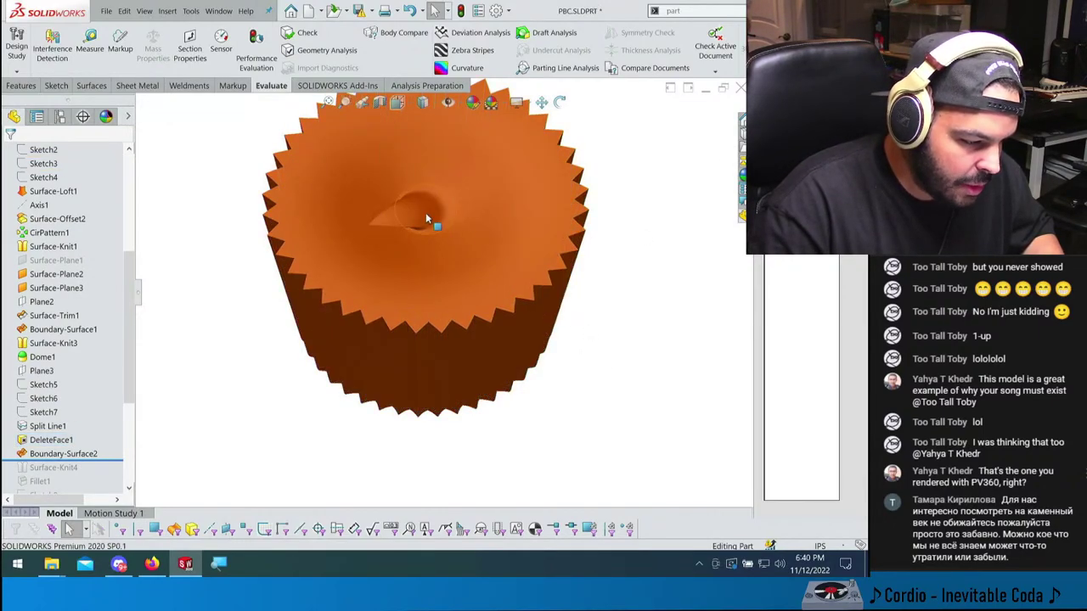
- Inspect Boundary-Surface2's swirl, Split Line1 and Sketch5's 0.25 dimension
left_click(37, 450)
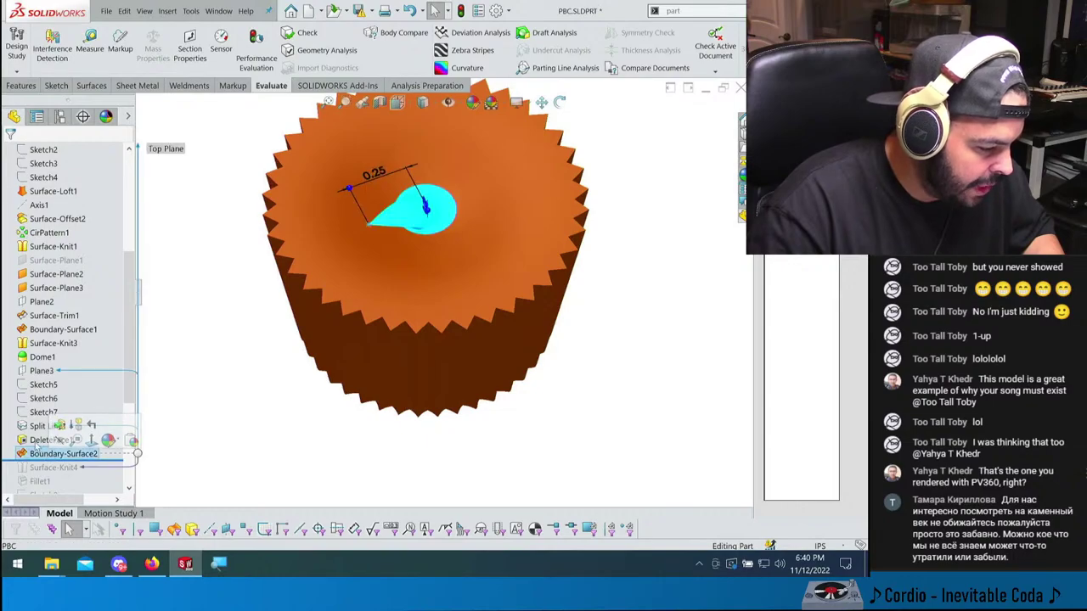
left_click(38, 440)
left_click(68, 456)
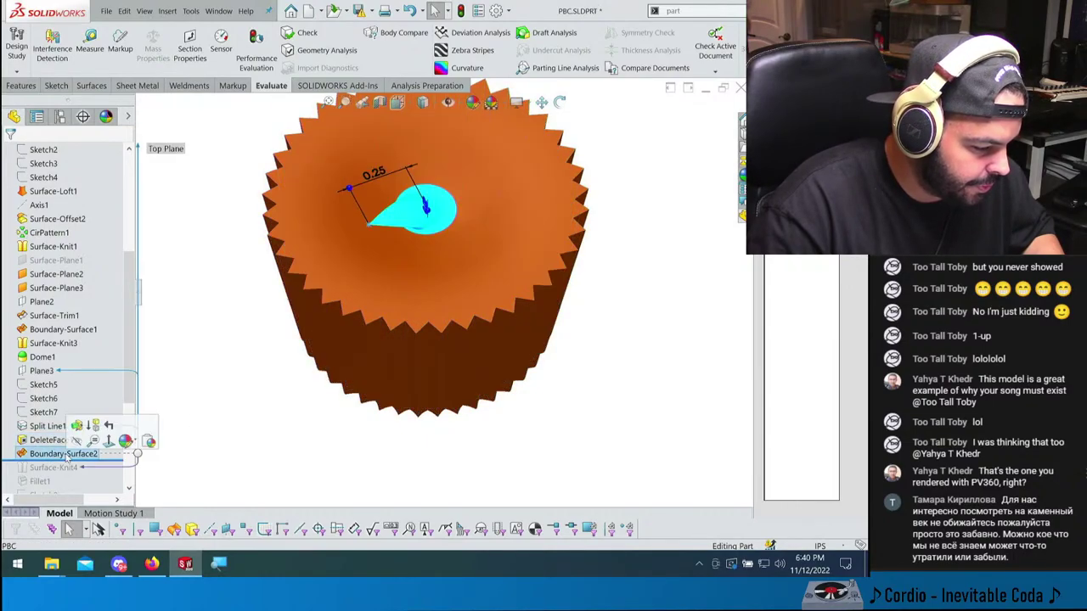
scroll(485, 245, "down", 3)
middle_click_drag(485, 245, 474, 218)
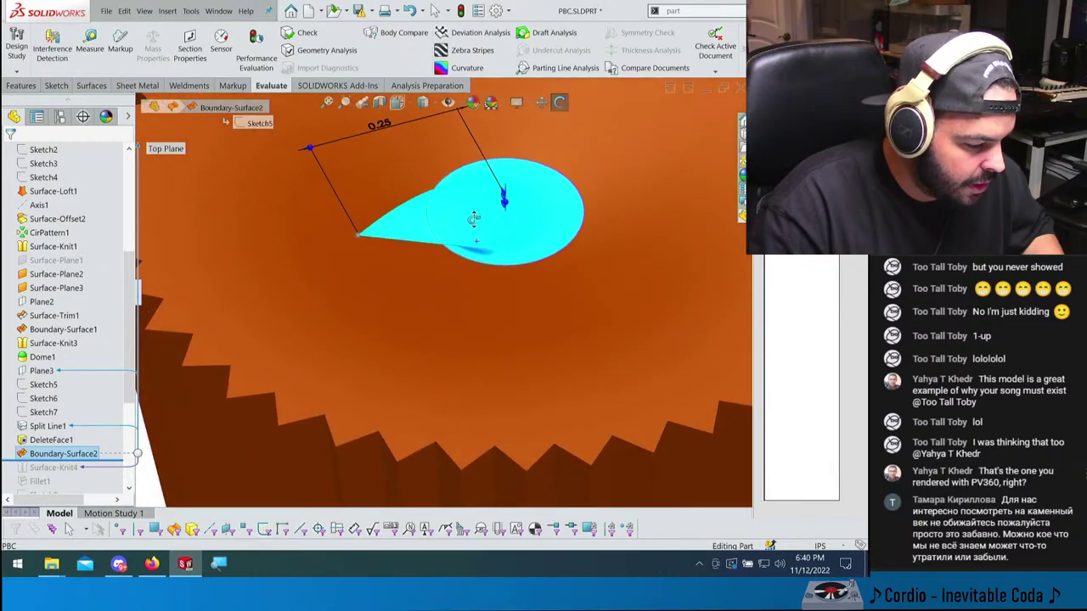
key("Escape")
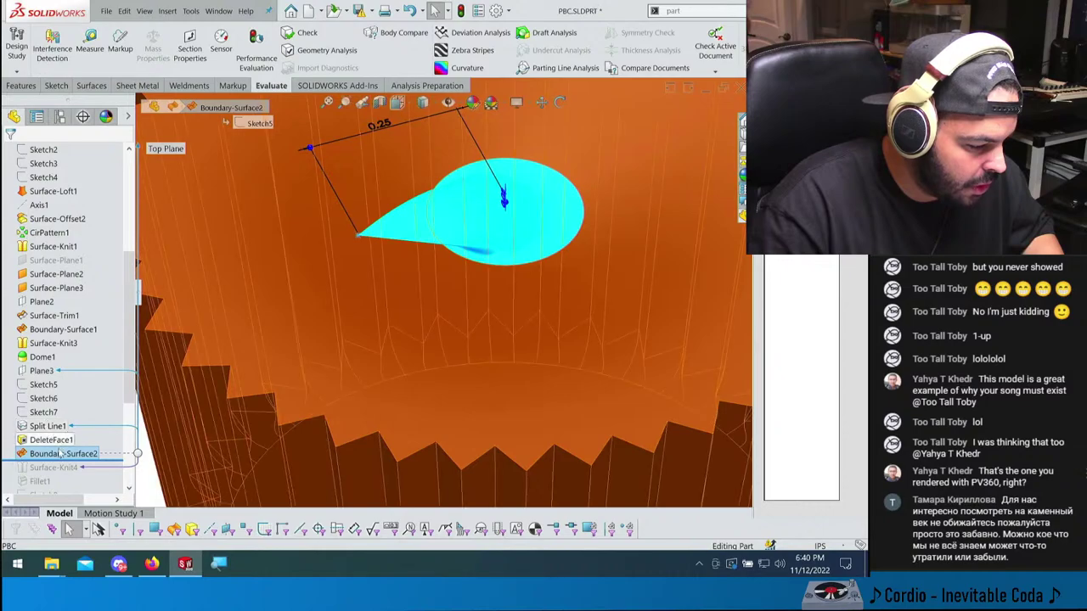
left_click(49, 426)
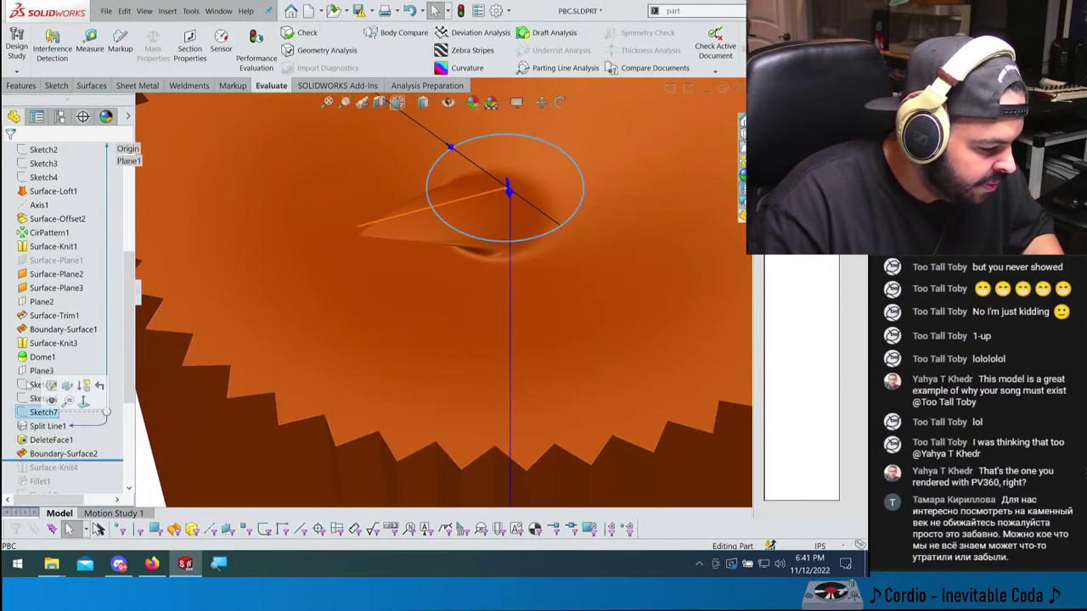
left_click(43, 384)
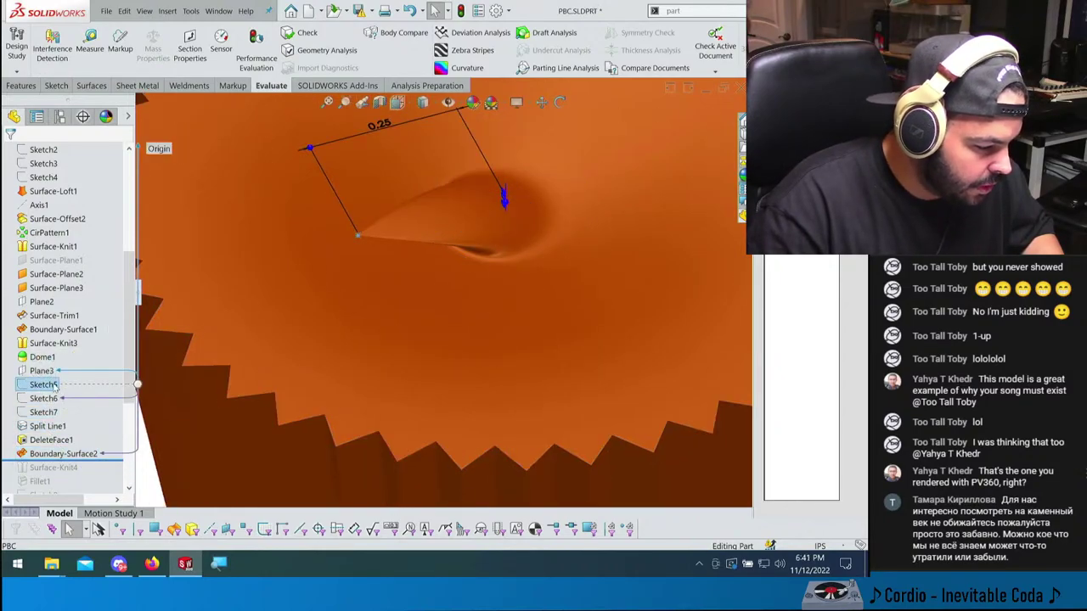
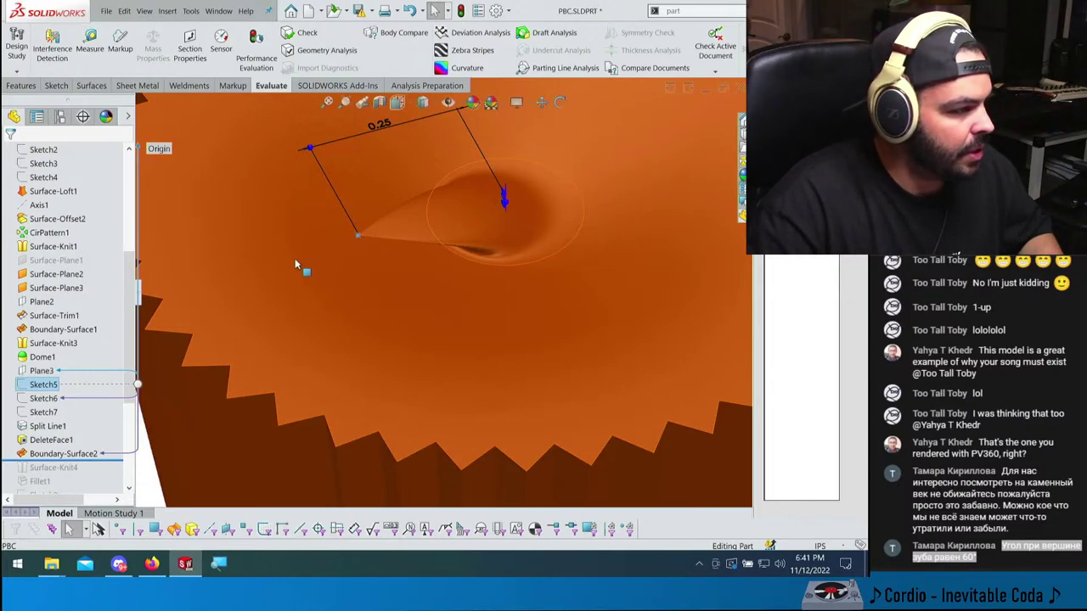
- Swap Sketch5 for Sketch4's profile, inspect the cone region, and edit Sketch4
scroll(302, 336, "up", 3)
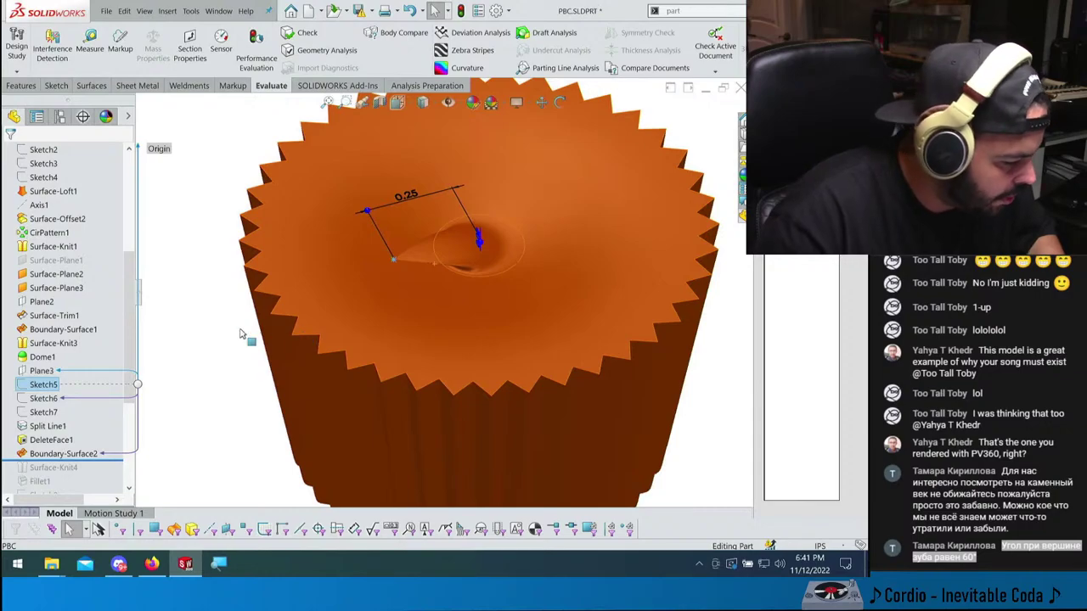
left_click(203, 301)
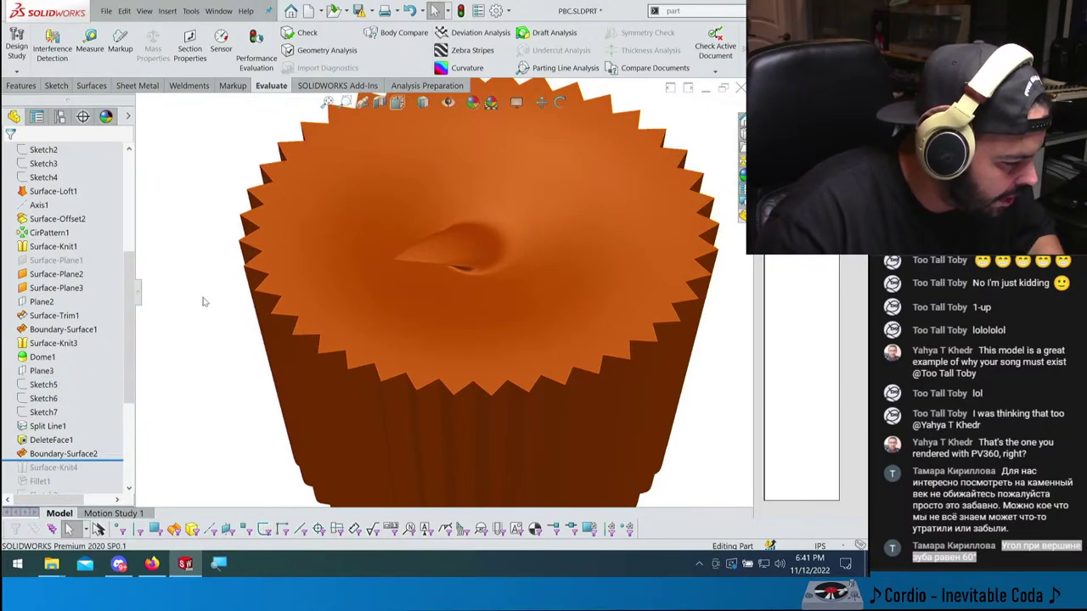
left_click(43, 177)
mouse_move(237, 293)
middle_mouse_down()
mouse_move(238, 322)
mouse_move(303, 393)
mouse_move(228, 417)
middle_mouse_up()
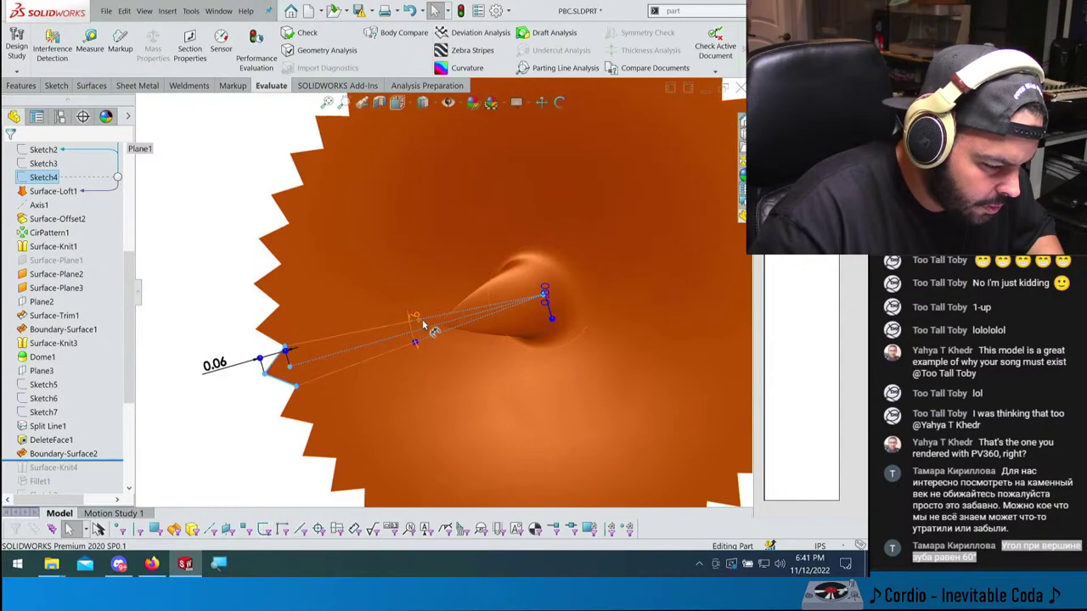
middle_click_drag(418, 323, 221, 365)
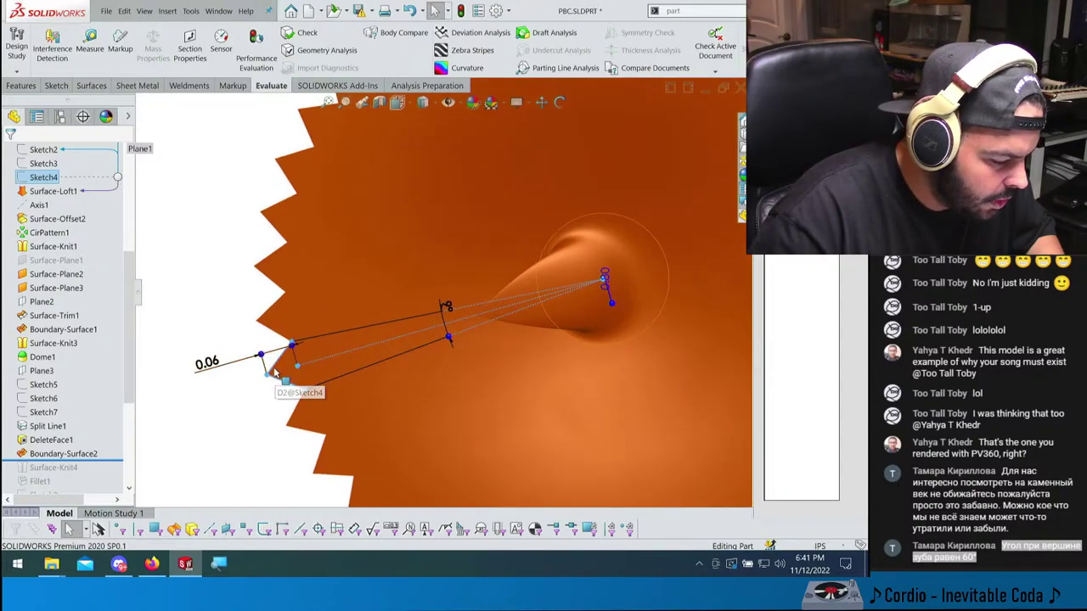
left_click(44, 177)
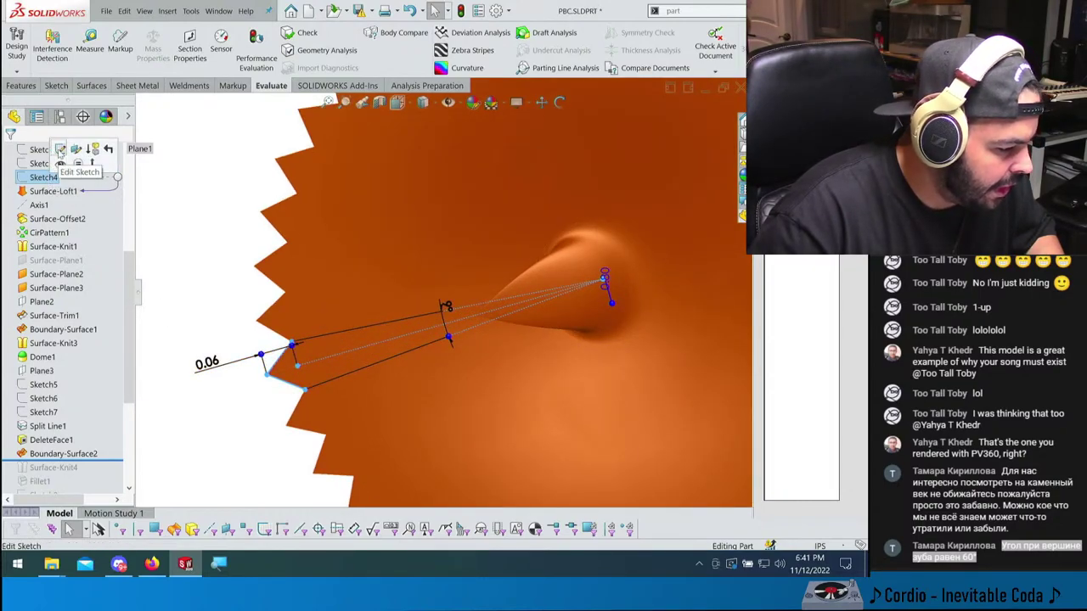
left_click(49, 160)
- Add a 74.55° angle dimension between two Sketch4 lines, then exit and rebuild the part
key("d")
scroll(295, 364, "down", 2)
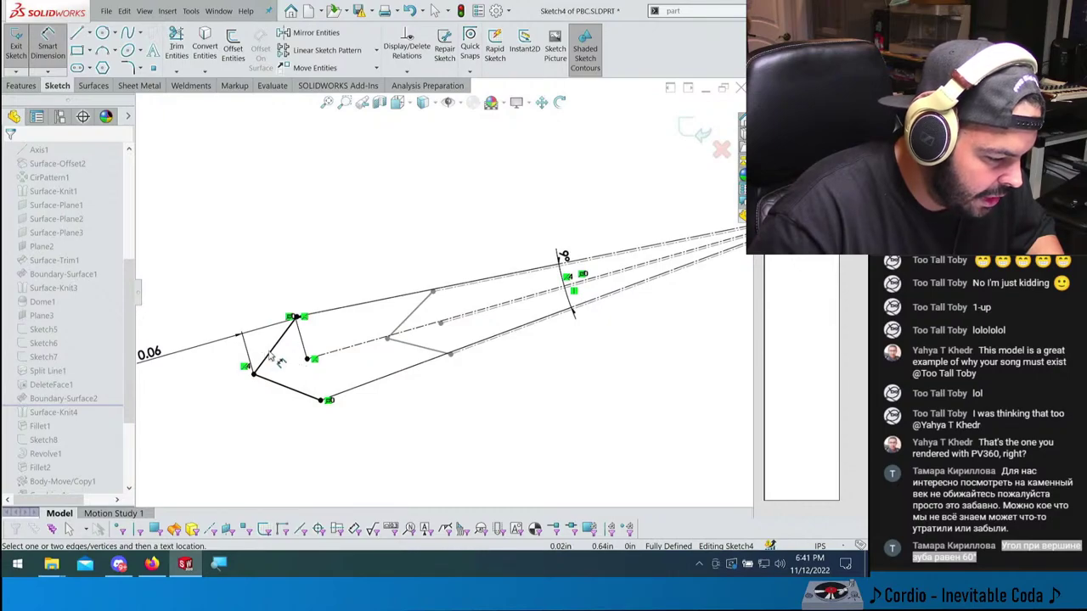
left_click(268, 357)
scroll(272, 370, "down", 1)
left_click(271, 380)
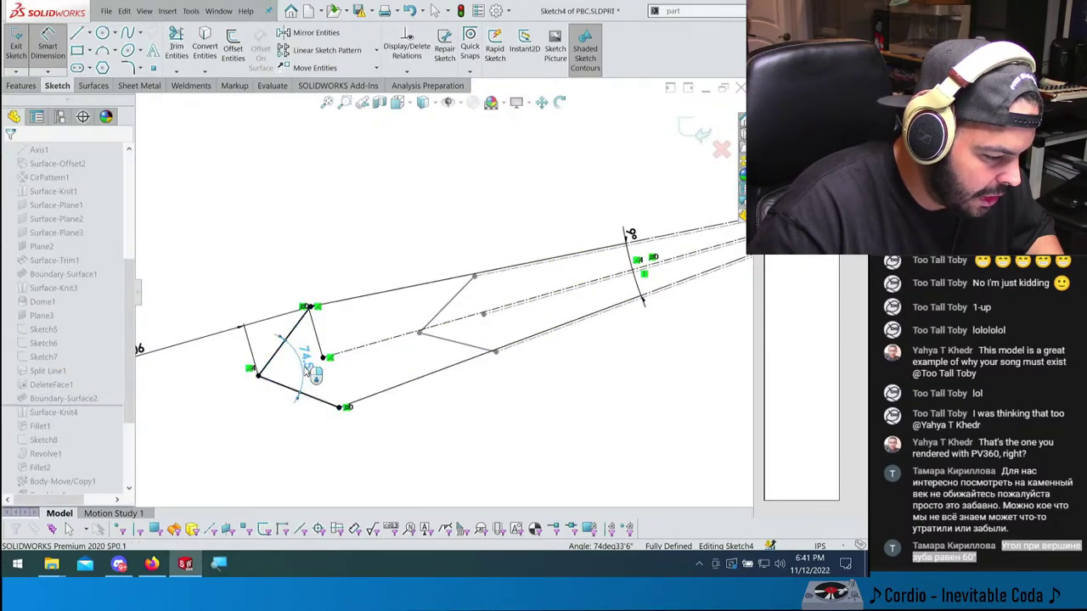
left_click(310, 368)
scroll(446, 295, "up", 1)
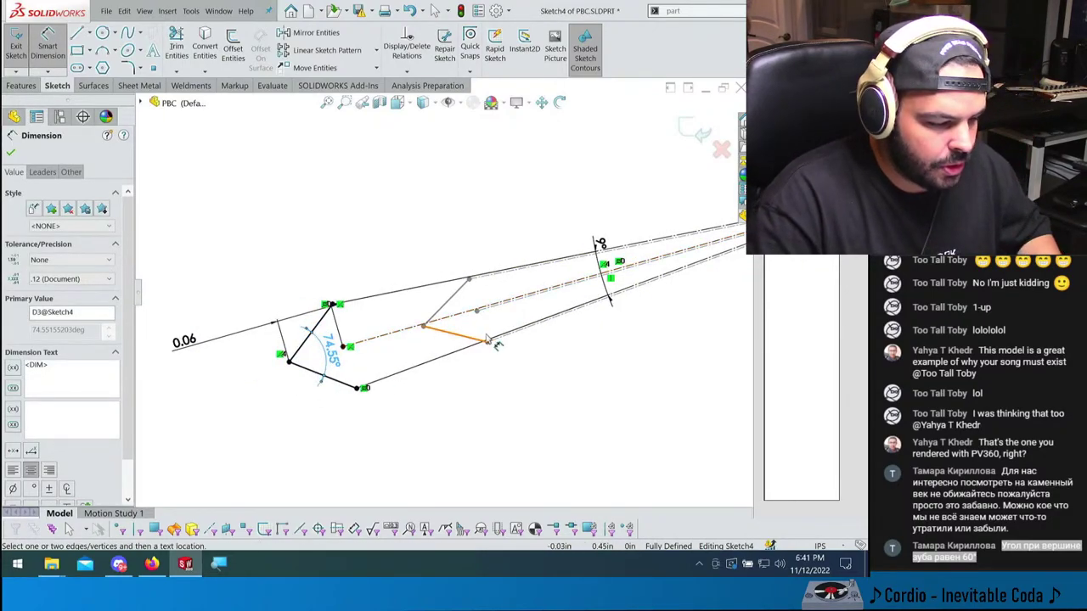
scroll(441, 295, "up", 1)
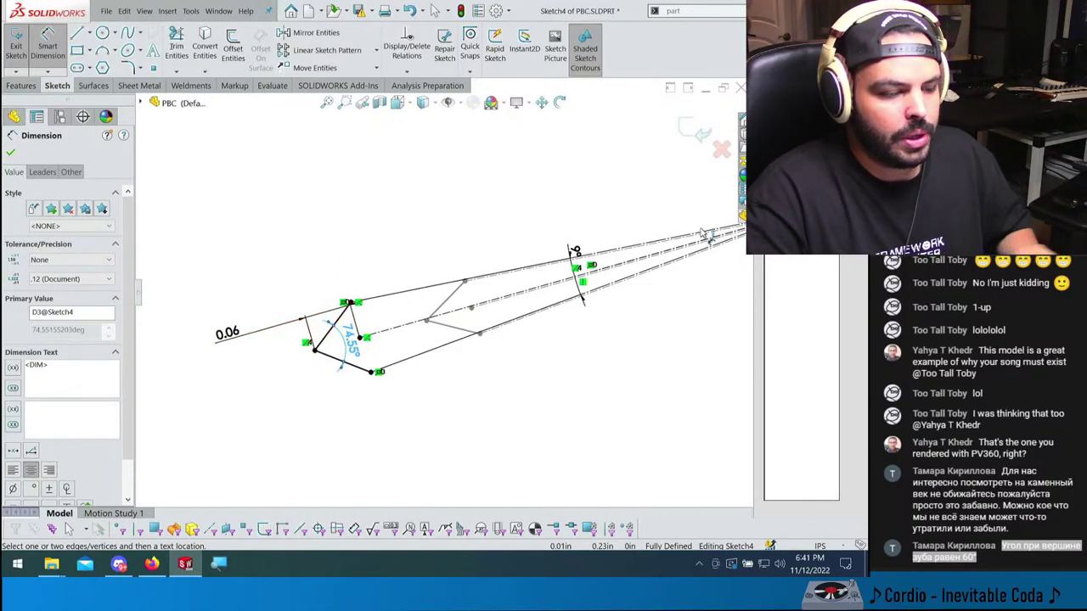
key("ctrl+b")
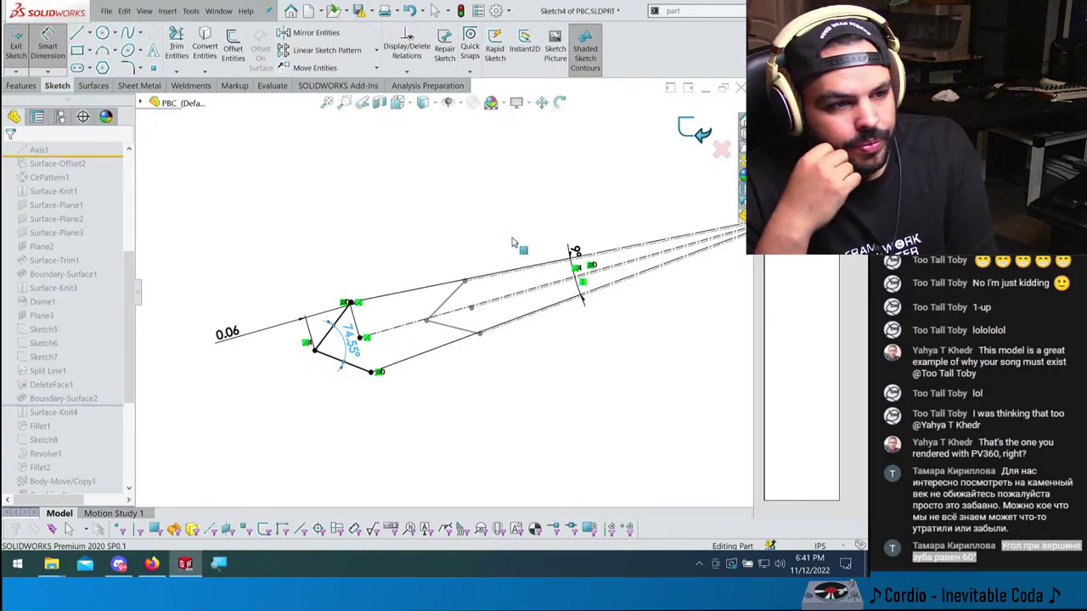
key("ctrl+b")
- Roll the history forward past Surface-Knit4, Fillet2, Combine1 and Surface-Extend2 to Surface-Offset3
key("f")
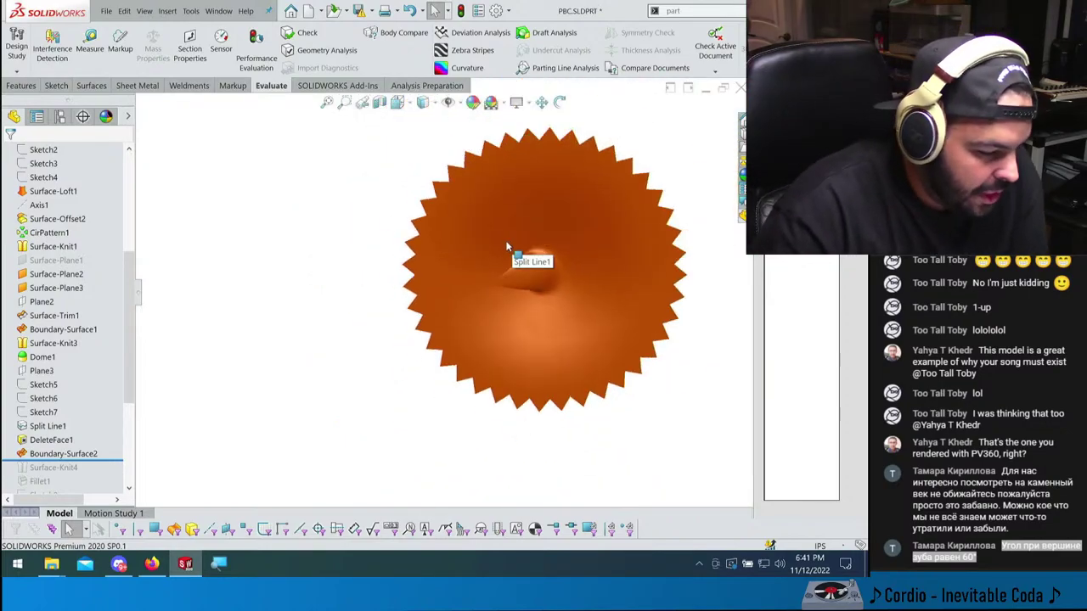
middle_click_drag(507, 247, 548, 340)
scroll(99, 388, "down", 2)
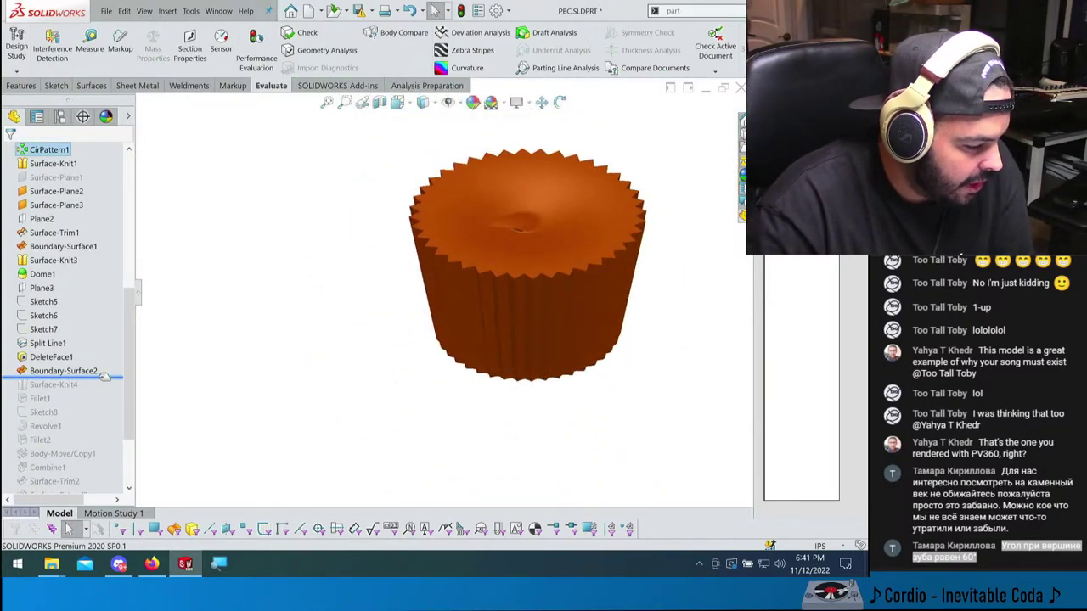
left_click_drag(103, 376, 98, 420)
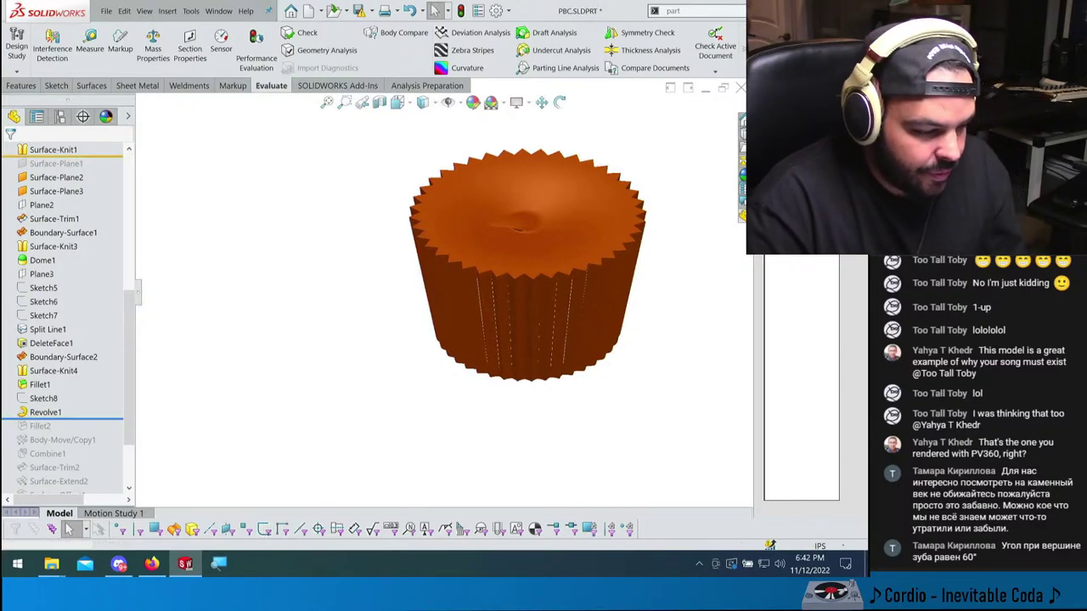
key("Down")
key("Down")
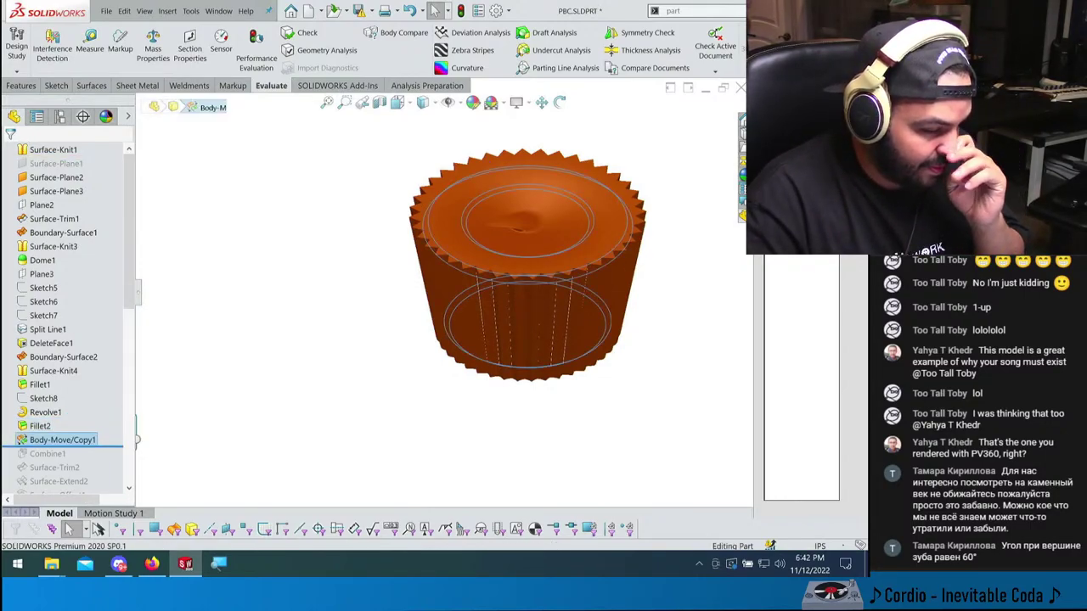
key("Down")
key("Down")
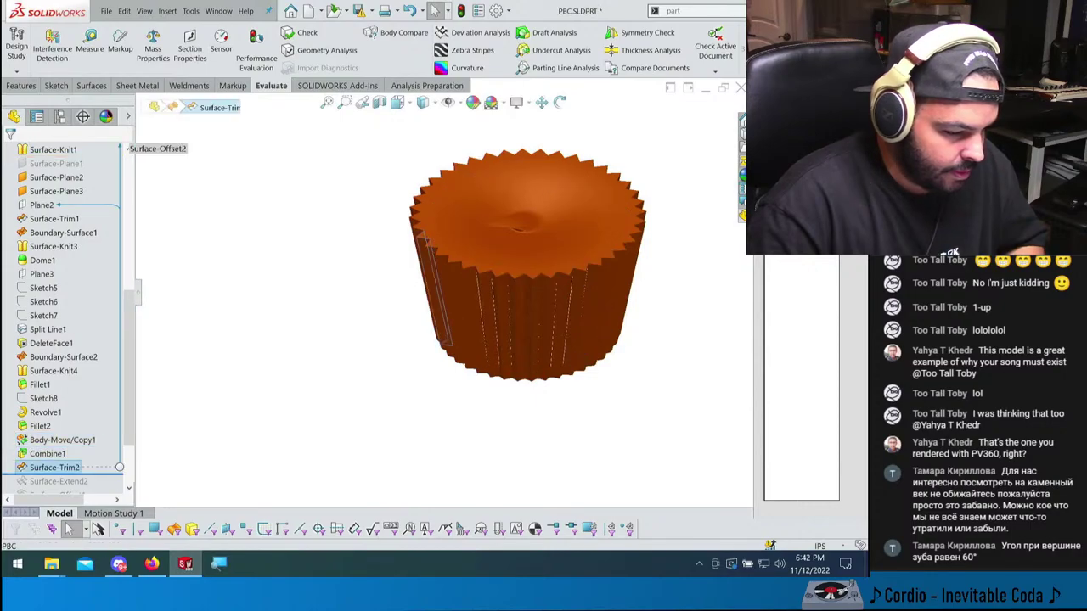
key("Down")
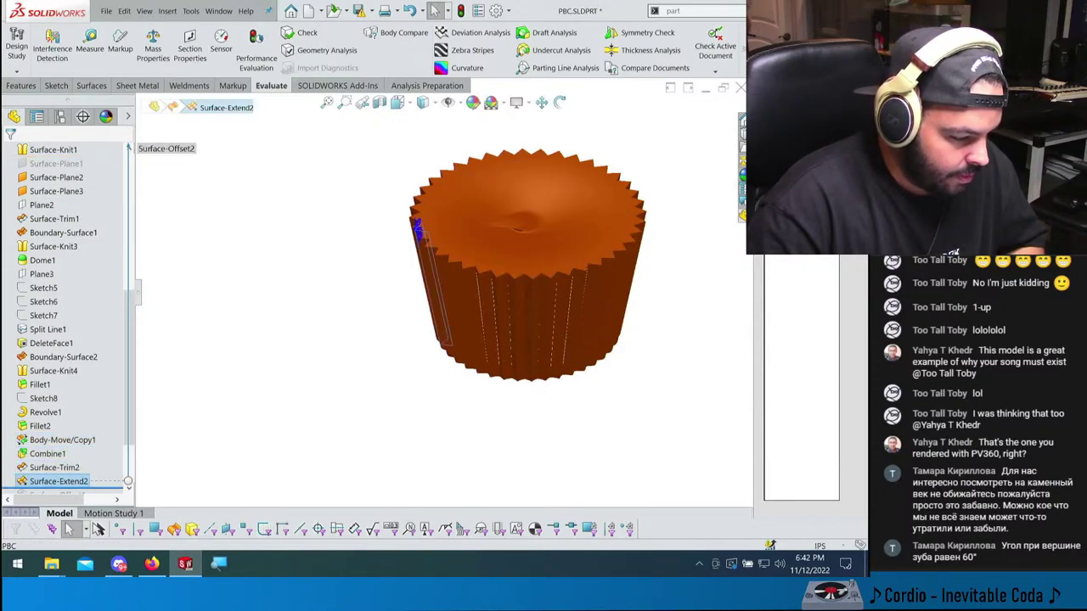
key("Down")
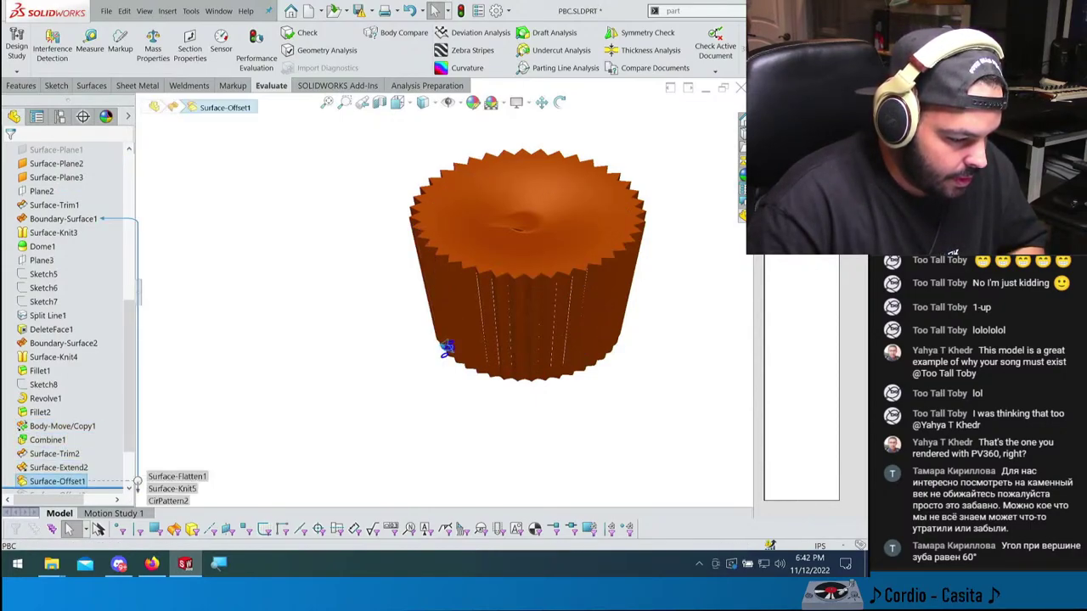
key("Down")
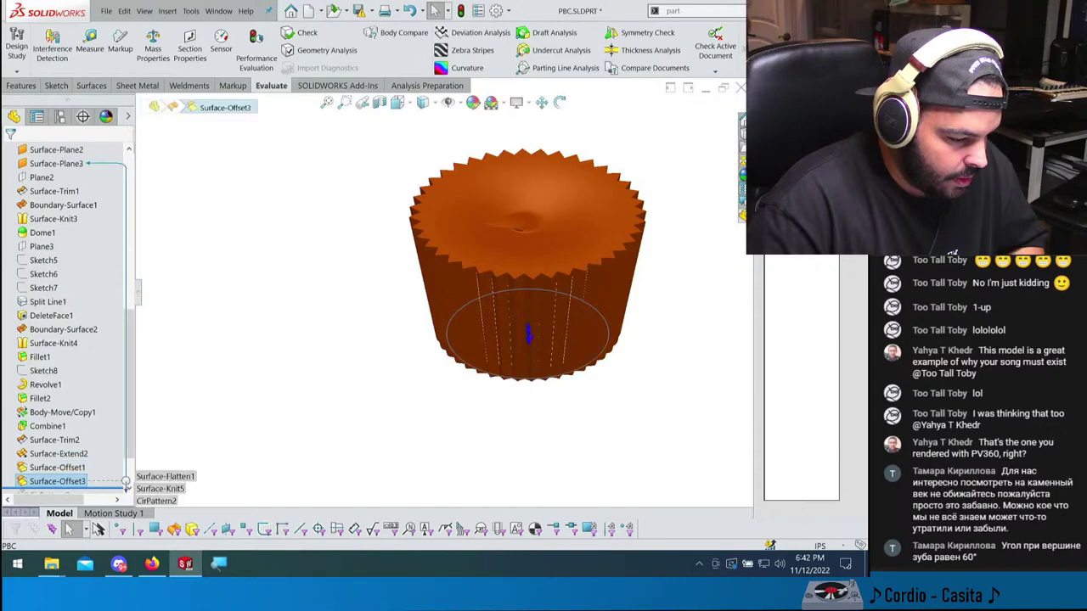
- Inspect Surface-Offset3, Surface-Offset1 and Surface-Extend2 on the model, then roll forward to CirPattern2
scroll(487, 336, "down", 5)
scroll(43, 457, "down", 2)
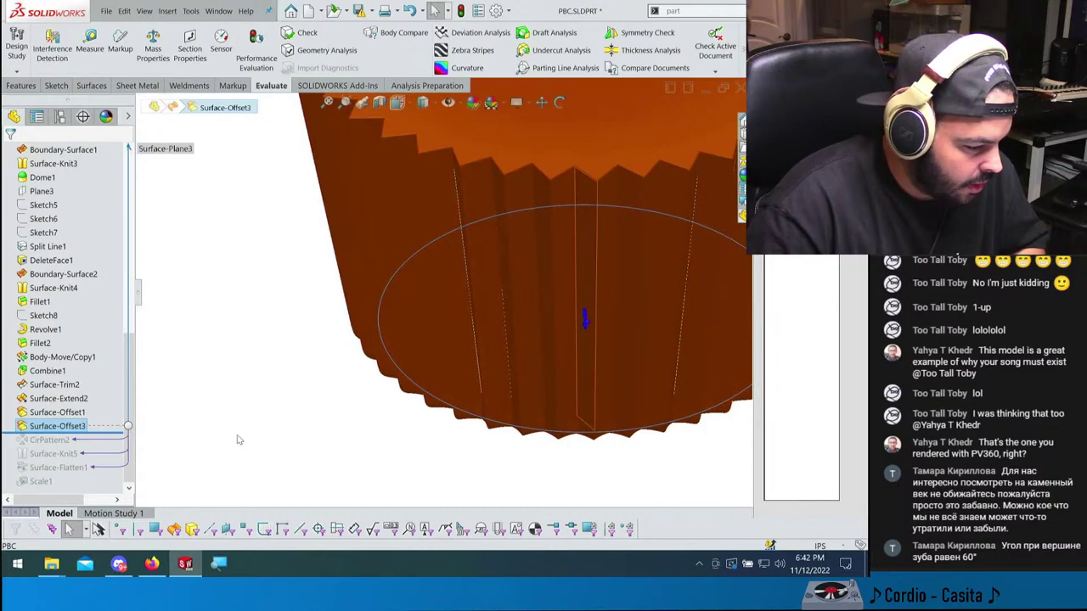
left_click(69, 423)
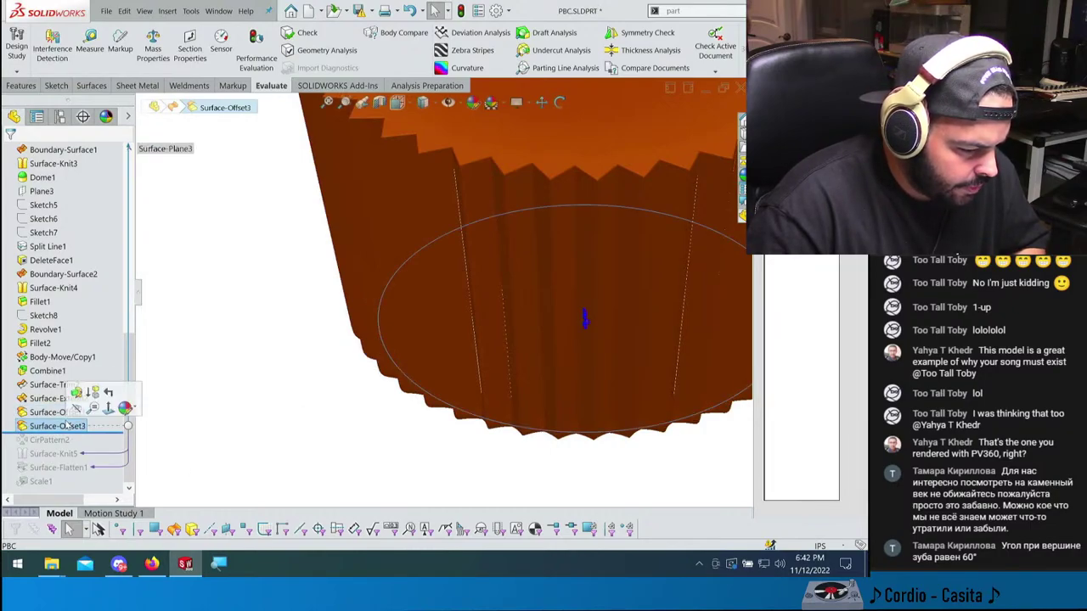
middle_click_drag(292, 422, 400, 323)
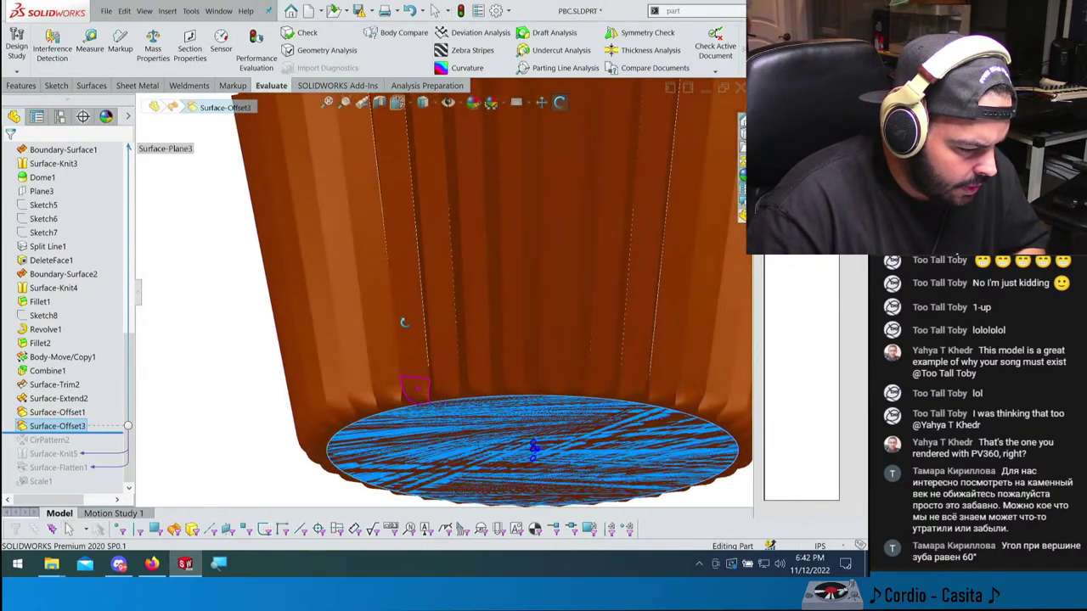
left_click(78, 415)
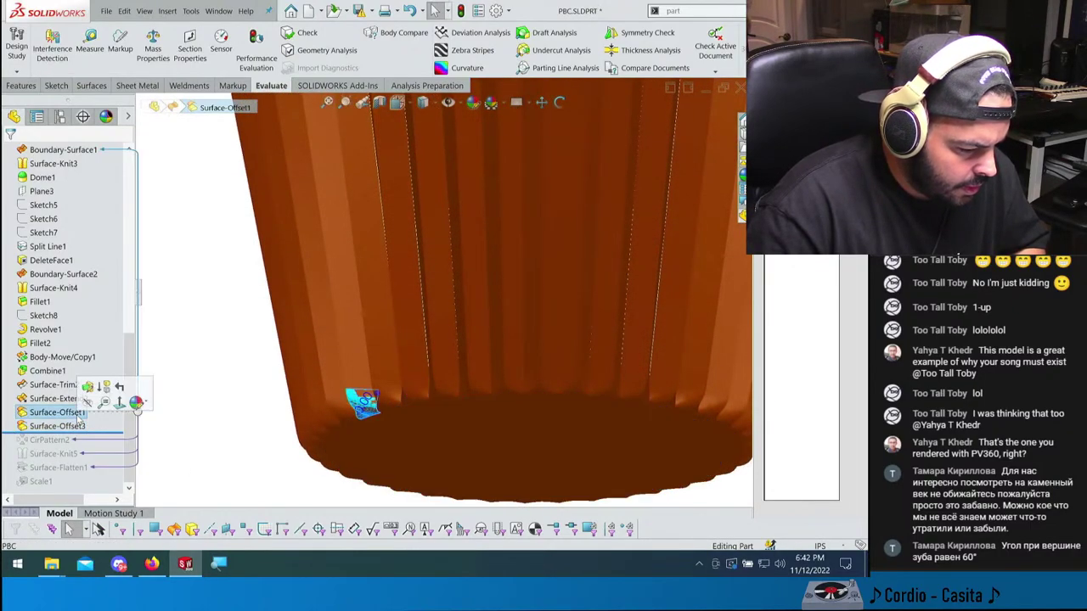
left_click(58, 399)
key("f")
middle_click_drag(468, 279, 451, 305)
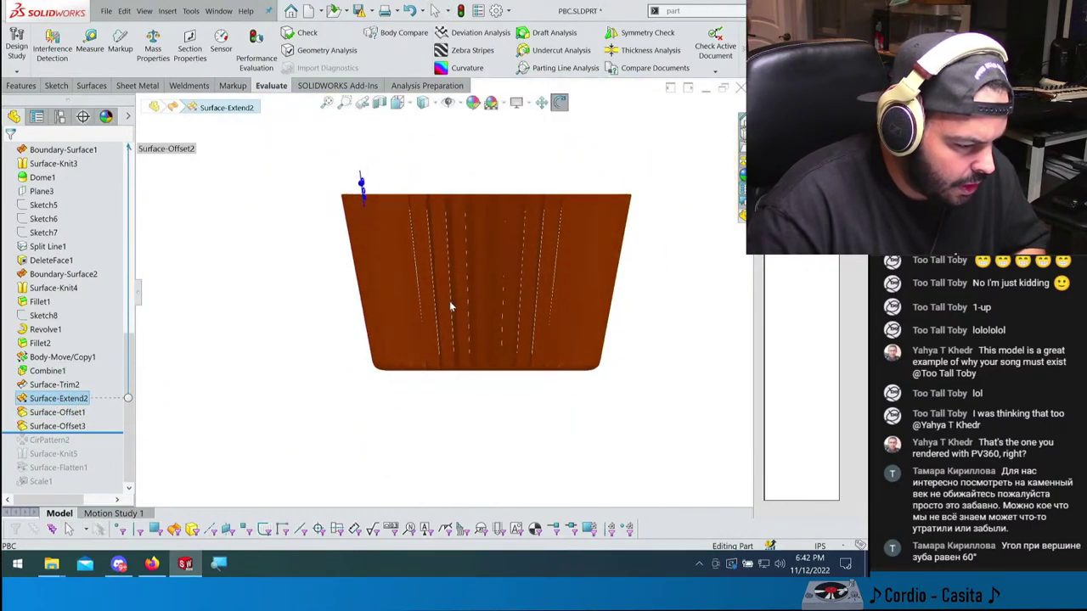
scroll(374, 197, "down", 3)
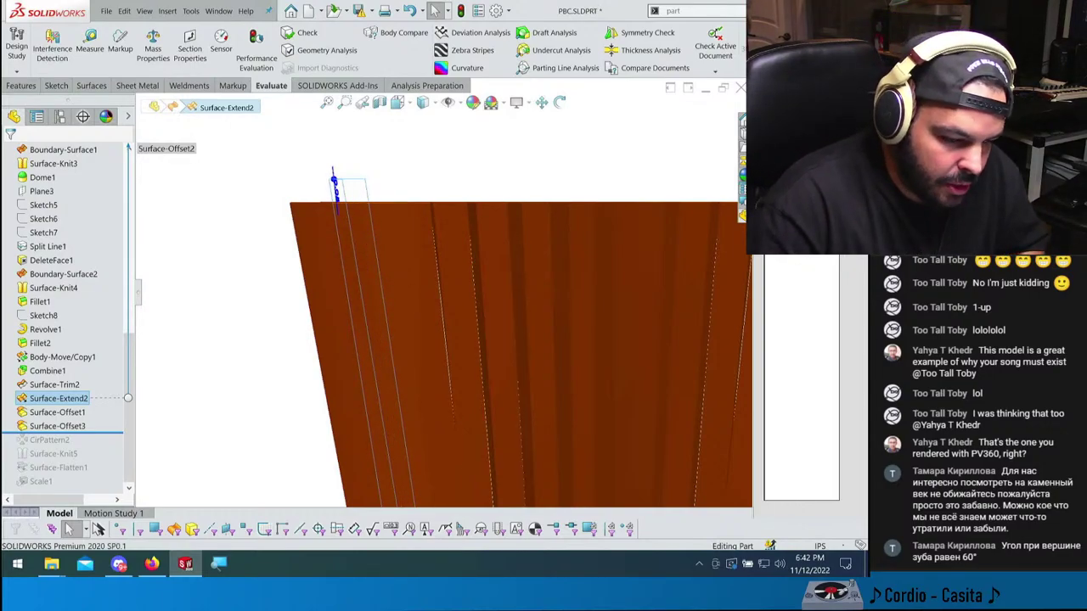
key("Down")
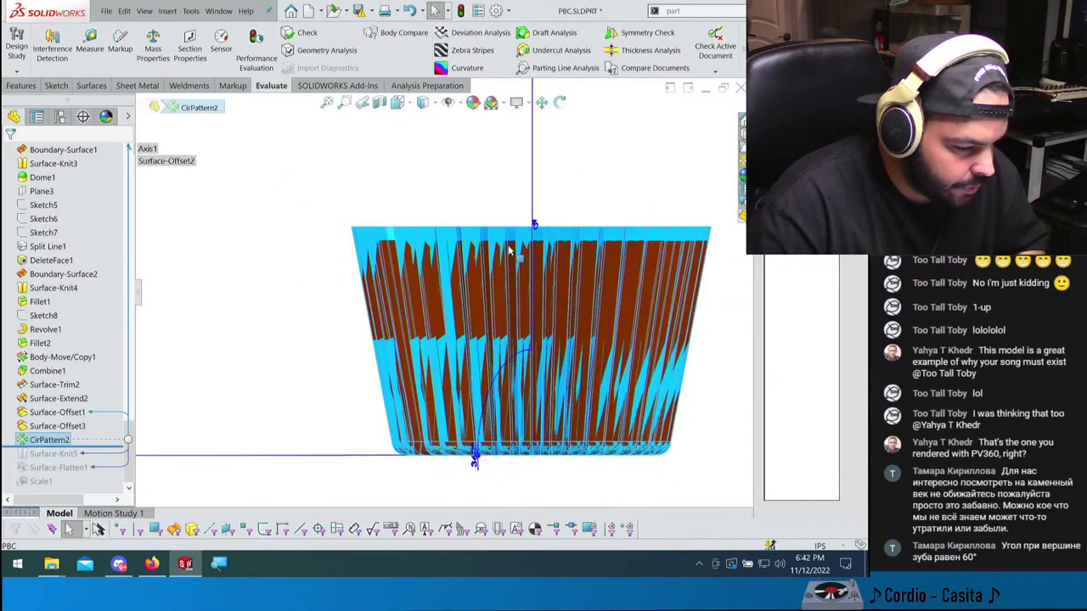
- Roll forward to include Surface-Knit5, then back to just after CirPattern2 in isometric view
key("ctrl+7")
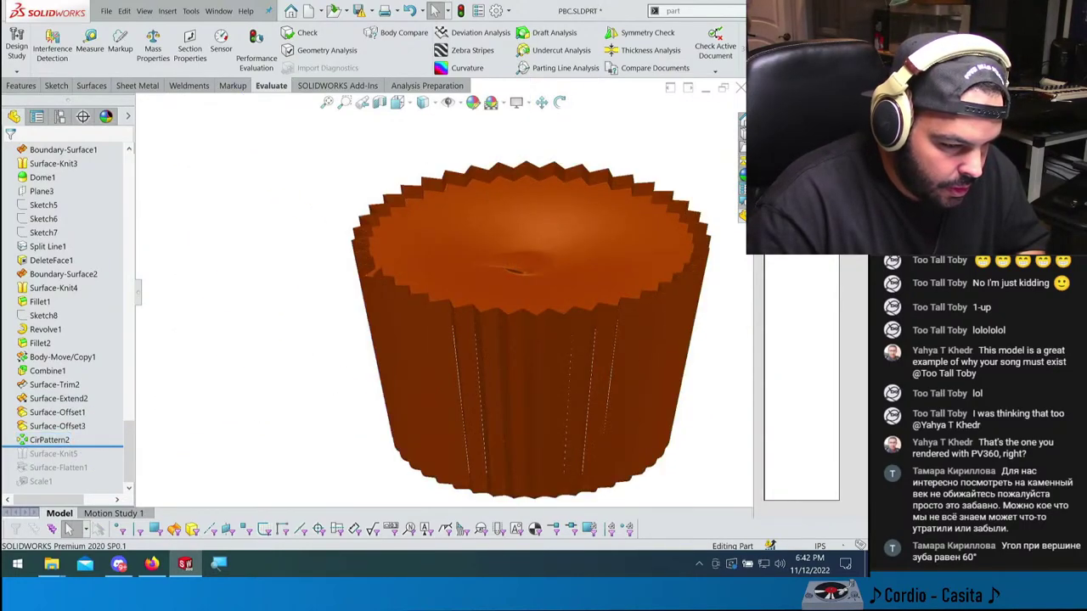
key("Down")
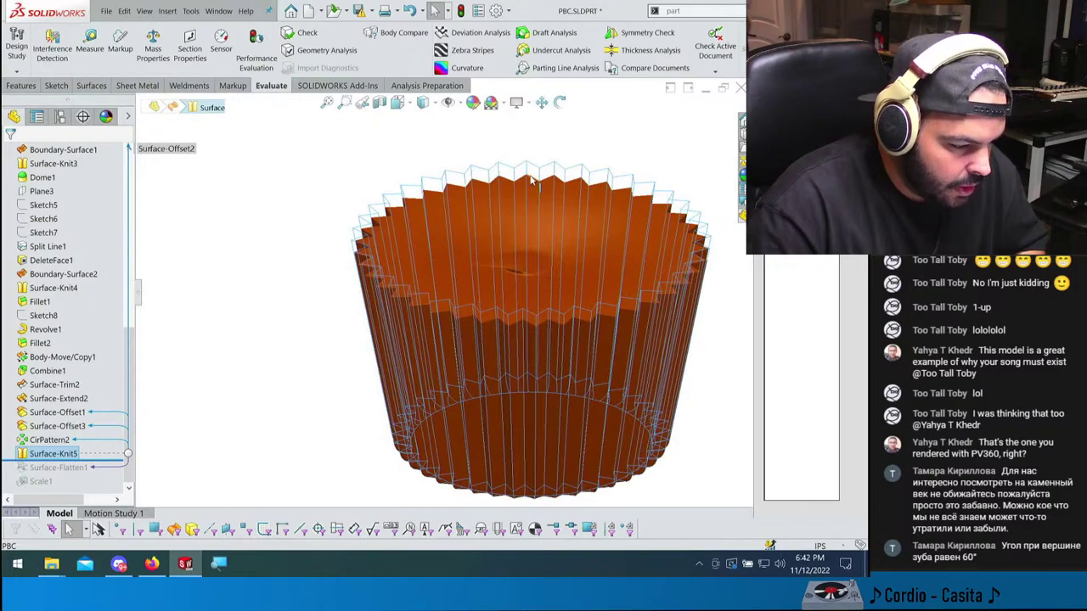
key("Escape")
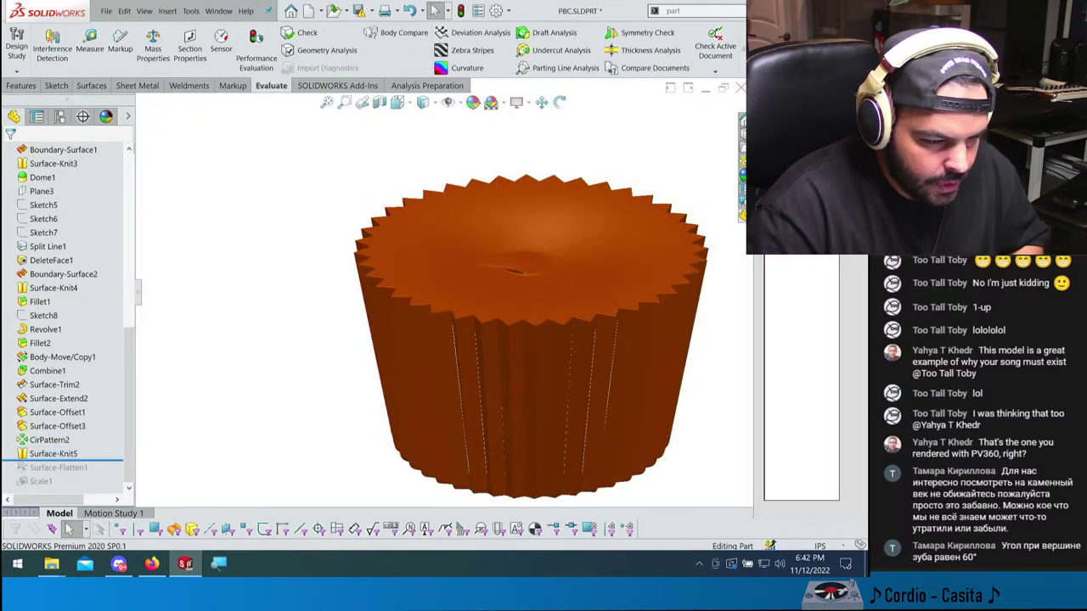
key("Up")
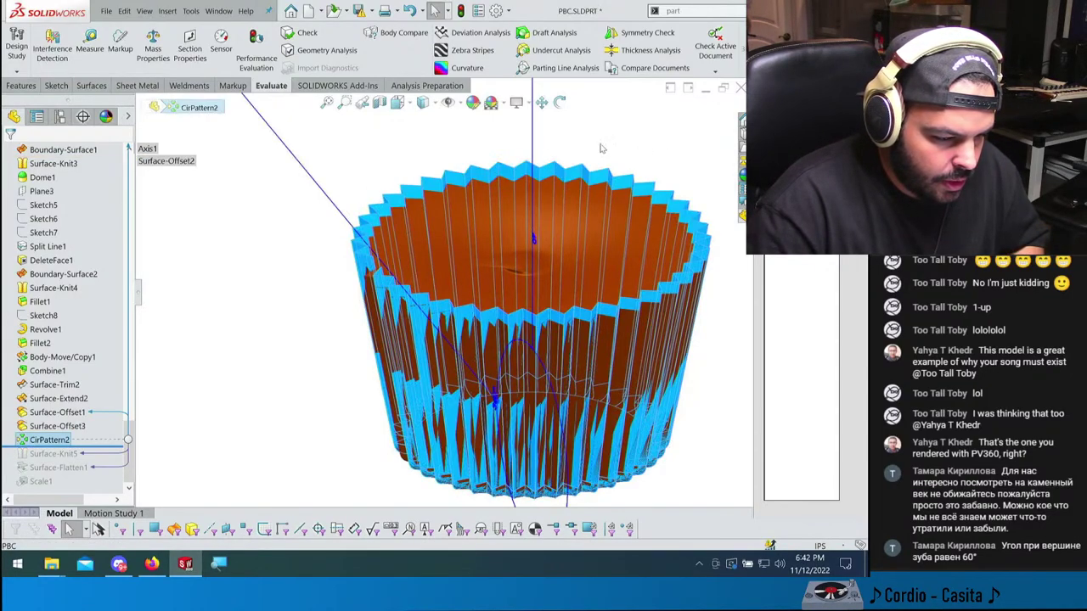
key("Escape")
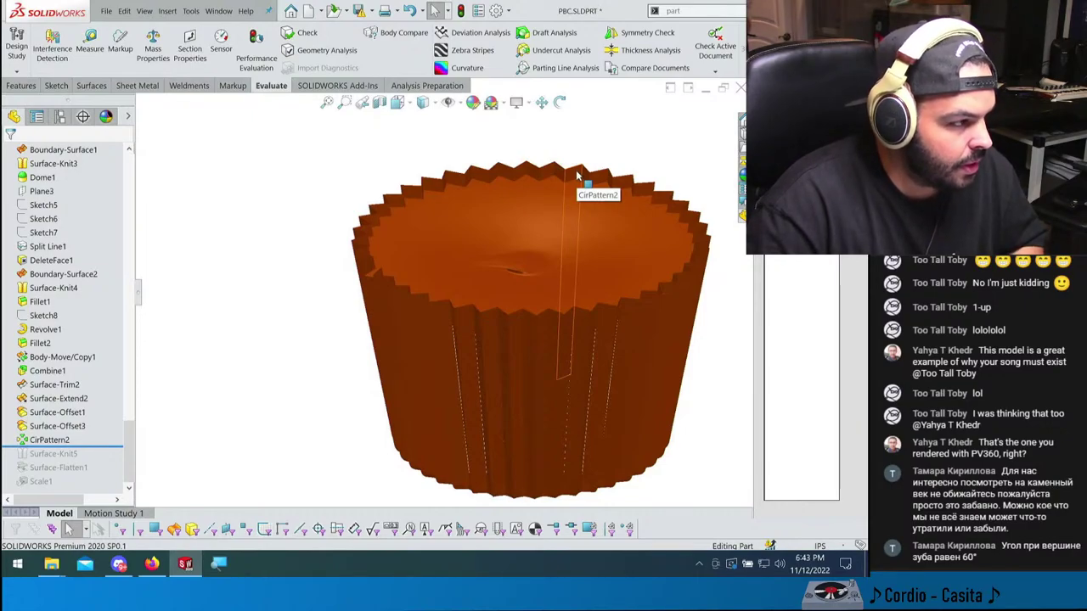
middle_click_drag(283, 323, 680, 151)
- Set the rollback bar after Surface-Knit5, excluding Surface-Flatten1 and Scale1, and select Surface-Knit5
left_click_drag(106, 446, 106, 458)
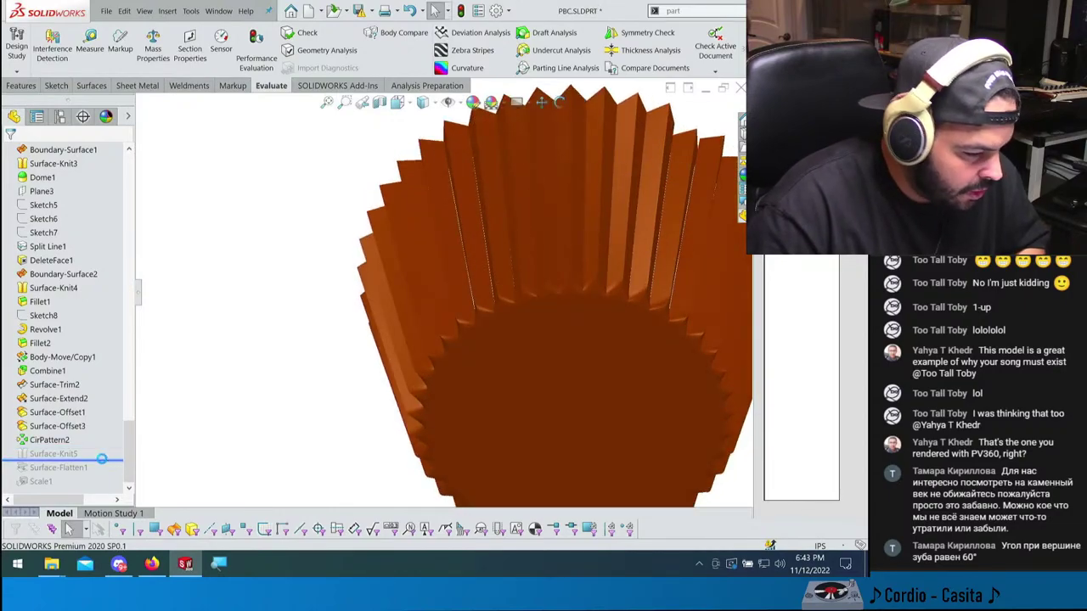
key("ctrl+7")
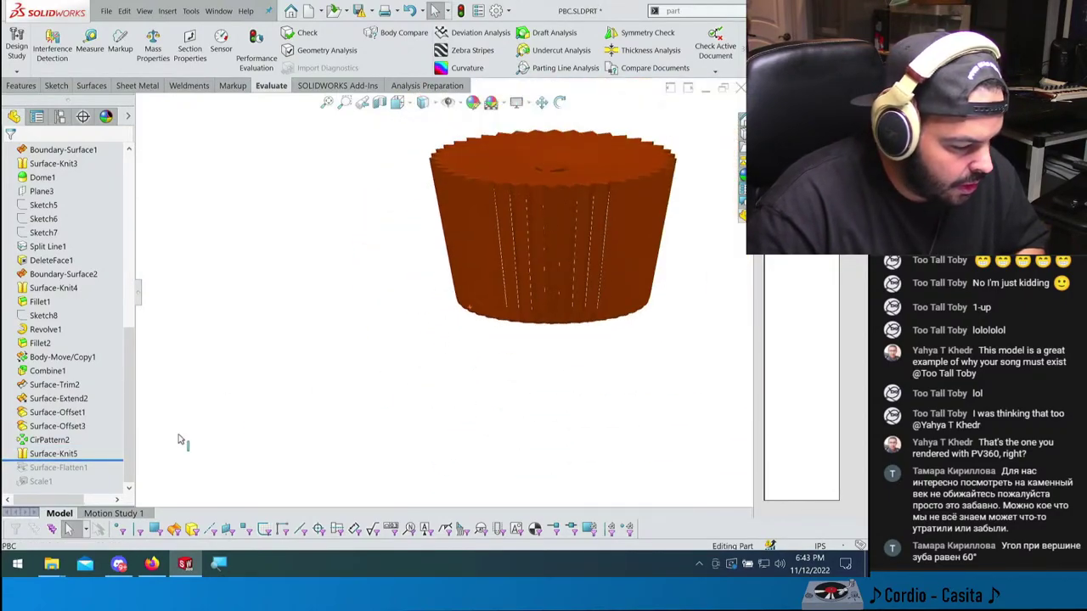
left_click_drag(101, 459, 96, 488)
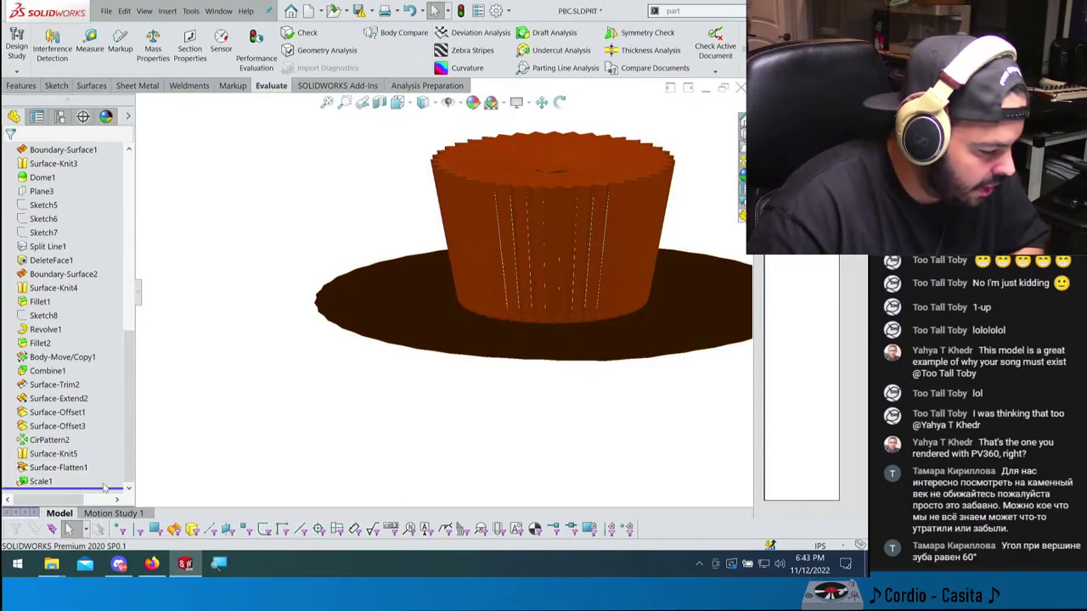
left_click_drag(107, 487, 110, 460)
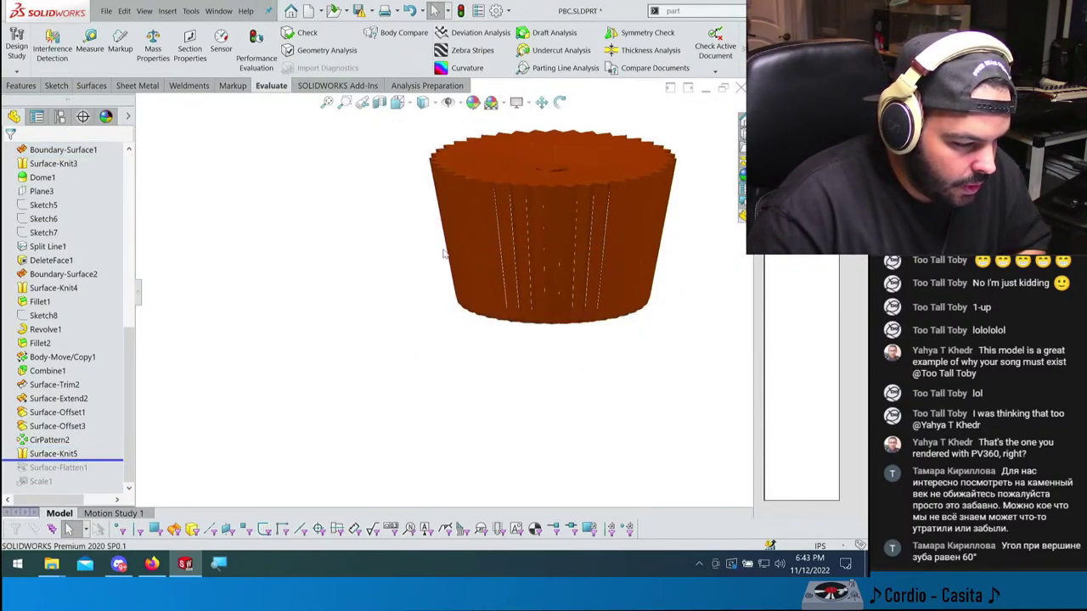
left_click(102, 454)
left_click(415, 207)
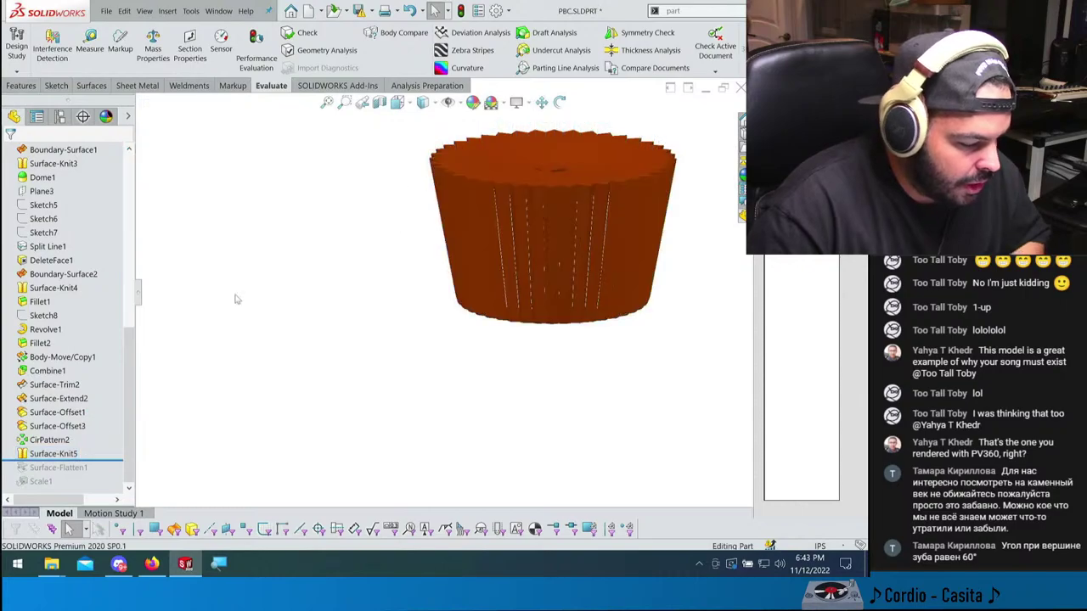
left_click(68, 453)
left_click(416, 219)
scroll(432, 192, "down", 3)
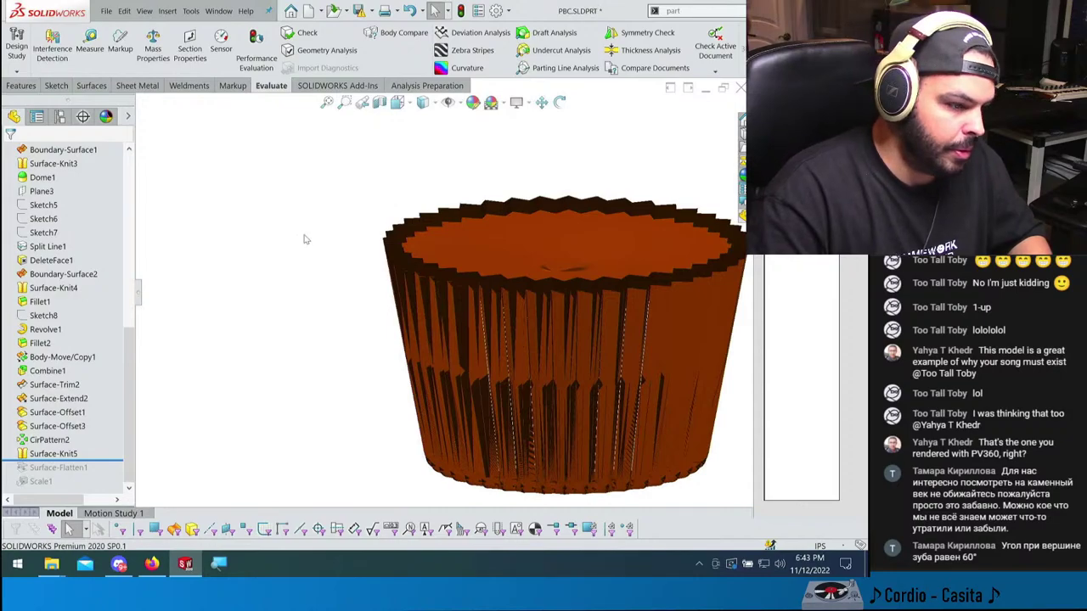
- Thicken Surface-Knit5 by 0.003 in on its original side with Merge result unchecked
type("w")
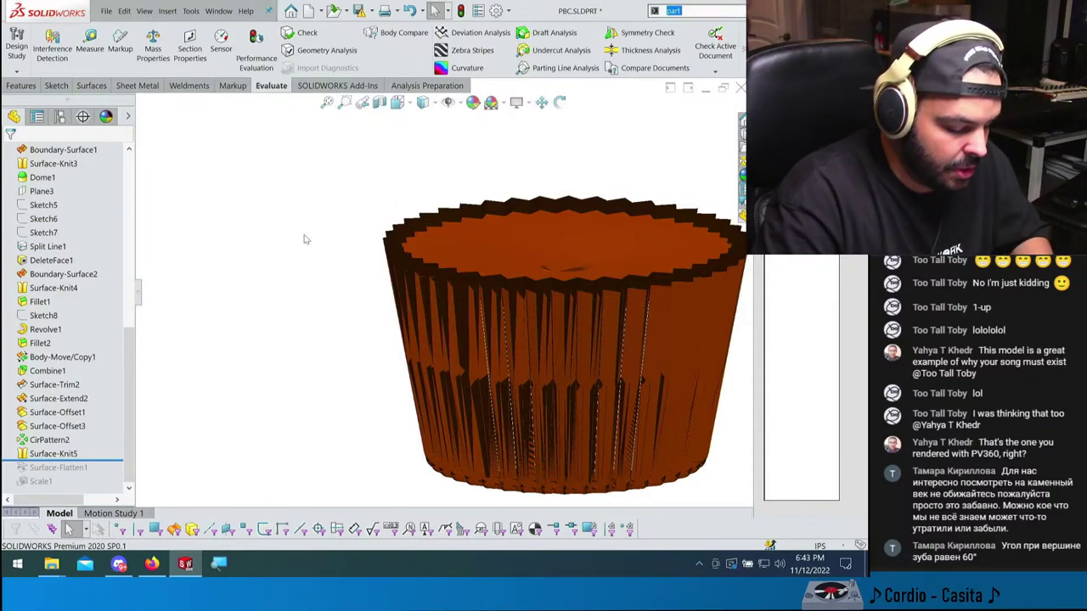
type("thick")
key("Return")
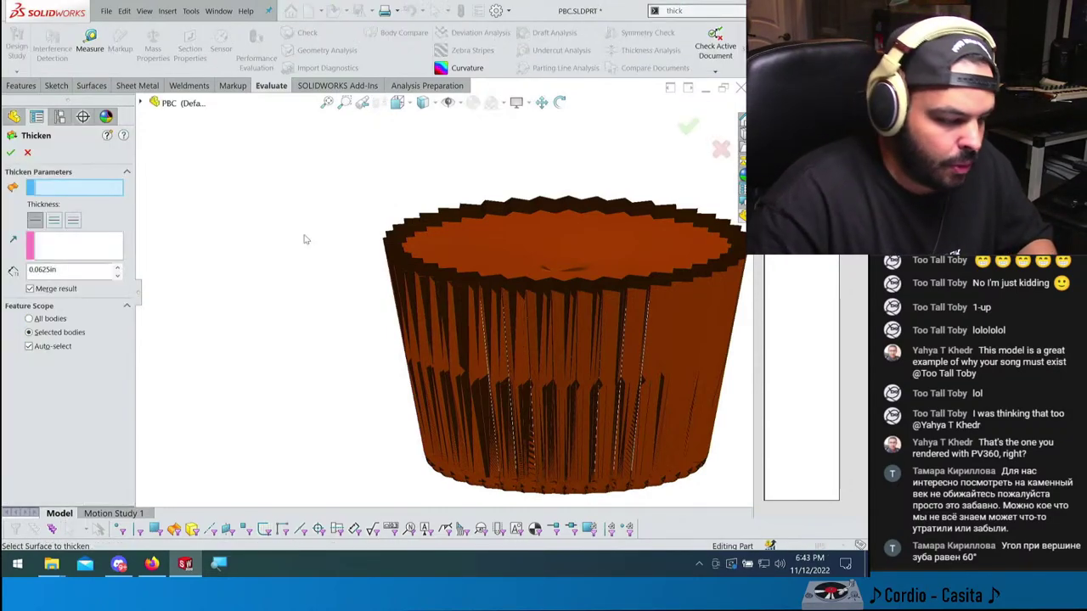
left_click(421, 243)
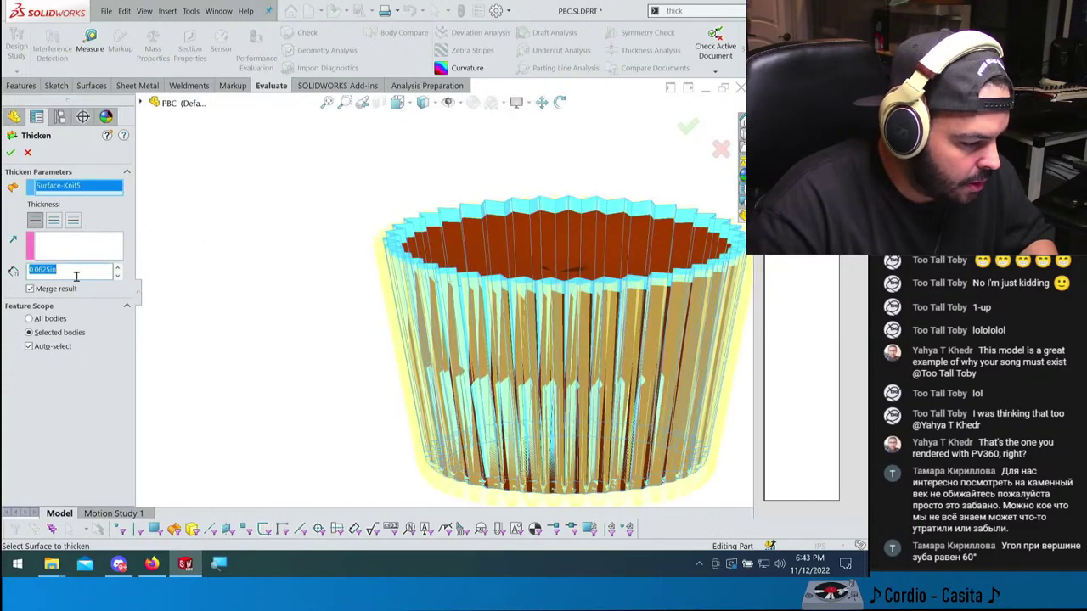
type("0.003")
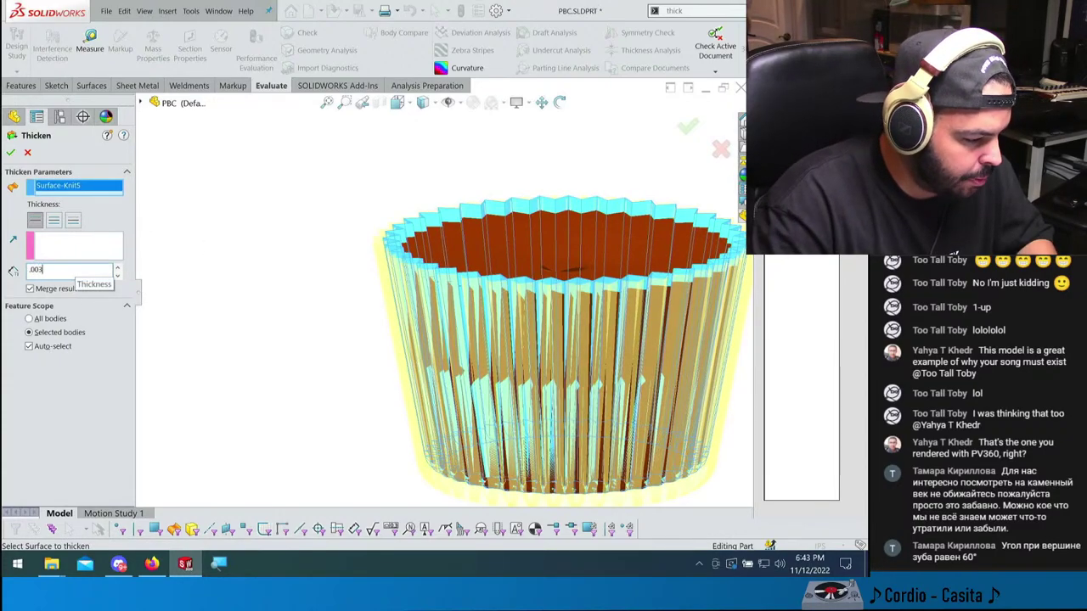
scroll(262, 273, "down", 8)
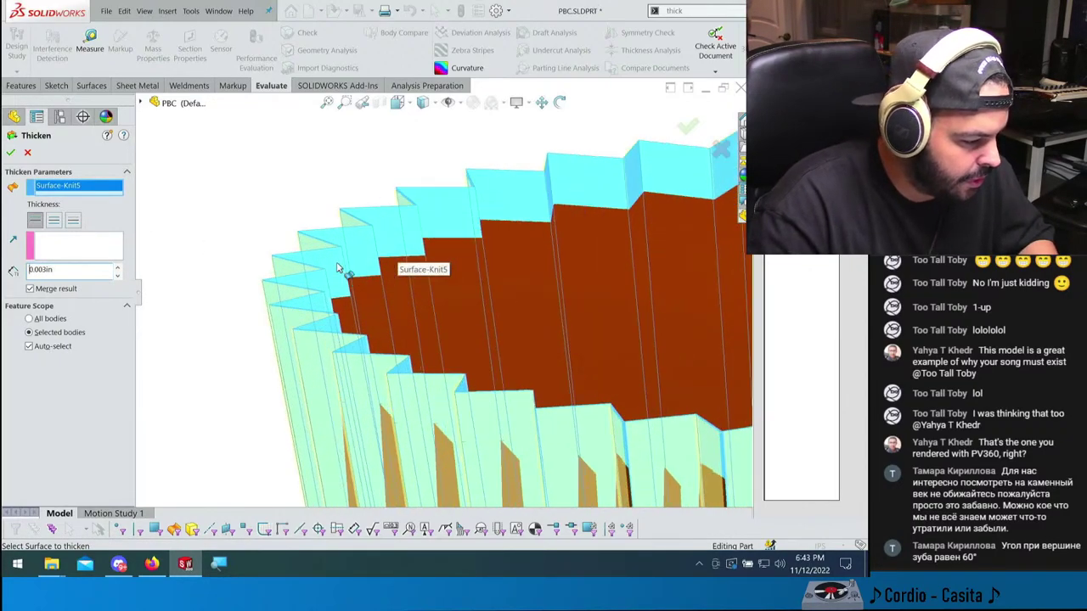
left_click(75, 221)
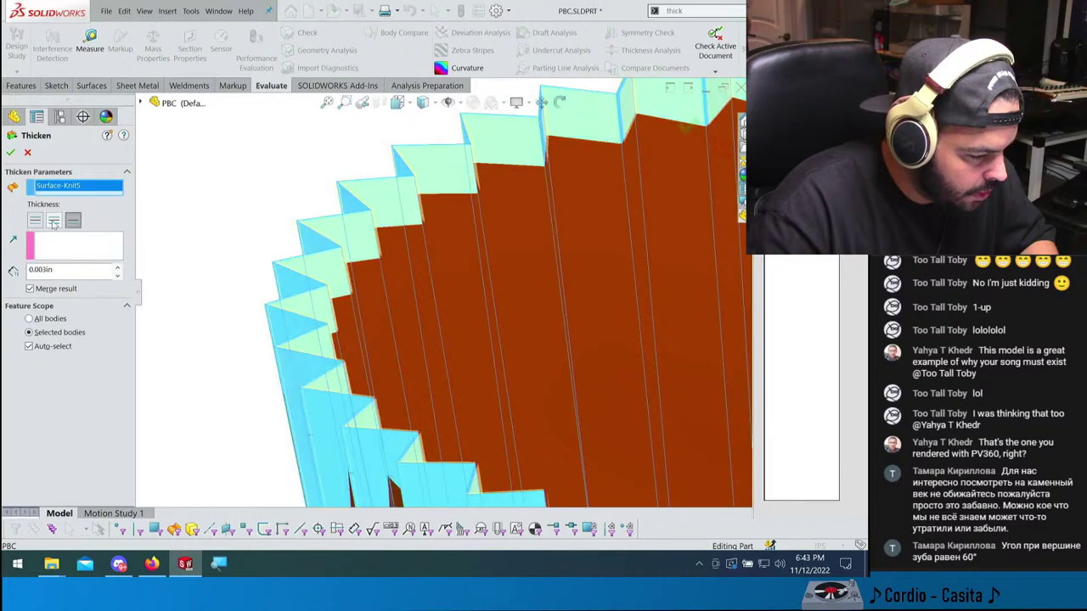
left_click(45, 221)
left_click(42, 290)
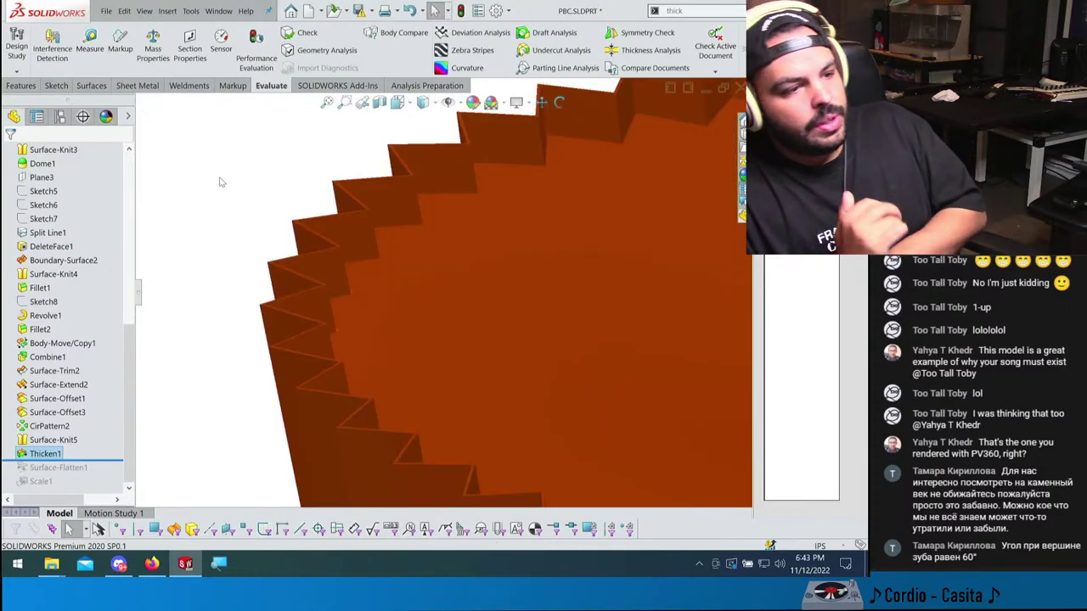
- Inspect the thickened cup from above, then switch to Google Drive in Firefox
middle_click_drag(214, 186, 275, 225)
key("f")
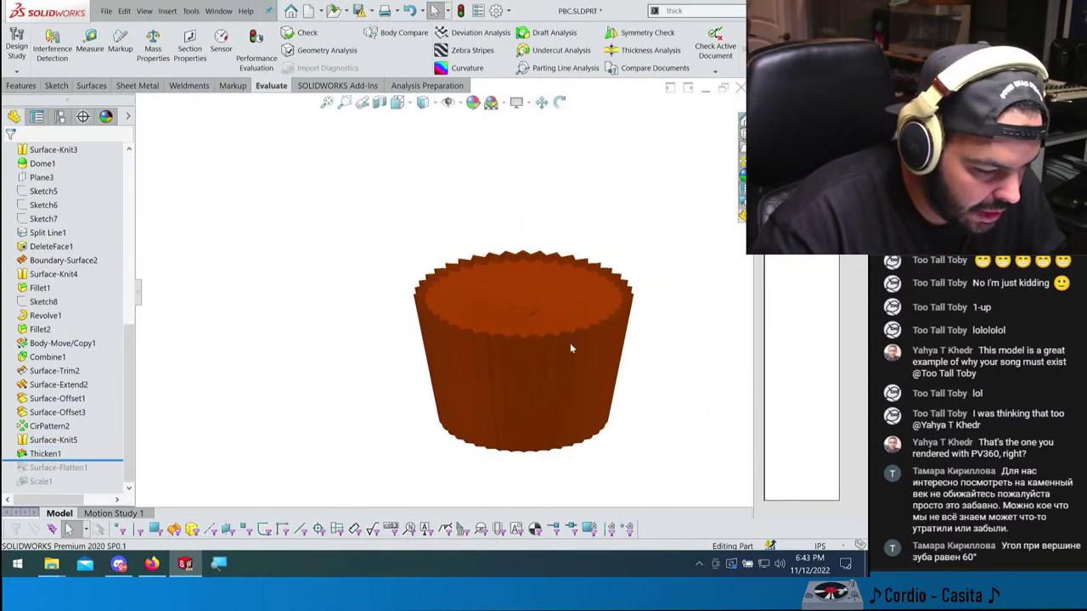
middle_click_drag(570, 343, 491, 316)
key("Escape")
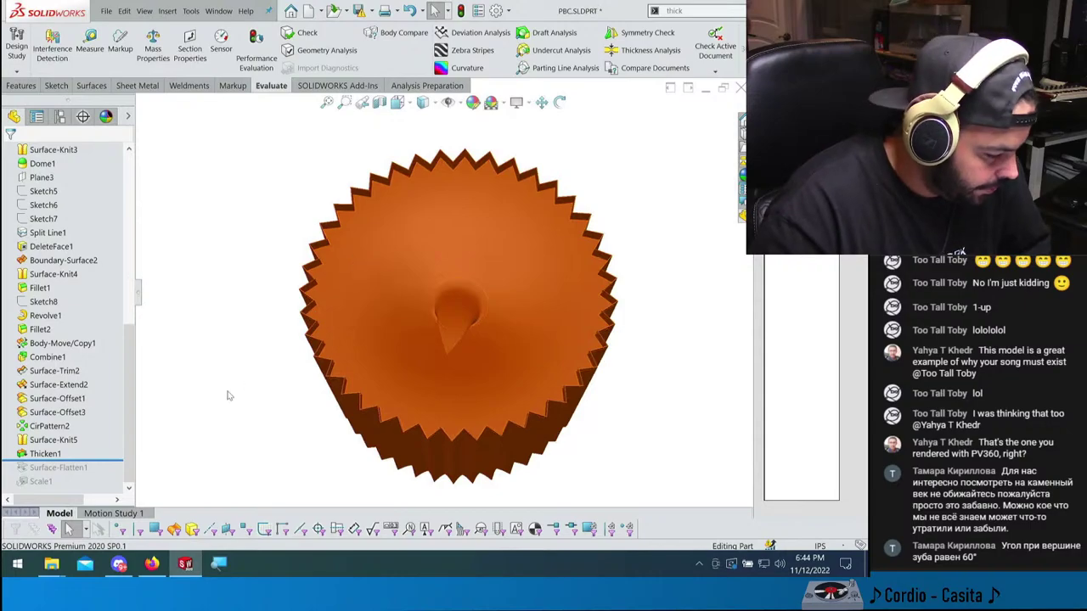
left_click(152, 565)
left_click(820, 43)
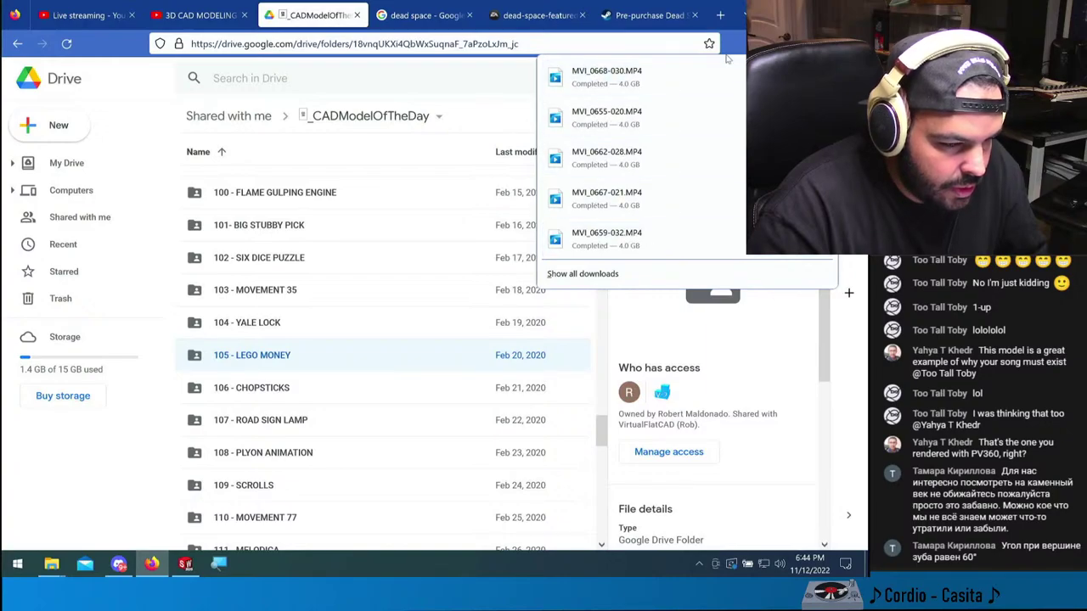
key("alt+Tab")
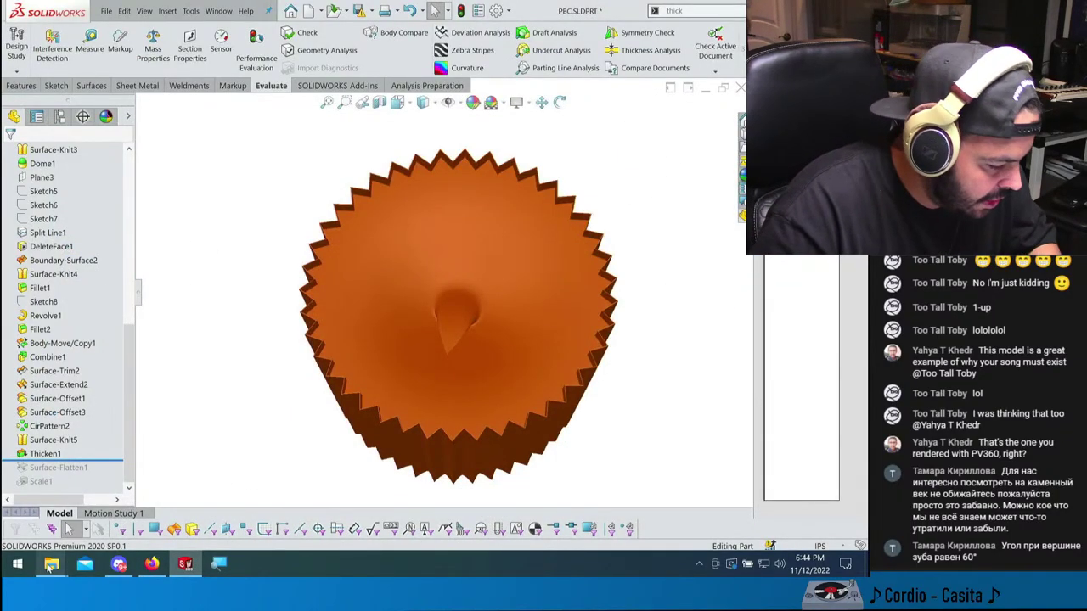
- In Downloads, delete the six drive-download zip archives
mouse_move(51, 563)
left_click(206, 502)
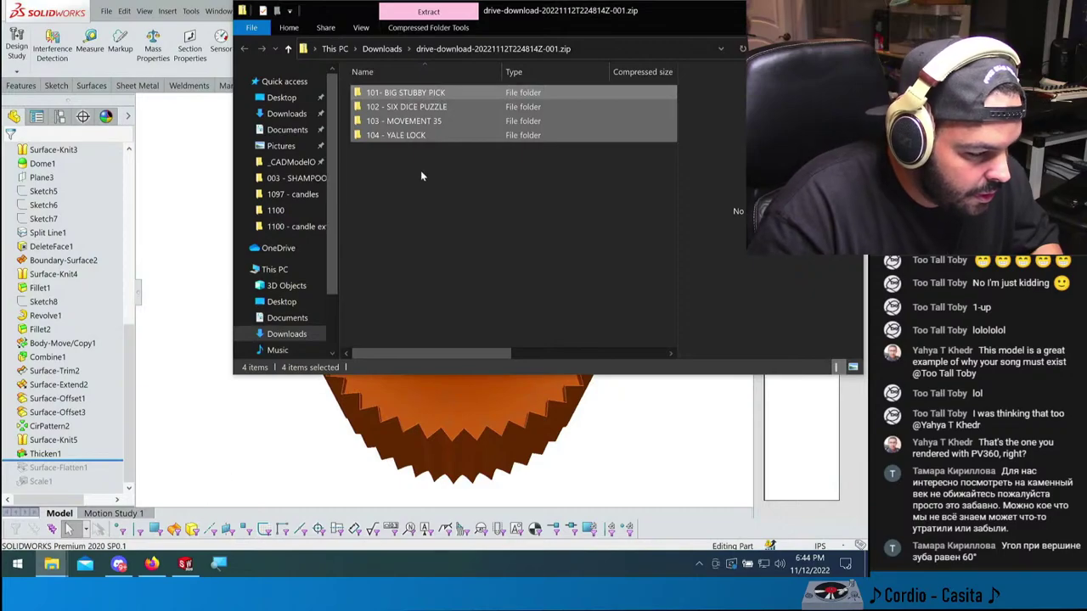
left_click(382, 48)
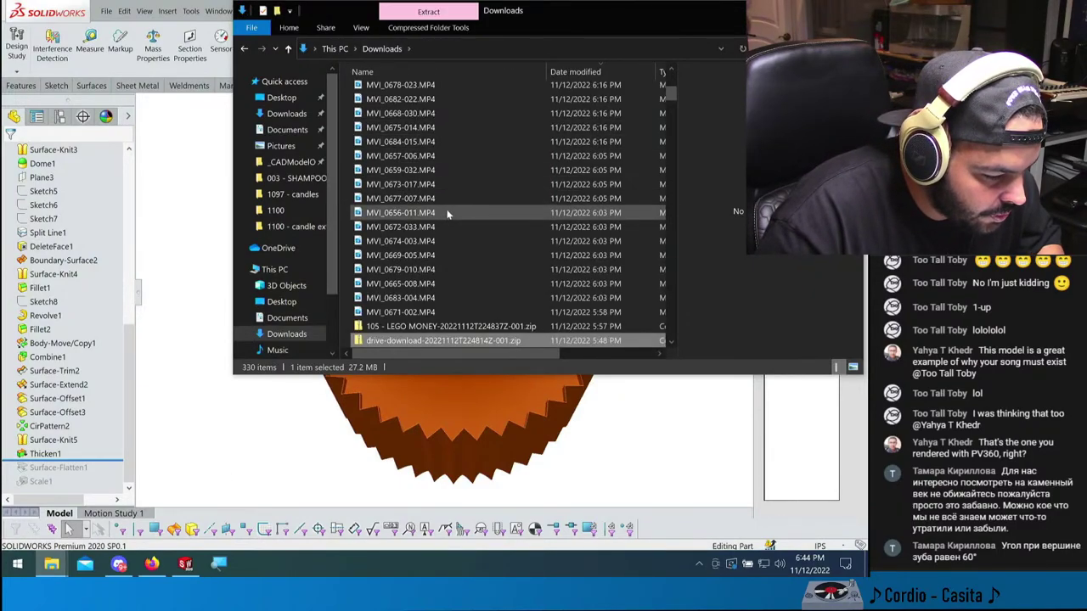
scroll(454, 241, "down", 1)
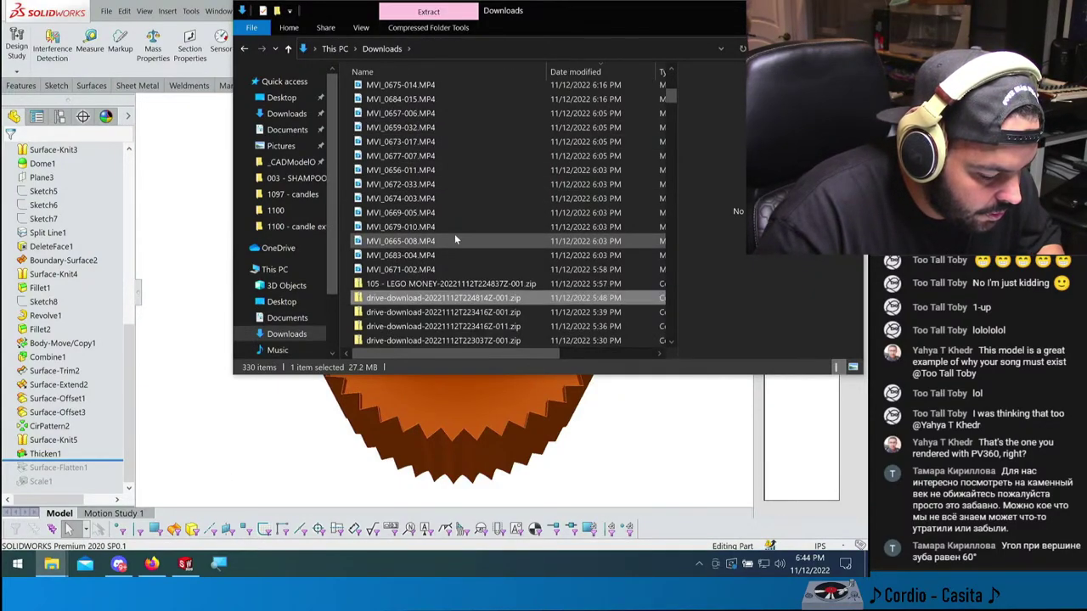
scroll(455, 241, "down", 3)
scroll(451, 262, "up", 1)
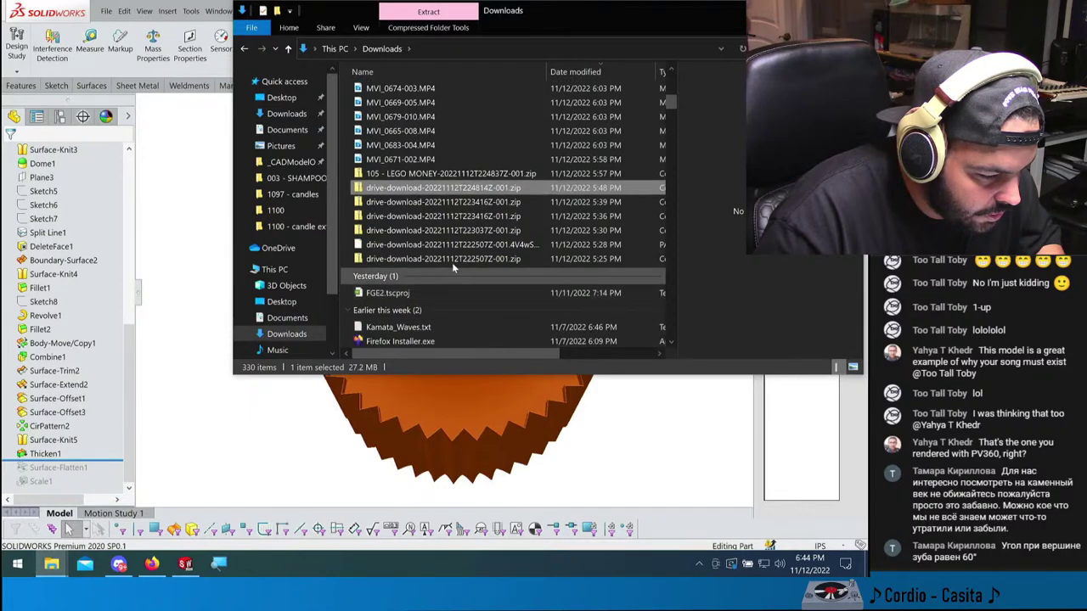
double_click(445, 188)
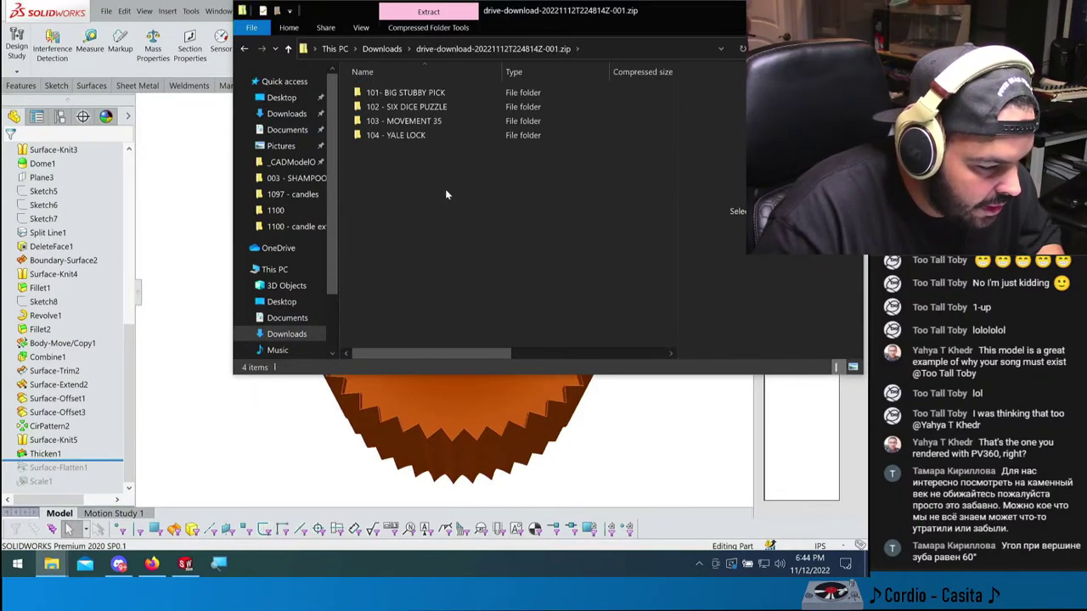
left_click(245, 49)
scroll(450, 231, "down", 1)
left_click(425, 272)
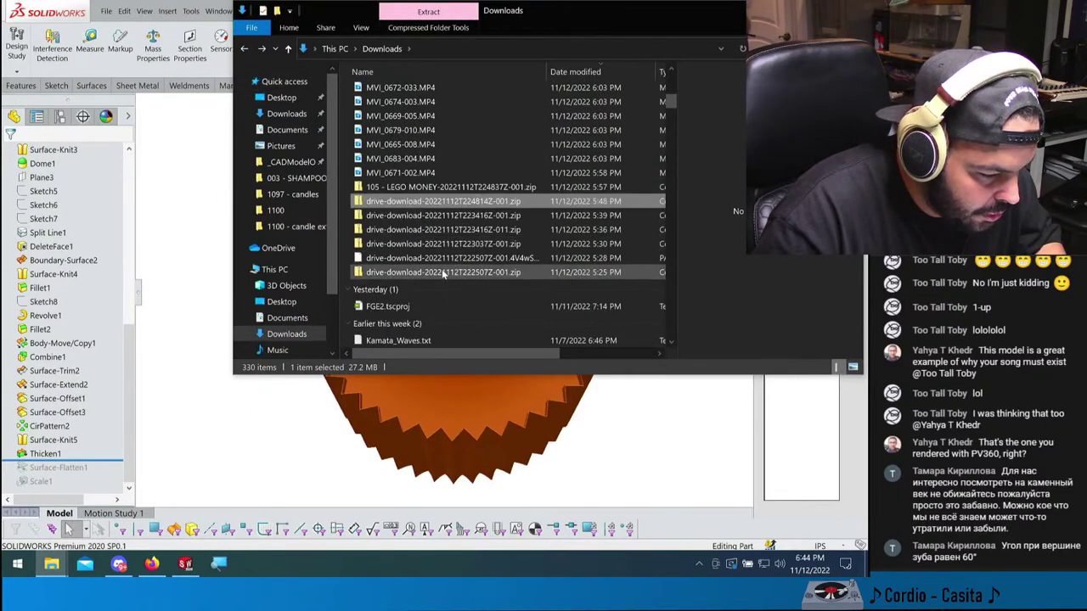
left_click(412, 203, "shift")
key("Delete")
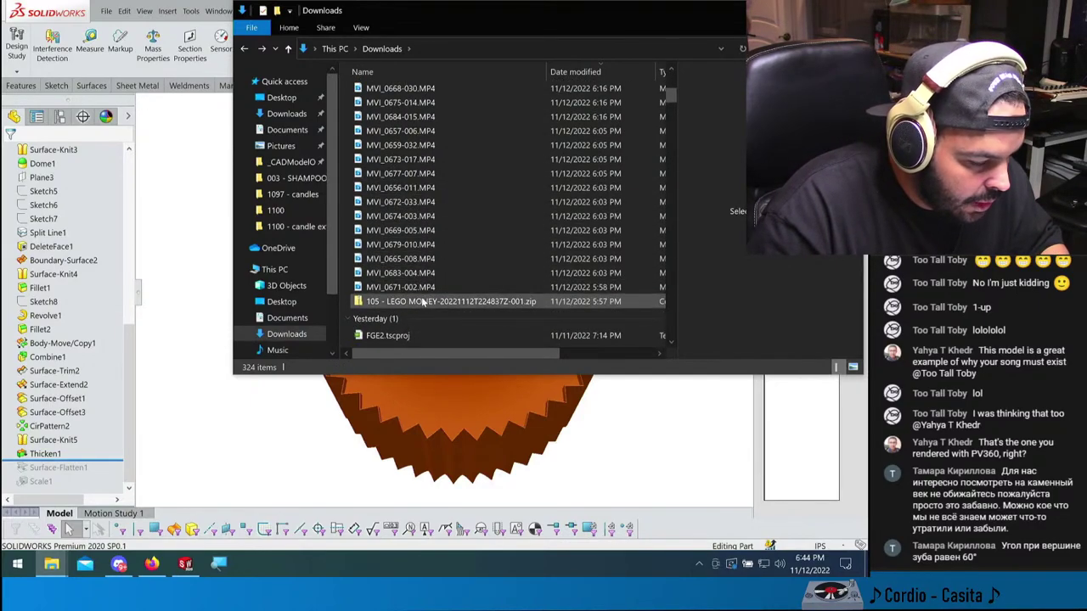
- Browse the 105 - LEGO MONEY zip's raw and 167_0220 folders, then return to SOLIDWORKS
double_click(423, 299)
double_click(399, 93)
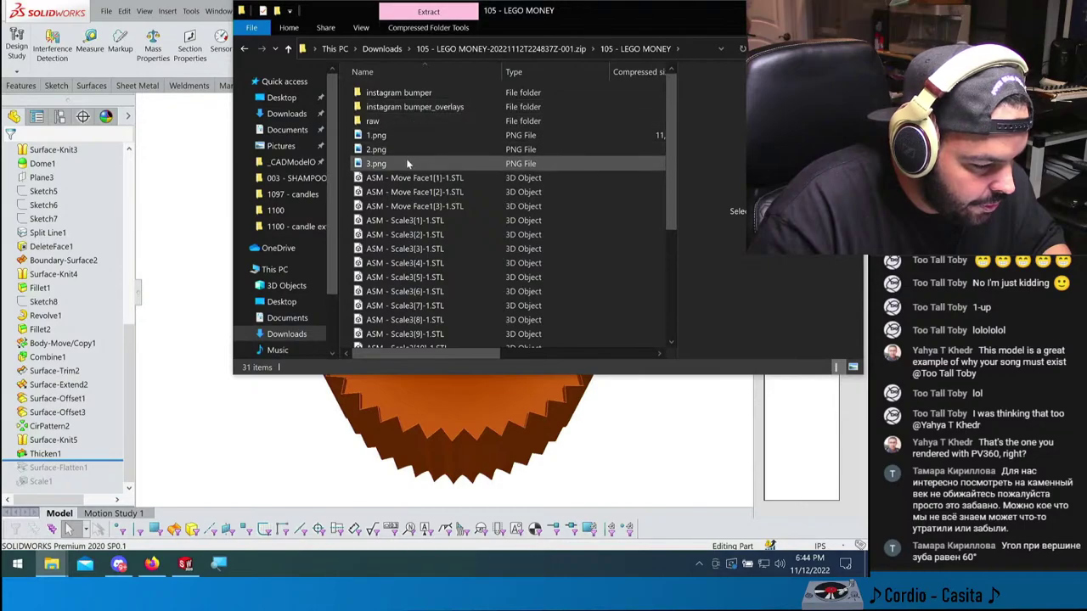
scroll(412, 246, "down", 4)
scroll(419, 264, "up", 4)
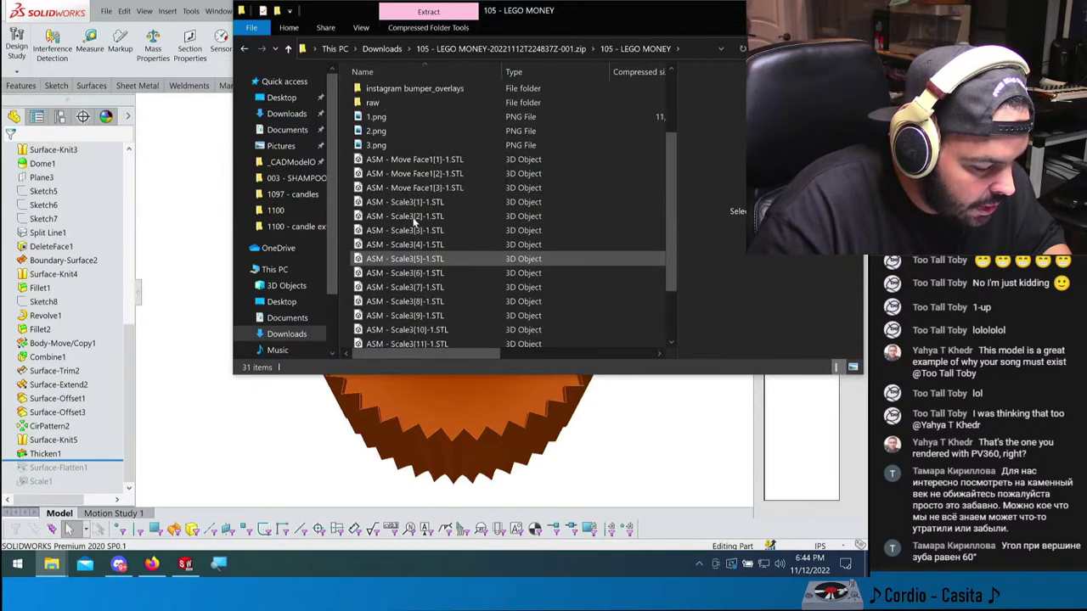
double_click(374, 122)
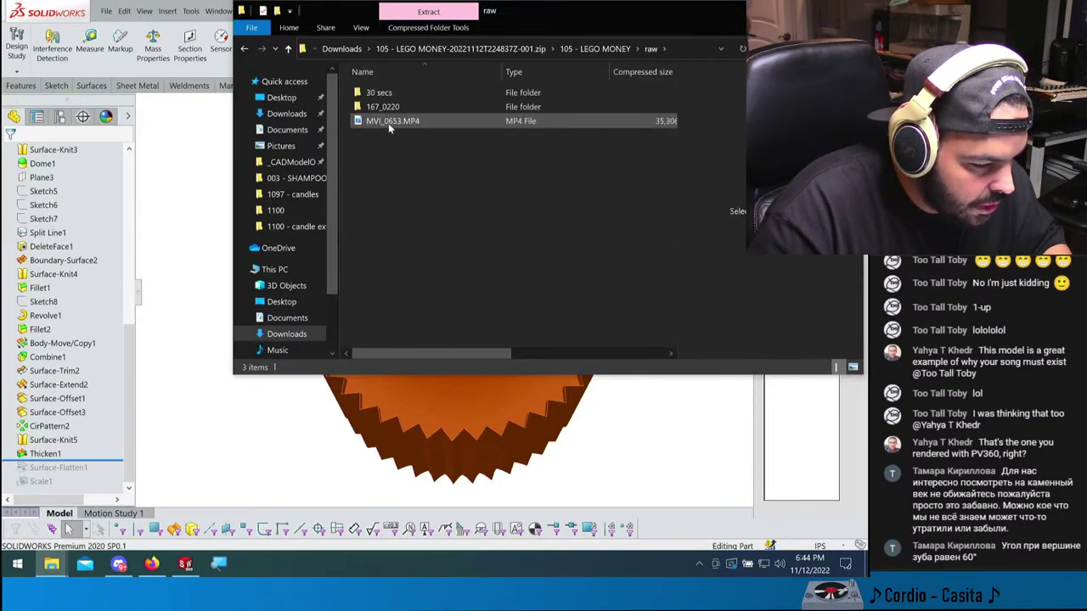
double_click(381, 107)
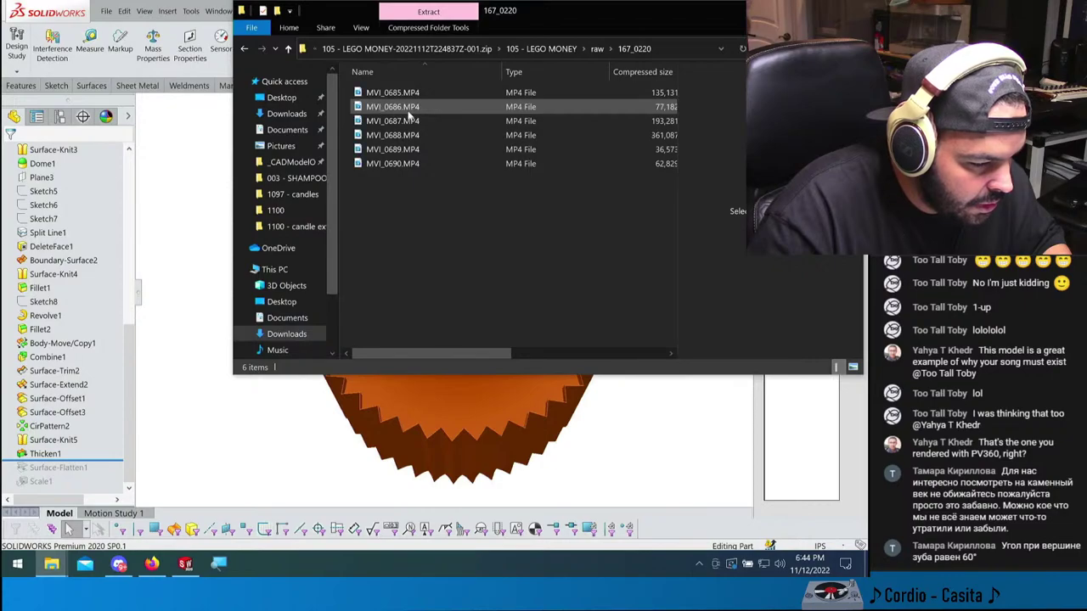
left_click(557, 49)
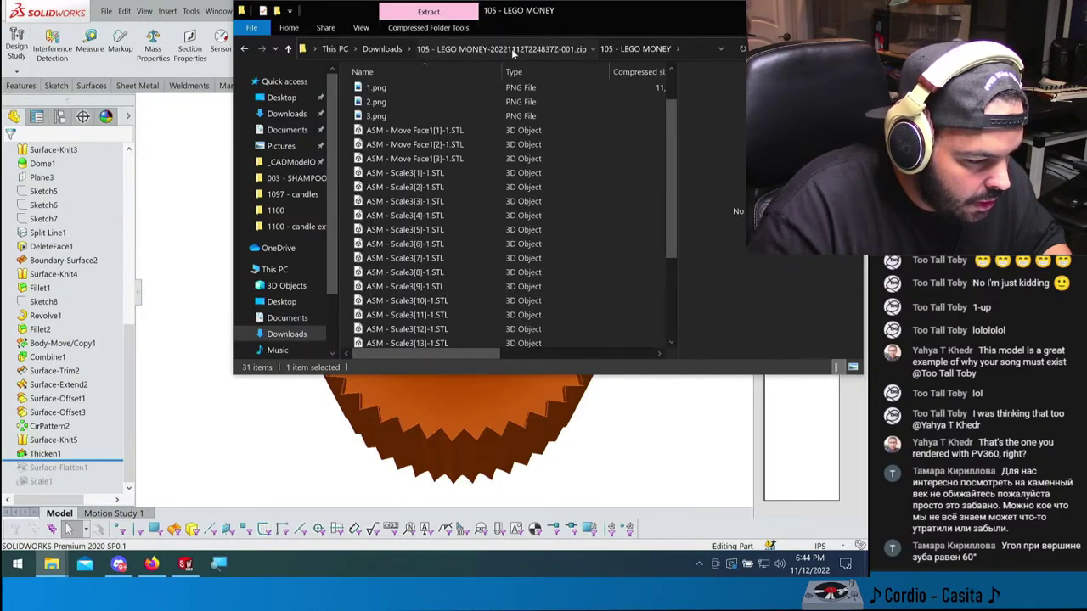
left_click(511, 48)
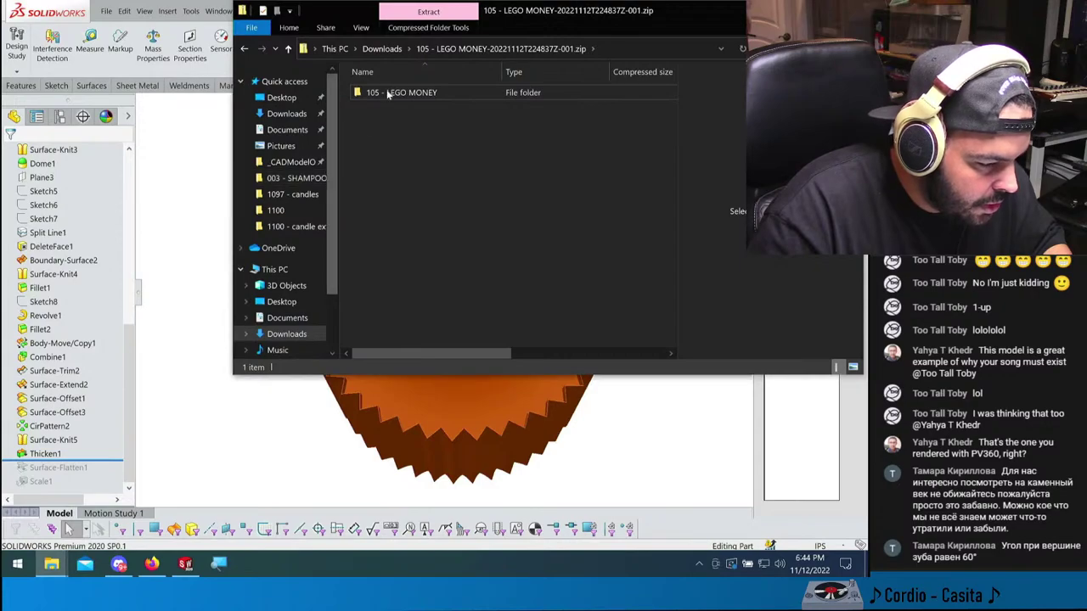
left_click_drag(389, 95, 343, 134)
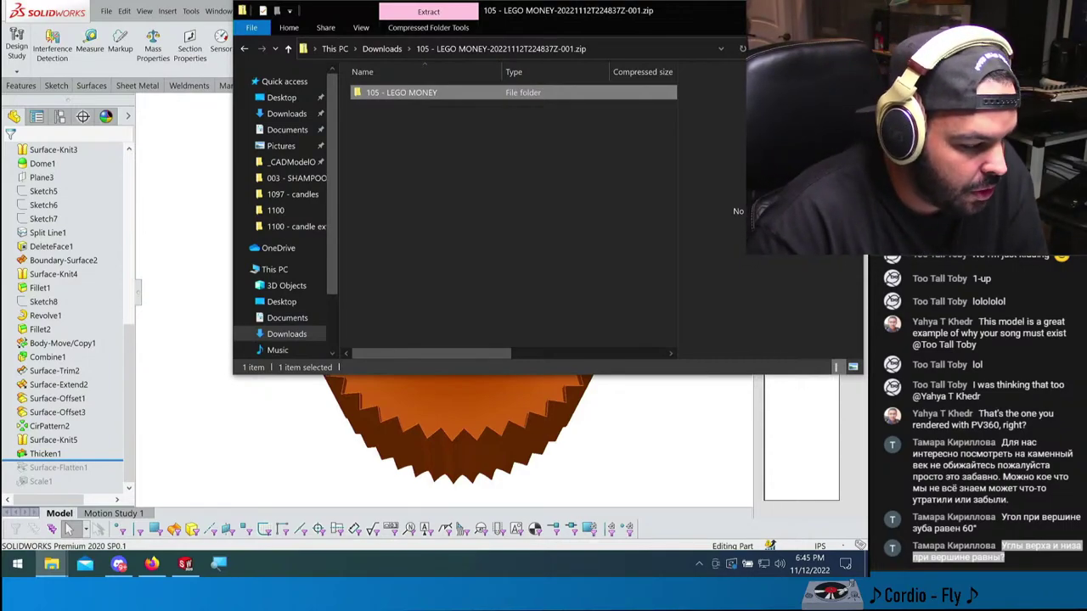
left_click(311, 412)
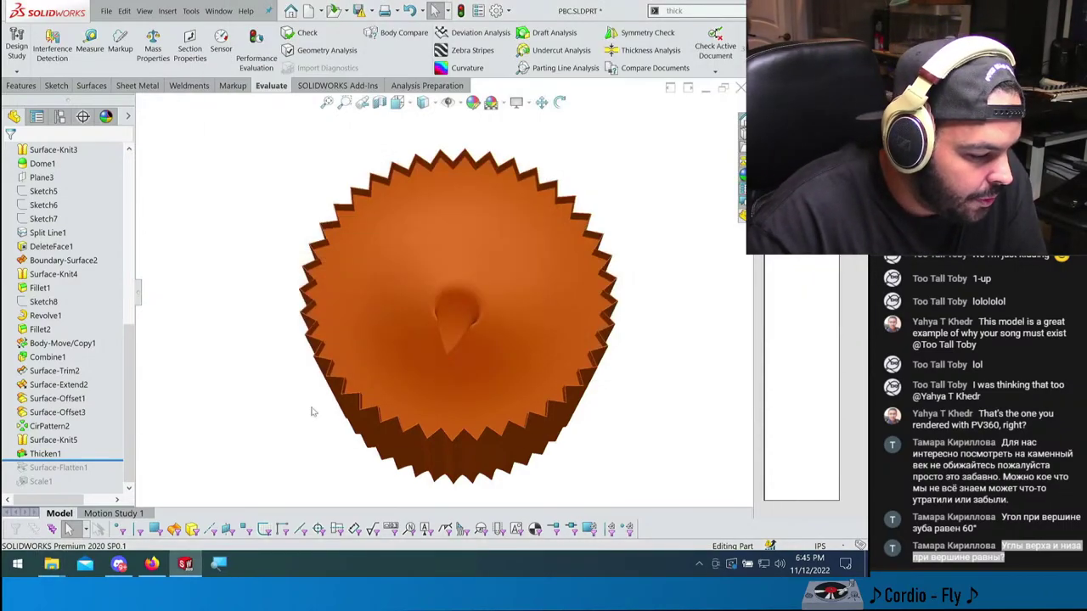
- Zoom in on the teeth and move the rollback bar up to just below Surface-Extend2
scroll(323, 214, "down", 6)
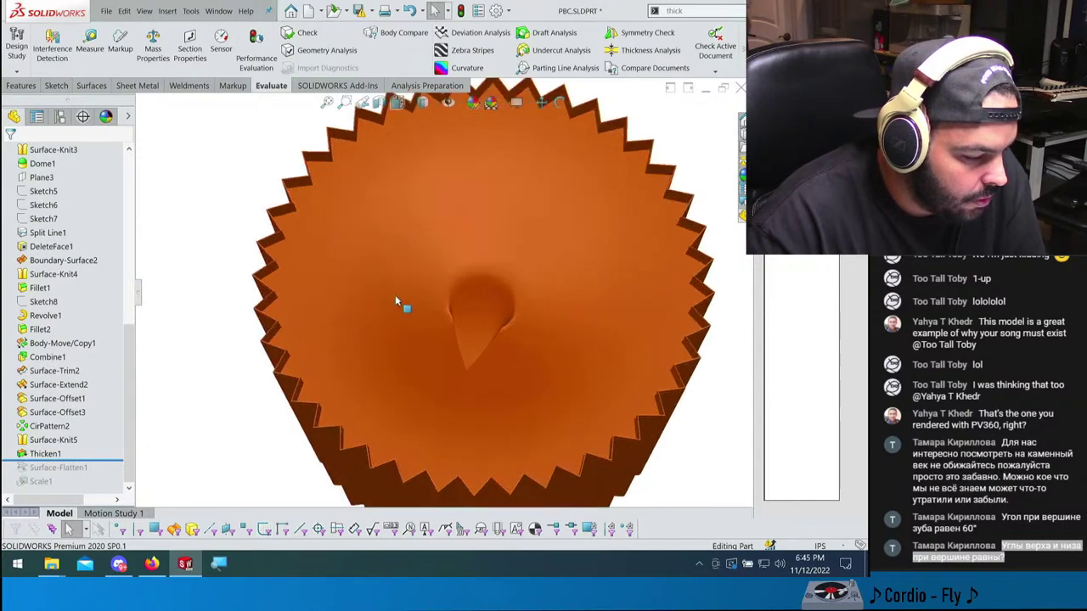
scroll(212, 221, "down", 3)
scroll(340, 233, "up", 4)
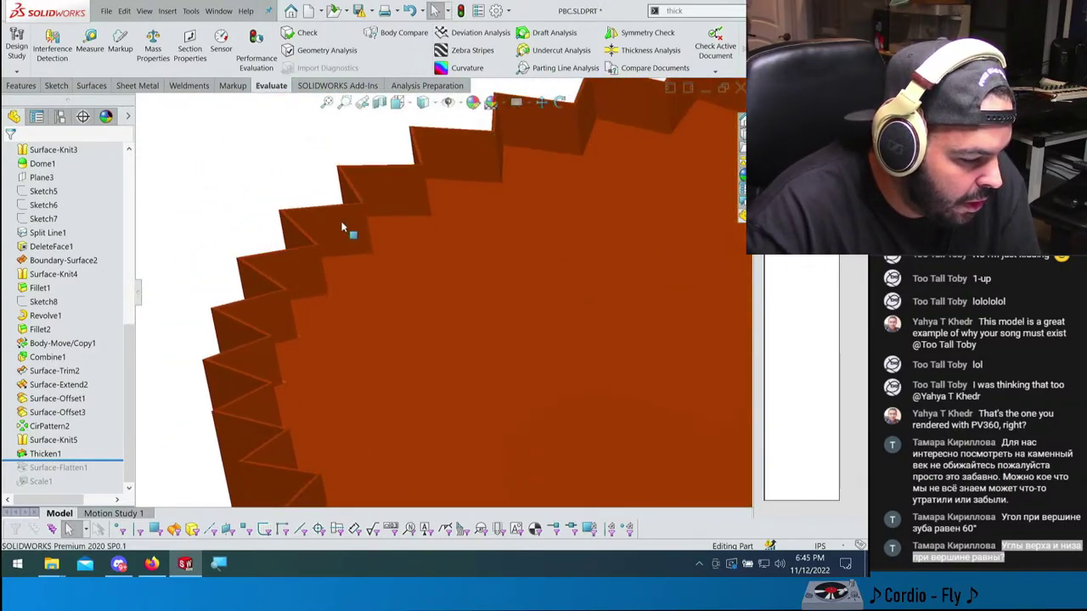
scroll(366, 272, "down", 2)
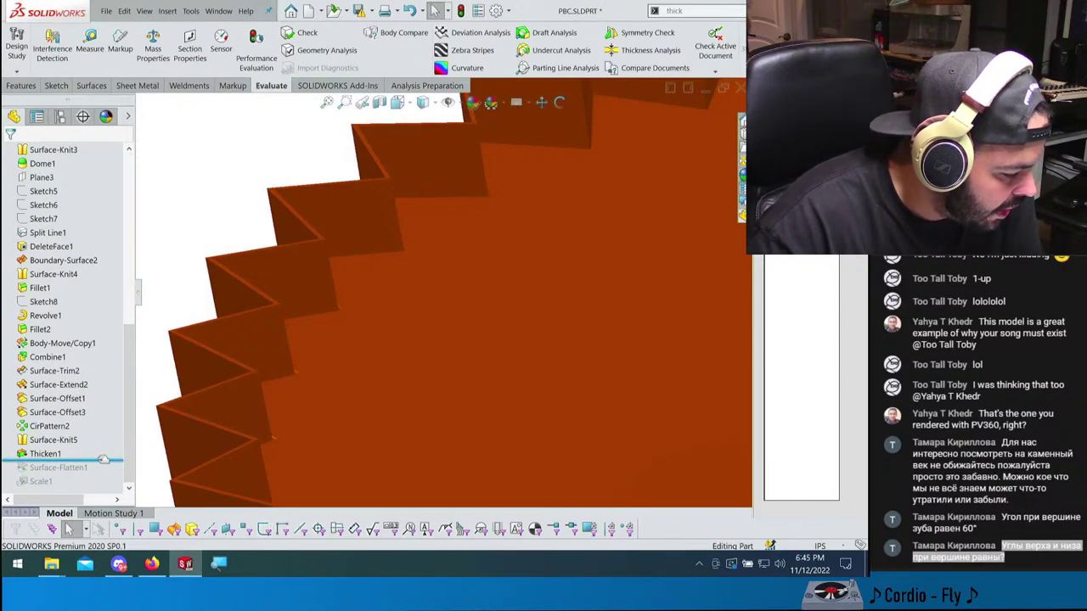
left_click_drag(104, 460, 104, 391)
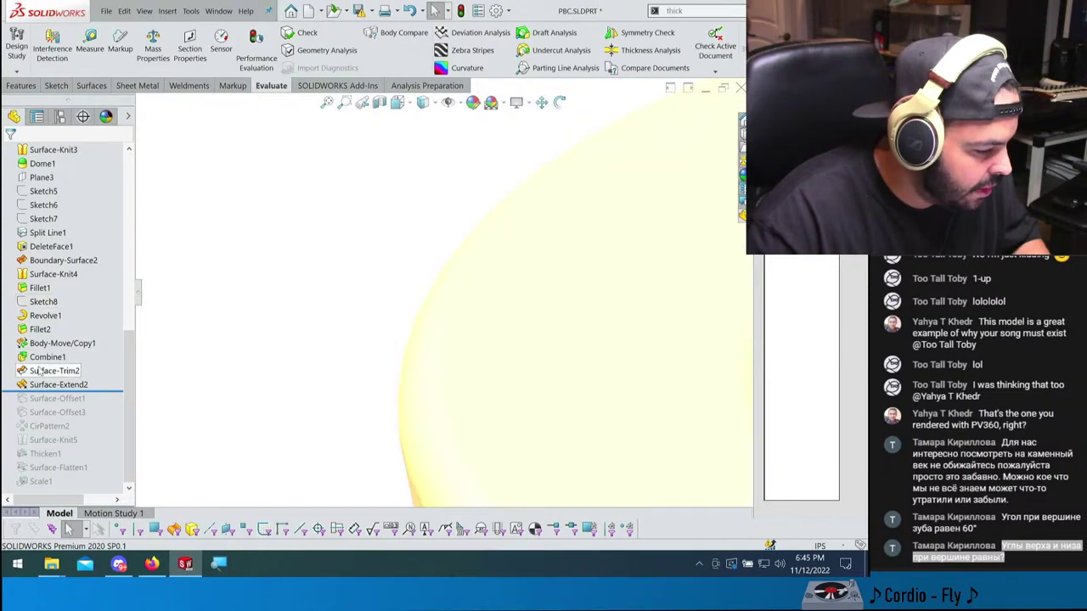
- Isolate the Surface-Extend2 body and freely rotate around the sliver to view it end-on
scroll(38, 371, "up", 10)
scroll(614, 453, "up", 5)
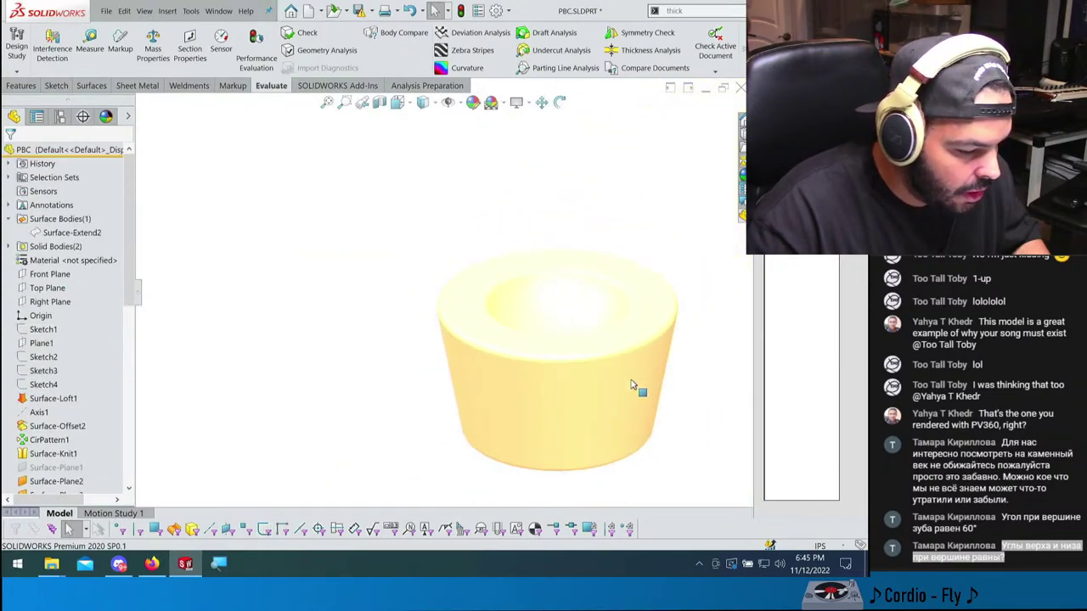
scroll(631, 386, "down", 3)
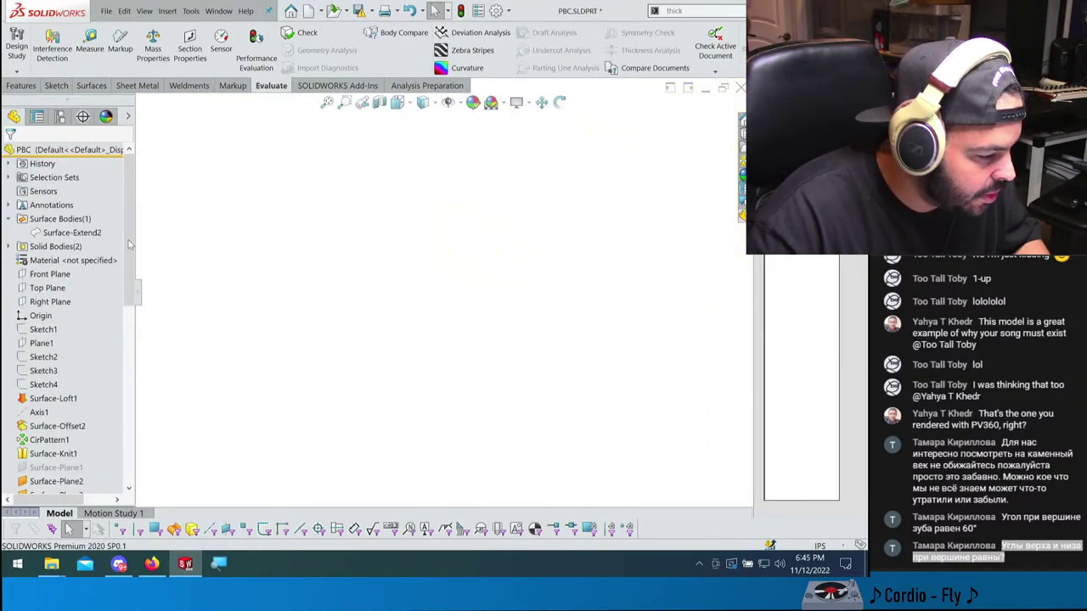
left_click(72, 233)
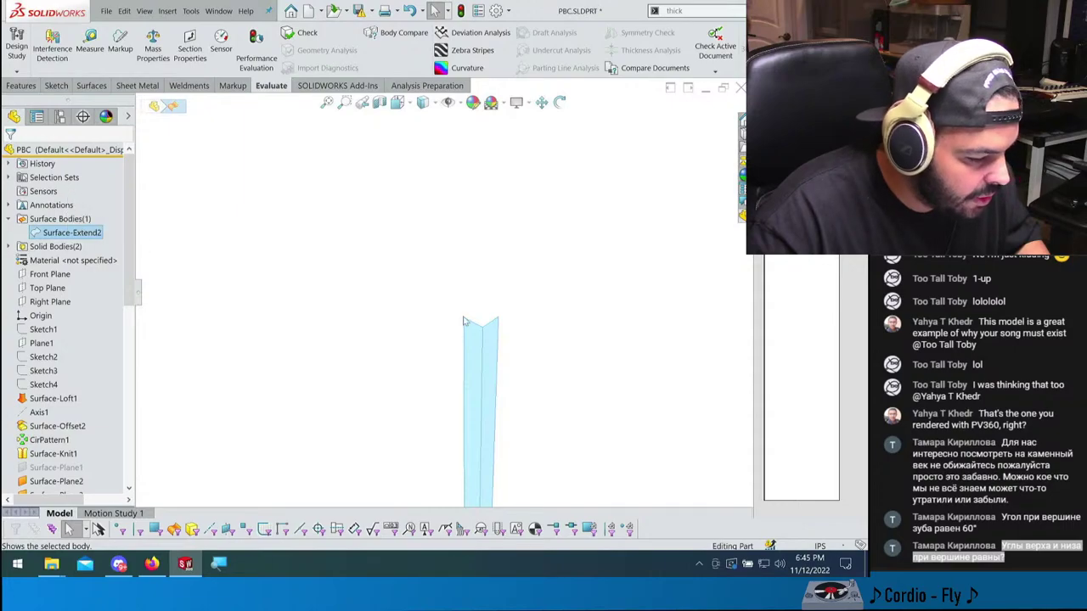
middle_click_drag(535, 363, 374, 252)
left_click(505, 399)
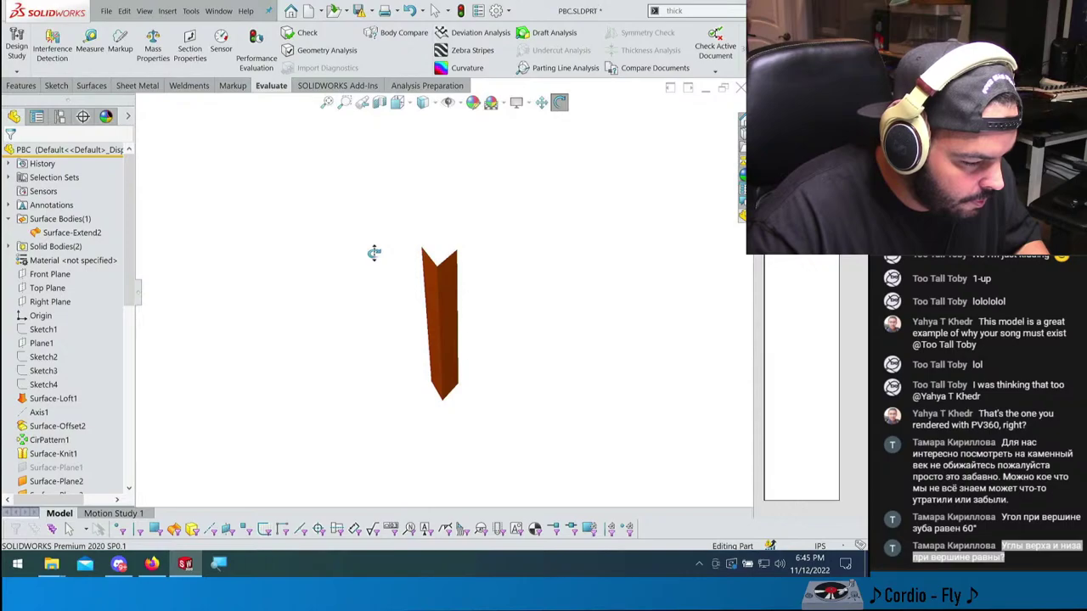
left_click_drag(429, 344, 481, 533)
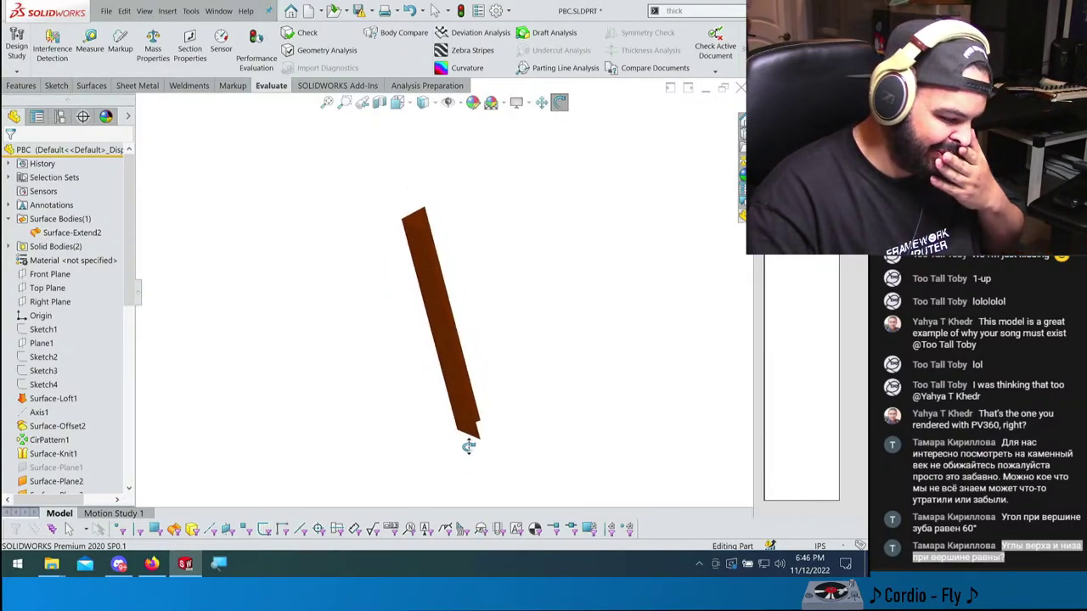
mouse_move(469, 446)
left_mouse_down()
mouse_move(461, 322)
mouse_move(433, 373)
mouse_move(405, 221)
mouse_move(417, 297)
mouse_move(485, 444)
left_mouse_up()
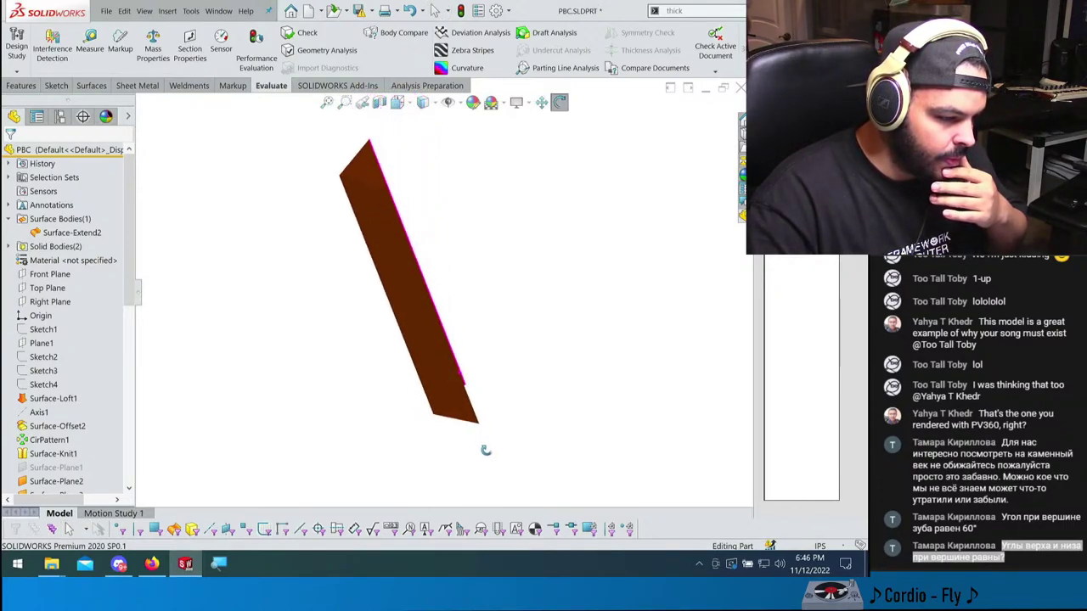
key("Escape")
scroll(48, 399, "down", 1)
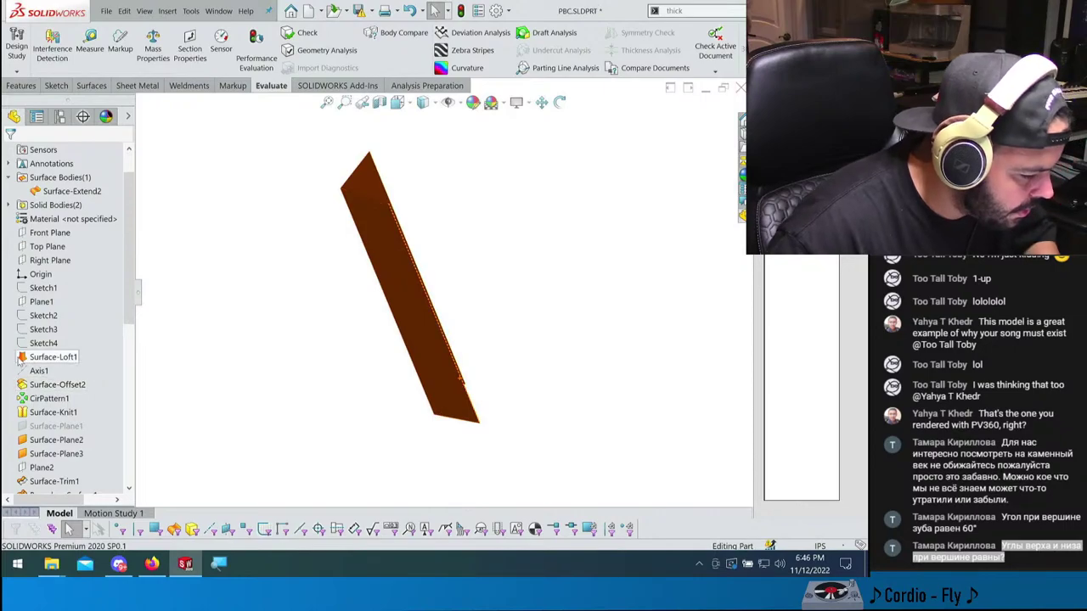
- Reveal Surface-Loft1's profile sketches, show Sketch3, and view it from the Top
left_click(23, 358)
mouse_move(411, 375)
middle_mouse_down()
mouse_move(422, 426)
mouse_move(417, 411)
middle_mouse_up()
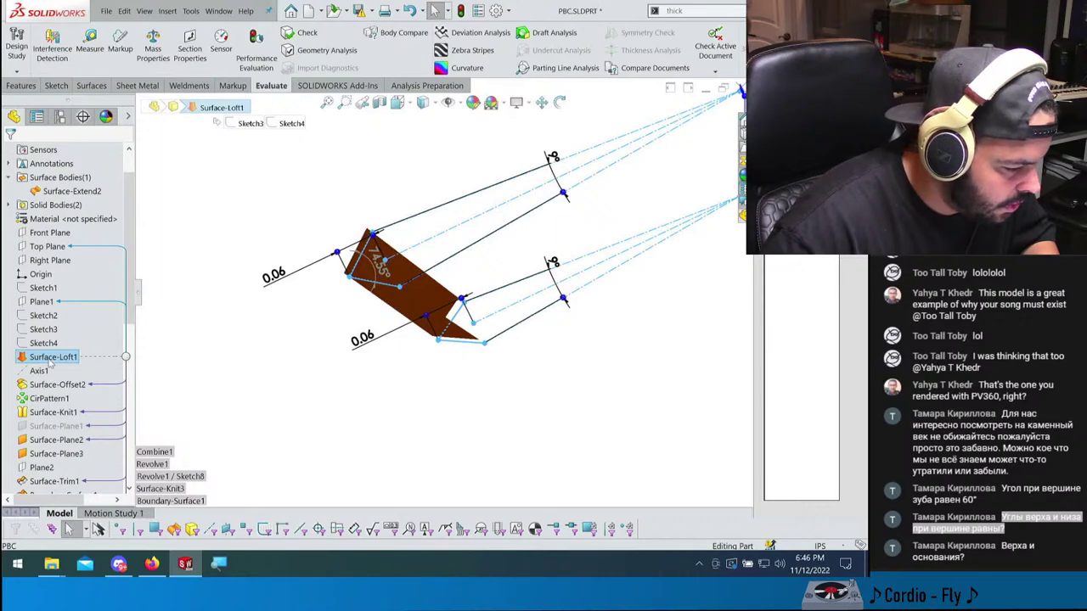
left_click(43, 344)
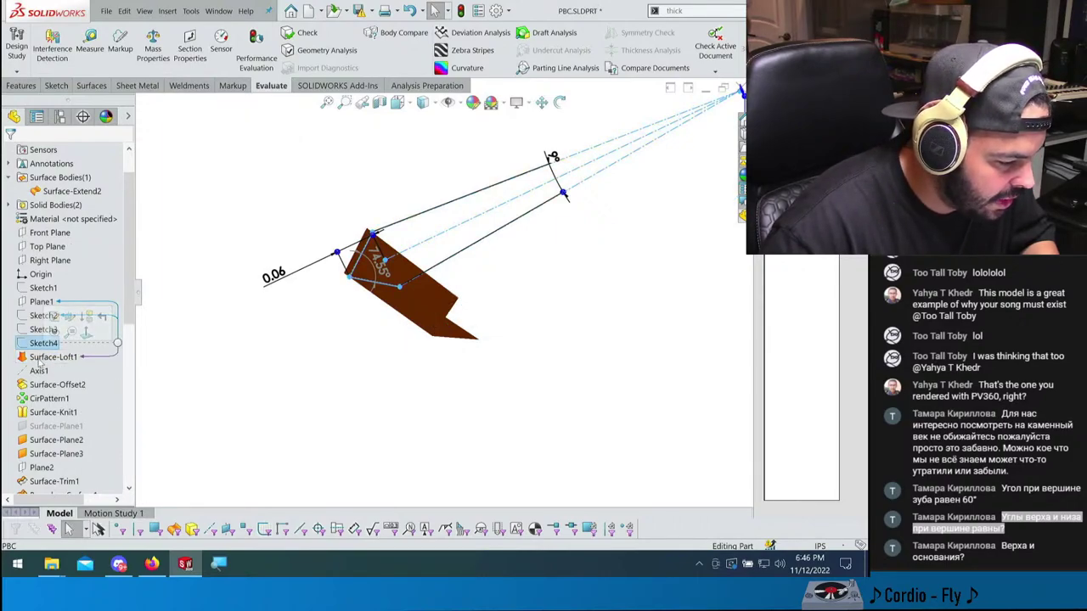
left_click(33, 331)
left_click(39, 319)
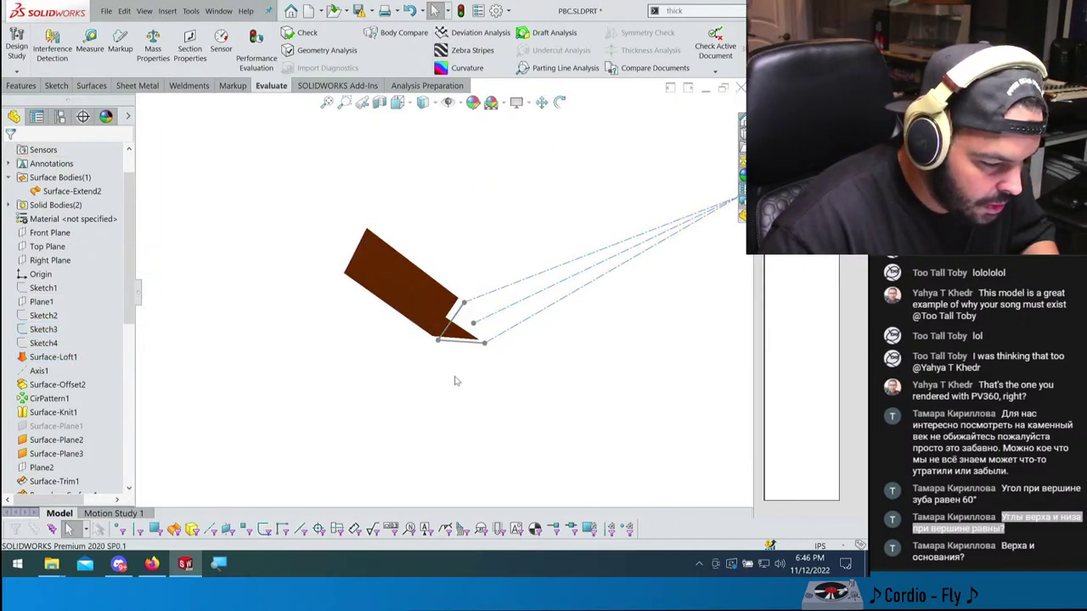
key("ctrl+5")
scroll(467, 246, "down", 2)
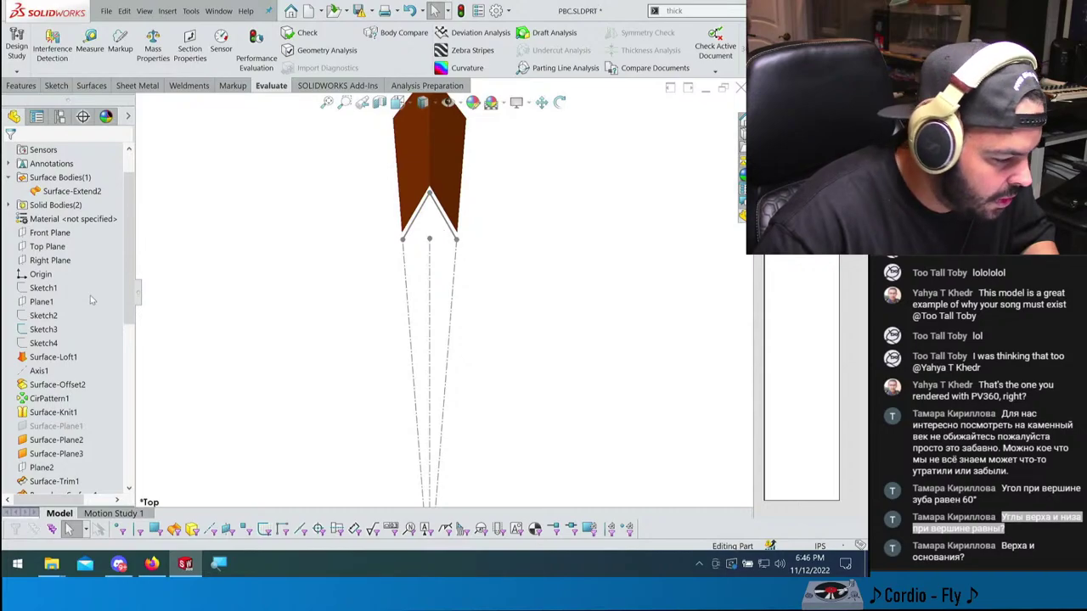
- Edit Sketch3, measure the tooth tip angle of about 59.81°, then exit and rebuild
left_click(41, 330)
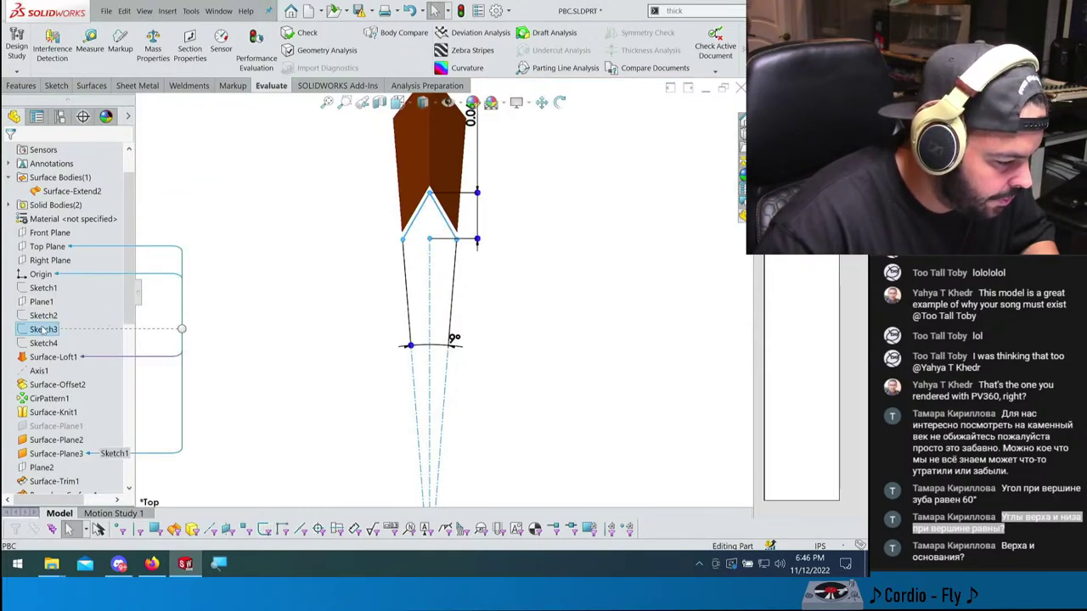
left_click(51, 297)
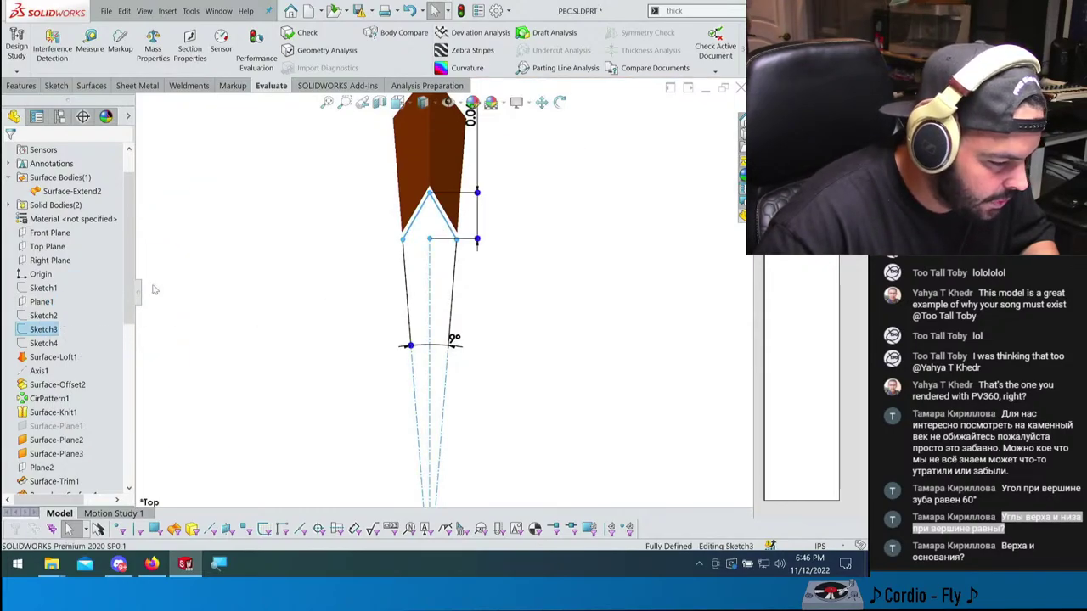
left_click(430, 208)
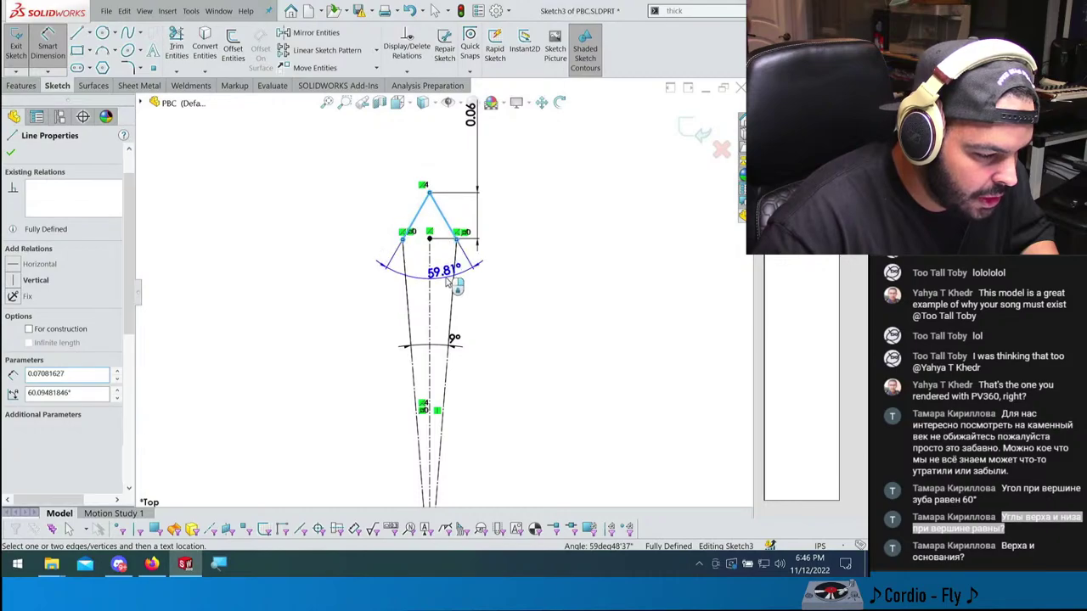
left_click(436, 224)
mouse_move(450, 286)
middle_mouse_down()
mouse_move(468, 301)
mouse_move(549, 183)
mouse_move(340, 411)
middle_mouse_up()
key("ctrl+b")
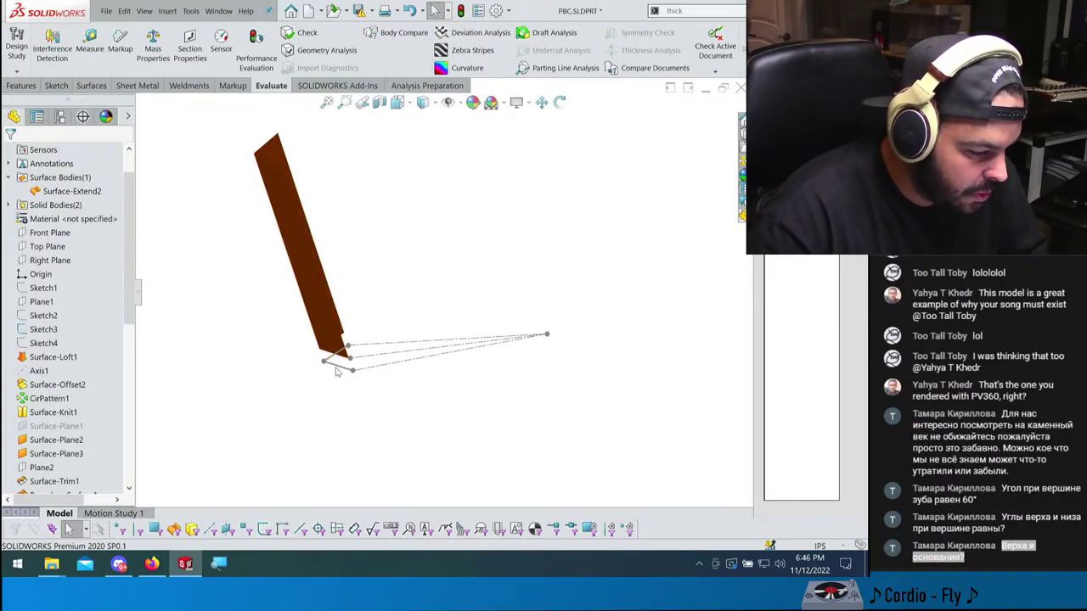
mouse_move(306, 225)
middle_mouse_down()
mouse_move(286, 182)
mouse_move(315, 181)
middle_mouse_up()
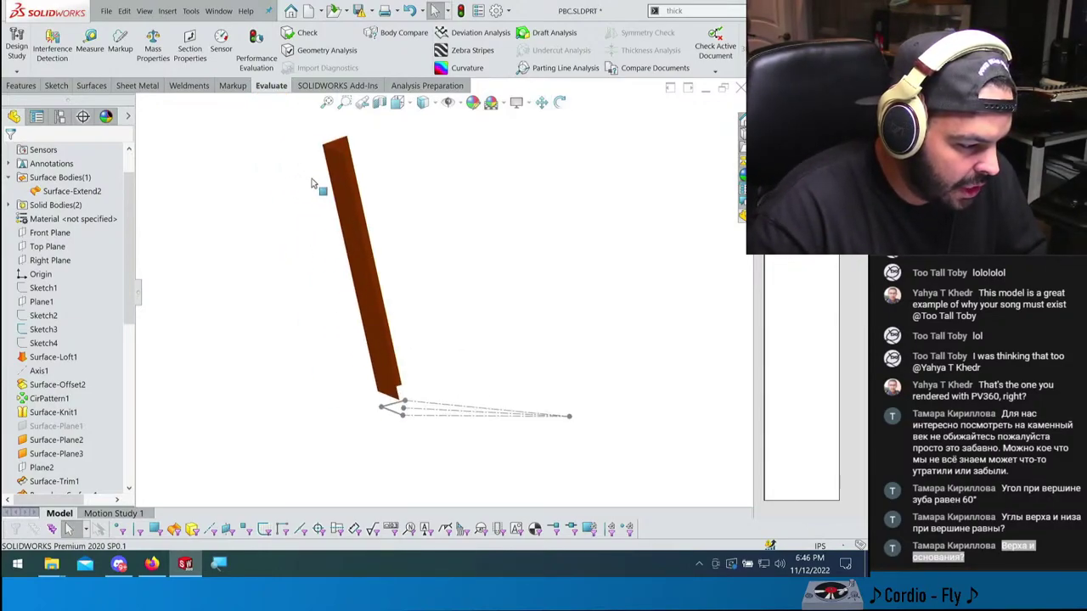
- Orbit back to the toothed cup and hide the Surface-Extend2 body from the FeatureManager tree
middle_click_drag(390, 239, 376, 226)
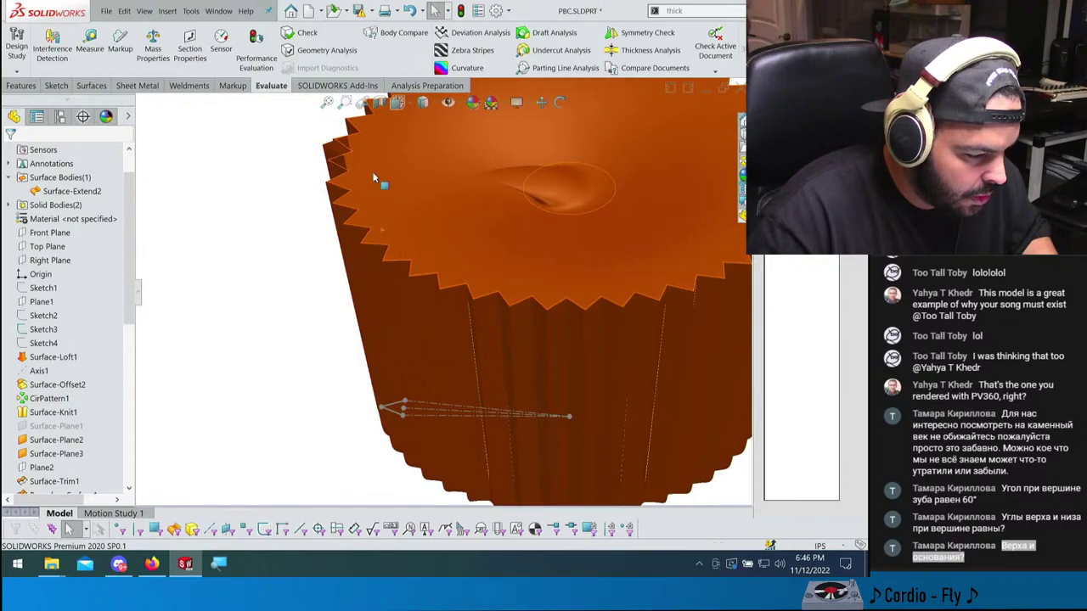
middle_click_drag(377, 177, 349, 169)
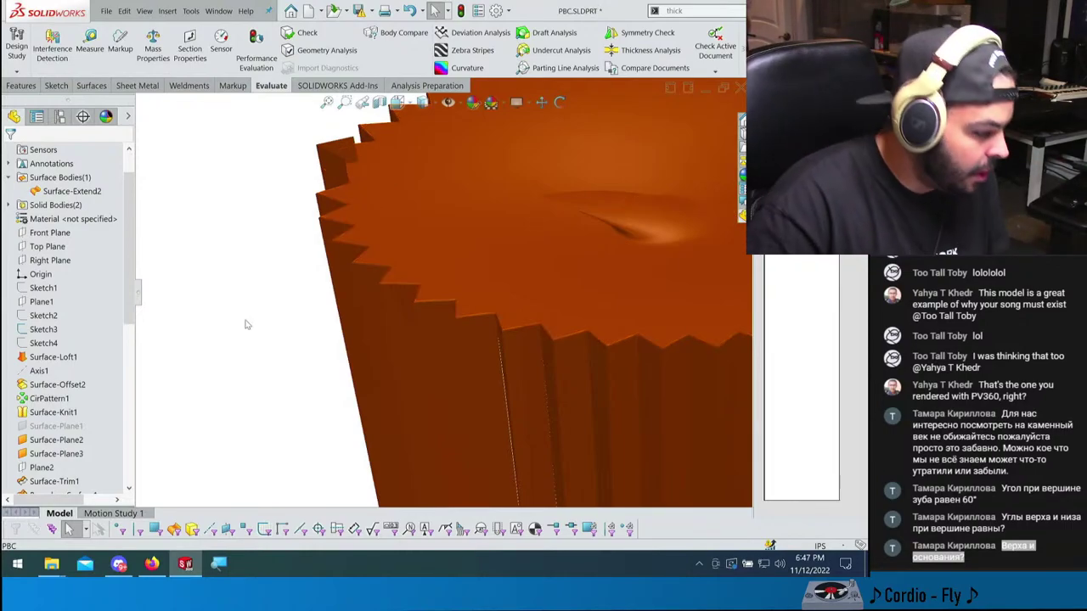
scroll(77, 382, "down", 8)
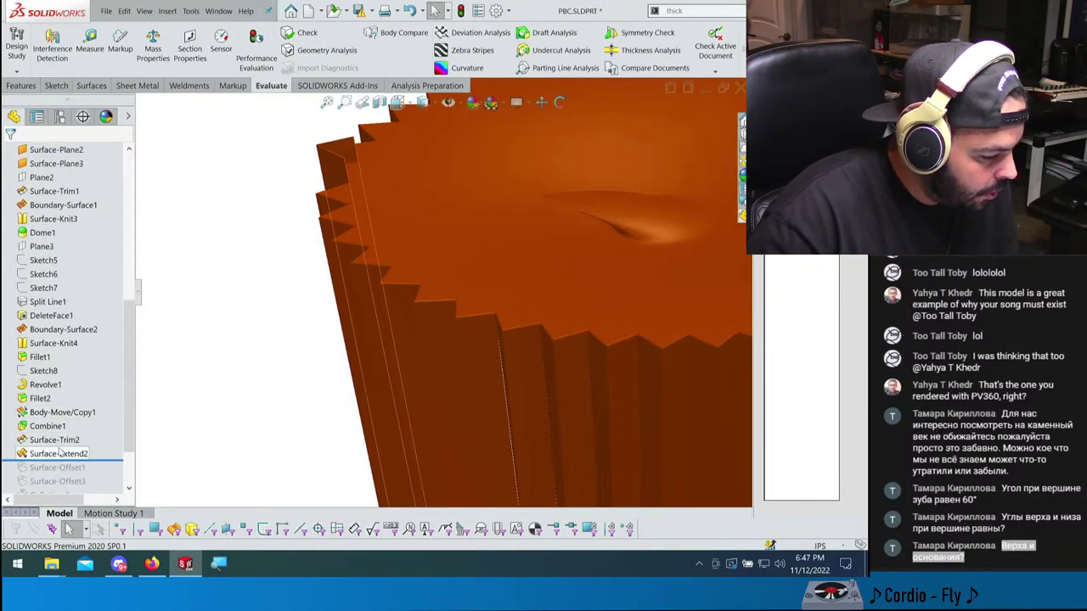
left_click(60, 453)
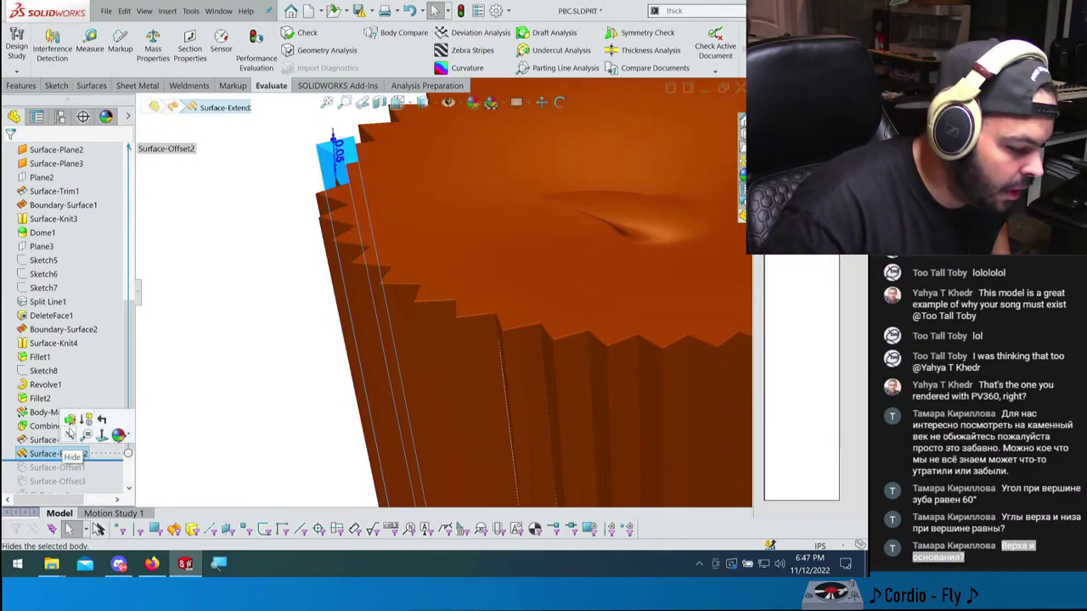
left_click(70, 434)
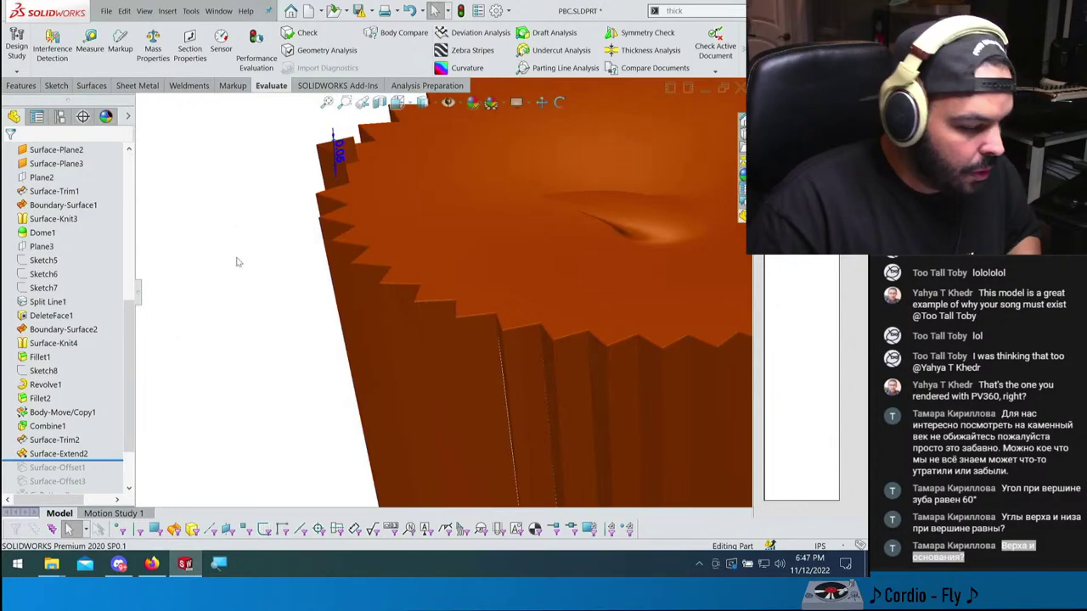
- Extend the strip's two edges with Extend Surface (exte), drag the distance farther, and accept
type("ex")
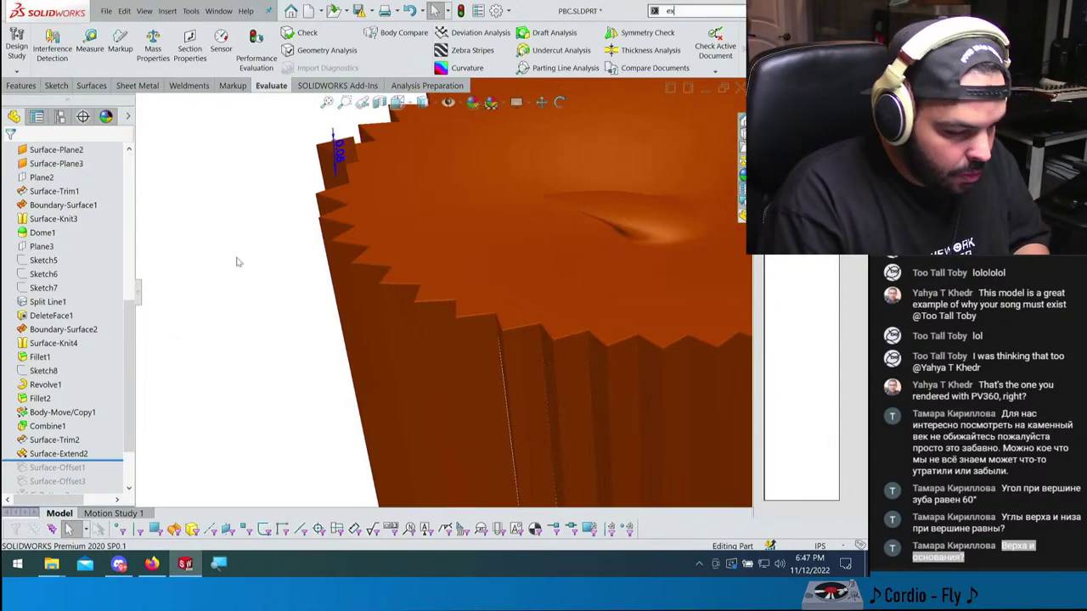
type("te")
key("Return")
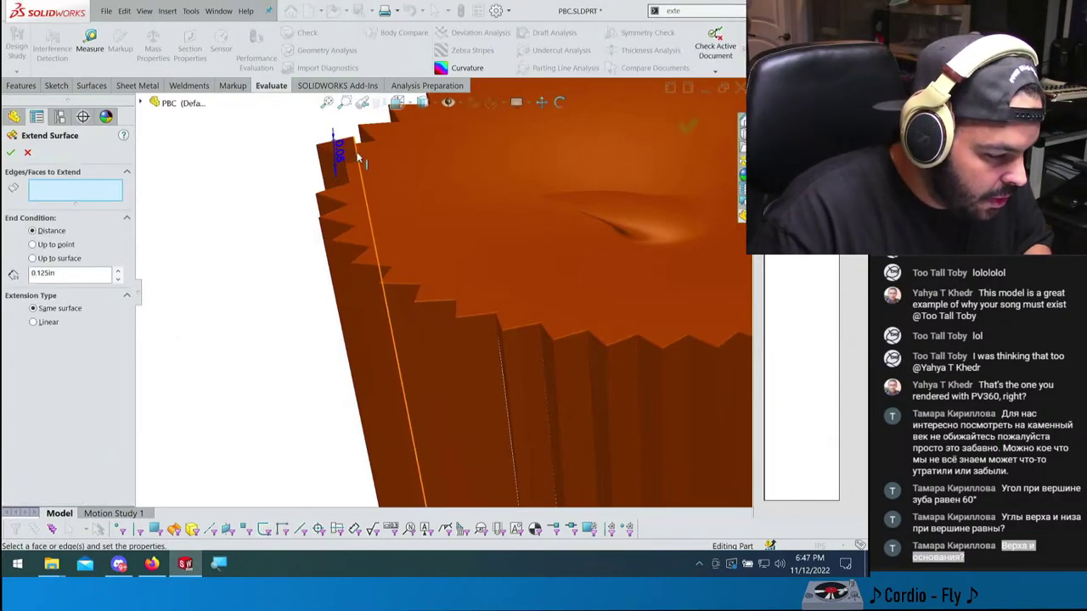
left_click(336, 151)
left_click(333, 154)
scroll(340, 158, "up", 3)
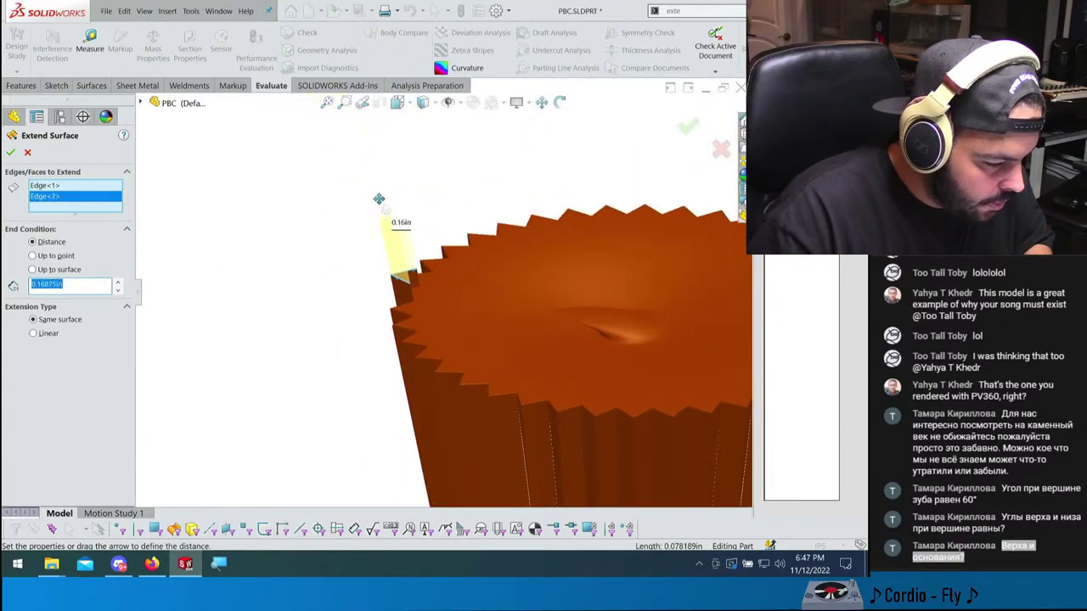
scroll(450, 289, "down", 3)
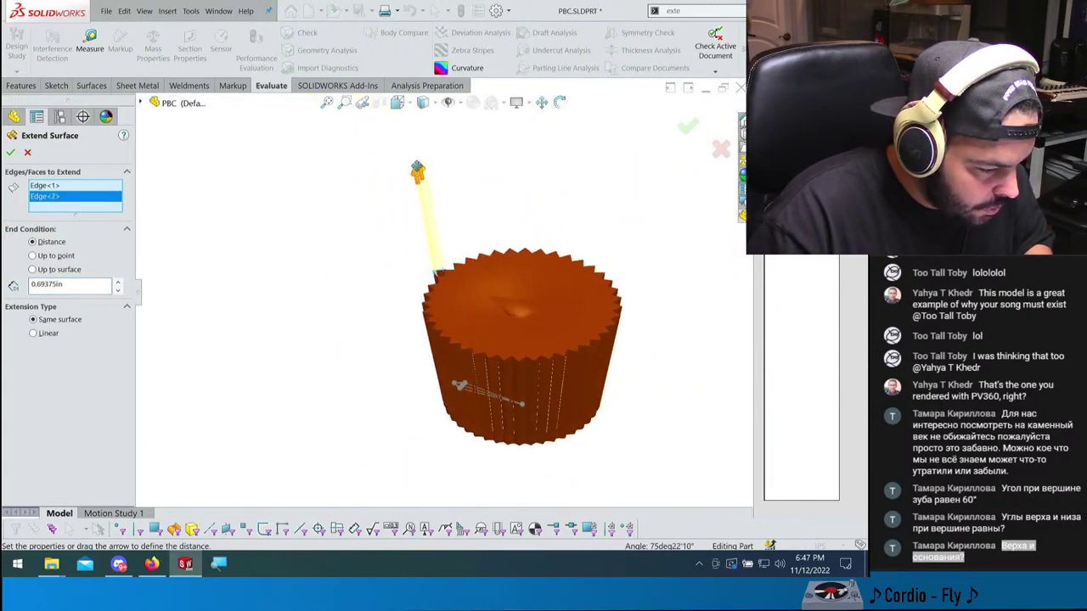
scroll(420, 160, "up", 2)
scroll(418, 183, "down", 4)
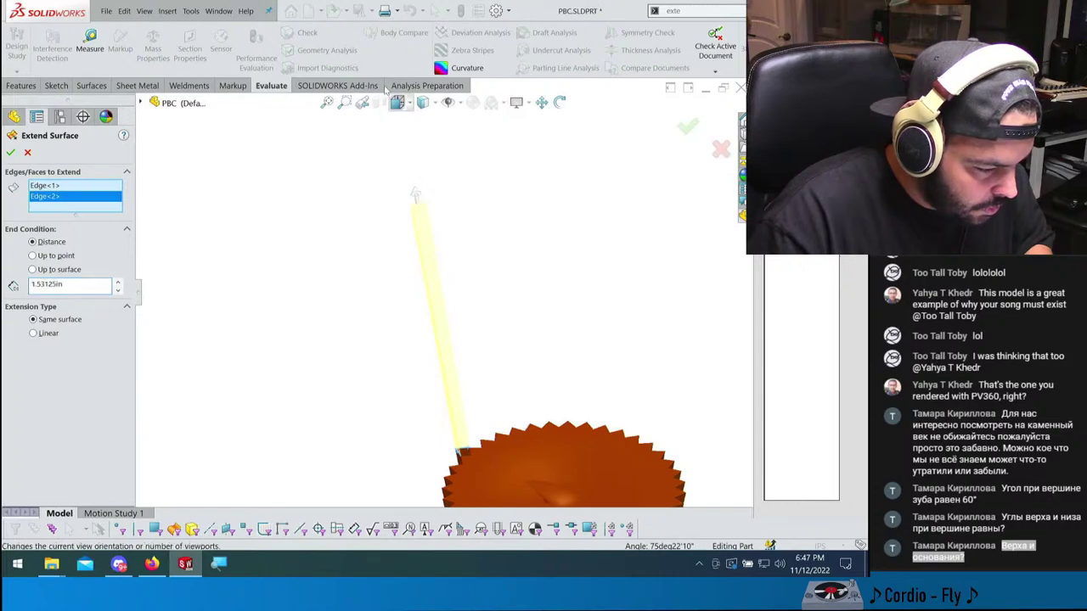
left_click_drag(411, 178, 400, 118)
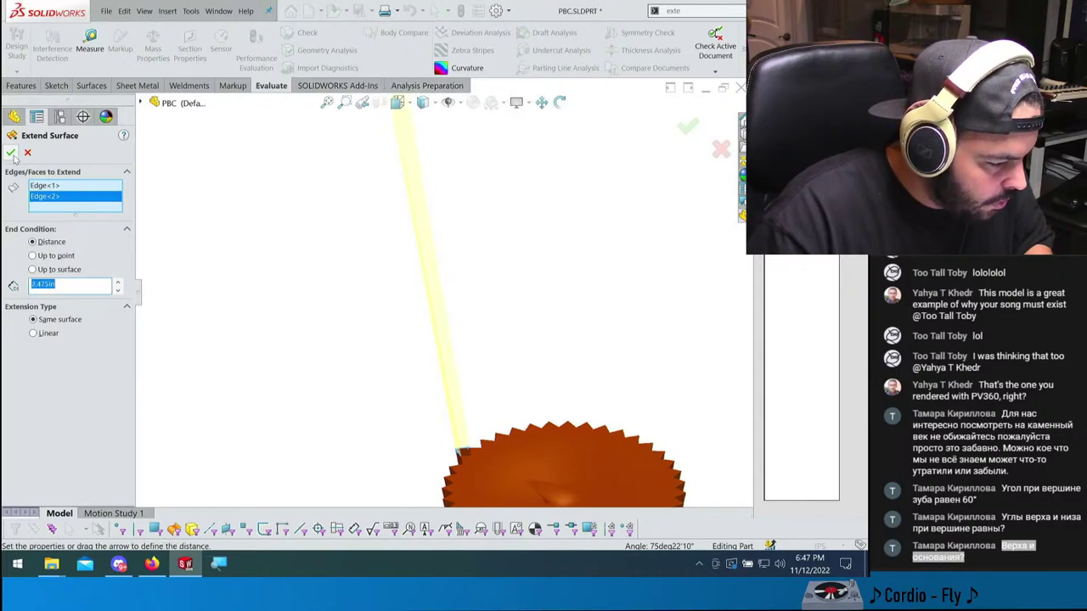
key("Return")
- Orbit around the extended strip and serrated cup to inspect its edge and top
middle_click_drag(400, 162, 482, 226)
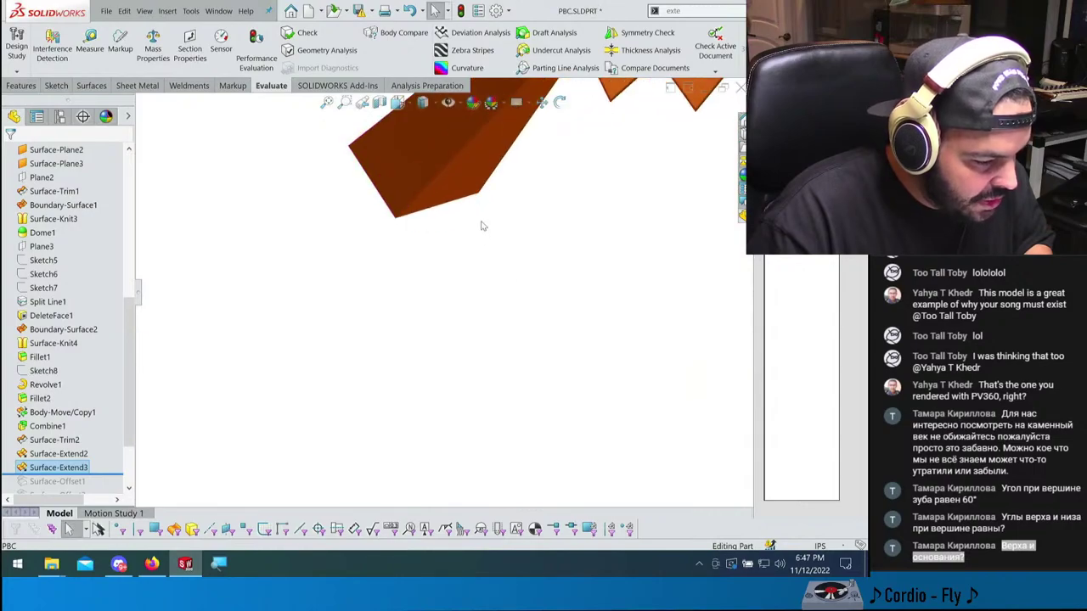
left_click(374, 161)
middle_click_drag(374, 163, 452, 200)
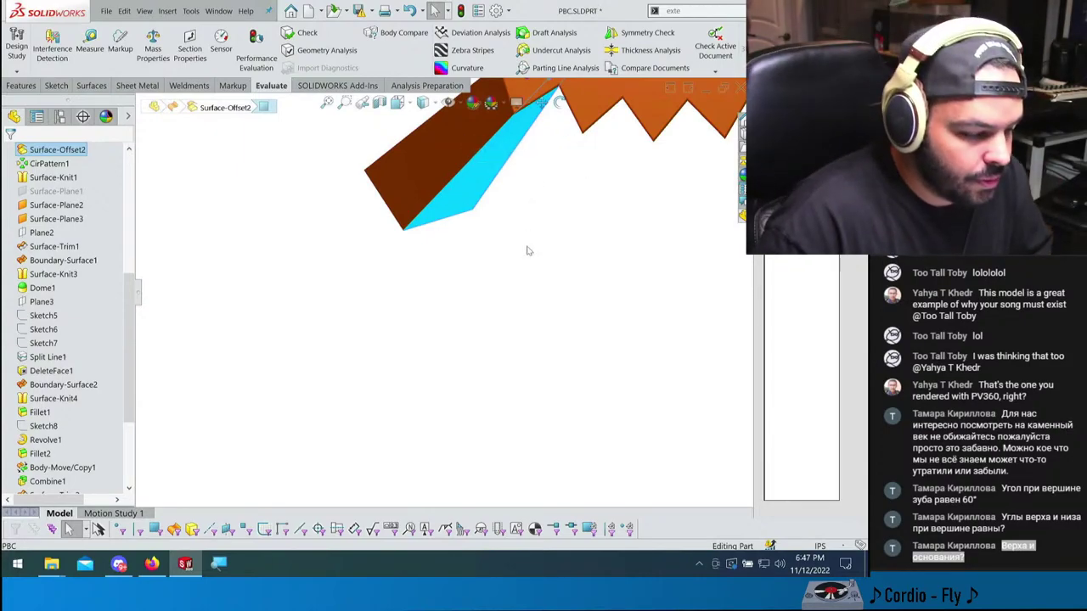
middle_click_drag(527, 247, 404, 137)
left_click(516, 102)
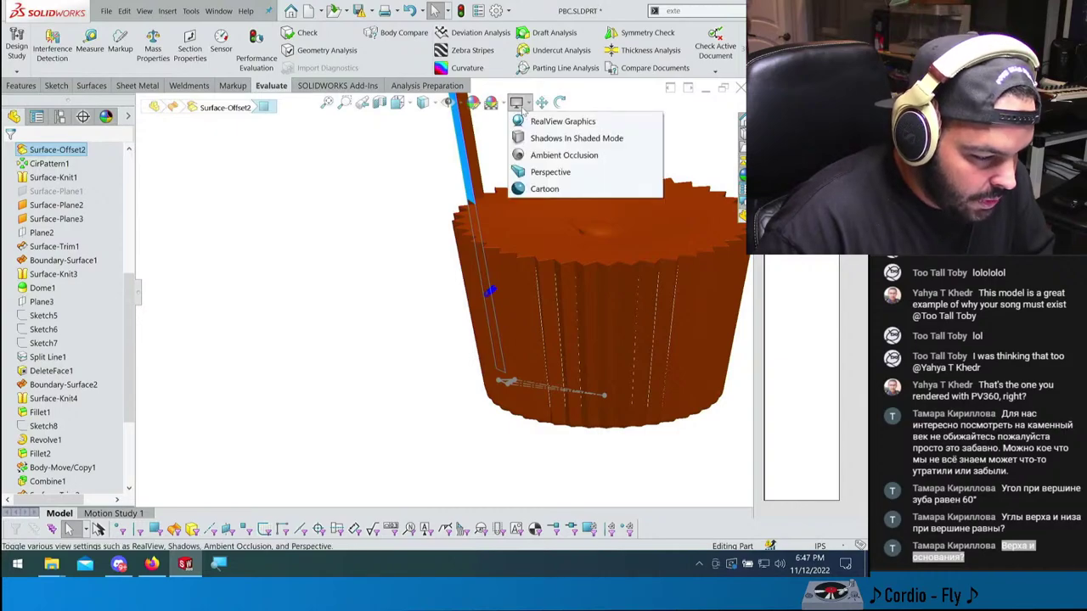
mouse_move(516, 105)
middle_mouse_down()
mouse_move(493, 135)
mouse_move(514, 183)
middle_mouse_up()
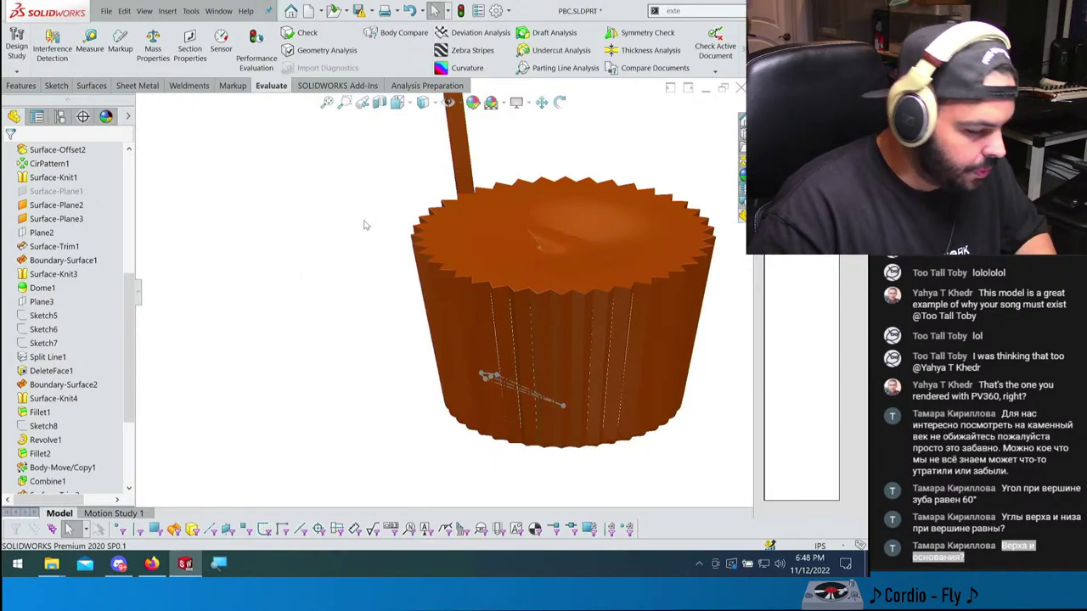
middle_click_drag(365, 225, 684, 316)
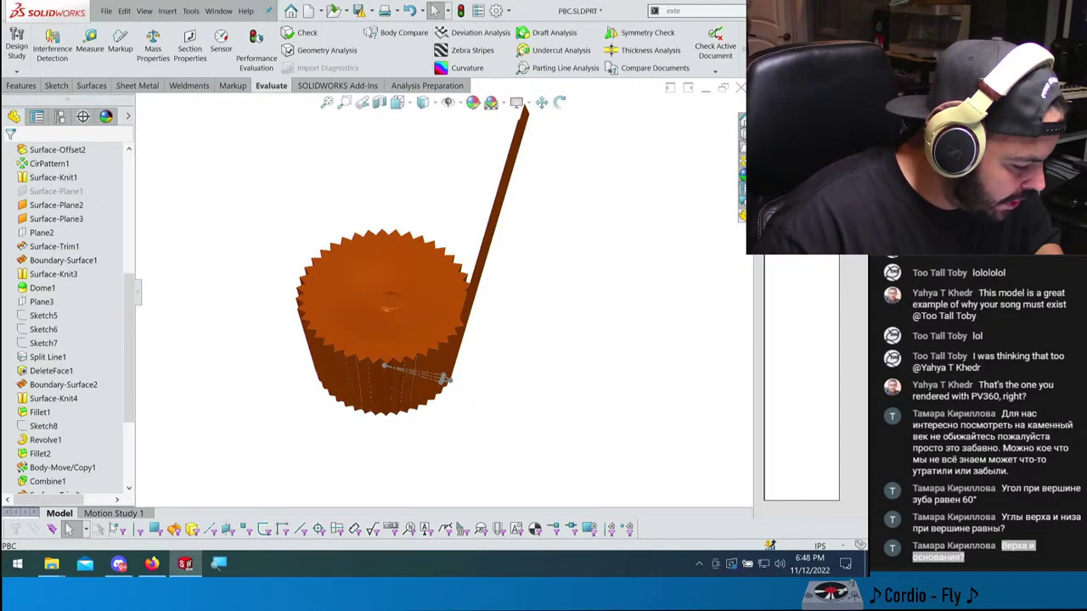
- Bring the LEGO MONEY Explorer window forward and browse the _CADModelOfTheDay folder
mouse_move(51, 564)
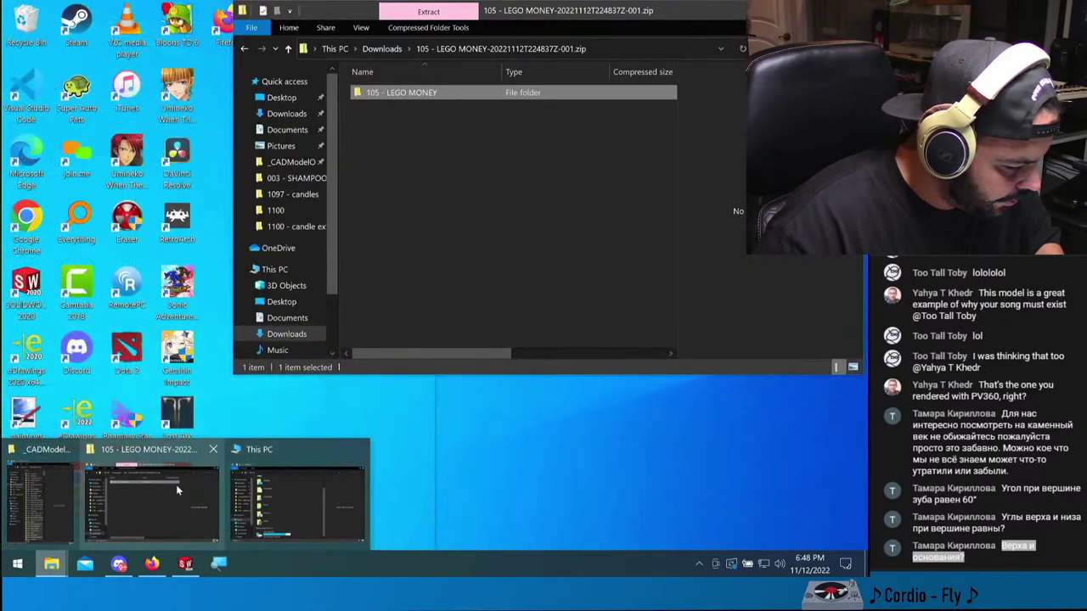
left_click(175, 486)
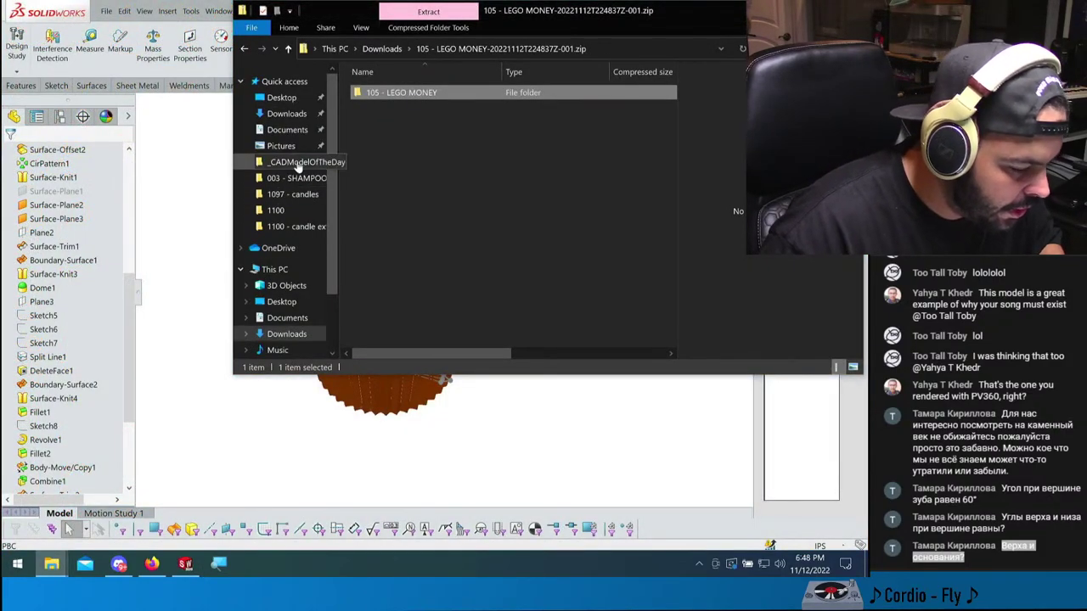
left_click(298, 162)
scroll(424, 243, "down", 6)
scroll(439, 133, "up", 6)
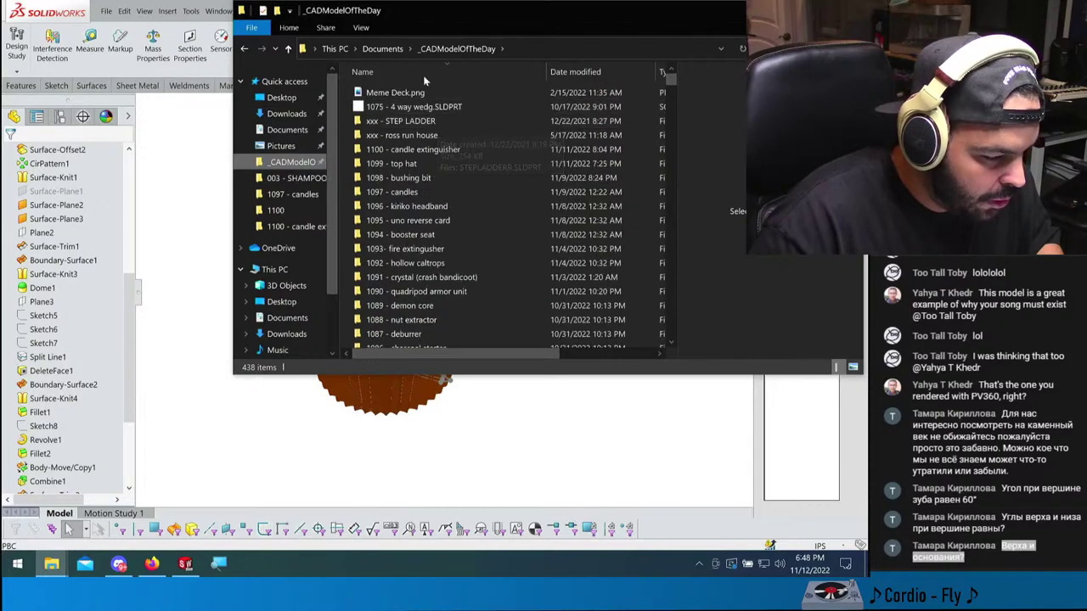
scroll(497, 112, "down", 15)
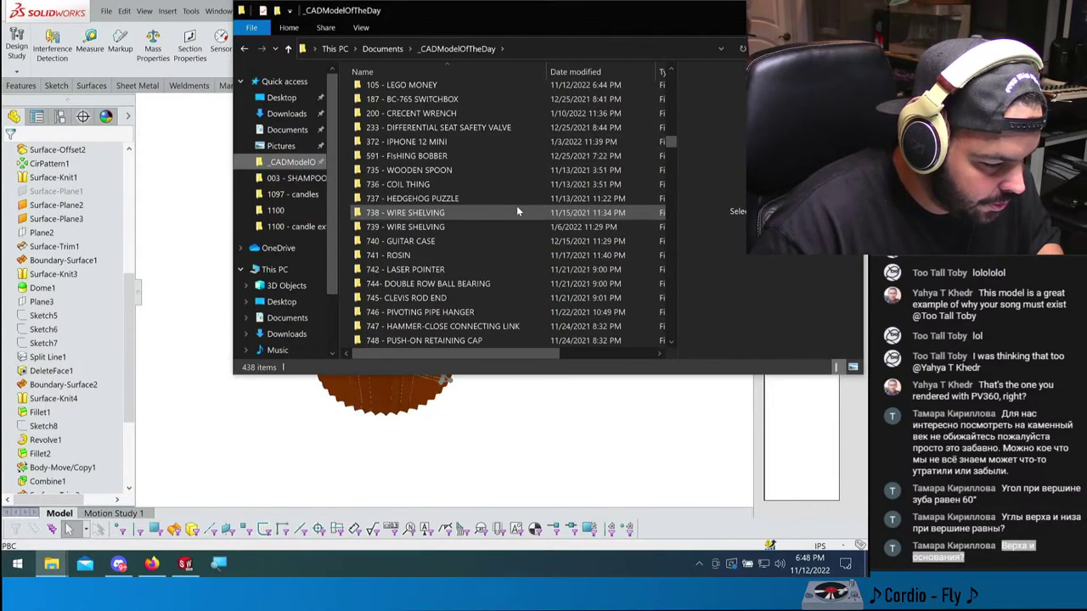
scroll(516, 210, "up", 3)
left_click(475, 204)
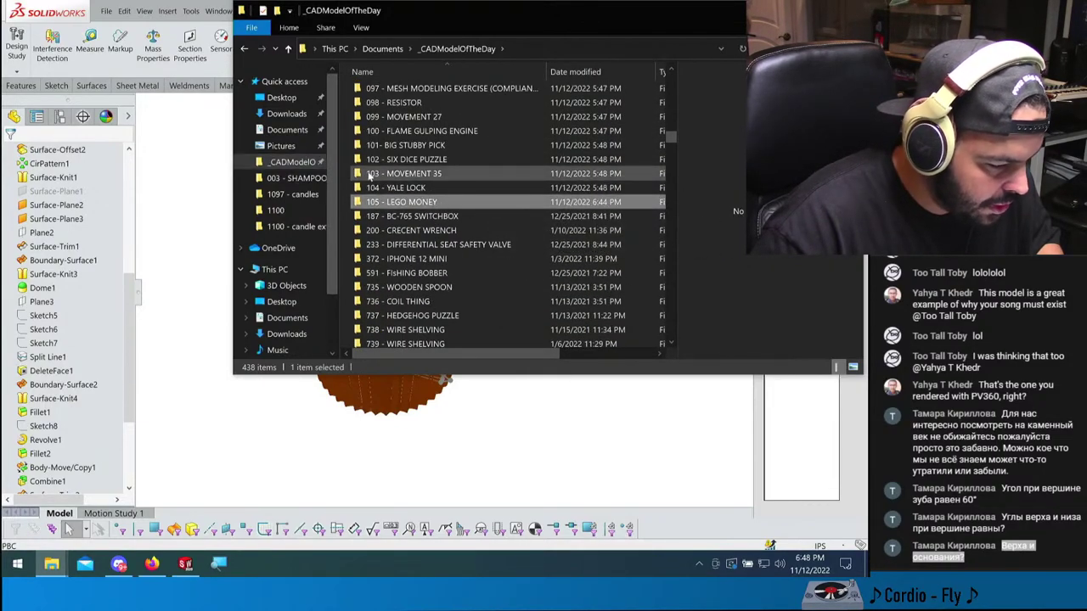
- Play Untitled Project-016.mp4 from the Downloads folder
left_click(286, 113)
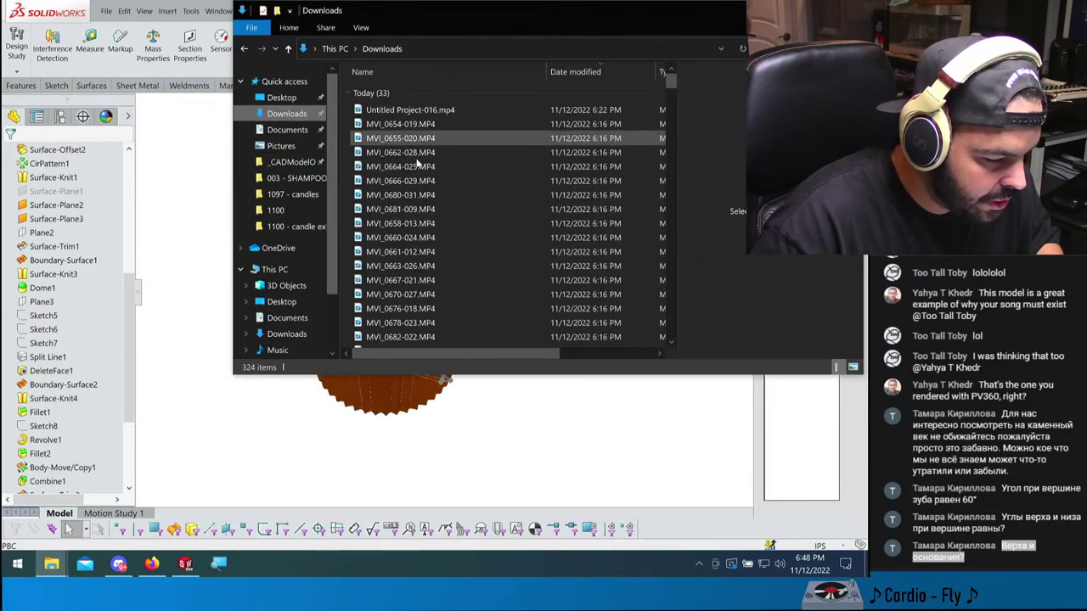
left_click(419, 111)
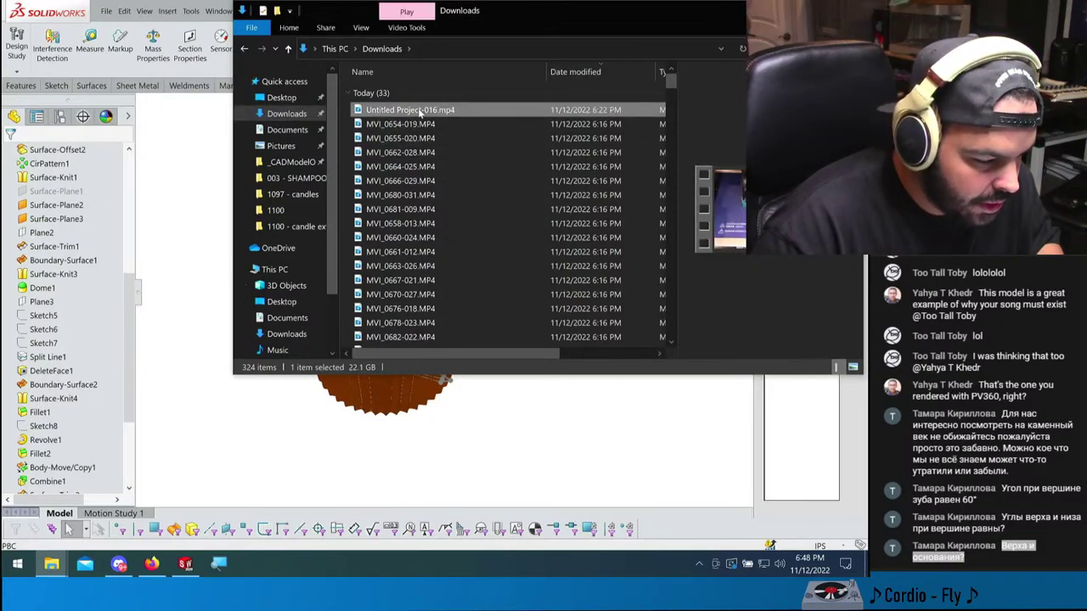
double_click(419, 111)
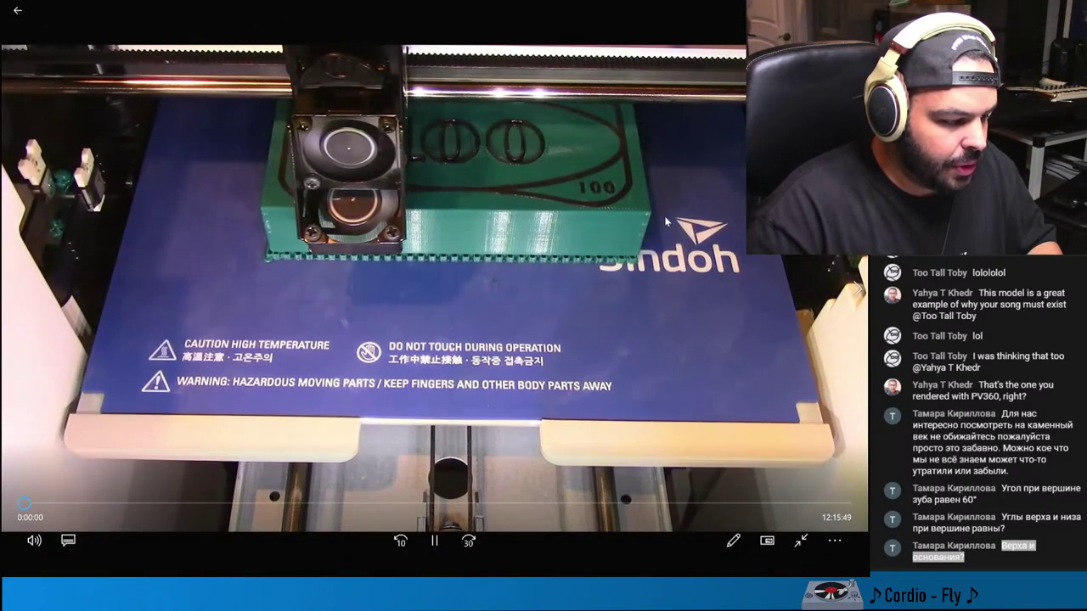
- Scrub the print footage from about 0:32:29 to 4:39:03, then exit full screen and close the player
left_click(187, 501)
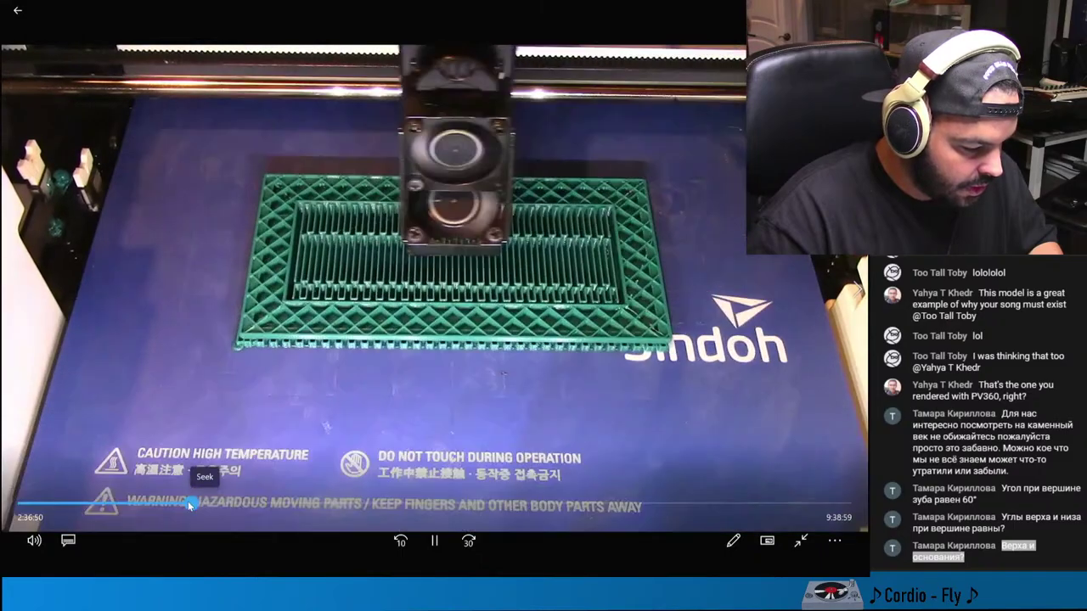
left_click_drag(188, 501, 247, 476)
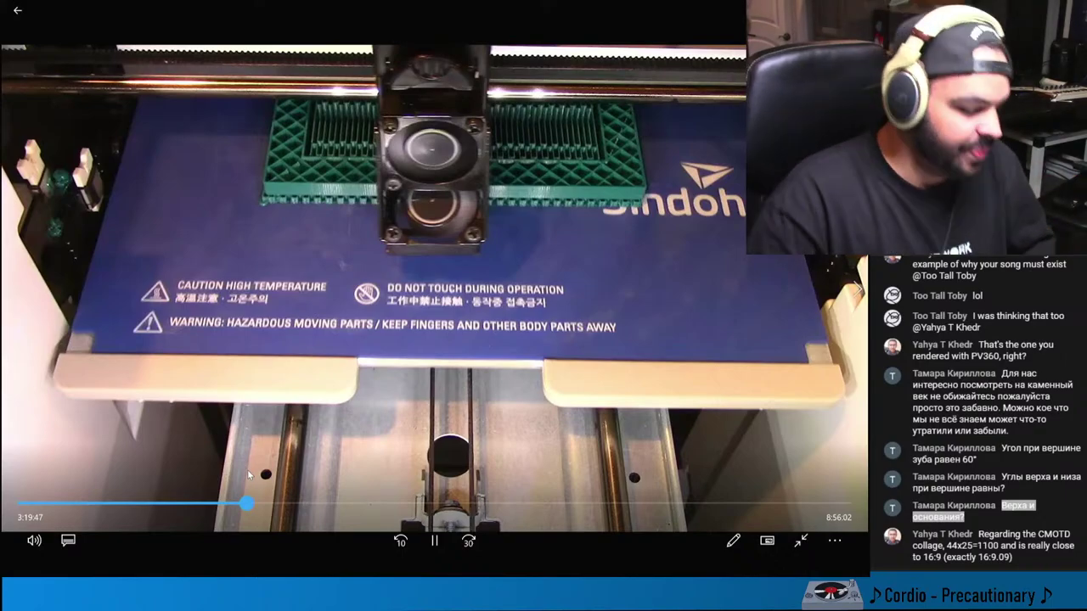
left_click(264, 472)
left_click_drag(264, 473, 610, 444)
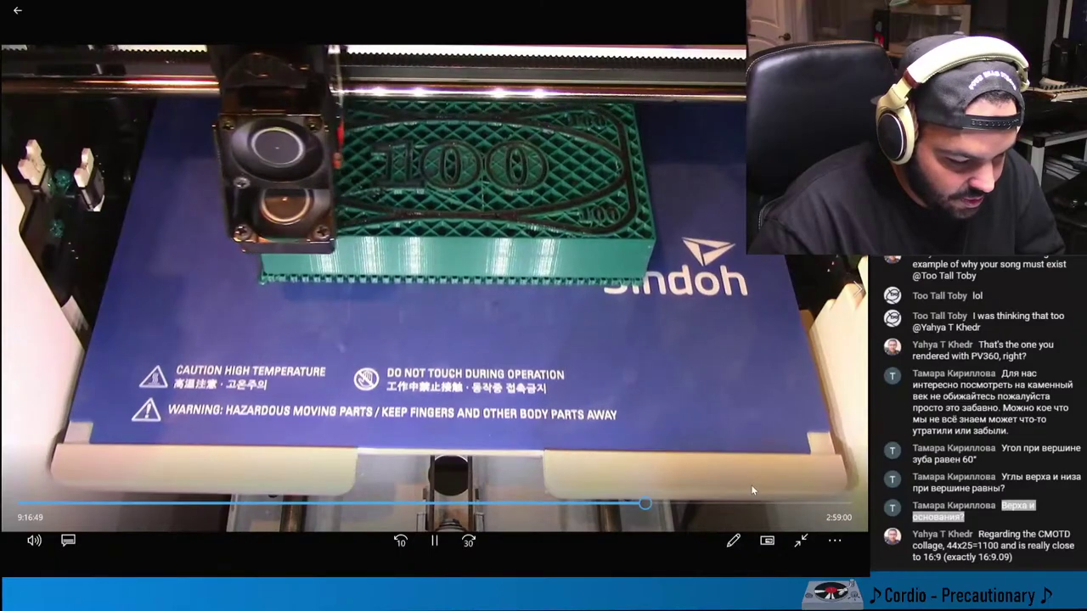
left_click(801, 541)
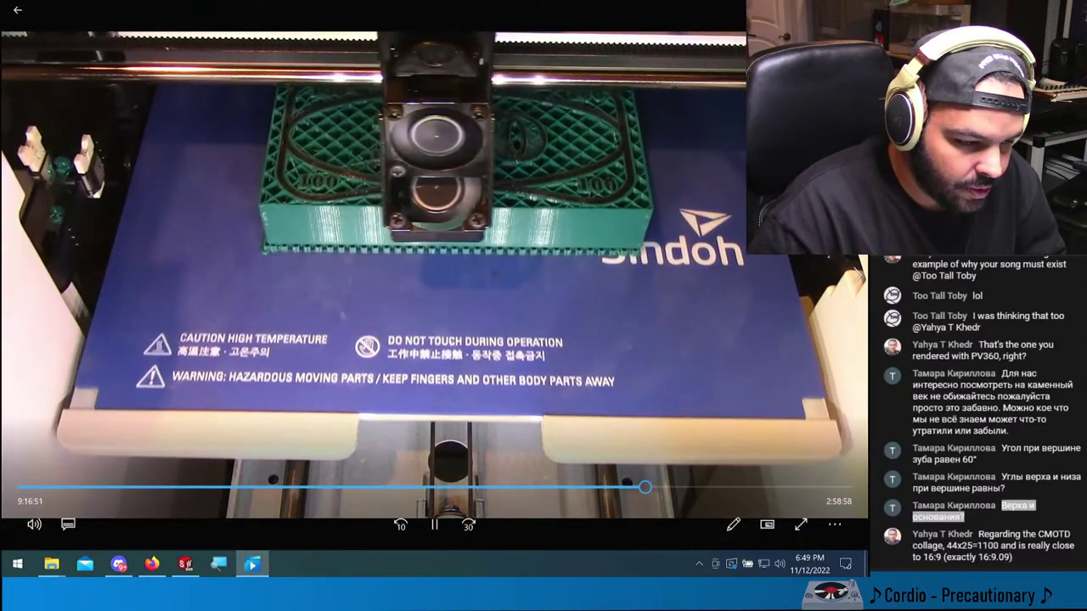
key("alt+F4")
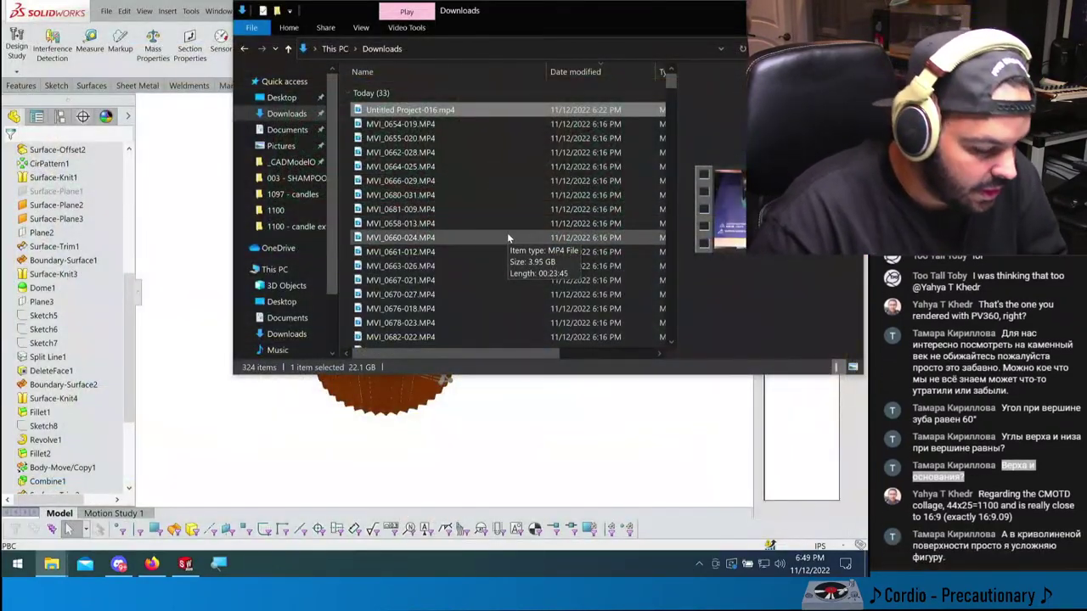
- Permanently delete today's 32 selected video files
scroll(507, 235, "down", 8)
scroll(438, 198, "up", 8)
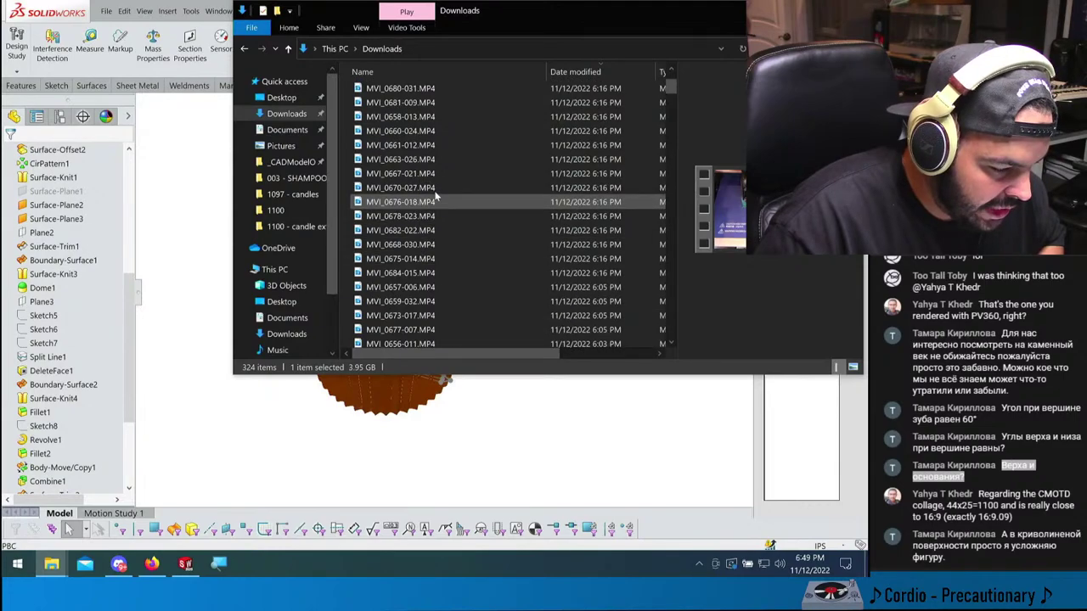
left_click(433, 111, "shift")
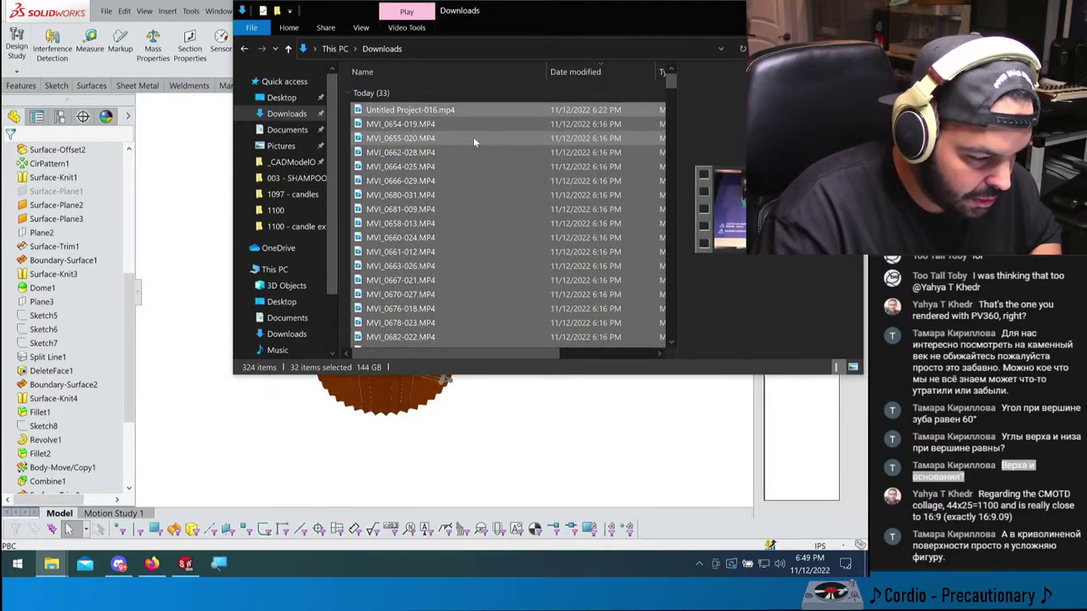
key("shift+Delete")
left_click(487, 295)
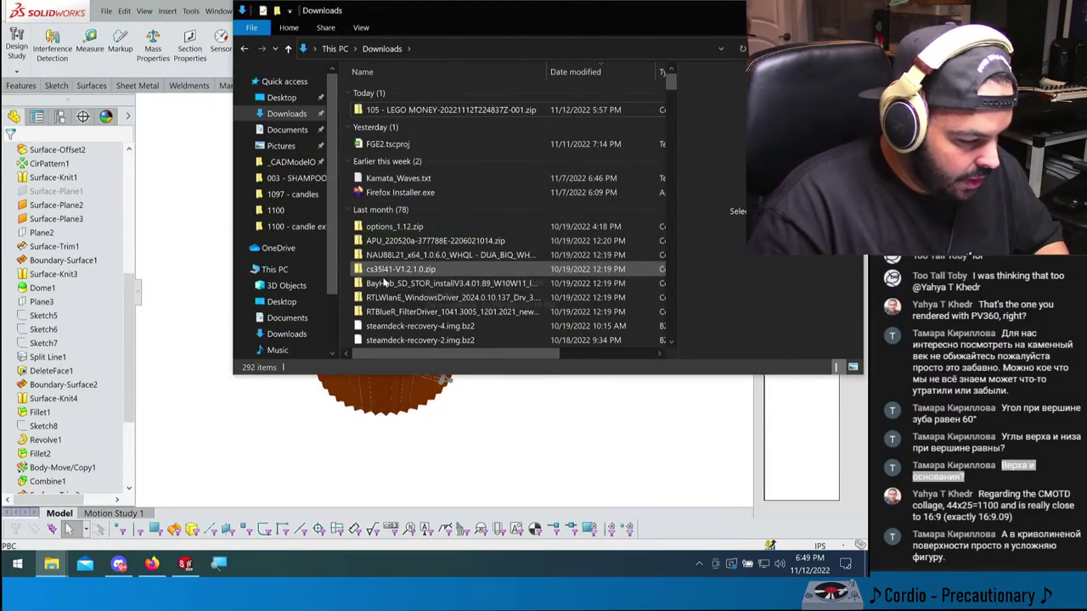
- Navigate through This PC and Downloads into _CADModelOfTheDay's 105 - LEGO MONEY folder
left_click(274, 269)
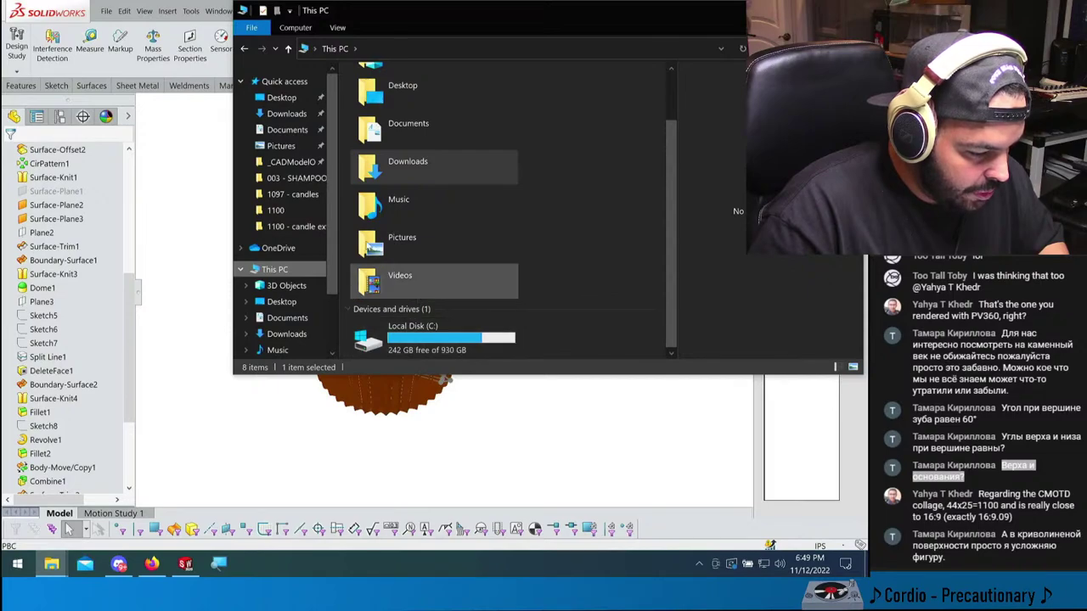
double_click(404, 166)
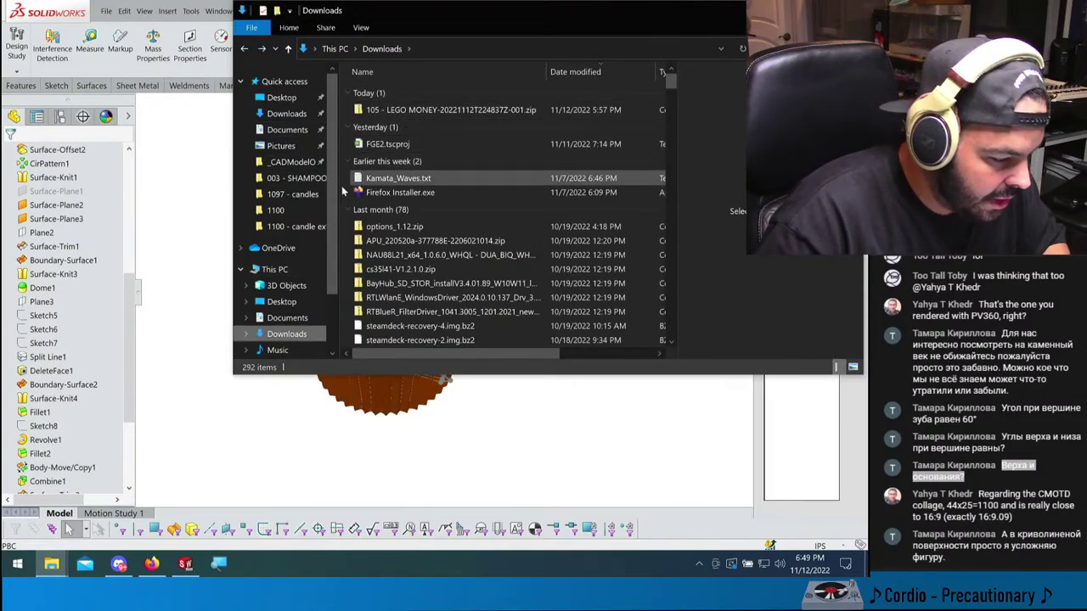
left_click(288, 164)
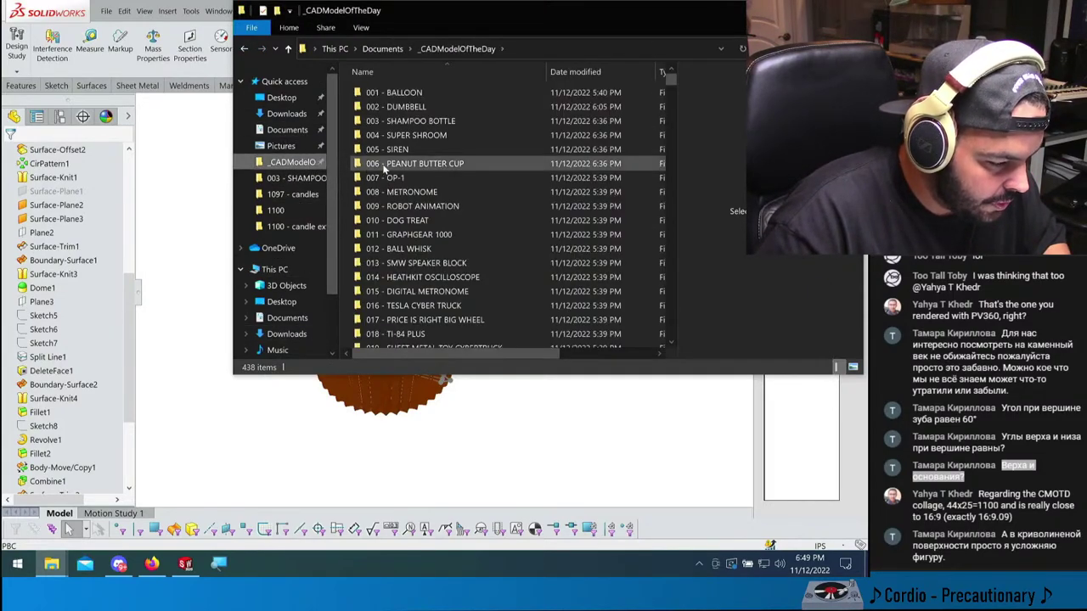
scroll(395, 177, "down", 20)
scroll(399, 181, "down", 13)
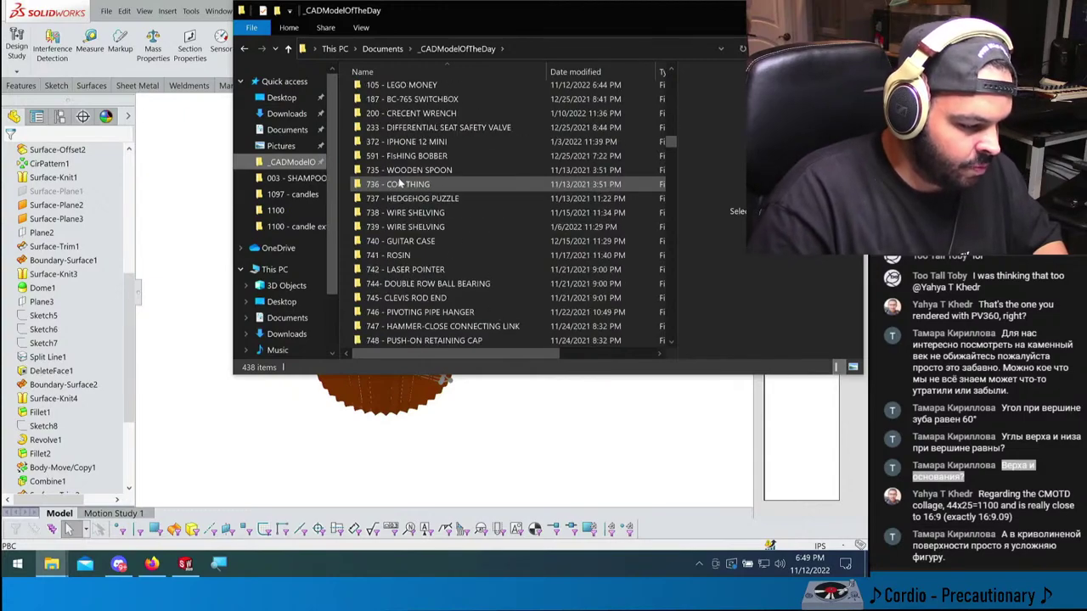
scroll(400, 183, "up", 3)
scroll(400, 185, "up", 2)
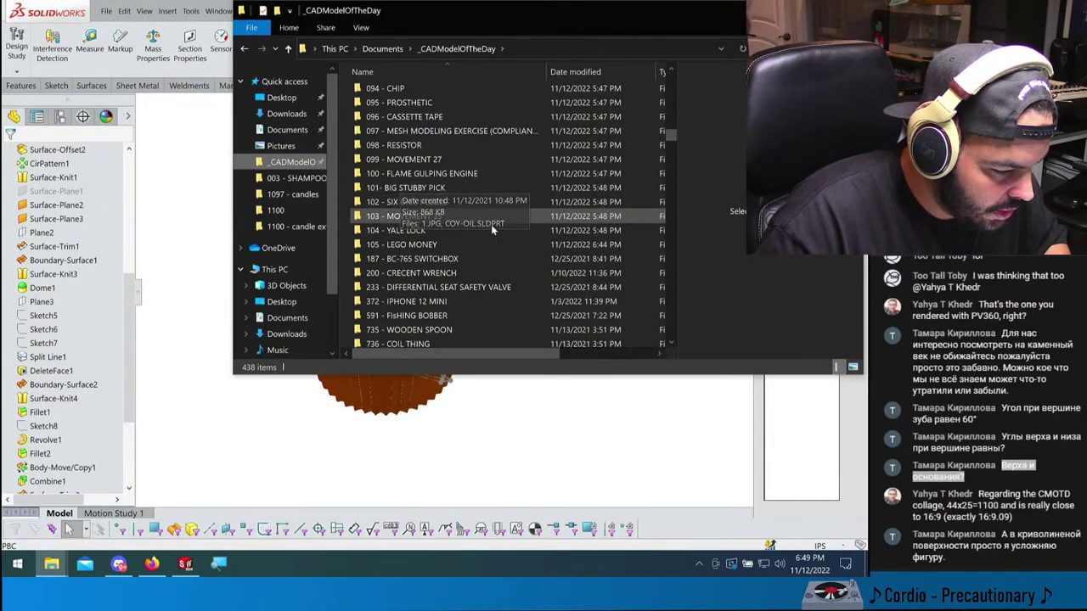
double_click(410, 254)
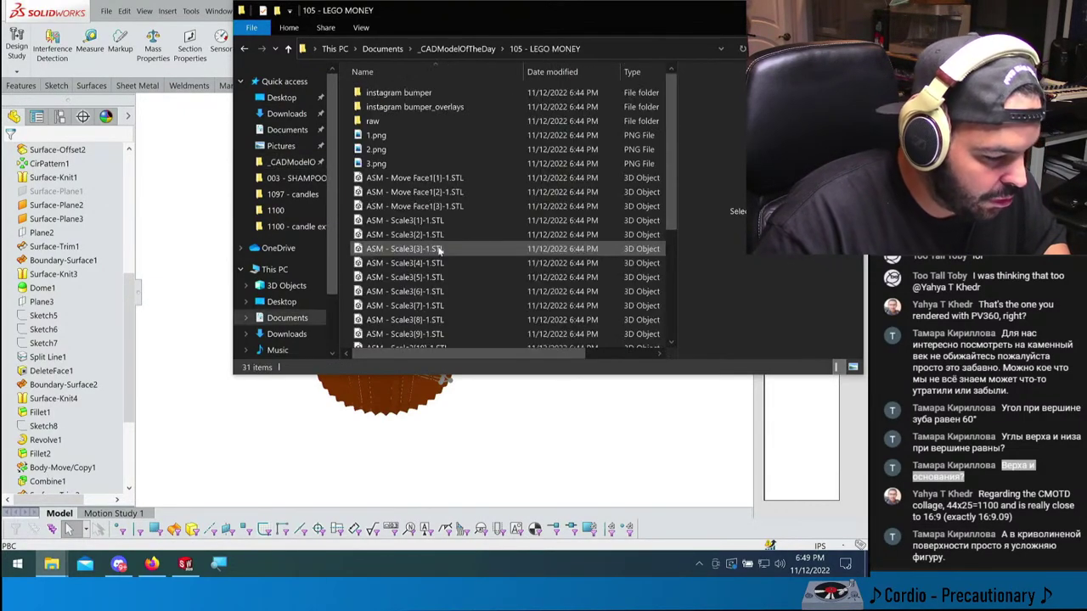
- Browse the raw folder's 167_0220 subfolder and preview the MVI_0653 clip
double_click(386, 124)
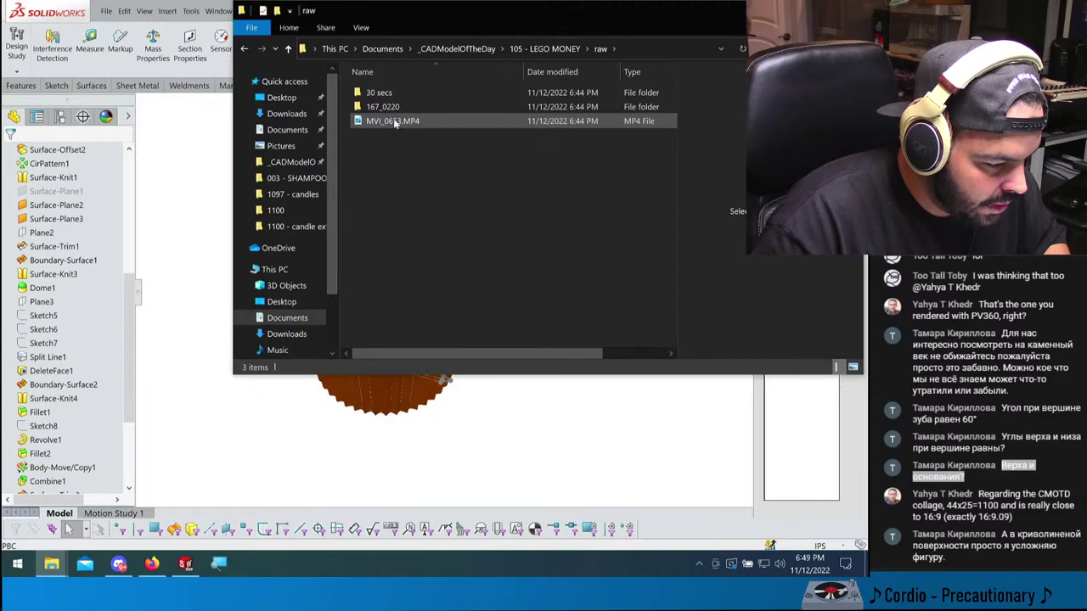
double_click(384, 107)
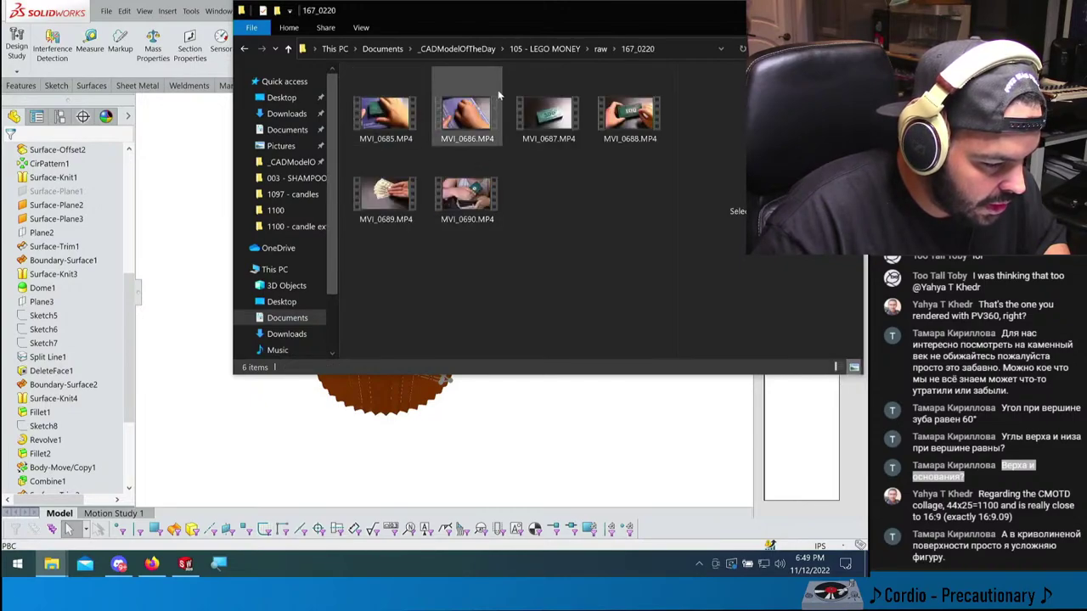
left_click(600, 48)
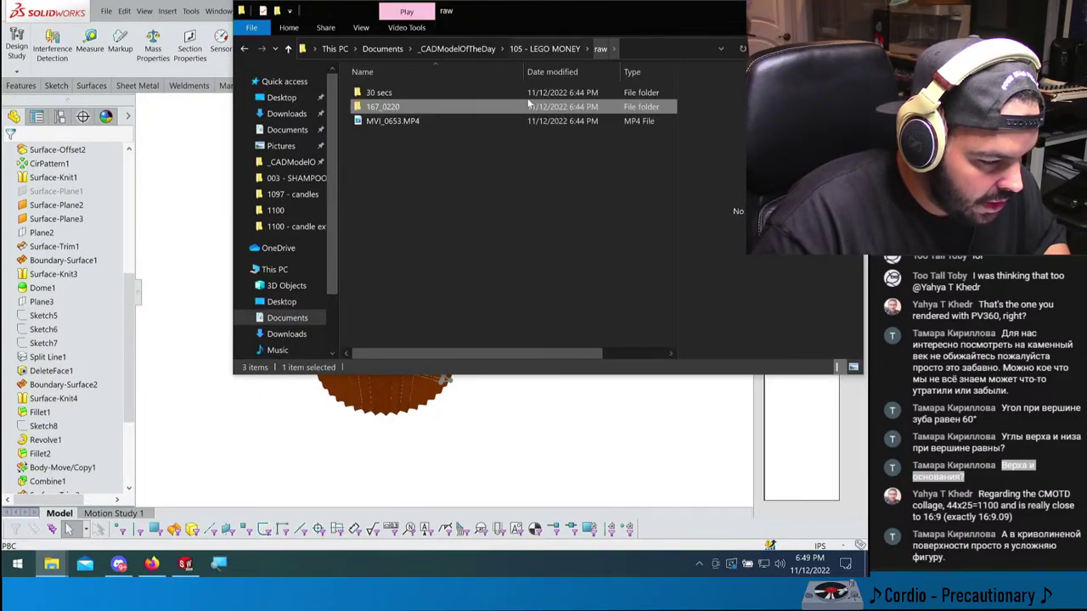
double_click(416, 125)
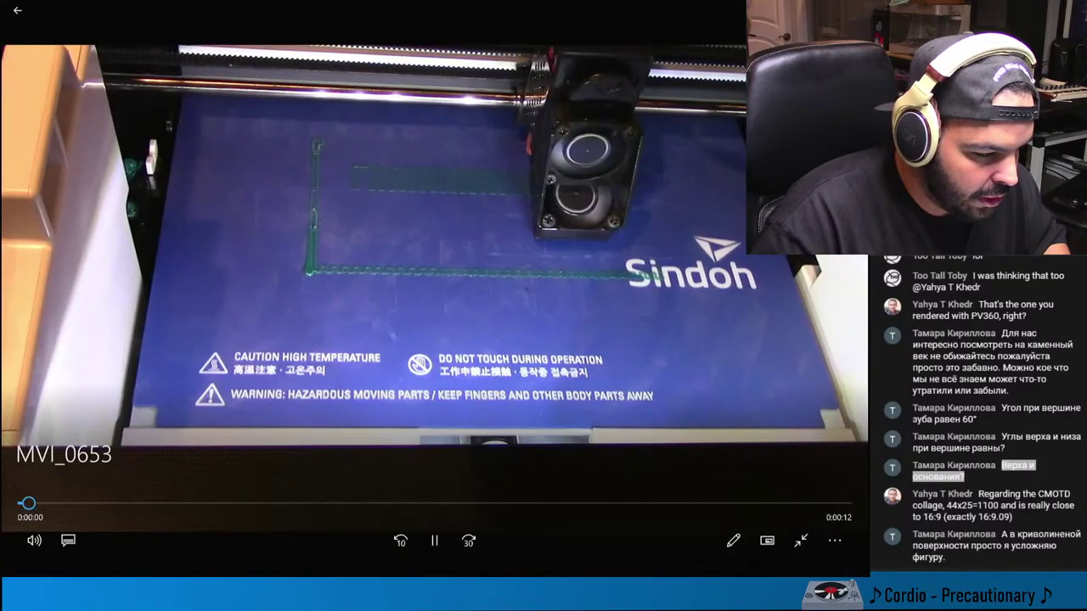
key("alt+F4")
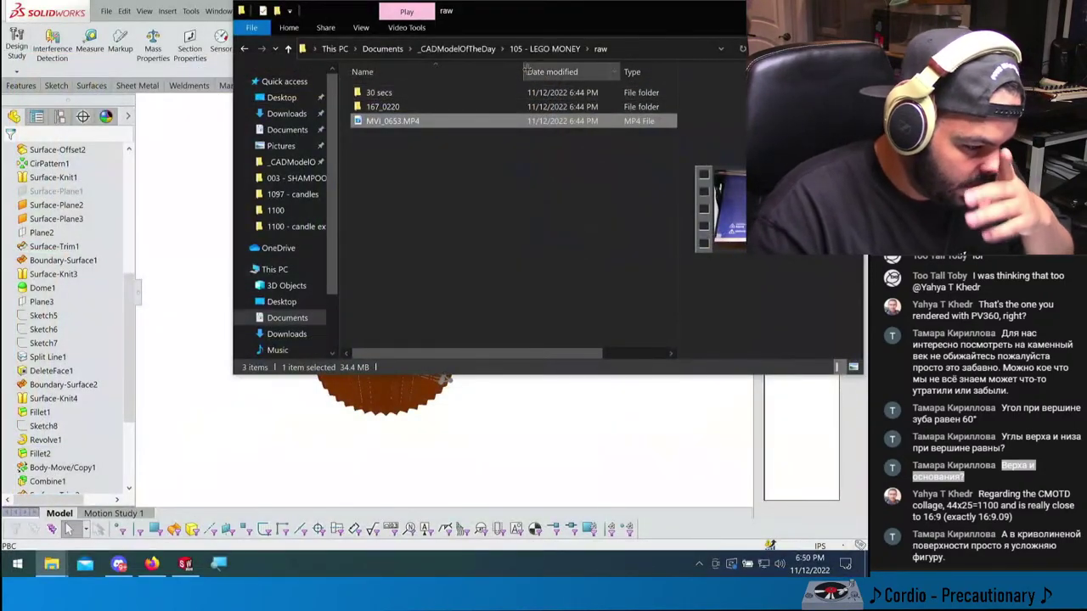
- Check the raw folder's size and contents in its Properties
left_click(535, 49)
right_click(403, 123)
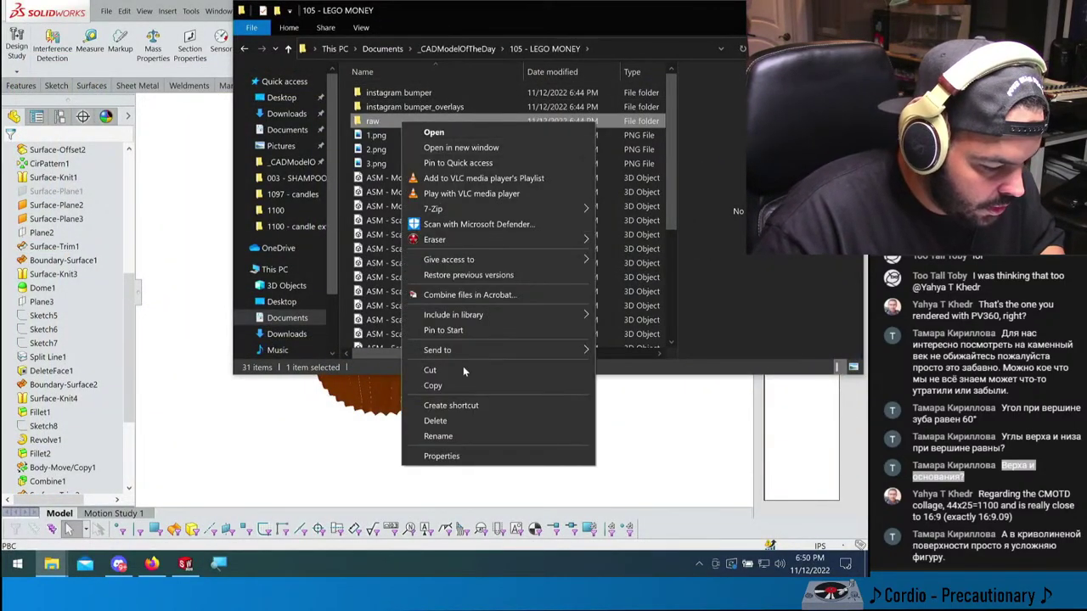
left_click(473, 456)
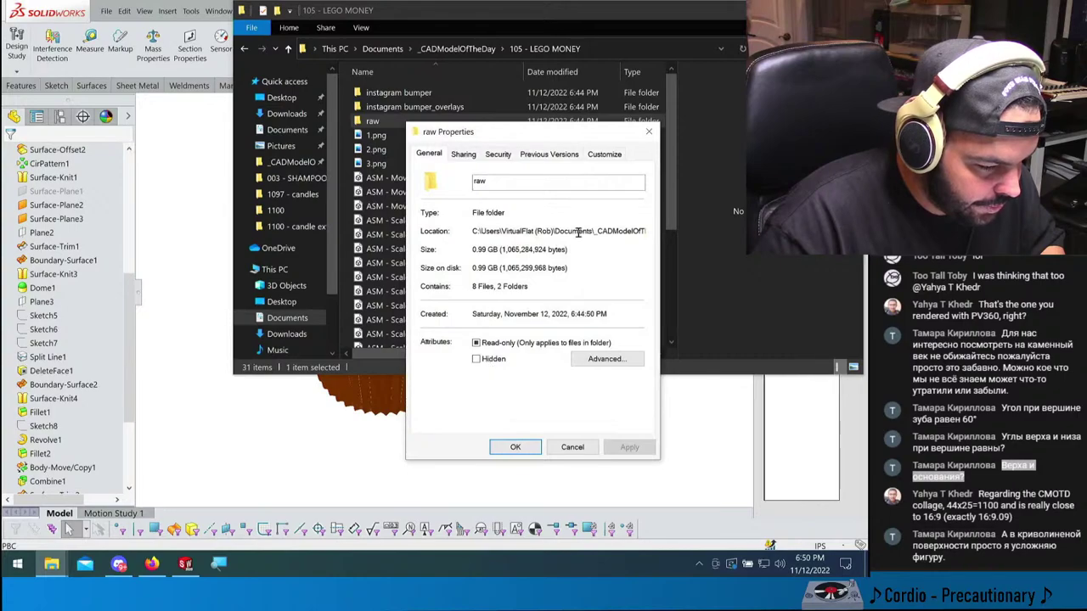
left_click(637, 133)
- Preview the instagram bumper.mp4 clip and look inside the instagram bumper_overlays folder
right_click(408, 109)
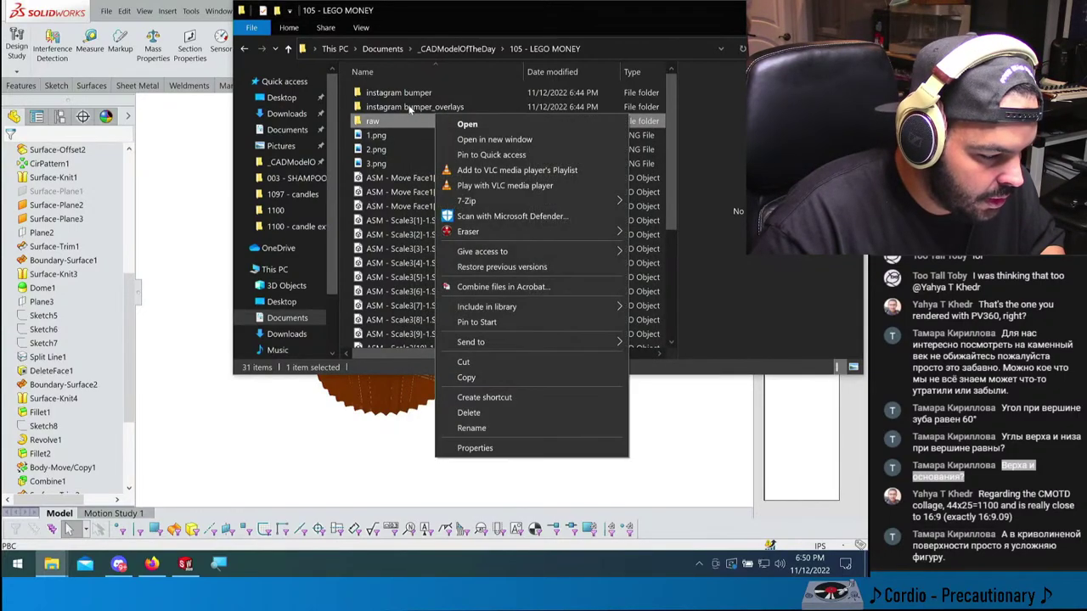
double_click(405, 95)
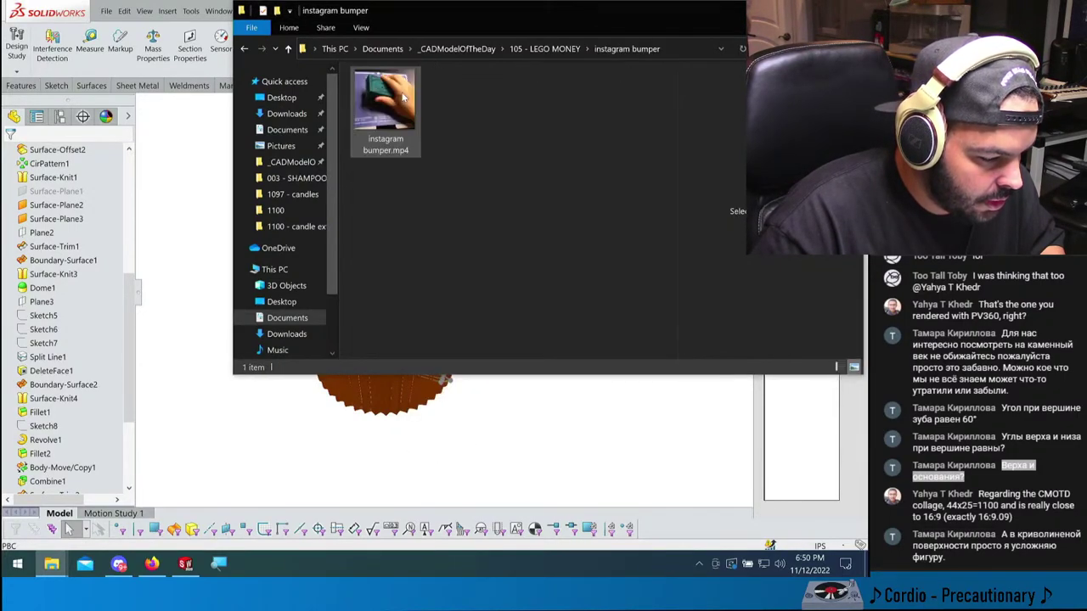
double_click(404, 98)
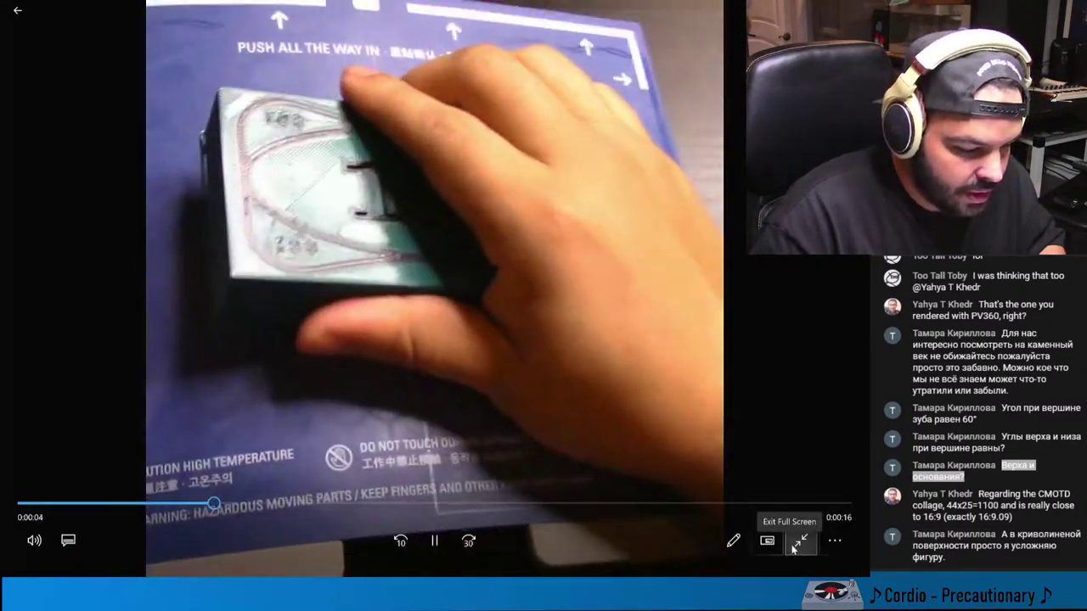
left_click(799, 543)
key("alt+F4")
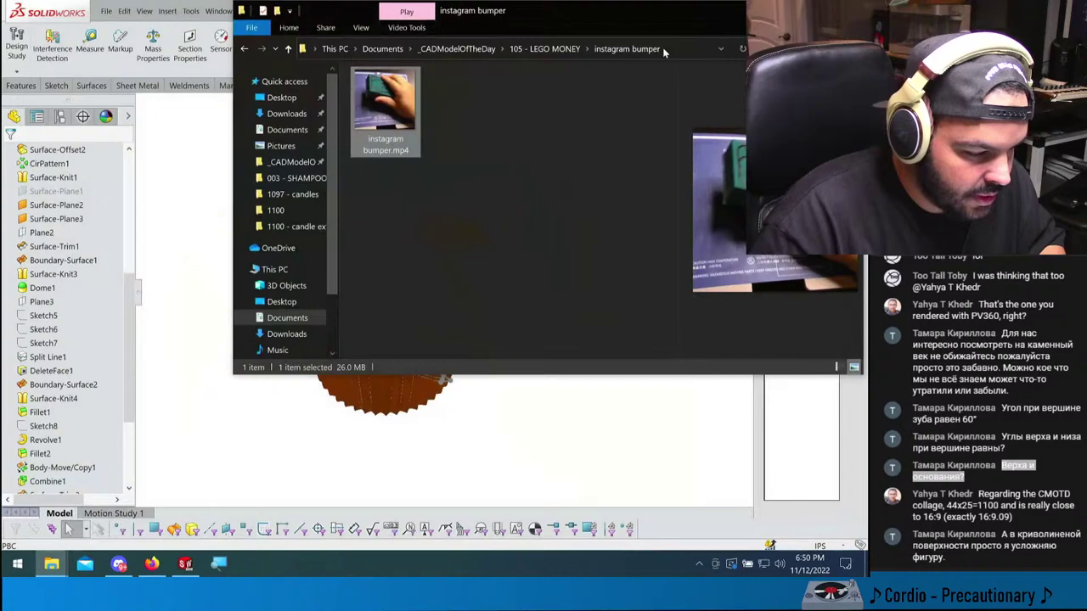
left_click(560, 50)
double_click(441, 107)
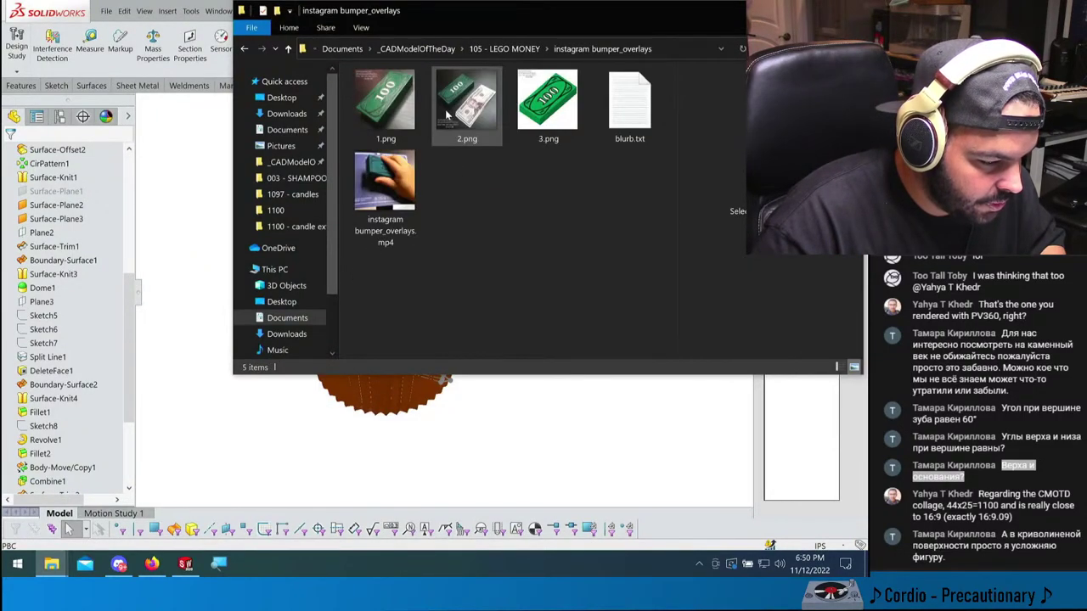
left_click(505, 48)
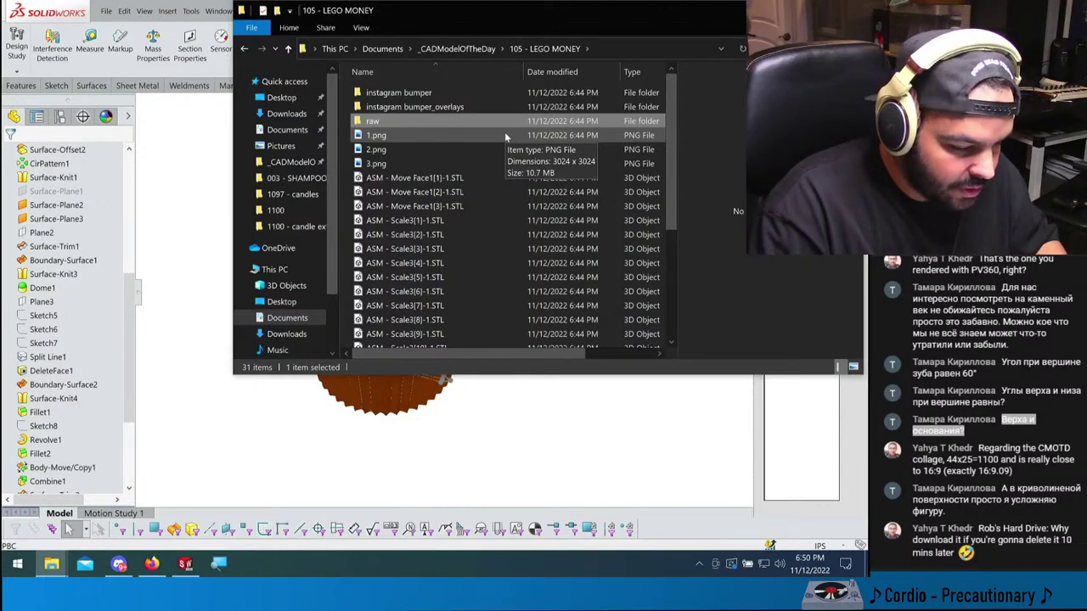
- Permanently delete the raw folder with Shift+Delete, confirming Yes
key("shift+Delete")
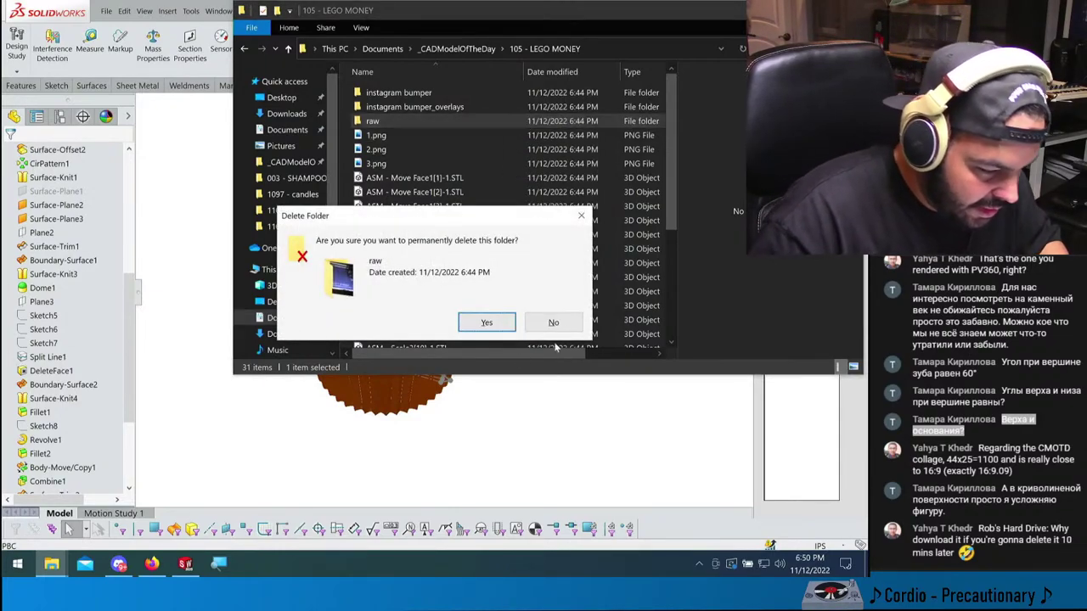
left_click(501, 326)
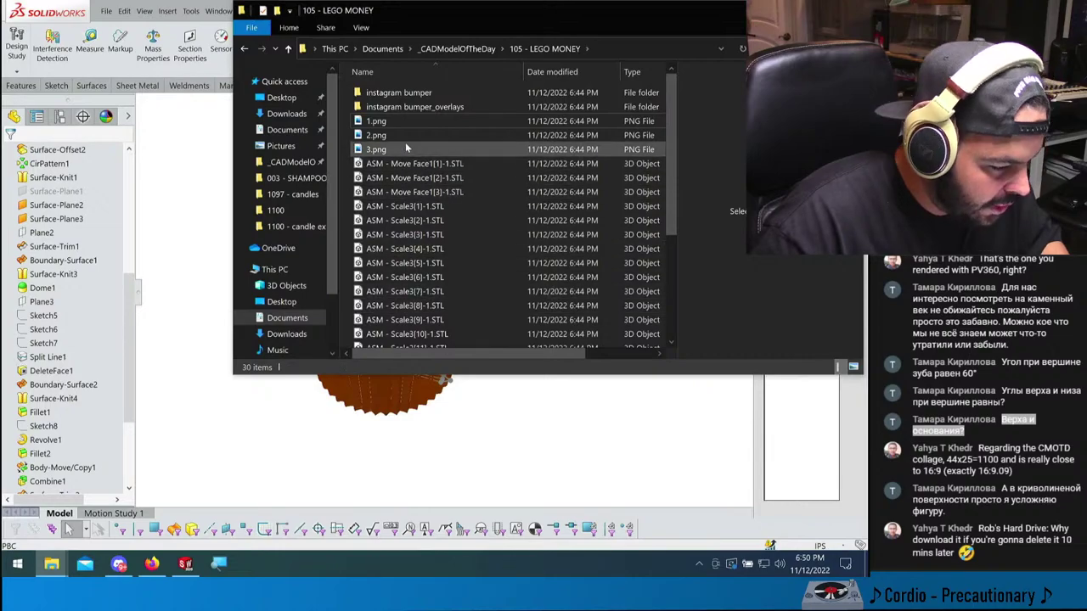
scroll(416, 174, "down", 4)
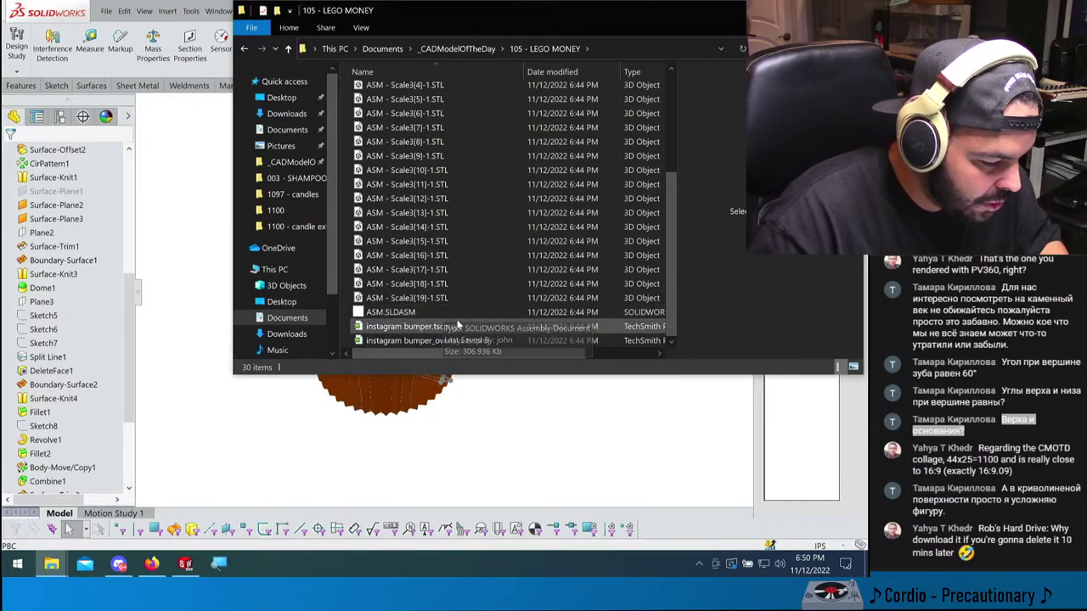
- Open ASM.SLDASM with all missing components suppressed and dismiss the open summary
double_click(436, 314)
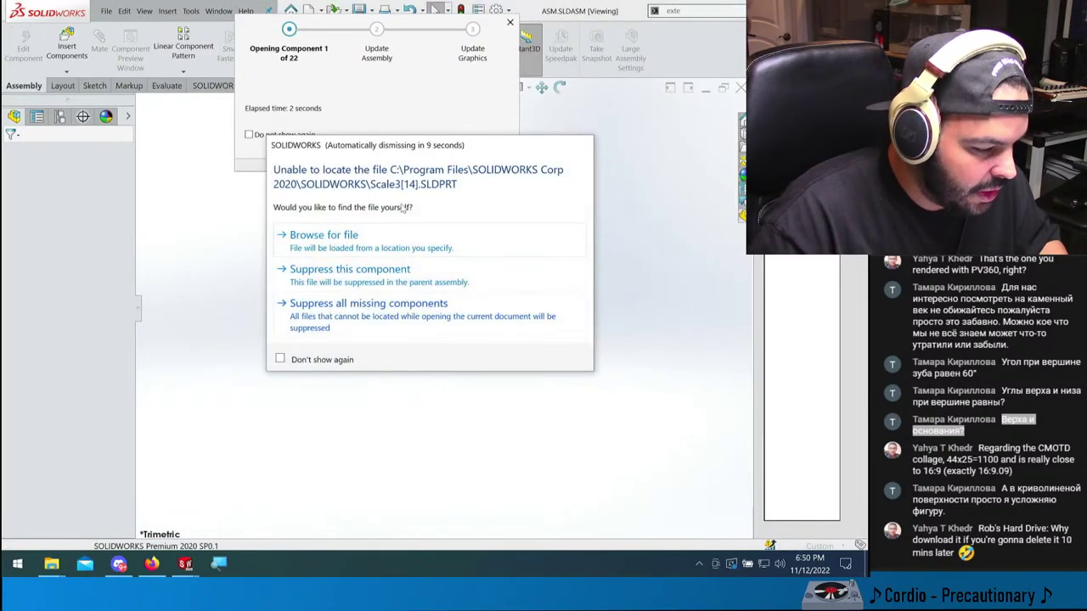
left_click(379, 306)
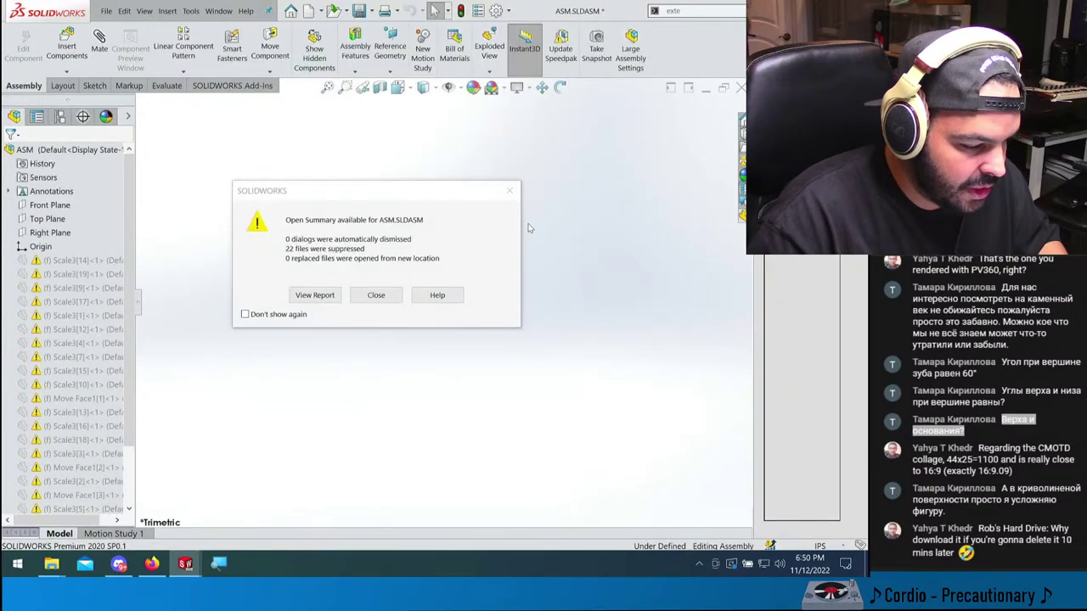
left_click(377, 295)
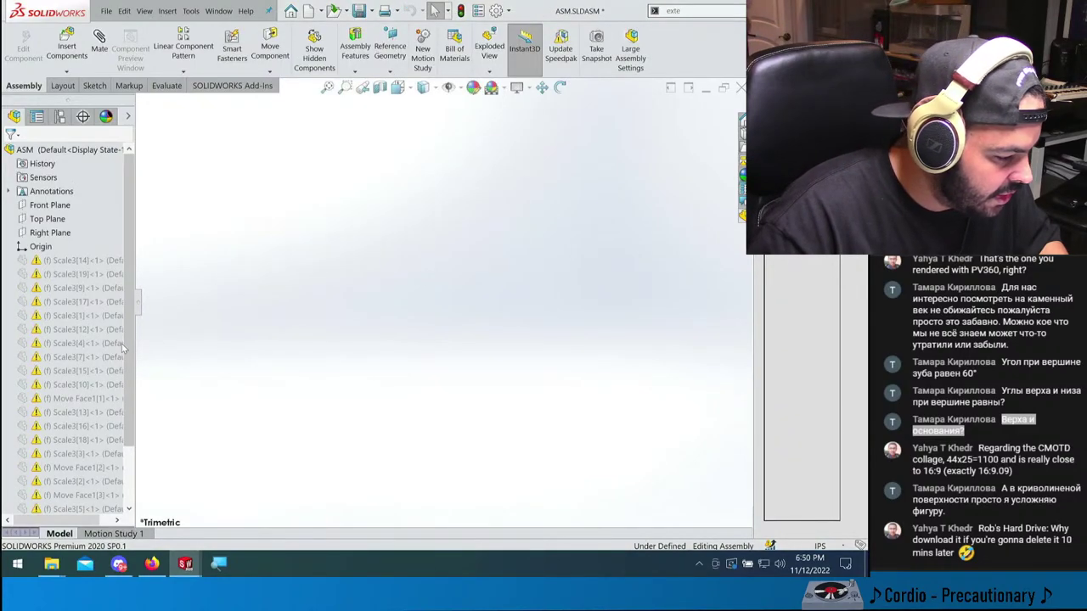
scroll(109, 348, "down", 2)
scroll(108, 348, "up", 2)
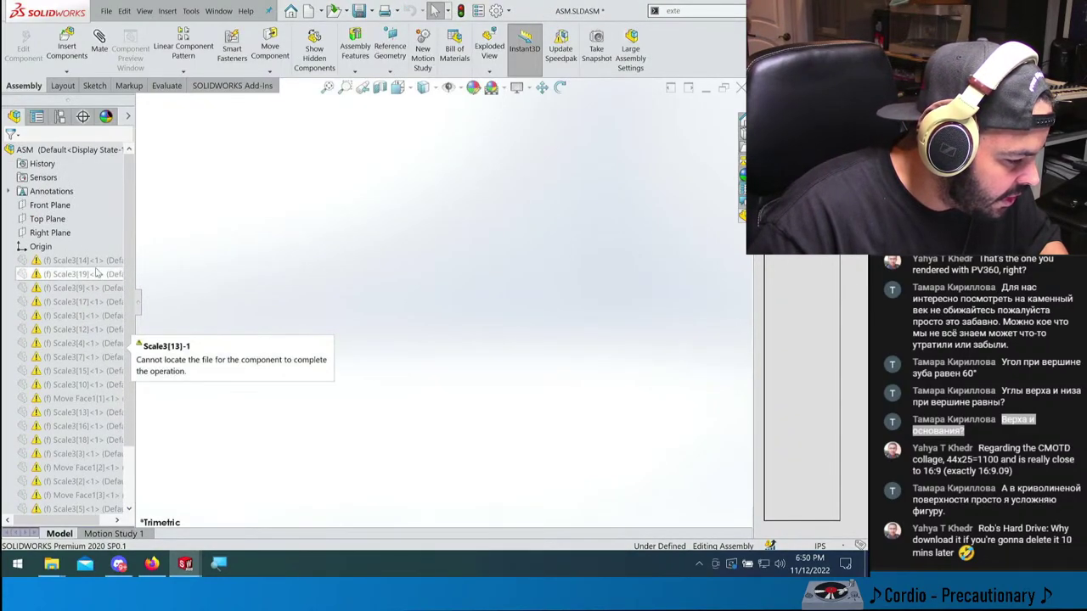
- Close the assembly and all remaining documents via Window > Close All, choosing Don't Save
left_click(741, 88)
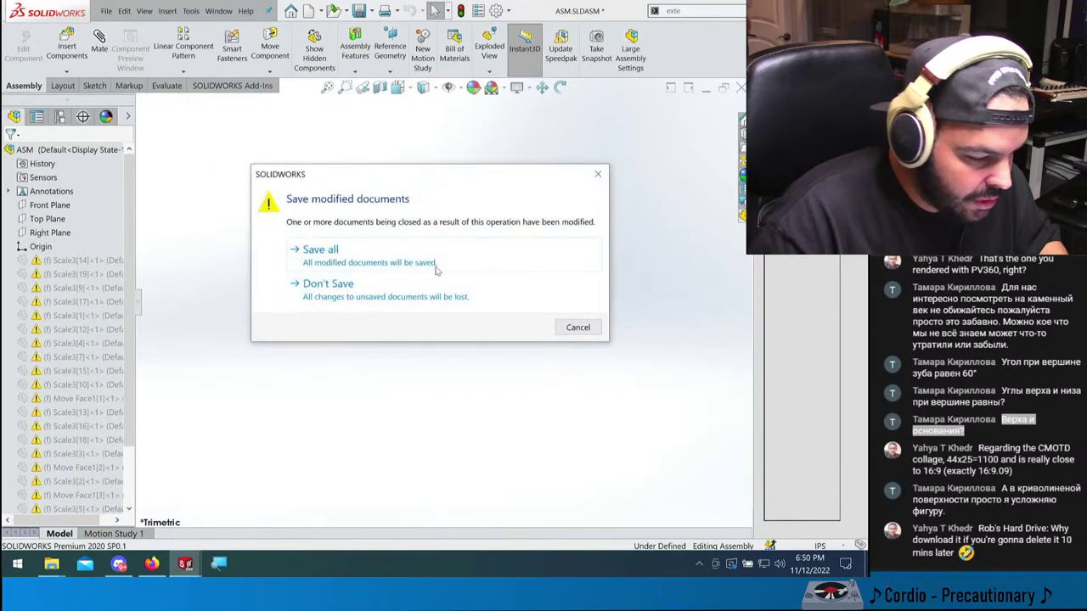
left_click(329, 285)
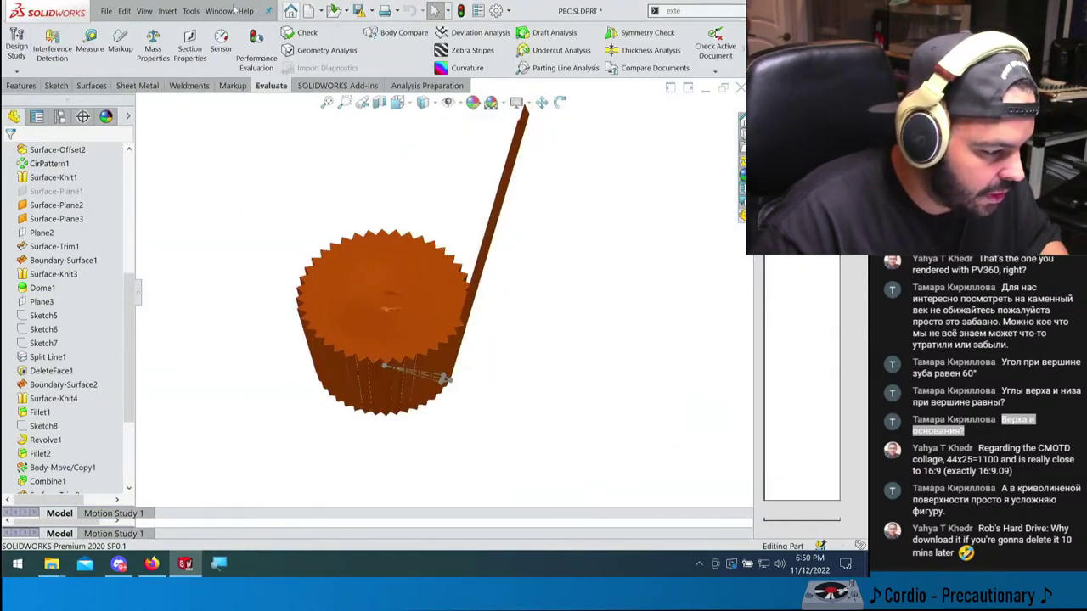
left_click(218, 10)
left_click(240, 134)
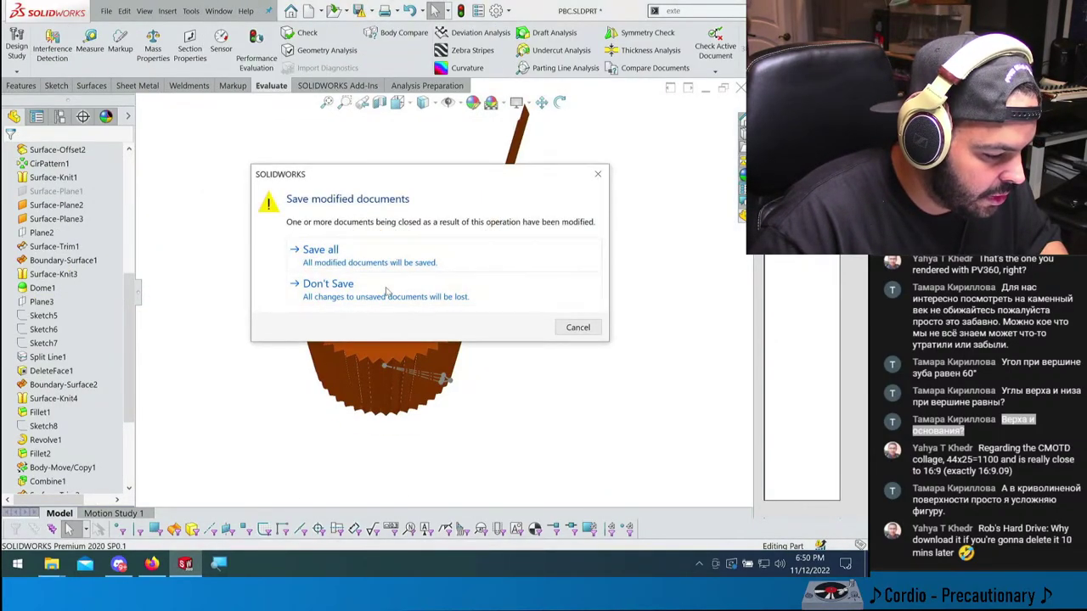
left_click(378, 290)
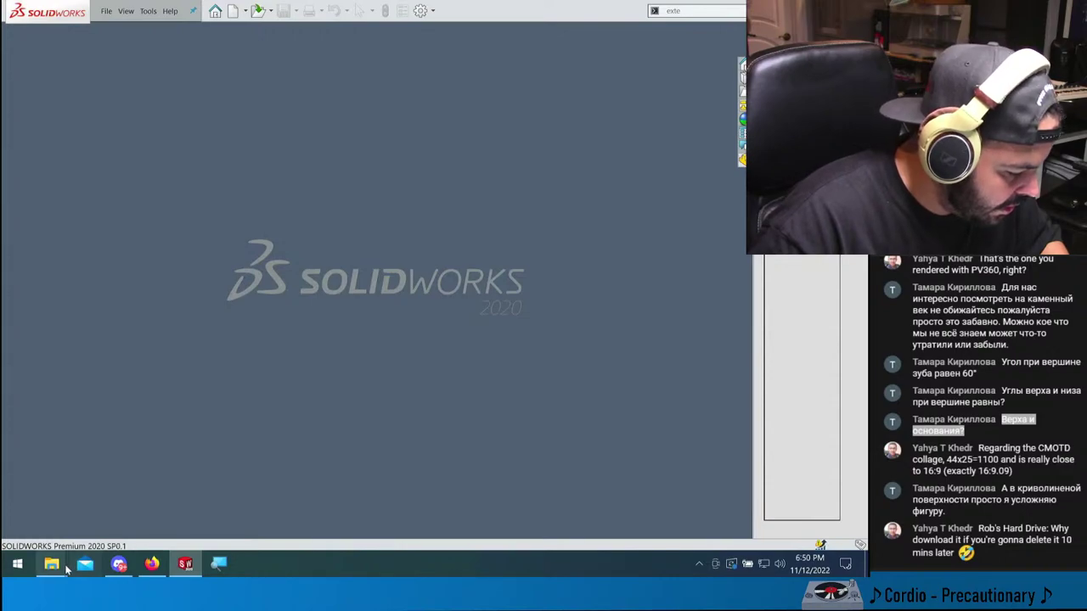
- Drag ASM.SLDASM from the 105 - LEGO MONEY Explorer window onto SOLIDWORKS to open it
mouse_move(67, 572)
left_click(183, 515)
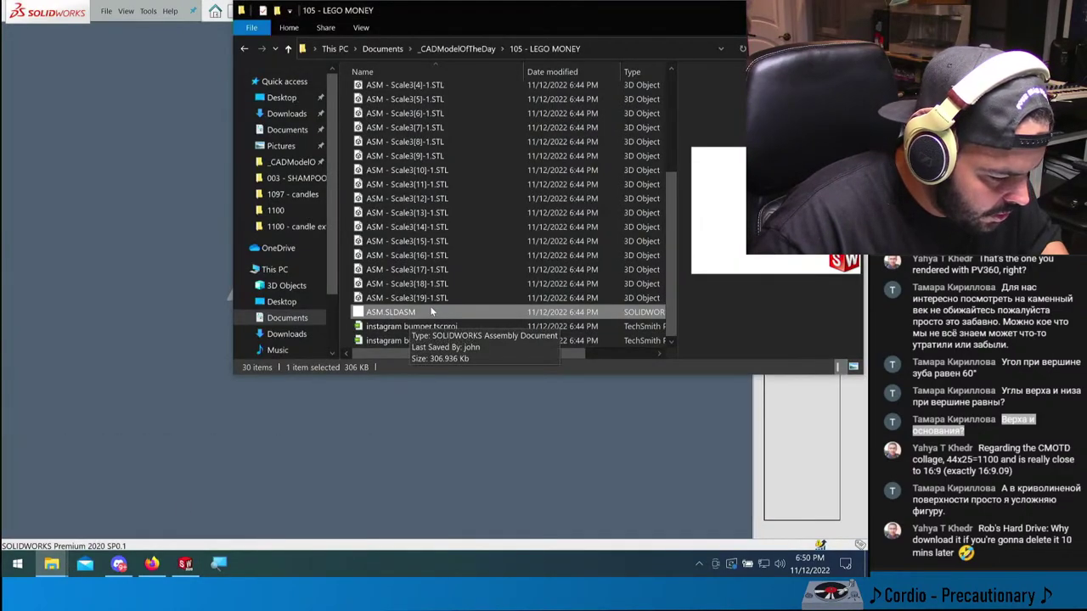
scroll(432, 313, "up", 4)
scroll(433, 157, "down", 3)
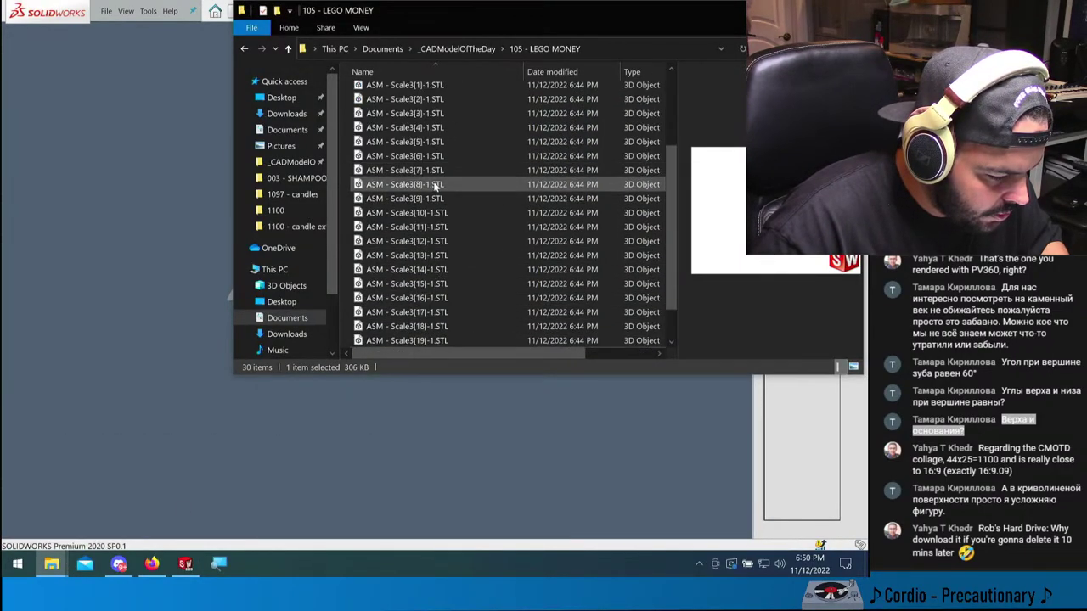
scroll(435, 184, "down", 1)
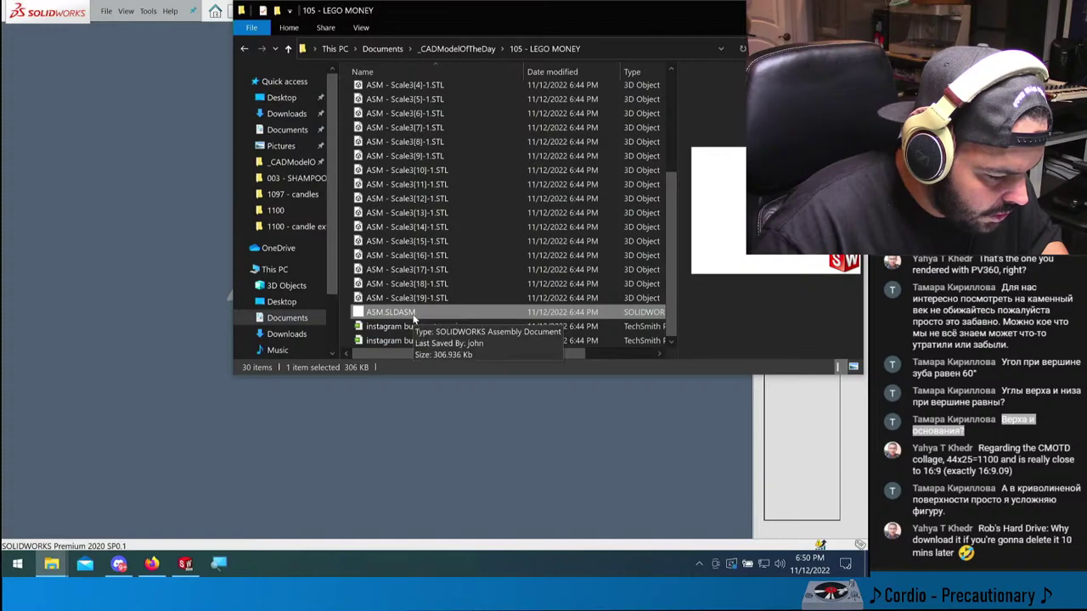
left_click_drag(413, 315, 194, 267)
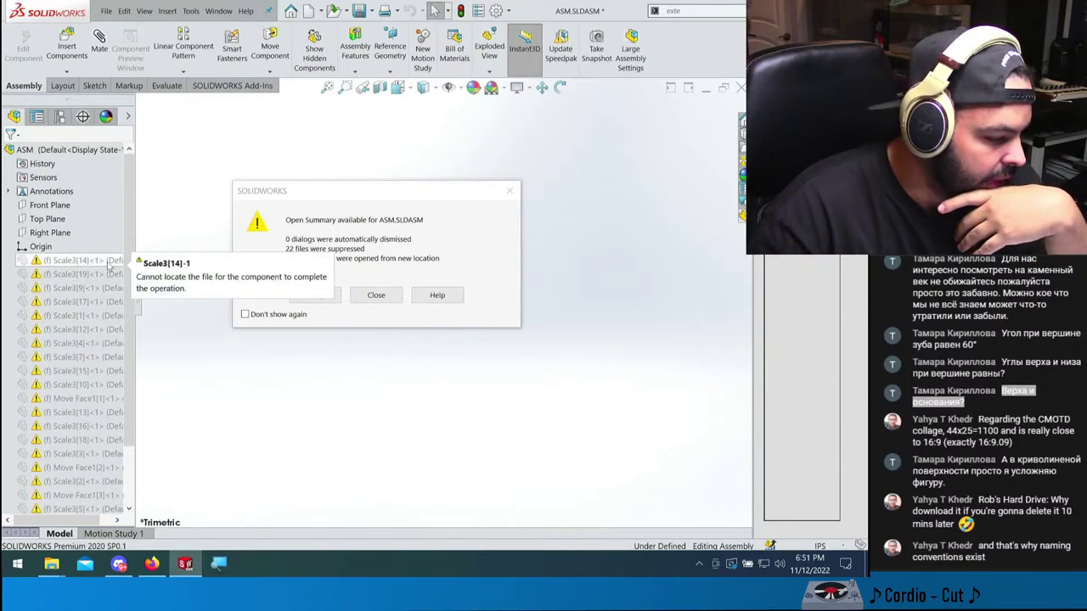
- Dismiss the open summary, close the assembly with Ctrl+W, and launch Sticky Notes
left_click(510, 191)
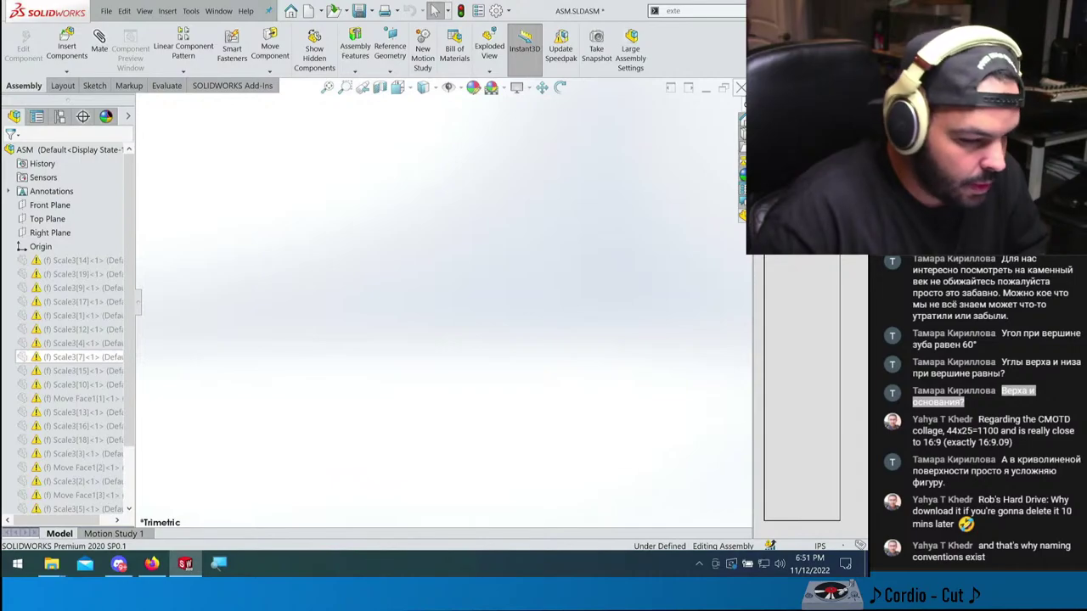
key("ctrl+w")
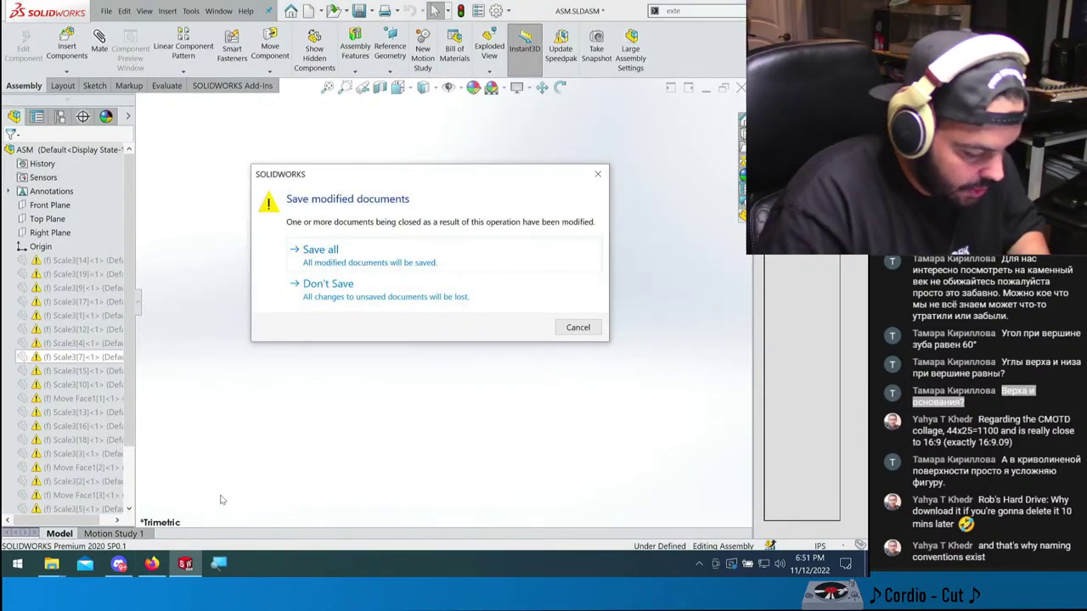
key("super")
type("note")
key("Return")
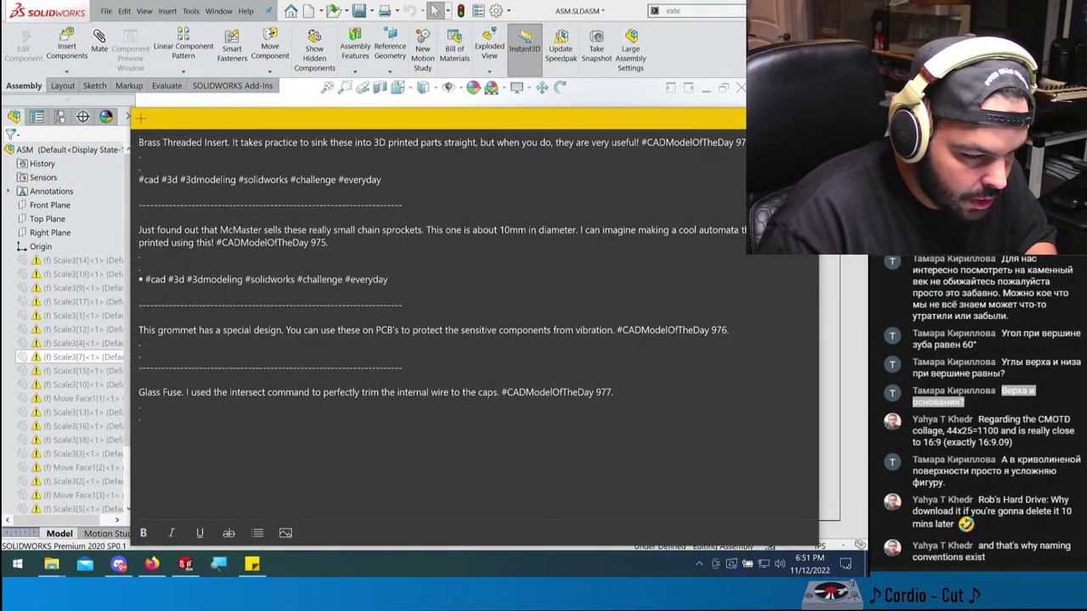
- Add a note 'Problem CMOTD' / '105 - pack n go from old computer', then shrink and reposition it
left_click(139, 117)
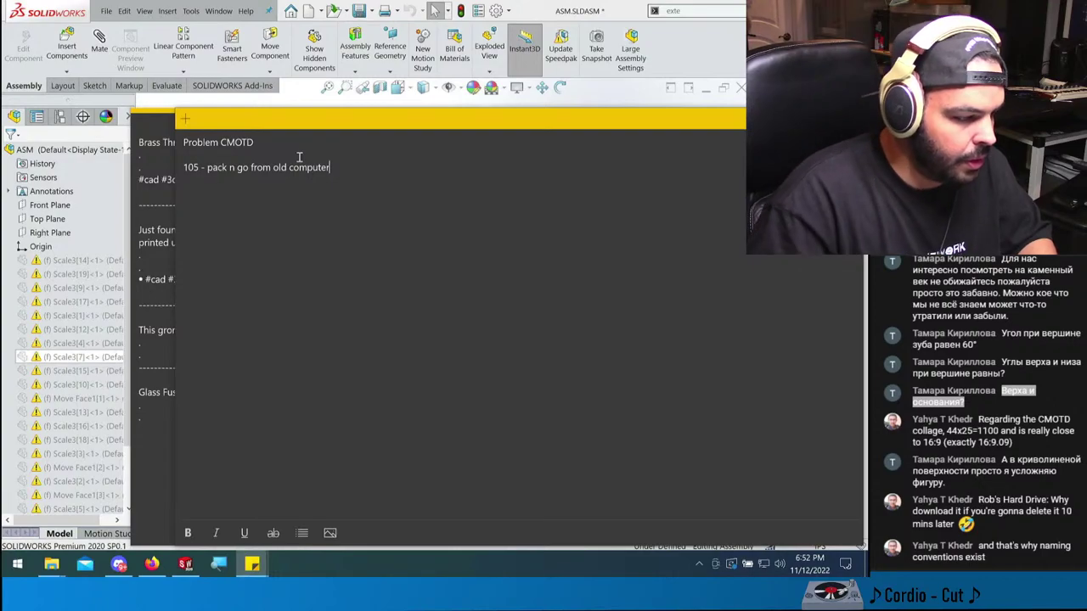
left_click(150, 129)
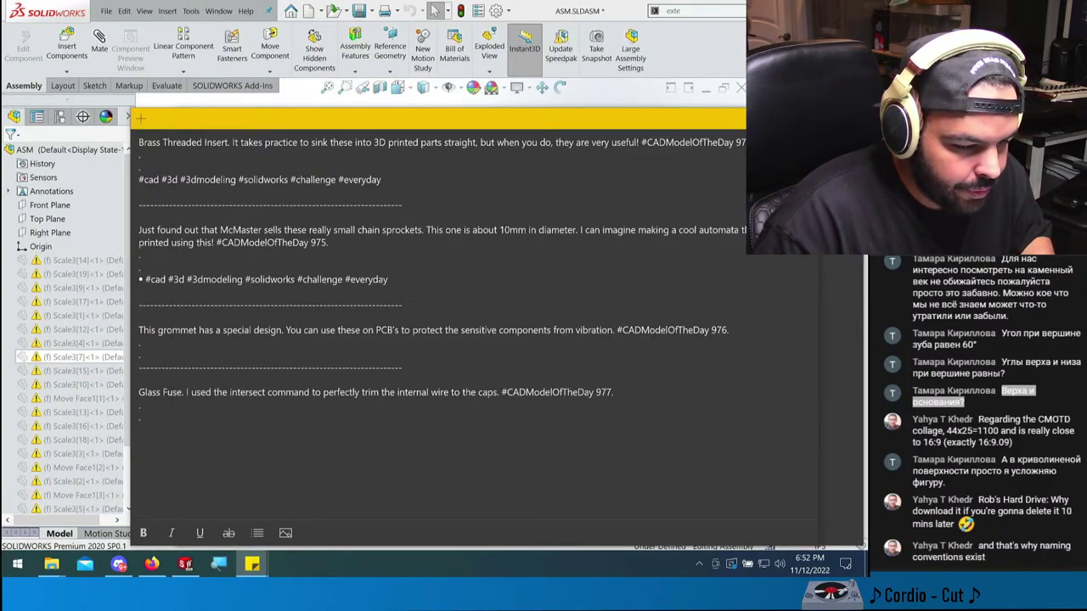
left_click(615, 129)
left_click_drag(540, 126, 418, 98)
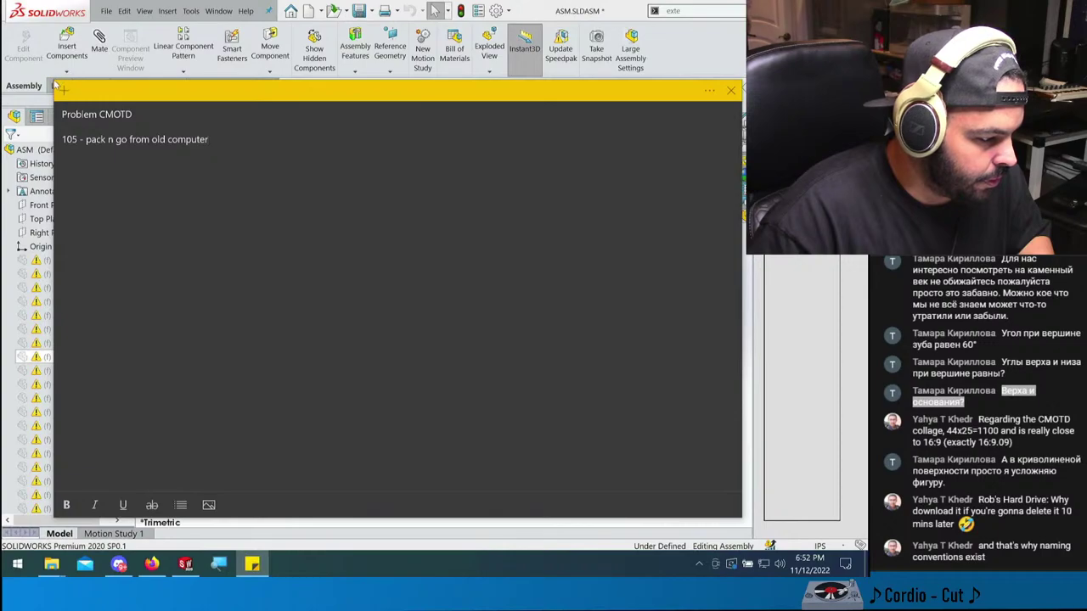
left_click_drag(54, 81, 501, 323)
left_click_drag(576, 333, 665, 356)
- Discard the assembly's changes, then open OP1.SLDPRT from _CADModelOfTheDay\007 - OP-1
left_click(310, 383)
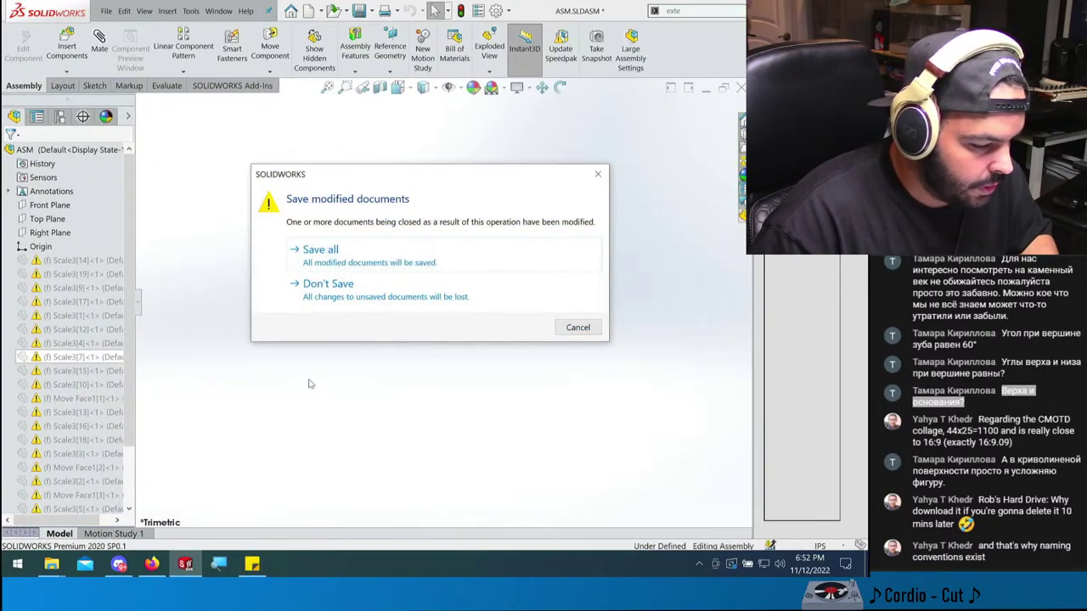
left_click(328, 286)
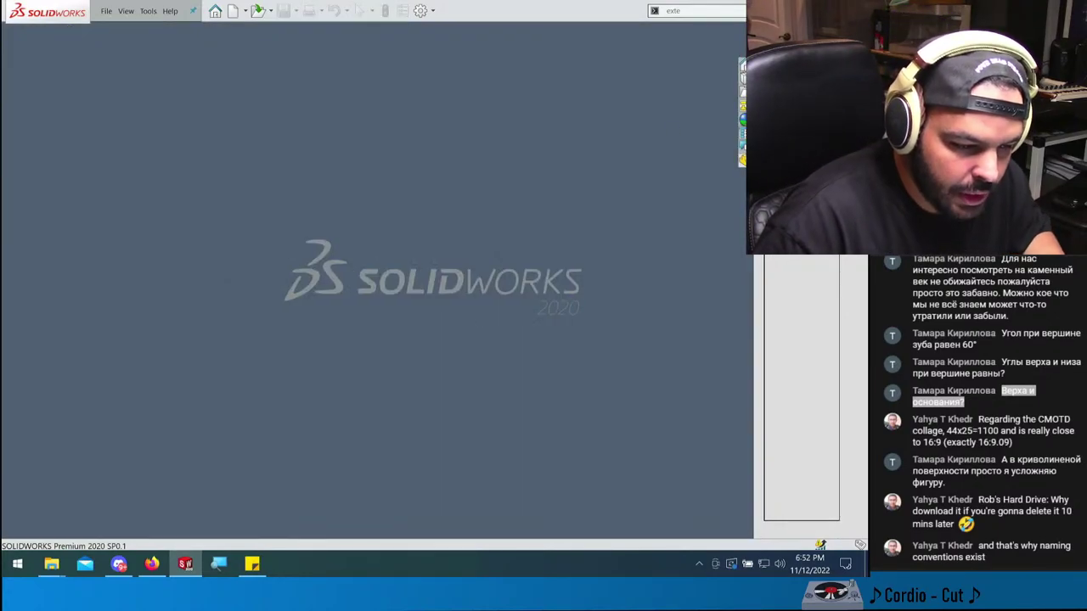
left_click(106, 10)
left_click(128, 49)
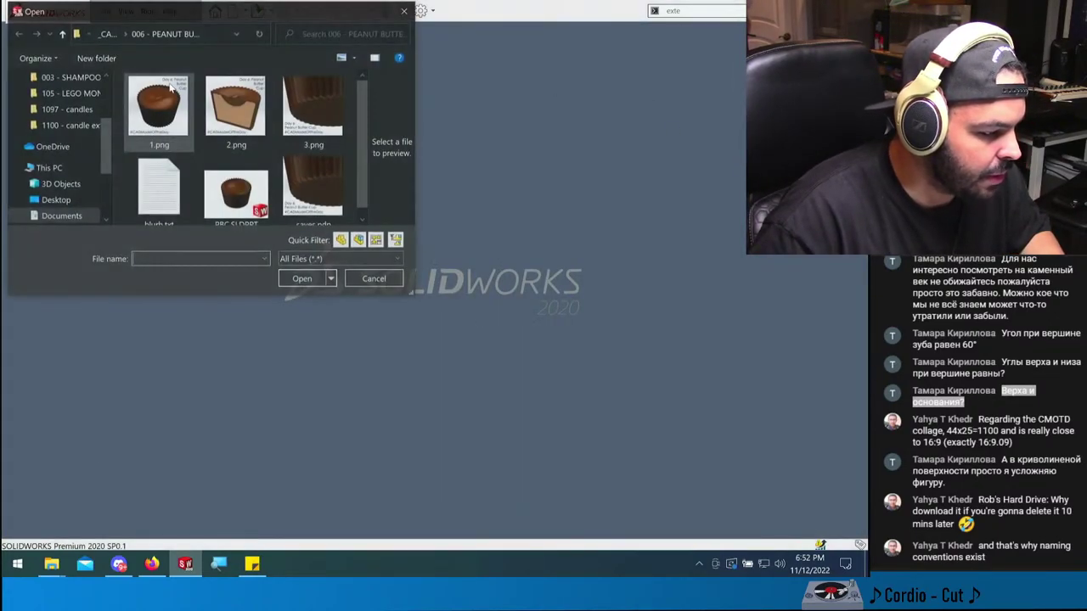
left_click(100, 32)
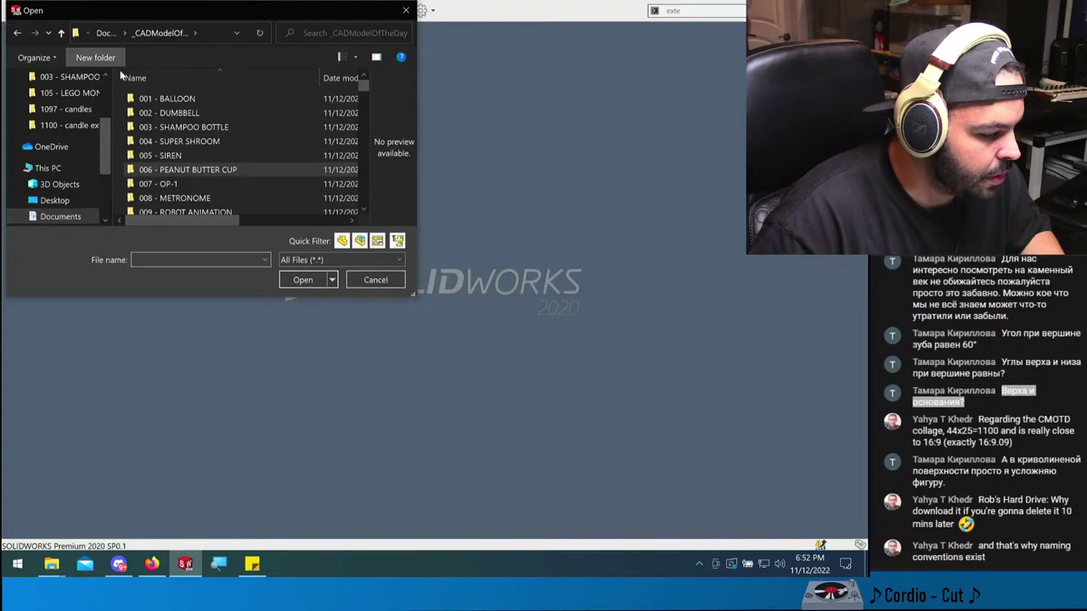
double_click(158, 183)
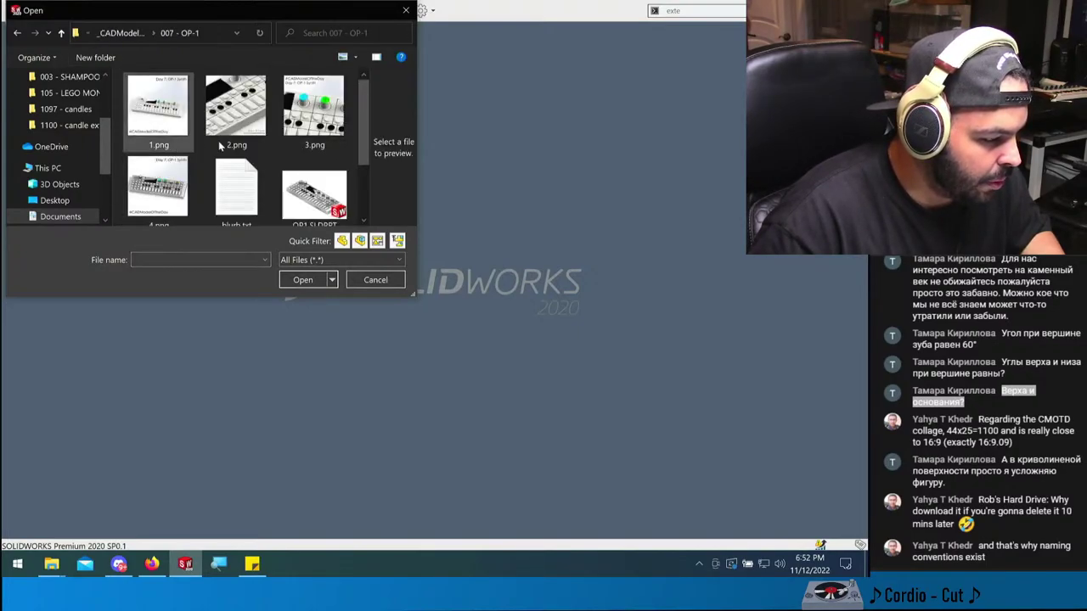
double_click(313, 111)
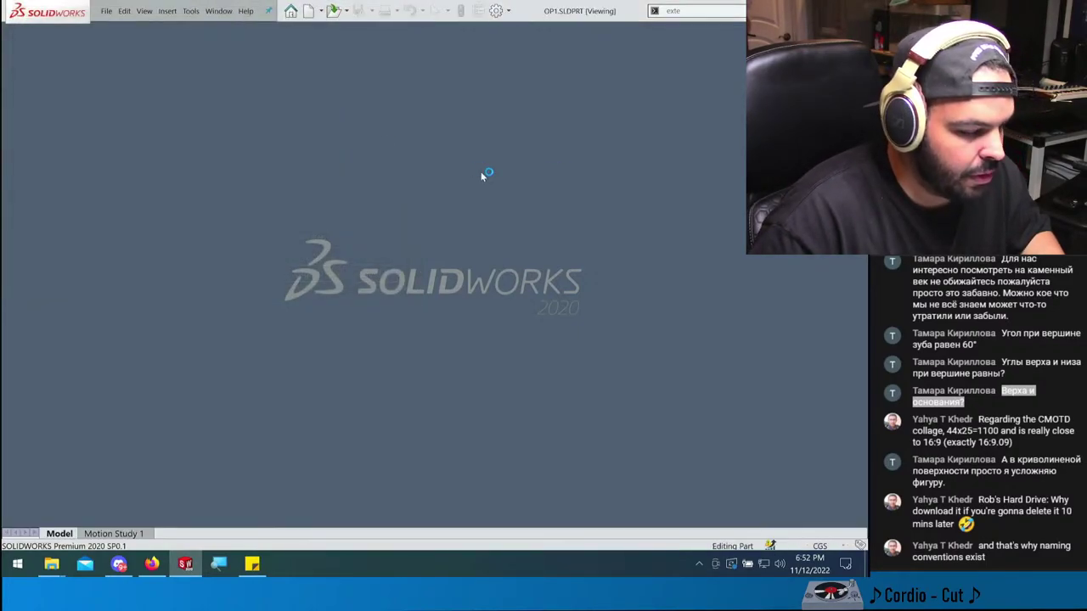
- Zoom out and orbit the OP-1 model to an angled view, then bring up Firefox's Google Drive folders
scroll(340, 413, "up", 10)
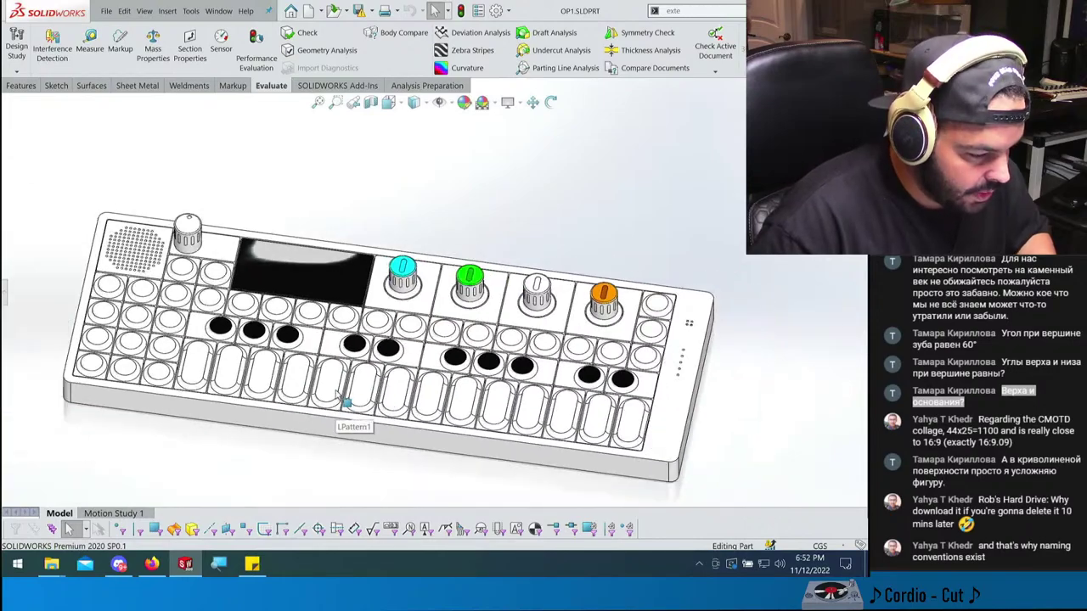
middle_click_drag(340, 412, 339, 352)
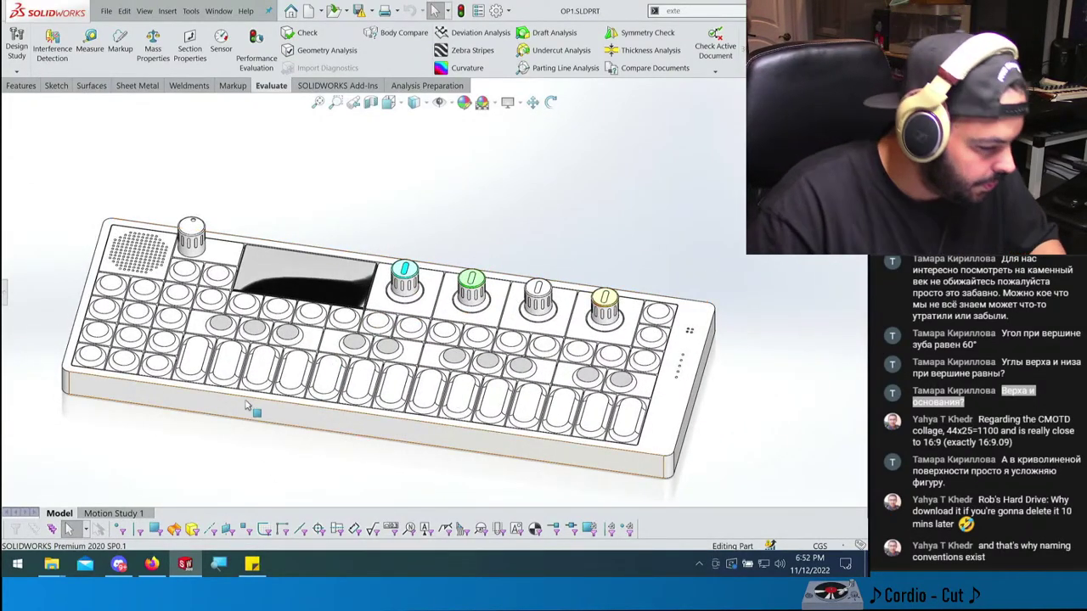
mouse_move(223, 393)
middle_mouse_down()
mouse_move(253, 403)
mouse_move(258, 473)
mouse_move(251, 369)
mouse_move(277, 397)
middle_mouse_up()
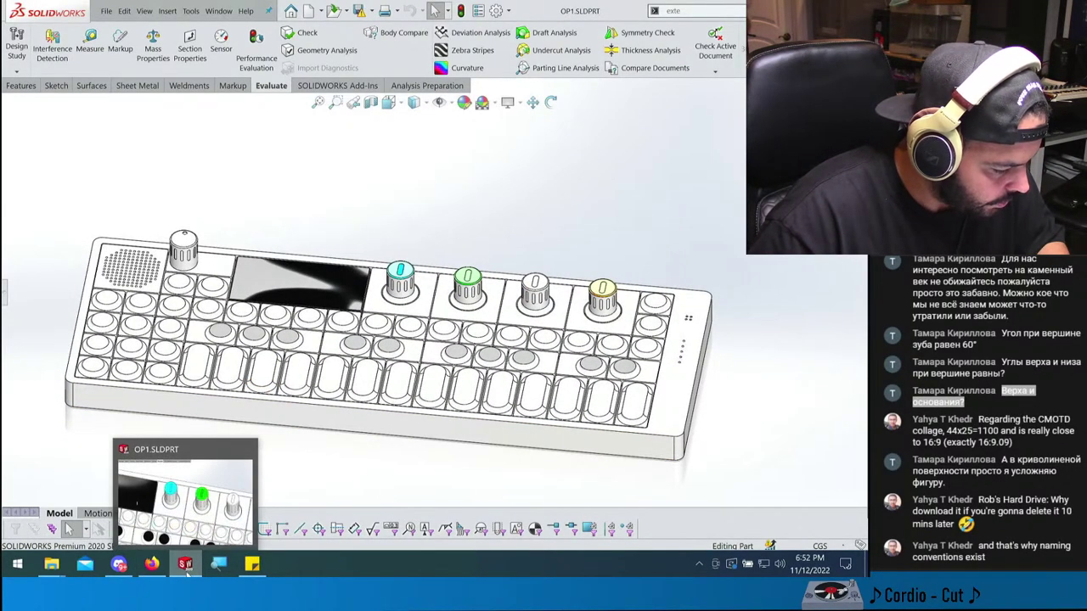
left_click(152, 564)
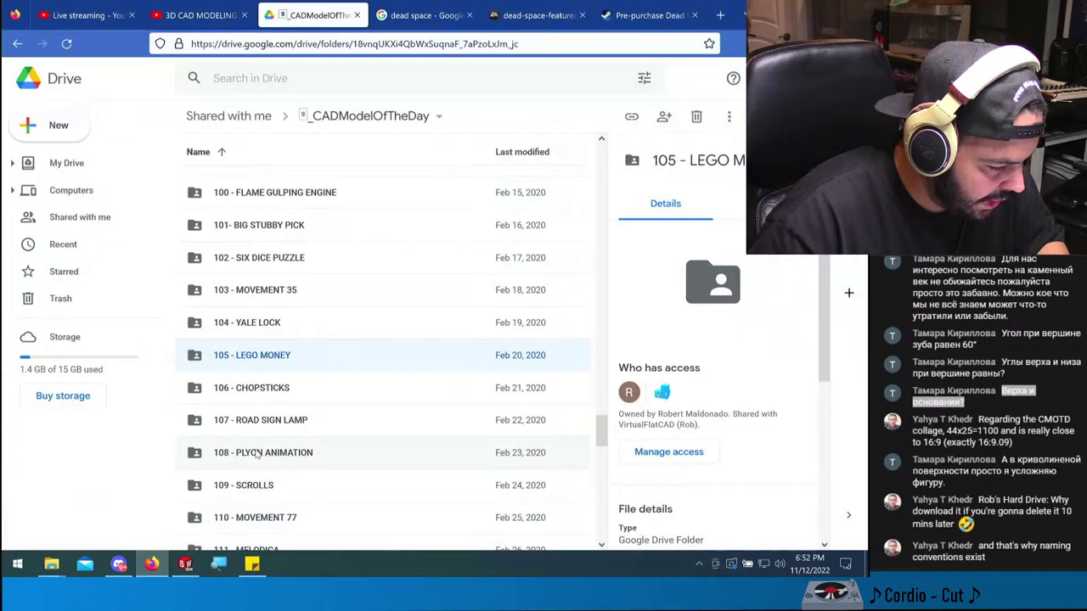
- Select the Drive folders 106 - CHOPSTICKS through 200 - CRECENT WRENCH
left_click(286, 398)
left_click_drag(604, 425, 605, 531)
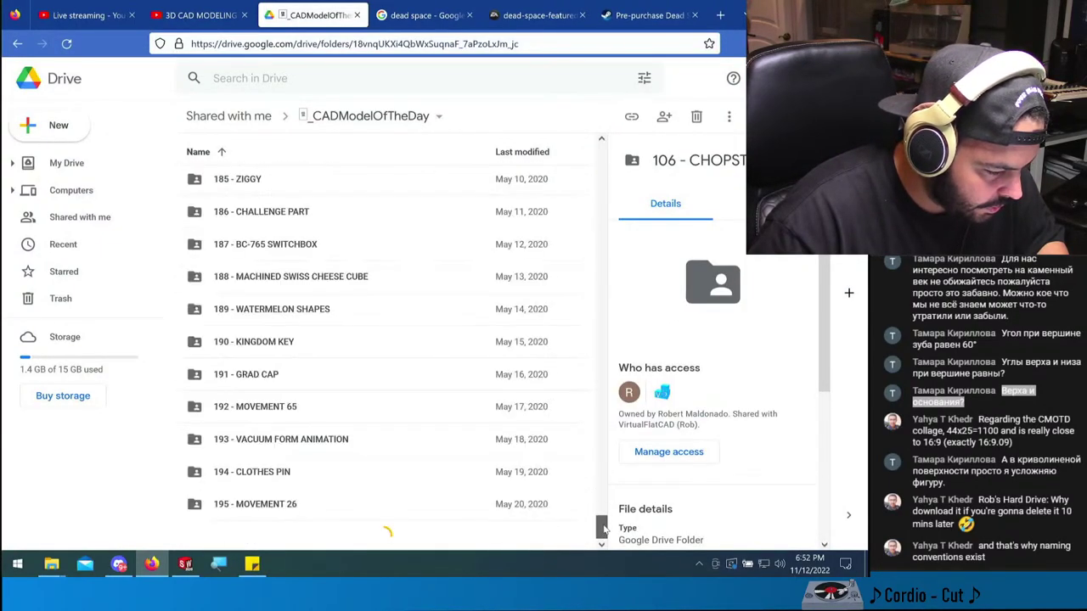
scroll(419, 405, "down", 10)
scroll(419, 405, "up", 12)
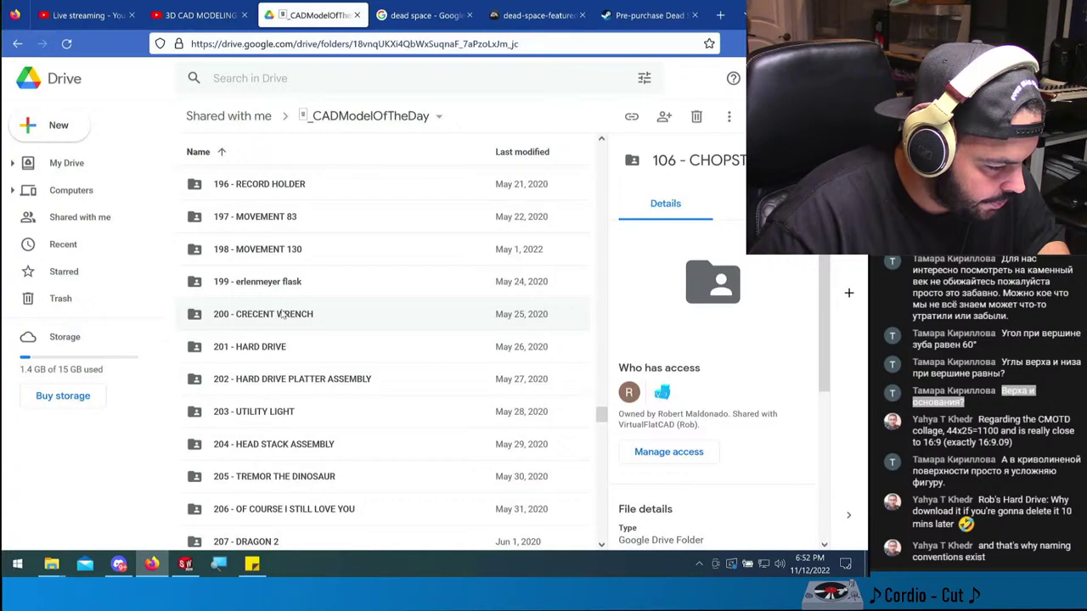
scroll(284, 315, "up", 3)
left_click(379, 449, "shift")
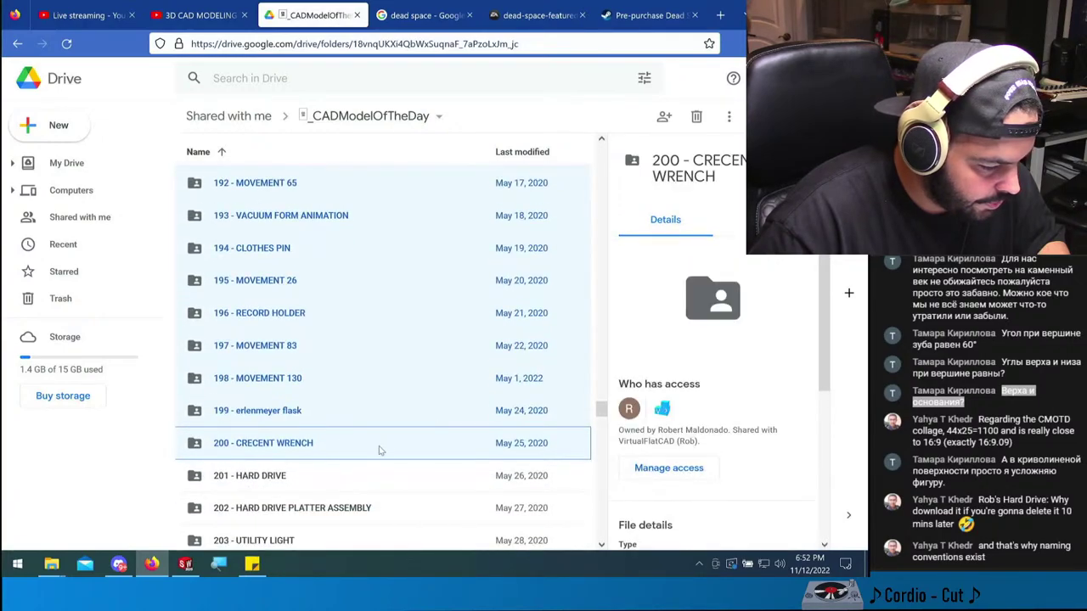
- Download the selected folders as a zip and return to SOLIDWORKS
right_click(308, 443)
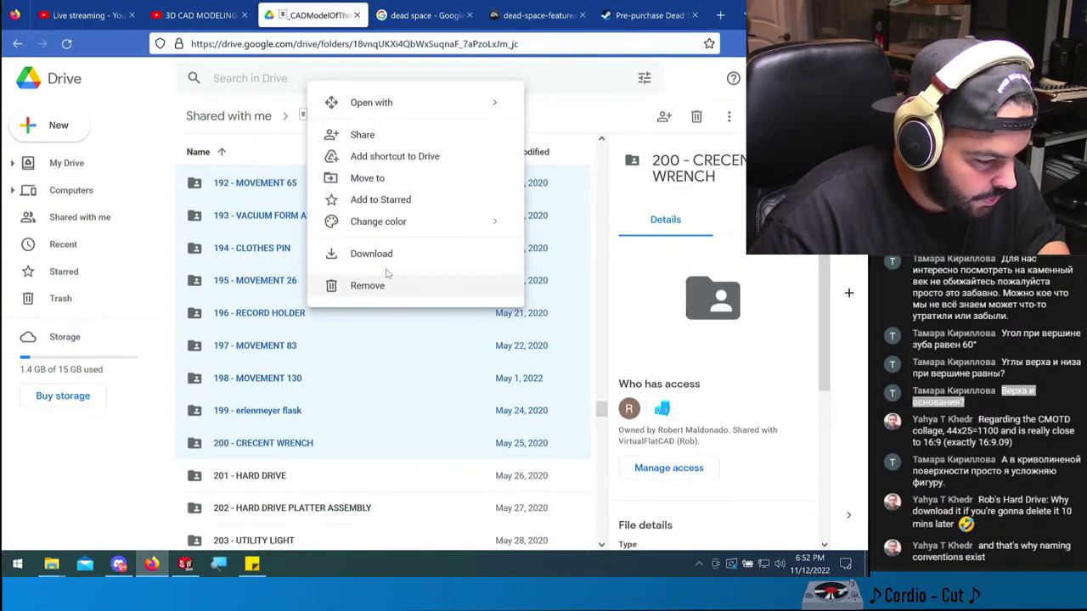
left_click(432, 246)
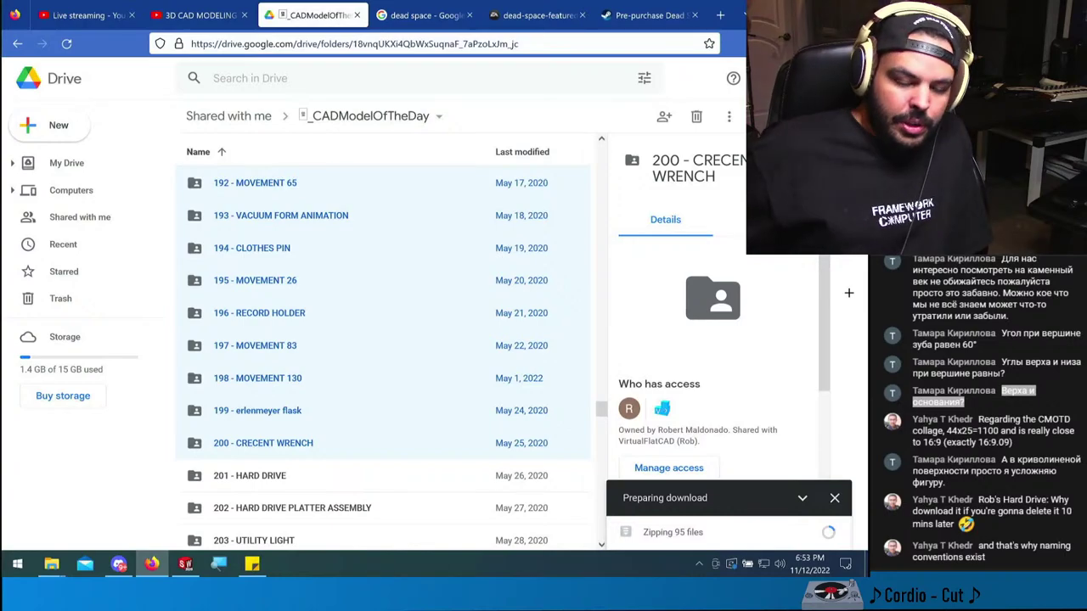
key("alt+Tab")
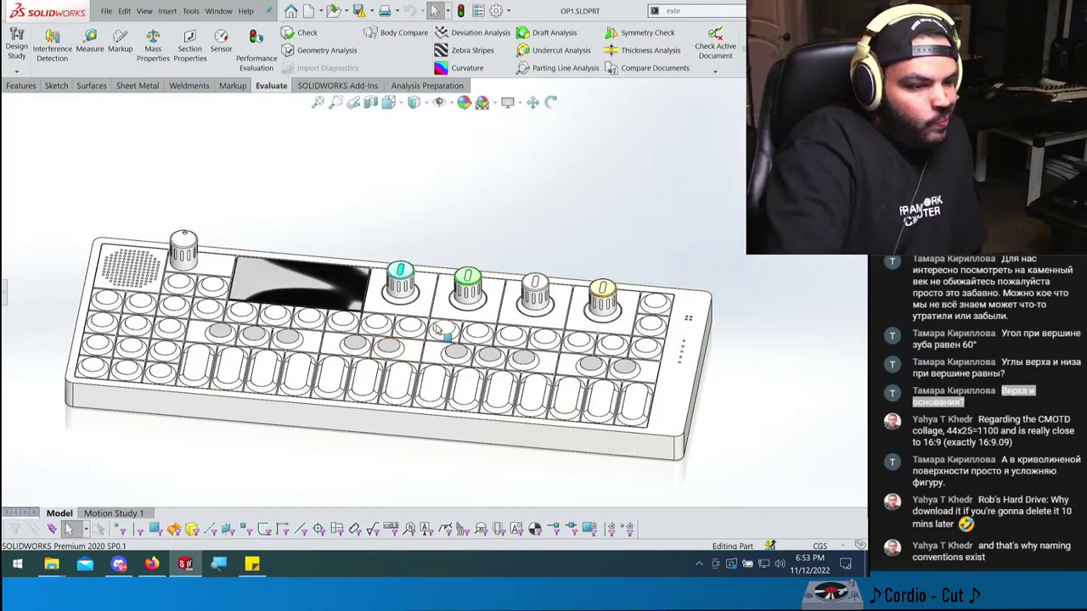
- Orbit and pan the view to inspect the OP-1 synth model from a new angle
mouse_move(459, 273)
middle_mouse_down()
mouse_move(528, 319)
mouse_move(521, 289)
mouse_move(527, 307)
middle_mouse_up()
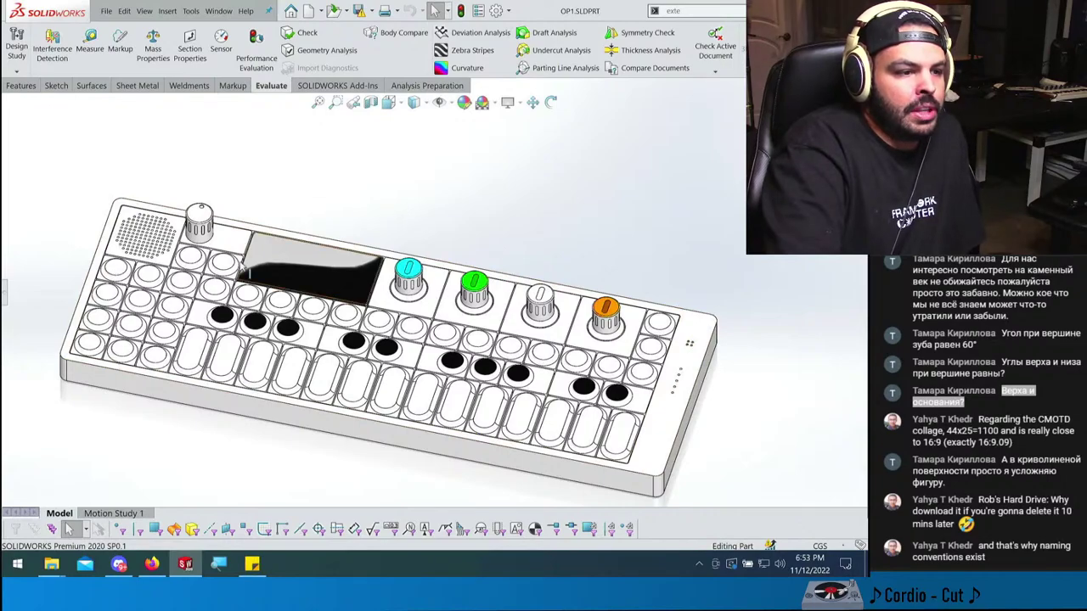
middle_click_drag(335, 419, 355, 395, "ctrl")
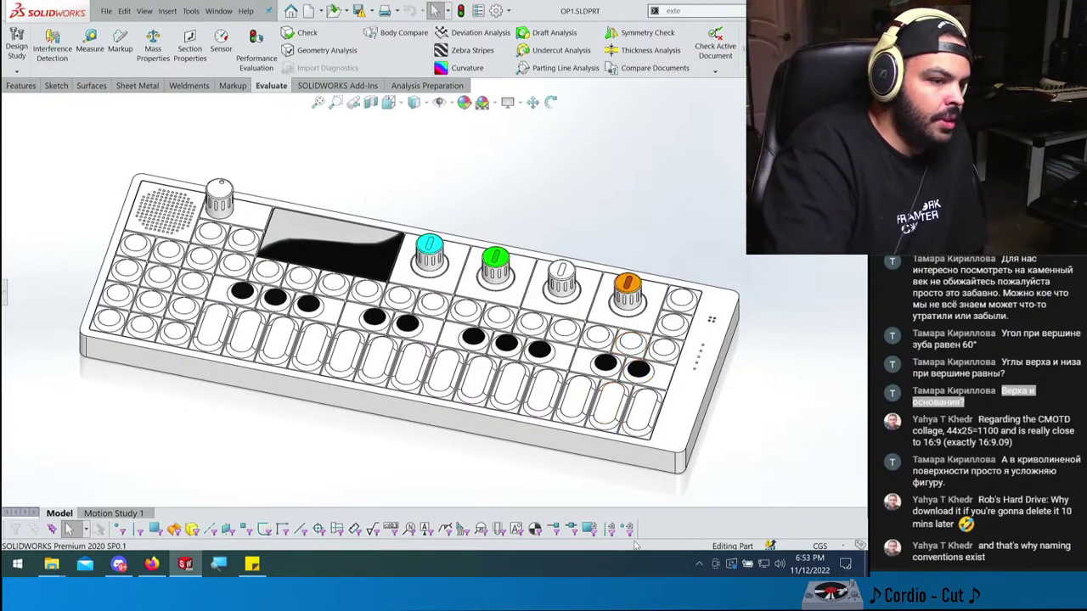
left_click(5, 289)
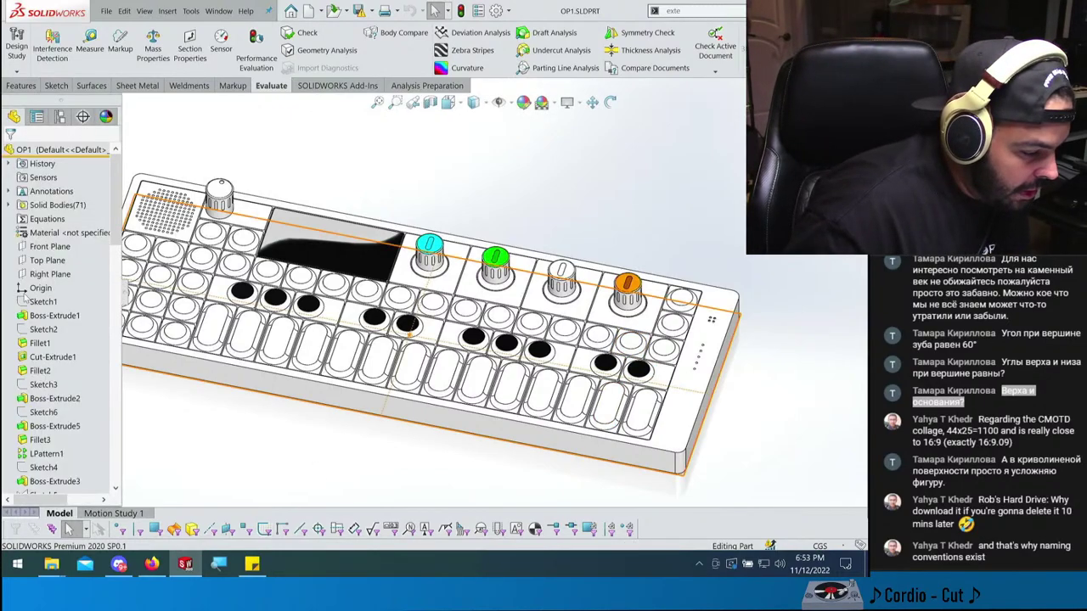
right_click(39, 304)
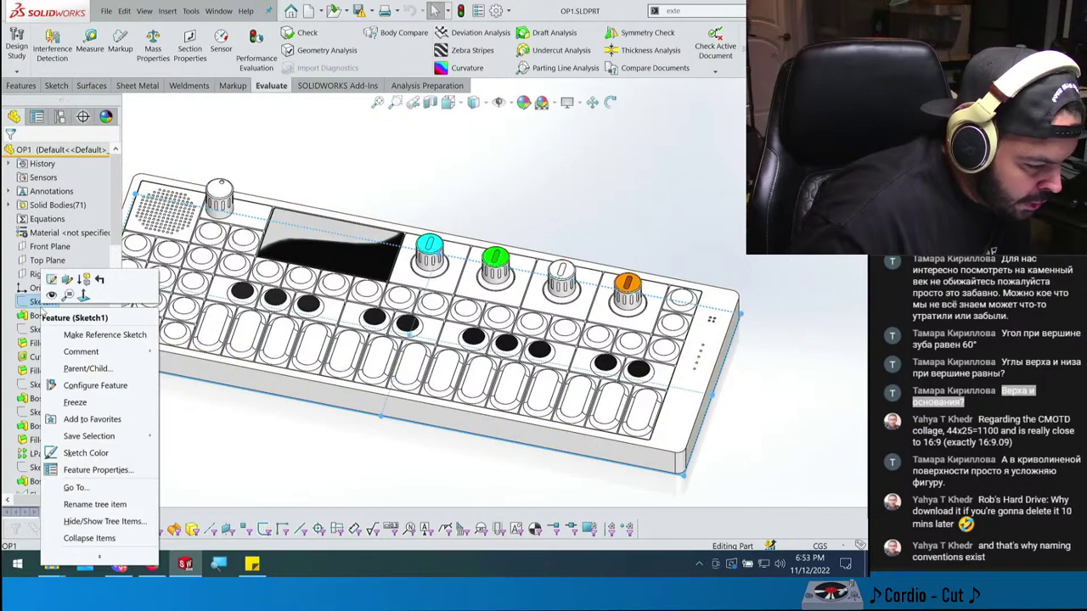
left_click(96, 469)
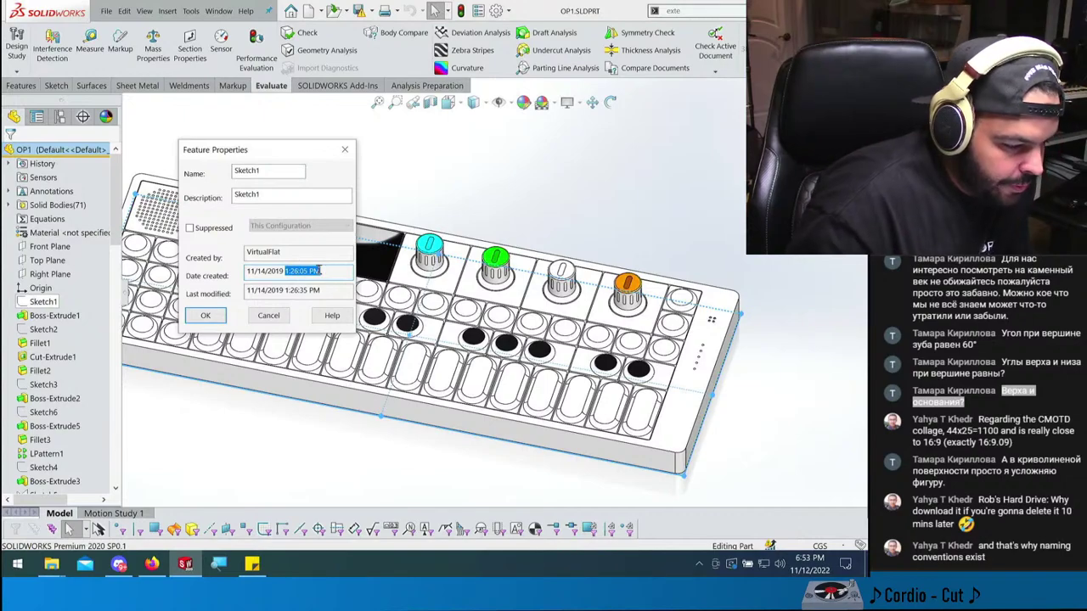
key("Escape")
scroll(57, 399, "down", 8)
scroll(58, 399, "down", 10)
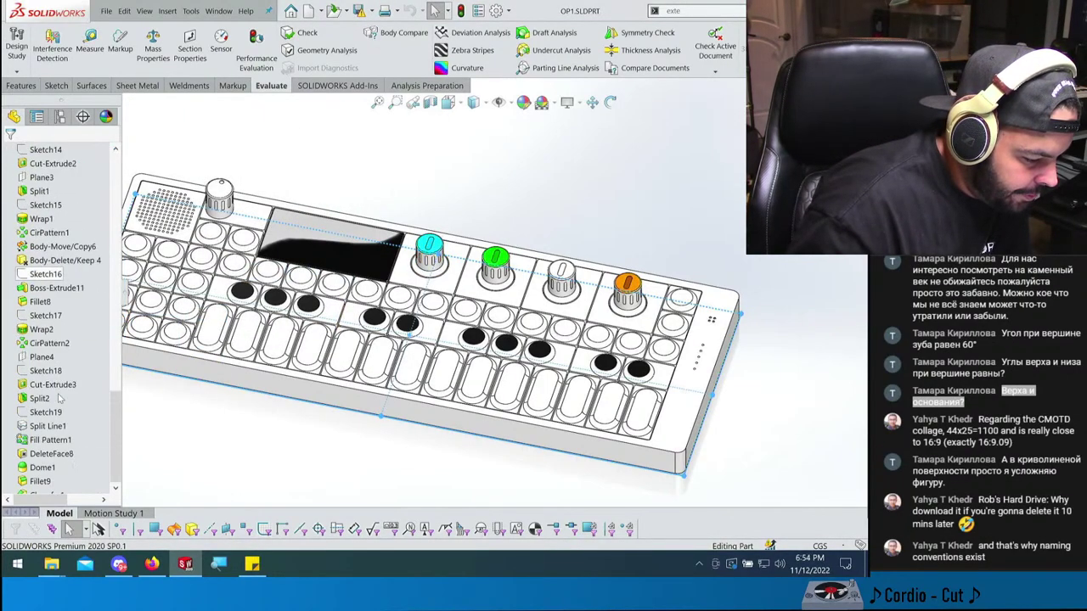
left_click(34, 482)
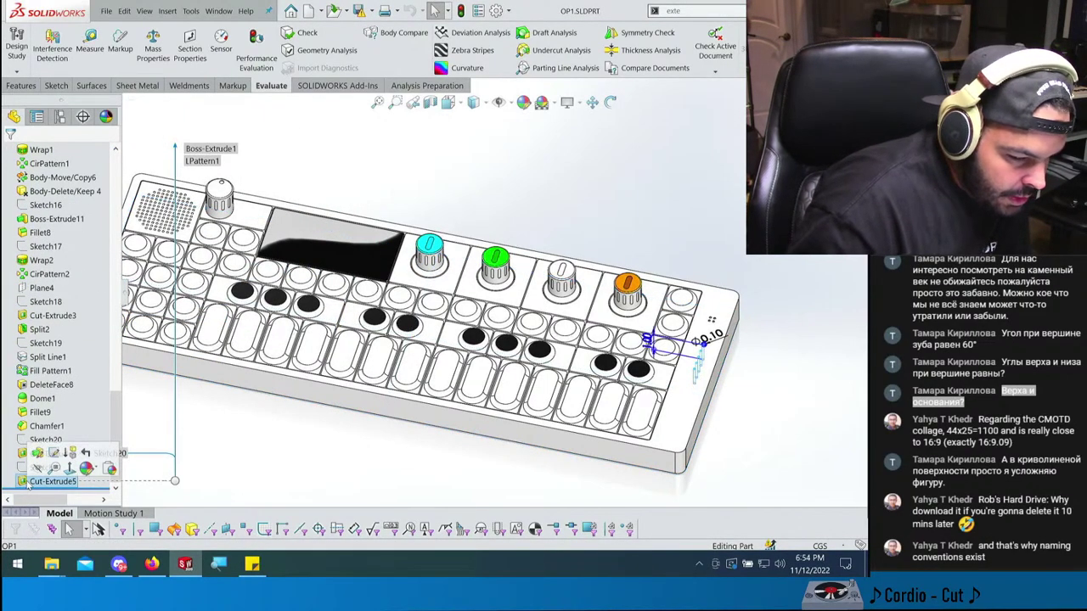
right_click(26, 481)
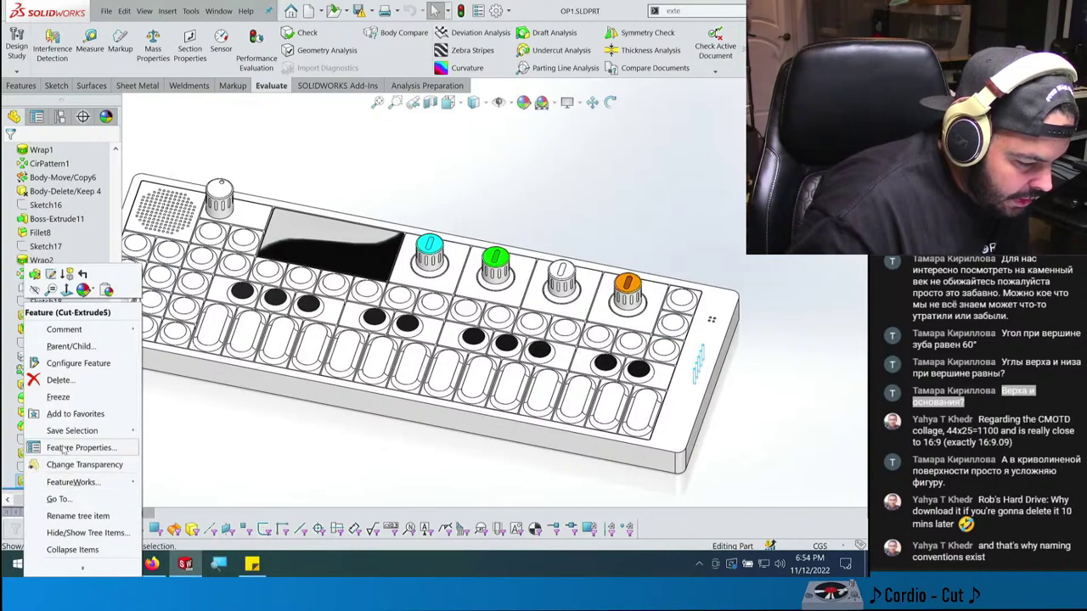
left_click(72, 448)
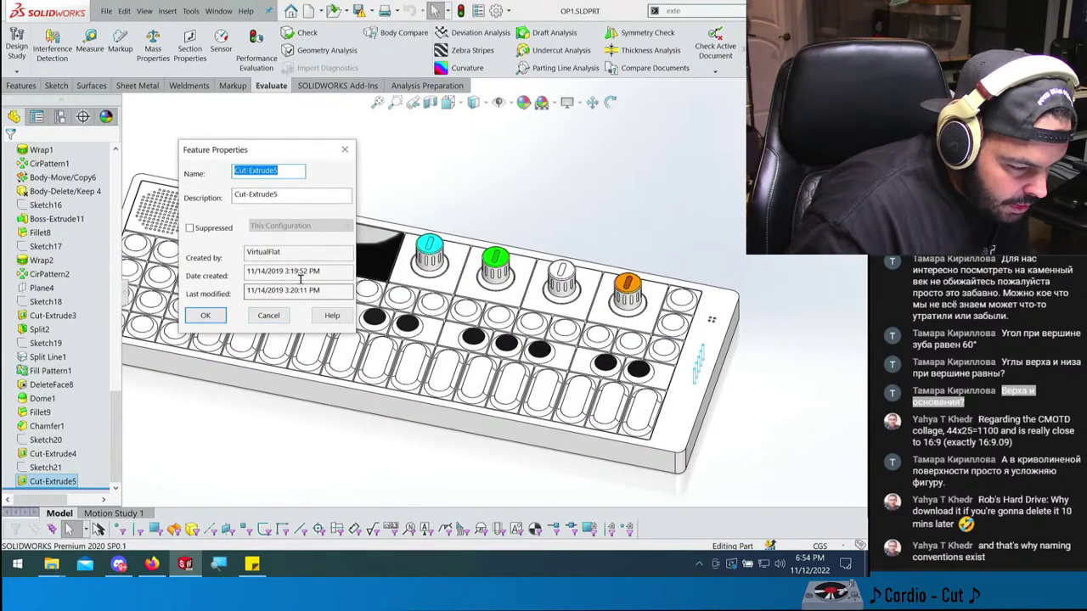
left_click_drag(322, 271, 284, 270)
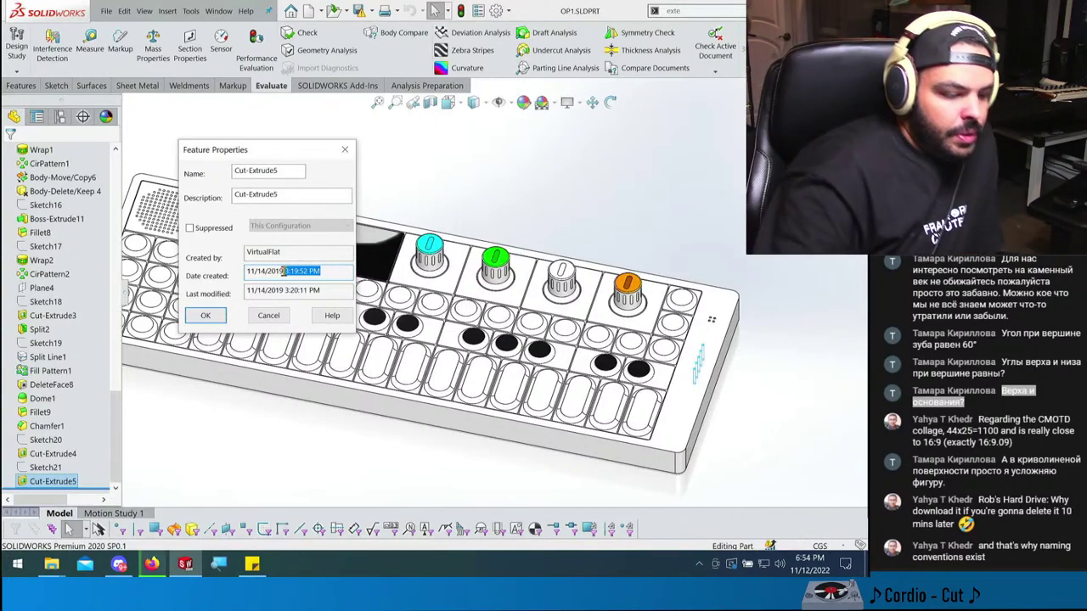
left_click(344, 149)
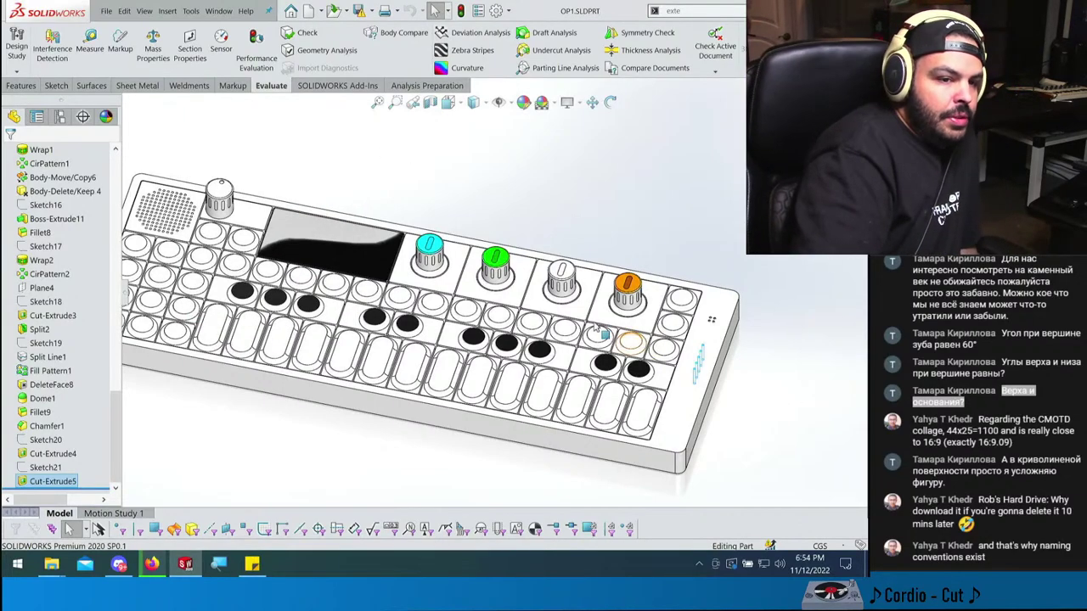
mouse_move(119, 563)
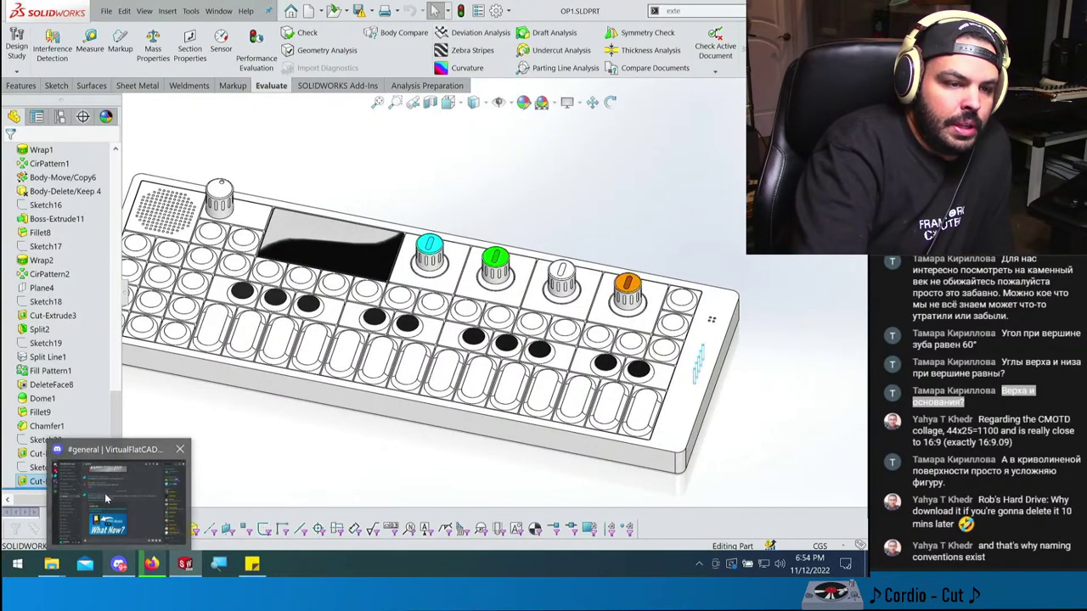
- Open the recent top hat.SLDPRT part, then switch back to the OP1.SLDPRT document
scroll(463, 290, "up", 2)
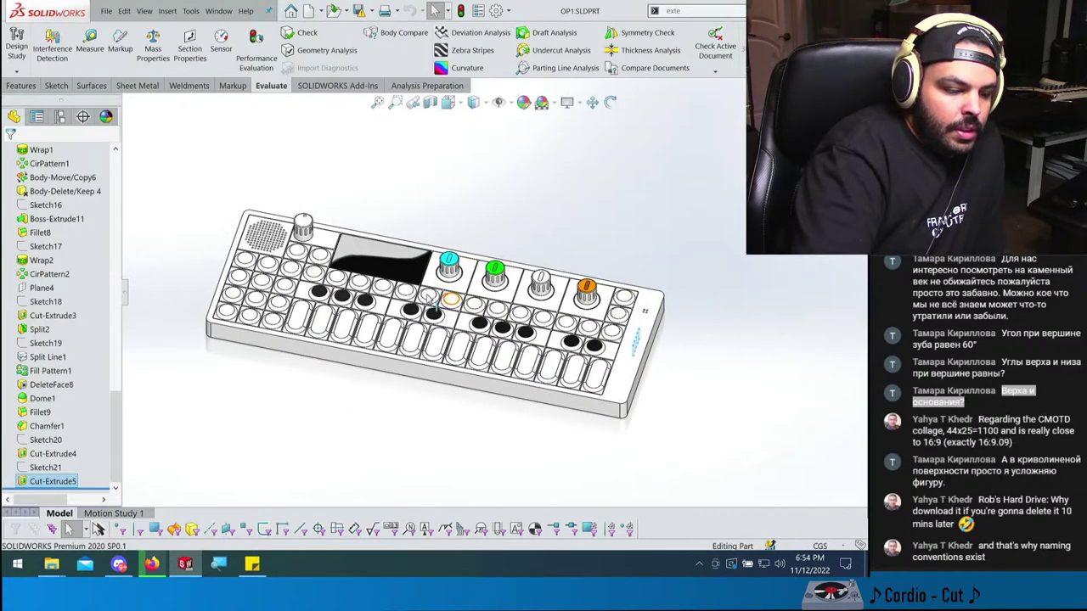
left_click(108, 12)
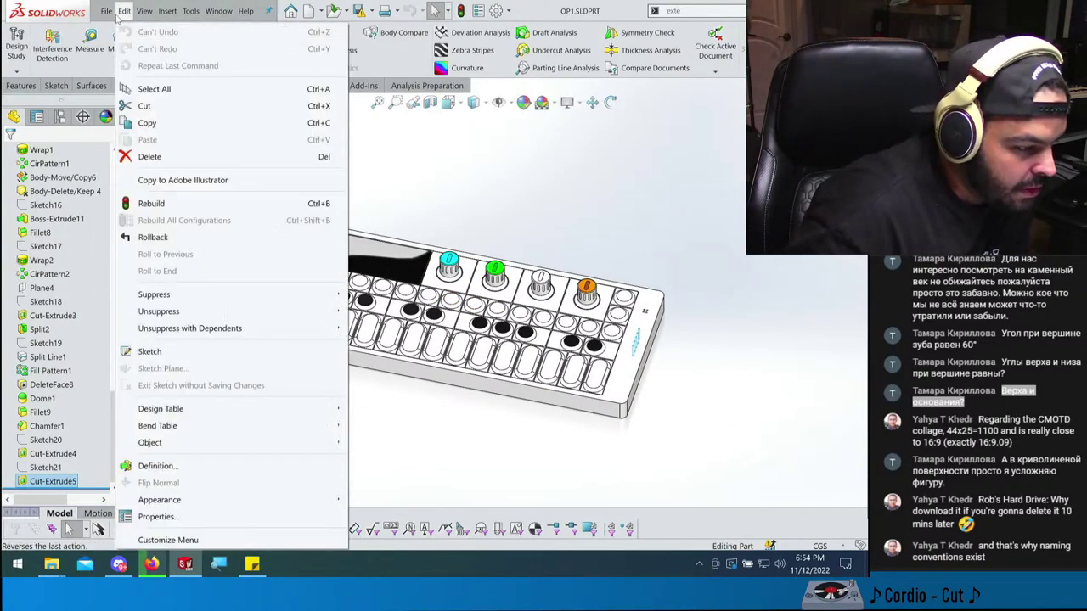
mouse_move(125, 68)
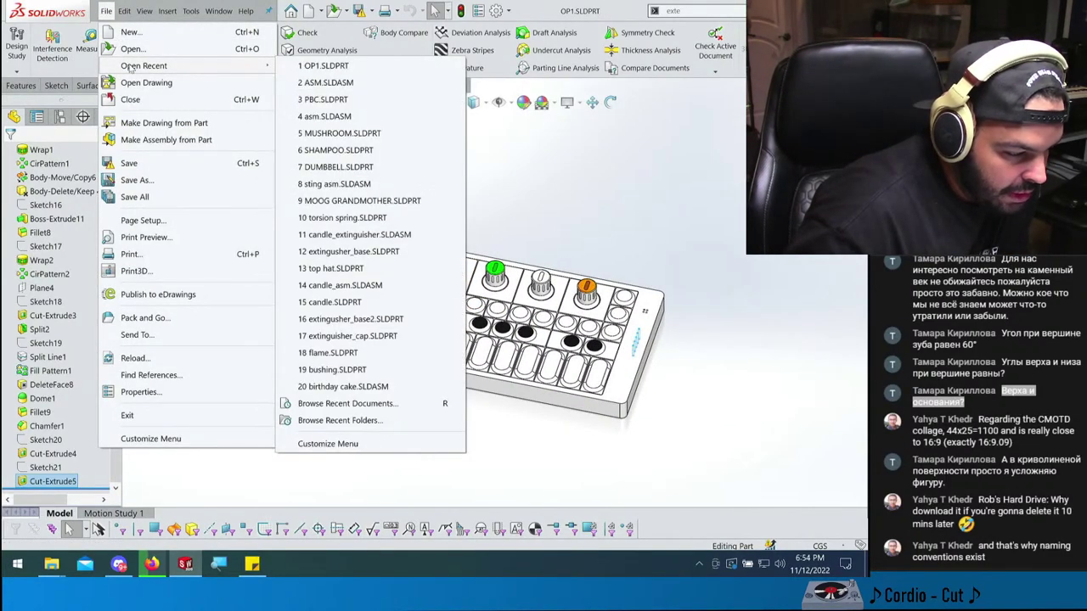
left_click(365, 270)
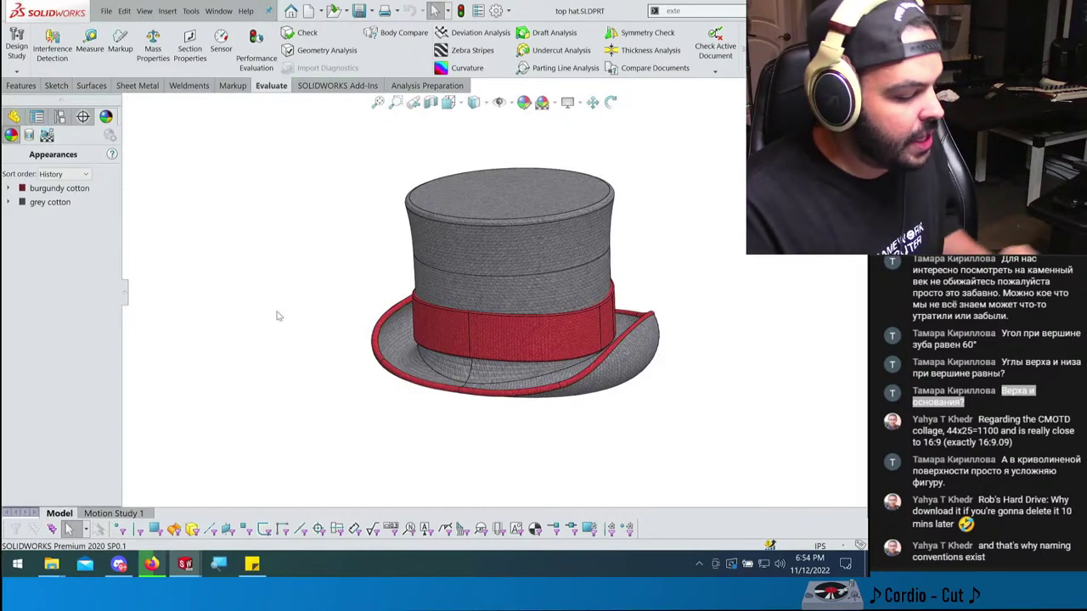
key("ctrl+Tab")
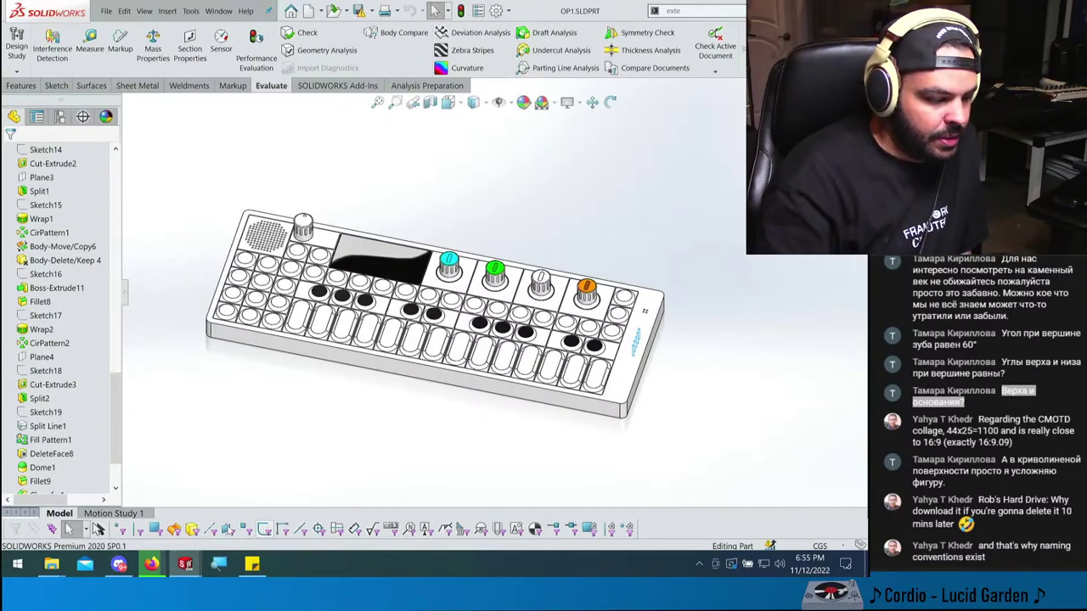
scroll(317, 316, "down", 5)
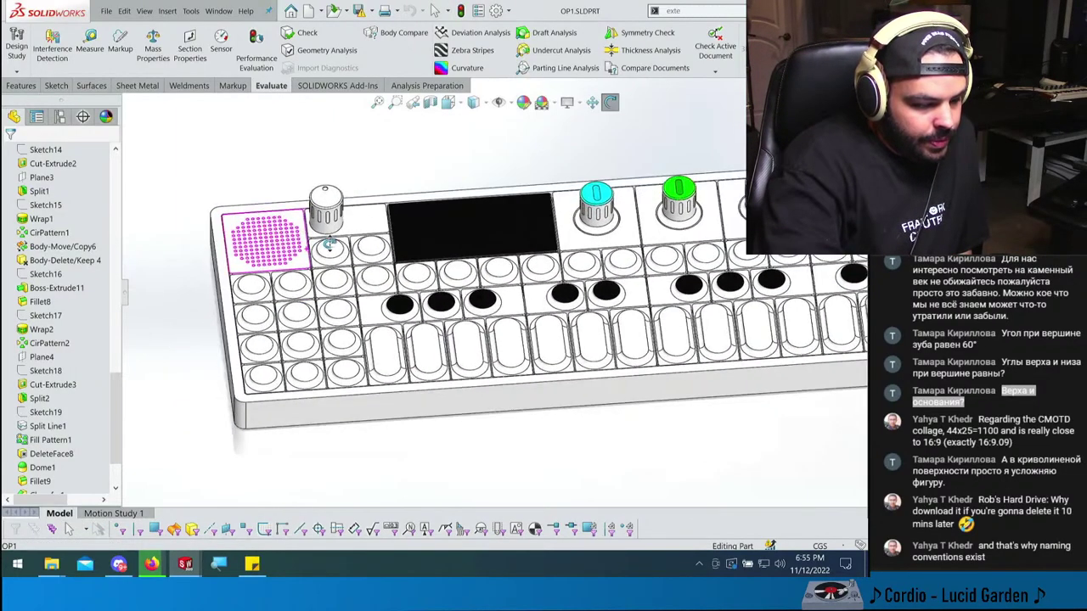
middle_click_drag(318, 316, 316, 329)
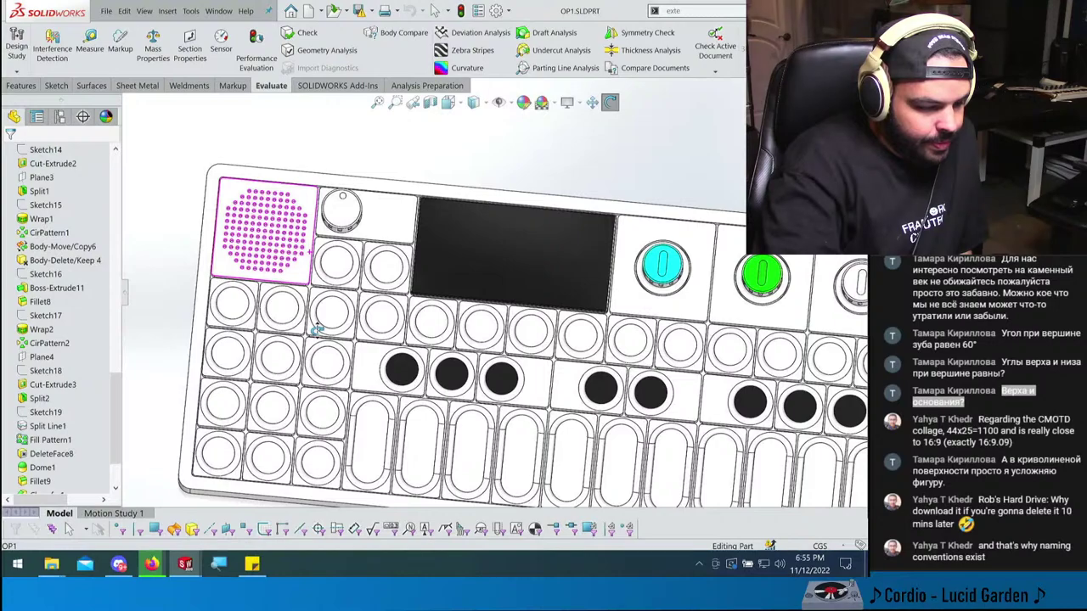
scroll(316, 329, "up", 3)
scroll(102, 383, "down", 3)
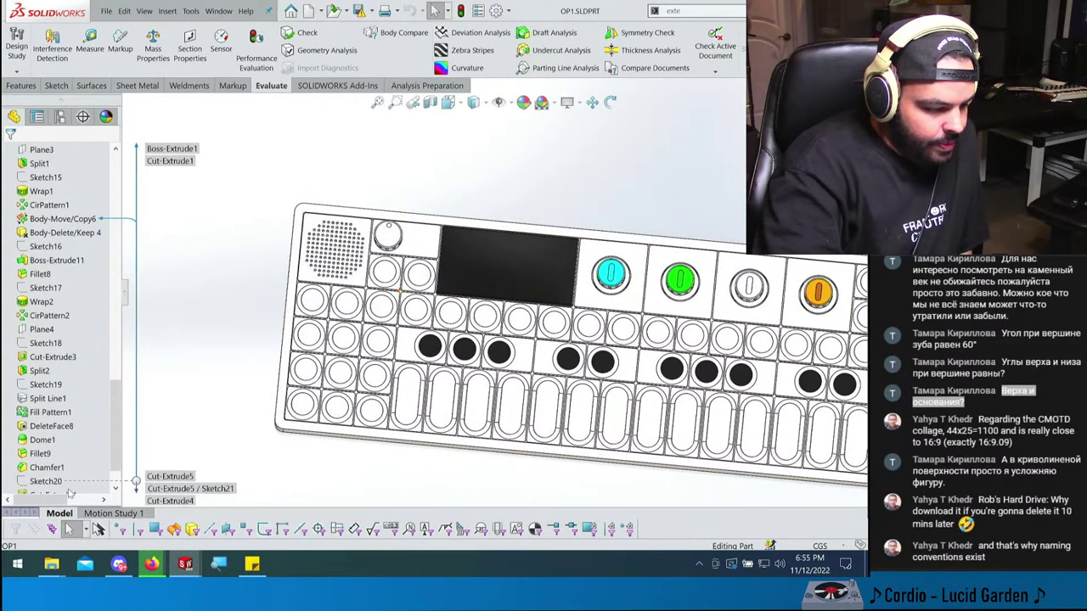
left_click_drag(99, 495, 95, 304)
scroll(95, 306, "up", 4)
scroll(521, 302, "up", 3)
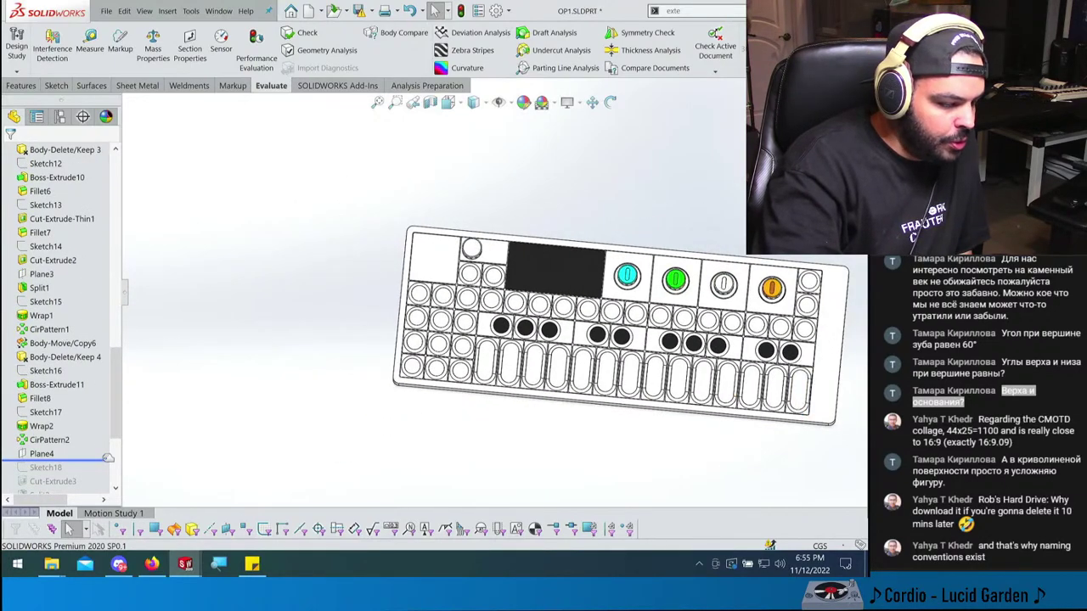
left_click_drag(93, 461, 93, 204)
scroll(89, 390, "up", 6)
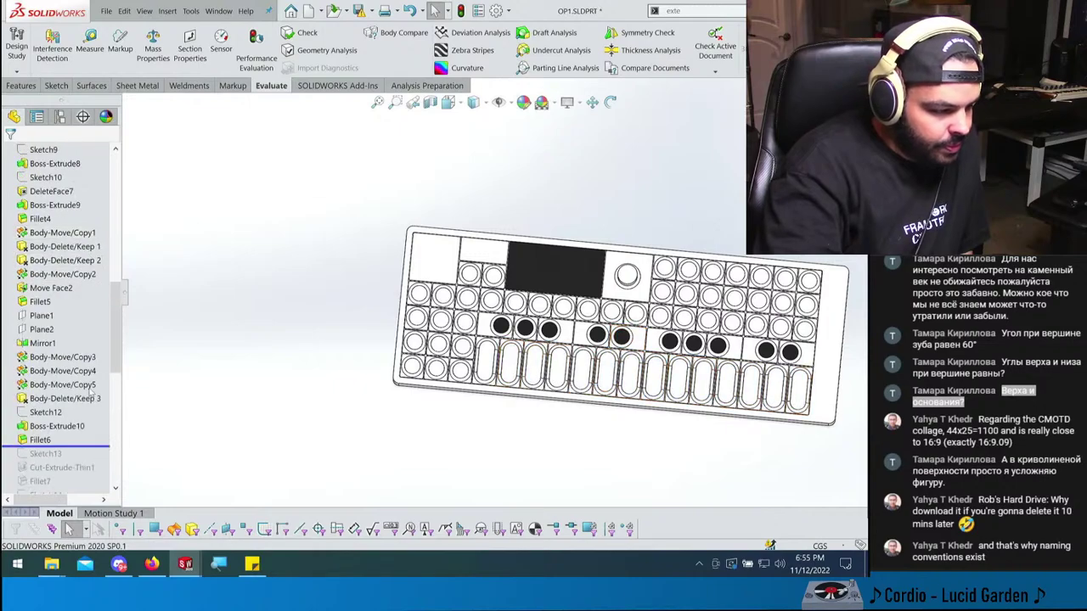
left_click_drag(103, 448, 94, 239)
scroll(83, 338, "up", 3)
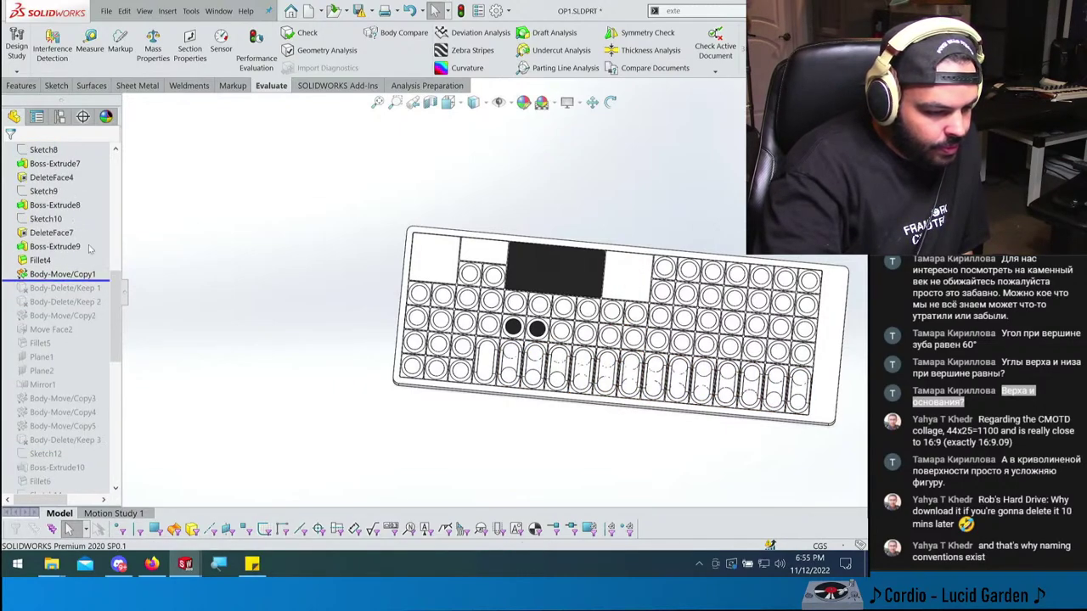
mouse_move(85, 360)
left_mouse_down()
mouse_move(93, 280)
mouse_move(90, 418)
left_mouse_up()
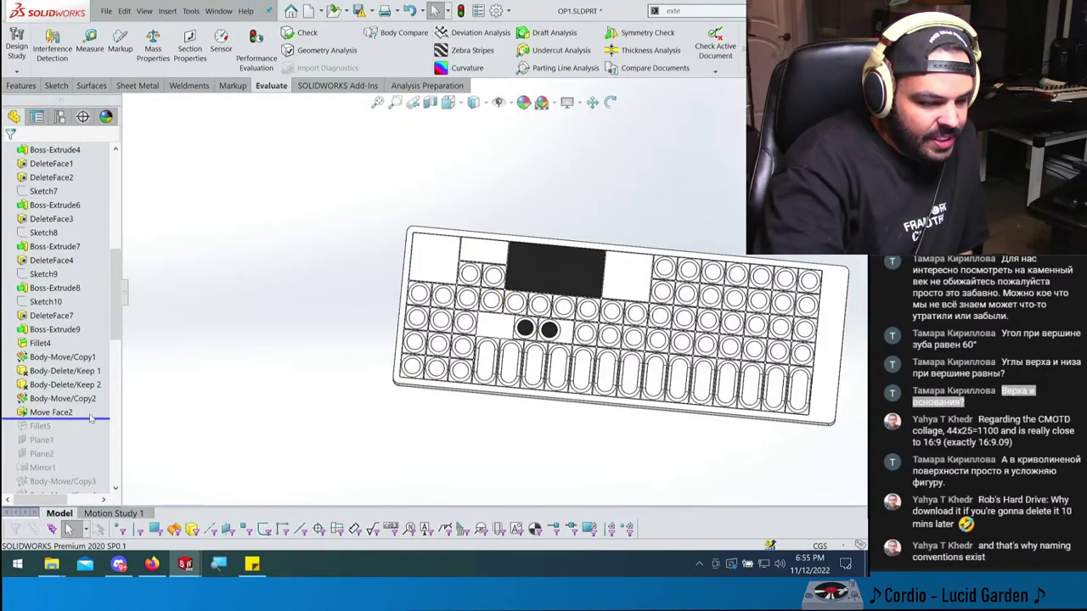
scroll(620, 373, "down", 2)
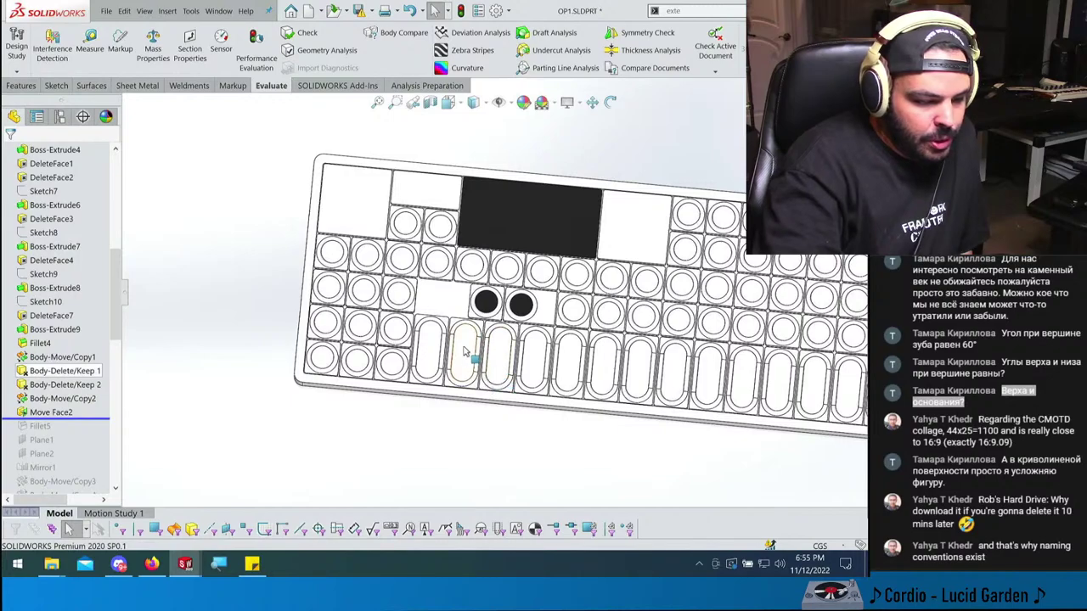
mouse_move(68, 416)
left_mouse_down()
mouse_move(68, 488)
mouse_move(68, 365)
mouse_move(83, 488)
left_mouse_up()
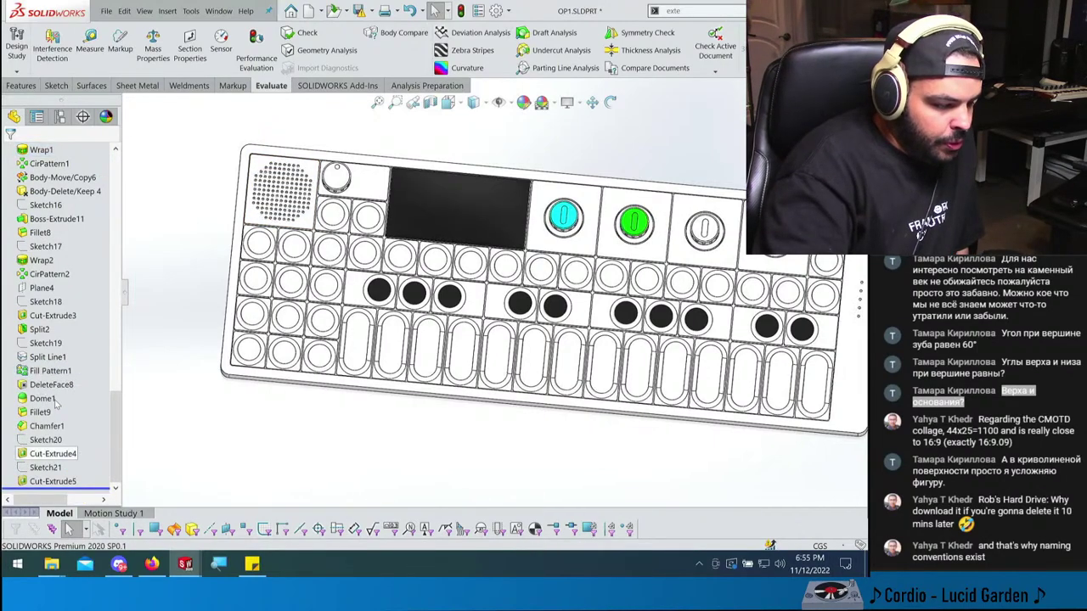
left_click(454, 209)
middle_click_drag(453, 209, 488, 237)
key("Escape")
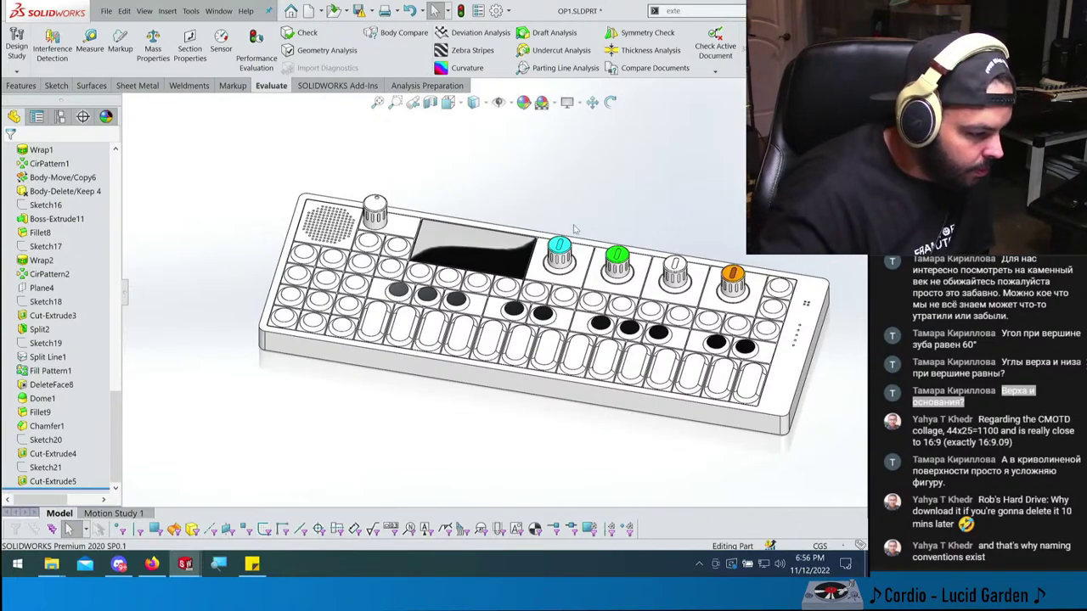
scroll(29, 387, "up", 5)
- Fit the whole OP-1 model into the SOLIDWORKS view
scroll(30, 388, "up", 5)
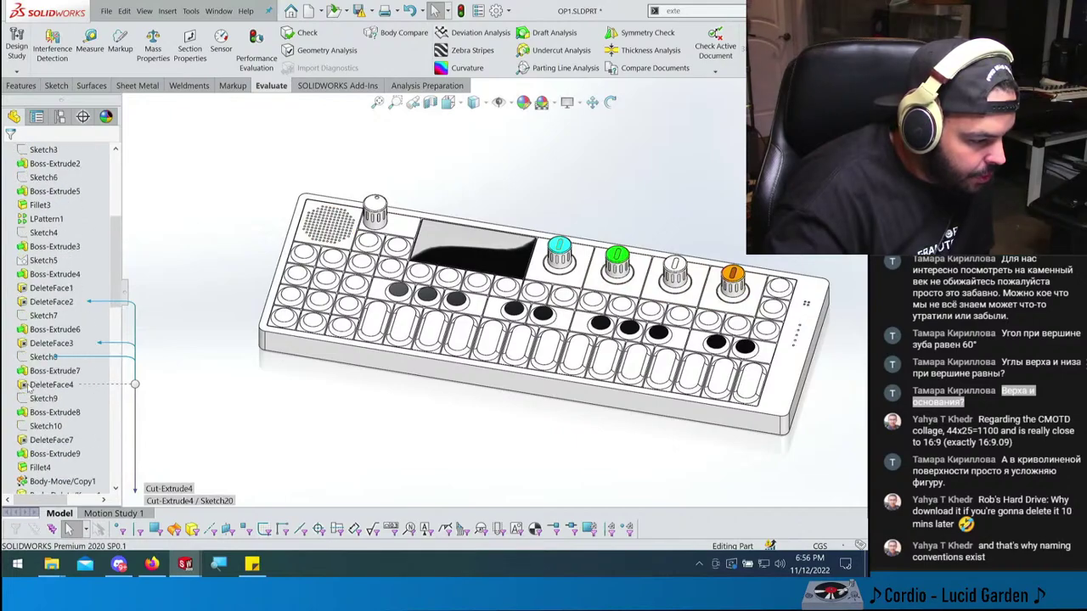
scroll(30, 357, "down", 10)
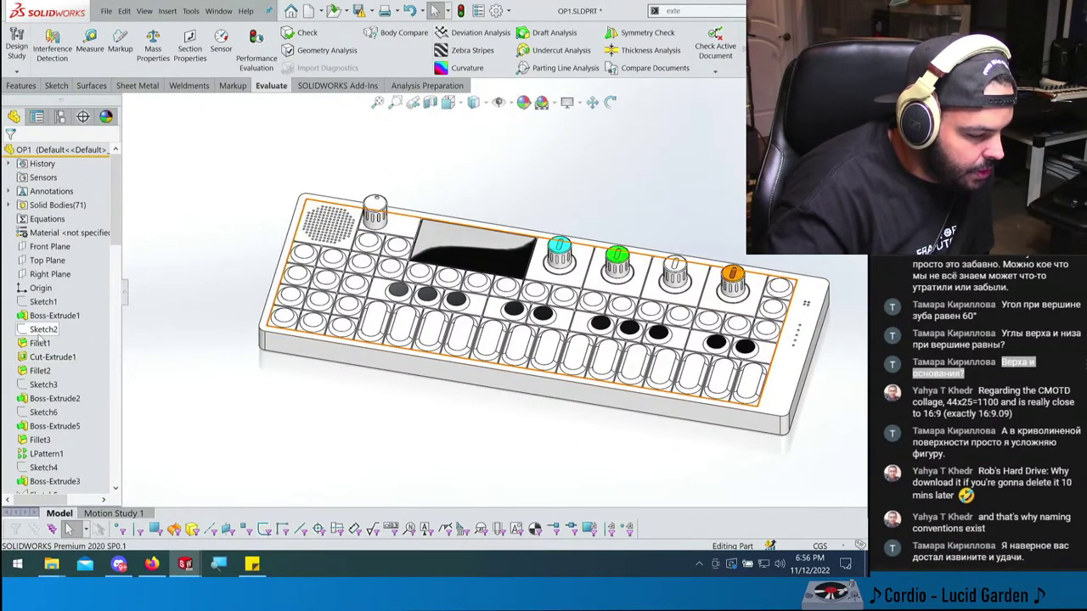
scroll(68, 348, "down", 10)
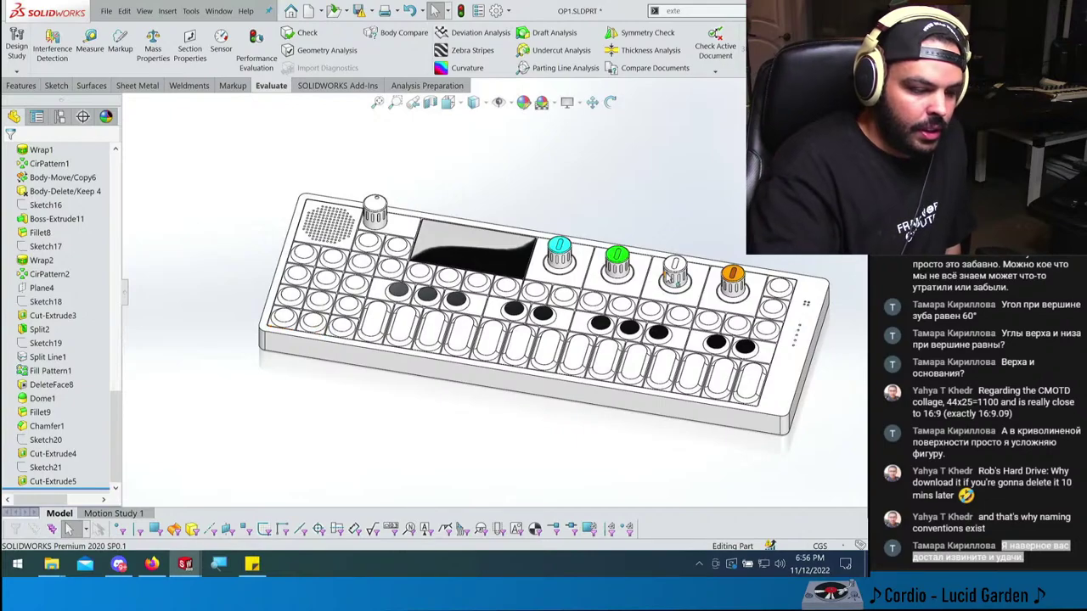
key("f")
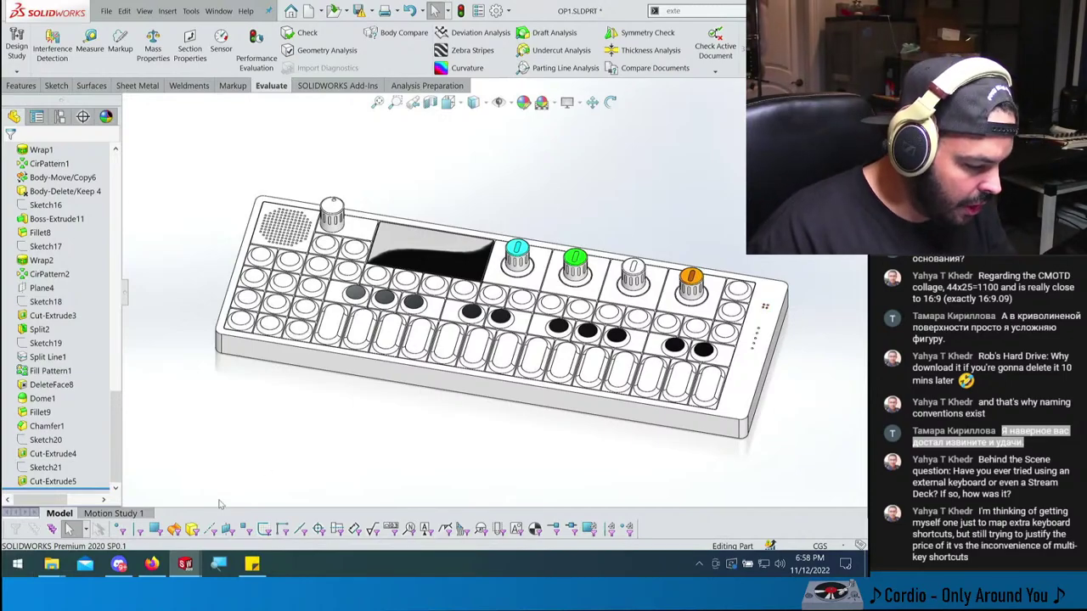
- In Firefox, check the finished Drive downloads and open a new blank tab
key("alt+Tab")
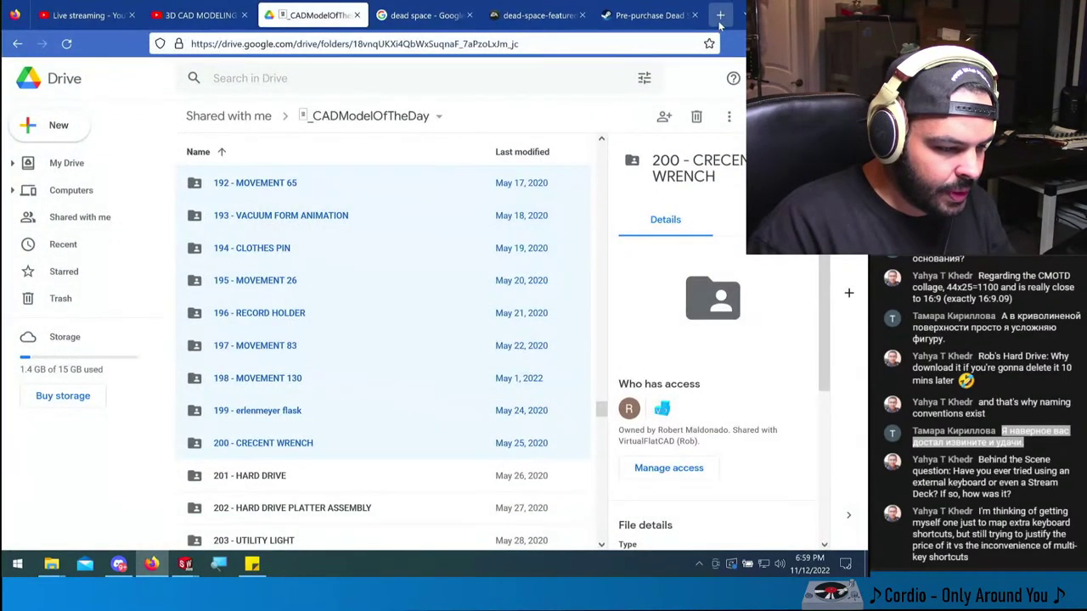
left_click(822, 43)
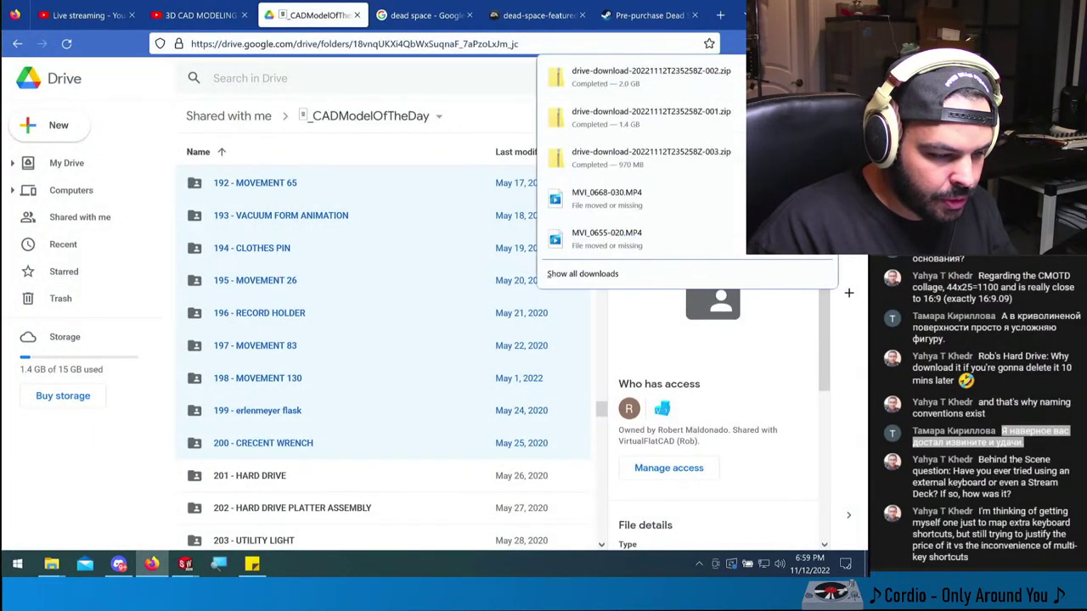
left_click(720, 16)
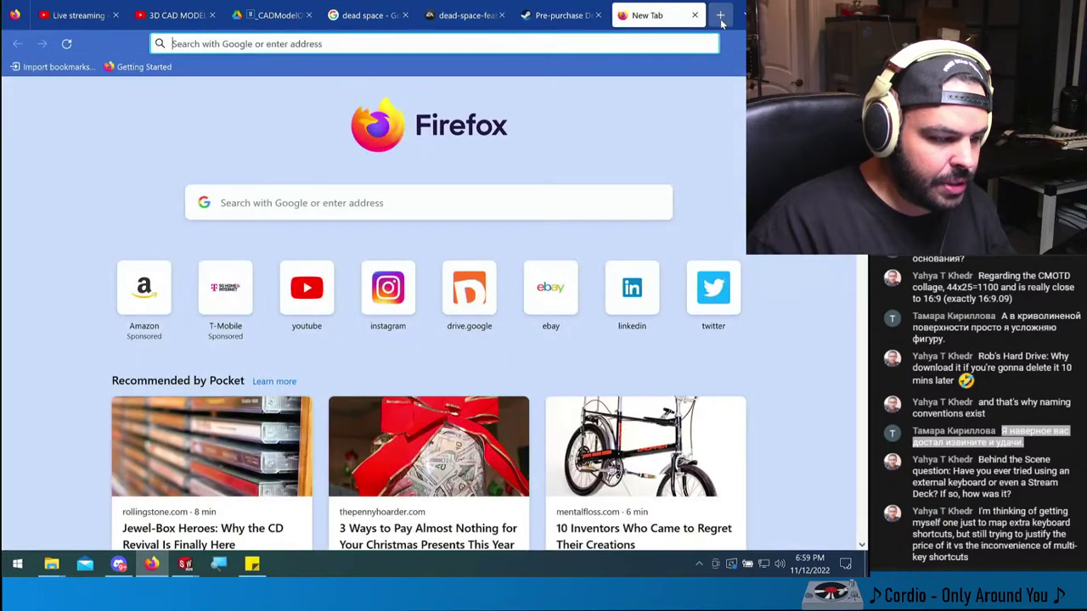
left_click(546, 47)
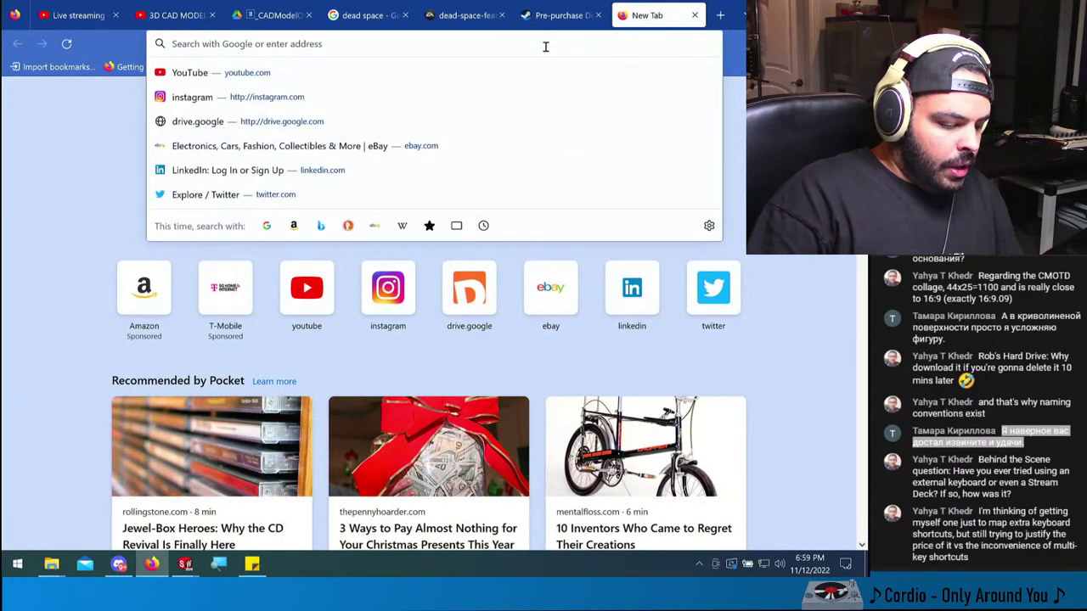
- Search Google for 'stream deck' and open the B&H Elgato Stream Deck result in a background tab
type("stream deck")
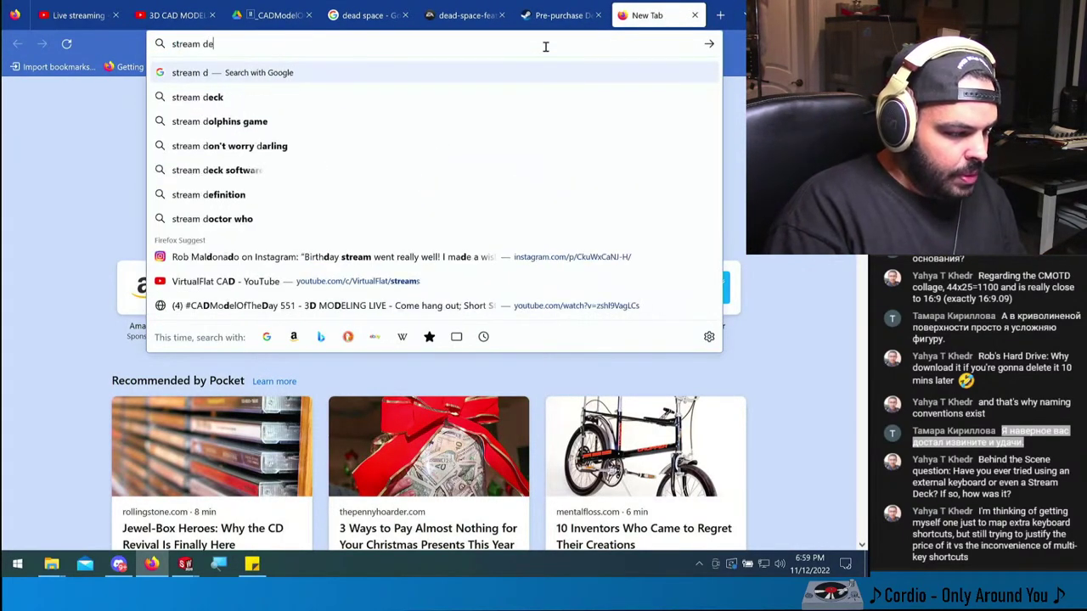
key("Return")
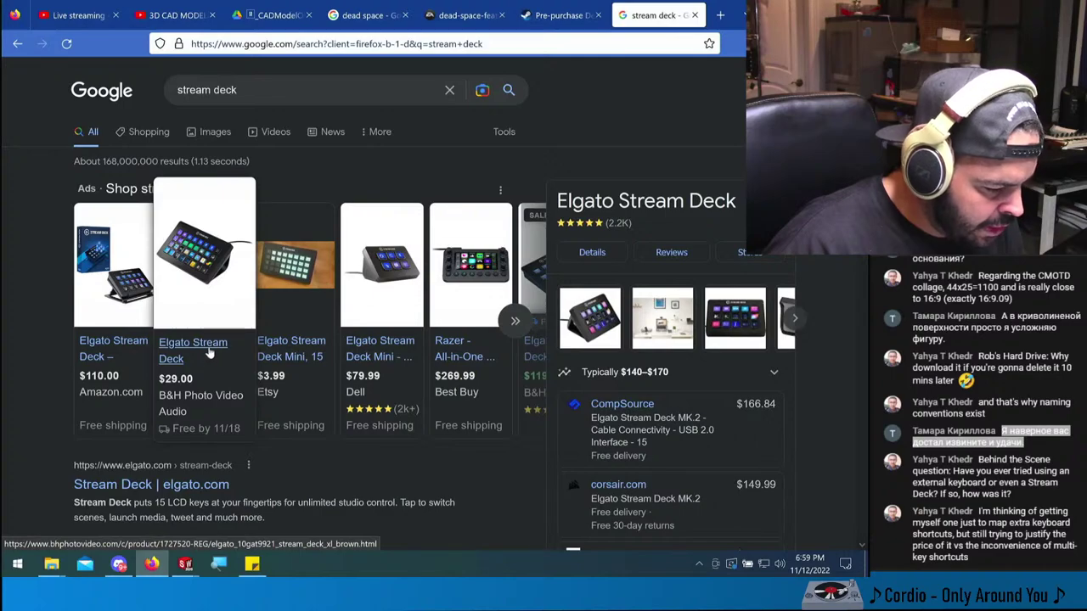
middle_click(210, 353)
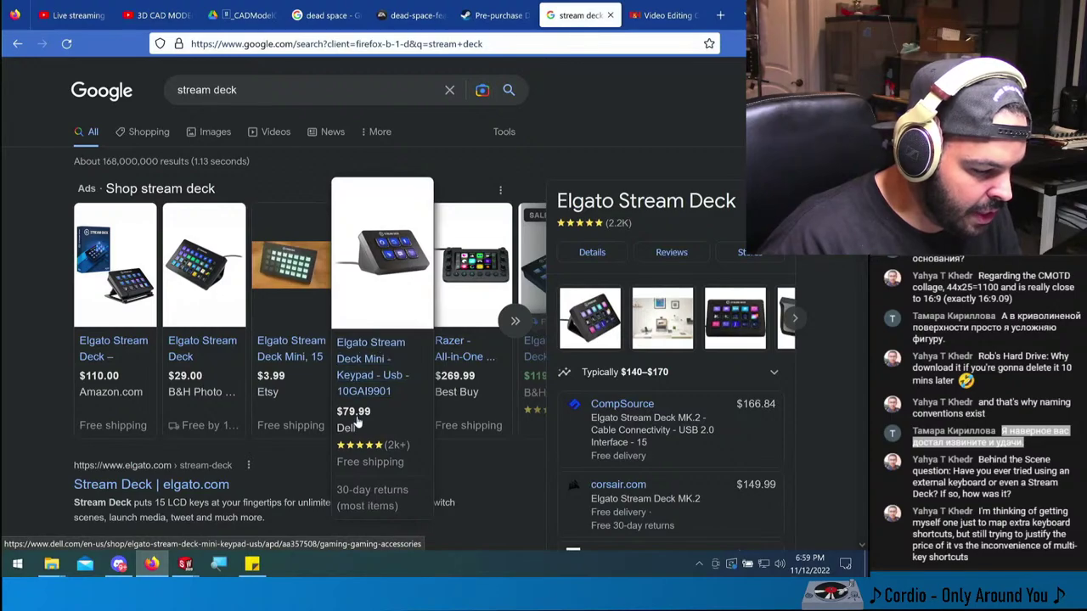
scroll(357, 424, "down", 3)
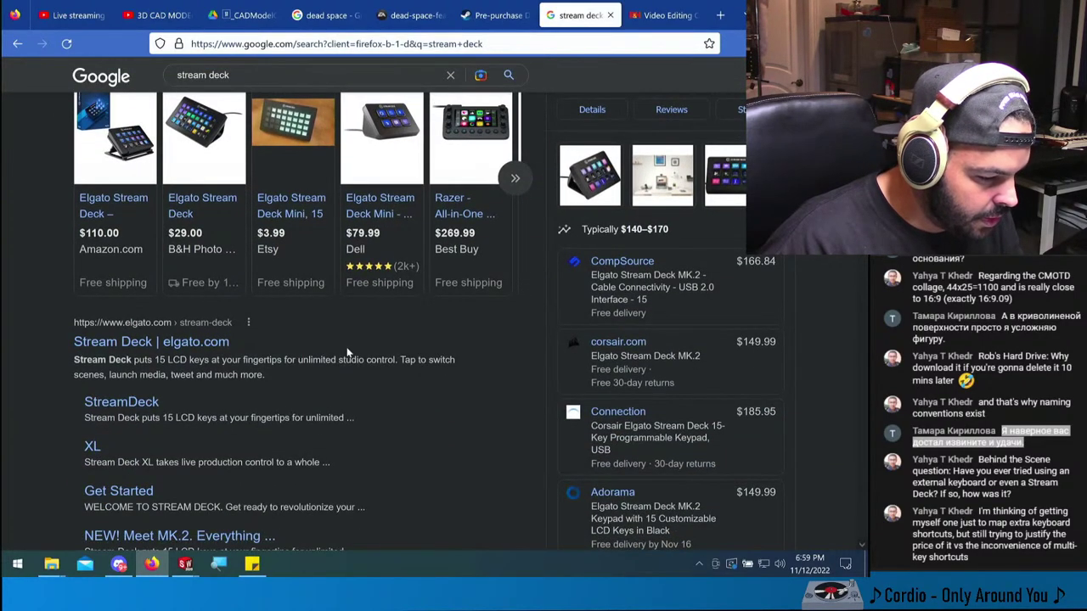
scroll(340, 255, "up", 3)
- Go to amazon.com and get past the verification characters page
left_click(299, 49)
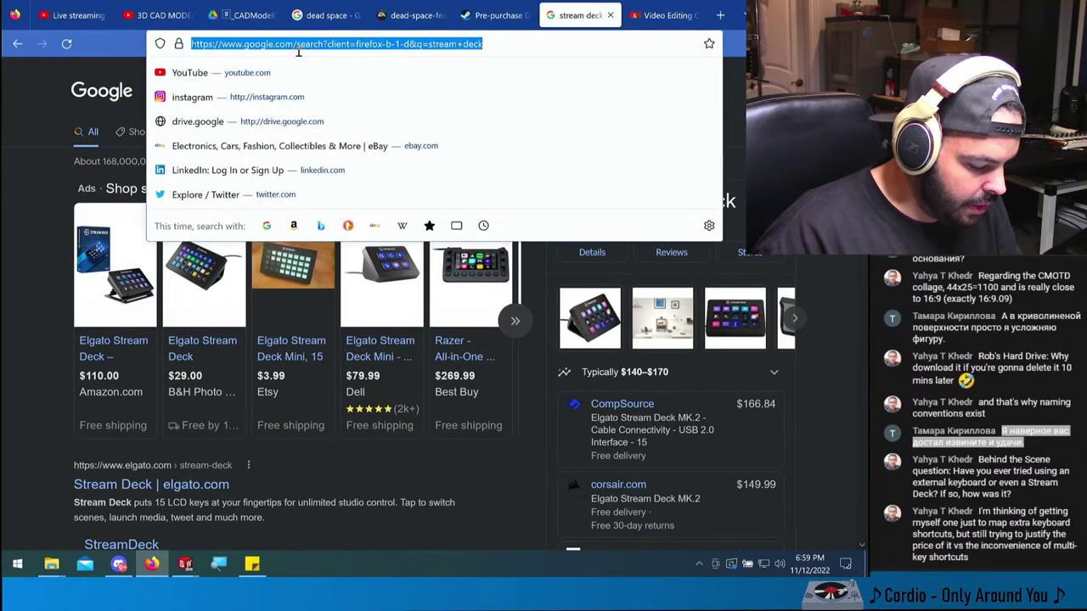
type("amazon.com")
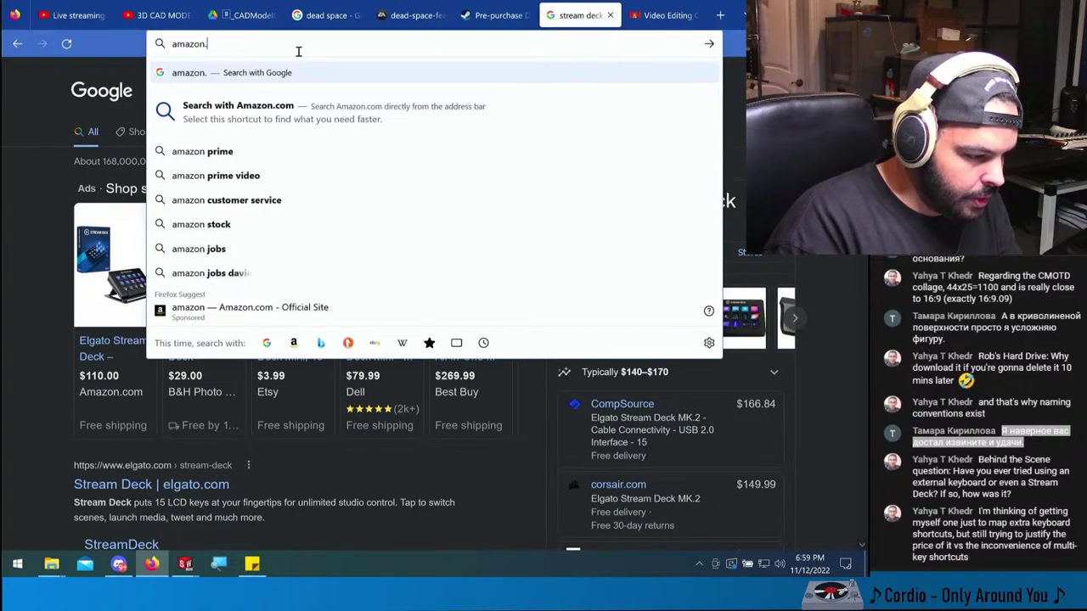
key("Return")
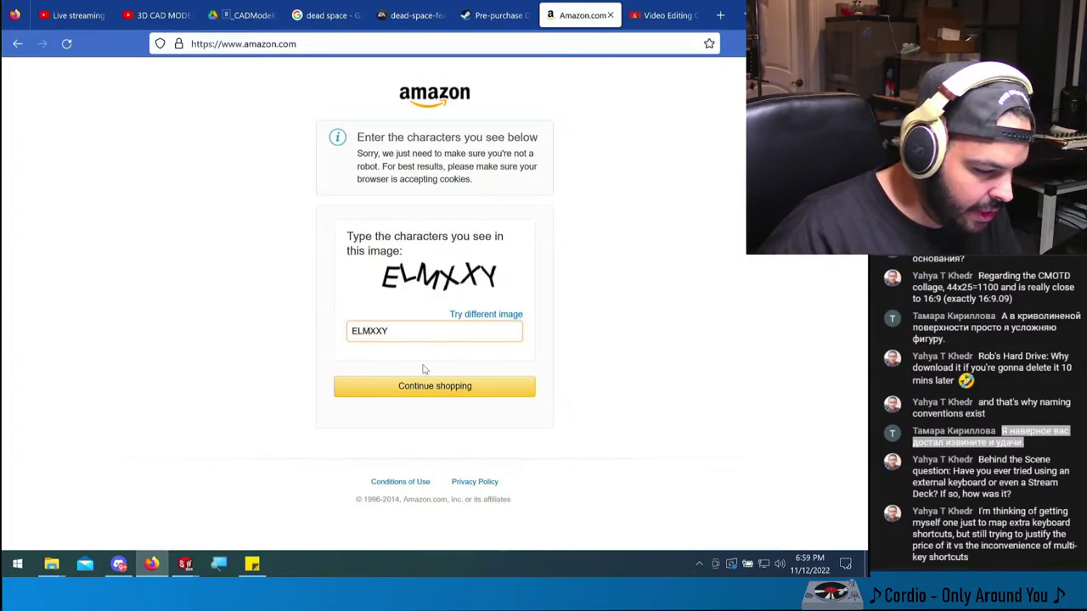
left_click(436, 391)
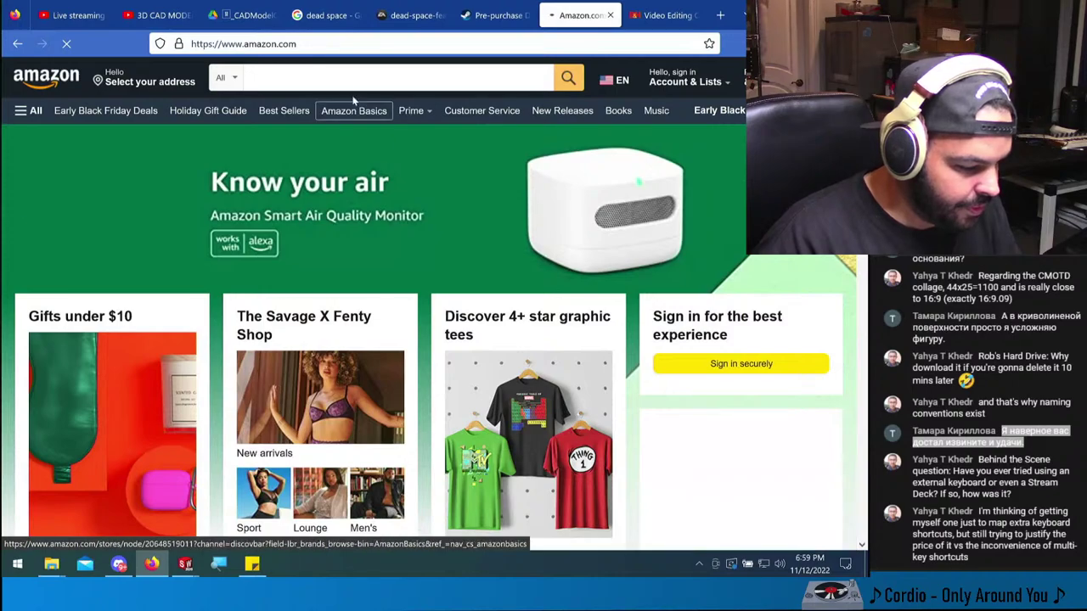
- Search Amazon for 'stream deck' and compare the Elgato Stream Deck listings in the results
left_click(314, 77)
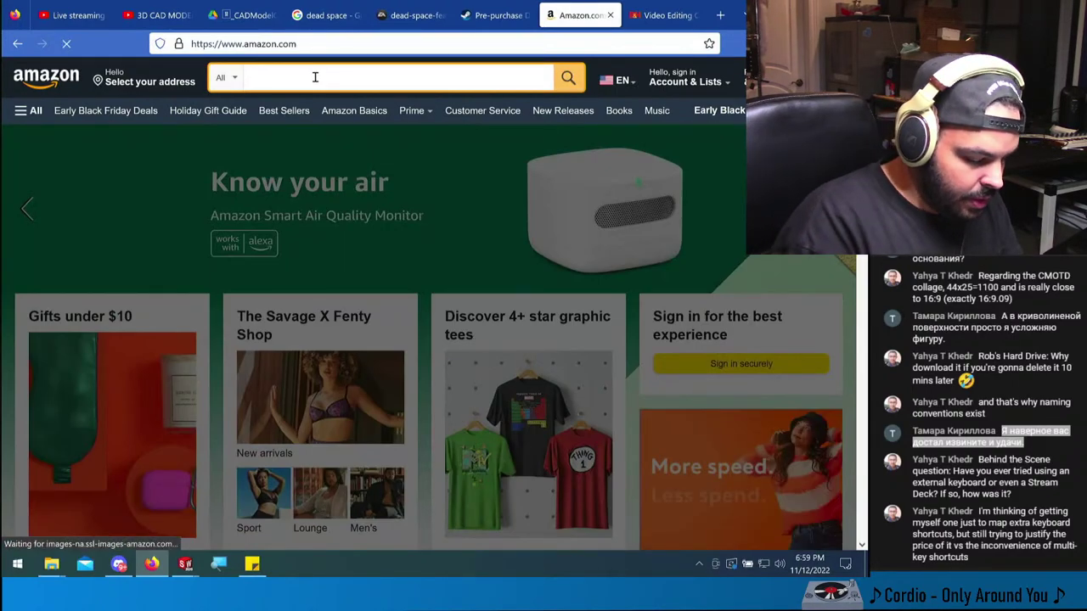
type("stream decek")
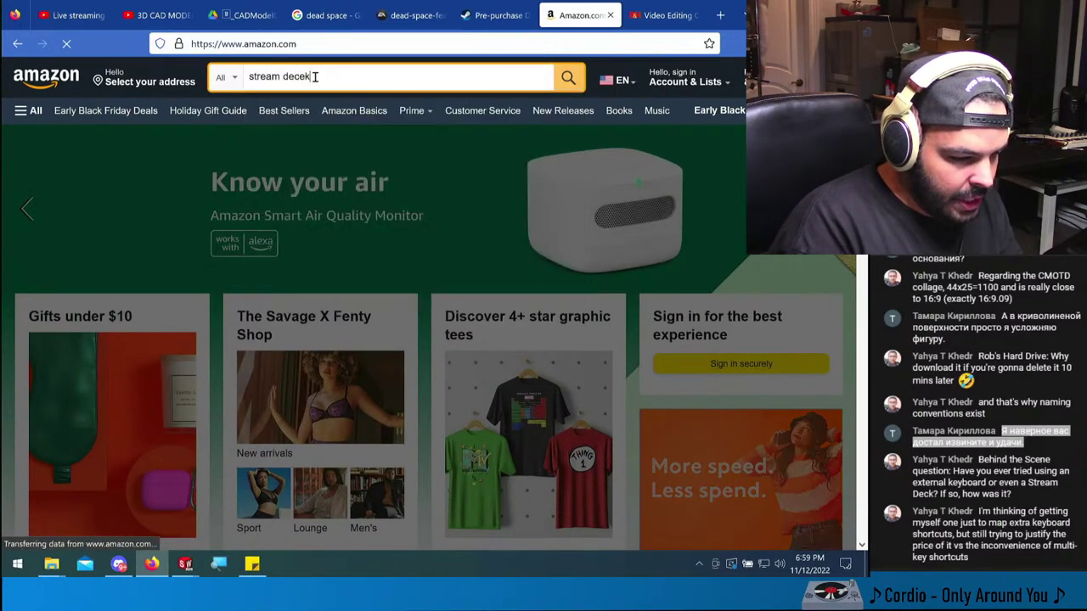
key("BackSpace")
key("BackSpace")
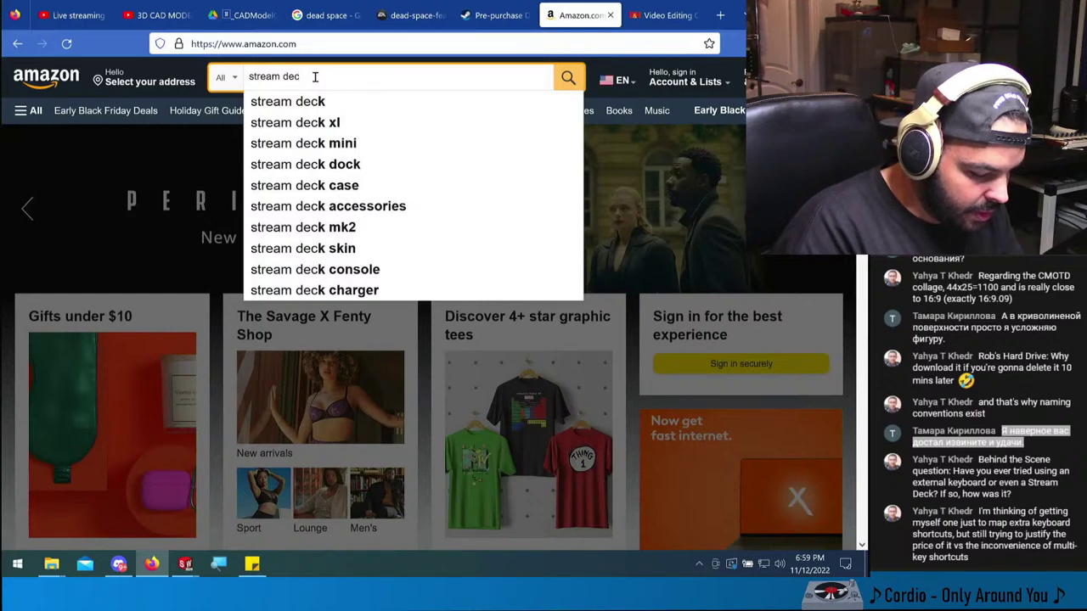
type("k")
key("Return")
scroll(306, 328, "down", 3)
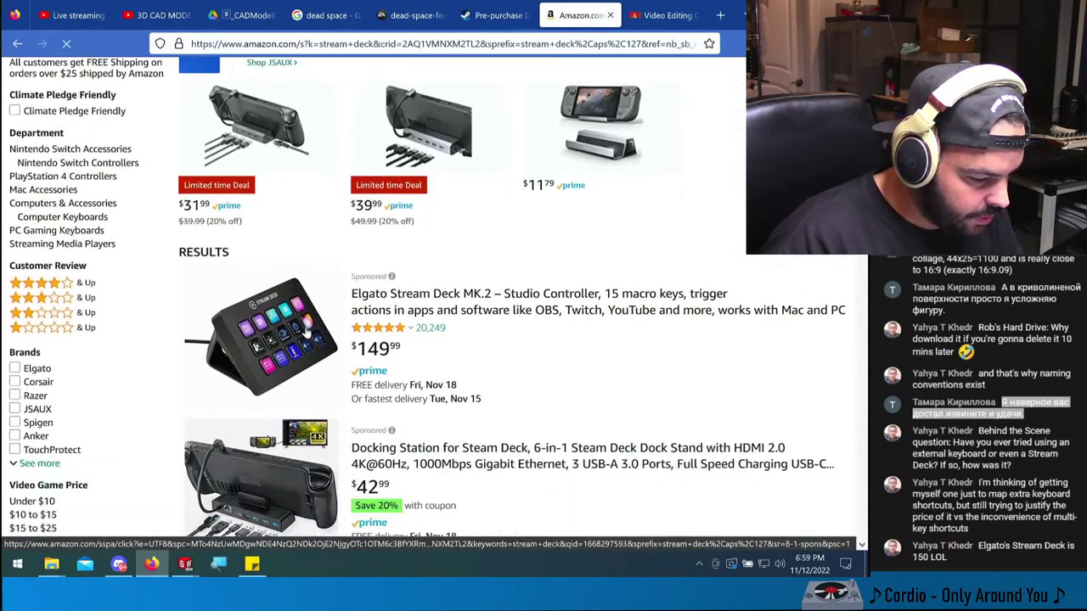
scroll(305, 327, "down", 1)
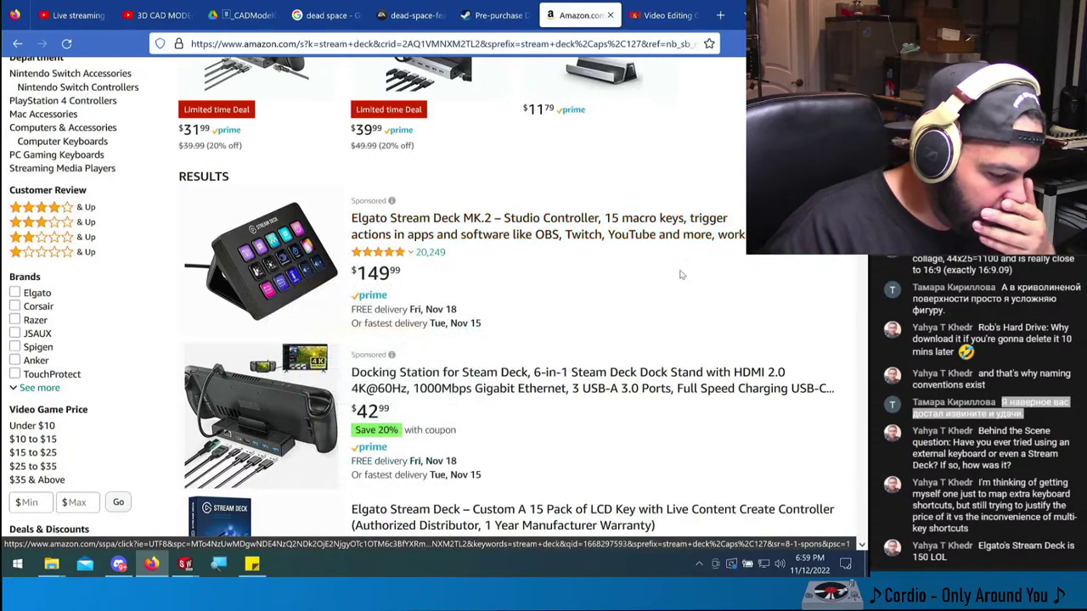
scroll(679, 276, "down", 3)
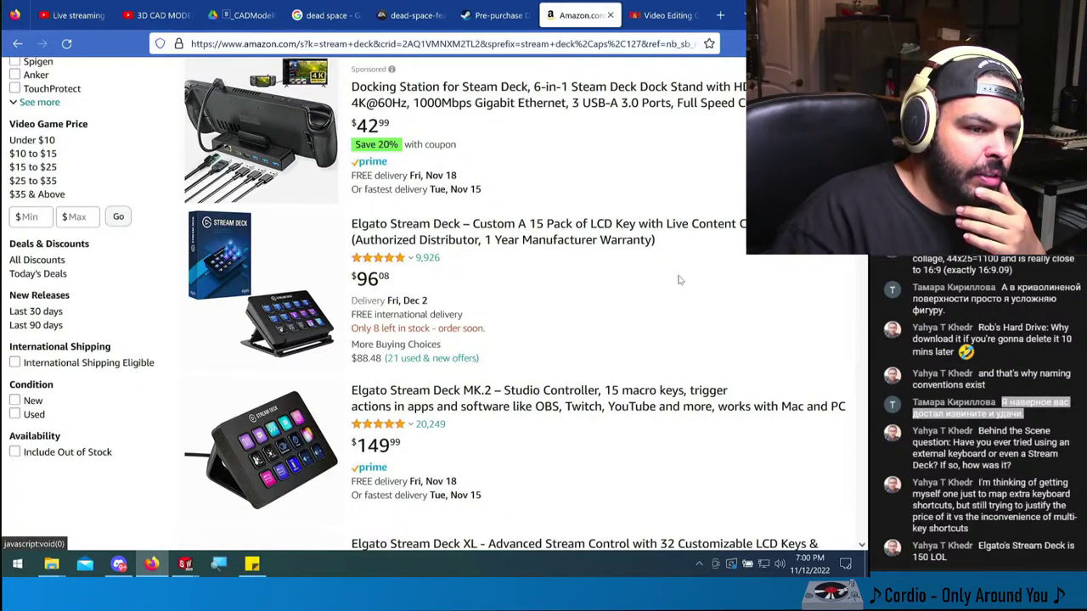
scroll(678, 279, "up", 3)
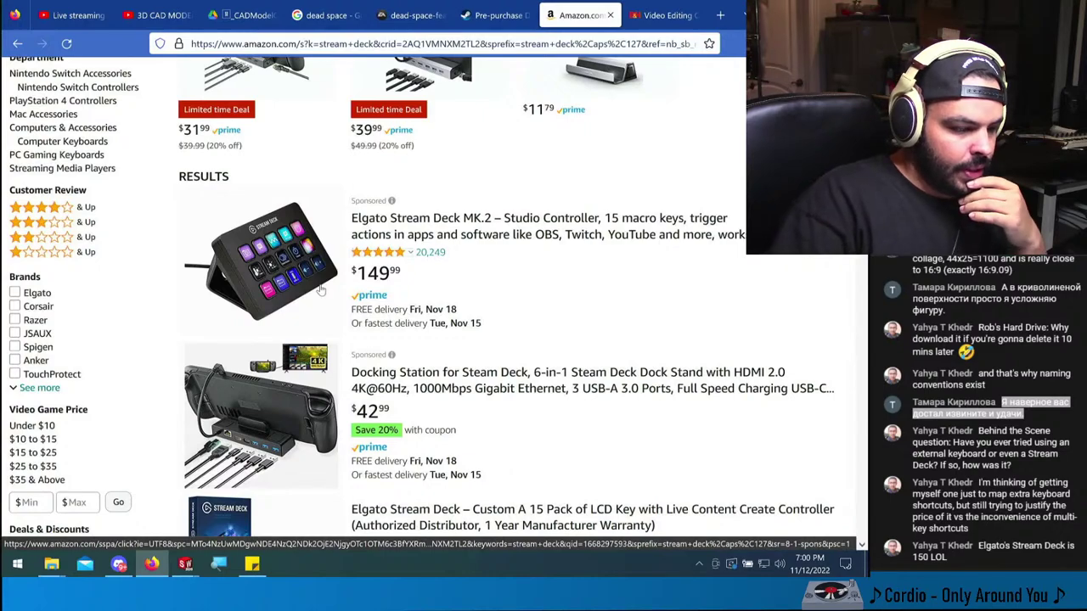
scroll(321, 291, "up", 2)
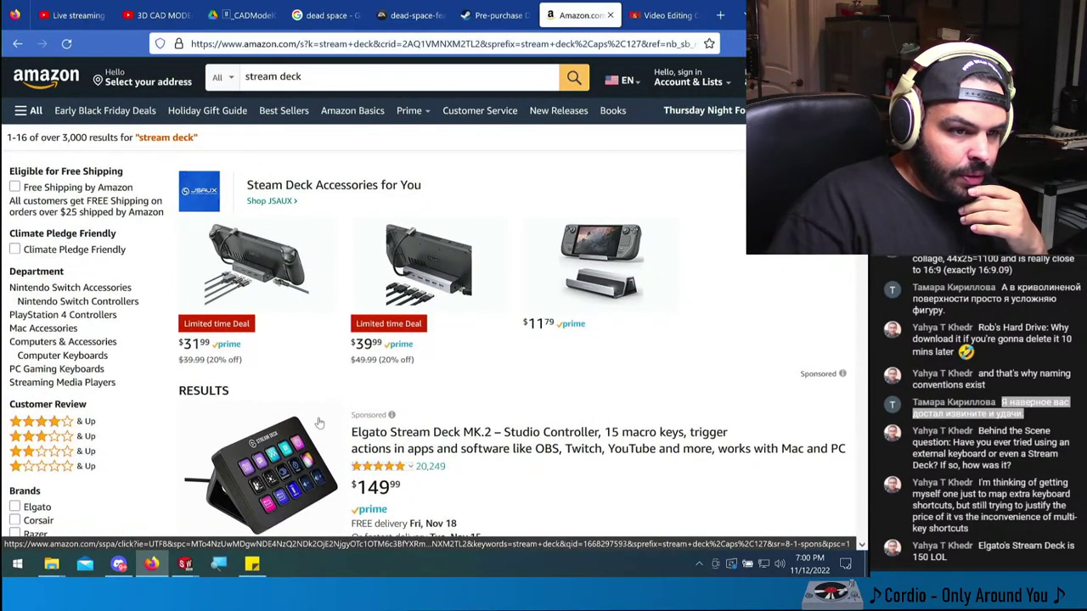
- Search Amazon for 'anker mini keyboard gaming' and browse the results
left_click(357, 86)
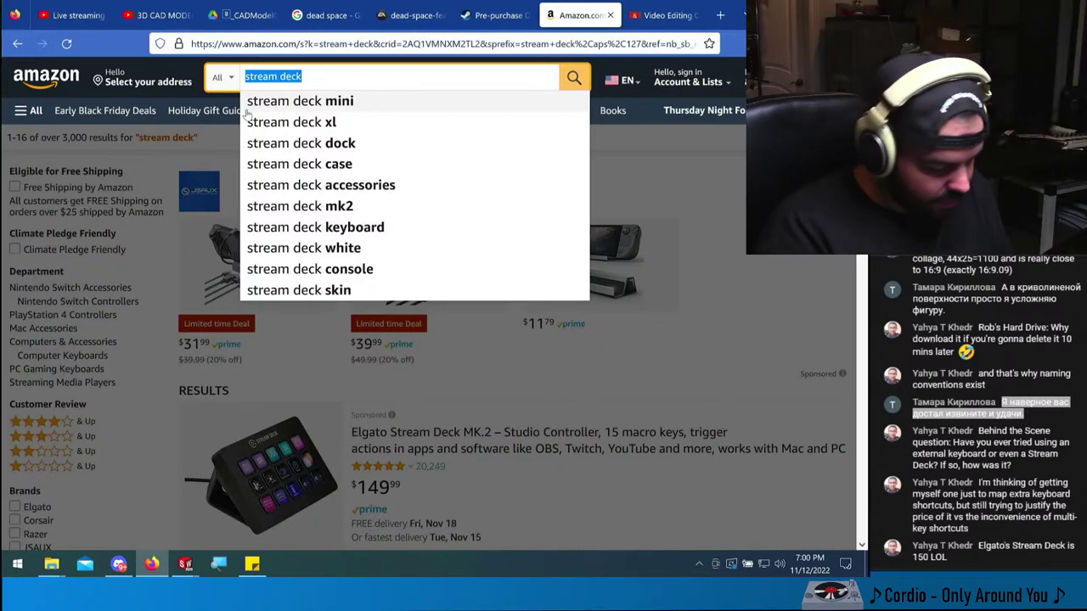
type("anker")
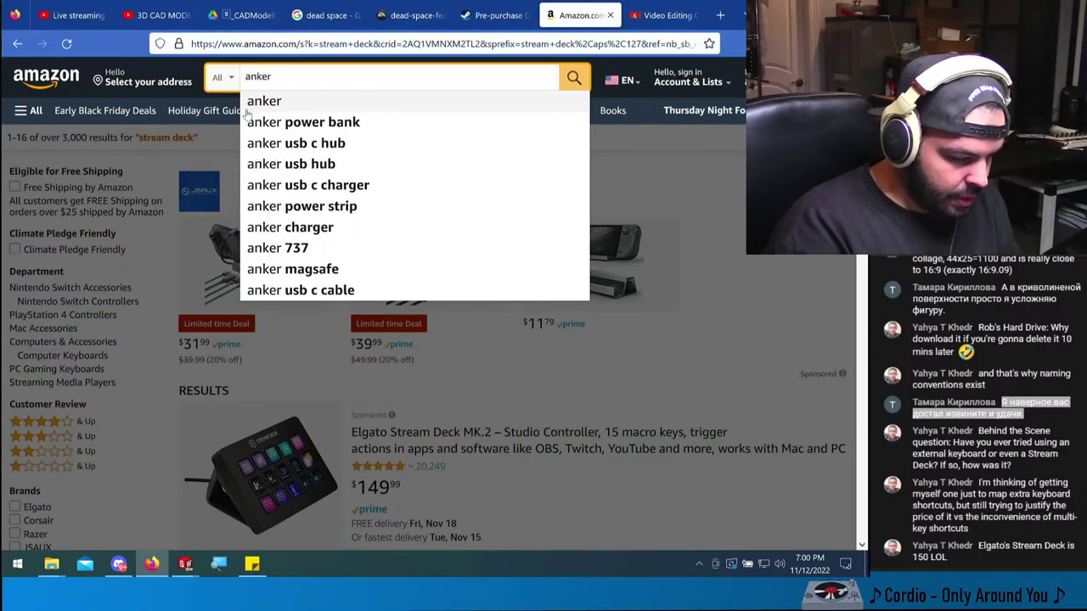
type(" mini keyb")
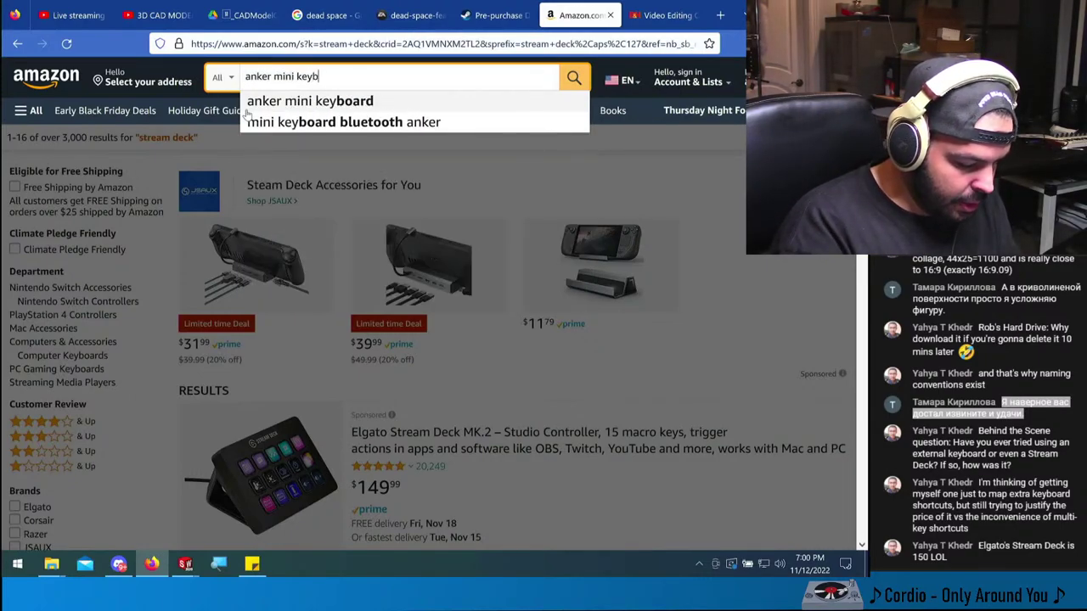
type("oard ")
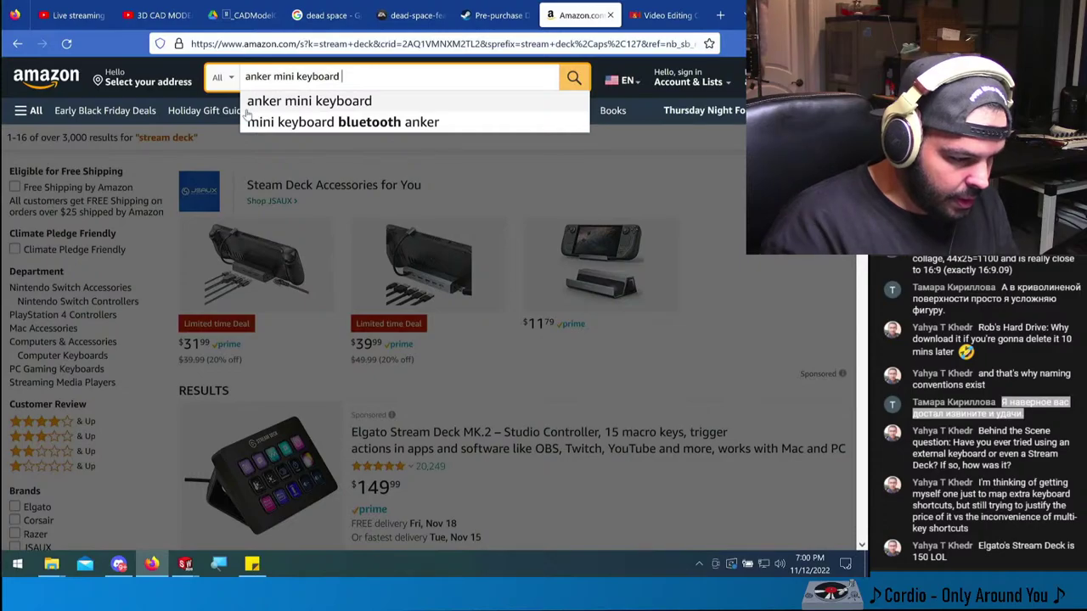
type("gaming")
key("Return")
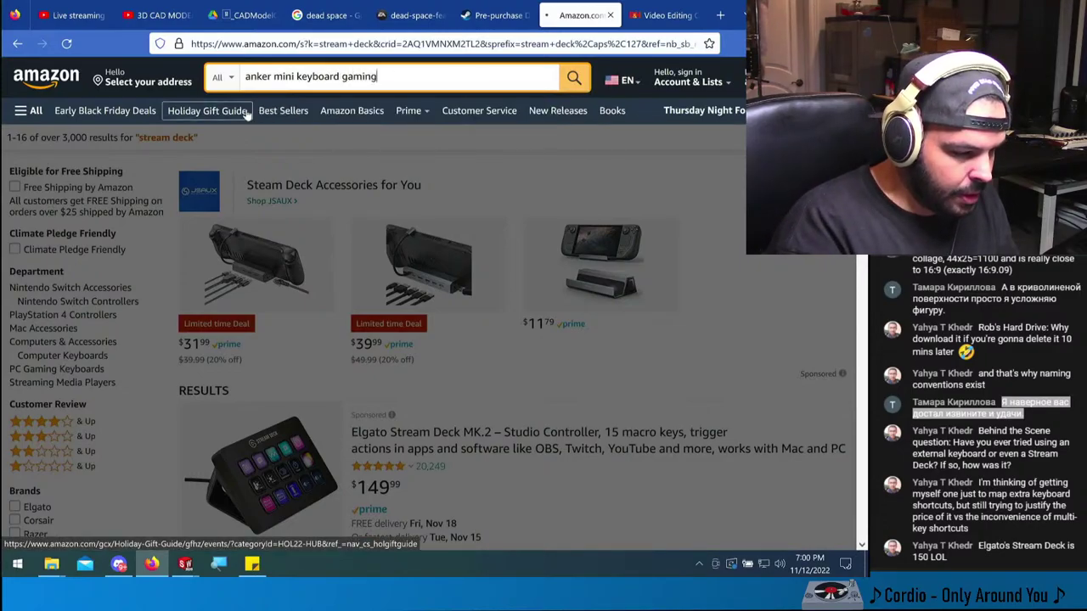
scroll(390, 289, "down", 20)
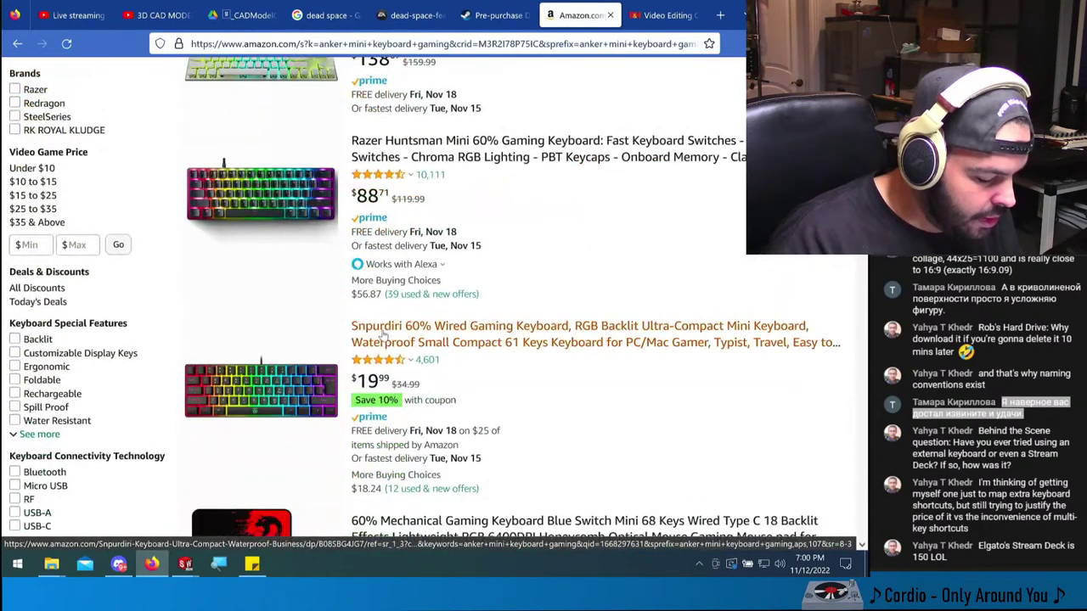
scroll(384, 332, "down", 4)
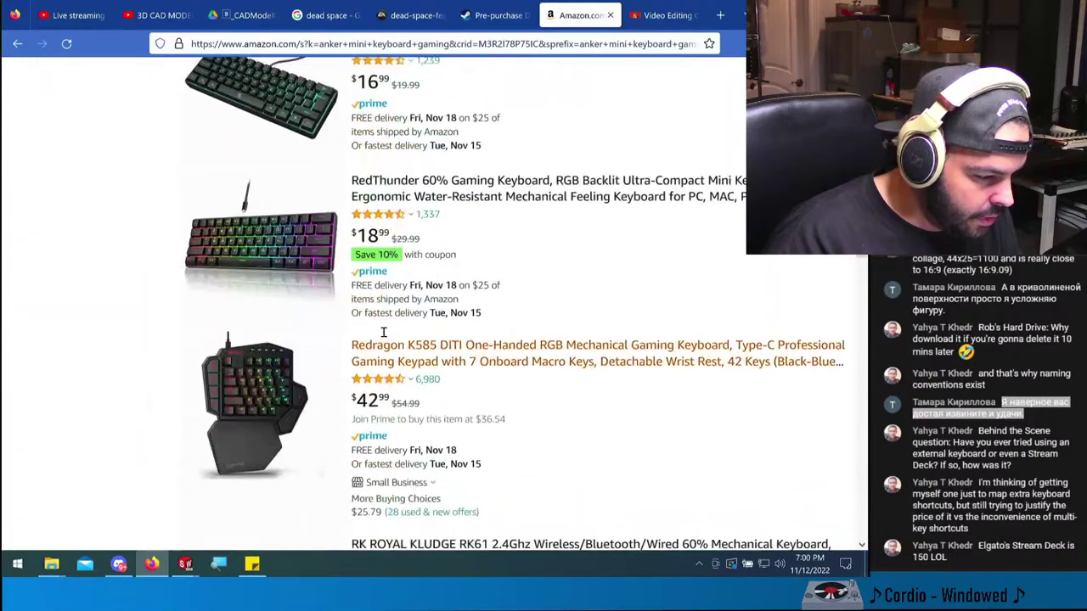
scroll(383, 332, "up", 4)
scroll(384, 332, "down", 4)
scroll(384, 337, "up", 4)
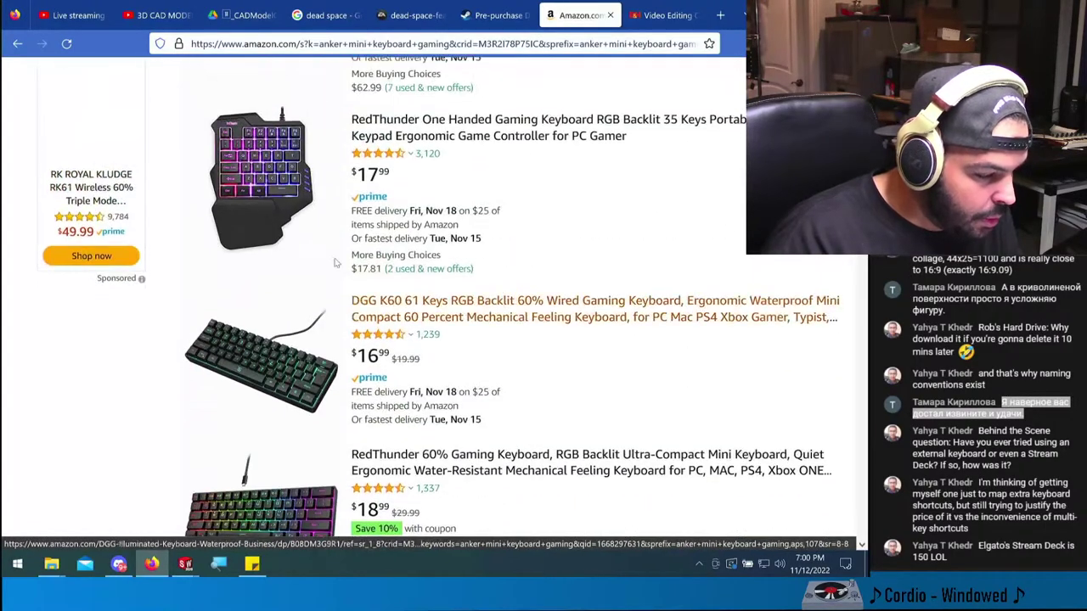
- View the $17.99 RedThunder One Handed keyboard listing, then return to the results
left_click(456, 140)
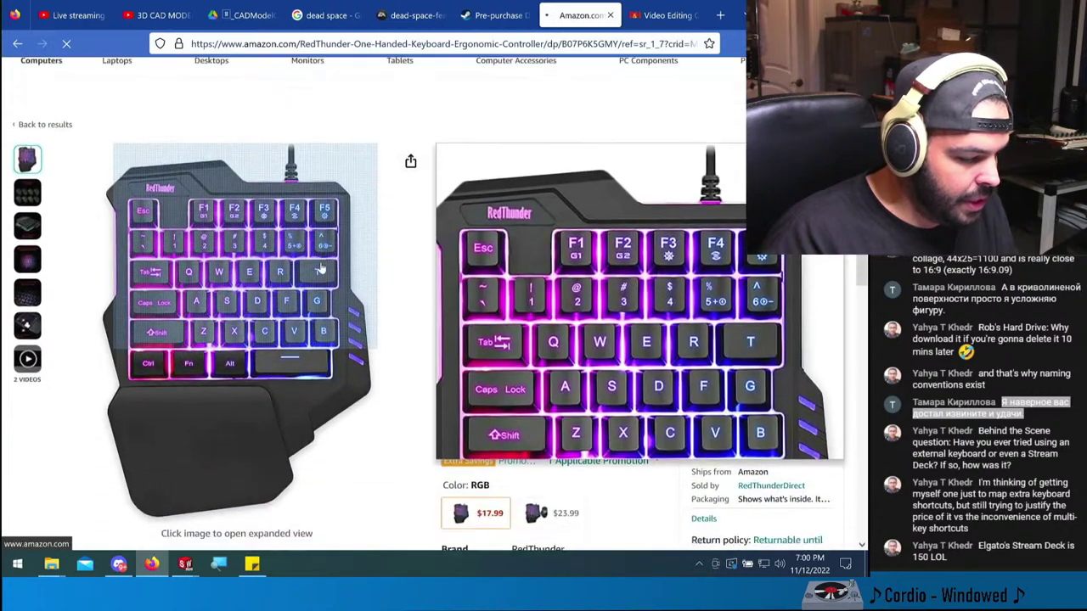
scroll(664, 313, "down", 1)
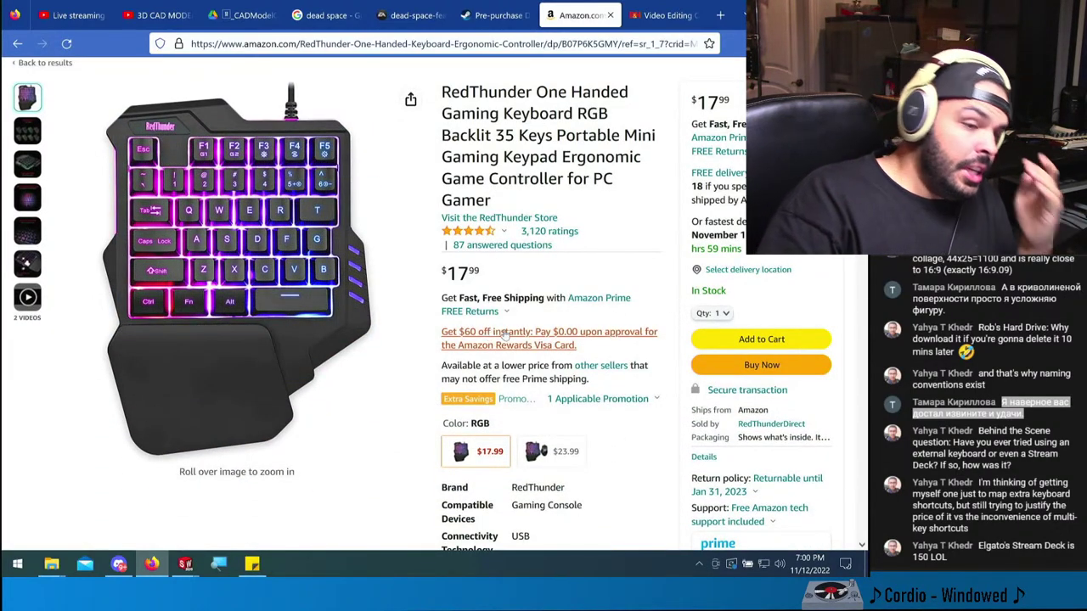
mouse_move(406, 323)
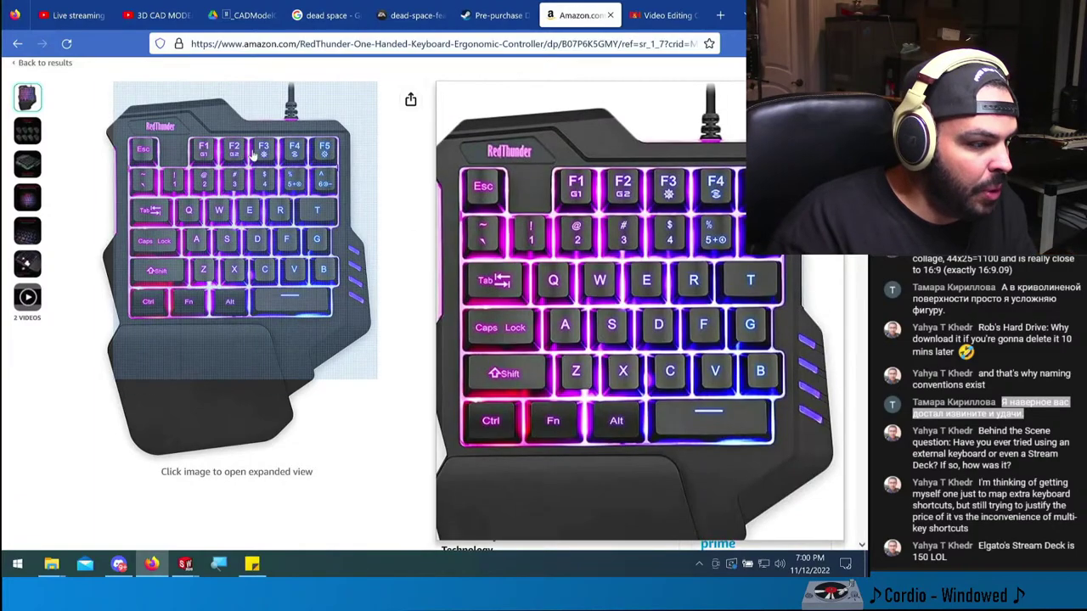
key("alt+Left")
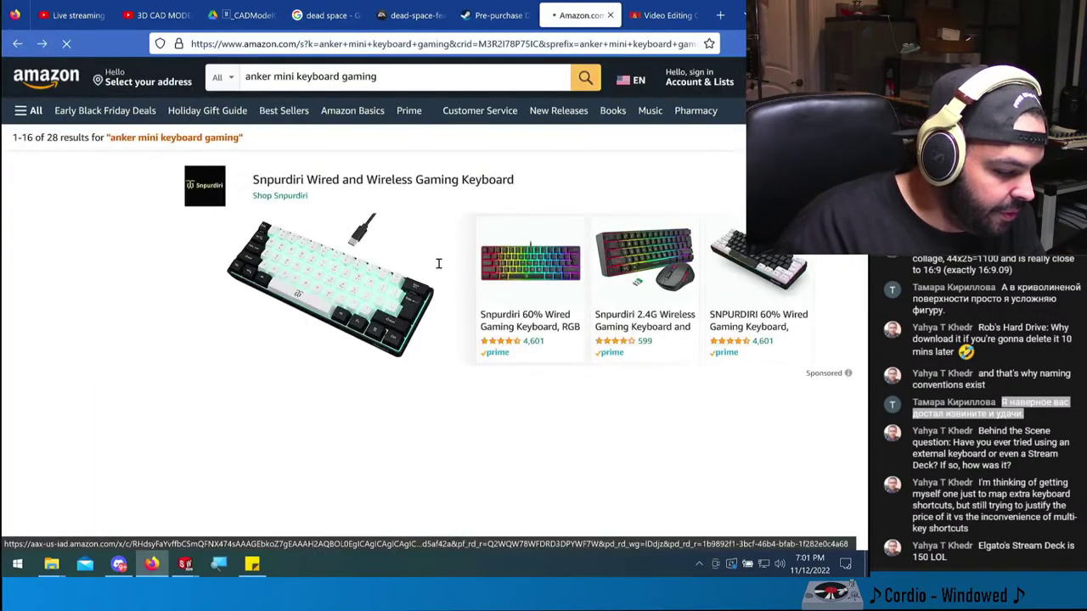
- Look at the Redragon K585 one-handed keyboard listing and return to the results
scroll(432, 299, "down", 15)
scroll(431, 299, "down", 3)
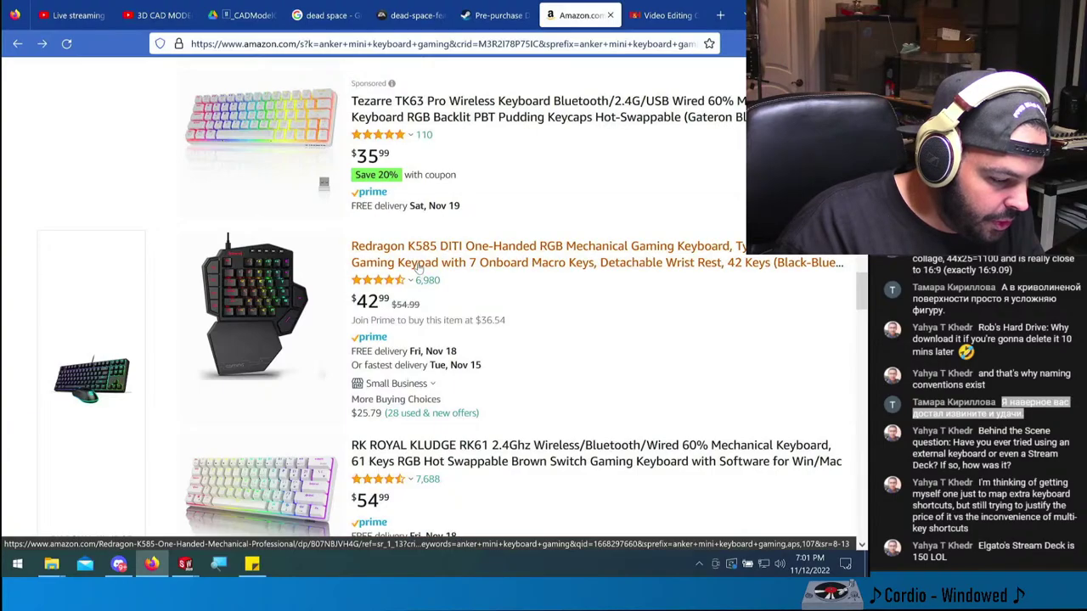
left_click(406, 265)
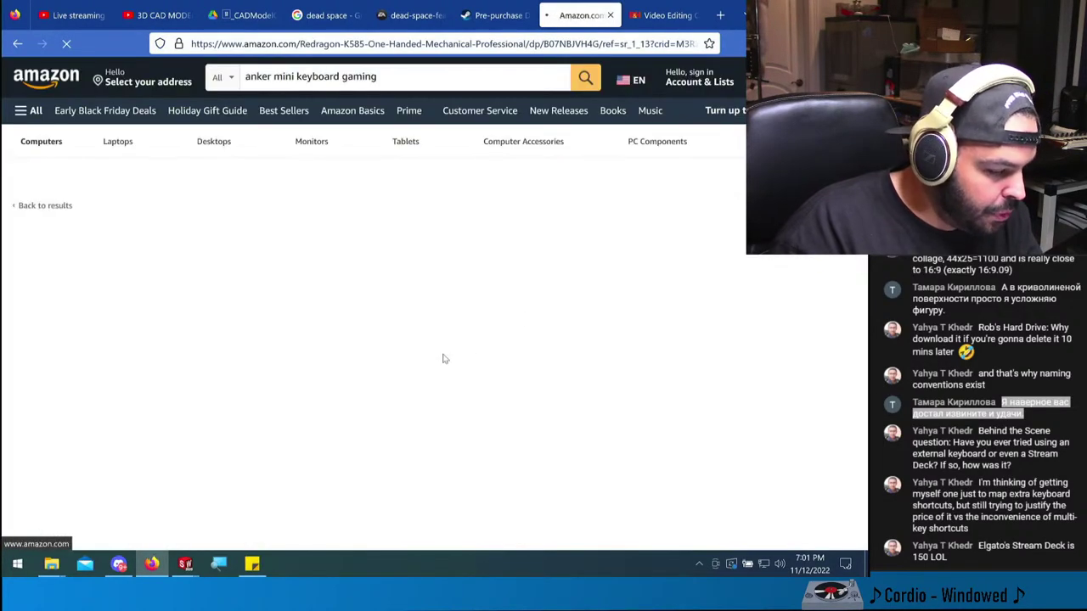
scroll(340, 323, "down", 2)
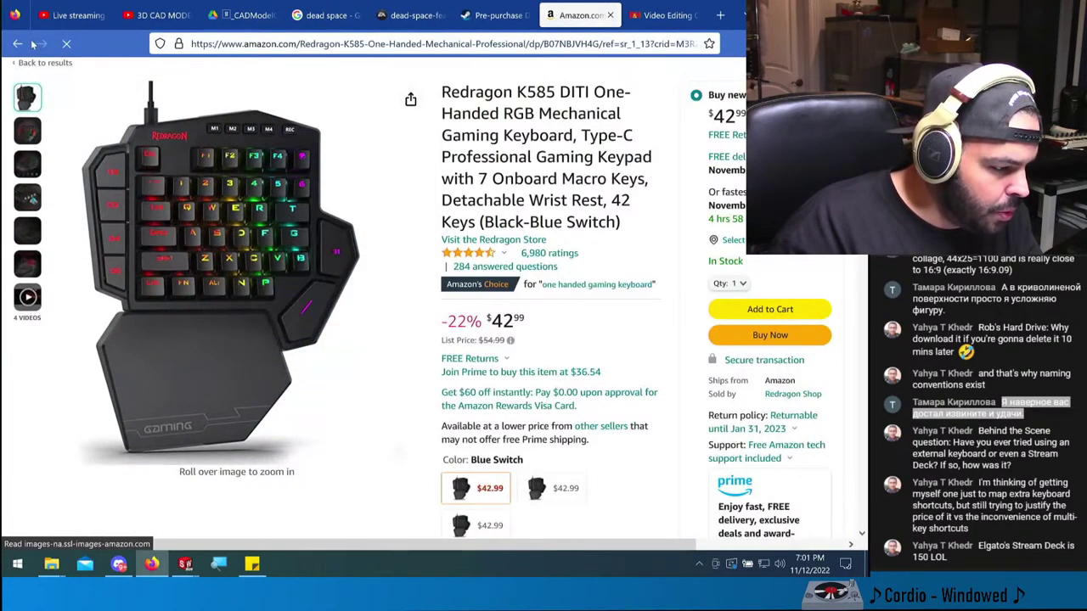
left_click(18, 44)
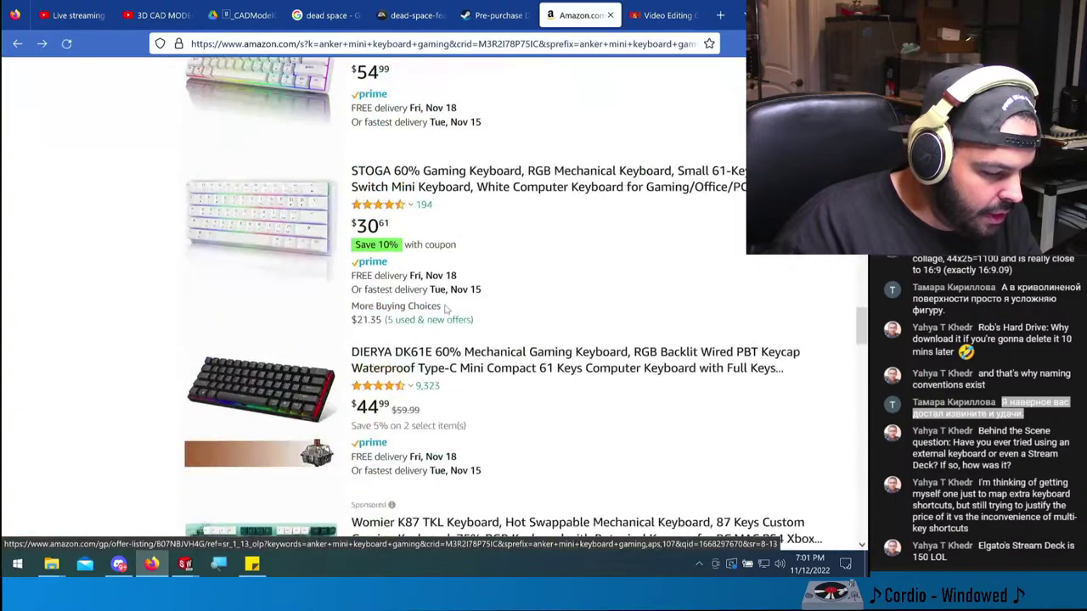
- On results page 2, open the $32.99 RedThunder Wireless One-Handed gaming keyboard
scroll(445, 310, "down", 15)
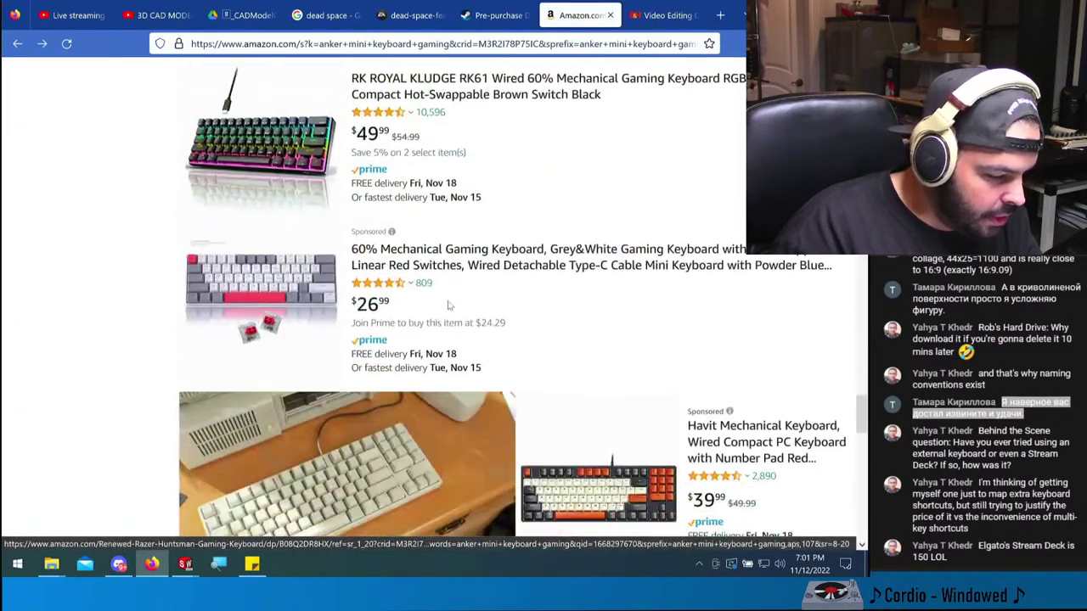
scroll(450, 299, "down", 3)
scroll(467, 288, "down", 4)
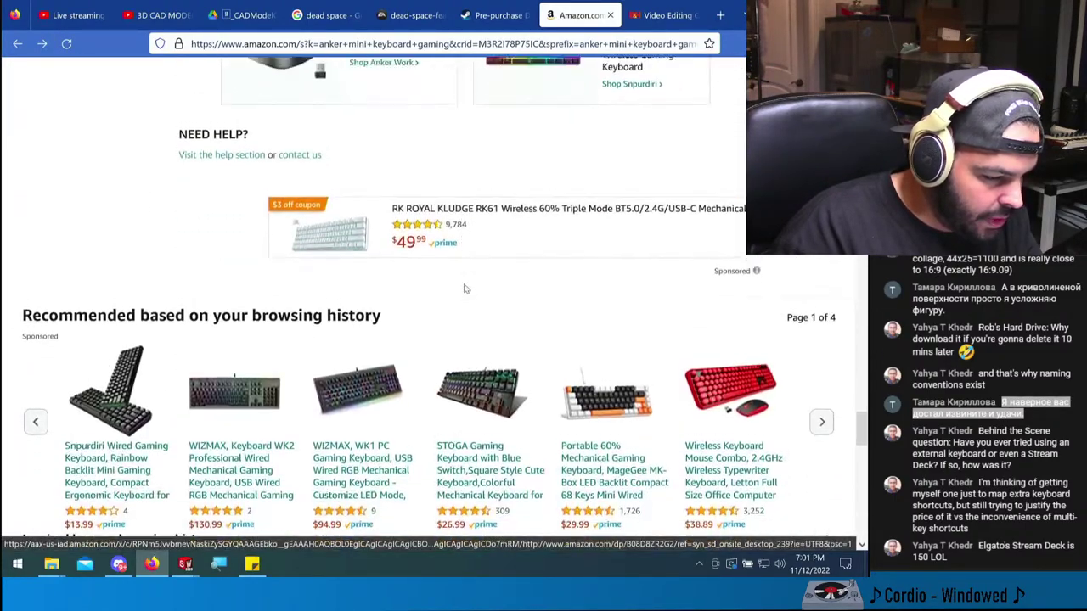
scroll(476, 284, "up", 4)
left_click(574, 267)
scroll(434, 276, "down", 10)
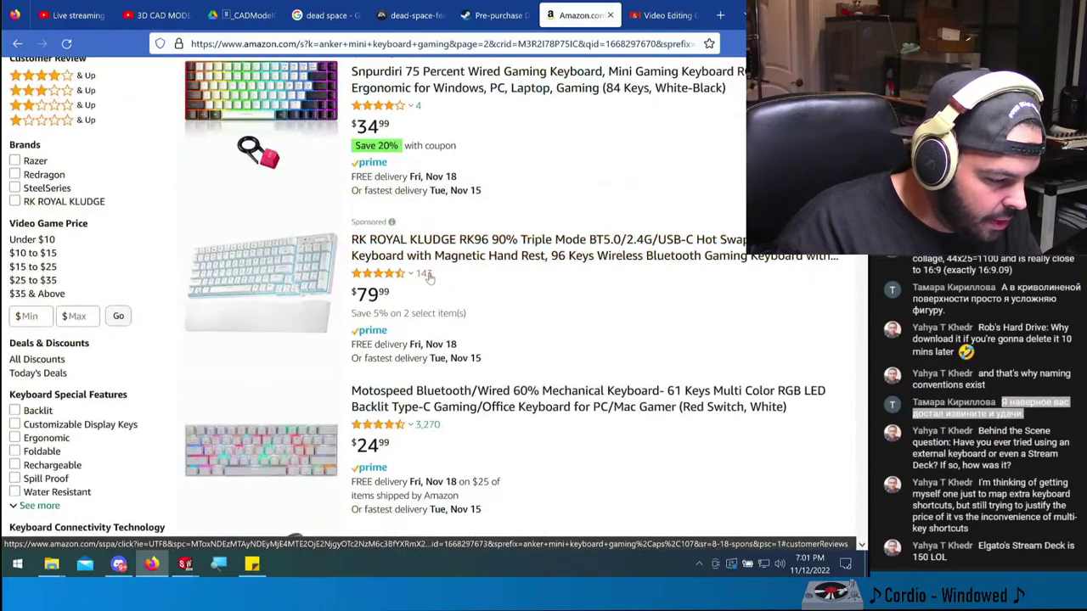
scroll(436, 274, "down", 20)
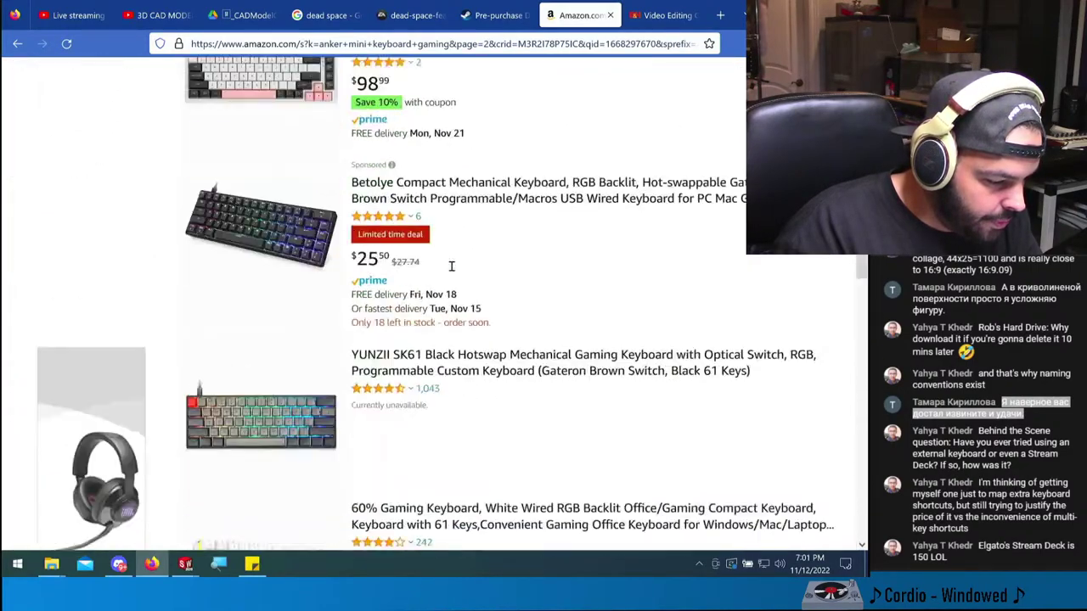
scroll(456, 267, "down", 3)
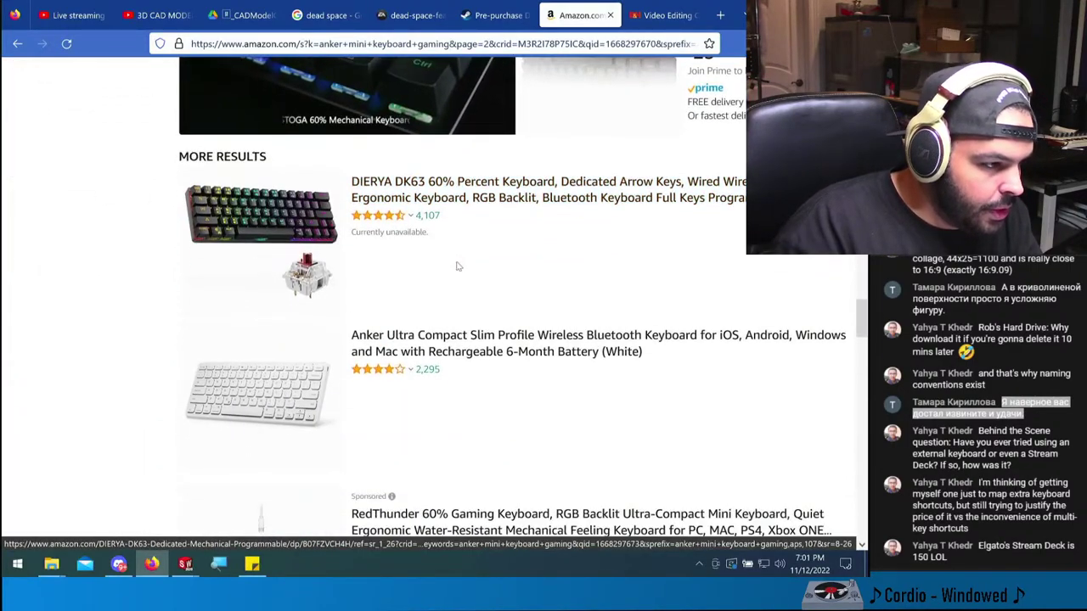
scroll(456, 268, "up", 20)
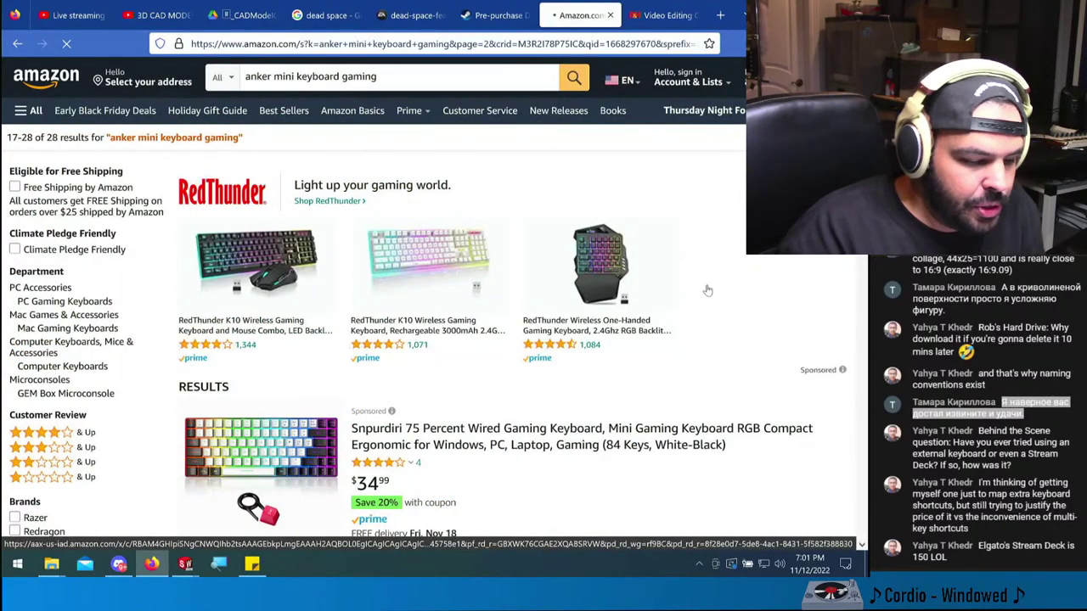
left_click(707, 290)
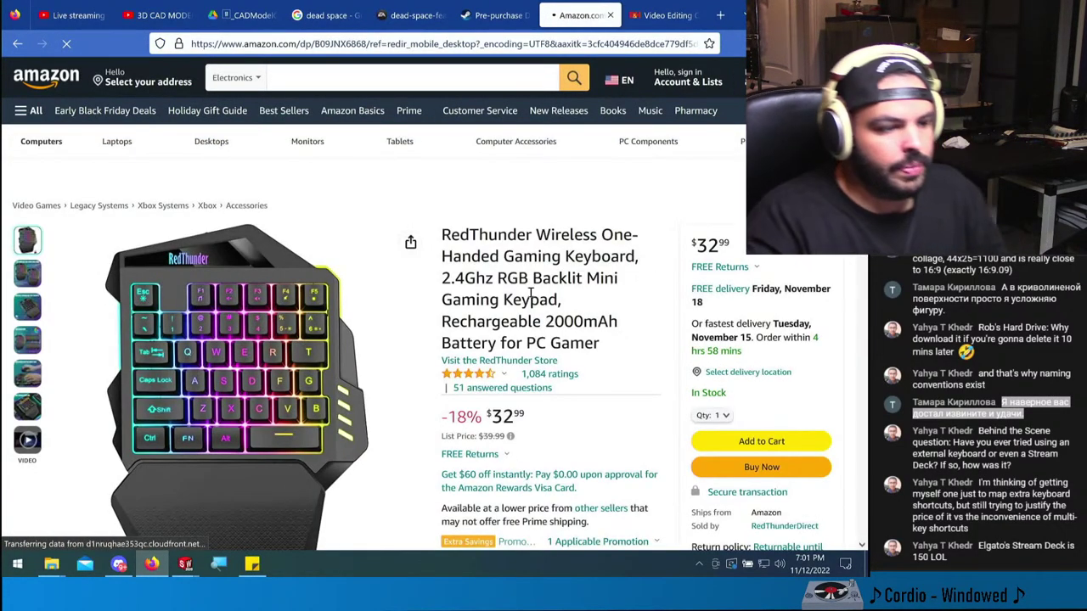
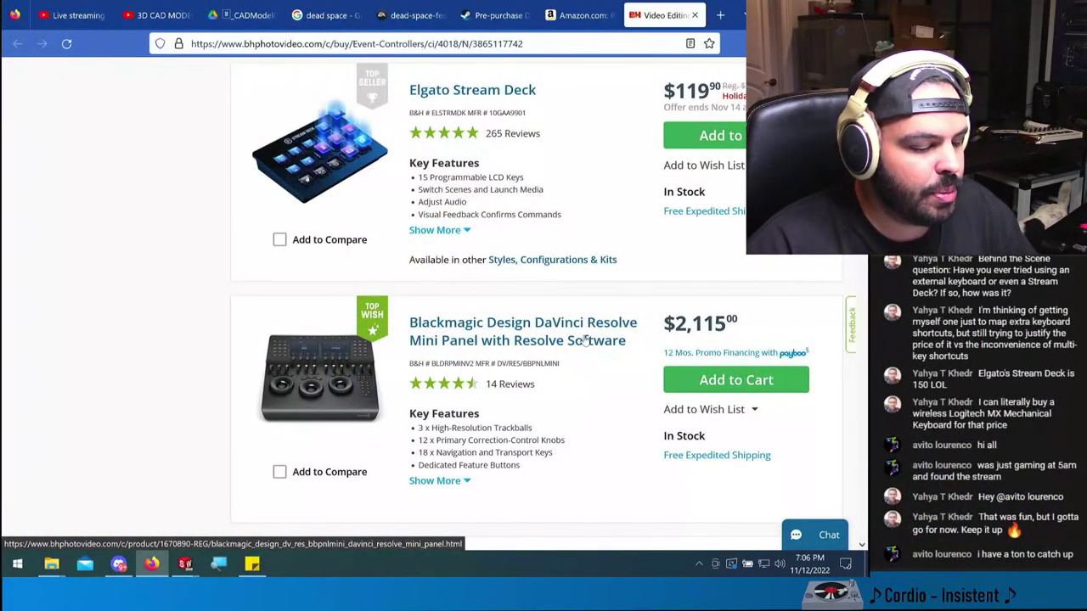
- Scroll the B&H listings to the top, view the _CADModelOfTheDay Drive tab, then return to SOLIDWORKS
scroll(650, 288, "up", 6)
scroll(650, 289, "up", 10)
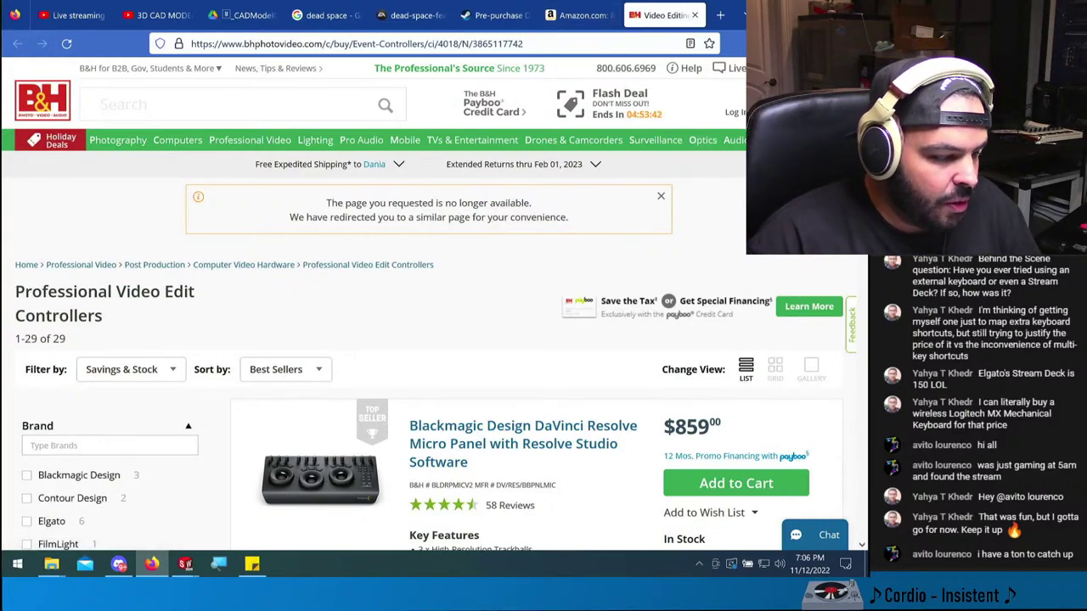
left_click(244, 15)
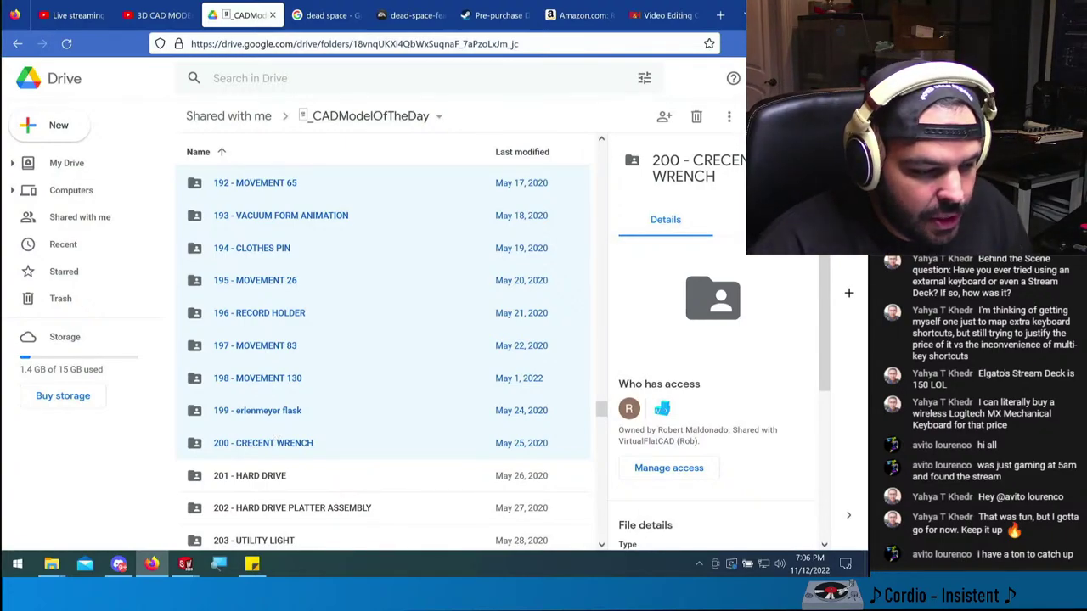
key("alt+Tab")
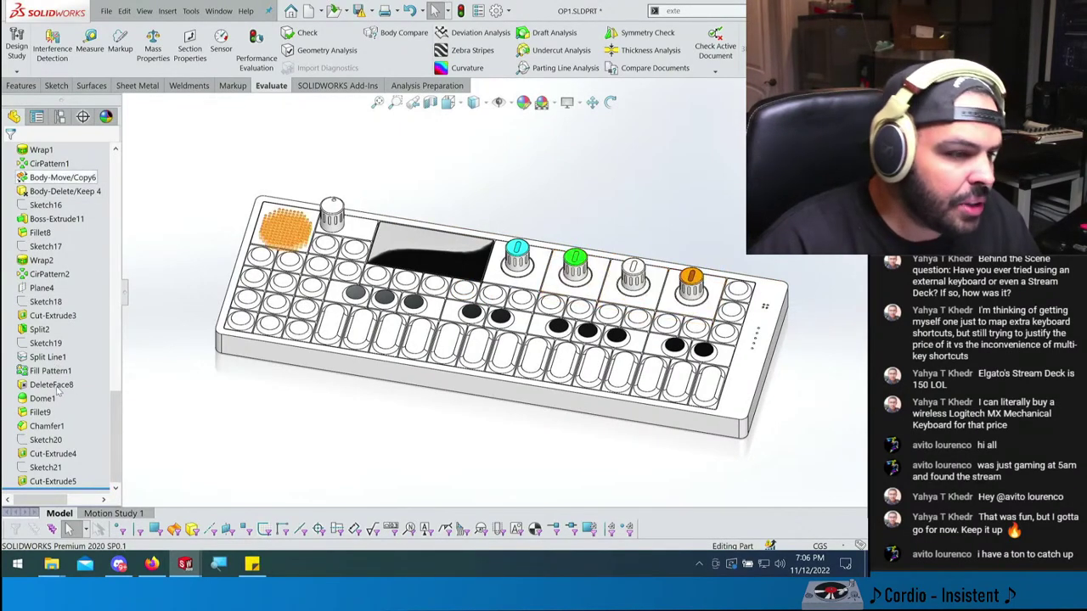
- Close the synth part without saving and browse to the _CADModelOfTheDay folder, sorted by name
key("ctrl+w")
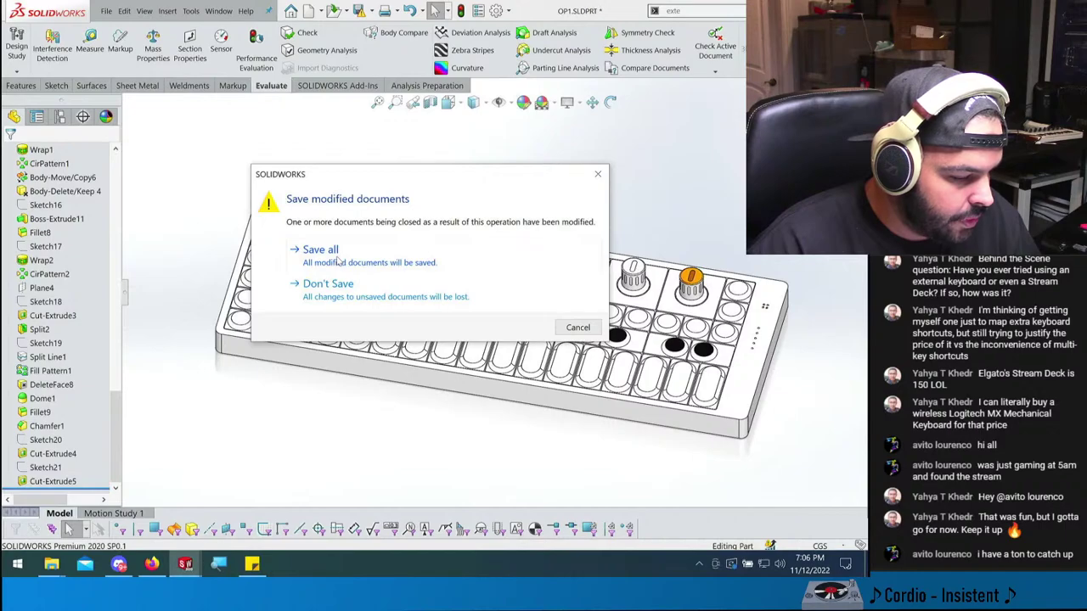
left_click(328, 284)
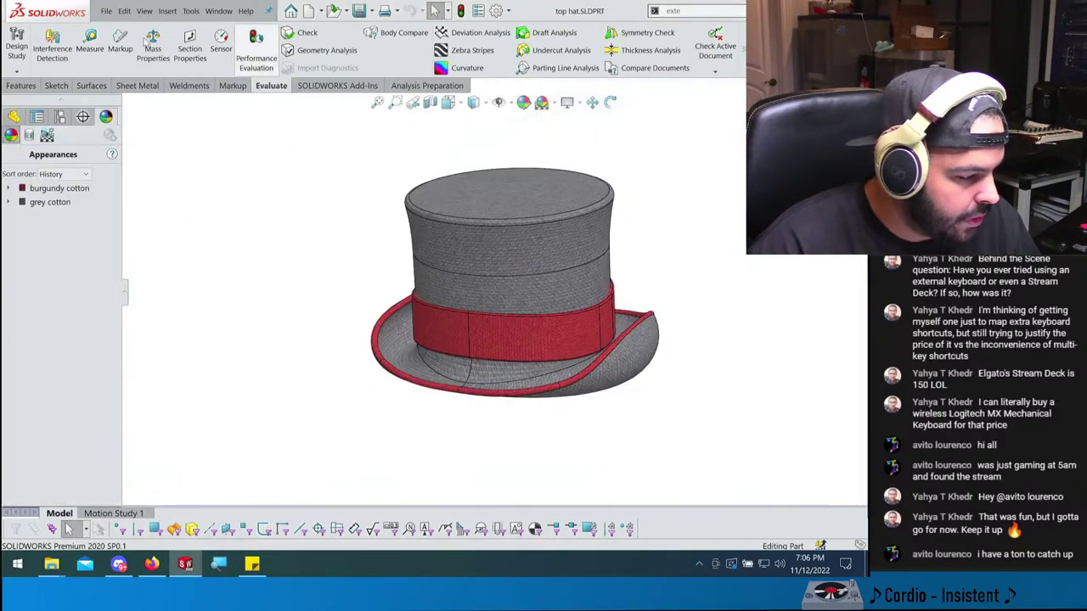
left_click(106, 11)
left_click(128, 49)
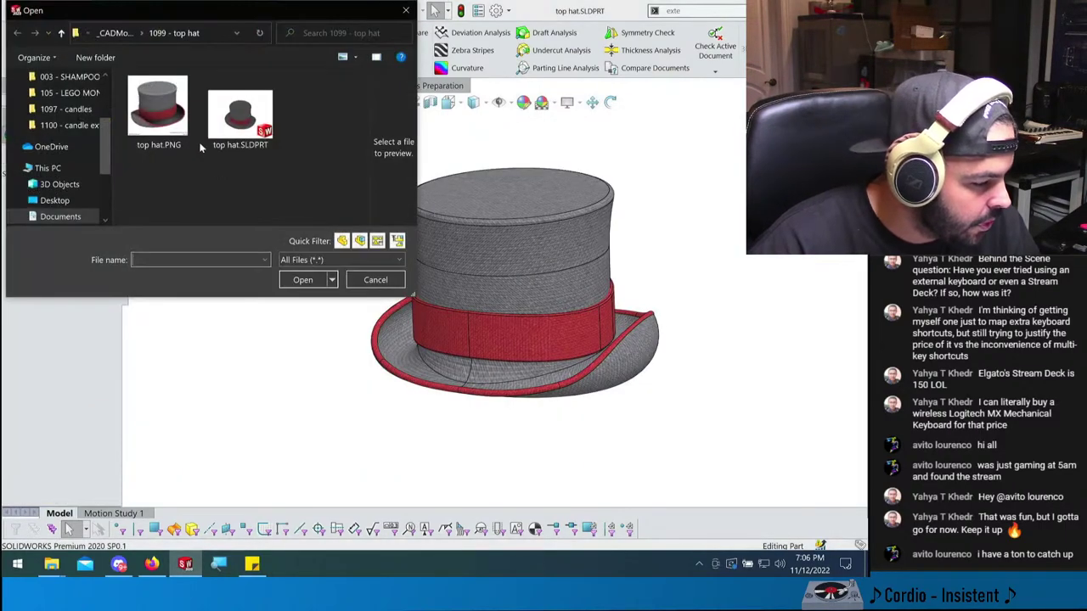
left_click(115, 33)
left_click(176, 77)
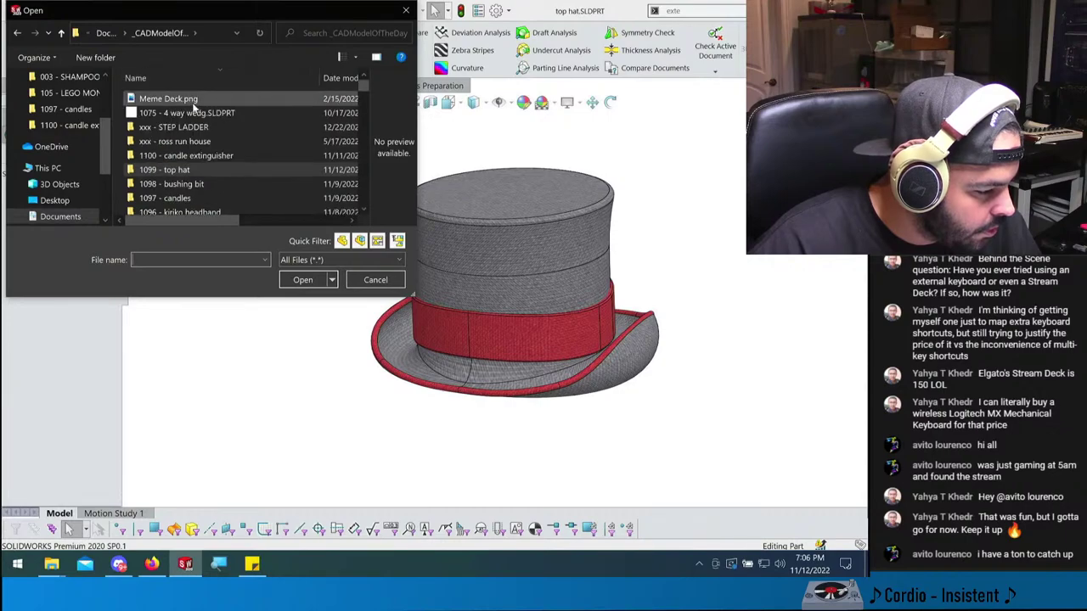
scroll(200, 125, "down", 3)
scroll(200, 126, "up", 2)
left_click(255, 77)
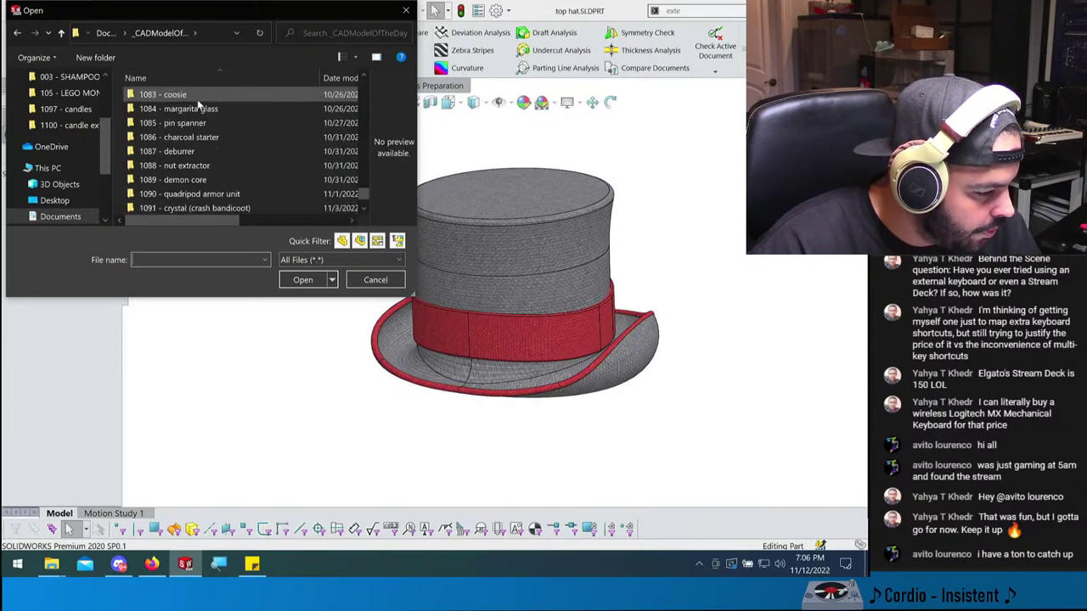
- In 008 - METRONOME, filter to assemblies and open asm.SLDASM
scroll(271, 162, "up", 20)
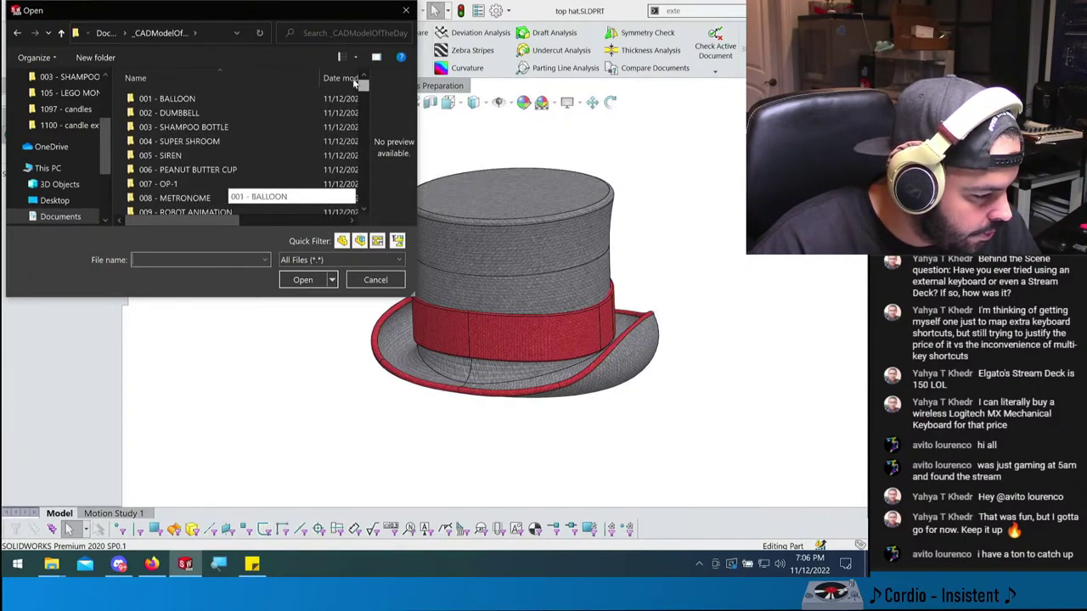
scroll(263, 152, "down", 2)
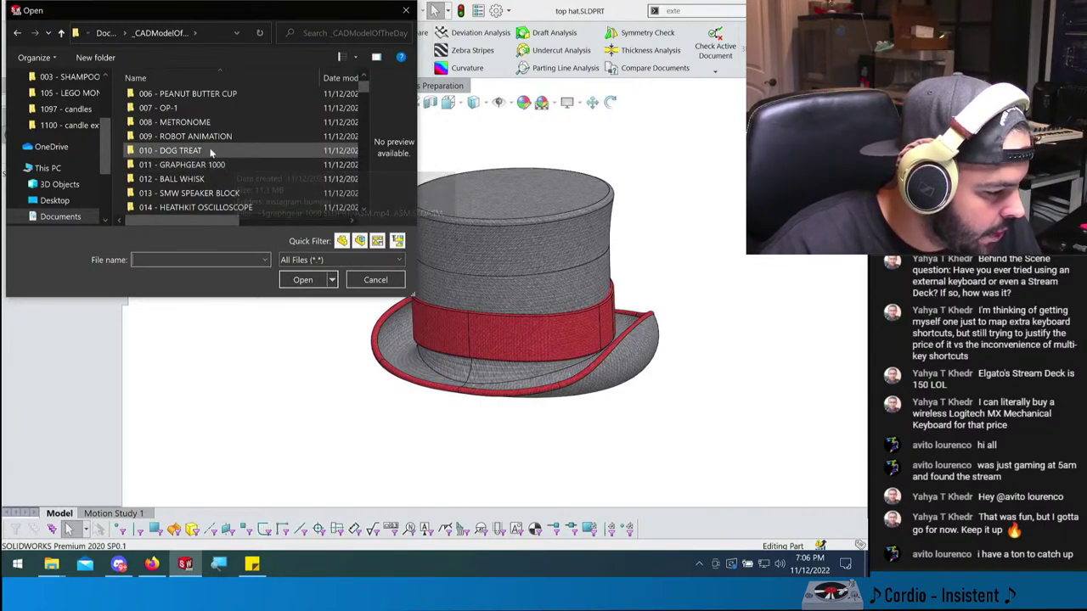
double_click(192, 123)
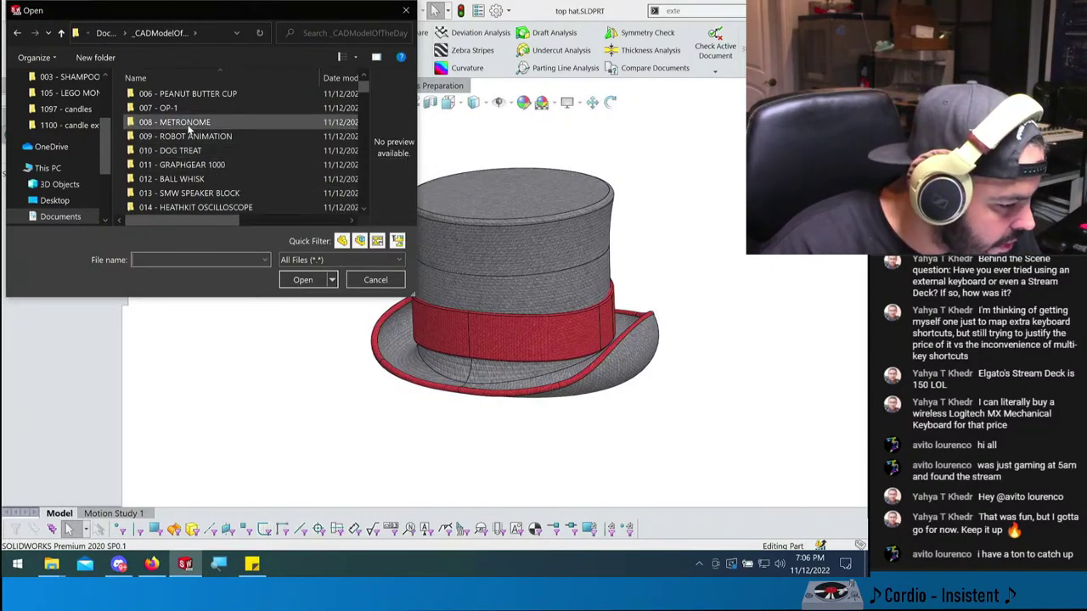
scroll(216, 179, "down", 5)
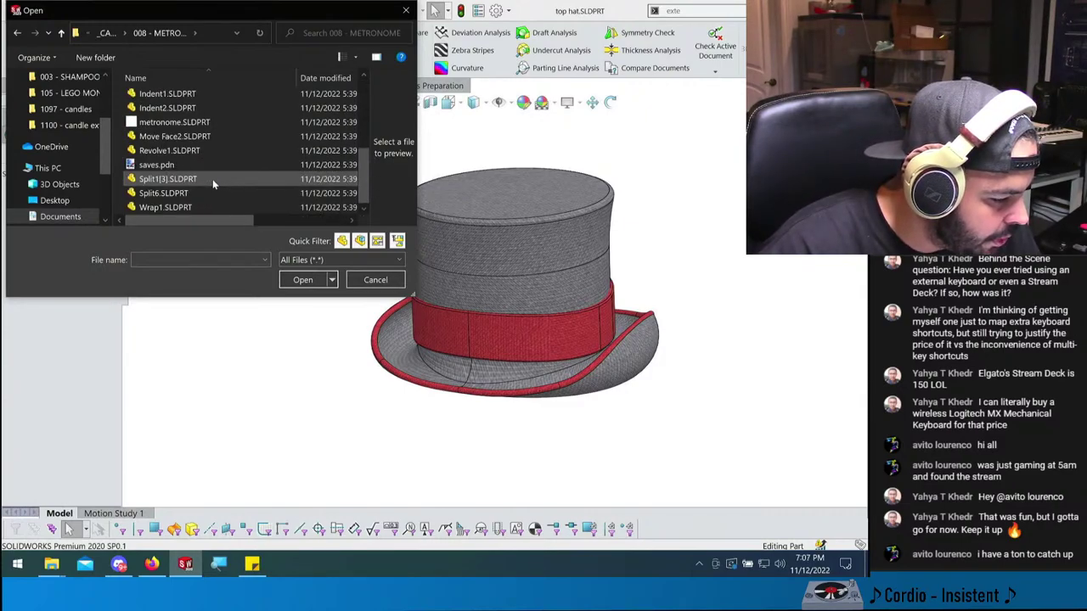
scroll(212, 179, "up", 5)
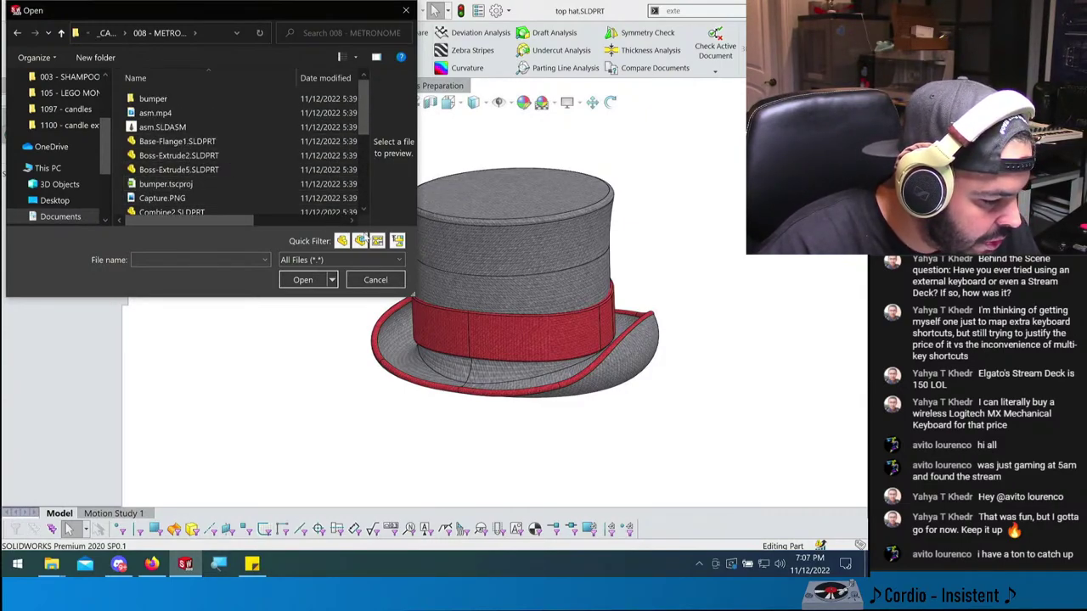
left_click(359, 240)
double_click(174, 113)
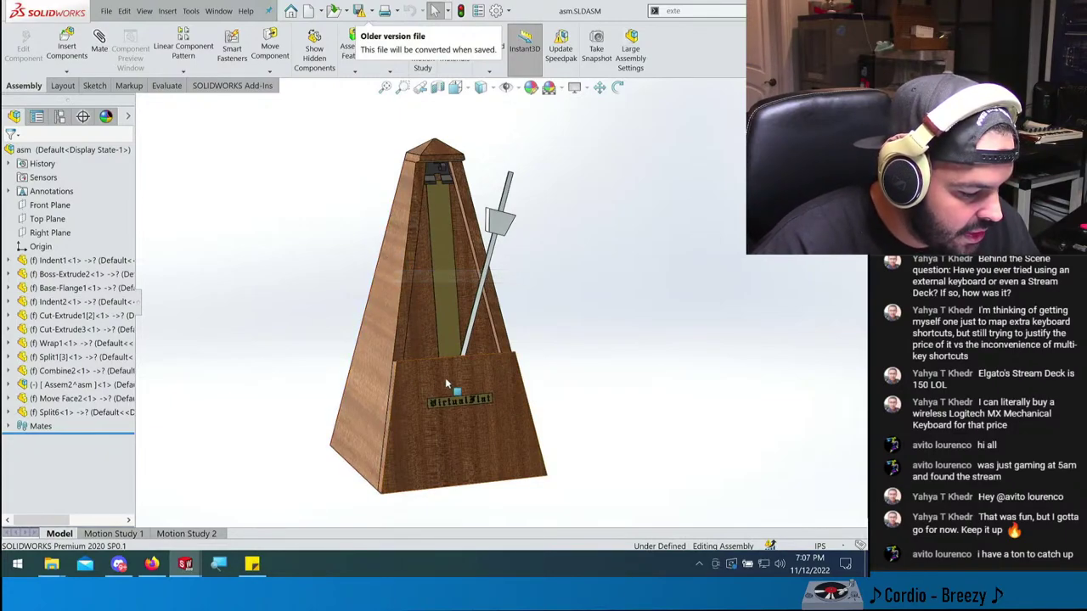
- Zoom onto the VirtualFlat nameplate, orbit, and fit the whole metronome in view
scroll(519, 419, "down", 10)
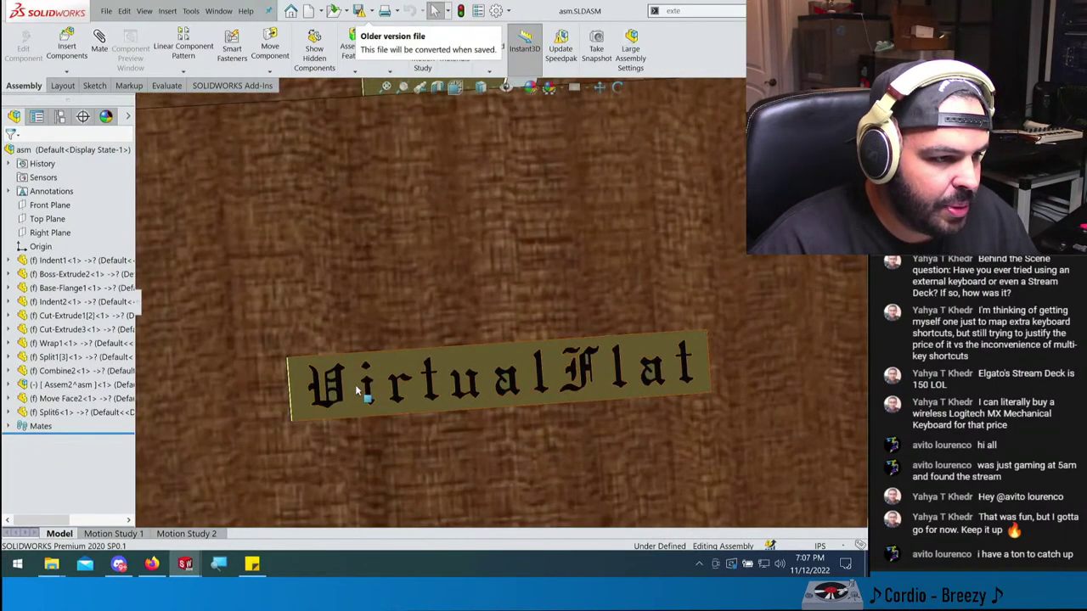
scroll(377, 406, "up", 2)
scroll(378, 406, "up", 5)
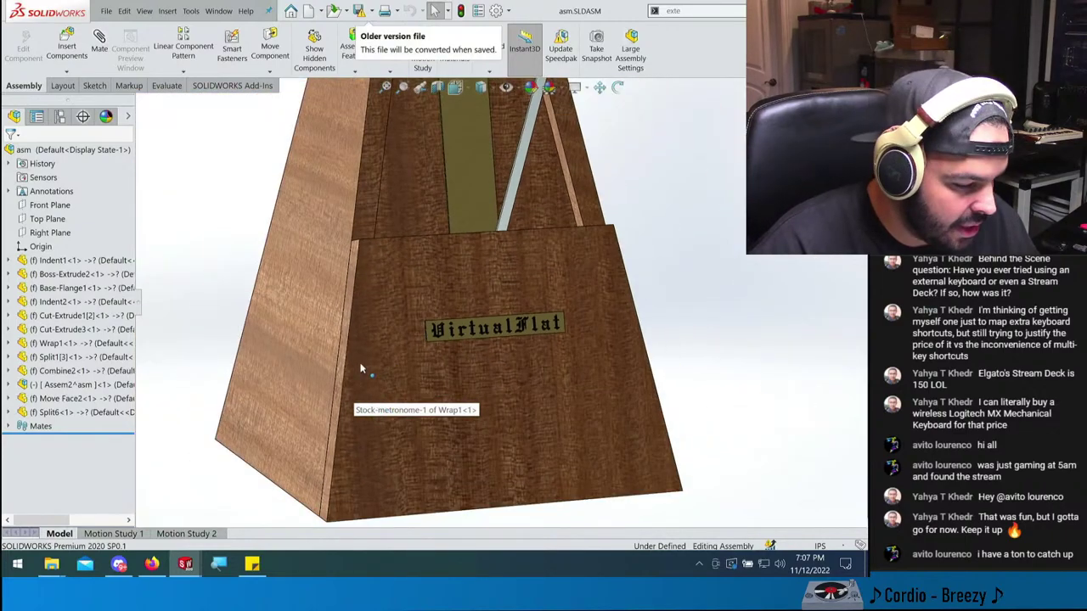
middle_click_drag(378, 406, 511, 210)
key("ctrl+7")
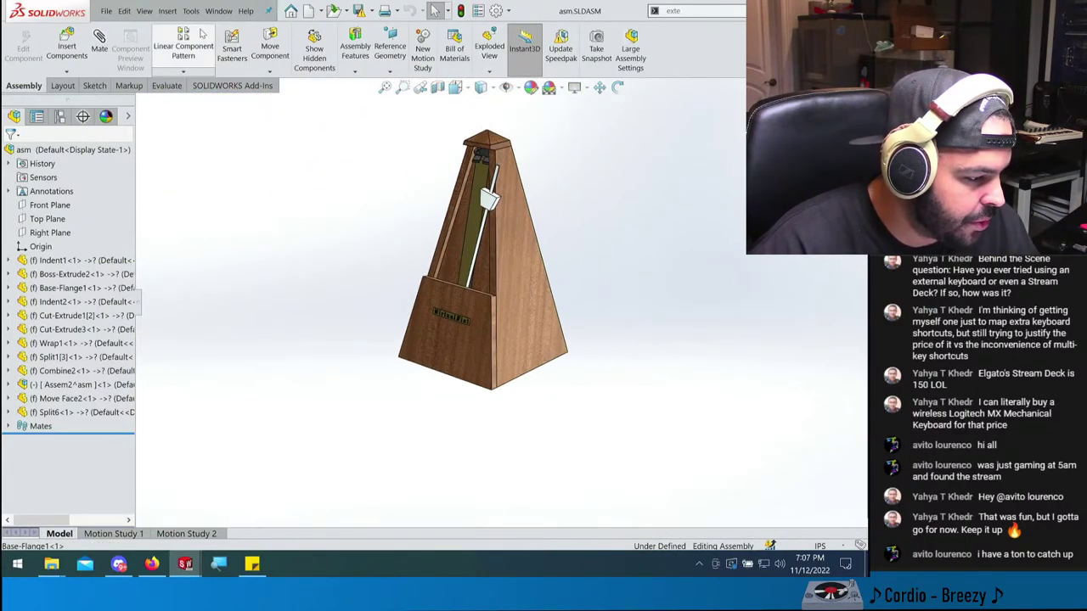
left_click(219, 11)
- Play the asm.mp4 metronome video on repeat in File Explorer, then close the player
left_click(365, 173)
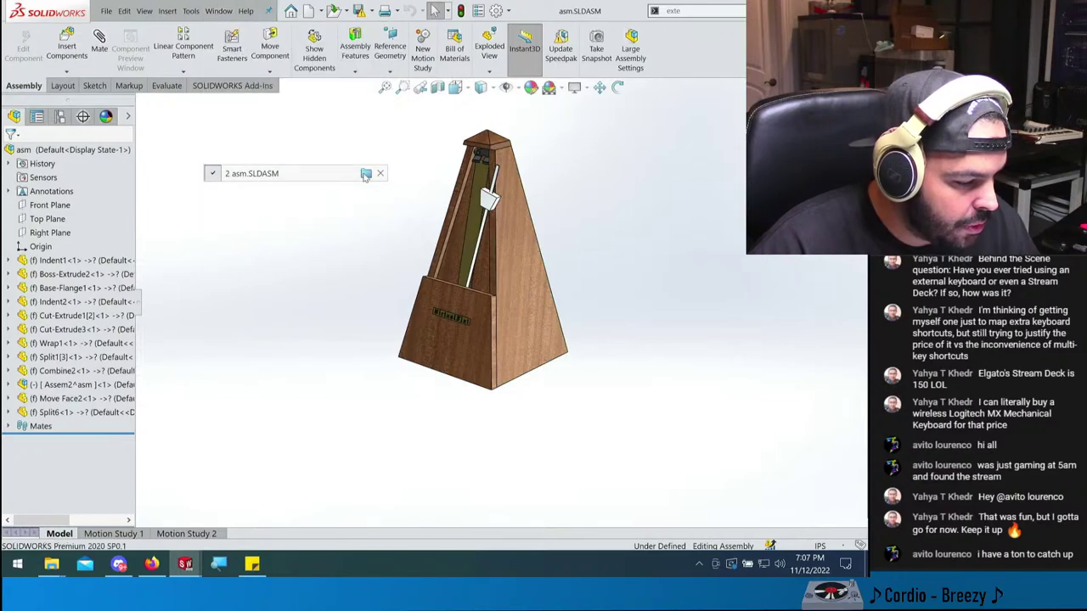
left_click(298, 214)
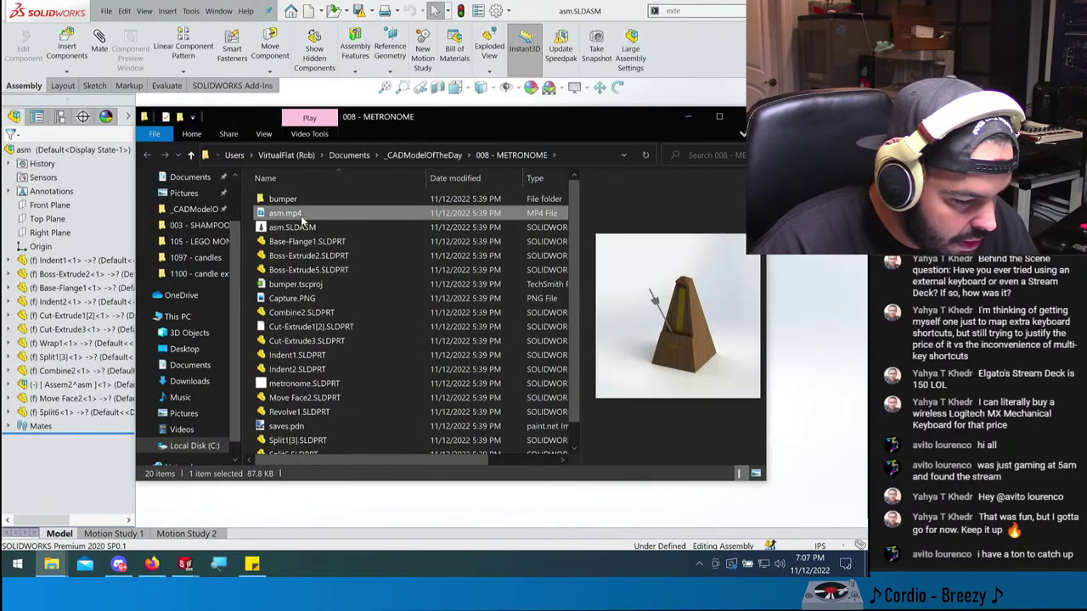
double_click(299, 214)
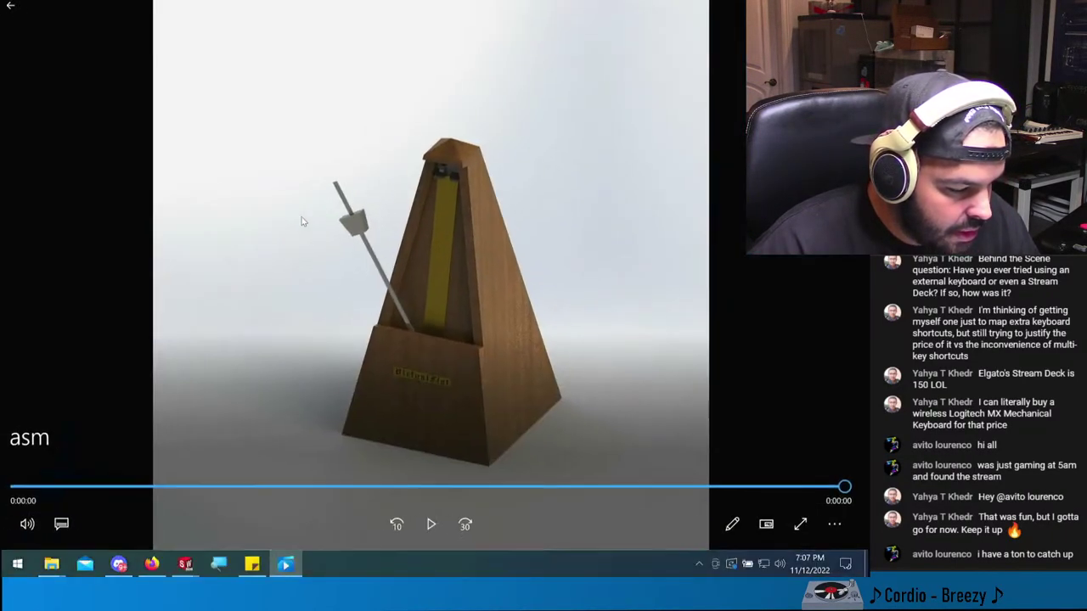
left_click(835, 525)
left_click(811, 454)
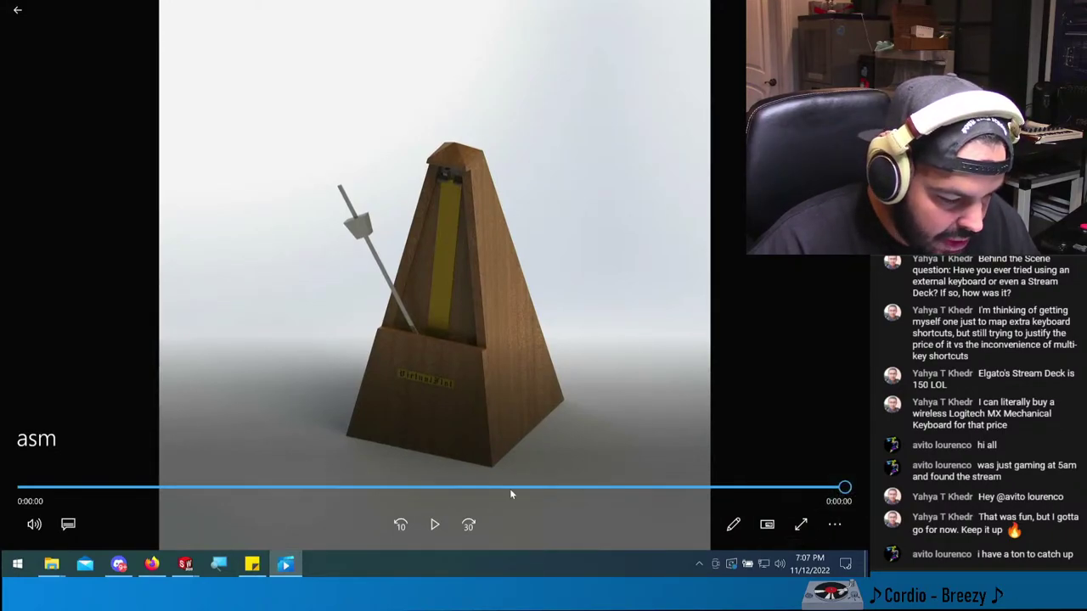
left_click(450, 527)
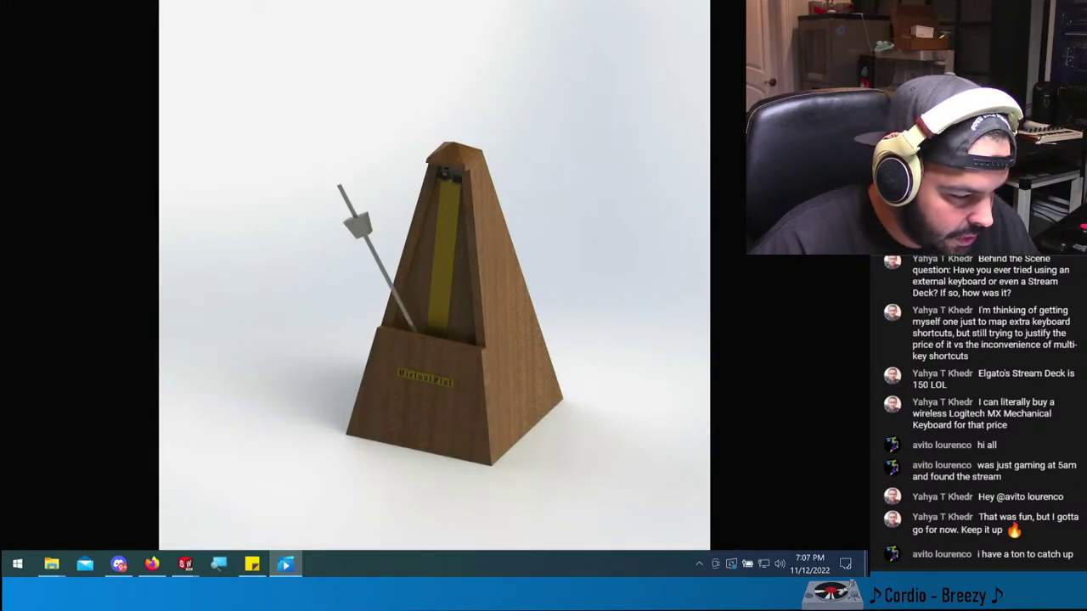
key("alt+F4")
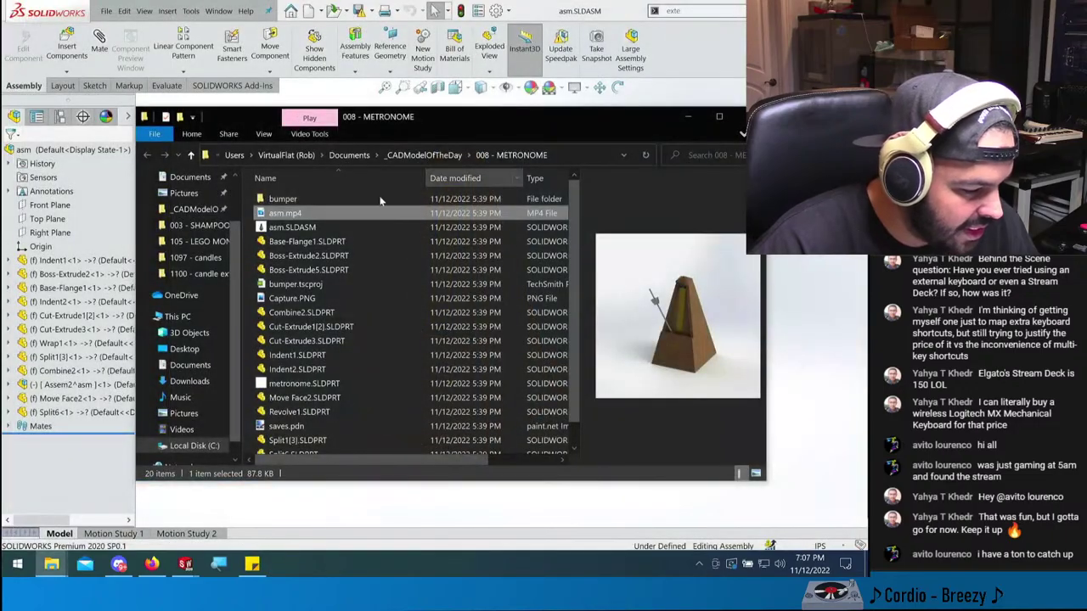
- View bumper.gif in the bumper folder, go back up, and return to SOLIDWORKS
double_click(297, 202)
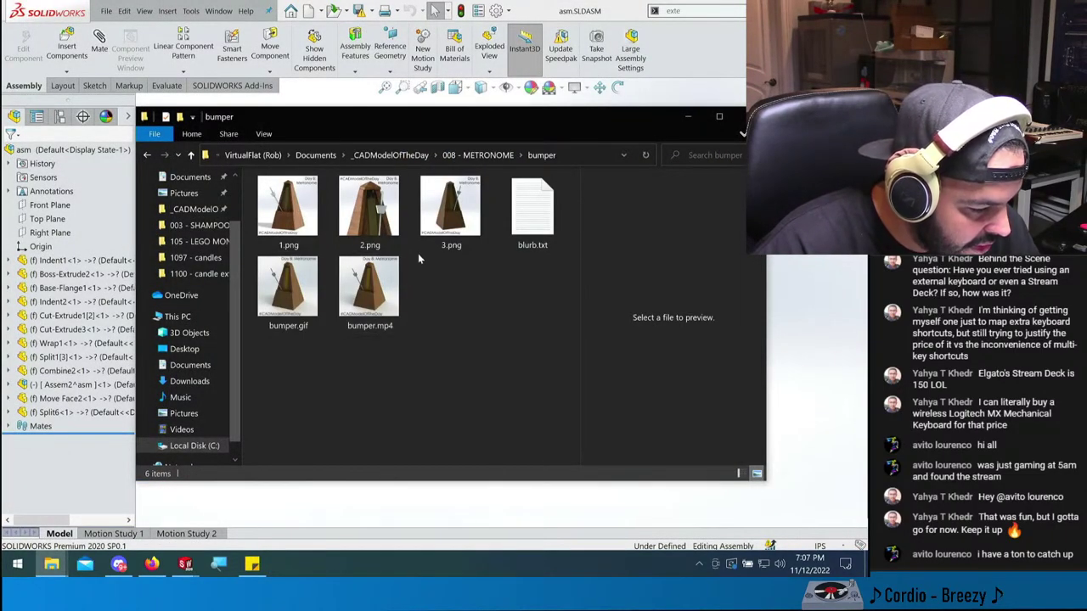
double_click(289, 288)
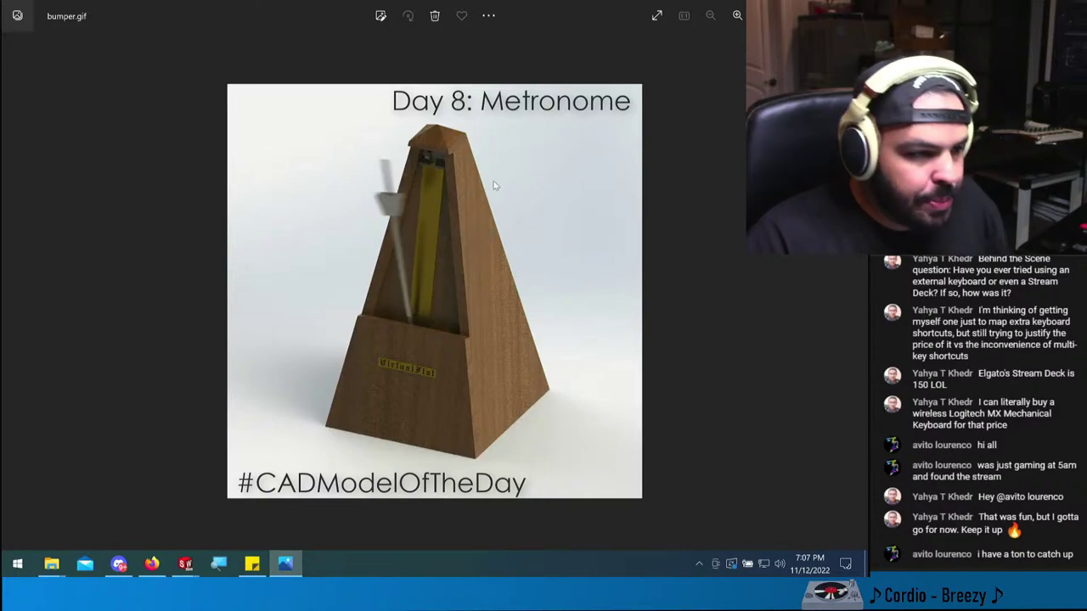
key("alt+F4")
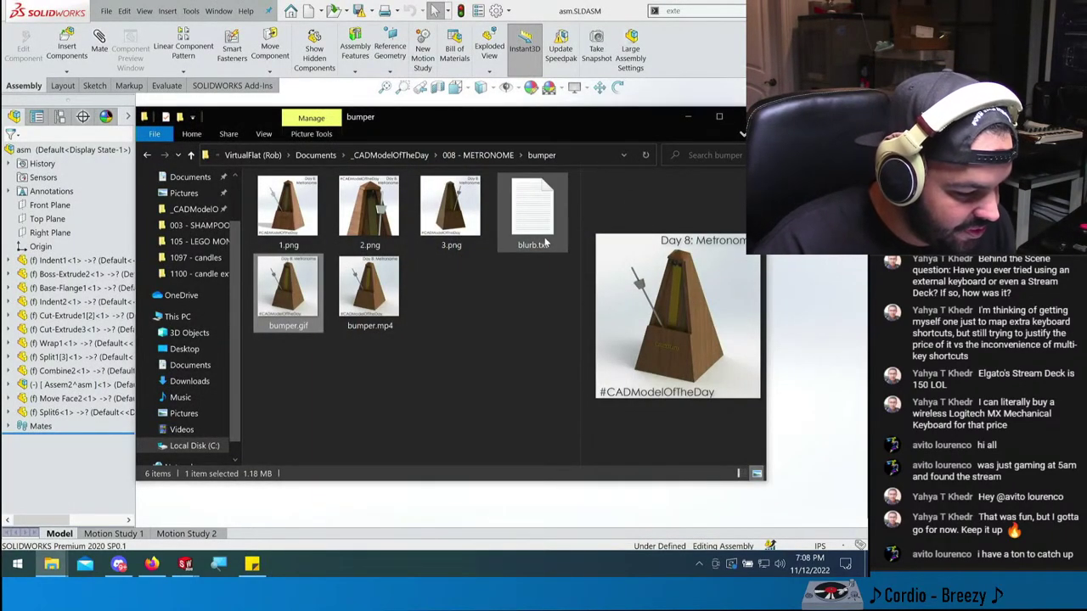
left_click(477, 154)
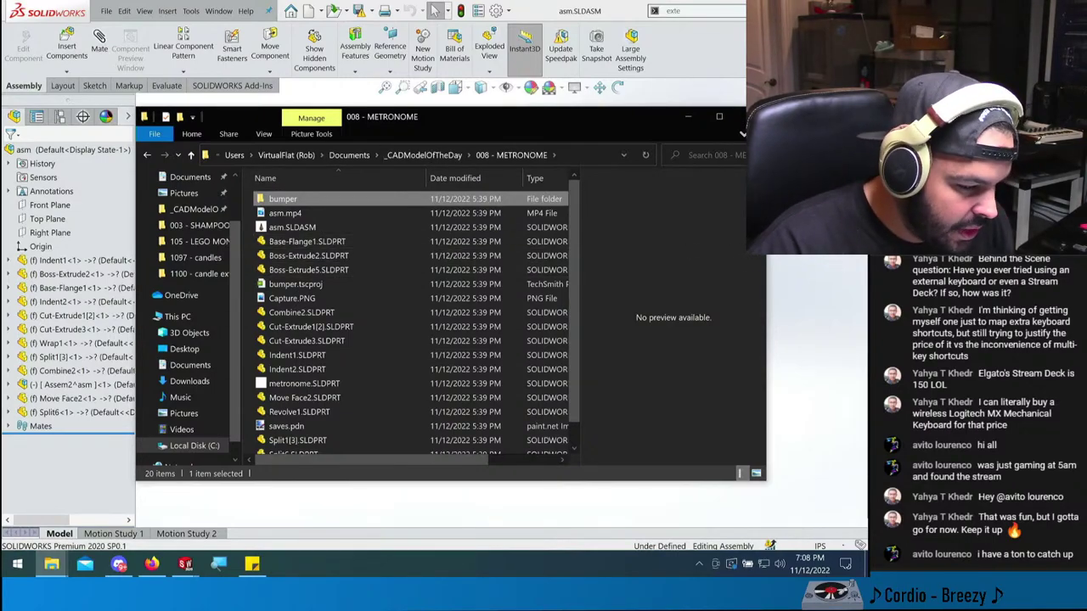
key("alt+Tab")
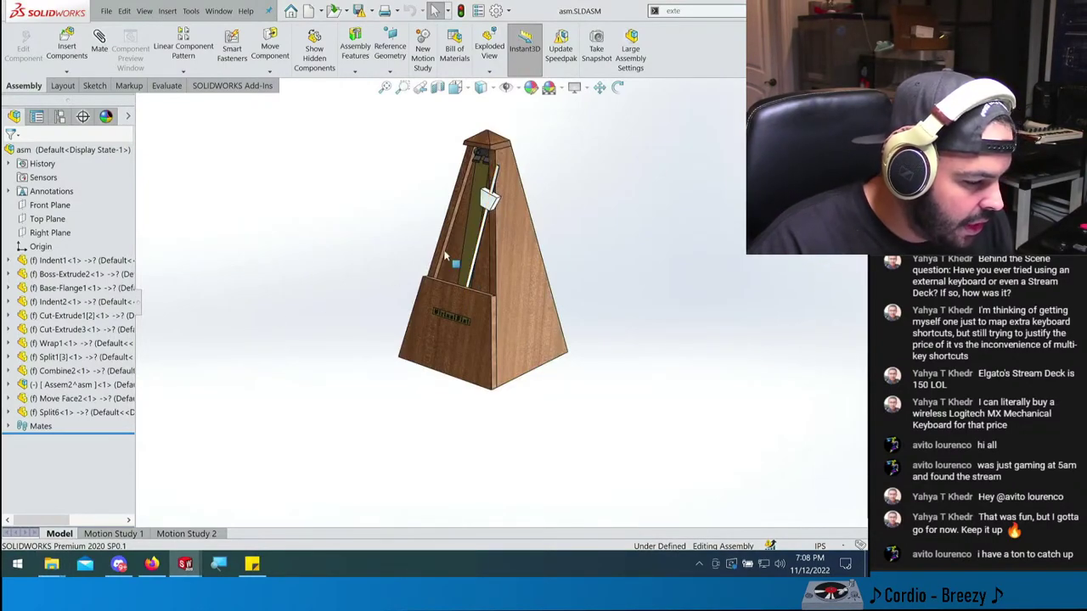
- Zoom in and out on the metronome assembly and bring up the File menu
scroll(483, 230, "down", 4)
scroll(484, 230, "up", 3)
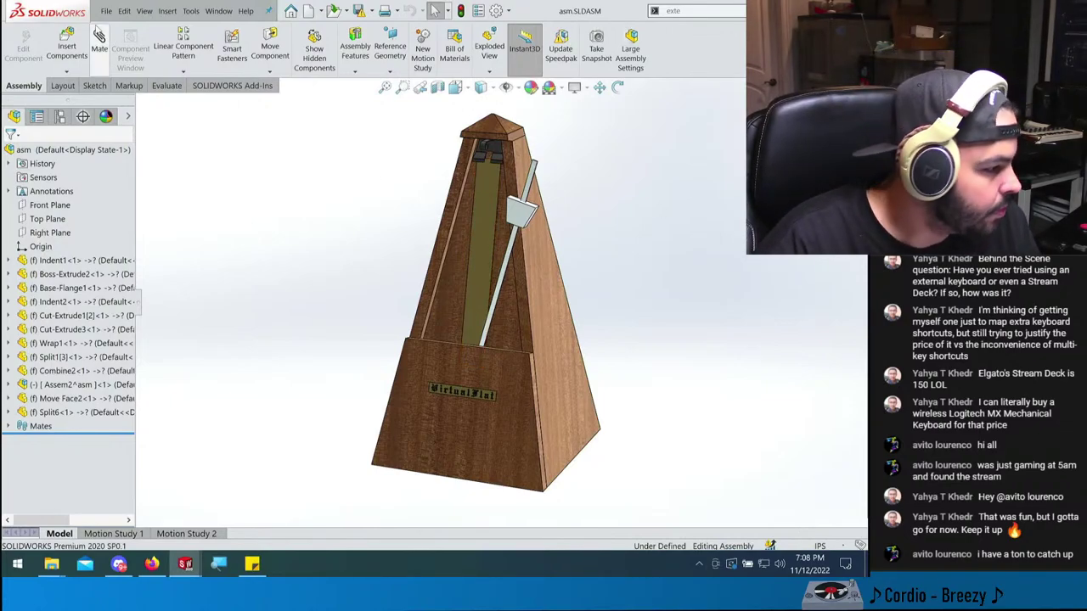
left_click(105, 13)
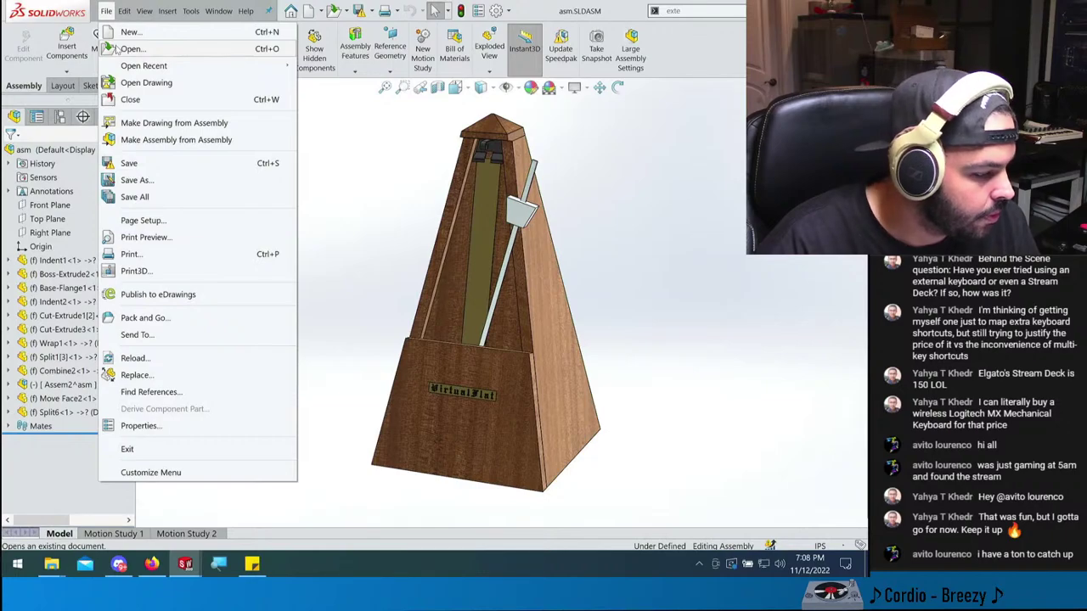
- Close all documents, discarding changes to the metronome assembly
left_click(108, 48)
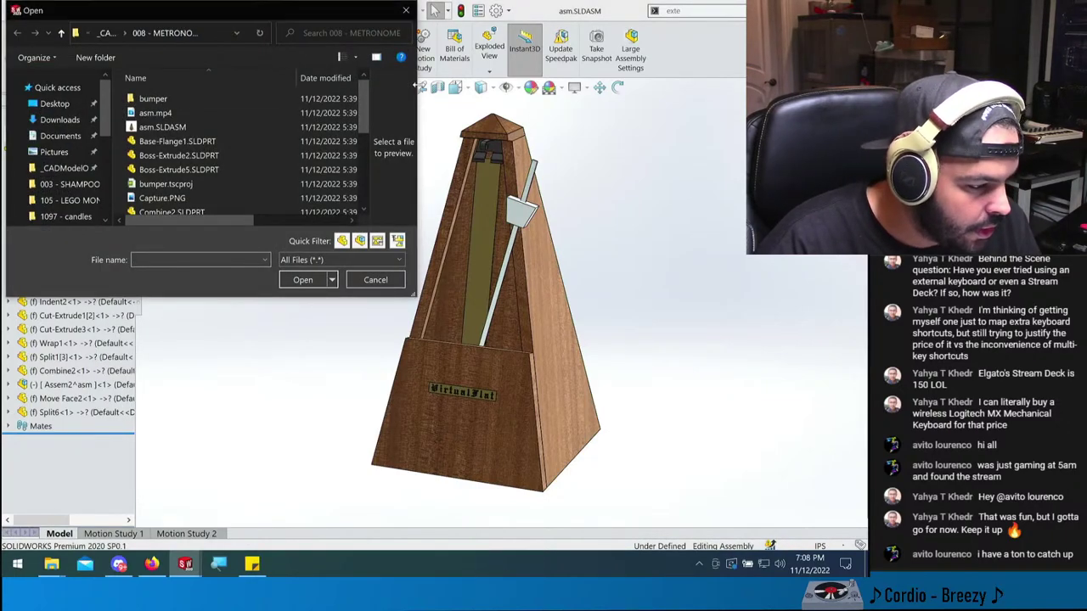
left_click(406, 10)
left_click(219, 10)
left_click(293, 133)
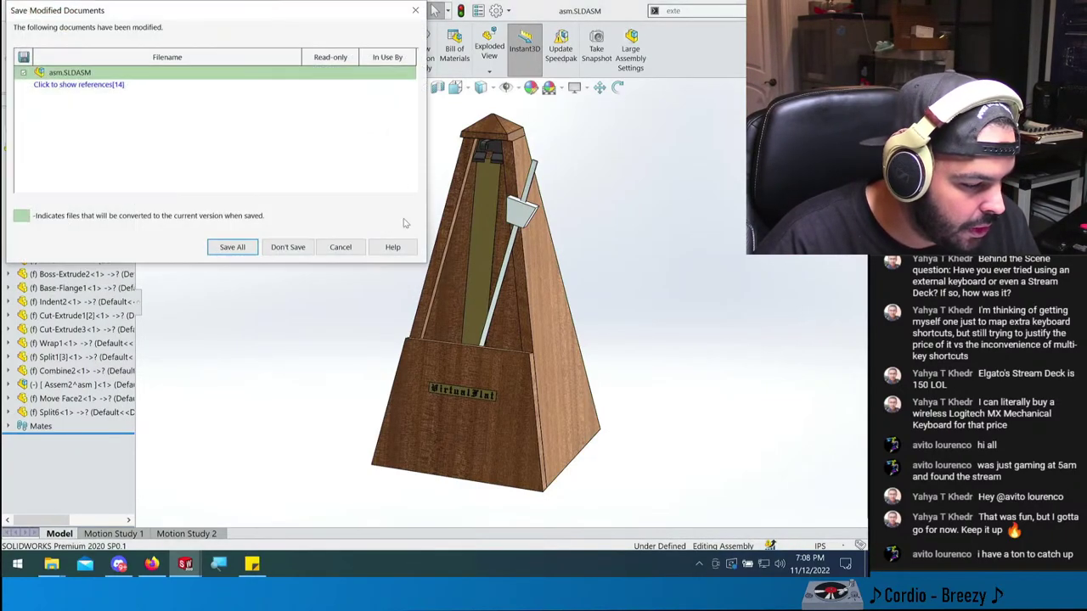
left_click(285, 247)
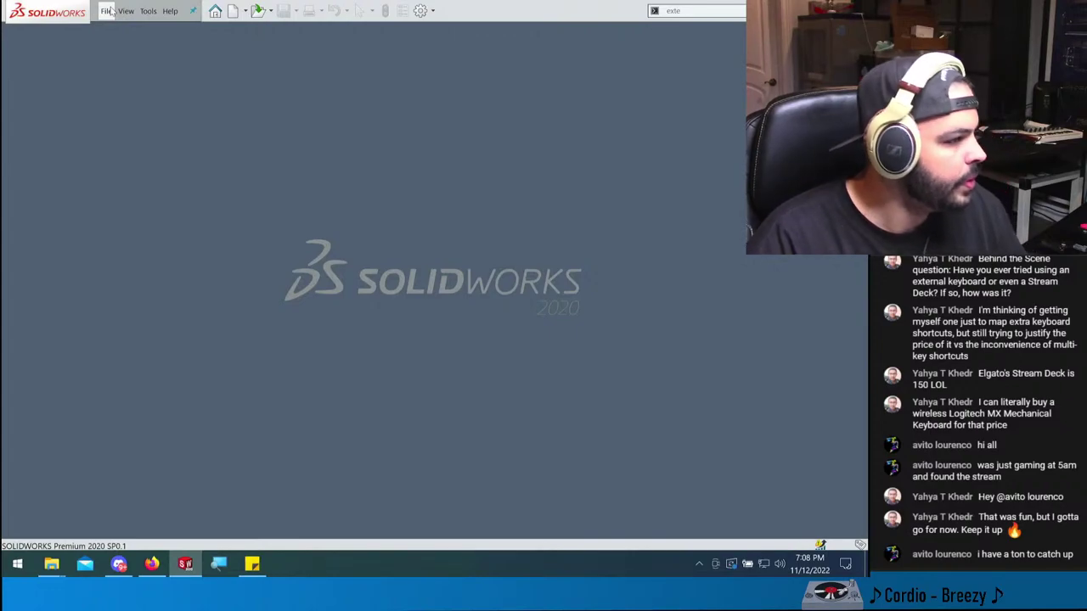
- Open the robot asm.SLDASM from the 009 - ROBOT ANIMATION folder, filtered to assemblies
left_click(108, 10)
mouse_move(126, 10)
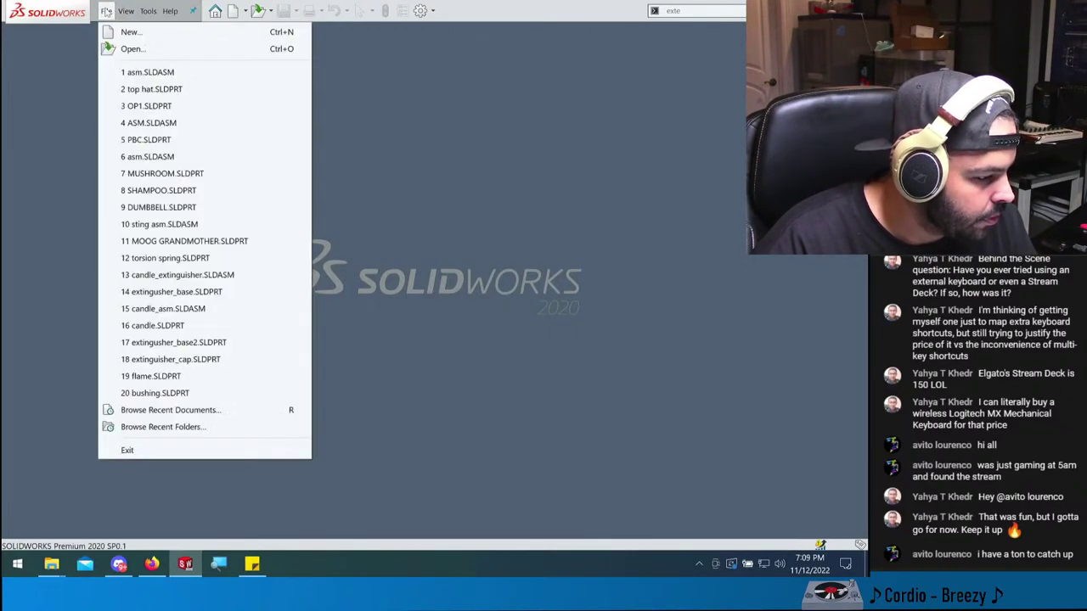
left_click(131, 50)
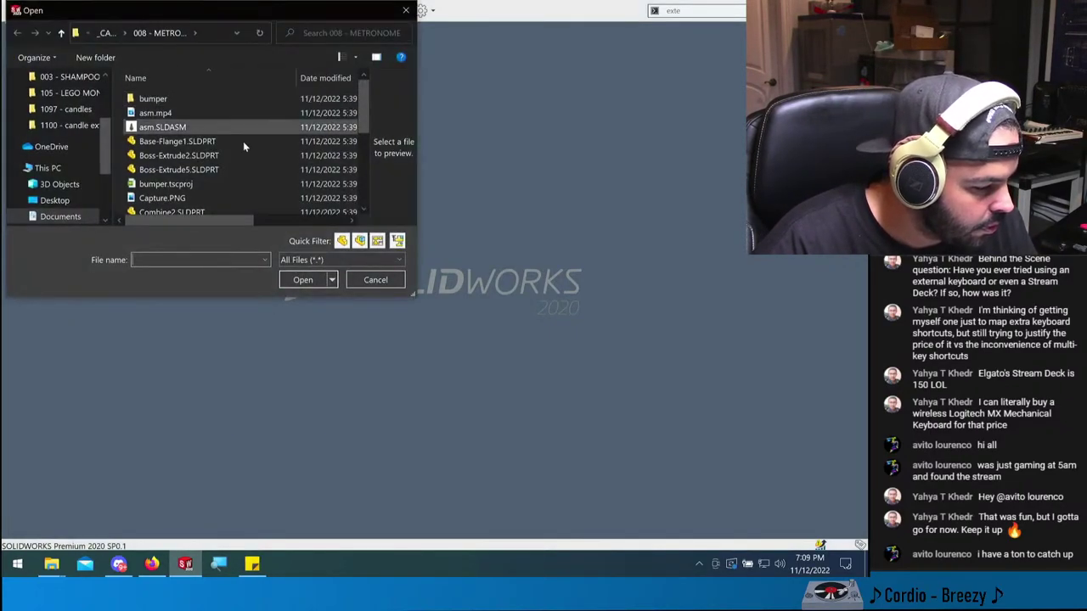
left_click(106, 33)
scroll(187, 153, "down", 1)
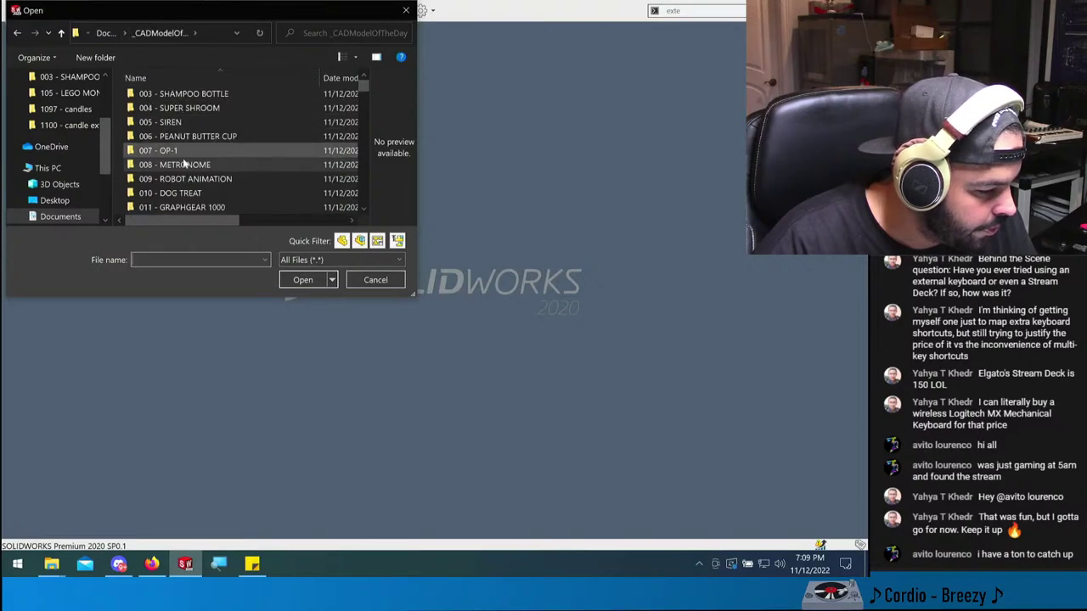
double_click(183, 175)
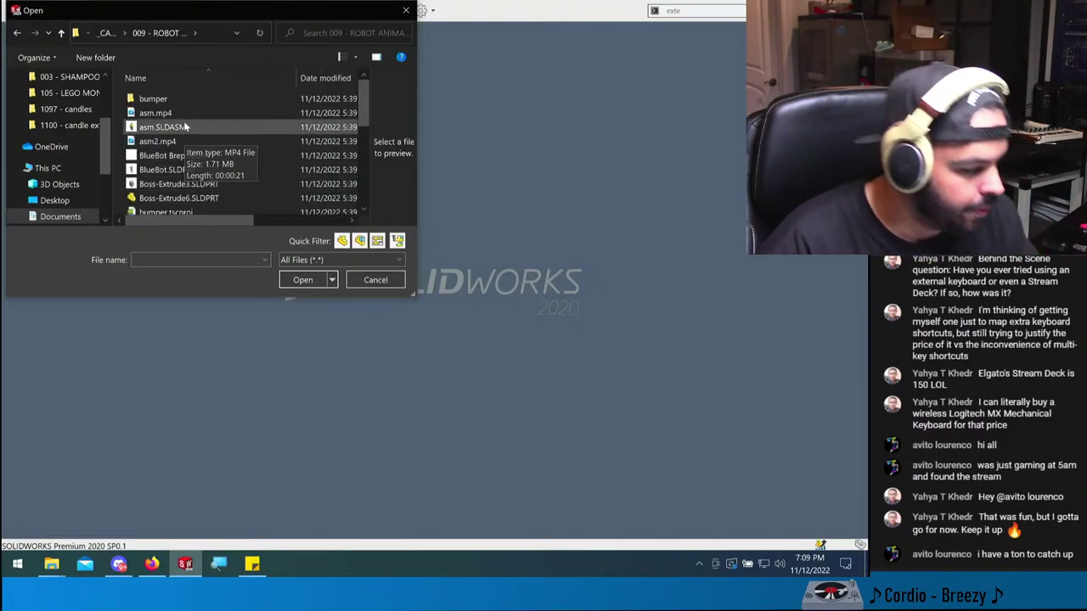
scroll(263, 208, "down", 2)
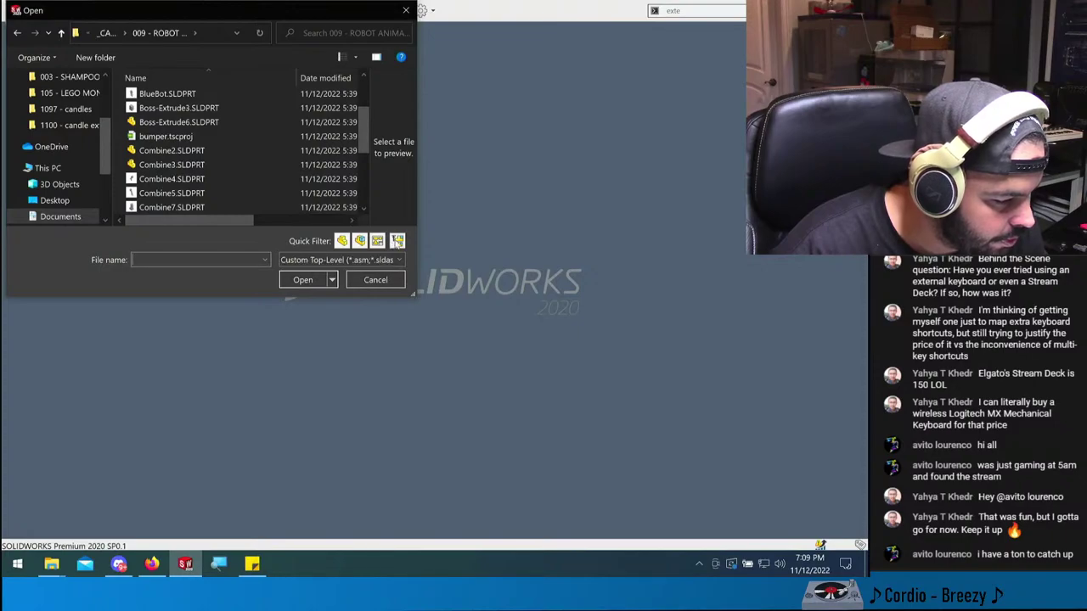
left_click(397, 241)
double_click(177, 114)
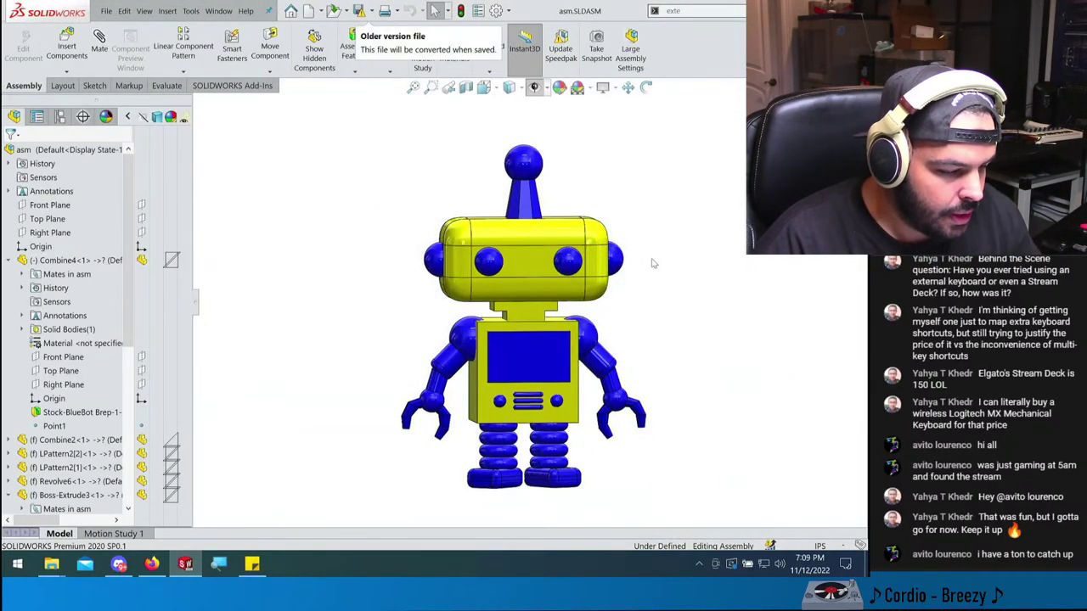
- Orbit the robot from isometric, then open its folder in File Explorer
key("ctrl+7")
scroll(591, 323, "down", 2)
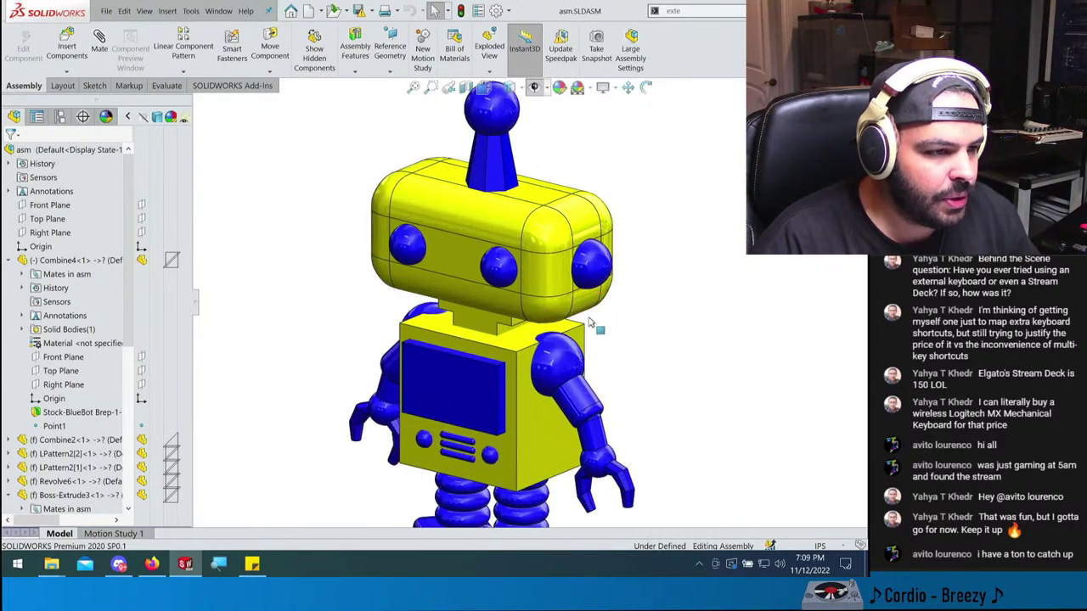
middle_click_drag(592, 323, 567, 297)
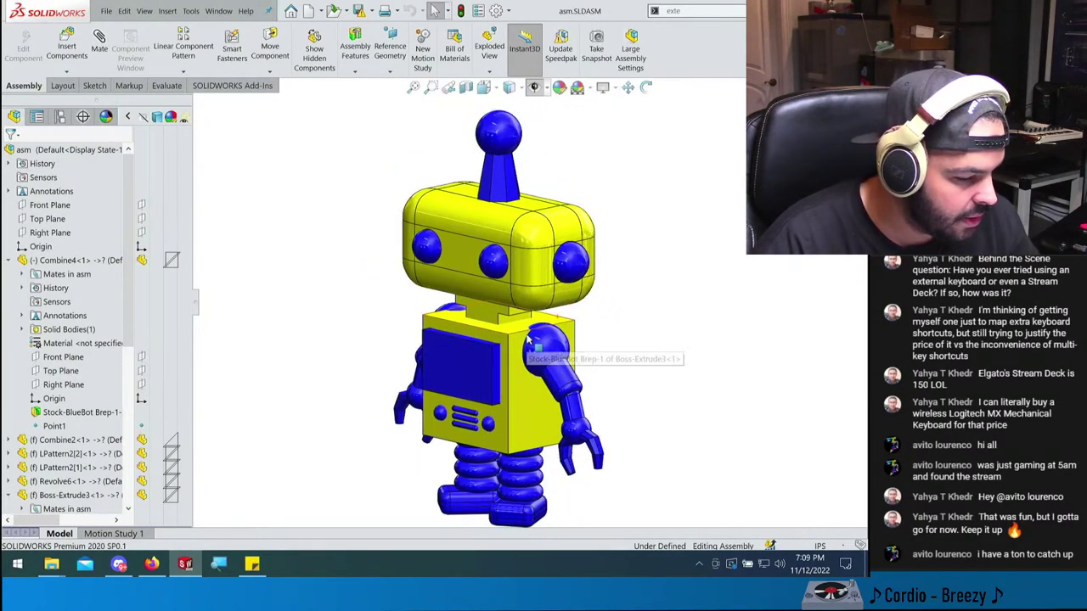
middle_click_drag(673, 358, 612, 327)
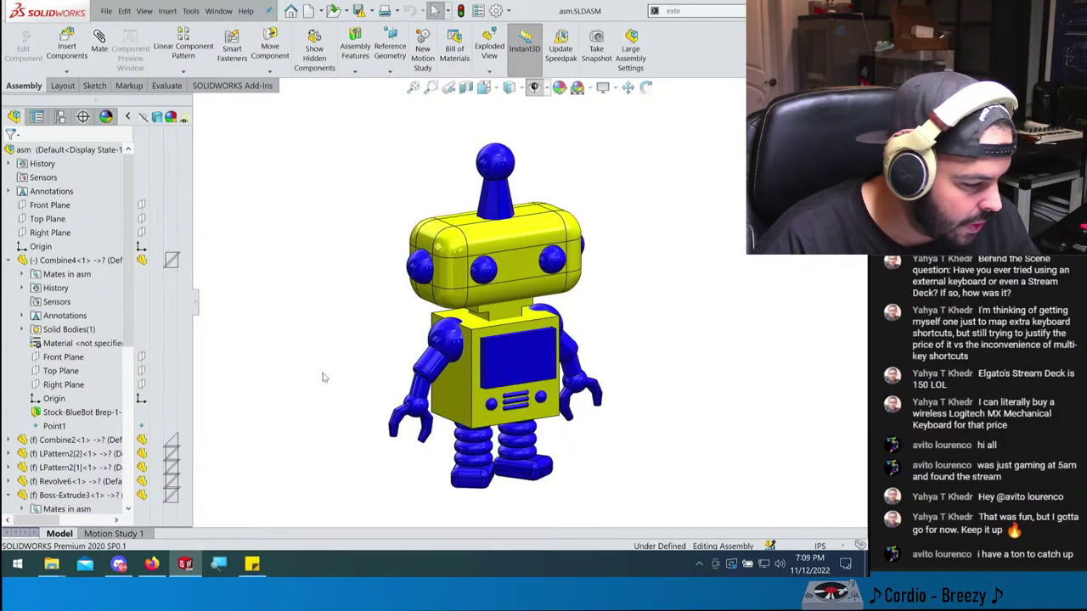
scroll(76, 327, "down", 7)
left_click(223, 6)
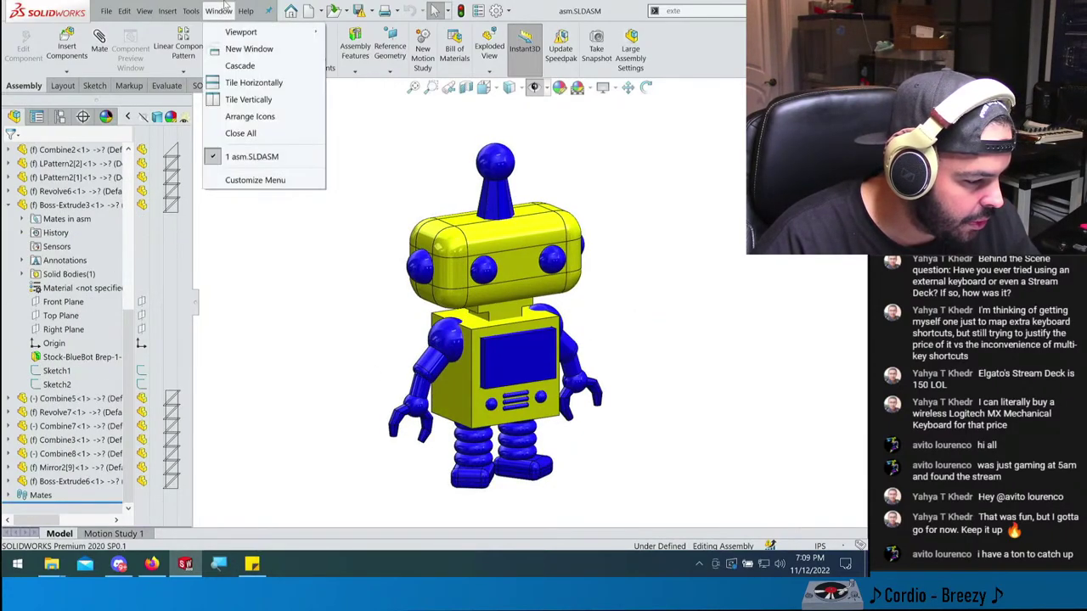
left_click(298, 155)
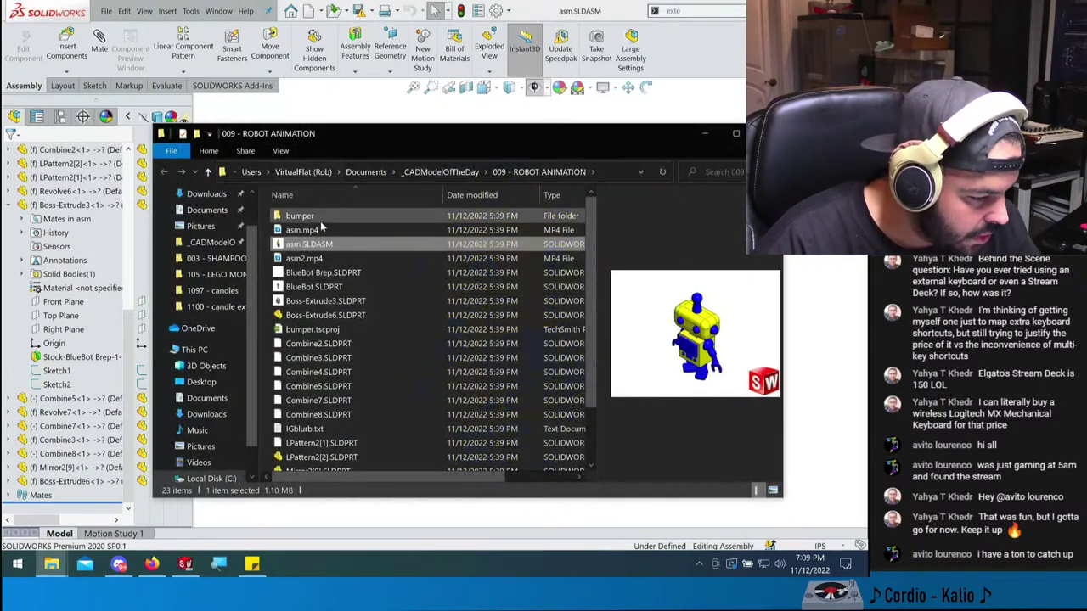
- Preview BlueBot.SLDPRT, saves.pdn, IGblurb.txt and the Combine files, then close File Explorer
left_click(313, 286)
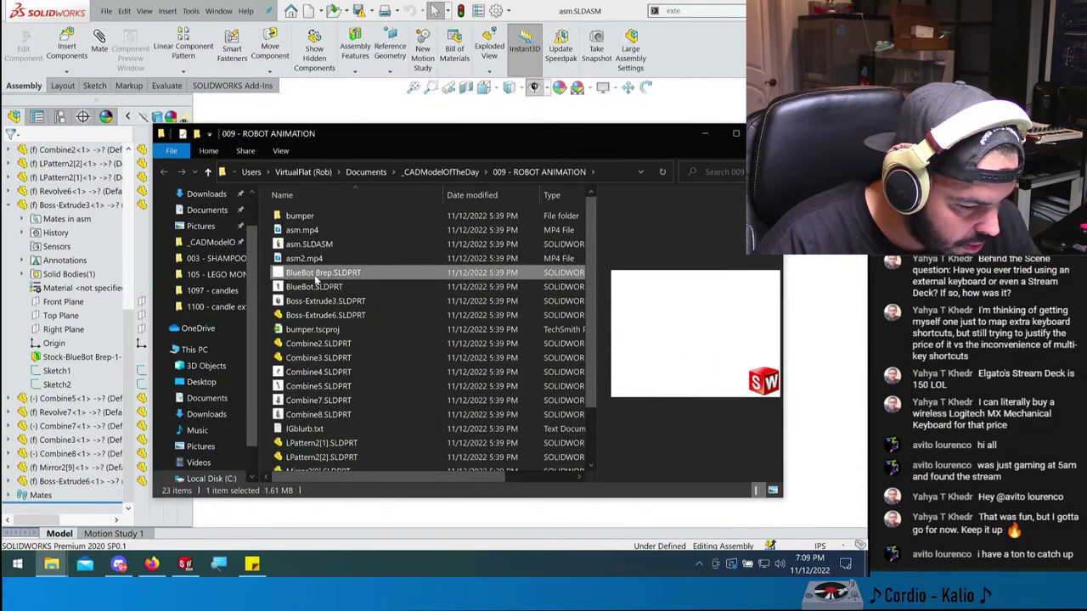
scroll(352, 411, "down", 2)
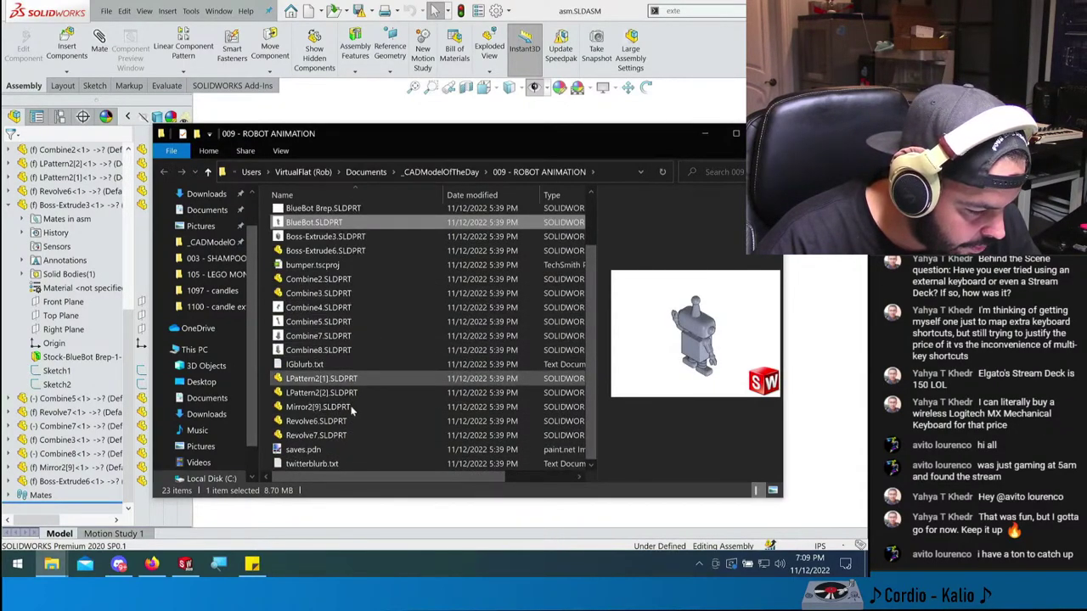
left_click(331, 453)
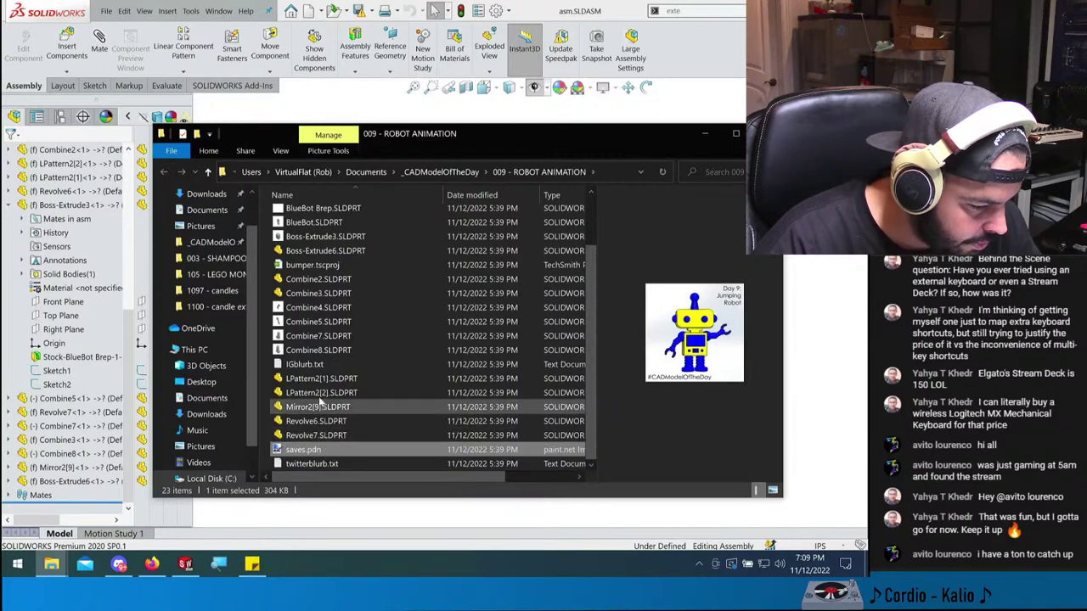
left_click(319, 367)
key("Up")
key("Up")
key("Up")
key("Up")
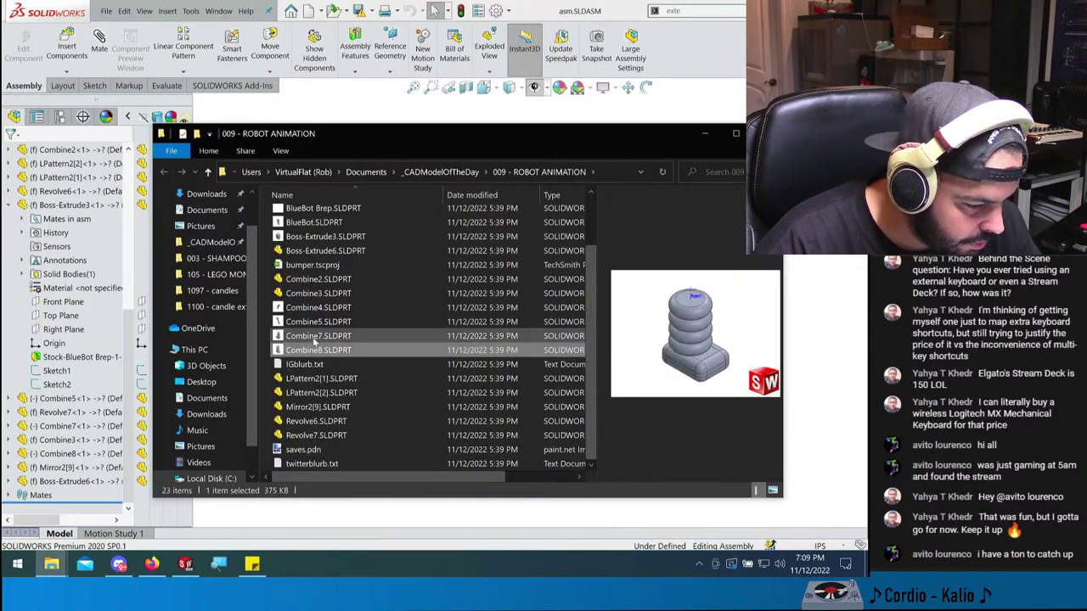
scroll(320, 255, "up", 2)
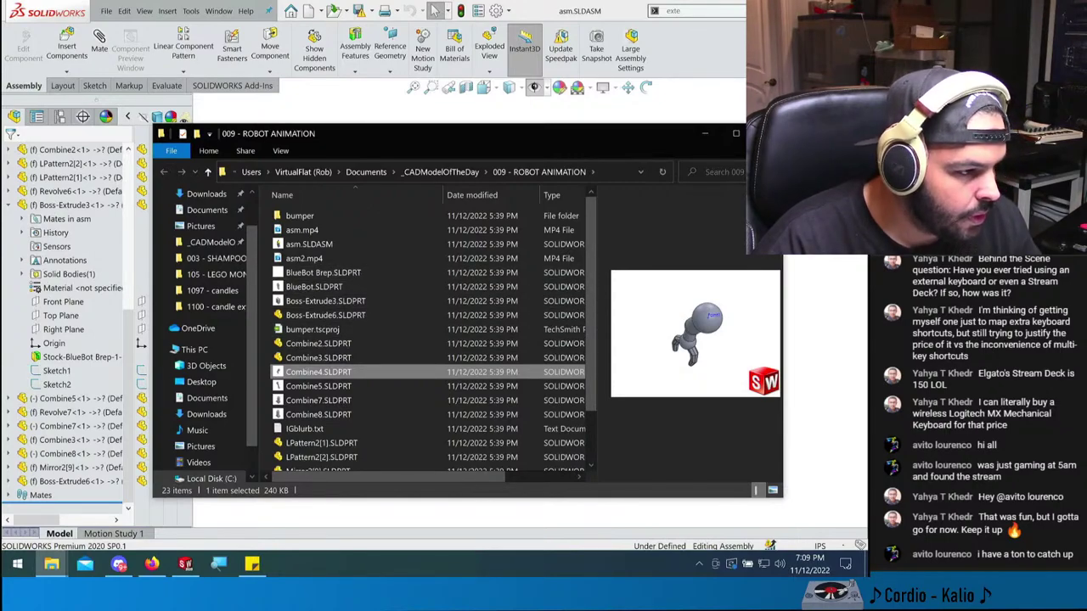
key("alt+Tab")
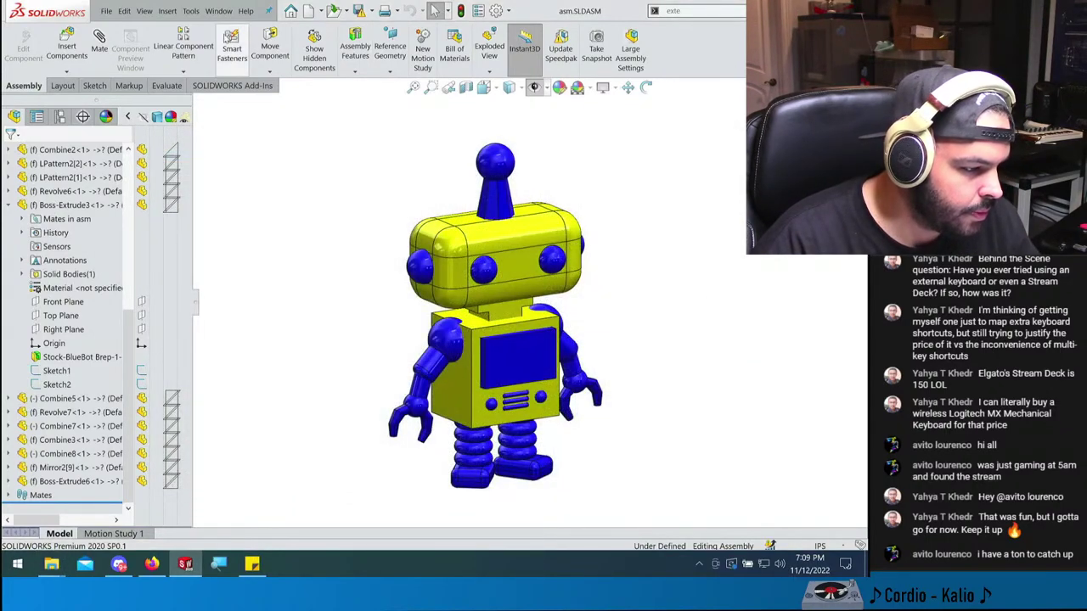
left_click(219, 10)
- Close the robot assembly without saving and open TREAT.SLDPRT from 010 - DOG TREAT
left_click(240, 133)
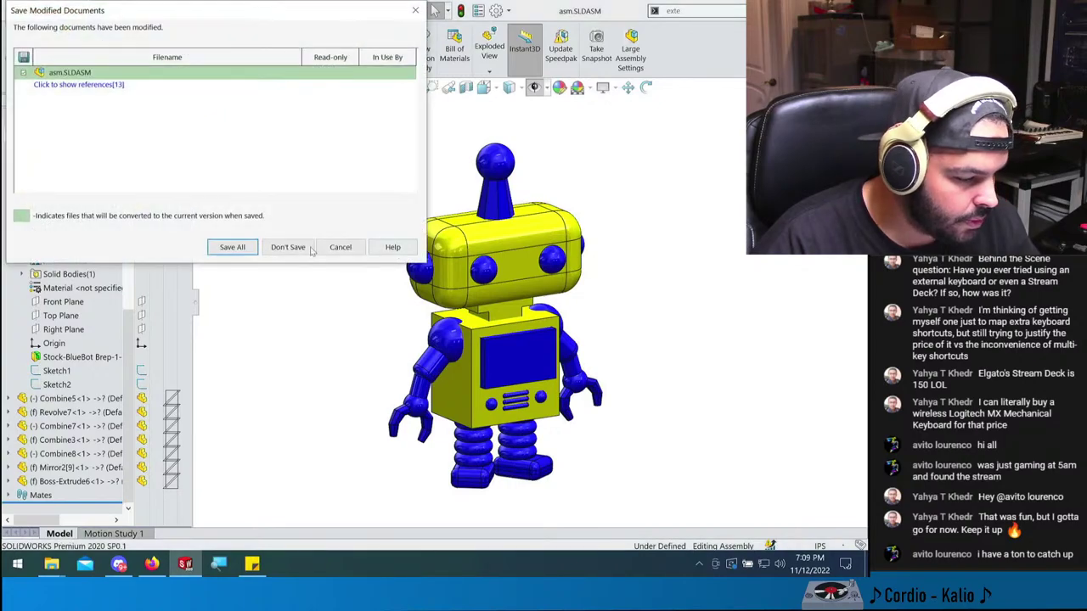
left_click(288, 247)
left_click(107, 10)
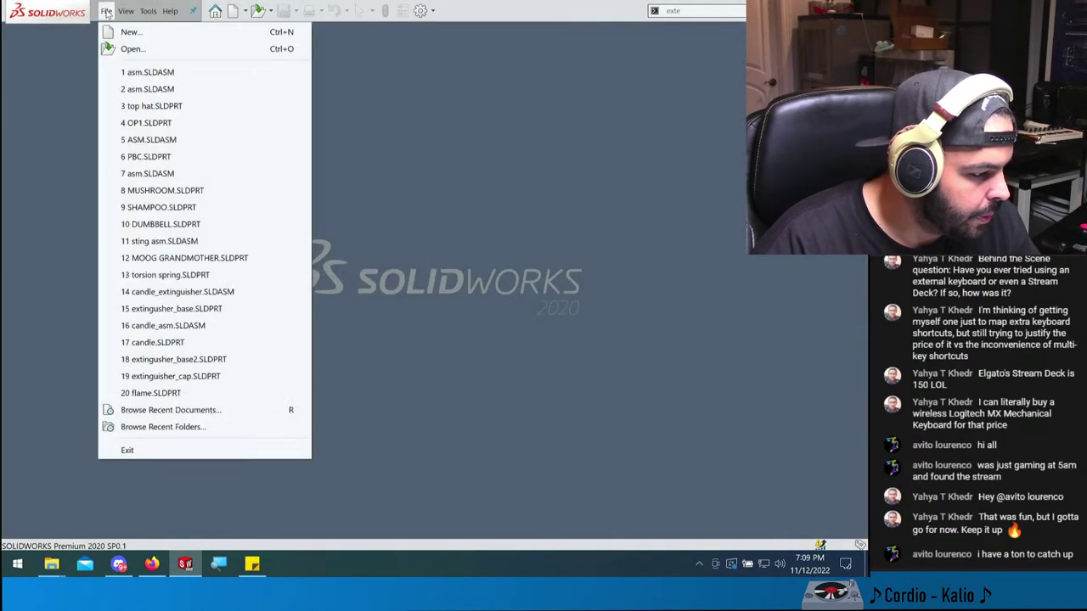
left_click(127, 48)
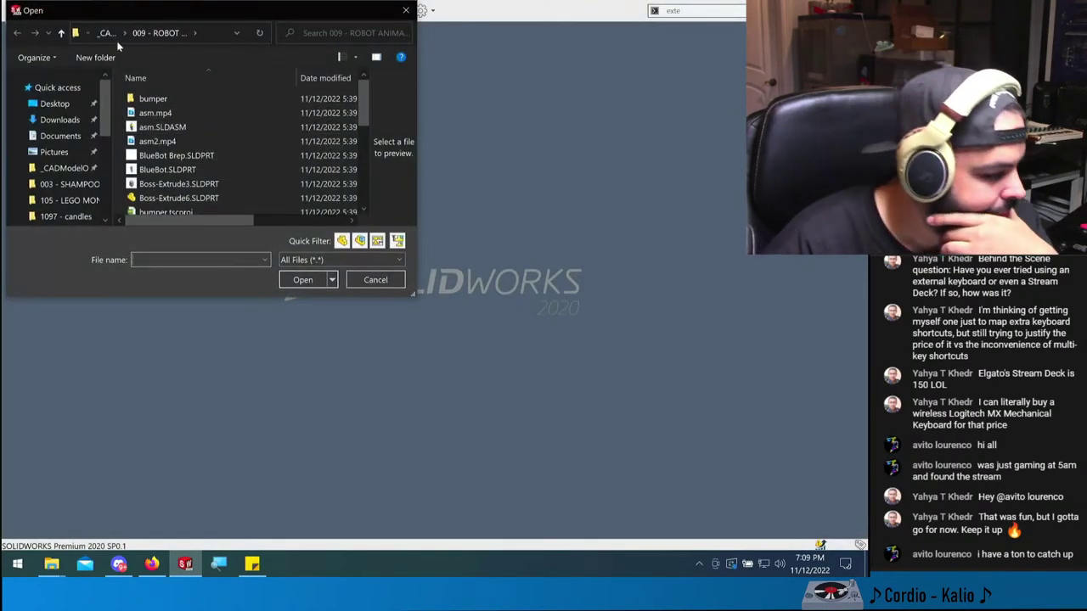
left_click(109, 35)
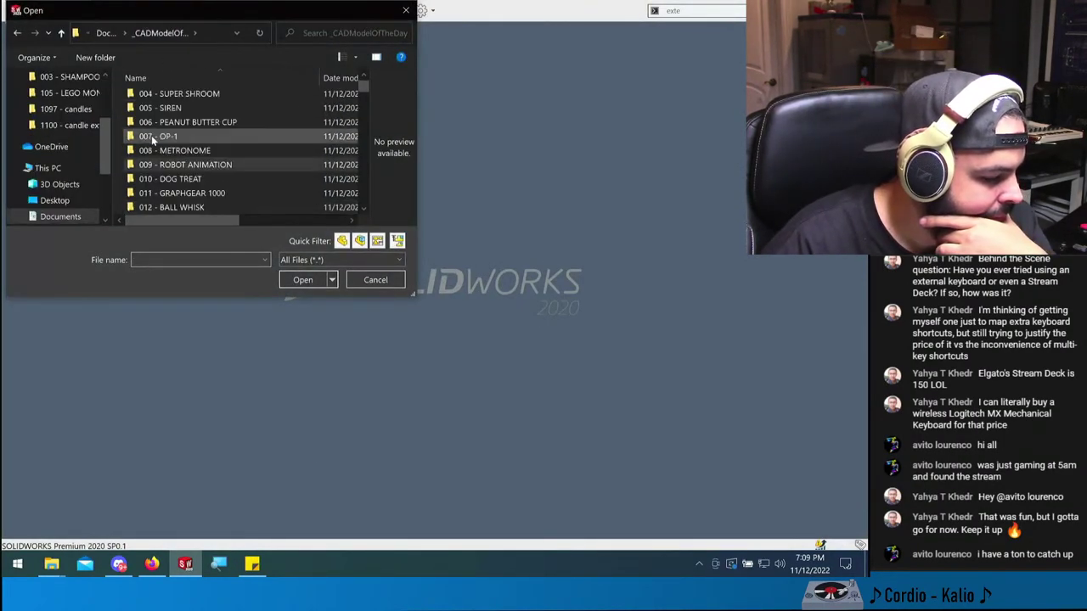
double_click(187, 179)
scroll(283, 175, "down", 3)
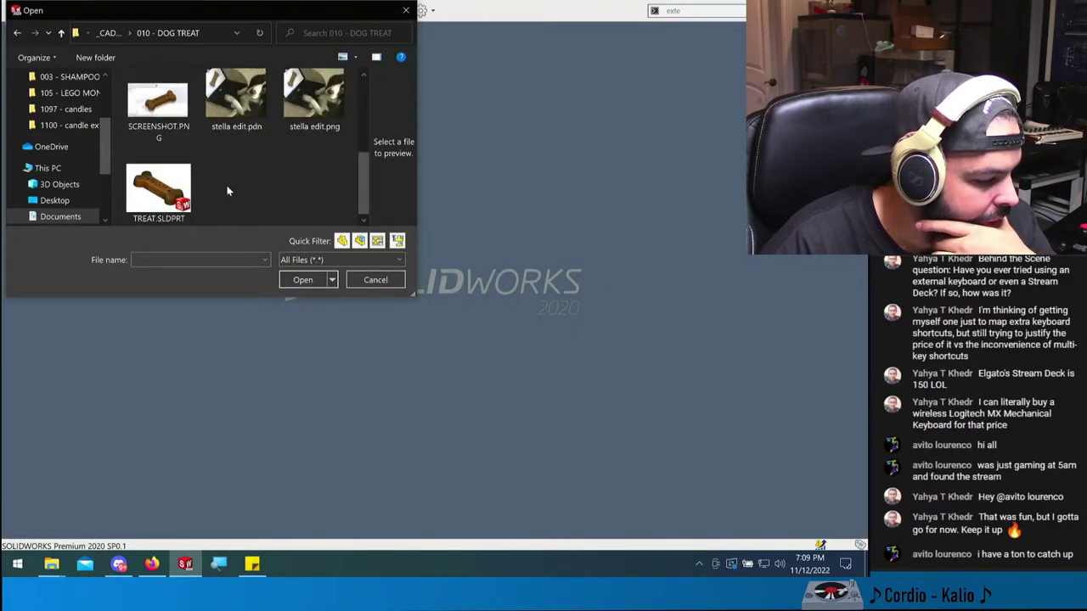
left_click(184, 179)
double_click(182, 151)
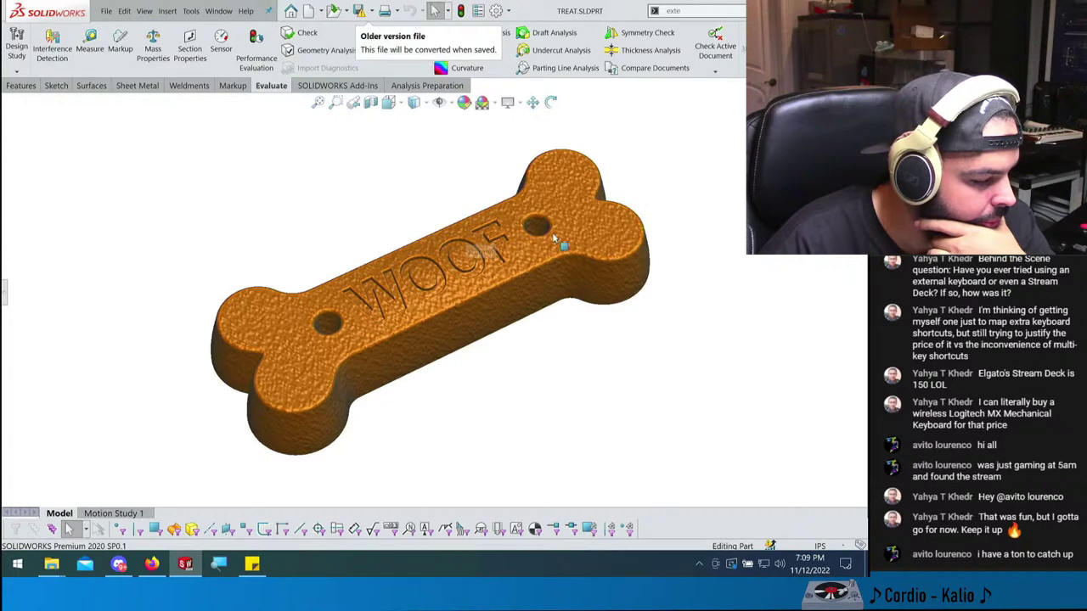
- Inspect Boss-Extrude1 and the WOOF lettering in Sketch4, editing the sketch and rebuilding
middle_click_drag(552, 232, 493, 314)
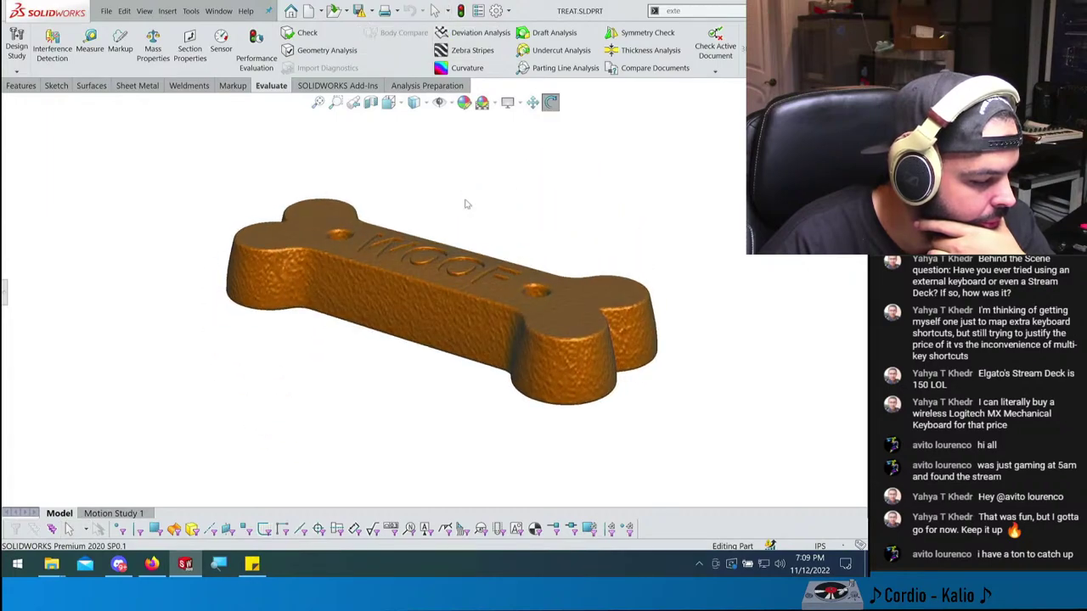
left_click(4, 291)
left_click(73, 301)
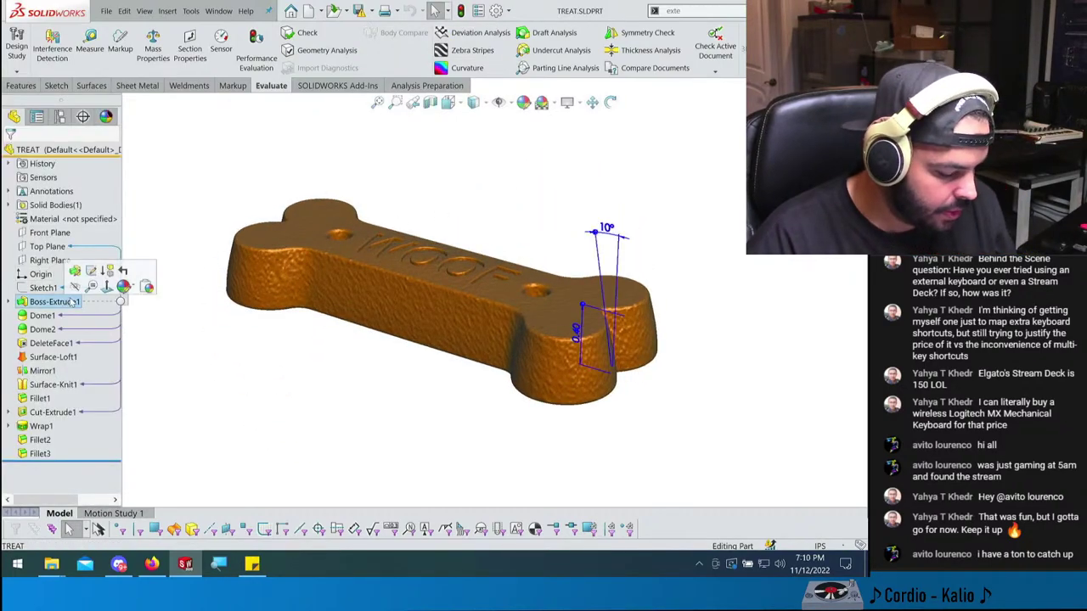
key("ctrl+t")
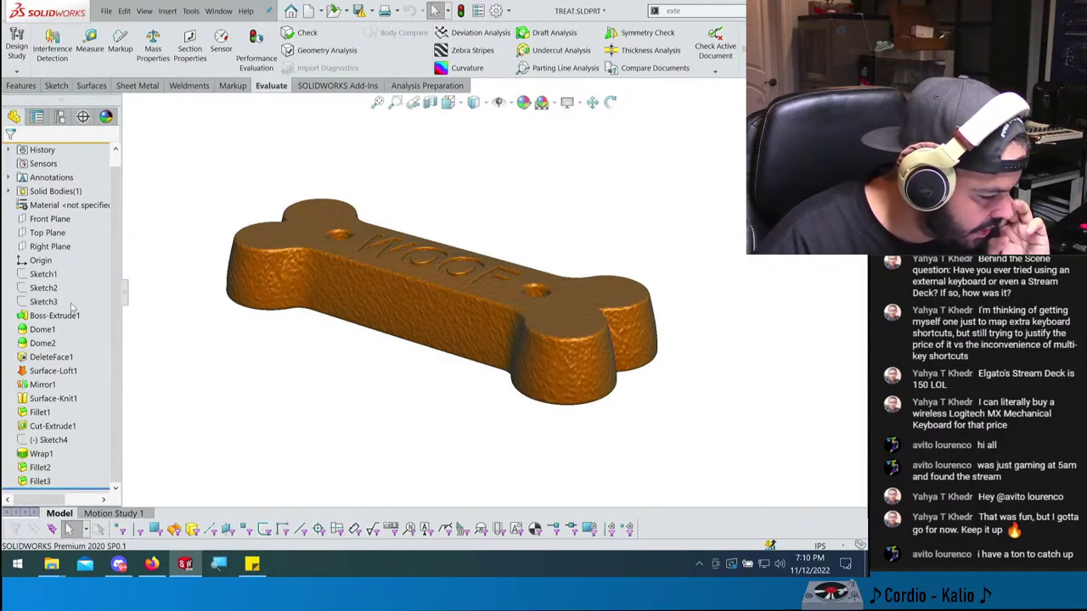
left_click(49, 440)
middle_click_drag(341, 386, 365, 534)
left_click(53, 441)
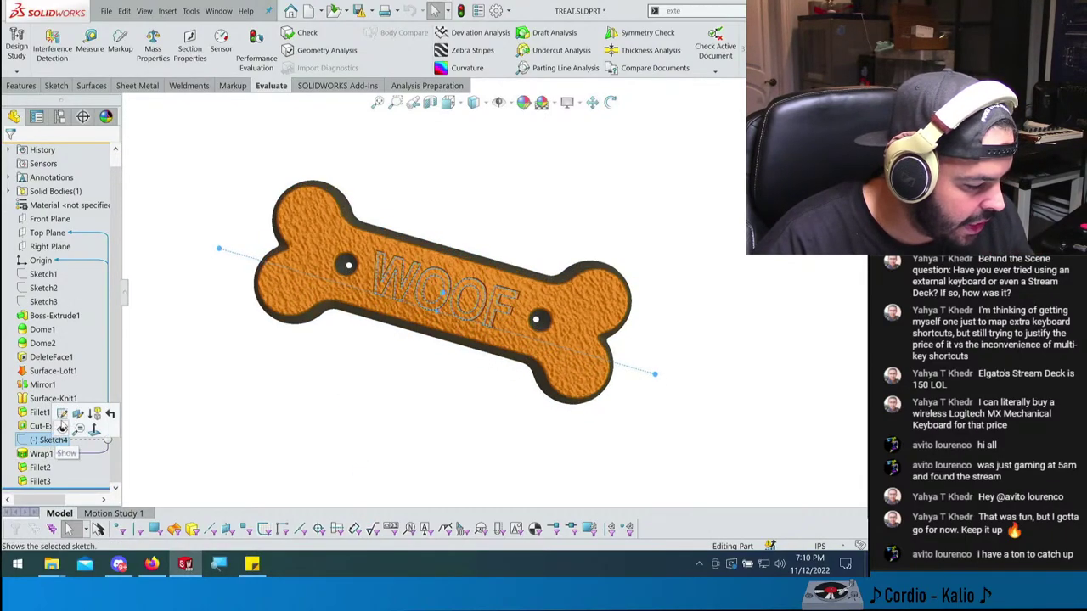
left_click(62, 414)
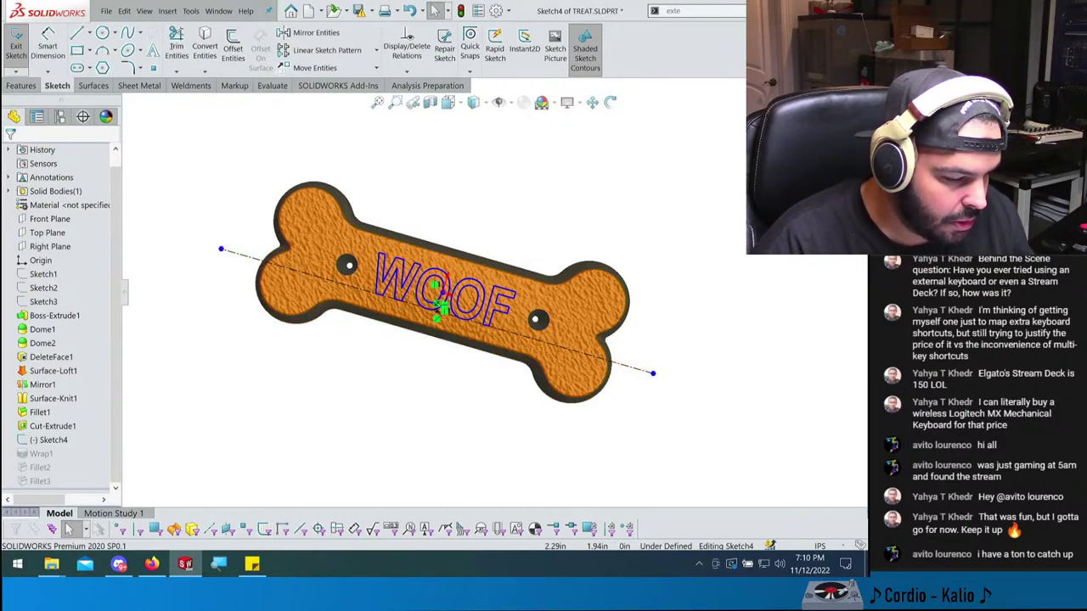
left_click(845, 115)
- Orbit the dog bone to a tilted view and open TREAT.SLDPRT's folder in File Explorer
mouse_move(437, 173)
middle_mouse_down()
mouse_move(453, 278)
mouse_move(424, 356)
mouse_move(446, 399)
mouse_move(482, 332)
mouse_move(456, 365)
middle_mouse_up()
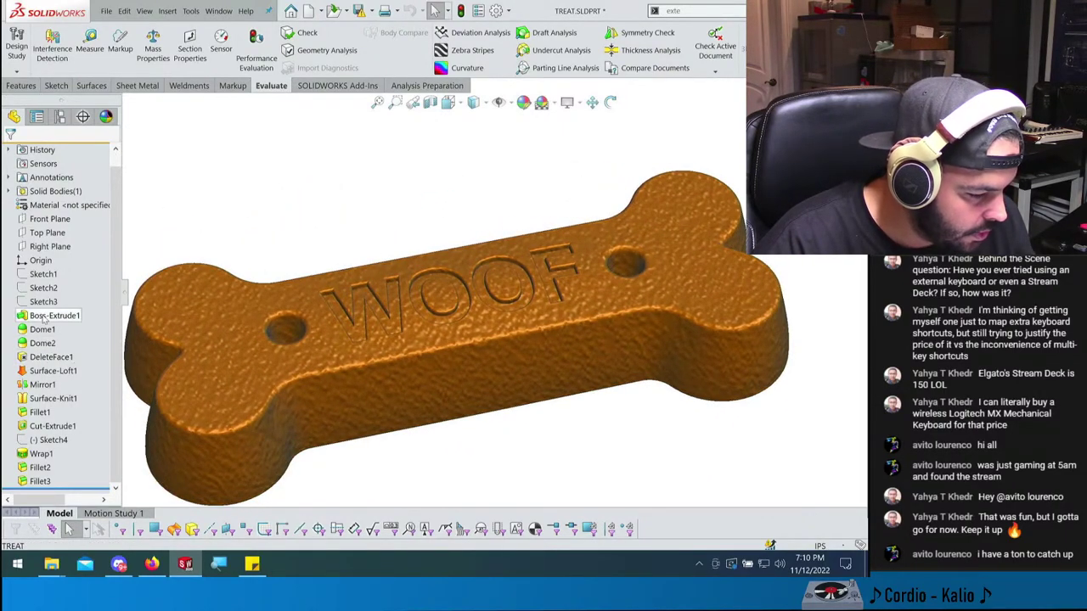
left_click(43, 316)
key("Escape")
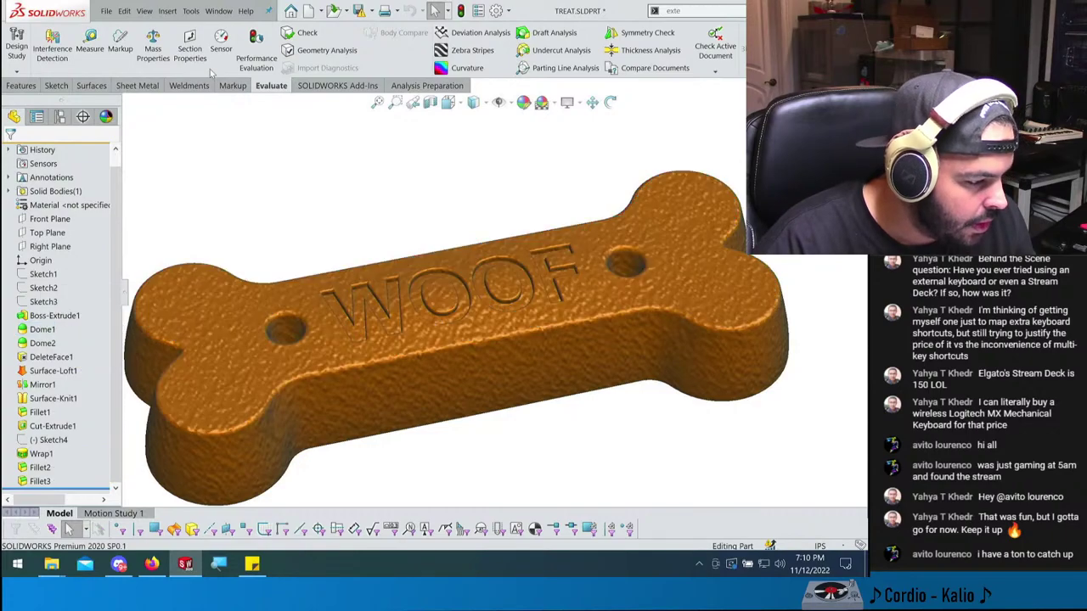
left_click(219, 11)
left_click(263, 155)
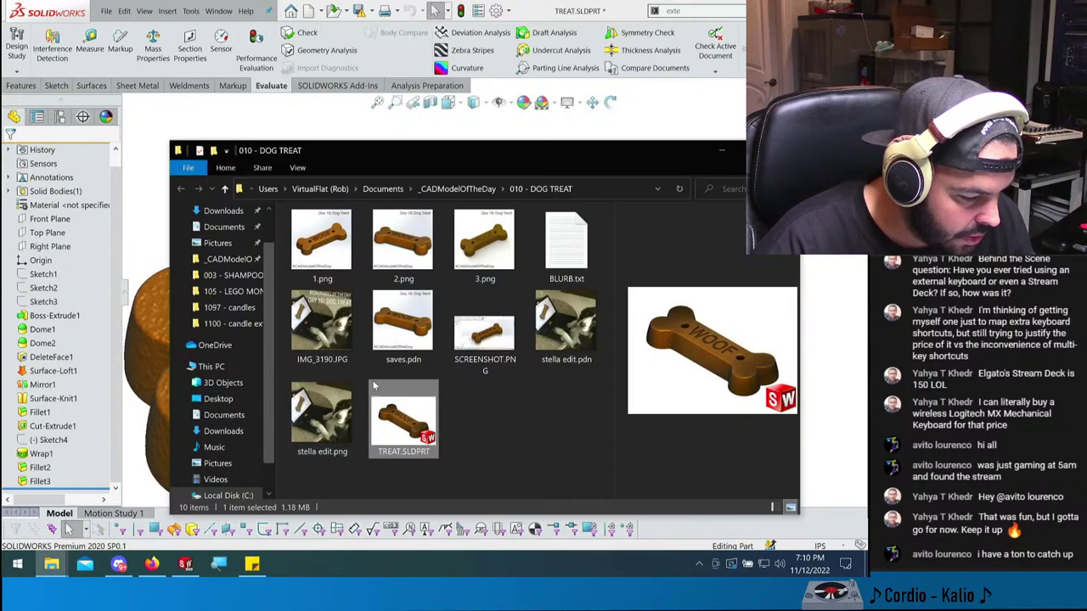
- View the IMG_3190.JPG dog photo full screen, then preview the 1.png WOOF bone render
left_click(343, 332)
double_click(343, 332)
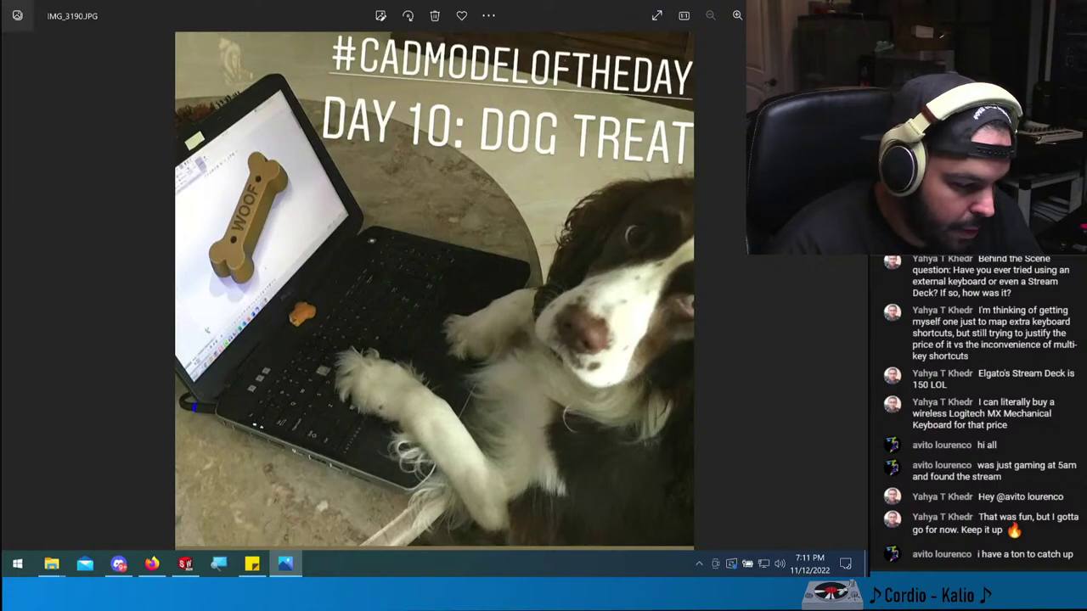
key("alt+F4")
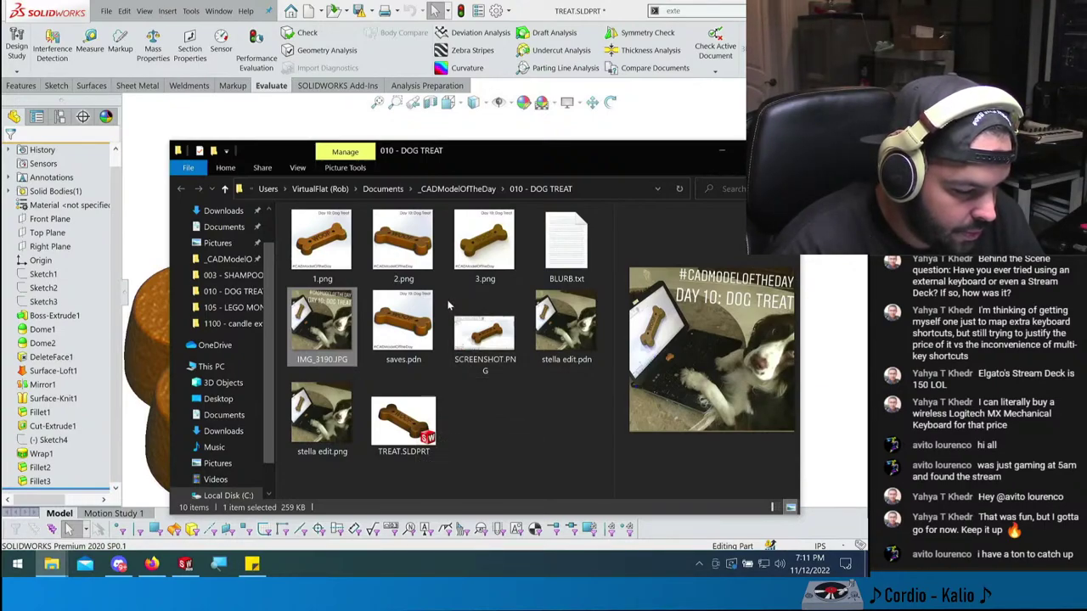
left_click(319, 240)
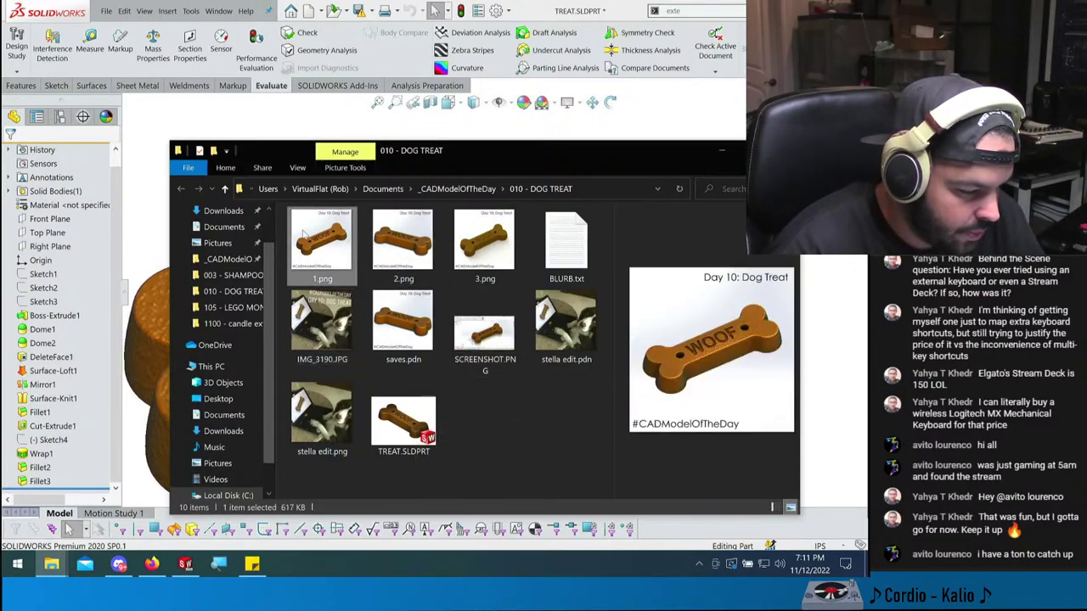
double_click(403, 406)
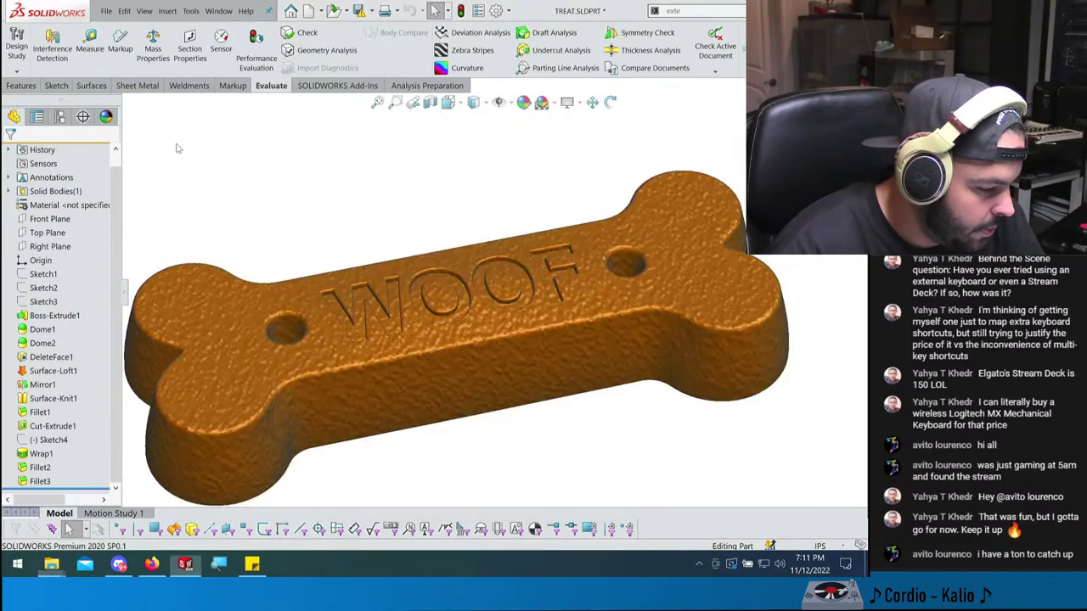
left_click(255, 44)
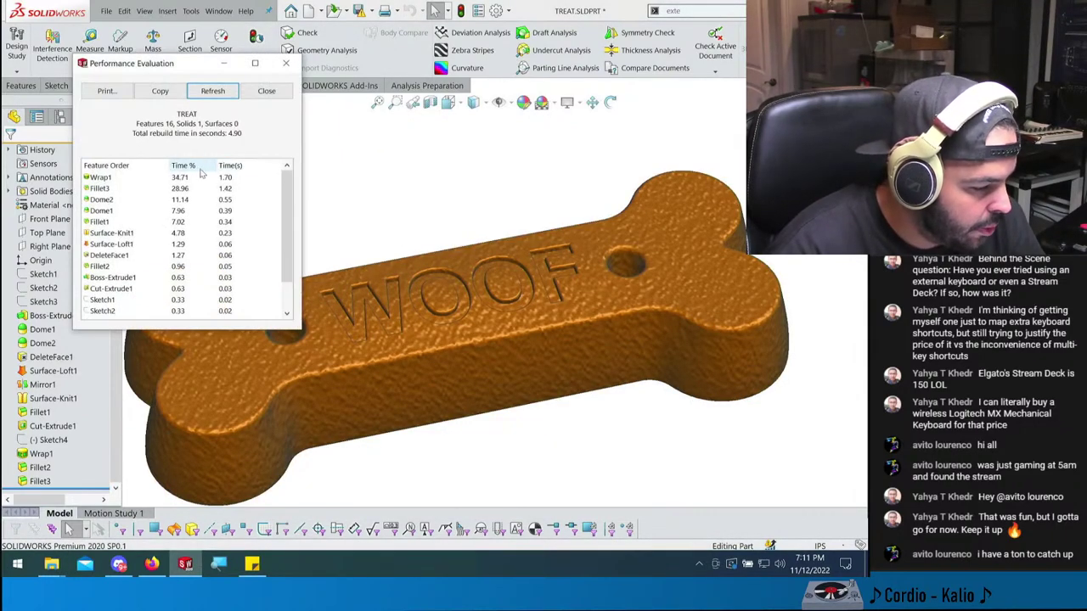
double_click(230, 136)
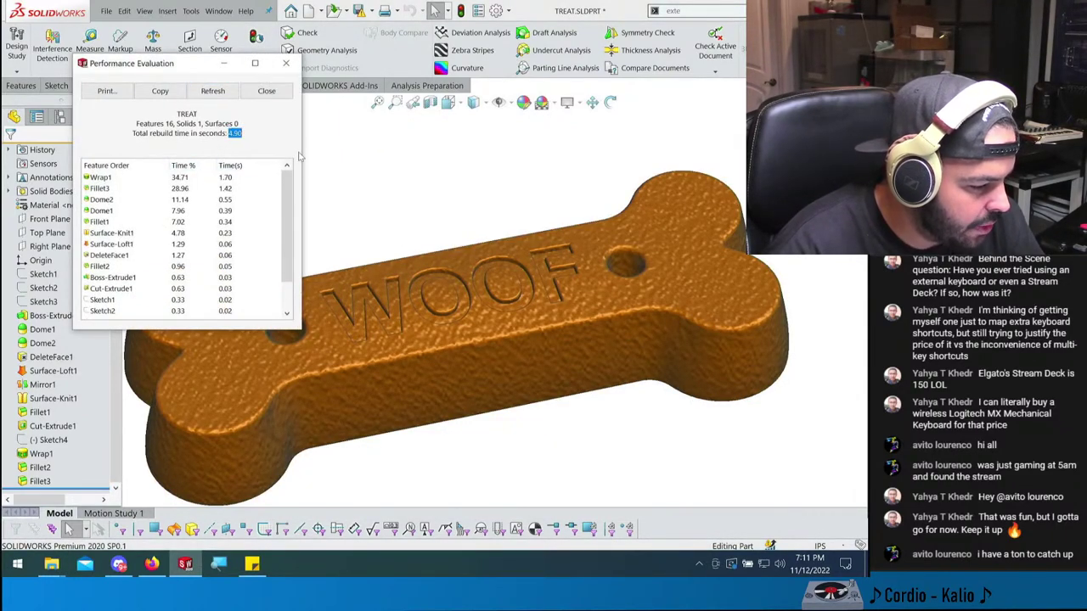
left_click(219, 190)
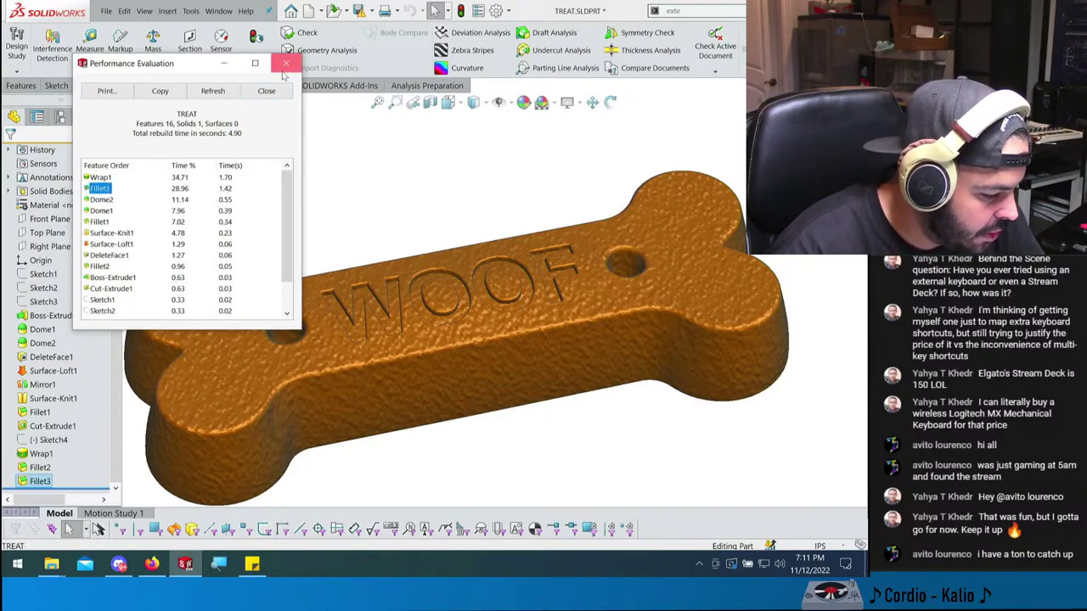
left_click(266, 91)
middle_click_drag(304, 358, 255, 280)
left_click(40, 481)
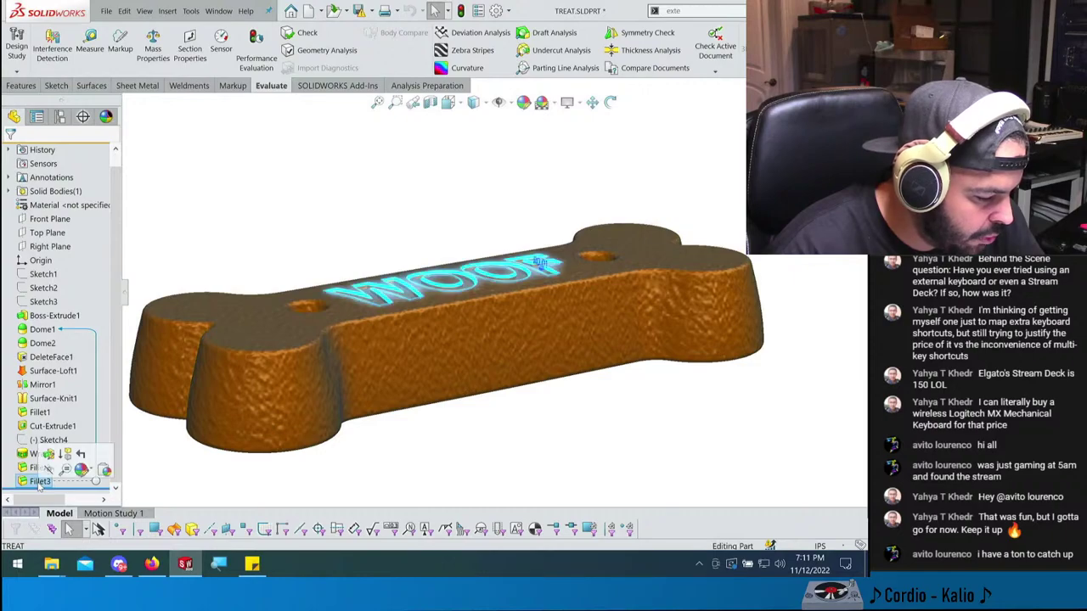
middle_click_drag(415, 287, 448, 310)
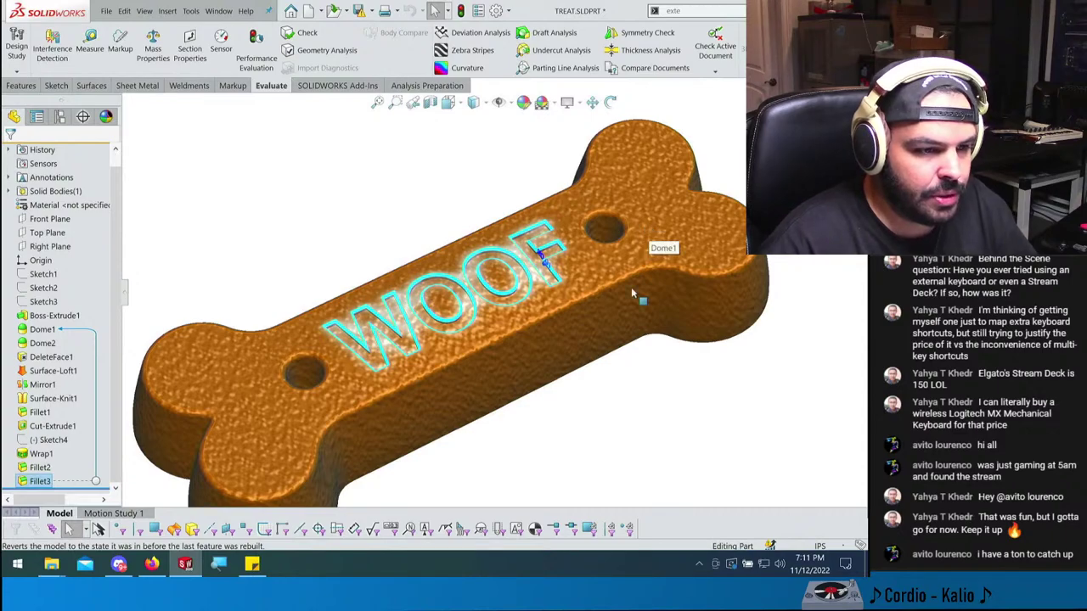
key("Escape")
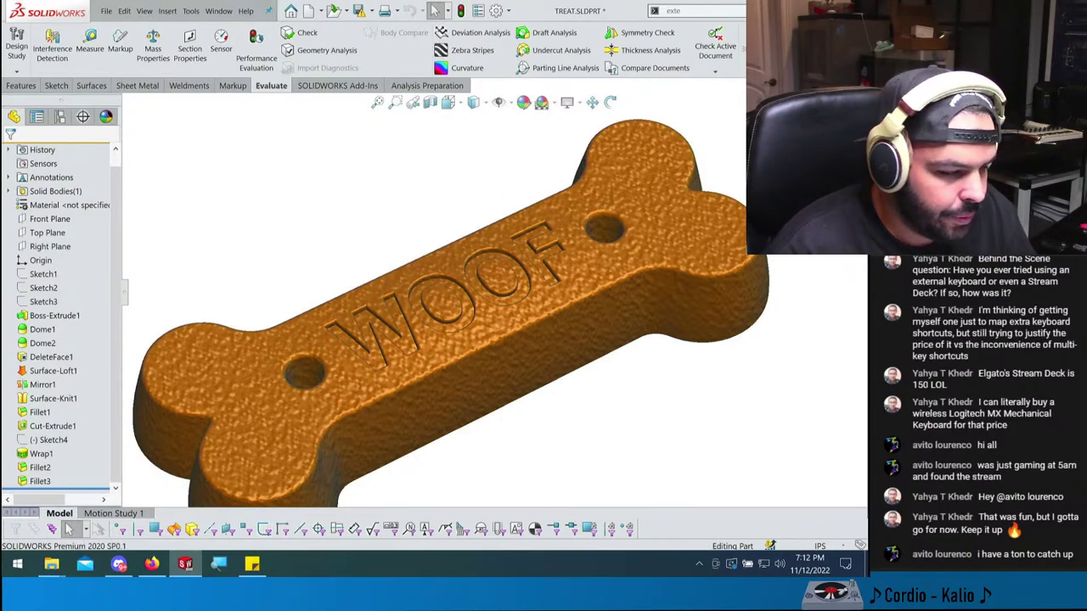
- Discard the bone part, then open ASM.SLDASM from 011 - GRAPHGEAR 1000 using the top-level assembly filter
key("ctrl+w")
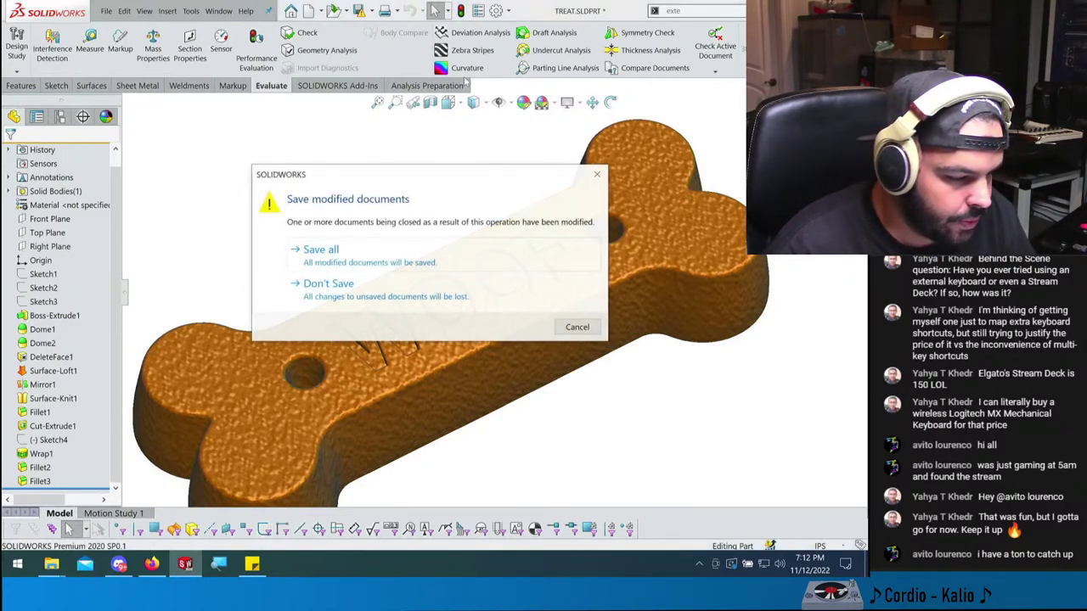
left_click(394, 284)
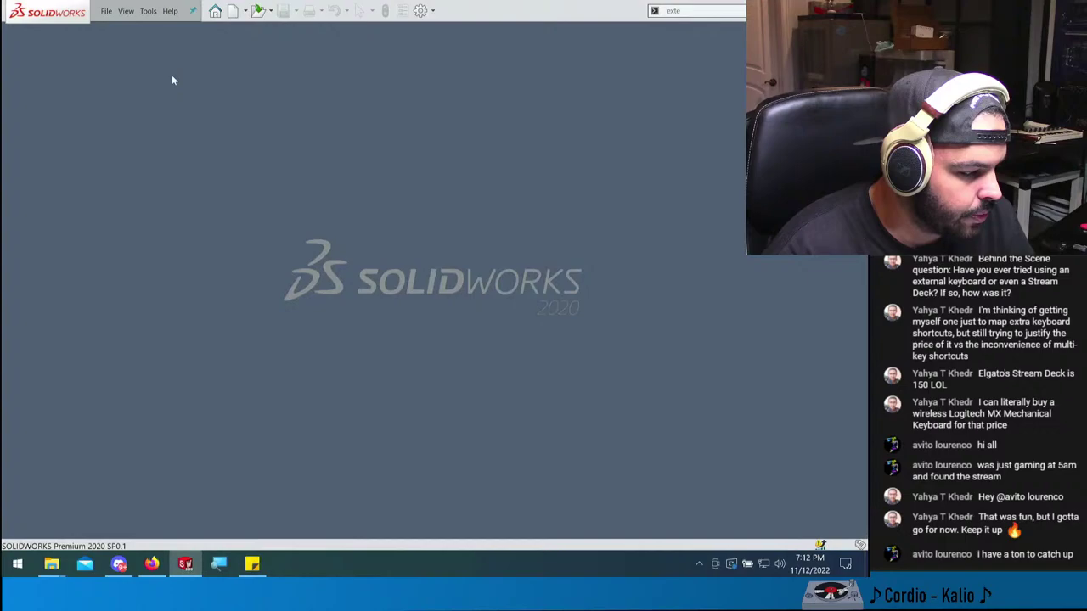
left_click(106, 12)
left_click(127, 46)
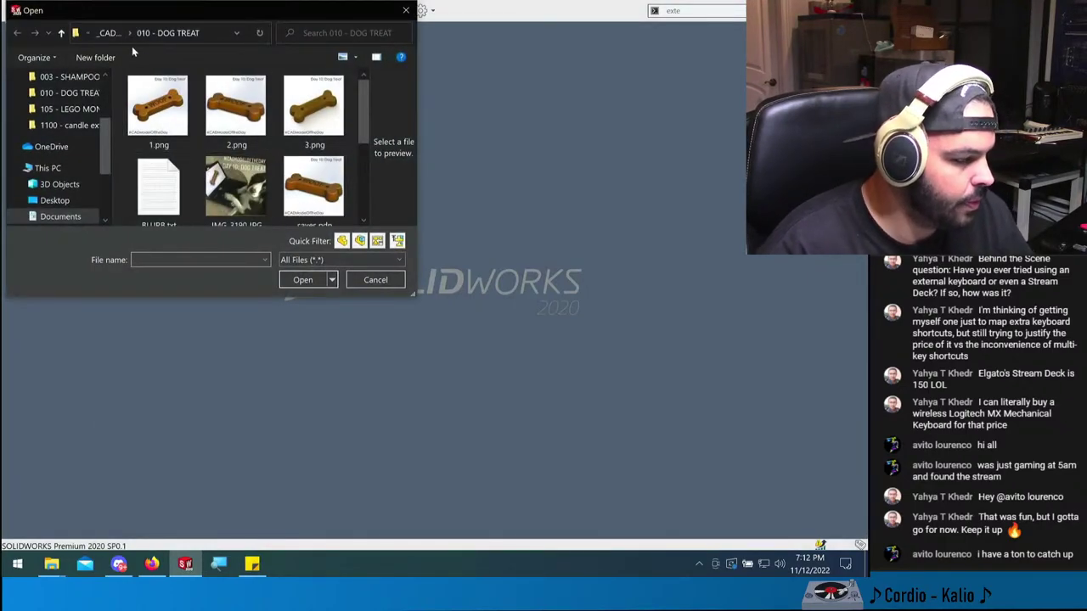
left_click(108, 32)
scroll(221, 198, "down", 2)
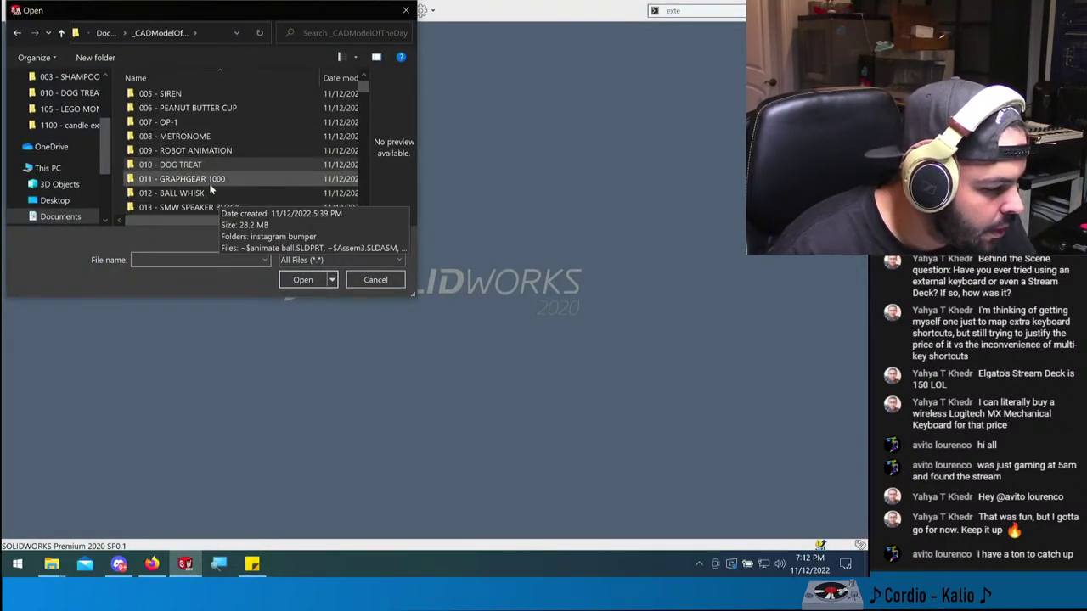
double_click(207, 179)
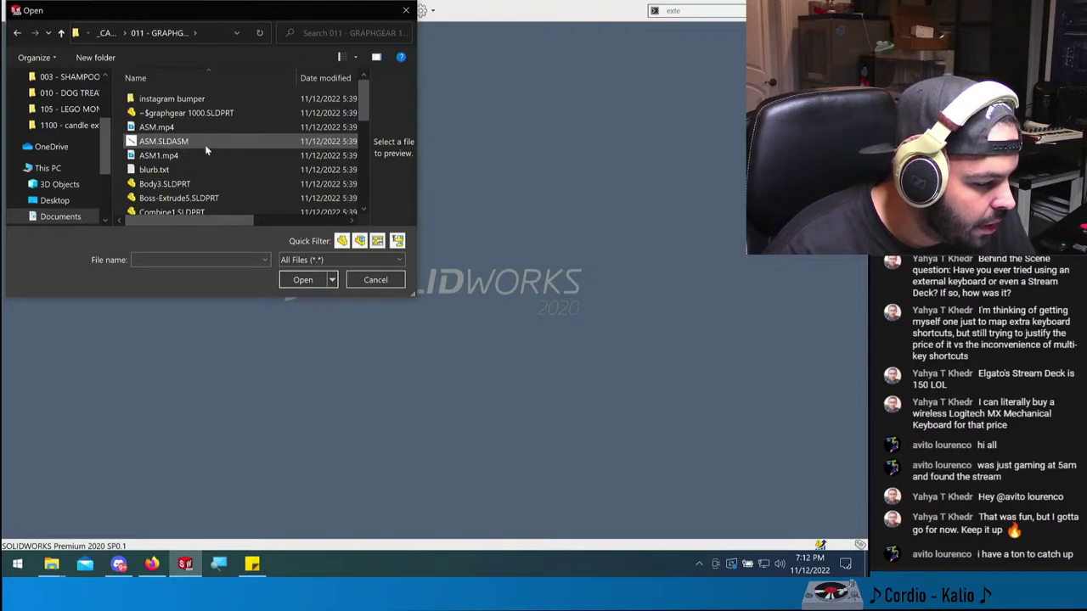
scroll(203, 150, "down", 5)
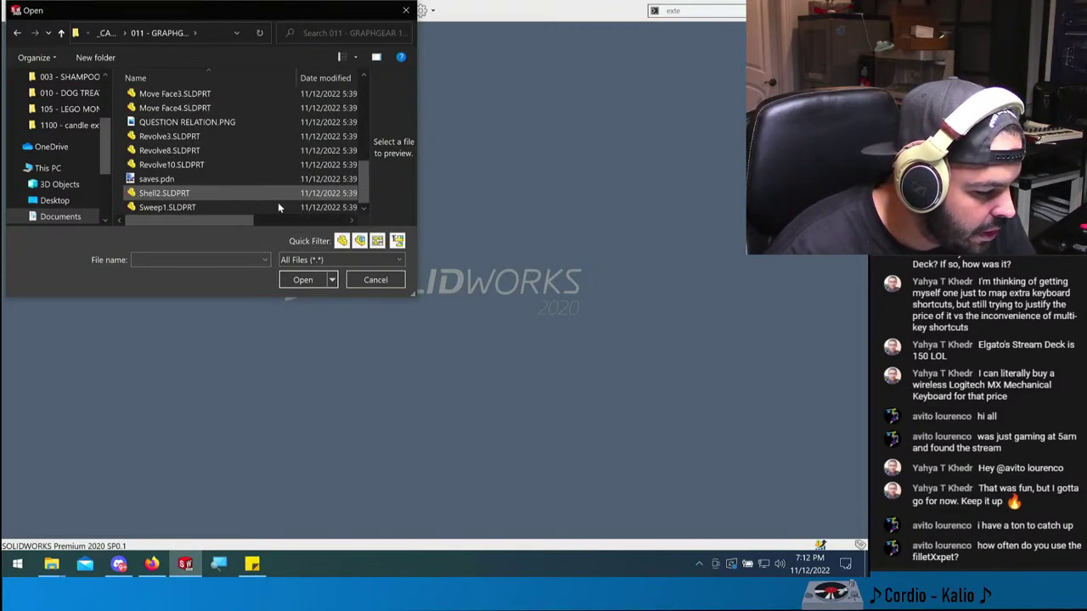
left_click(397, 241)
double_click(185, 115)
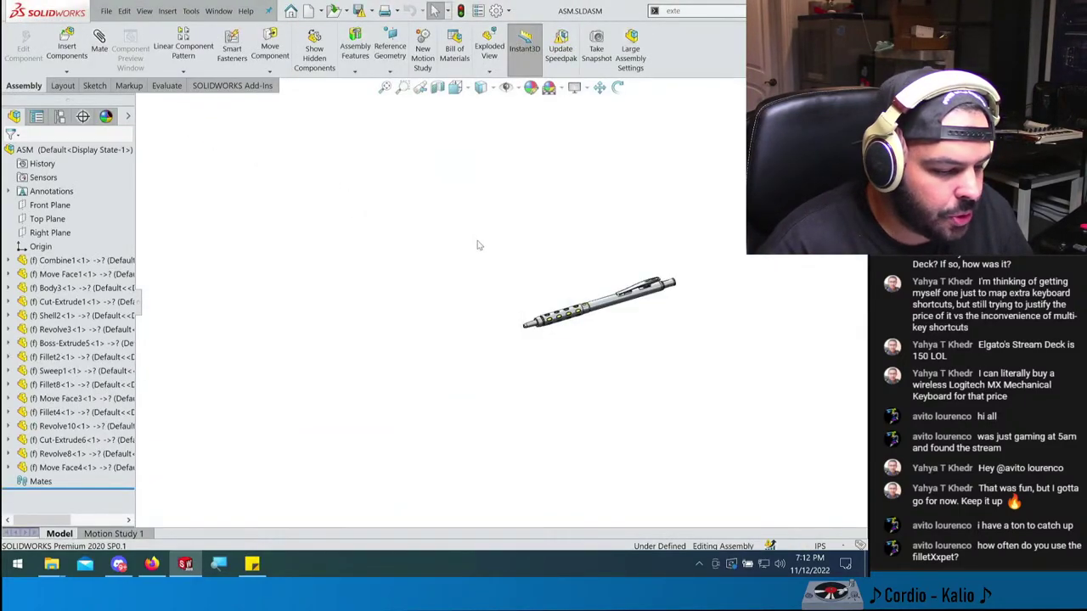
key("f")
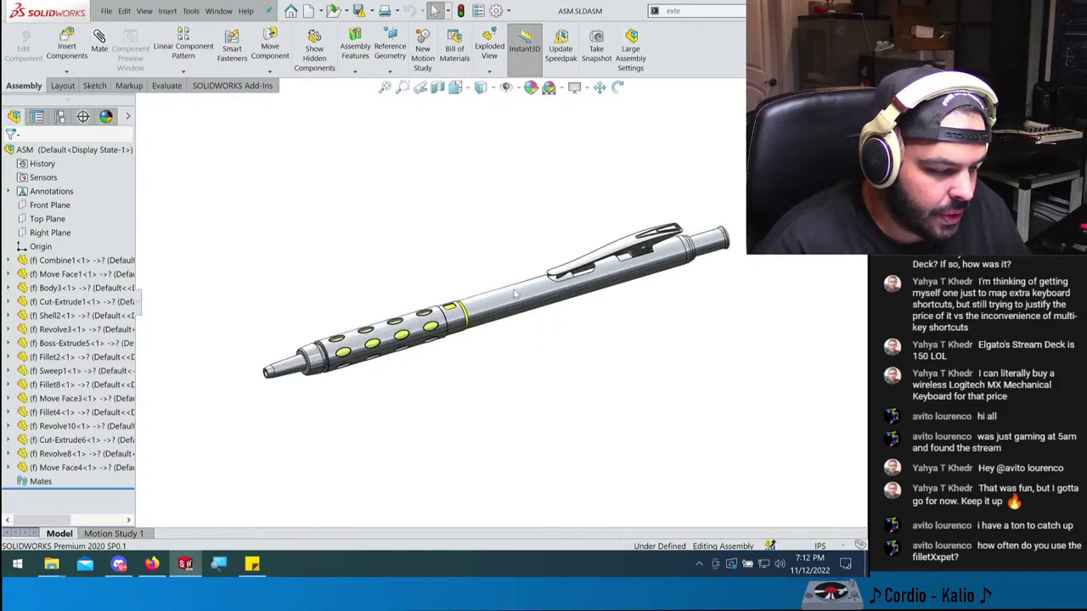
middle_click_drag(504, 284, 528, 333)
key("Escape")
scroll(545, 302, "down", 3)
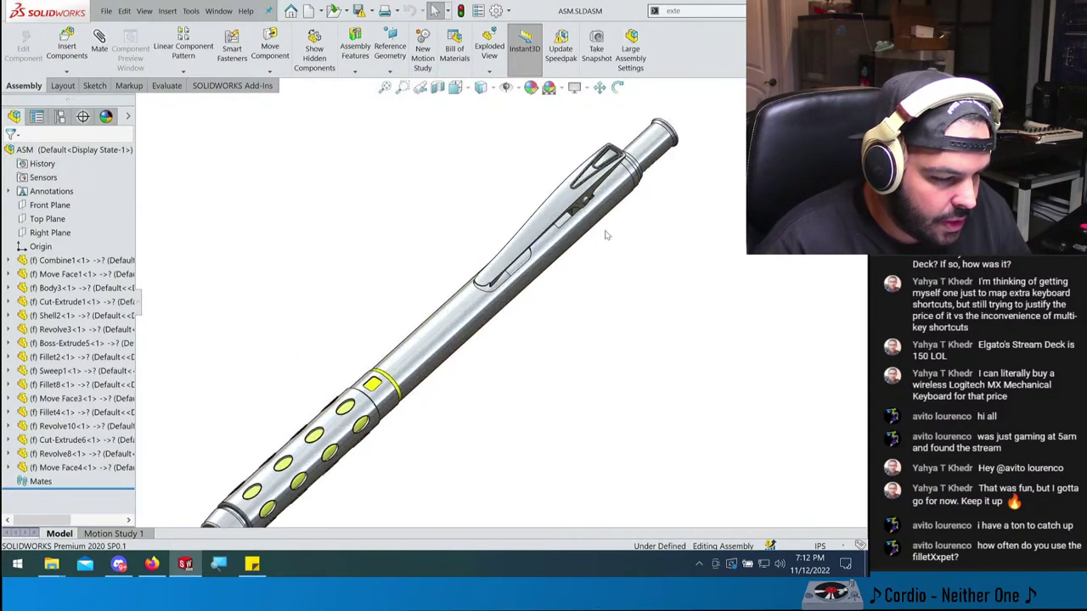
middle_click_drag(606, 236, 509, 212)
scroll(510, 212, "up", 4)
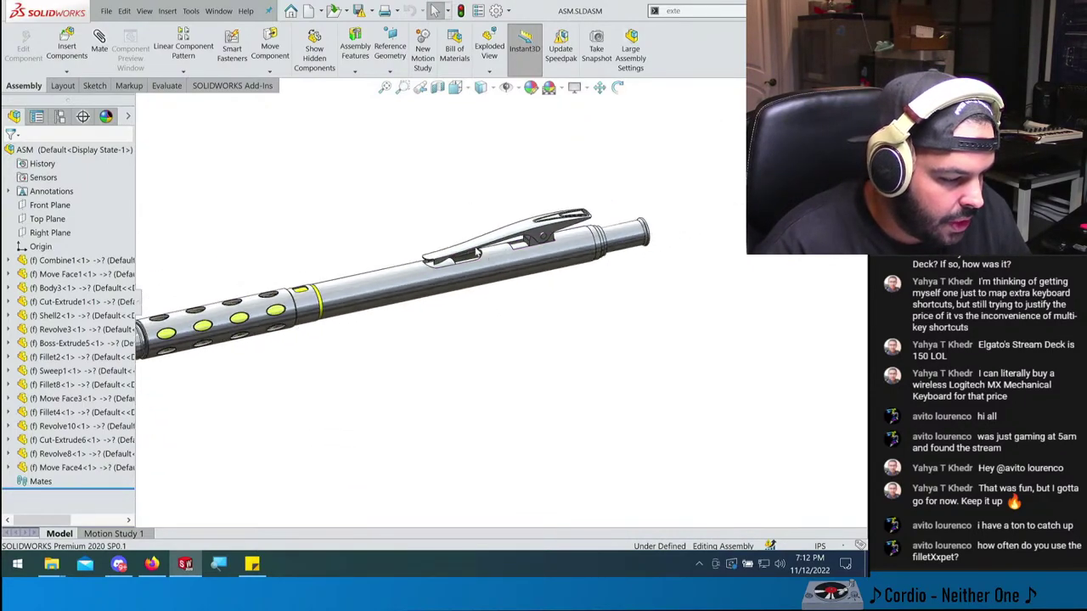
left_click(437, 87)
key("Return")
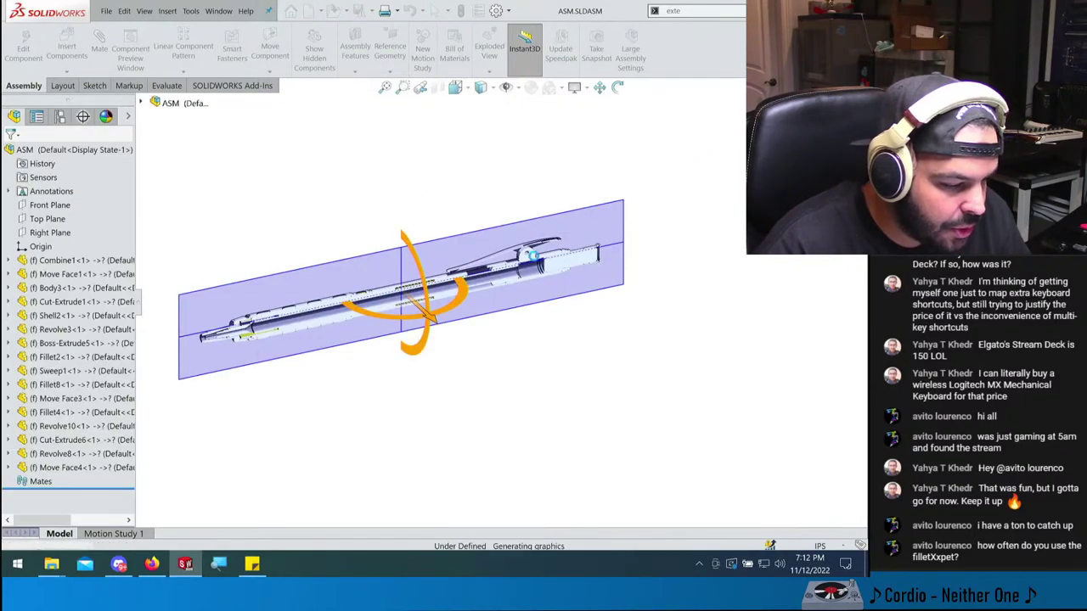
scroll(339, 314, "down", 5)
middle_click_drag(340, 315, 299, 331)
scroll(299, 331, "down", 2)
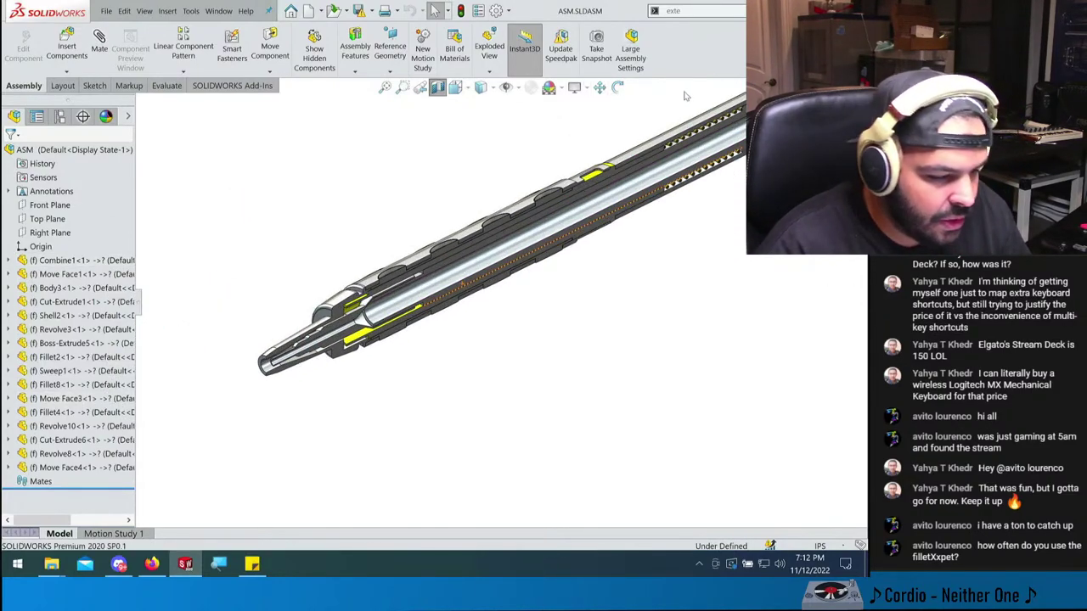
scroll(550, 282, "down", 5)
middle_click_drag(551, 282, 531, 223)
scroll(537, 238, "up", 4)
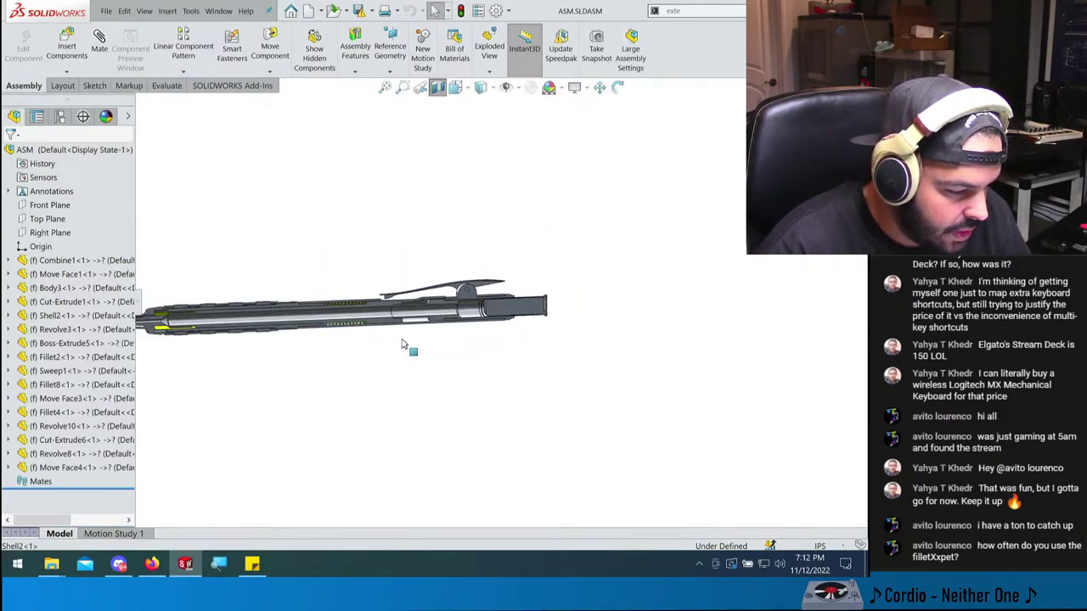
scroll(409, 343, "down", 4)
scroll(411, 341, "up", 3)
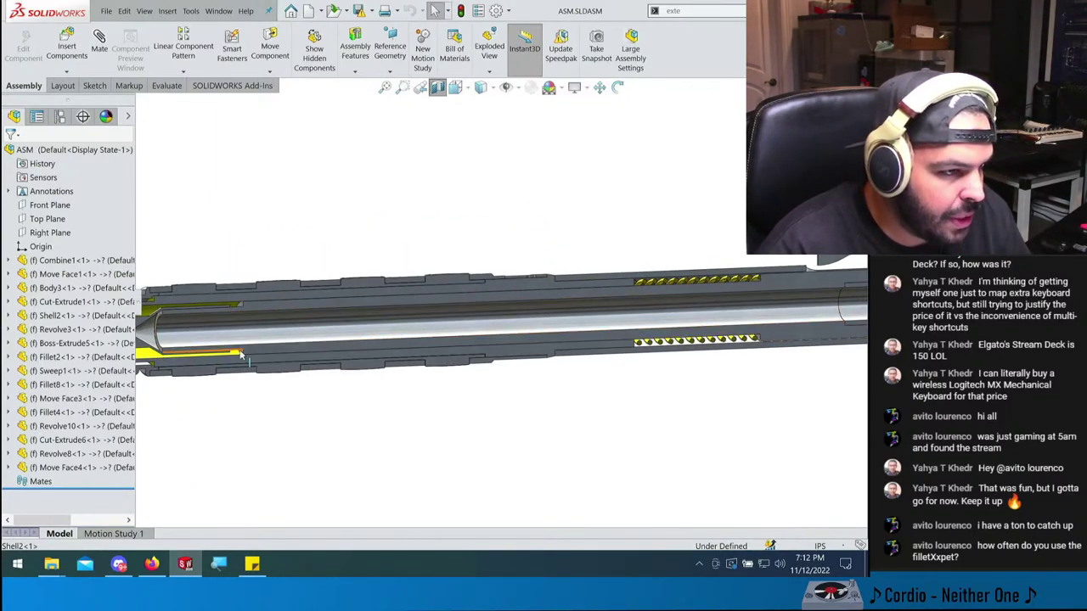
middle_click_drag(414, 339, 441, 399)
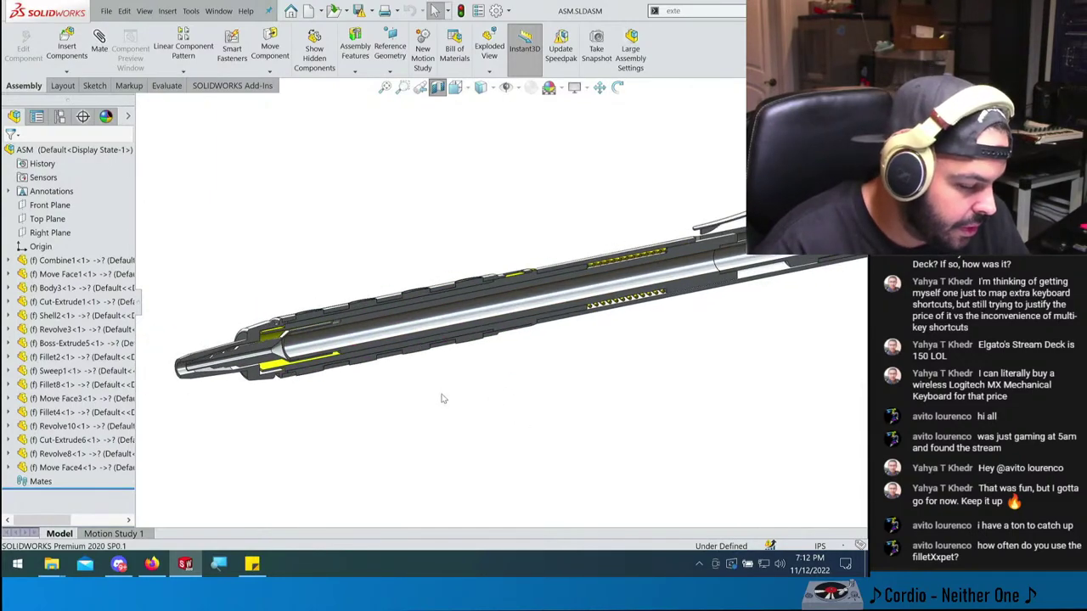
left_click(437, 86)
middle_click_drag(475, 170, 512, 252)
scroll(517, 252, "up", 3)
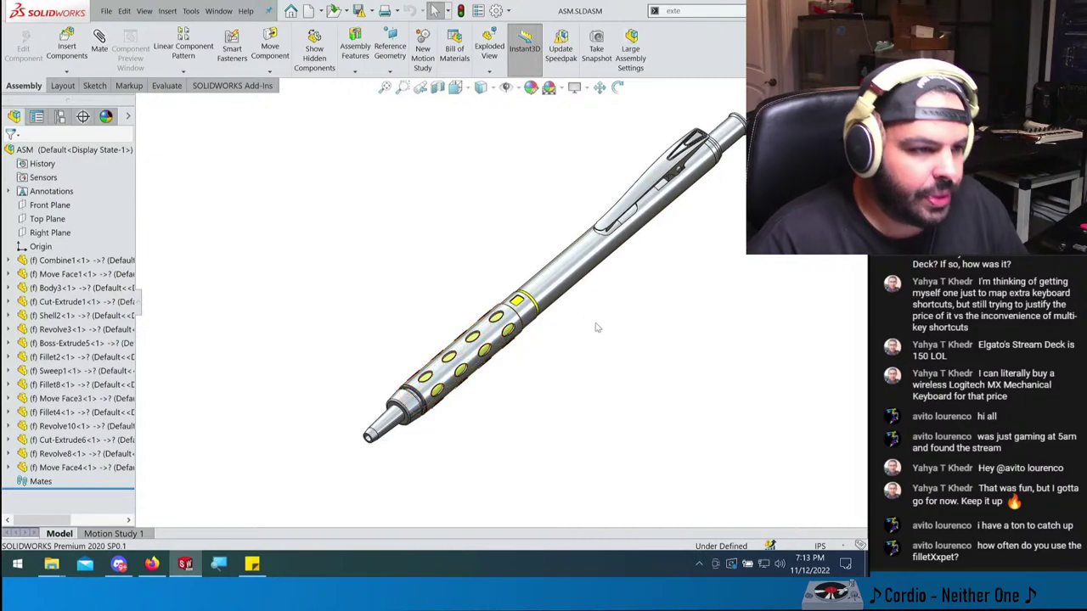
scroll(622, 320, "up", 1)
scroll(659, 288, "down", 2)
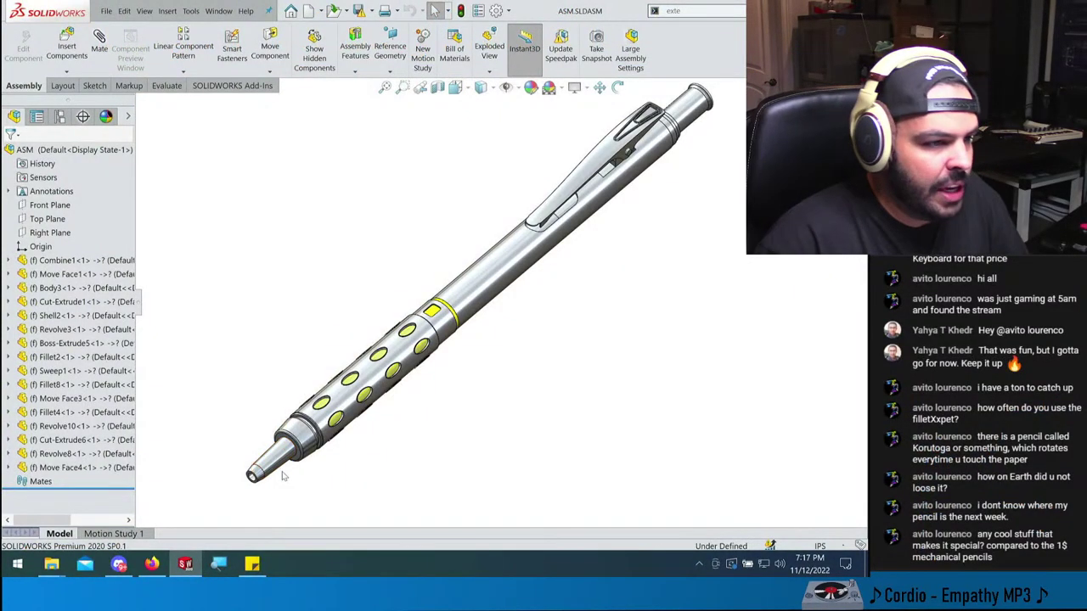
- Replace the B&H video controllers page with youtube.com in the browser
left_click(157, 564)
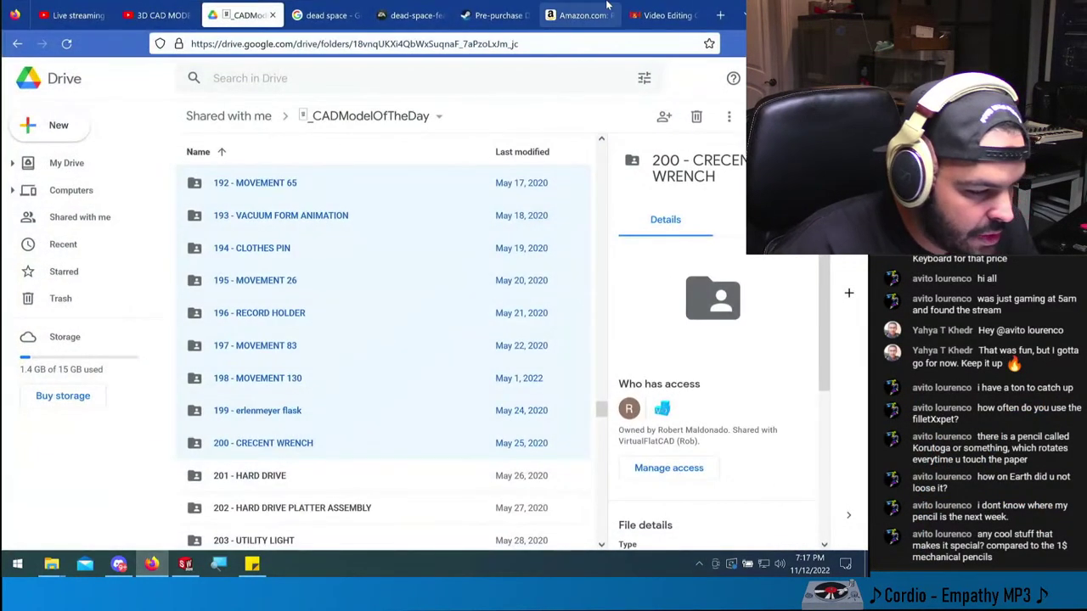
left_click(663, 15)
left_click(556, 42)
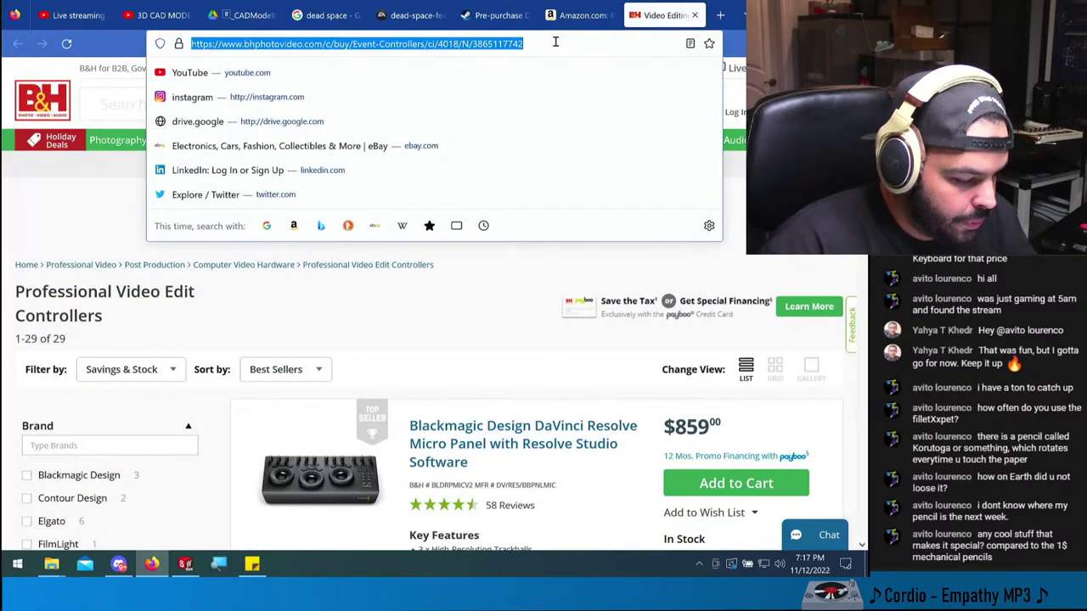
type("y")
key("Return")
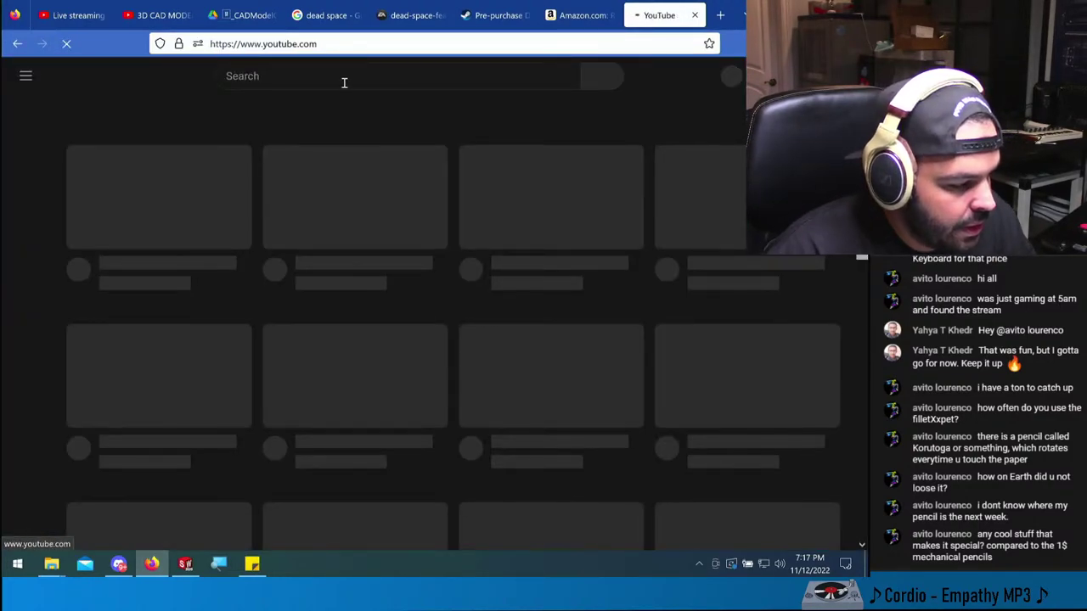
- Search YouTube for 'graphgear 1000 great' and scroll through the Pentel pencil review results
left_click(344, 82)
type("graph")
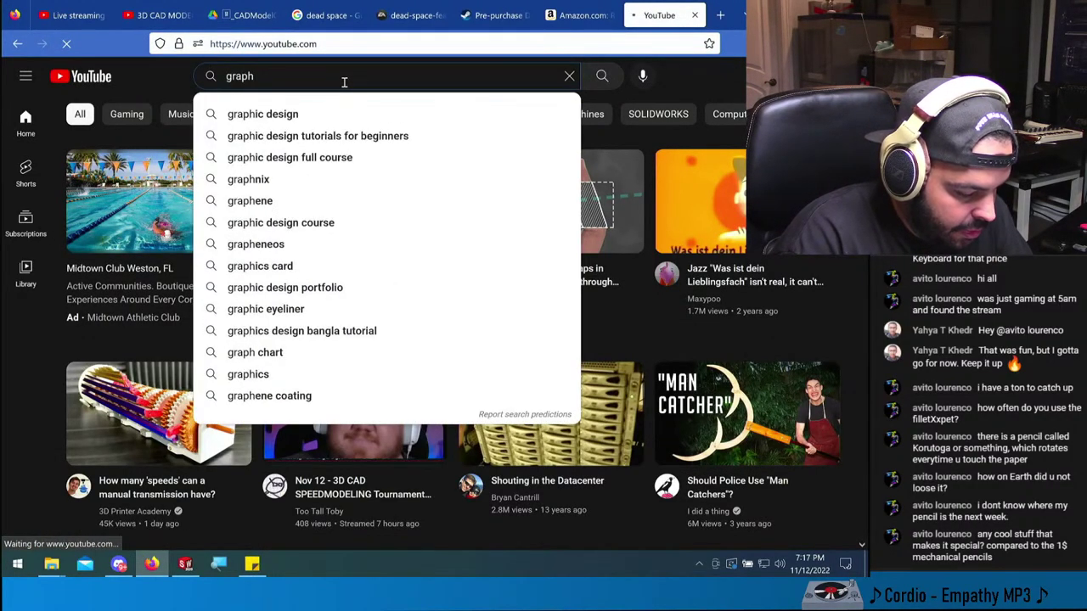
type("gear 1000")
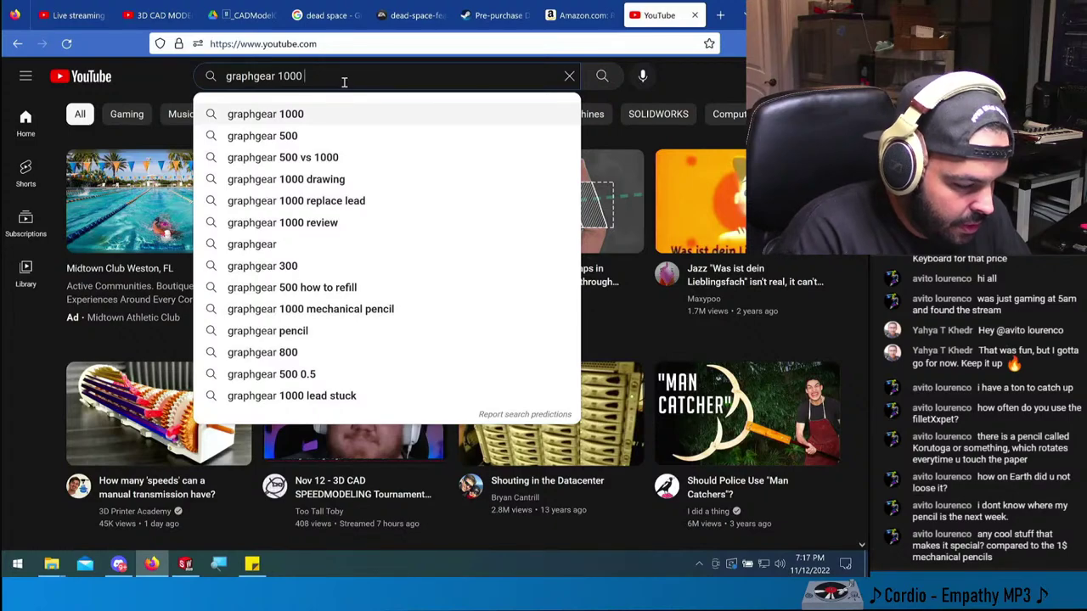
type(" great")
key("Return")
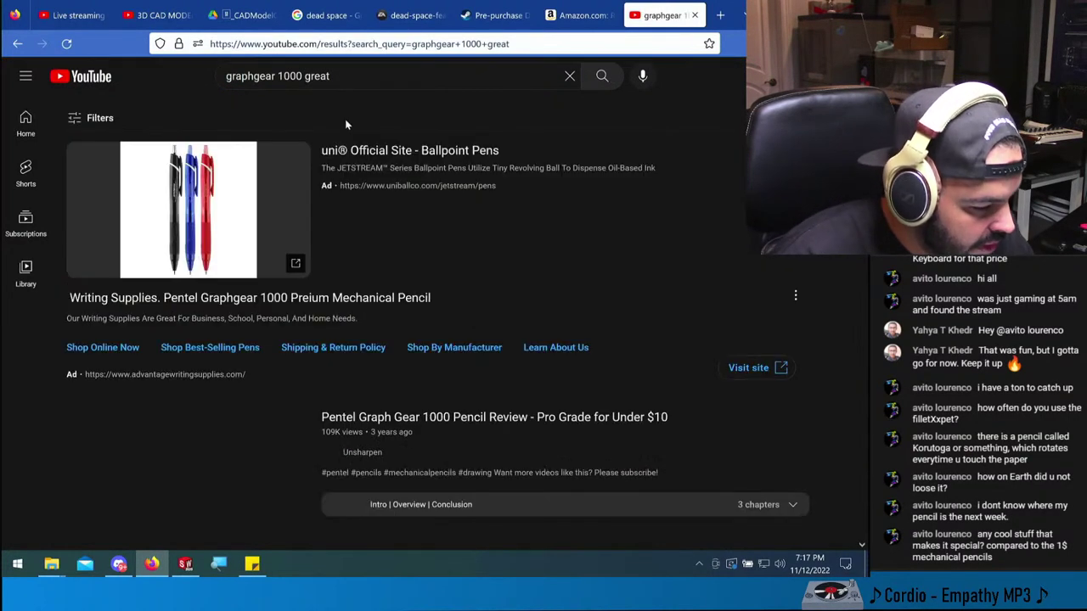
scroll(345, 210, "down", 2)
scroll(456, 242, "down", 2)
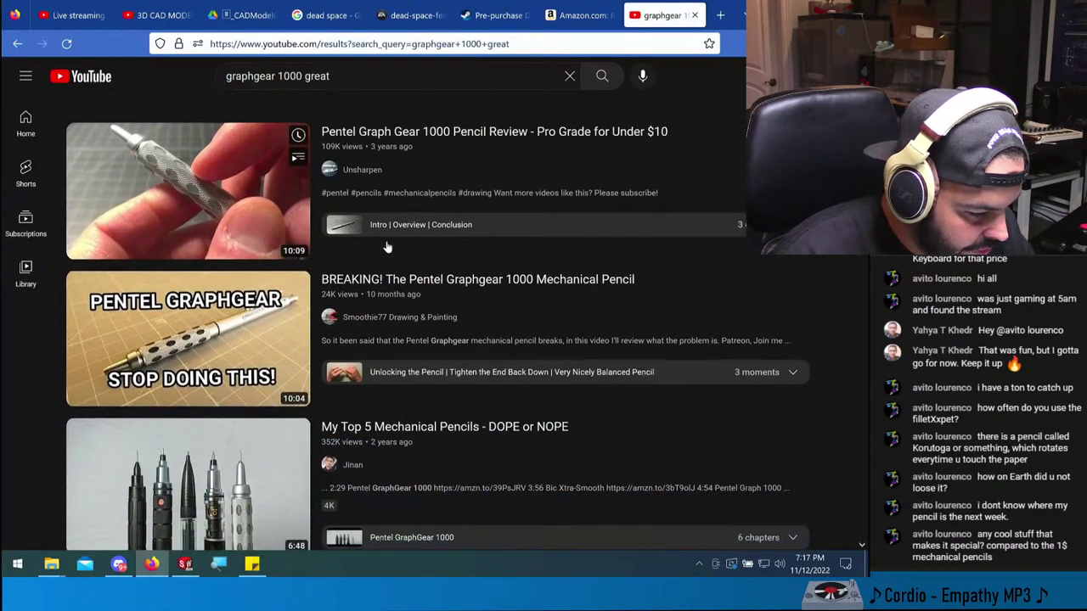
scroll(473, 244, "down", 3)
scroll(473, 244, "up", 2)
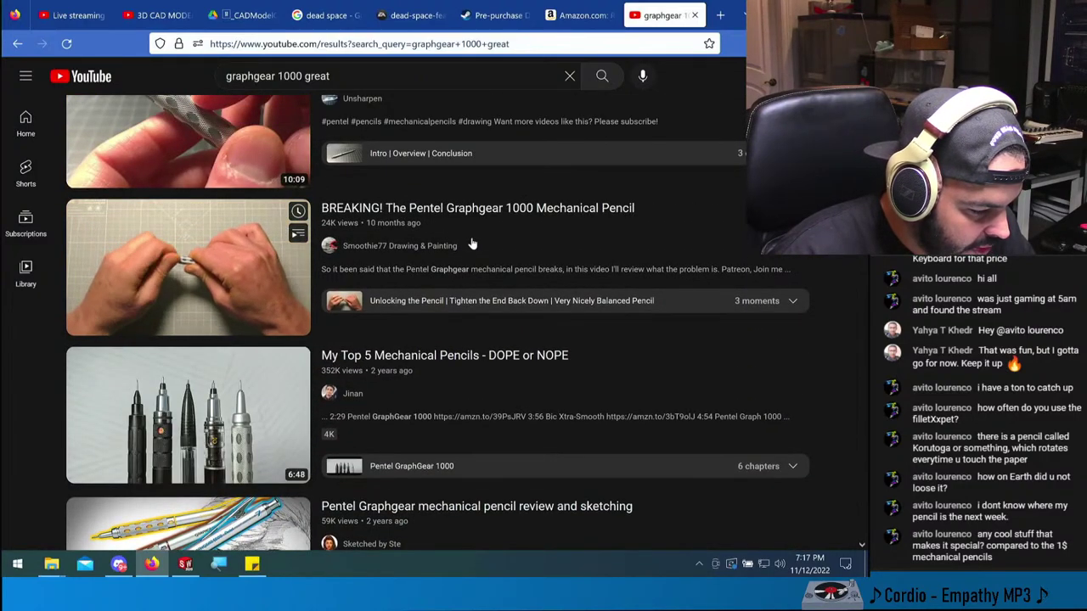
scroll(484, 243, "down", 4)
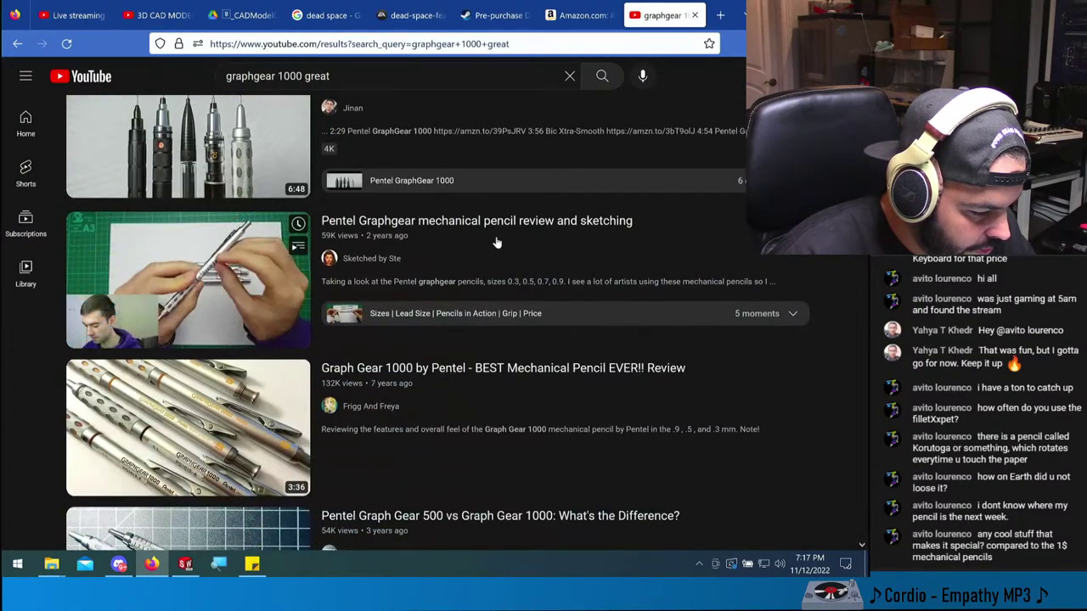
scroll(497, 244, "down", 6)
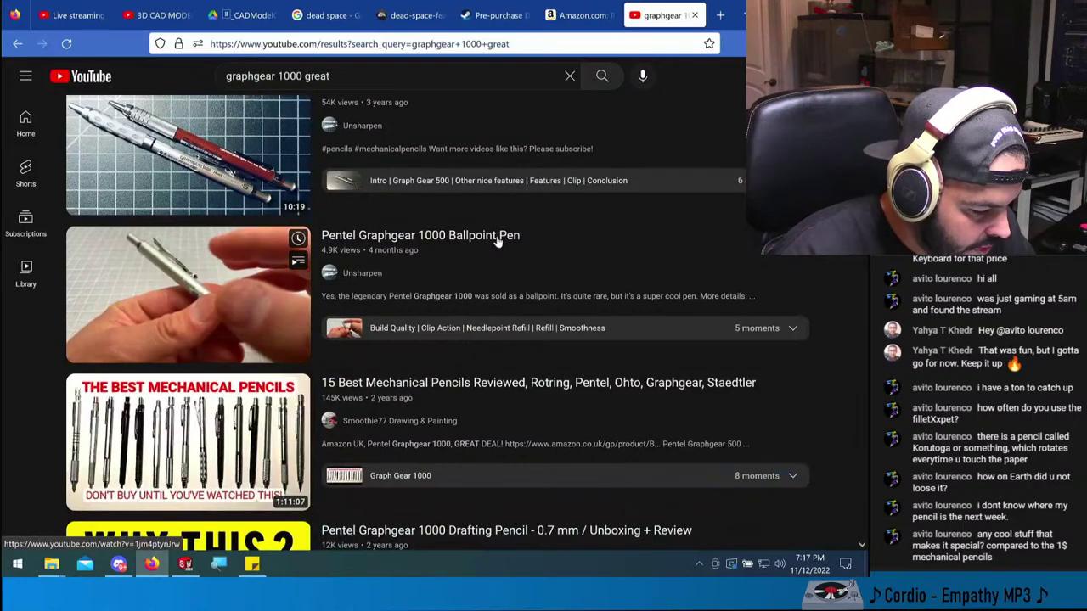
scroll(498, 242, "down", 3)
scroll(498, 242, "down", 2)
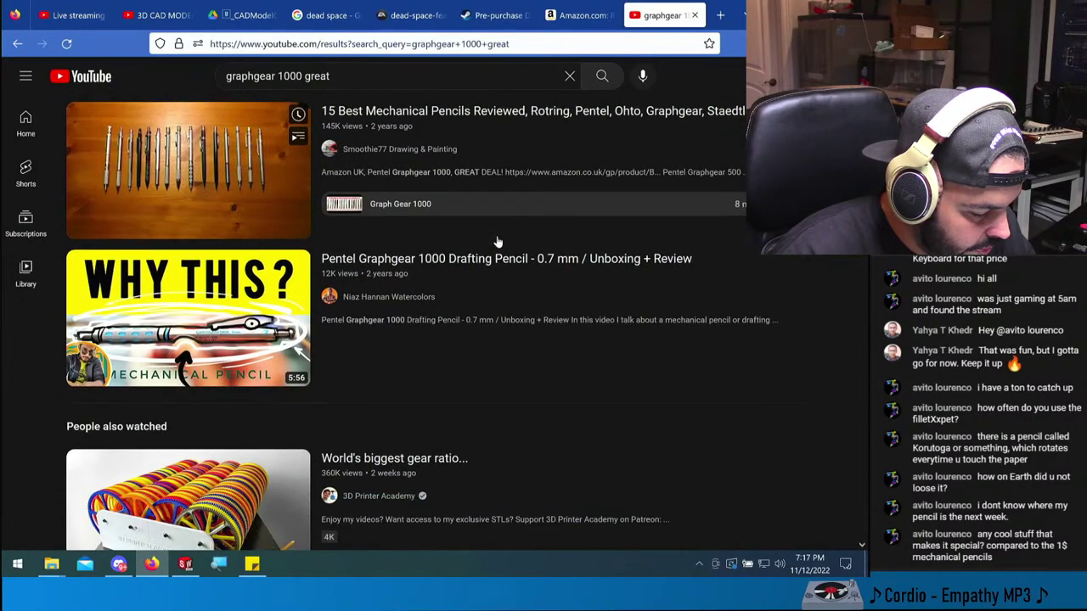
scroll(499, 242, "up", 2)
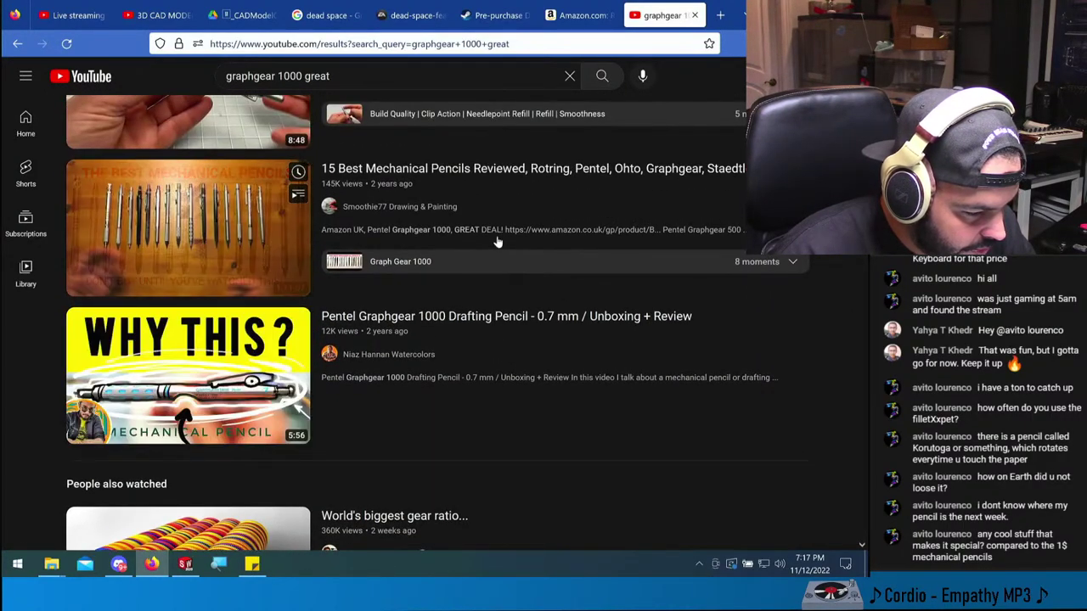
scroll(498, 242, "up", 10)
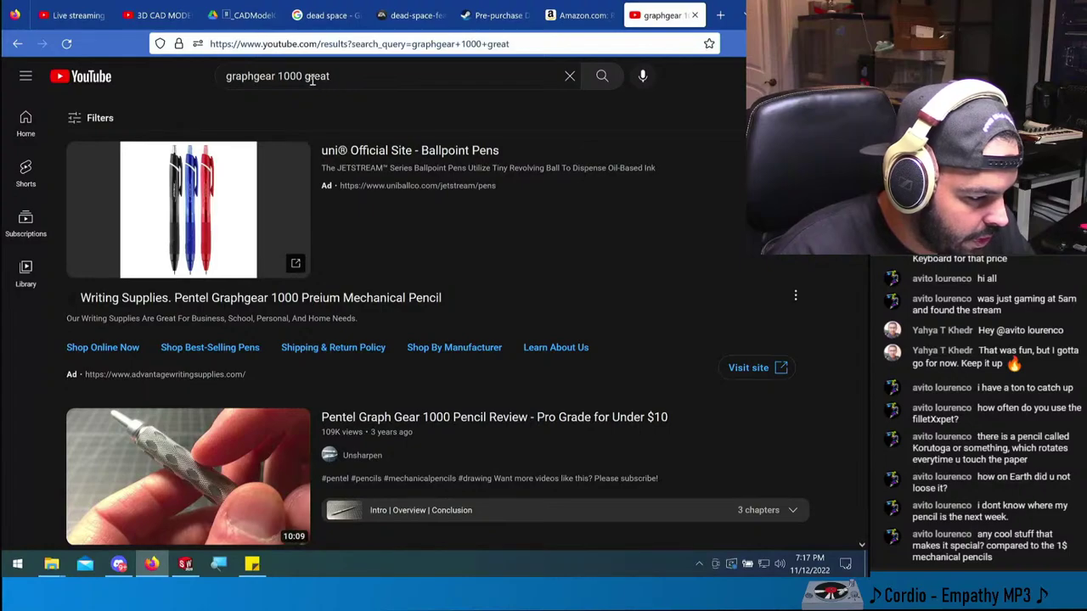
- Reword the search to 'graphgear 1000 what makes it so great' and browse the GraphGear review videos
left_click(311, 79)
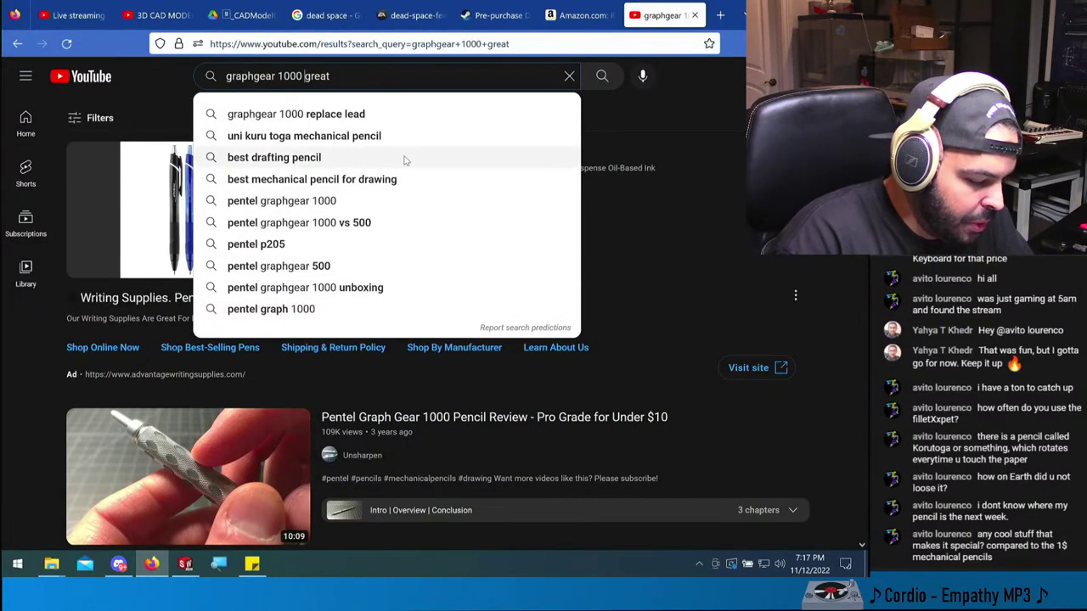
type("what makes ")
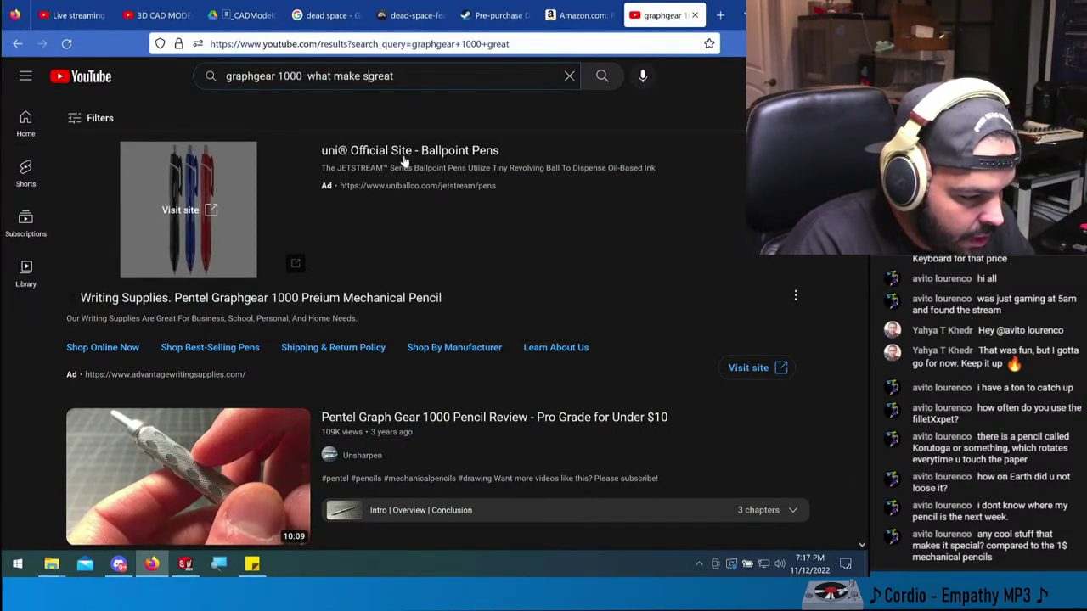
type("it ")
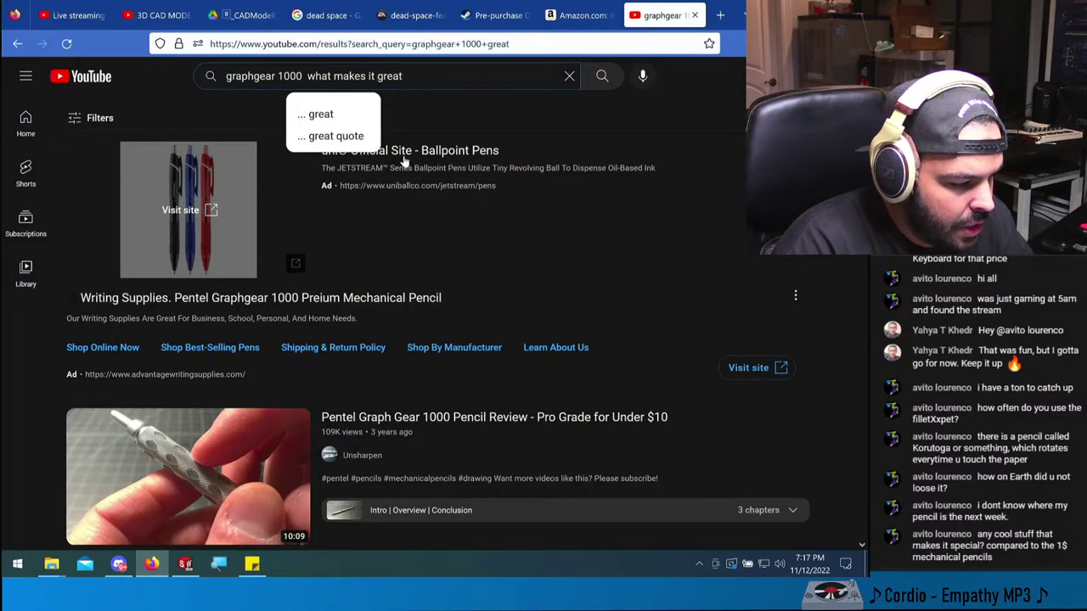
type("so")
key("Return")
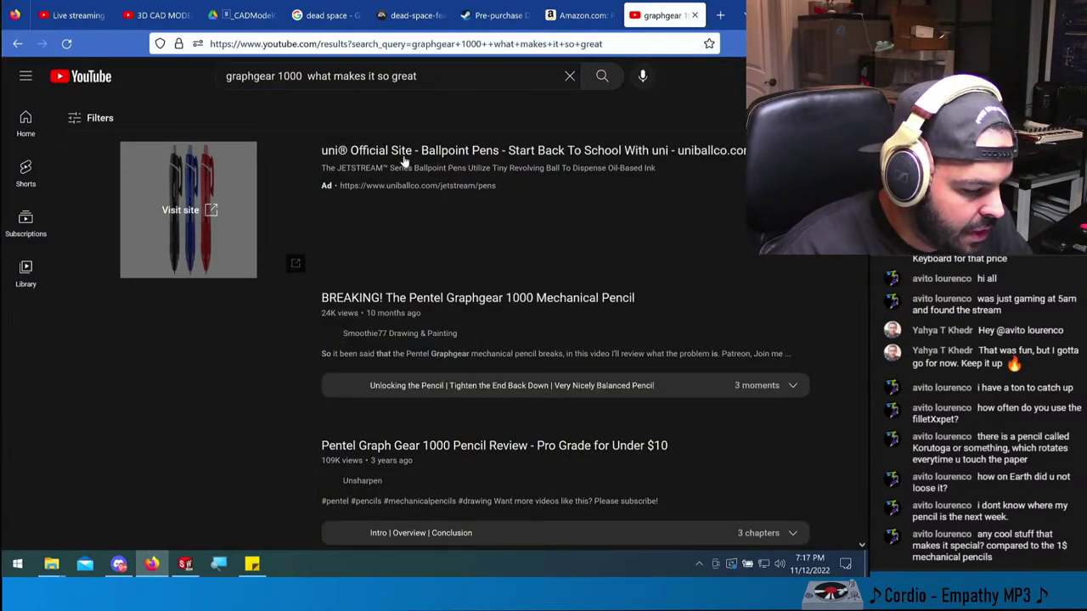
scroll(543, 314, "down", 5)
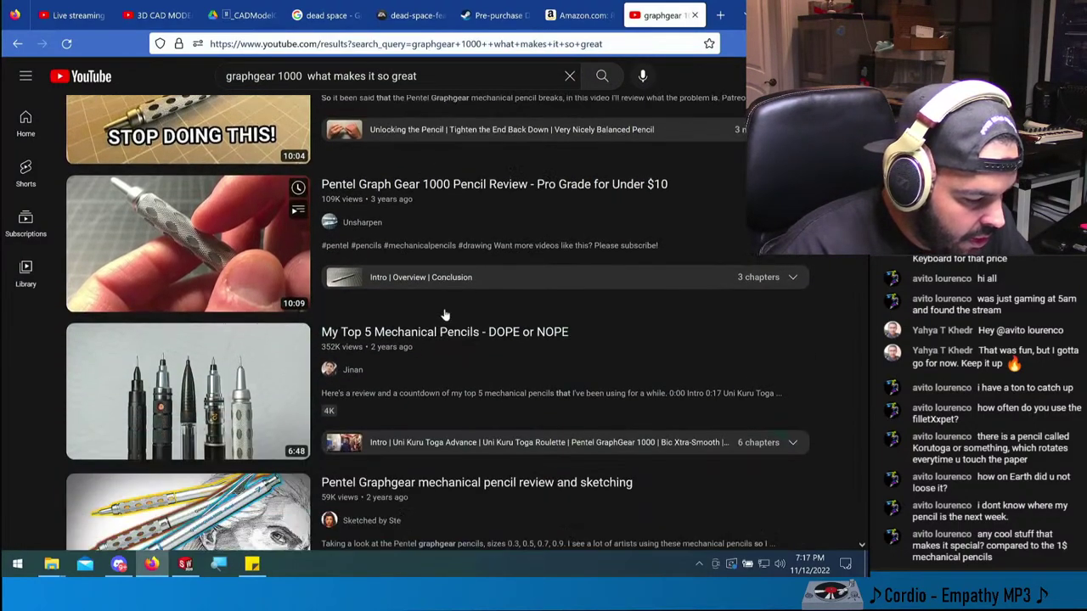
scroll(545, 316, "down", 4)
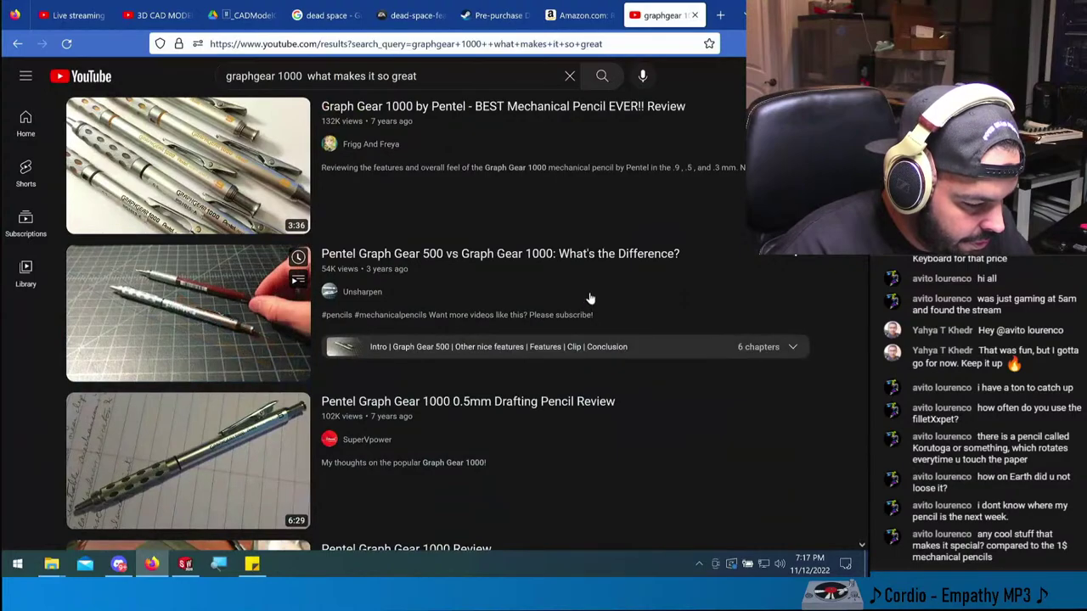
scroll(591, 297, "down", 4)
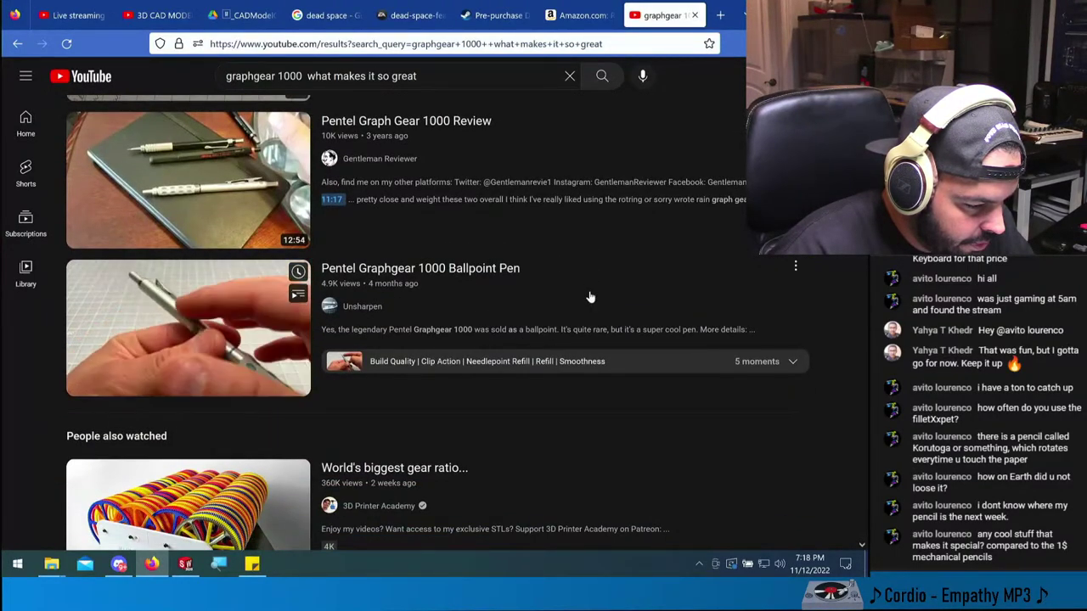
scroll(591, 297, "down", 3)
scroll(590, 297, "down", 2)
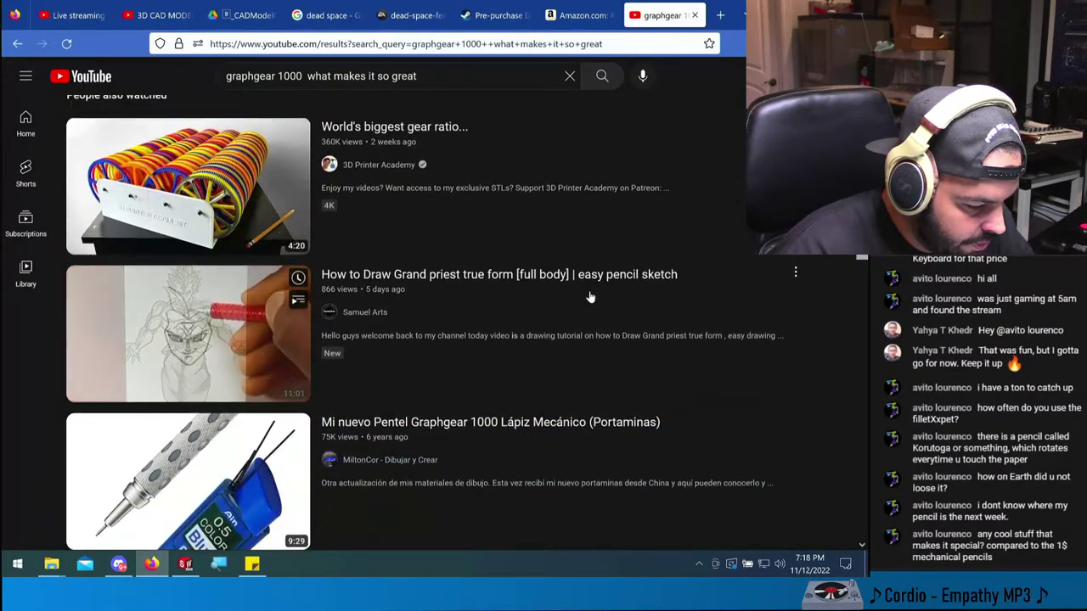
scroll(590, 297, "up", 4)
scroll(591, 296, "down", 5)
scroll(591, 296, "down", 8)
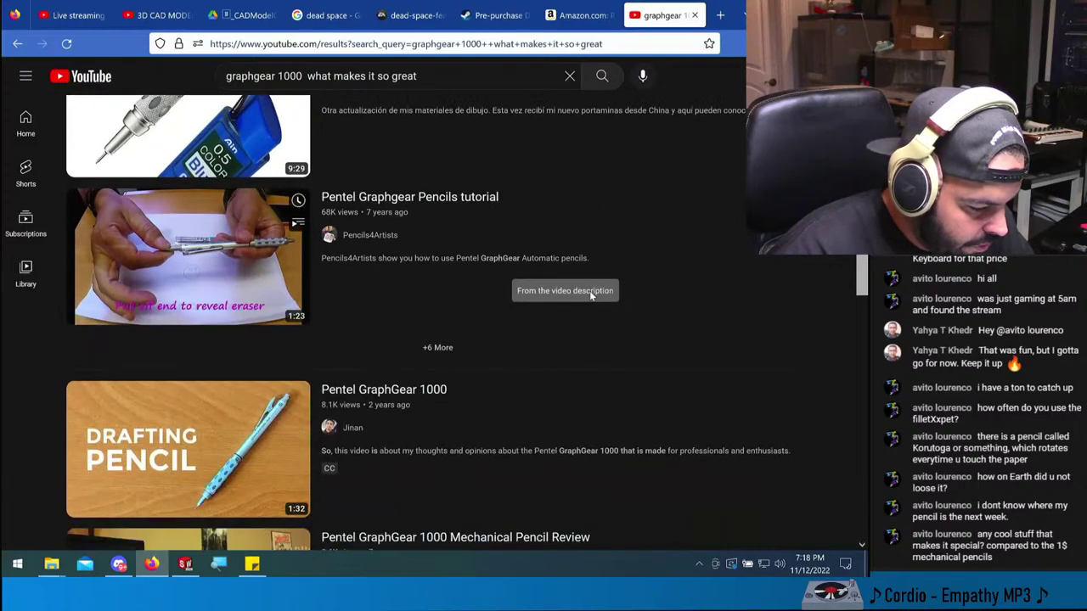
scroll(441, 255, "up", 1)
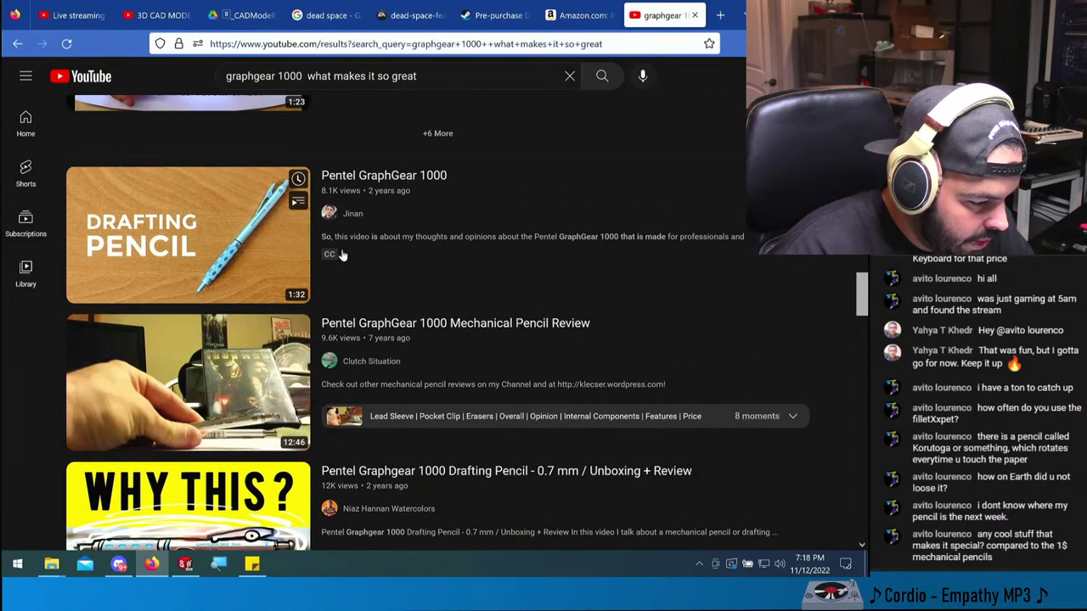
mouse_move(297, 225)
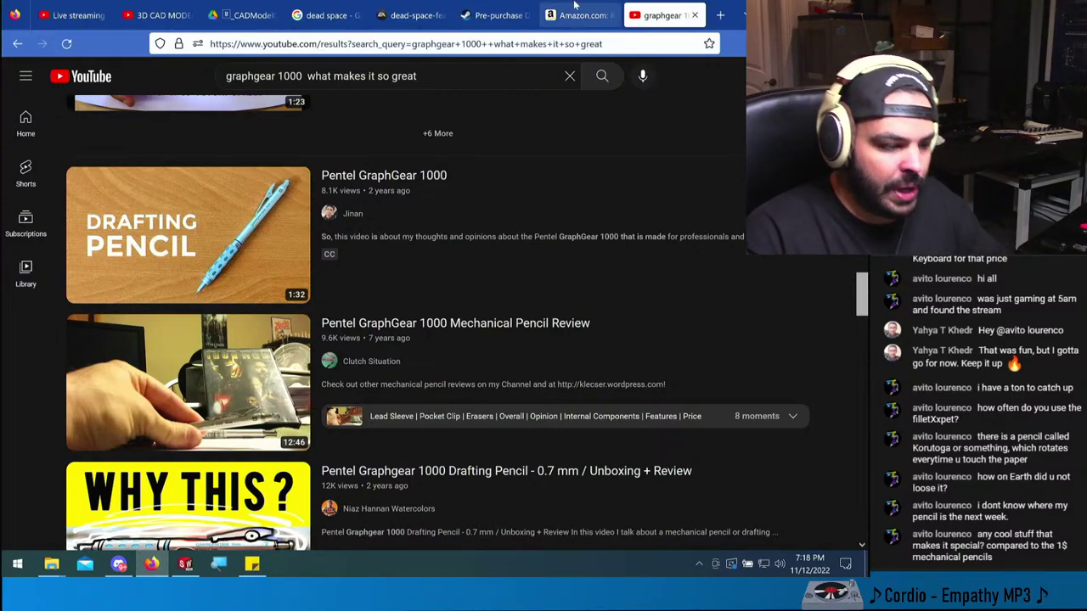
- Close YouTube, search Amazon for 'graphgear 01000' and scroll the product results
left_click(695, 15)
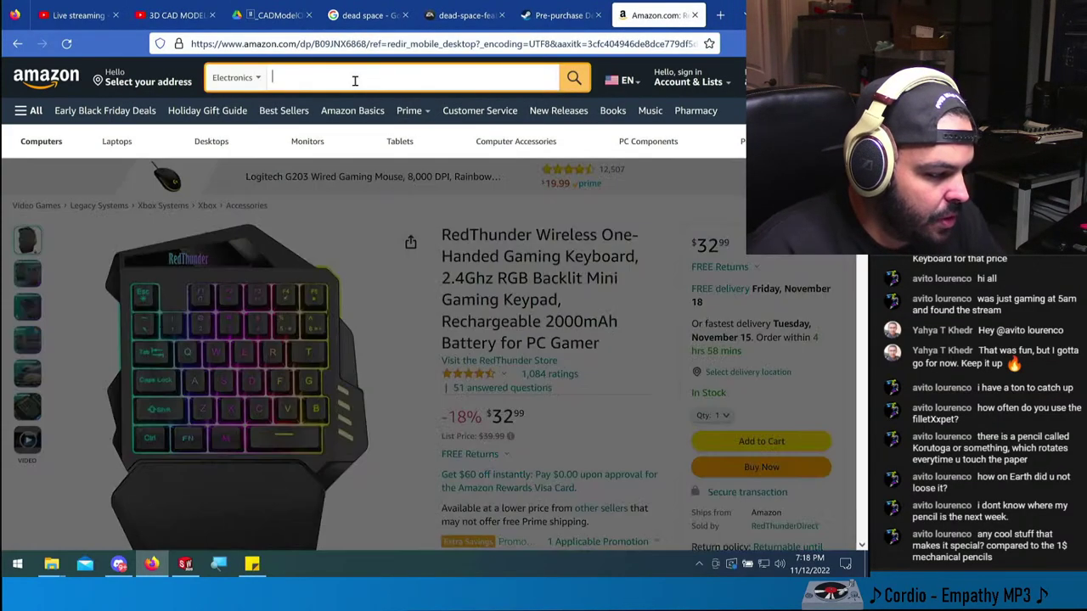
left_click(74, 78)
left_click(295, 78)
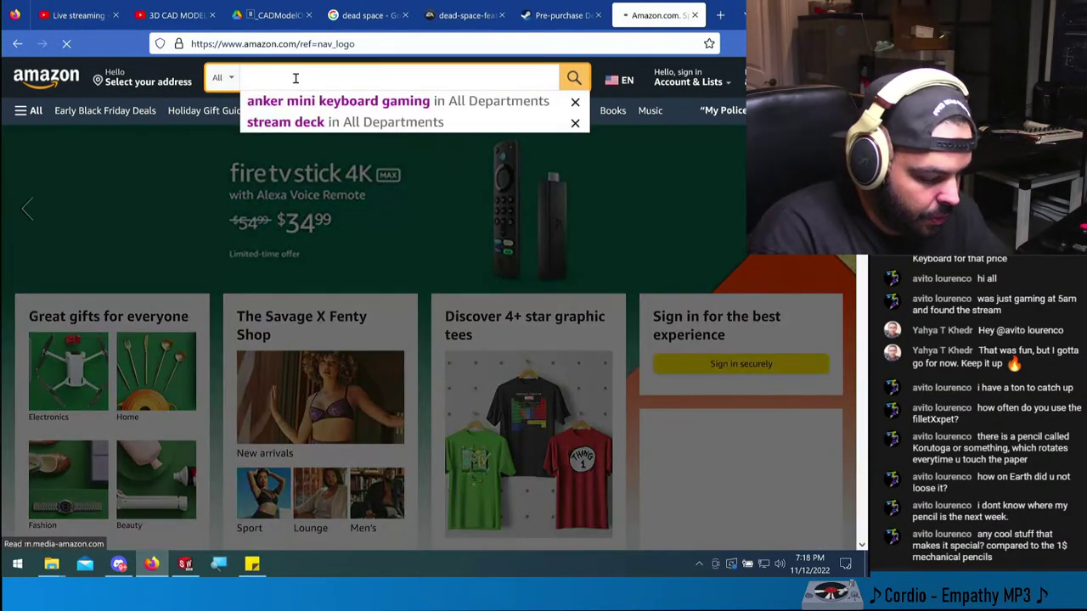
type("graphgear 0")
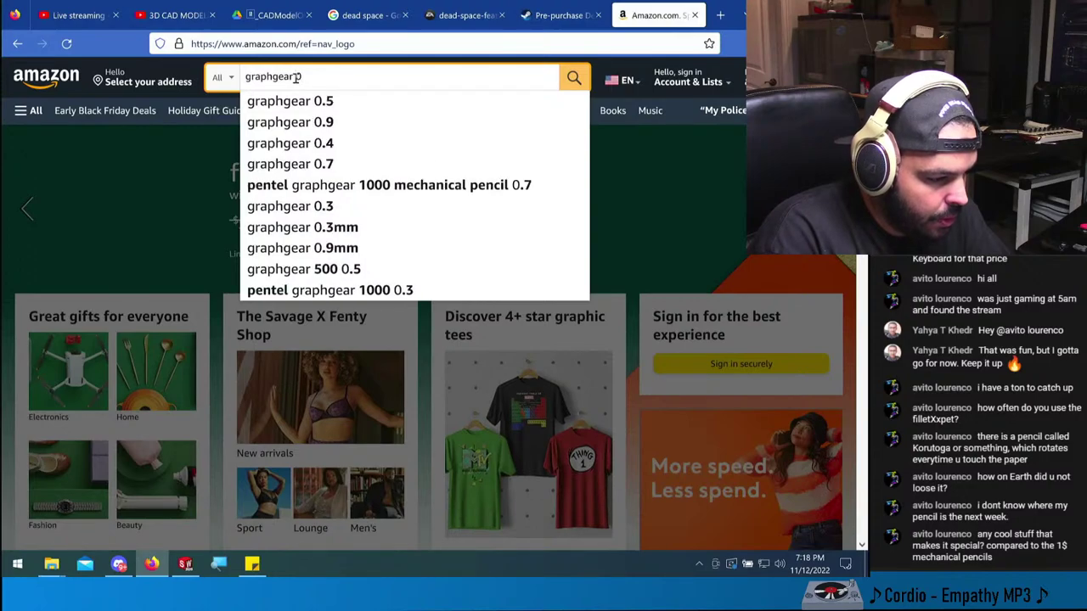
key("BackSpace")
type("1000")
key("Return")
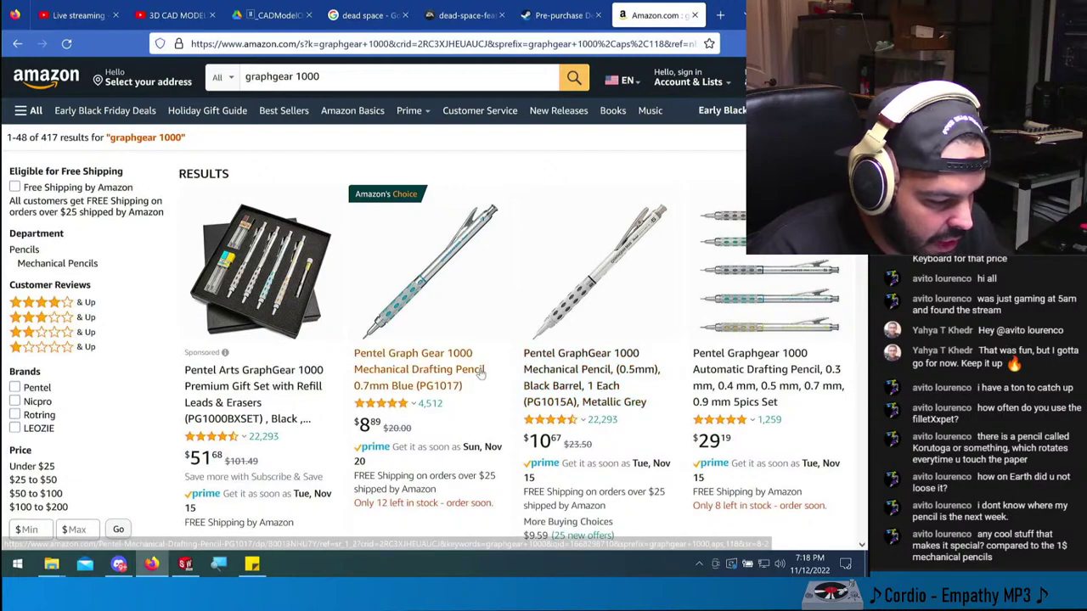
scroll(480, 370, "down", 2)
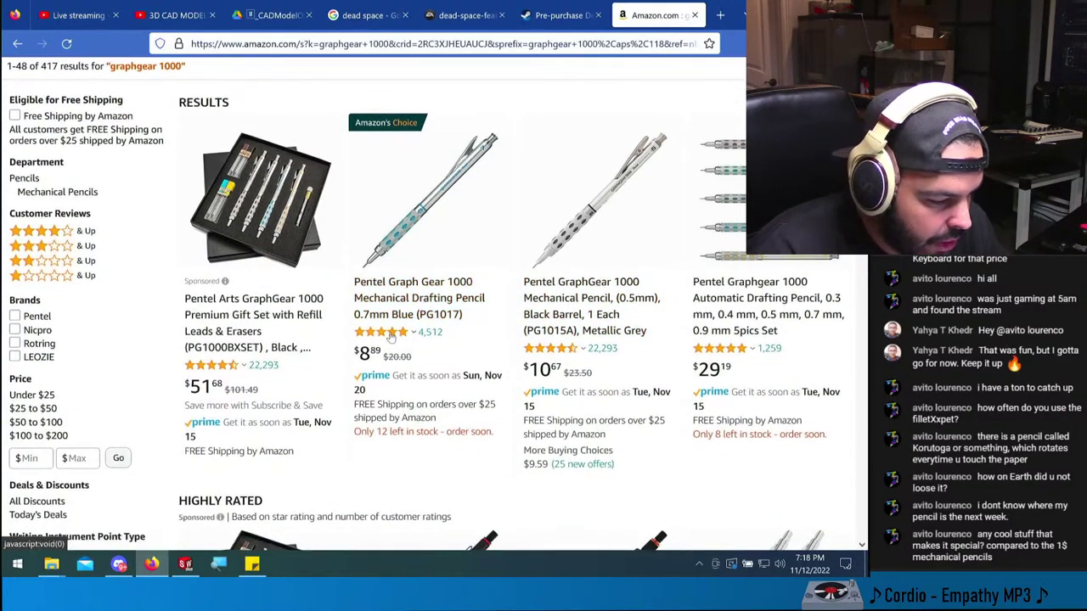
mouse_move(565, 356)
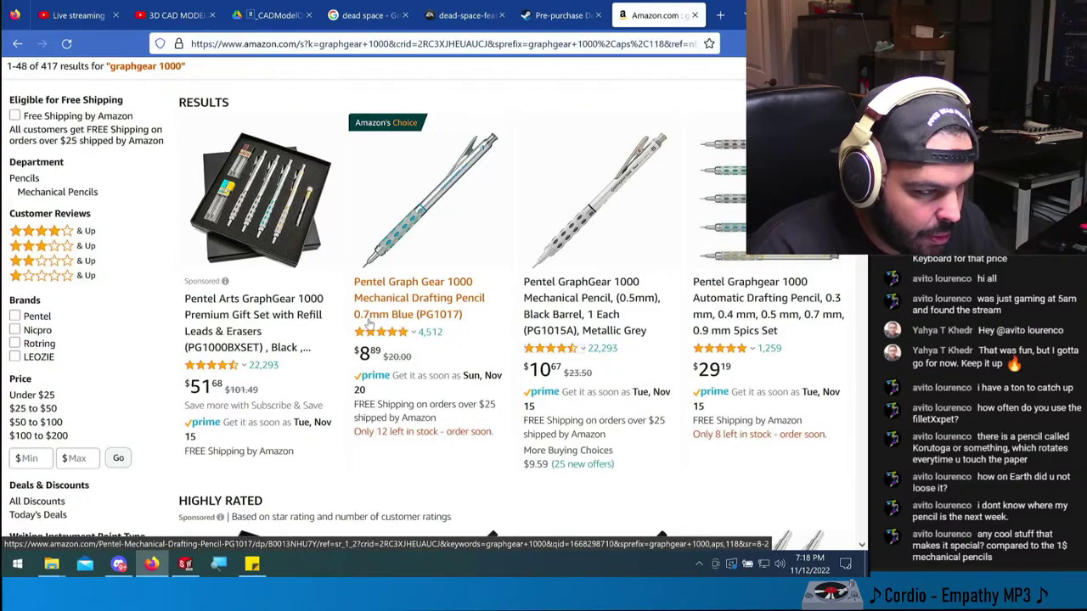
scroll(660, 344, "down", 5)
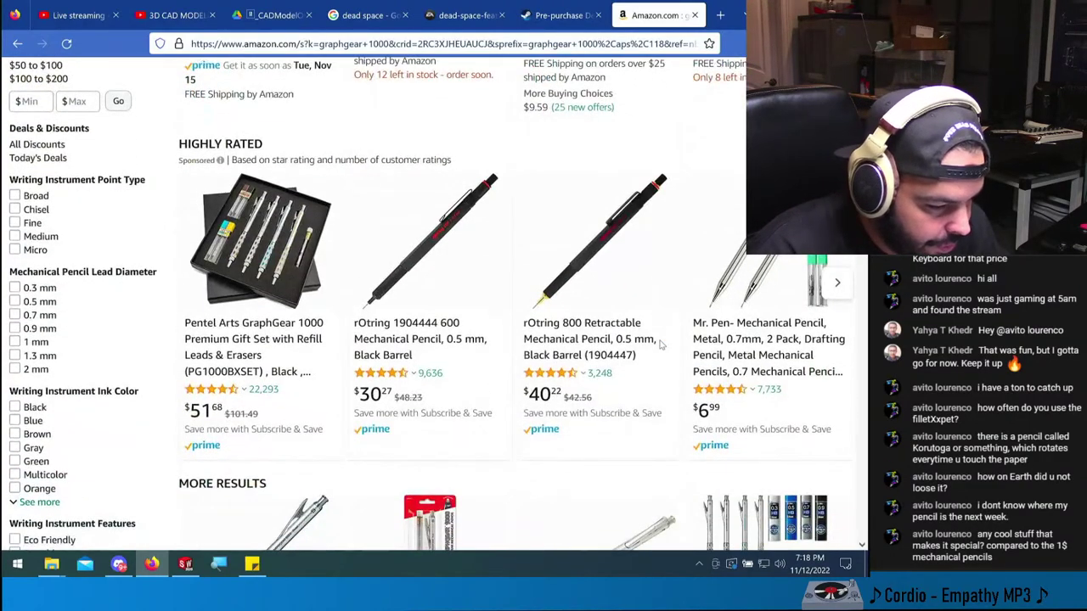
scroll(660, 344, "down", 3)
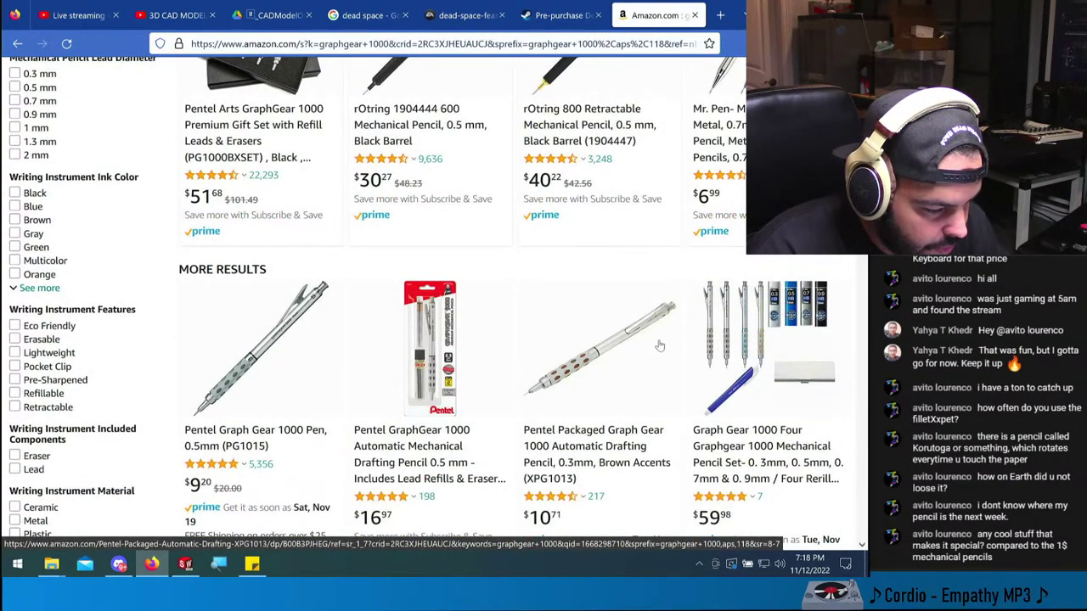
scroll(660, 344, "up", 8)
- Add 0.9 to the search, view the Pentel Graph Gear 1000 0.9mm Yellow page, then return to SOLIDWORKS
left_click(429, 76)
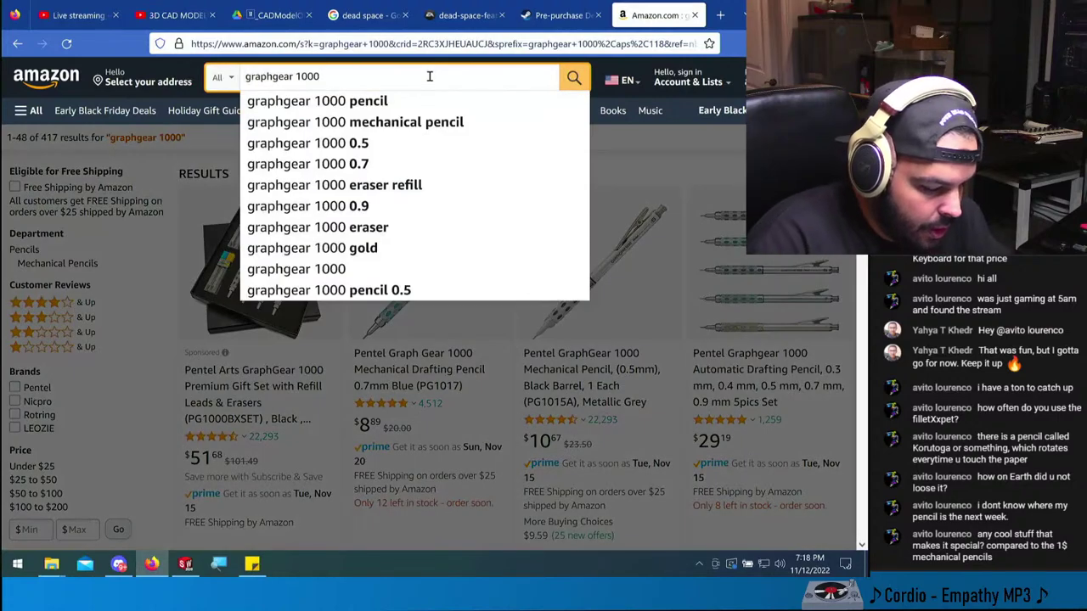
type("0.9")
key("Return")
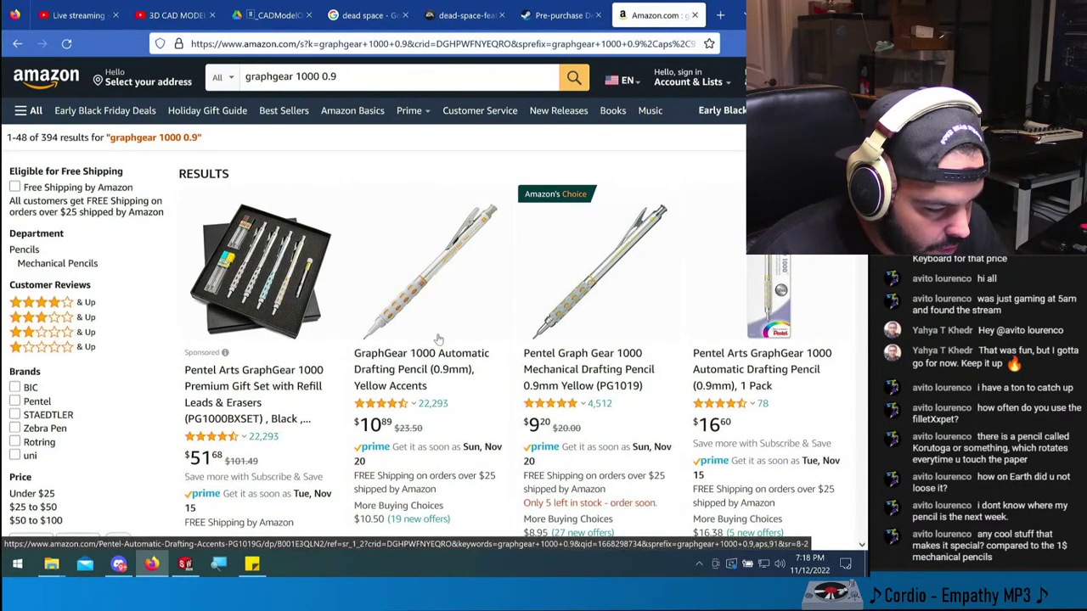
left_click(551, 384)
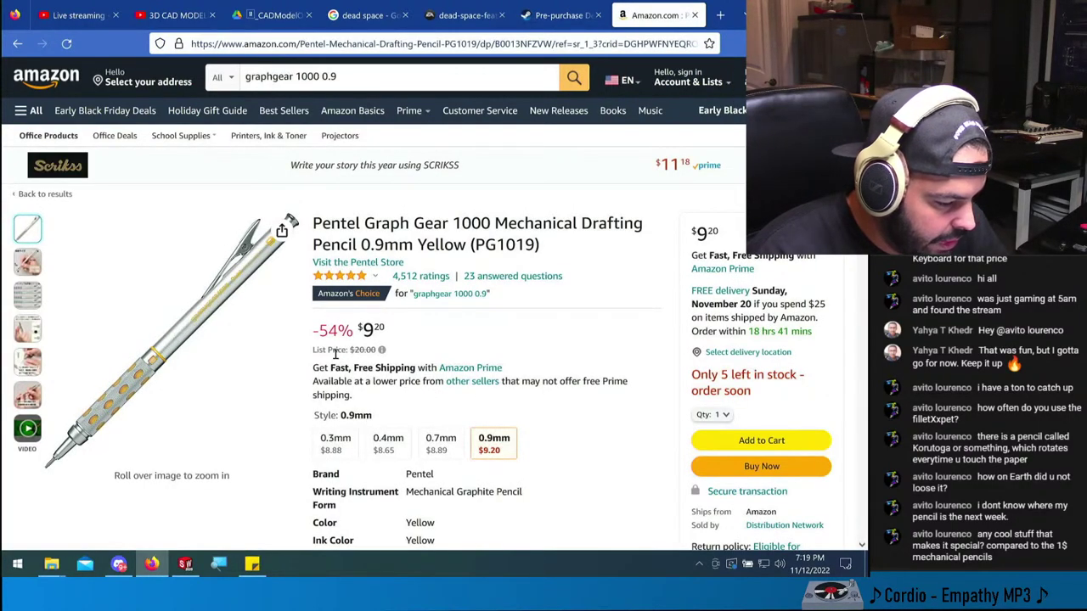
scroll(255, 348, "down", 1)
mouse_move(43, 182)
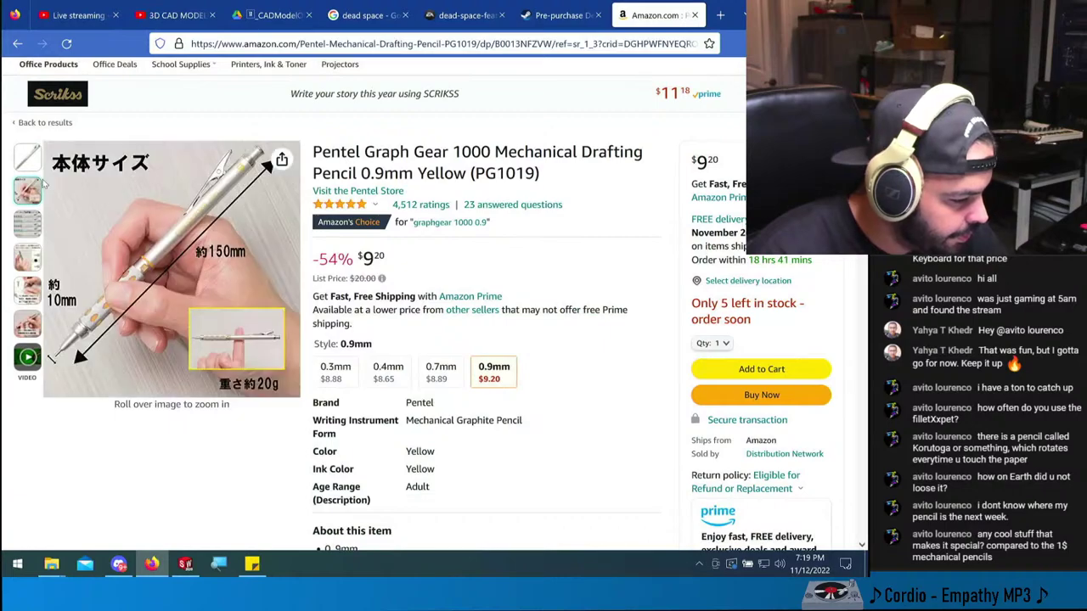
mouse_move(28, 224)
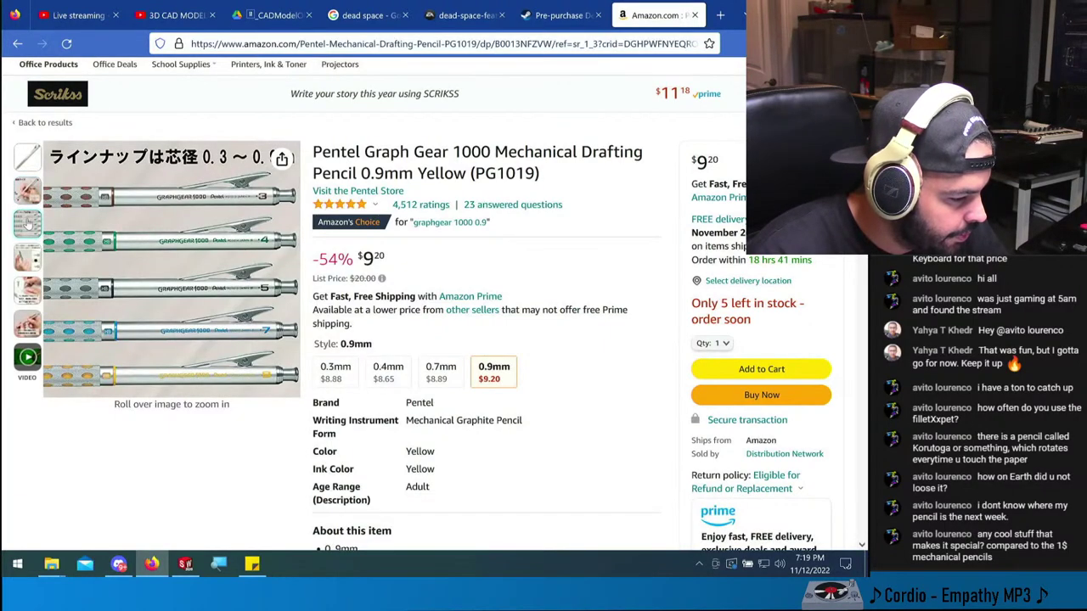
mouse_move(25, 262)
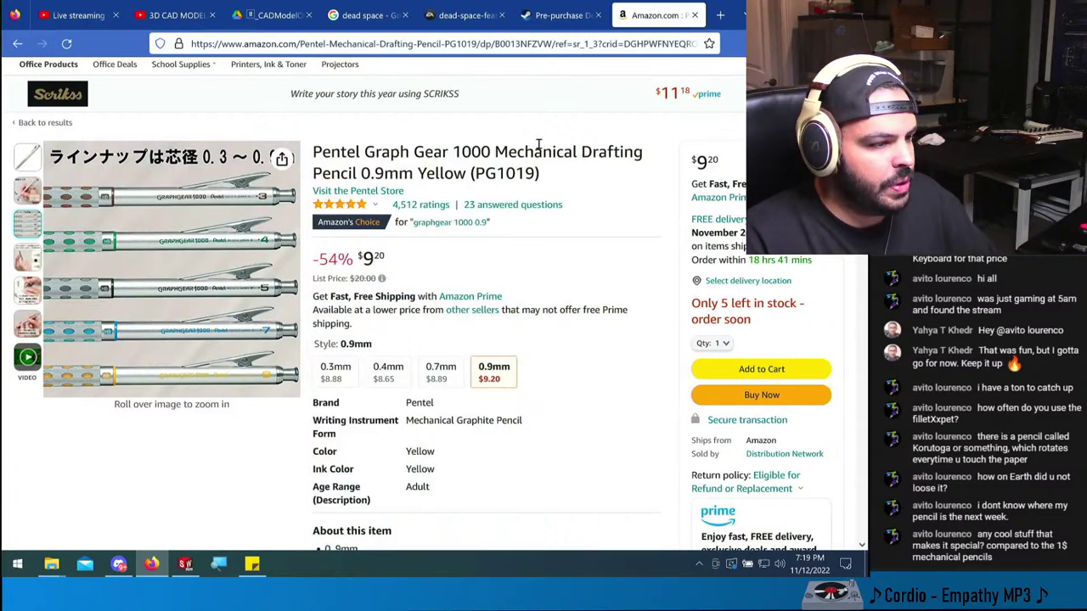
key("alt+Tab")
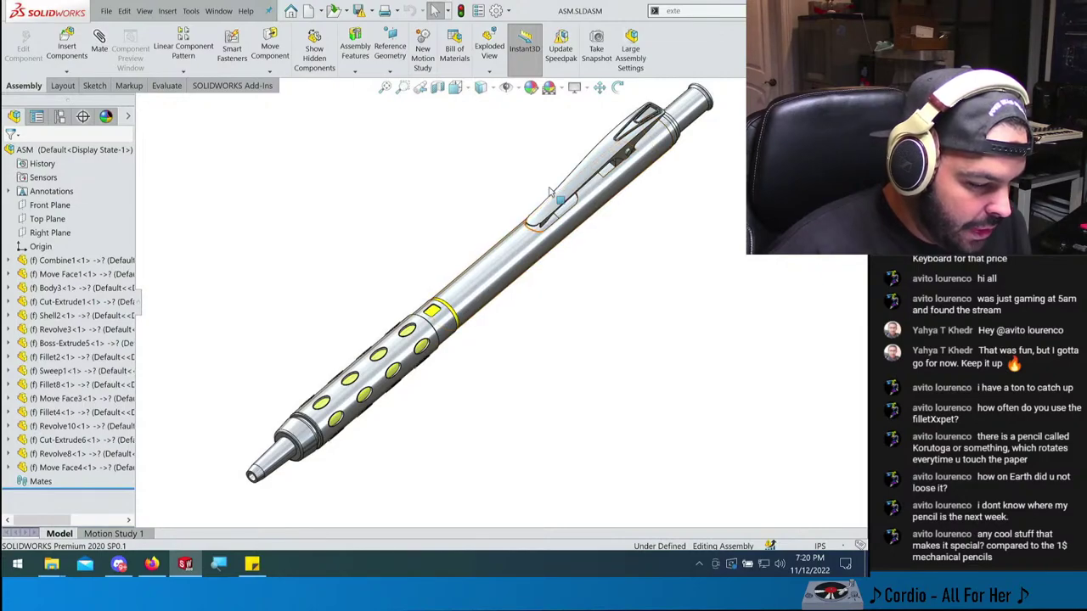
- Section the pencil assembly, rotate the cutaway to horizontal and select the tip's circular edge
left_click(455, 88)
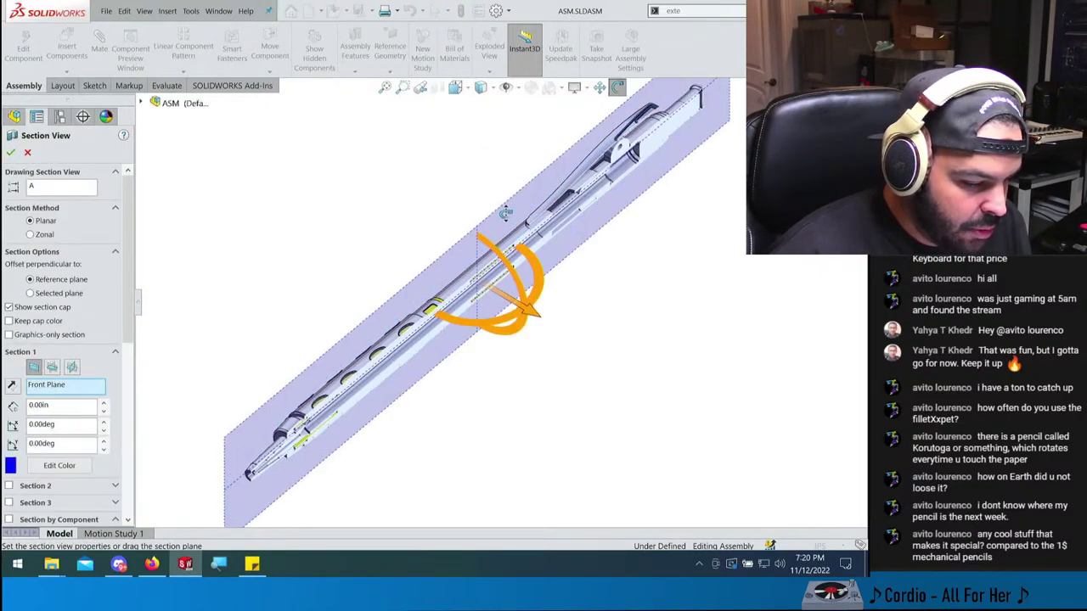
middle_click_drag(506, 213, 478, 200)
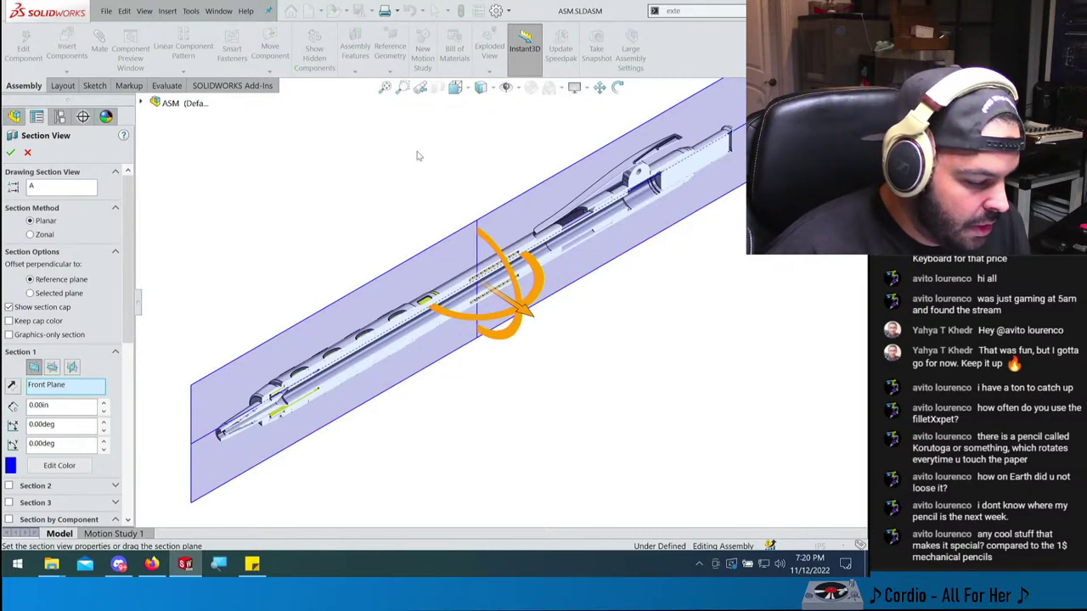
middle_click_drag(430, 176, 443, 111)
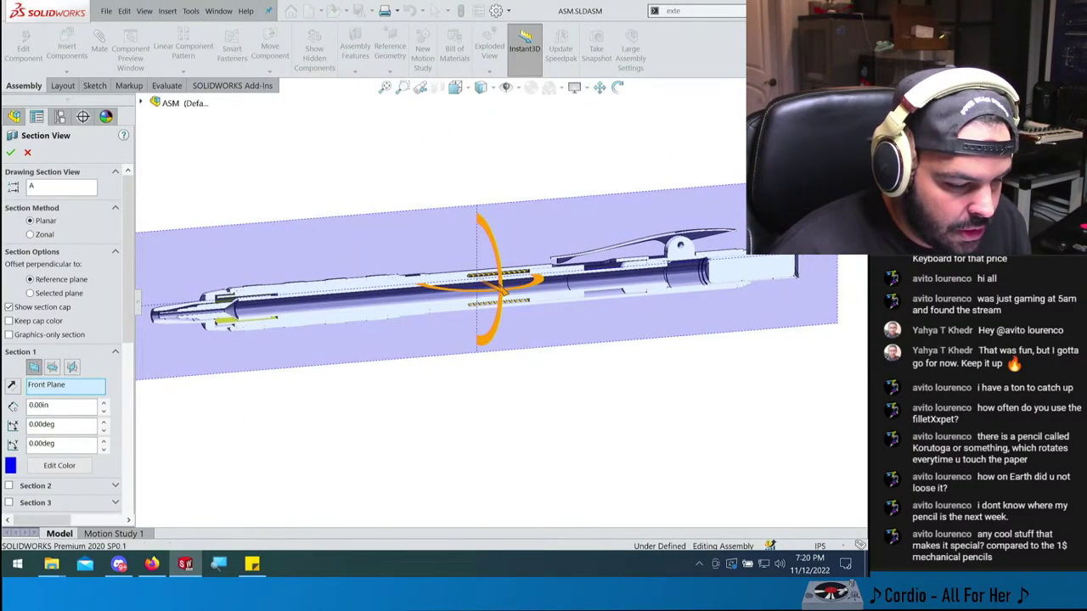
key("Escape")
middle_click_drag(690, 265, 671, 245)
scroll(417, 364, "up", 5)
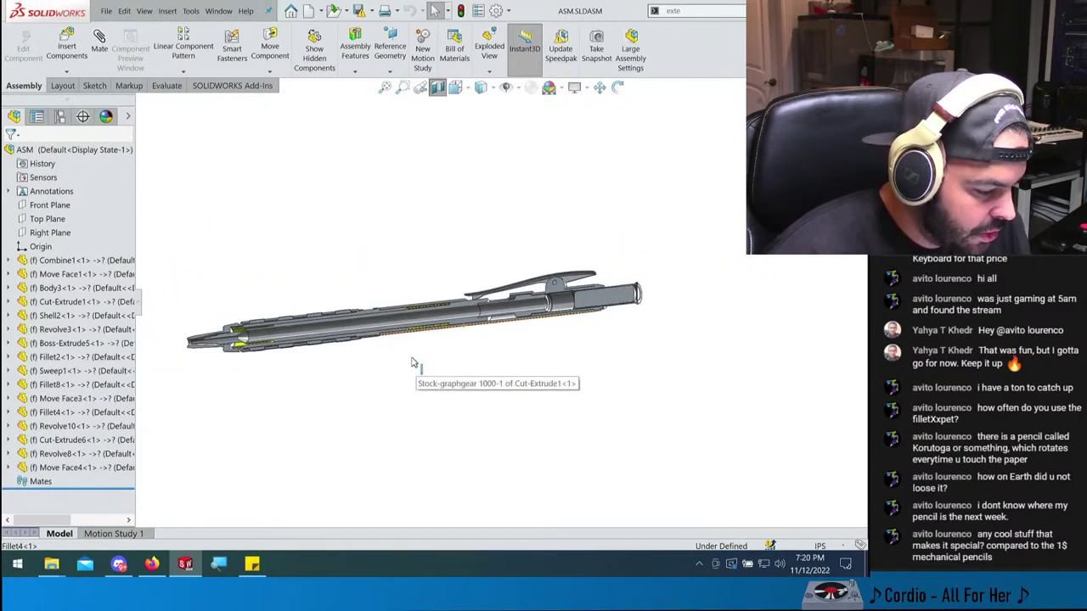
middle_click_drag(449, 347, 381, 383)
scroll(347, 351, "down", 6)
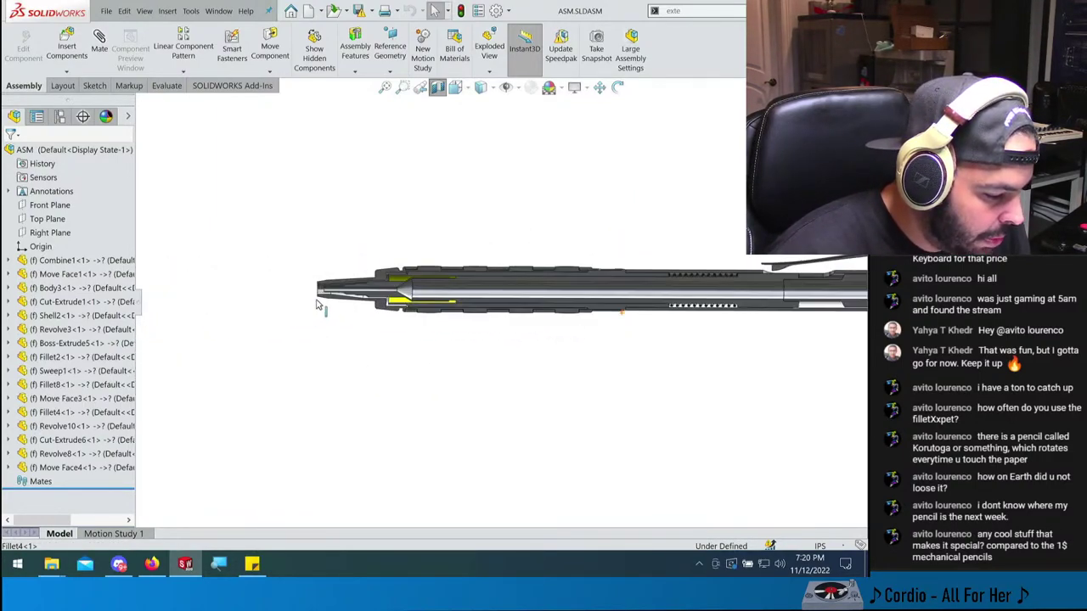
middle_click_drag(467, 283, 468, 298)
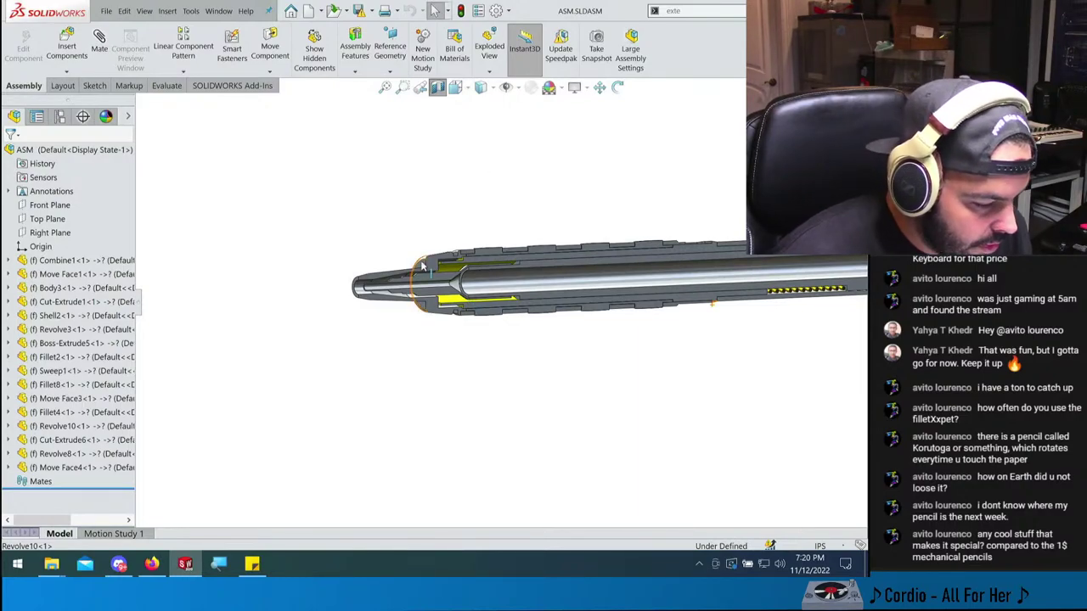
scroll(422, 266, "down", 4)
left_click(363, 282)
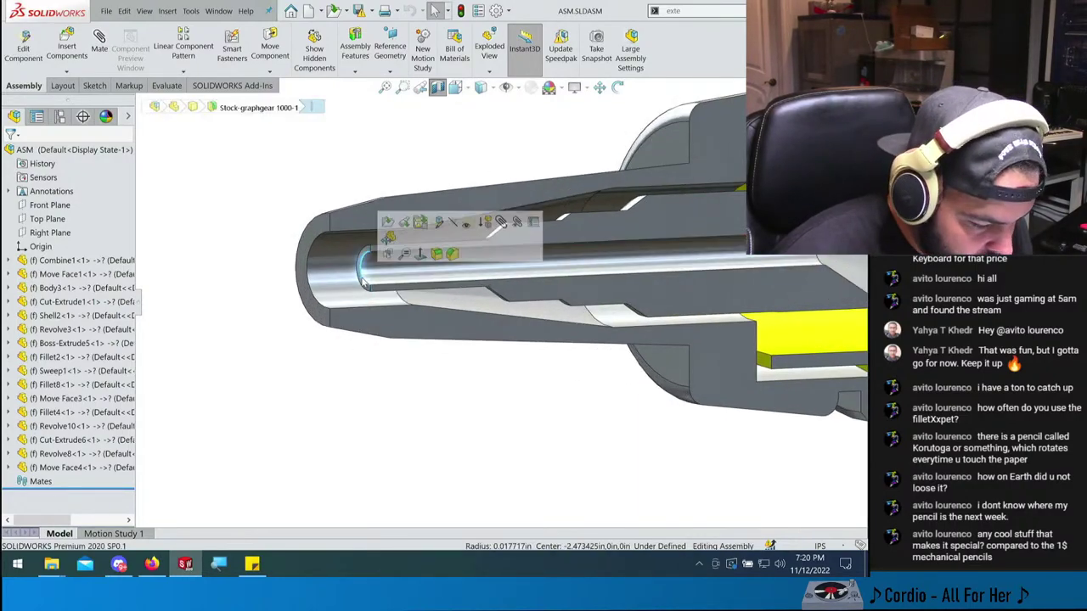
scroll(478, 192, "up", 6)
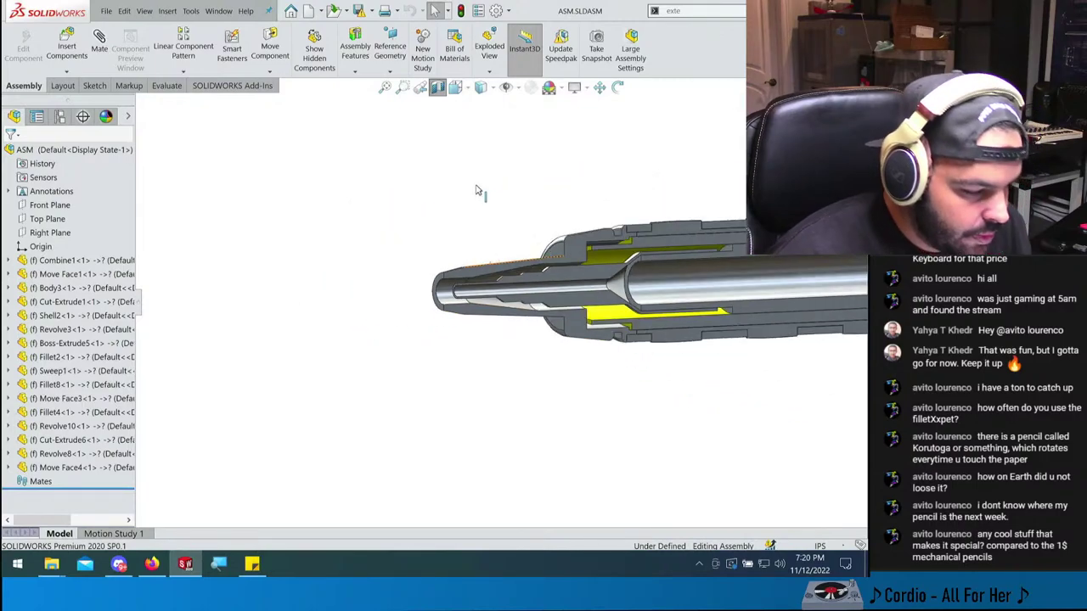
- Turn off the section view and close all documents from the Window menu
left_click(438, 89)
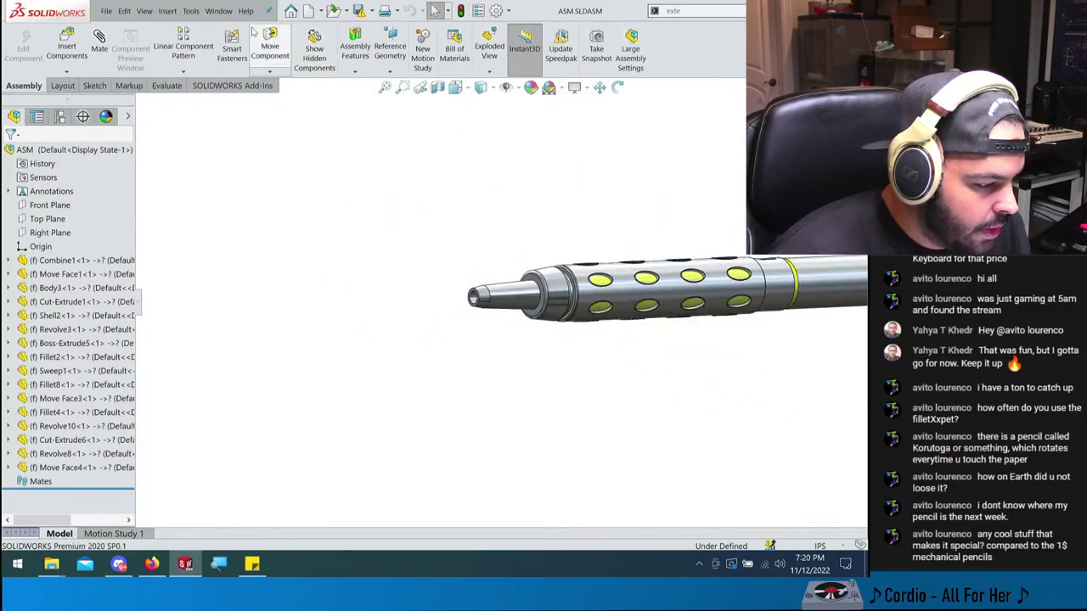
left_click(218, 10)
left_click(240, 134)
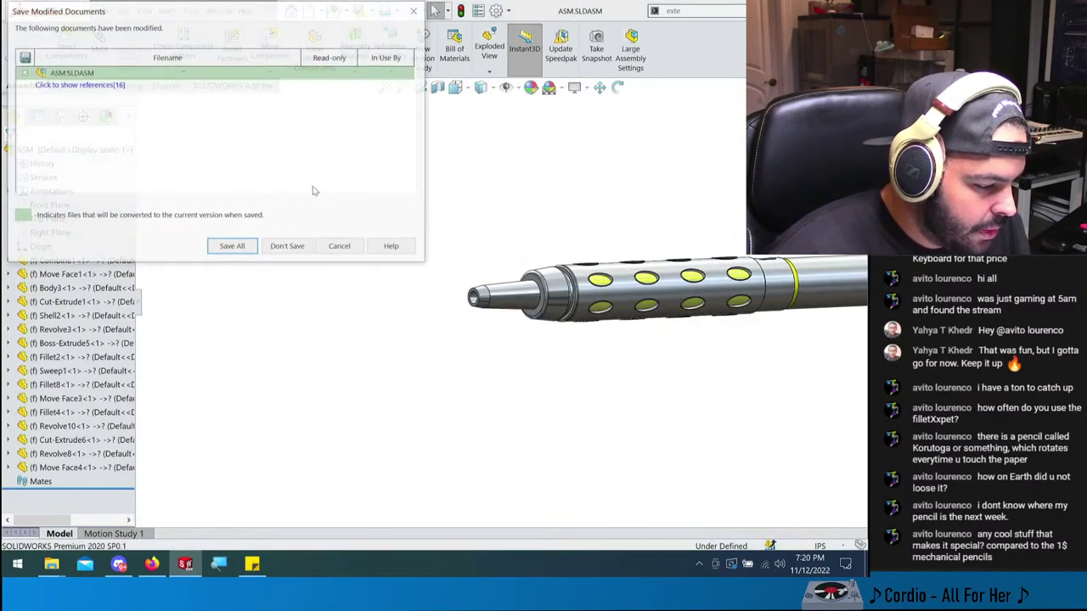
- Discard changes to ASM.SLDASM and open Assem3.SLDASM from the 012 - BALL WHISK folder
left_click(288, 247)
left_click(106, 11)
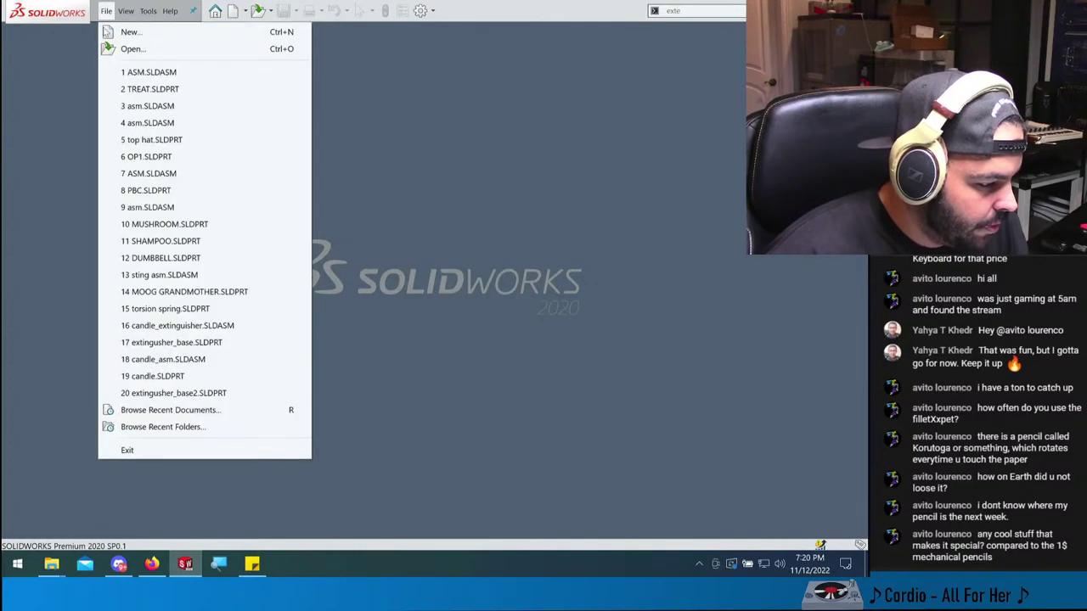
left_click(121, 45)
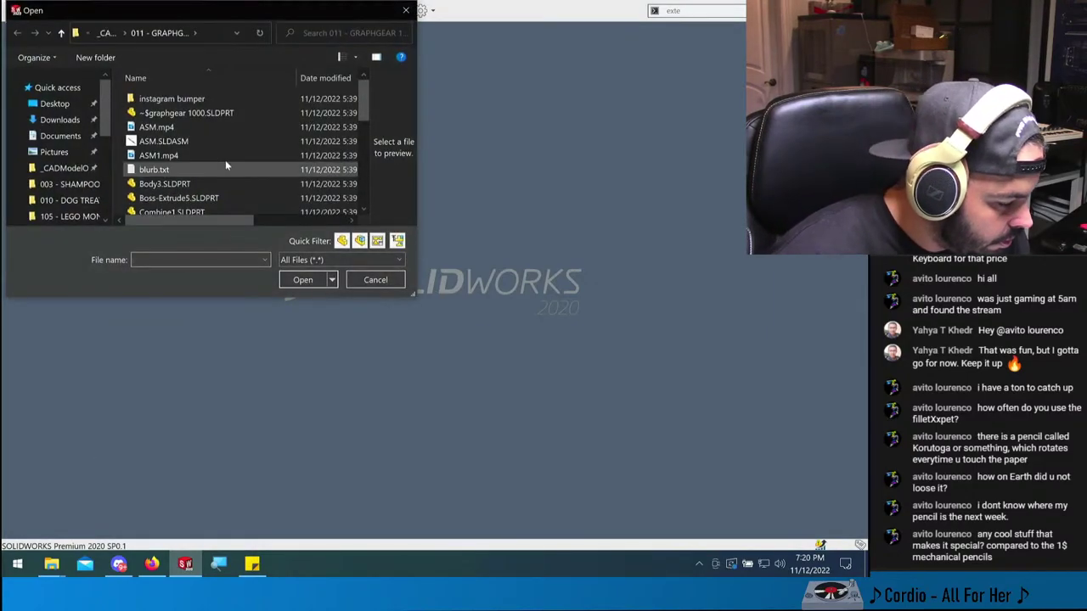
left_click(106, 32)
double_click(183, 179)
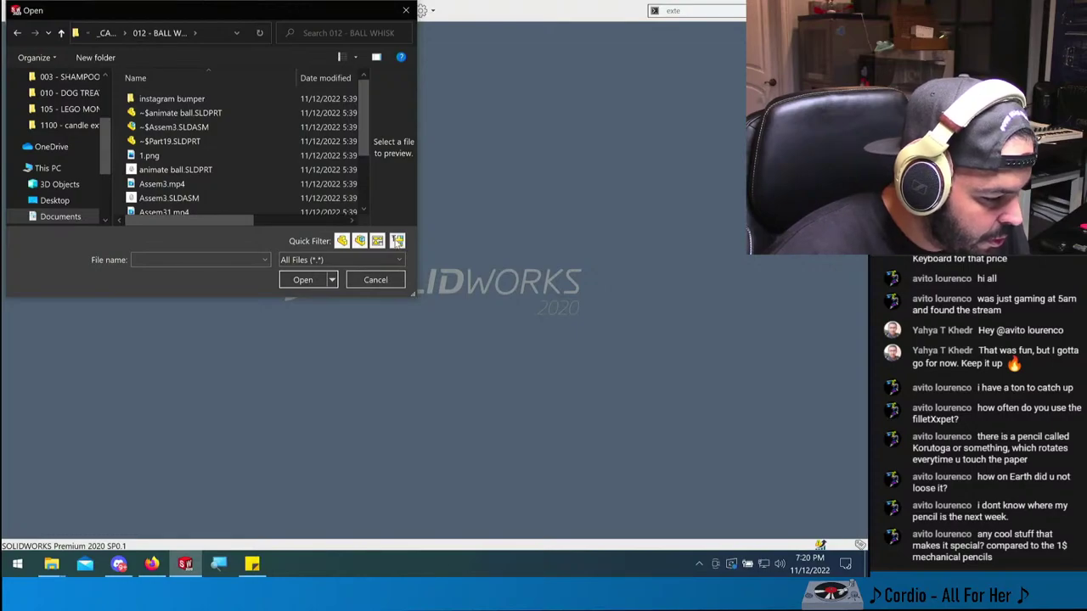
left_click(397, 241)
double_click(174, 112)
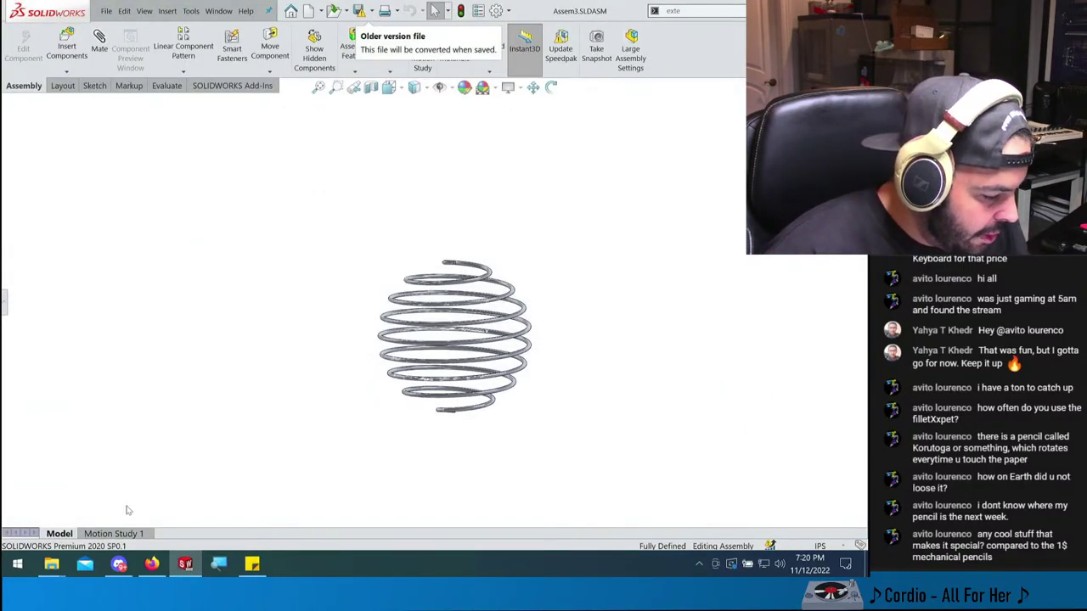
- Show the Motion Study 1 timeline for the ball whisk assembly
left_click(118, 533)
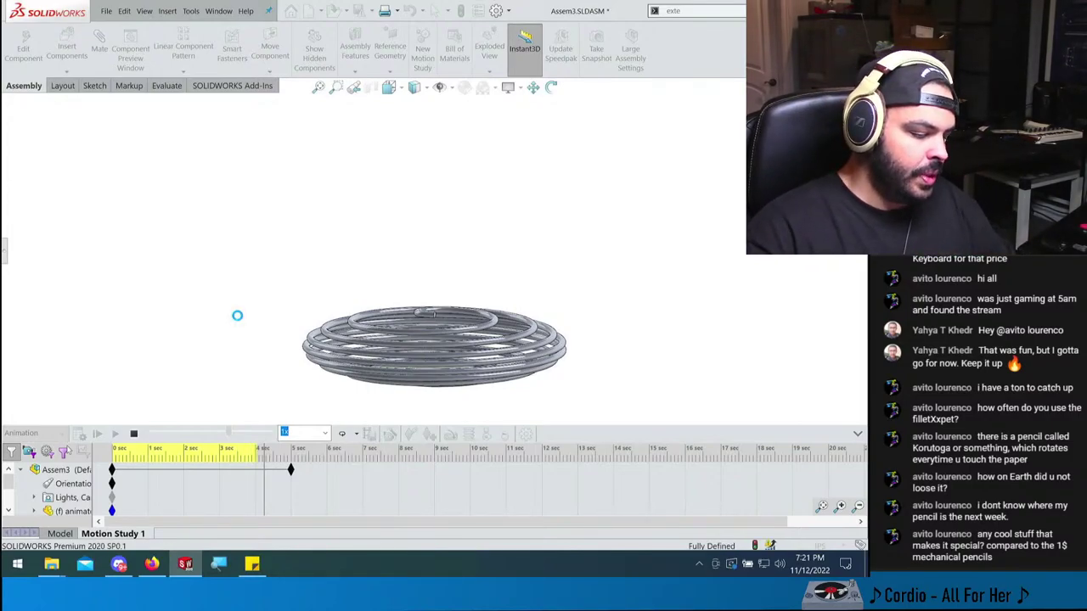
- Open YouTube in a new tab and list the SOLIDWORKS tutorial channel's uploaded videos
left_click(151, 563)
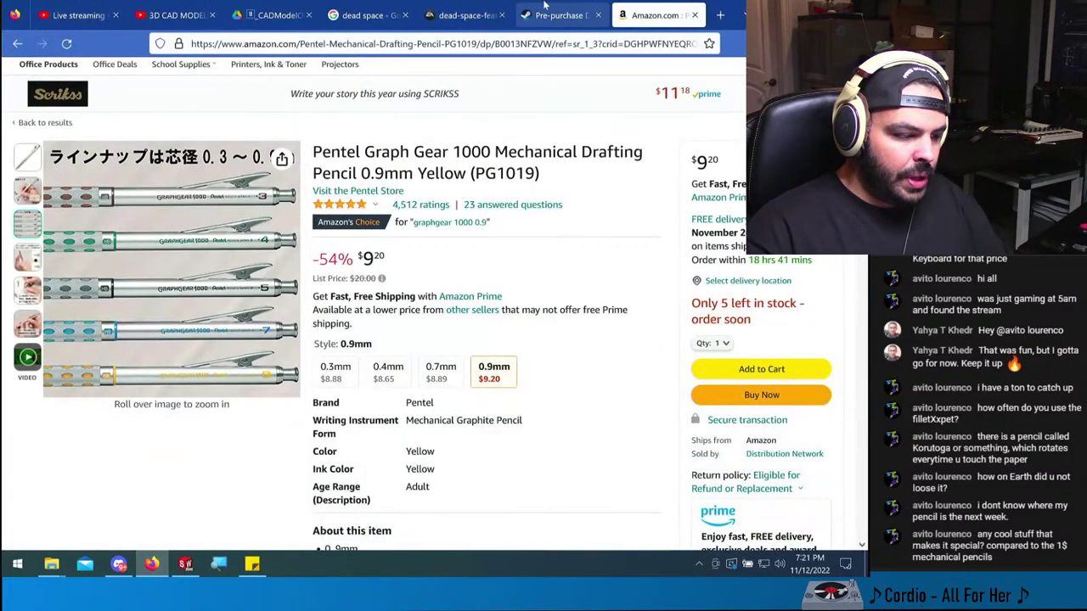
left_click(178, 15)
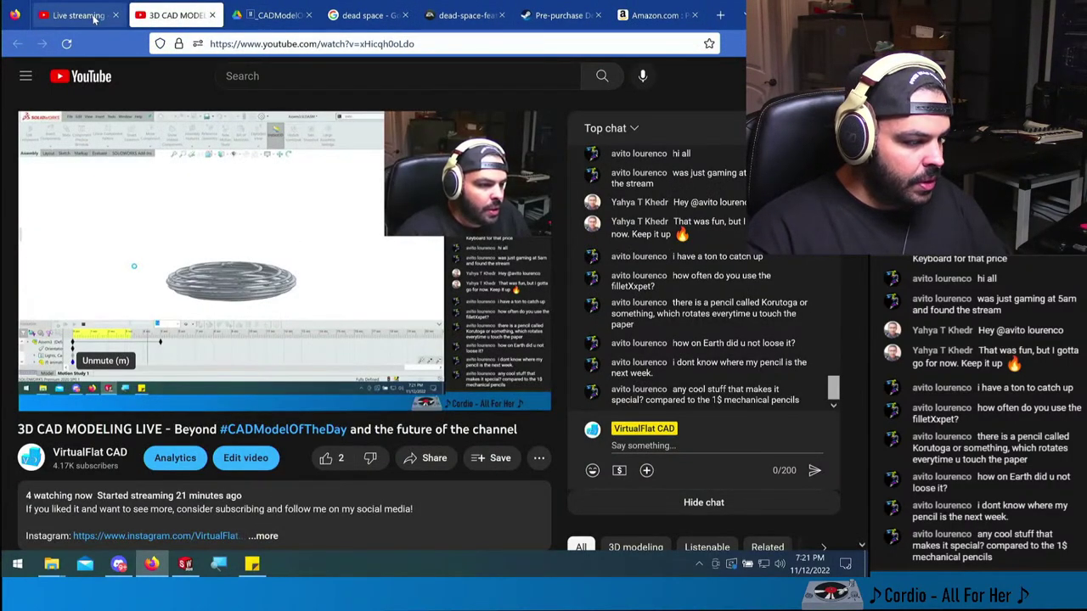
middle_click(81, 75)
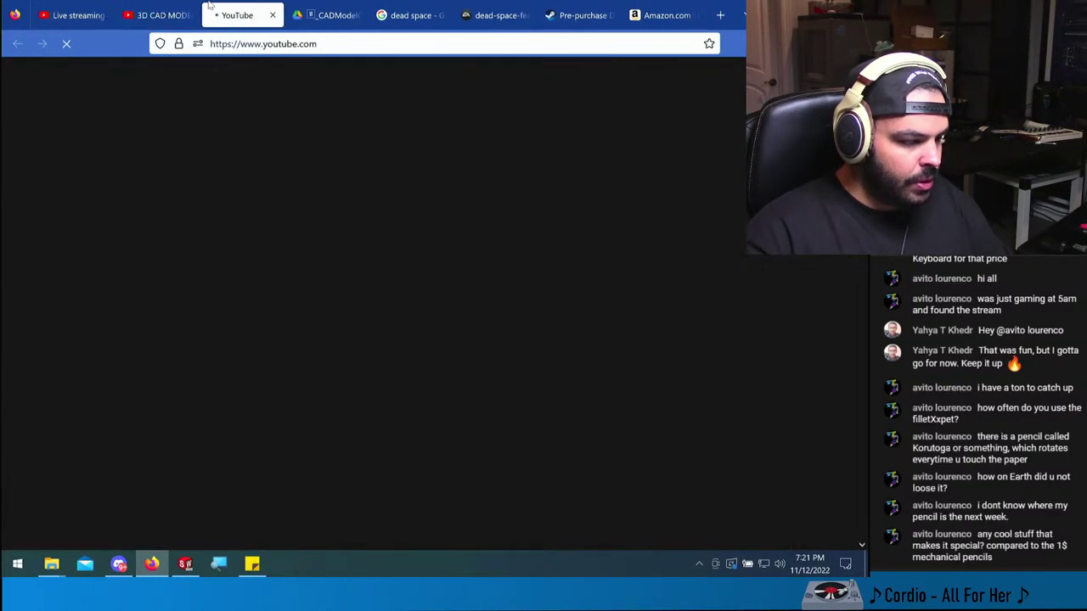
left_click(297, 76)
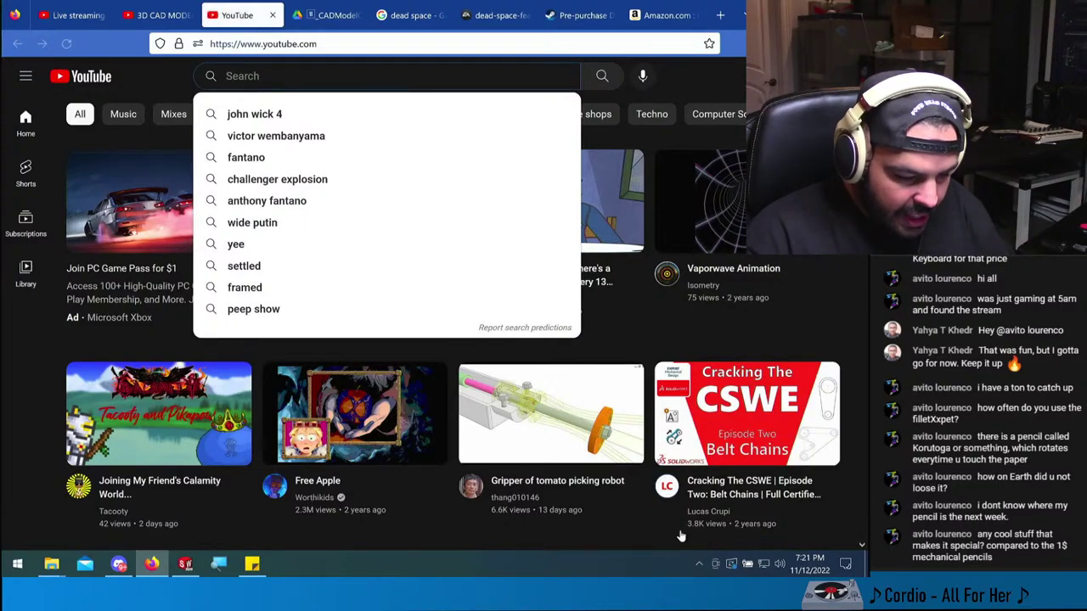
left_click(708, 511)
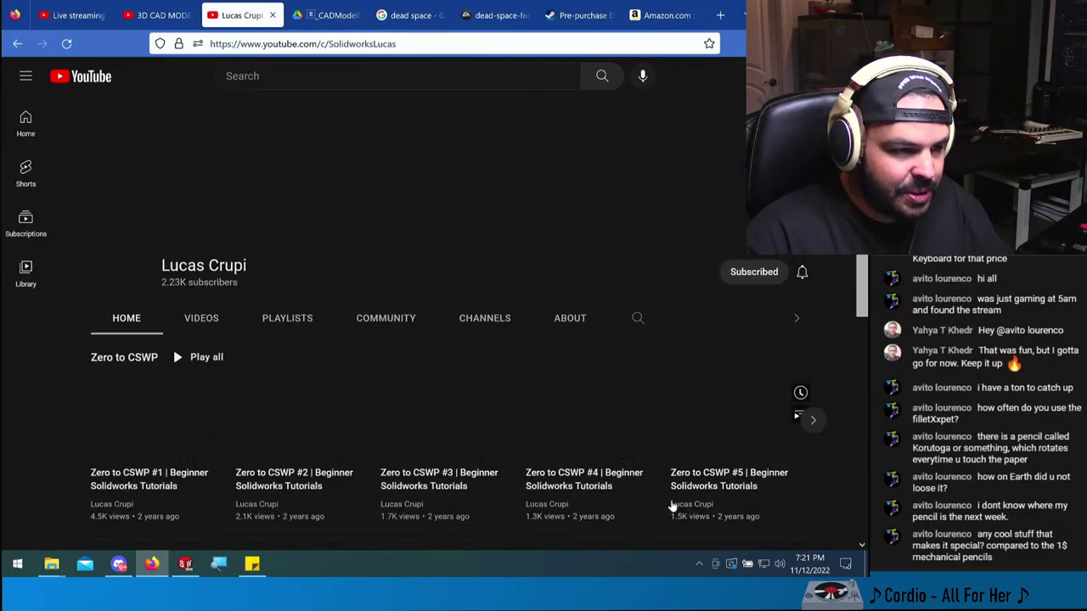
left_click(202, 317)
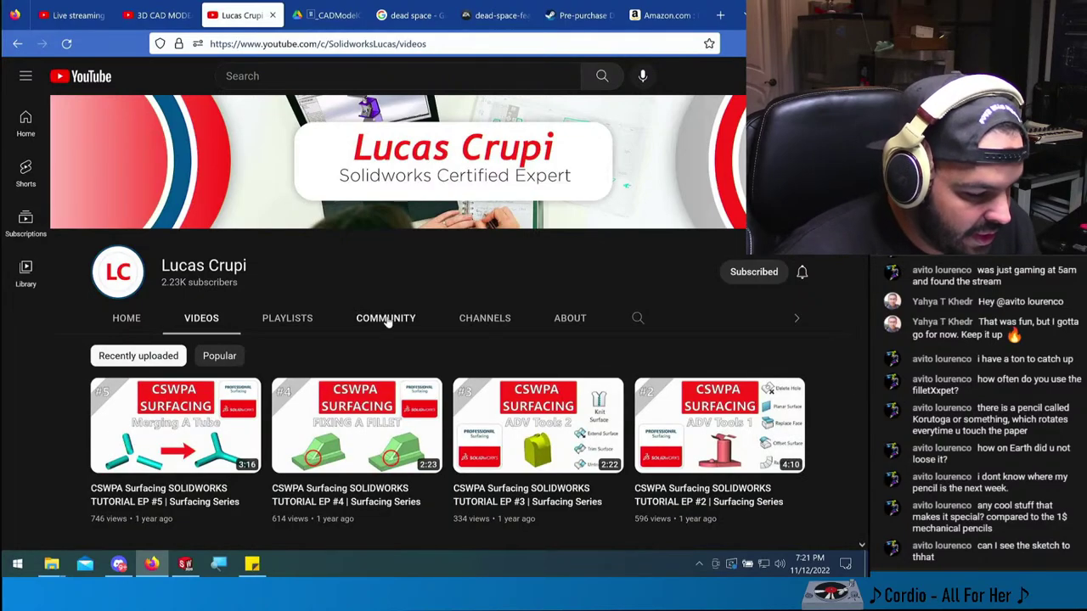
- Start Cracking The CSWE Episode One: Springs, pause it, and minimize the browser
scroll(425, 317, "down", 6)
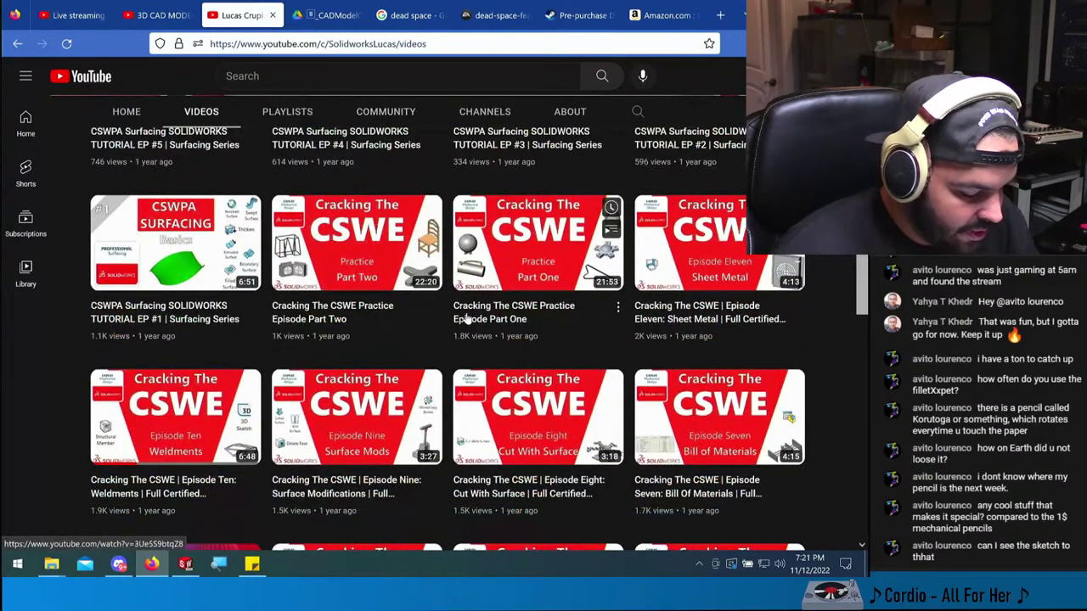
scroll(467, 317, "down", 3)
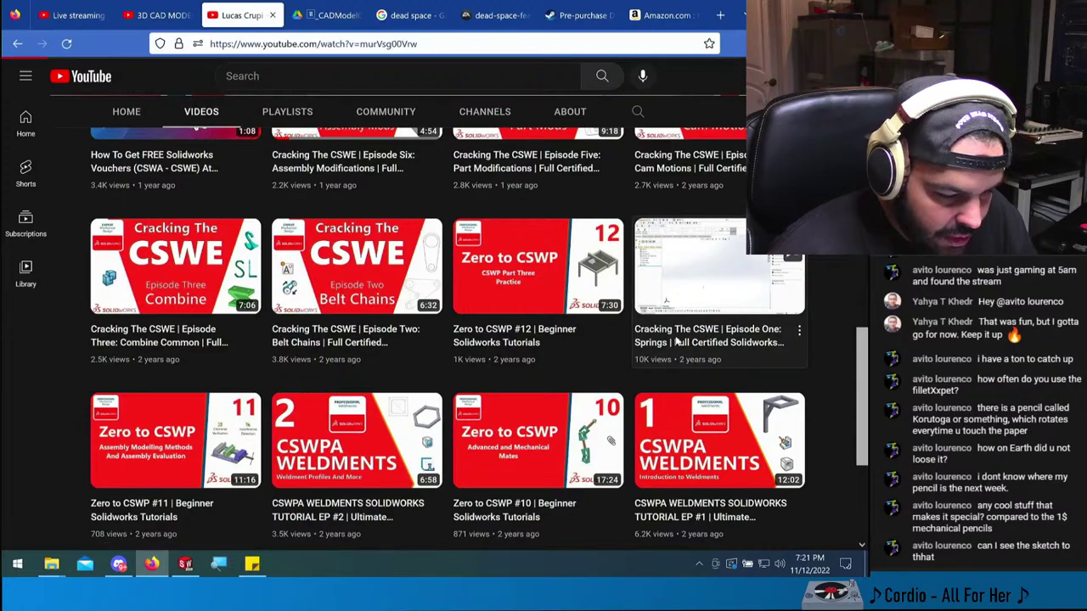
left_click(709, 334)
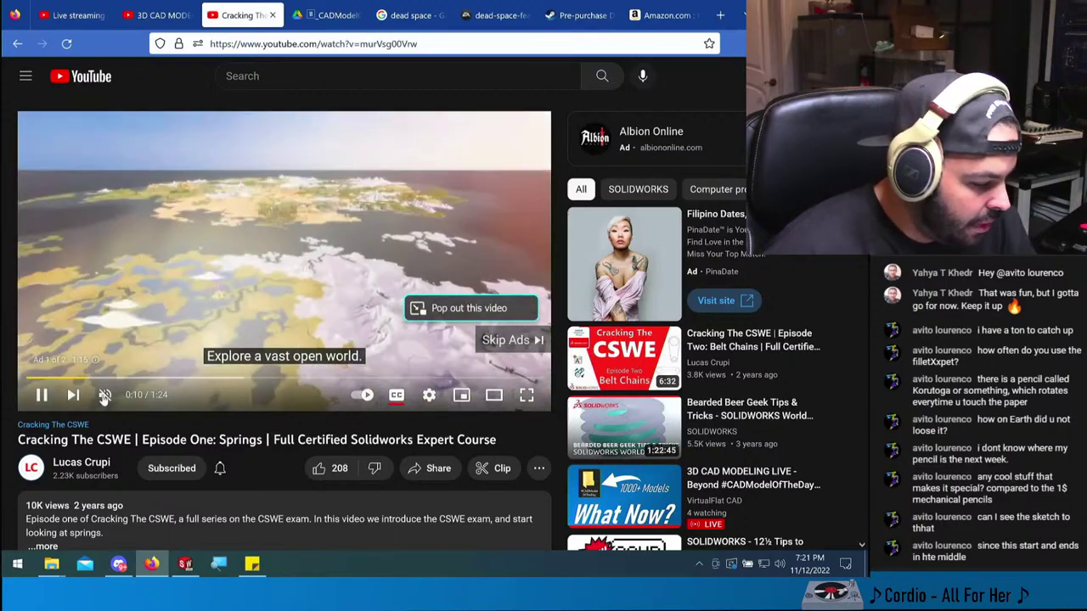
left_click(40, 395)
left_click(151, 564)
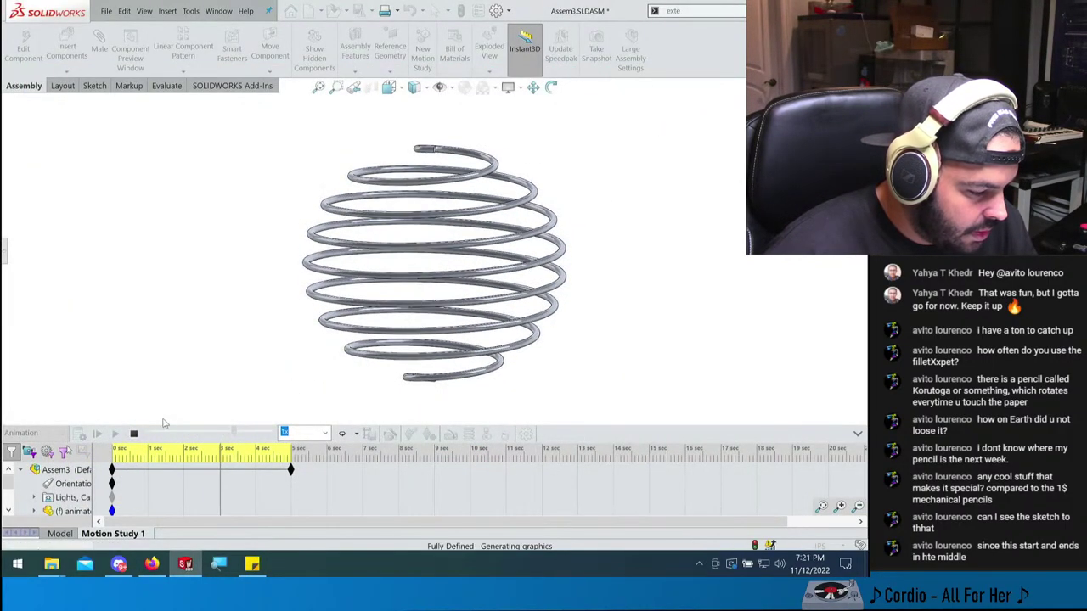
- Stop the motion study and open the spring's animate ball part
left_click(133, 434)
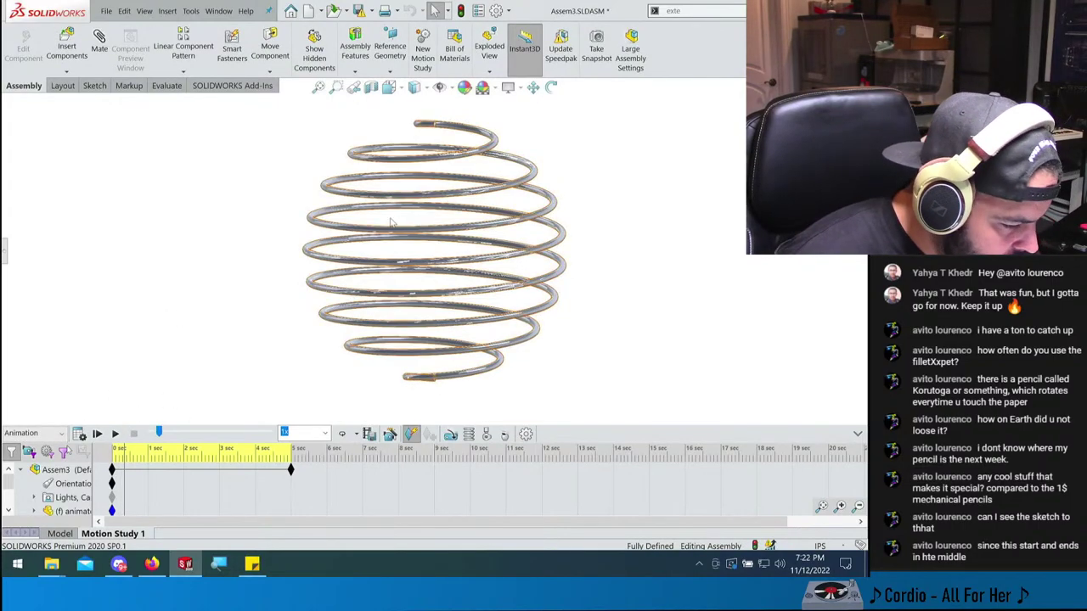
left_click(422, 153)
left_click(422, 155)
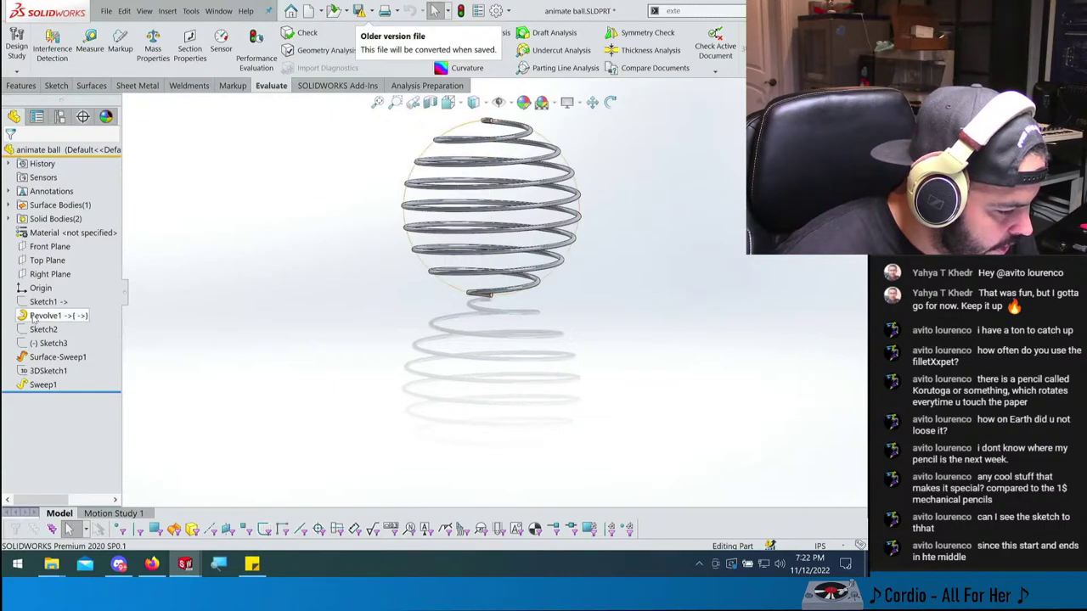
- Show Sketch1 and roll the feature history back to its 2.00 half-circle profile
left_click(79, 331)
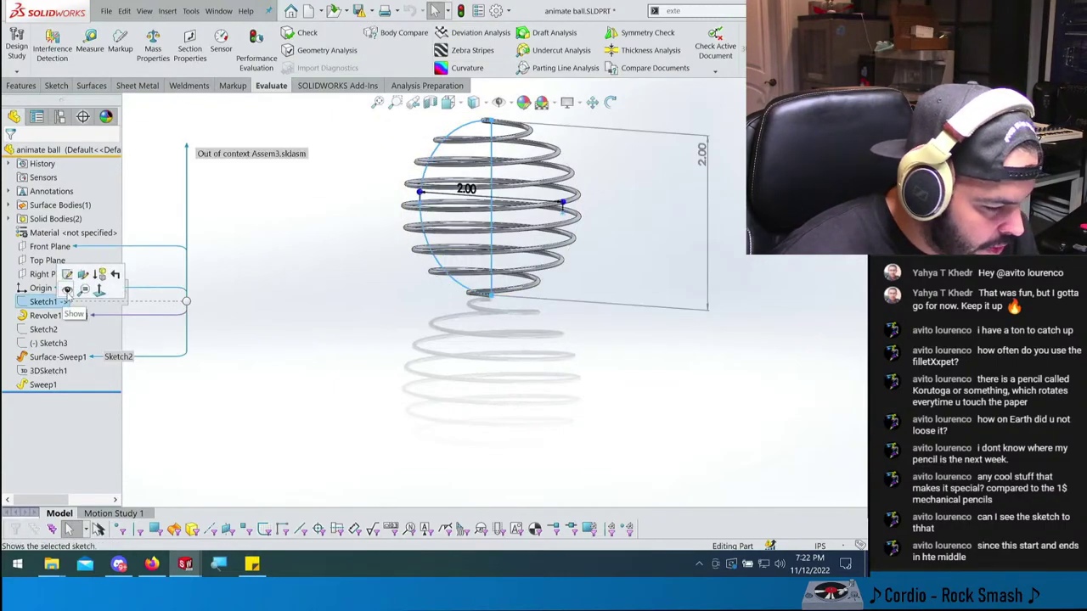
left_click(68, 280)
scroll(505, 136, "up", 3)
middle_click_drag(501, 175, 513, 168)
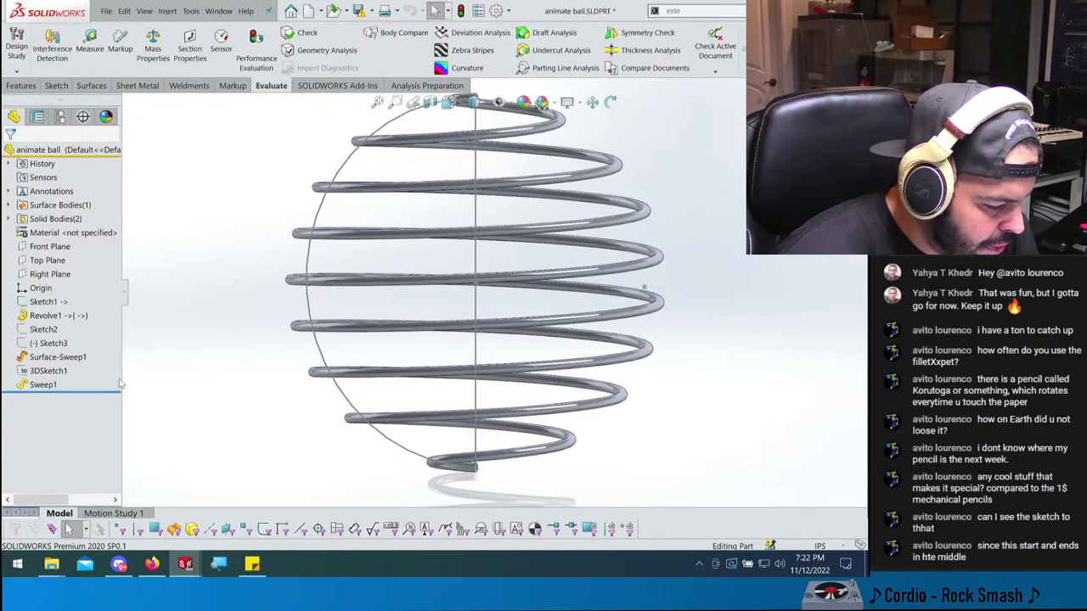
mouse_move(113, 390)
left_mouse_down()
mouse_move(102, 313)
mouse_move(113, 291)
mouse_move(48, 280)
left_mouse_up()
double_click(44, 274)
scroll(478, 285, "down", 2)
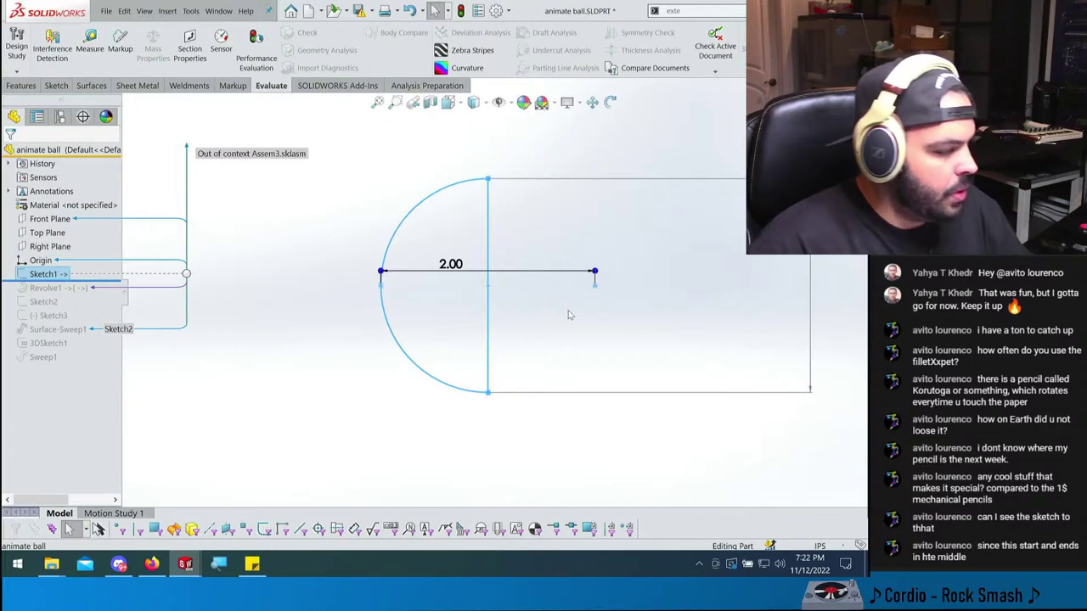
- Roll the history forward past Revolve1 and Sketch2
left_click(291, 298)
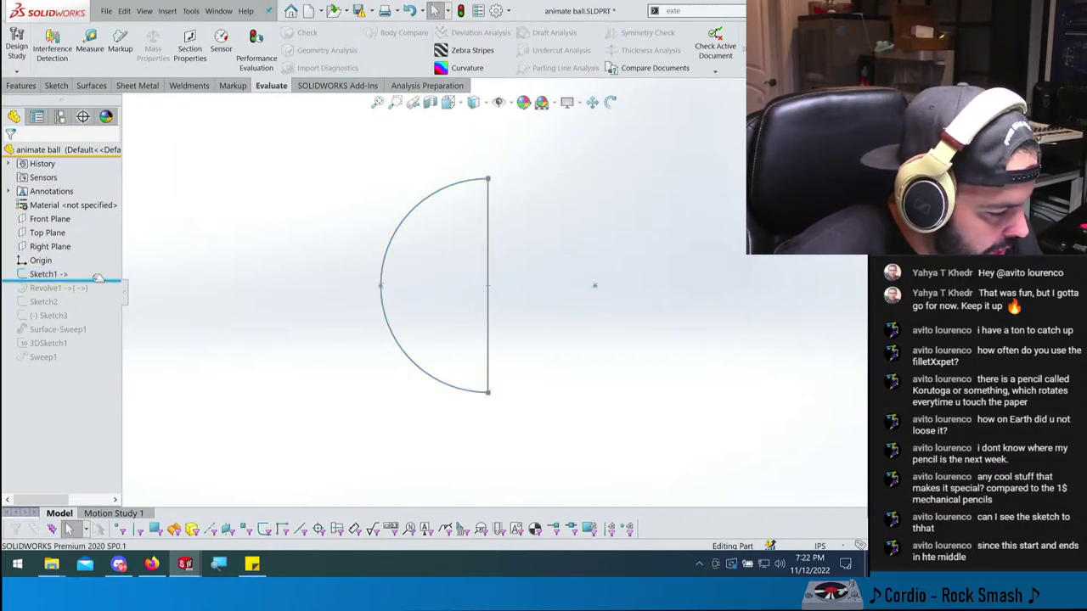
left_click_drag(97, 278, 92, 297)
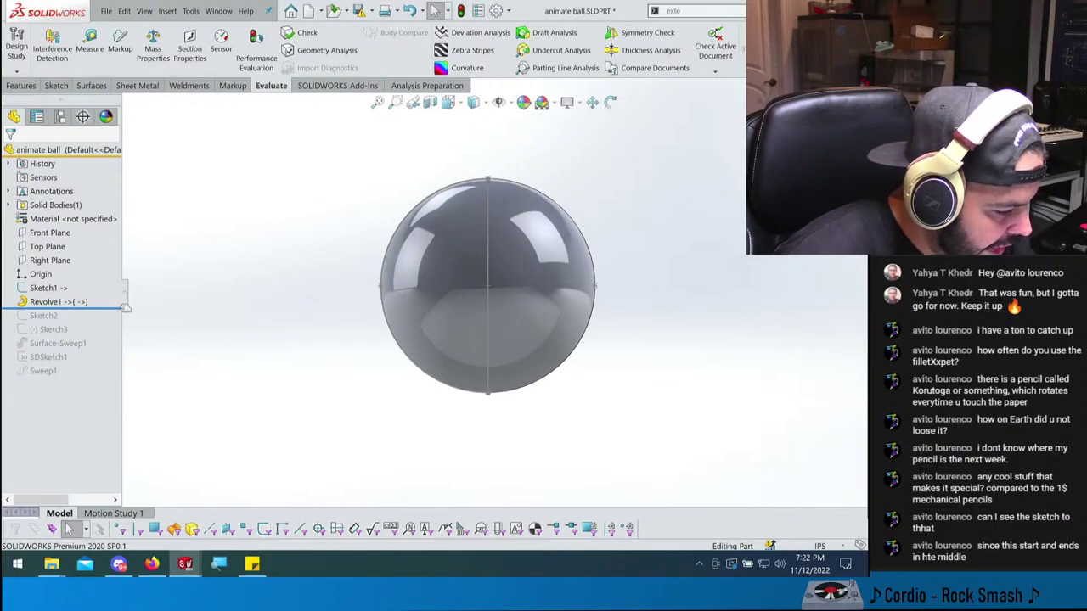
left_click_drag(124, 307, 99, 320)
- Edit Sketch2's vertical axis line, review its relations, and exit the sketch
left_click(44, 315)
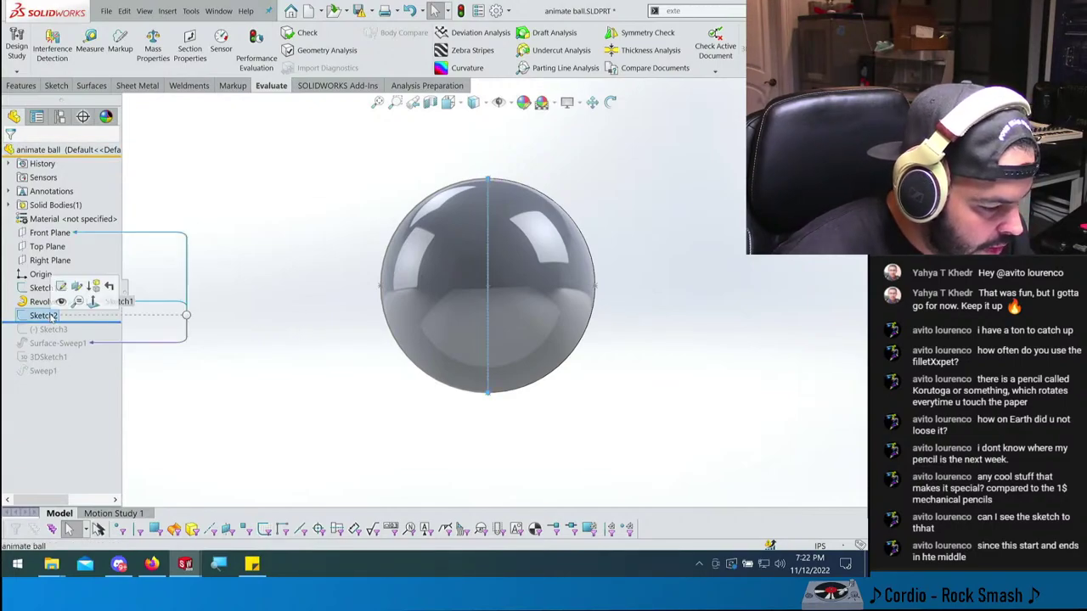
left_click(61, 289)
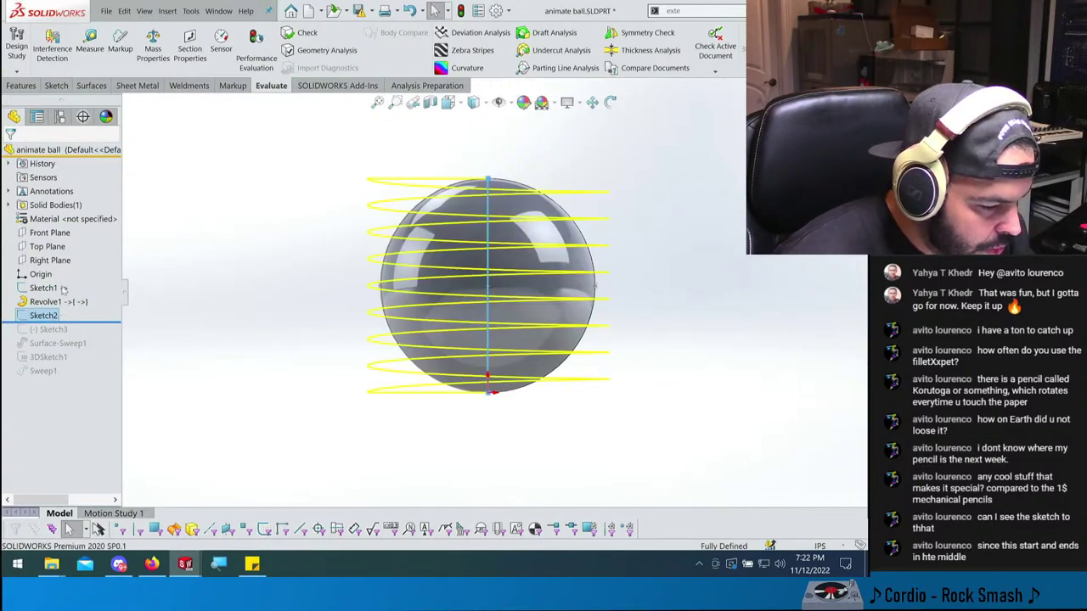
left_click(488, 181)
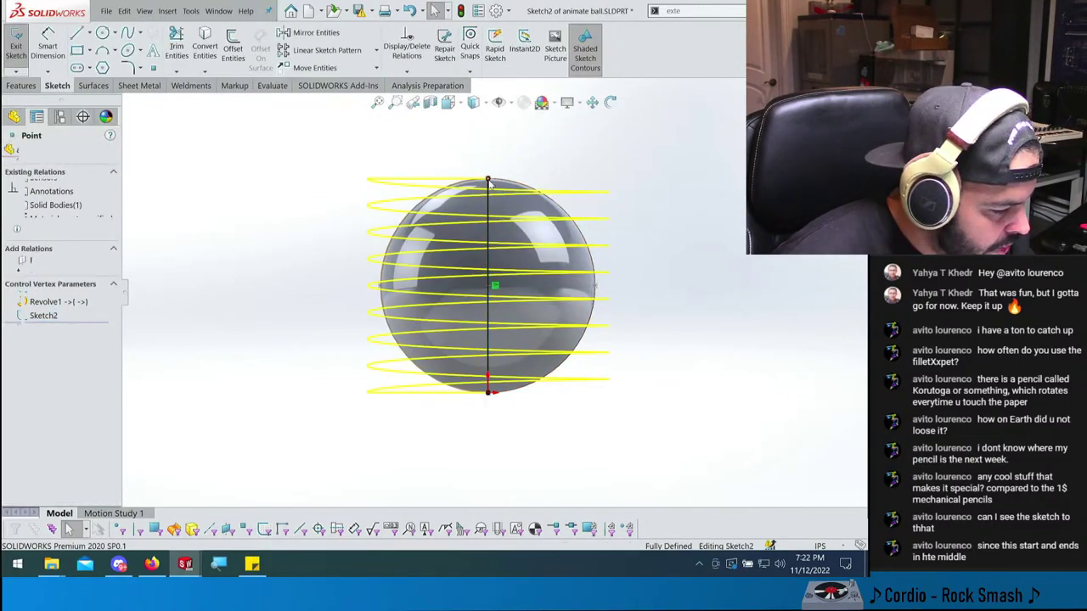
left_click(376, 160)
left_click(423, 53)
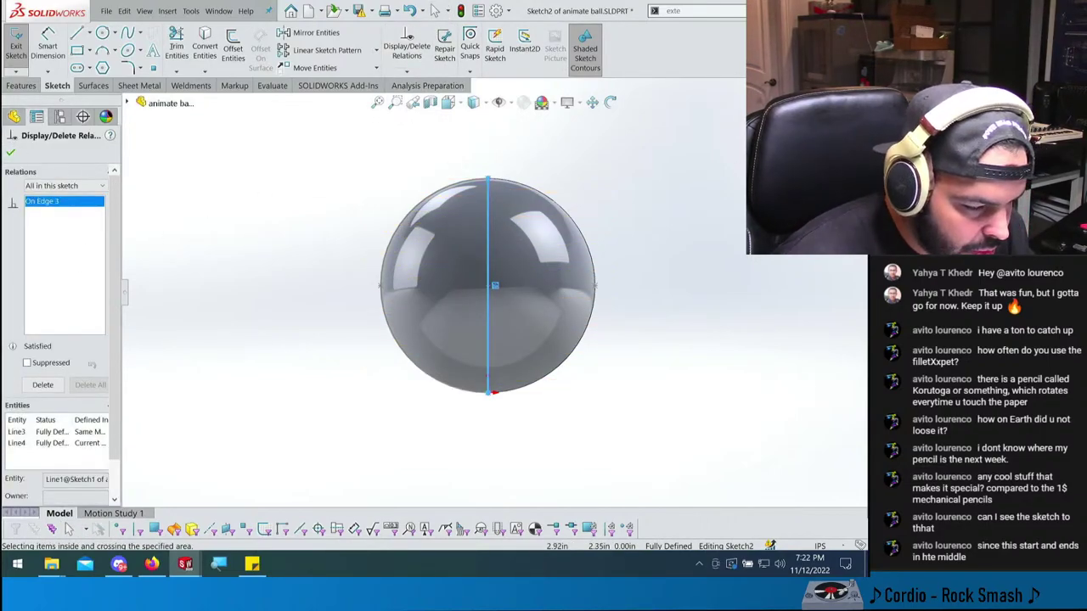
key("Escape")
key("ctrl+b")
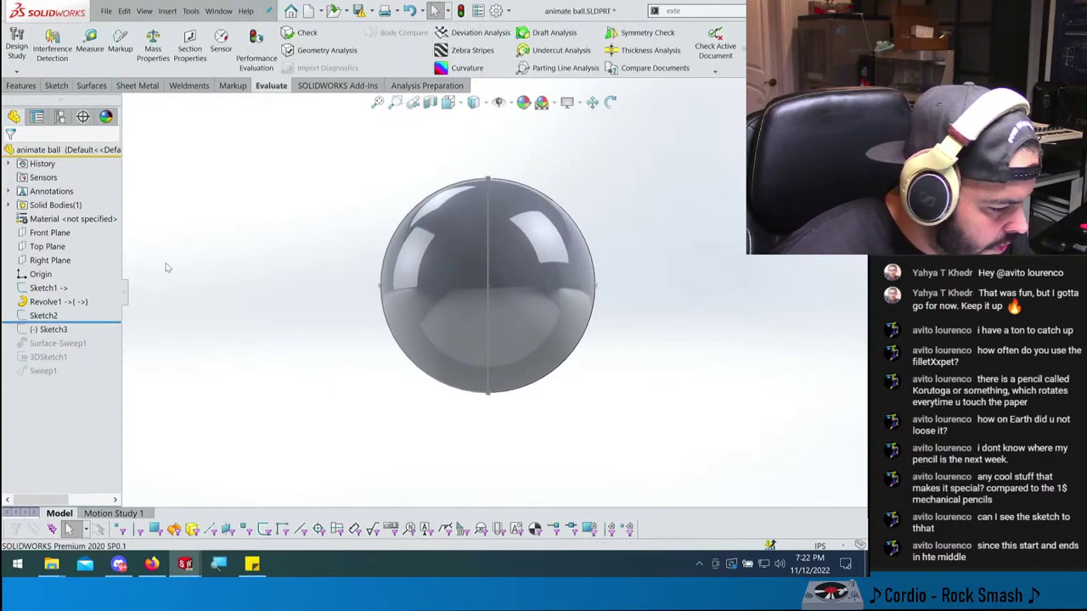
- Roll forward past Sketch3 and Surface-Sweep1 to add the helical swept surface, then select Sketch1
left_click_drag(96, 321, 92, 335)
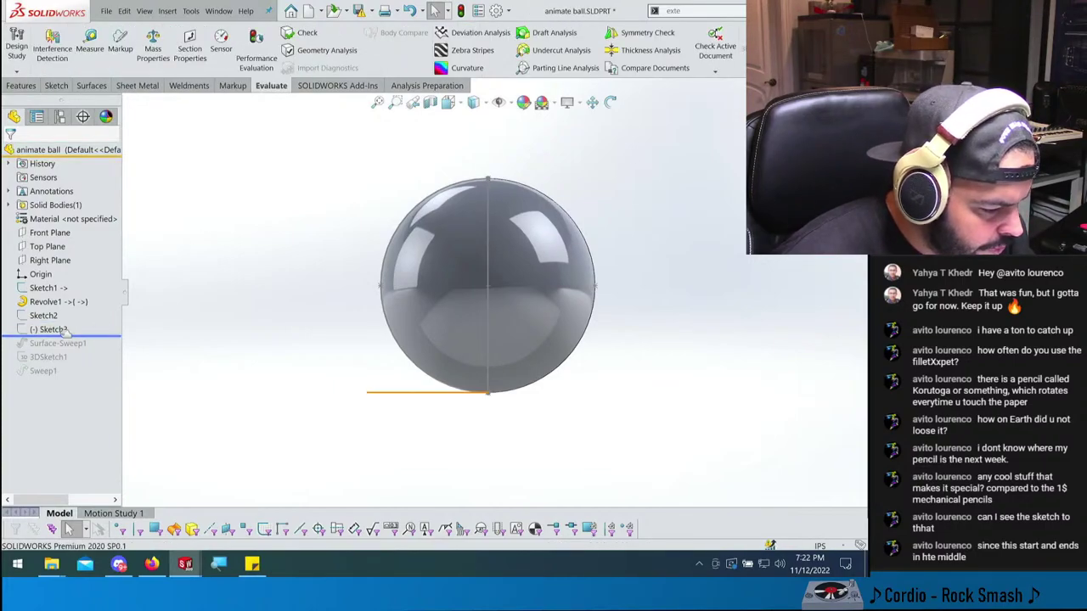
left_click(54, 331)
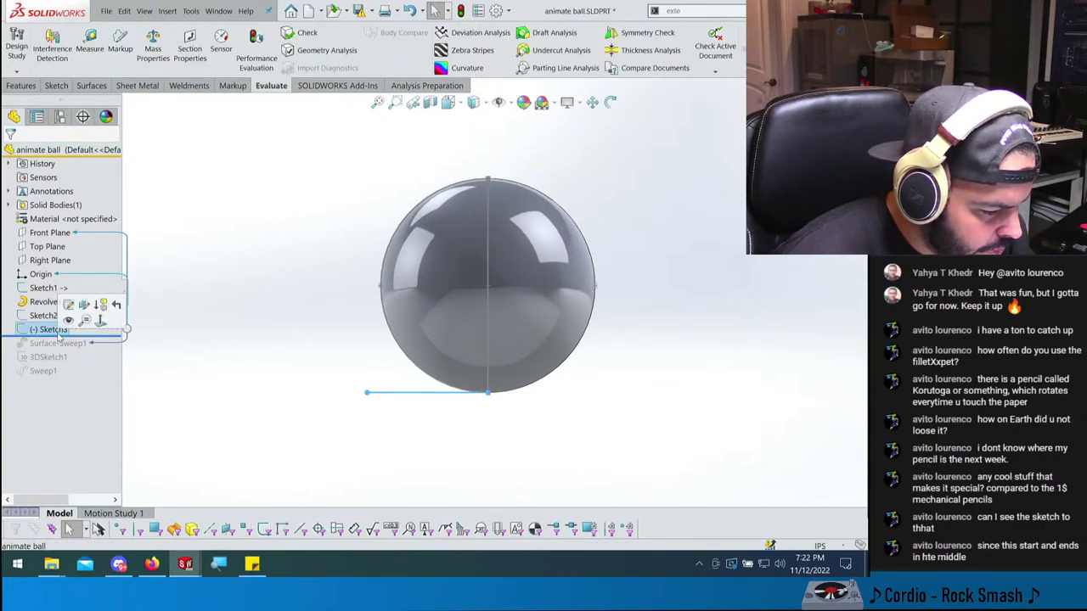
left_click_drag(105, 336, 100, 355)
left_click(75, 360)
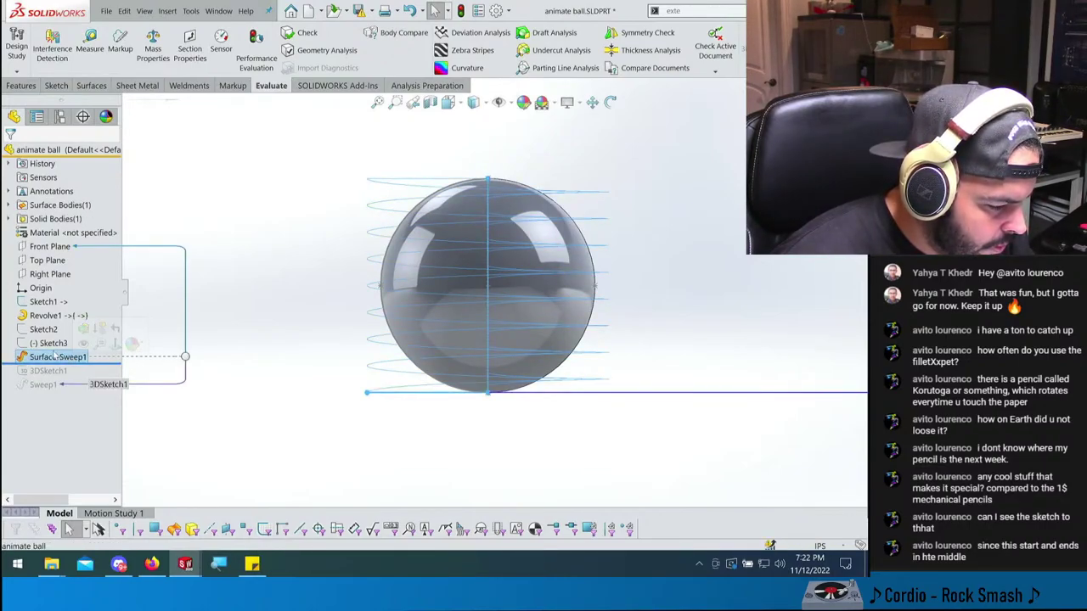
left_click(44, 304)
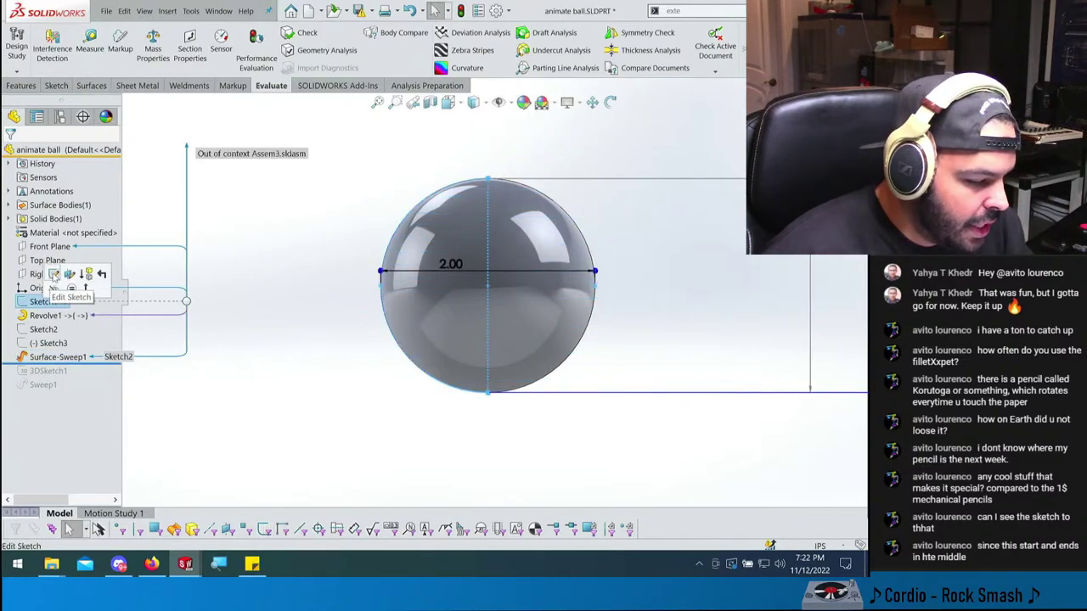
- Edit Sketch1 and filter Display/Delete Relations to show only external relations
left_click(54, 275)
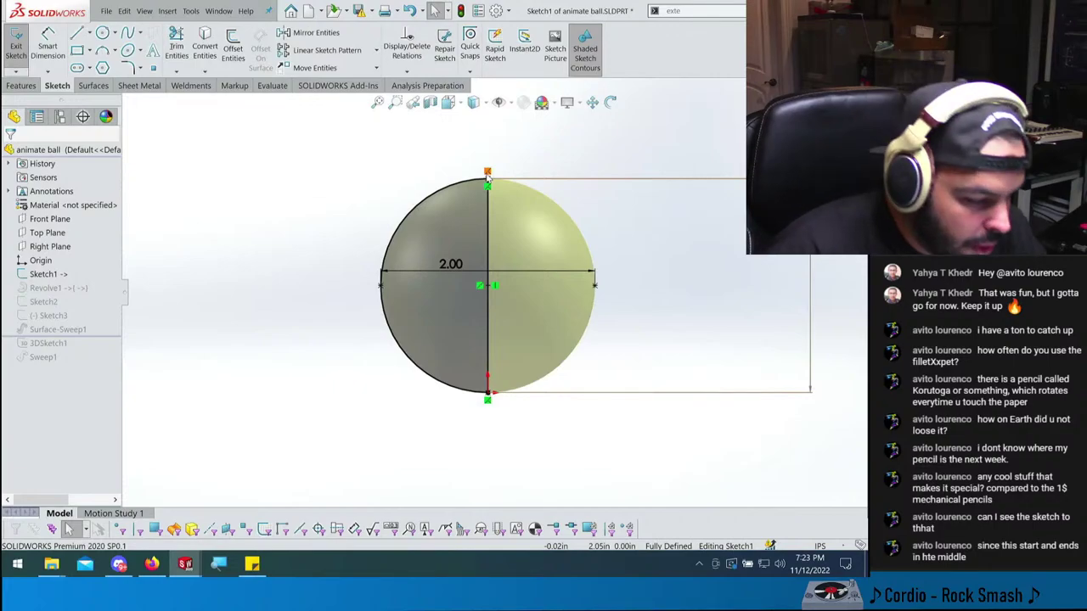
key("ctrl+z")
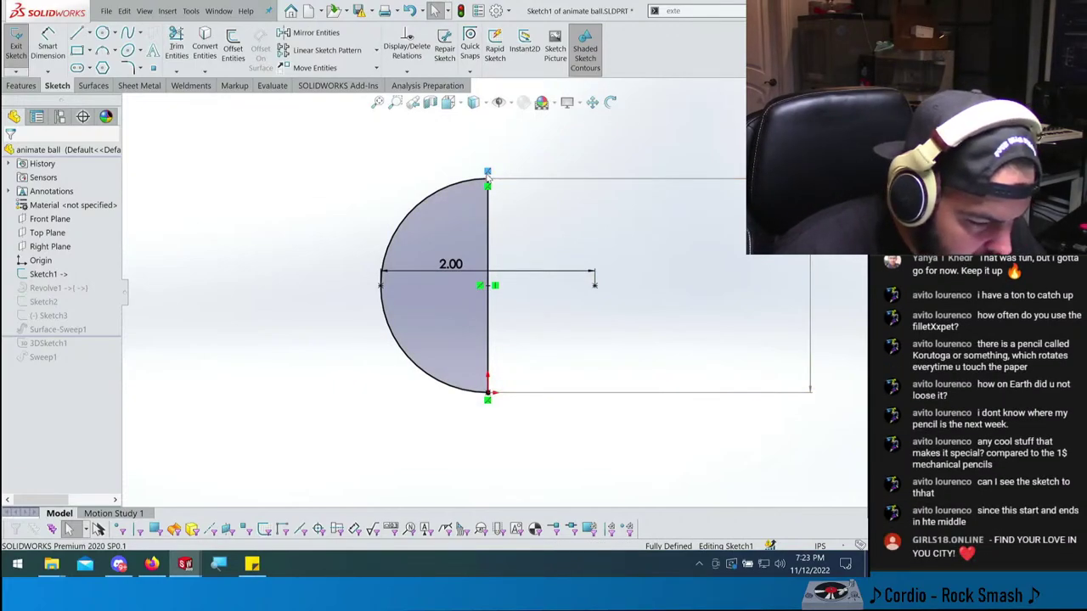
left_click(407, 49)
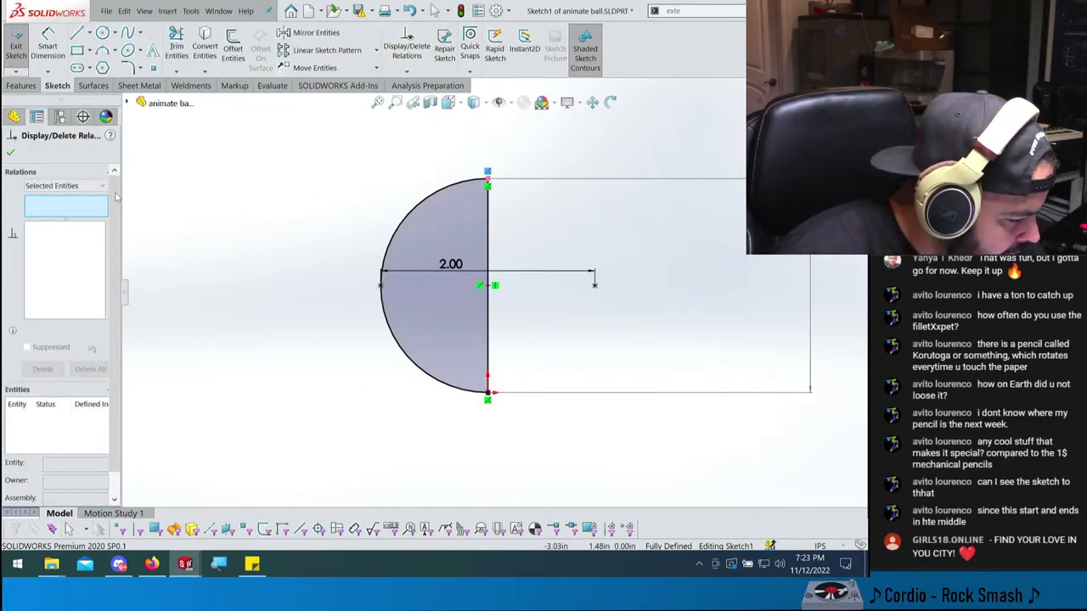
left_click(70, 187)
left_click(51, 228)
- Suppress the external coincident relation and drag the arc's top point down into a flattened ellipsoid
left_click(56, 215)
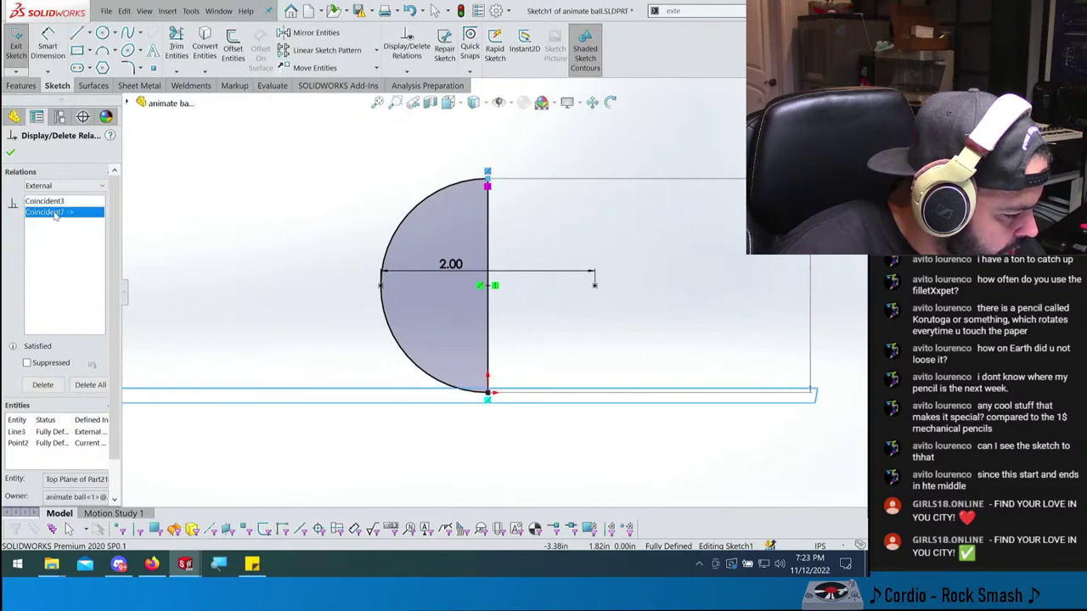
left_click(43, 363)
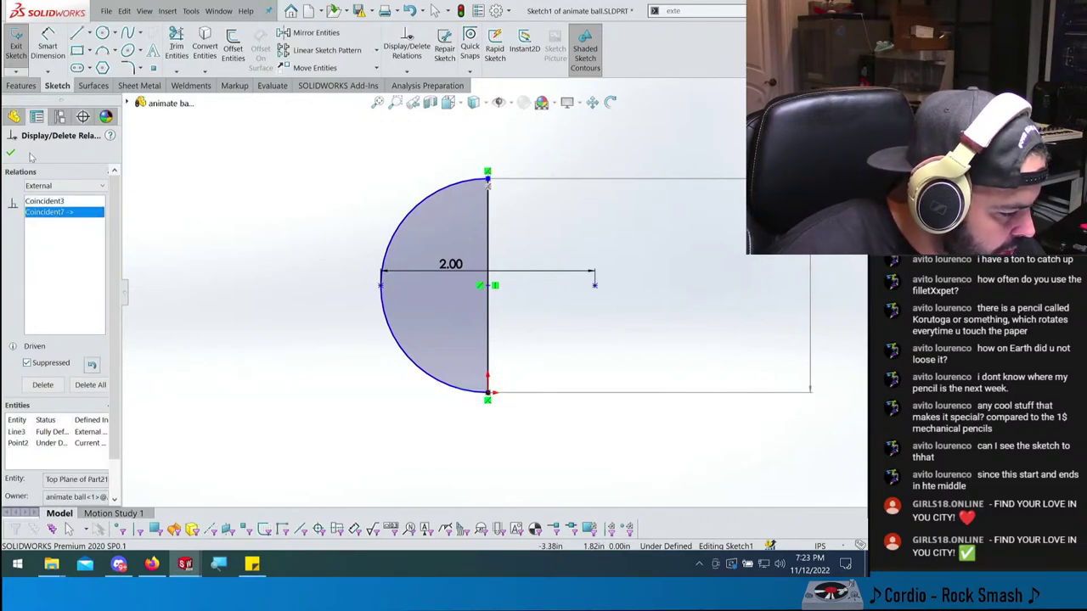
left_click(10, 153)
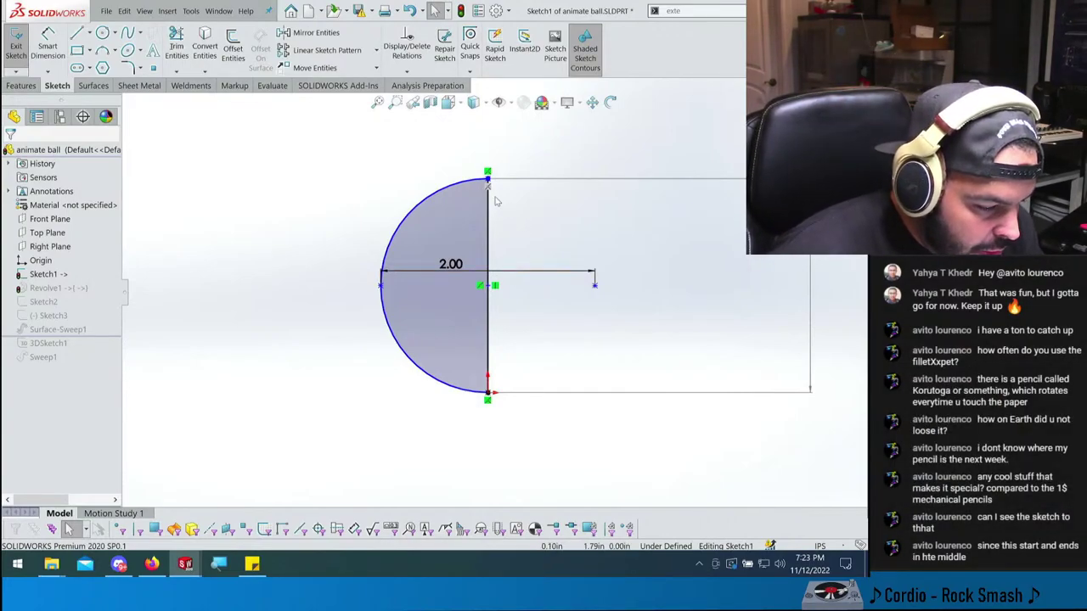
left_click_drag(489, 181, 481, 222)
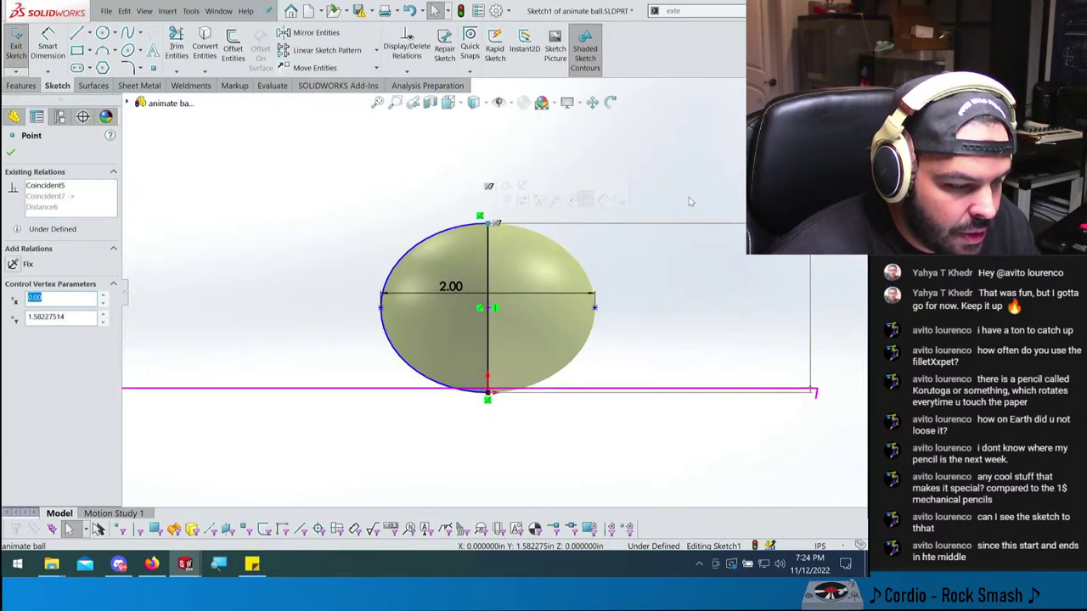
key("ctrl+b")
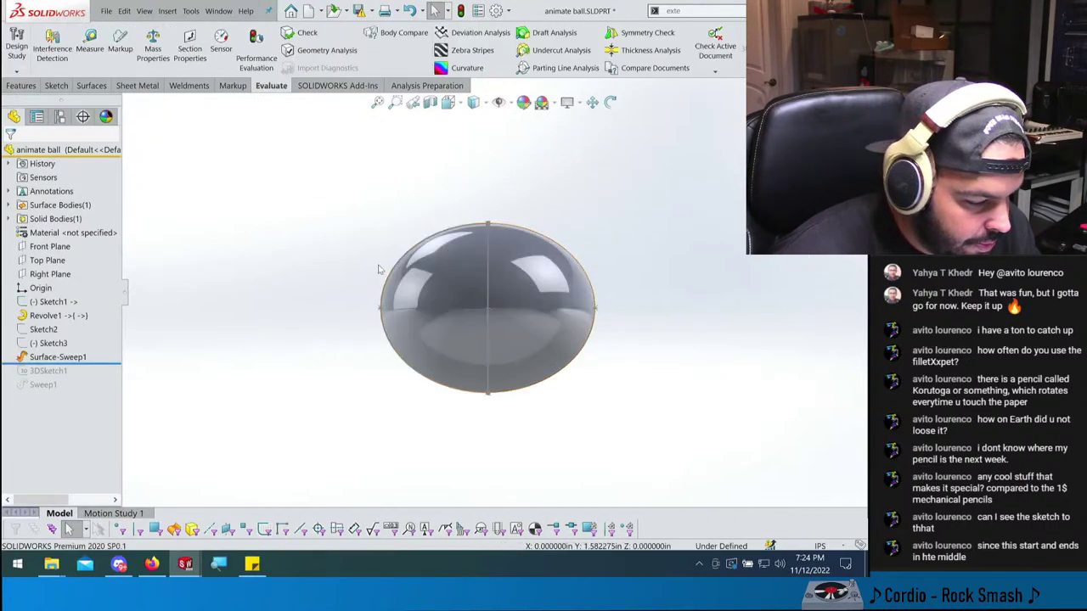
- Review Sketch1, Sketch2, Sketch3 and Surface-Sweep1's inputs and twist options, then accept the sweep
left_click(60, 302)
left_click(47, 330)
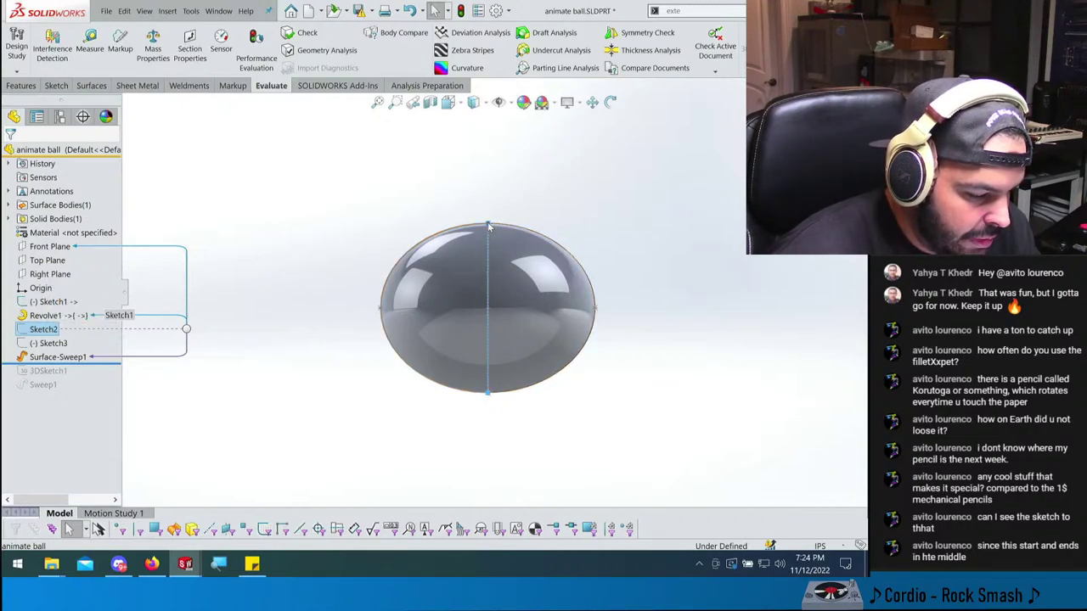
left_click(47, 356)
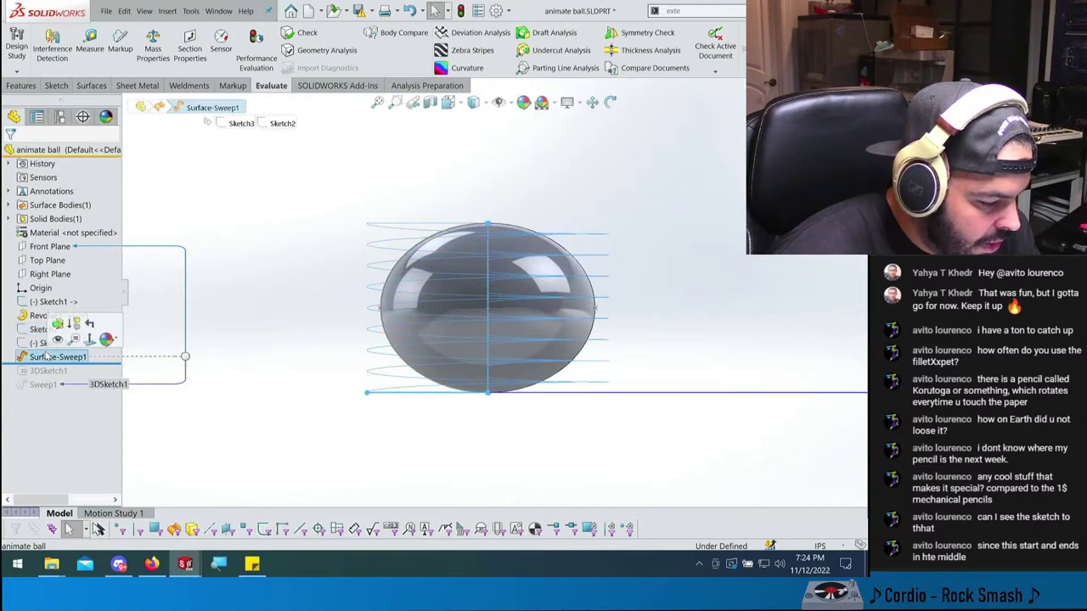
left_click(37, 343)
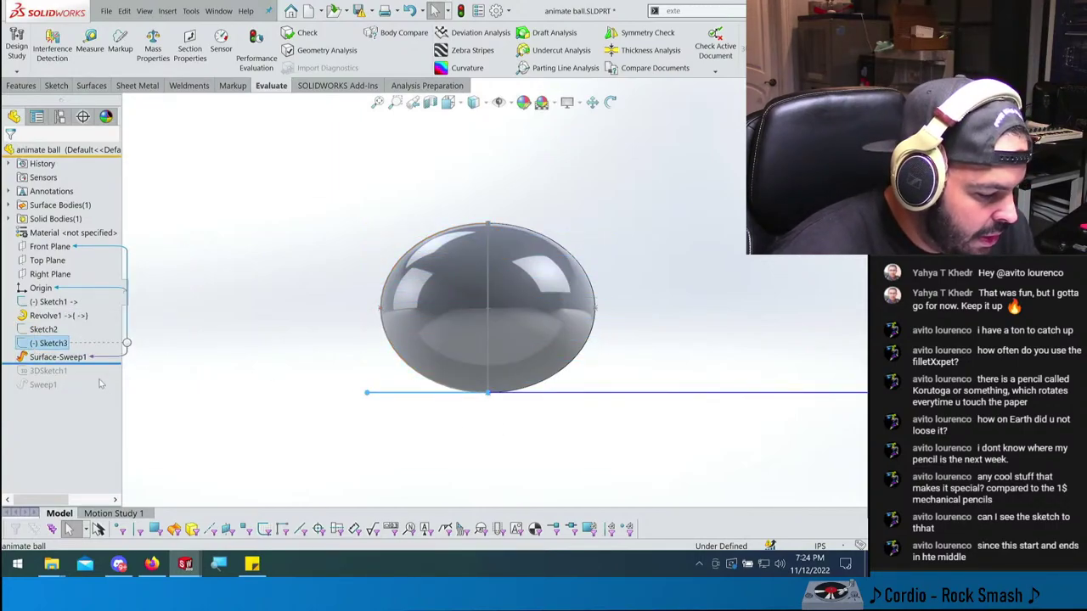
left_click(75, 357)
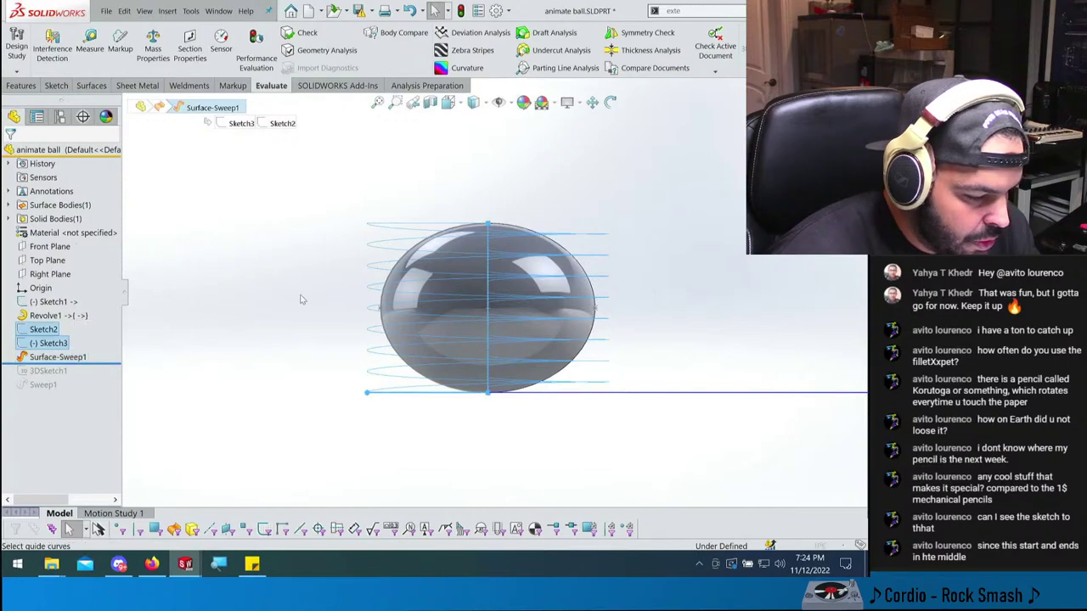
left_click(56, 256)
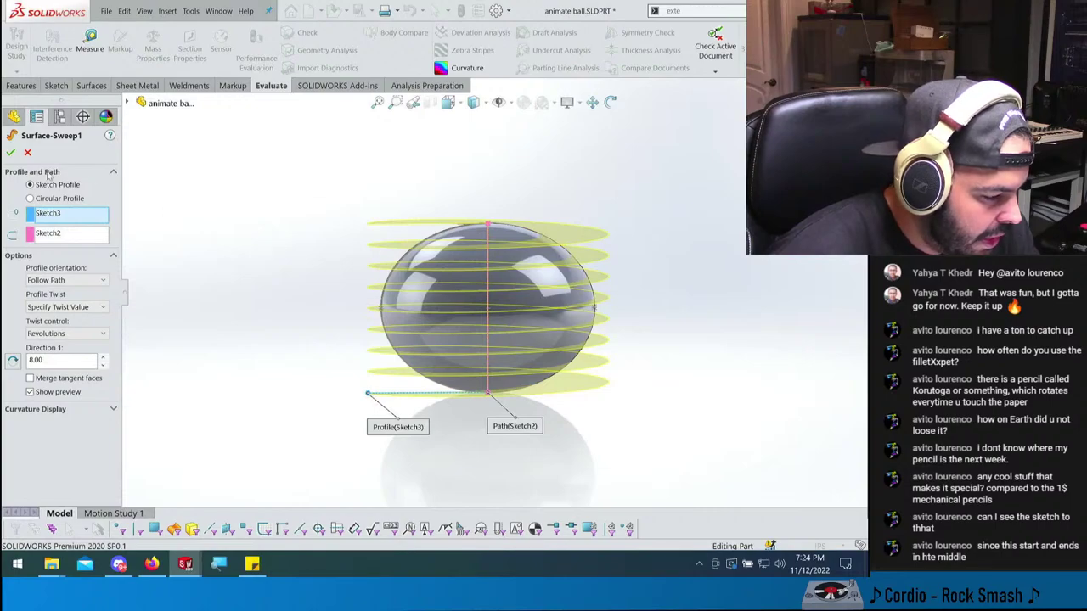
left_click(28, 153)
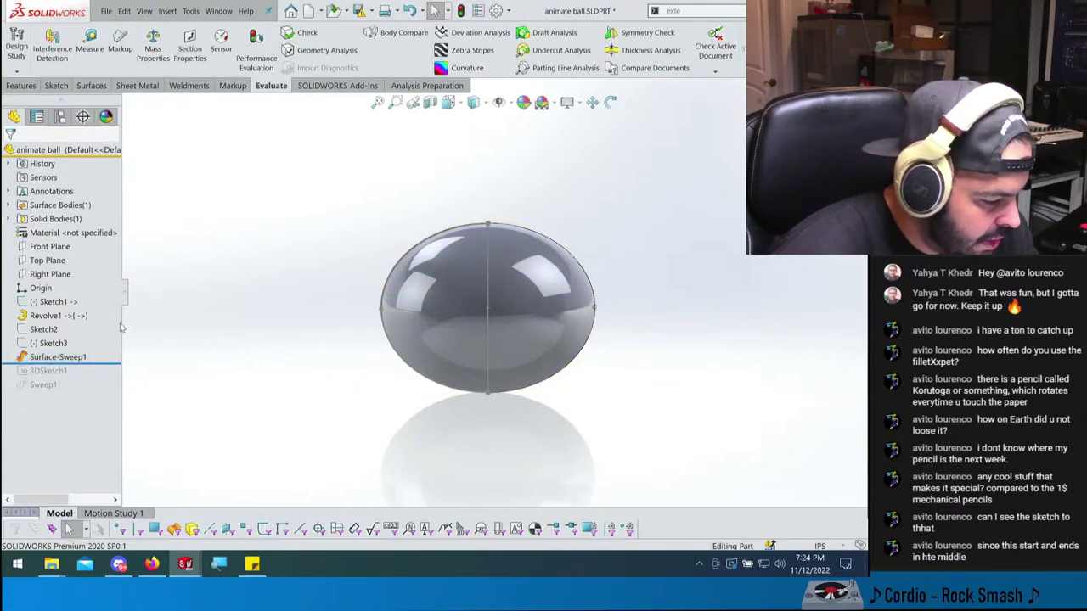
- Show Surface-Sweep1 and drag the ball's top point down and back to a full sphere
left_click(73, 355)
left_click(78, 339)
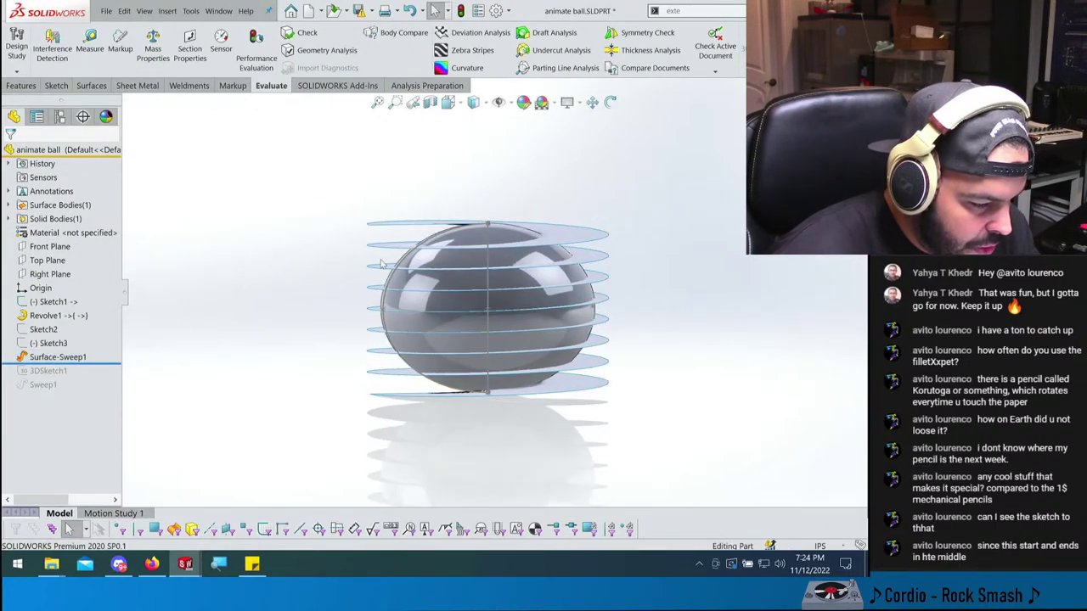
left_click_drag(488, 228, 490, 308)
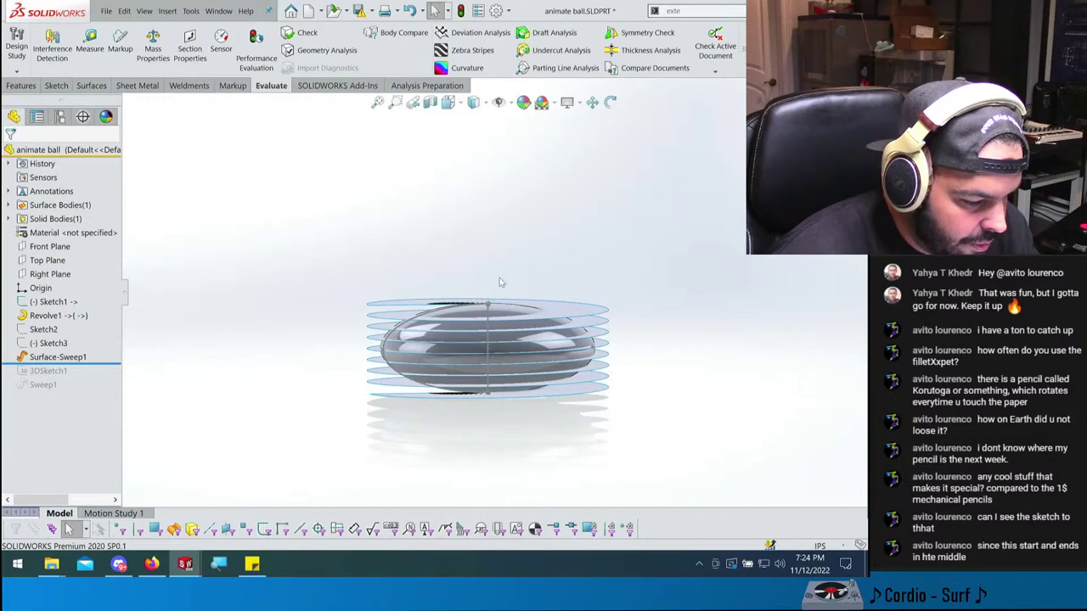
mouse_move(489, 302)
left_mouse_down()
mouse_move(491, 314)
mouse_move(490, 219)
left_mouse_up()
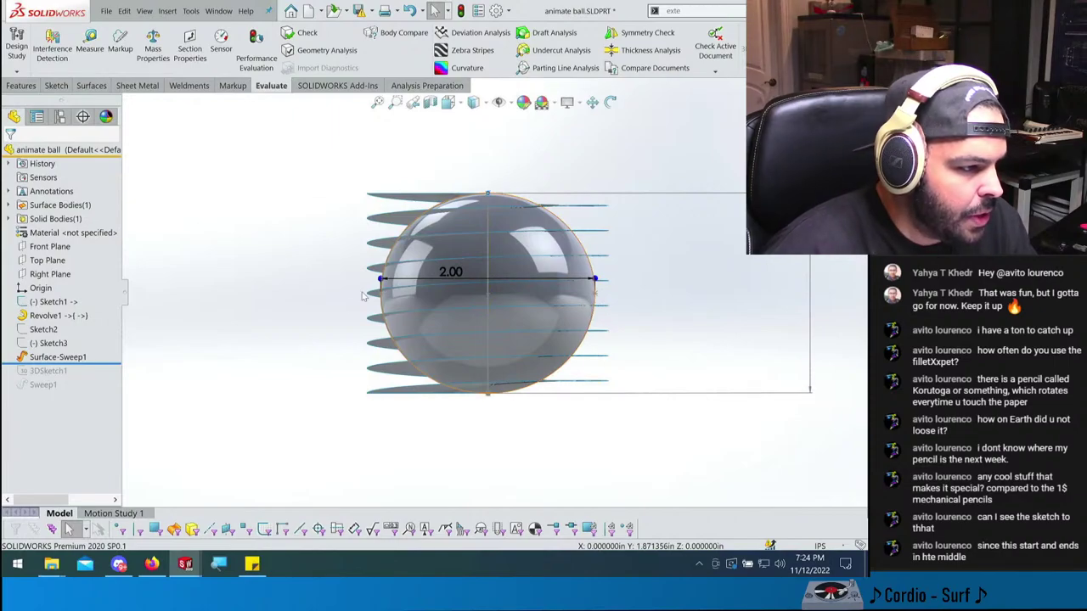
- Roll back to the helix 3D sketch, then roll forward to restore the Sweep1 solid and view it from the side
left_click_drag(100, 363, 102, 378)
left_click(51, 372)
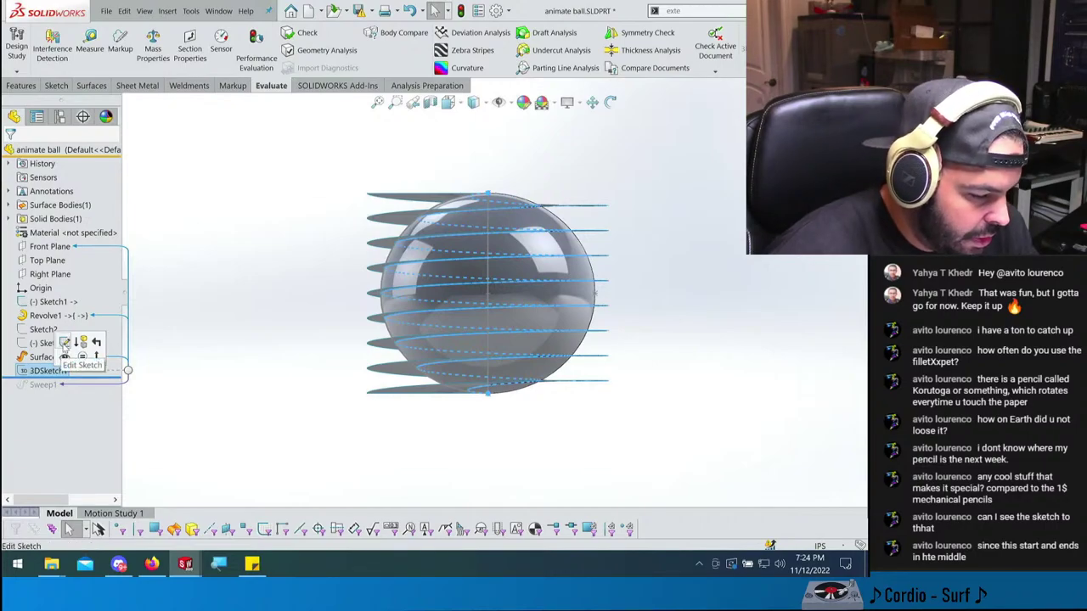
left_click_drag(85, 379, 85, 394)
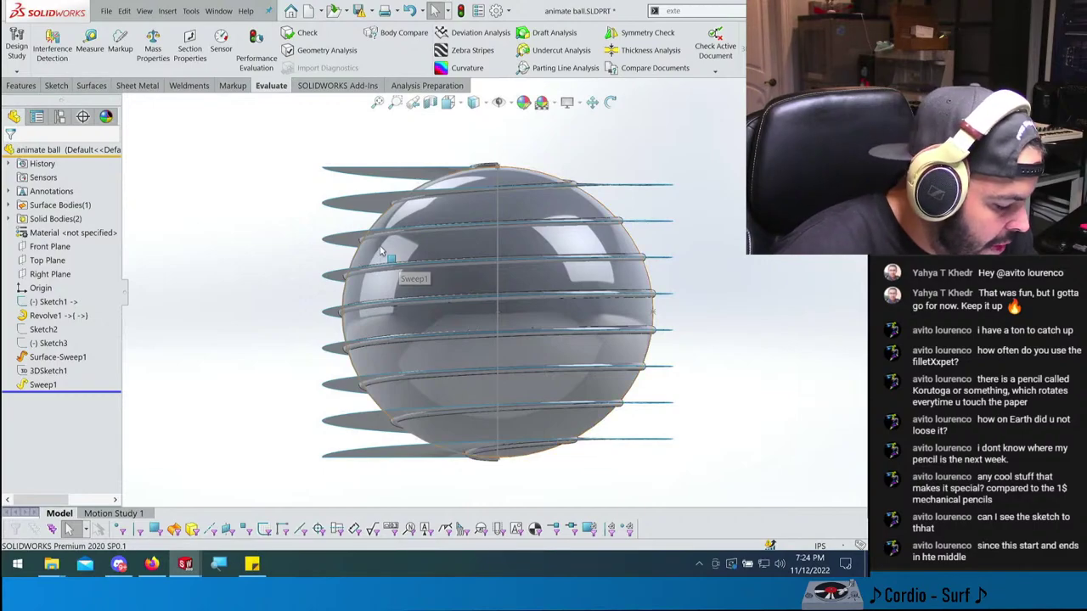
middle_click_drag(381, 262, 539, 181)
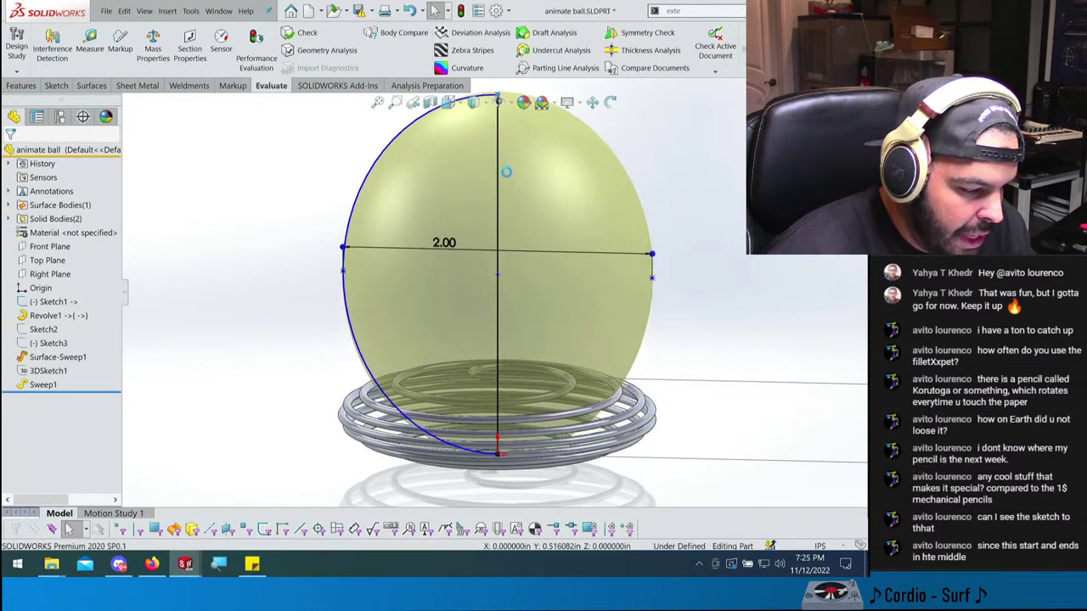
- Stretch the ball profile to 3.41, pull it back into a circle, then undo the changes
key("f")
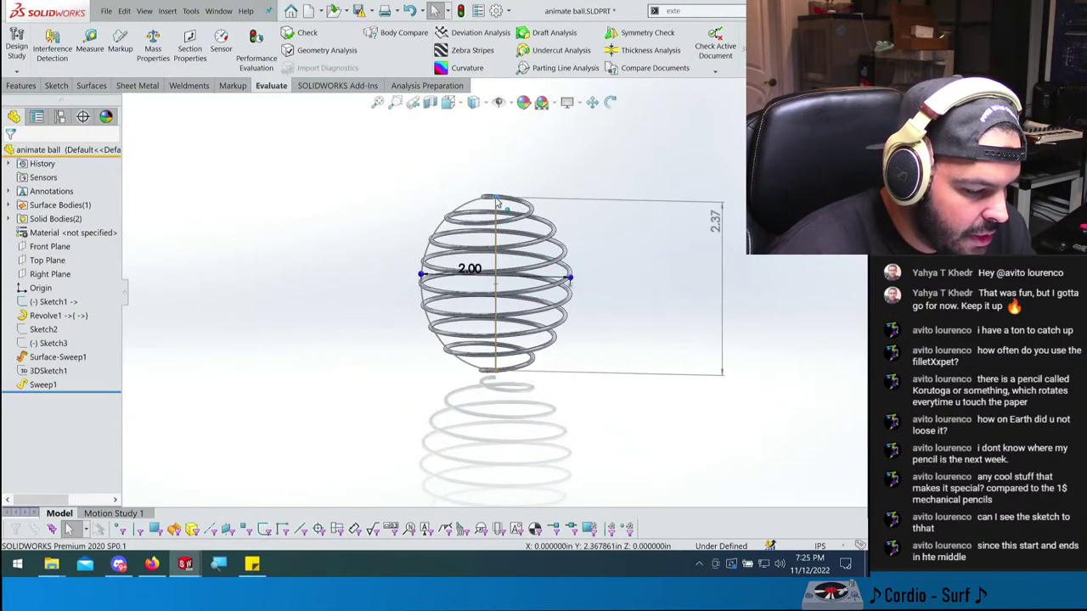
left_click_drag(498, 202, 515, 125)
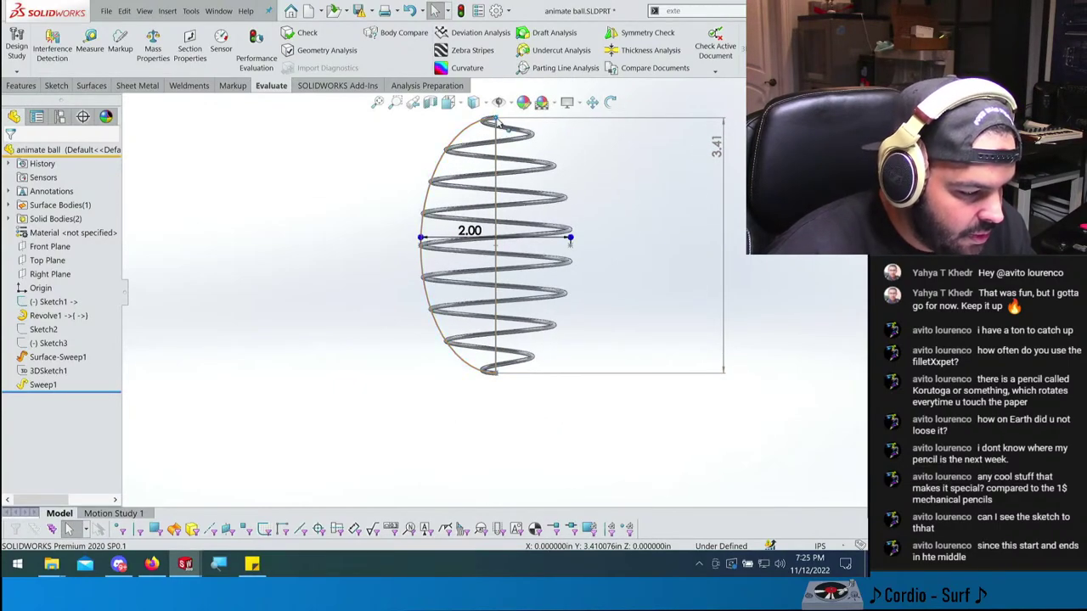
left_click_drag(500, 122, 531, 226)
left_click(688, 155)
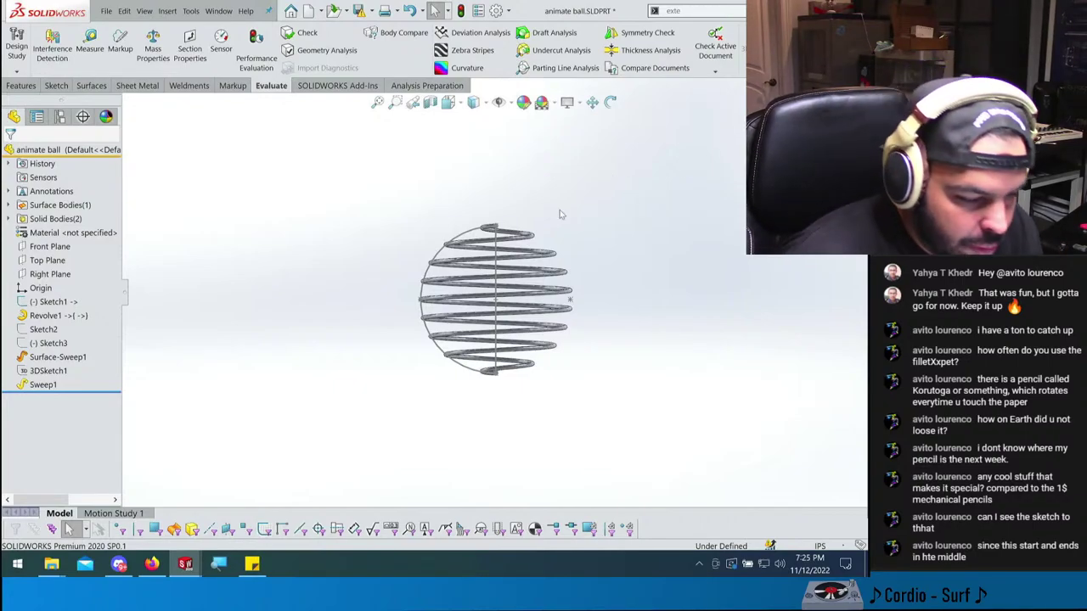
key("ctrl+z")
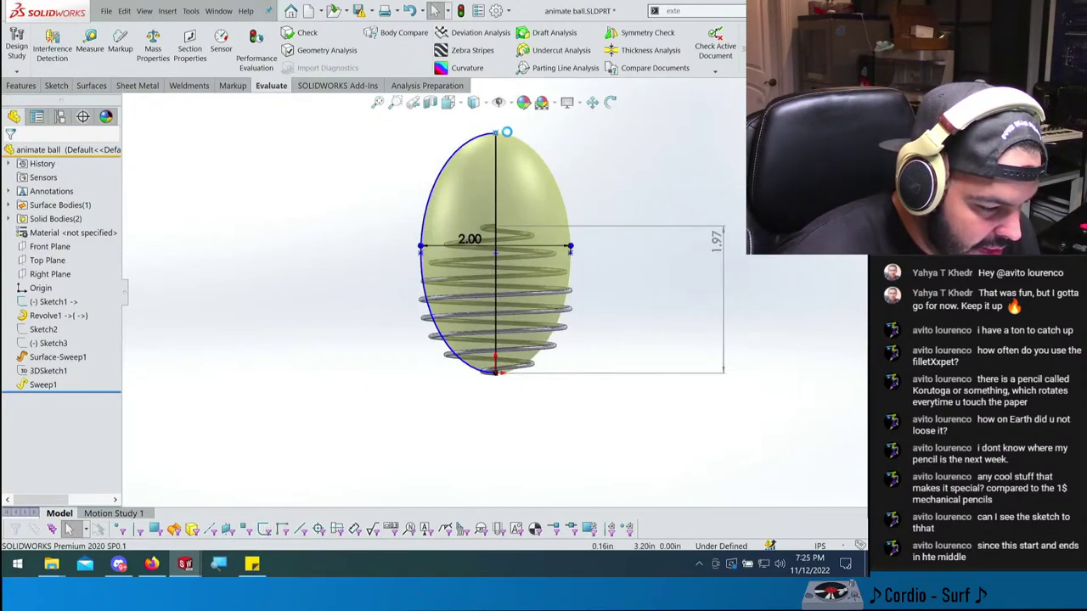
key("ctrl+z")
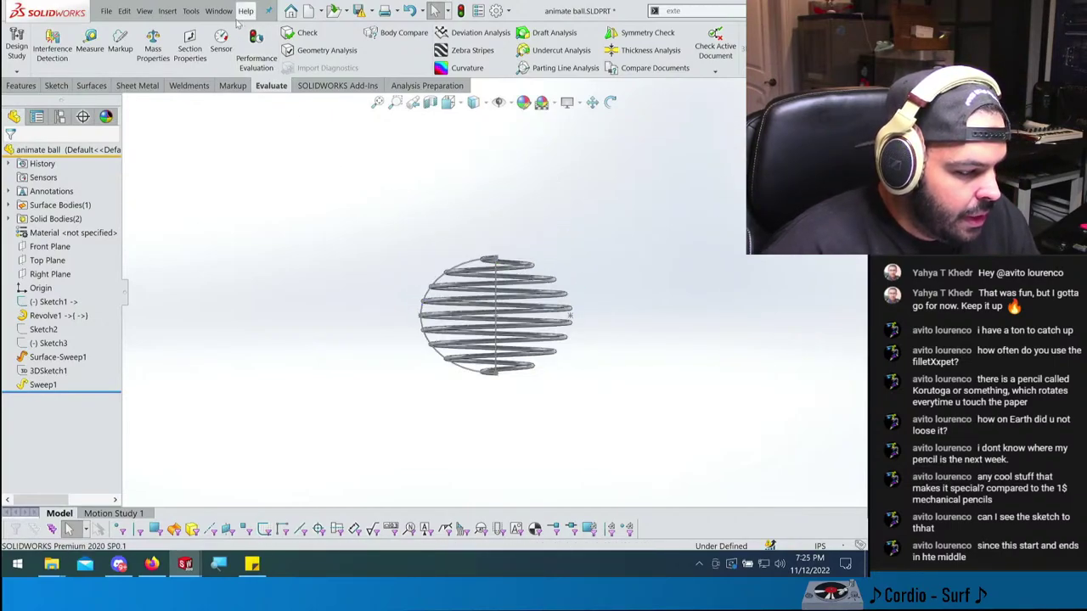
- Close all open ball whisk documents, answering the modified-files prompt
left_click(218, 10)
left_click(245, 133)
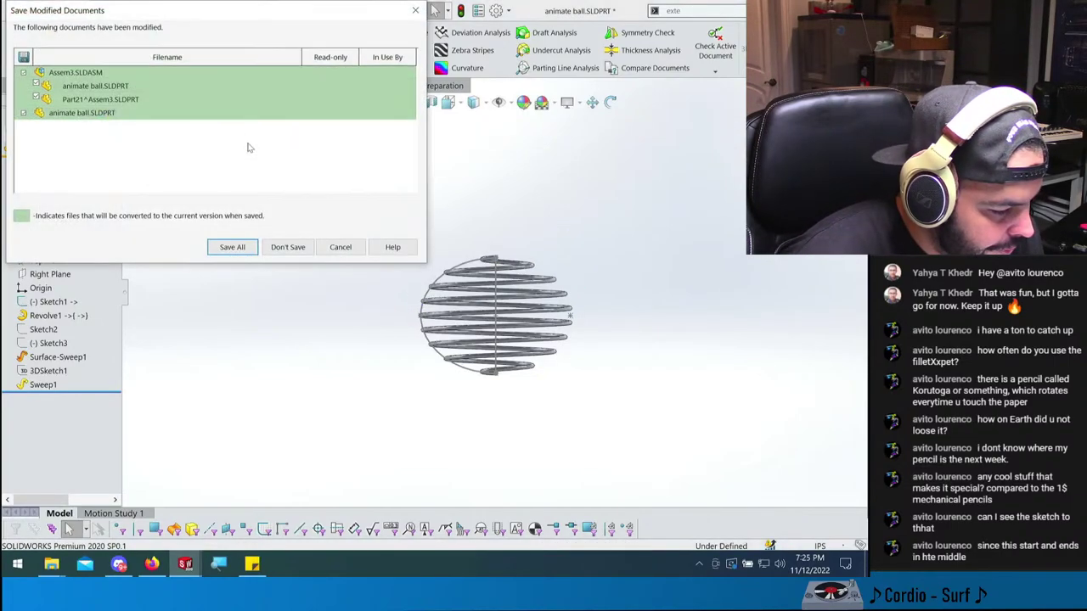
left_click(270, 247)
- Open SPEAKER.SLDPRT from the 013 - SMW SPEAKER BLOCK folder, then bring Firefox forward
left_click(106, 10)
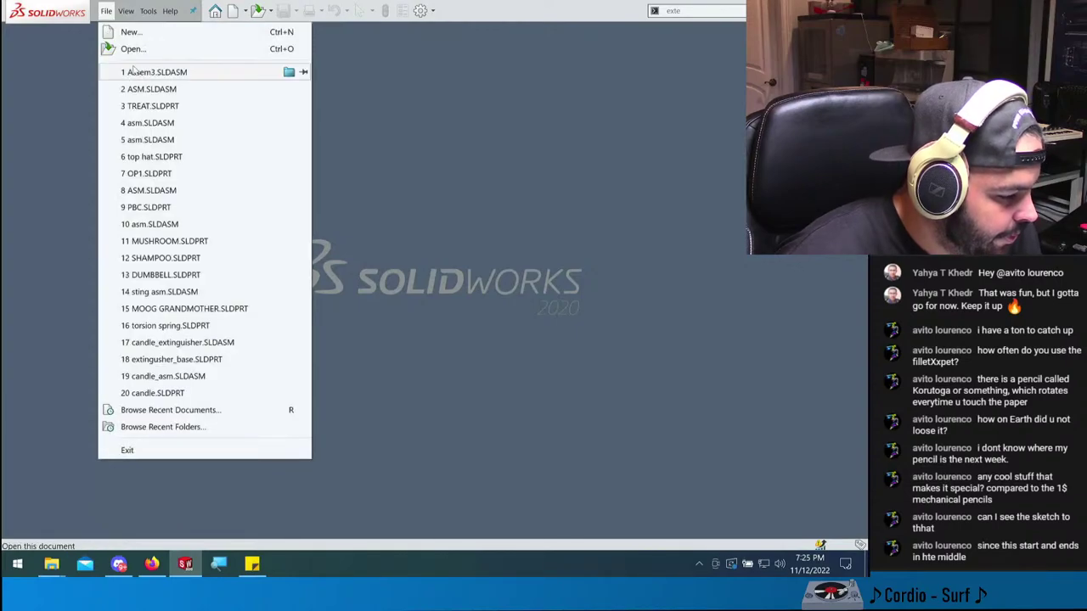
left_click(132, 49)
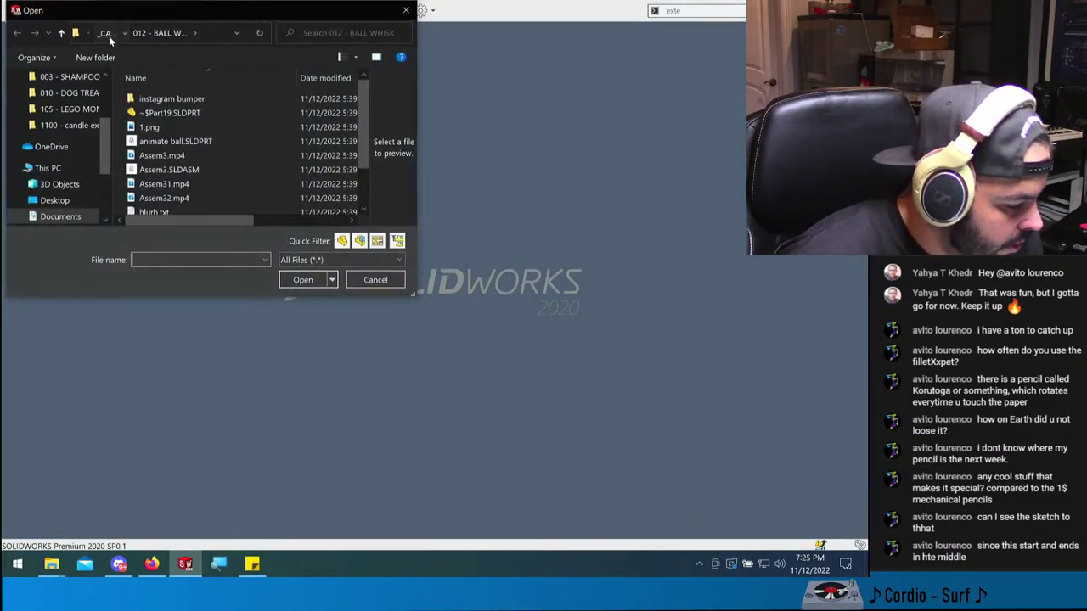
left_click(109, 35)
scroll(176, 168, "down", 1)
double_click(181, 178)
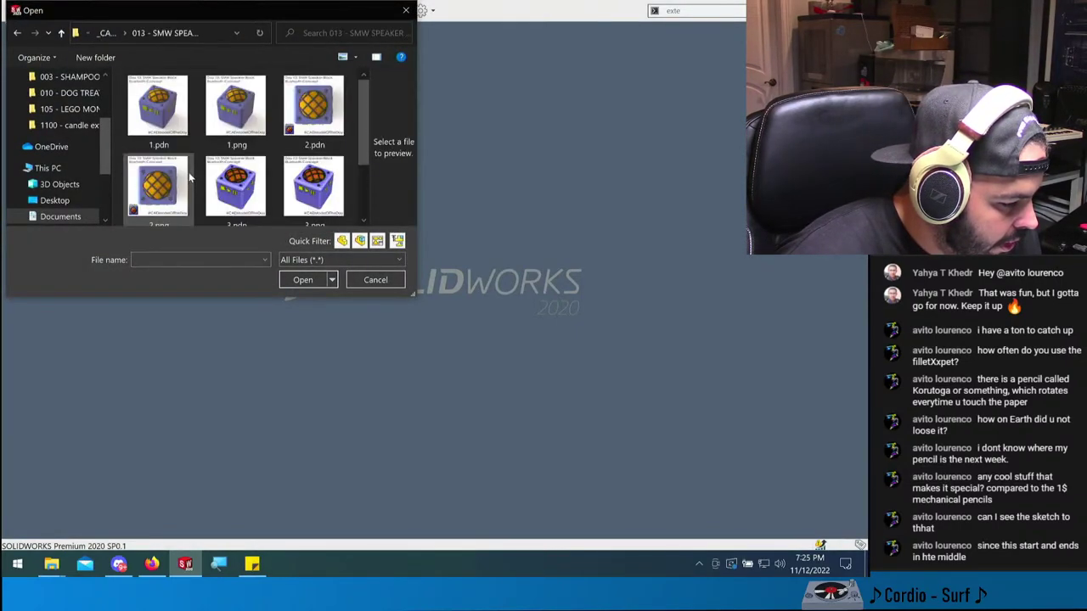
scroll(194, 166, "down", 2)
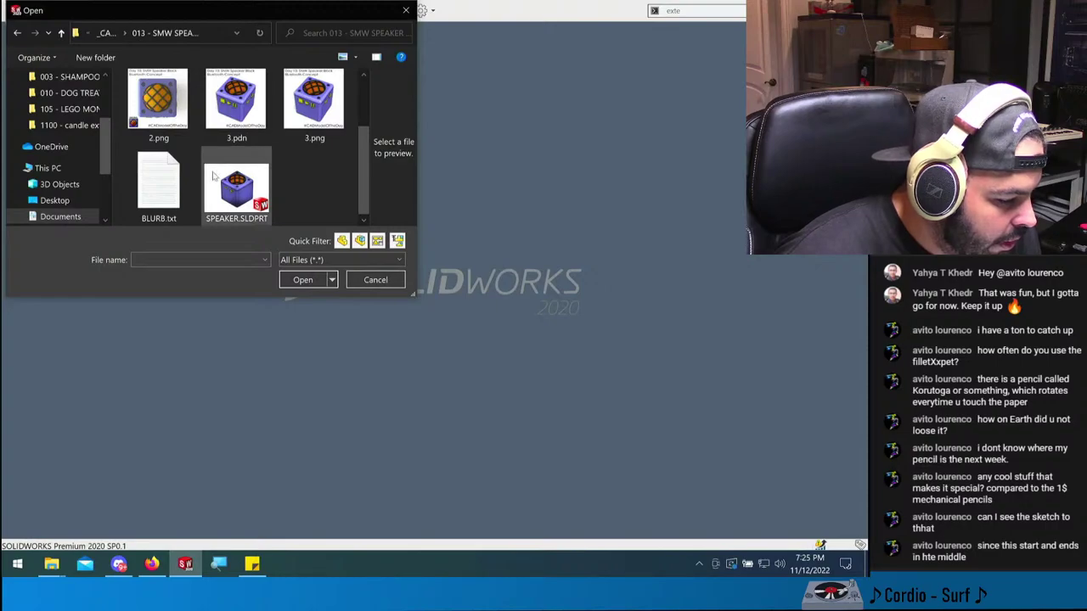
left_click(228, 183)
double_click(228, 183)
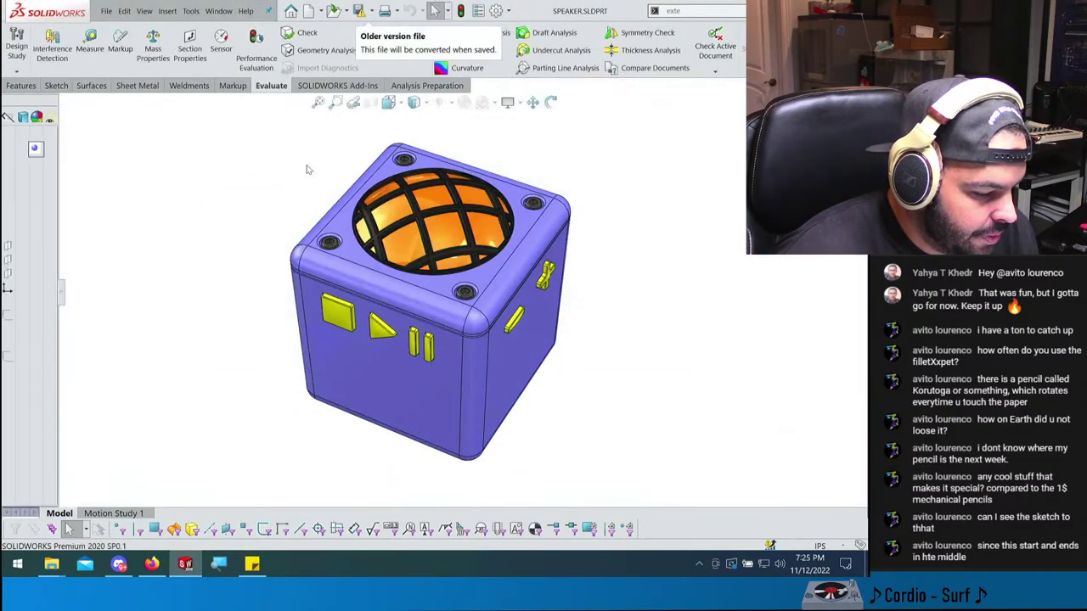
left_click(153, 565)
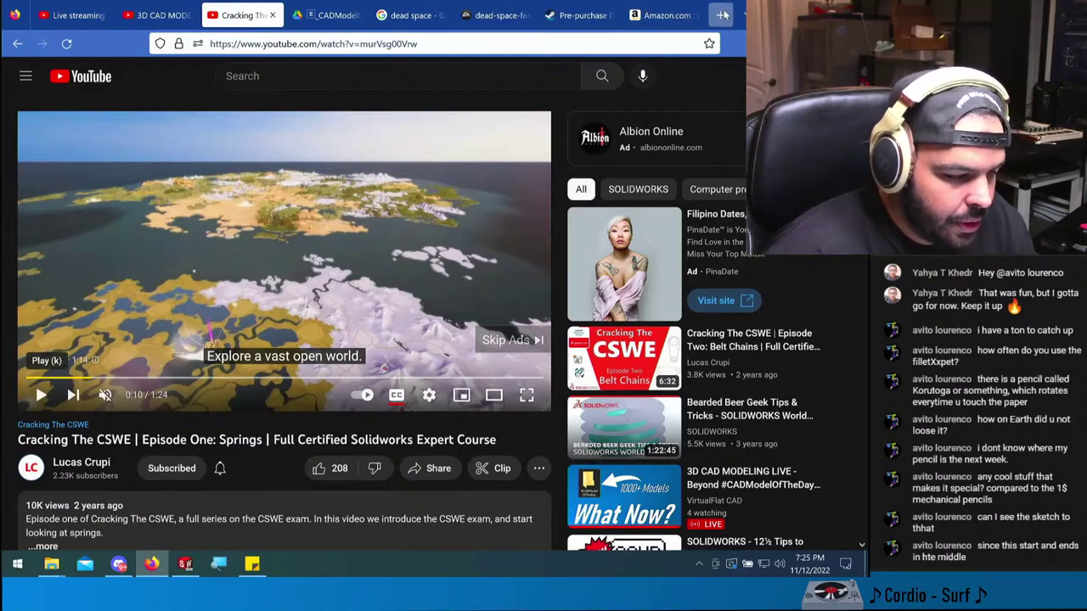
- In a new tab, search 'super mario world' and browse the image results
left_click(722, 14)
type("super mar")
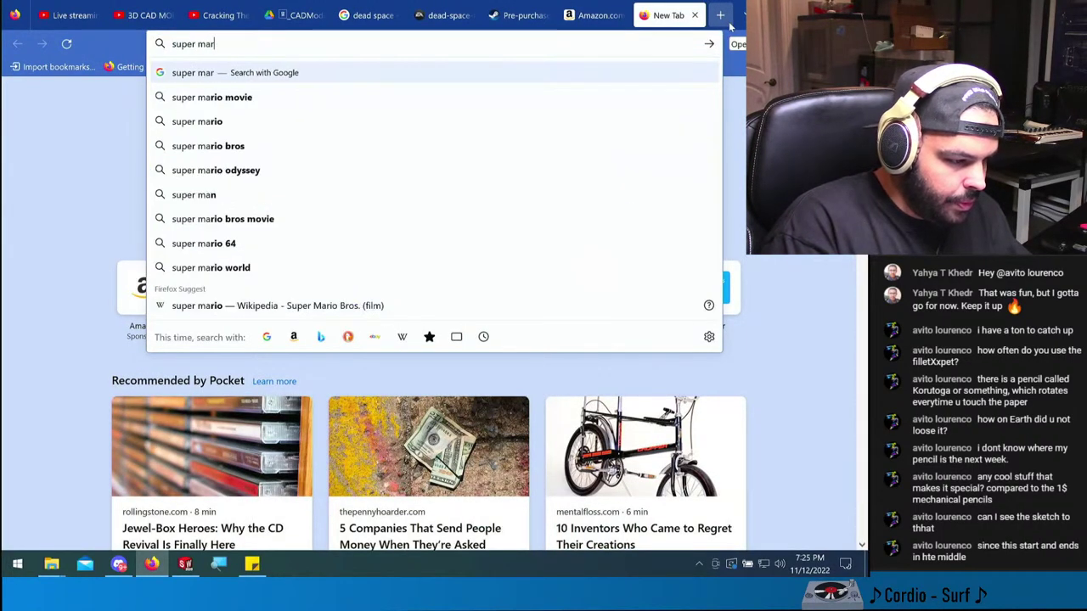
type("io world")
key("Return")
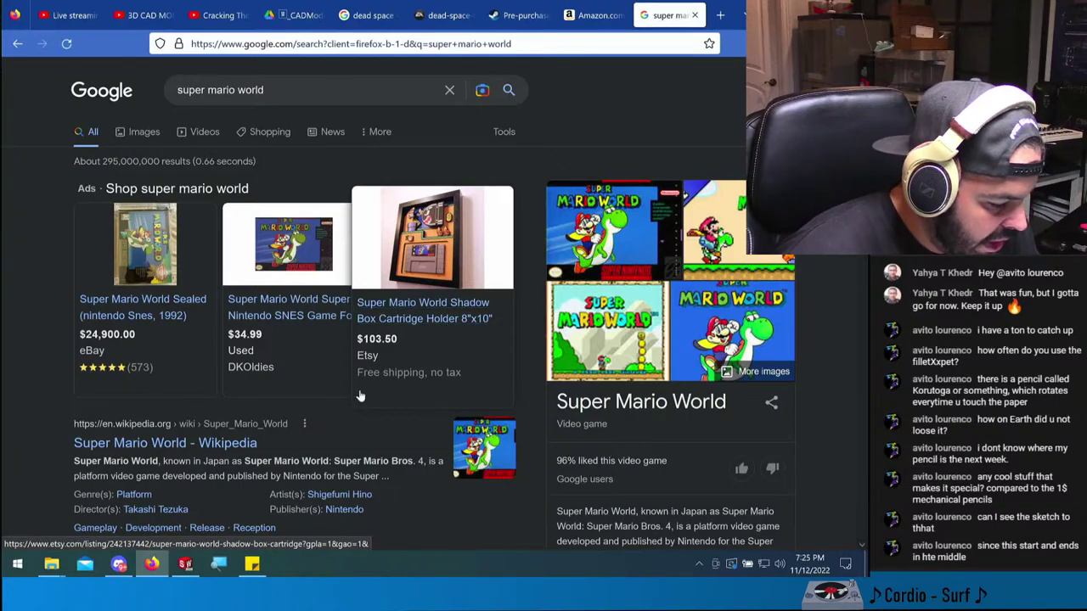
scroll(360, 396, "down", 3)
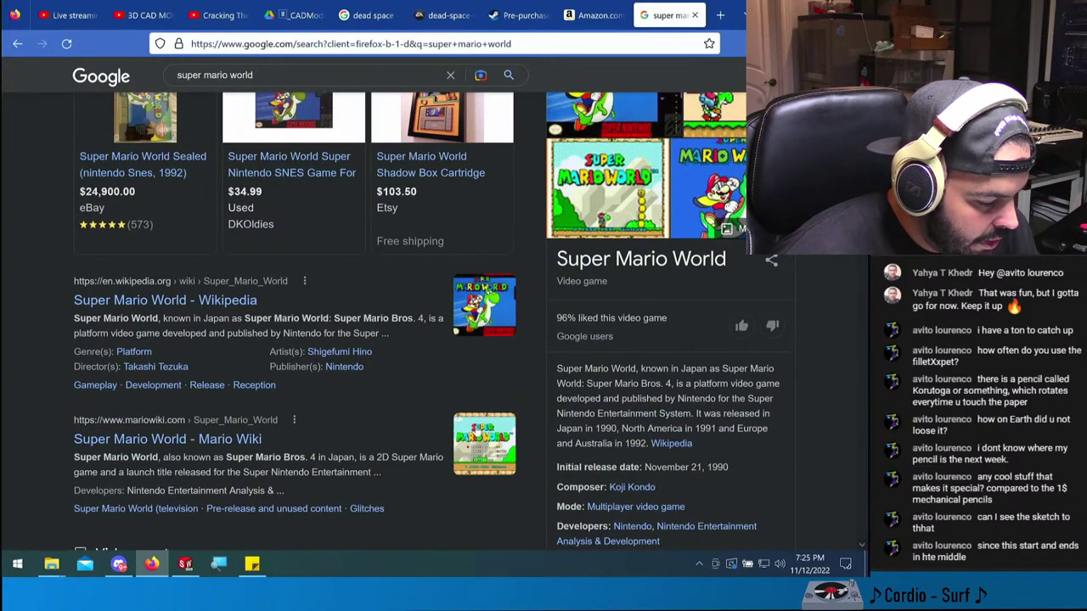
scroll(360, 339, "up", 3)
left_click(149, 138)
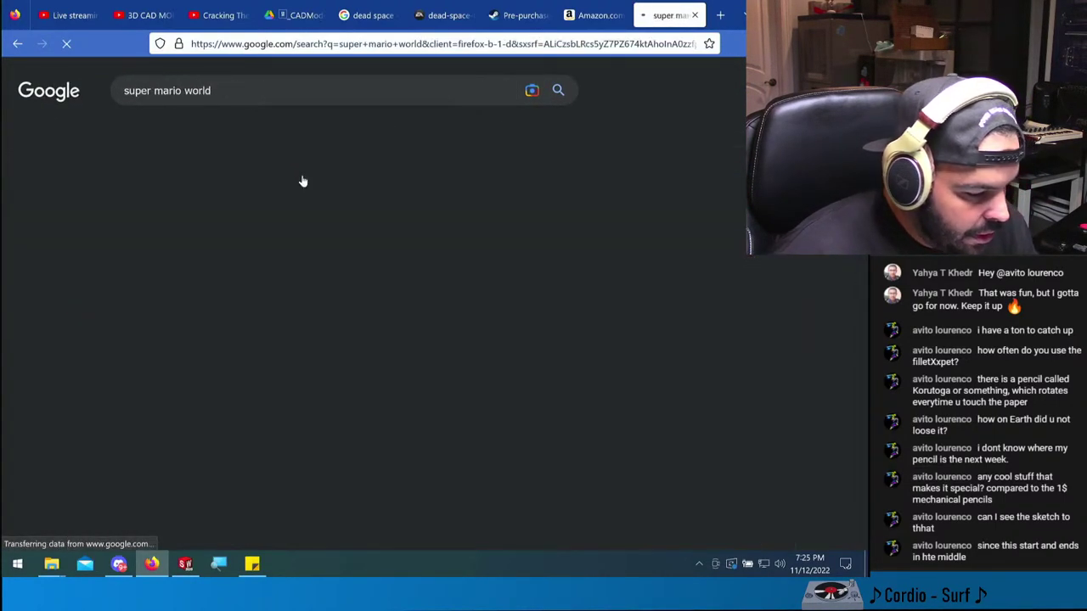
scroll(302, 181, "down", 3)
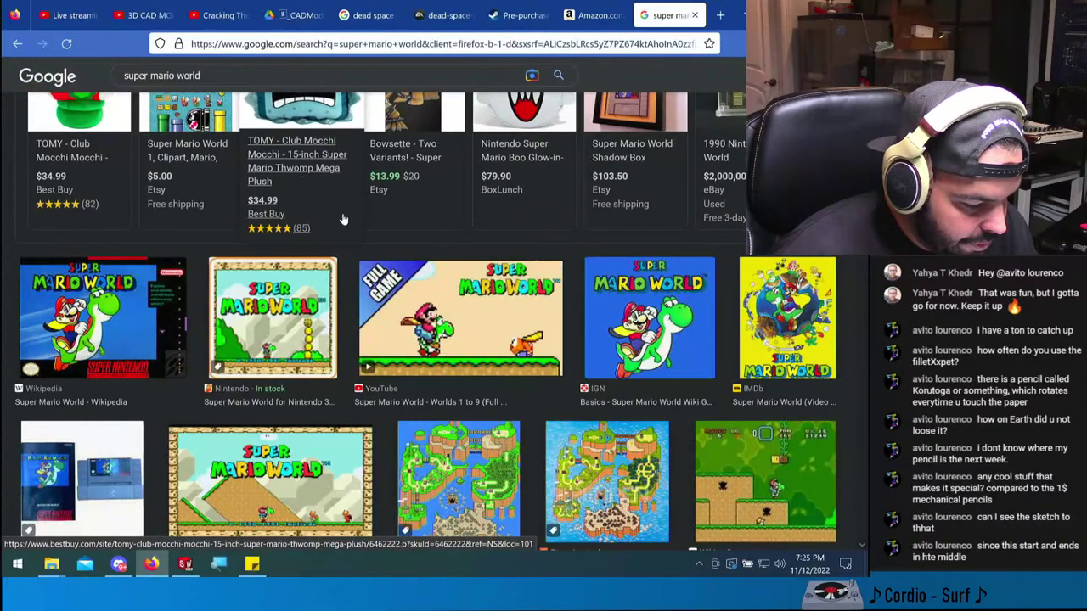
scroll(344, 222, "down", 3)
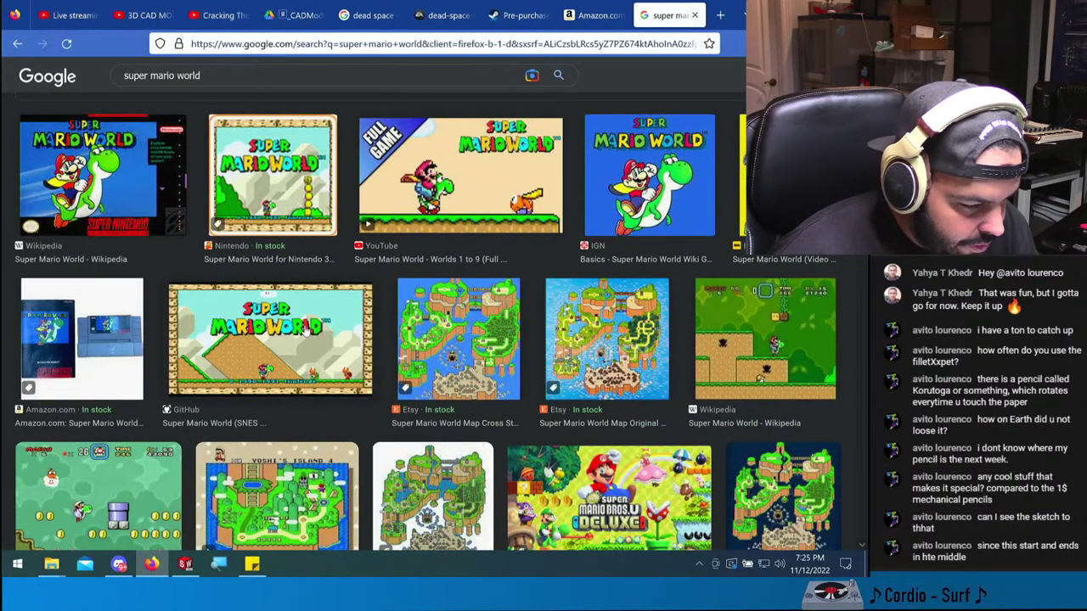
scroll(299, 339, "down", 4)
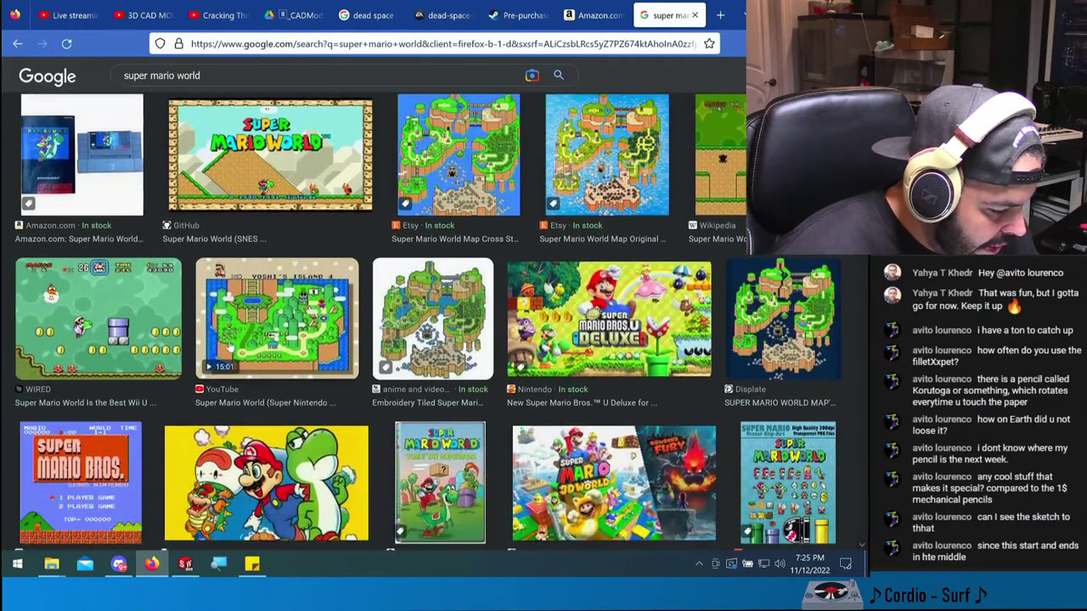
scroll(229, 346, "down", 4)
scroll(284, 326, "up", 10)
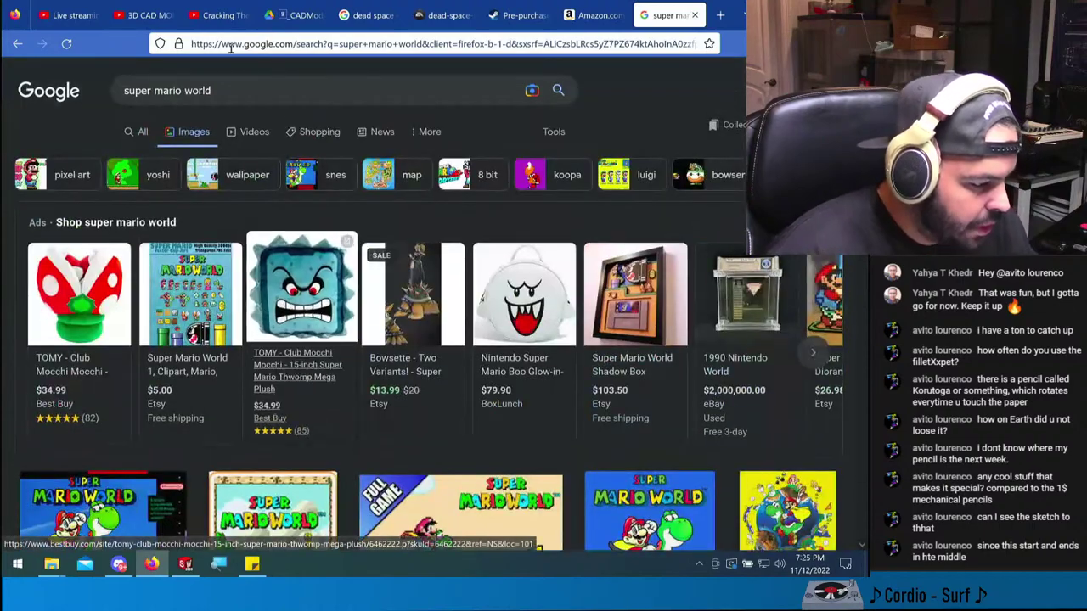
- Refine the query to 'super mario world speaker block' and show All web results
left_click(231, 91)
type("speaker blocks")
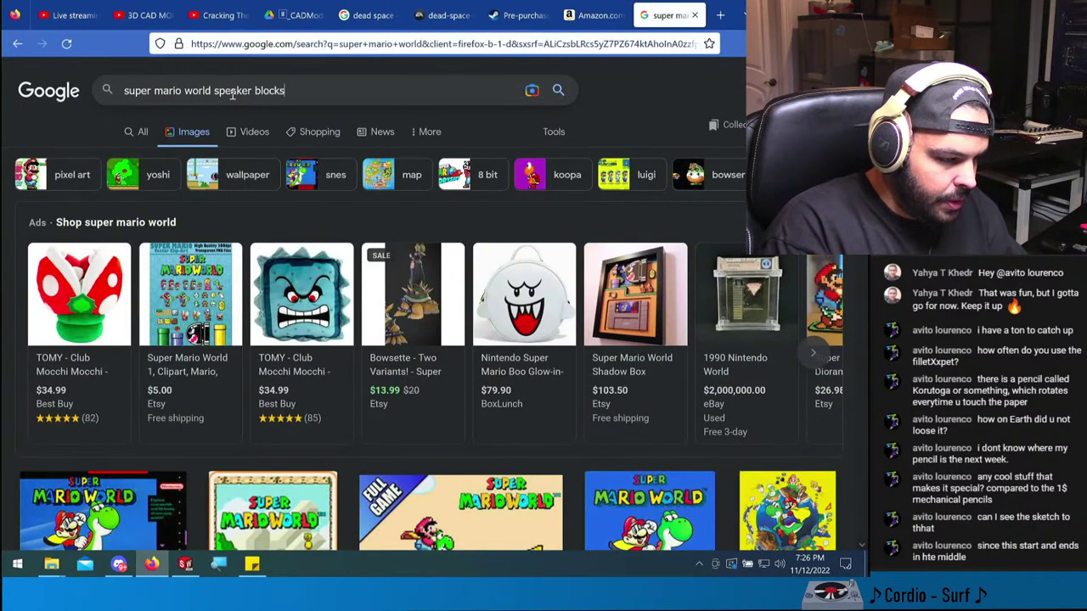
key("Return")
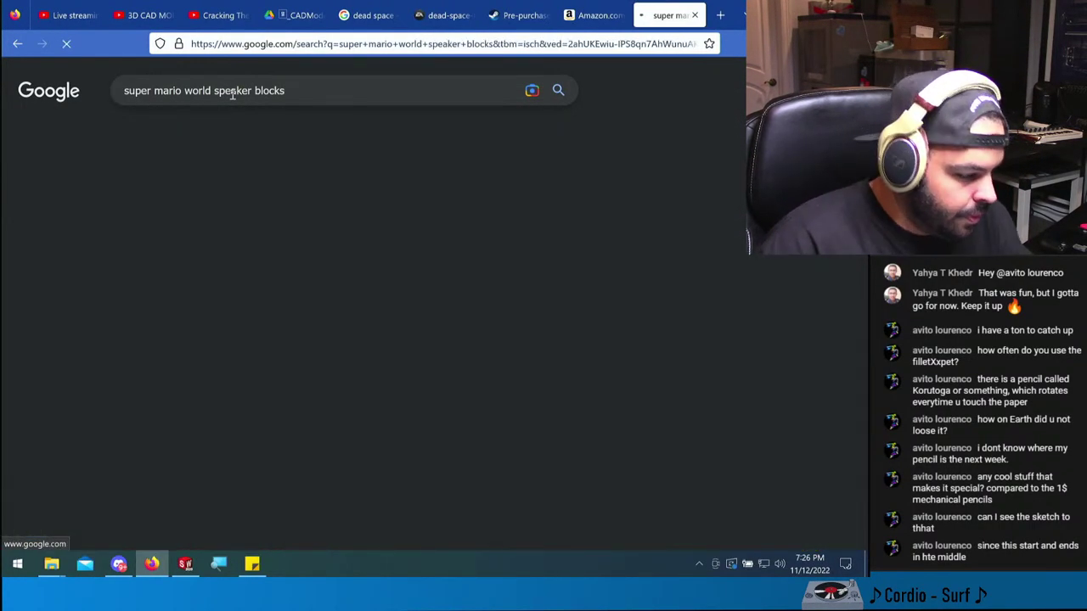
left_click(297, 85)
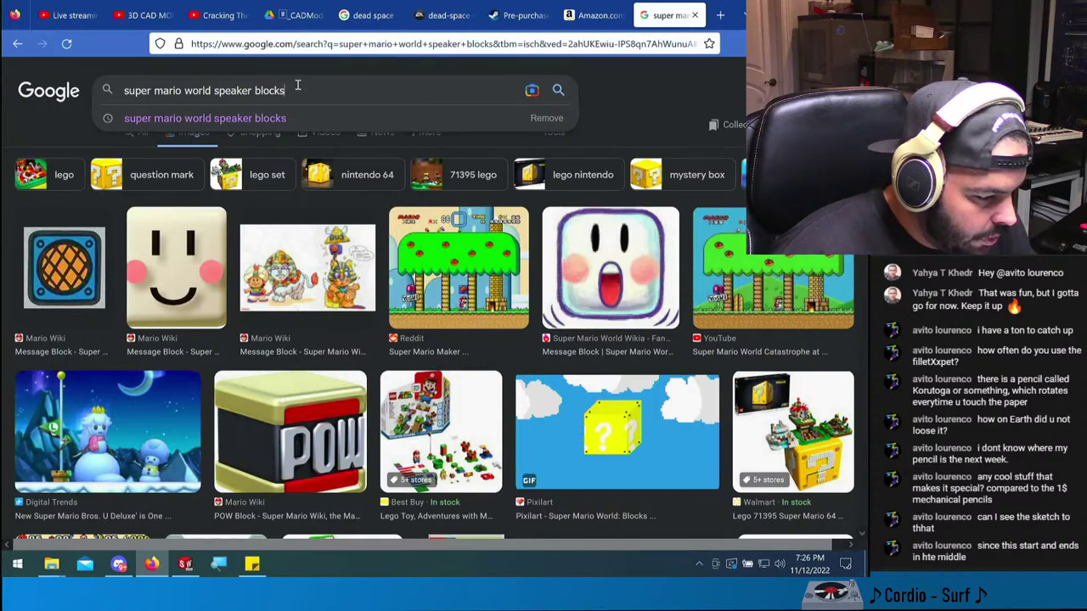
key("BackSpace")
key("Return")
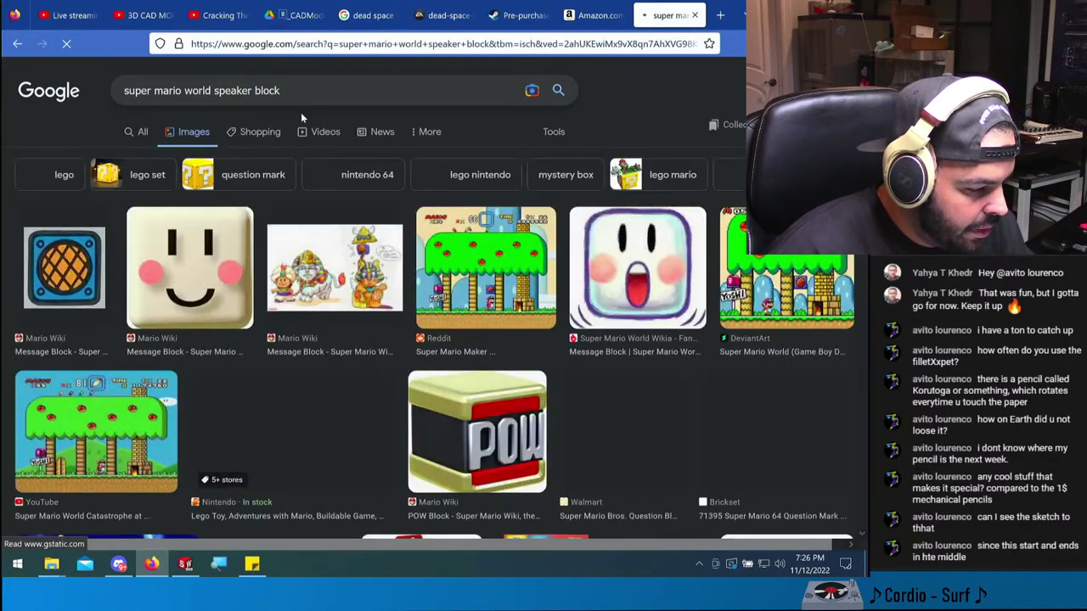
scroll(223, 269, "down", 3)
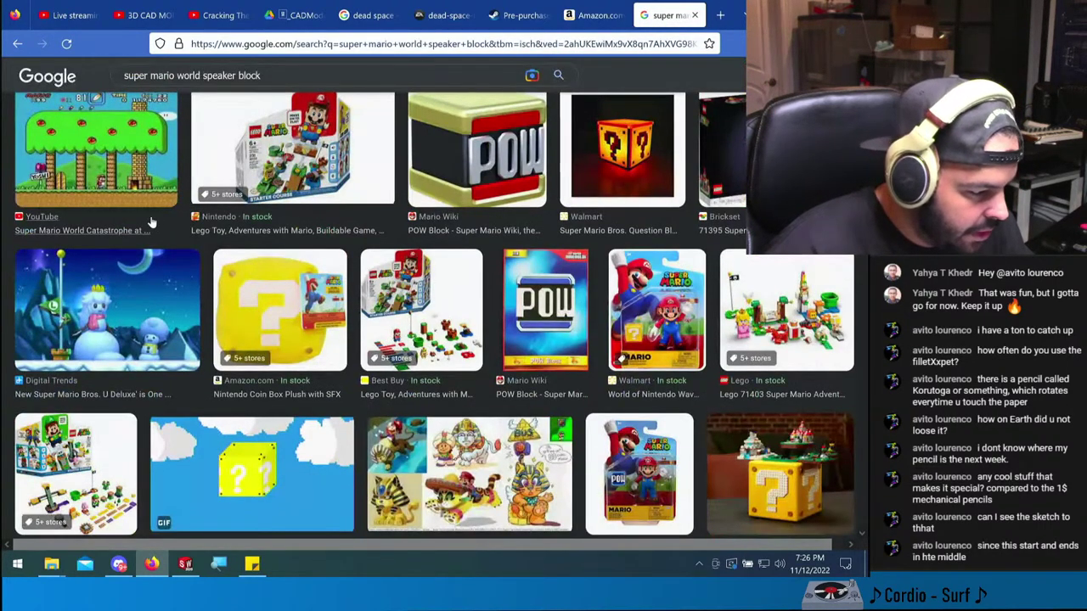
scroll(110, 255, "down", 5)
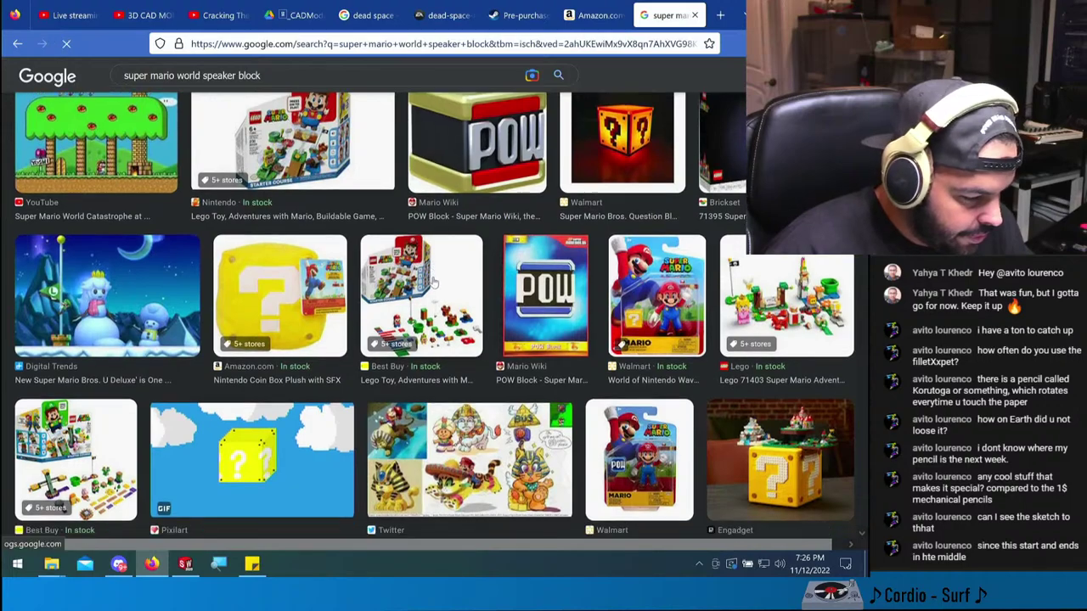
scroll(109, 130, "up", 10)
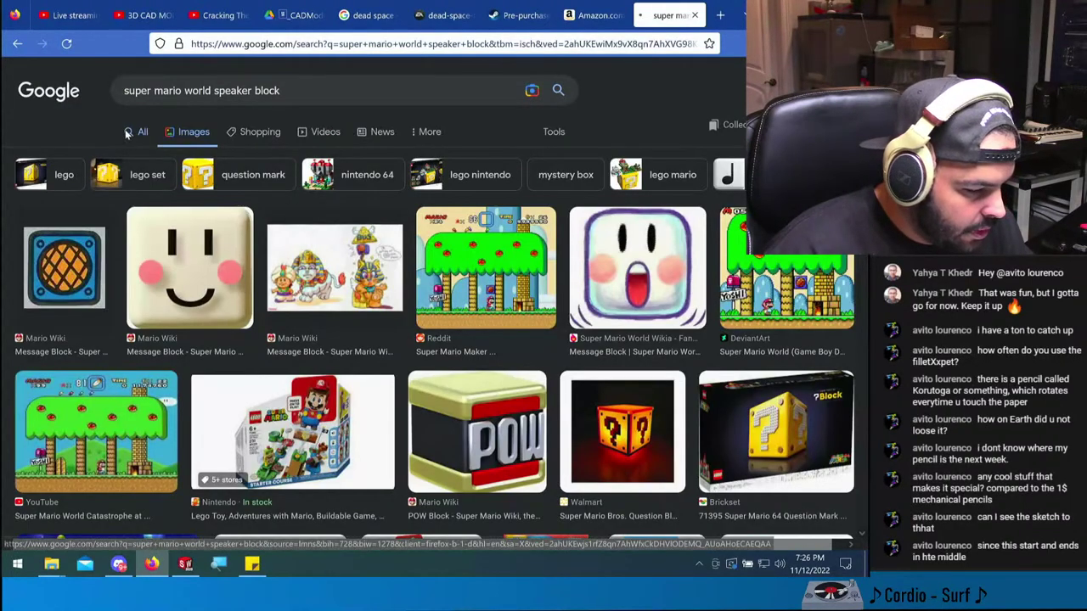
left_click(136, 131)
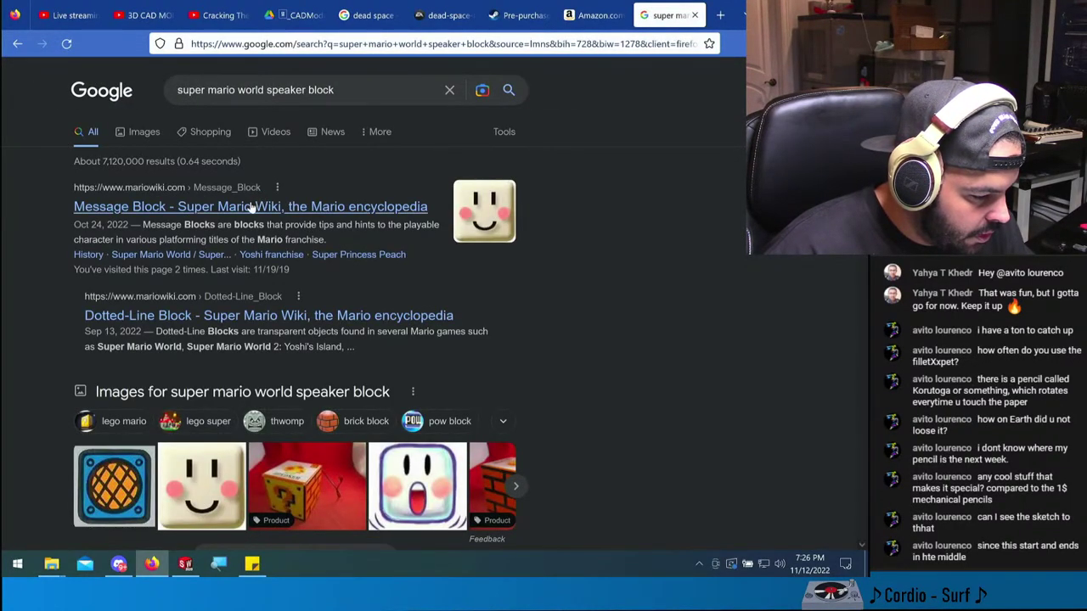
- Open the Super Mario Wiki Message Block article and browse its History section
left_click(252, 206)
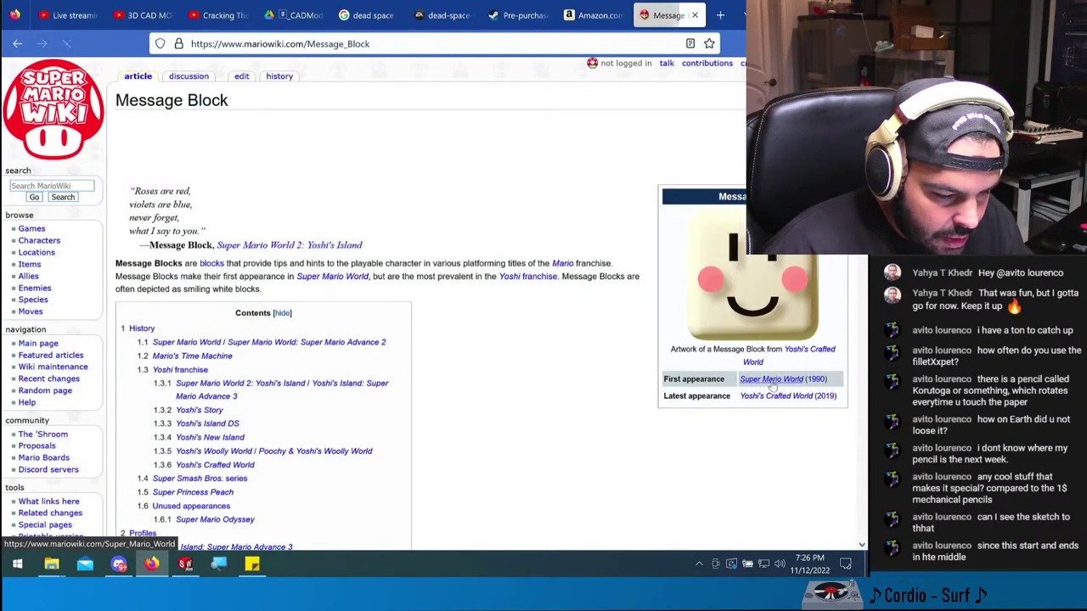
left_click(387, 383)
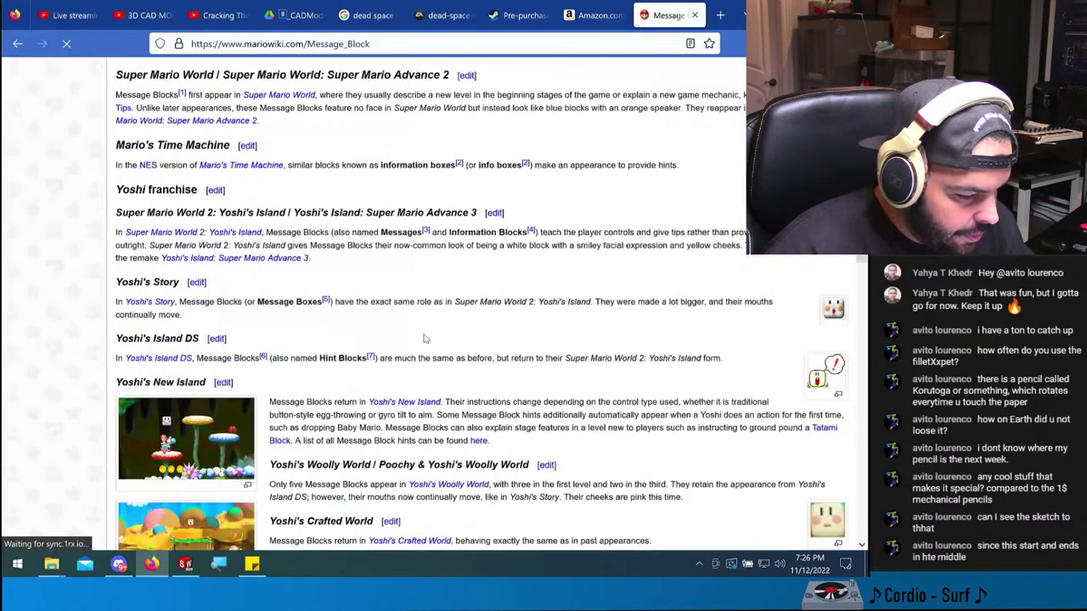
scroll(428, 340, "down", 3)
scroll(433, 337, "up", 5)
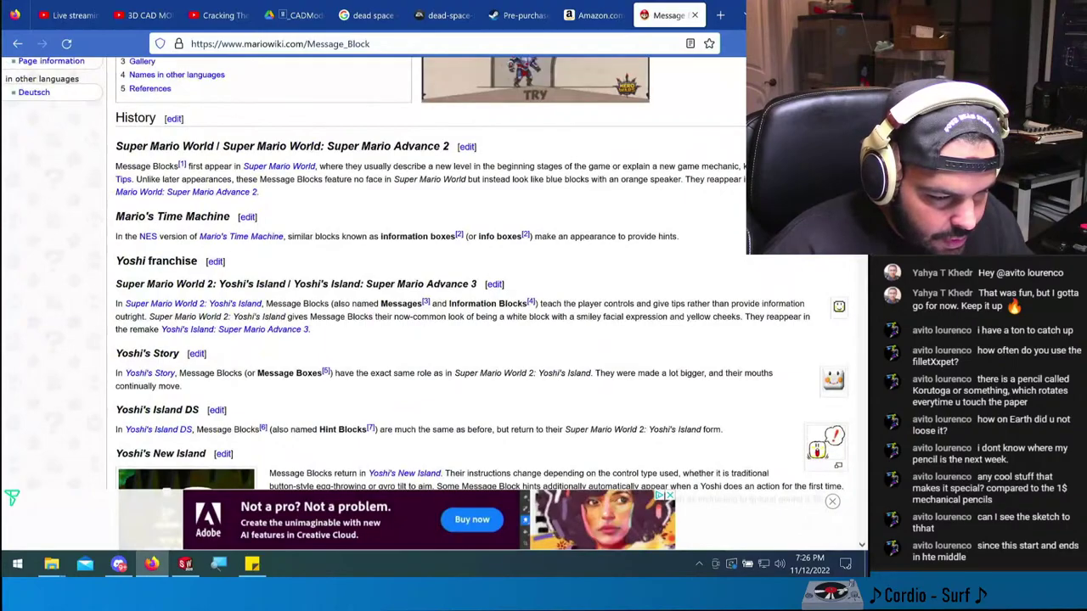
scroll(432, 337, "up", 2)
scroll(843, 297, "up", 5, "ctrl")
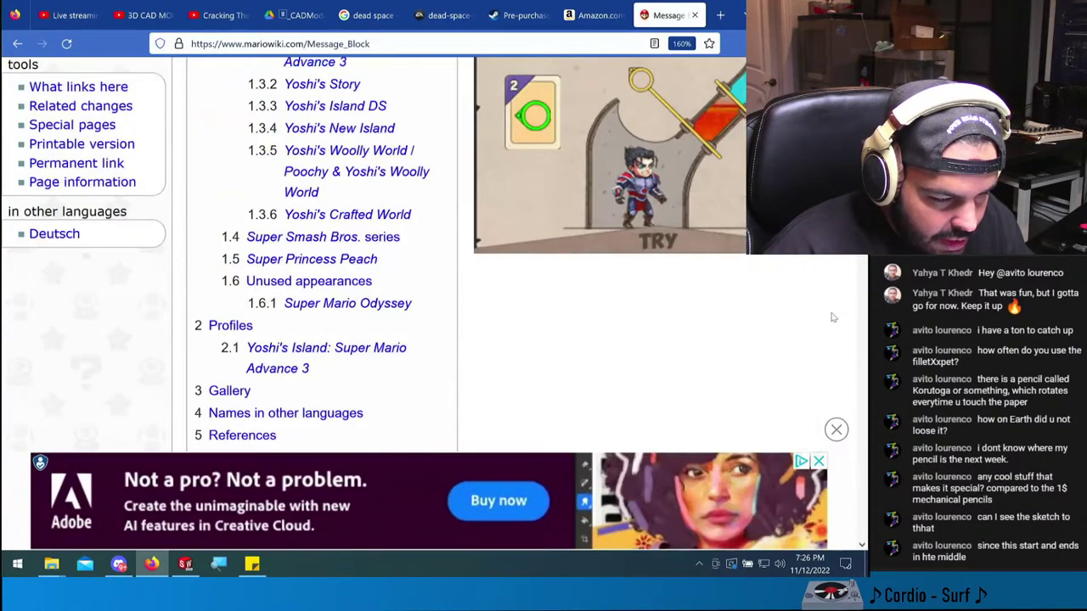
scroll(831, 309, "down", 3, "ctrl")
- Open the Super Mario World message block image as the full-size SMW_Messblock.png
left_click(836, 288)
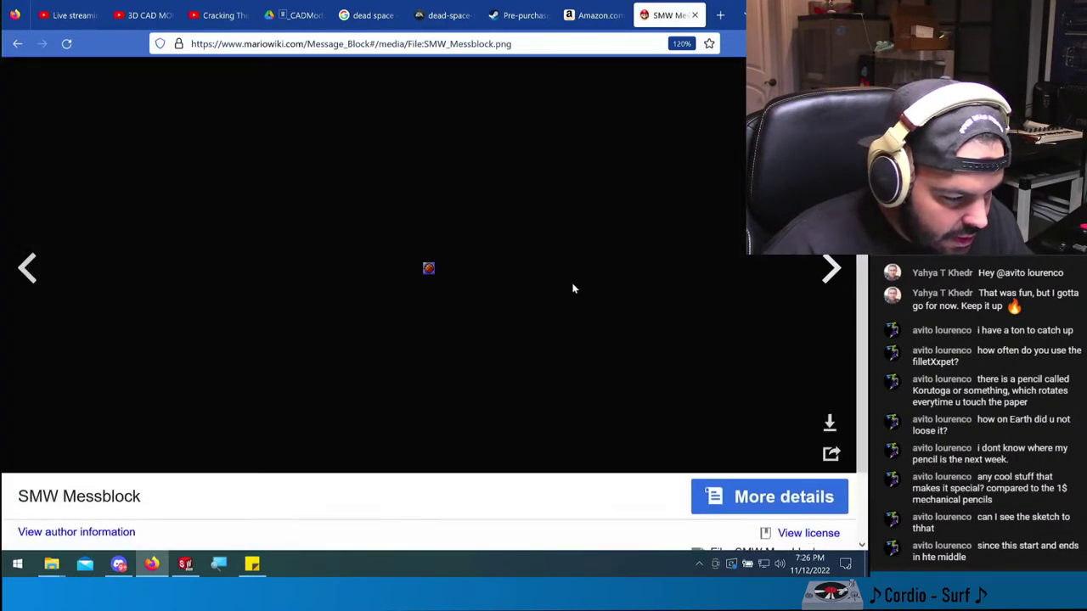
left_click(428, 267)
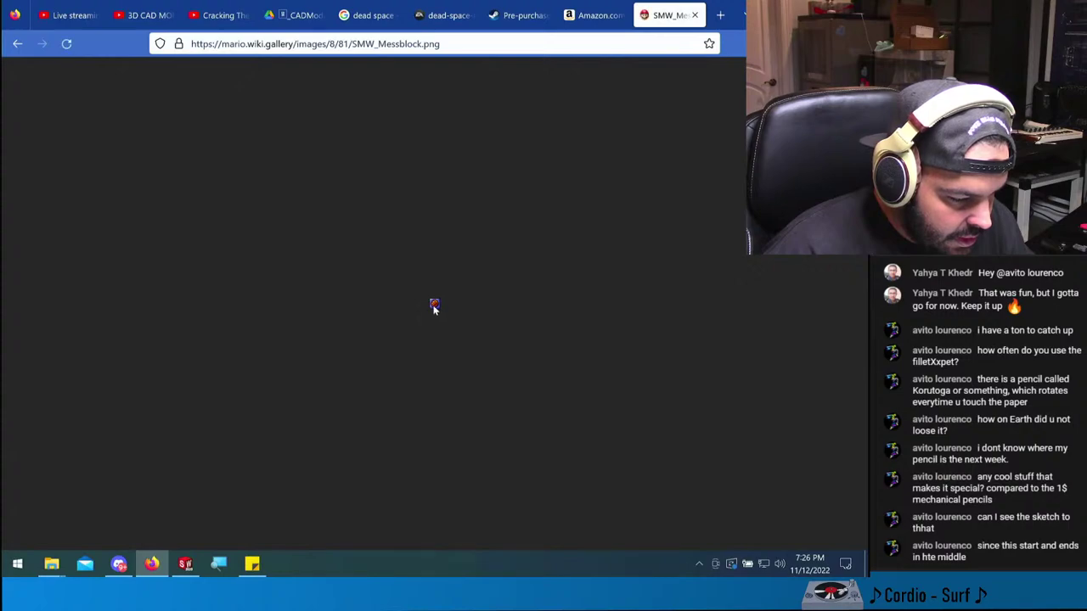
scroll(434, 308, "up", 10, "ctrl")
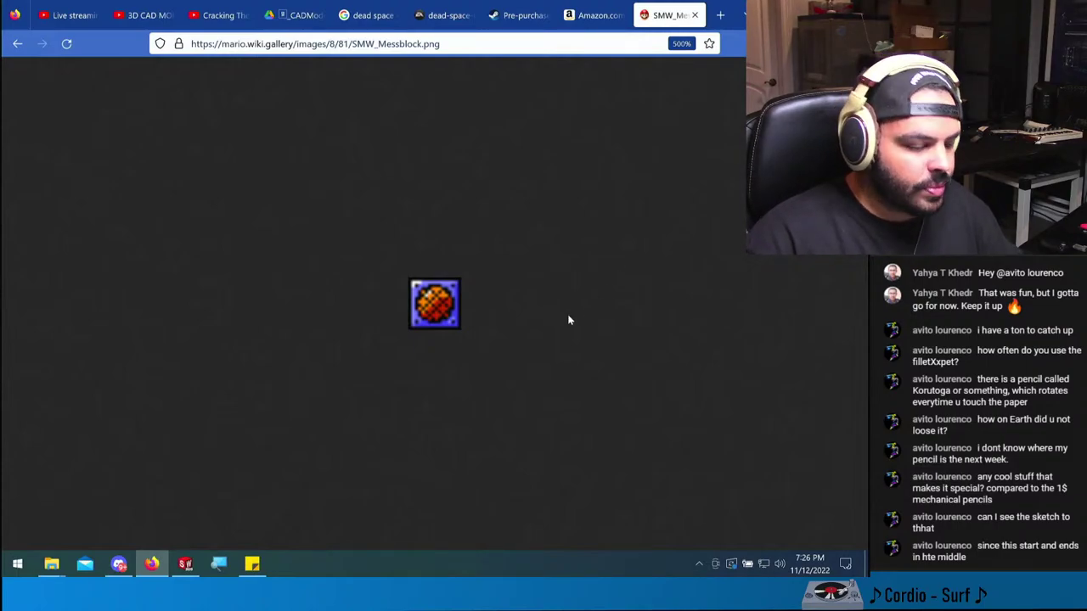
- Minimize Firefox, orbit the SPEAKER block, and widen the FeatureManager tree beside it
left_click(989, 13)
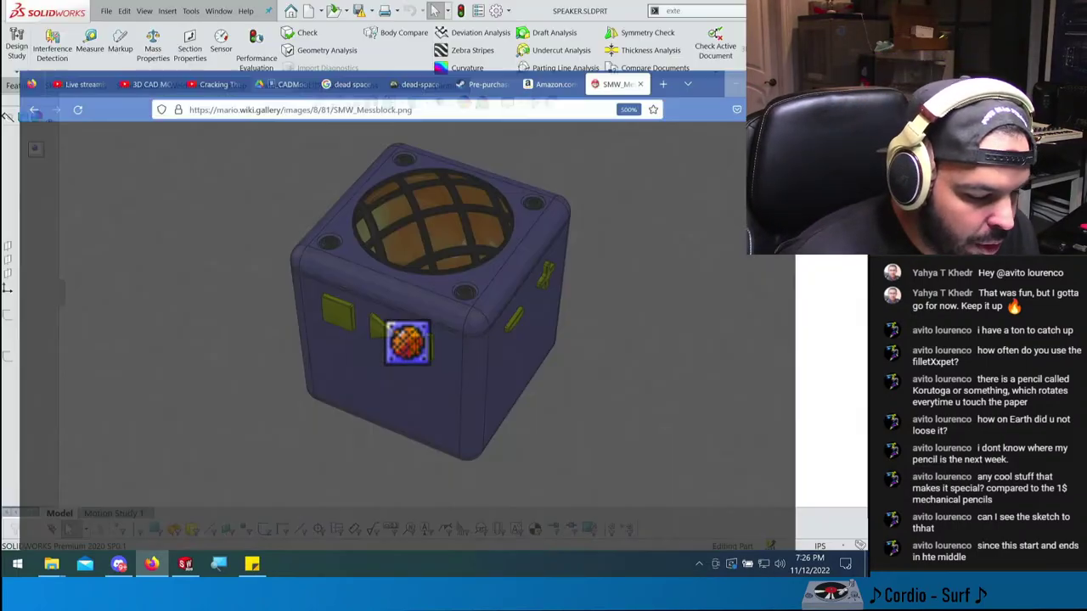
middle_click_drag(476, 297, 393, 329)
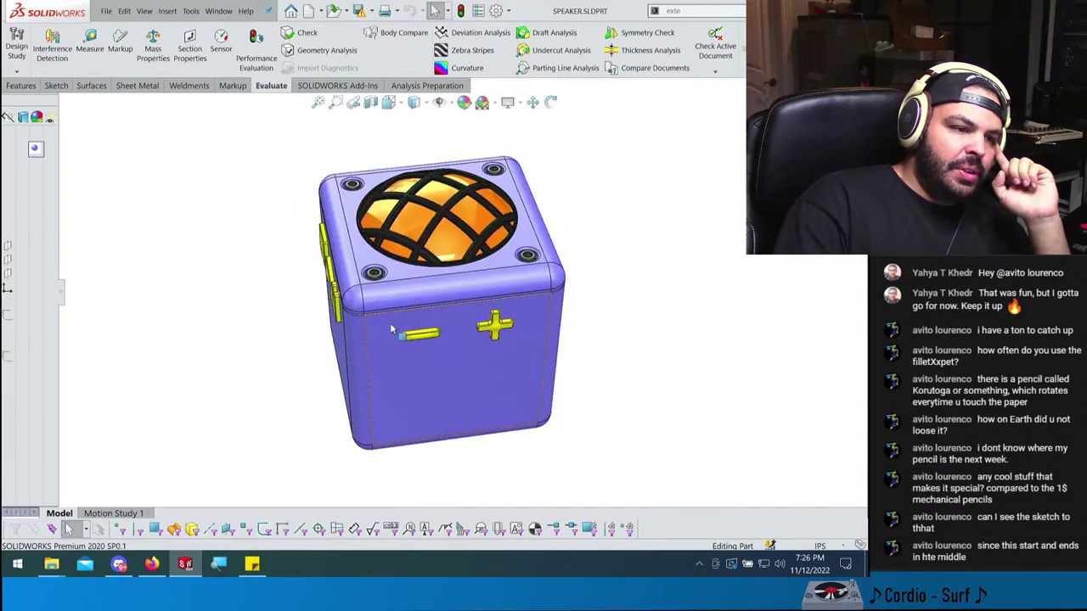
middle_click_drag(465, 360, 528, 341)
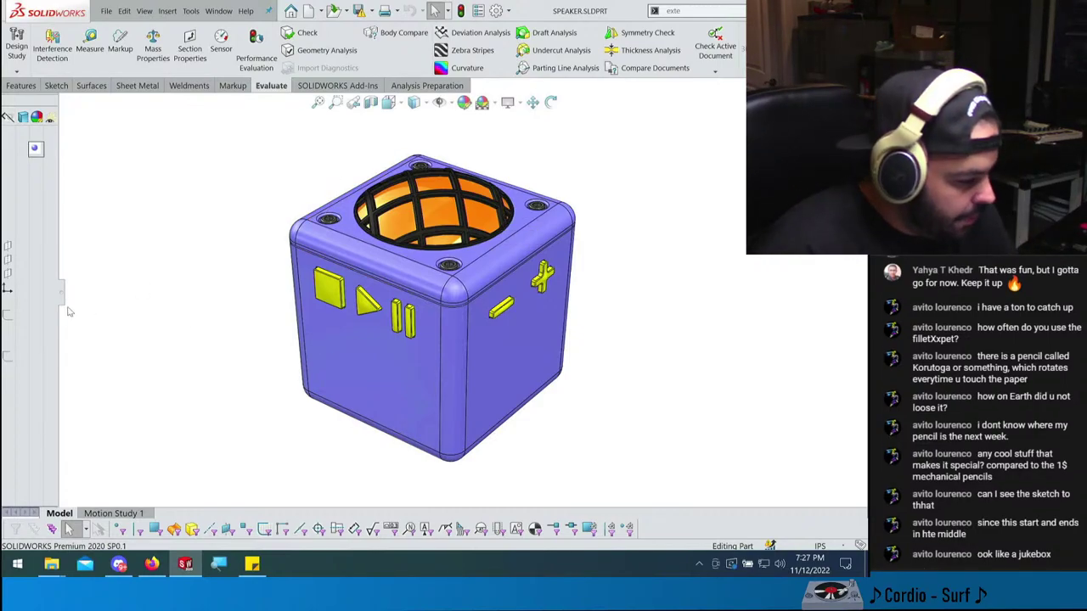
left_click_drag(66, 304, 220, 290)
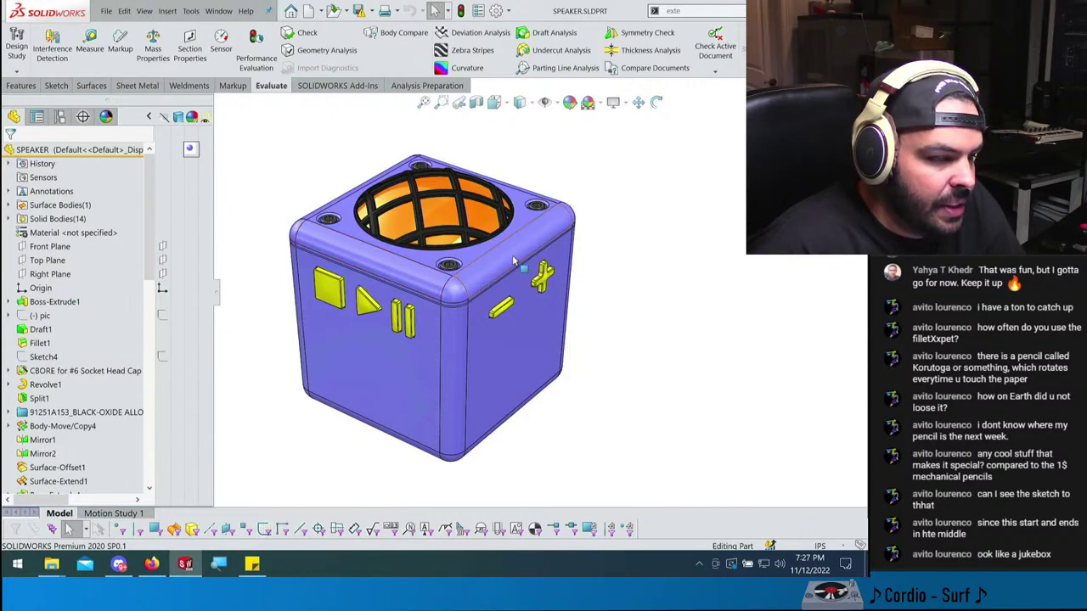
middle_click_drag(493, 389, 467, 384)
key("Escape")
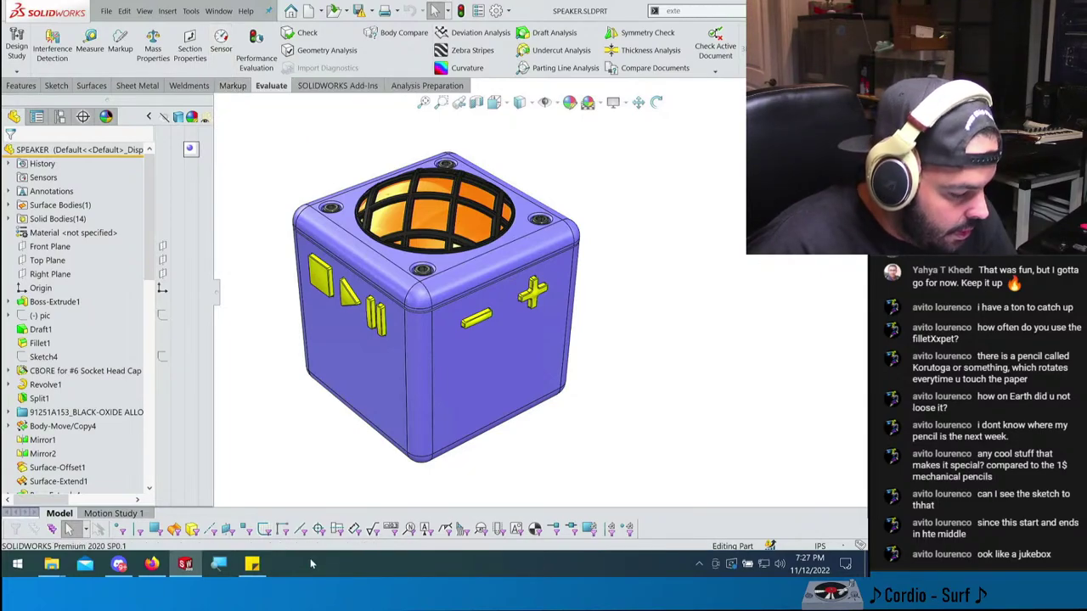
- Add a 'todo' line under the existing Sticky Notes text
left_click(251, 564)
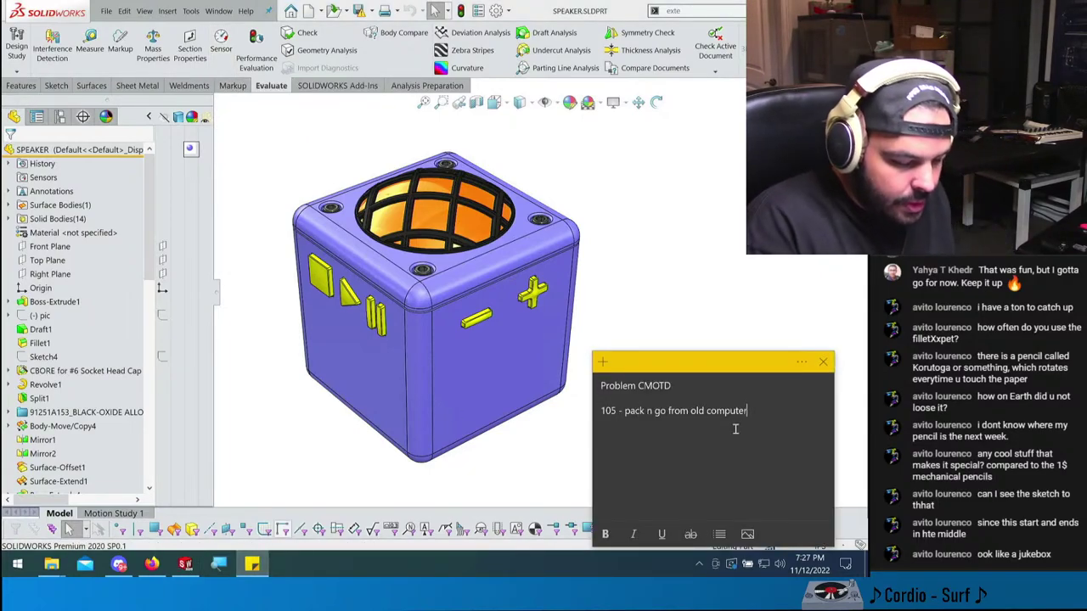
key("Return")
key("Return")
type("todo")
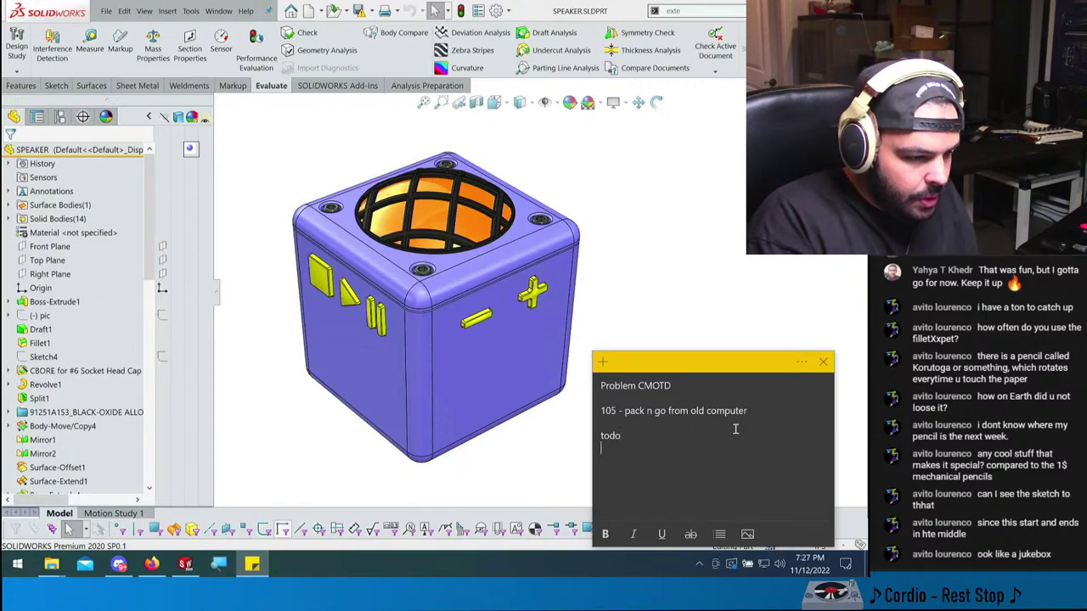
key("Return")
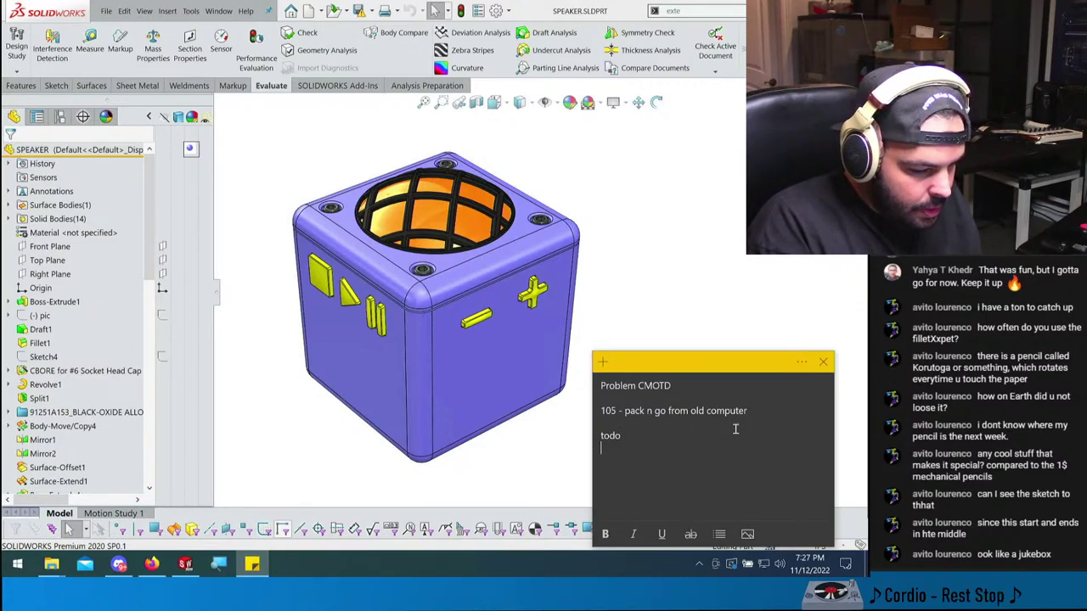
key("BackSpace")
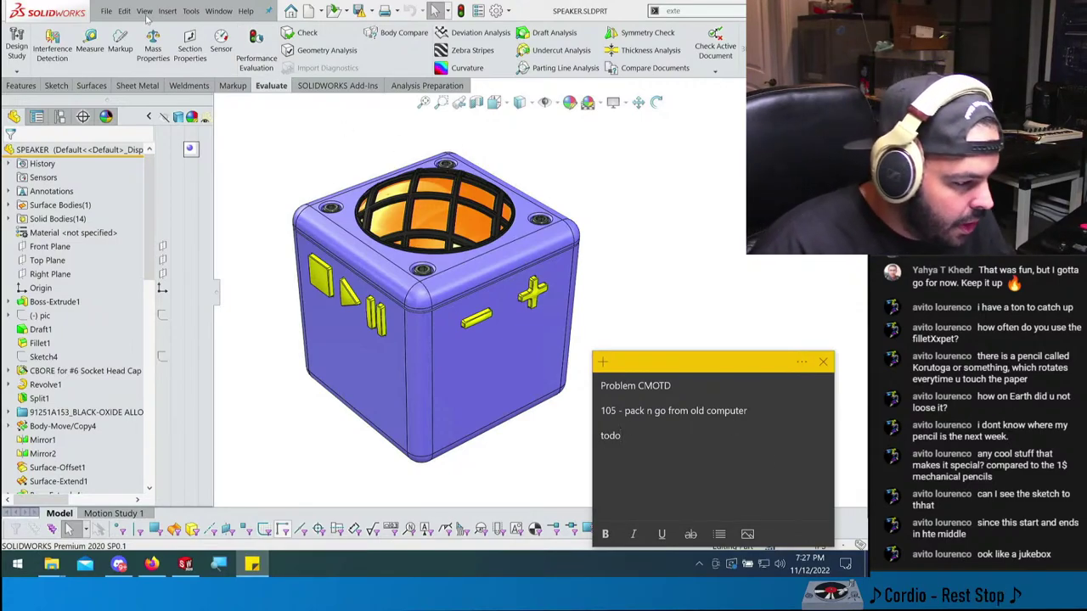
- Check the speaker project folder number and write the entry '013 - produce smw bluetooth speaker'
left_click(218, 10)
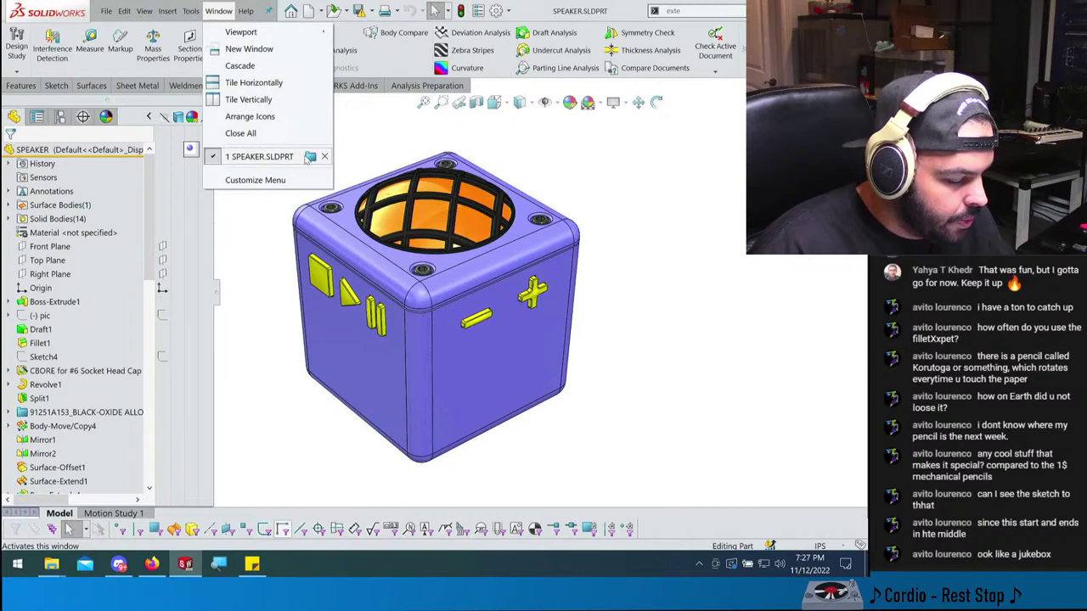
left_click(310, 157)
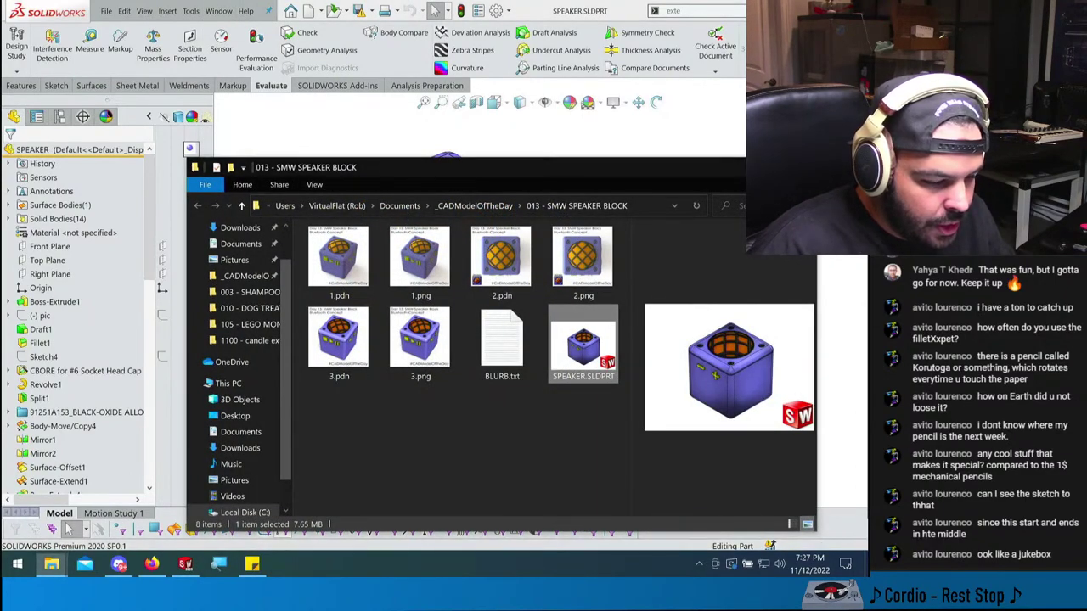
key("alt+F4")
left_click(646, 434)
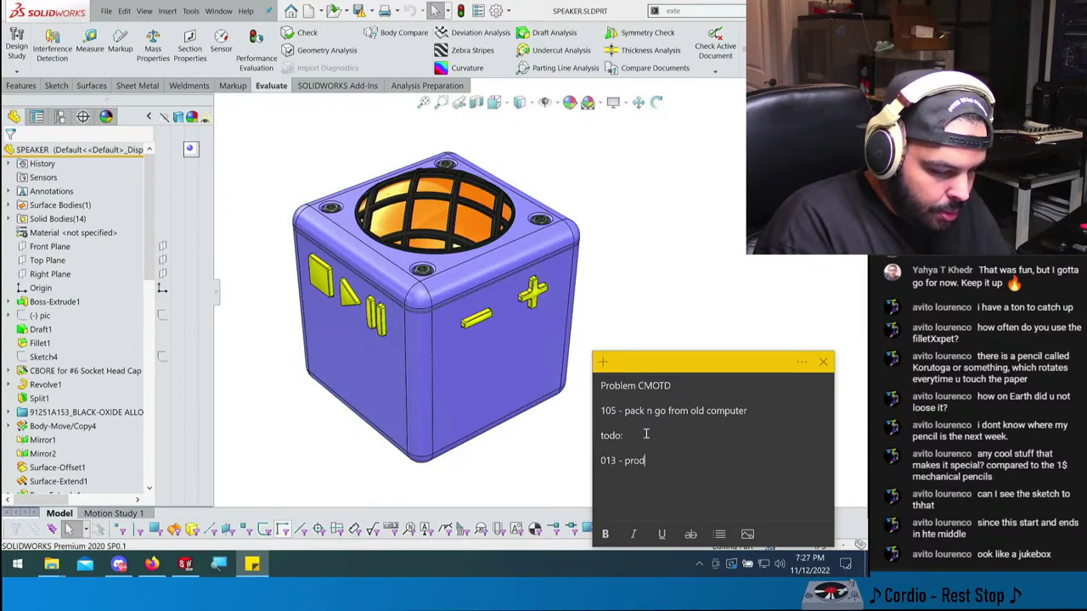
type("uce")
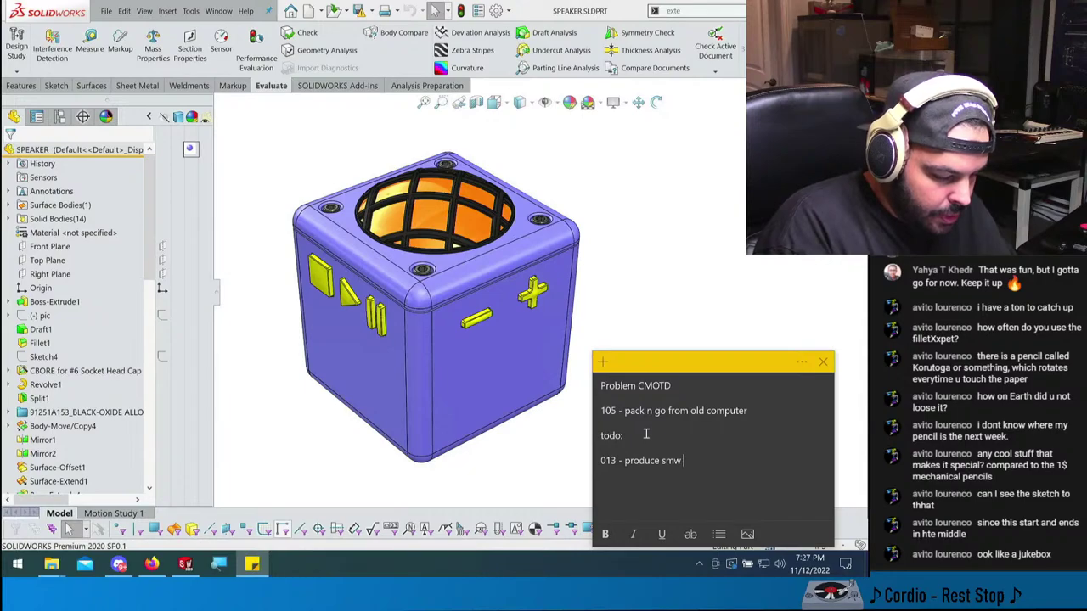
type("smw s")
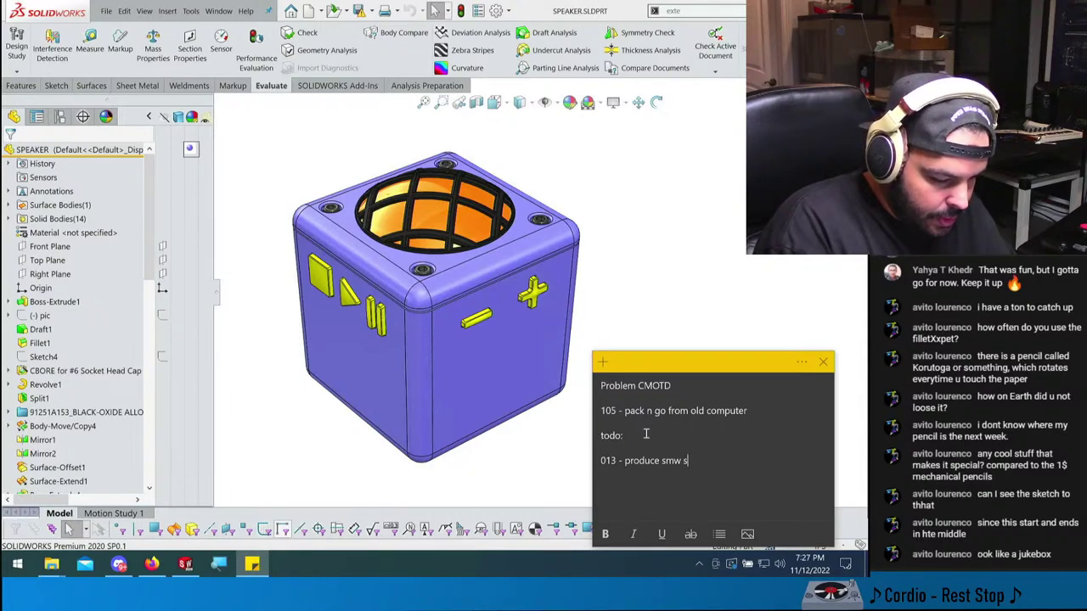
key("BackSpace")
type("bluetooth speaker")
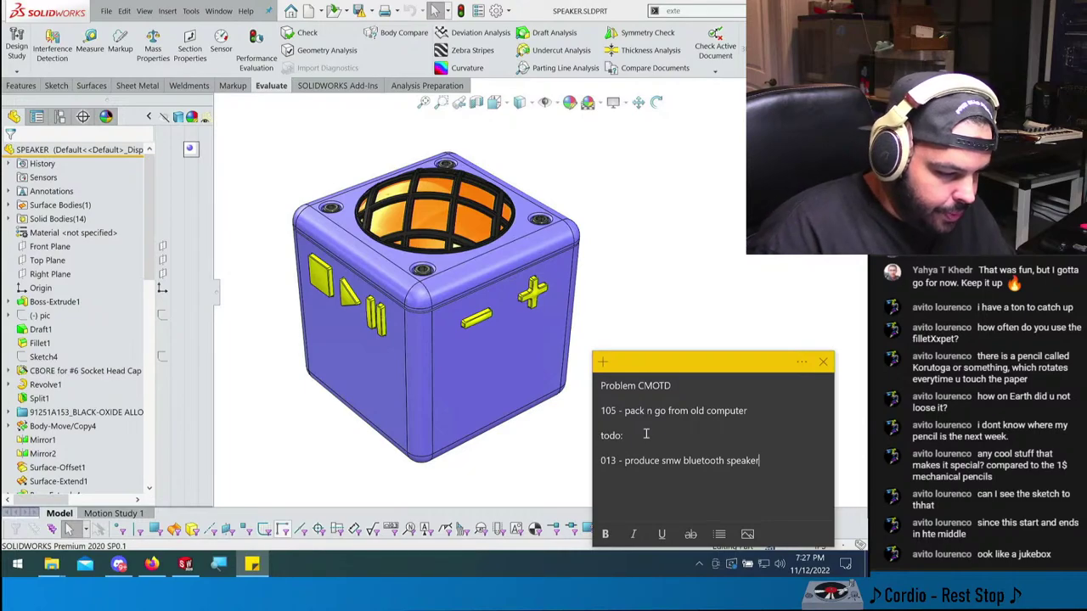
left_click(586, 323)
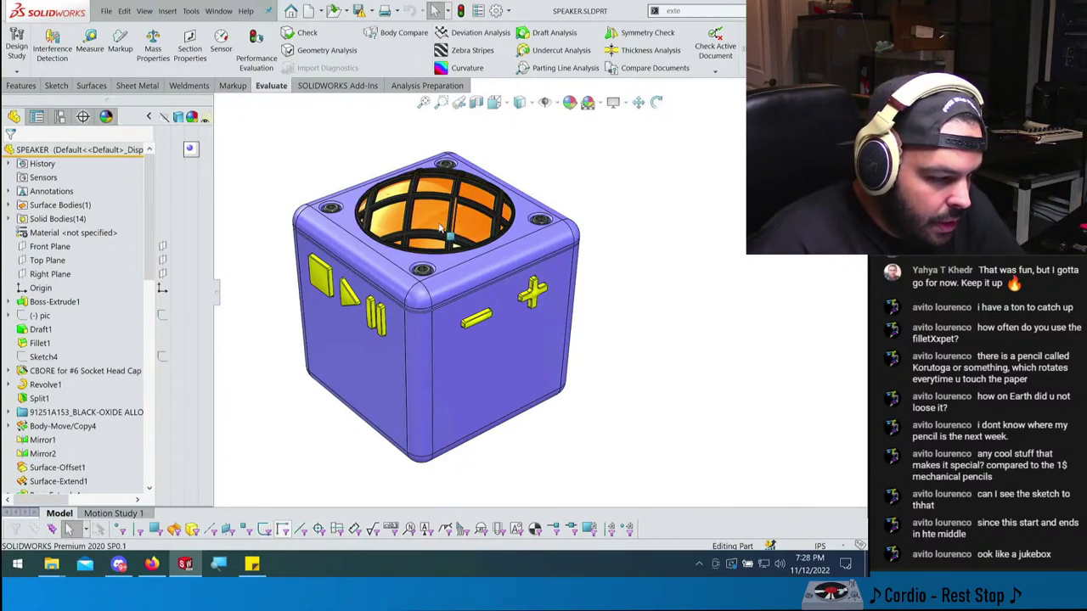
- Zoom onto a corner counterbored screw hole, view it top-down, then return to the angled view
scroll(429, 228, "down", 10)
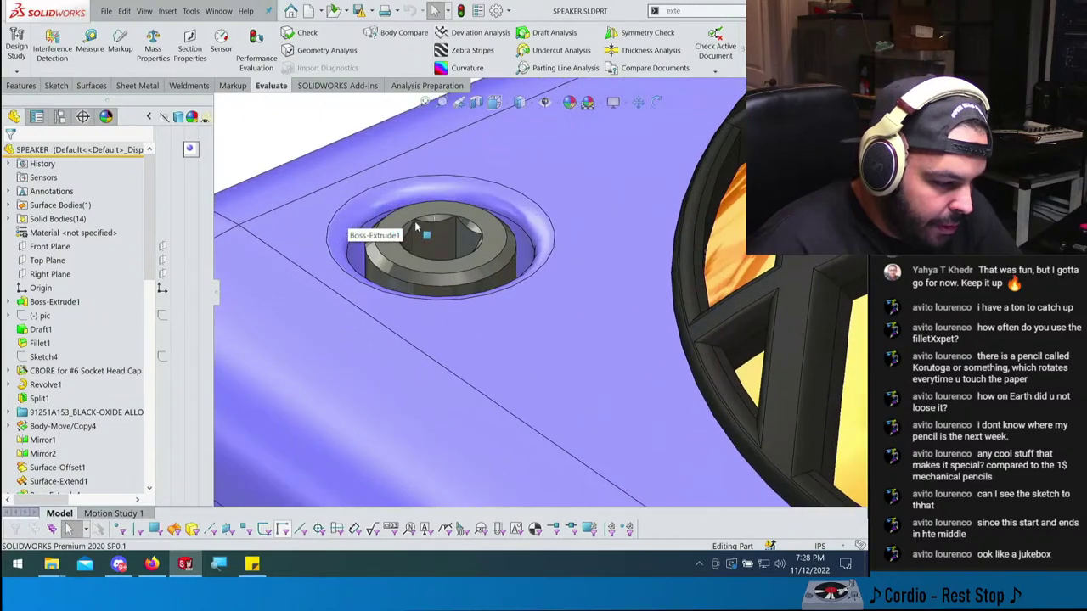
middle_click_drag(416, 228, 422, 293)
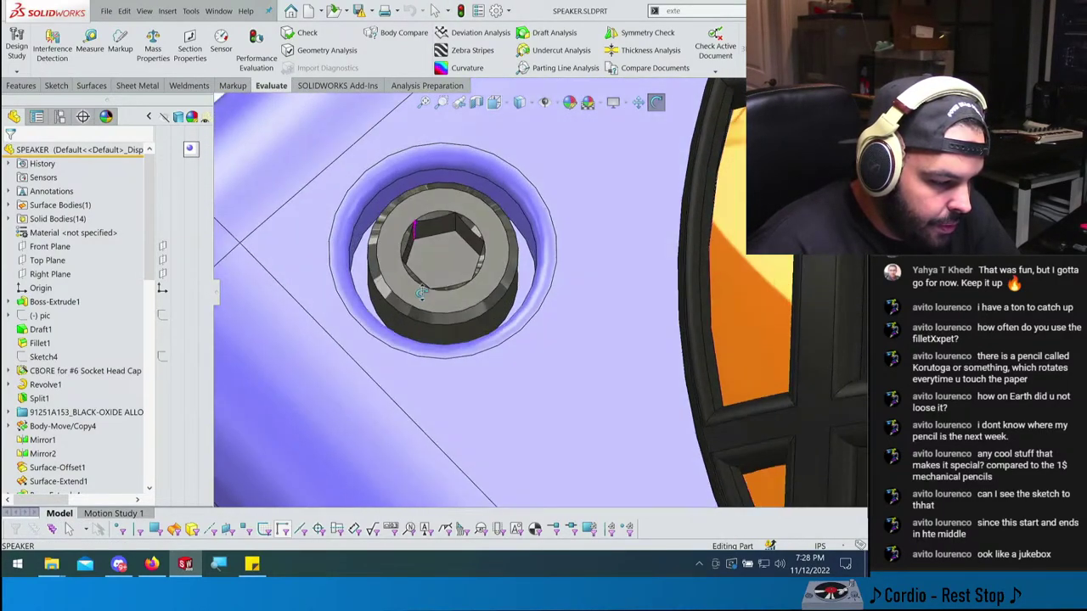
key("ctrl+shift+z")
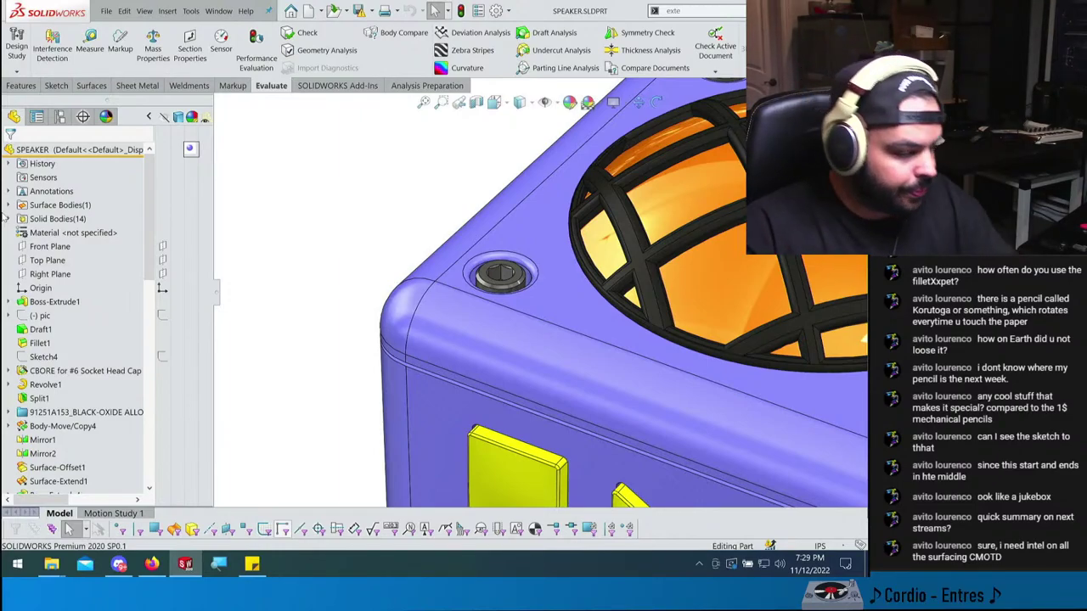
- Select the 14 solid bodies, clear the selection, and zoom to view the whole speaker
left_click(58, 218)
left_click(238, 216)
scroll(76, 298, "down", 2)
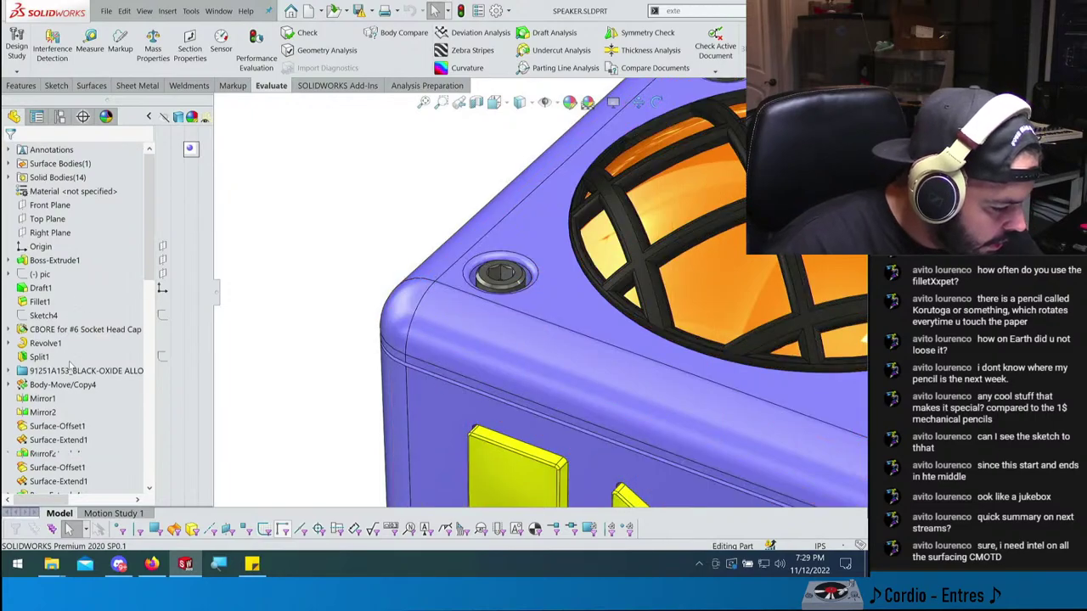
scroll(655, 316, "up", 5)
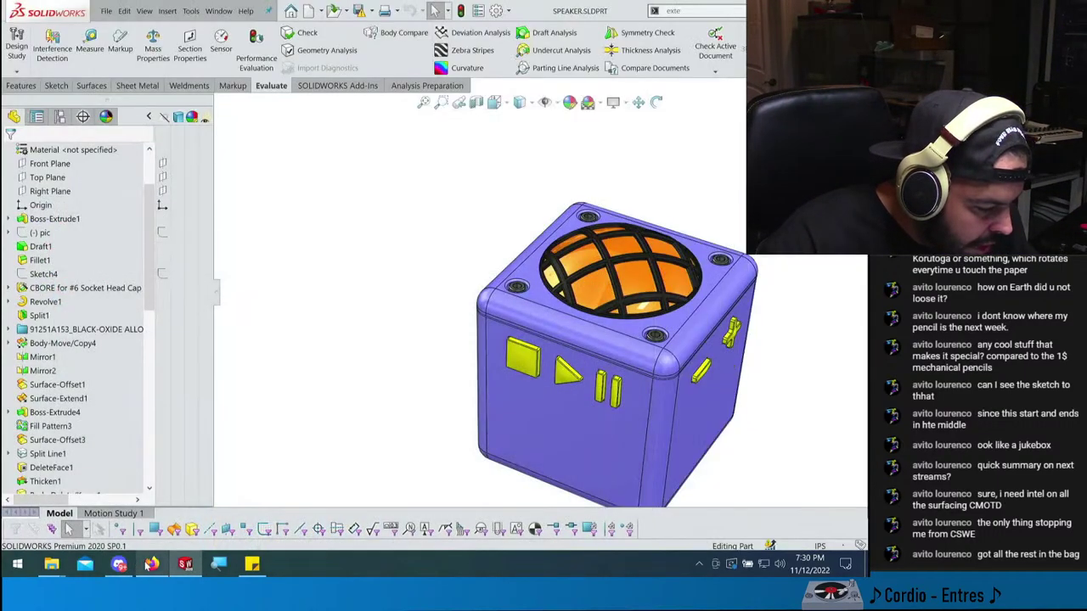
- In a new Firefox tab, search 'solidworks surfacing certification practice test'
left_click(151, 564)
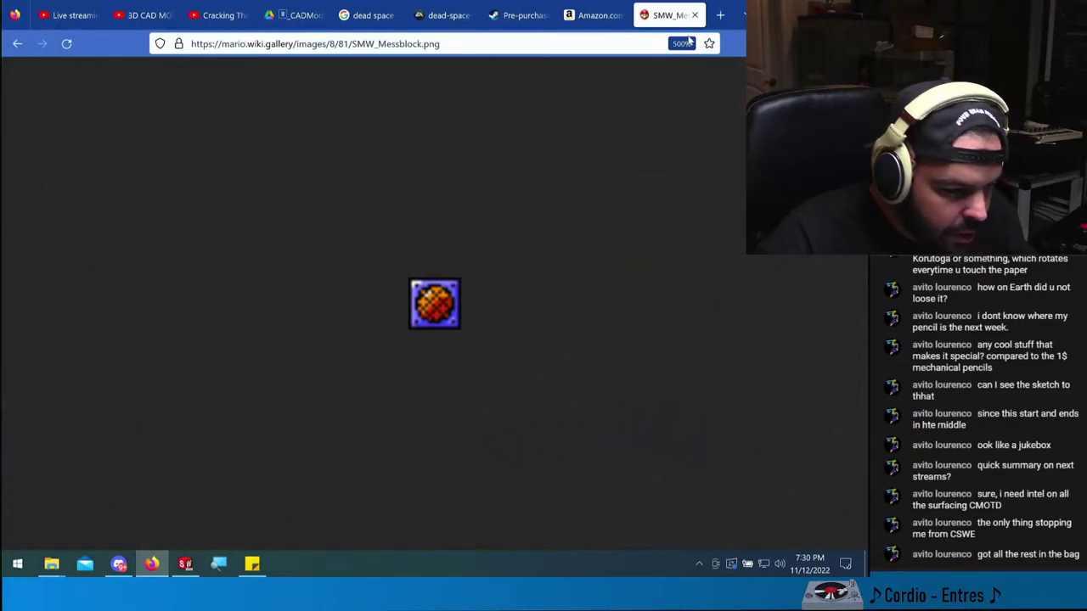
left_click(721, 16)
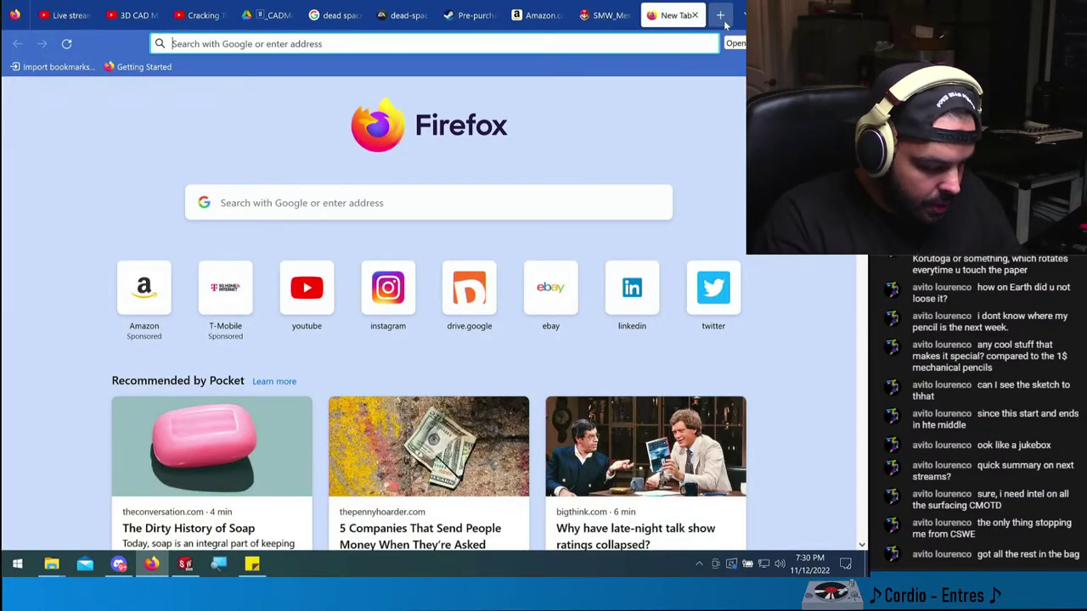
type("sw")
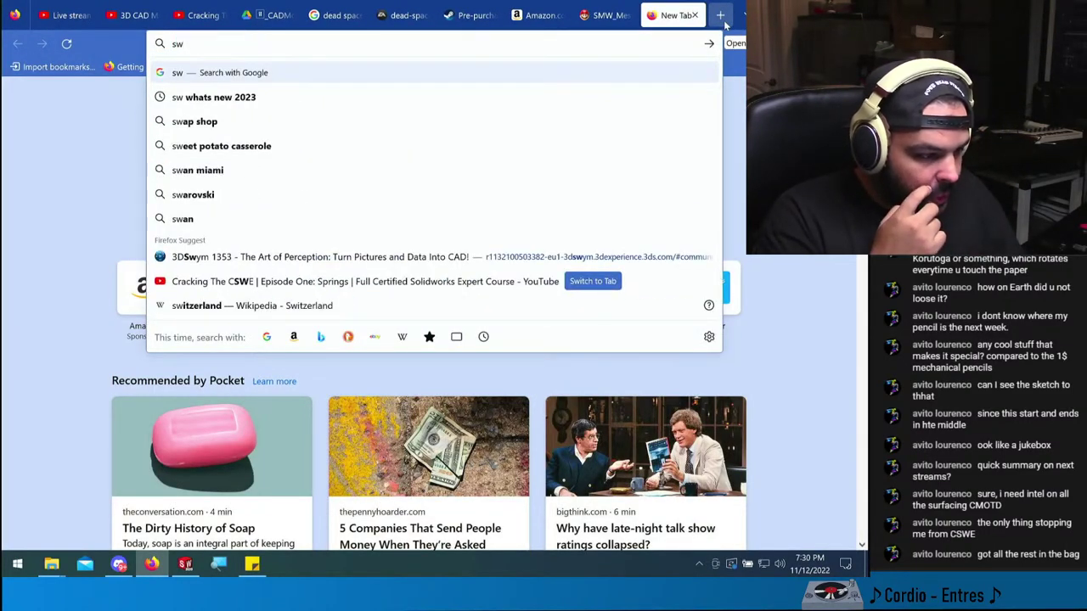
key("BackSpace")
key("BackSpace")
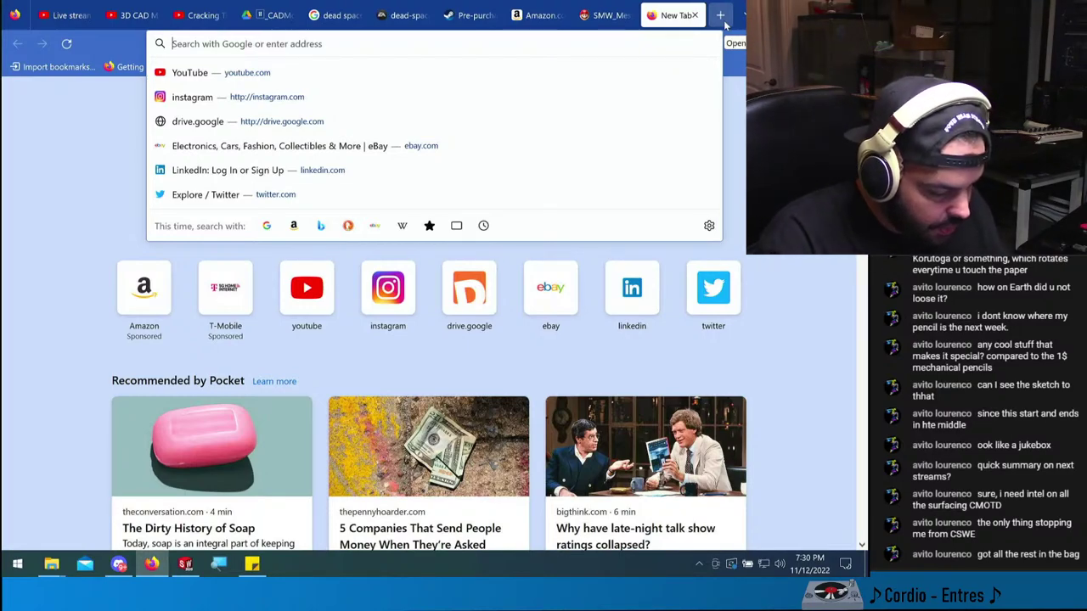
type("solidworks ")
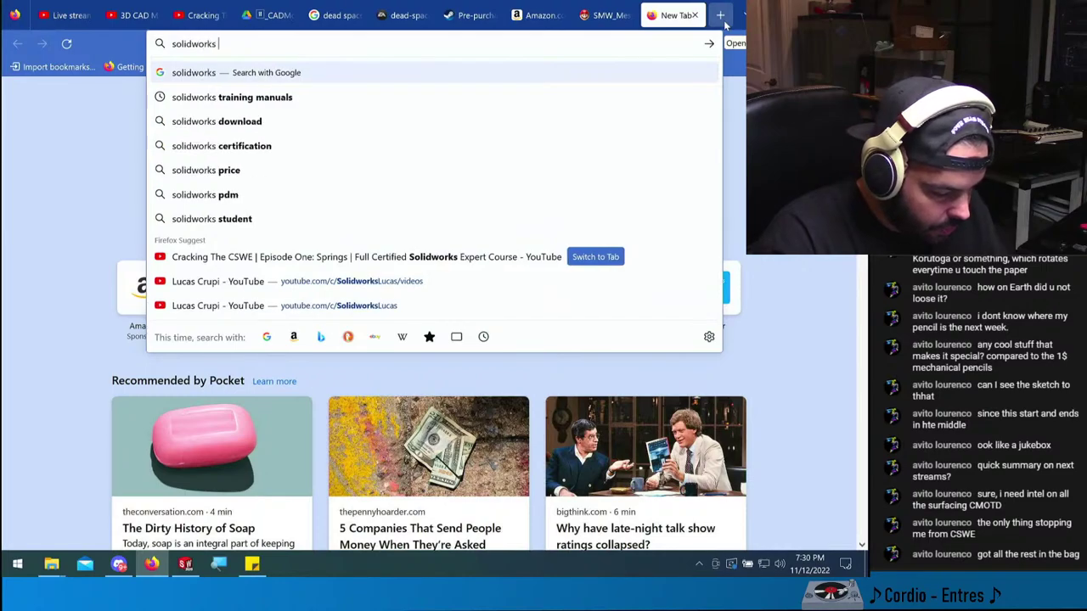
type("sufaceing cet")
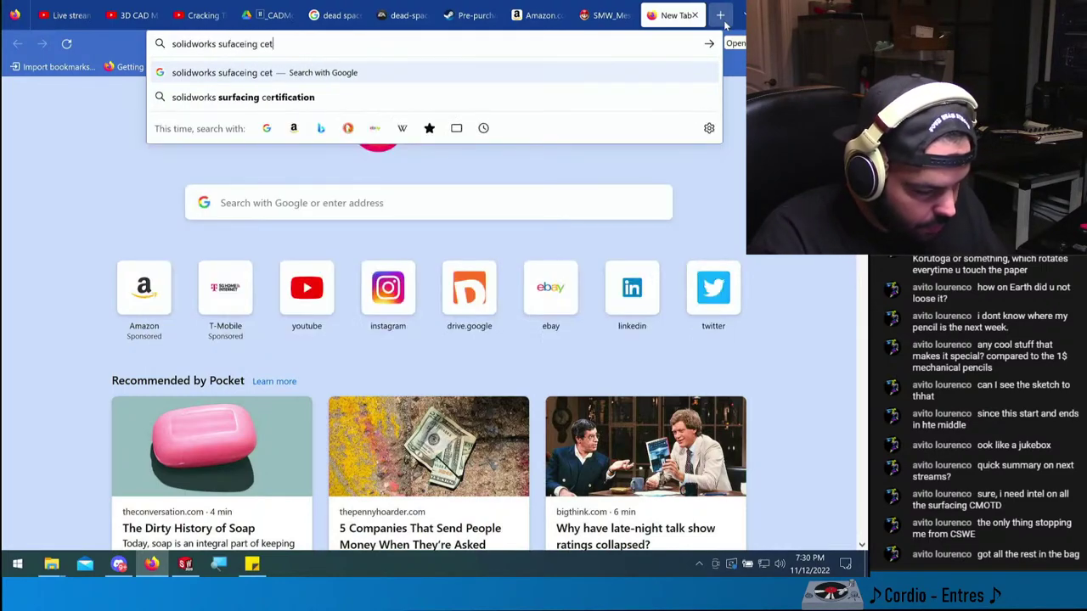
key("BackSpace")
type("rt")
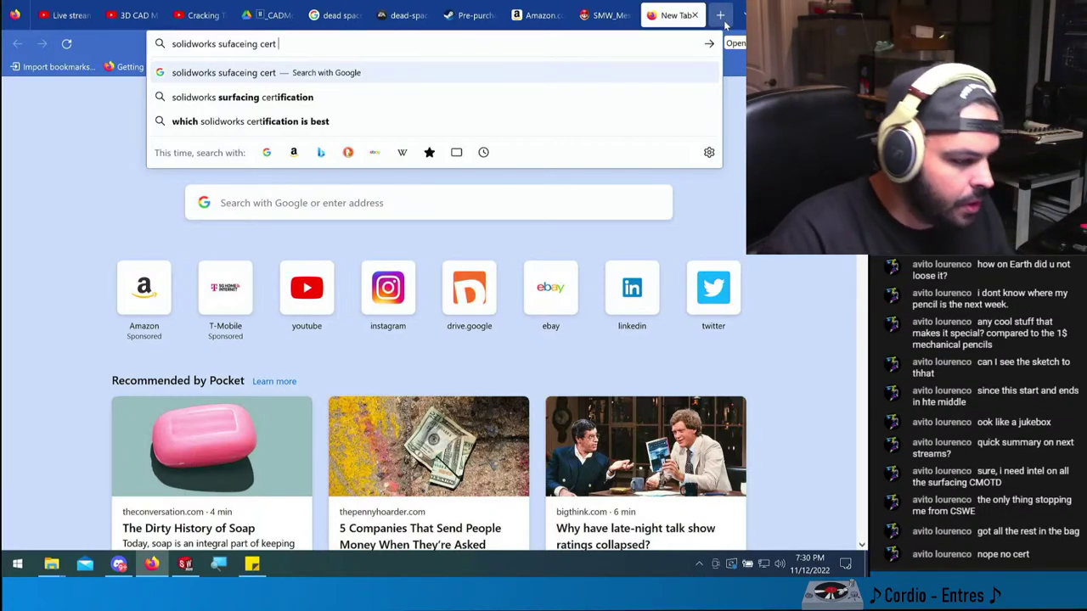
key("Down")
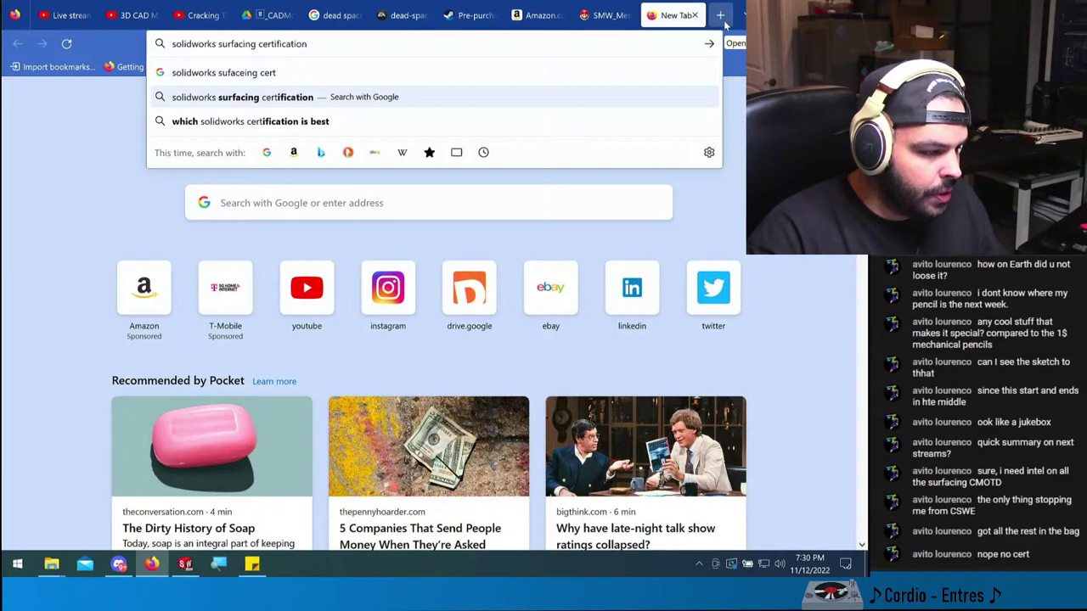
type("prac")
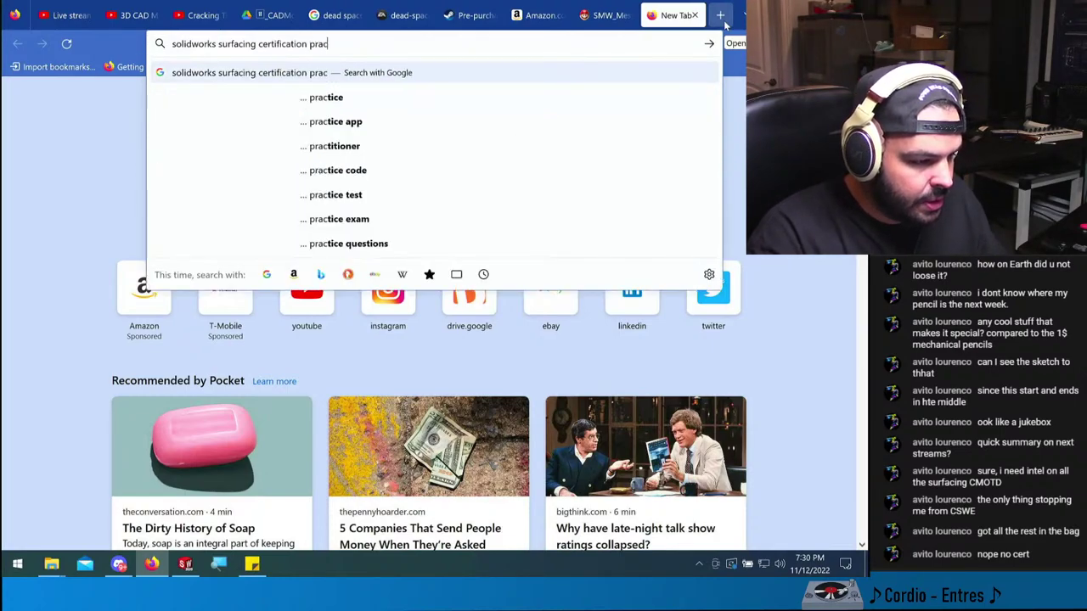
type("tice test")
key("Return")
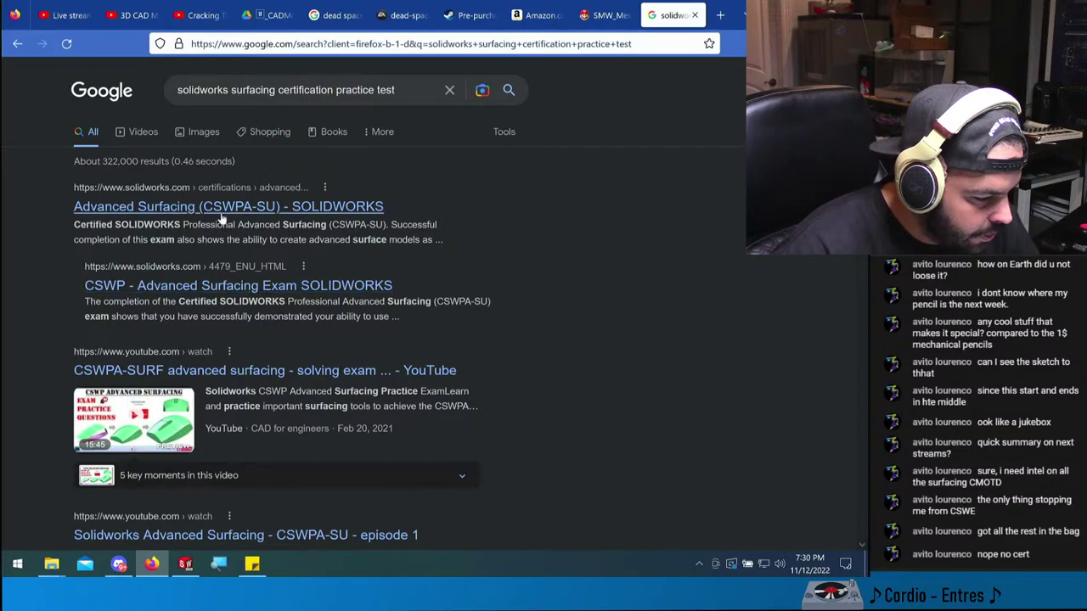
- Open the CSWPA-SU certification page, download the sample exam, and open cswpa-su_sampleexam.zip
left_click(319, 204)
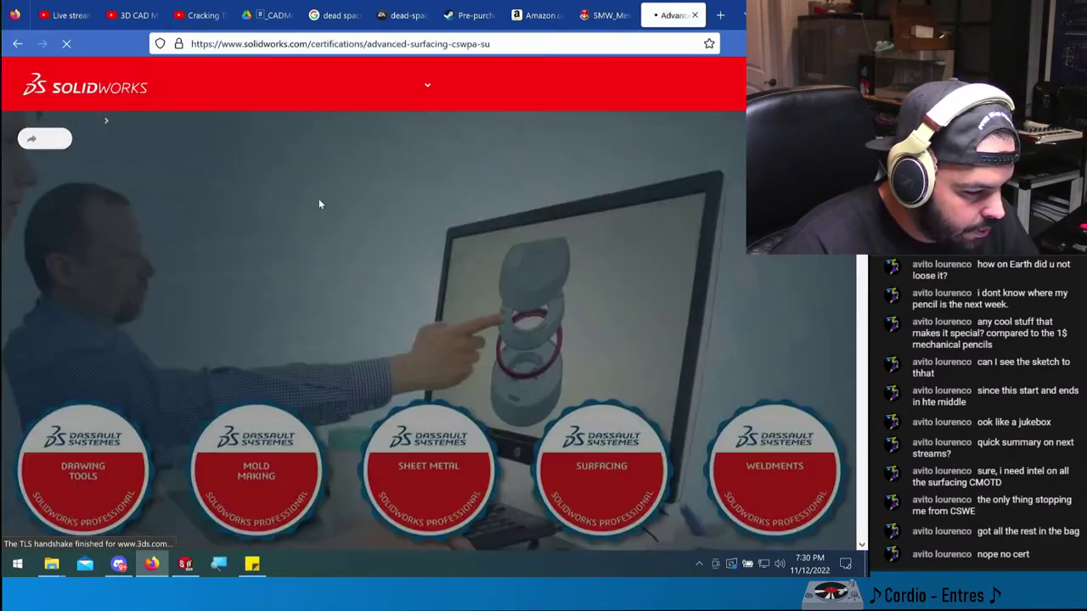
scroll(348, 257, "down", 5)
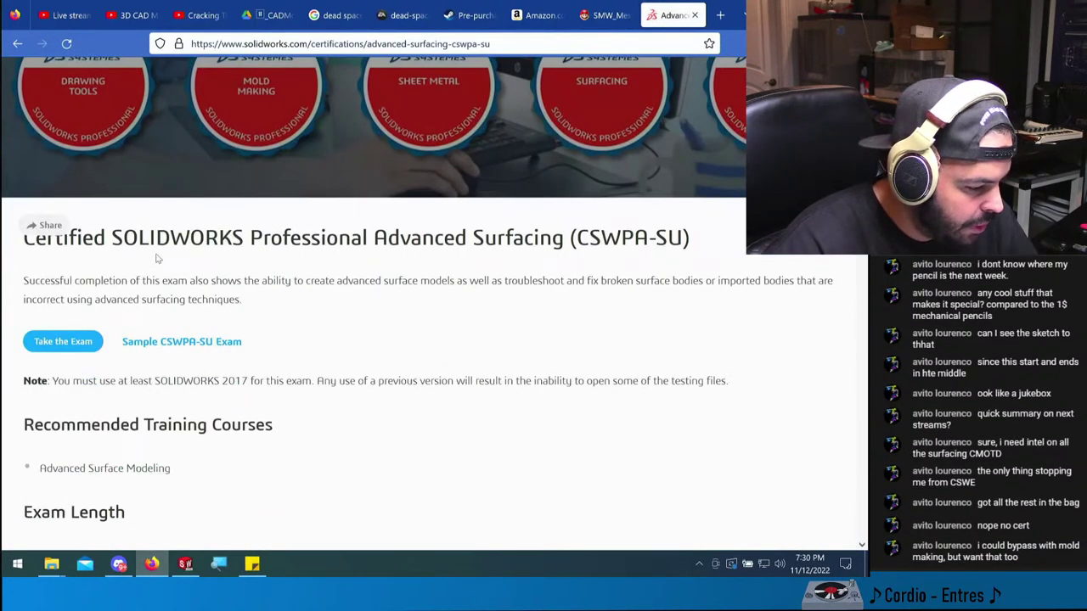
left_click(165, 341)
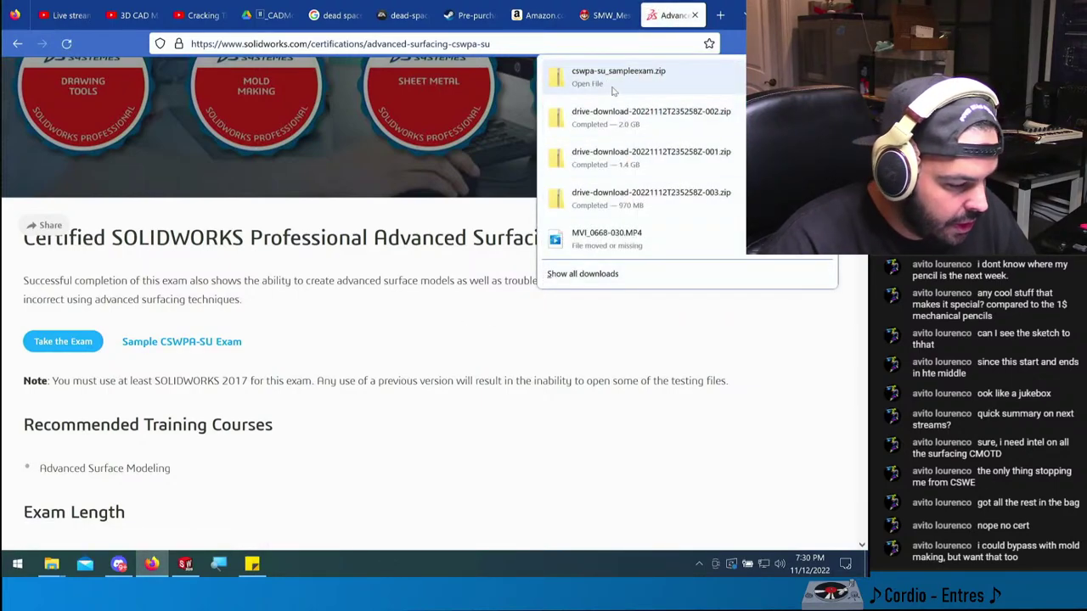
left_click(613, 78)
- Open CSWPA-SU_SampleExam.pdf from the CSWPA-SU_SampleExam folder in Adobe Acrobat
double_click(374, 94)
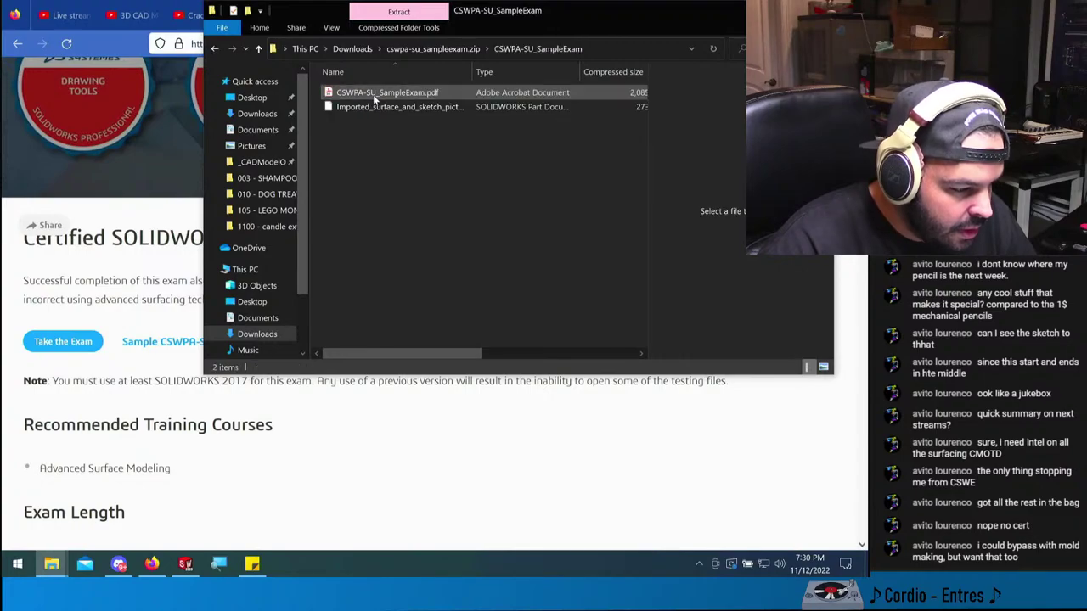
double_click(378, 93)
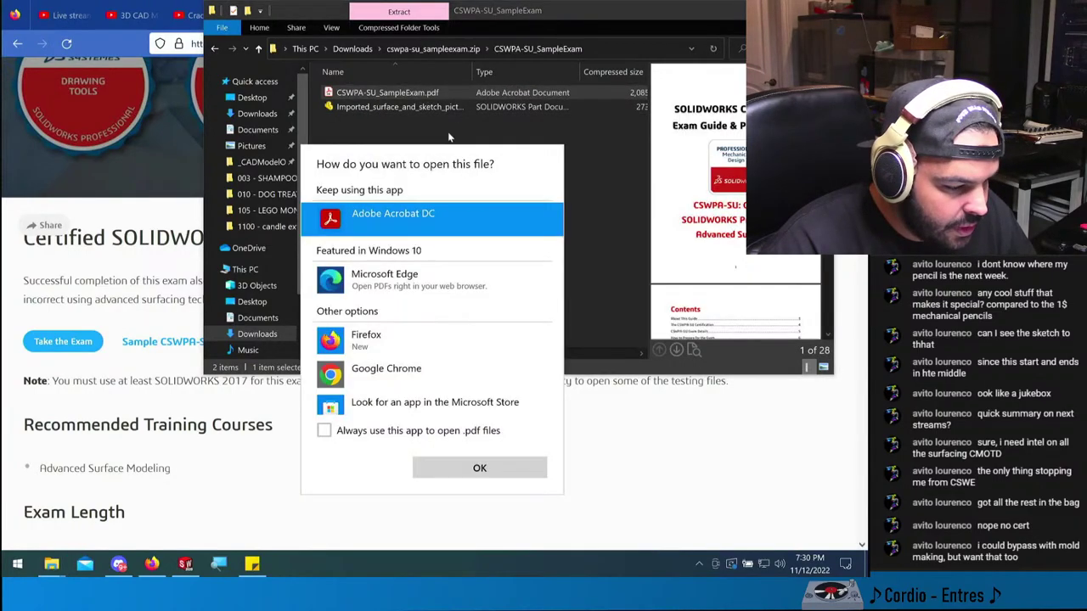
left_click(486, 469)
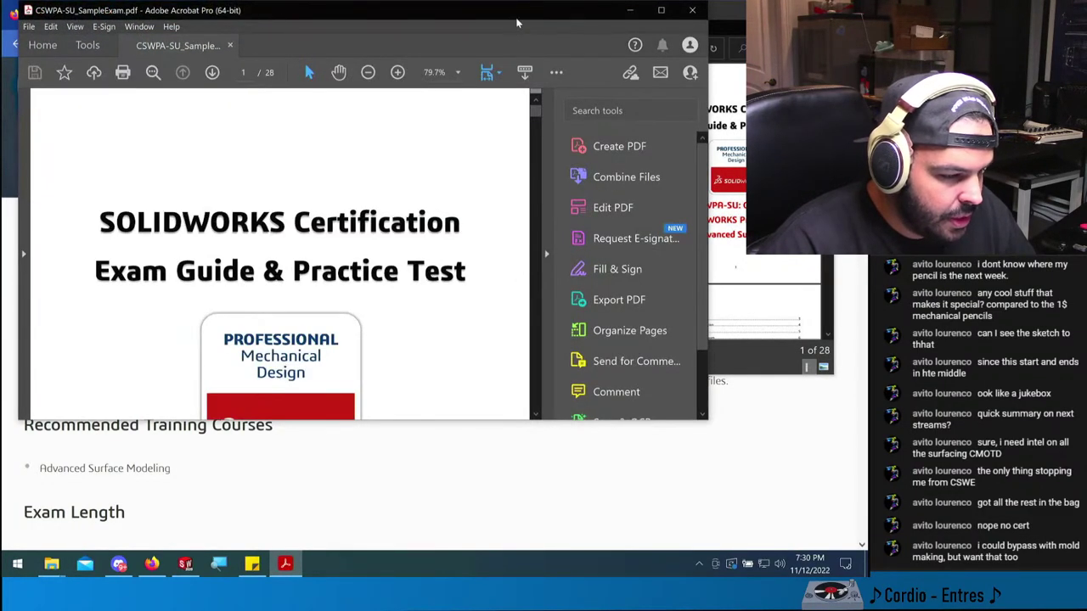
- Read down through the mouse-surface test questions to the Question 3 image with its 5° angle
scroll(458, 314, "down", 20)
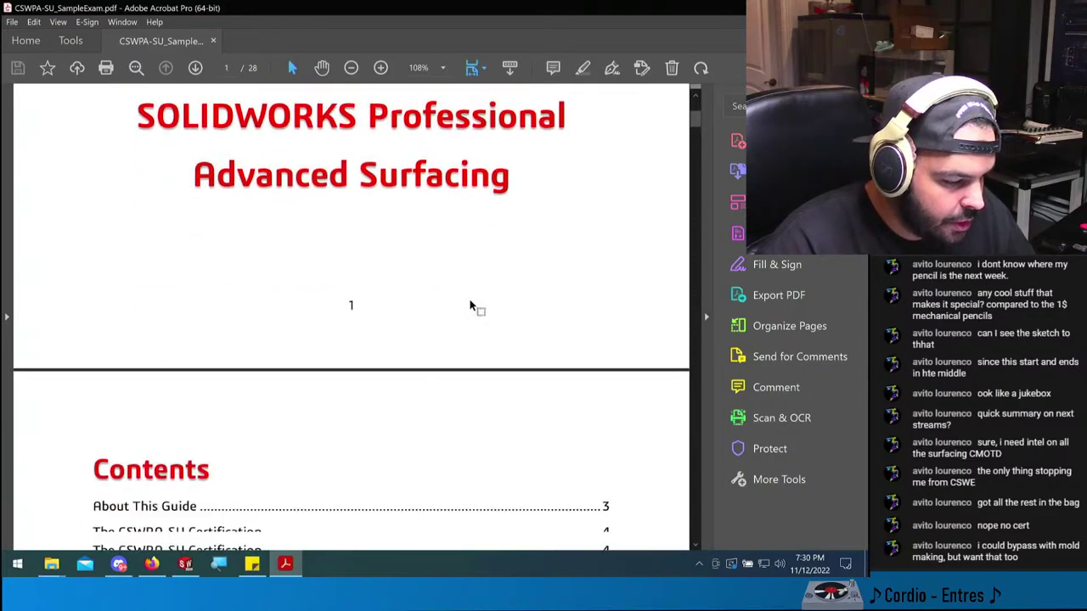
scroll(468, 336, "down", 20)
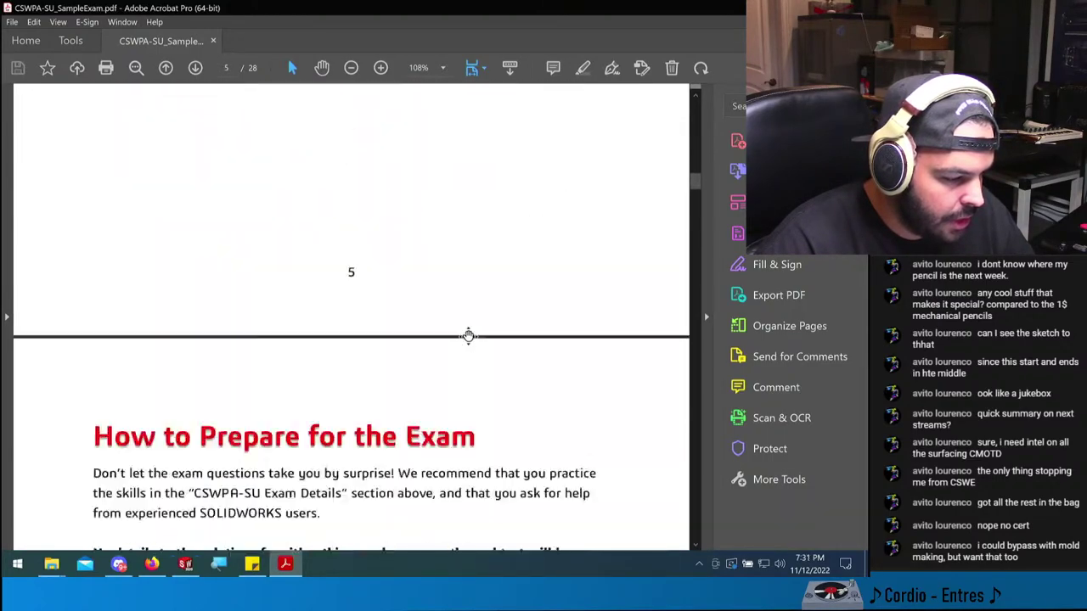
scroll(468, 336, "down", 20)
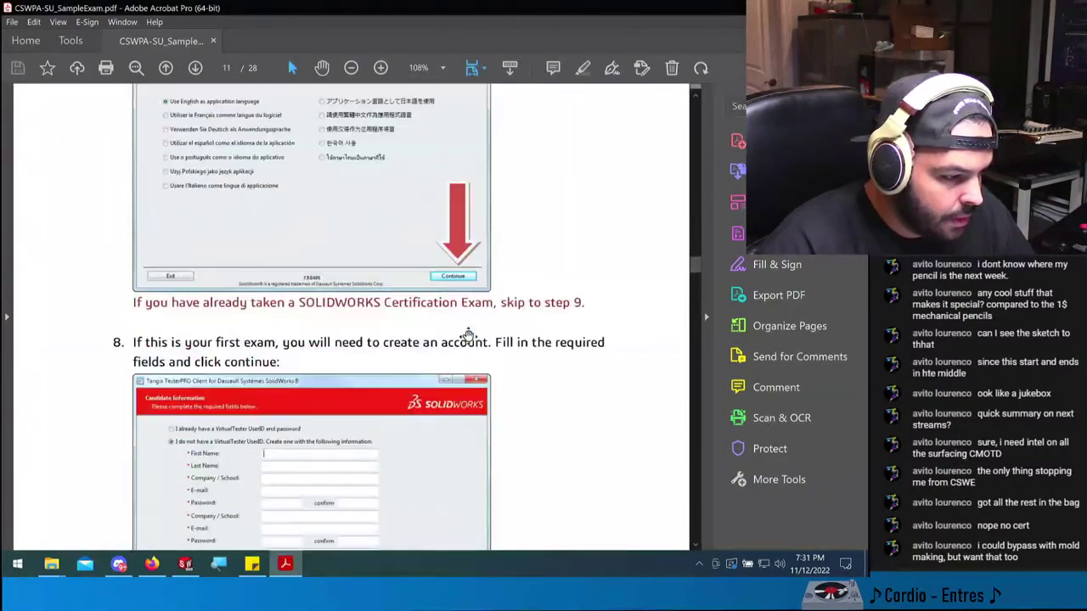
scroll(467, 335, "down", 10)
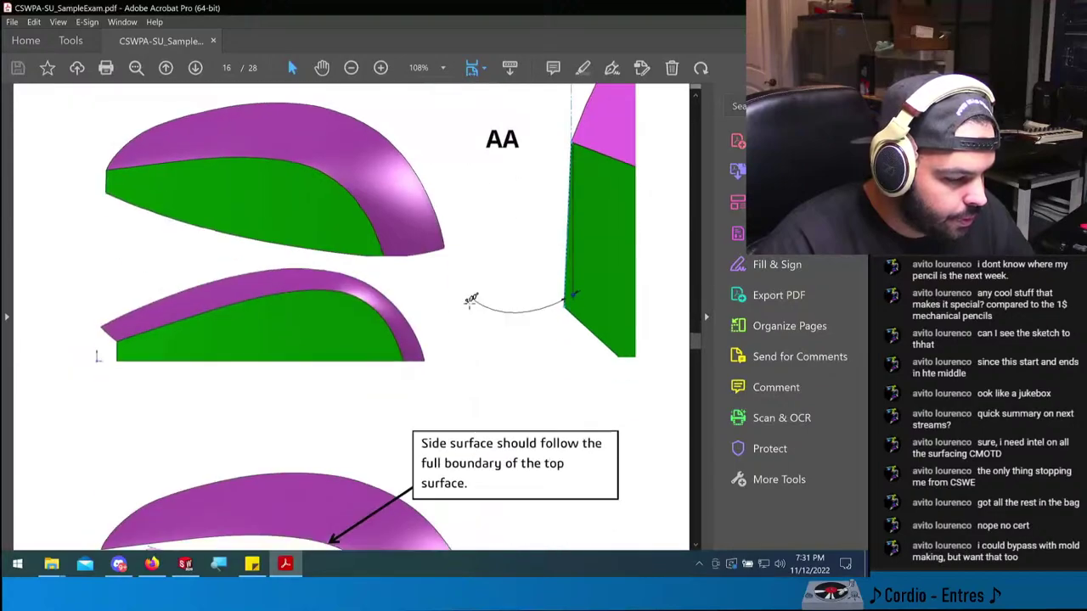
scroll(473, 308, "up", 20)
scroll(468, 301, "up", 4)
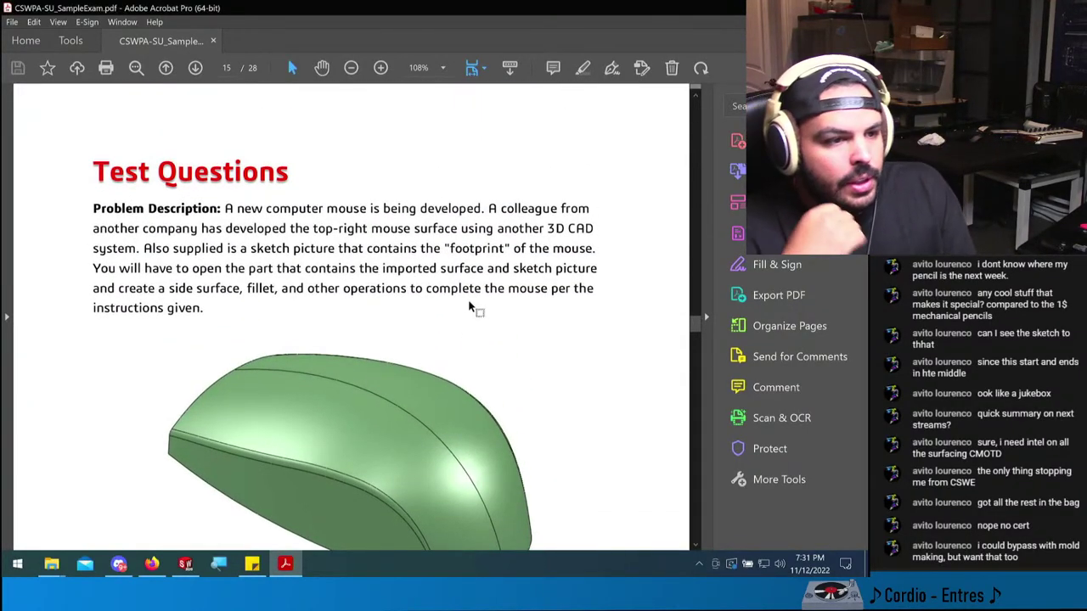
scroll(466, 302, "down", 1)
scroll(464, 298, "down", 1)
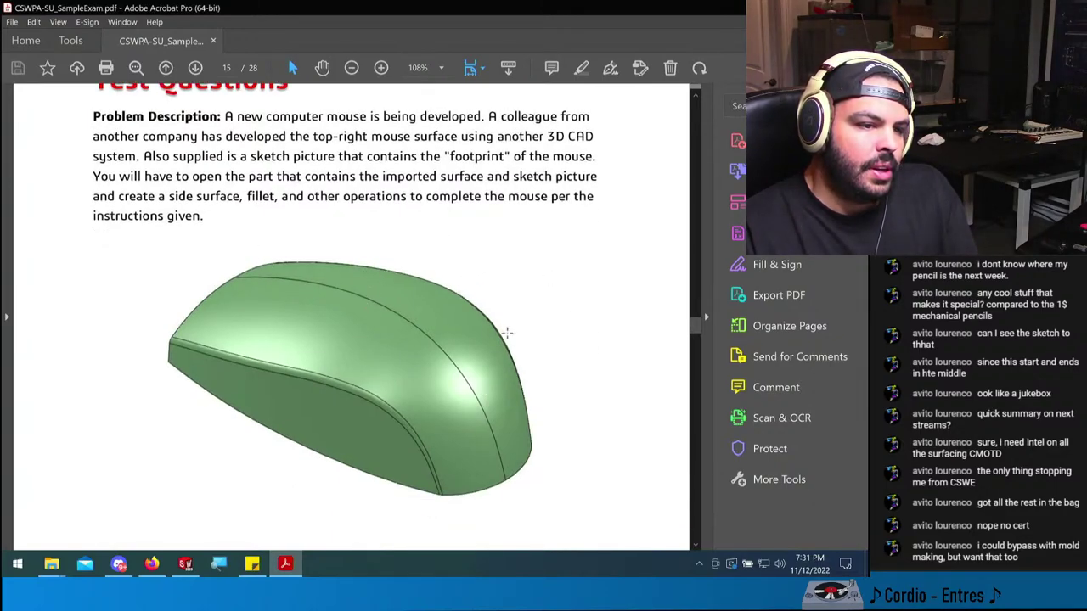
scroll(421, 270, "down", 1)
scroll(425, 269, "up", 1)
scroll(424, 269, "up", 1)
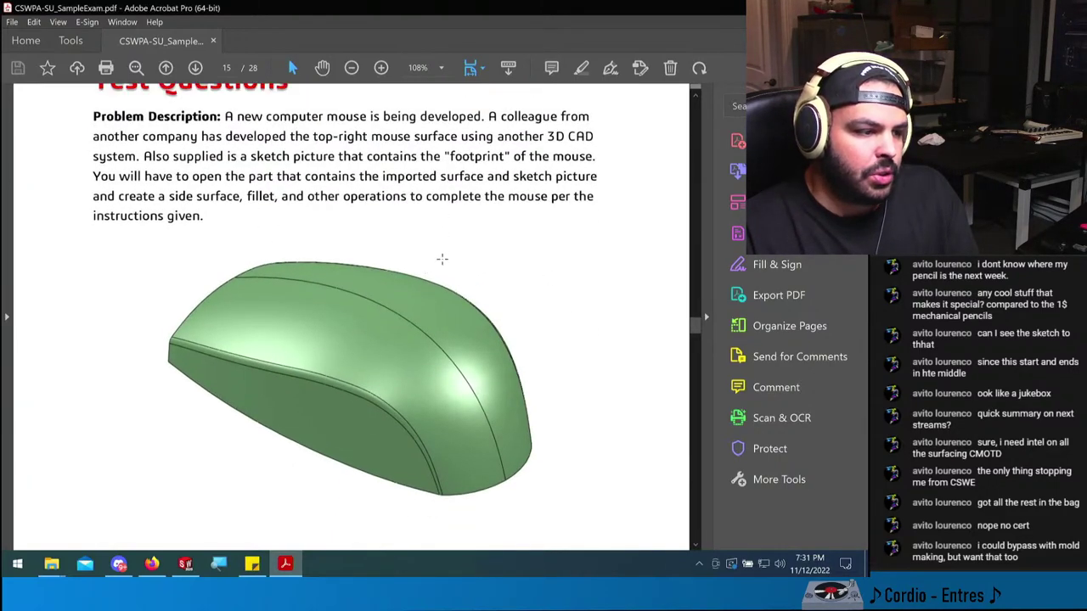
scroll(506, 265, "down", 2)
scroll(506, 267, "down", 15)
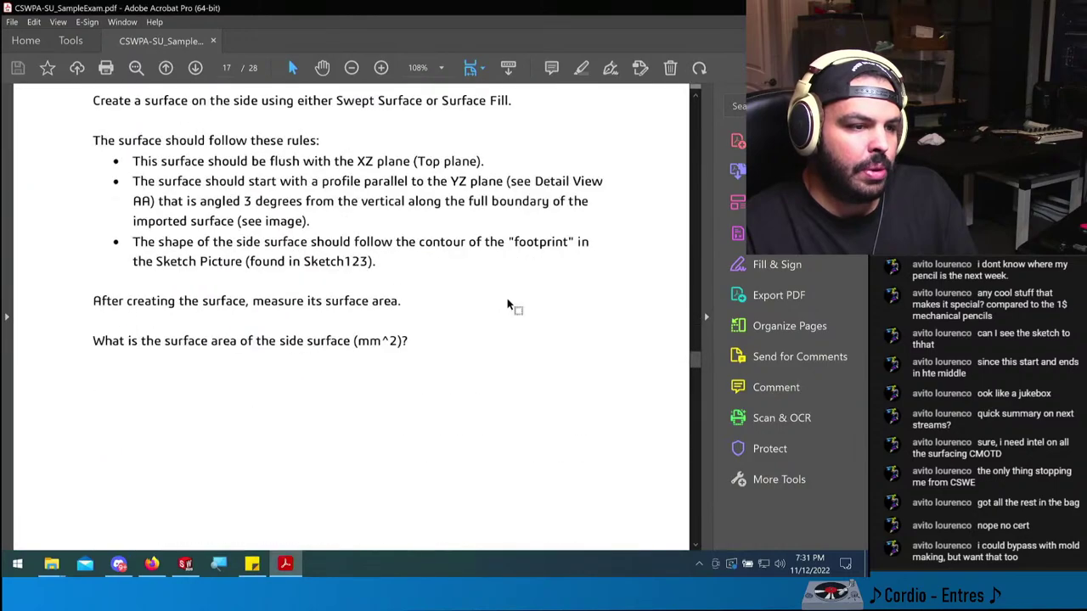
scroll(498, 276, "down", 16)
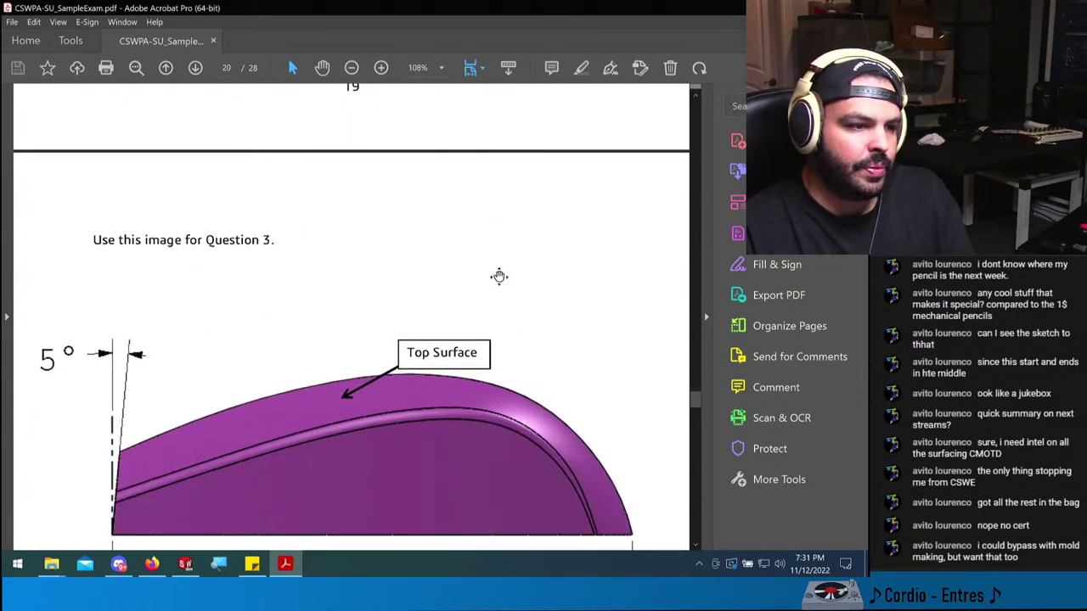
- Scroll past END OF TEST to the Answer Key on page 24 of 28
scroll(498, 291, "down", 8)
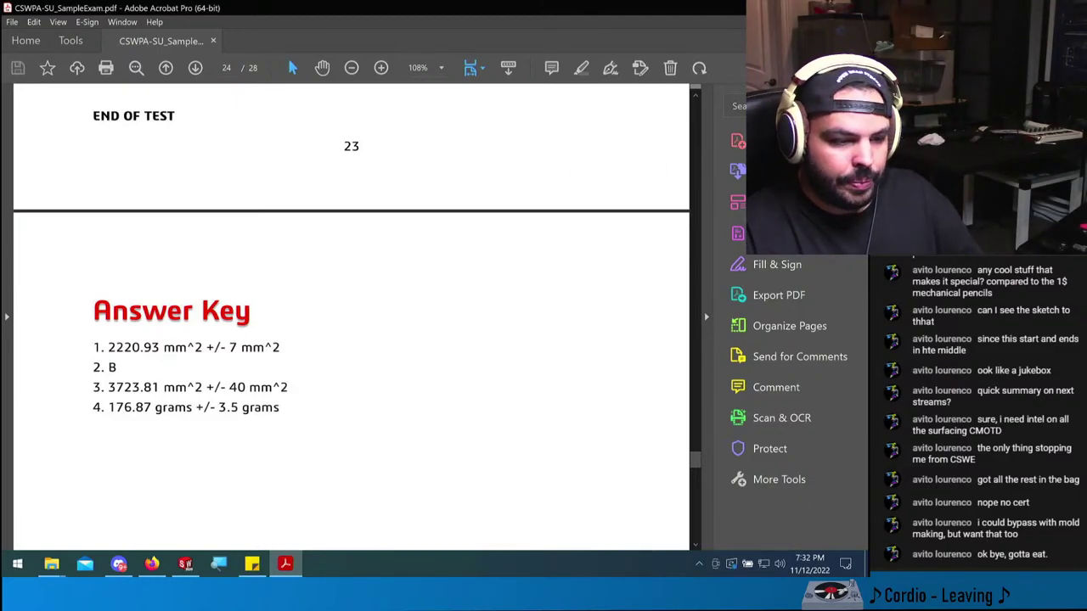
- Close the sample exam window with Alt+F4 and return to the Advanced Surfacing page in Firefox
key("alt+F4")
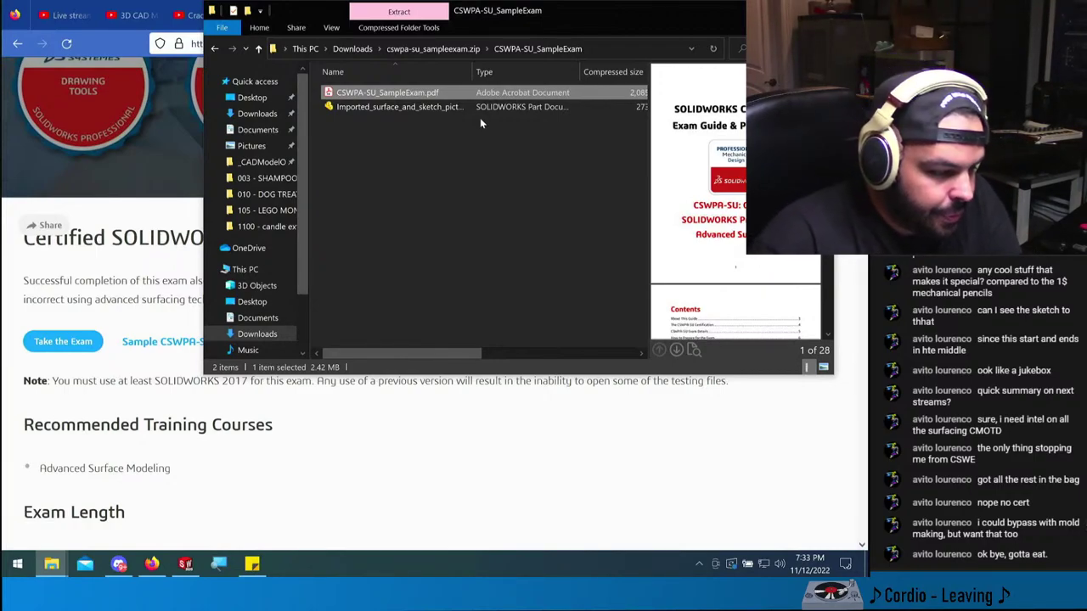
key("alt+Tab")
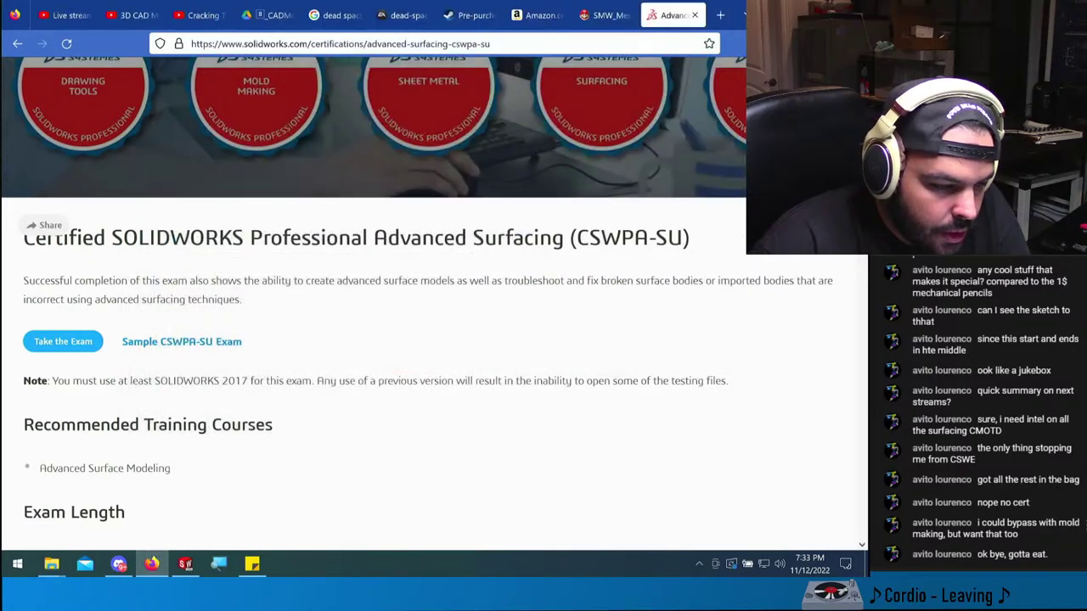